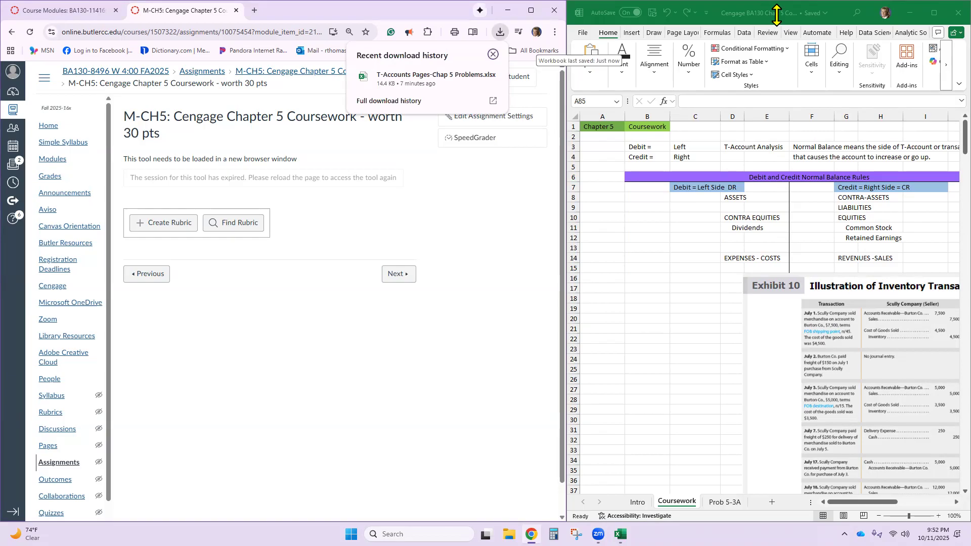
- Reload the expired Chapter 5 Coursework page, load the assignment in a new window and start it
{"action": "left_click", "coordinate": [777, 15]}
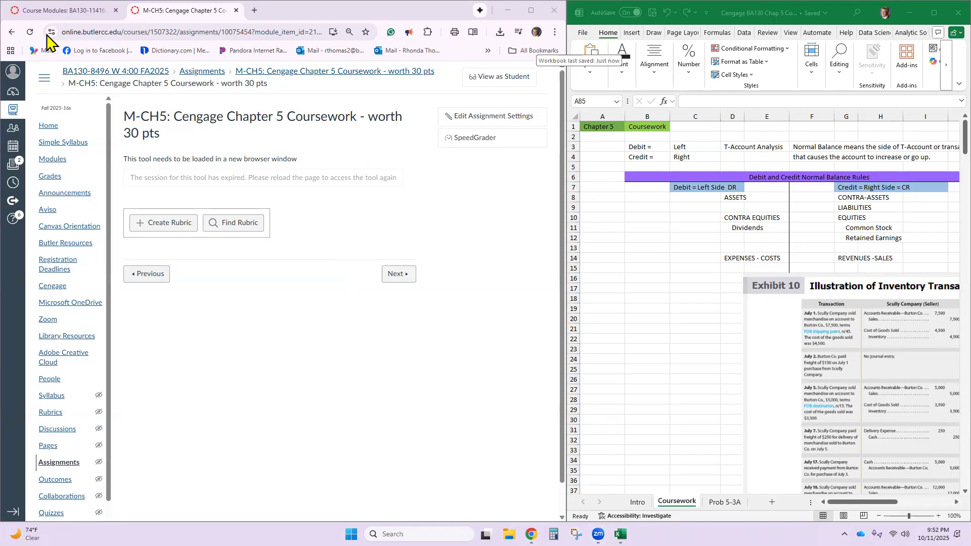
{"action": "left_click", "coordinate": [30, 32]}
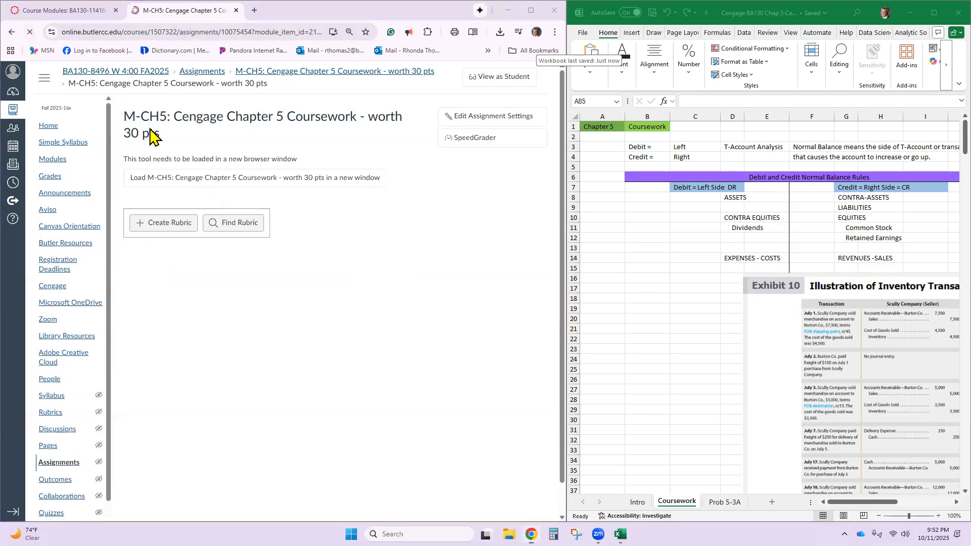
{"action": "left_click", "coordinate": [273, 183]}
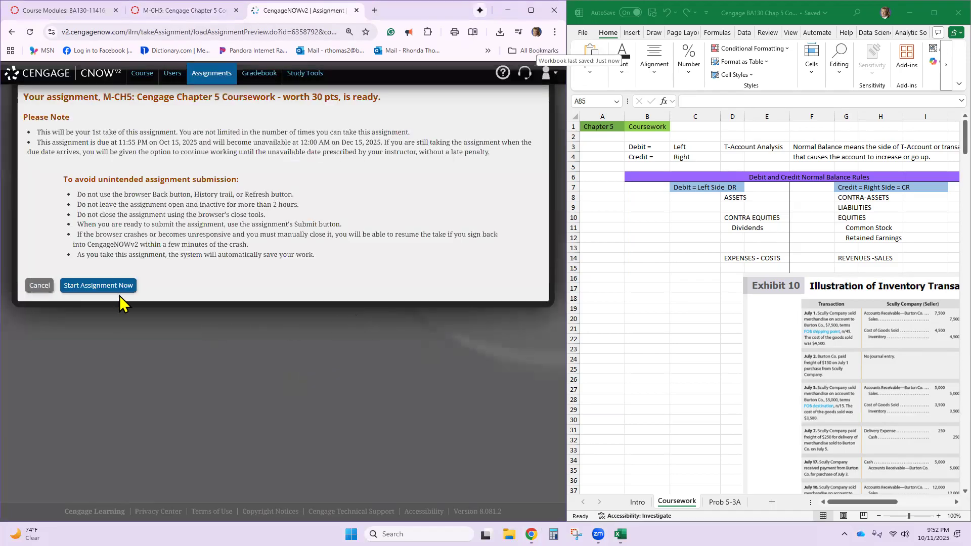
{"action": "left_click", "coordinate": [120, 286]}
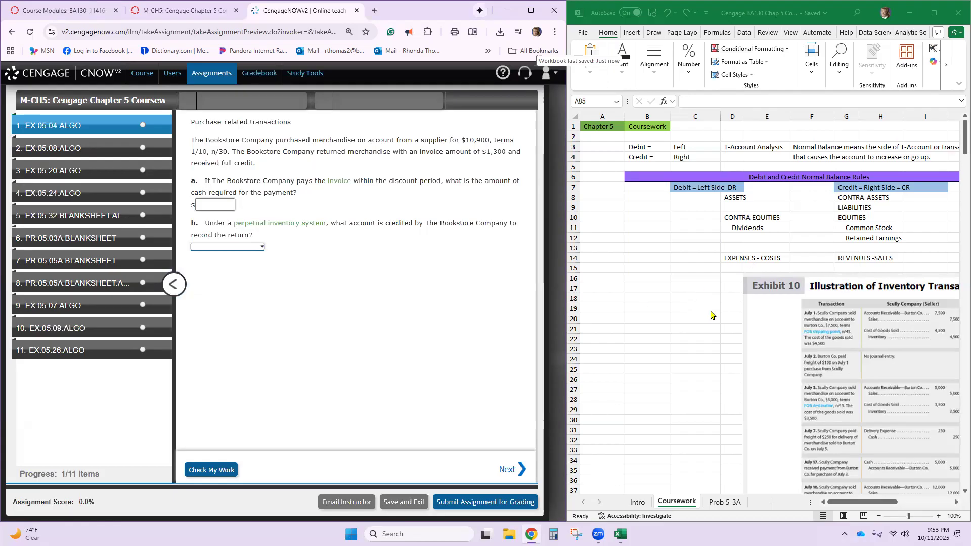
- Move the Exhibit 10 picture on the Coursework sheet leftward, keeping it above the Ex 5-4 Algo section
{"action": "scroll", "coordinate": [764, 302], "scroll_direction": "down", "scroll_amount": 6}
{"action": "left_click", "coordinate": [767, 292]}
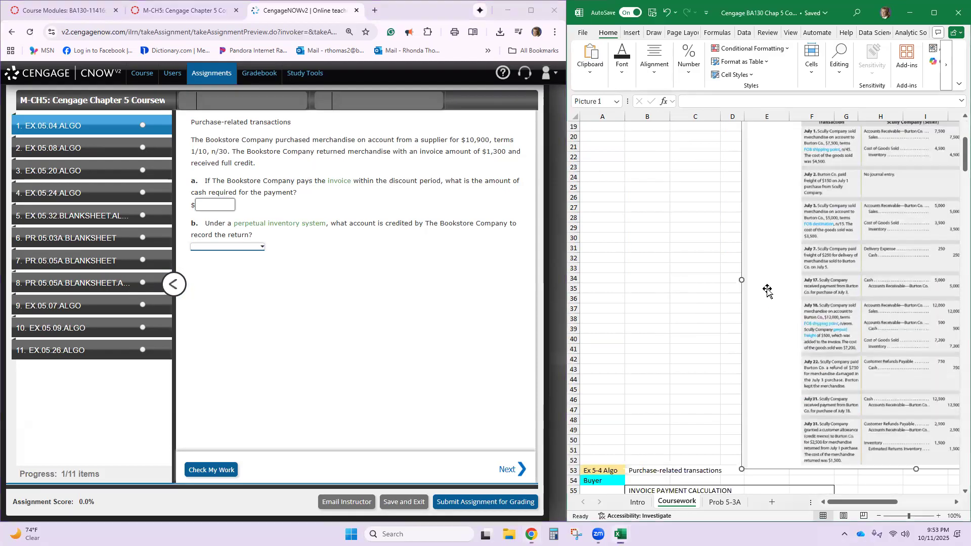
{"action": "left_click_drag", "start_coordinate": [768, 292], "coordinate": [650, 354]}
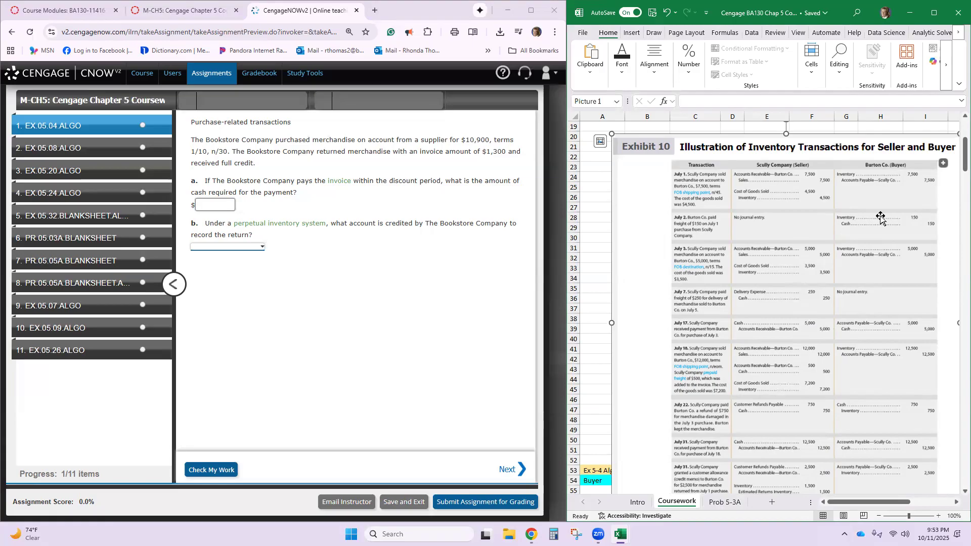
{"action": "left_click_drag", "start_coordinate": [721, 403], "coordinate": [770, 329]}
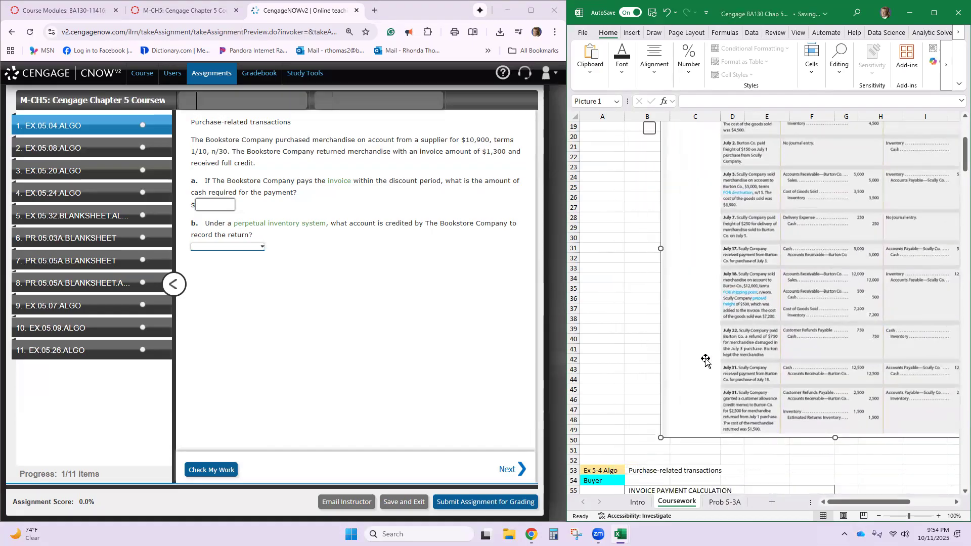
- Go to the Ex 5-4 Algo buyer section of the Coursework sheet and collapse the assignment's question list
{"action": "scroll", "coordinate": [606, 396], "scroll_direction": "down", "scroll_amount": 2}
{"action": "scroll", "coordinate": [606, 397], "scroll_direction": "down", "scroll_amount": 6}
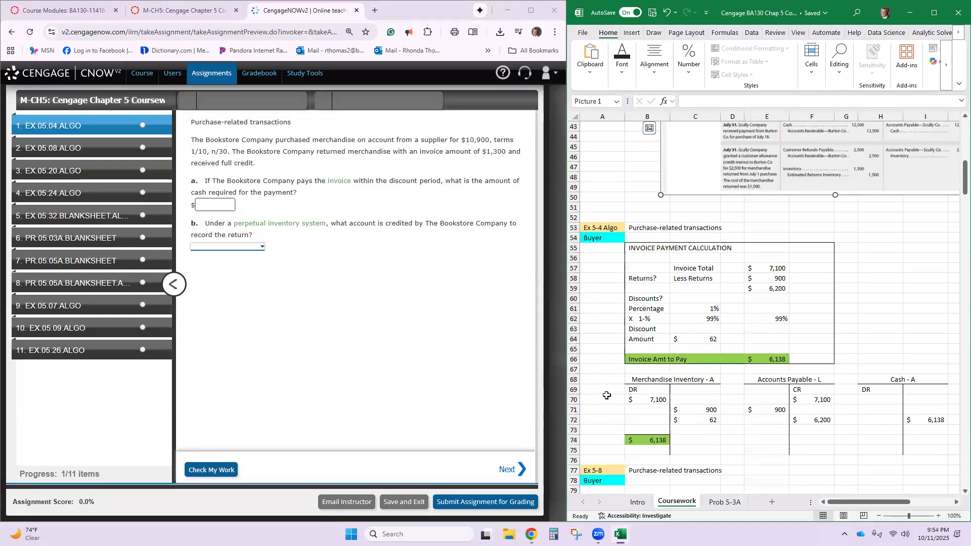
{"action": "scroll", "coordinate": [649, 326], "scroll_direction": "down", "scroll_amount": 3}
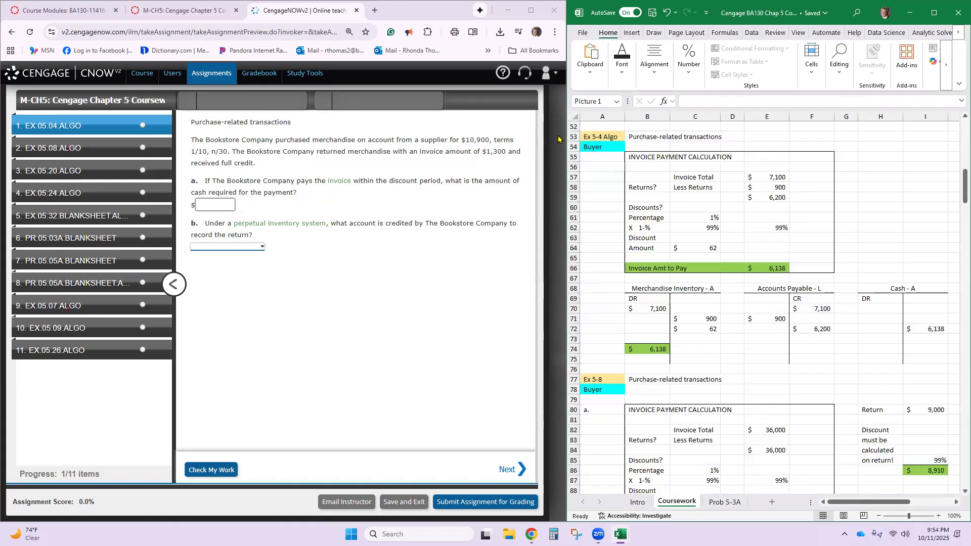
{"action": "left_click", "coordinate": [591, 145]}
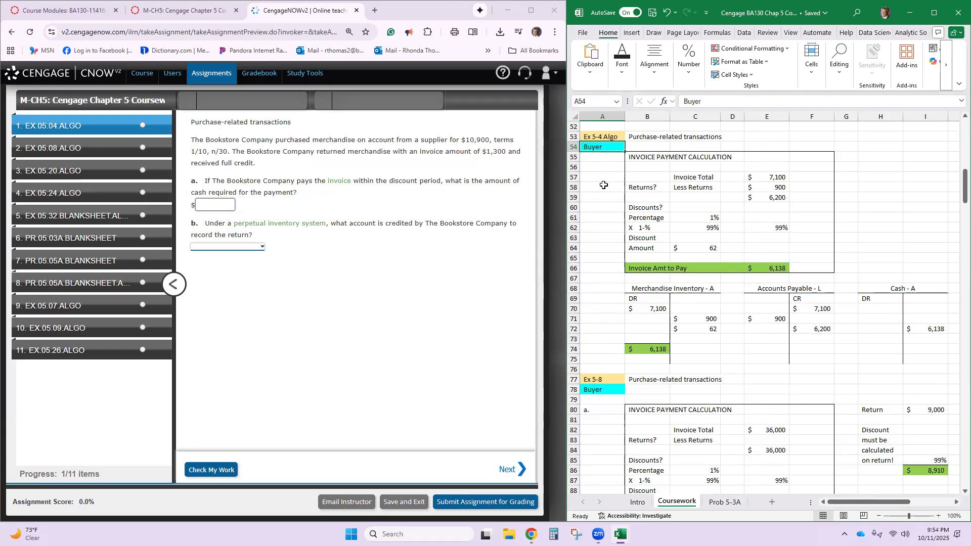
{"action": "left_click", "coordinate": [173, 284]}
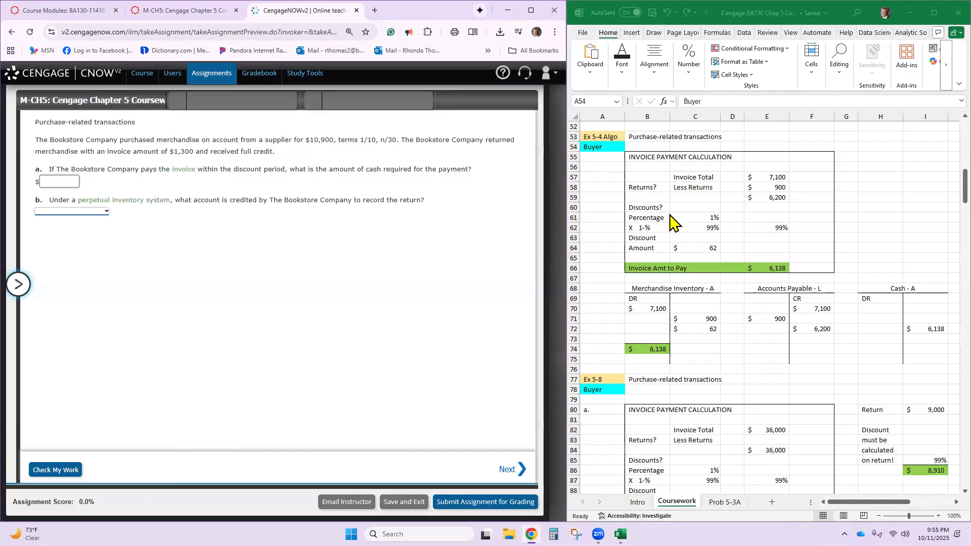
- Record the 10,900 purchase as a Merchandise Inventory debit in B70 and an Accounts Payable credit in F70
{"action": "double_click", "coordinate": [644, 305]}
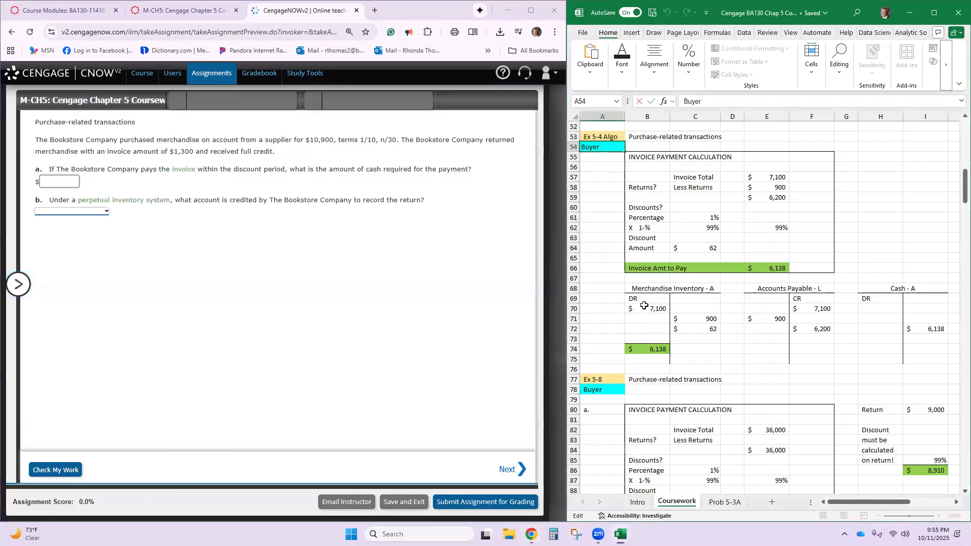
{"action": "left_click", "coordinate": [642, 307]}
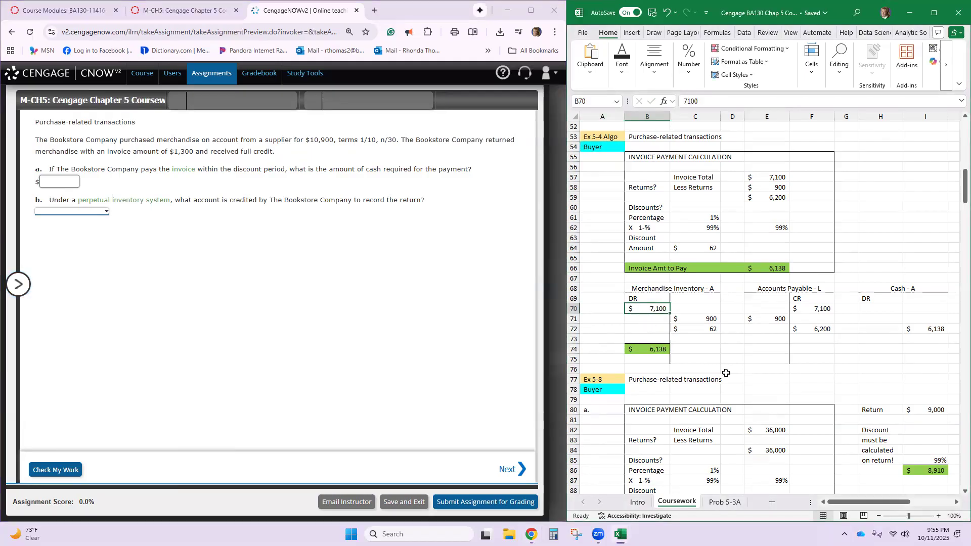
{"action": "type", "text": "10900"}
{"action": "key", "text": "Return"}
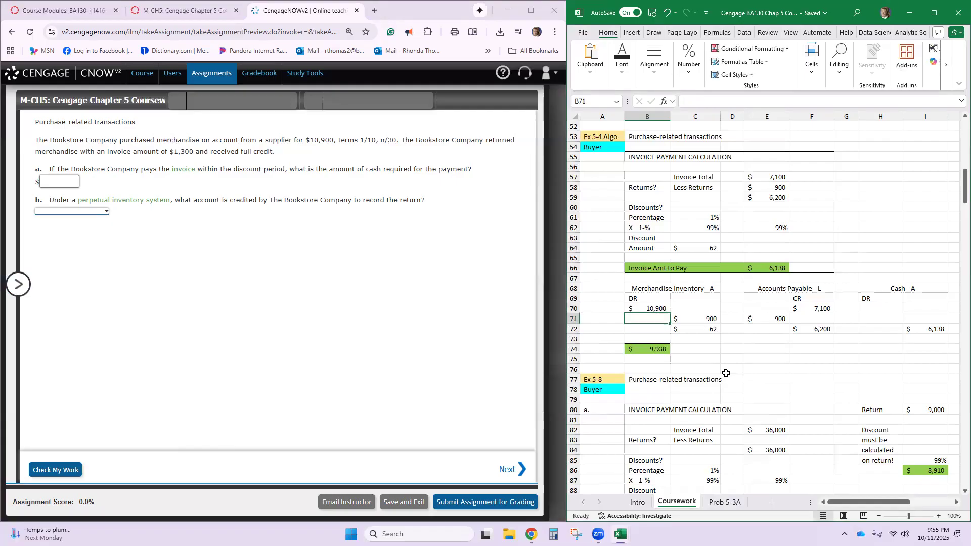
{"action": "left_click", "coordinate": [811, 310]}
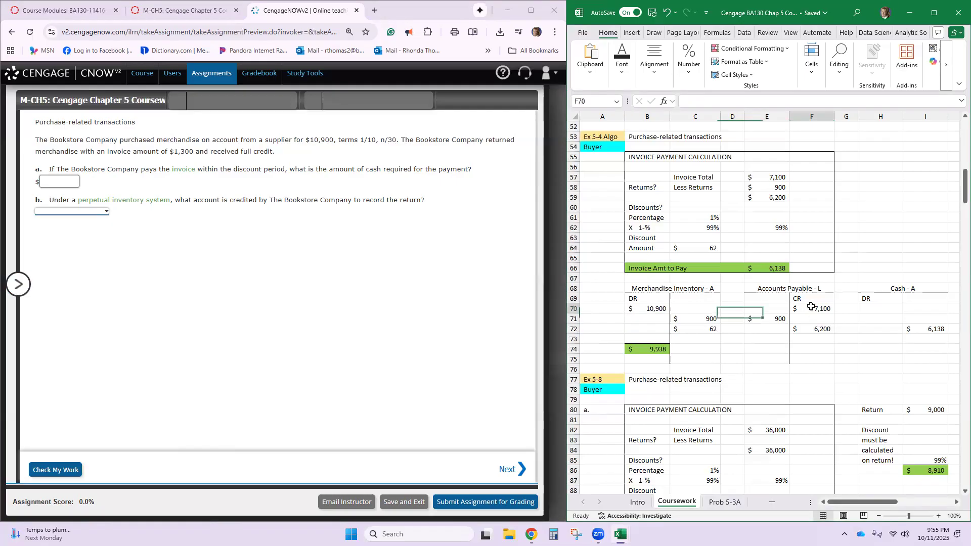
{"action": "type", "text": "10,90"}
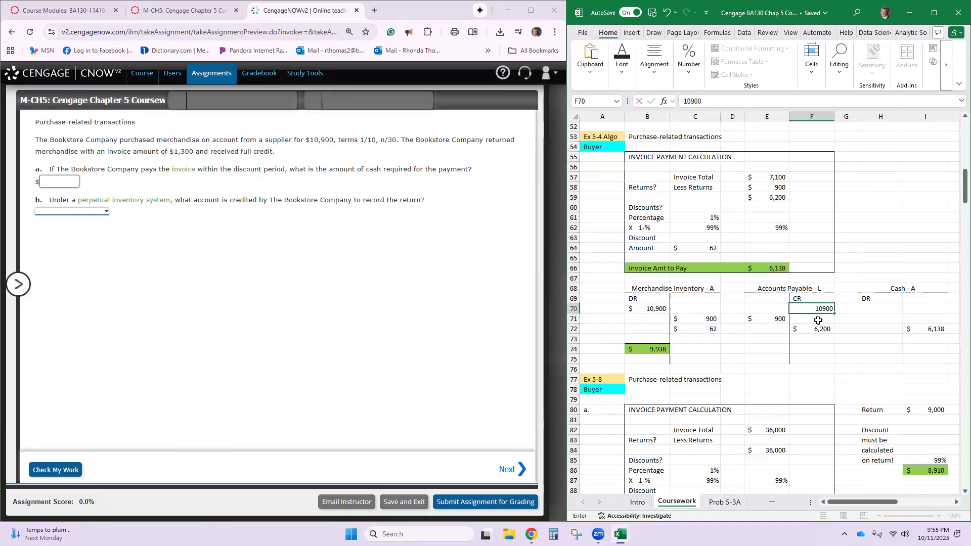
{"action": "type", "text": "0"}
{"action": "key", "text": "Return"}
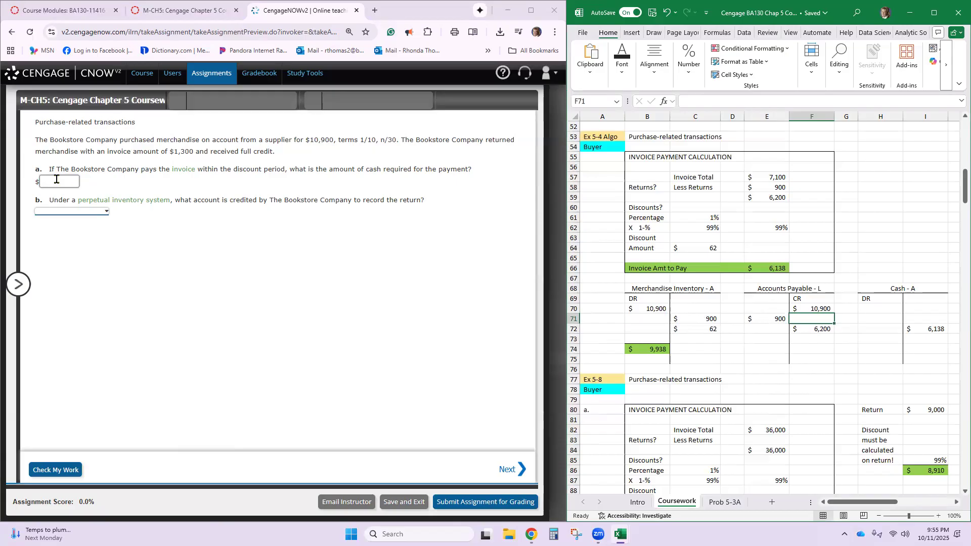
- Record the 1,300 return as a Merchandise Inventory credit in C71 and an Accounts Payable debit in E71
{"action": "mouse_move", "coordinate": [182, 170]}
{"action": "left_click", "coordinate": [651, 309]}
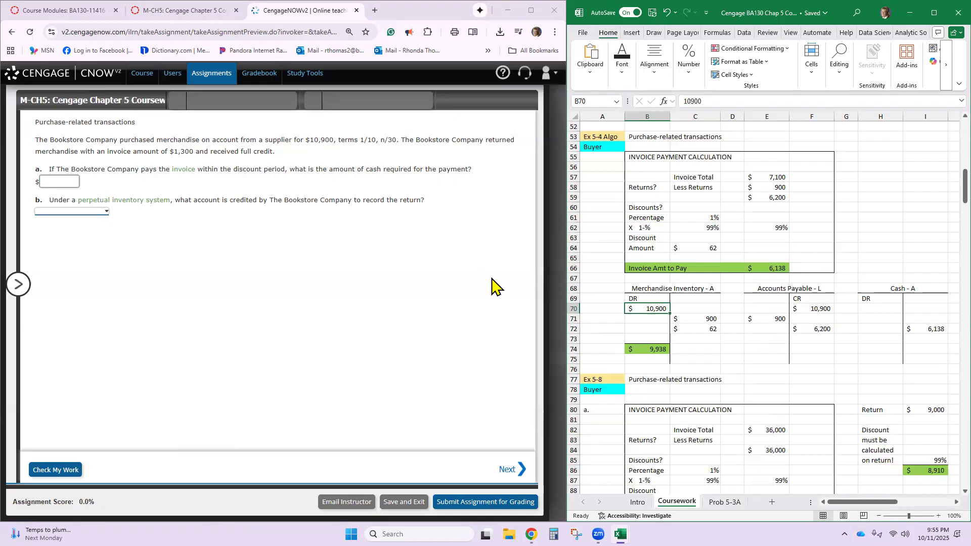
{"action": "left_click", "coordinate": [815, 308]}
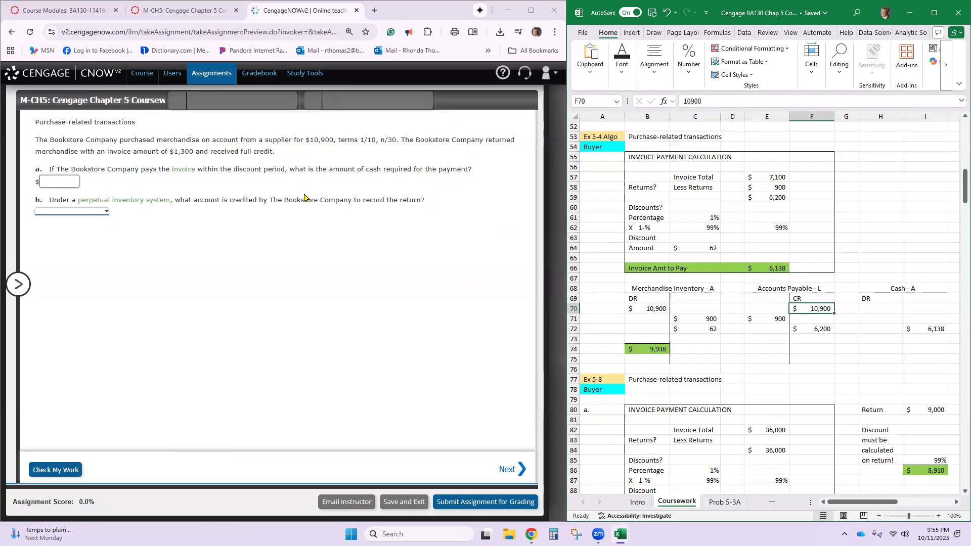
{"action": "left_click", "coordinate": [695, 318]}
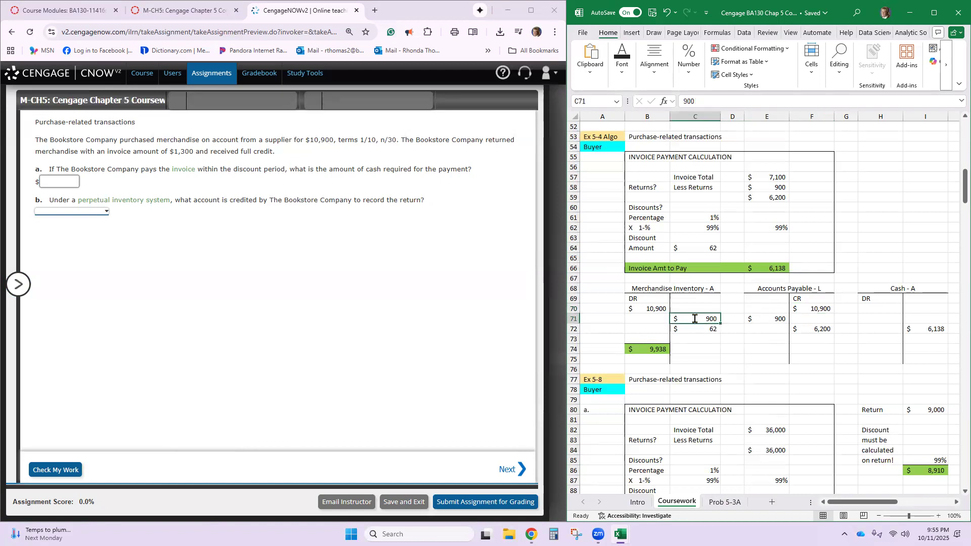
{"action": "type", "text": "1300"}
{"action": "left_click", "coordinate": [758, 320]}
{"action": "type", "text": "1,300"}
{"action": "key", "text": "Return"}
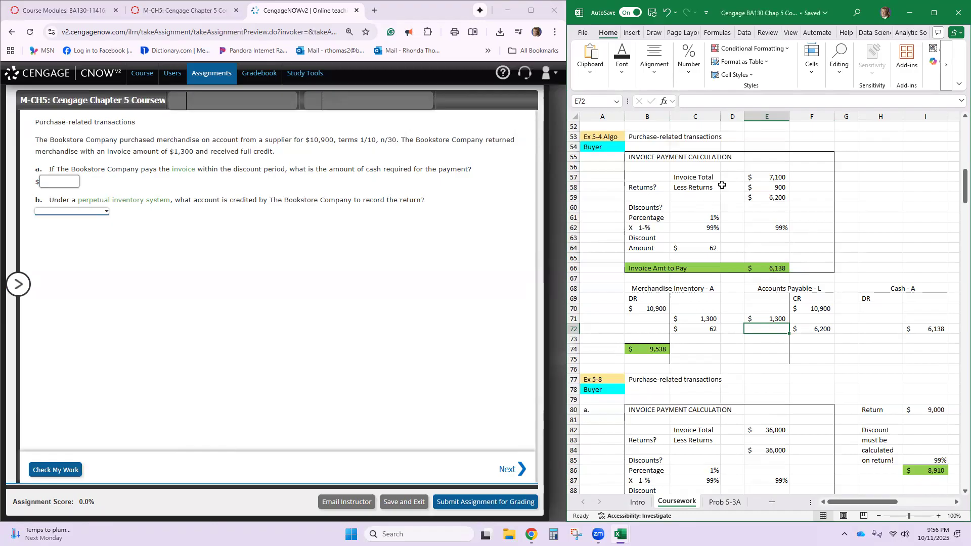
- Set the invoice total to 10,900 in E57 and the returns to 1,300 in E58 of the payment calculation
{"action": "left_click", "coordinate": [762, 178]}
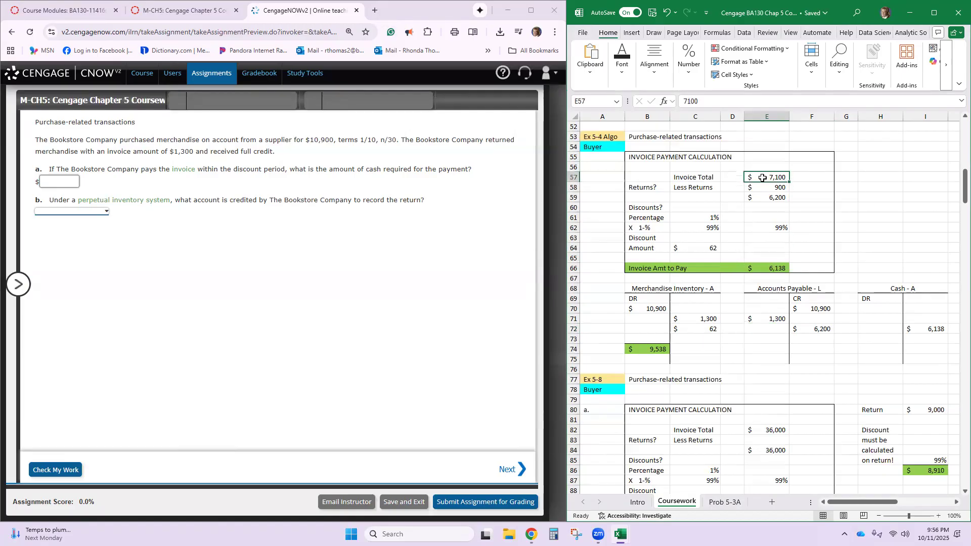
{"action": "type", "text": "1099"}
{"action": "key", "text": "BackSpace"}
{"action": "type", "text": "00"}
{"action": "key", "text": "Return"}
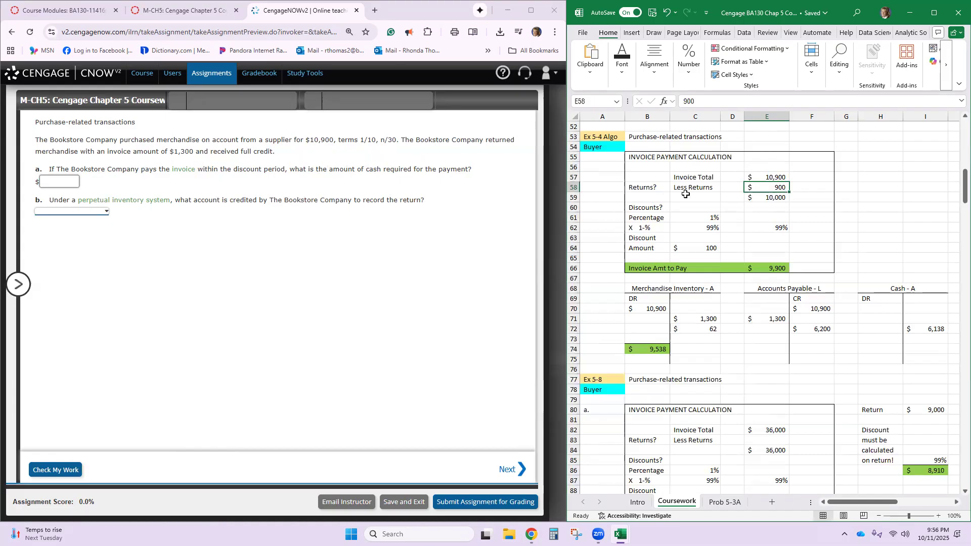
{"action": "type", "text": "13003"}
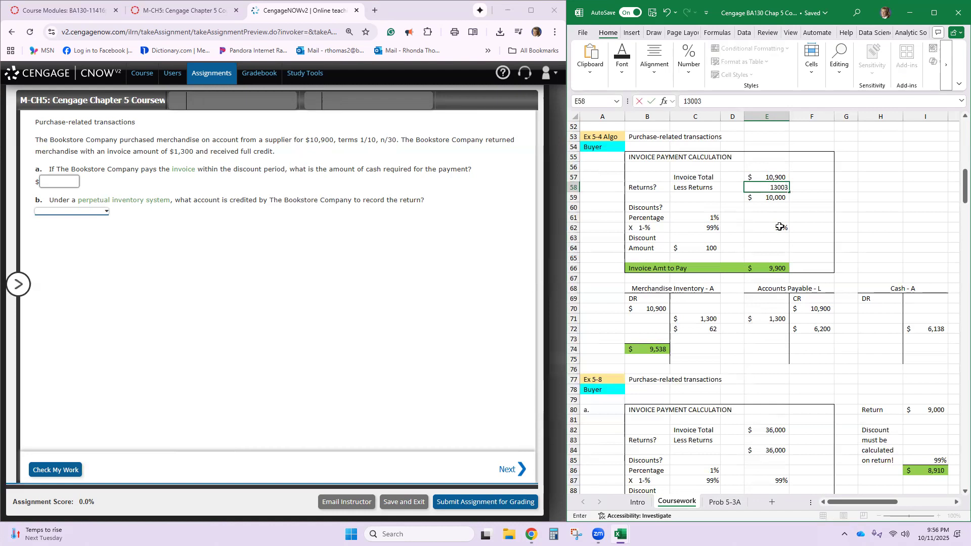
{"action": "key", "text": "Return"}
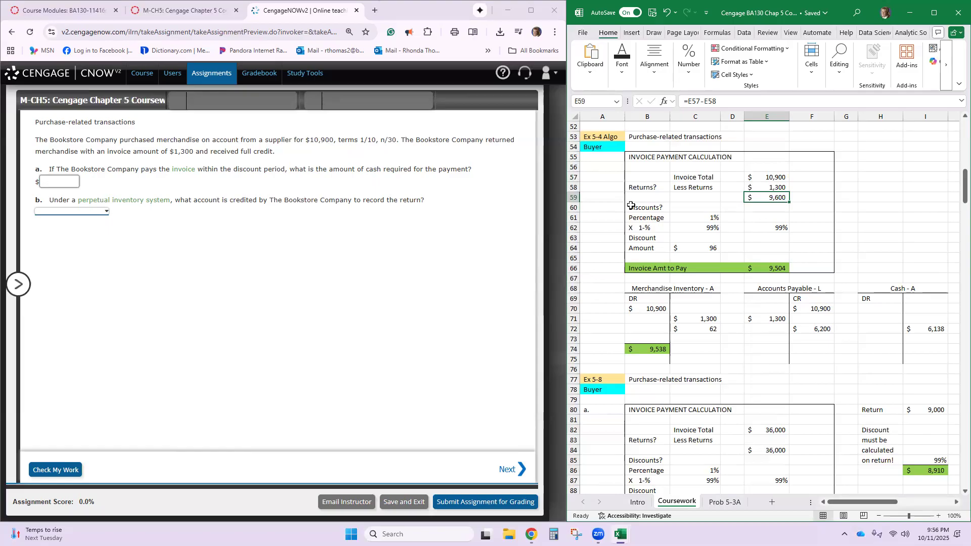
- Answer Discounts? with YES in C60 and check the discount and payment formulas in C62, E62, E66 and C64
{"action": "left_click", "coordinate": [692, 208]}
{"action": "type", "text": "YES"}
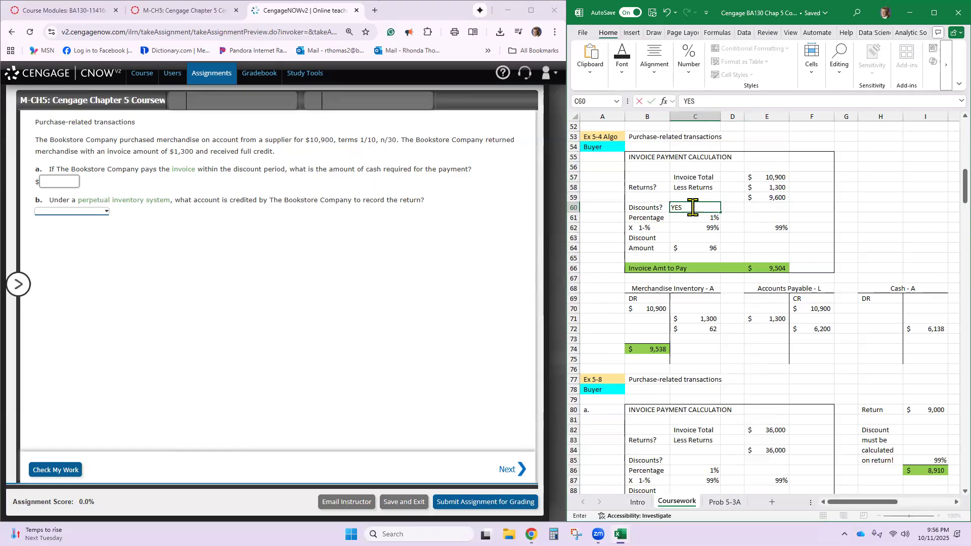
{"action": "key", "text": "Return"}
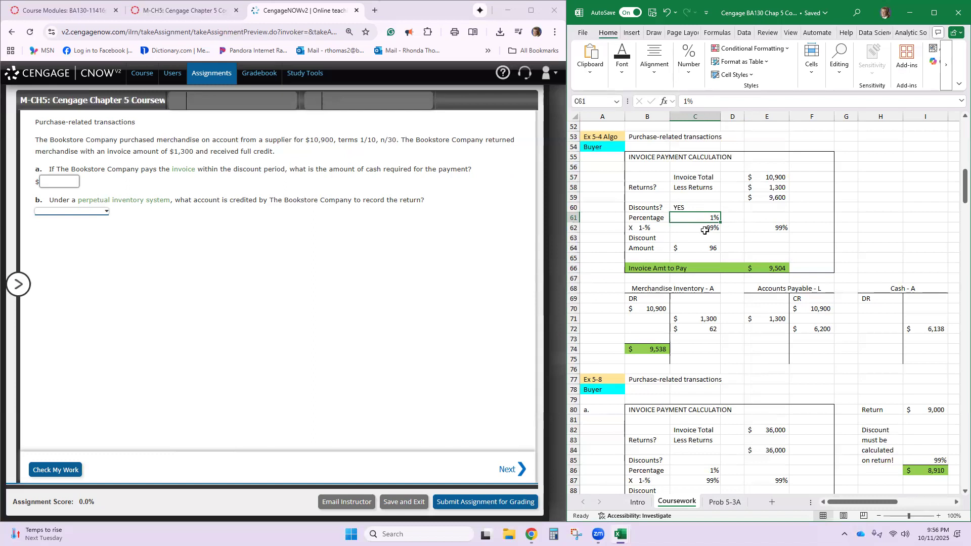
{"action": "left_click", "coordinate": [706, 229]}
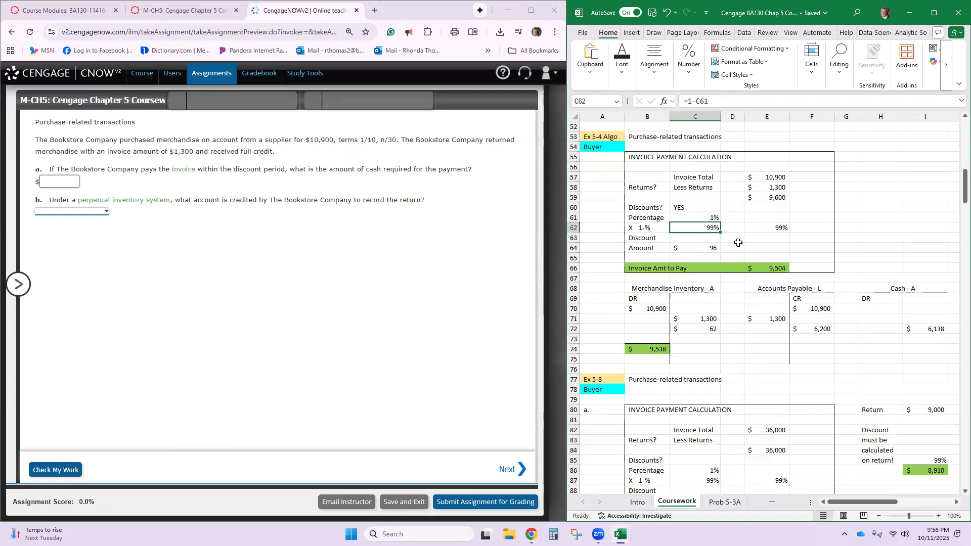
{"action": "left_click", "coordinate": [760, 226]}
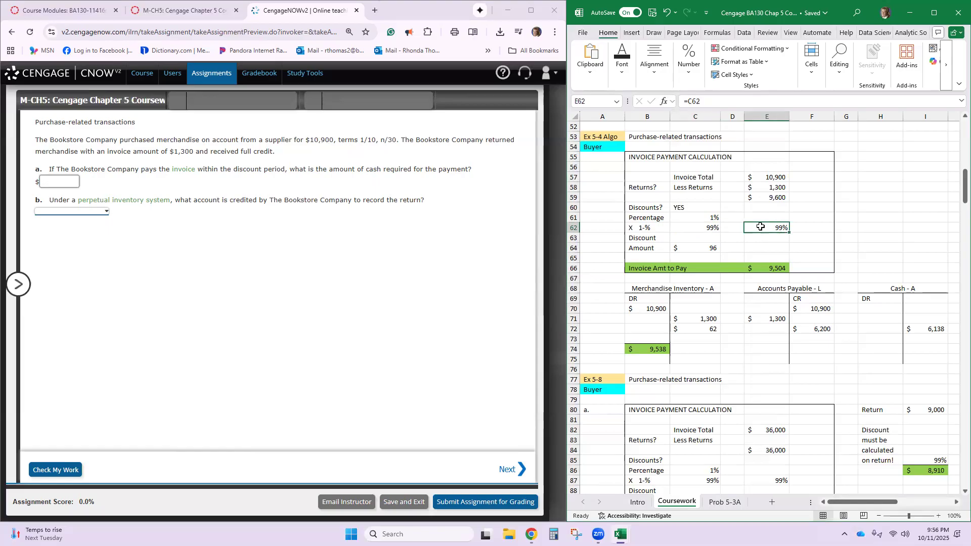
{"action": "left_click", "coordinate": [760, 271]}
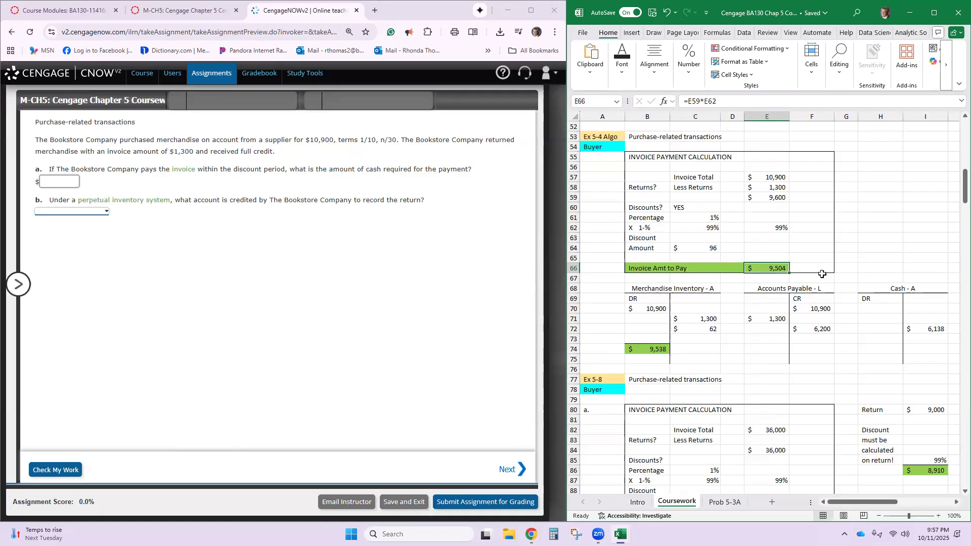
{"action": "double_click", "coordinate": [687, 248]}
{"action": "key", "text": "Return"}
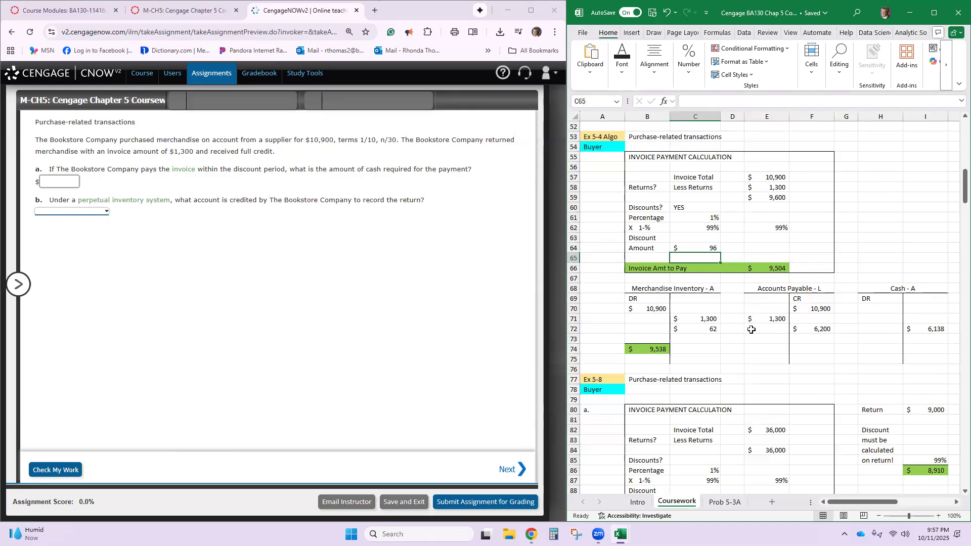
- Clear the old payment entries in row 72 of the Accounts Payable, Merchandise Inventory and Cash T-accounts
{"action": "left_click", "coordinate": [824, 328]}
{"action": "key", "text": "Delete"}
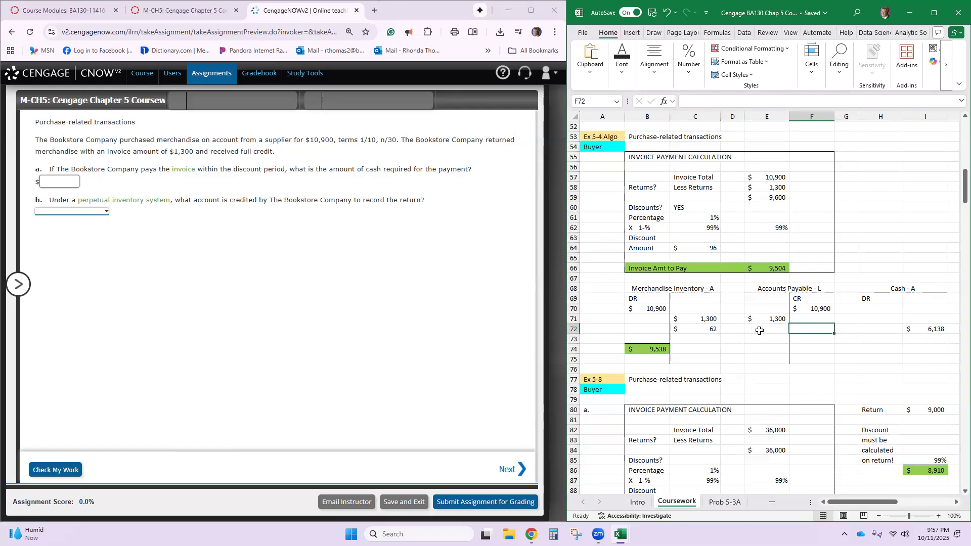
{"action": "left_click", "coordinate": [718, 328]}
{"action": "key", "text": "Delete"}
{"action": "left_click", "coordinate": [937, 332]}
{"action": "key", "text": "Delete"}
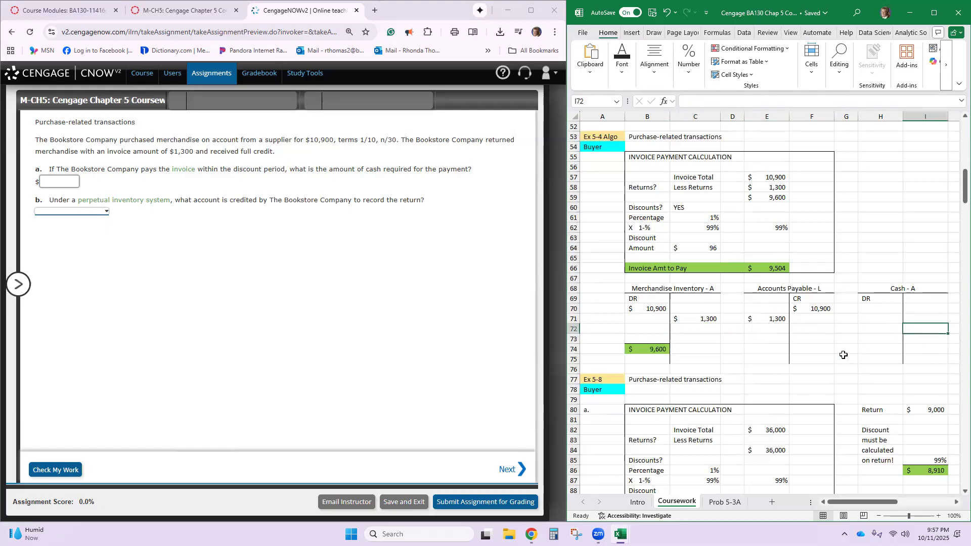
- Record the 9,504 payment as a credit in I72 of the Cash T-account
{"action": "left_click", "coordinate": [696, 330]}
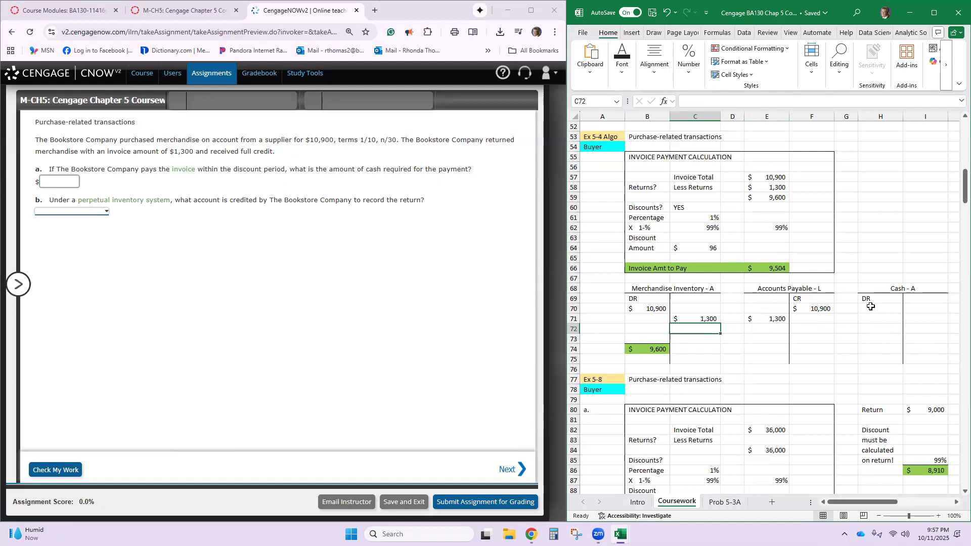
{"action": "left_click", "coordinate": [929, 329]}
{"action": "type", "text": "9504"}
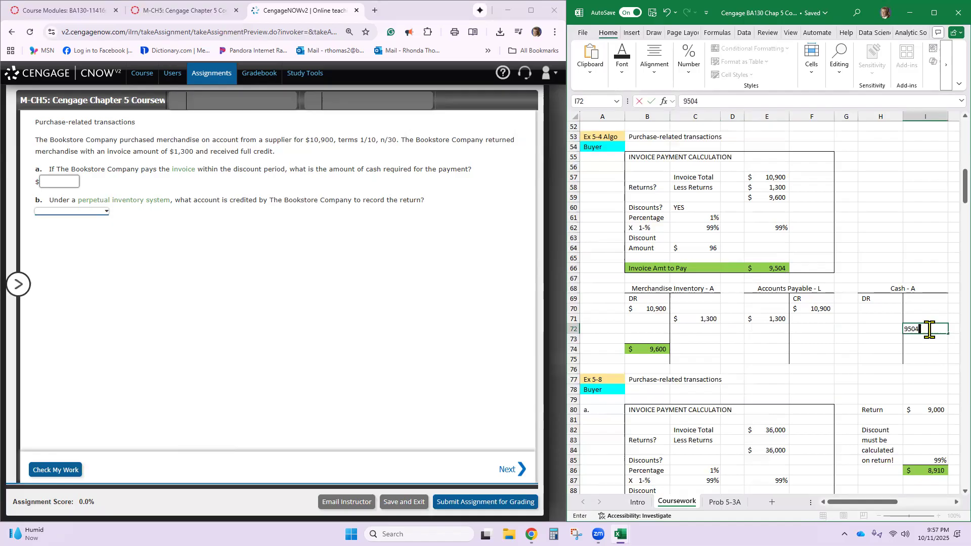
{"action": "key", "text": "Return"}
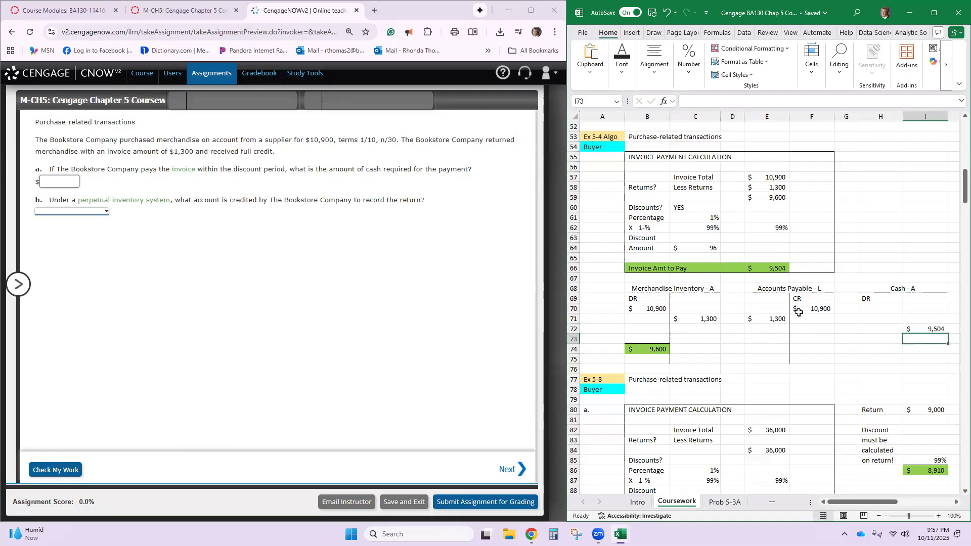
- Add a bottom border under the 1,300 Accounts Payable debit in E71
{"action": "left_click", "coordinate": [774, 318]}
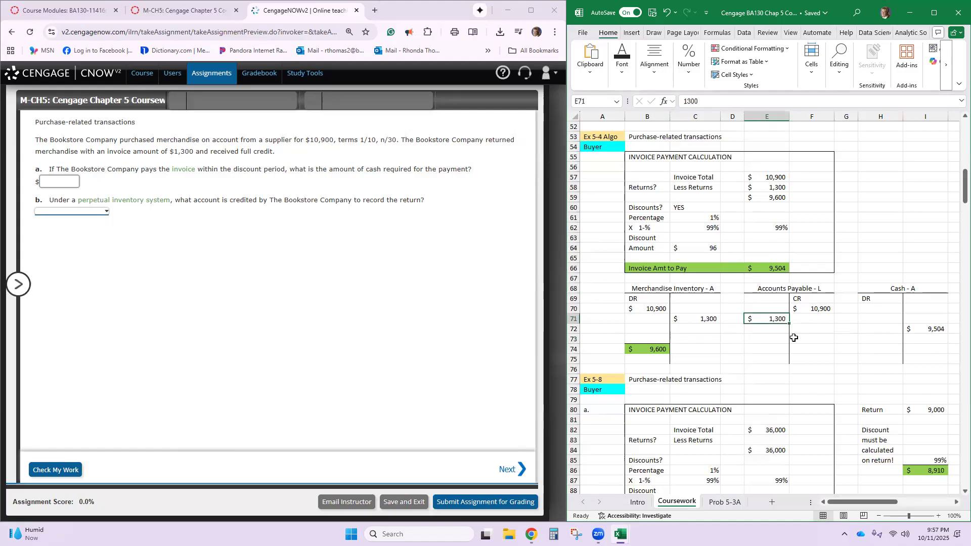
{"action": "left_click", "coordinate": [623, 79]}
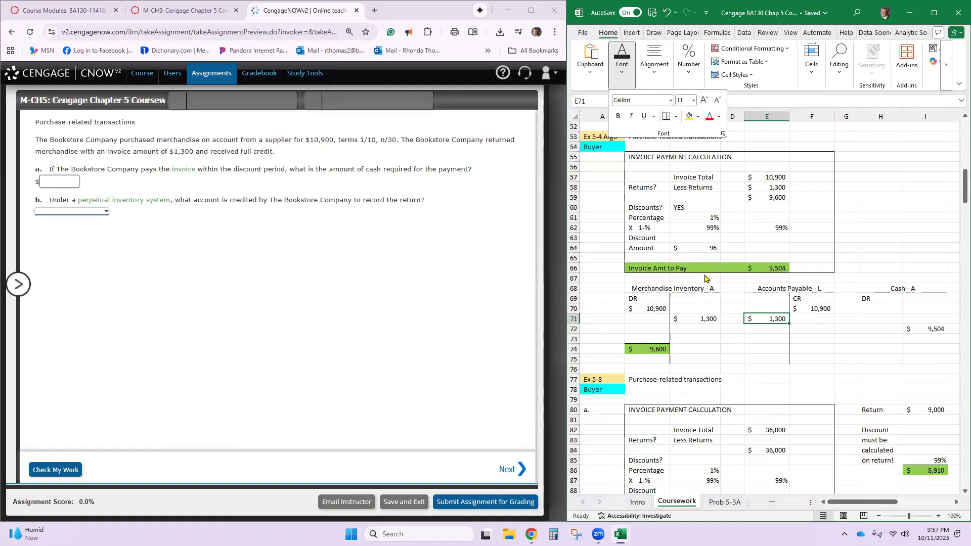
{"action": "left_click", "coordinate": [733, 329]}
- Label D72 *Sub and calculate the Accounts Payable subtotal in E72 with =F70-E71
{"action": "left_click", "coordinate": [733, 329]}
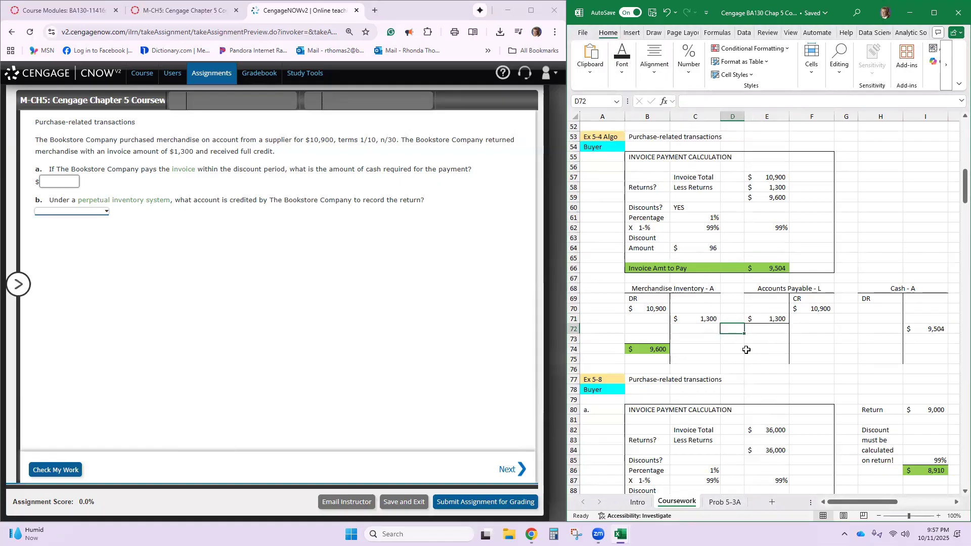
{"action": "type", "text": "*"}
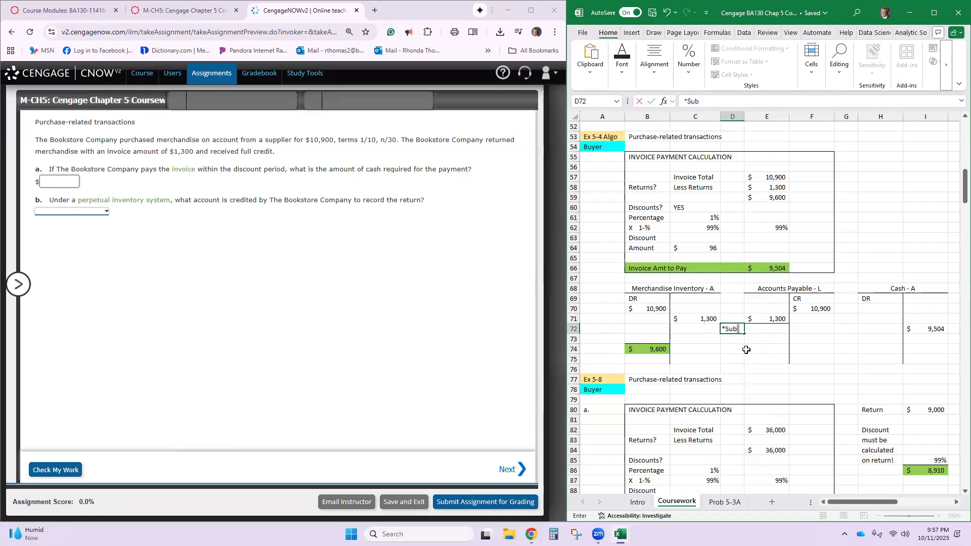
{"action": "type", "text": "Sub"}
{"action": "key", "text": "Tab"}
{"action": "type", "text": "="}
{"action": "left_click", "coordinate": [814, 309]}
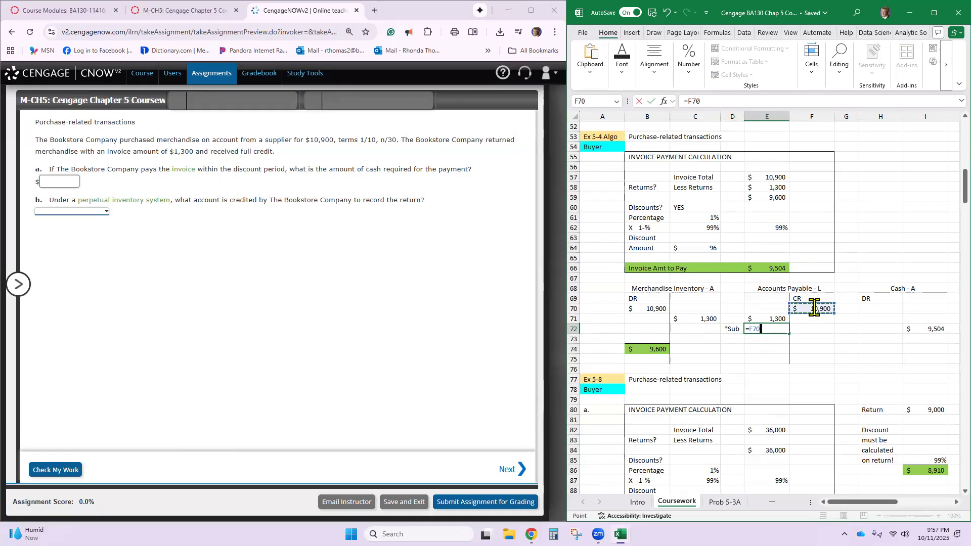
{"action": "type", "text": "=F70-"}
{"action": "left_click", "coordinate": [776, 320]}
{"action": "key", "text": "Return"}
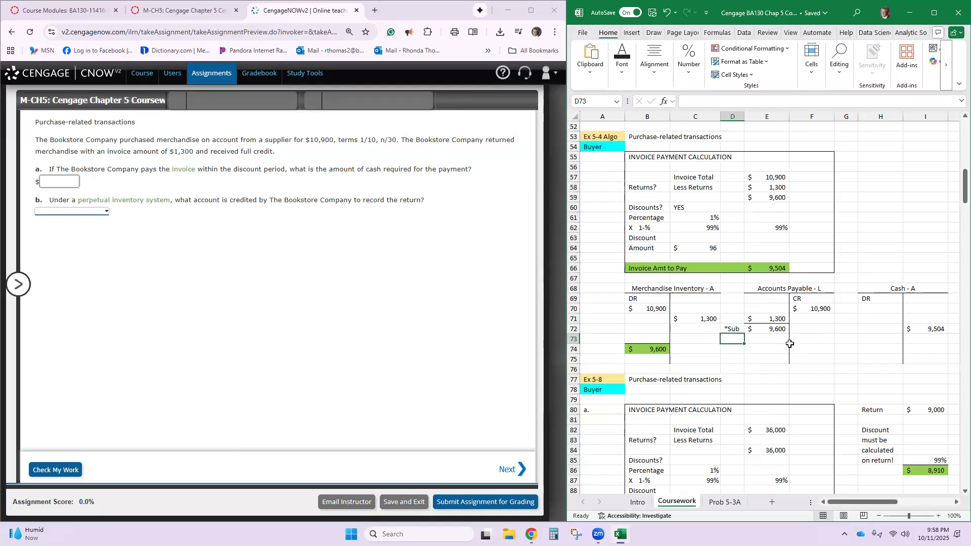
- Clear the subtotal from E72 and its label from D72, and enter the label *Sub in G72
{"action": "left_click", "coordinate": [775, 331]}
{"action": "key", "text": "Delete"}
{"action": "key", "text": "Left"}
{"action": "key", "text": "Delete"}
{"action": "left_click", "coordinate": [844, 328]}
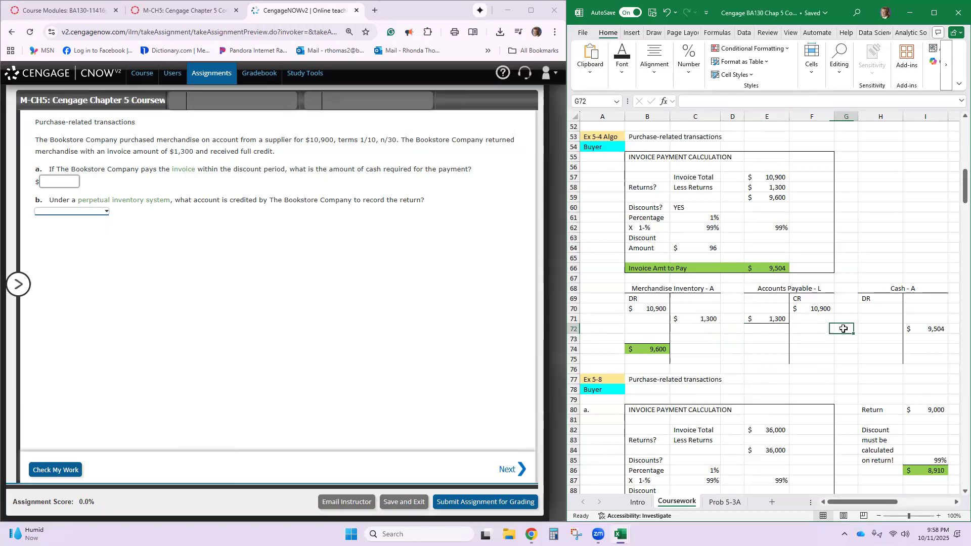
{"action": "type", "text": "*Sub"}
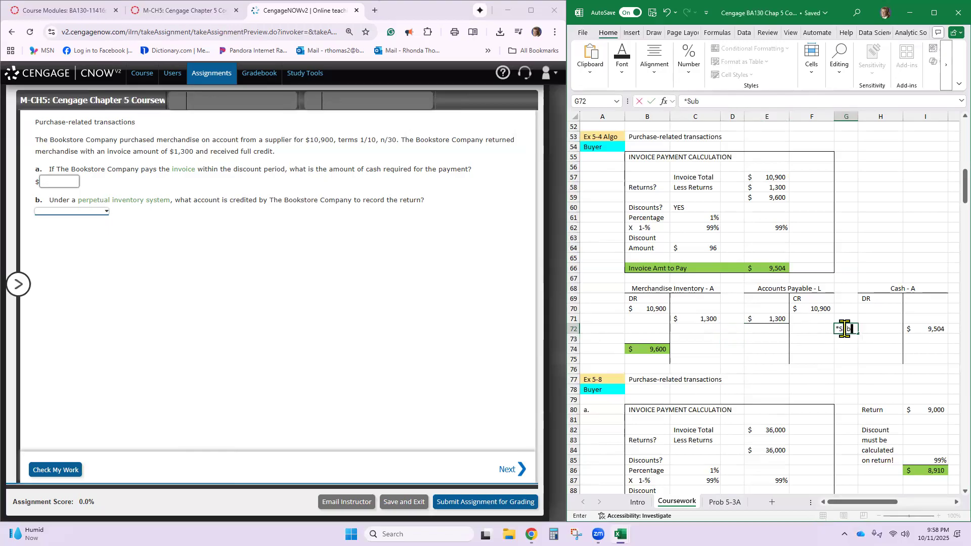
- Remove the border from E71 and add a bottom border to F71 on the credit side of Accounts Payable
{"action": "left_click", "coordinate": [774, 320]}
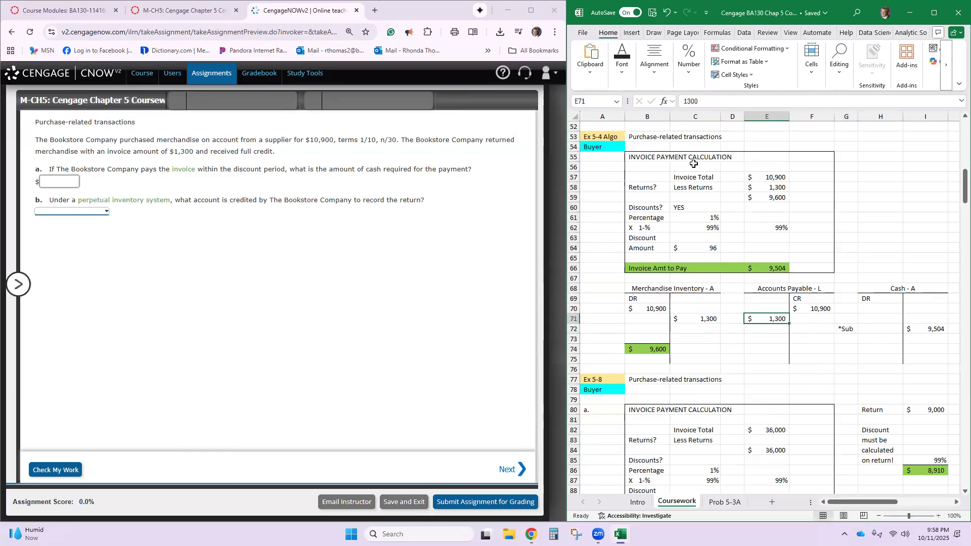
{"action": "left_click", "coordinate": [622, 66]}
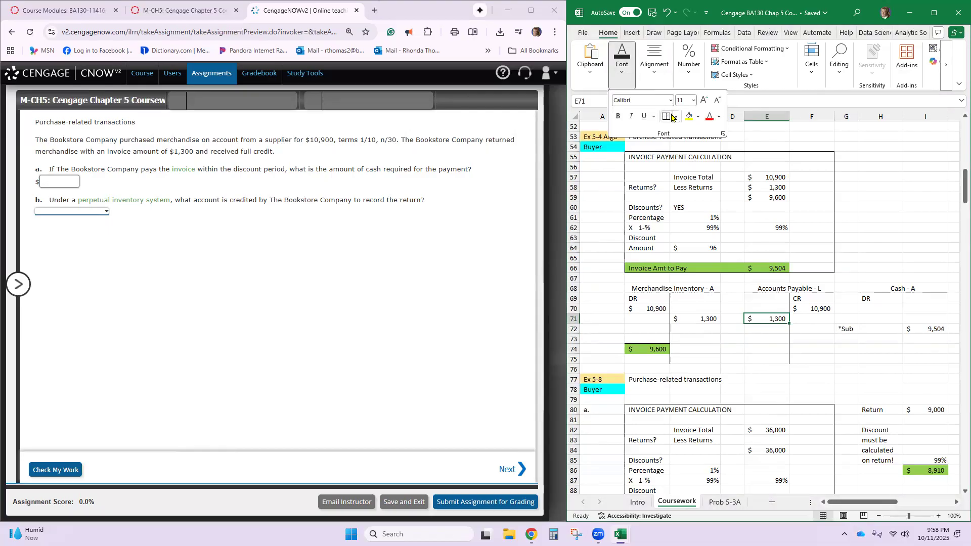
{"action": "left_click", "coordinate": [677, 119]}
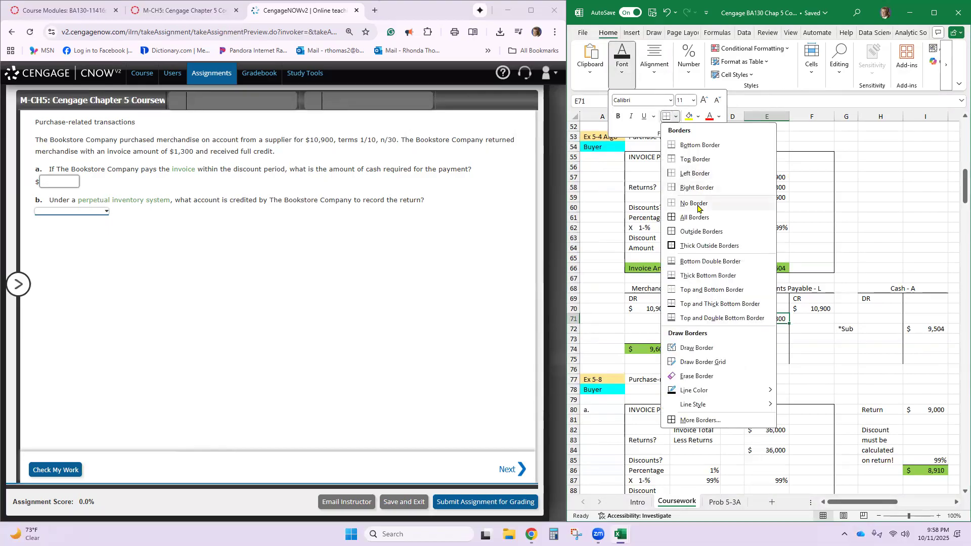
{"action": "left_click", "coordinate": [749, 206]}
{"action": "left_click", "coordinate": [812, 319]}
{"action": "left_click", "coordinate": [812, 319]}
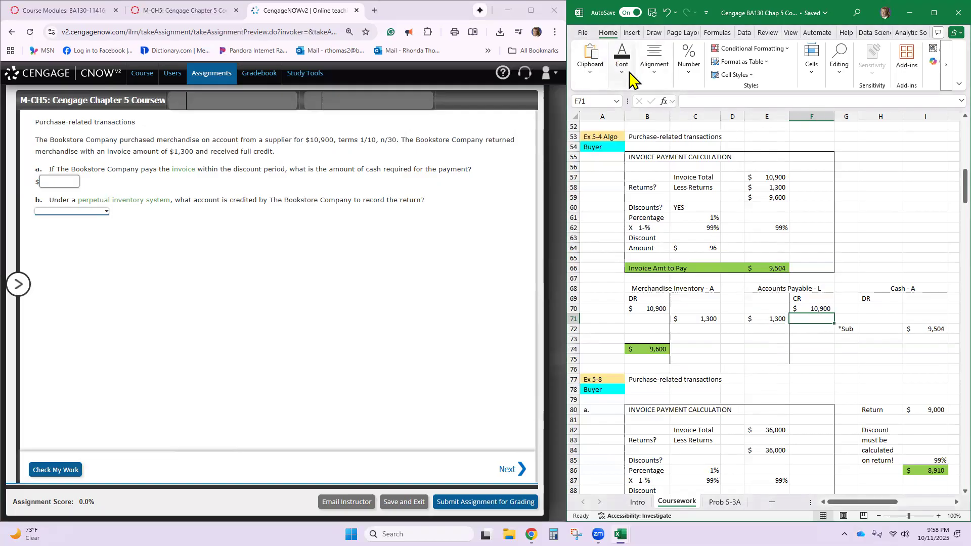
{"action": "left_click", "coordinate": [627, 70]}
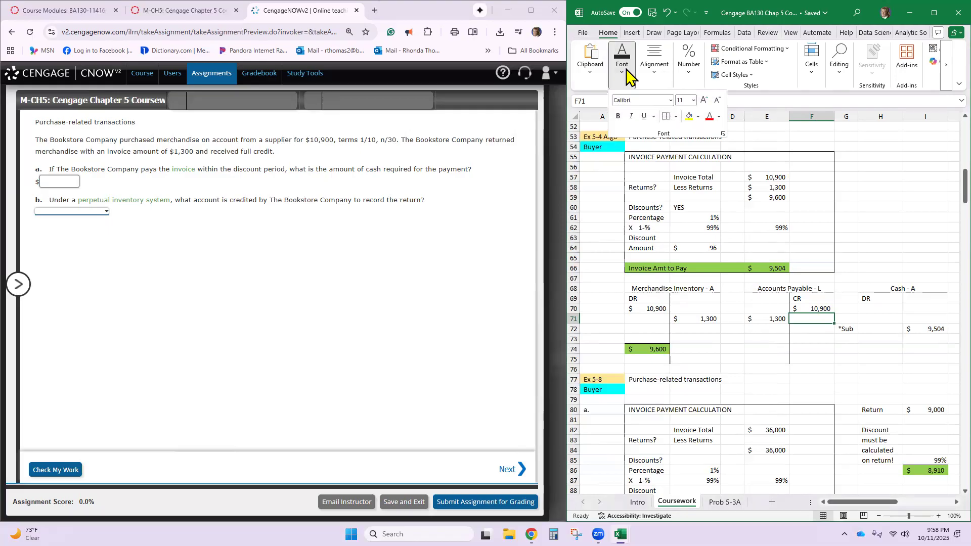
{"action": "left_click", "coordinate": [676, 117]}
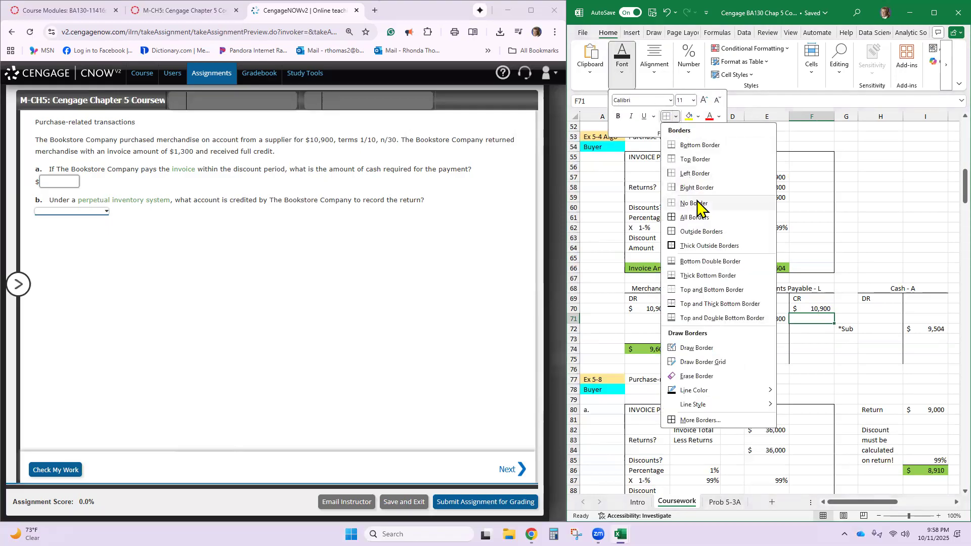
{"action": "left_click", "coordinate": [708, 145]}
- Calculate the Accounts Payable subtotal in F72 with the formula =F70-E71
{"action": "left_click", "coordinate": [819, 331]}
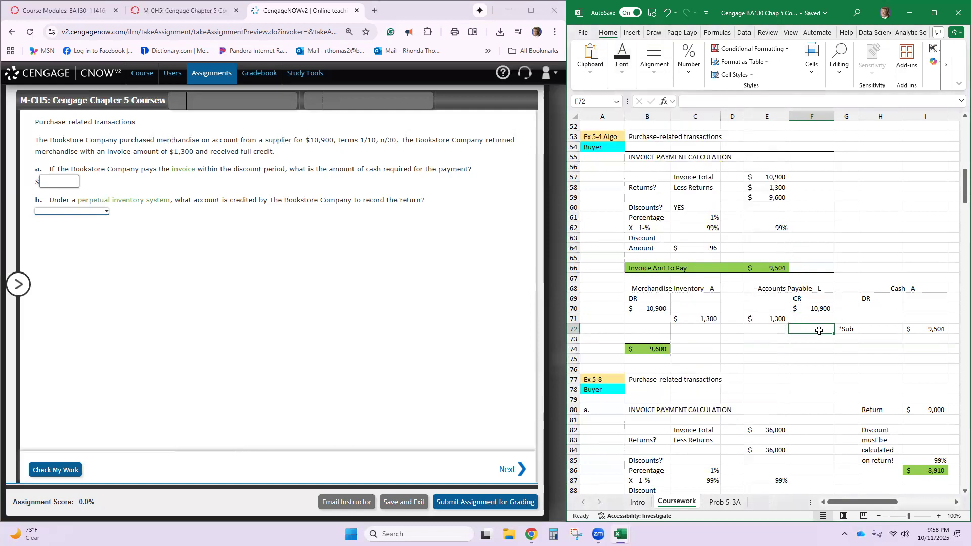
{"action": "type", "text": "="}
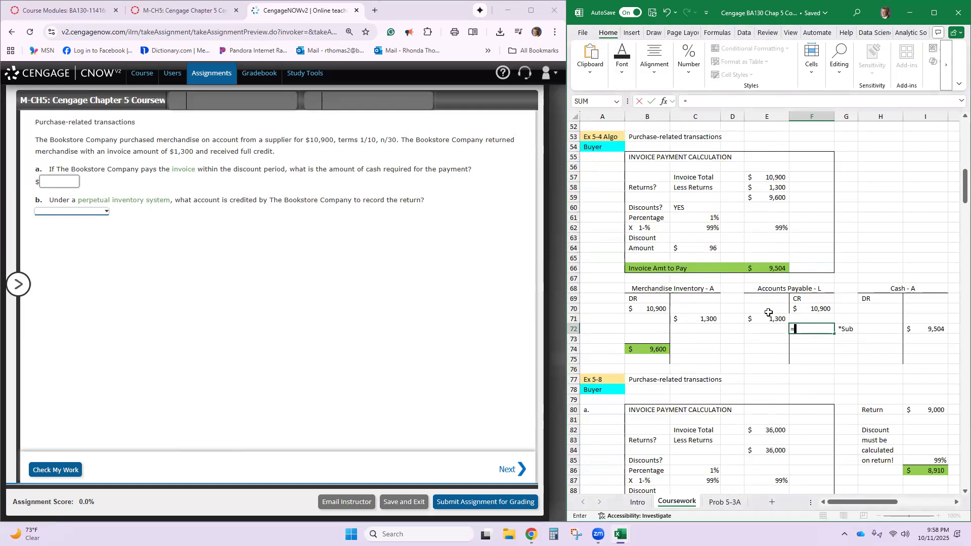
{"action": "left_click", "coordinate": [799, 310]}
{"action": "type", "text": "-"}
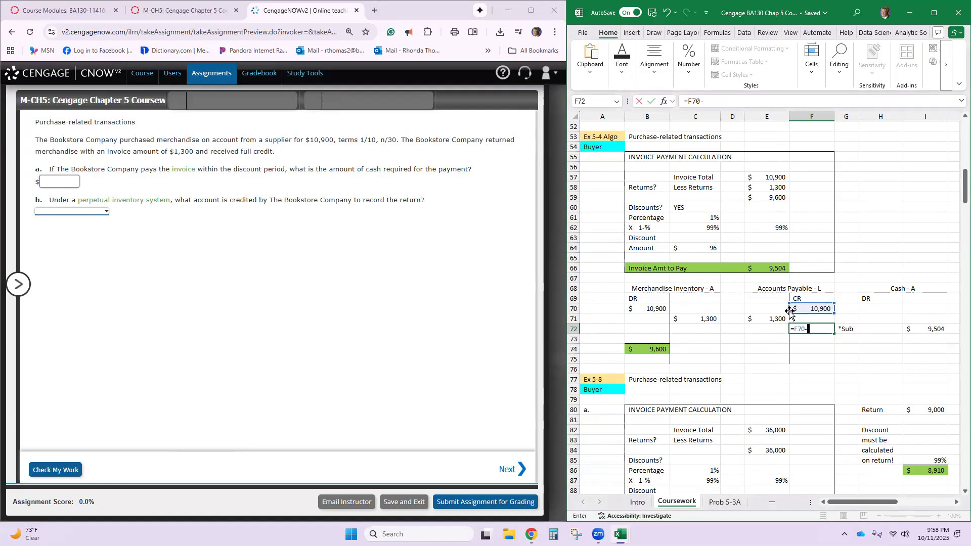
{"action": "left_click", "coordinate": [765, 317]}
{"action": "key", "text": "Return"}
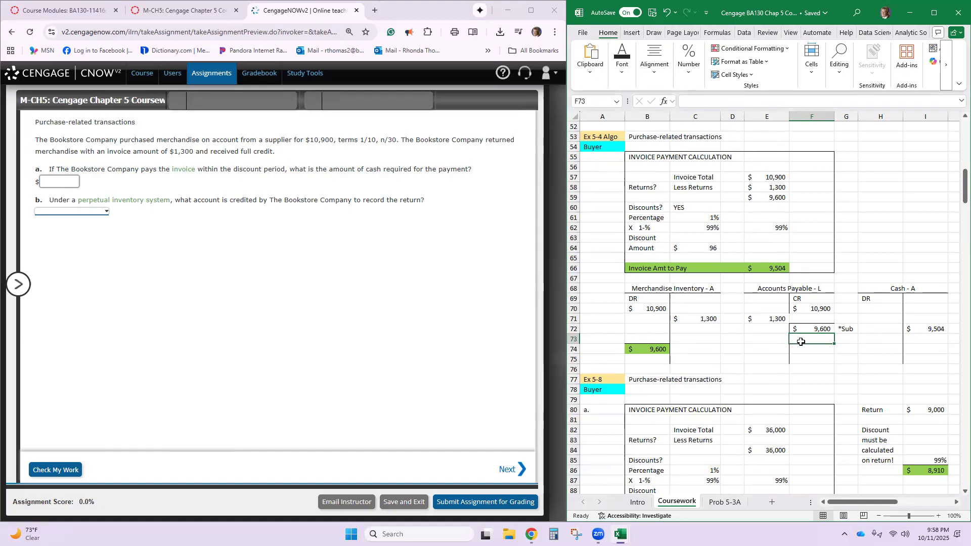
- Record the payment as a 9600 debit in E73 of the Accounts Payable T-account
{"action": "left_click", "coordinate": [764, 339]}
{"action": "type", "text": "9600"}
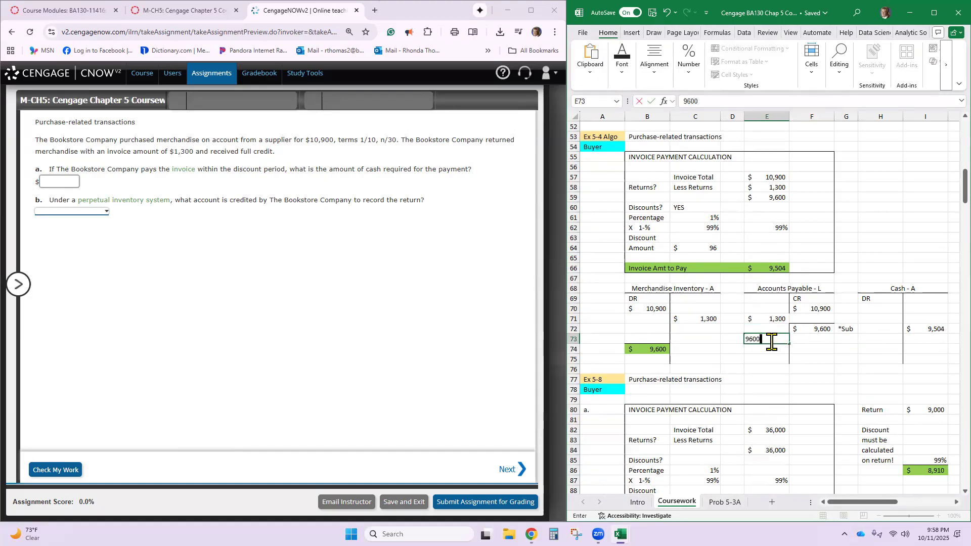
{"action": "key", "text": "Return"}
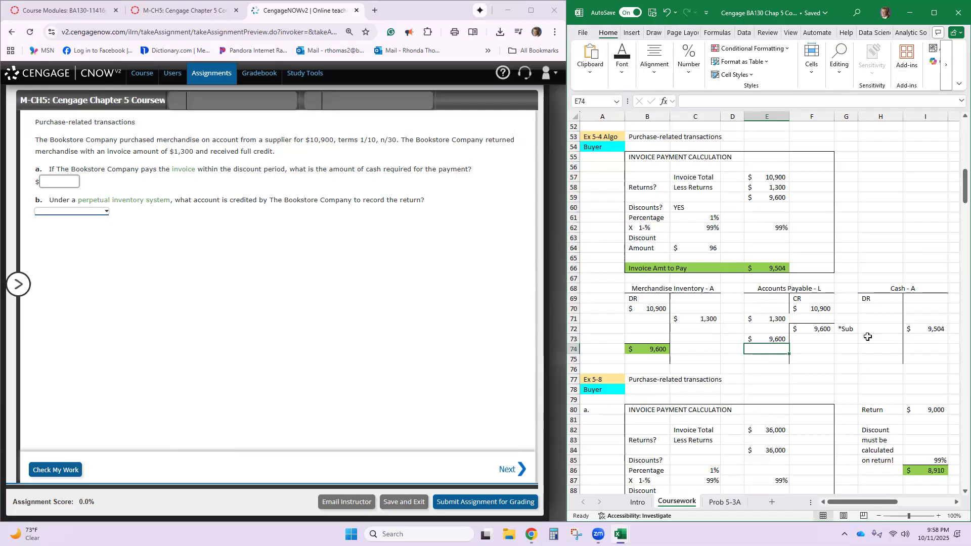
- Clear the Cash credit in I72 and link I73 to the invoice amount to pay in E66
{"action": "left_click", "coordinate": [908, 330]}
{"action": "key", "text": "Delete"}
{"action": "key", "text": "Down"}
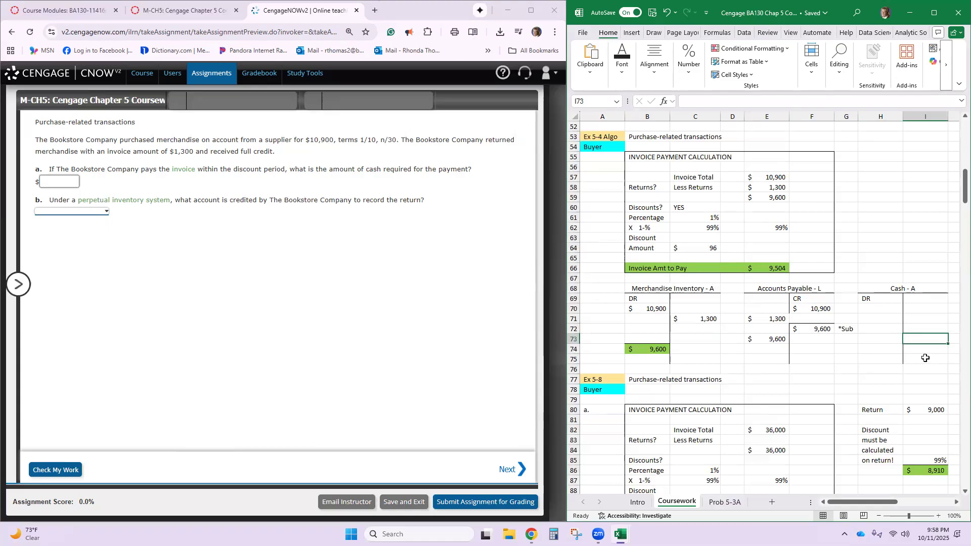
{"action": "type", "text": "="}
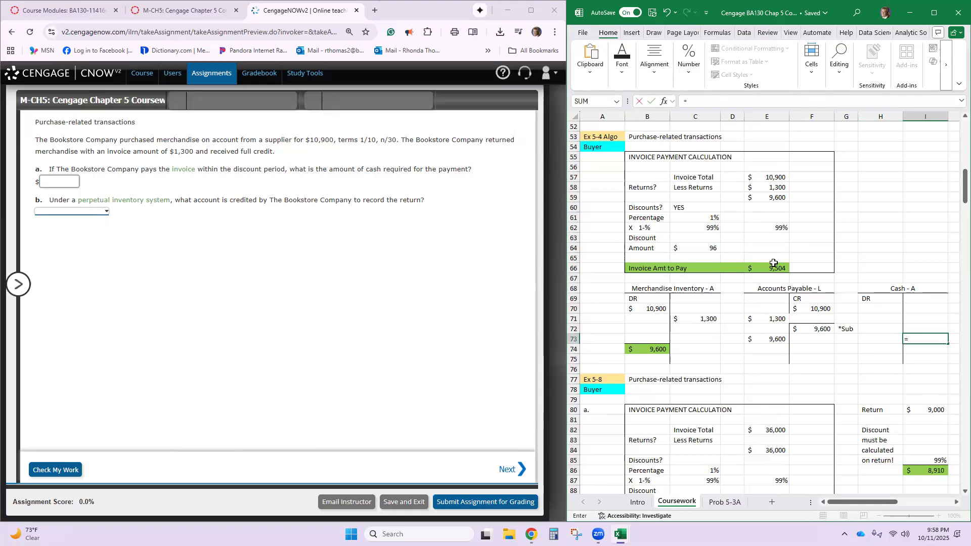
{"action": "left_click", "coordinate": [774, 269]}
{"action": "key", "text": "Return"}
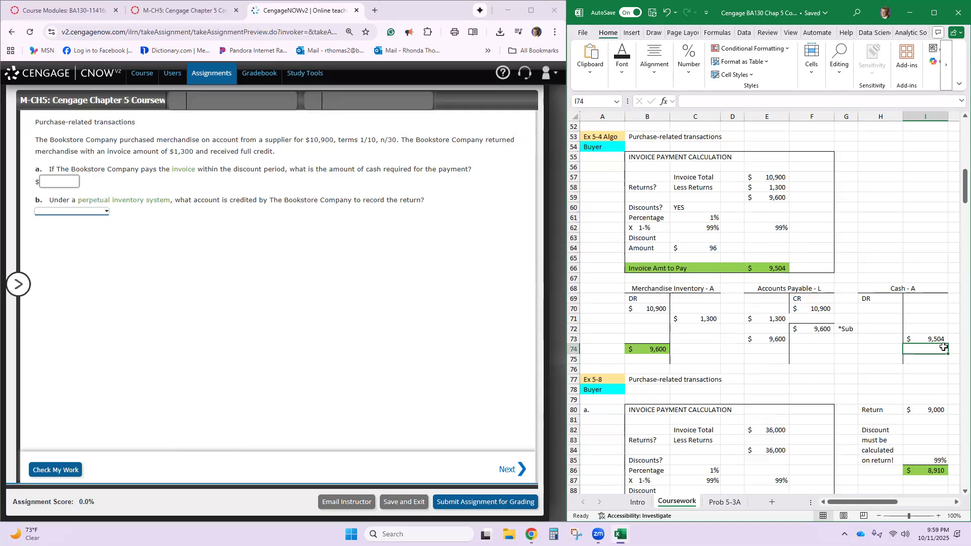
- Record the discount as a Merchandise Inventory credit in C73 by linking it to C64
{"action": "left_click", "coordinate": [695, 247]}
{"action": "left_click", "coordinate": [703, 339]}
{"action": "type", "text": "="}
{"action": "left_click", "coordinate": [706, 250]}
{"action": "key", "text": "Return"}
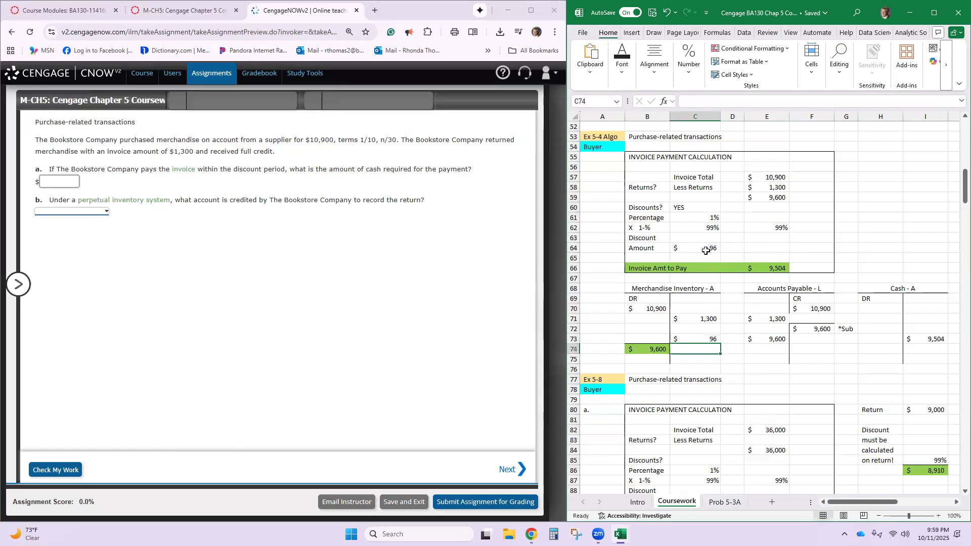
- Check the Merchandise Inventory balance formula in B74 and clear the discount credit from C73
{"action": "double_click", "coordinate": [635, 351]}
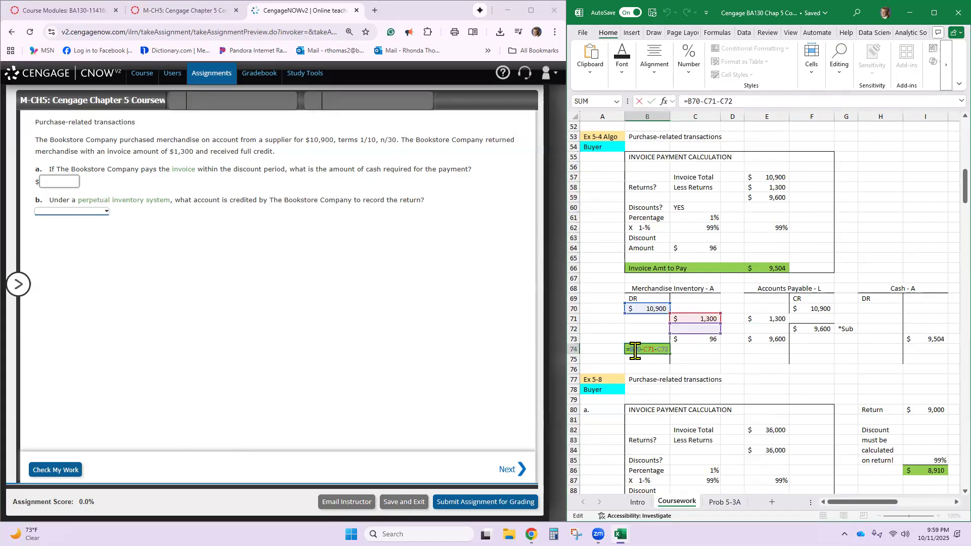
{"action": "left_click_drag", "start_coordinate": [691, 329], "coordinate": [689, 336]}
{"action": "left_click", "coordinate": [689, 336]}
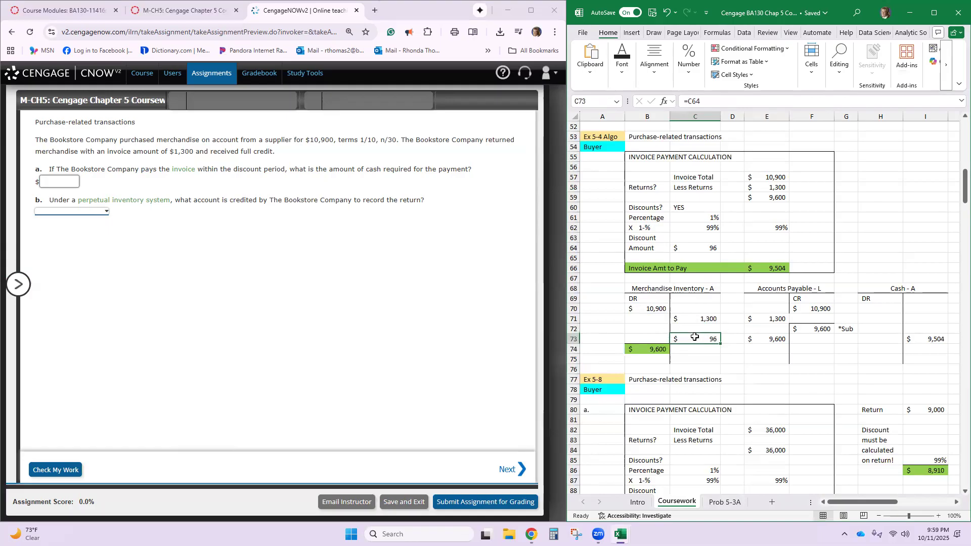
{"action": "key", "text": "Delete"}
{"action": "left_click_drag", "start_coordinate": [725, 348], "coordinate": [656, 350]}
{"action": "double_click", "coordinate": [656, 350]}
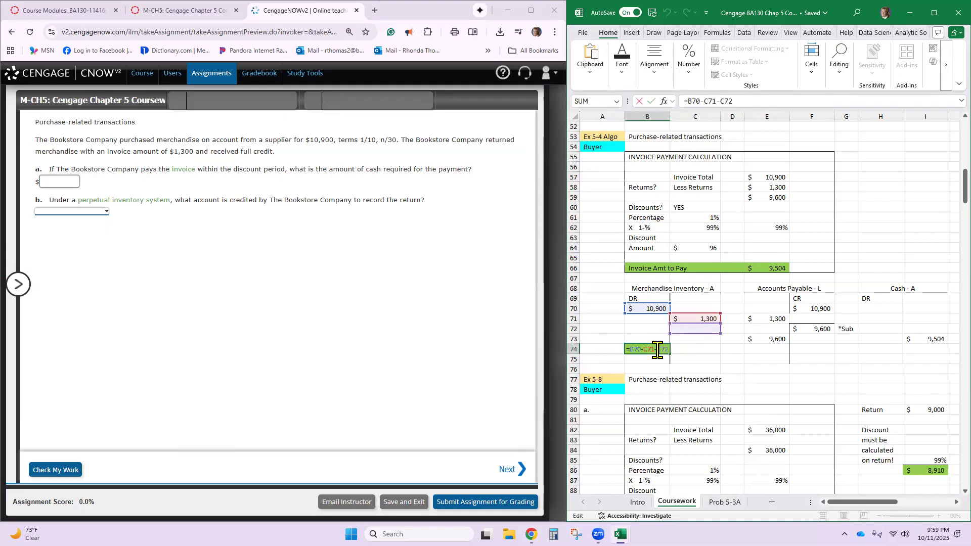
{"action": "left_click", "coordinate": [690, 328]}
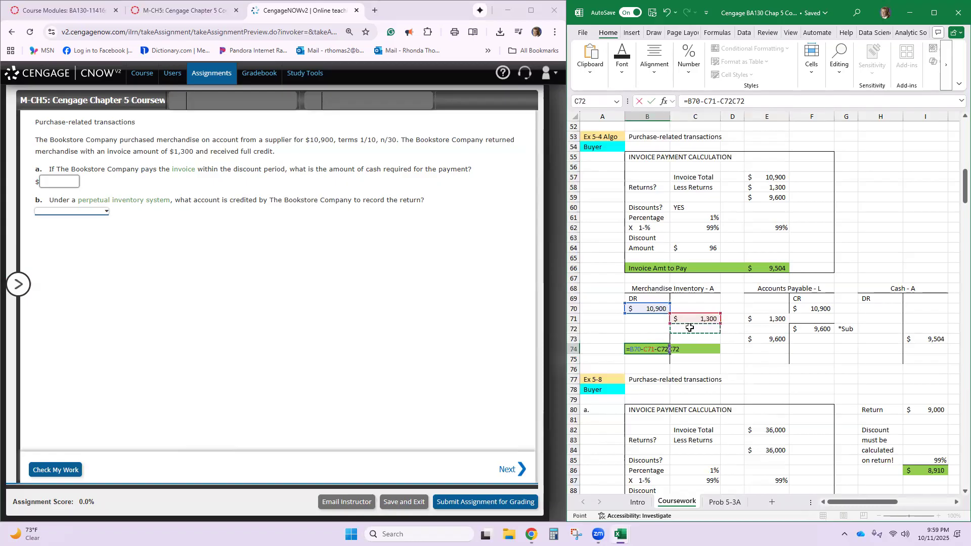
{"action": "type", "text": "96"}
{"action": "key", "text": "Return"}
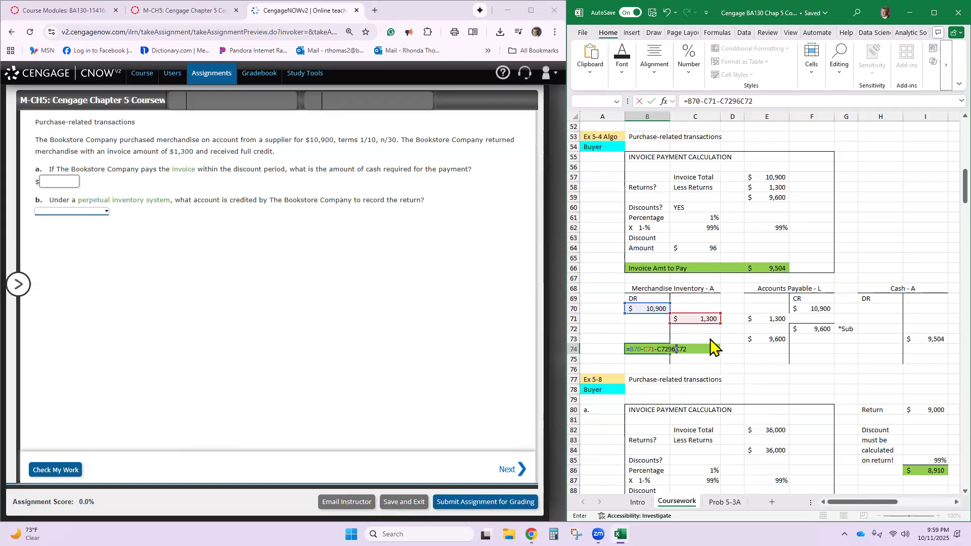
{"action": "left_click", "coordinate": [519, 305]}
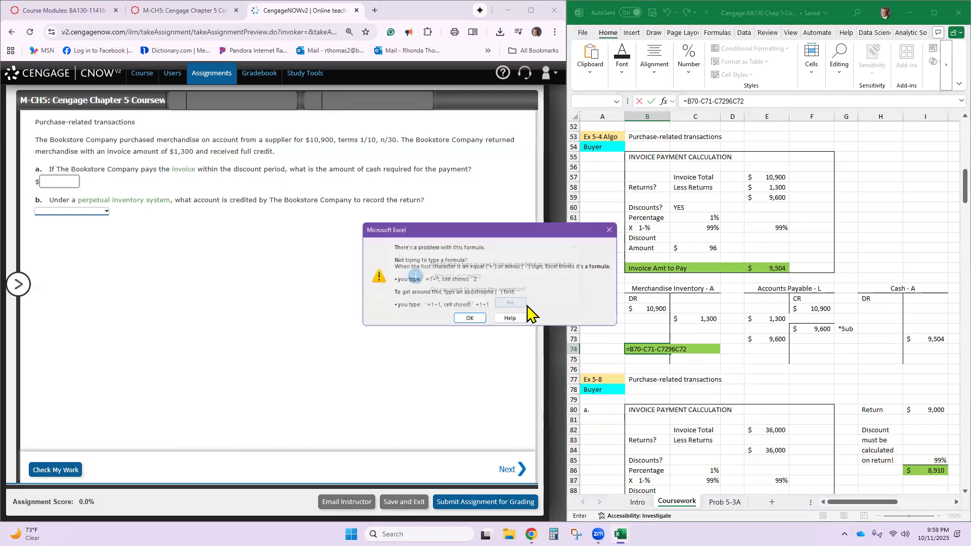
{"action": "left_click", "coordinate": [471, 319]}
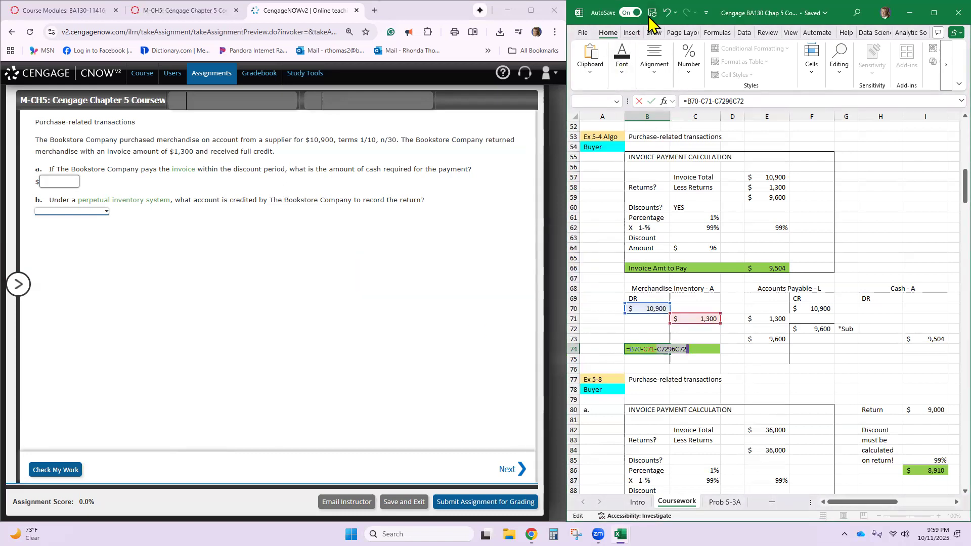
{"action": "key", "text": "ctrl+z"}
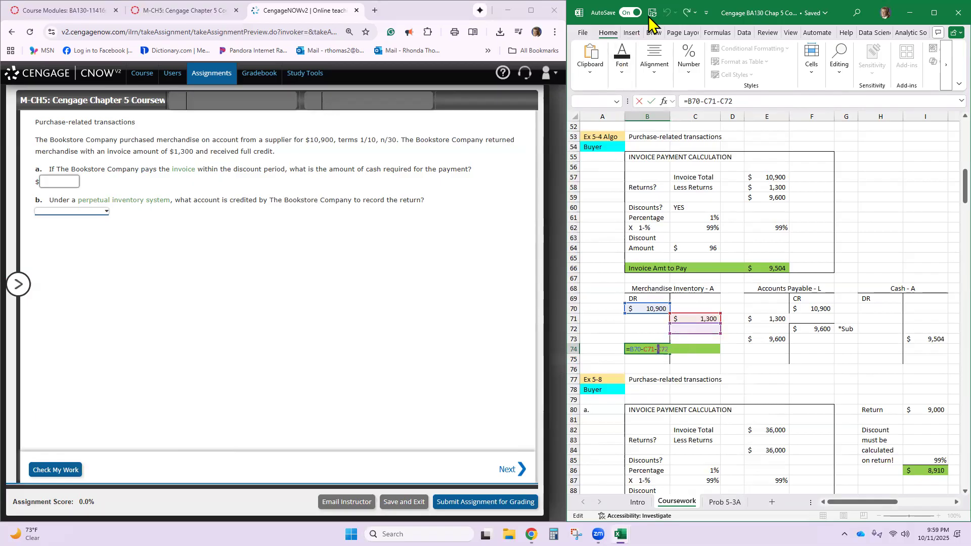
{"action": "key", "text": "Return"}
- Record the discount as a 96 credit in C72 of the Merchandise Inventory T-account
{"action": "left_click", "coordinate": [692, 329]}
{"action": "type", "text": "96"}
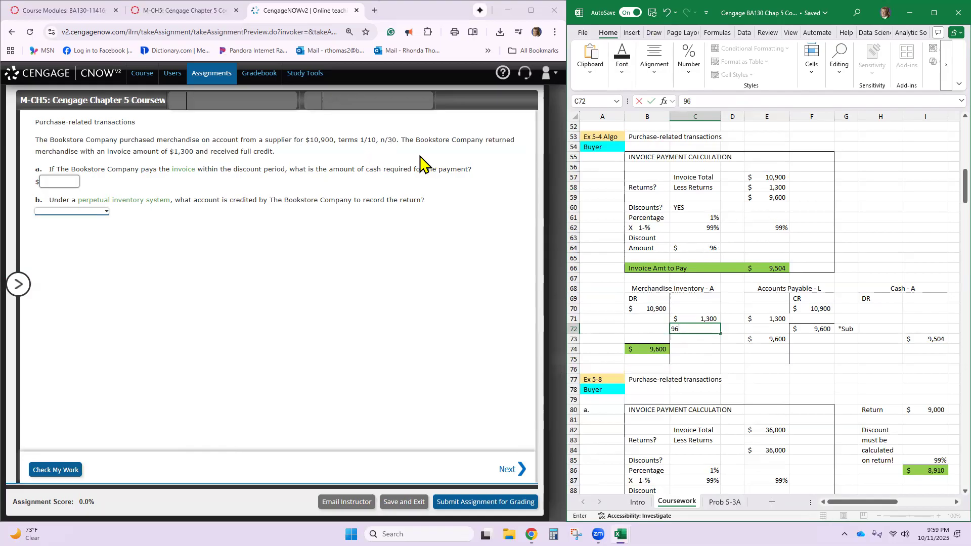
{"action": "key", "text": "Return"}
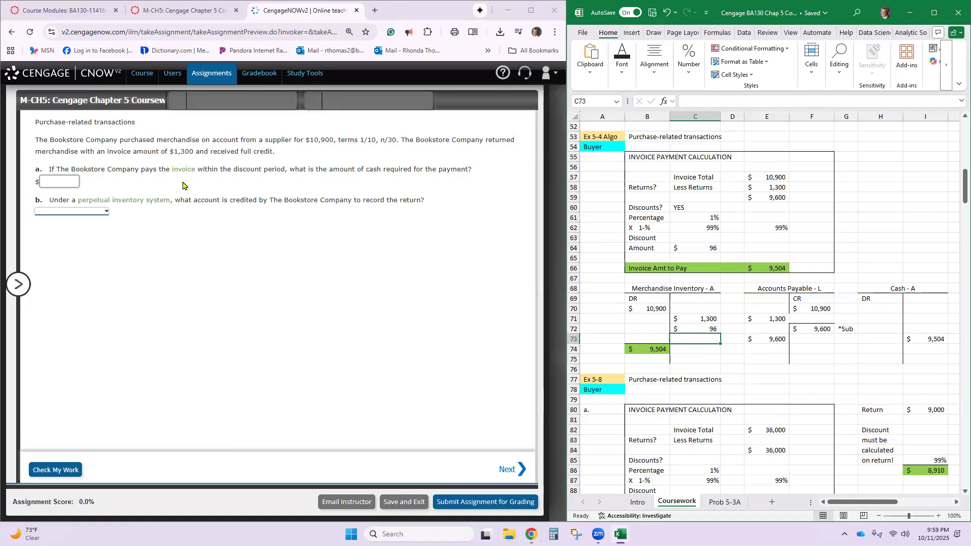
- Answer part a with 9504 as the cash required and part b with Inventory as the account credited for the return
{"action": "left_click", "coordinate": [68, 178]}
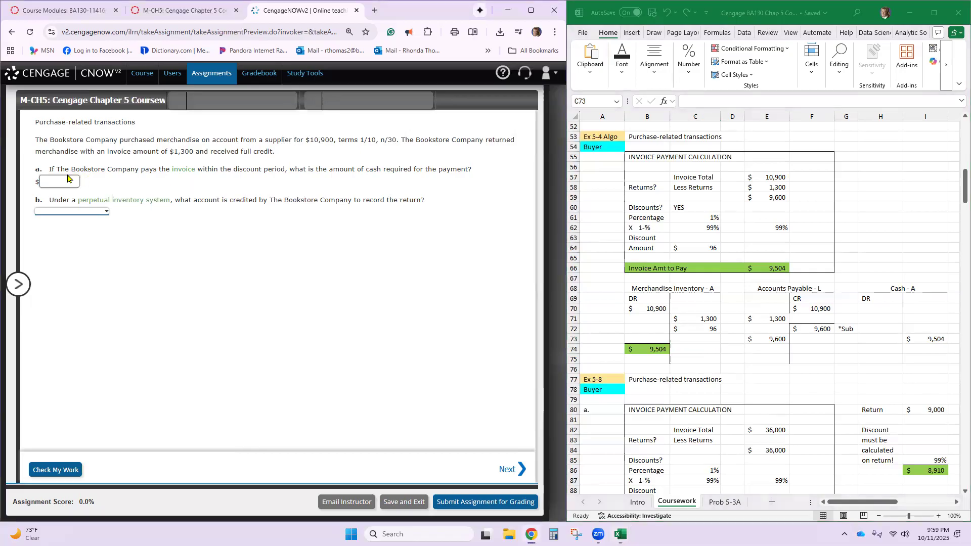
{"action": "type", "text": "9504"}
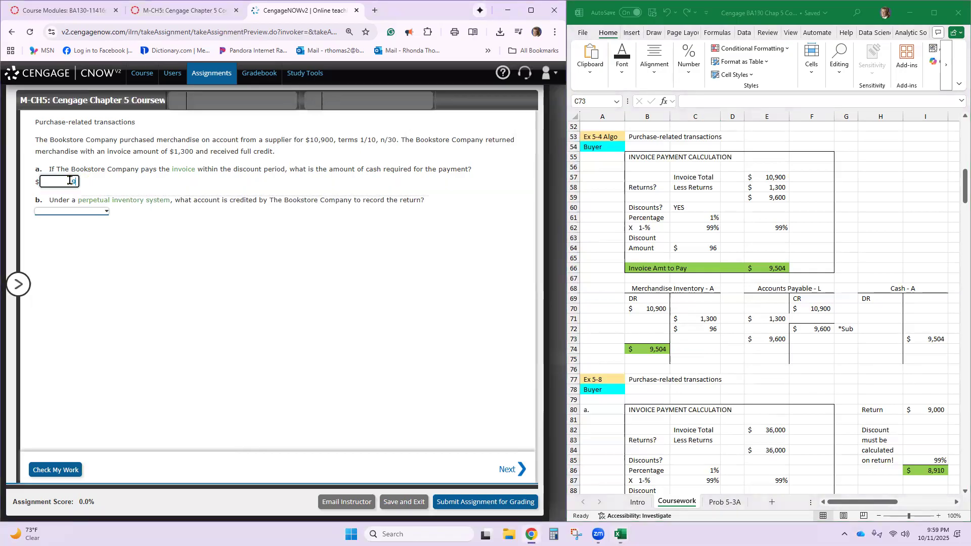
{"action": "left_click", "coordinate": [70, 212]}
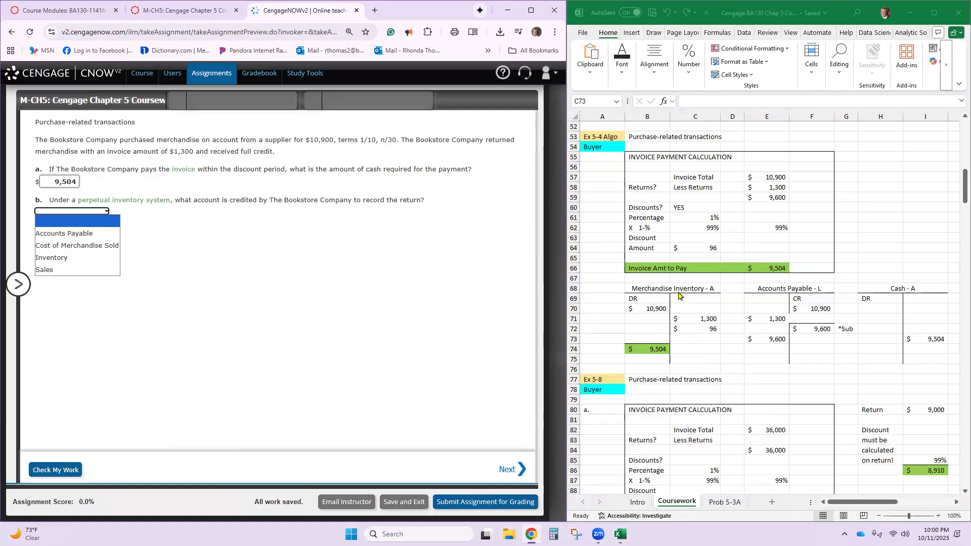
{"action": "left_click", "coordinate": [686, 317]}
{"action": "left_click", "coordinate": [686, 318]}
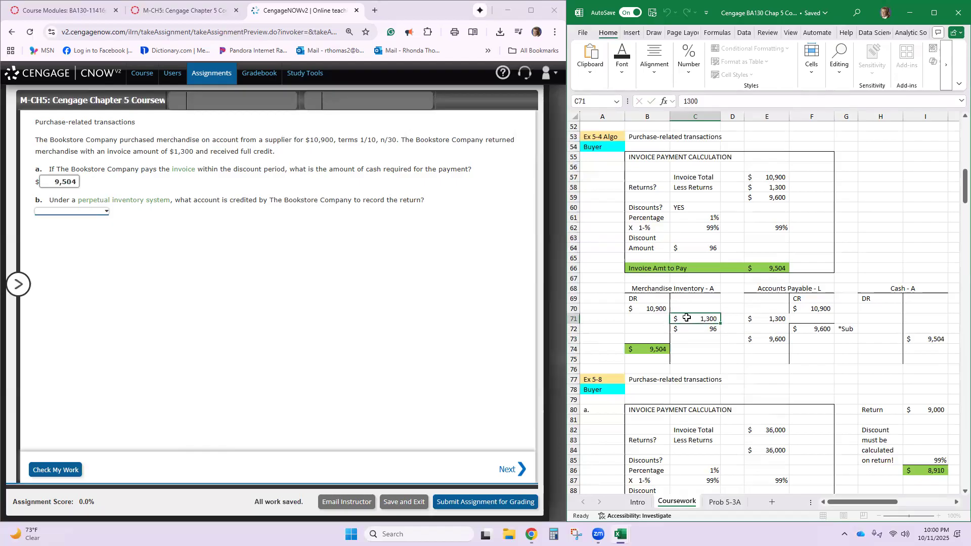
{"action": "left_click", "coordinate": [765, 316]}
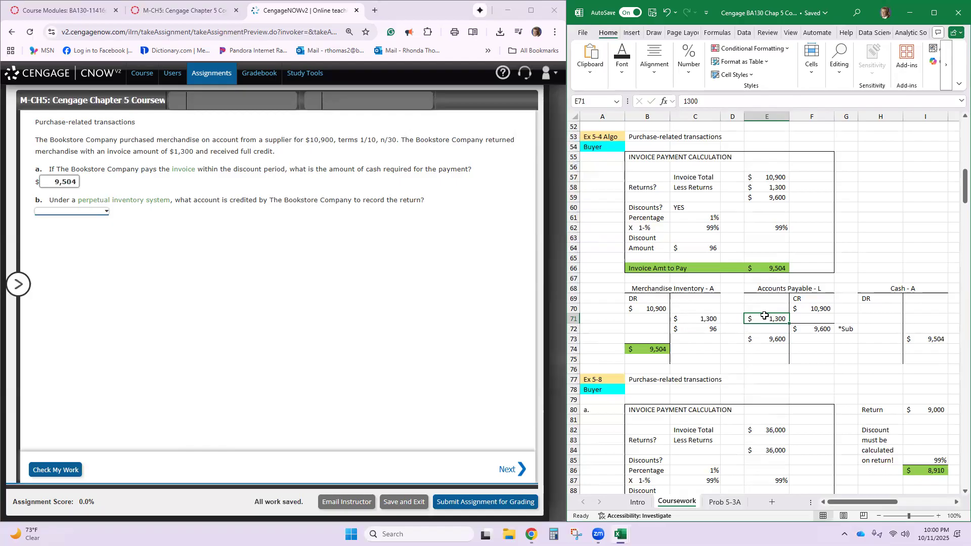
{"action": "left_click", "coordinate": [106, 212]}
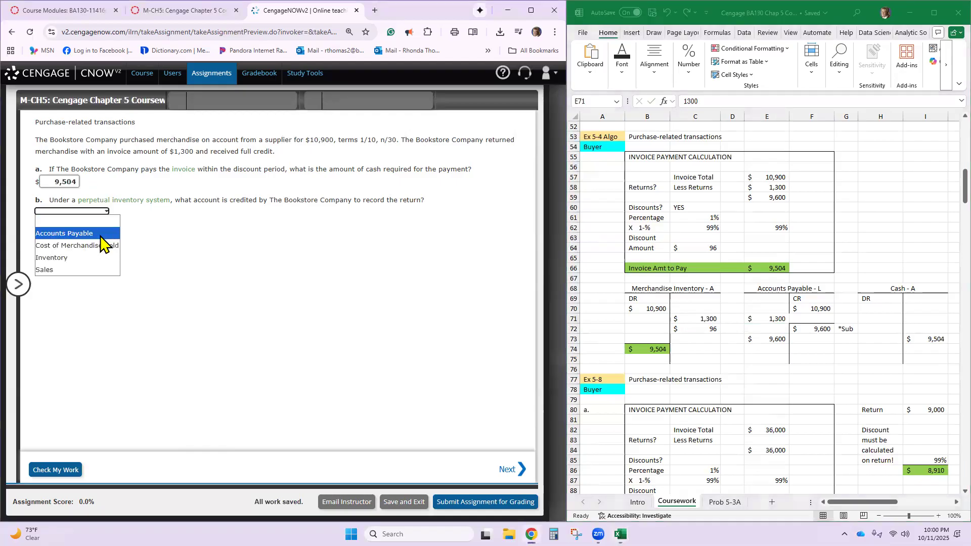
{"action": "left_click", "coordinate": [96, 258]}
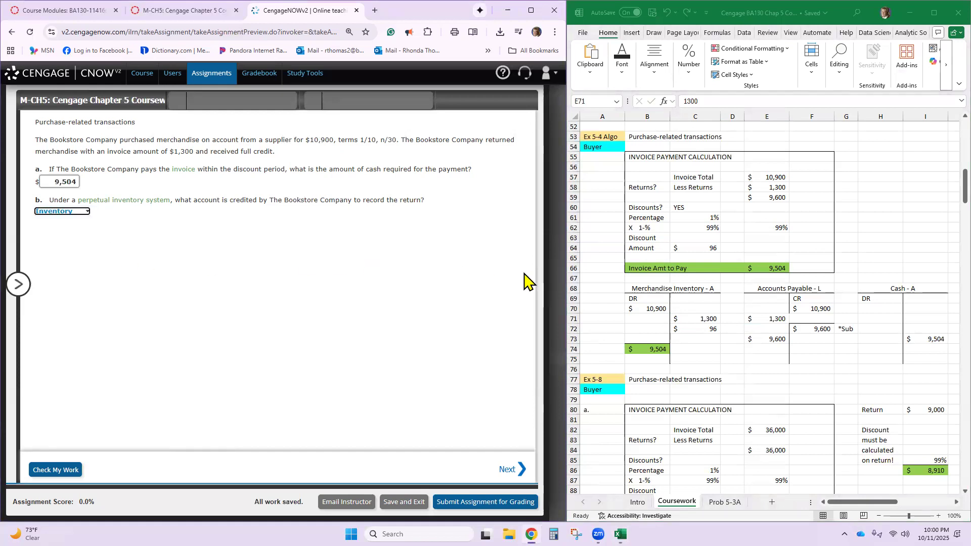
- Shorten the Merchandise Inventory T-account heading in B68 to "Inventory - A"
{"action": "left_click", "coordinate": [653, 293]}
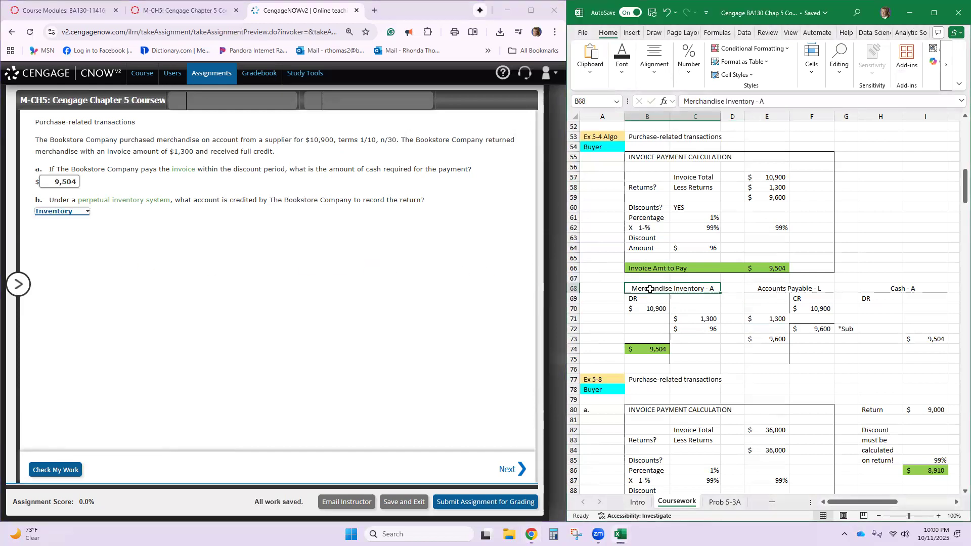
{"action": "left_click", "coordinate": [724, 101]}
{"action": "key", "text": "BackSpace"}
{"action": "key", "text": "BackSpace"}
{"action": "key", "text": "BackSpace"}
{"action": "key", "text": "BackSpace"}
{"action": "key", "text": "BackSpace"}
{"action": "key", "text": "BackSpace"}
{"action": "key", "text": "BackSpace"}
{"action": "key", "text": "BackSpace"}
{"action": "key", "text": "BackSpace"}
{"action": "key", "text": "BackSpace"}
{"action": "key", "text": "BackSpace"}
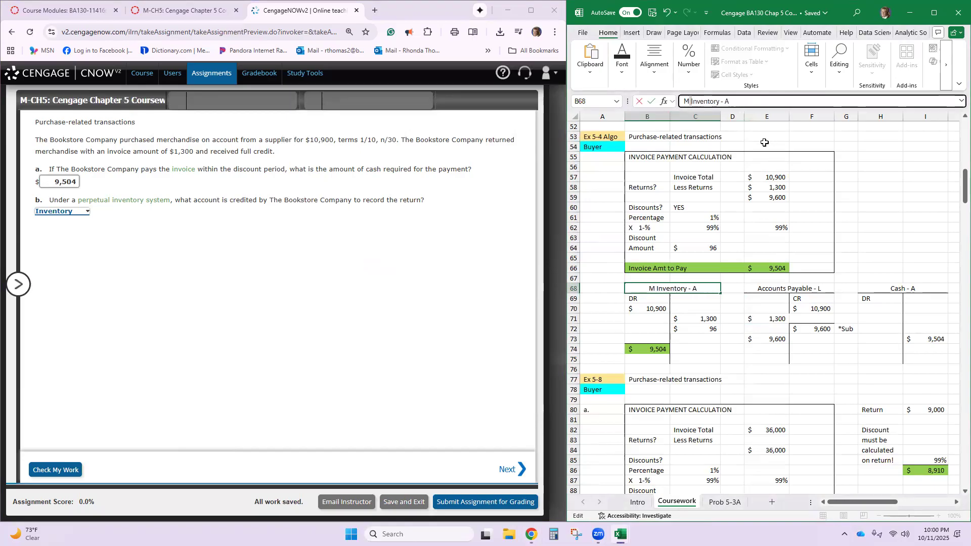
{"action": "key", "text": "Return"}
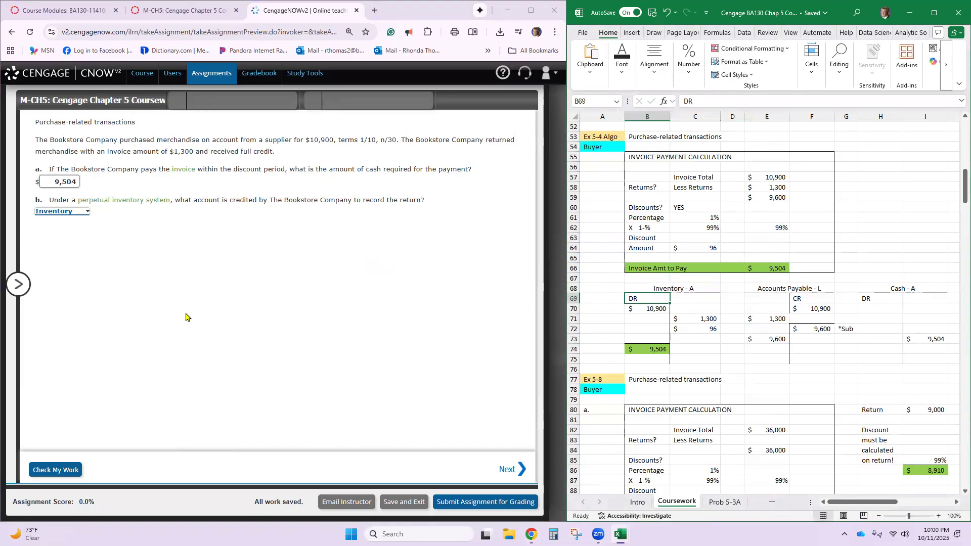
- Check the answers to EX.05.04.ALGO in CengageNOW and open EX.05.08.ALGO with the question list collapsed
{"action": "left_click", "coordinate": [14, 285]}
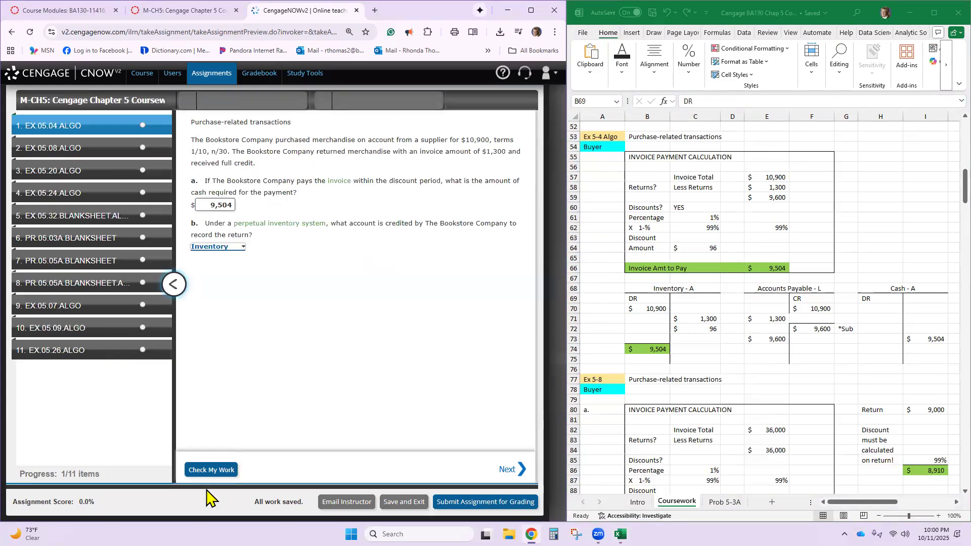
{"action": "left_click", "coordinate": [207, 472]}
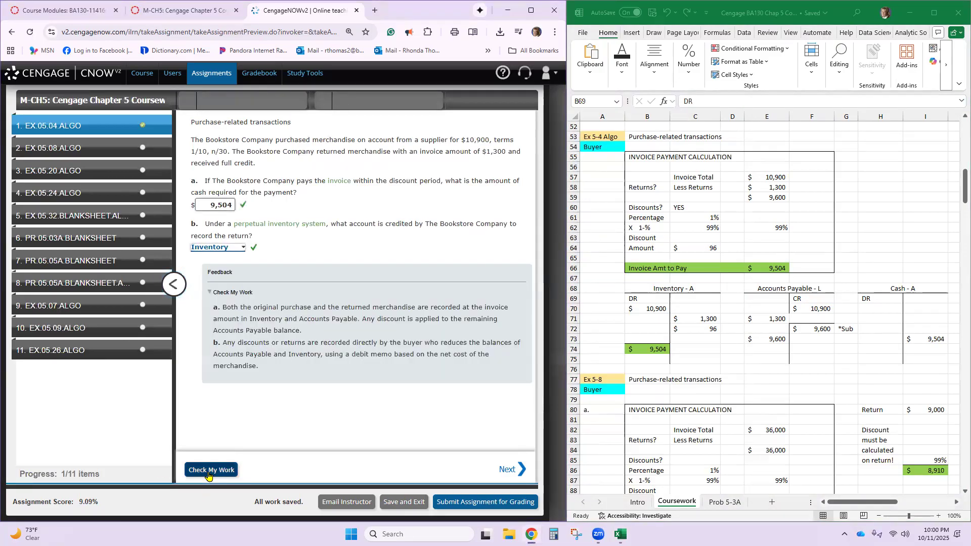
{"action": "scroll", "coordinate": [710, 338], "scroll_direction": "down", "scroll_amount": 2}
{"action": "scroll", "coordinate": [711, 338], "scroll_direction": "down", "scroll_amount": 5}
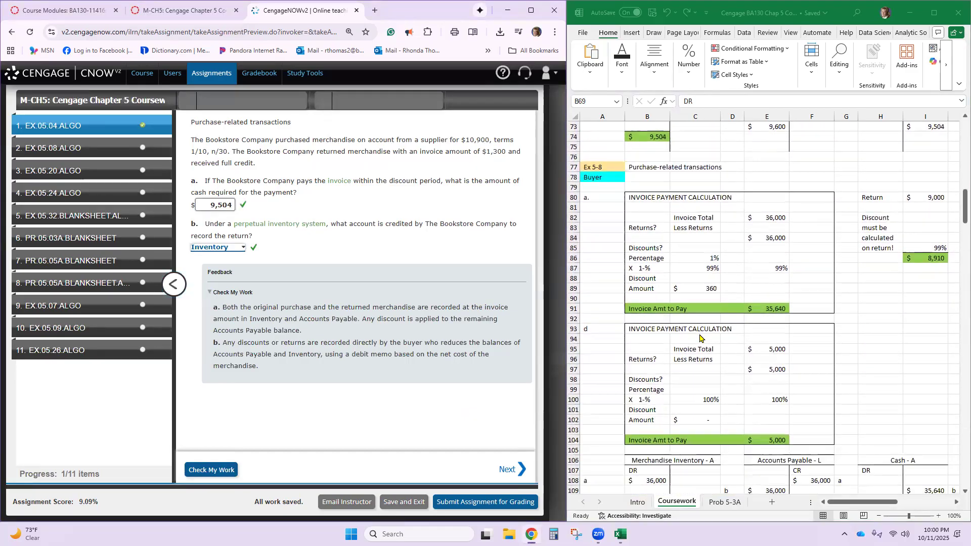
{"action": "left_click", "coordinate": [113, 151]}
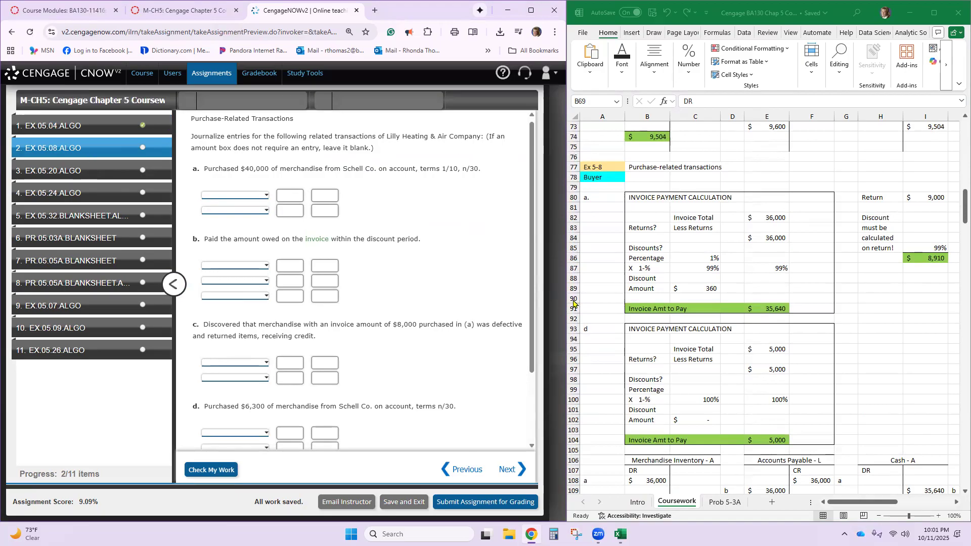
{"action": "scroll", "coordinate": [659, 311], "scroll_direction": "down", "scroll_amount": 1}
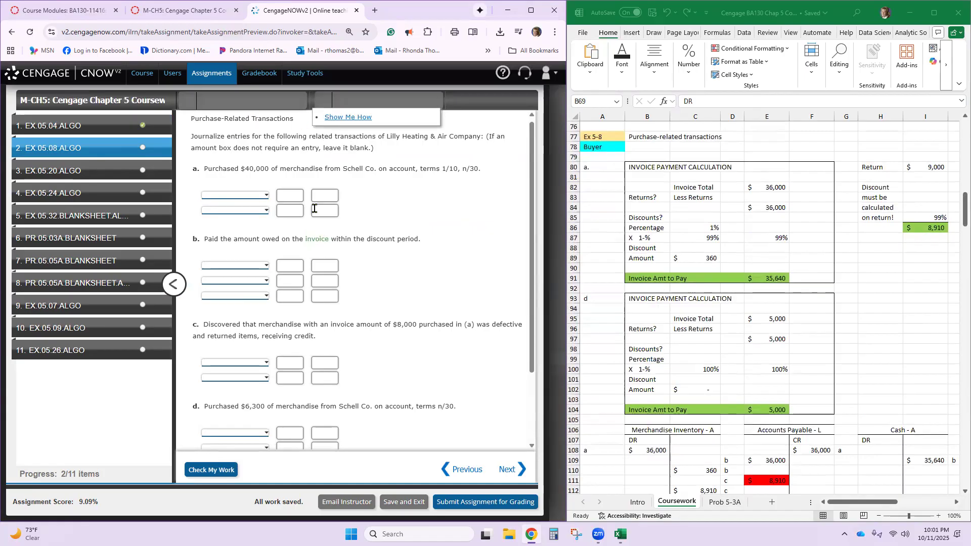
{"action": "left_click", "coordinate": [174, 285]}
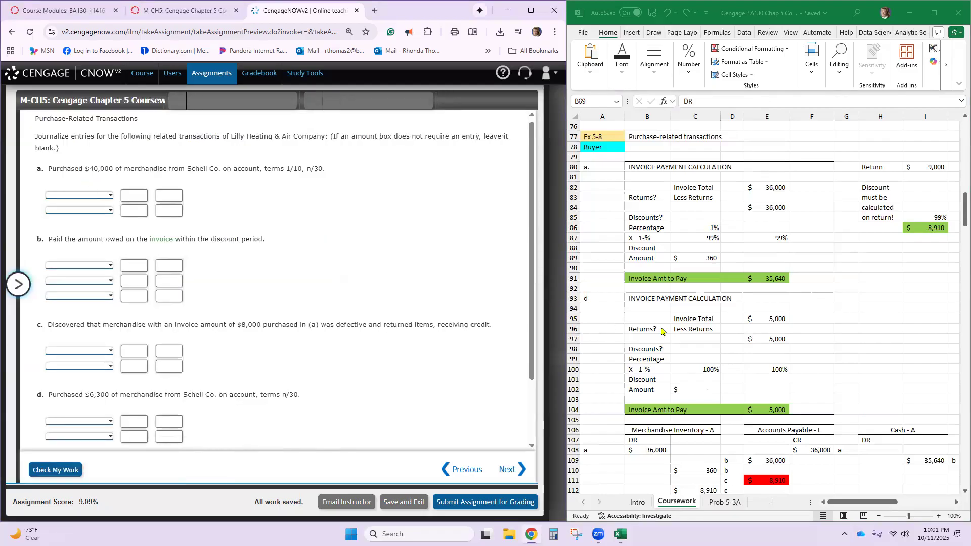
- Clear the old entries from B108:I117 in the Ex 5-8 T-accounts
{"action": "scroll", "coordinate": [661, 331], "scroll_direction": "down", "scroll_amount": 5}
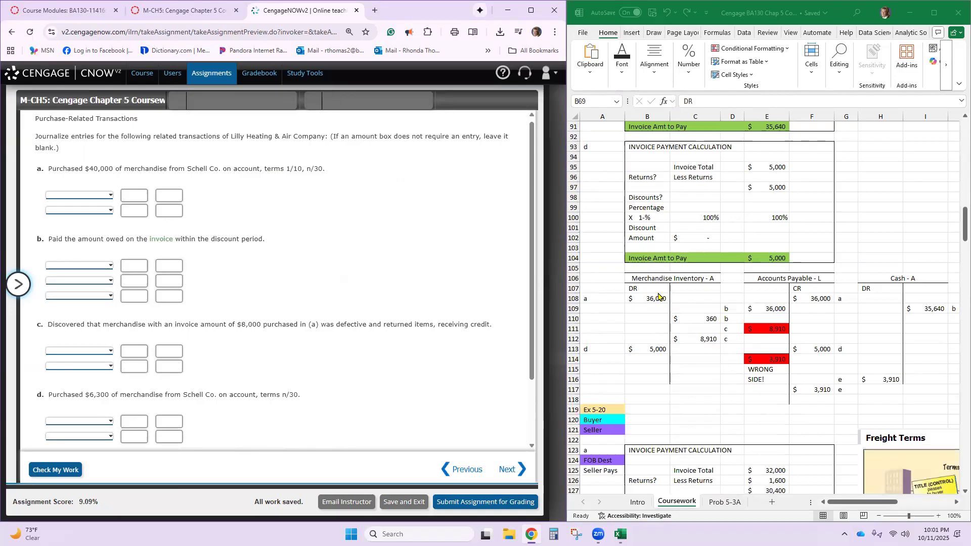
{"action": "left_click", "coordinate": [656, 298]}
{"action": "left_click_drag", "start_coordinate": [648, 301], "coordinate": [931, 392]}
{"action": "key", "text": "Delete"}
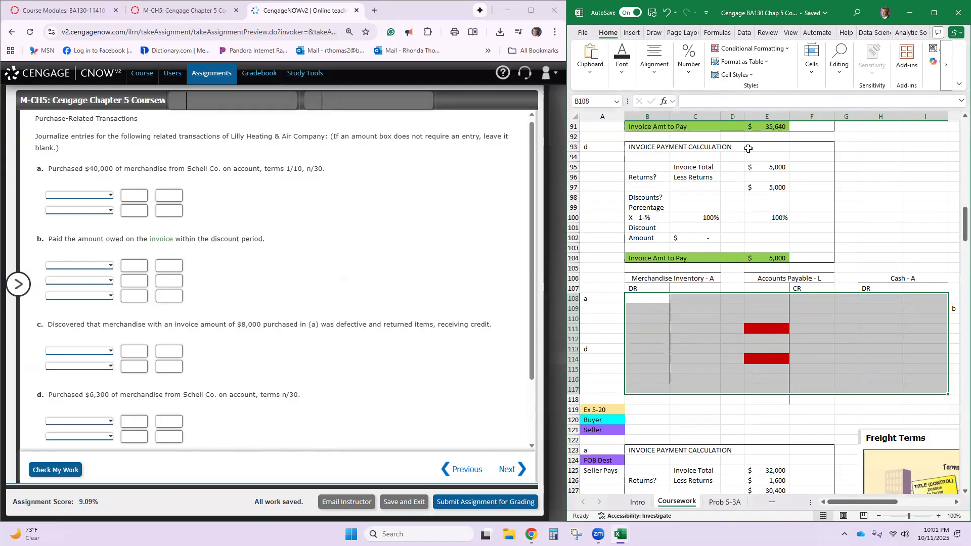
- Remove the fill color from the cleared Ex 5-8 T-account range B108:I117
{"action": "left_click", "coordinate": [623, 62]}
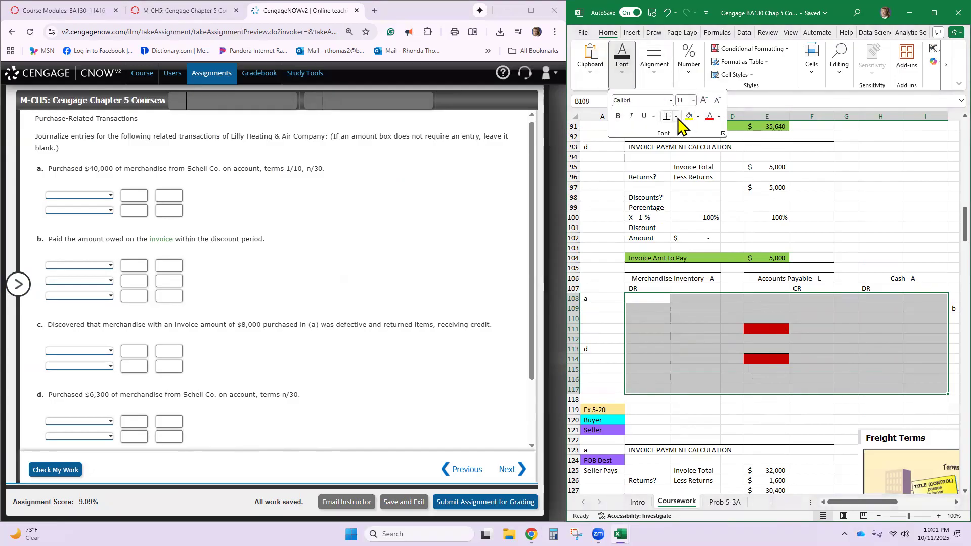
{"action": "left_click", "coordinate": [699, 116]}
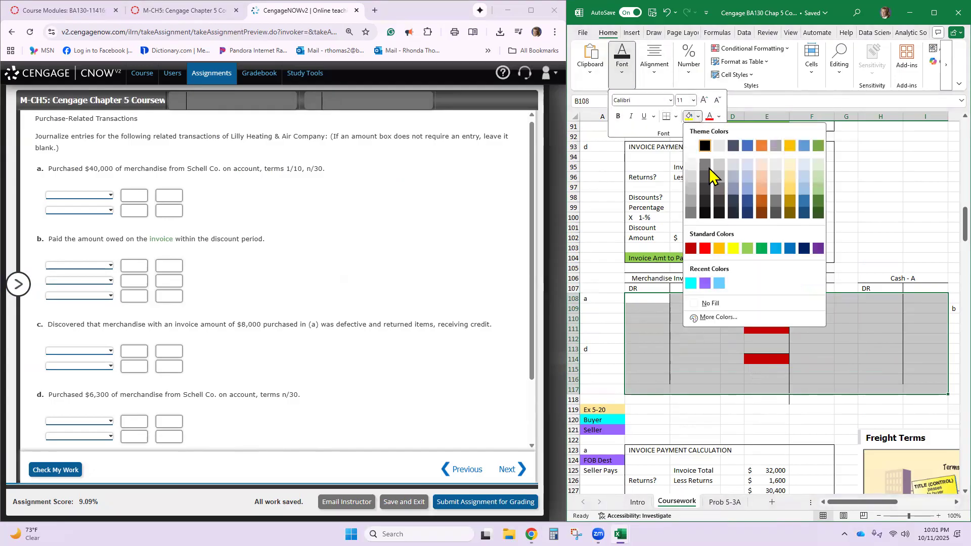
{"action": "left_click", "coordinate": [716, 309]}
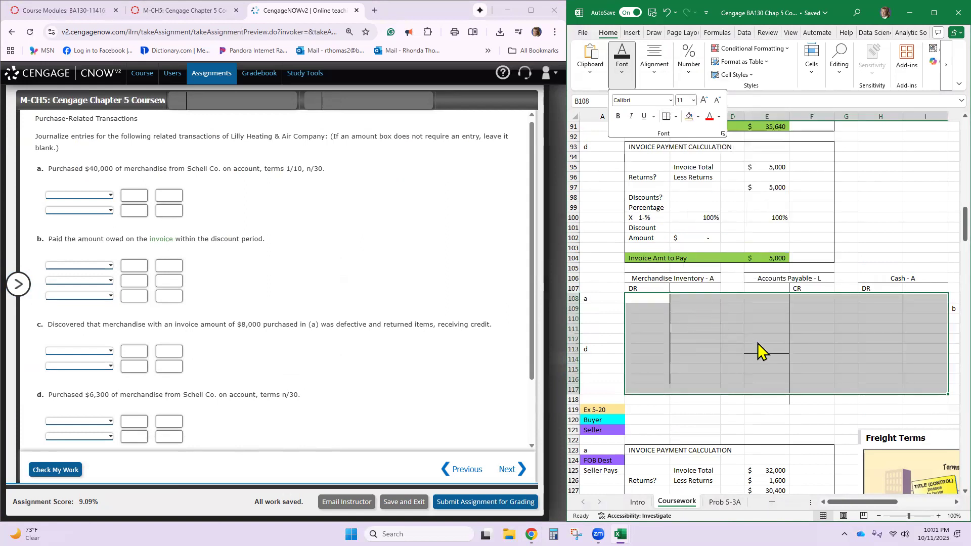
{"action": "left_click", "coordinate": [643, 289]}
- Record purchase a as a 40,000 debit in B108 of Merchandise Inventory and a 40,000 credit in F108 of Accounts Payable
{"action": "left_click", "coordinate": [653, 298]}
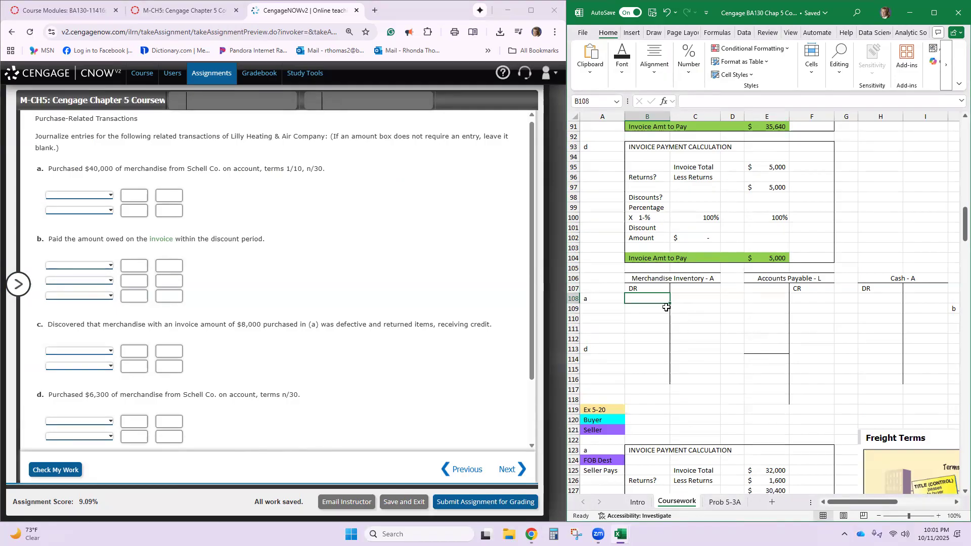
{"action": "type", "text": "40,000"}
{"action": "key", "text": "Return"}
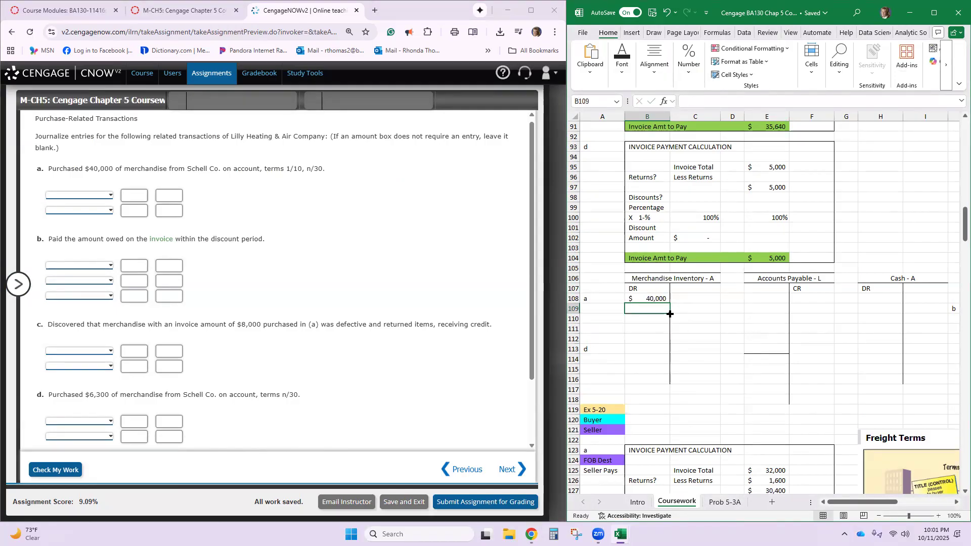
{"action": "left_click", "coordinate": [804, 300]}
{"action": "type", "text": "40,"}
{"action": "type", "text": "00"}
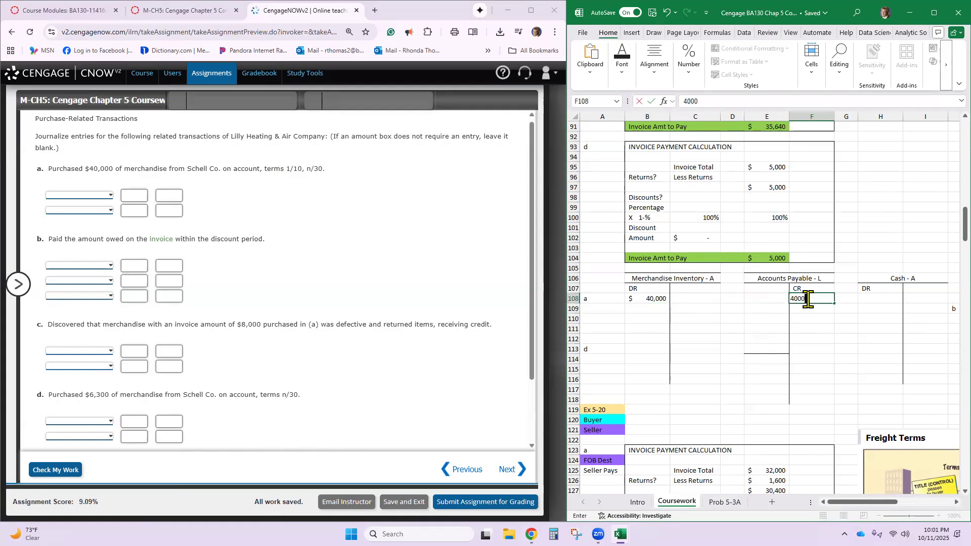
{"action": "type", "text": "0"}
{"action": "key", "text": "Return"}
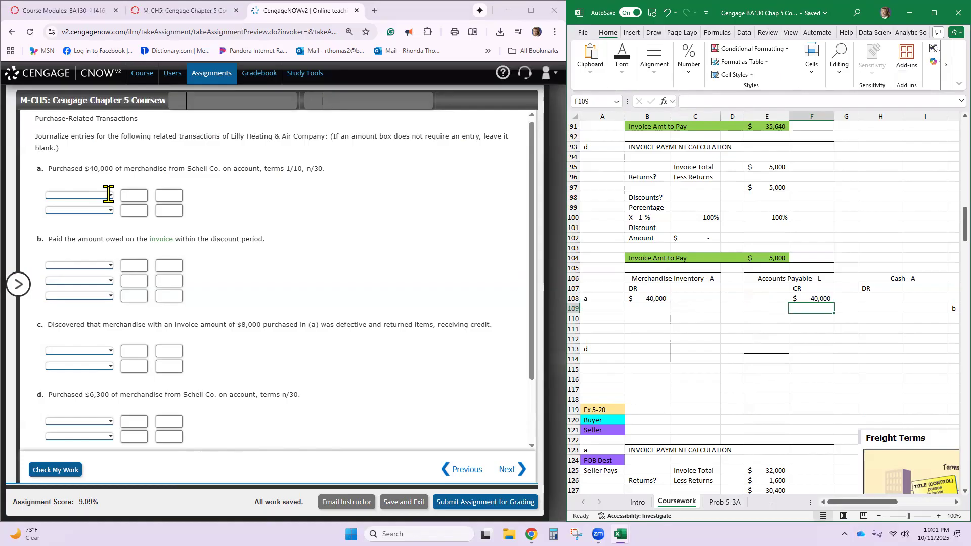
- Journalize transaction a in CengageNOW as a 40,000 debit to Inventory and a 40,000 credit to Accounts Payable-Schell Co
{"action": "left_click", "coordinate": [108, 195]}
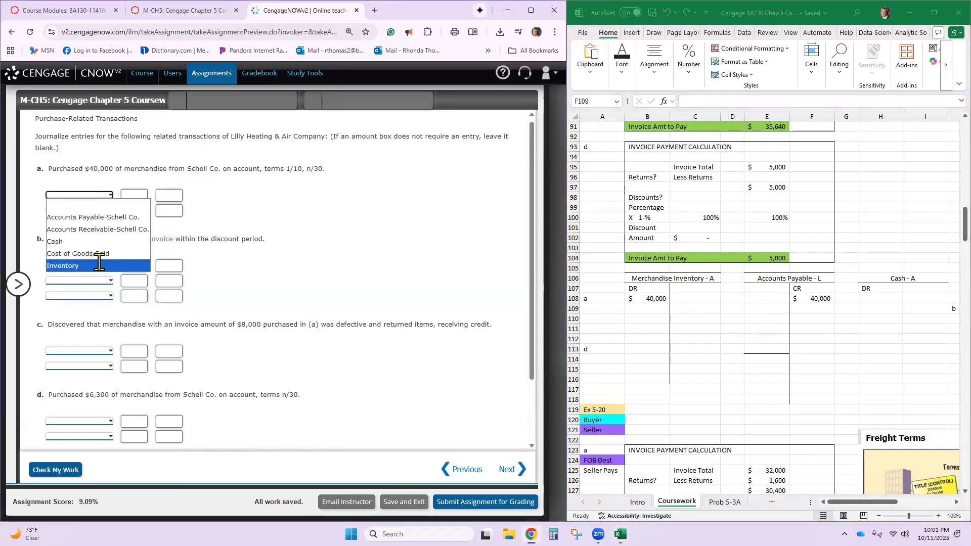
{"action": "left_click", "coordinate": [99, 264]}
{"action": "left_click", "coordinate": [127, 202]}
{"action": "type", "text": "400000"}
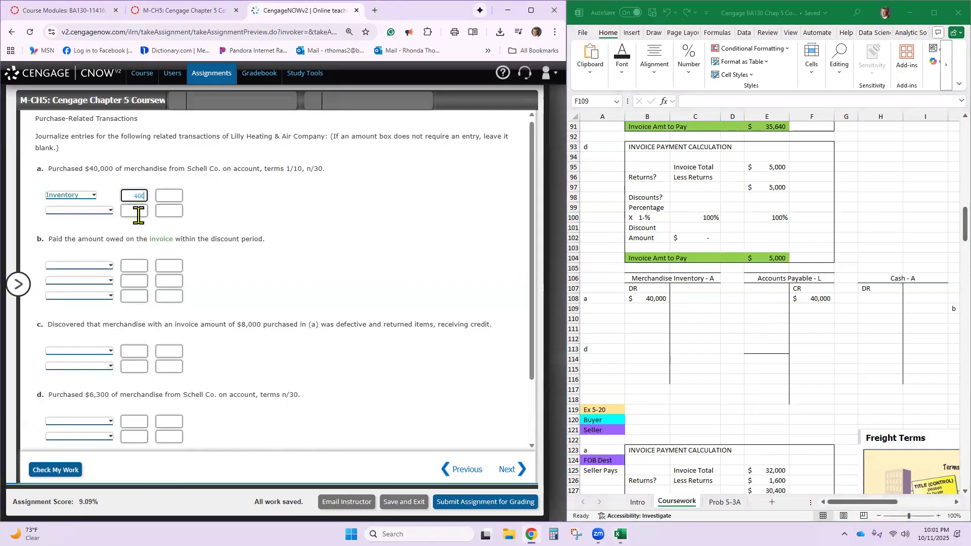
{"action": "left_click", "coordinate": [111, 212]}
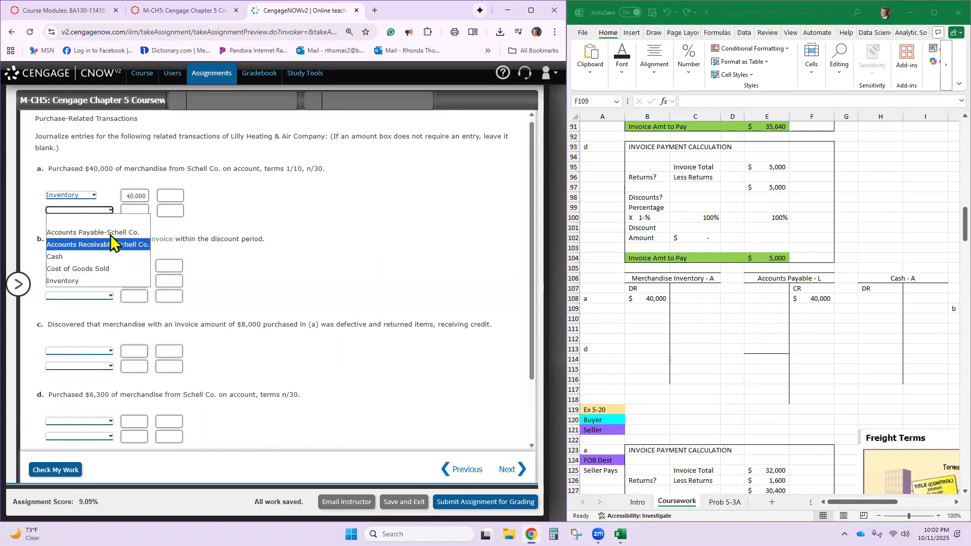
{"action": "left_click", "coordinate": [111, 234]}
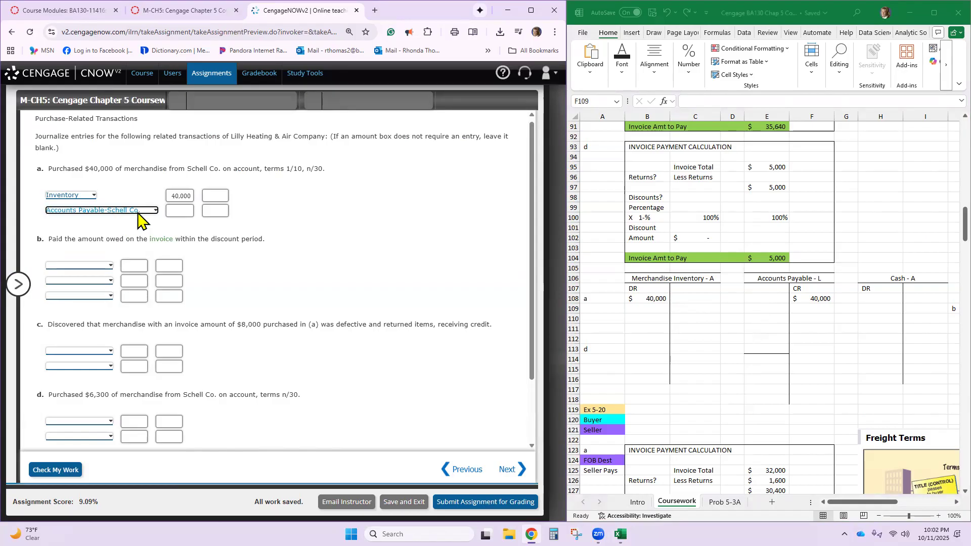
{"action": "left_click", "coordinate": [217, 211]}
{"action": "type", "text": "40000"}
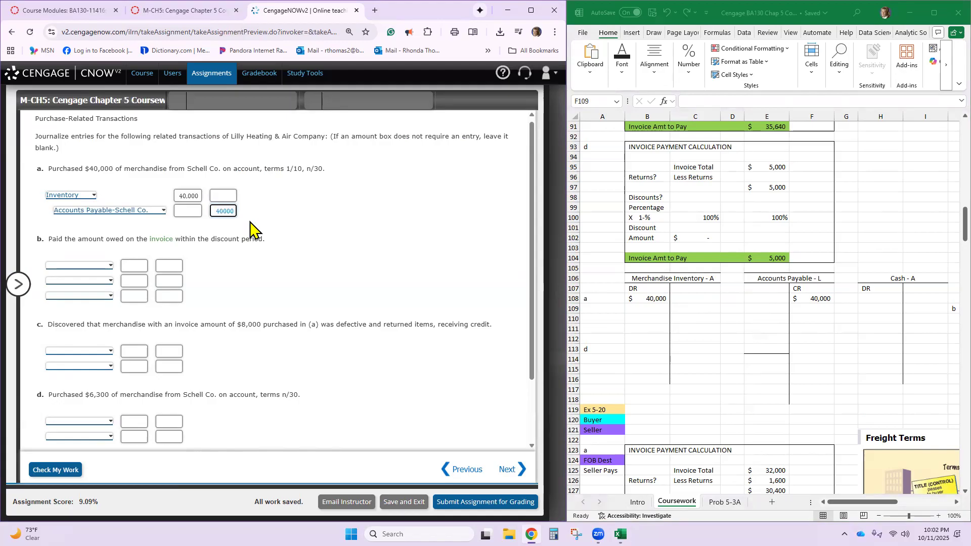
{"action": "left_click", "coordinate": [253, 270]}
- Set the Invoice Total in E82 of the Ex 5-8 part a invoice payment calculation to 40,000
{"action": "scroll", "coordinate": [747, 227], "scroll_direction": "up", "scroll_amount": 7}
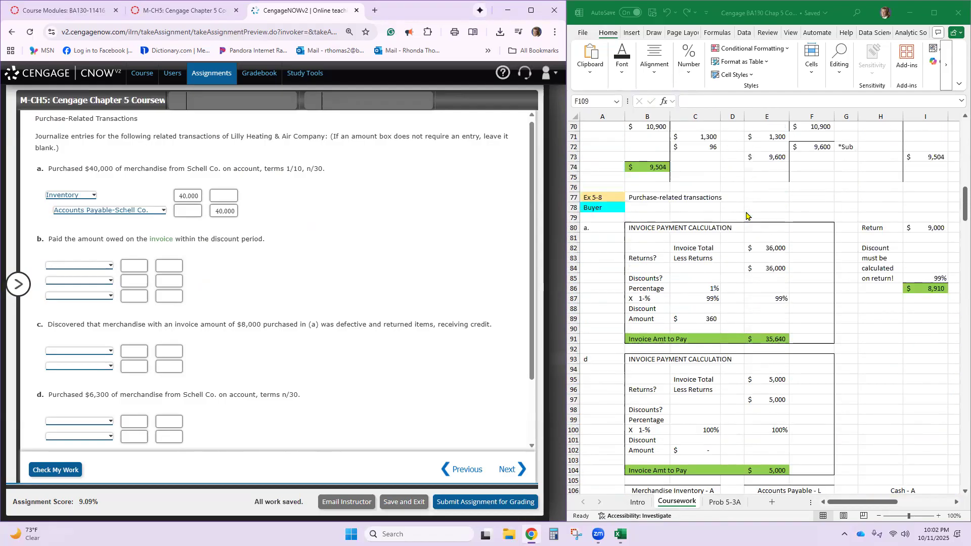
{"action": "left_click", "coordinate": [756, 247]}
{"action": "type", "text": "40000"}
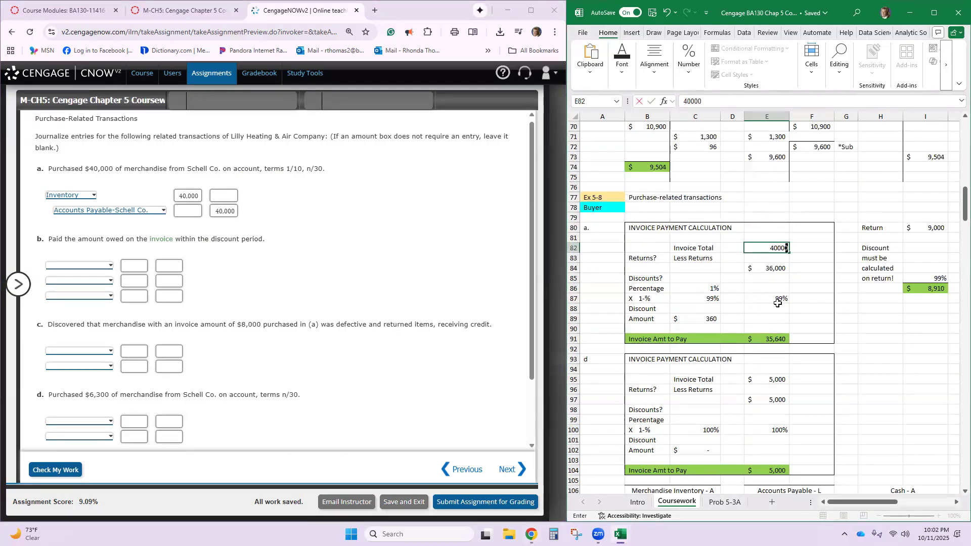
{"action": "key", "text": "Return"}
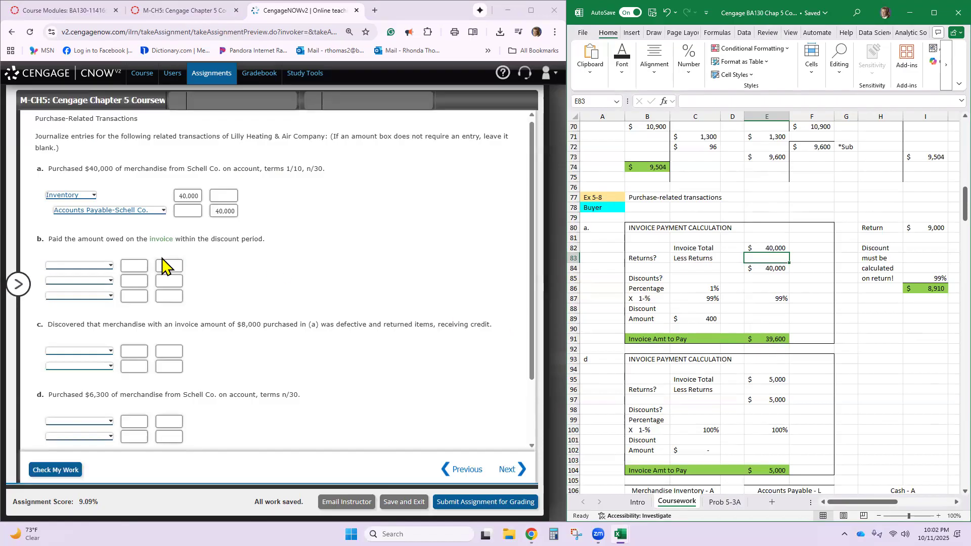
- Record payment b as a 39,600 credit in I109 of the Ex 5-8 Cash T-account
{"action": "scroll", "coordinate": [728, 314], "scroll_direction": "down", "scroll_amount": 2}
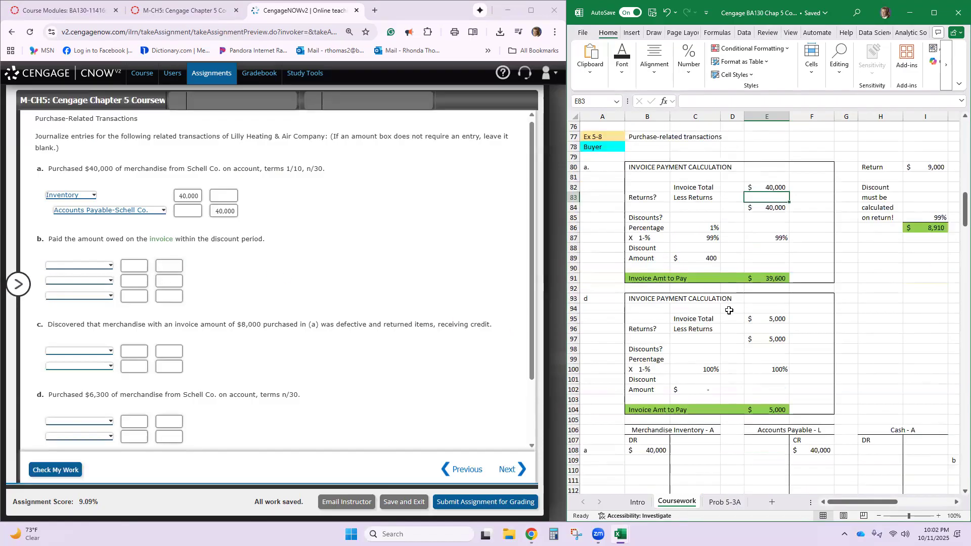
{"action": "scroll", "coordinate": [846, 360], "scroll_direction": "down", "scroll_amount": 2}
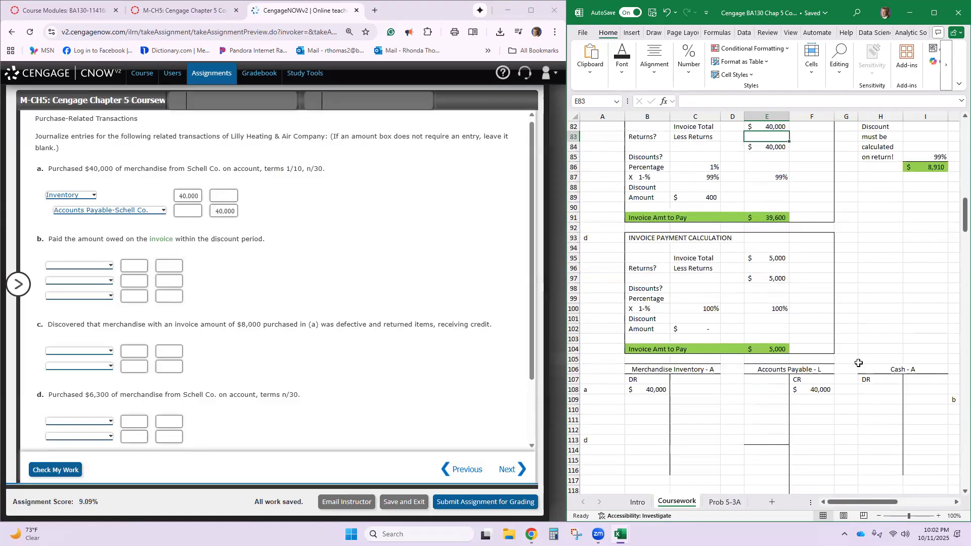
{"action": "left_click", "coordinate": [919, 402]}
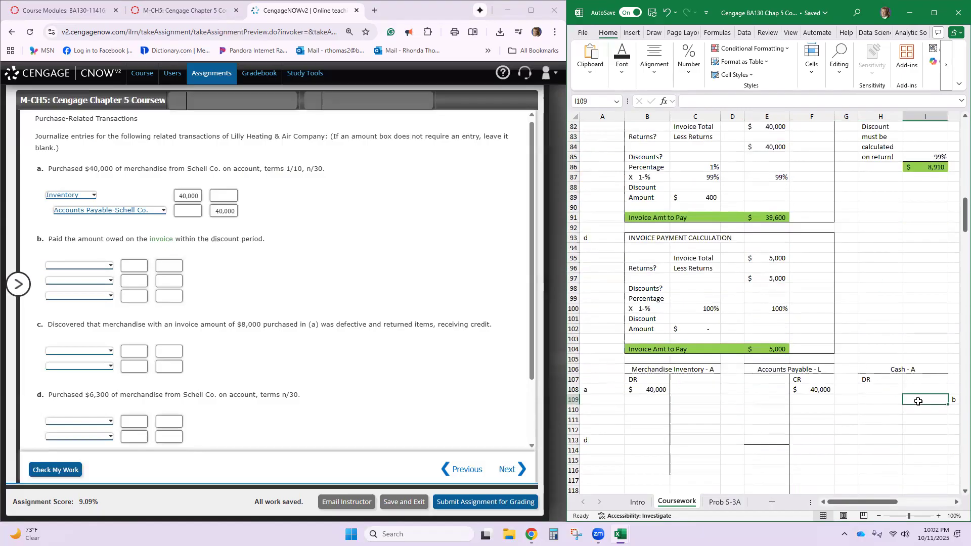
{"action": "type", "text": "39600"}
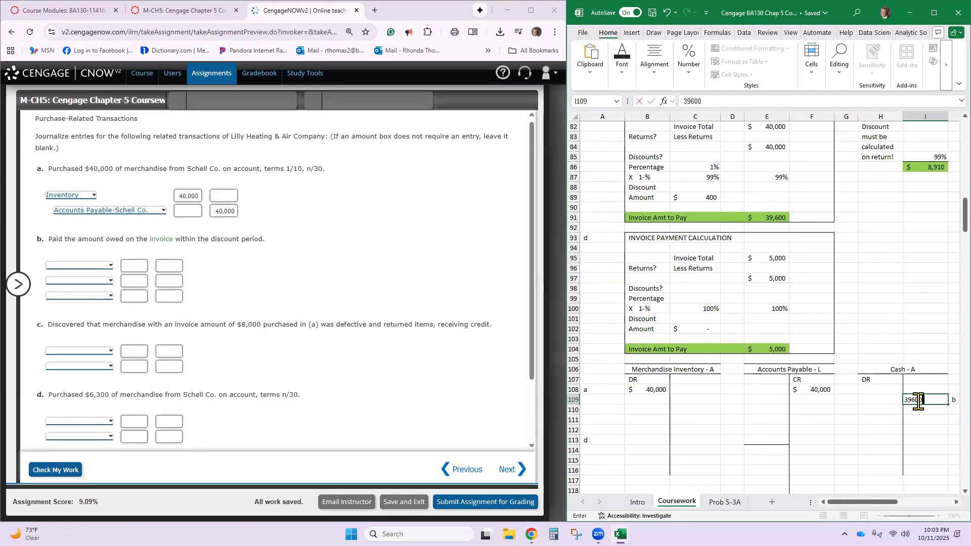
{"action": "key", "text": "Return"}
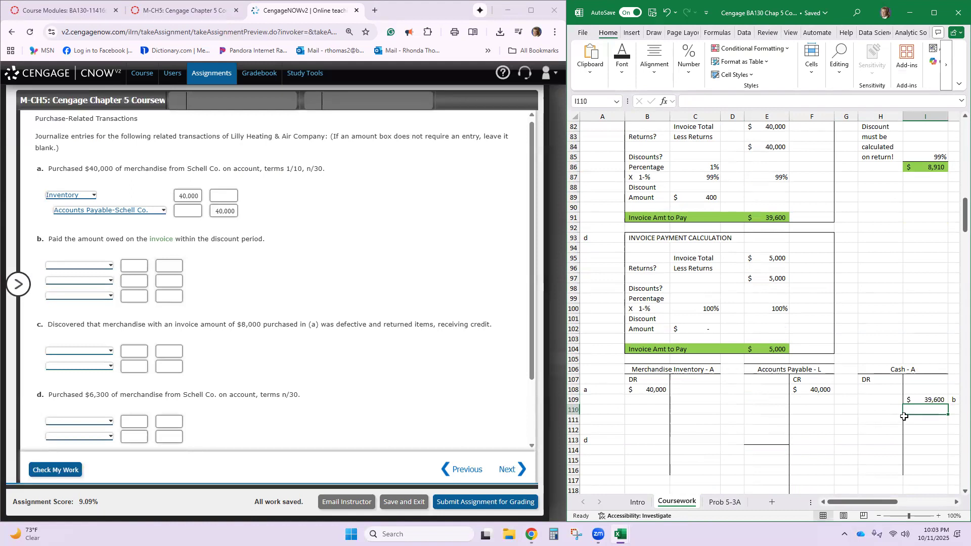
- Enter Cash with a 39,600 credit on the second line of CengageNOW journal entry b
{"action": "left_click", "coordinate": [110, 298]}
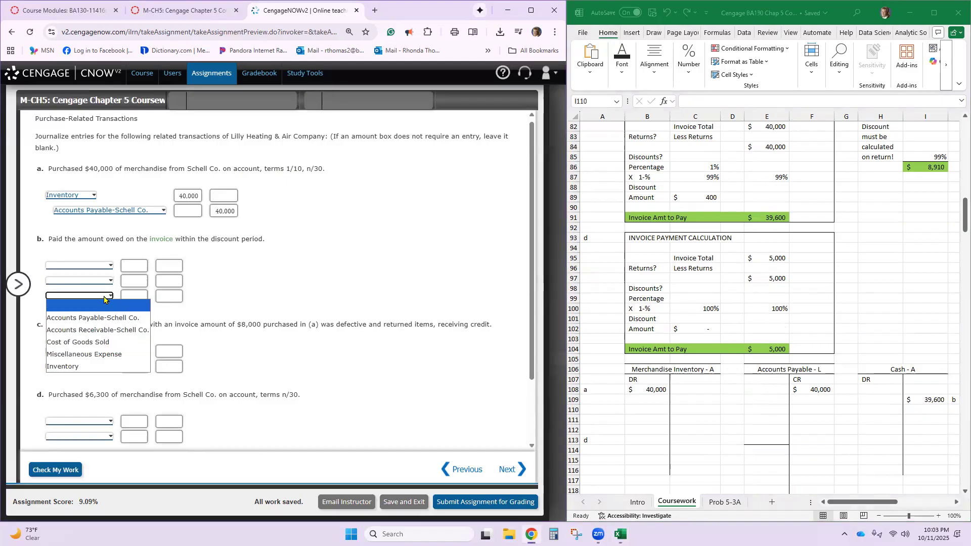
{"action": "left_click", "coordinate": [110, 282]}
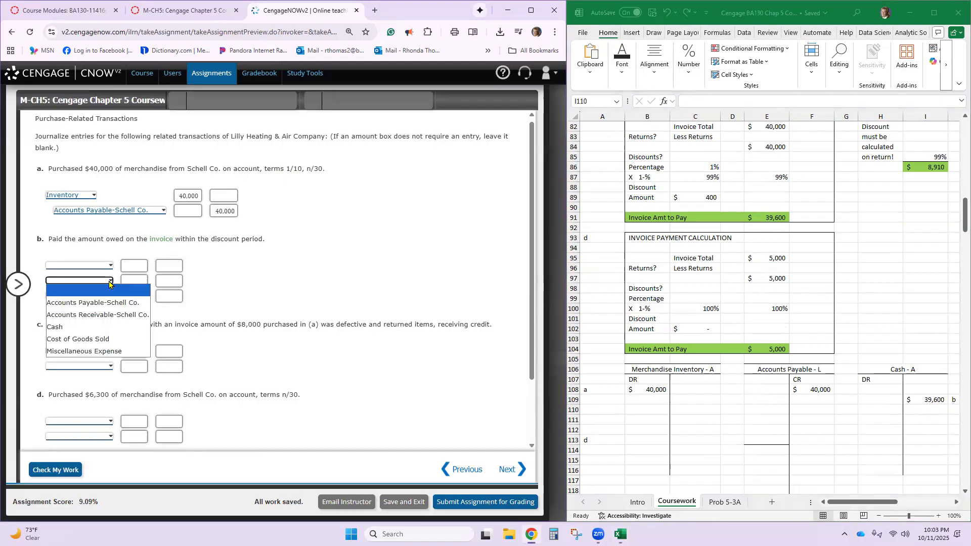
{"action": "left_click", "coordinate": [58, 325]}
{"action": "left_click", "coordinate": [167, 282]}
{"action": "type", "text": "39600"}
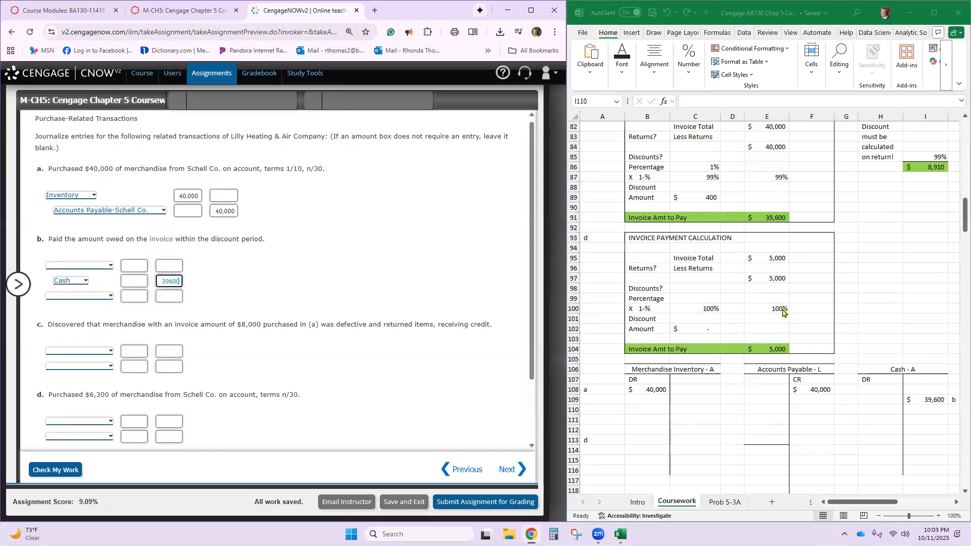
- Record the payment of the full invoice as a 40,000 debit in E109 of the Accounts Payable T-account
{"action": "scroll", "coordinate": [796, 216], "scroll_direction": "up", "scroll_amount": 1}
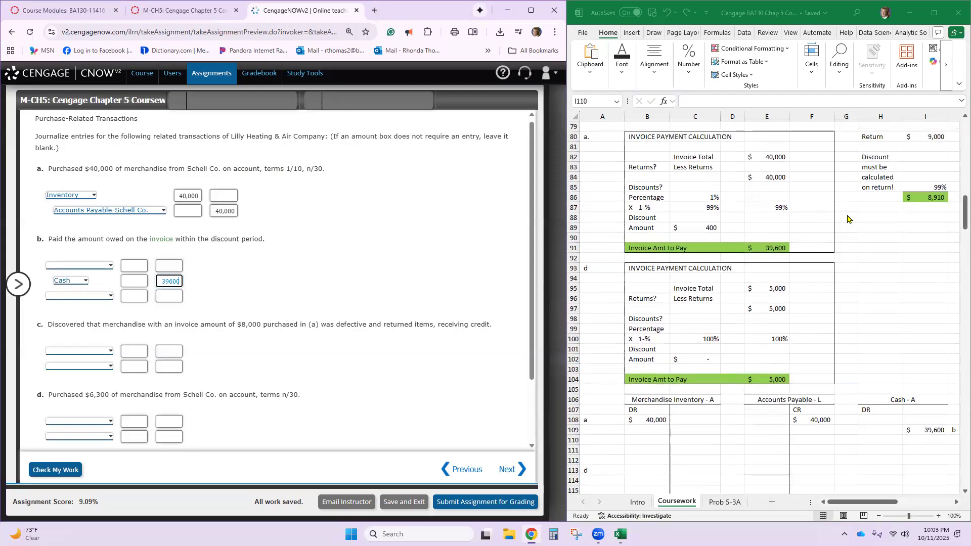
{"action": "scroll", "coordinate": [850, 217], "scroll_direction": "up", "scroll_amount": 1}
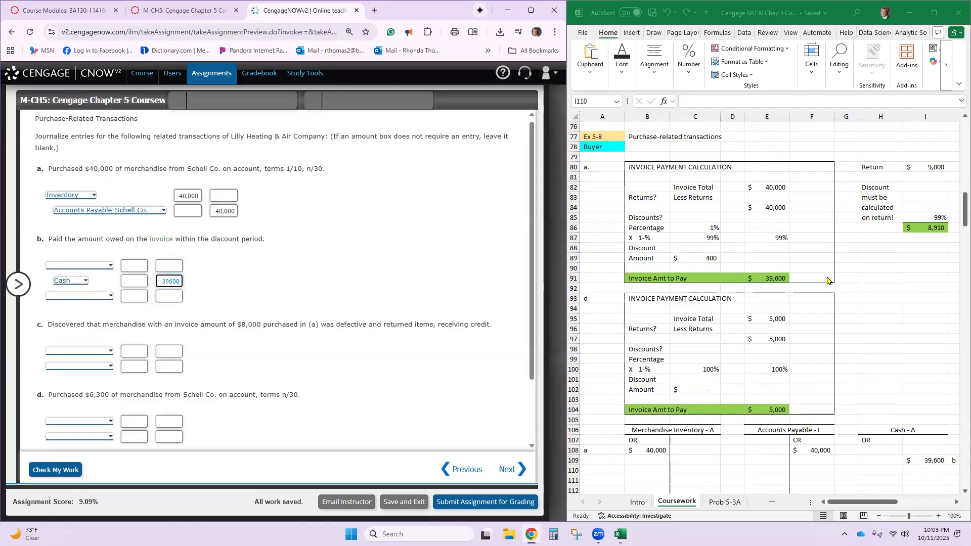
{"action": "scroll", "coordinate": [850, 312], "scroll_direction": "down", "scroll_amount": 5}
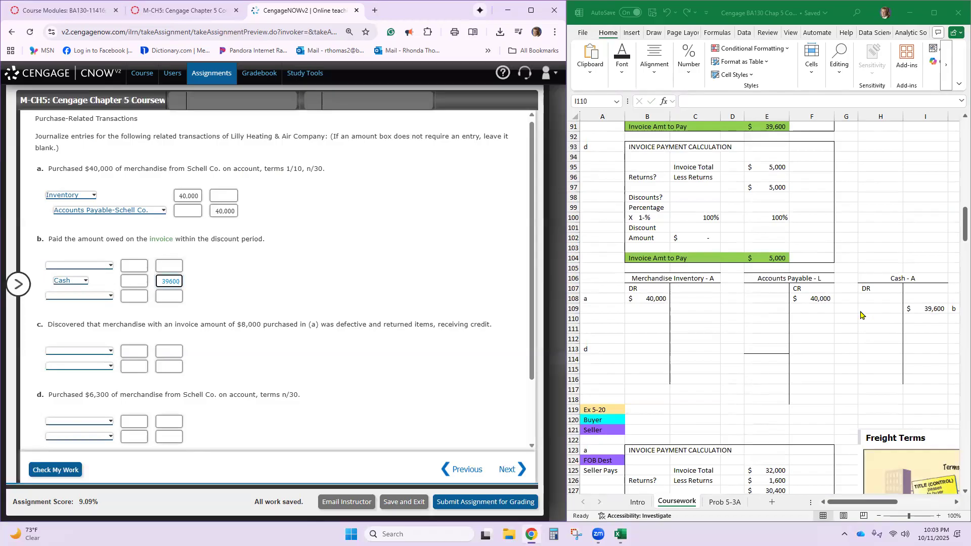
{"action": "left_click", "coordinate": [754, 313]}
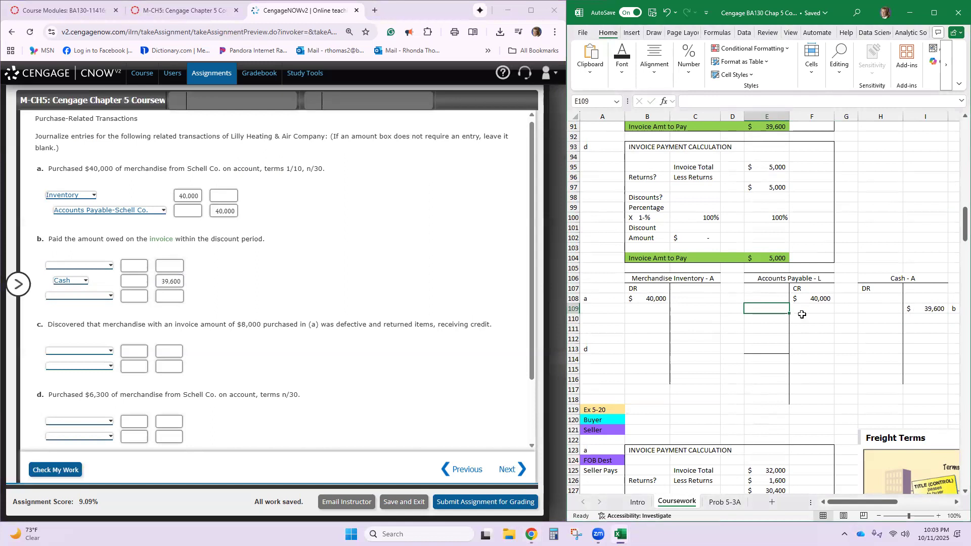
{"action": "type", "text": "40,000"}
{"action": "key", "text": "Return"}
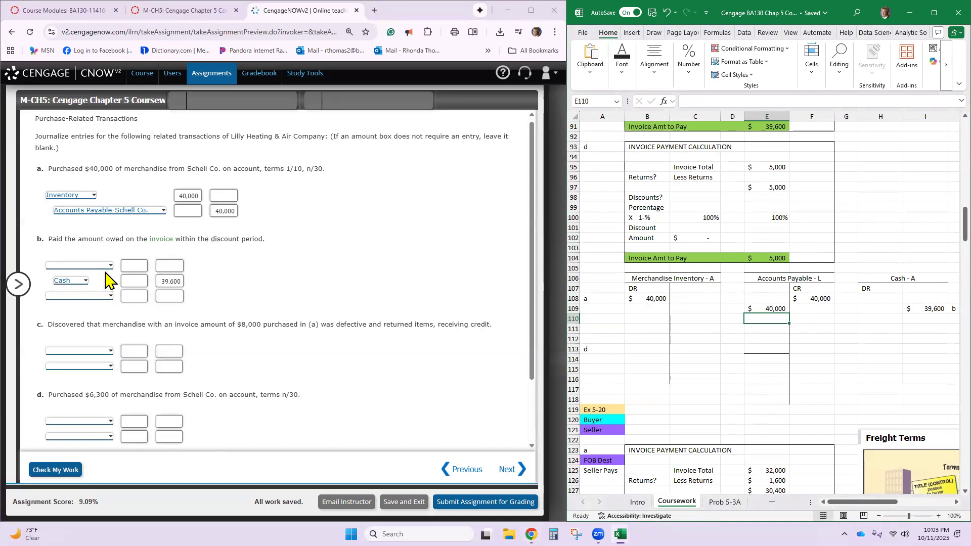
- Enter Accounts Payable-Schell Co. with a 40,000 debit on the first line of CengageNOW journal entry b
{"action": "left_click", "coordinate": [108, 266]}
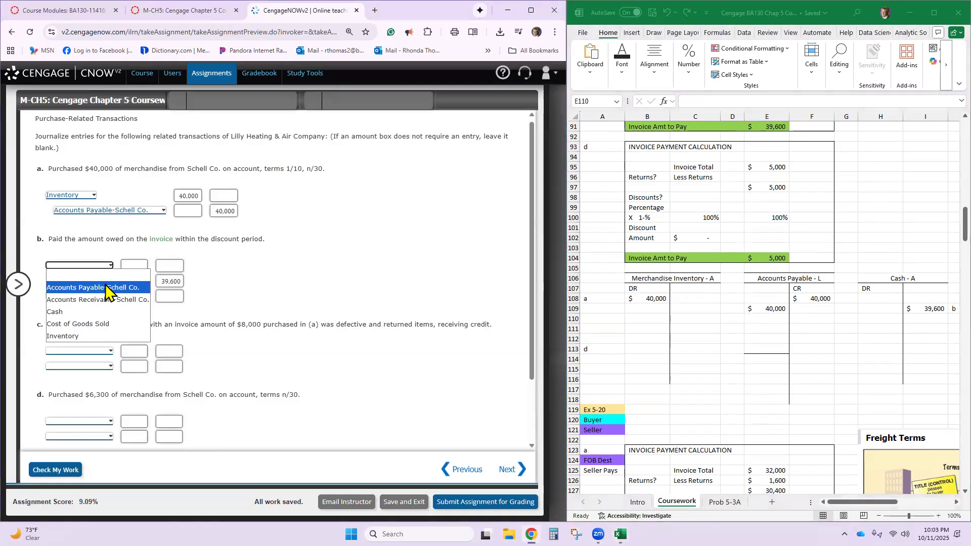
{"action": "left_click", "coordinate": [108, 287]}
{"action": "left_click", "coordinate": [174, 266]}
{"action": "type", "text": "40000"}
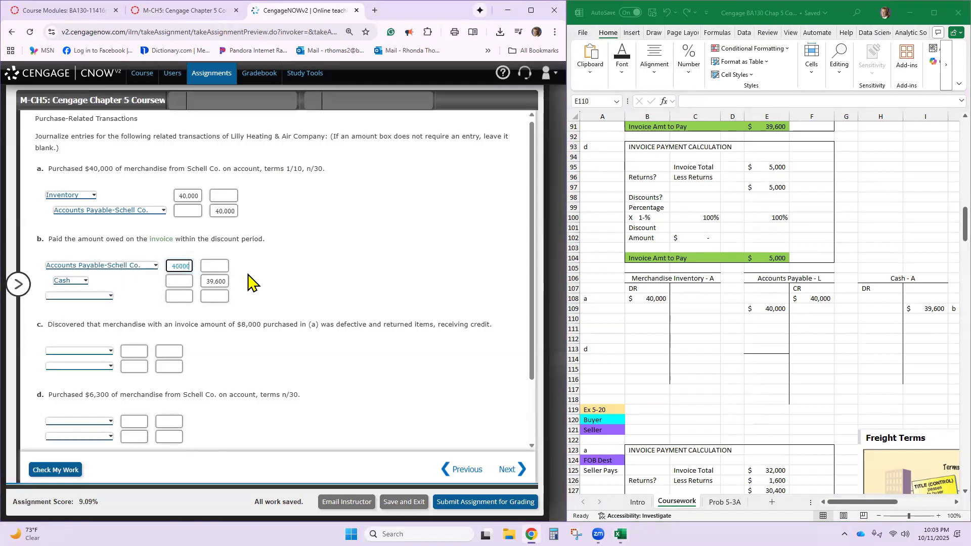
- Look up the discount amount in the part a invoice calculation and enter 400 as the third-line credit of journal entry b
{"action": "left_click", "coordinate": [223, 298]}
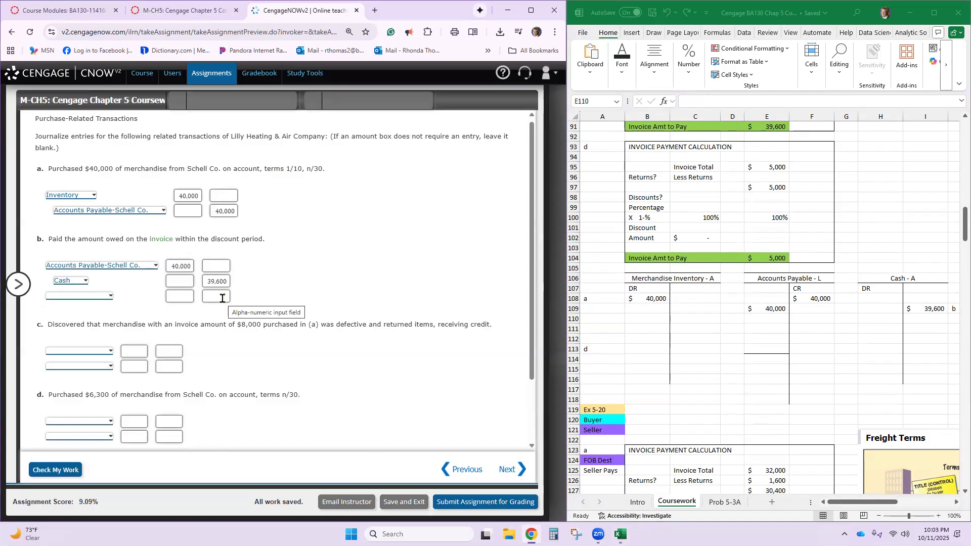
{"action": "left_click", "coordinate": [222, 297]}
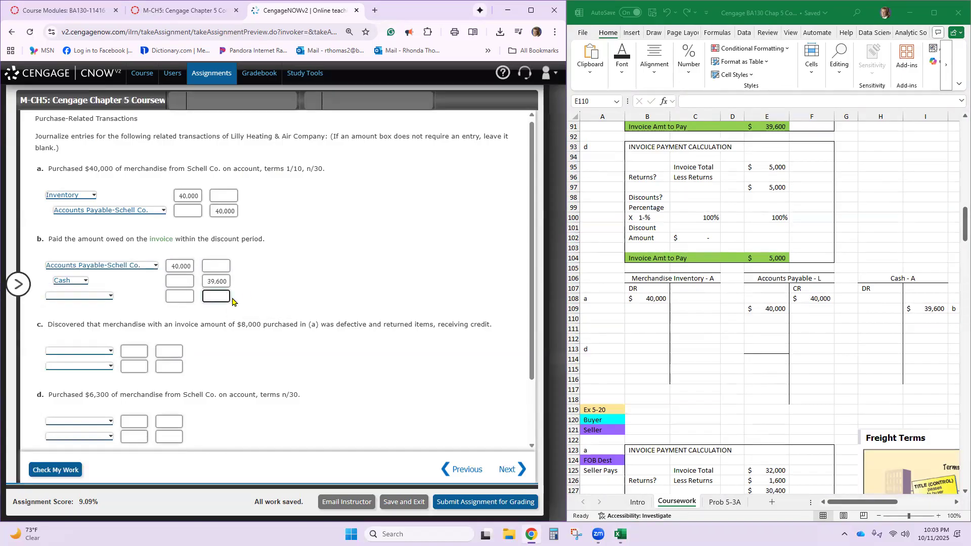
{"action": "left_click", "coordinate": [696, 309]}
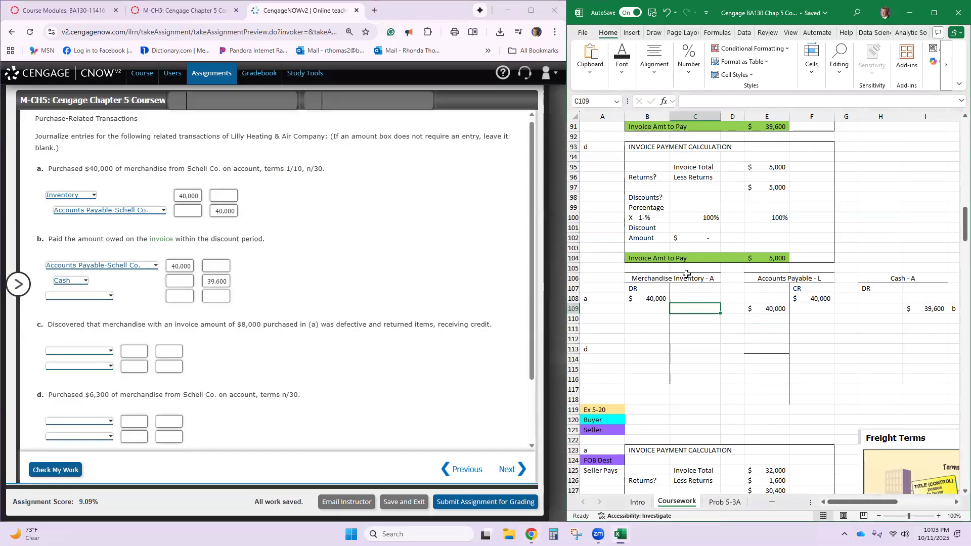
{"action": "scroll", "coordinate": [724, 243], "scroll_direction": "up", "scroll_amount": 4}
{"action": "scroll", "coordinate": [723, 236], "scroll_direction": "up", "scroll_amount": 2}
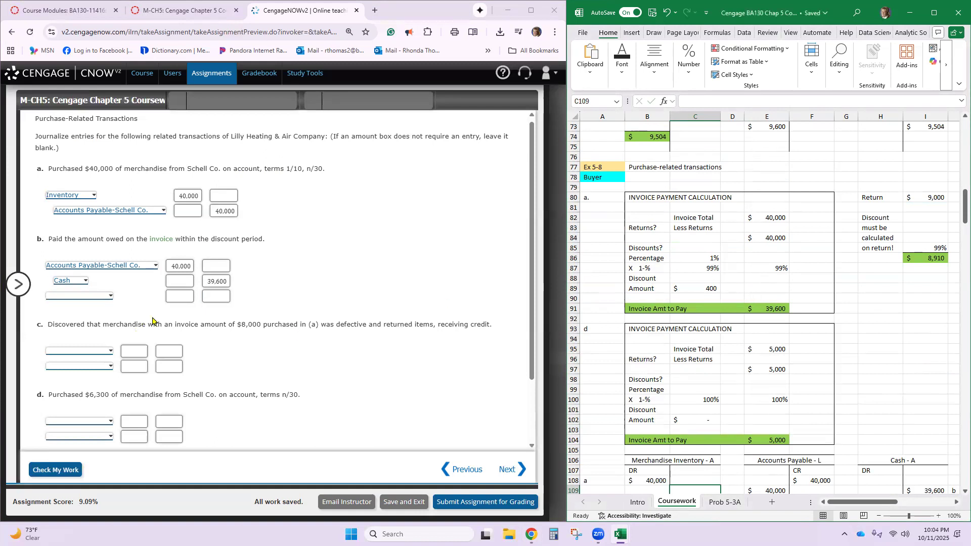
{"action": "left_click", "coordinate": [214, 300]}
{"action": "type", "text": "400"}
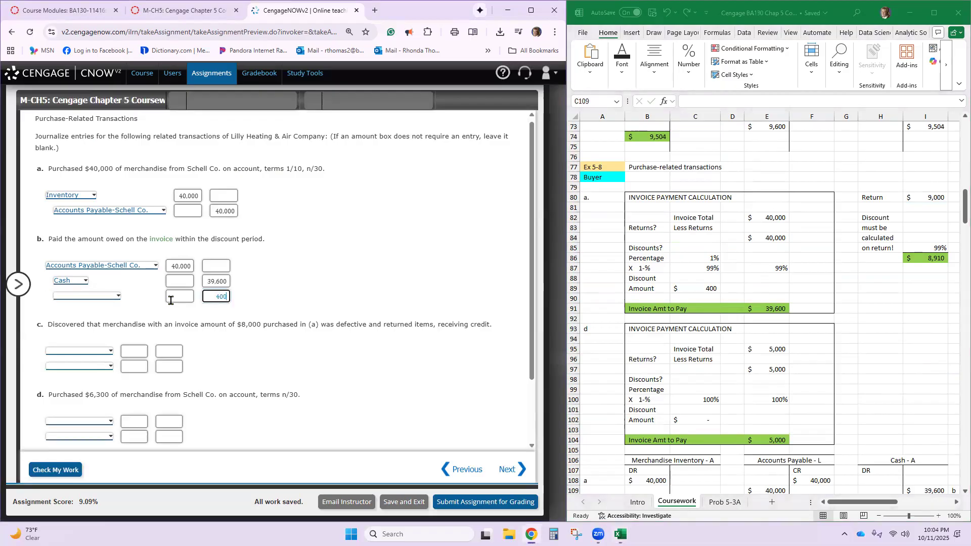
- Record the purchase discount as a 400 credit in C109 of the Merchandise Inventory T-account
{"action": "scroll", "coordinate": [688, 327], "scroll_direction": "down", "scroll_amount": 4}
{"action": "left_click", "coordinate": [698, 368]}
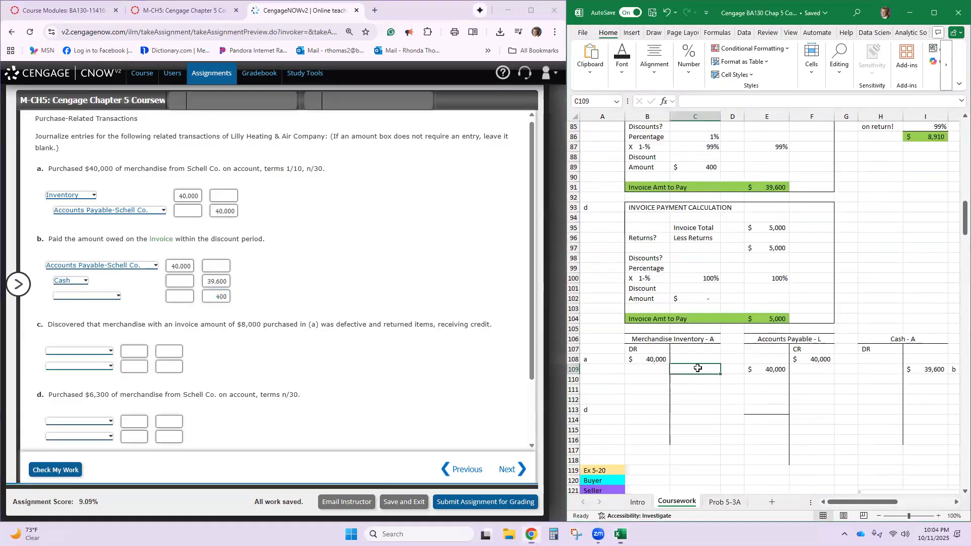
{"action": "type", "text": "400"}
{"action": "key", "text": "Return"}
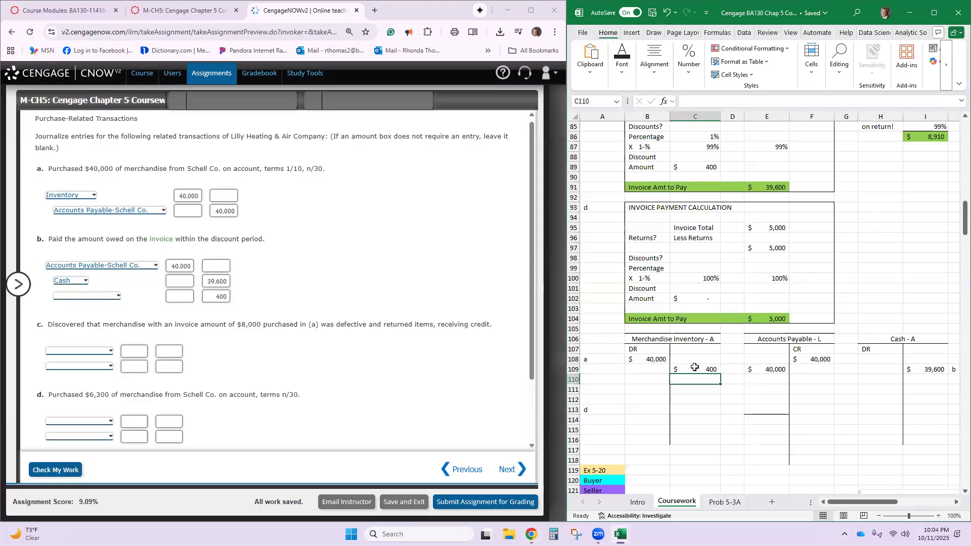
- Choose Inventory as the third-line account of journal entry b, and check the work on the exercise's entries so far
{"action": "left_click", "coordinate": [118, 295]}
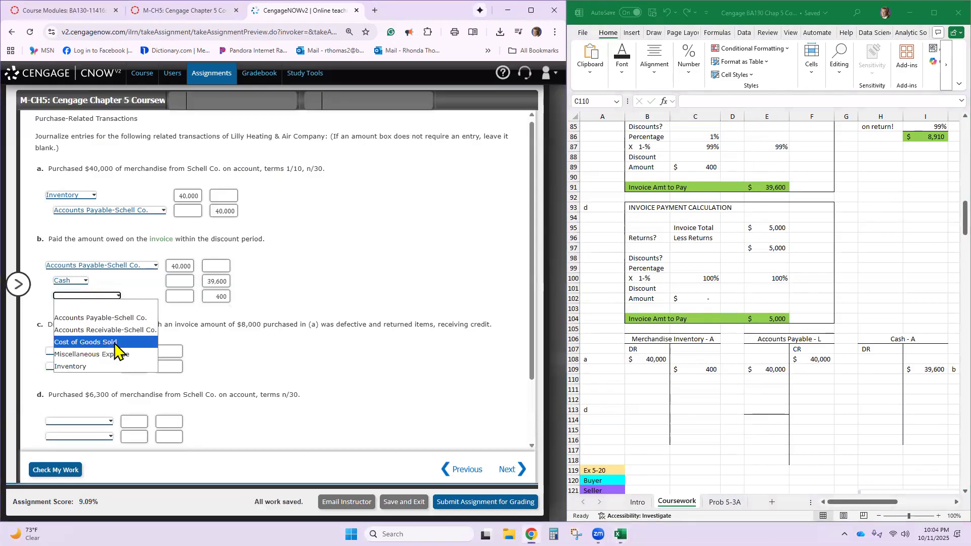
{"action": "left_click", "coordinate": [113, 367]}
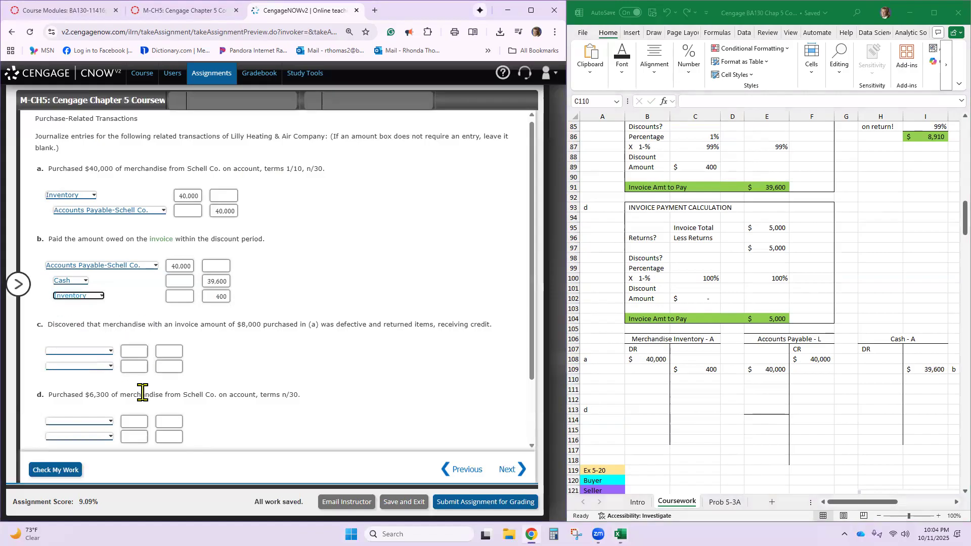
{"action": "left_click", "coordinate": [49, 471]}
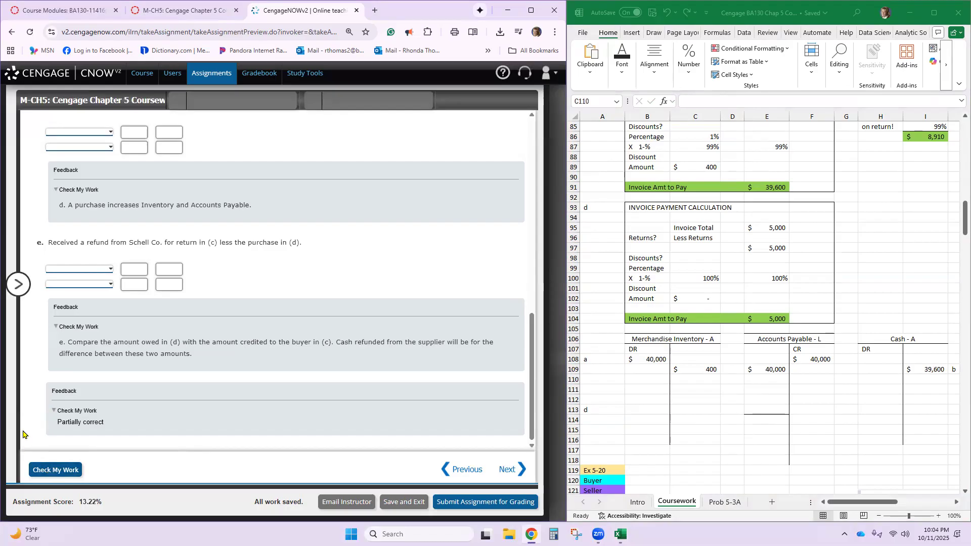
{"action": "scroll", "coordinate": [172, 260], "scroll_direction": "up", "scroll_amount": 3}
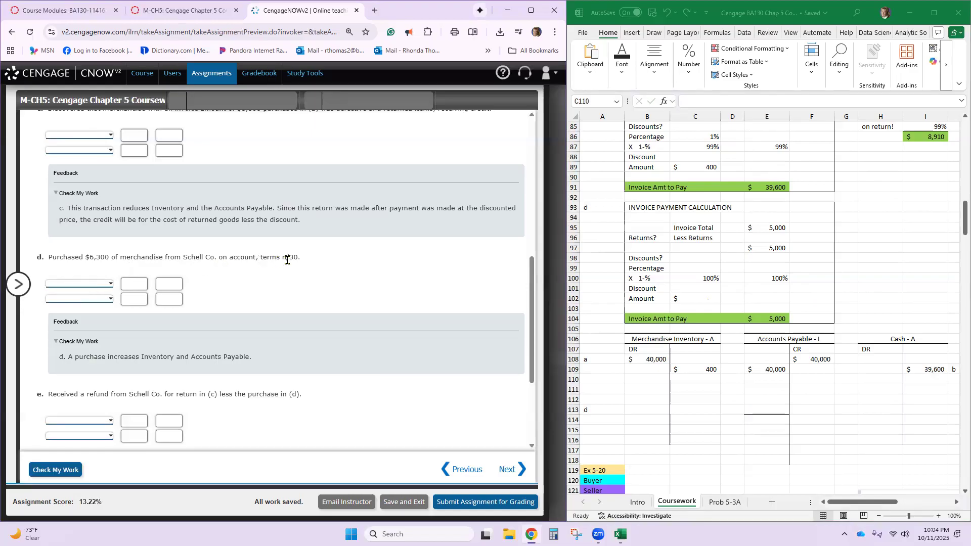
{"action": "scroll", "coordinate": [257, 261], "scroll_direction": "up", "scroll_amount": 4}
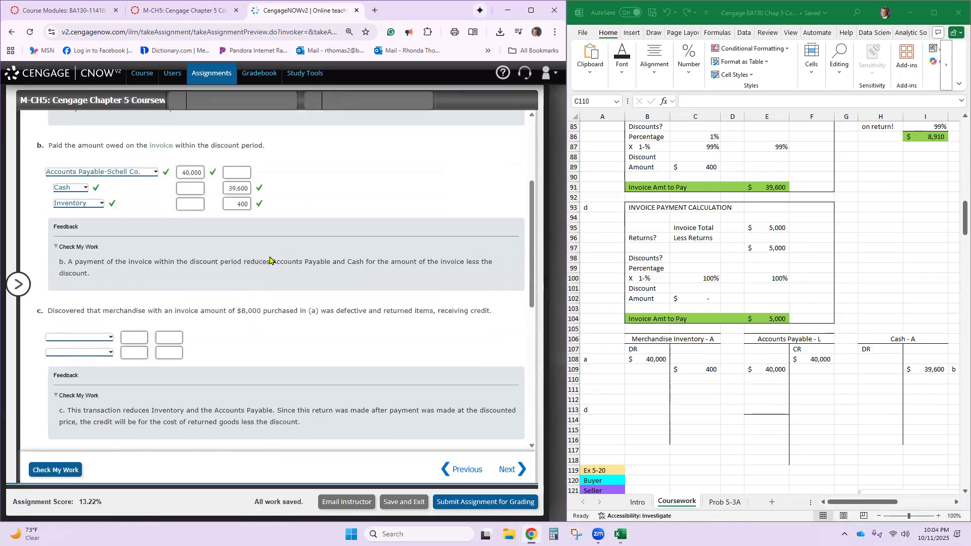
- Enter the 8,000 return amount as the invoice total in E95 of the part d invoice calculation
{"action": "scroll", "coordinate": [319, 253], "scroll_direction": "up", "scroll_amount": 3}
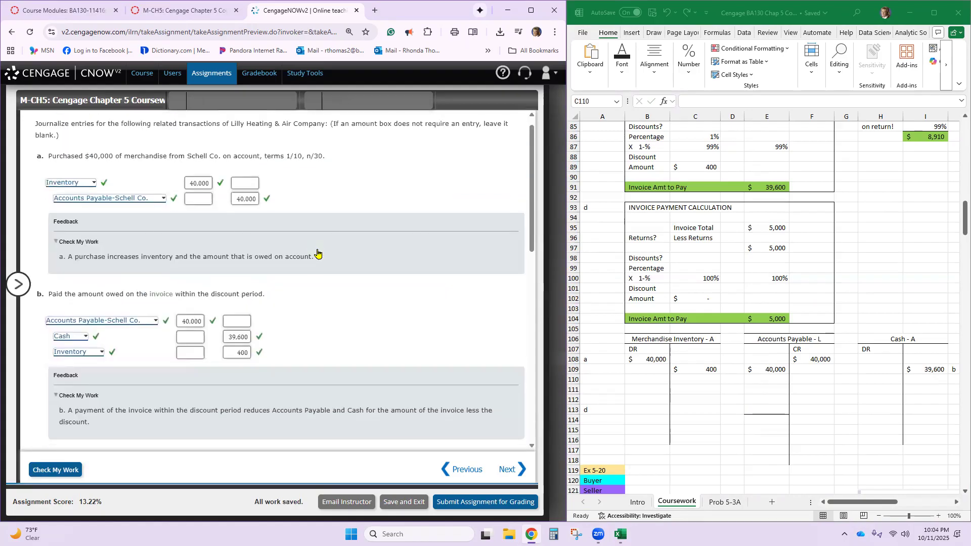
{"action": "scroll", "coordinate": [318, 253], "scroll_direction": "down", "scroll_amount": 1}
{"action": "scroll", "coordinate": [318, 253], "scroll_direction": "down", "scroll_amount": 2}
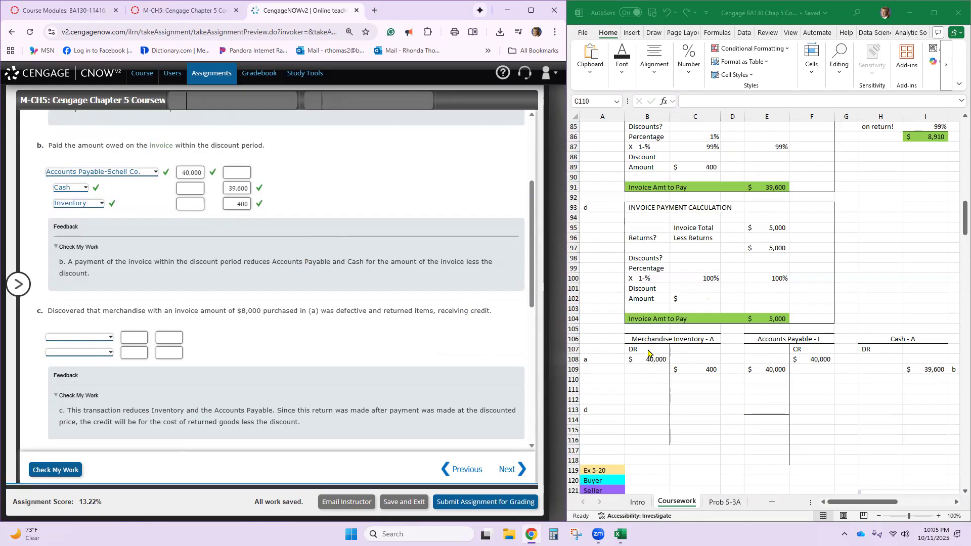
{"action": "scroll", "coordinate": [686, 385], "scroll_direction": "down", "scroll_amount": 1}
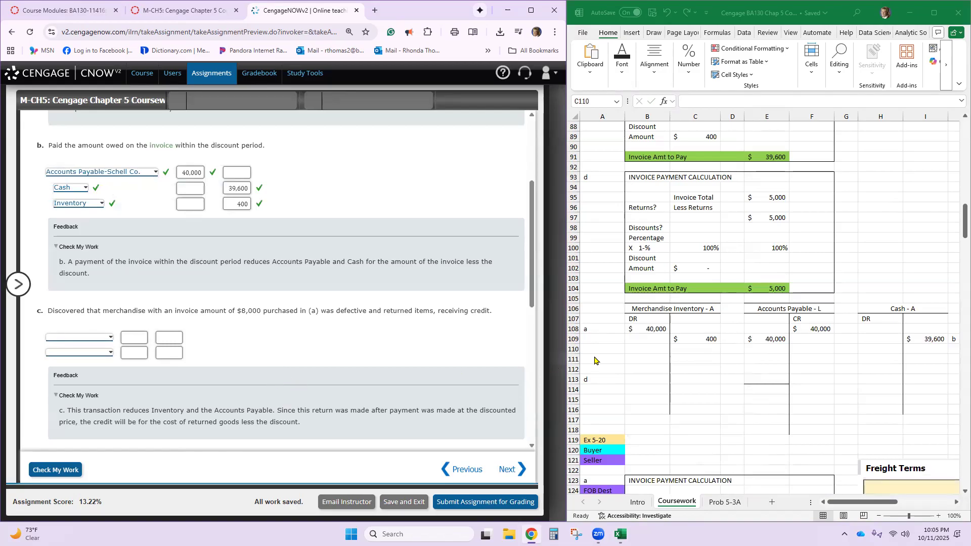
{"action": "left_click", "coordinate": [730, 357]}
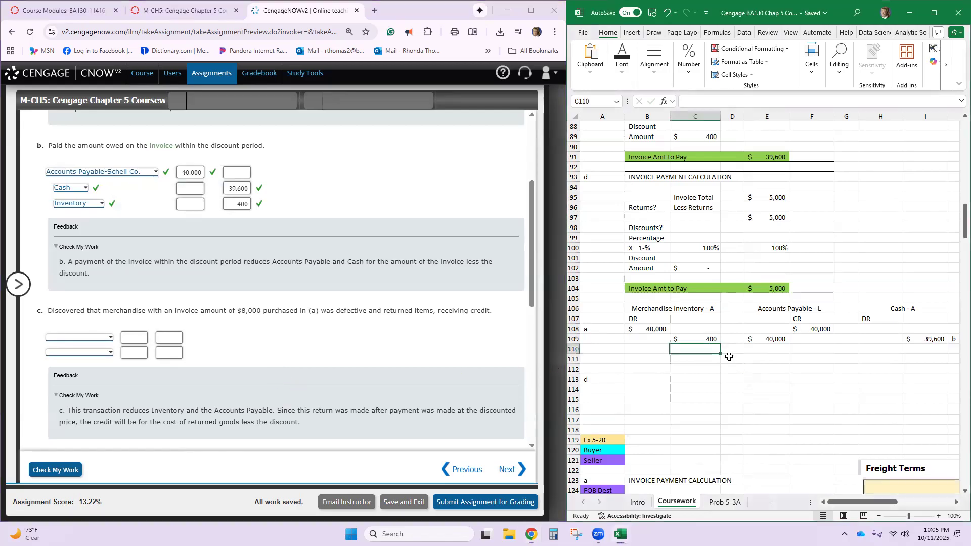
{"action": "left_click", "coordinate": [730, 359]}
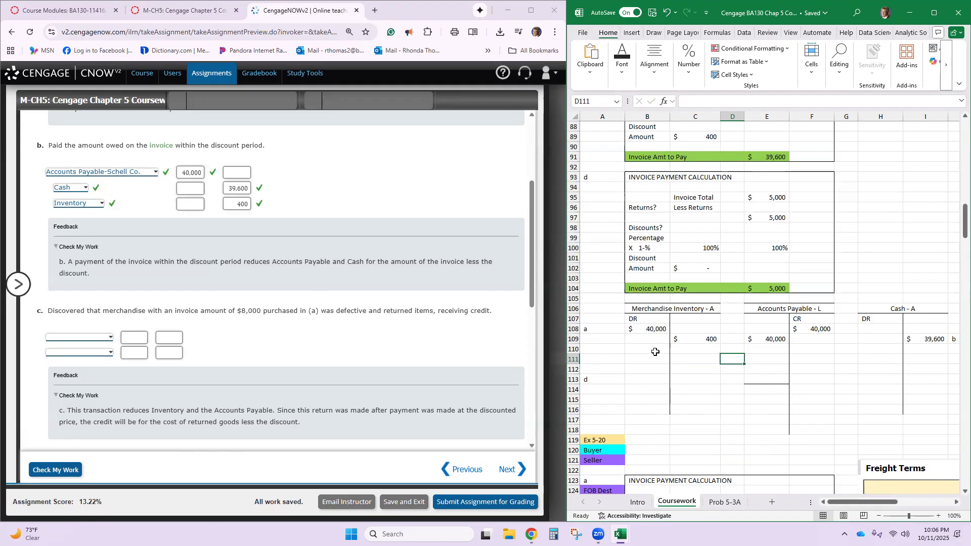
{"action": "left_click", "coordinate": [761, 200]}
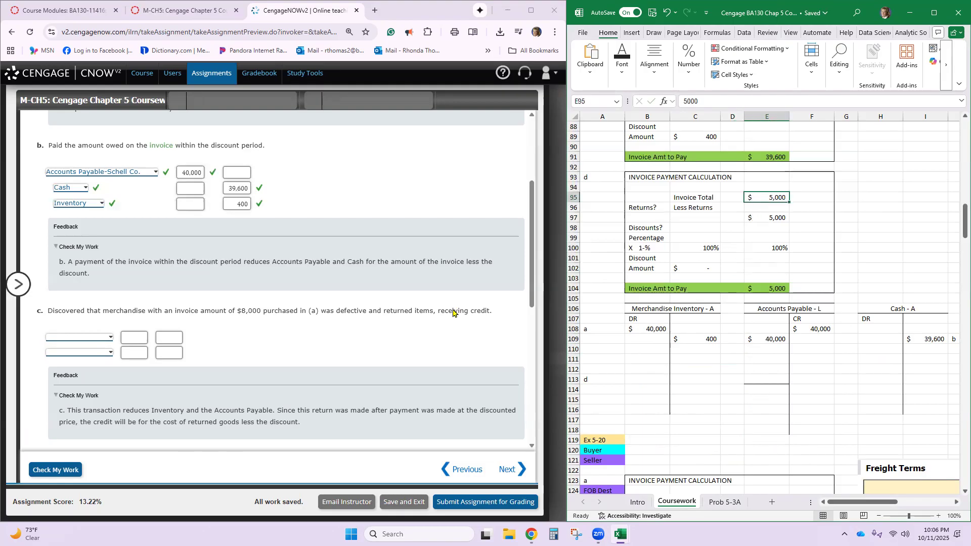
{"action": "type", "text": "8000"}
{"action": "key", "text": "Return"}
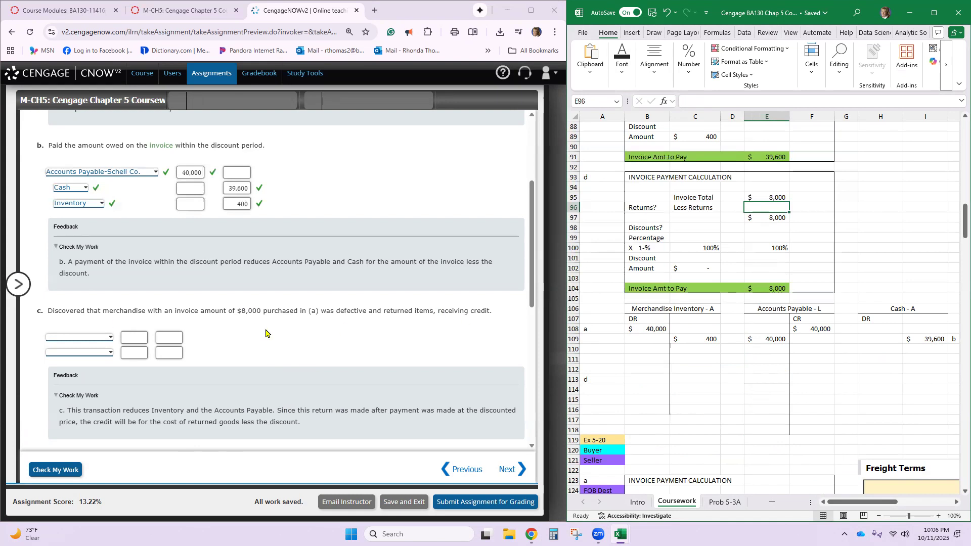
- Read transactions d and e, and clear the invoice total in E95 of the part d invoice calculation
{"action": "scroll", "coordinate": [296, 334], "scroll_direction": "down", "scroll_amount": 3}
{"action": "scroll", "coordinate": [296, 333], "scroll_direction": "down", "scroll_amount": 2}
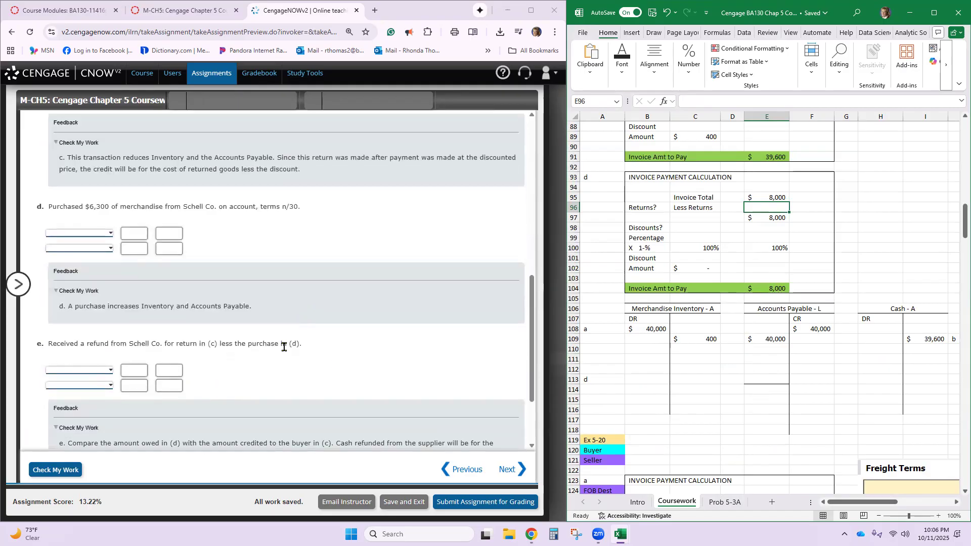
{"action": "scroll", "coordinate": [383, 343], "scroll_direction": "up", "scroll_amount": 3}
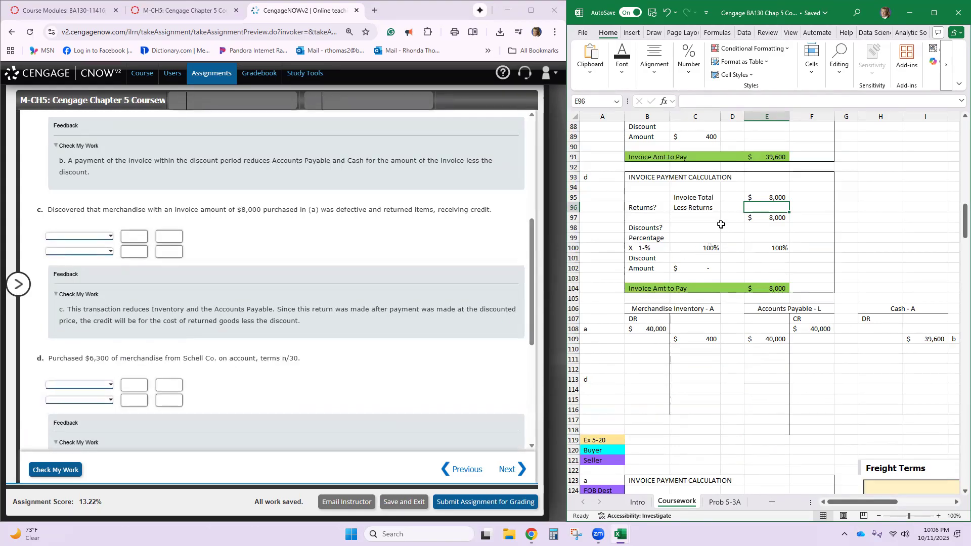
{"action": "left_click", "coordinate": [759, 199]}
{"action": "type", "text": "300"}
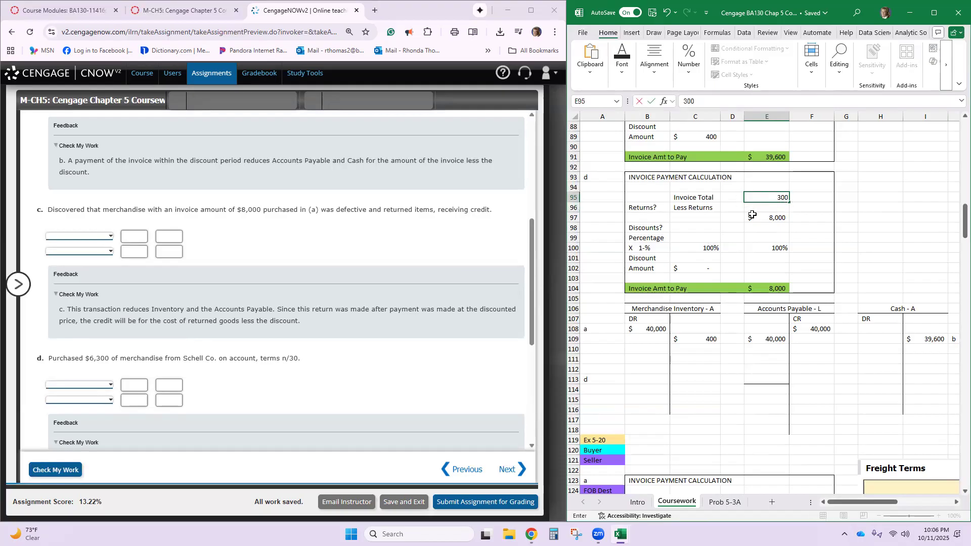
{"action": "key", "text": "BackSpace"}
{"action": "key", "text": "BackSpace"}
{"action": "key", "text": "Return"}
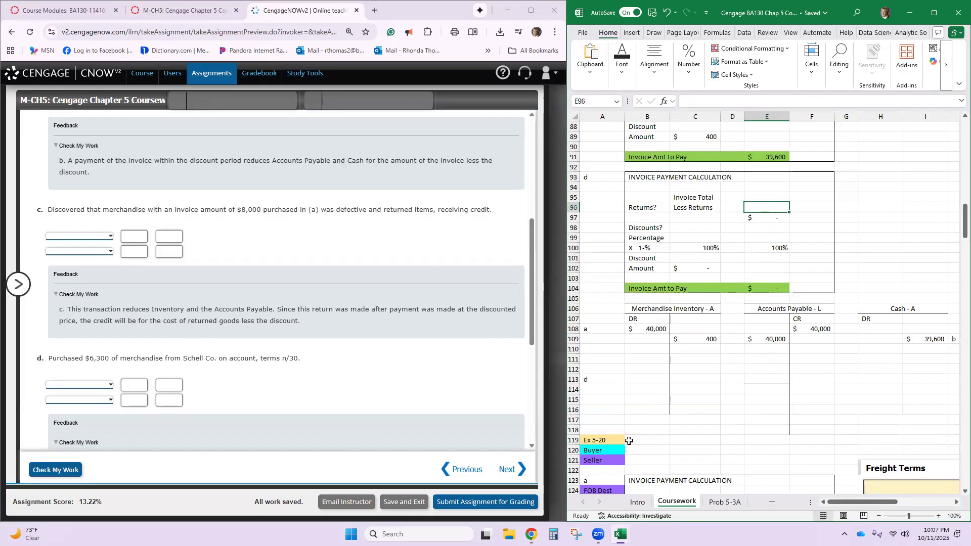
- Insert four blank rows above the Ex 5-20 heading, at rows 119 to 122
{"action": "left_click_drag", "start_coordinate": [573, 440], "coordinate": [570, 471]}
{"action": "right_click", "coordinate": [571, 471]}
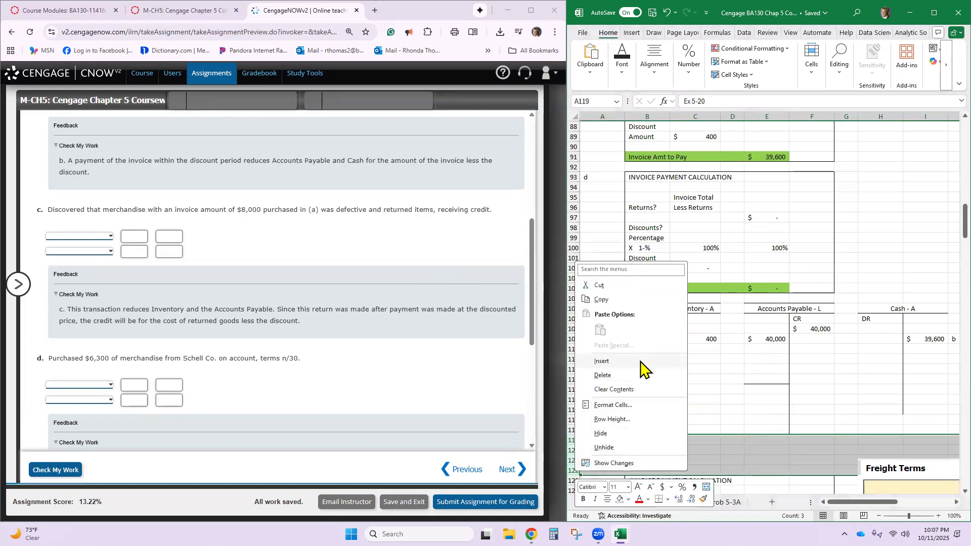
{"action": "left_click", "coordinate": [638, 375]}
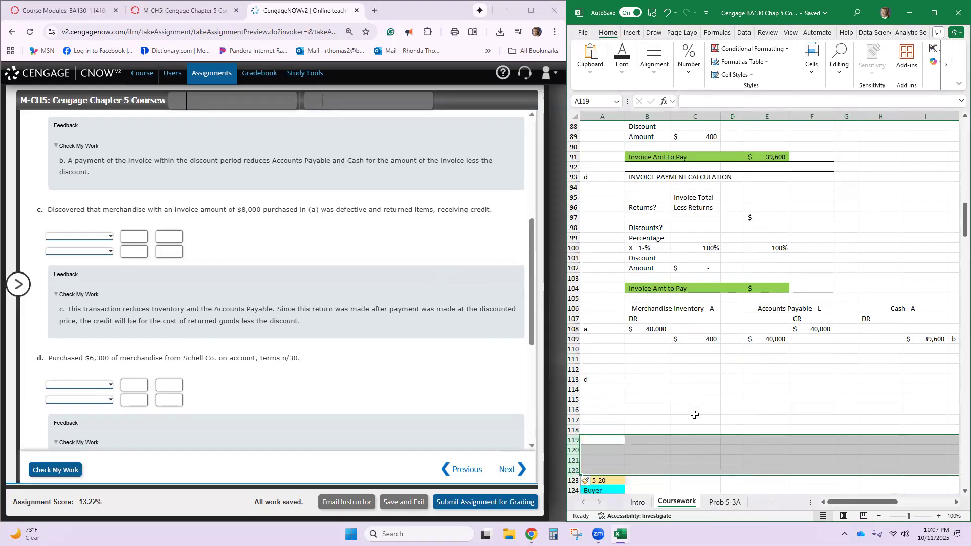
{"action": "left_click", "coordinate": [695, 418]}
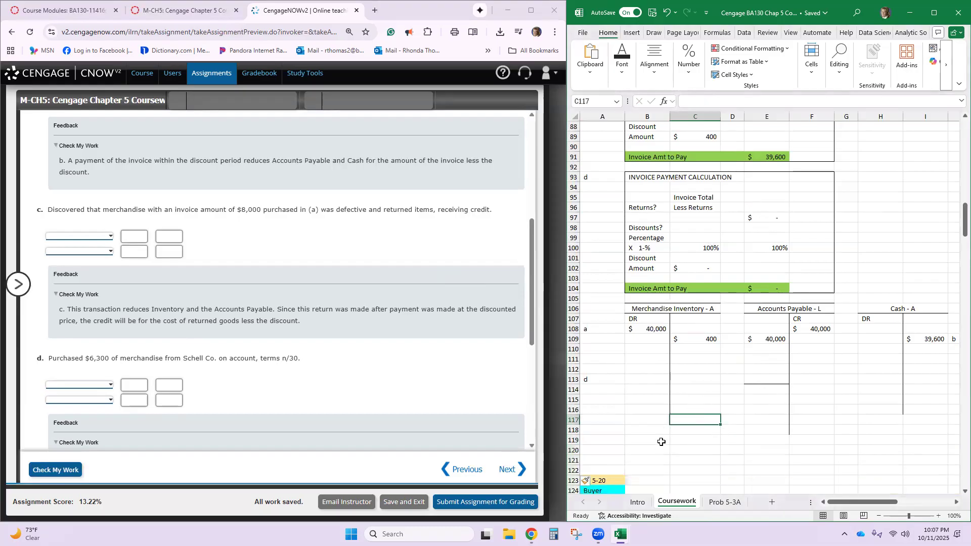
- Set the return amount in I80, beside the part a invoice calculation, to 8,000 and check the discount factor applied to it
{"action": "left_click", "coordinate": [661, 442]}
{"action": "type", "text": "Retur"}
{"action": "scroll", "coordinate": [754, 418], "scroll_direction": "up", "scroll_amount": 5}
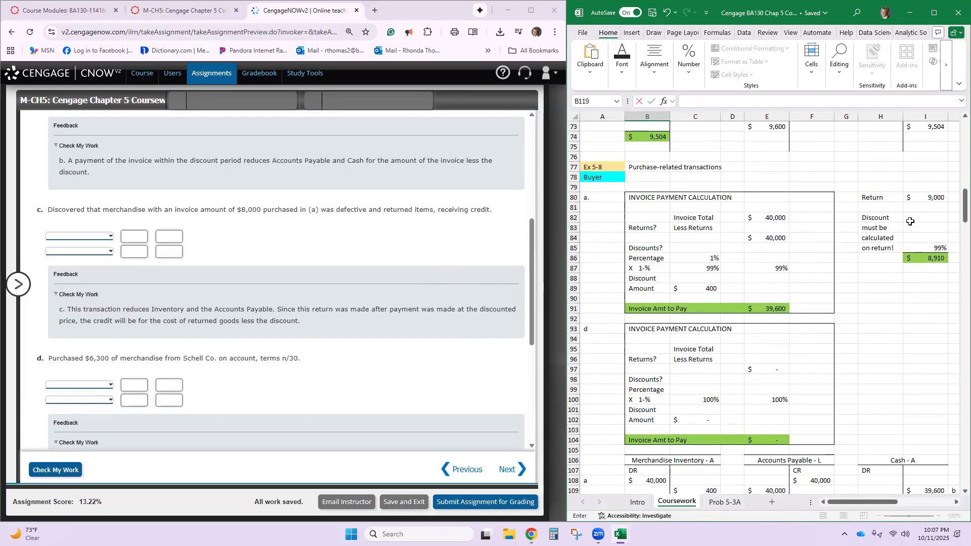
{"action": "left_click", "coordinate": [913, 197]}
{"action": "type", "text": "8,00"}
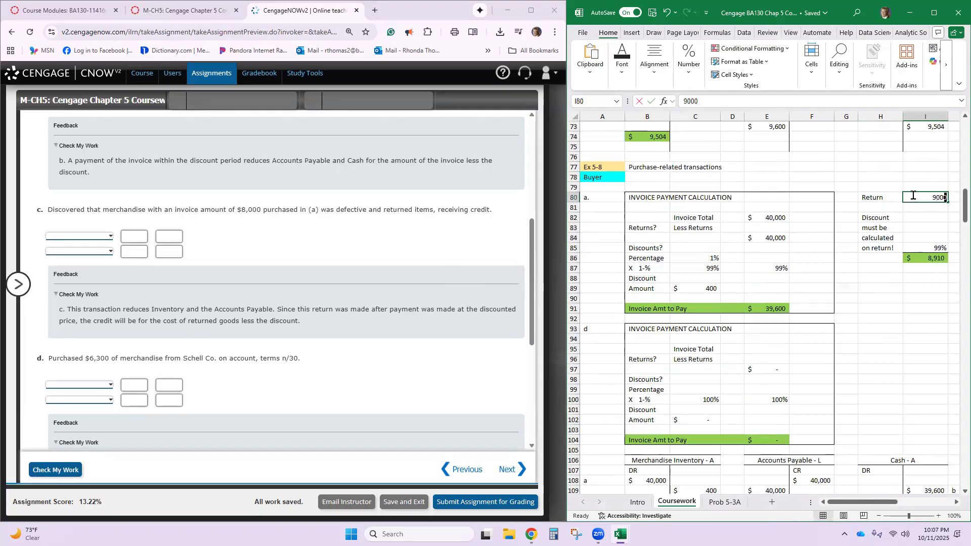
{"action": "type", "text": "0"}
{"action": "key", "text": "Return"}
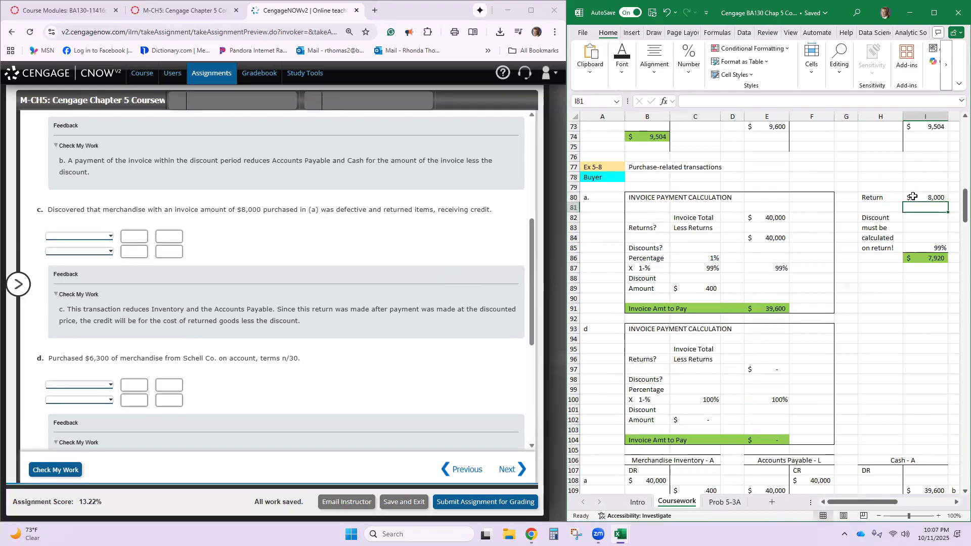
{"action": "left_click", "coordinate": [913, 198]}
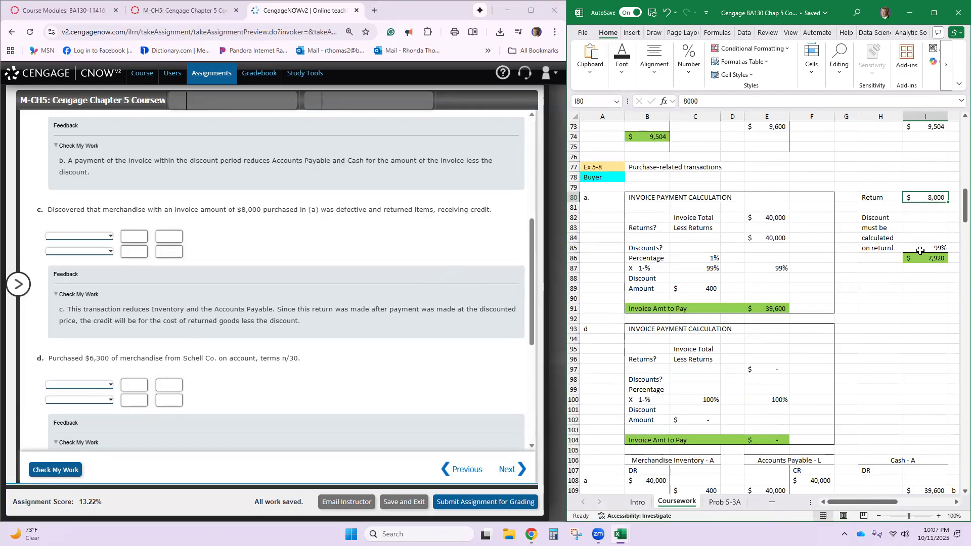
{"action": "left_click", "coordinate": [919, 250]}
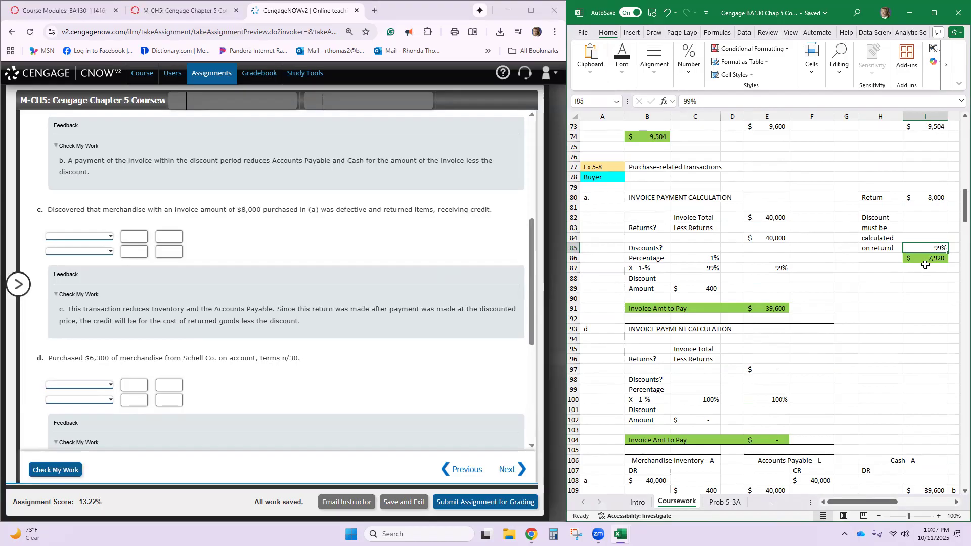
- Try recording the discounted return of 7,920 as a debit in B111 of the Merchandise Inventory T-account, and remove it
{"action": "scroll", "coordinate": [924, 264], "scroll_direction": "down", "scroll_amount": 2}
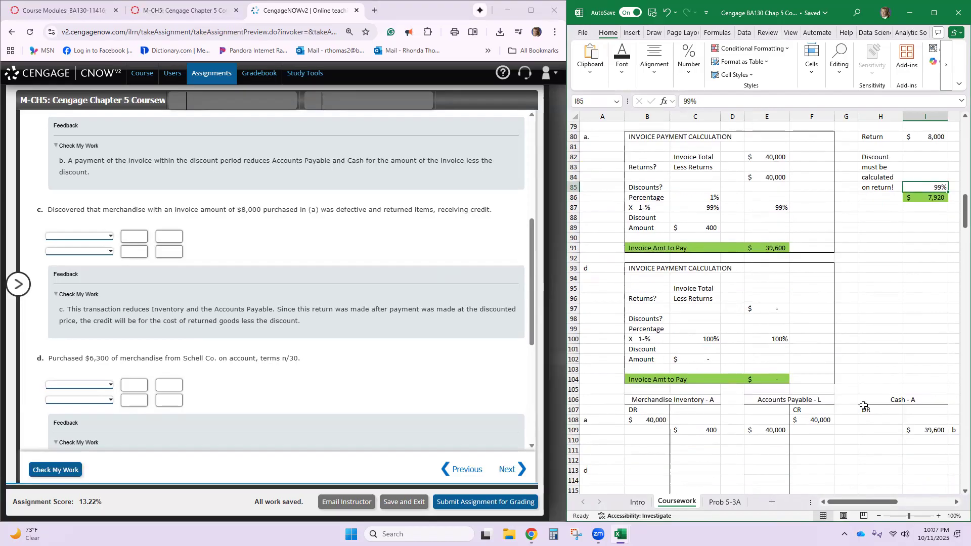
{"action": "scroll", "coordinate": [724, 464], "scroll_direction": "down", "scroll_amount": 3}
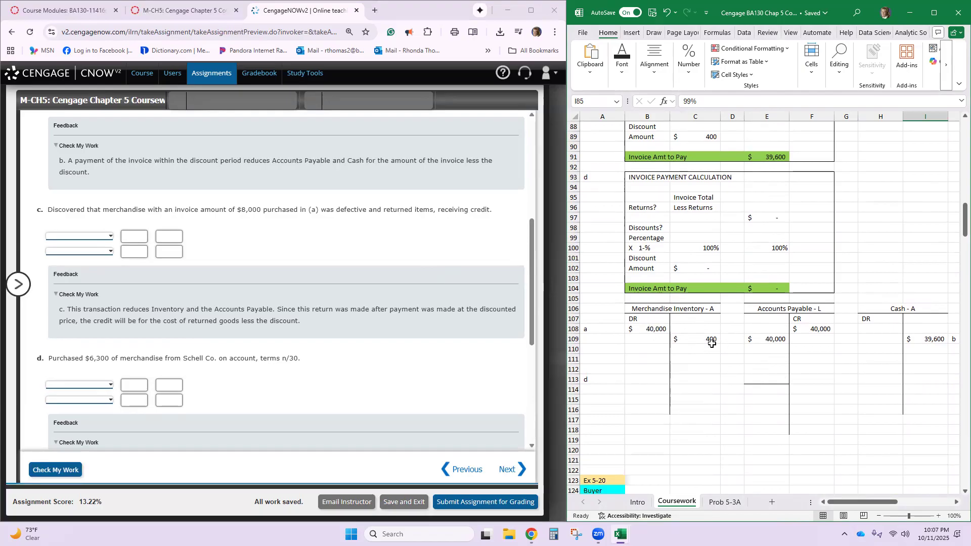
{"action": "left_click", "coordinate": [657, 356]}
{"action": "scroll", "coordinate": [657, 356], "scroll_direction": "up", "scroll_amount": 1}
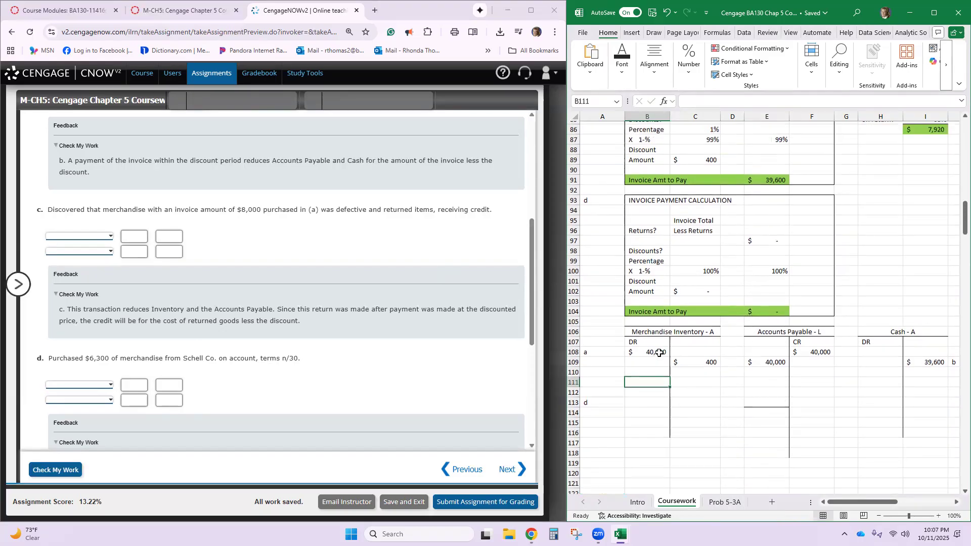
{"action": "type", "text": "7920"}
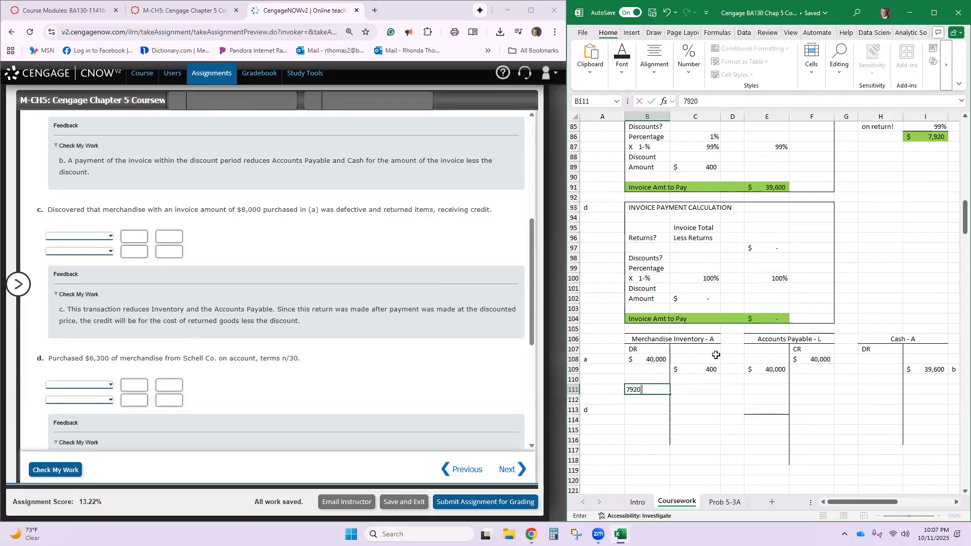
{"action": "key", "text": "Return"}
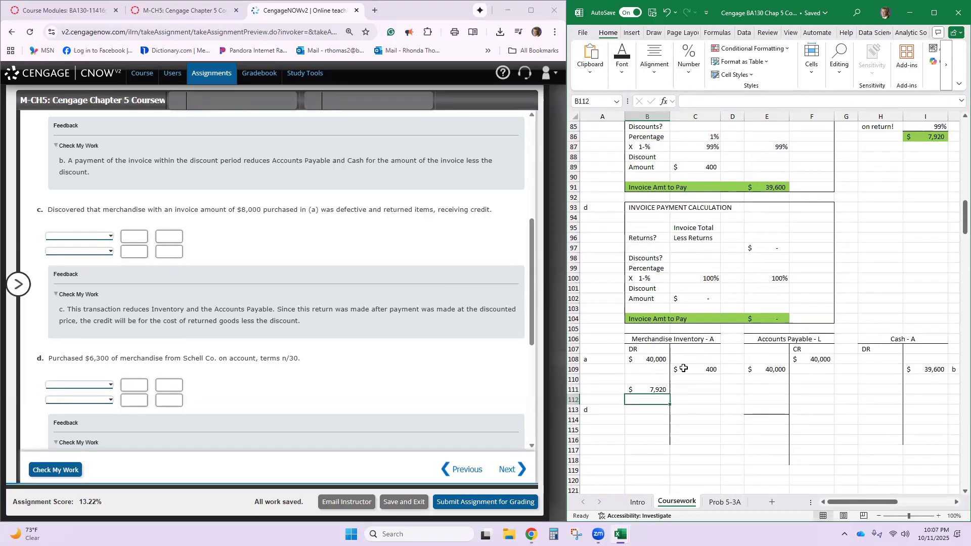
{"action": "left_click", "coordinate": [644, 390]}
{"action": "key", "text": "End"}
{"action": "key", "text": "Delete"}
- Record the discounted return as a 7,920 credit in C111 of the Merchandise Inventory T-account
{"action": "left_click", "coordinate": [697, 390]}
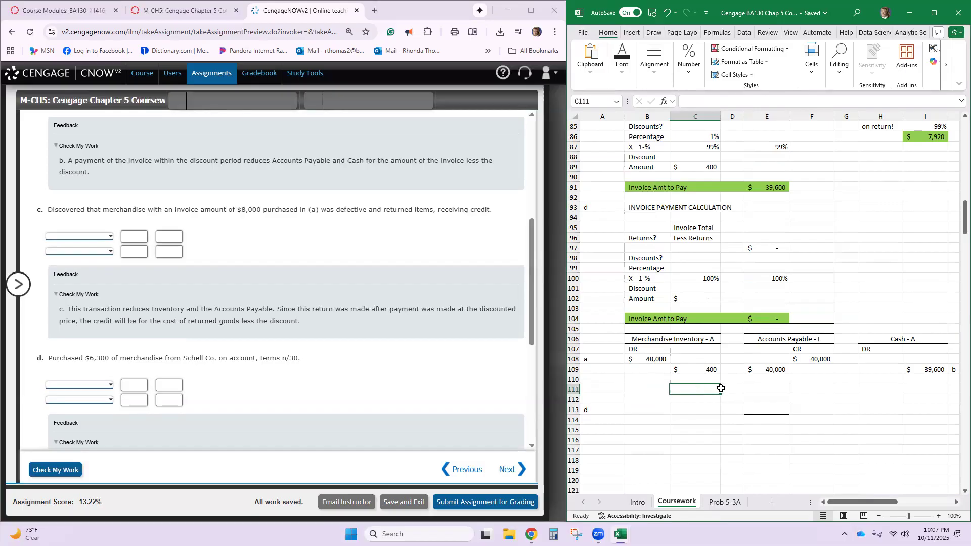
{"action": "type", "text": "7920"}
{"action": "key", "text": "Return"}
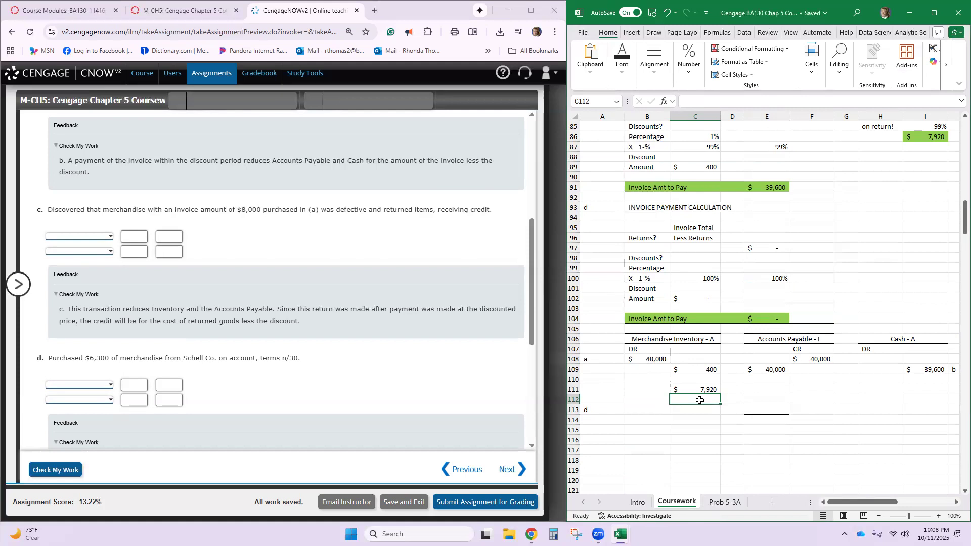
- Record a 7,920 debit in E111 of the Accounts Payable T-account and label the transaction c in D111
{"action": "left_click", "coordinate": [761, 388]}
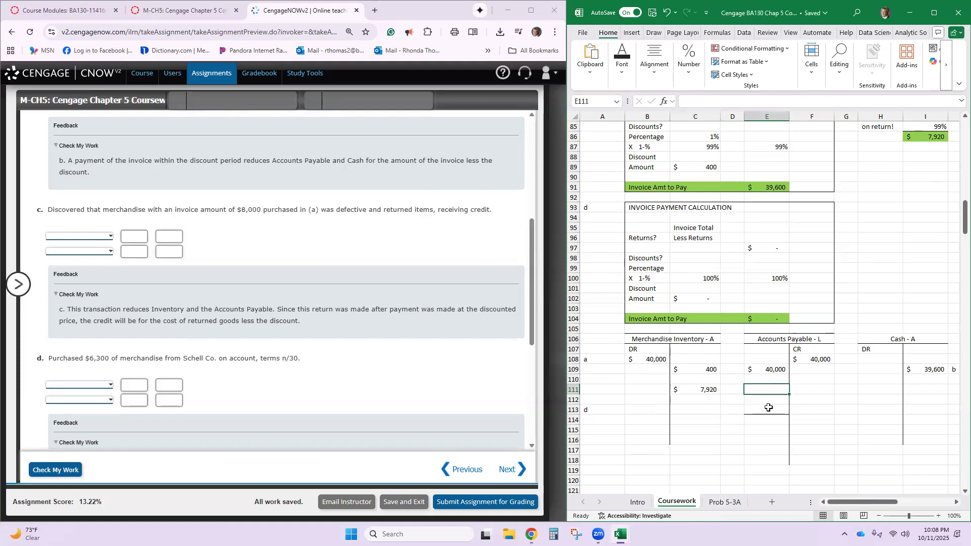
{"action": "type", "text": "7,9"}
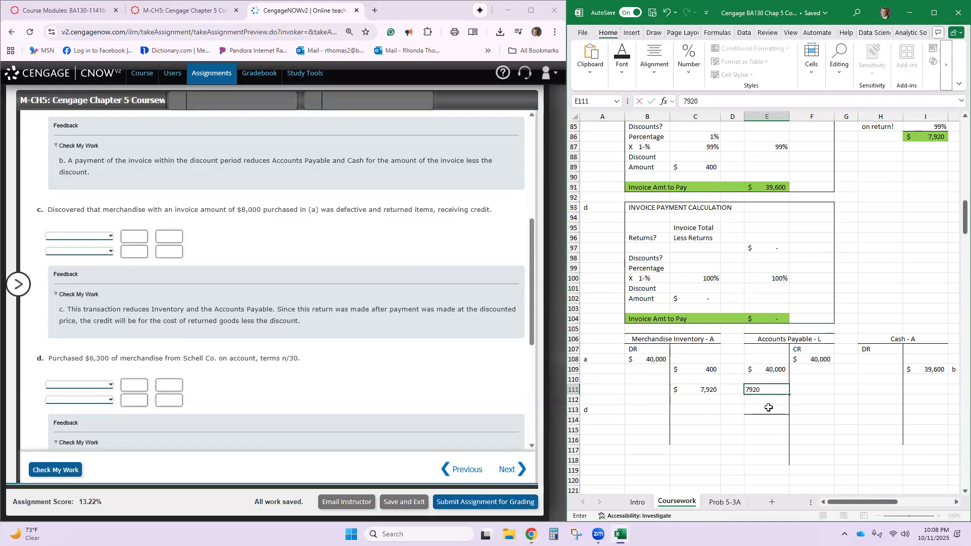
{"action": "type", "text": "20"}
{"action": "key", "text": "Return"}
{"action": "left_click", "coordinate": [729, 390]}
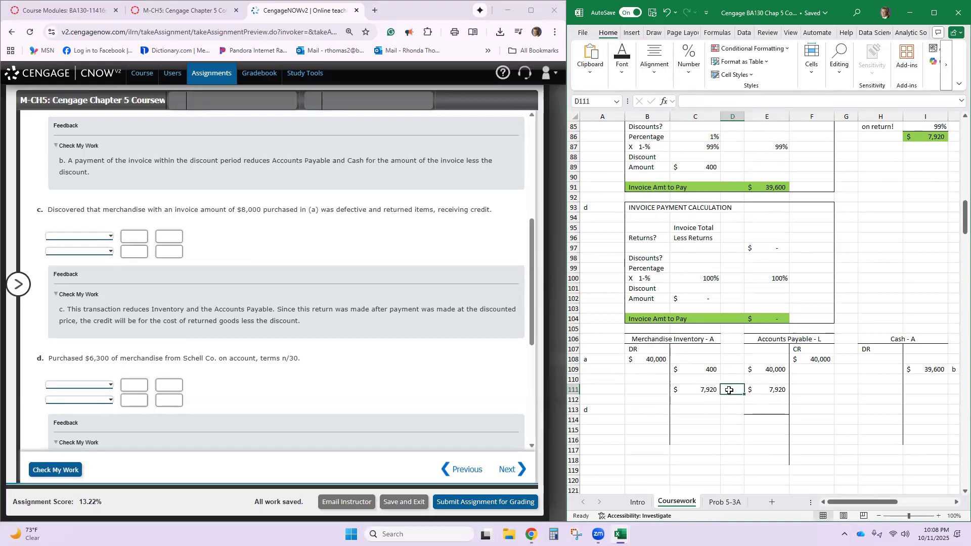
{"action": "type", "text": "c"}
{"action": "key", "text": "Return"}
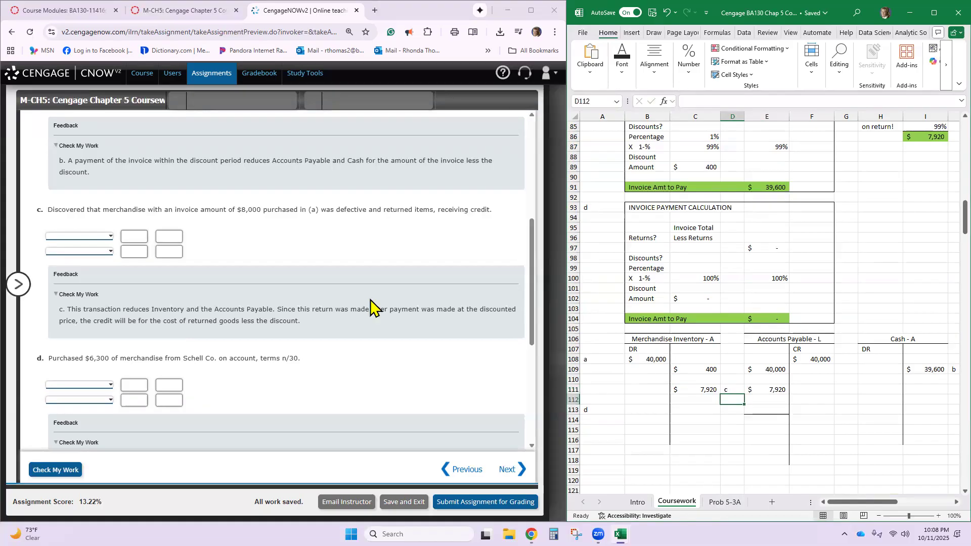
- Enter Accounts Payable-Schell Co. with a 7,920 debit on the first line of CengageNOW journal entry c
{"action": "left_click", "coordinate": [73, 236]}
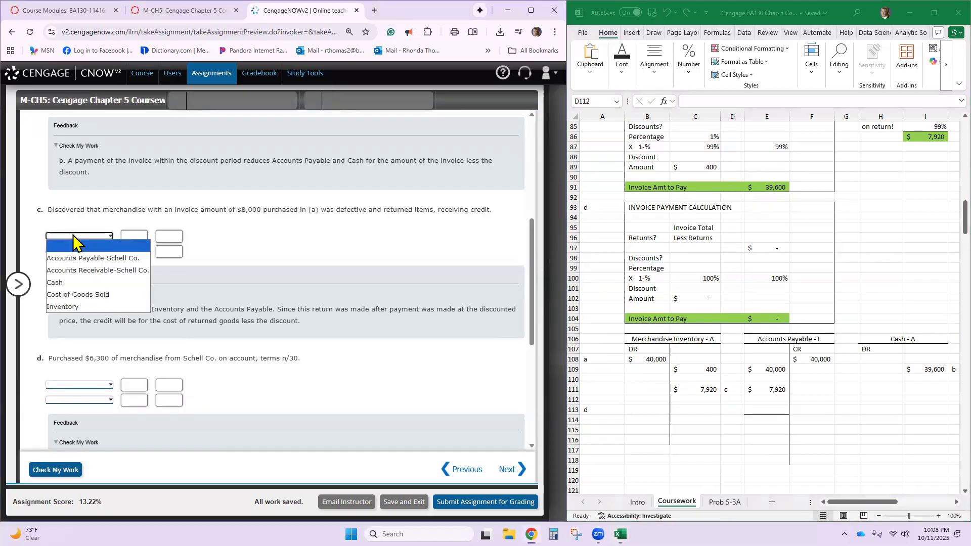
{"action": "left_click", "coordinate": [94, 258]}
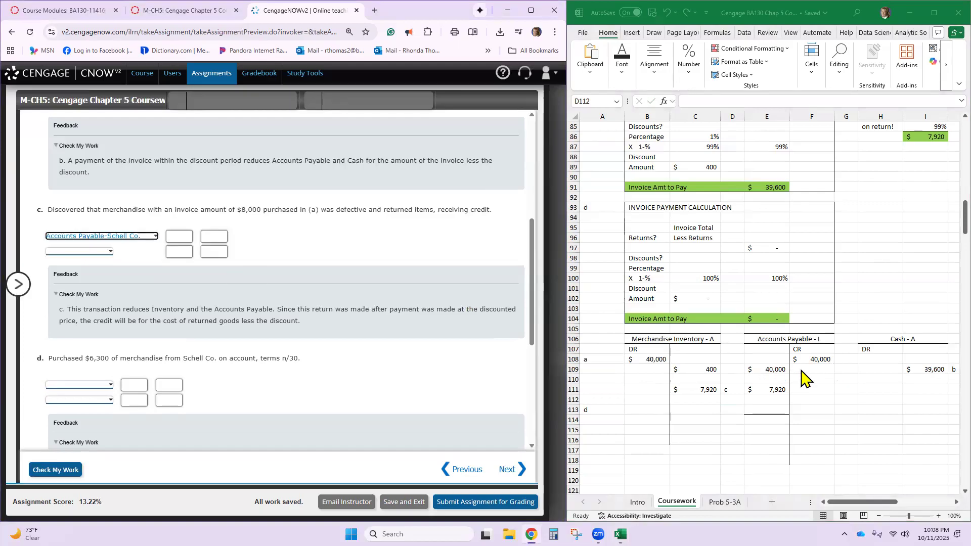
{"action": "left_click", "coordinate": [186, 235]}
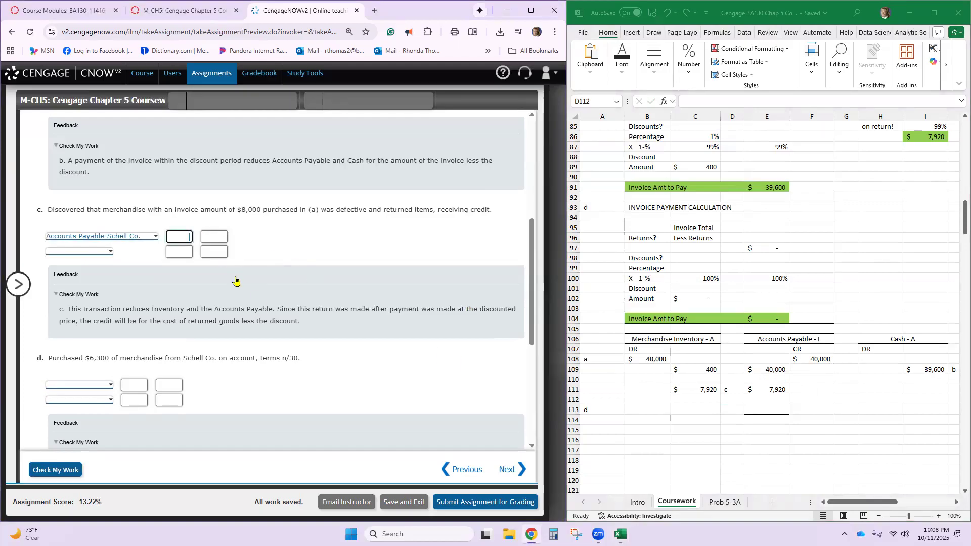
{"action": "type", "text": "7,920"}
- Enter Inventory with a 7,920 credit on the second line of journal entry c
{"action": "left_click", "coordinate": [108, 251]}
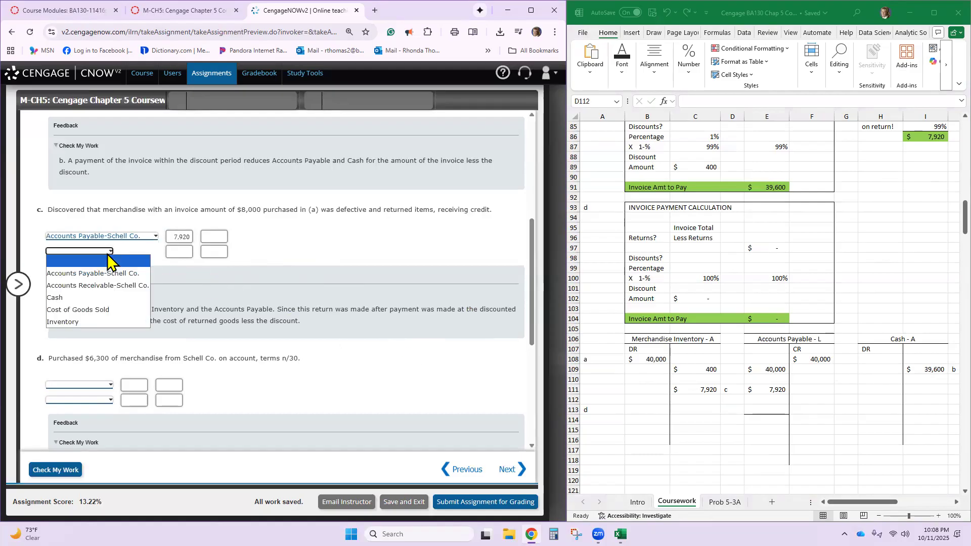
{"action": "left_click", "coordinate": [106, 321]}
{"action": "left_click", "coordinate": [214, 254]}
{"action": "type", "text": "7920"}
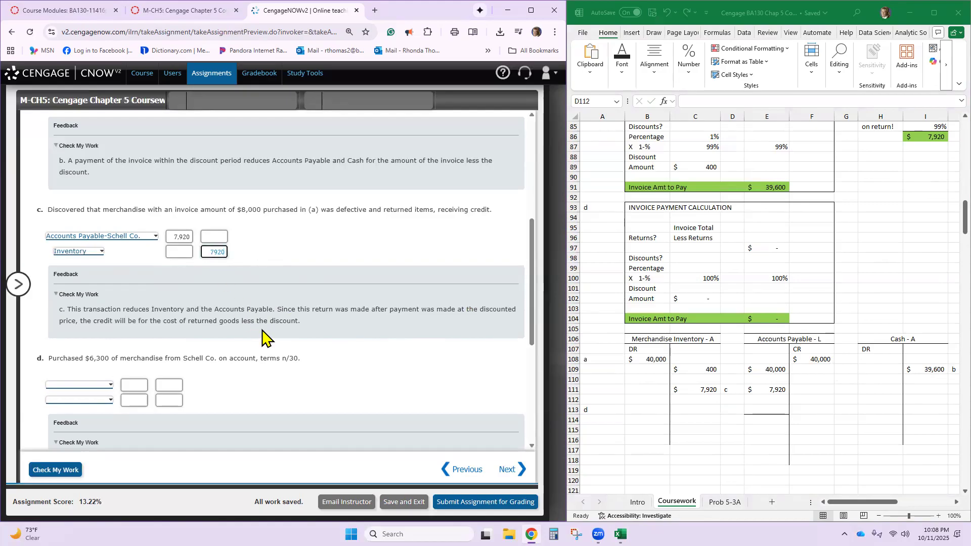
- Enter 6,300 as the invoice total in E95 of transaction d's invoice payment calculation in the Excel workbook
{"action": "left_click", "coordinate": [312, 341]}
{"action": "scroll", "coordinate": [341, 347], "scroll_direction": "down", "scroll_amount": 4}
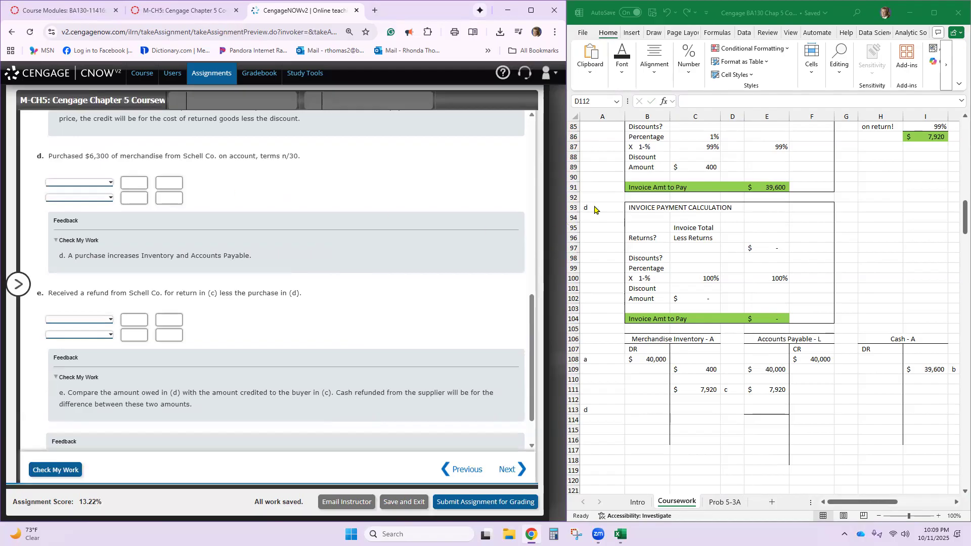
{"action": "key", "text": "alt+Tab"}
{"action": "left_click", "coordinate": [765, 225]}
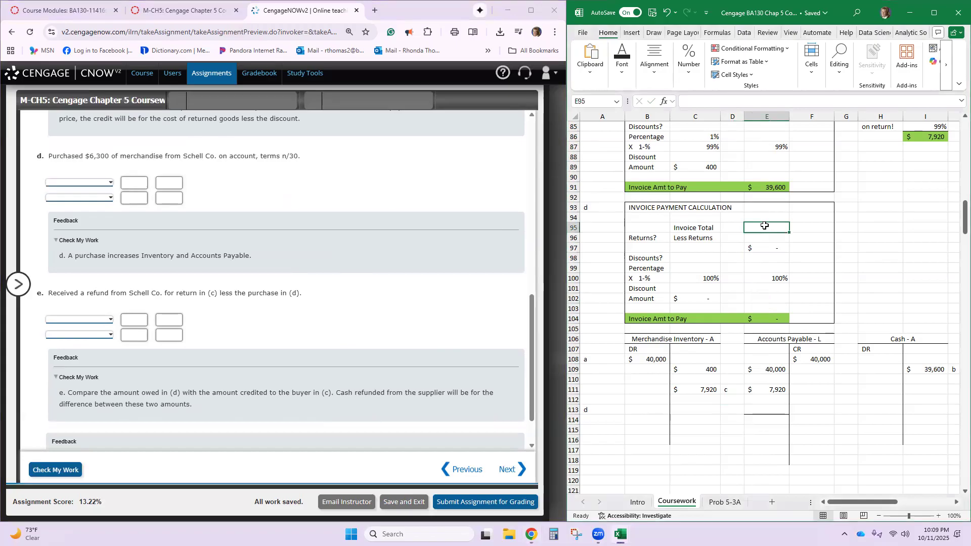
{"action": "type", "text": "6300"}
{"action": "key", "text": "Return"}
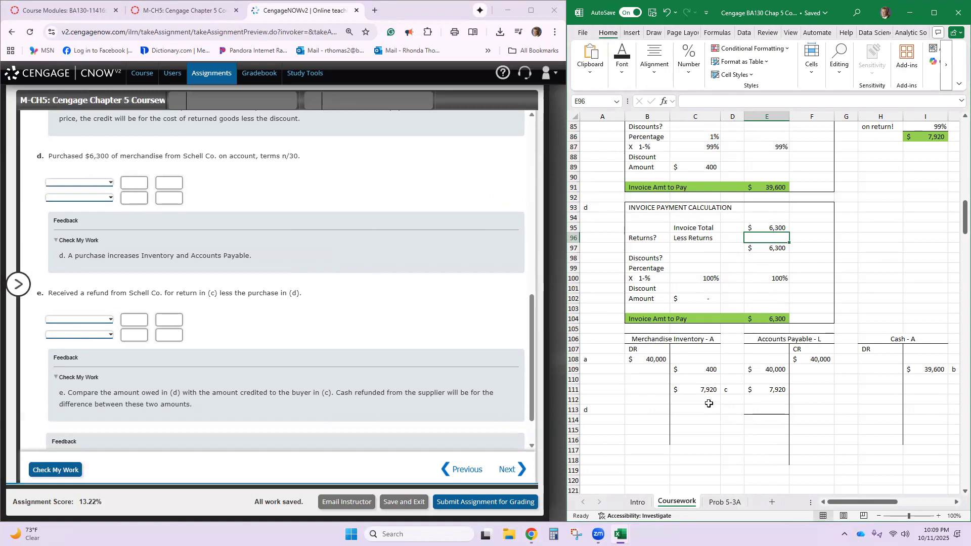
- Record transaction d as a 6,300 debit in B113 of Merchandise Inventory and a 6,300 credit in F113 of Accounts Payable
{"action": "left_click", "coordinate": [653, 408]}
{"action": "type", "text": "6300"}
{"action": "key", "text": "Return"}
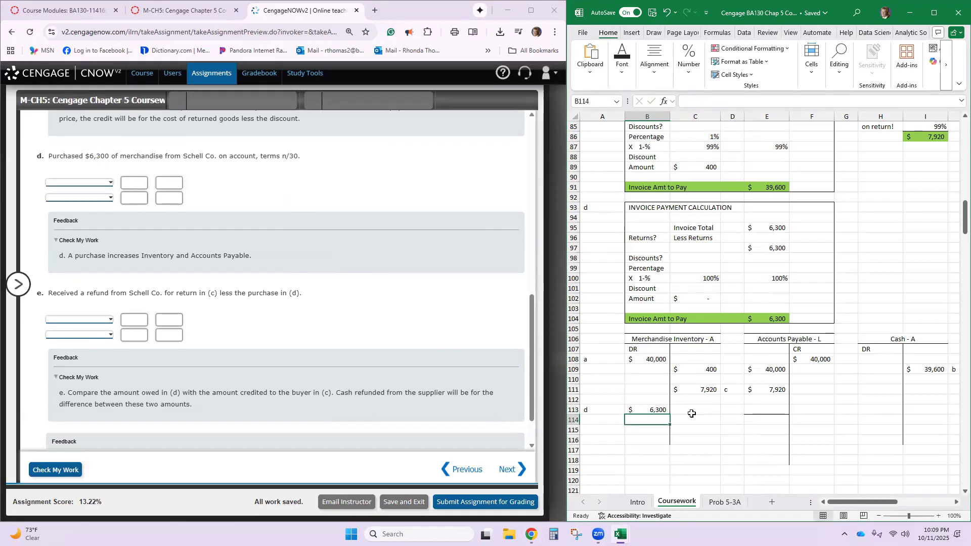
{"action": "left_click", "coordinate": [760, 409]}
{"action": "left_click", "coordinate": [804, 409]}
{"action": "type", "text": "6,30"}
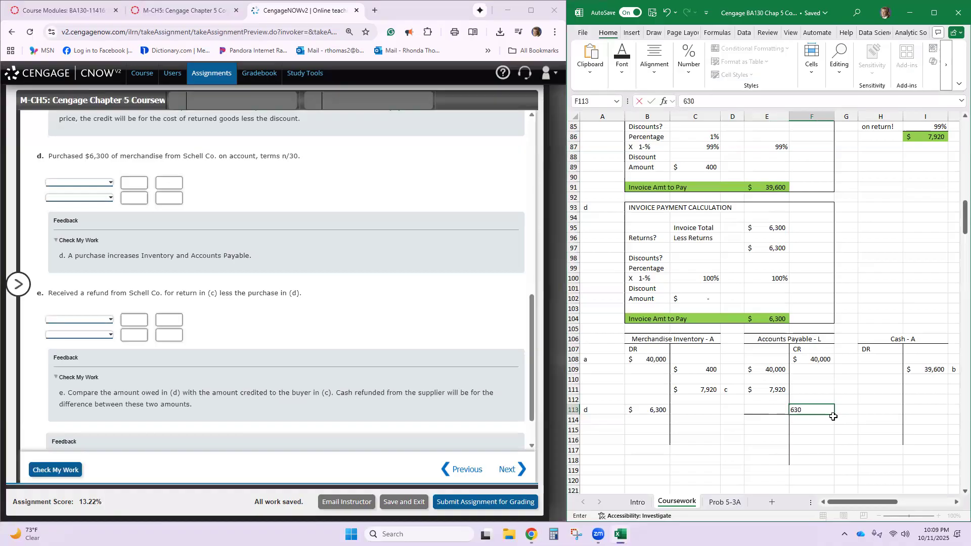
{"action": "type", "text": "0"}
{"action": "key", "text": "Return"}
- Remove all borders from cell E113 on the debit side of the Accounts Payable T-account
{"action": "left_click", "coordinate": [759, 410]}
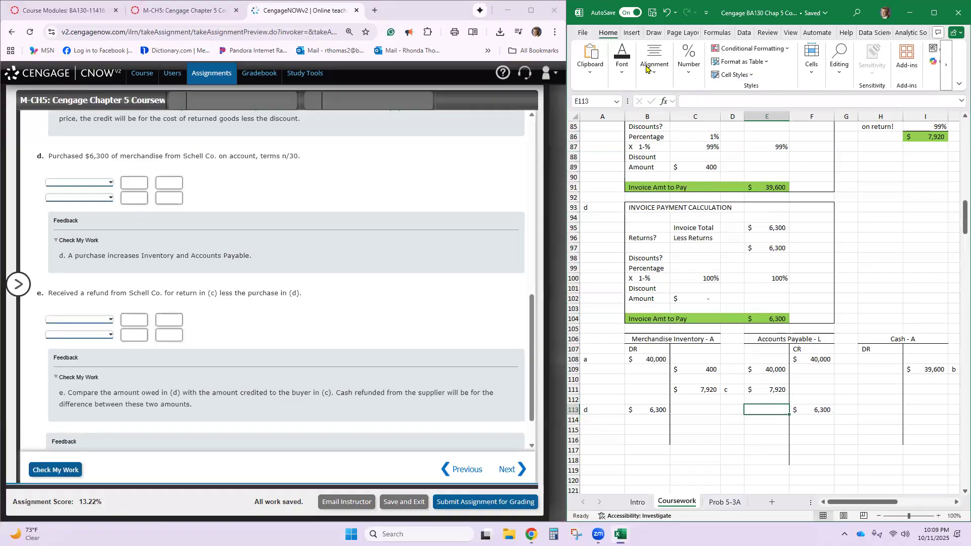
{"action": "left_click", "coordinate": [622, 63]}
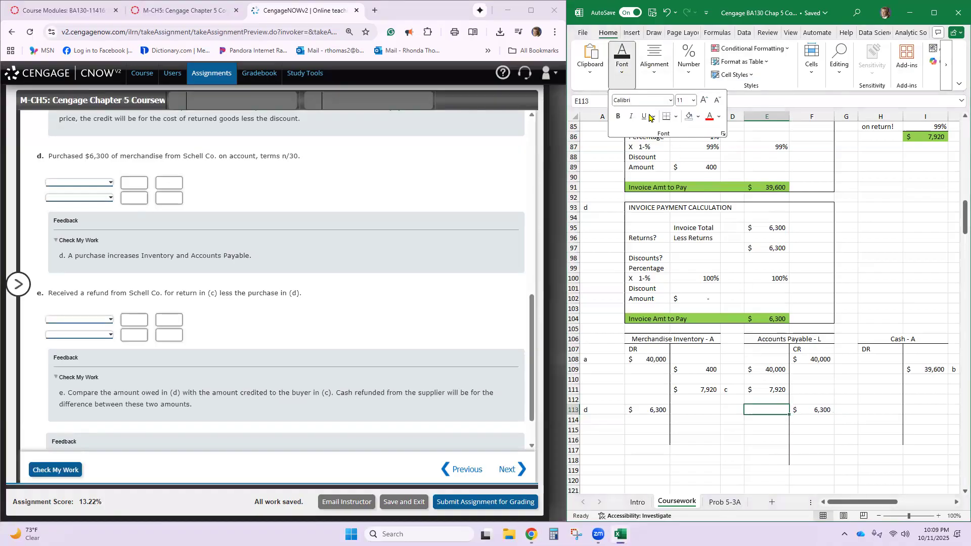
{"action": "left_click", "coordinate": [676, 117]}
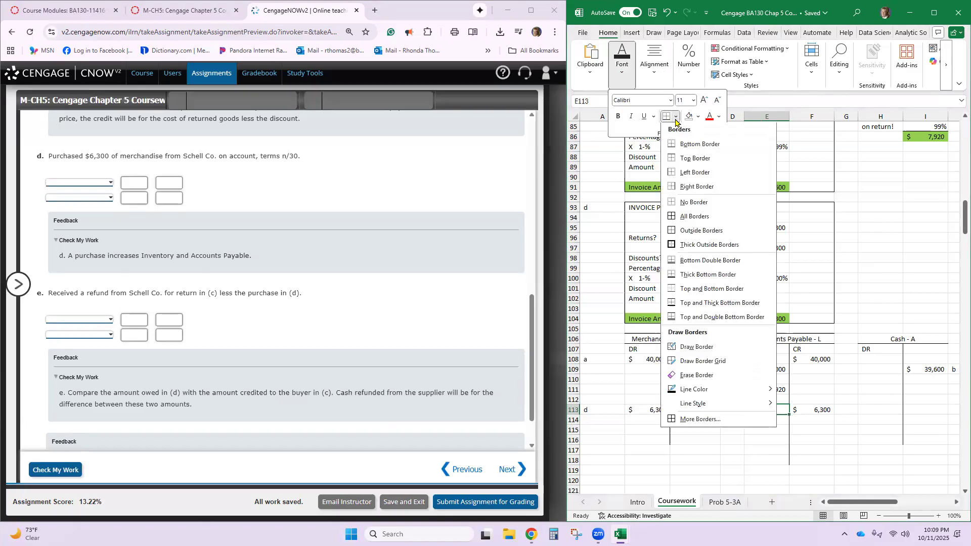
{"action": "left_click", "coordinate": [705, 204]}
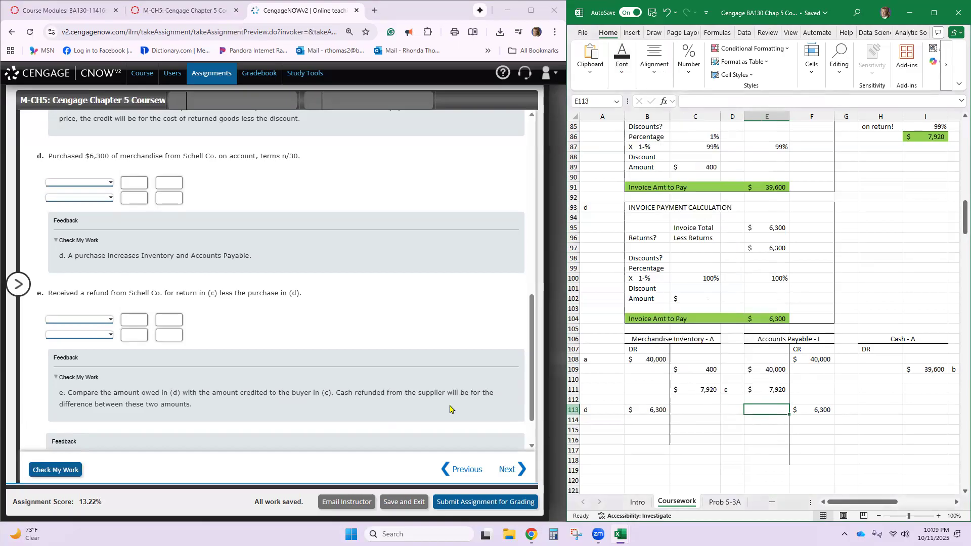
- Enter Inventory with a 6,300 debit on the first line of CengageNOW journal entry e
{"action": "left_click", "coordinate": [105, 321]}
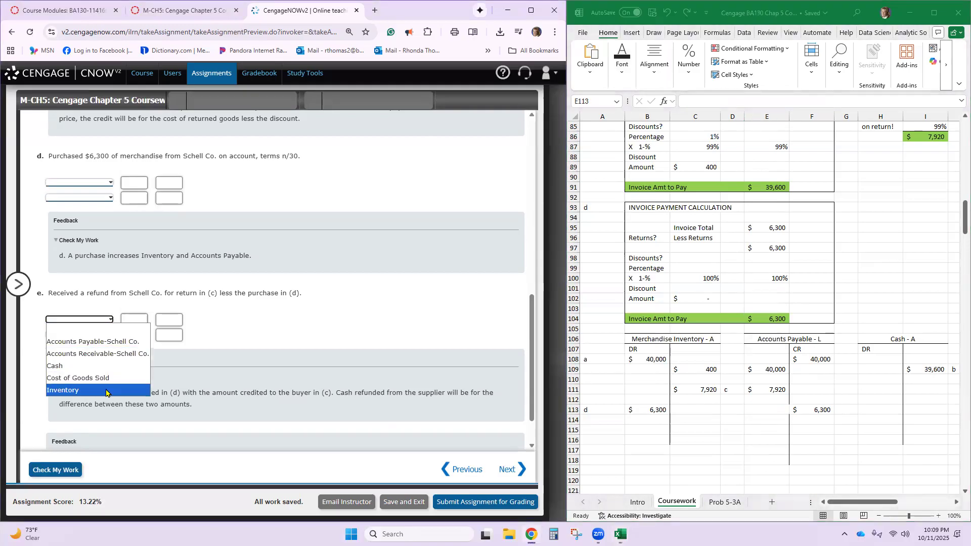
{"action": "left_click", "coordinate": [130, 390]}
{"action": "left_click", "coordinate": [139, 320]}
{"action": "type", "text": "6,300"}
- Enter Accounts Payable-Schell Co. with a 6,300 credit on the second line of journal entry e
{"action": "left_click", "coordinate": [106, 335]}
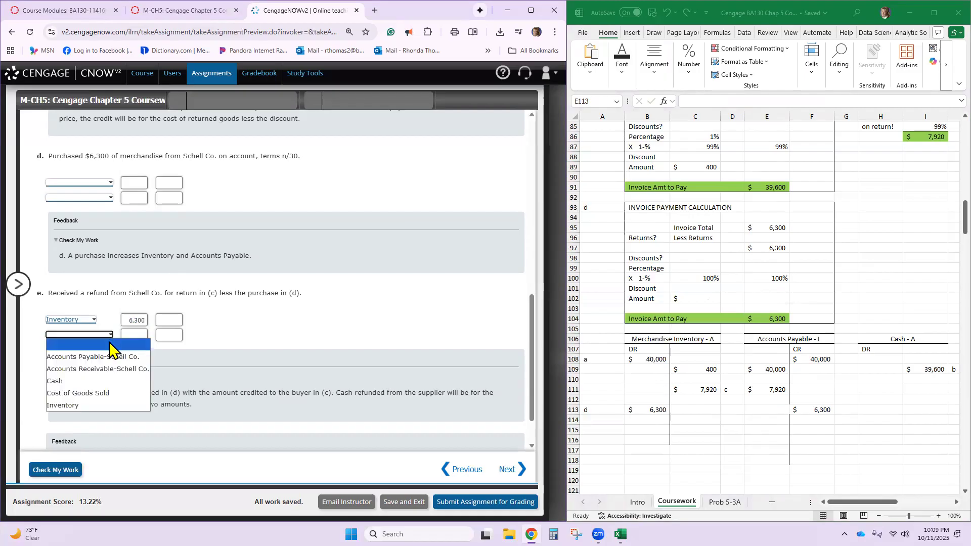
{"action": "left_click", "coordinate": [114, 357]}
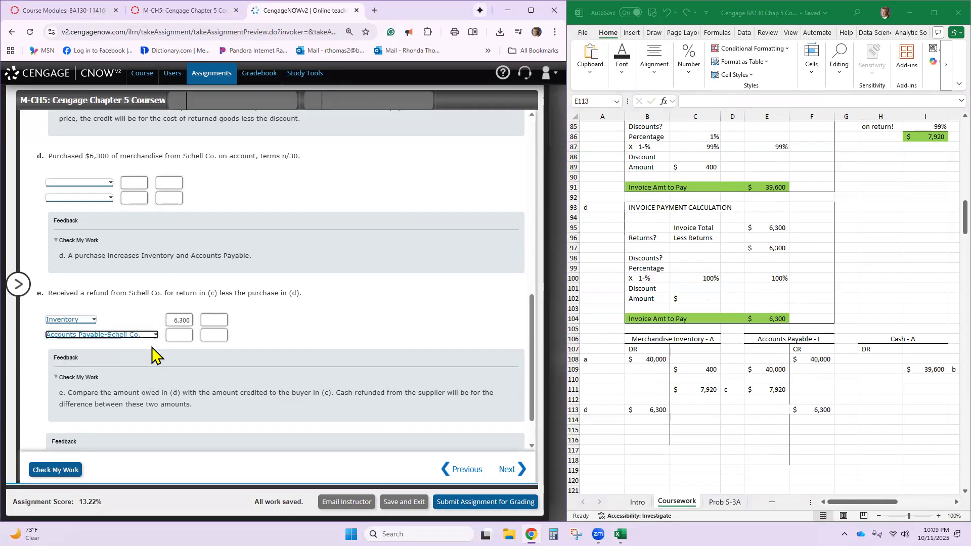
{"action": "left_click", "coordinate": [210, 335]}
{"action": "type", "text": "6300"}
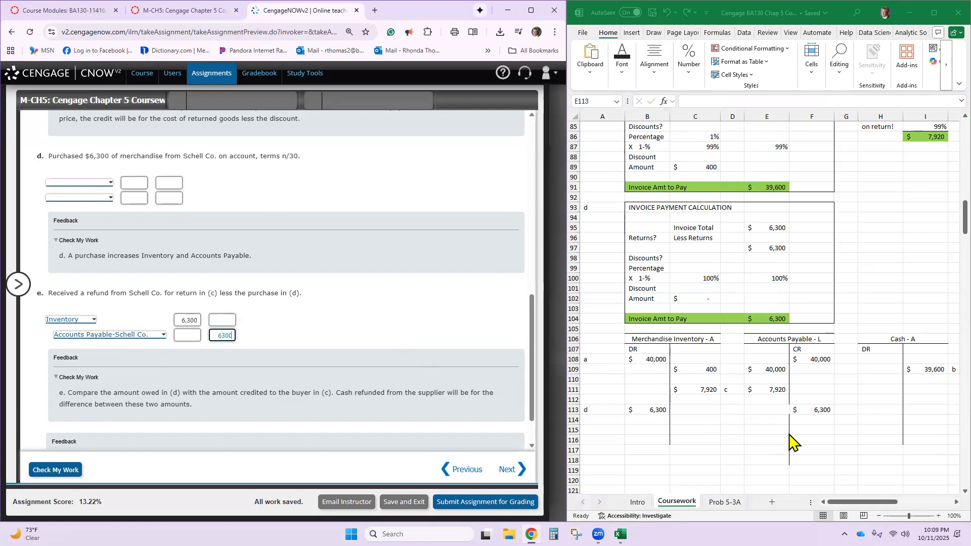
{"action": "left_click", "coordinate": [793, 410]}
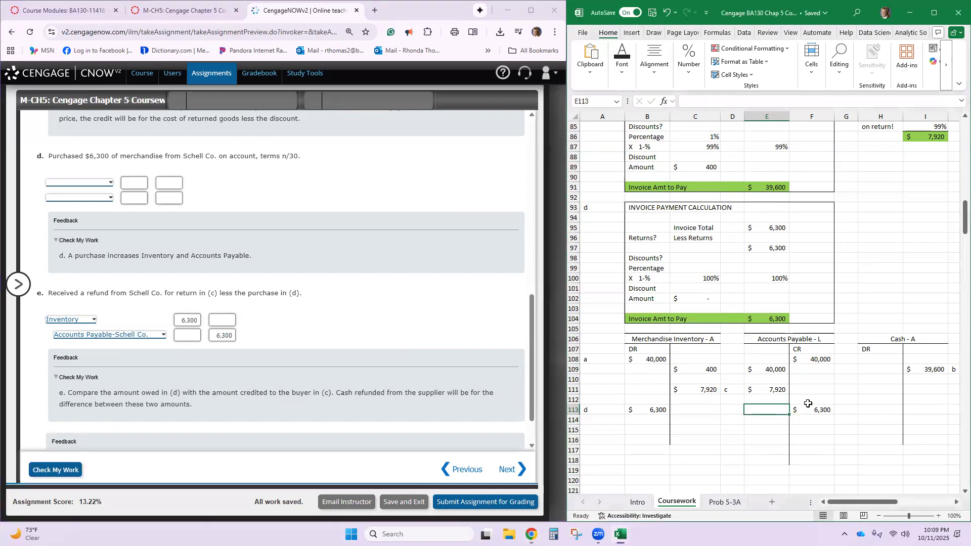
{"action": "left_click", "coordinate": [808, 401]}
{"action": "left_click", "coordinate": [808, 410]}
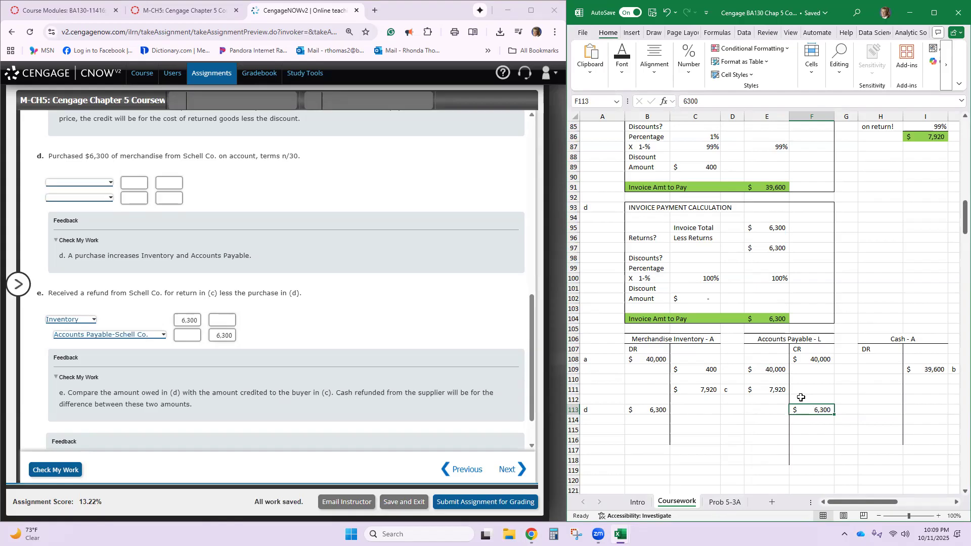
- Enter Inventory with a 6,300 debit on the first line of CengageNOW journal entry d
{"action": "scroll", "coordinate": [246, 281], "scroll_direction": "down", "scroll_amount": 1}
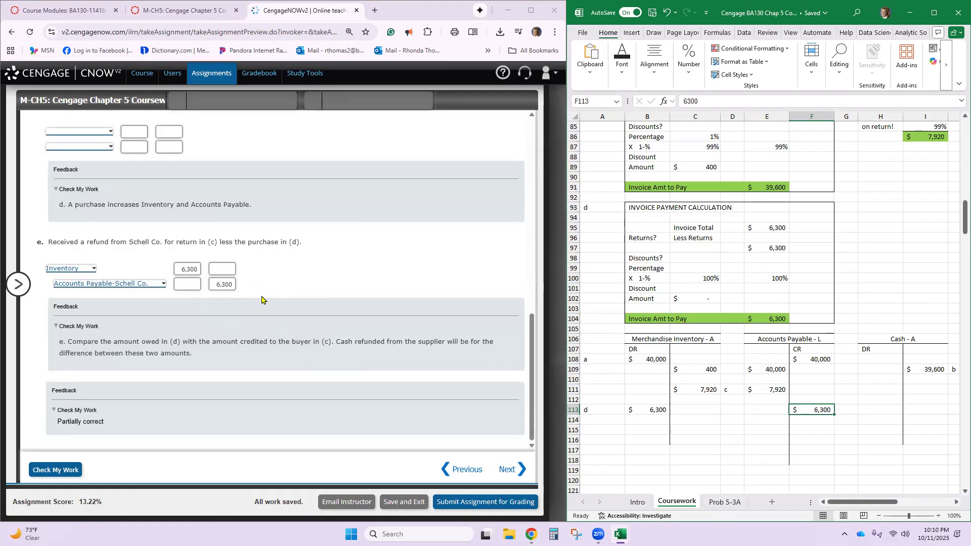
{"action": "scroll", "coordinate": [261, 300], "scroll_direction": "up", "scroll_amount": 3}
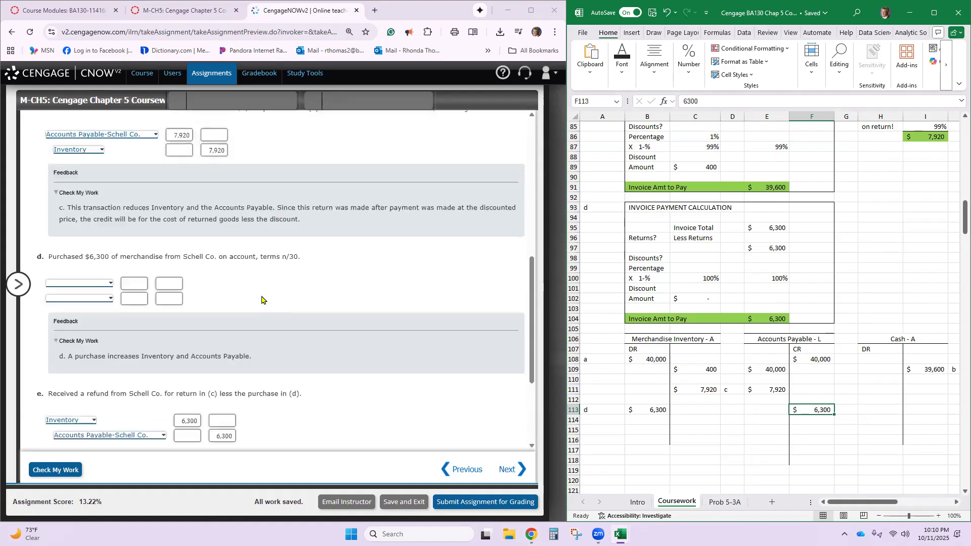
{"action": "left_click", "coordinate": [87, 285]}
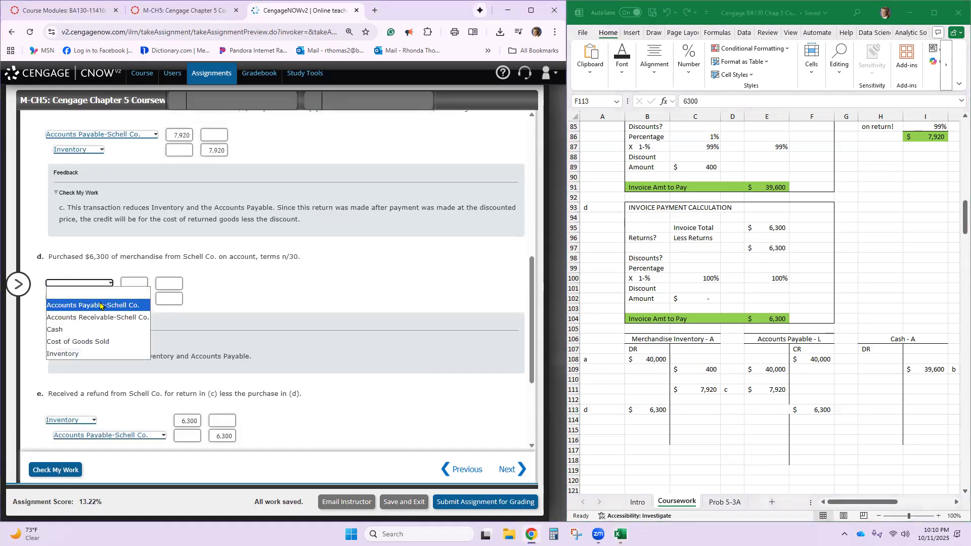
{"action": "left_click", "coordinate": [66, 353]}
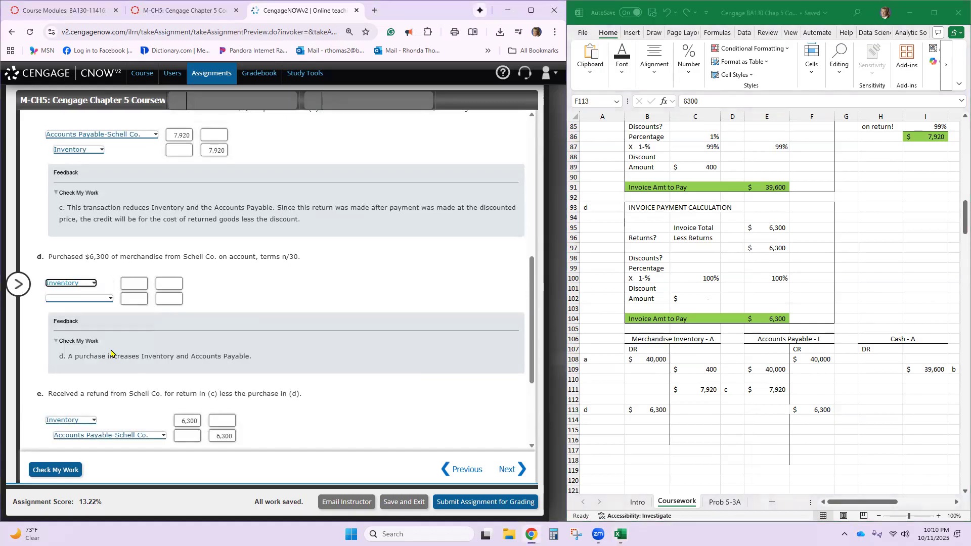
{"action": "left_click", "coordinate": [134, 284]}
{"action": "type", "text": "6300"}
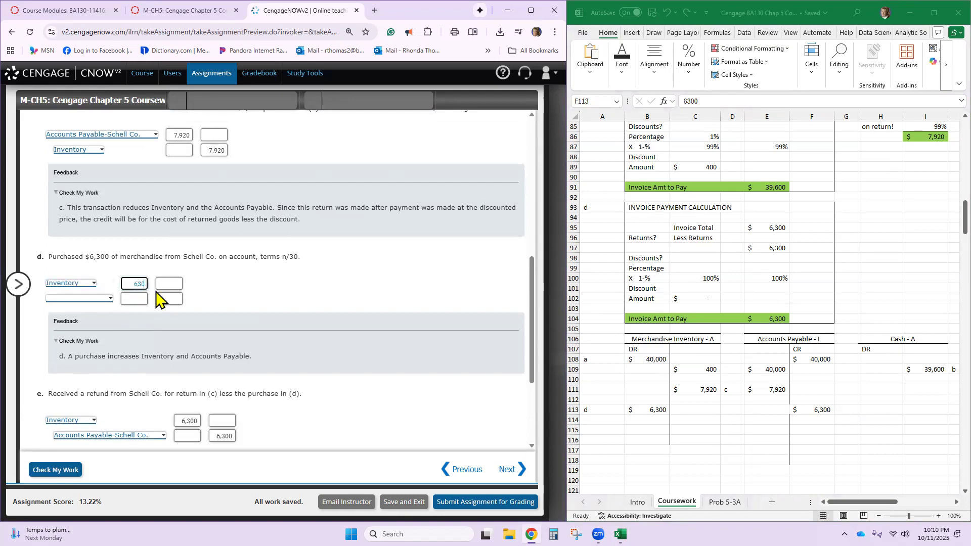
- Enter Accounts Payable-Schell Co. with a 6,300 credit on the second line of journal entry d
{"action": "left_click", "coordinate": [109, 301]}
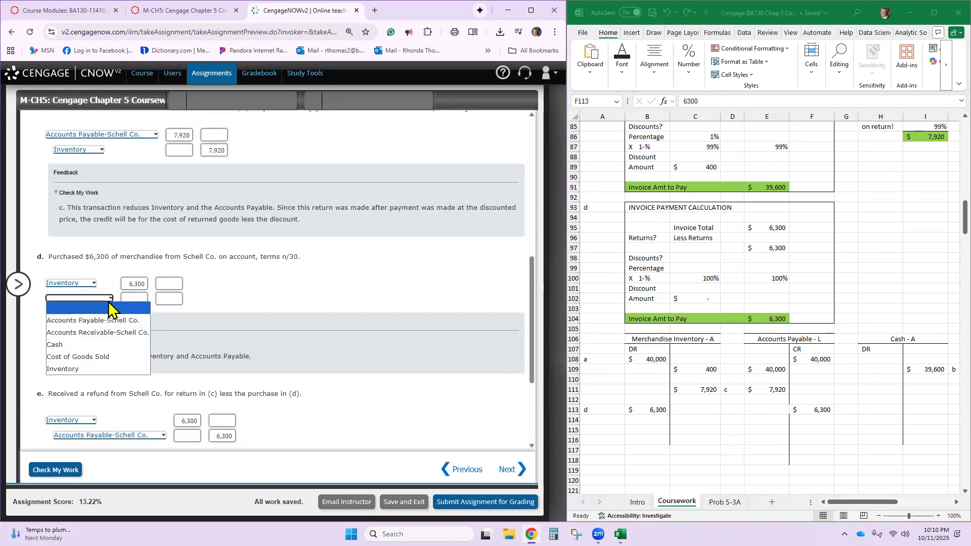
{"action": "left_click", "coordinate": [118, 327]}
{"action": "left_click", "coordinate": [219, 301]}
{"action": "type", "text": "6300"}
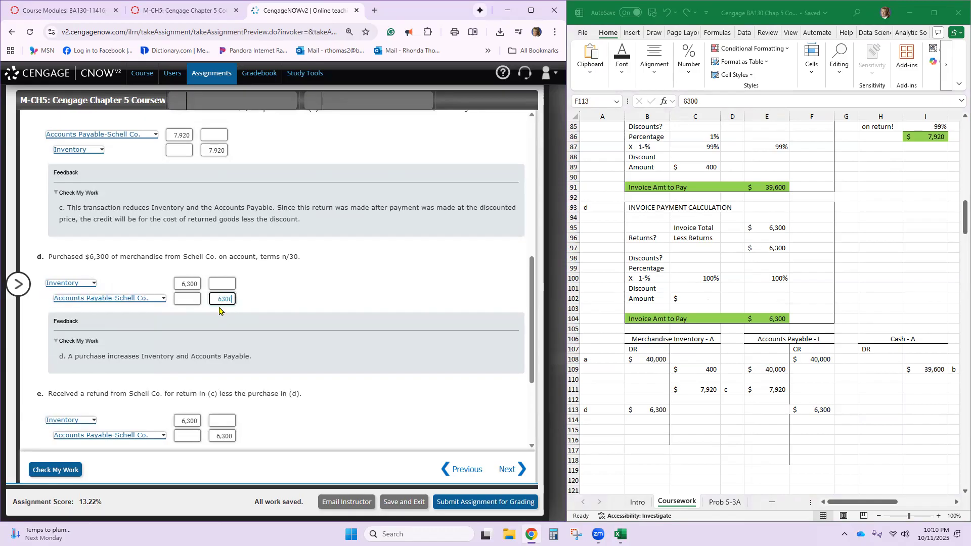
- Change journal entry e's accounts to Cash on the first line and Accounts Receivable-Schell Co. on the second line
{"action": "left_click", "coordinate": [95, 421]}
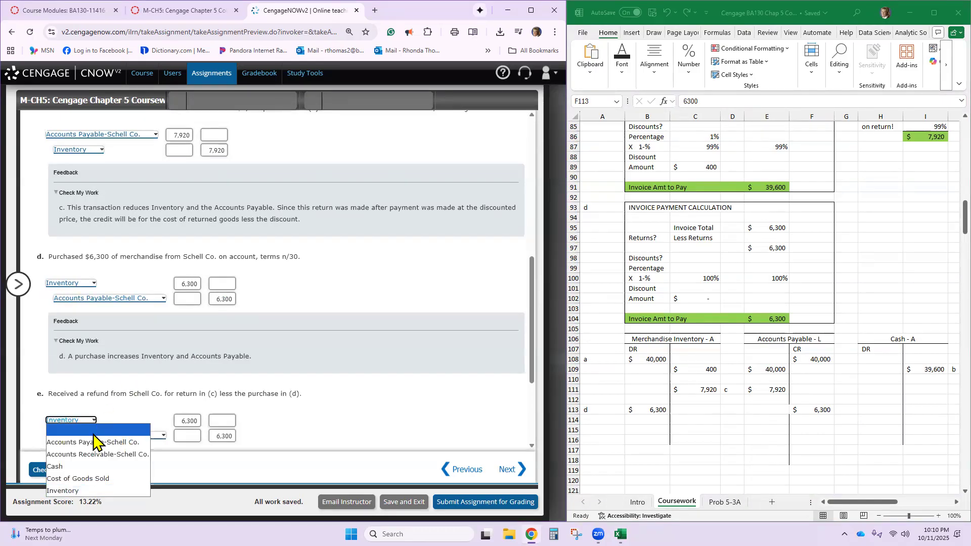
{"action": "left_click", "coordinate": [115, 424]}
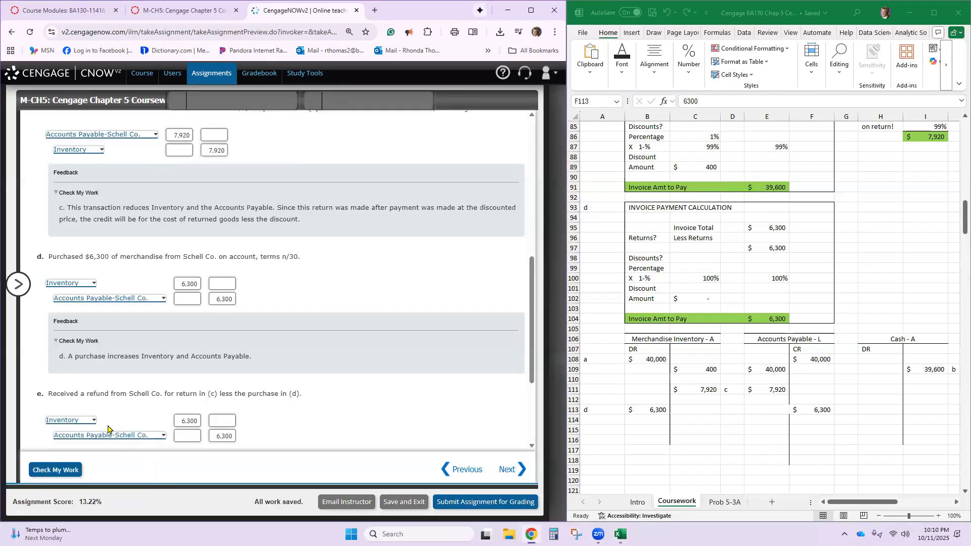
{"action": "left_click", "coordinate": [93, 424]}
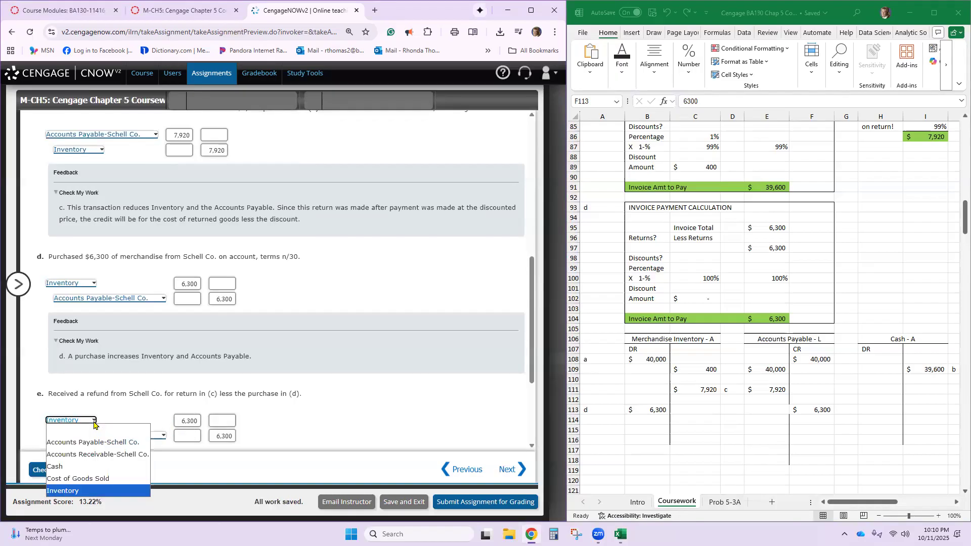
{"action": "left_click", "coordinate": [96, 468]}
{"action": "left_click", "coordinate": [161, 438]}
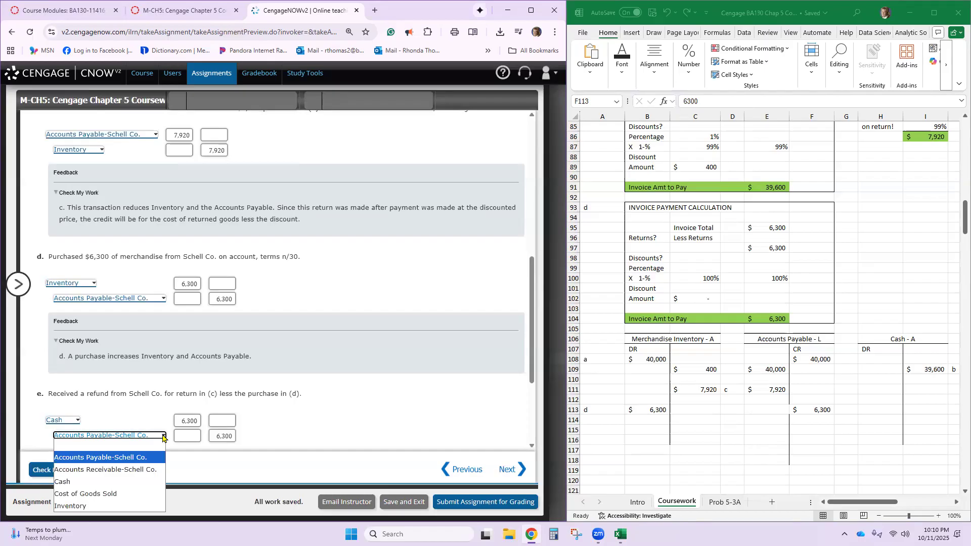
{"action": "left_click", "coordinate": [112, 470]}
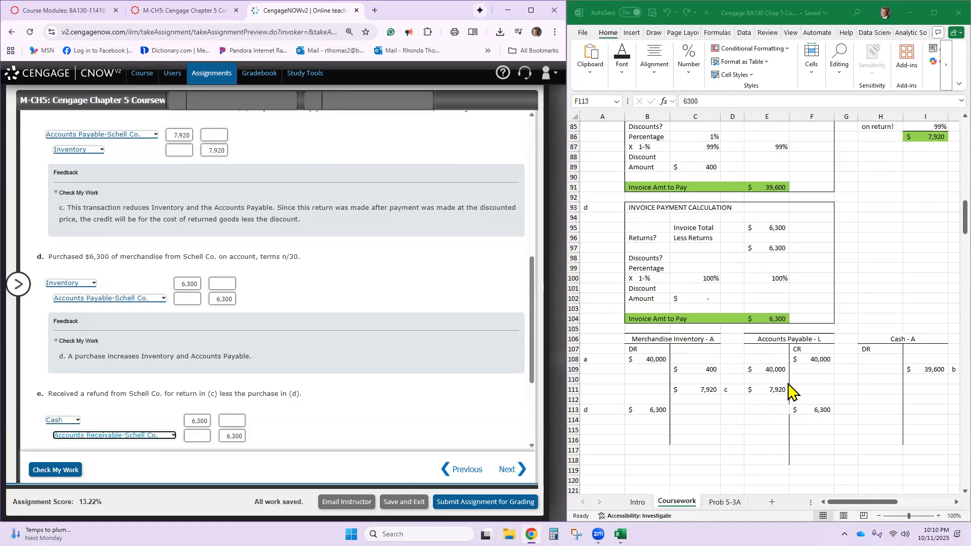
- Add the note "Credit" in D112 of the Excel sheet, beneath the transaction c label
{"action": "left_click", "coordinate": [731, 402]}
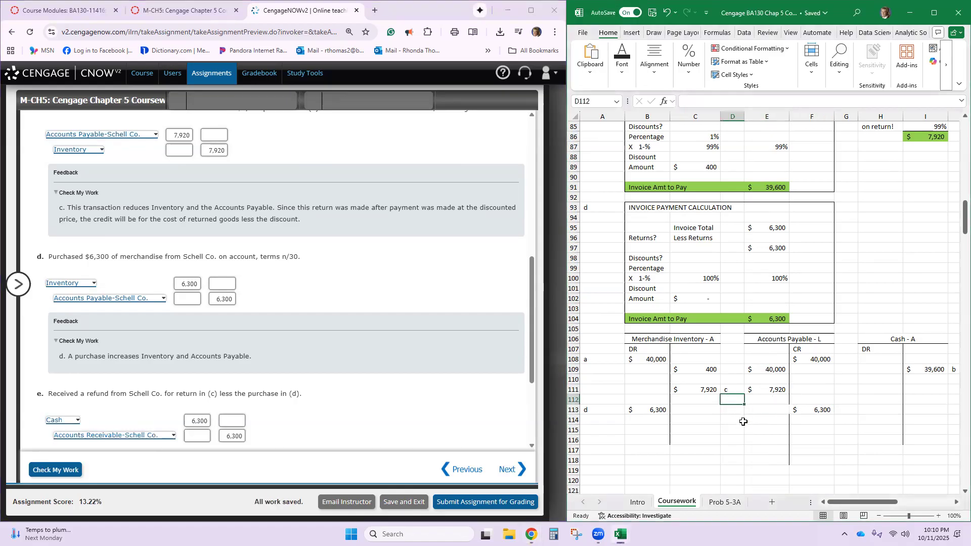
{"action": "type", "text": "Credit"}
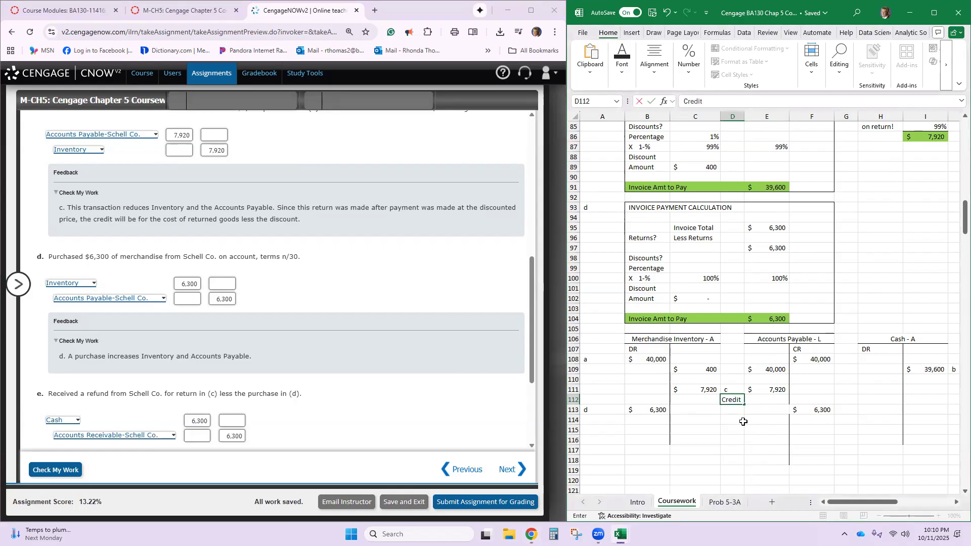
{"action": "key", "text": "Return"}
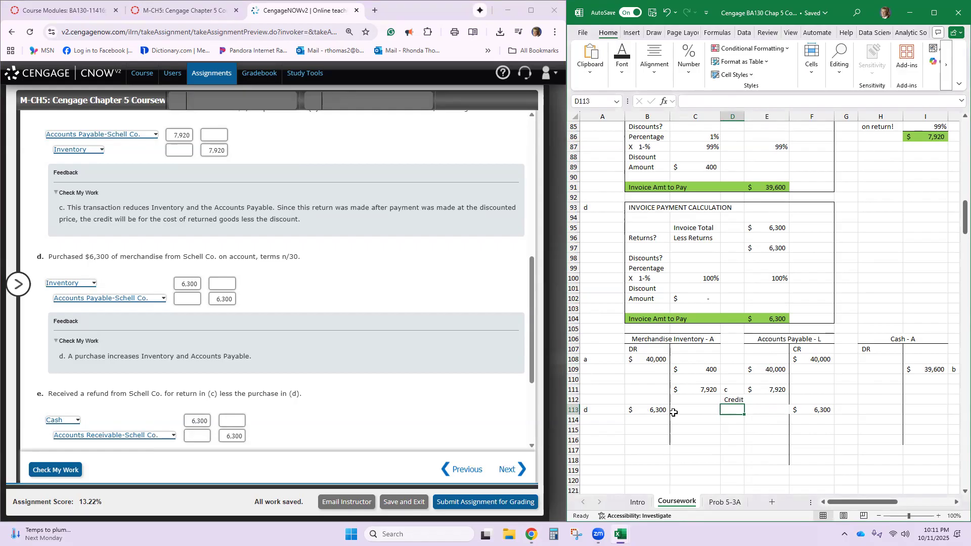
- Apply a right border to cell F113 on the credit side of the Accounts Payable T-account
{"action": "left_click", "coordinate": [776, 421]}
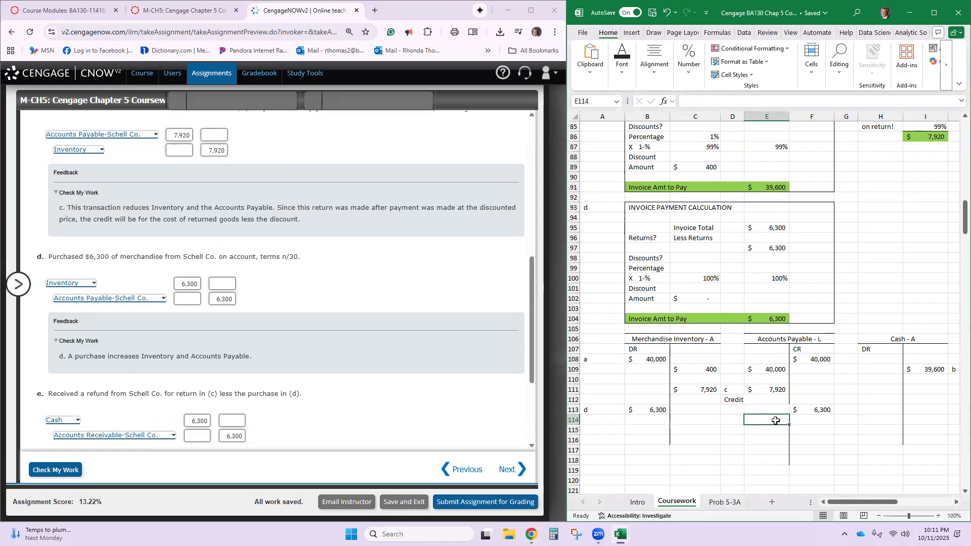
{"action": "left_click", "coordinate": [800, 413]}
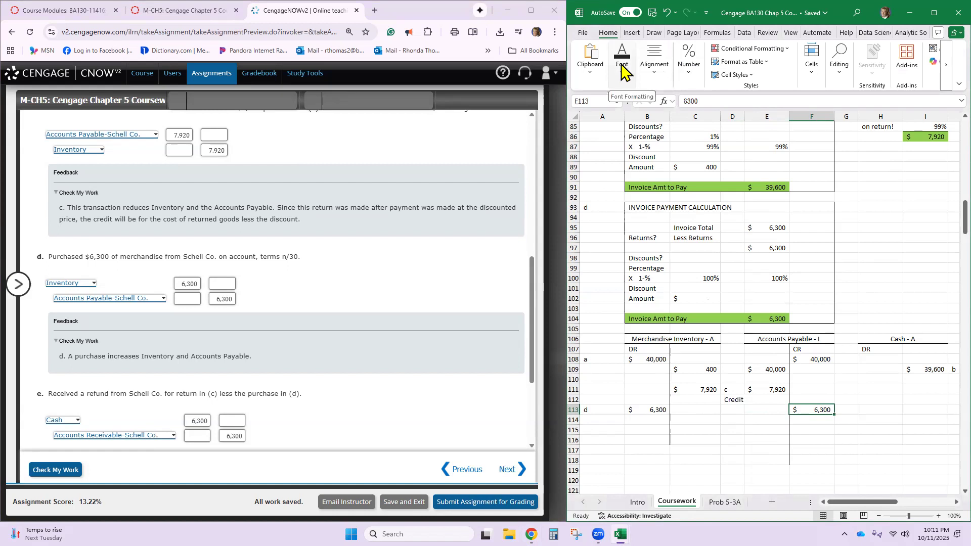
{"action": "left_click", "coordinate": [624, 63]}
{"action": "left_click", "coordinate": [677, 117]}
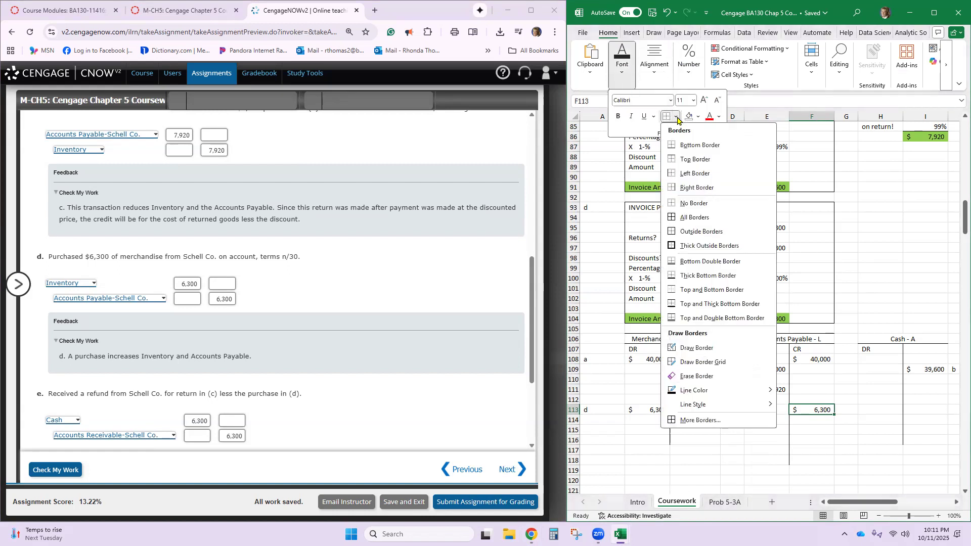
{"action": "left_click", "coordinate": [693, 187]}
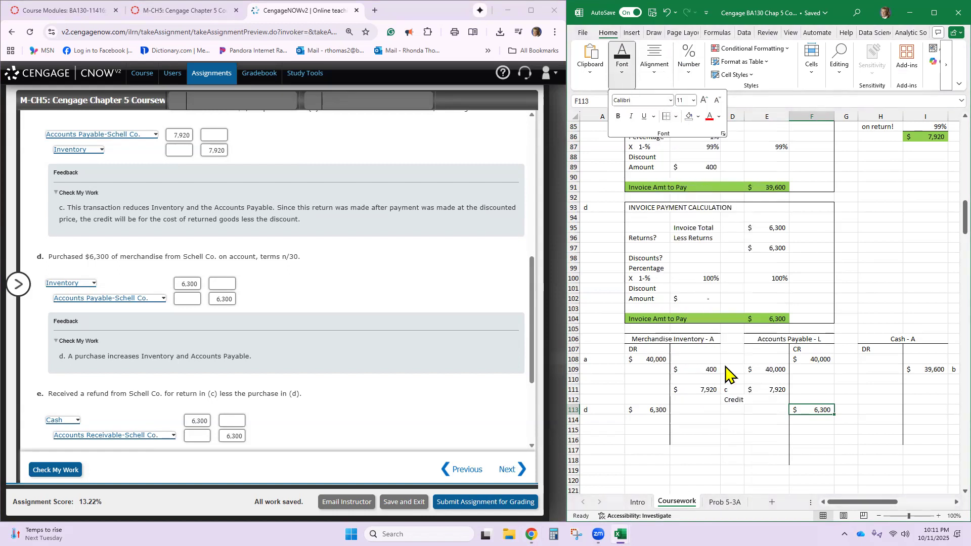
{"action": "left_click", "coordinate": [701, 420]}
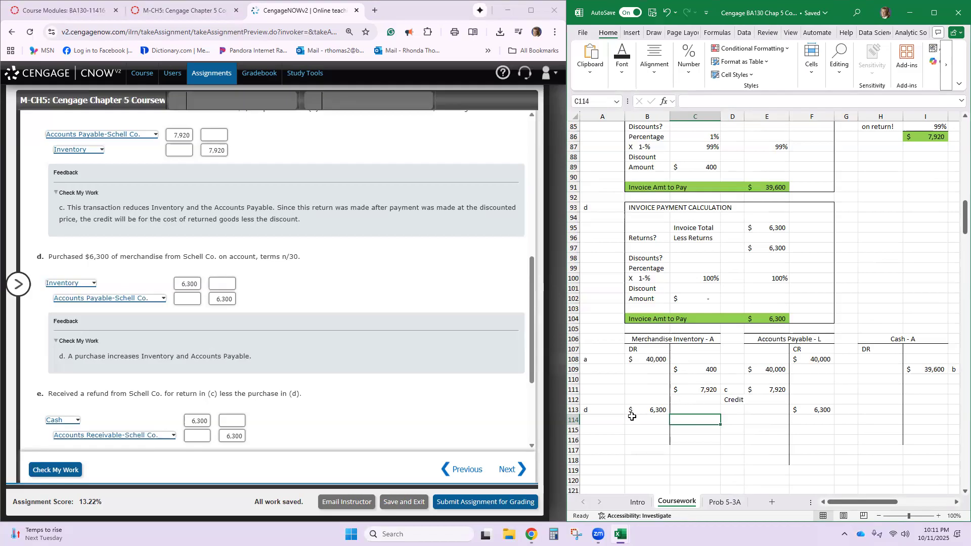
- Enter the transaction label "d" in G115, beside the Accounts Payable T-account
{"action": "left_click", "coordinate": [925, 370]}
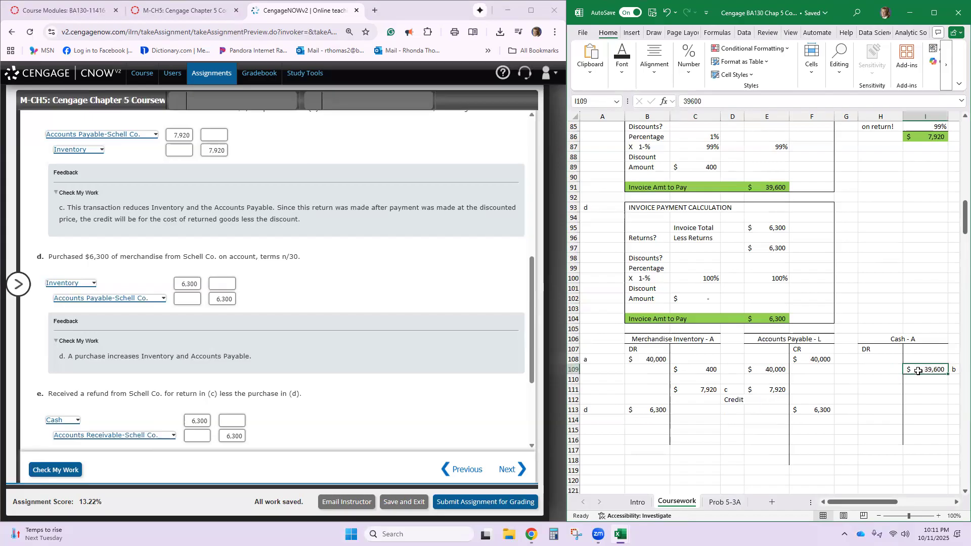
{"action": "left_click", "coordinate": [887, 410]}
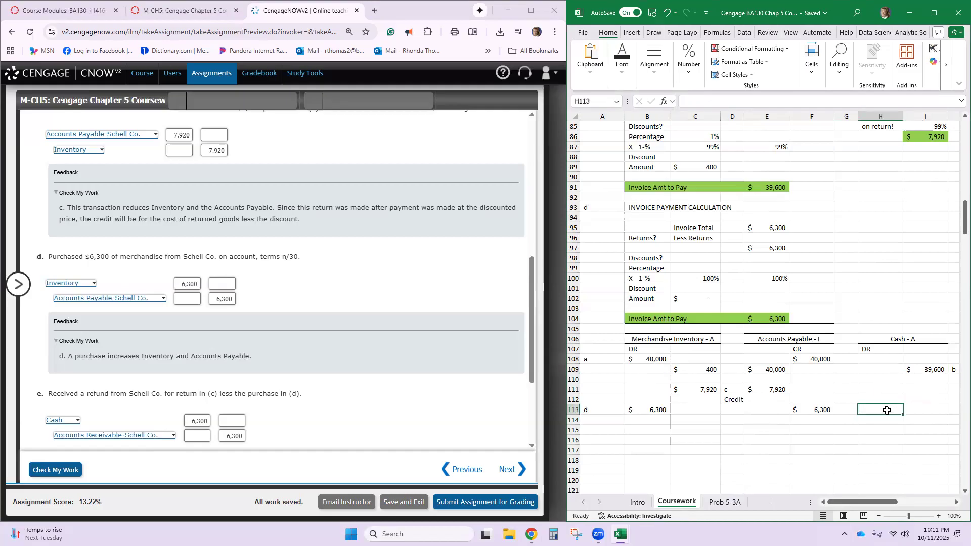
{"action": "left_click", "coordinate": [850, 409]}
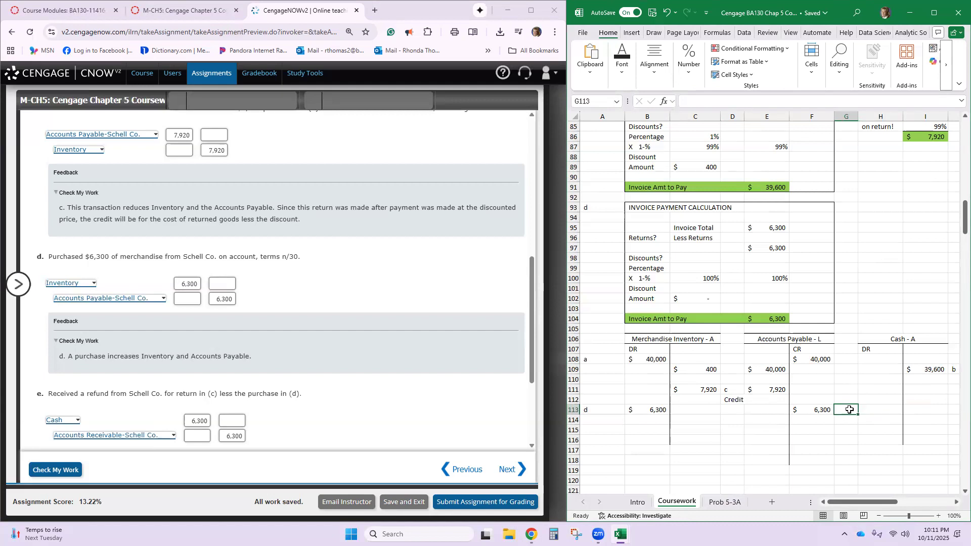
{"action": "key", "text": "Return"}
{"action": "key", "text": "Return"}
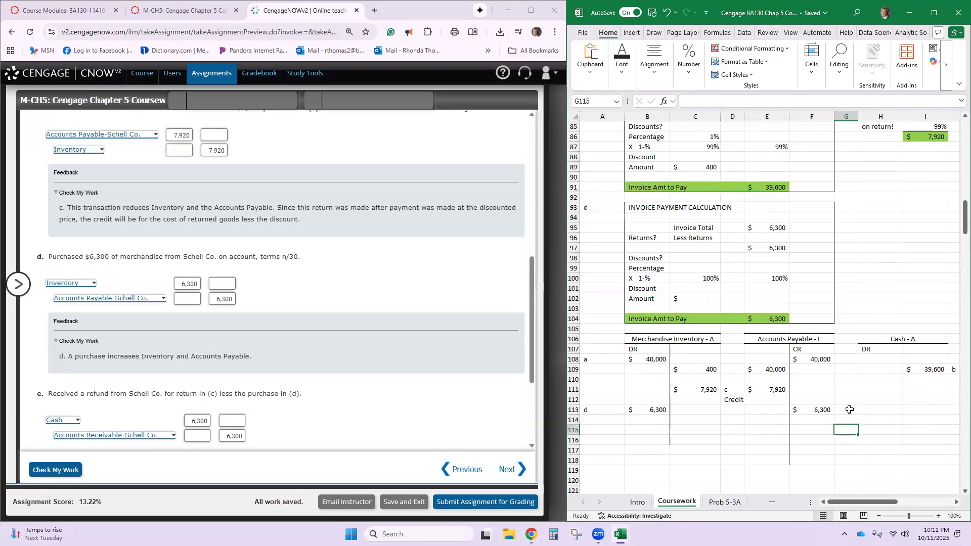
{"action": "type", "text": "d"}
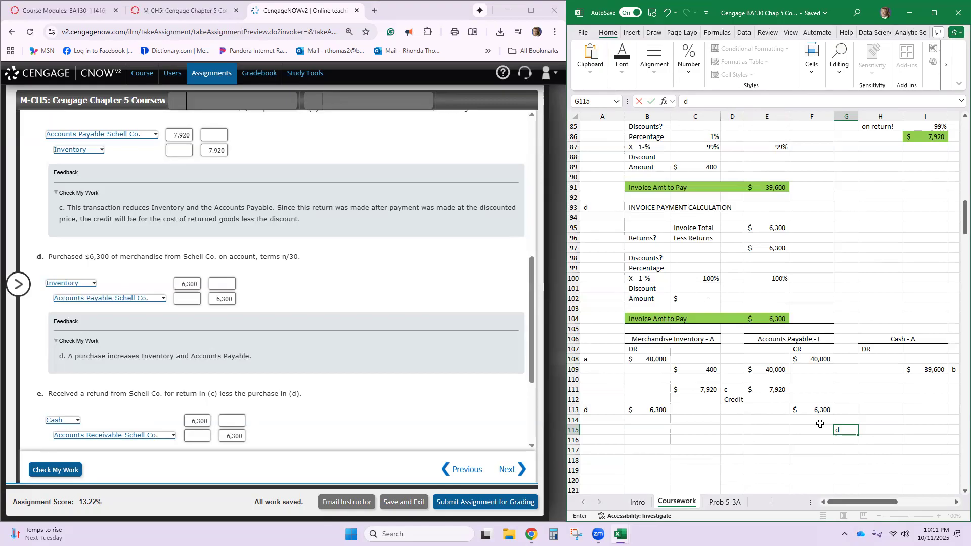
{"action": "left_click", "coordinate": [835, 451]}
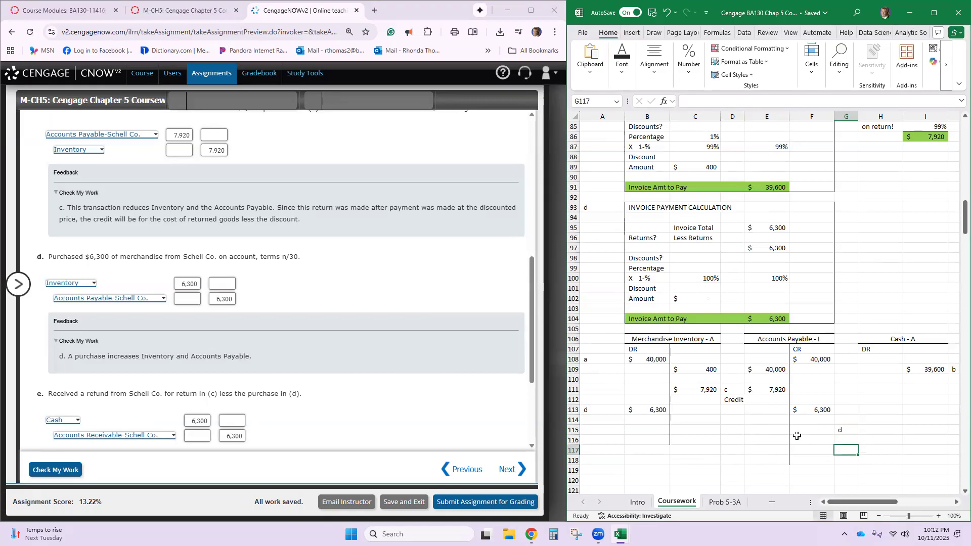
- Enter the note "Abnormal" in E115 and "Bal" in E116 on the debit side of the Accounts Payable T-account
{"action": "left_click", "coordinate": [771, 421]}
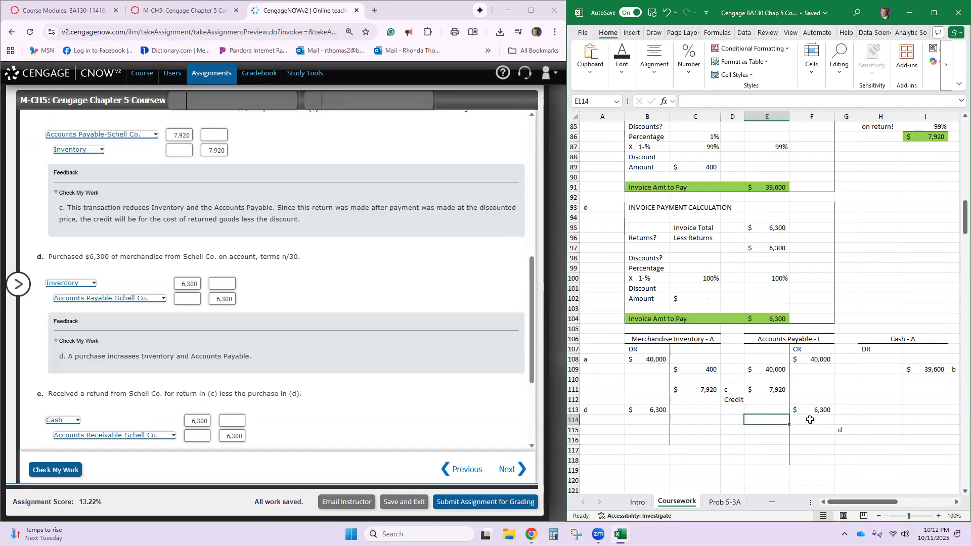
{"action": "left_click", "coordinate": [757, 431]}
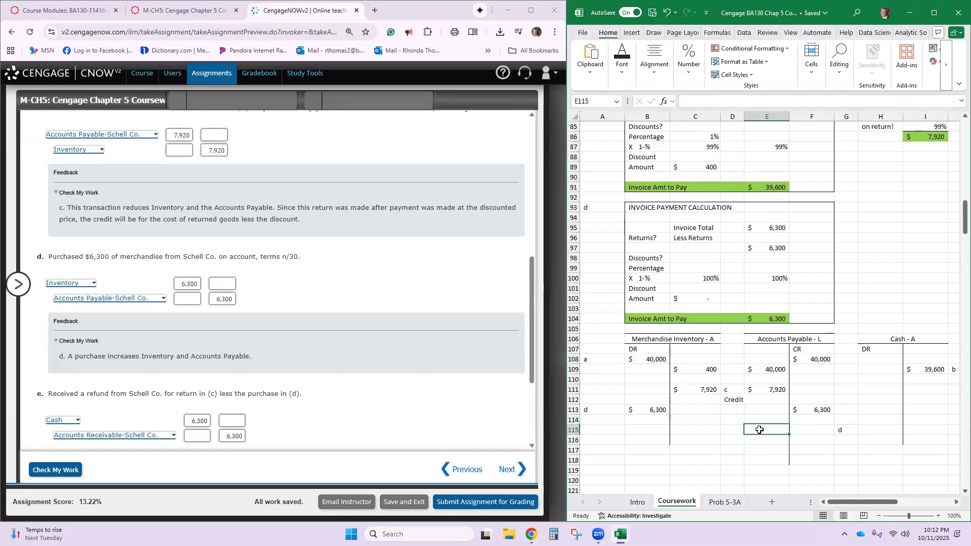
{"action": "type", "text": "Abnormal"}
{"action": "key", "text": "Return"}
{"action": "type", "text": "Bal"}
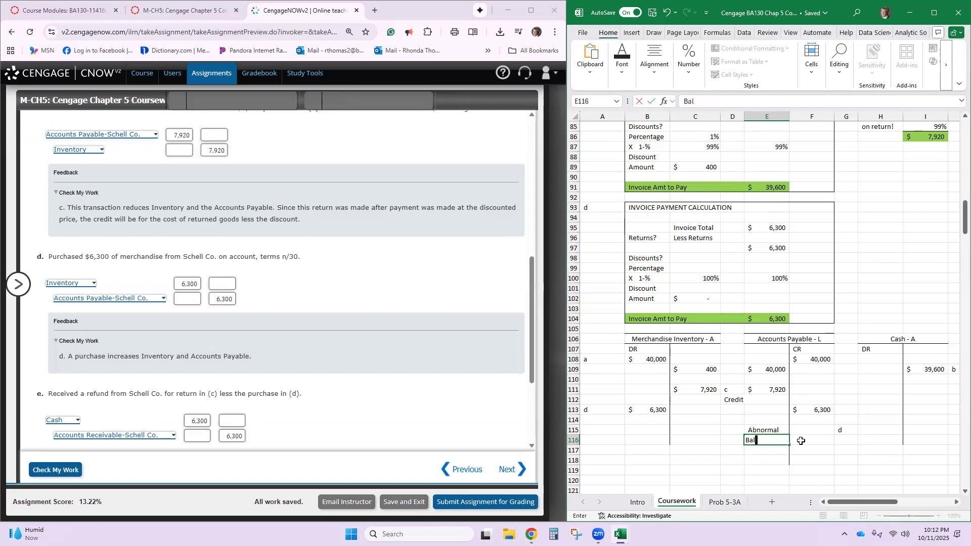
{"action": "key", "text": "Return"}
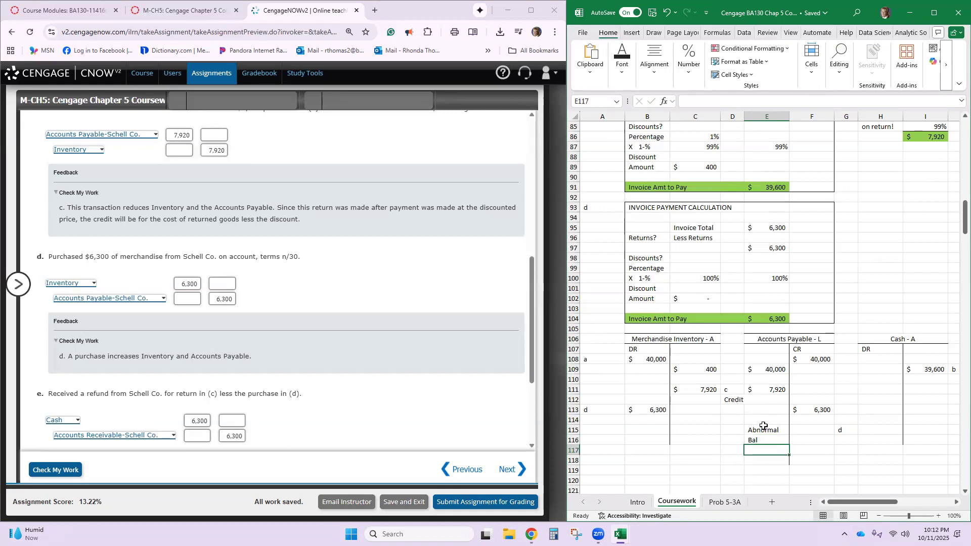
- Calculate the Accounts Payable subtotal in E114 with the formula =E111-F113
{"action": "left_click", "coordinate": [765, 420]}
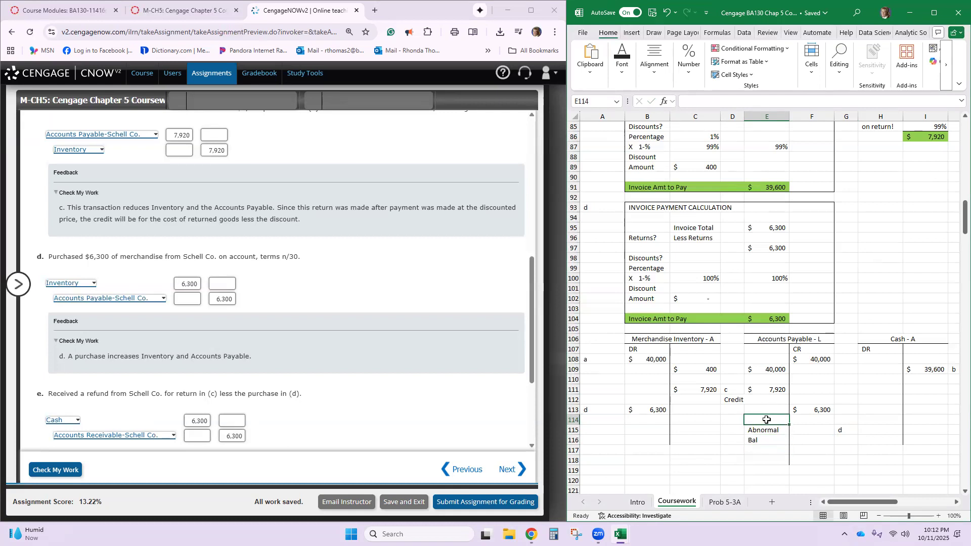
{"action": "type", "text": "="}
{"action": "left_click", "coordinate": [759, 390]}
{"action": "type", "text": "-"}
{"action": "left_click", "coordinate": [804, 409]}
{"action": "key", "text": "Return"}
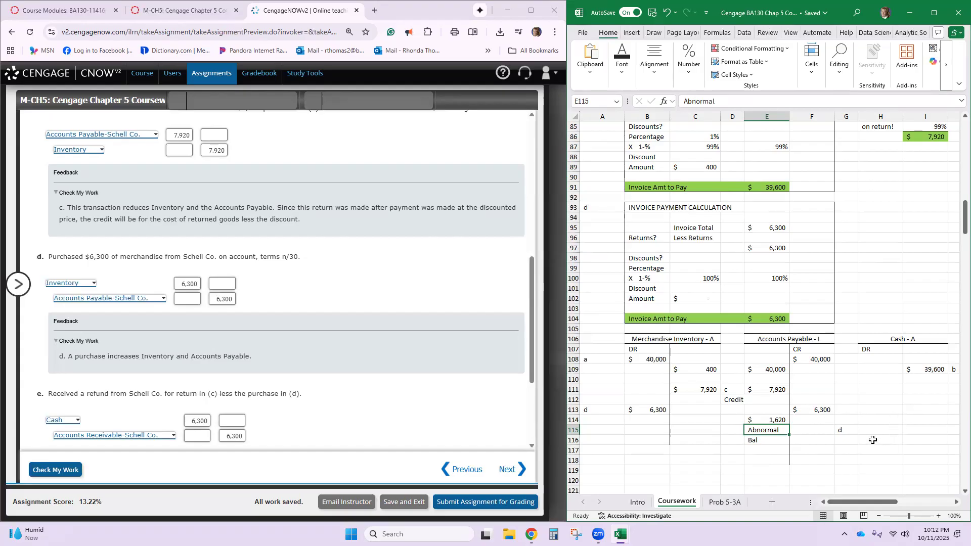
- Remove the label "d" from G115 and enter it in G113, beside the 6,300 Accounts Payable credit
{"action": "scroll", "coordinate": [875, 438], "scroll_direction": "down", "scroll_amount": 1}
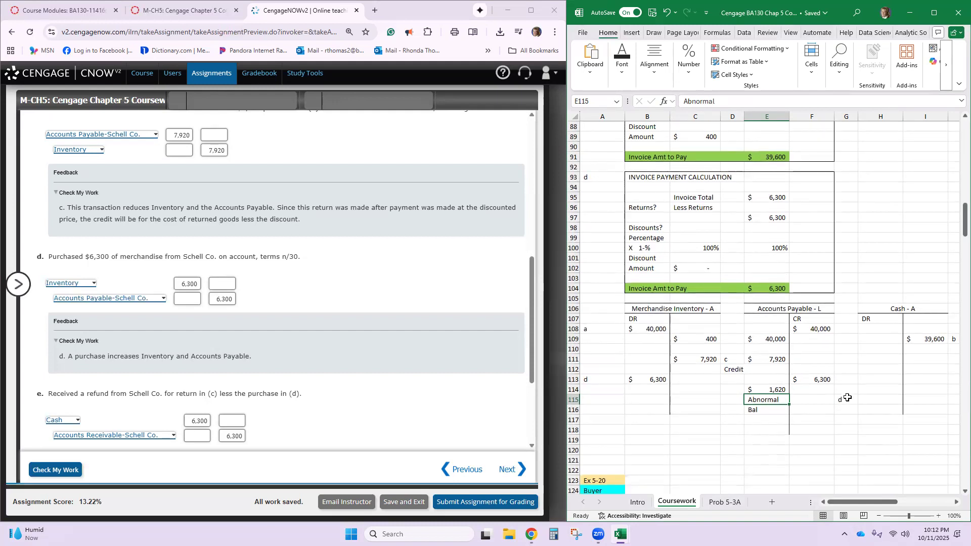
{"action": "left_click", "coordinate": [847, 399]}
{"action": "type", "text": "d"}
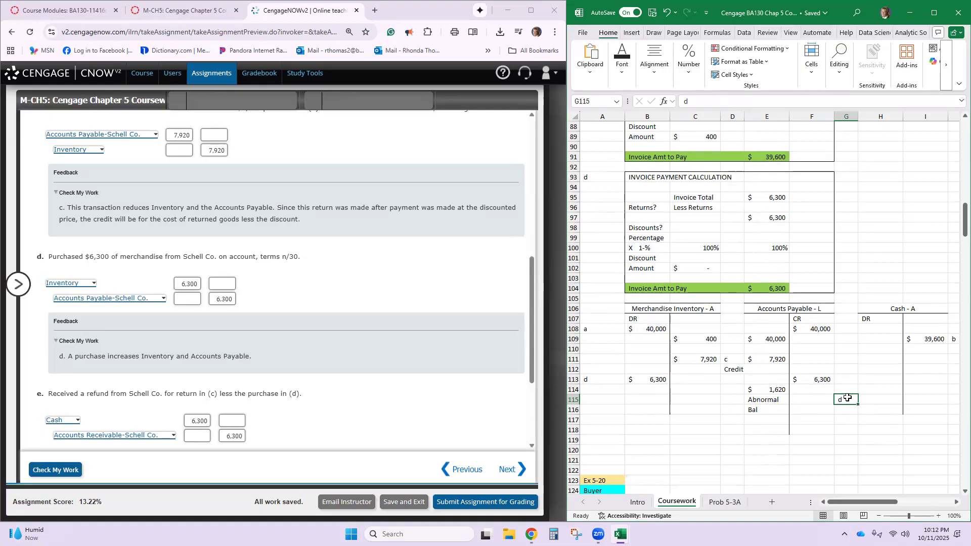
{"action": "key", "text": "Delete"}
{"action": "left_click", "coordinate": [852, 380]}
{"action": "type", "text": "d"}
{"action": "key", "text": "Return"}
{"action": "key", "text": "Return"}
- Label the Accounts Payable subtotal "*Sub" in D114
{"action": "left_click", "coordinate": [738, 389]}
{"action": "type", "text": "*"}
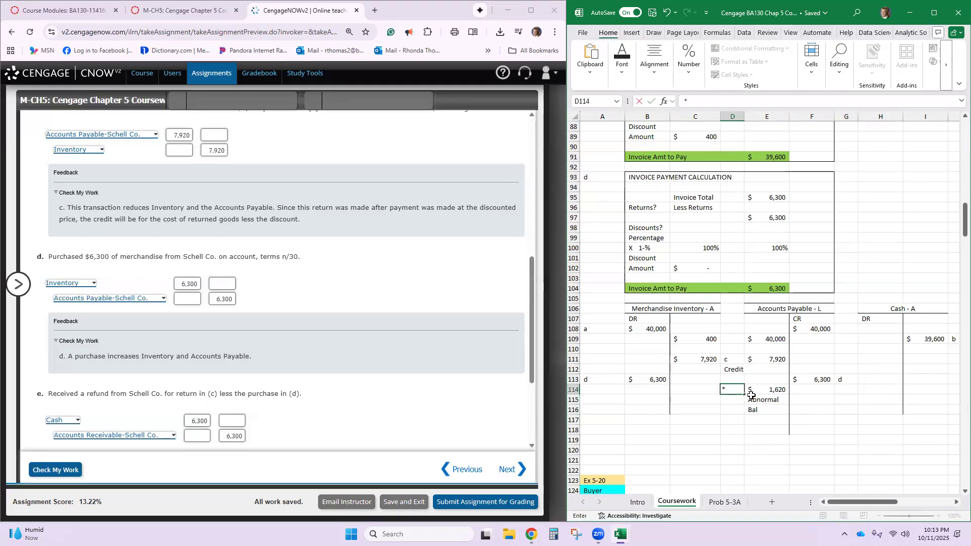
{"action": "type", "text": "Sub"}
{"action": "left_click", "coordinate": [759, 391]}
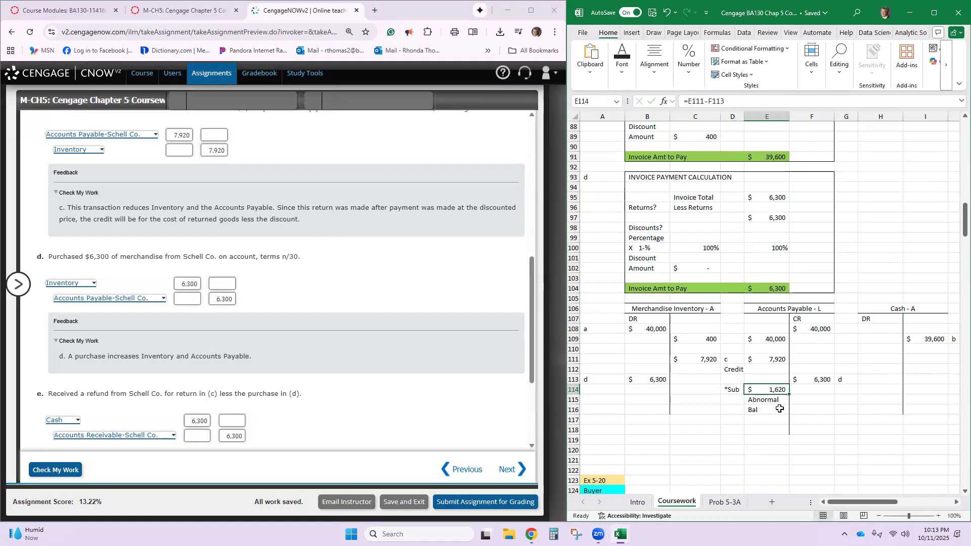
- Change the note in E116 to "DR Bal"
{"action": "left_click", "coordinate": [773, 412]}
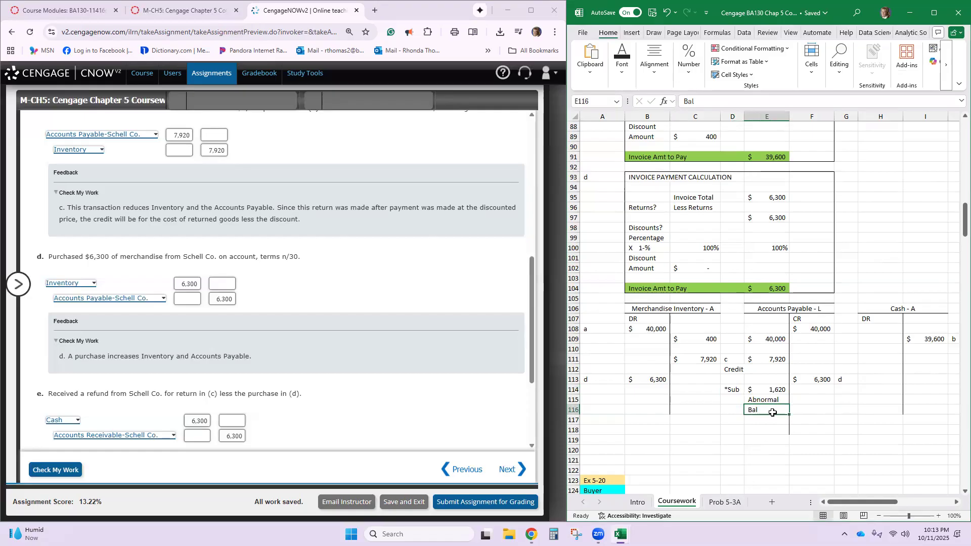
{"action": "type", "text": "DR Bal"}
{"action": "key", "text": "Return"}
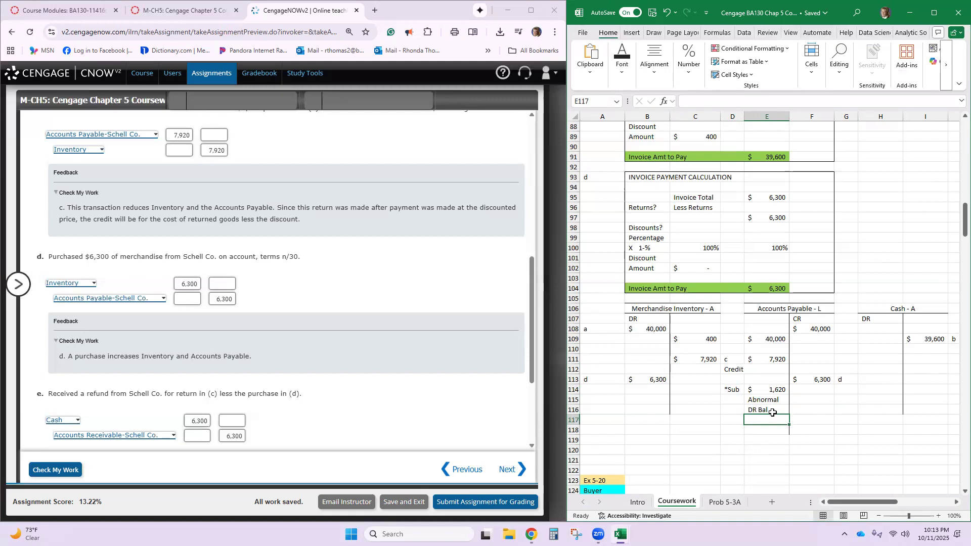
- Continue the abnormal balance note with "Because of" in E117, "credit with" in E118 and "seller" in E119
{"action": "type", "text": "Bal"}
{"action": "key", "text": "BackSpace"}
{"action": "key", "text": "BackSpace"}
{"action": "key", "text": "BackSpace"}
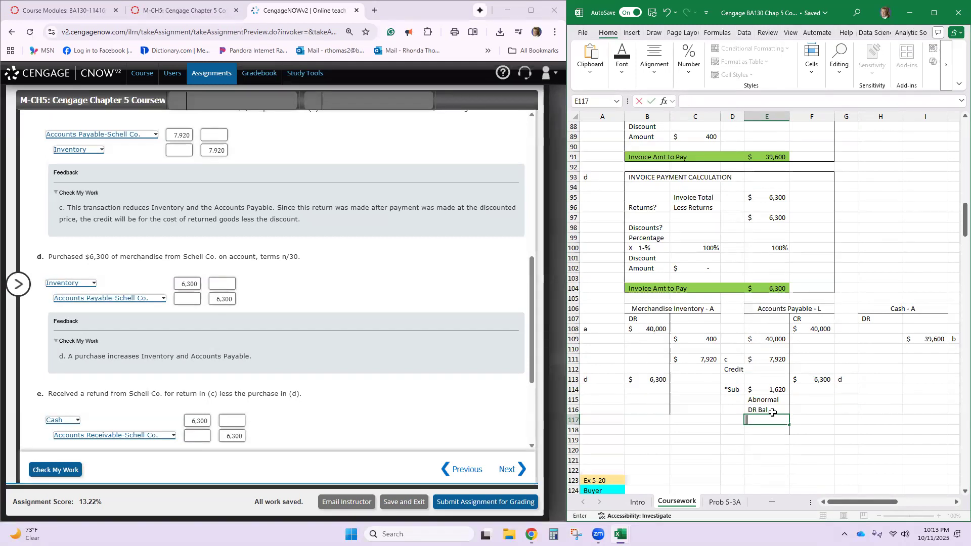
{"action": "type", "text": "Bec"}
{"action": "type", "text": "uase"}
{"action": "type", "text": " of"}
{"action": "key", "text": "Return"}
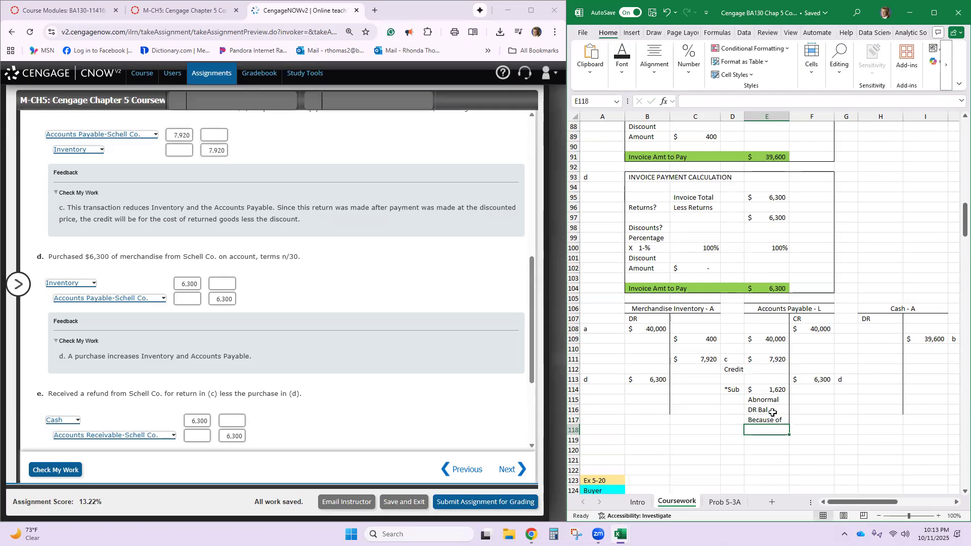
{"action": "type", "text": "credit with"}
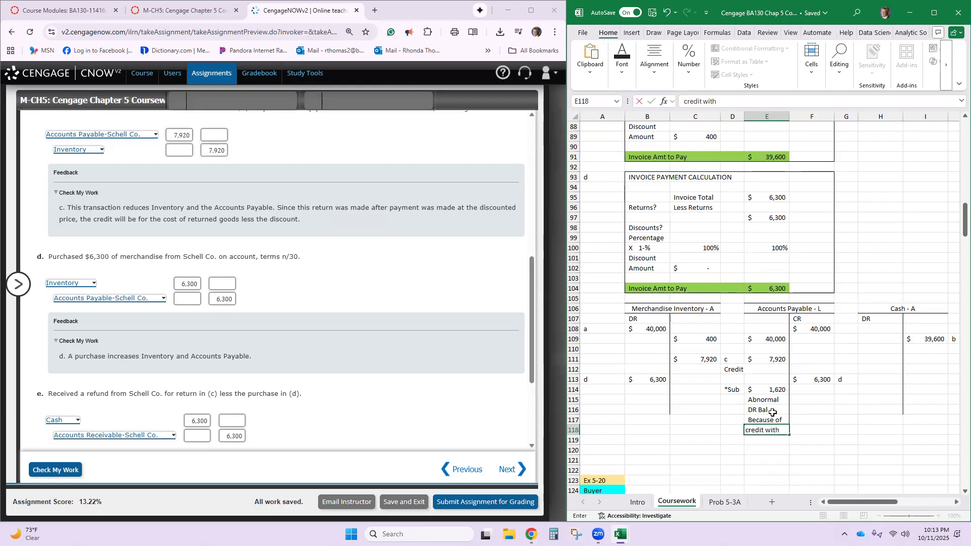
{"action": "key", "text": "Return"}
{"action": "type", "text": "selle"}
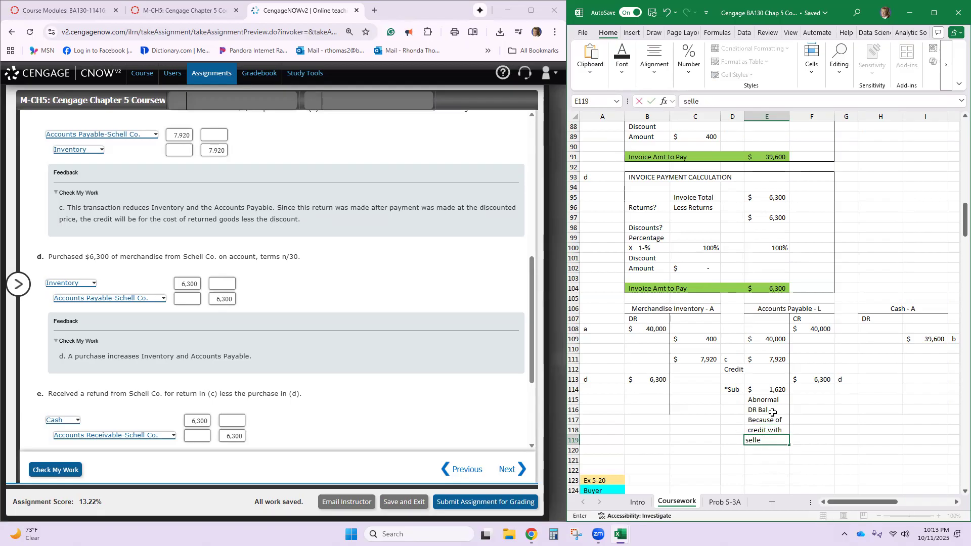
{"action": "type", "text": "r"}
{"action": "key", "text": "Return"}
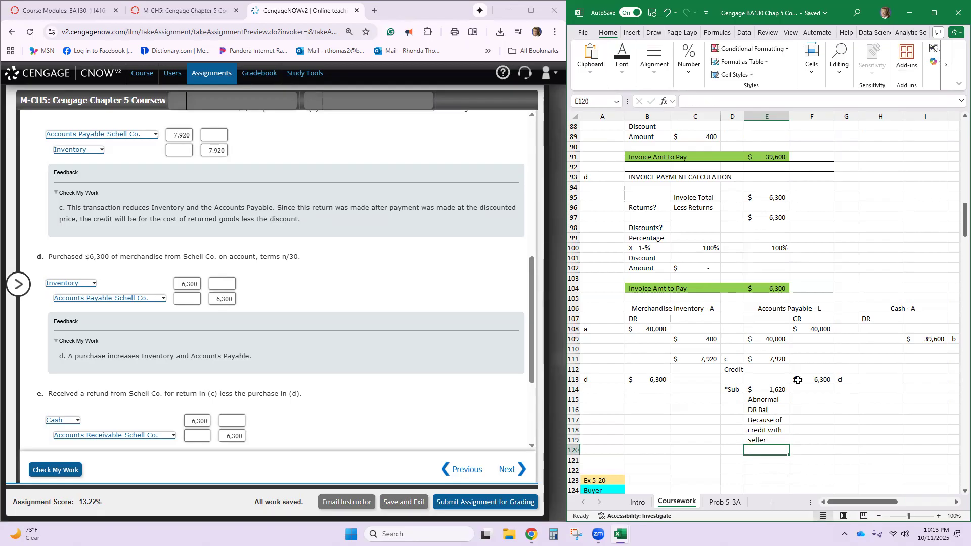
- Record the 1620 refund as a Cash debit in H115 and label it "e" in G115
{"action": "left_click", "coordinate": [897, 398]}
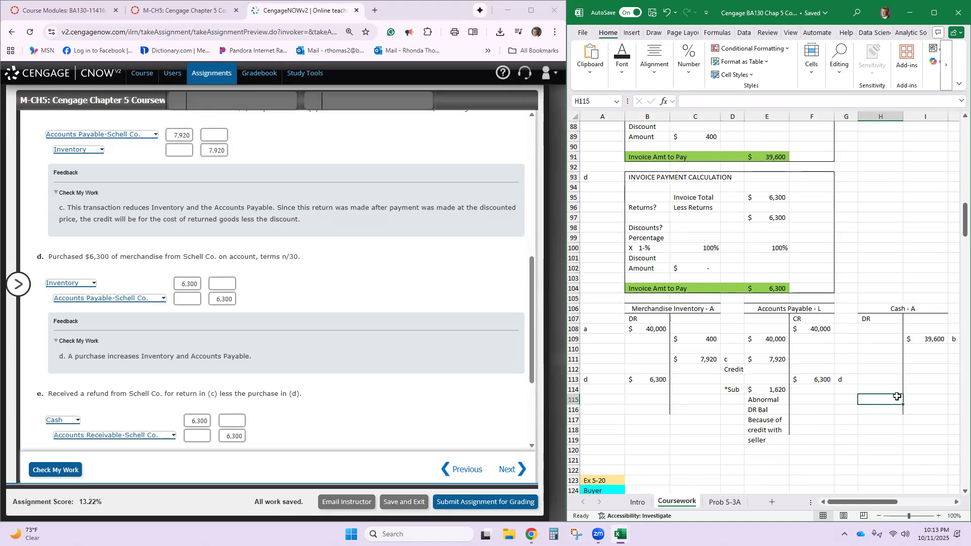
{"action": "type", "text": "1620"}
{"action": "key", "text": "Return"}
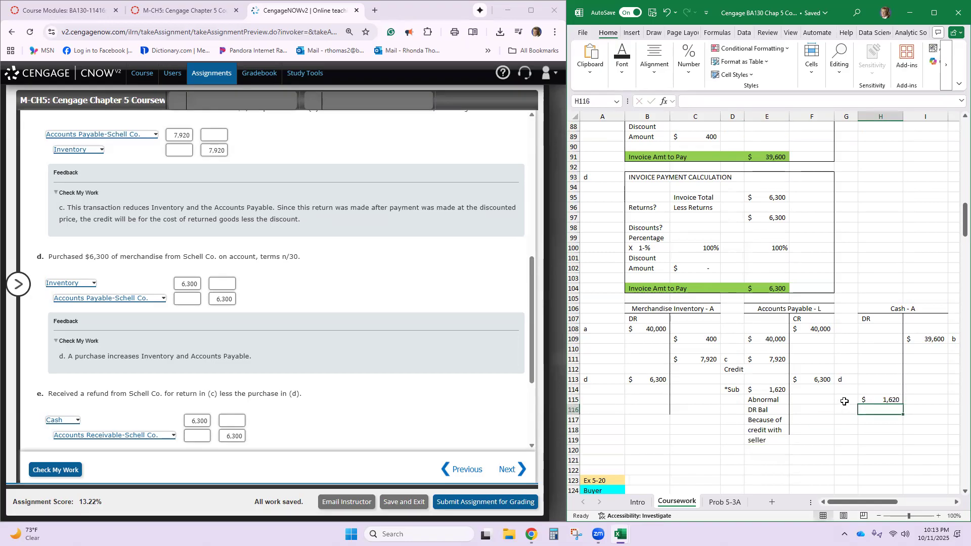
{"action": "left_click", "coordinate": [844, 402]}
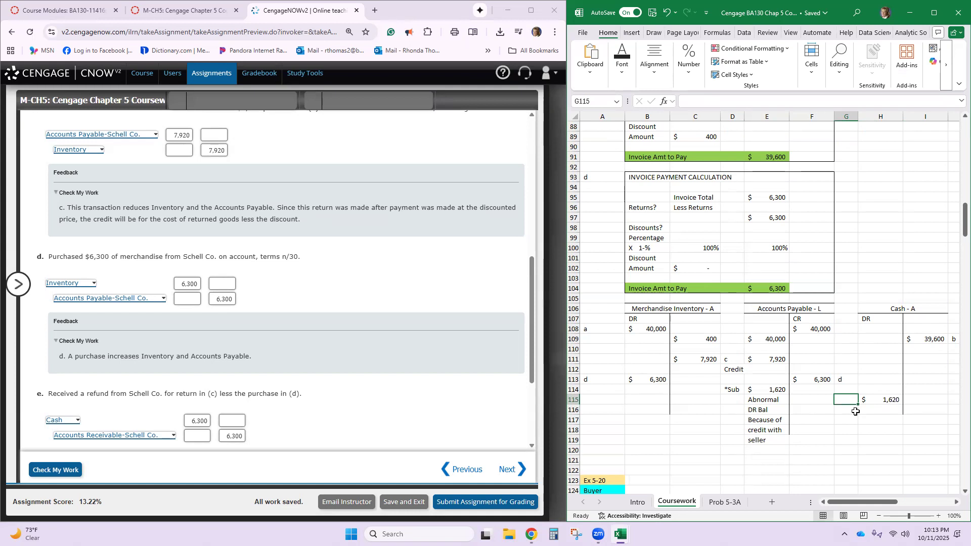
{"action": "type", "text": "e"}
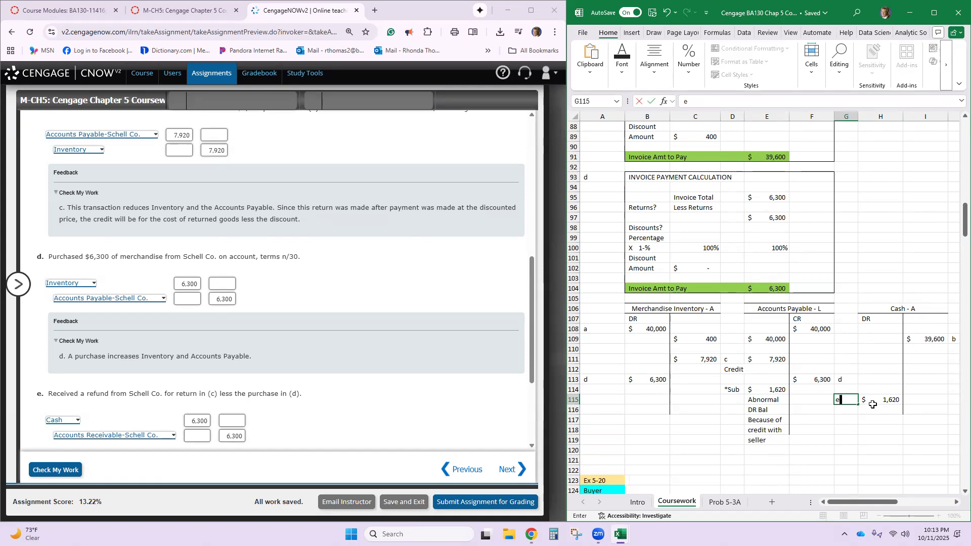
{"action": "left_click", "coordinate": [874, 403]}
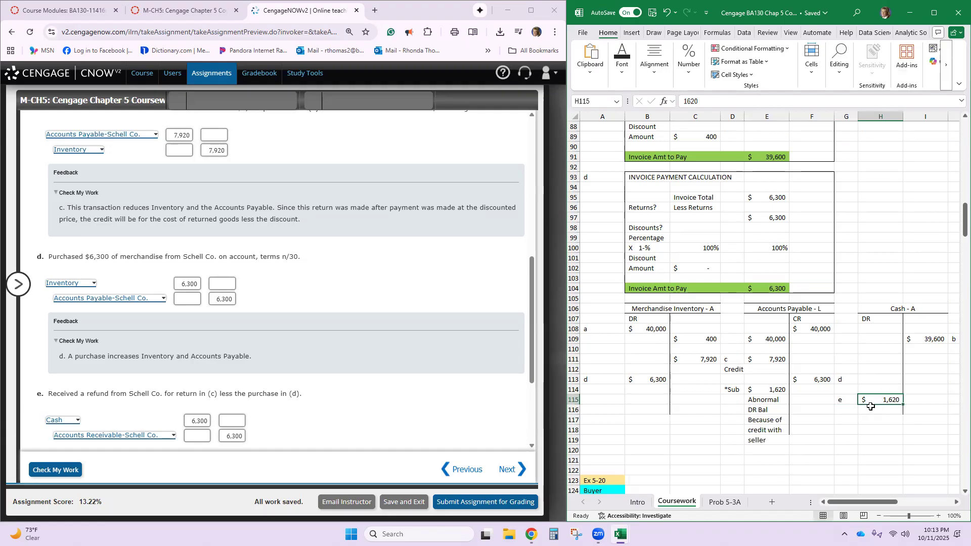
- Enter the matching 1620 credit for transaction e in F115 of the Accounts Payable T-account
{"action": "left_click", "coordinate": [814, 402]}
{"action": "type", "text": "1620"}
{"action": "key", "text": "Return"}
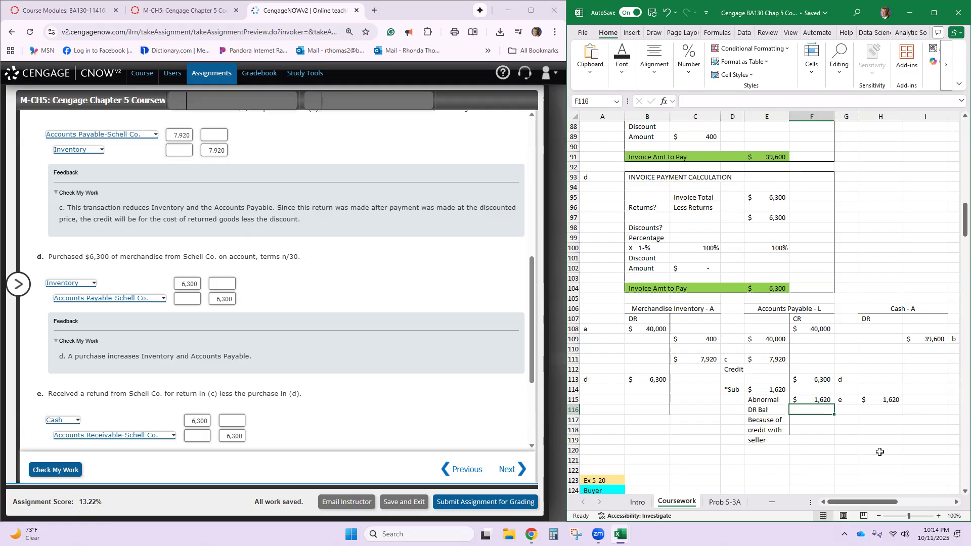
- In CengageNOW journal entry e, set the Cash debit and the Accounts Receivable-Schell Co. credit to 1,620
{"action": "scroll", "coordinate": [199, 365], "scroll_direction": "down", "scroll_amount": 3}
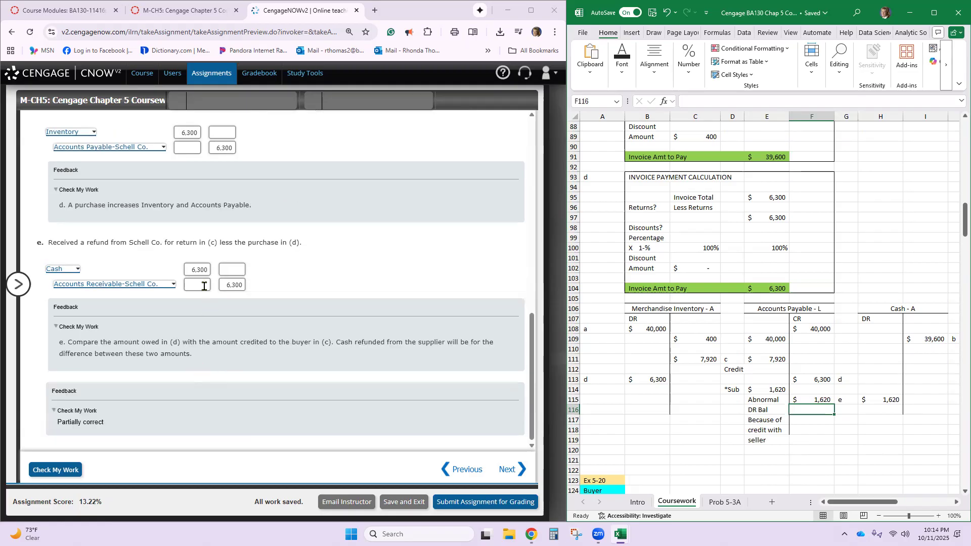
{"action": "double_click", "coordinate": [189, 270]}
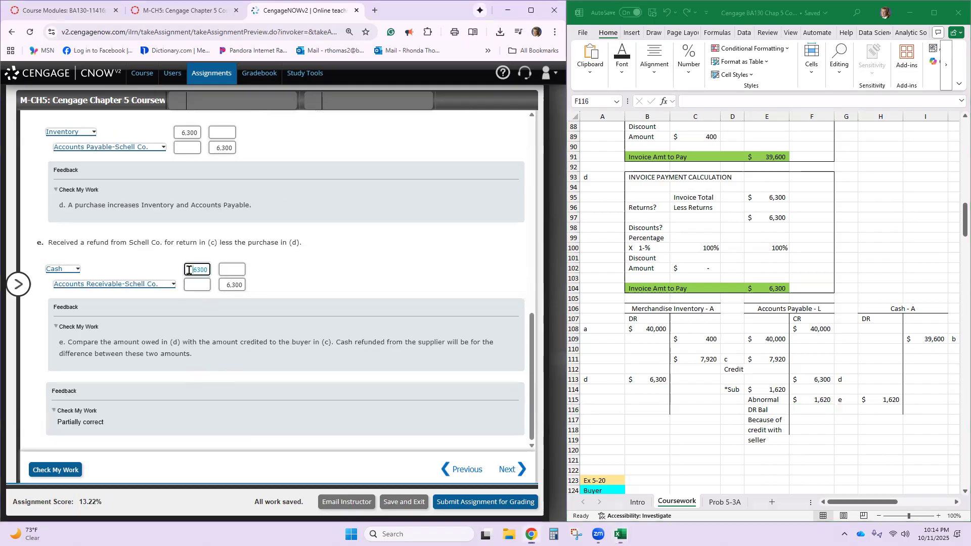
{"action": "type", "text": "1,"}
{"action": "type", "text": "620"}
{"action": "double_click", "coordinate": [224, 282]}
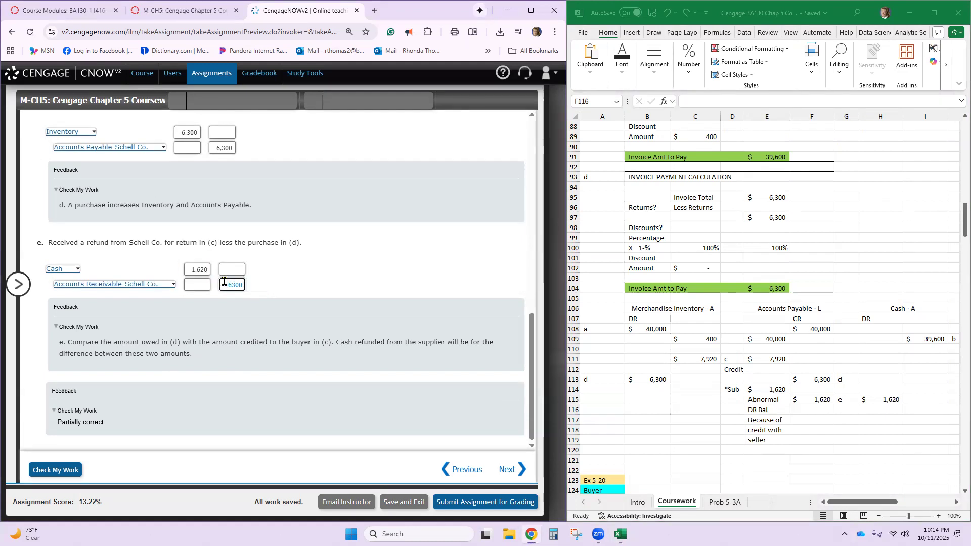
{"action": "type", "text": "1620"}
- Review the completed entries d and e and run Check My Work on the exercise
{"action": "scroll", "coordinate": [217, 180], "scroll_direction": "up", "scroll_amount": 1}
{"action": "scroll", "coordinate": [254, 223], "scroll_direction": "up", "scroll_amount": 2}
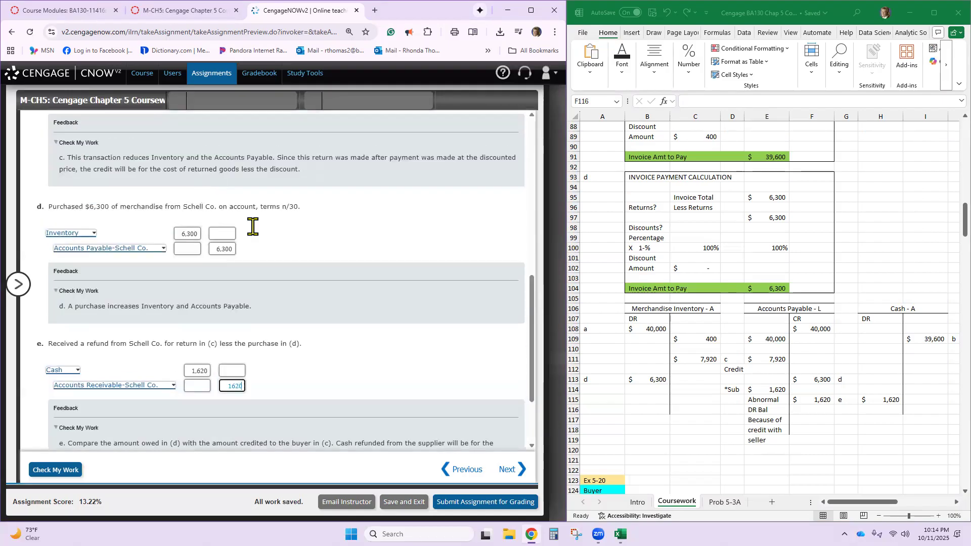
{"action": "scroll", "coordinate": [265, 347], "scroll_direction": "down", "scroll_amount": 2}
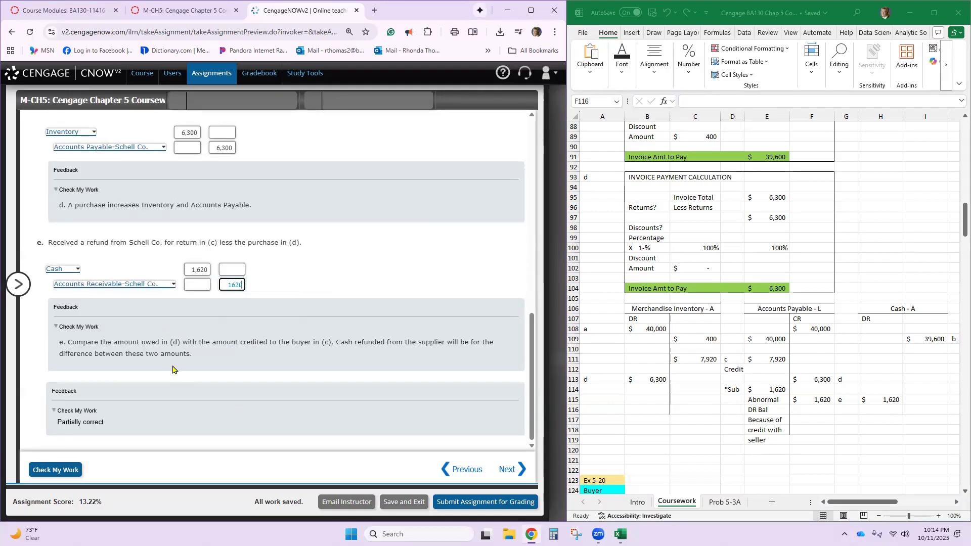
{"action": "left_click", "coordinate": [41, 482]}
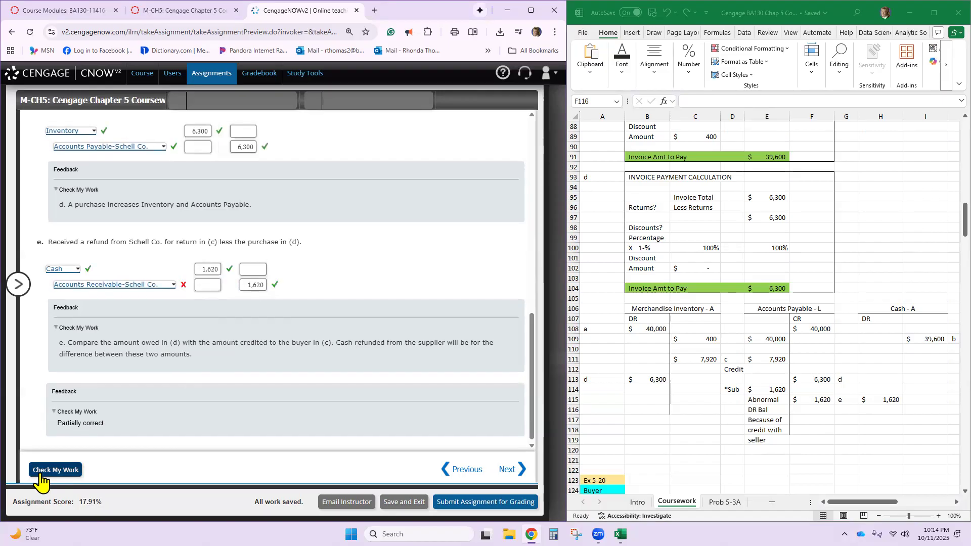
- Change the credit account in journal entry e to Accounts Payable-Schell Co. and check the work again
{"action": "left_click", "coordinate": [173, 285]}
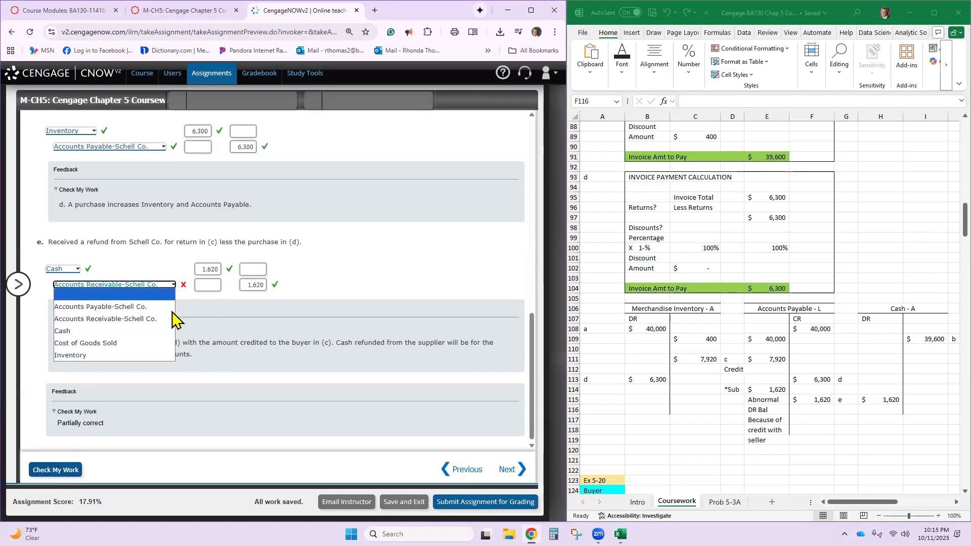
{"action": "left_click", "coordinate": [152, 307]}
{"action": "left_click", "coordinate": [50, 471]}
- Review the transaction e amounts in row 115 and the transaction d credit in the worksheet's Accounts Payable and Cash T-accounts
{"action": "left_click", "coordinate": [821, 409]}
{"action": "left_click", "coordinate": [816, 399]}
{"action": "left_click", "coordinate": [879, 400]}
{"action": "left_click", "coordinate": [803, 401]}
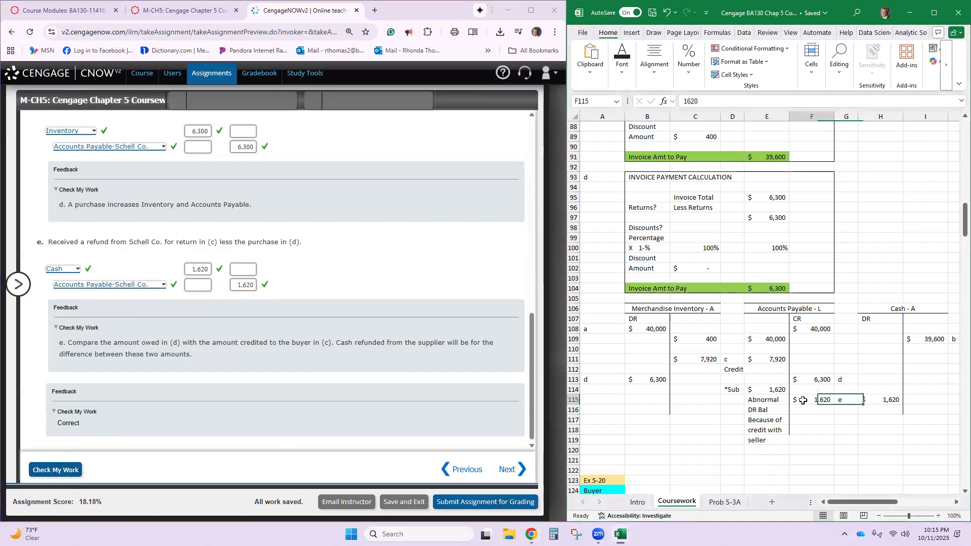
{"action": "left_click_drag", "start_coordinate": [803, 400], "coordinate": [874, 398]}
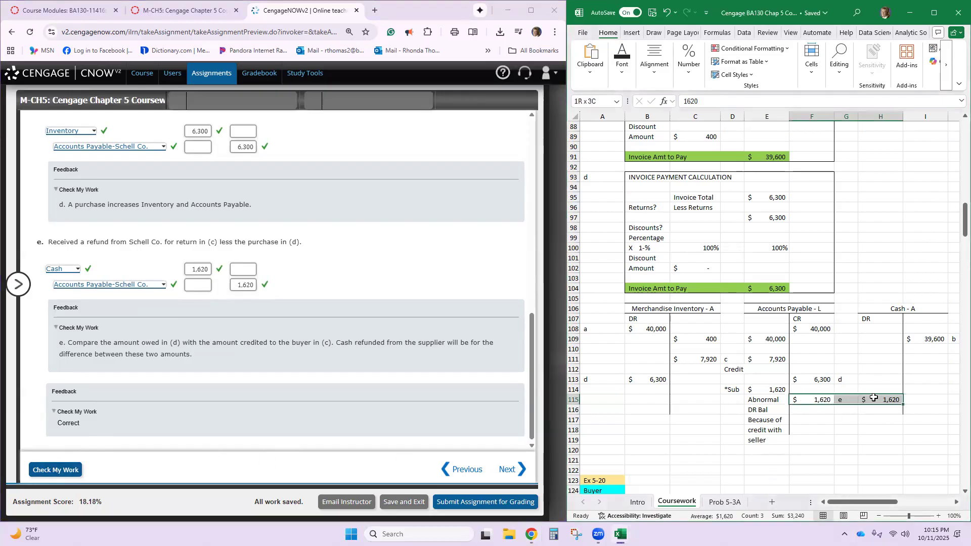
{"action": "left_click", "coordinate": [817, 380]}
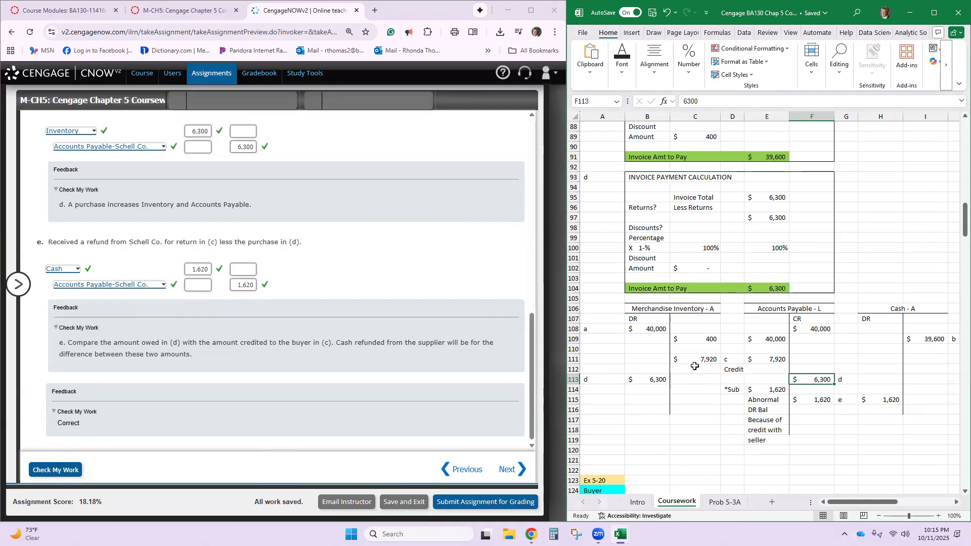
- Open exercise EX.05.20.ALGO with the exercise list collapsed, and bring up the matching Ex 5-20 section in the Excel worksheet
{"action": "left_click", "coordinate": [20, 285]}
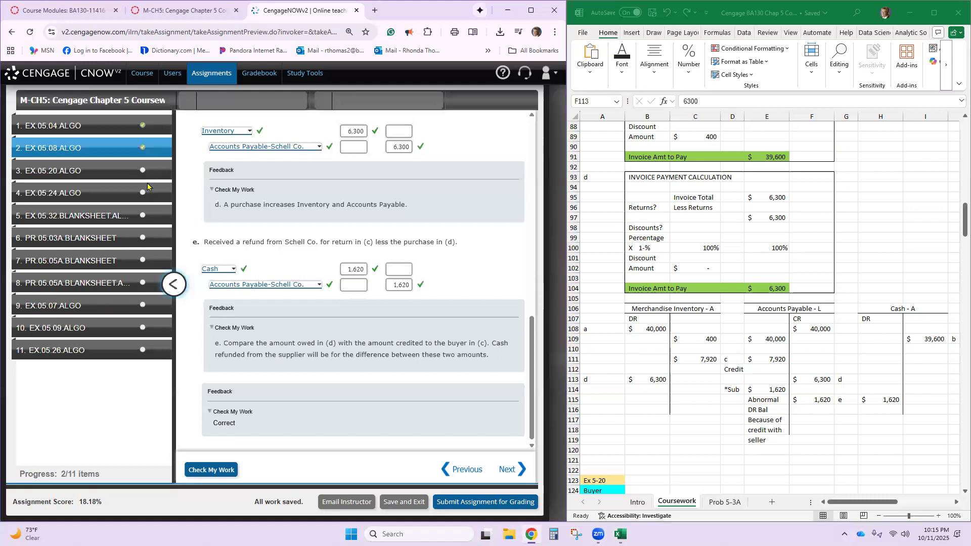
{"action": "left_click", "coordinate": [110, 172]}
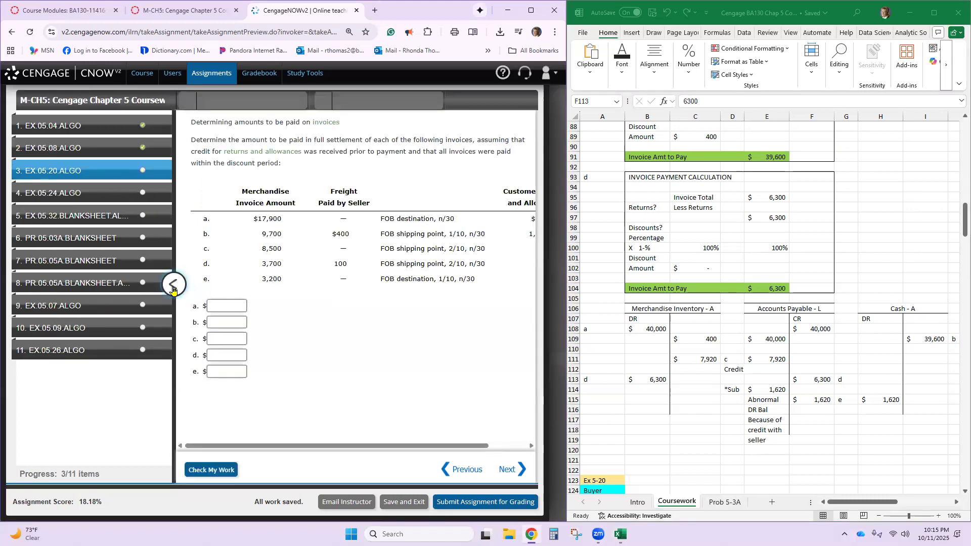
{"action": "left_click", "coordinate": [173, 286]}
{"action": "scroll", "coordinate": [674, 331], "scroll_direction": "down", "scroll_amount": 3}
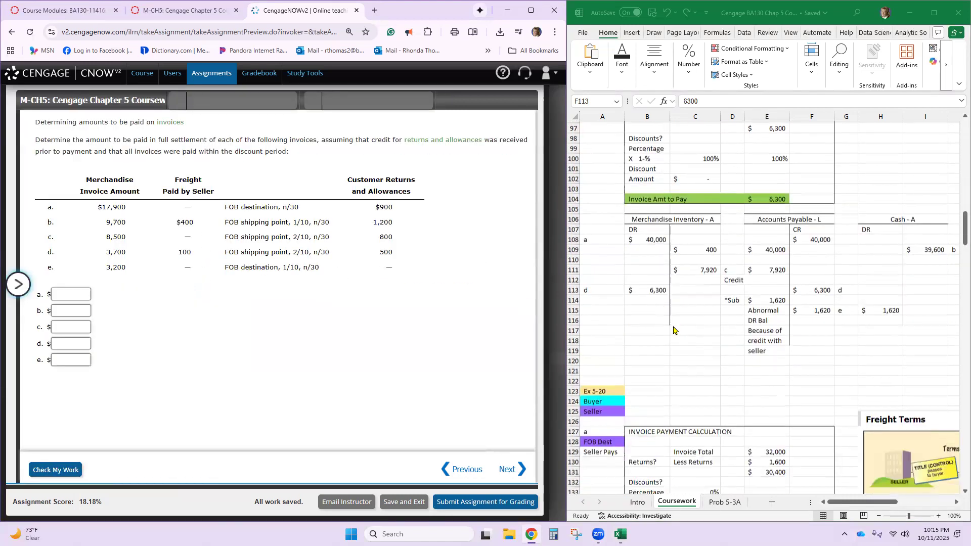
{"action": "scroll", "coordinate": [673, 331], "scroll_direction": "down", "scroll_amount": 6}
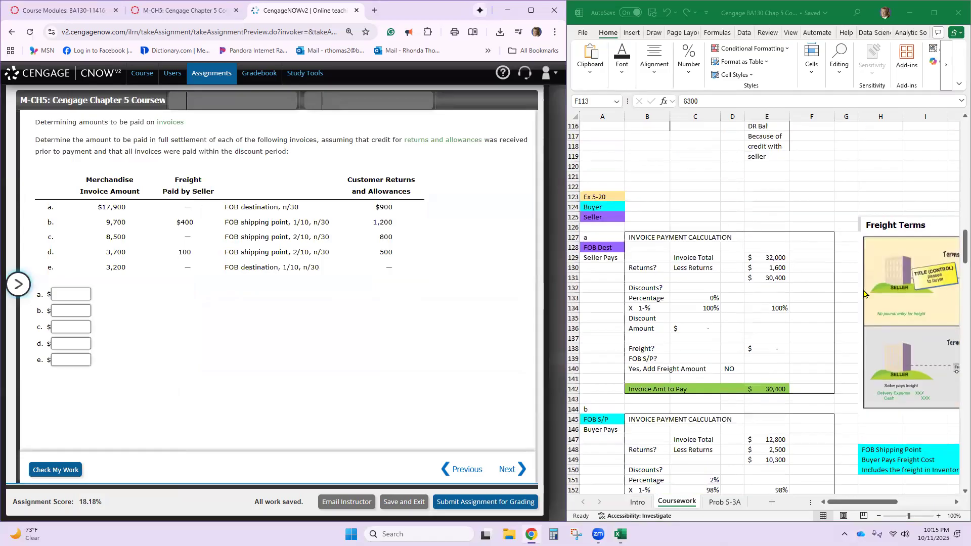
{"action": "scroll", "coordinate": [864, 294], "scroll_direction": "down", "scroll_amount": 1}
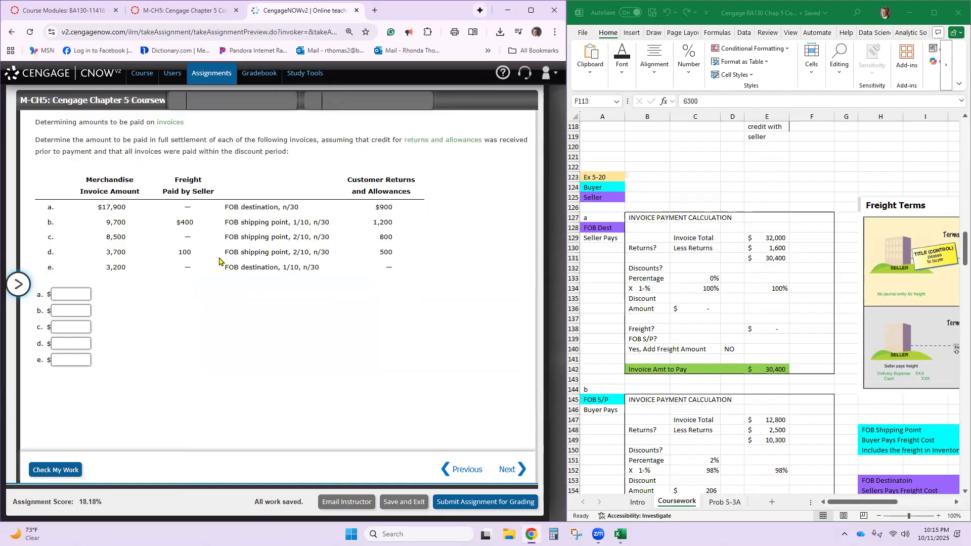
- Examine the Freight Terms diagram and the FOB Shipping Point notes beside the Ex 5-20 invoice calculations
{"action": "left_click", "coordinate": [865, 504]}
{"action": "left_click_drag", "start_coordinate": [873, 505], "coordinate": [927, 507]}
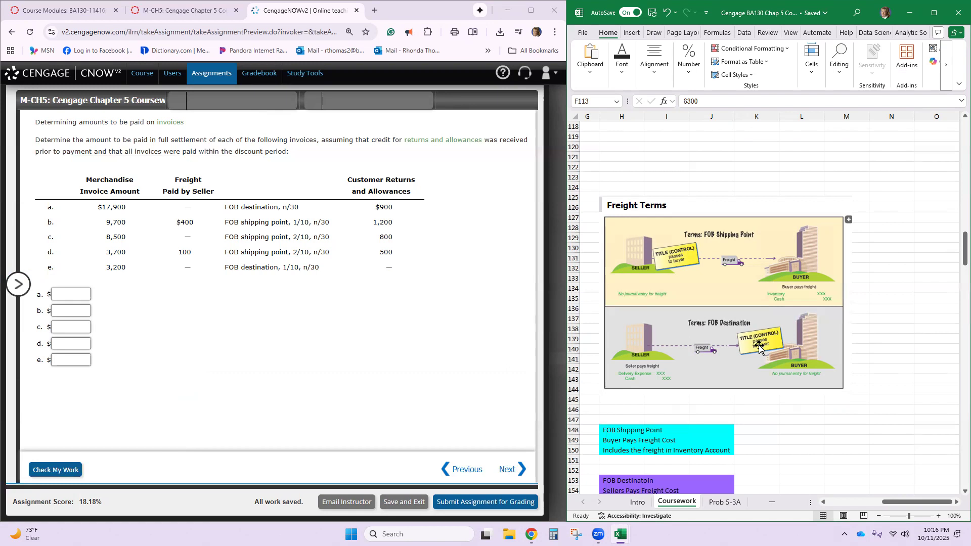
{"action": "left_click", "coordinate": [729, 400]}
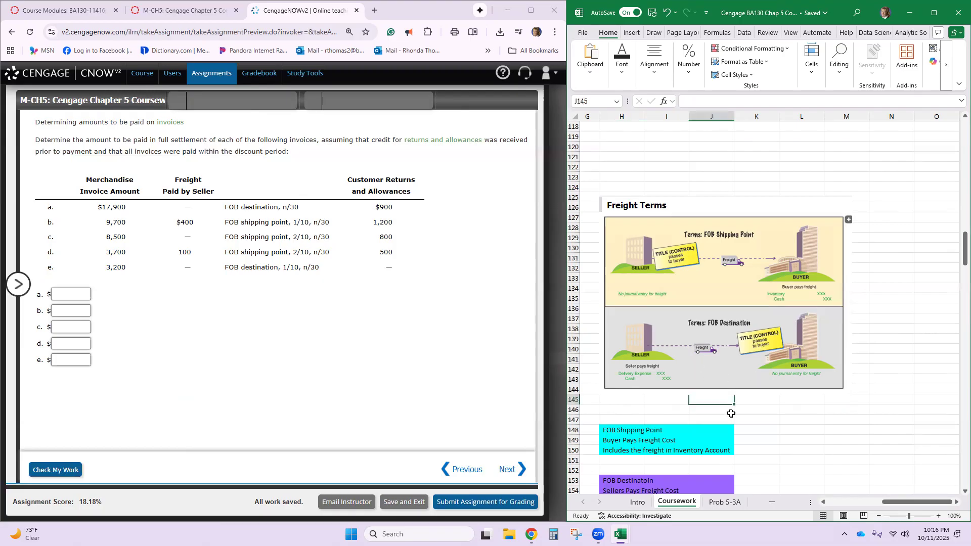
{"action": "left_click", "coordinate": [647, 443]}
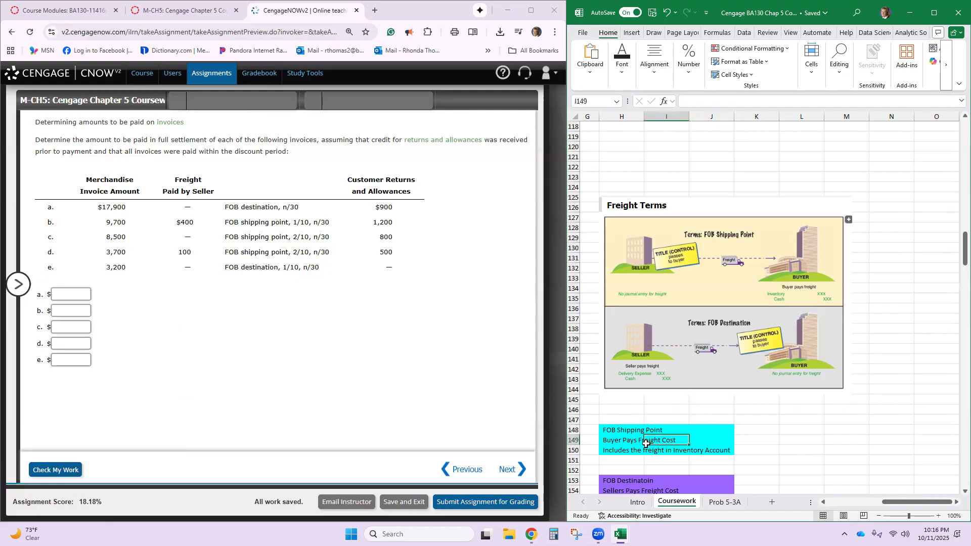
{"action": "left_click", "coordinate": [620, 442]}
{"action": "left_click_drag", "start_coordinate": [625, 445], "coordinate": [666, 437]}
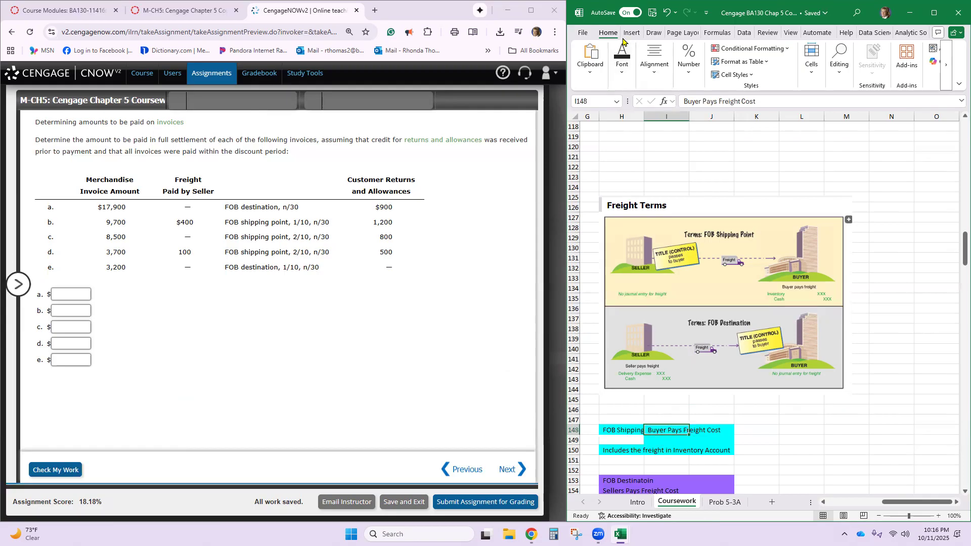
{"action": "left_click", "coordinate": [667, 12]}
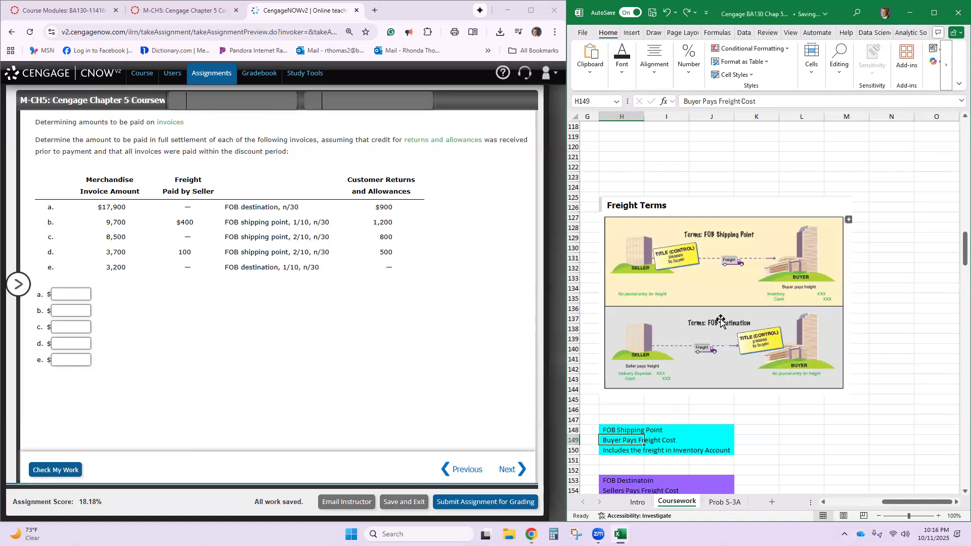
- Read the FOB Shipping Point and FOB Destination notes on freight cost below the Freight Terms diagram
{"action": "scroll", "coordinate": [721, 322], "scroll_direction": "down", "scroll_amount": 3}
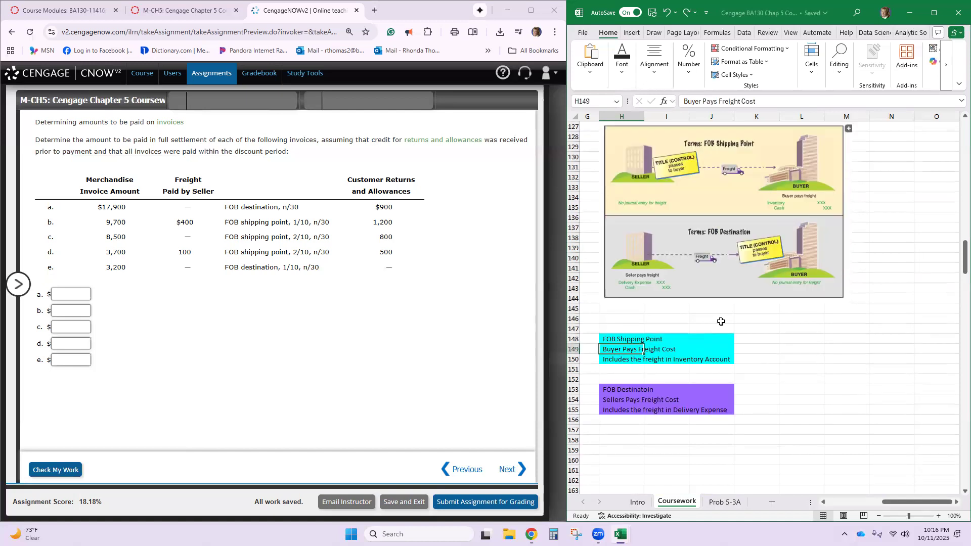
{"action": "left_click", "coordinate": [611, 338]}
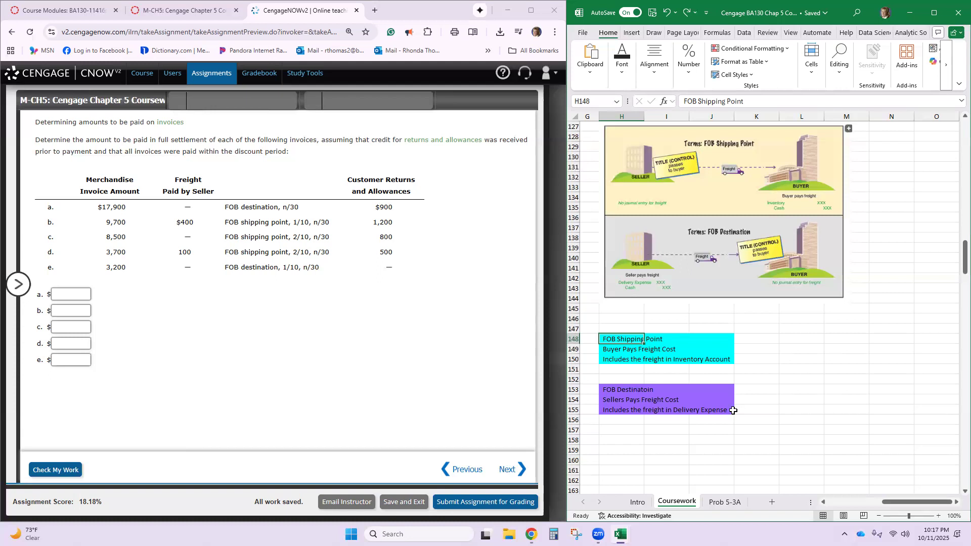
- Return to invoice a's payment calculation in the worksheet and set its invoice total to 17,900 and less returns to 900
{"action": "key", "text": "Home"}
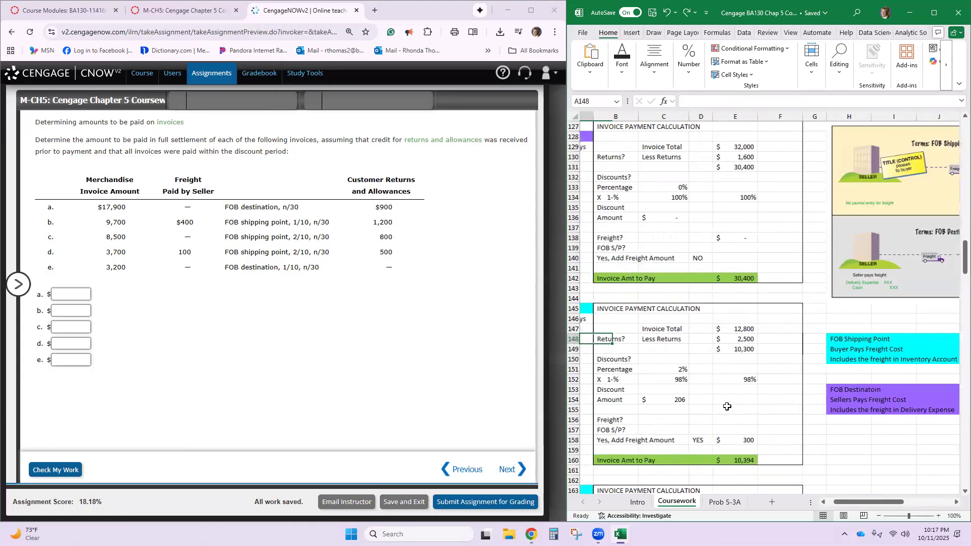
{"action": "key", "text": "Up"}
{"action": "key", "text": "Up"}
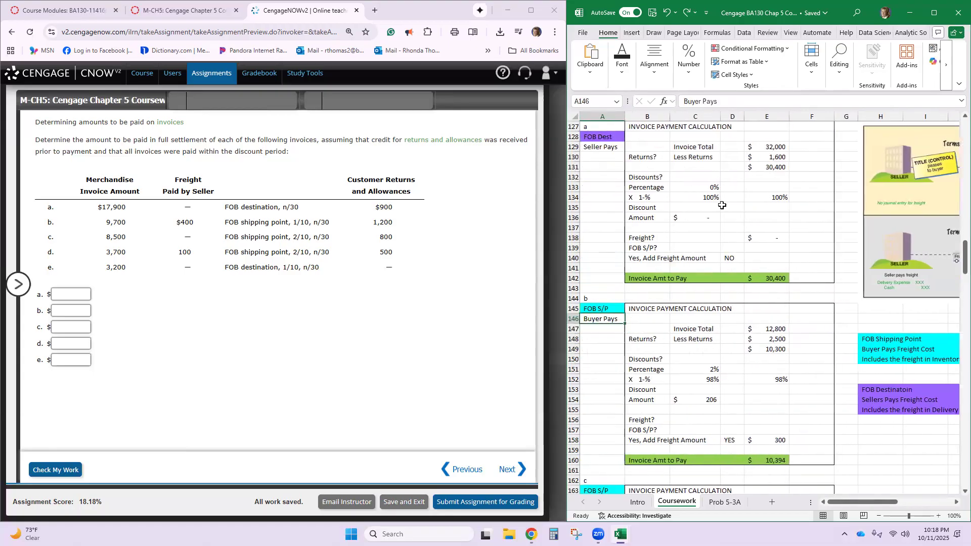
{"action": "scroll", "coordinate": [723, 205], "scroll_direction": "up", "scroll_amount": 2}
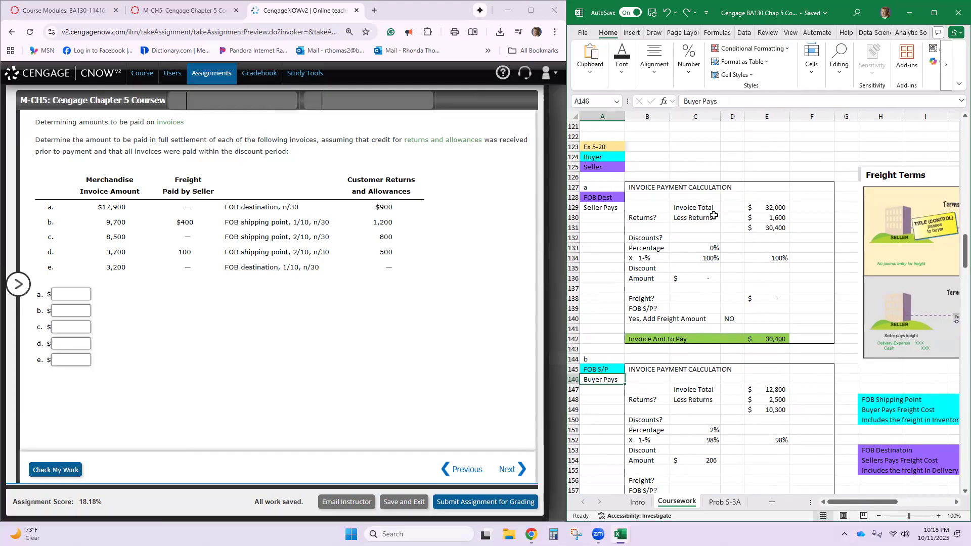
{"action": "left_click", "coordinate": [777, 341]}
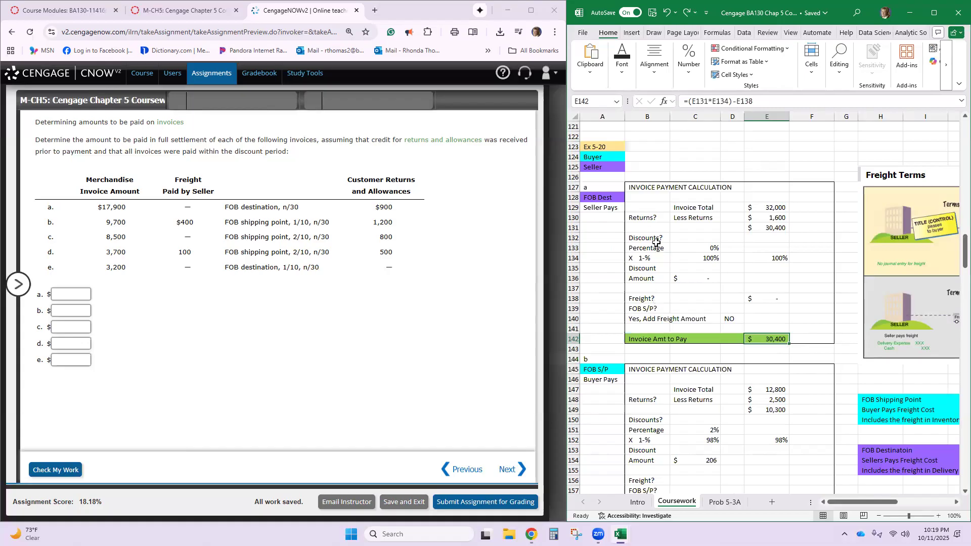
{"action": "left_click", "coordinate": [758, 207]}
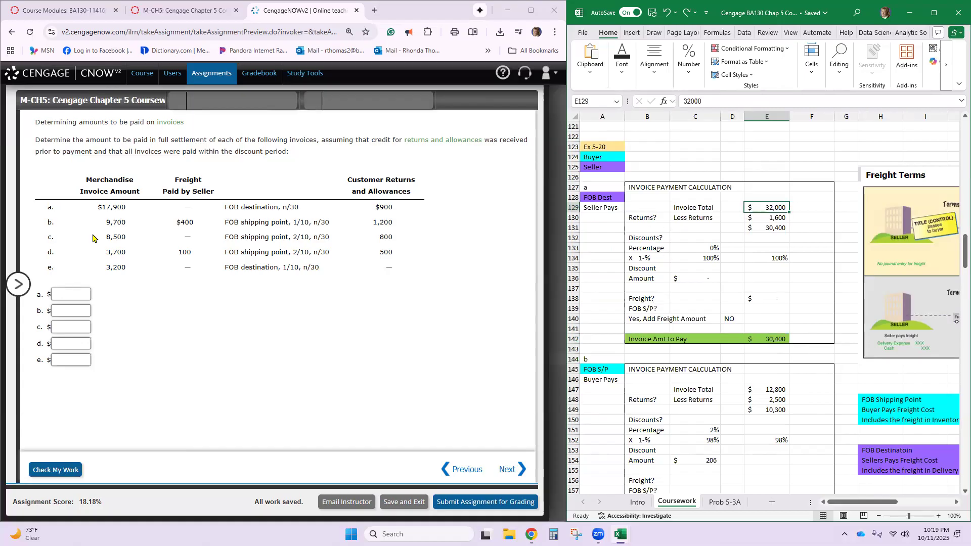
{"action": "type", "text": "17900"}
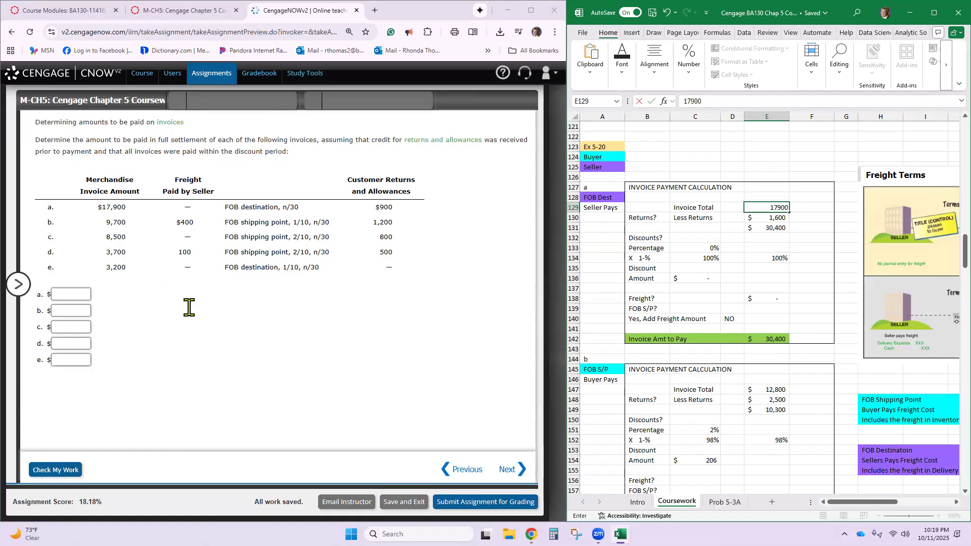
{"action": "key", "text": "Return"}
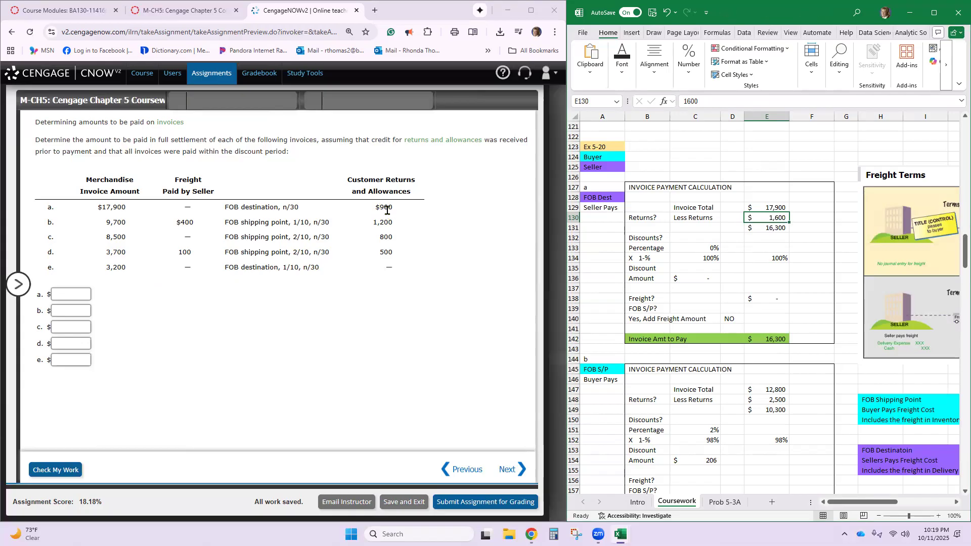
{"action": "type", "text": "900"}
{"action": "key", "text": "Return"}
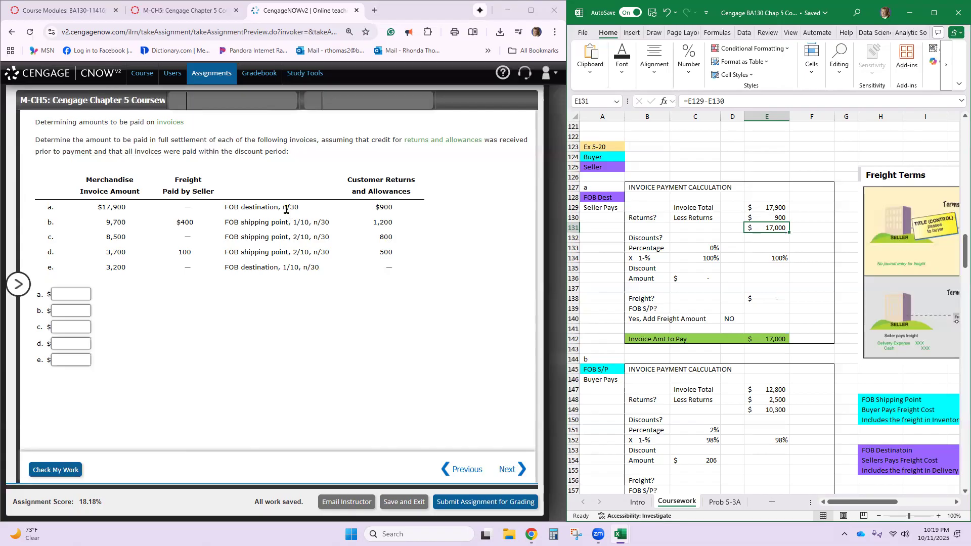
- Enter No for Discounts? in invoice a's calculation and check the linked payment percentage in E134
{"action": "left_click", "coordinate": [689, 237]}
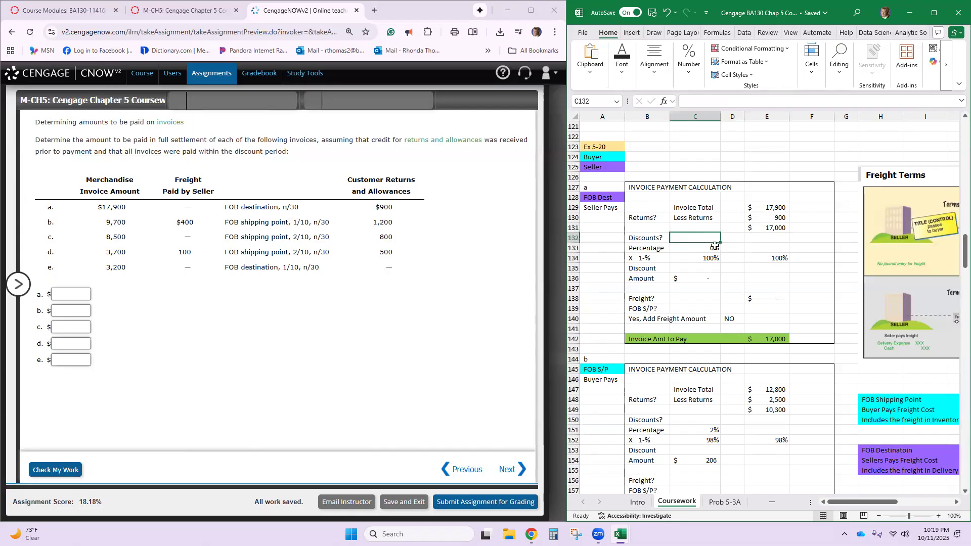
{"action": "type", "text": "No"}
{"action": "key", "text": "Return"}
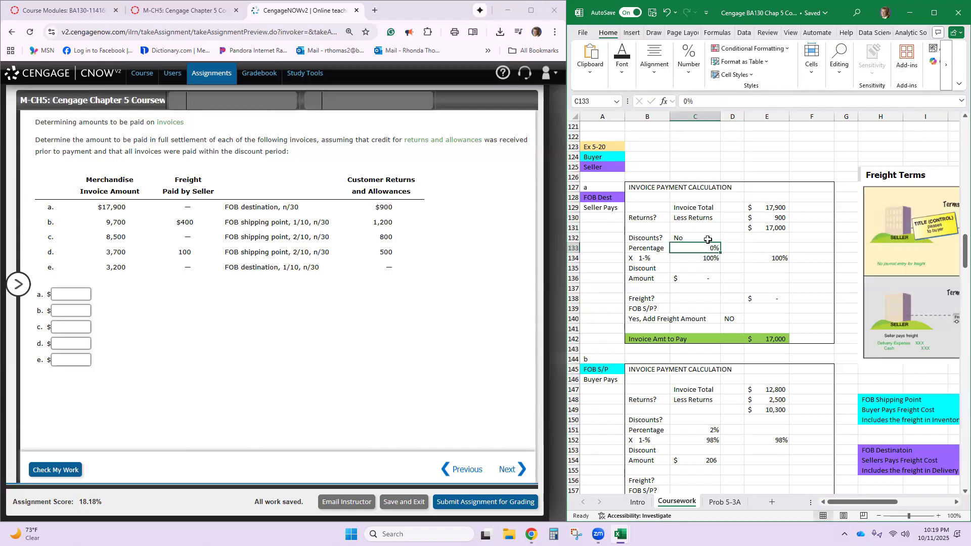
{"action": "left_click", "coordinate": [759, 258]}
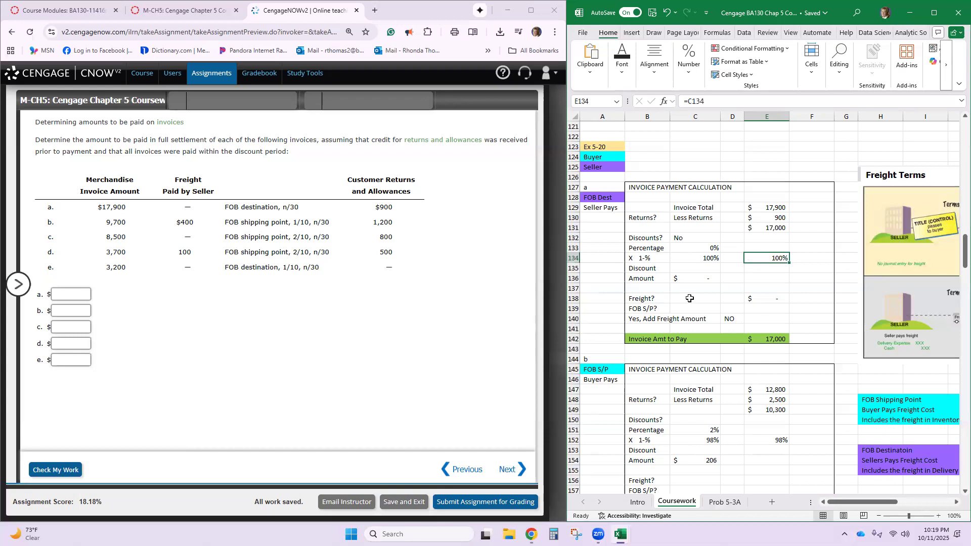
- Enter FOB Dest as invoice a's freight term in C138 and answer its FOB S/P? question with NO
{"action": "left_click", "coordinate": [690, 299]}
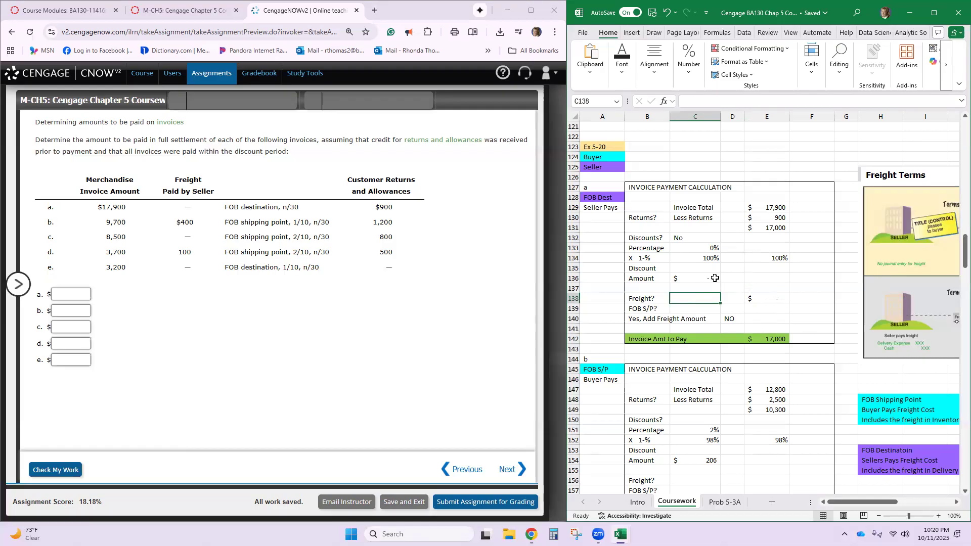
{"action": "left_click", "coordinate": [592, 198]}
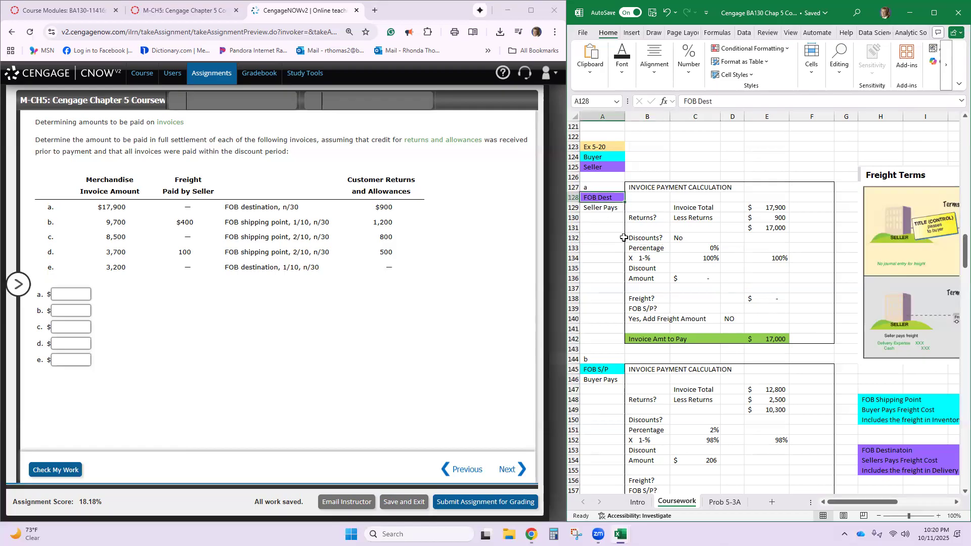
{"action": "left_click", "coordinate": [607, 208]}
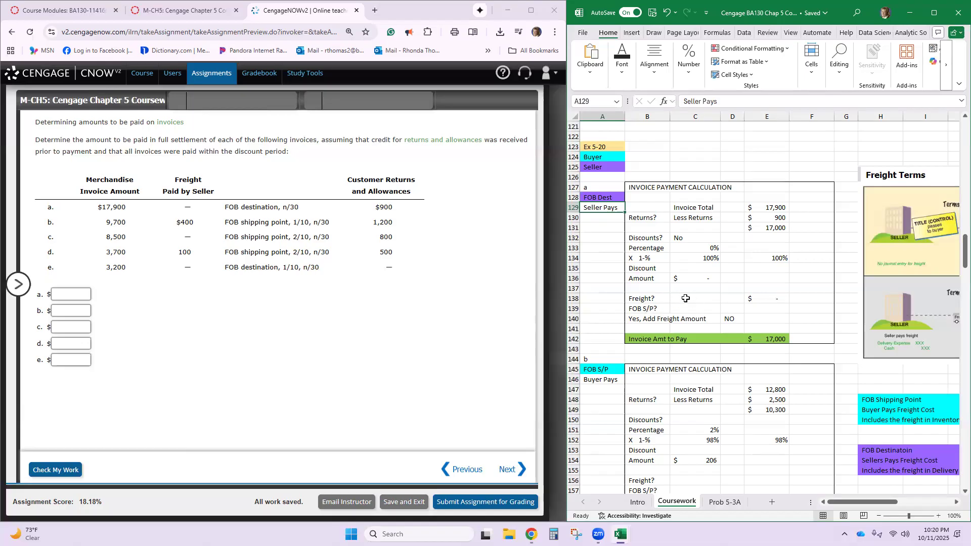
{"action": "left_click", "coordinate": [686, 299]}
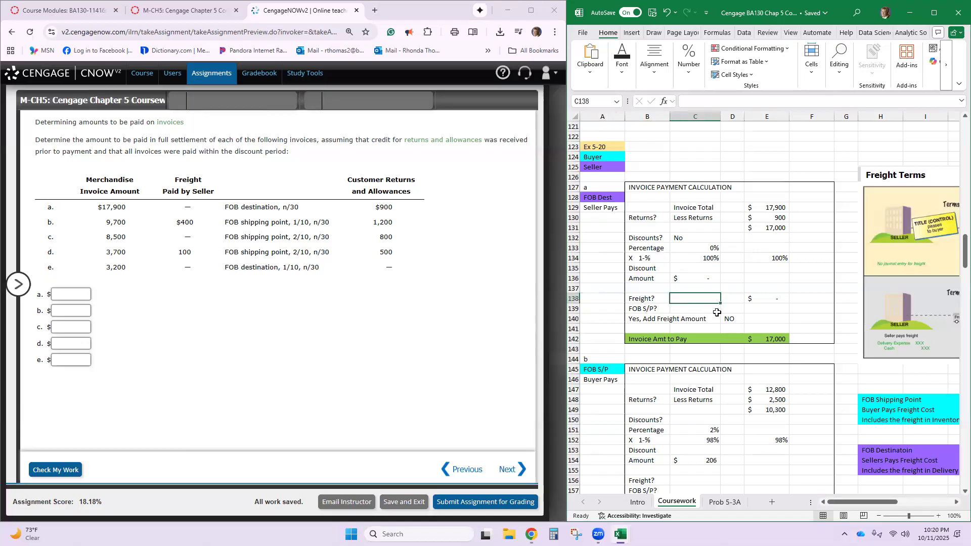
{"action": "type", "text": "FOB"}
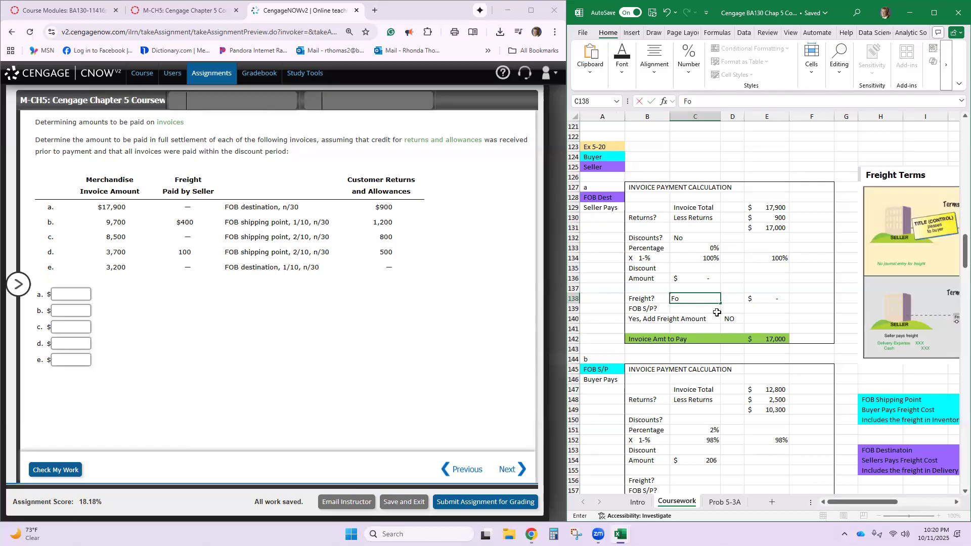
{"action": "type", "text": " Dest"}
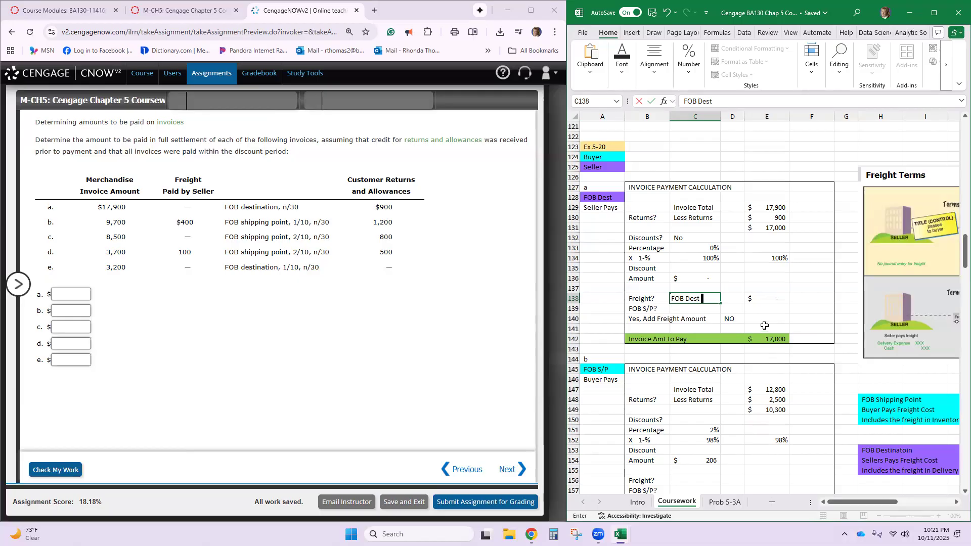
{"action": "key", "text": "Return"}
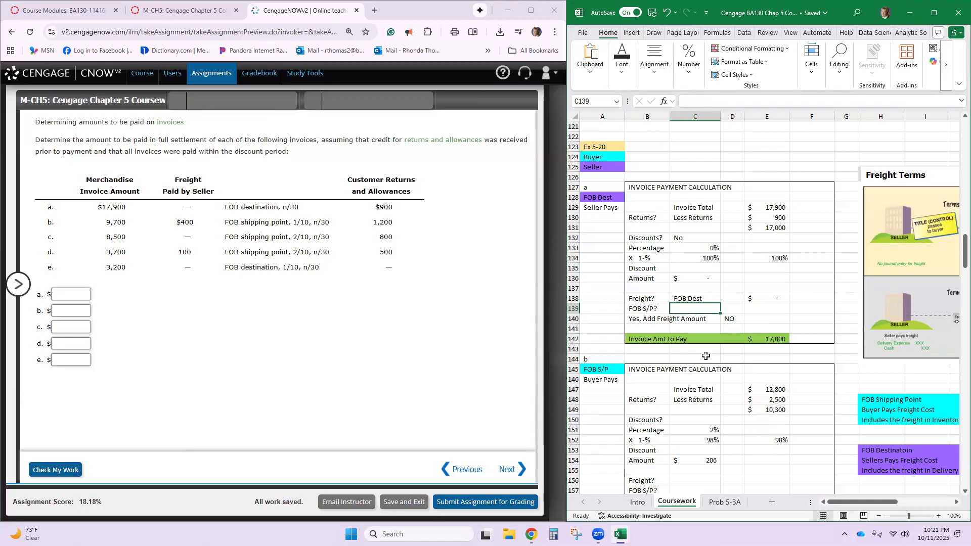
{"action": "type", "text": "NO"}
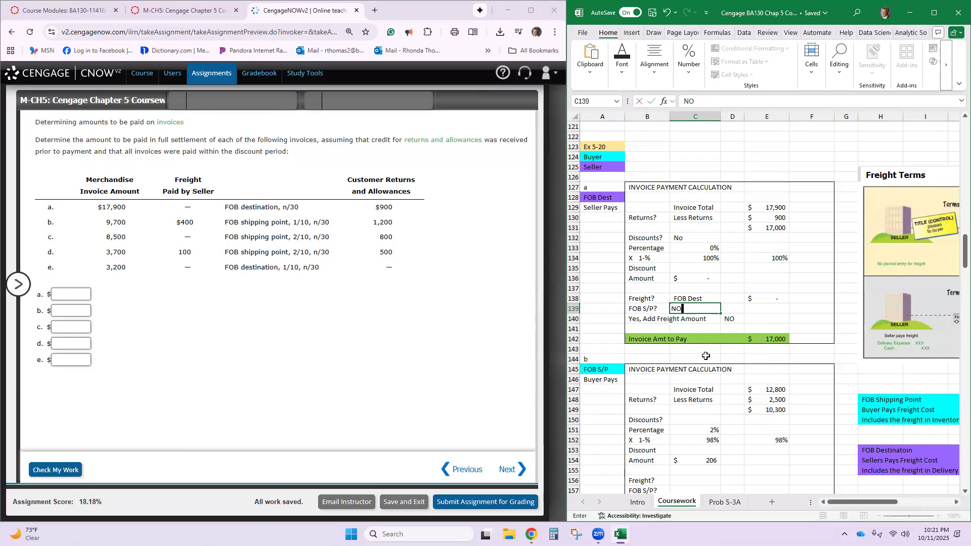
{"action": "key", "text": "Return"}
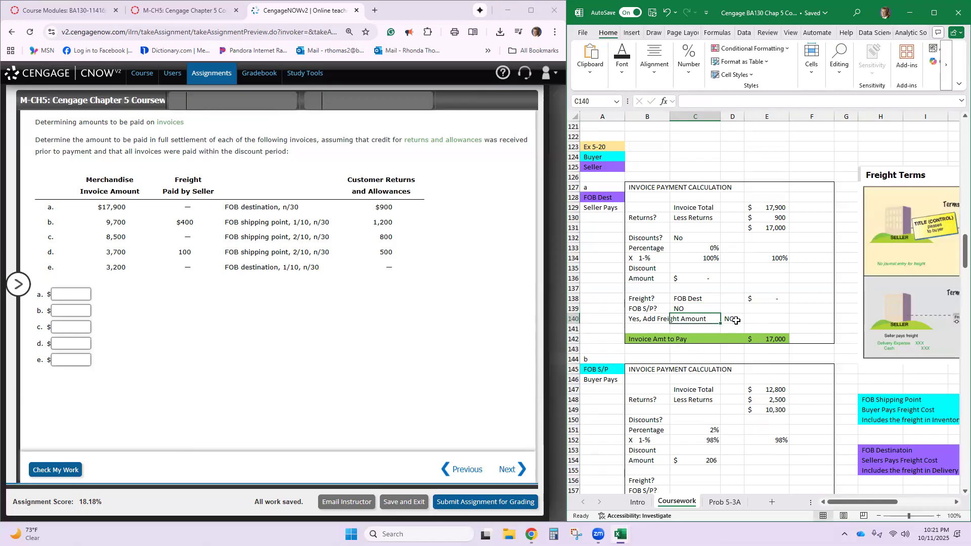
- Set invoice a's added freight amount in E140 to 0
{"action": "left_click", "coordinate": [779, 319]}
{"action": "type", "text": "0"}
{"action": "key", "text": "Return"}
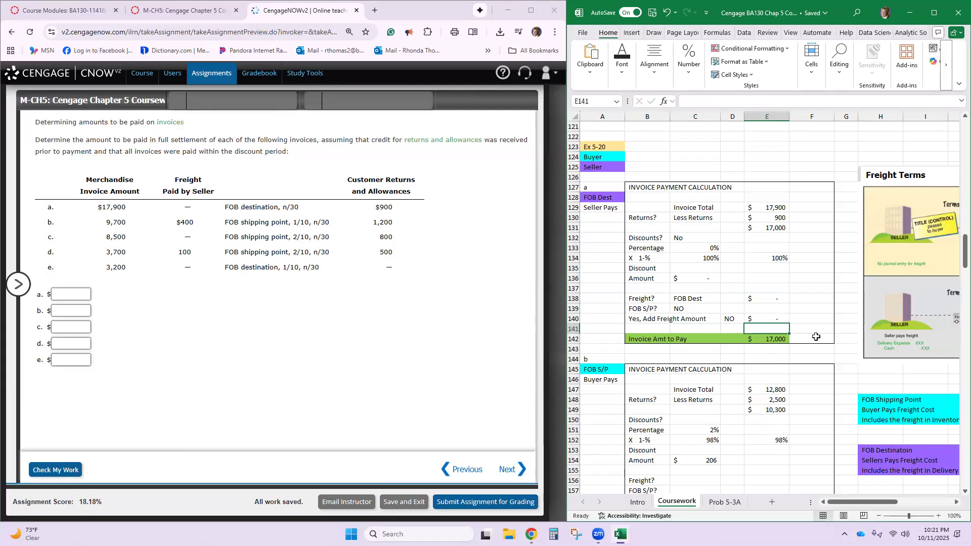
{"action": "left_click", "coordinate": [634, 316]}
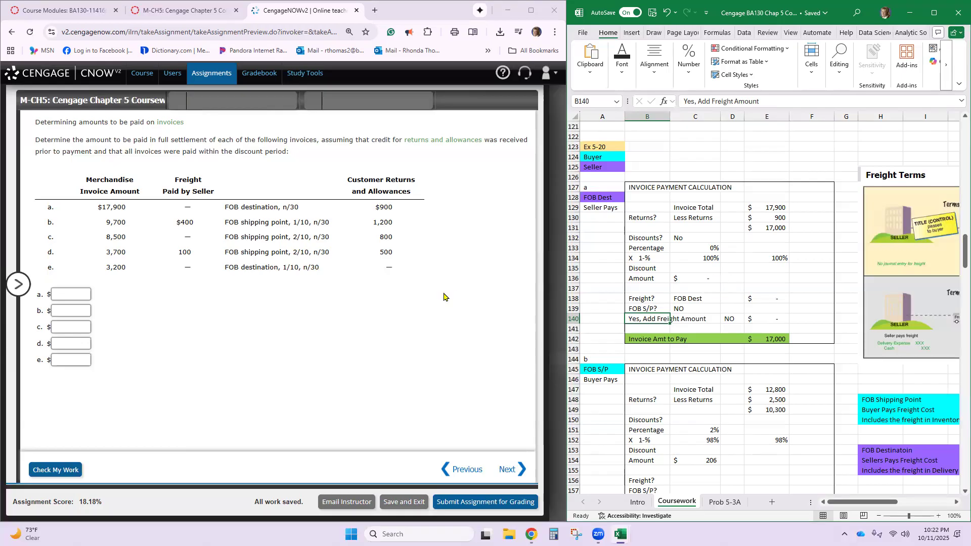
- Enter invoice a's calculated amount to pay, 17000, as answer a in the Cengage exercise
{"action": "left_click", "coordinate": [770, 340]}
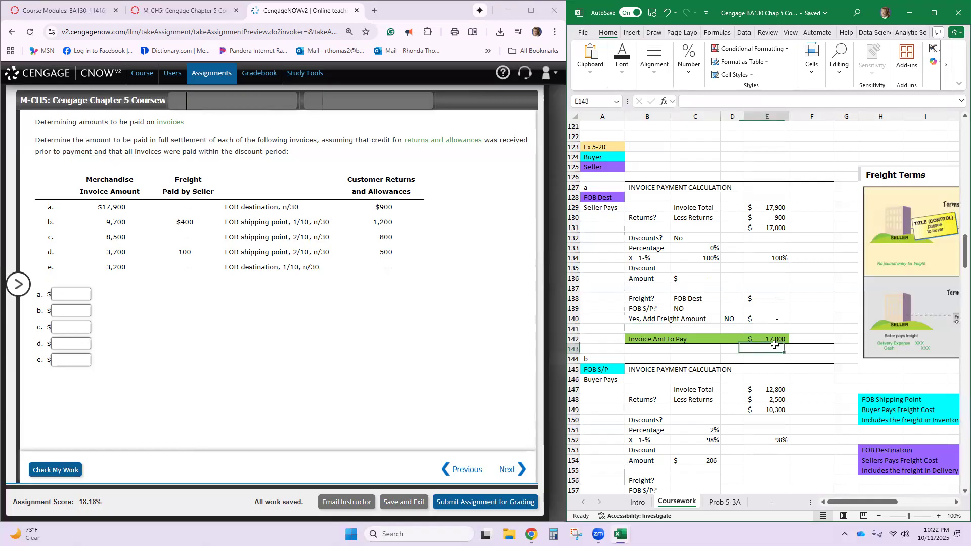
{"action": "left_click", "coordinate": [76, 295]}
{"action": "type", "text": "17000"}
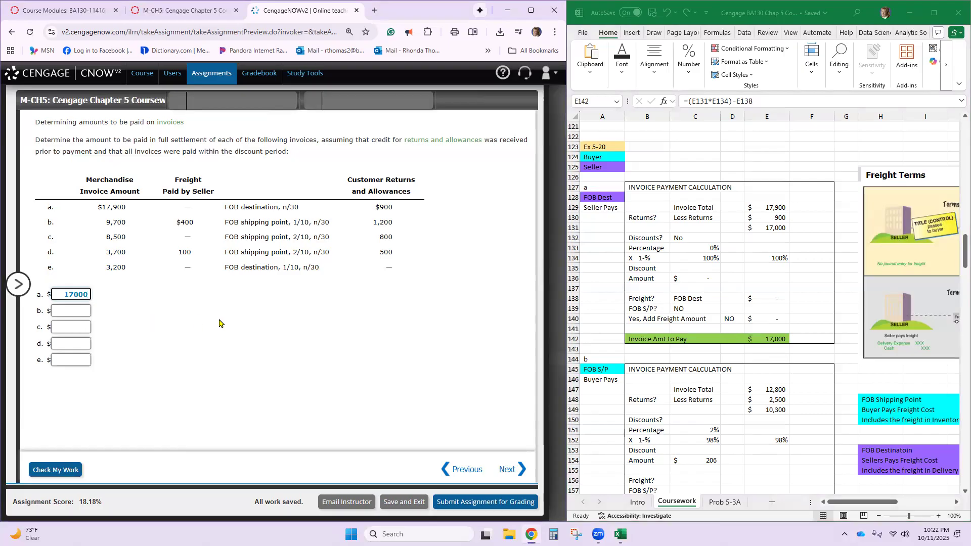
- Set invoice b's total to 9,700 and less returns to 1,200 in its worksheet payment calculation
{"action": "scroll", "coordinate": [762, 339], "scroll_direction": "down", "scroll_amount": 2}
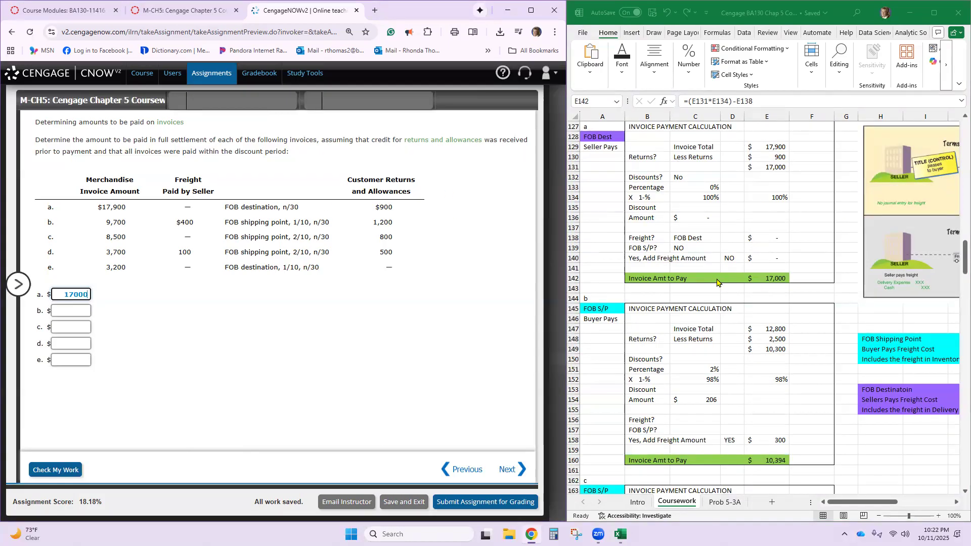
{"action": "scroll", "coordinate": [718, 283], "scroll_direction": "down", "scroll_amount": 4}
{"action": "scroll", "coordinate": [606, 258], "scroll_direction": "down", "scroll_amount": 2}
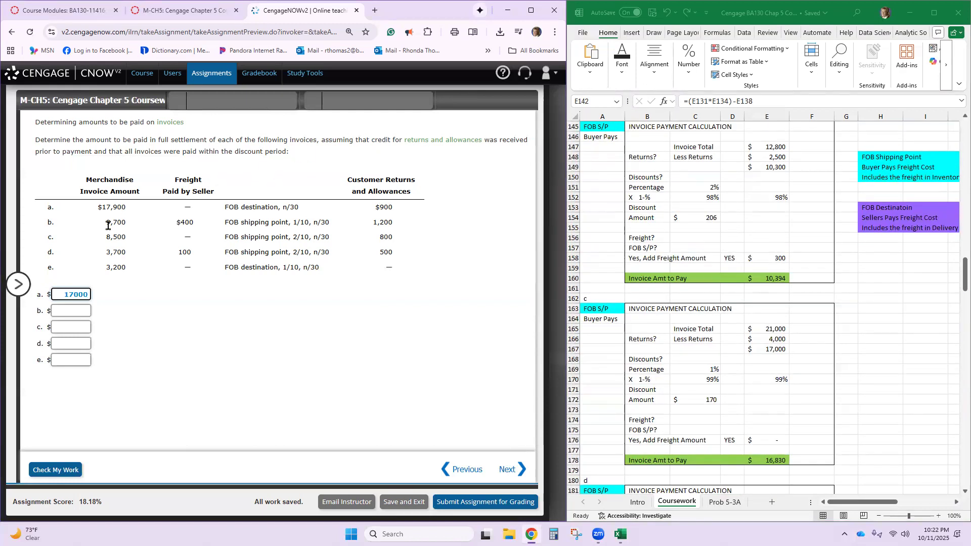
{"action": "double_click", "coordinate": [769, 145]}
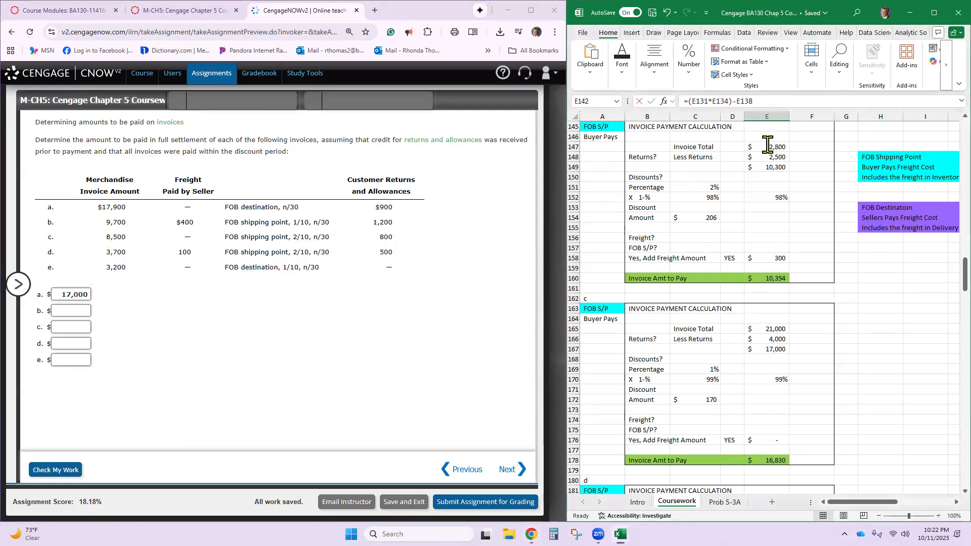
{"action": "left_click", "coordinate": [769, 180]}
{"action": "type", "text": "9700"}
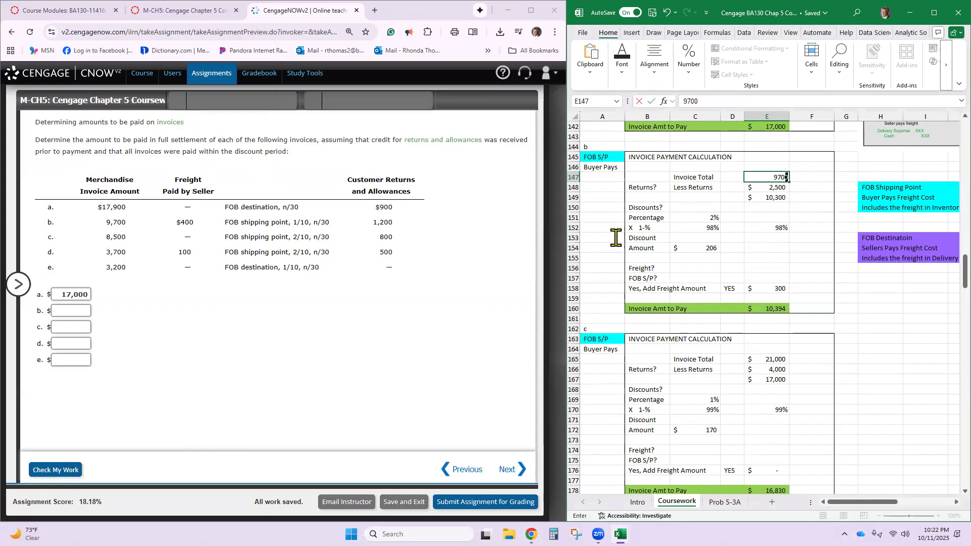
{"action": "key", "text": "Return"}
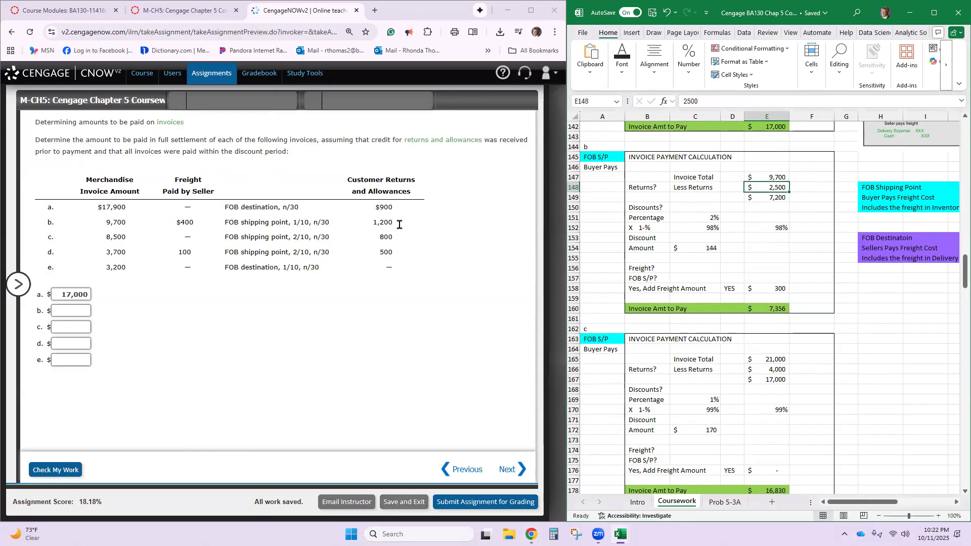
{"action": "type", "text": "152"}
{"action": "key", "text": "BackSpace"}
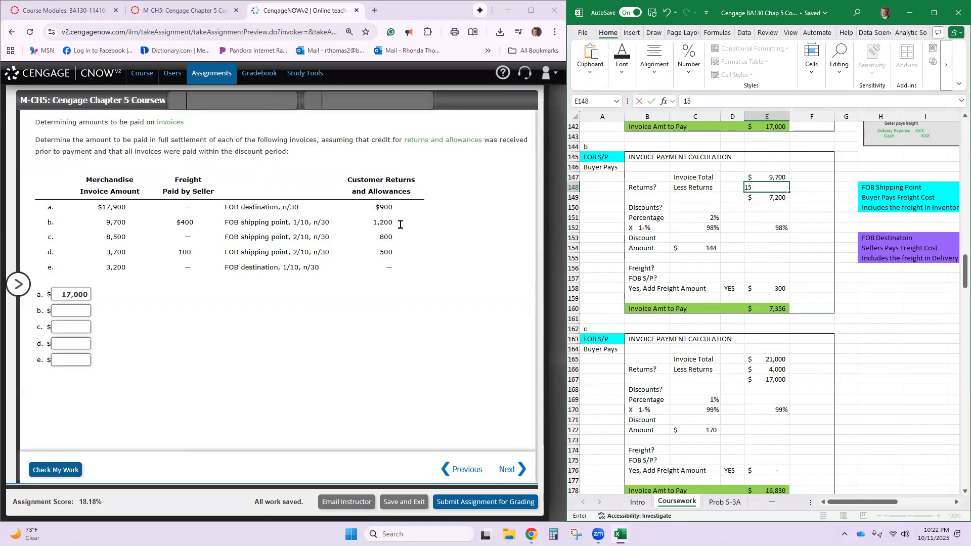
{"action": "type", "text": "00"}
{"action": "key", "text": "Return"}
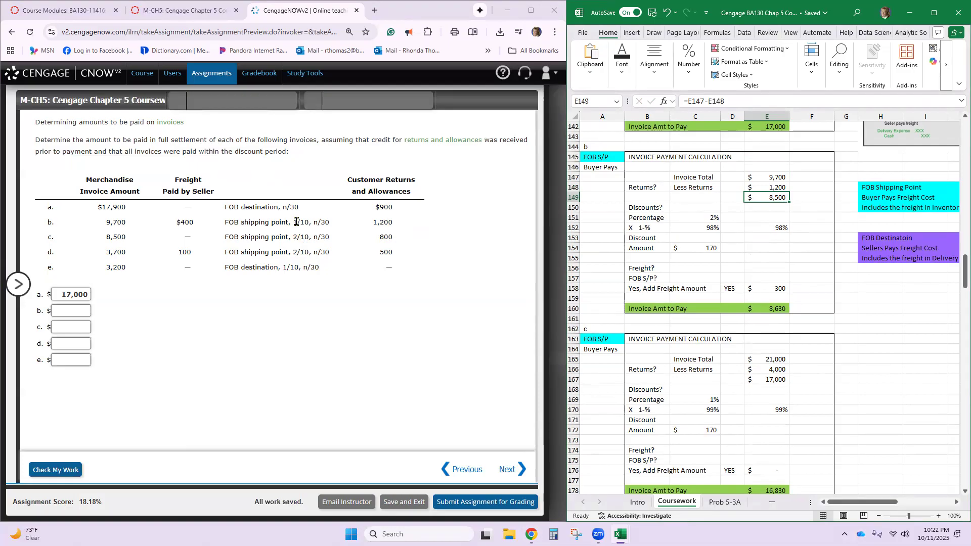
- Set invoice b's discount percentage to 1% and check the formula behind its discount amount
{"action": "left_click", "coordinate": [708, 218]}
{"action": "type", "text": "1%"}
{"action": "key", "text": "Return"}
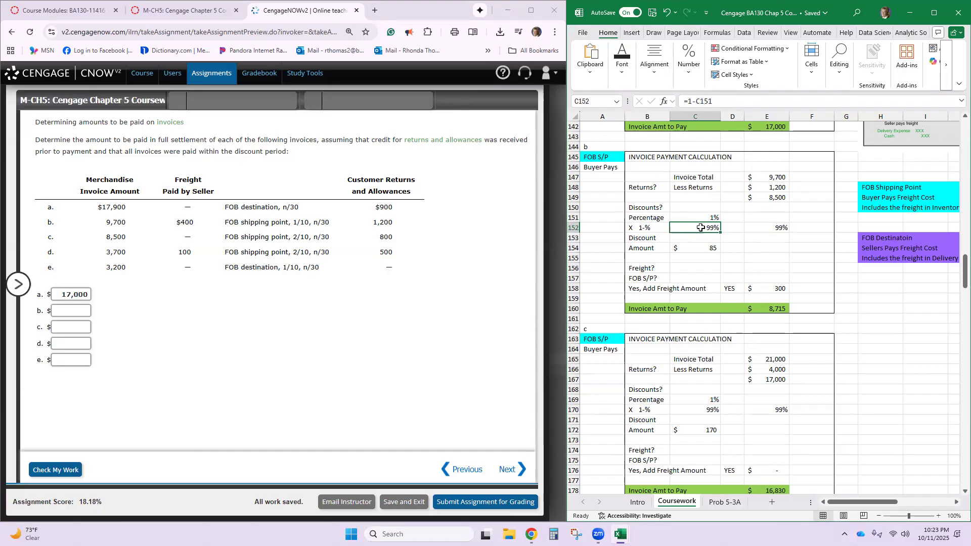
{"action": "left_click", "coordinate": [700, 248]}
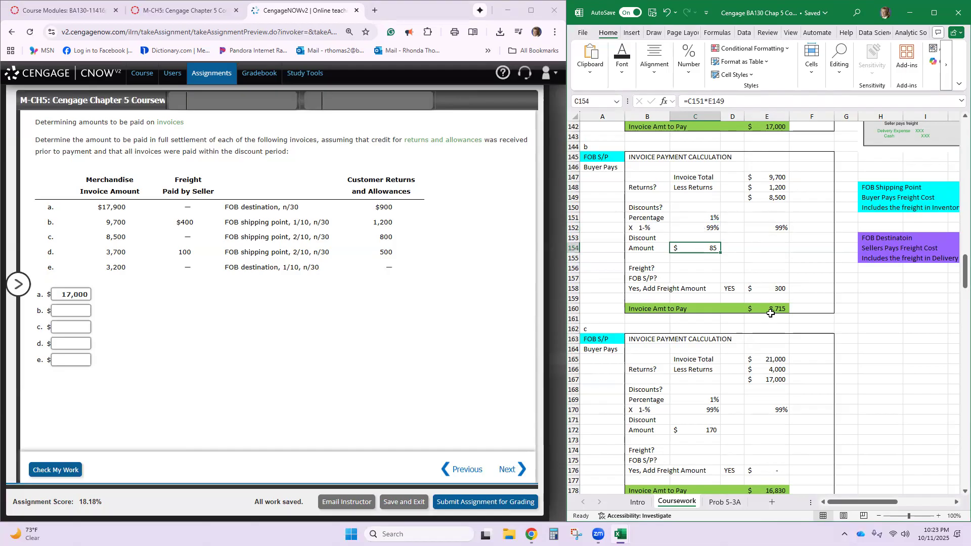
- Enter 400 as invoice b's freight in C156 and Yes for FOB shipping point in C157
{"action": "left_click", "coordinate": [704, 269]}
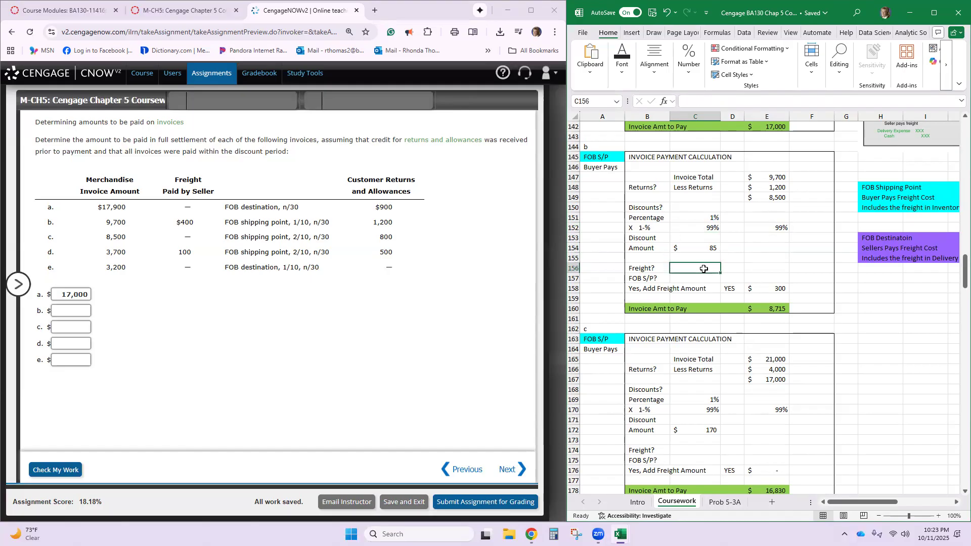
{"action": "type", "text": "400"}
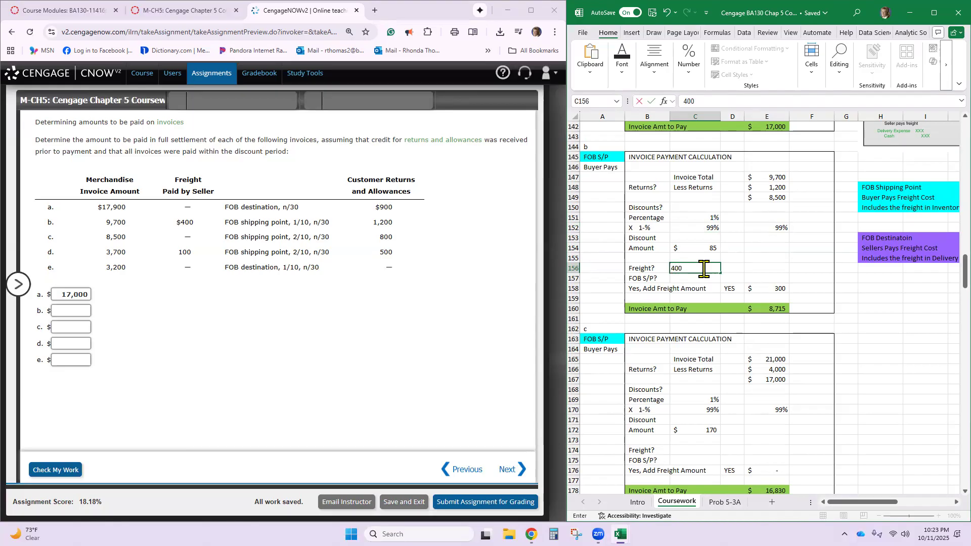
{"action": "key", "text": "Return"}
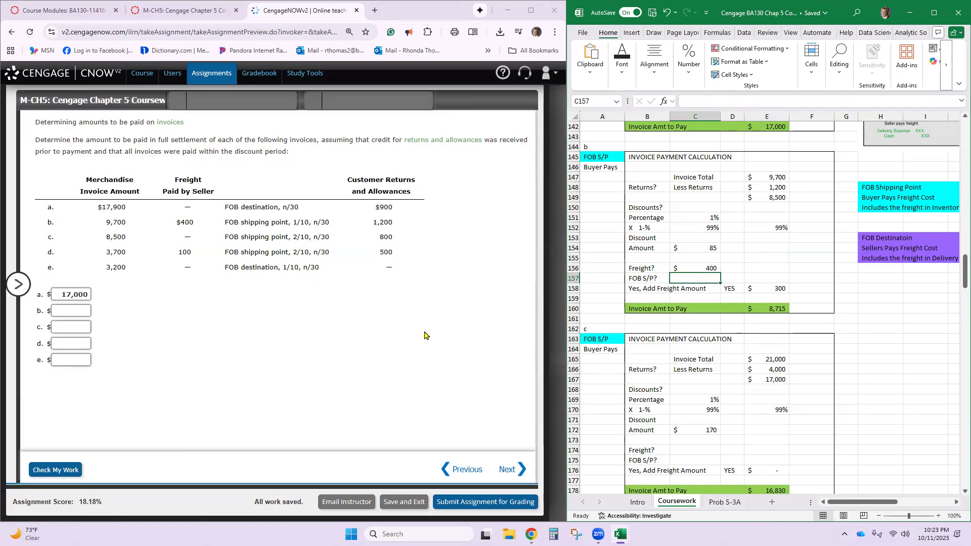
{"action": "type", "text": "YE"}
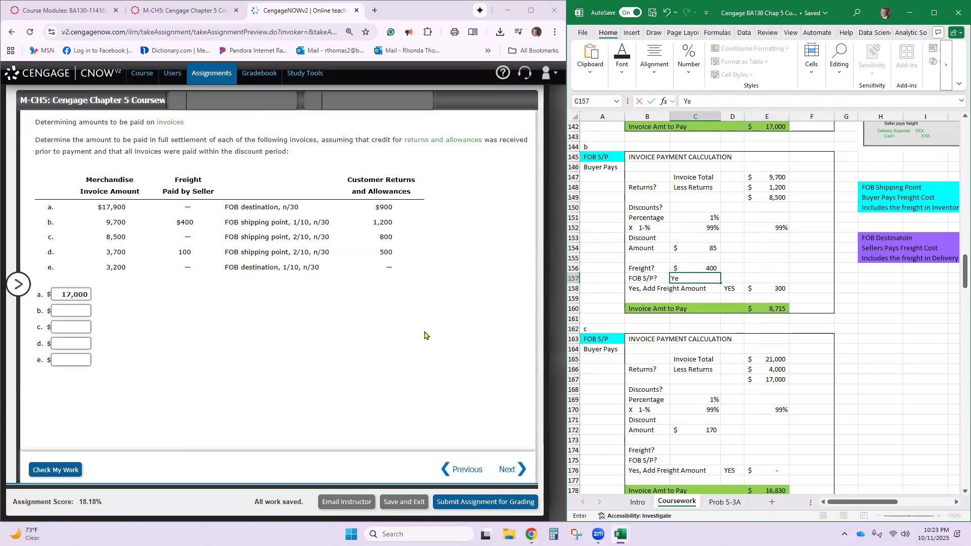
- Link invoice b's added freight amount in E158 to its freight in C156
{"action": "left_click", "coordinate": [779, 287]}
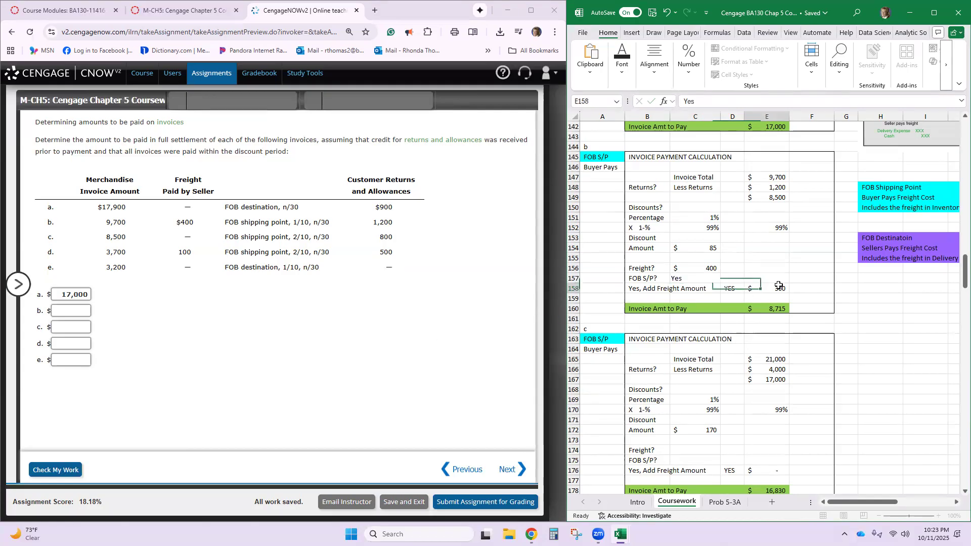
{"action": "type", "text": "="}
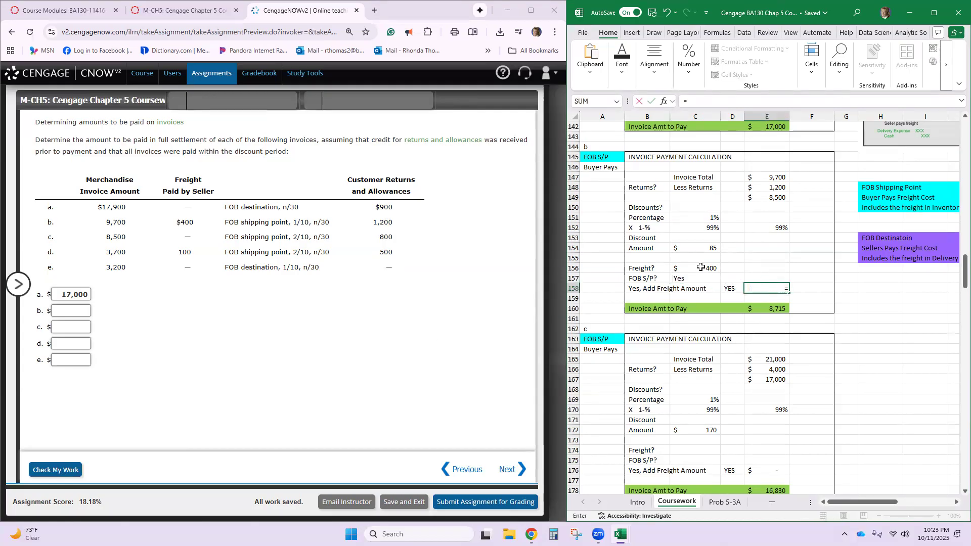
{"action": "left_click", "coordinate": [701, 267]}
{"action": "key", "text": "Return"}
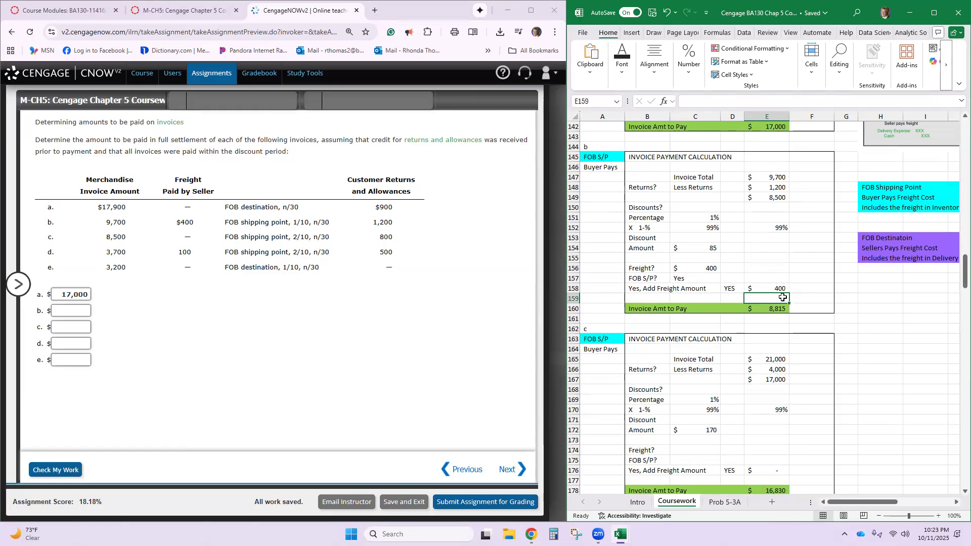
- Check the formula behind invoice b's amount to pay and enter 8815 as answer b in the Cengage exercise
{"action": "left_click", "coordinate": [780, 198]}
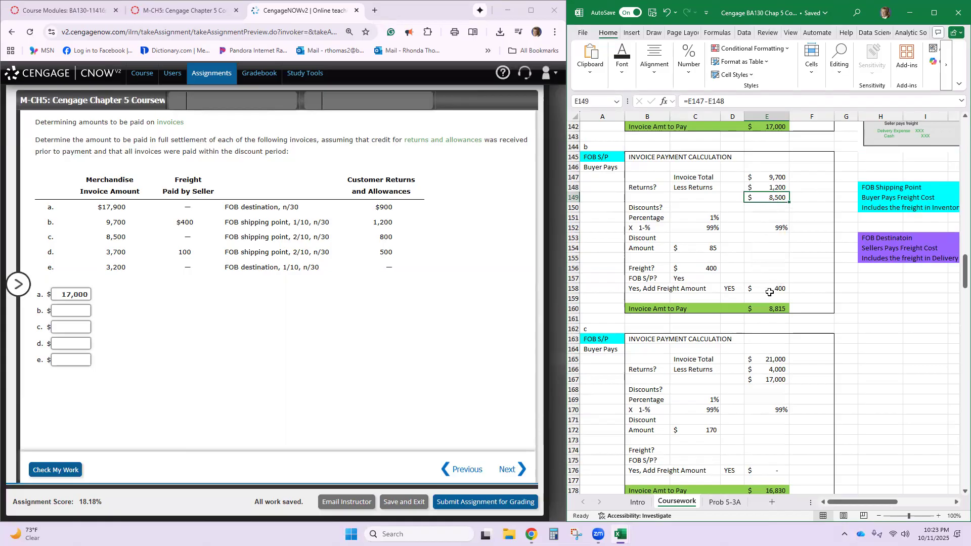
{"action": "double_click", "coordinate": [761, 310]}
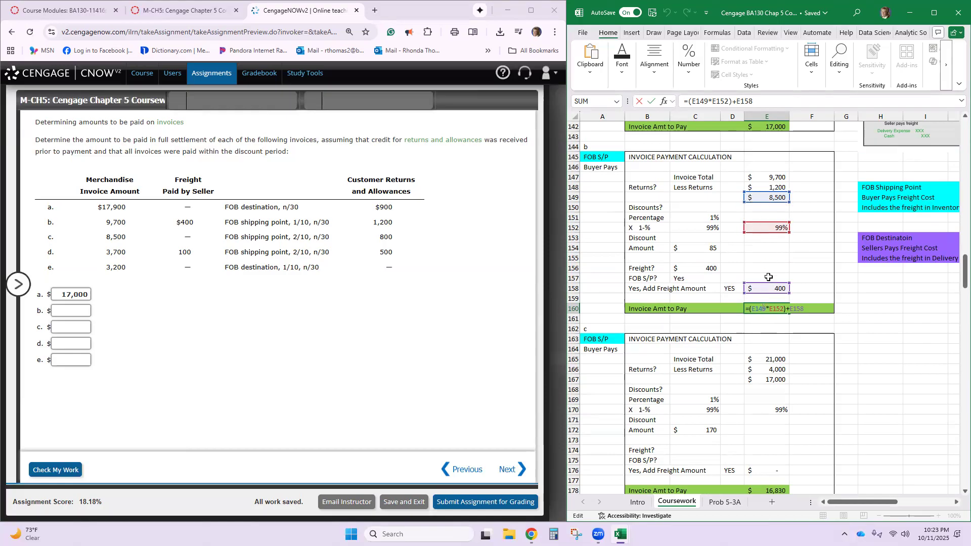
{"action": "key", "text": "Return"}
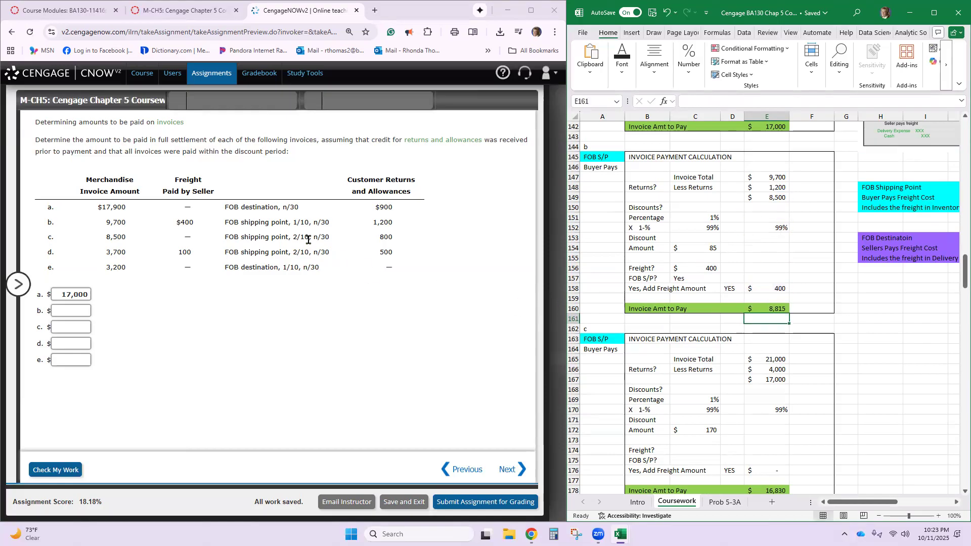
{"action": "left_click", "coordinate": [70, 311]}
{"action": "type", "text": "8815"}
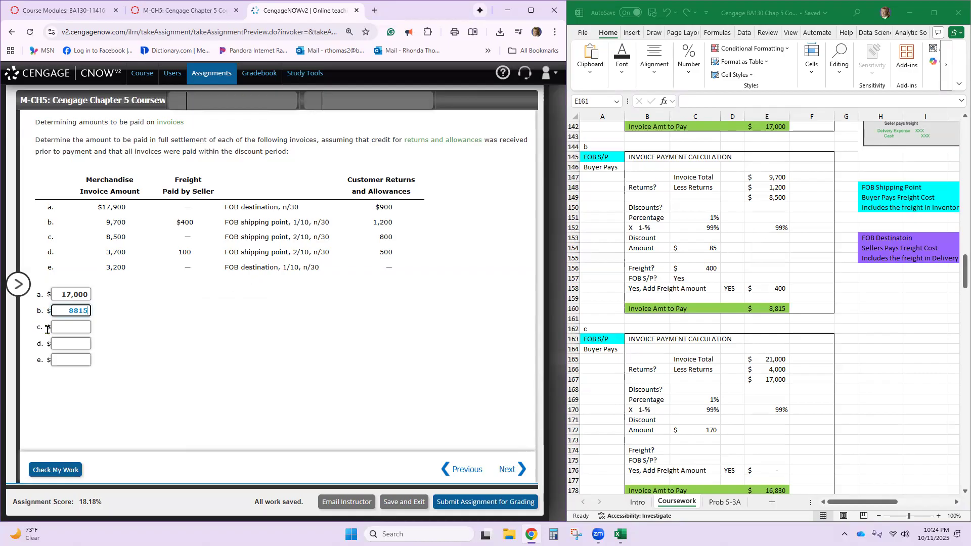
{"action": "left_click", "coordinate": [63, 328]}
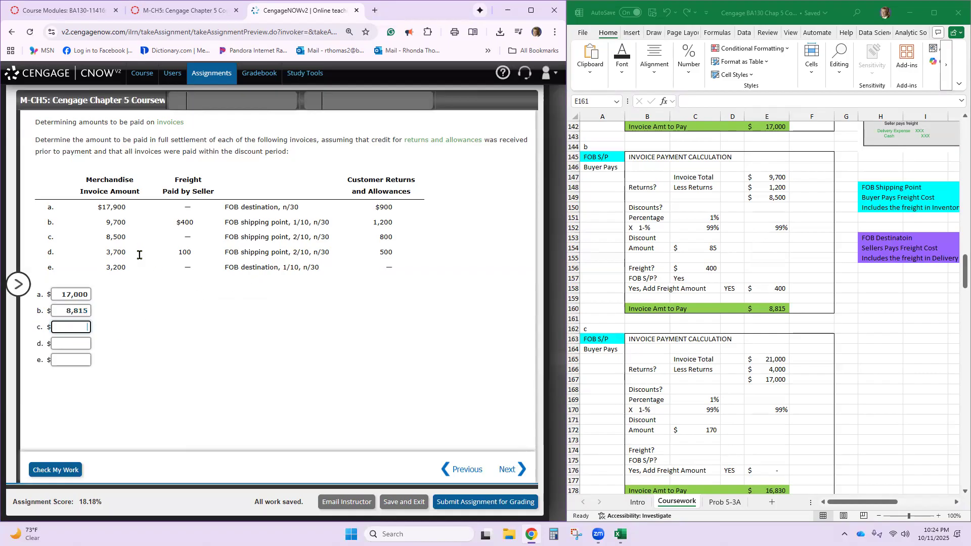
- Set invoice c's total in E165 to 8500 in its worksheet payment calculation
{"action": "scroll", "coordinate": [759, 348], "scroll_direction": "down", "scroll_amount": 6}
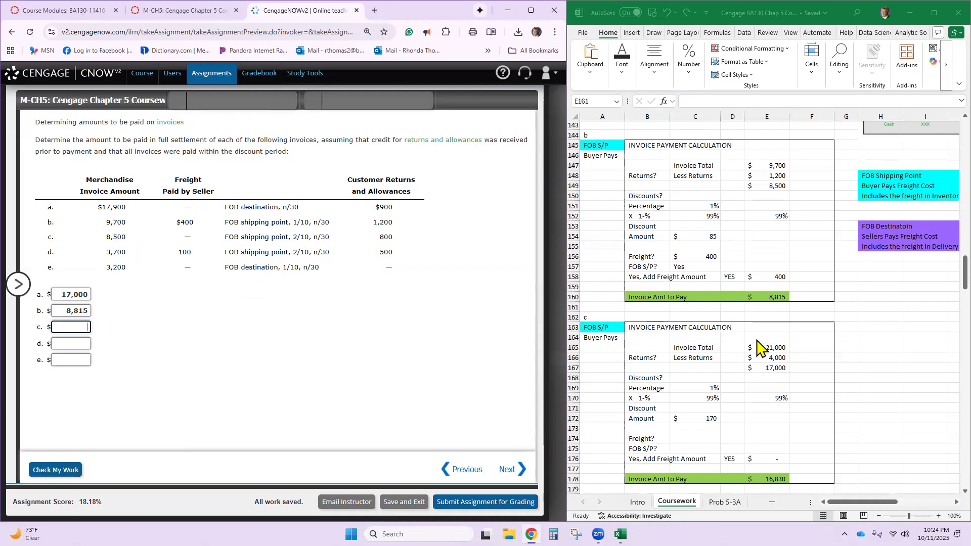
{"action": "scroll", "coordinate": [761, 348], "scroll_direction": "down", "scroll_amount": 1}
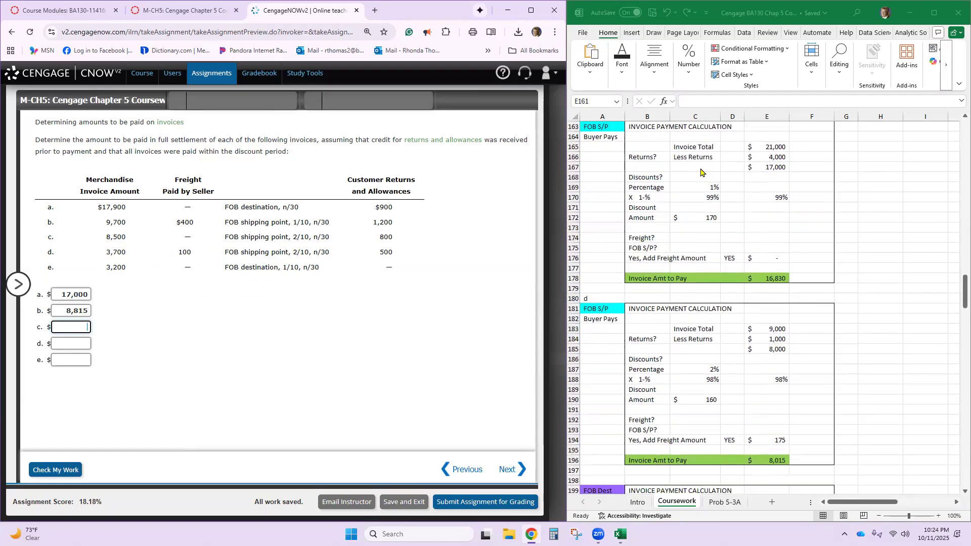
{"action": "left_click", "coordinate": [766, 147]}
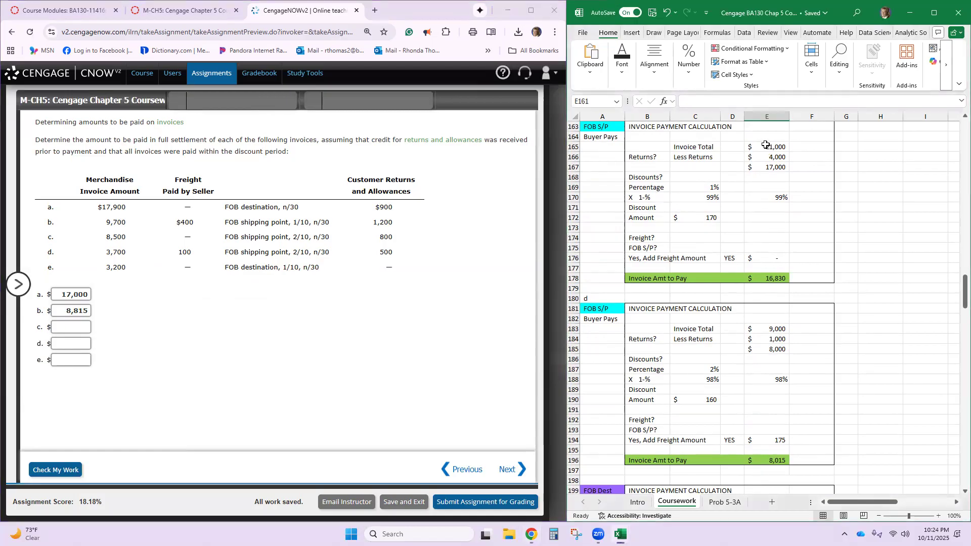
{"action": "left_click", "coordinate": [766, 145]}
{"action": "type", "text": "8500"}
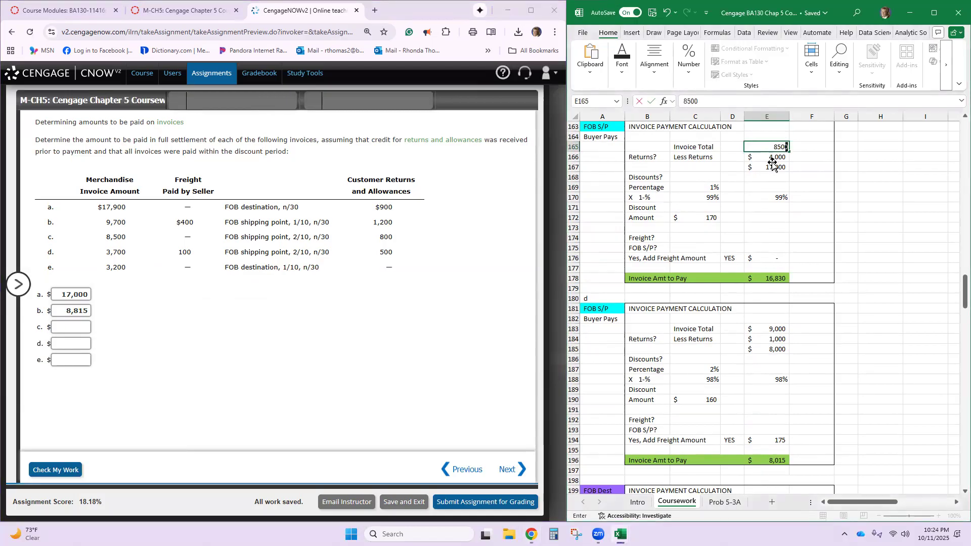
{"action": "key", "text": "Return"}
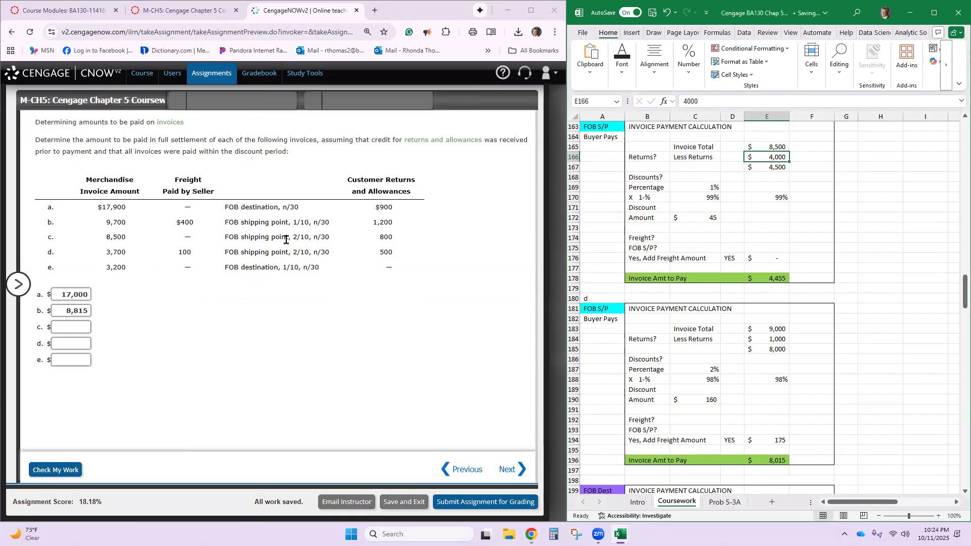
- Enter 0 as invoice c's freight in C174
{"action": "left_click", "coordinate": [730, 261]}
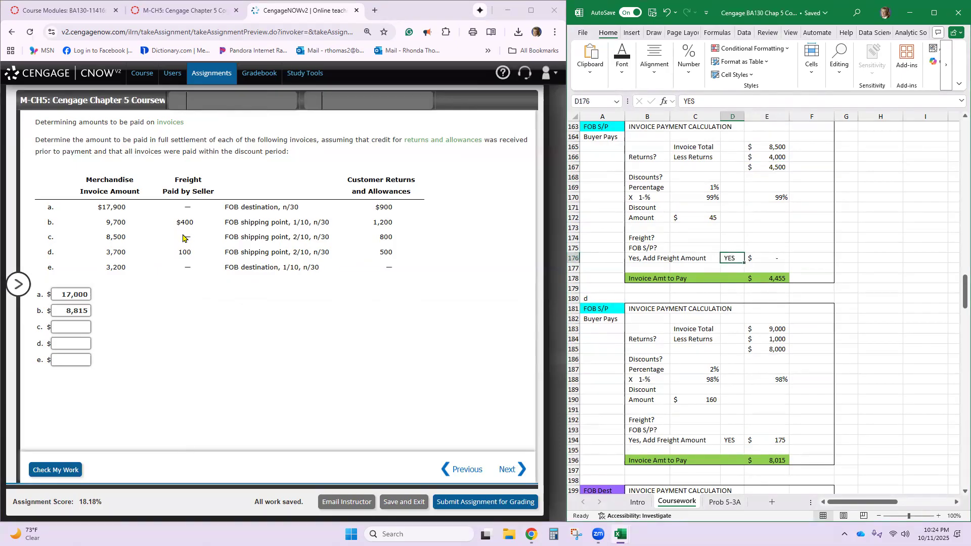
{"action": "left_click", "coordinate": [696, 238]}
{"action": "type", "text": "0"}
{"action": "key", "text": "Return"}
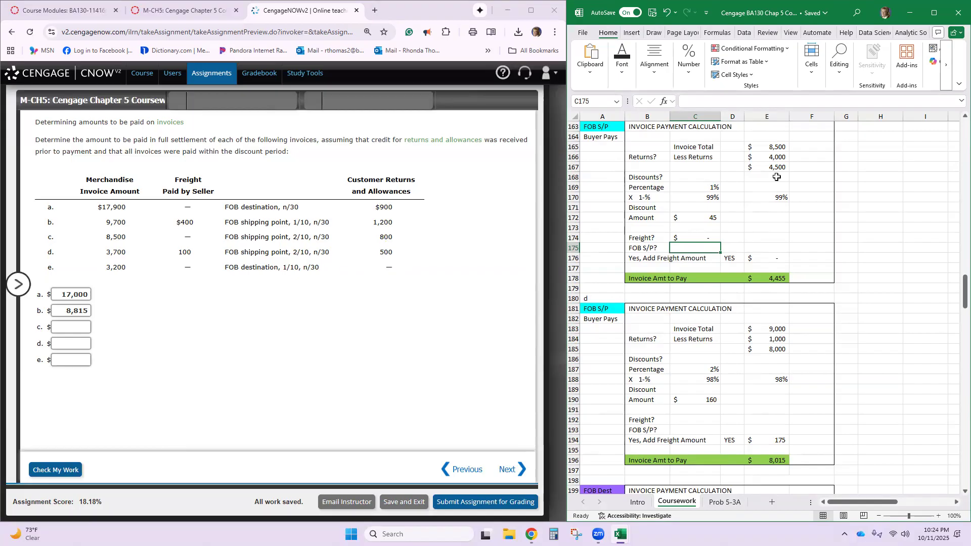
- Set invoice c's less returns in E166 to 800 and its discount percentage in C169 to 2%
{"action": "left_click", "coordinate": [777, 153]}
{"action": "type", "text": "800"}
{"action": "key", "text": "Return"}
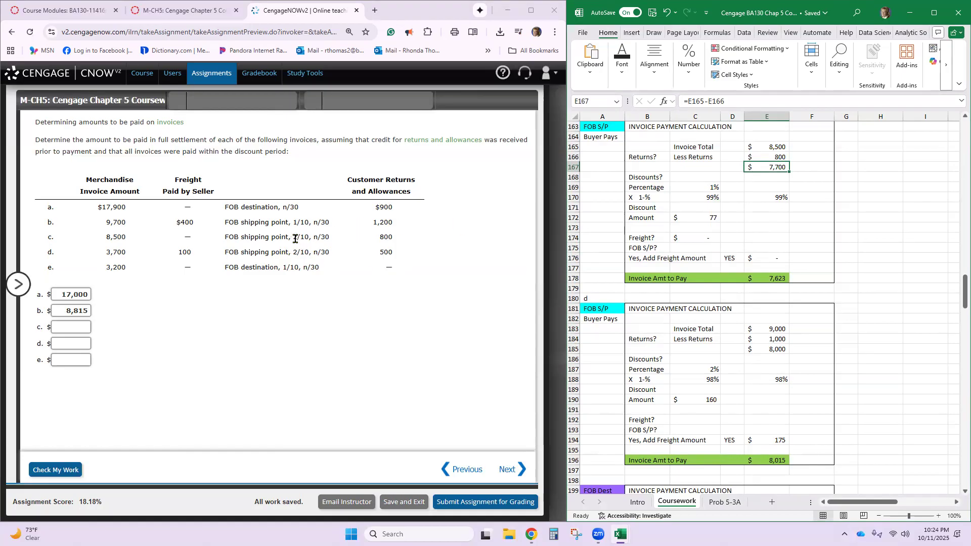
{"action": "left_click", "coordinate": [701, 187]}
{"action": "type", "text": "2"}
{"action": "key", "text": "Return"}
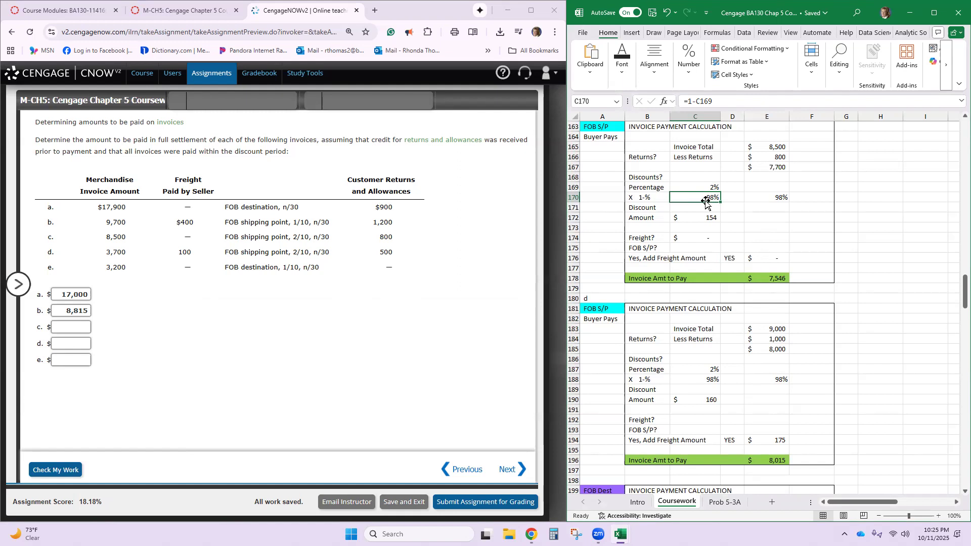
- Check the formulas behind invoice c's discount amount and amount to pay, keeping the payment formula =(E167*E170)+E176
{"action": "left_click", "coordinate": [697, 218]}
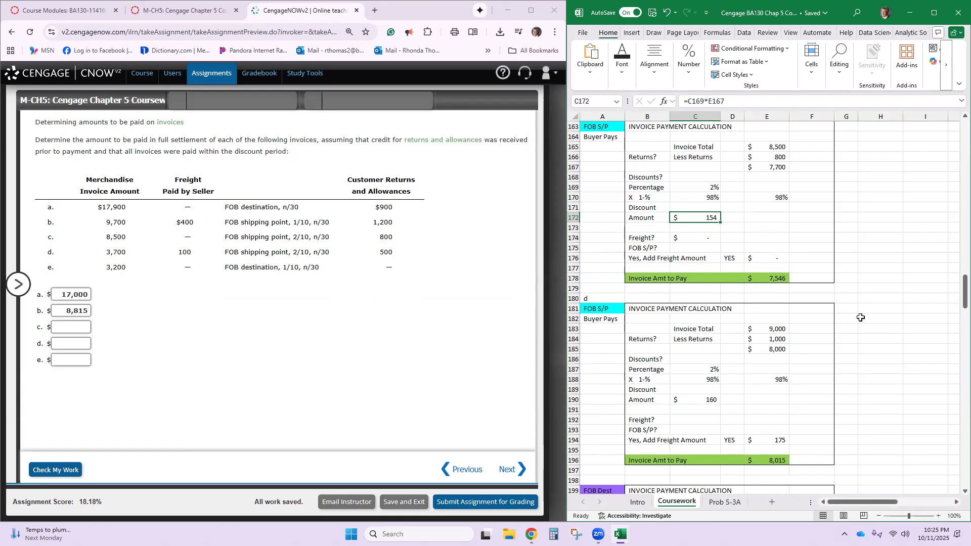
{"action": "left_click", "coordinate": [774, 278]}
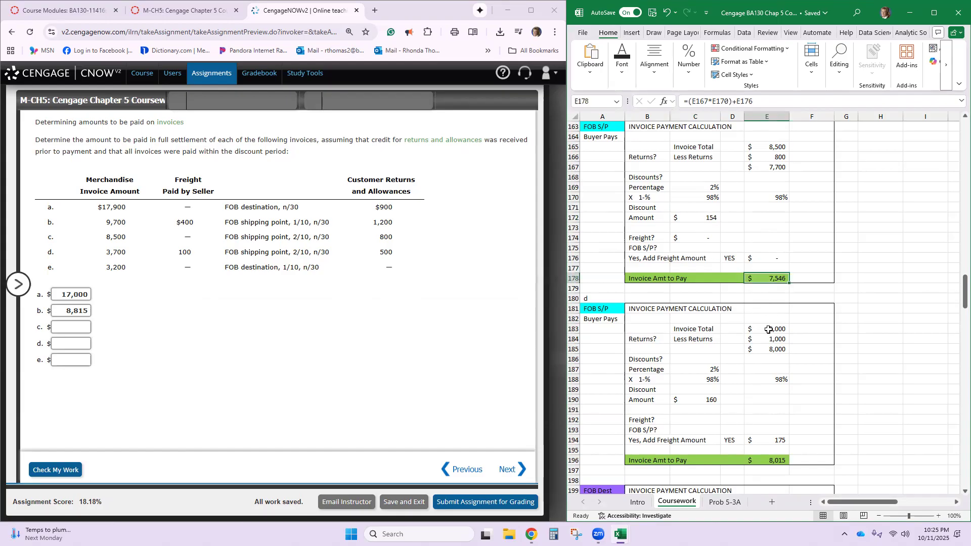
{"action": "type", "text": "="}
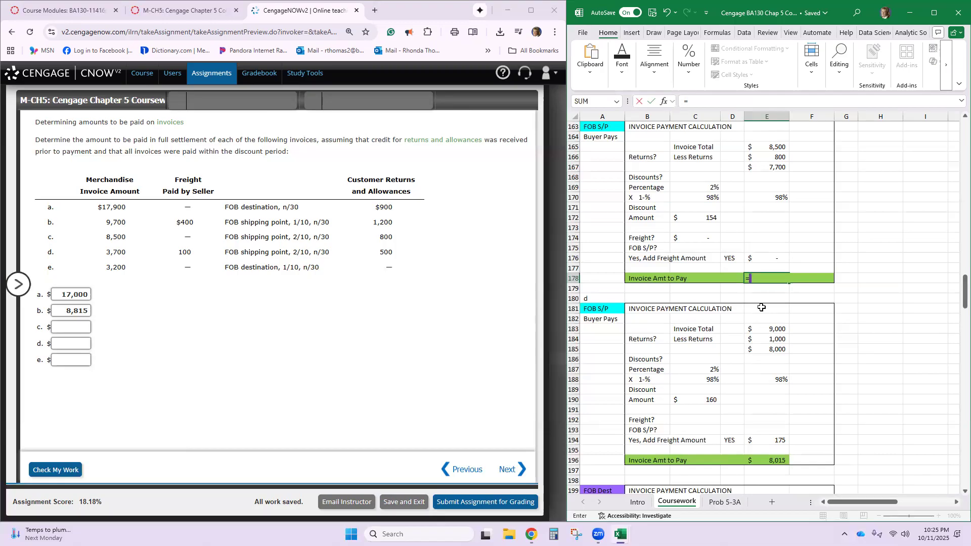
{"action": "key", "text": "BackSpace"}
{"action": "left_click", "coordinate": [664, 14]}
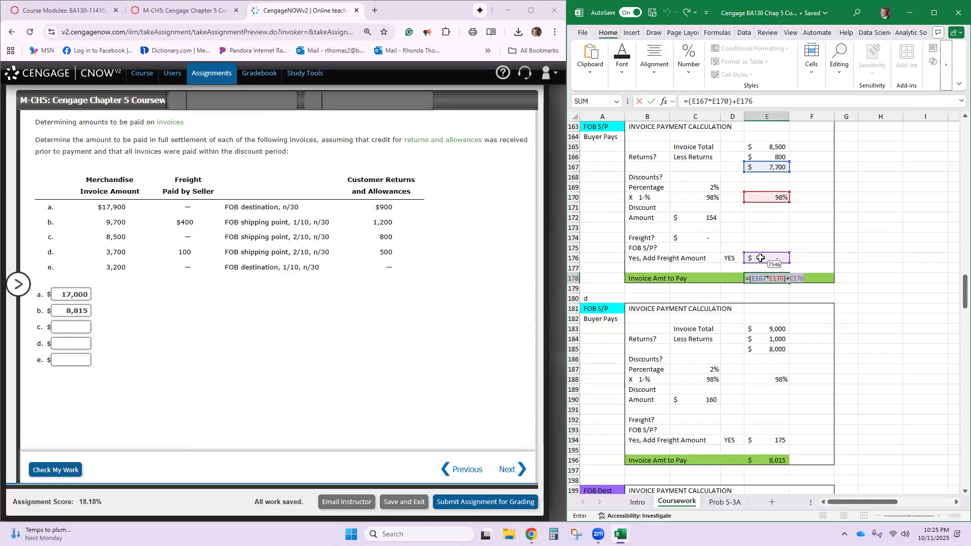
{"action": "key", "text": "Return"}
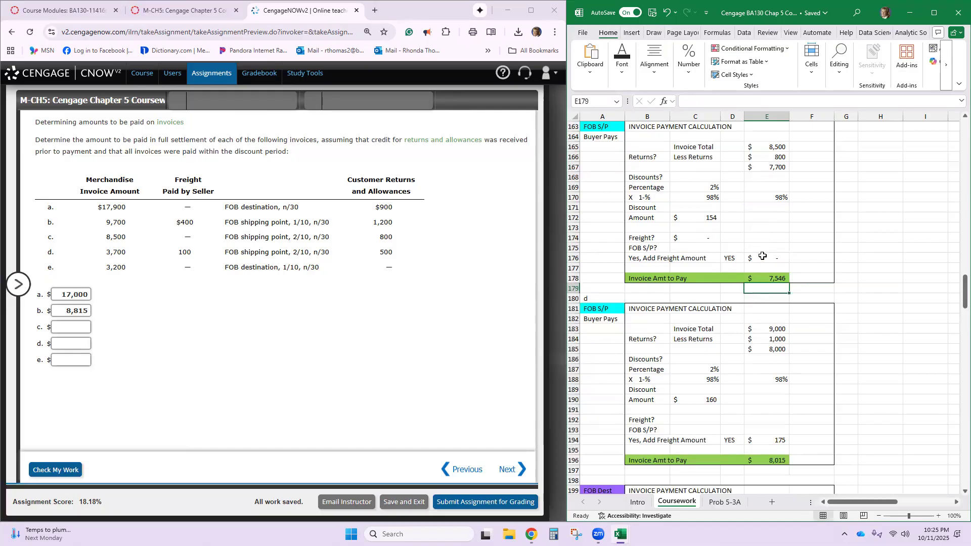
- Enter invoice c's calculated amount to pay, 7,546, as answer c in the Cengage exercise and check the work
{"action": "left_click", "coordinate": [69, 328]}
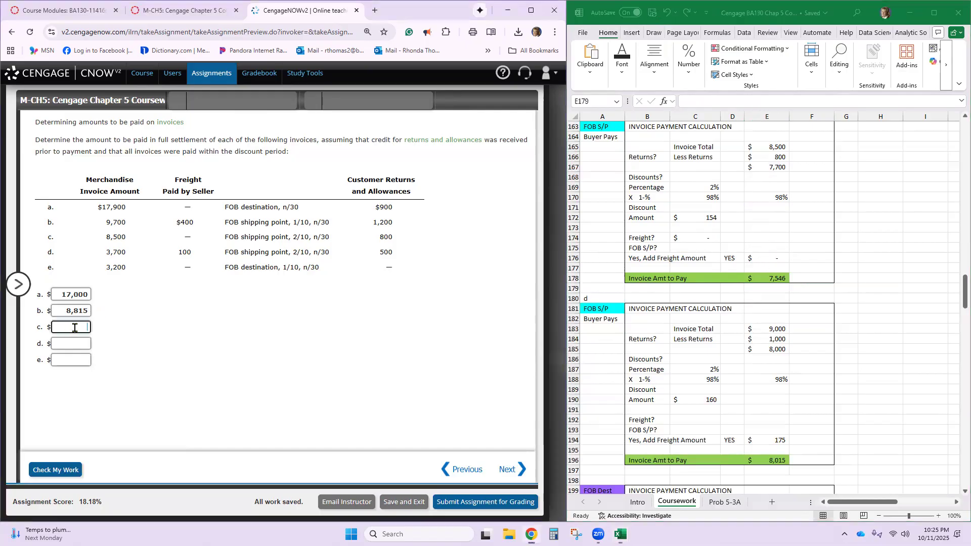
{"action": "type", "text": "7,"}
{"action": "type", "text": "546"}
{"action": "left_click", "coordinate": [181, 341]}
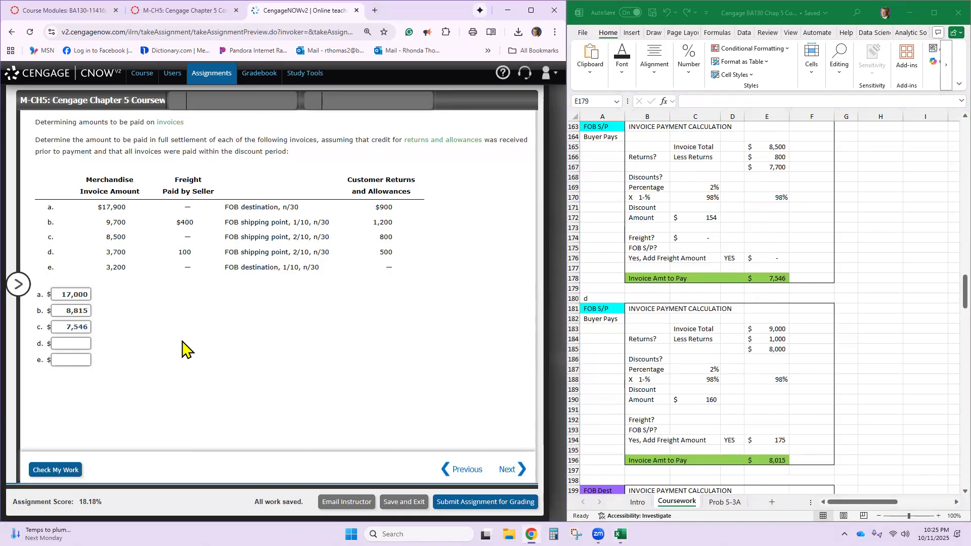
{"action": "left_click", "coordinate": [66, 470]}
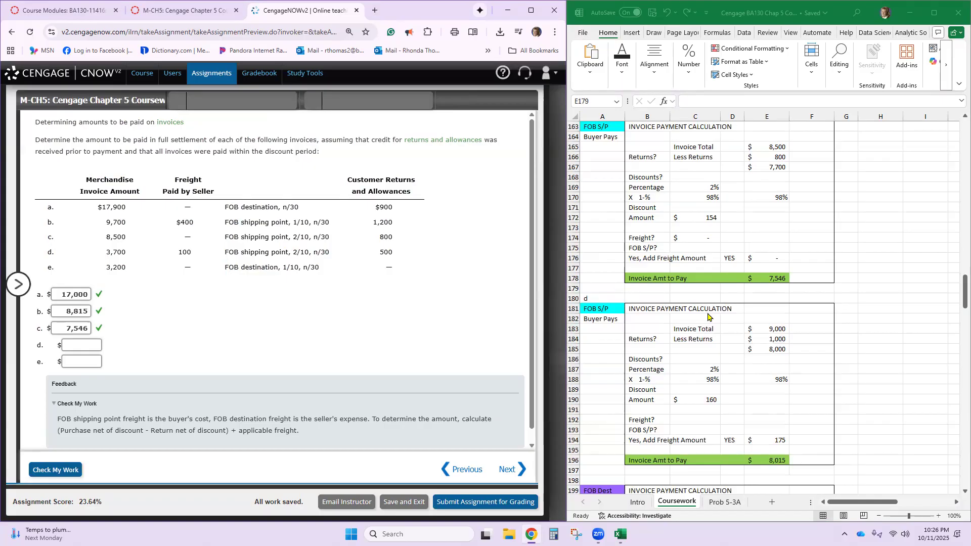
- Set invoice d's total in E183 to 3,700 and its less returns in E184 to 500
{"action": "scroll", "coordinate": [708, 317], "scroll_direction": "down", "scroll_amount": 5}
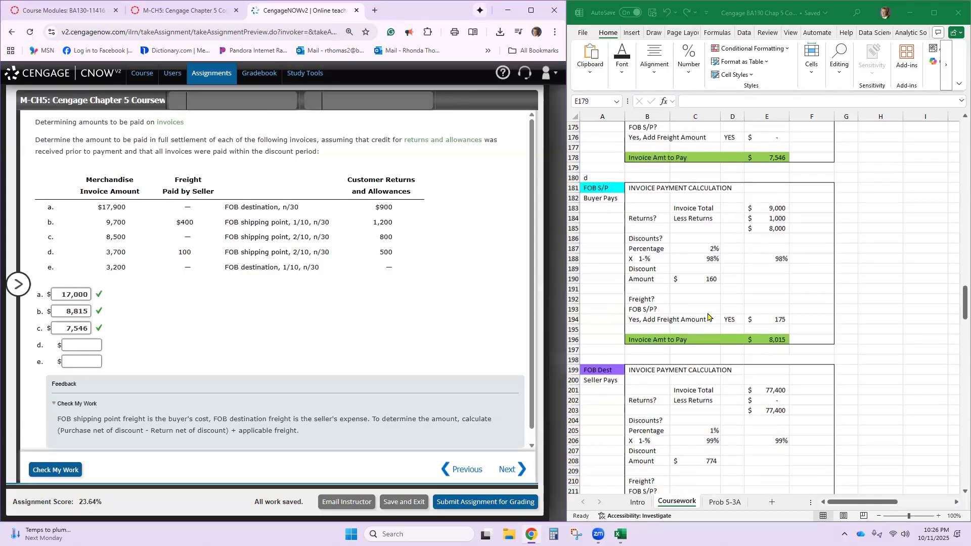
{"action": "scroll", "coordinate": [709, 317], "scroll_direction": "down", "scroll_amount": 1}
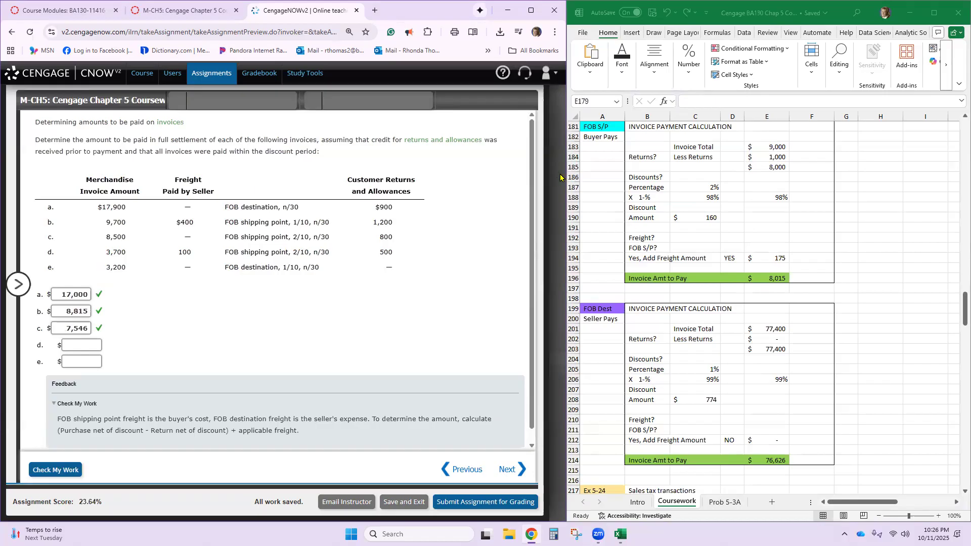
{"action": "left_click", "coordinate": [778, 147]}
{"action": "type", "text": "3"}
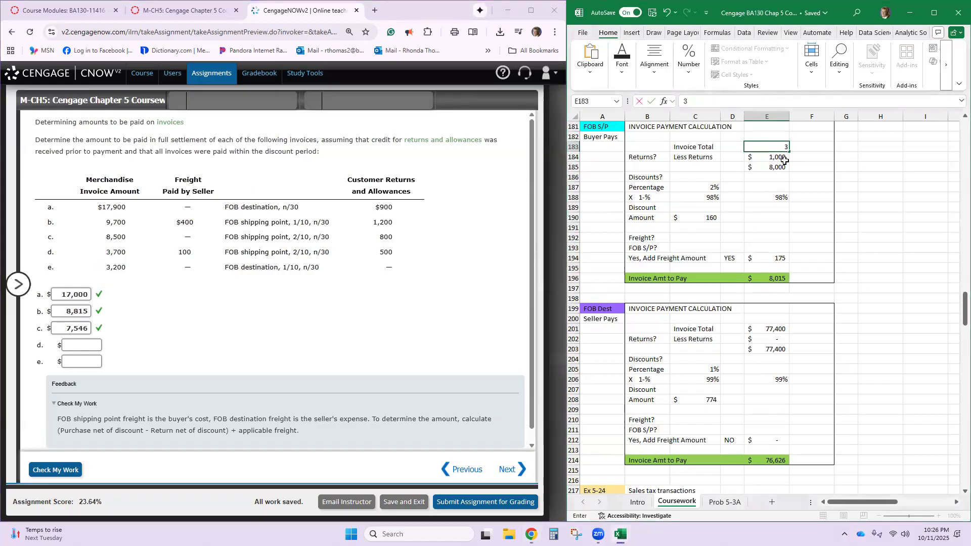
{"action": "type", "text": ",7000"}
{"action": "key", "text": "Return"}
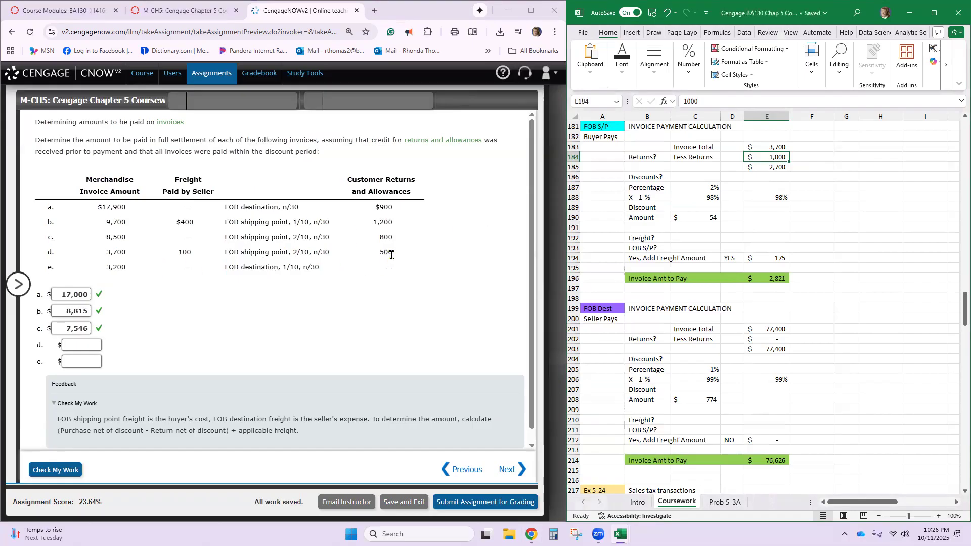
{"action": "type", "text": "500"}
{"action": "key", "text": "Return"}
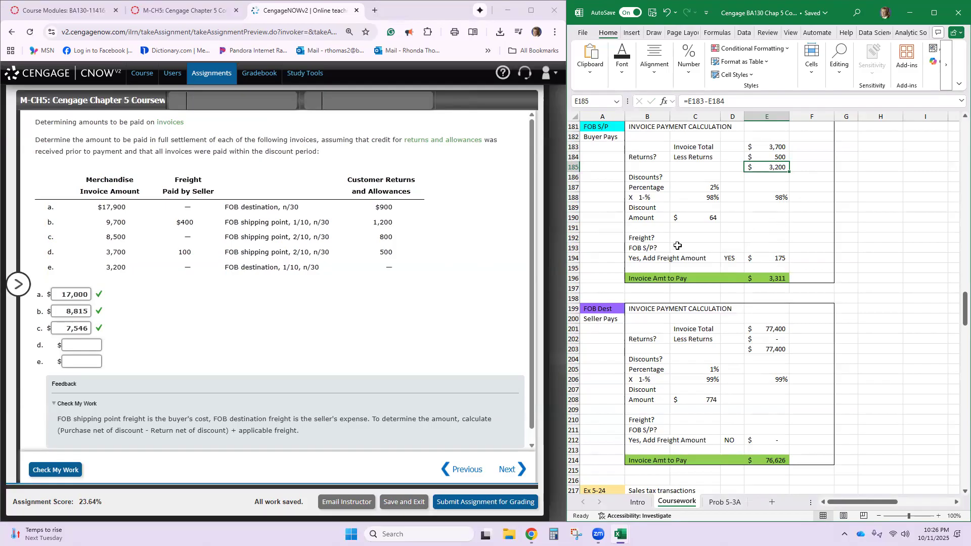
- Fill in invoice d's freight section: freight 100 in C192, FOB S/P Yes in C193, and added freight amount 100 in E194
{"action": "left_click", "coordinate": [713, 240]}
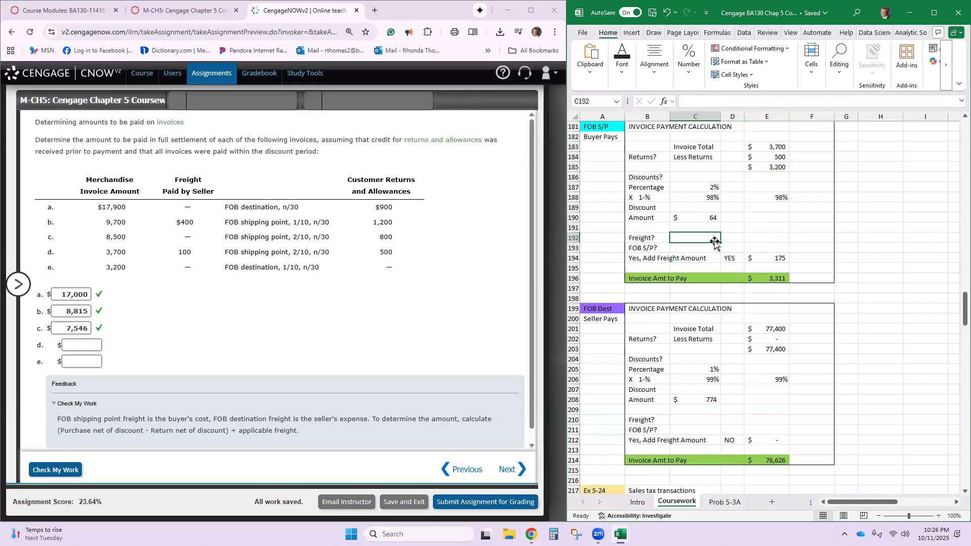
{"action": "type", "text": "100"}
{"action": "key", "text": "Return"}
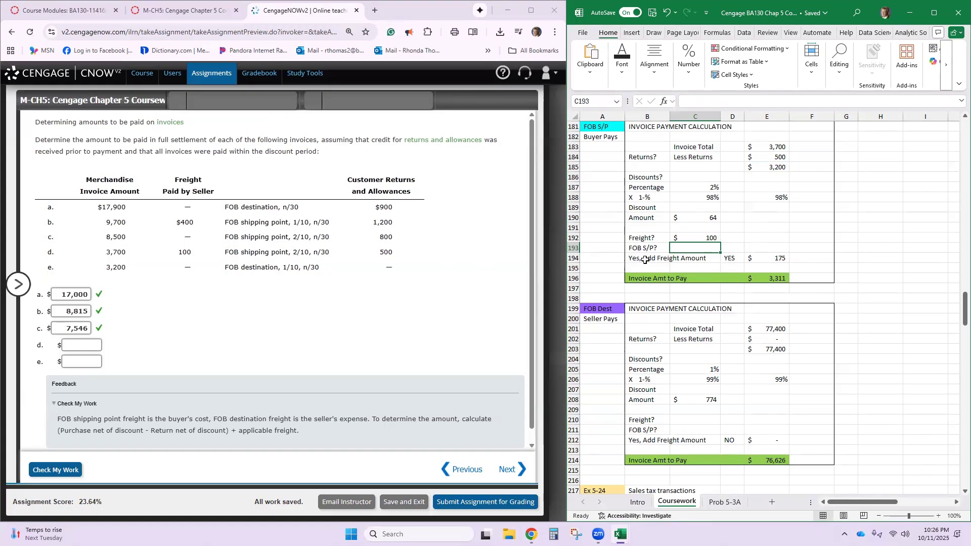
{"action": "type", "text": "Yes"}
{"action": "key", "text": "Return"}
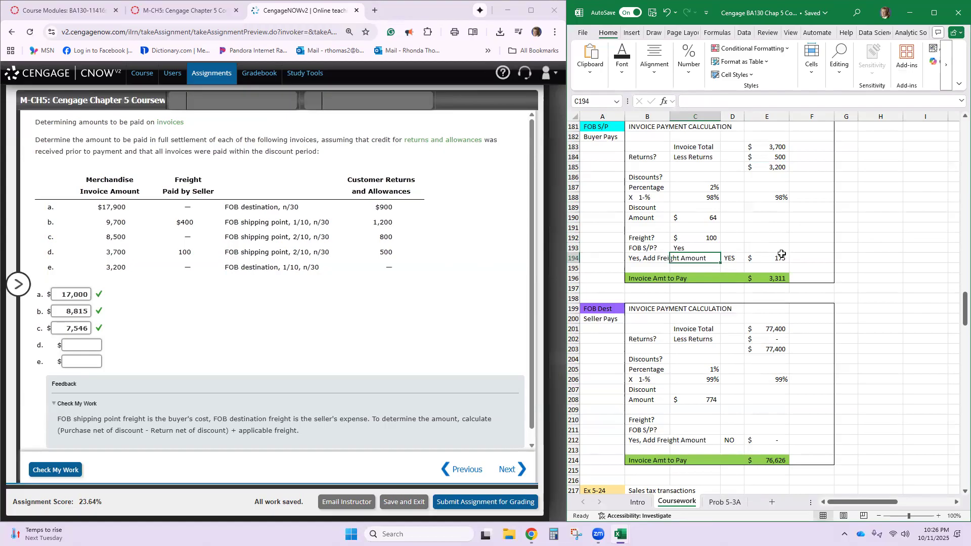
{"action": "left_click", "coordinate": [775, 257]}
{"action": "type", "text": "100"}
{"action": "key", "text": "Return"}
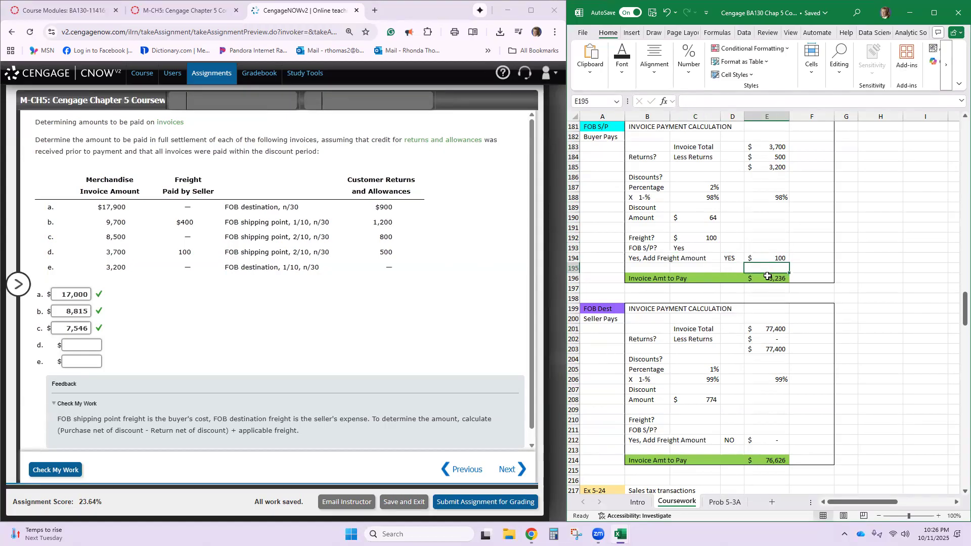
- Check invoice d's payment formula in E196 and enter 3,236 as answer d in the Cengage exercise
{"action": "left_click", "coordinate": [768, 276]}
{"action": "double_click", "coordinate": [763, 279]}
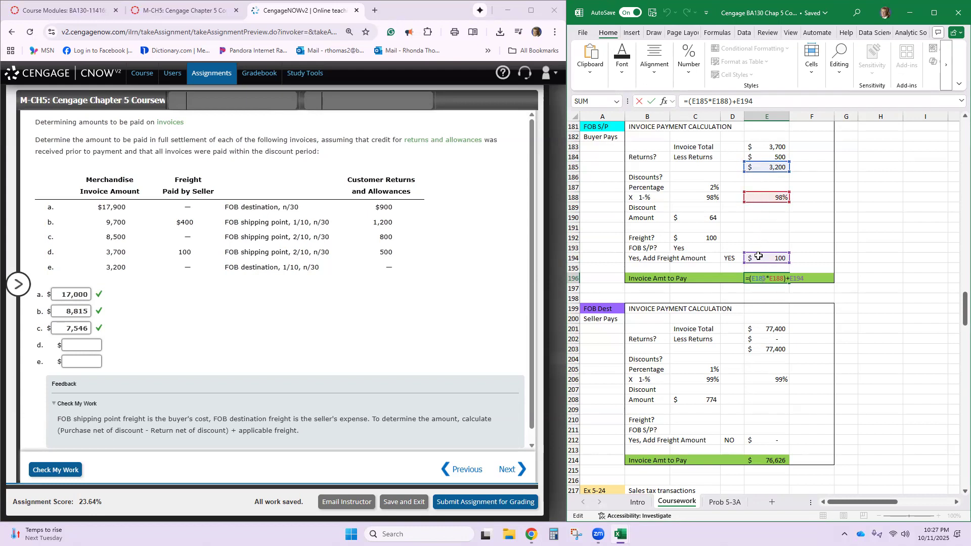
{"action": "key", "text": "Return"}
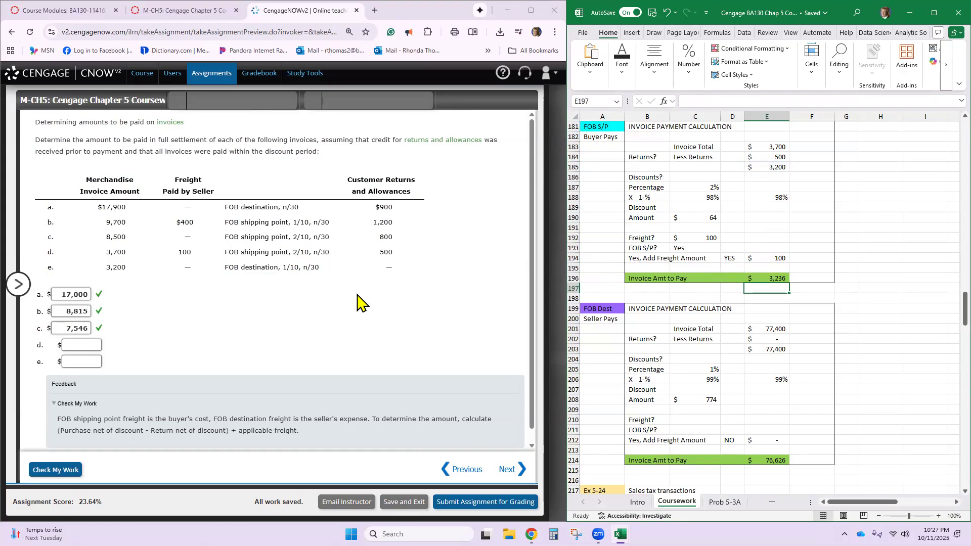
{"action": "left_click", "coordinate": [73, 342]}
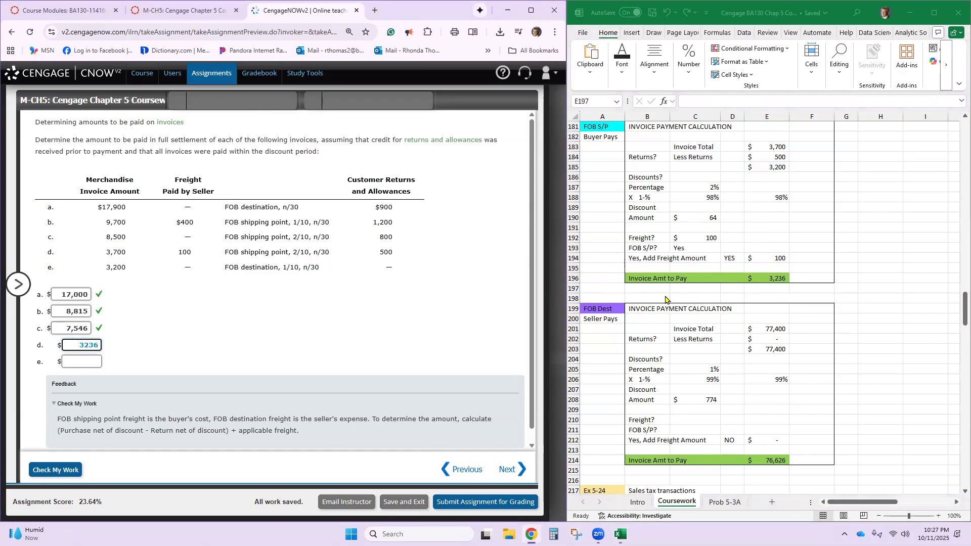
- Set invoice e's total in E201 to 3,200 and check its less returns and discount percentage against the exercise
{"action": "scroll", "coordinate": [746, 278], "scroll_direction": "down", "scroll_amount": 3}
{"action": "scroll", "coordinate": [745, 278], "scroll_direction": "down", "scroll_amount": 3}
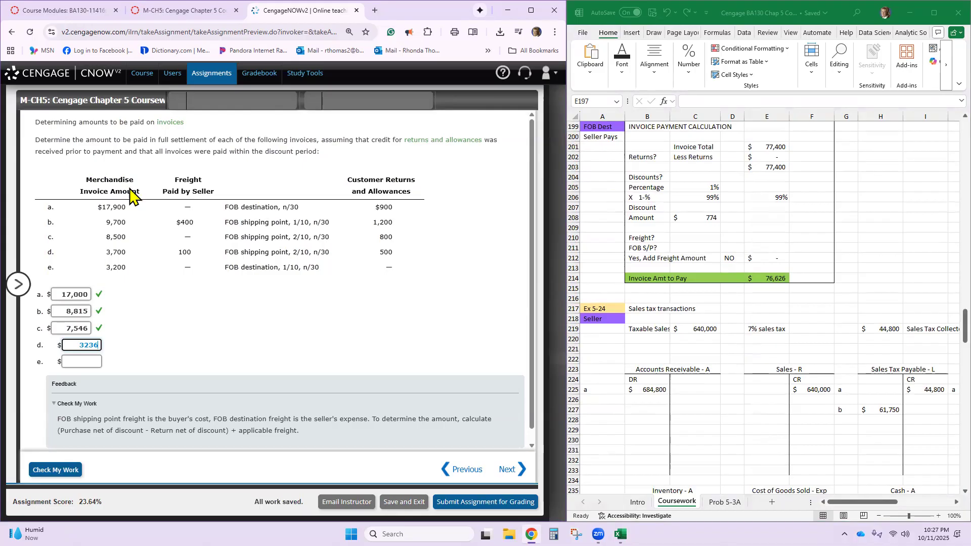
{"action": "left_click", "coordinate": [775, 147]}
{"action": "type", "text": "3200"}
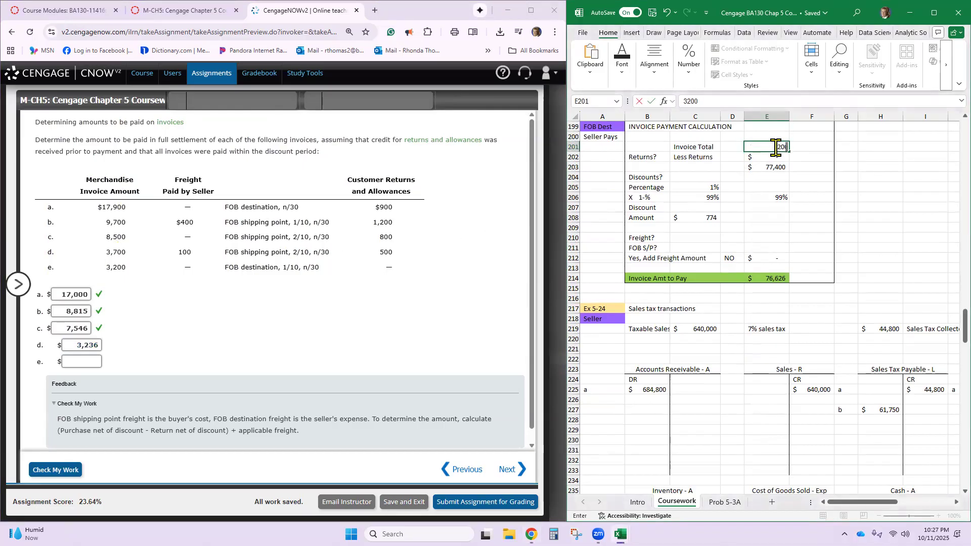
{"action": "key", "text": "Return"}
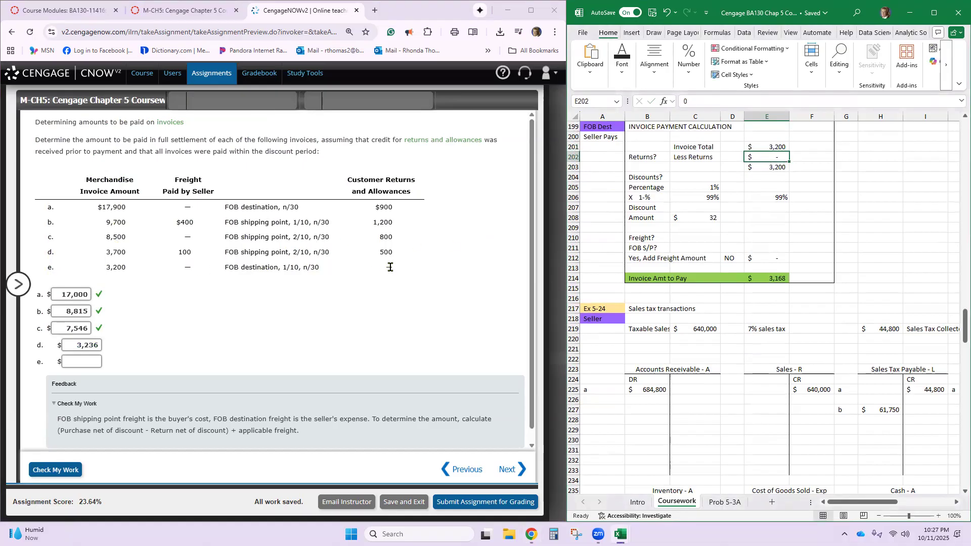
{"action": "key", "text": "Return"}
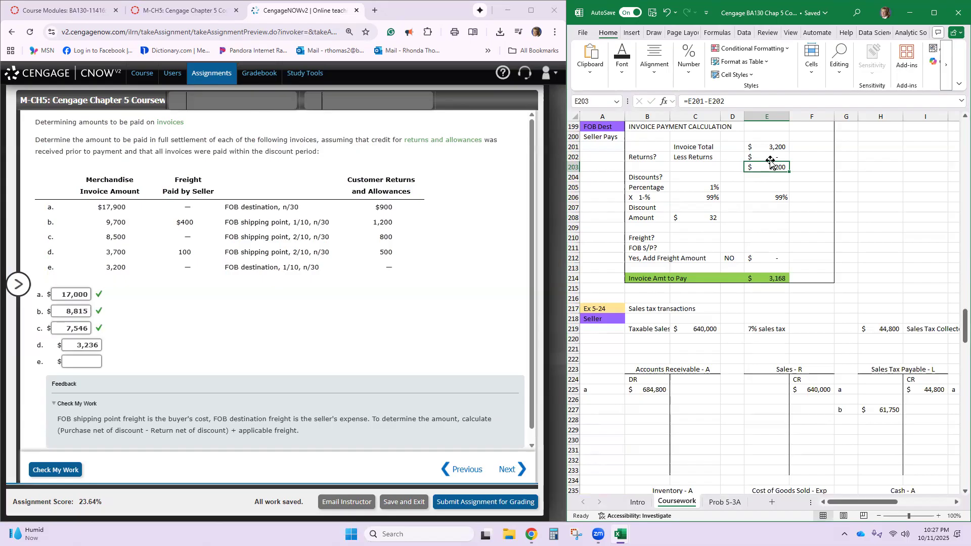
{"action": "left_click", "coordinate": [697, 189]}
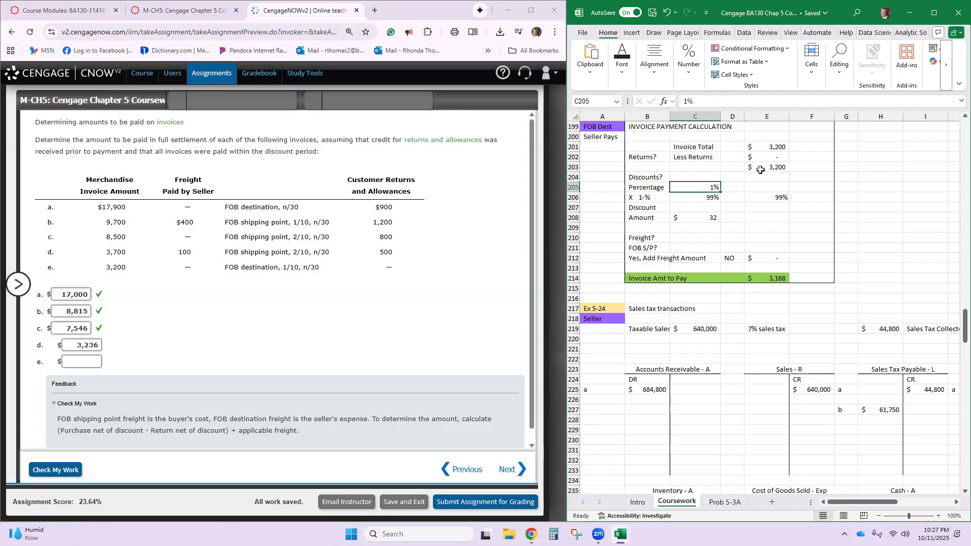
- Set invoice e's freight in C210 to 0 and answer its FOB S/P question in C211 with No
{"action": "left_click", "coordinate": [679, 239]}
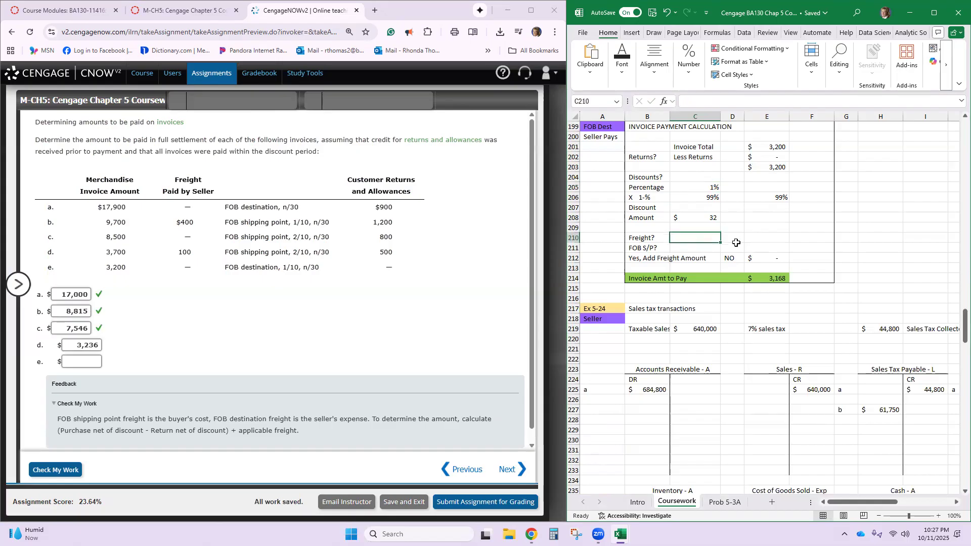
{"action": "type", "text": "0"}
{"action": "key", "text": "Return"}
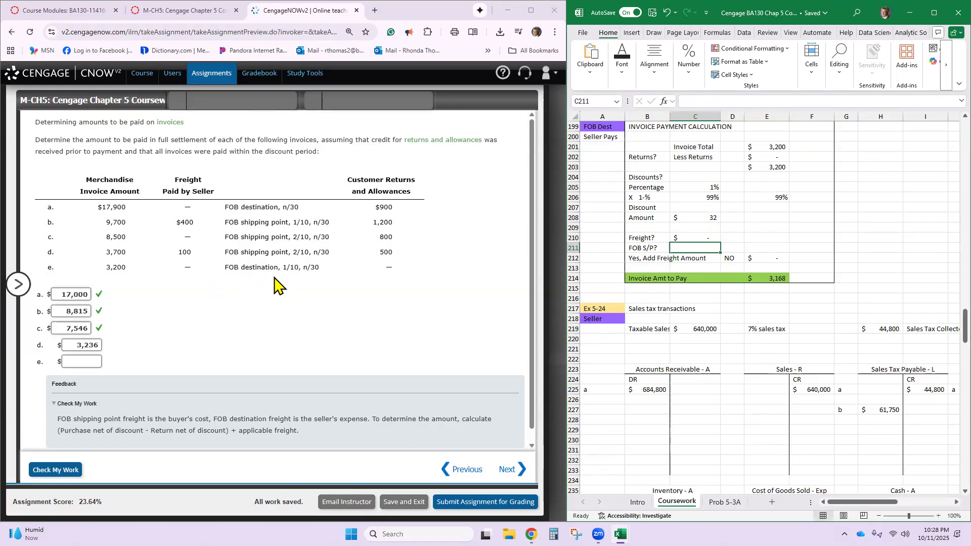
{"action": "type", "text": "No"}
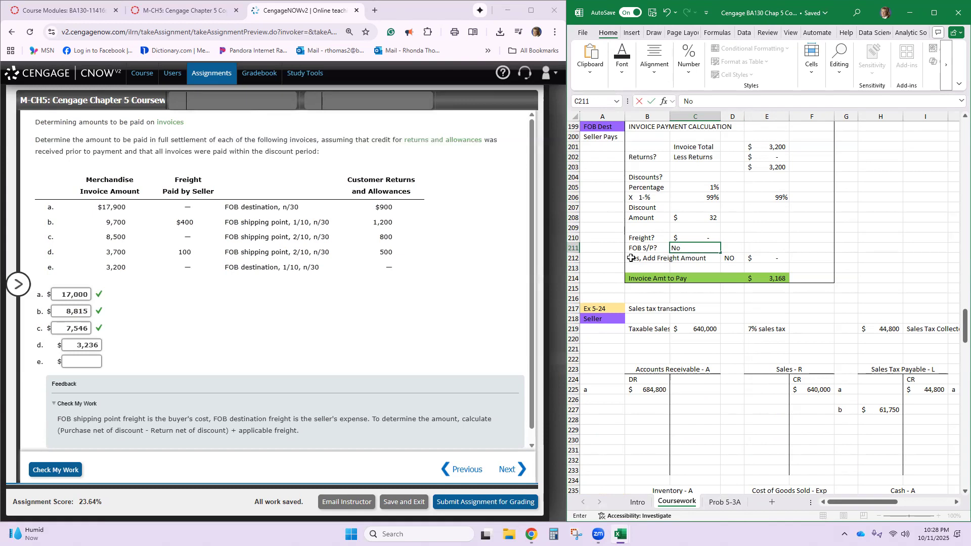
{"action": "key", "text": "Return"}
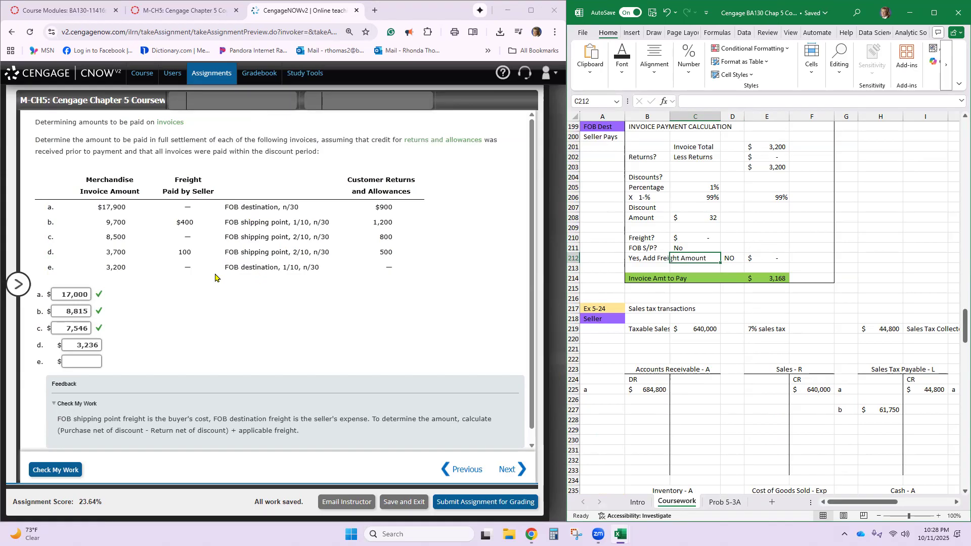
- Check the added freight amount and the formula behind invoice e's amount to pay in E214
{"action": "left_click", "coordinate": [763, 256]}
{"action": "left_click", "coordinate": [760, 279]}
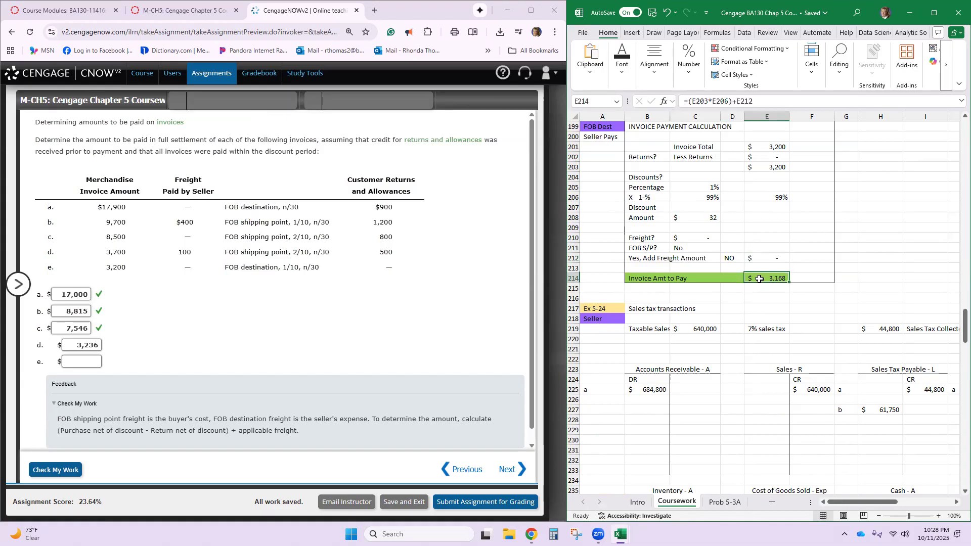
{"action": "double_click", "coordinate": [760, 279]}
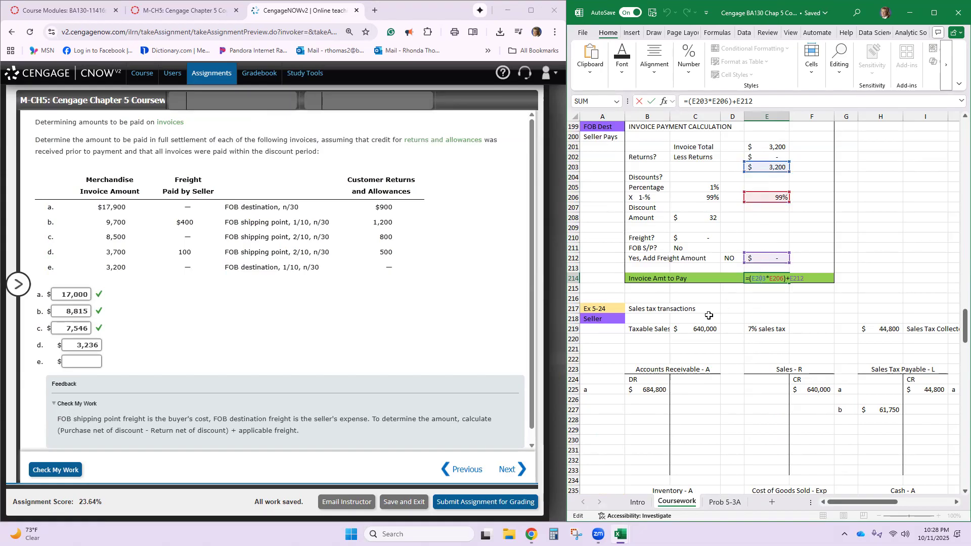
{"action": "key", "text": "Return"}
- Enter invoice e's amount to pay, 3,168, as answer e in the Cengage exercise and check the work
{"action": "left_click", "coordinate": [85, 361]}
{"action": "type", "text": "3168"}
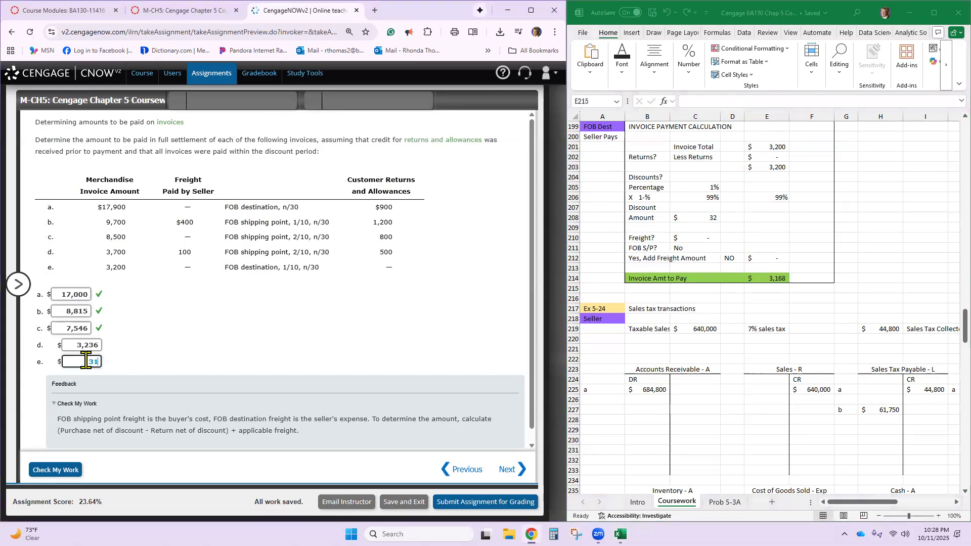
{"action": "left_click", "coordinate": [71, 470]}
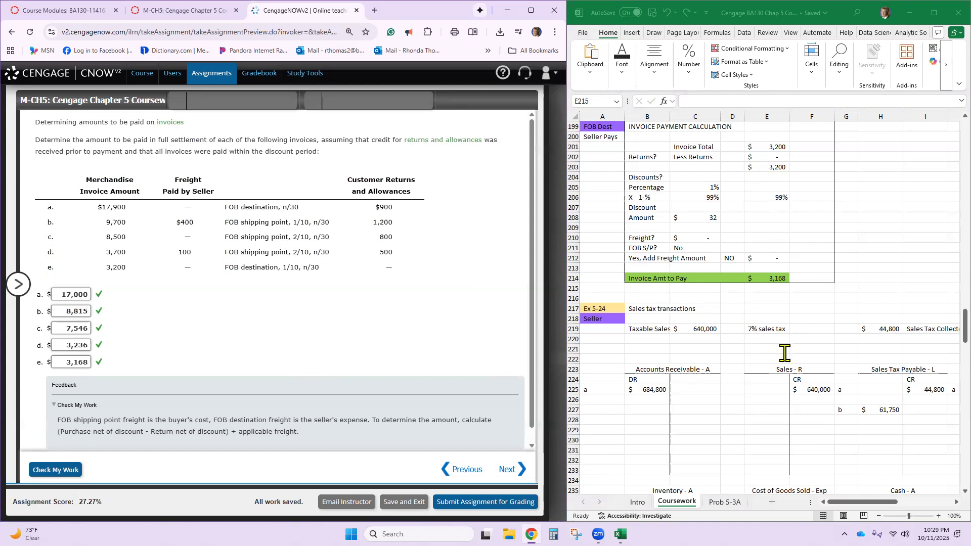
- Open exercise EX.05.24.ALGO on sales tax transactions with the assignment list collapsed, and bring up the worksheet's Ex 5-24 section
{"action": "left_click", "coordinate": [24, 293]}
{"action": "left_click", "coordinate": [119, 195]}
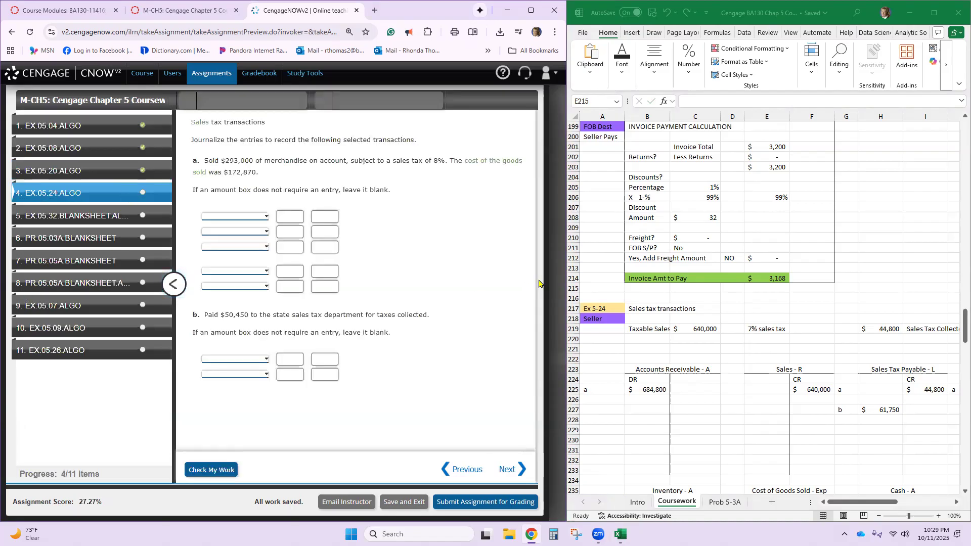
{"action": "scroll", "coordinate": [659, 317], "scroll_direction": "down", "scroll_amount": 3}
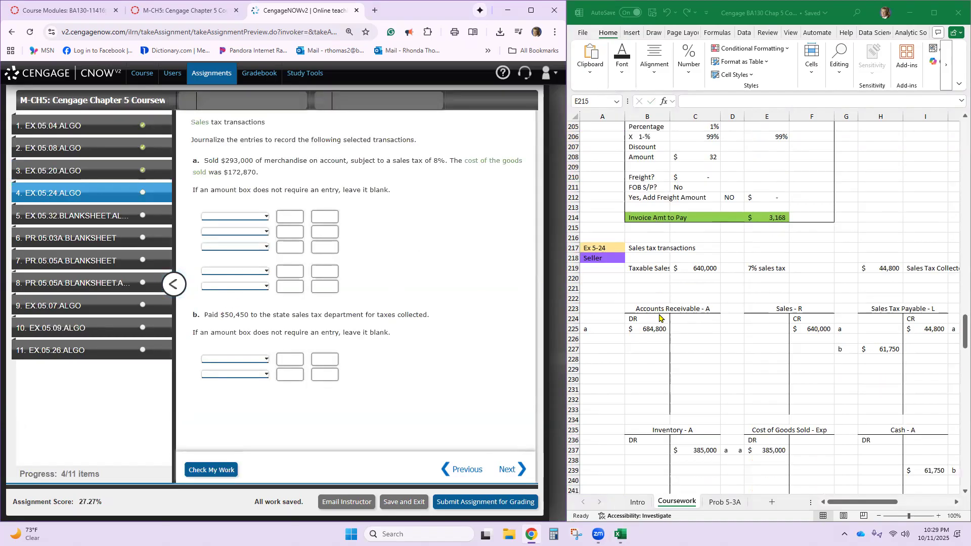
{"action": "scroll", "coordinate": [659, 317], "scroll_direction": "down", "scroll_amount": 2}
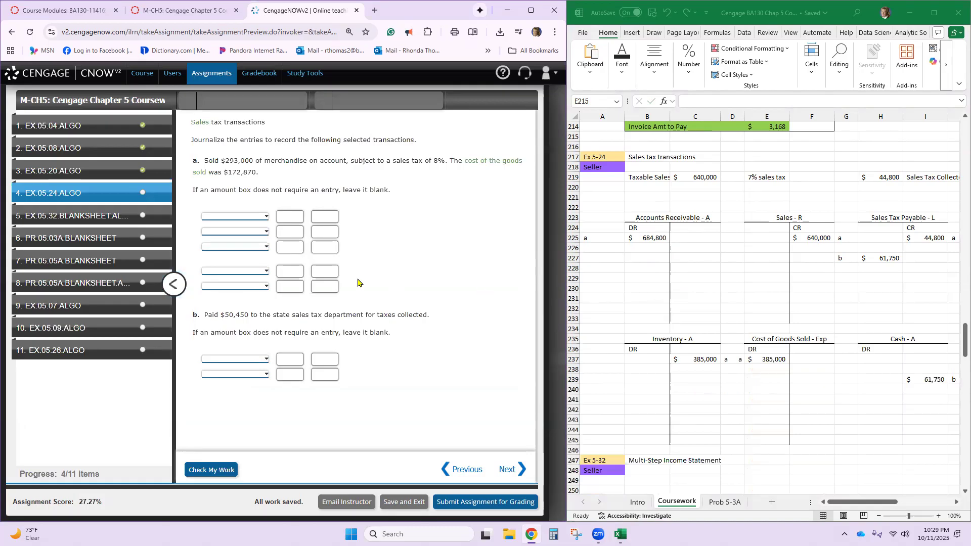
{"action": "left_click", "coordinate": [174, 284]}
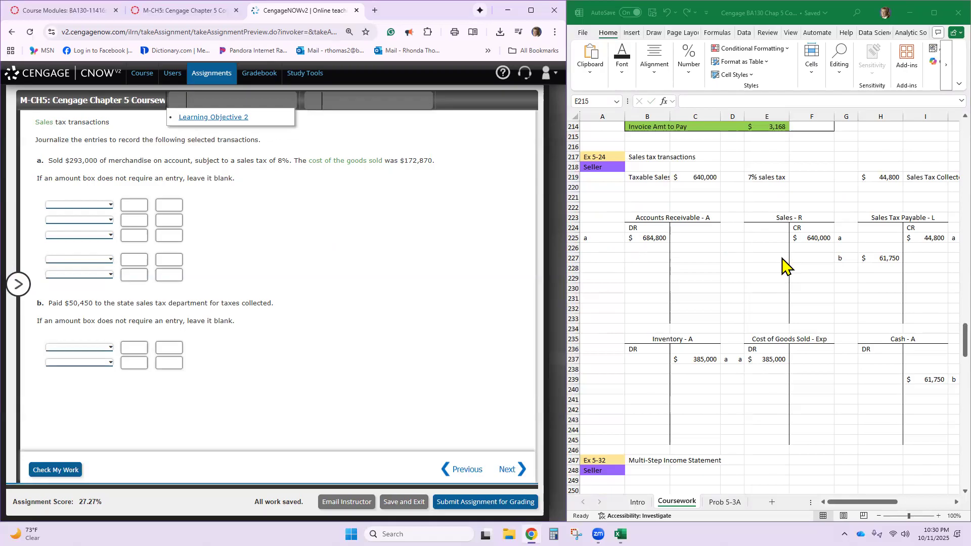
- Update the Ex 5-24 data by changing the E219 label to 8% sales tax and setting taxable sales in C219 to 293,000
{"action": "left_click", "coordinate": [897, 221]}
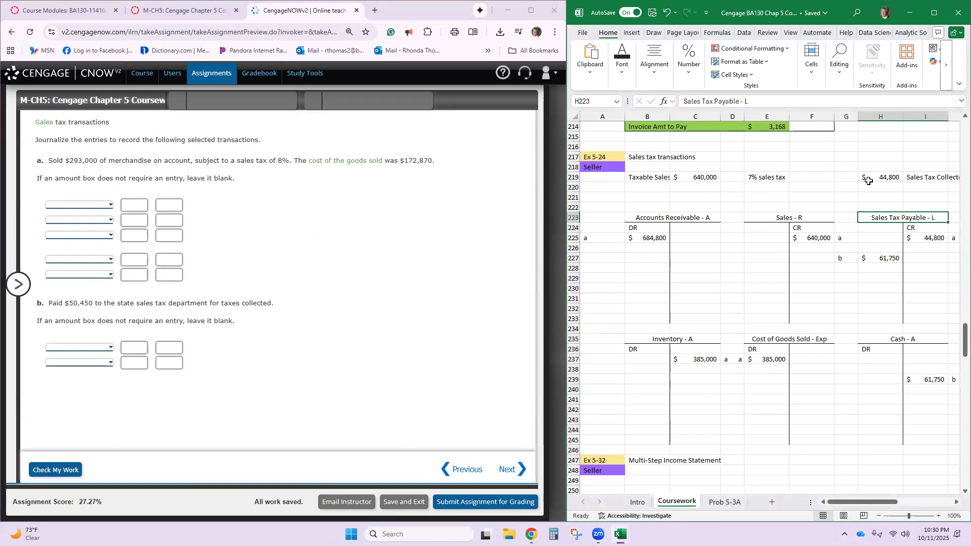
{"action": "left_click", "coordinate": [752, 177]}
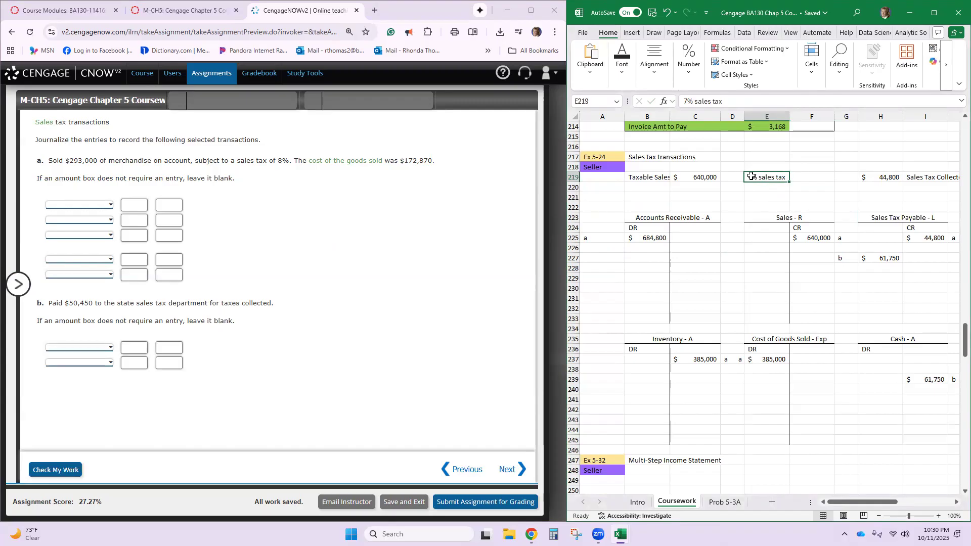
{"action": "left_click", "coordinate": [688, 101]}
{"action": "key", "text": "BackSpace"}
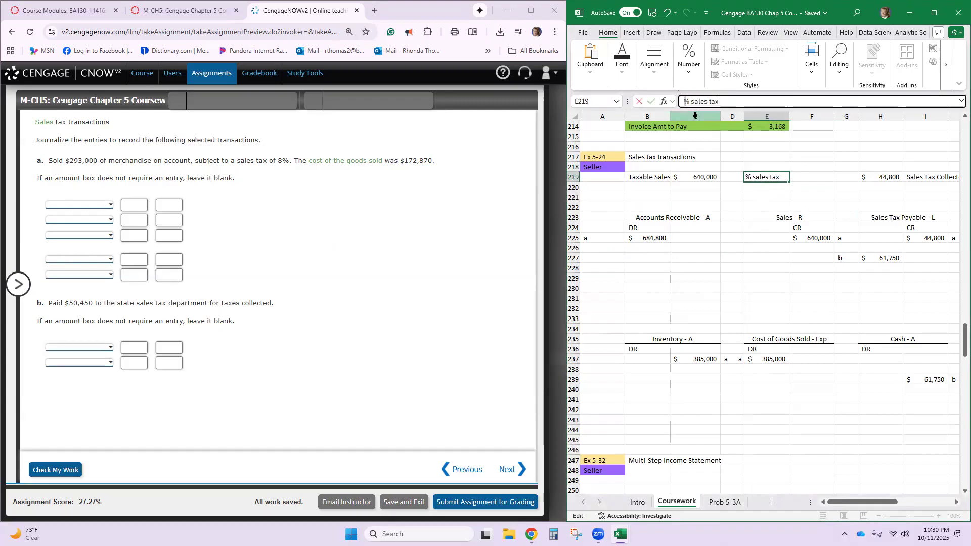
{"action": "type", "text": "8"}
{"action": "key", "text": "Return"}
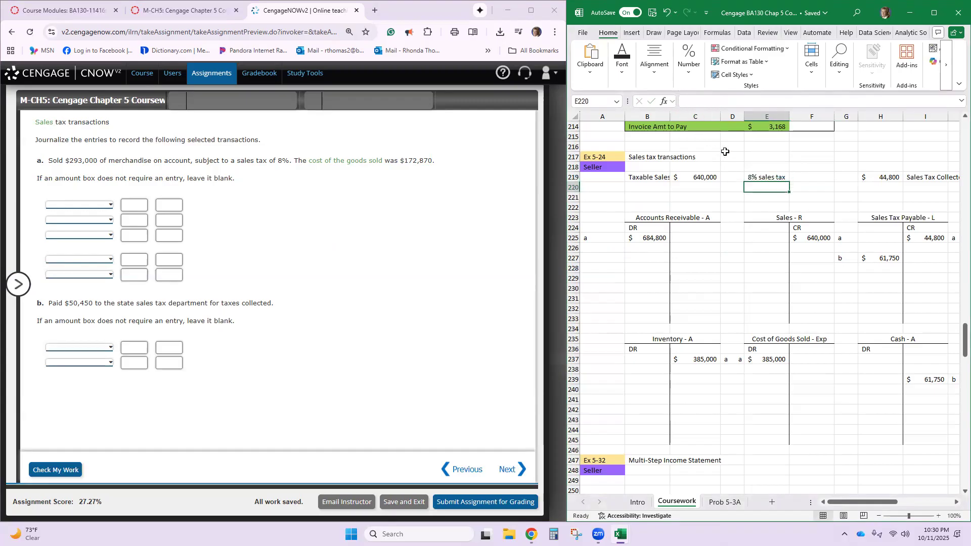
{"action": "left_click", "coordinate": [685, 179]}
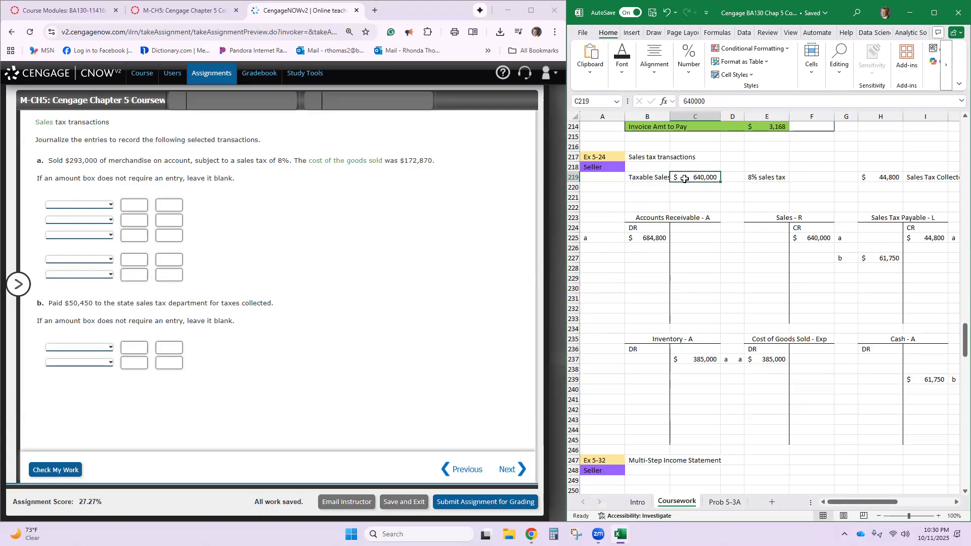
{"action": "type", "text": "293000"}
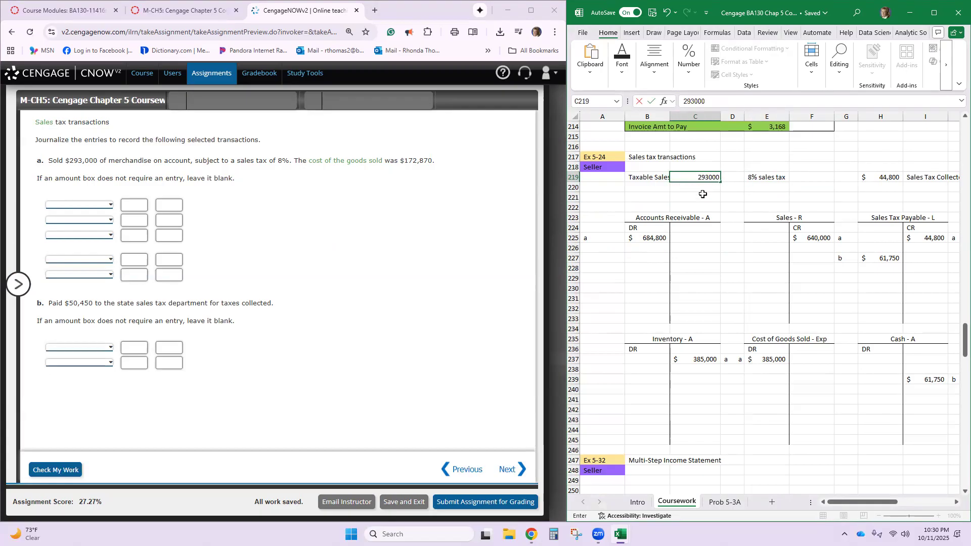
{"action": "key", "text": "Return"}
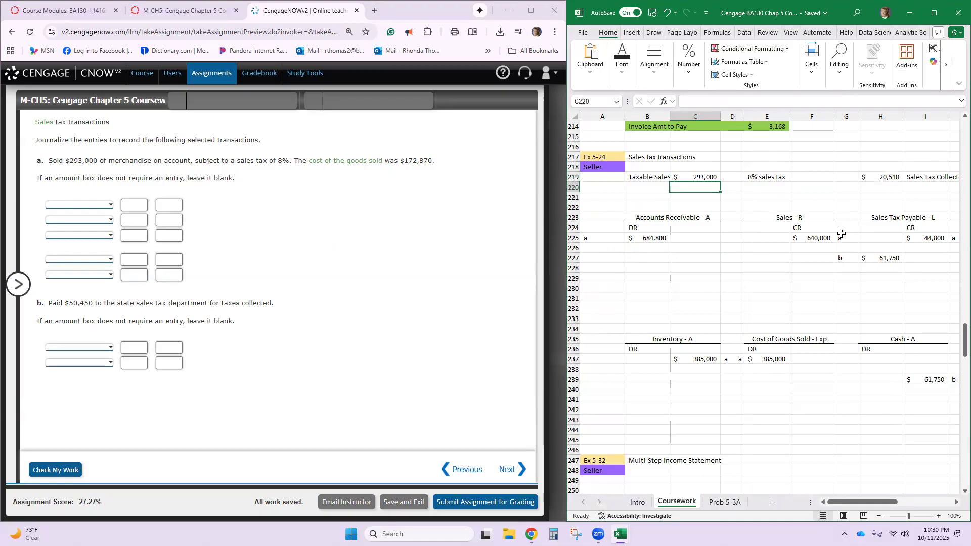
- Change the sales tax collected formula in H219 to =C219*0.08
{"action": "left_click", "coordinate": [875, 177]}
{"action": "double_click", "coordinate": [875, 177]}
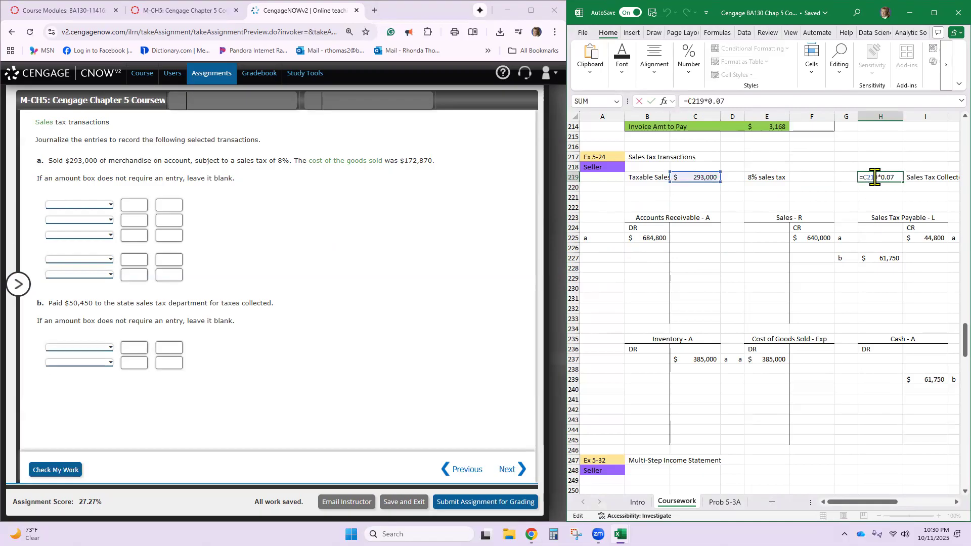
{"action": "left_click", "coordinate": [893, 175]}
{"action": "key", "text": "BackSpace"}
{"action": "type", "text": "8"}
{"action": "key", "text": "Return"}
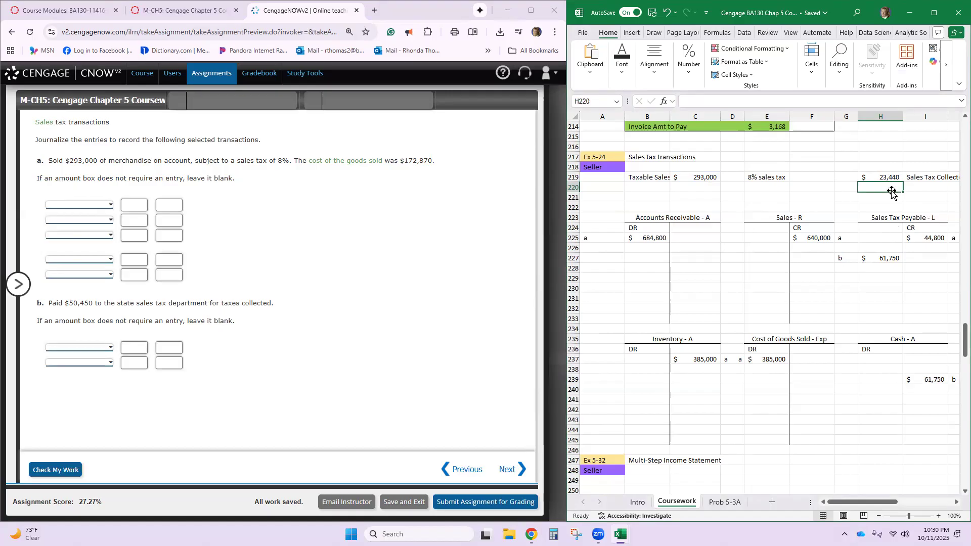
- Add a Sales Tax label in B220 of the Ex 5-24 worksheet section with the amount 23,440 in C220
{"action": "left_click", "coordinate": [657, 188]}
{"action": "type", "text": "Sale"}
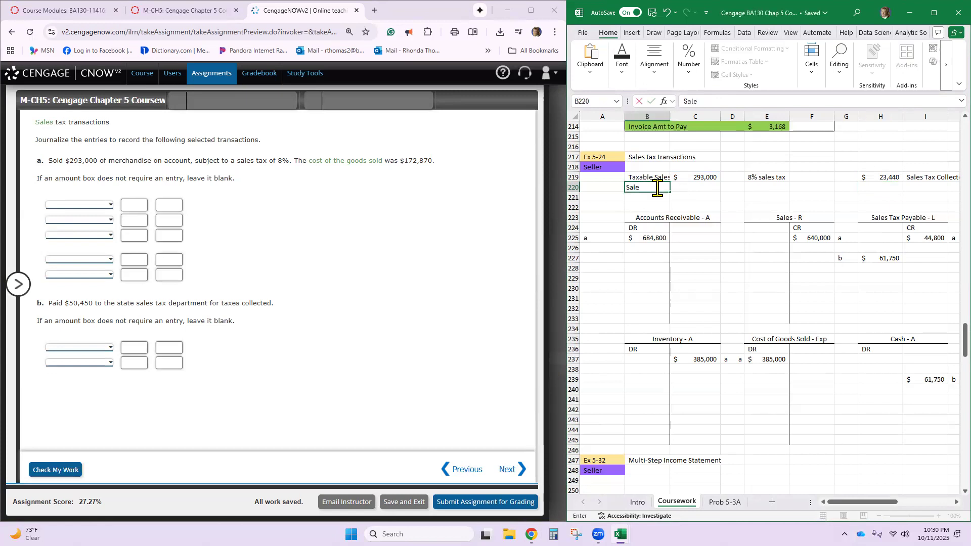
{"action": "type", "text": "s Tax"}
{"action": "key", "text": "Tab"}
{"action": "type", "text": "23,"}
{"action": "type", "text": "440"}
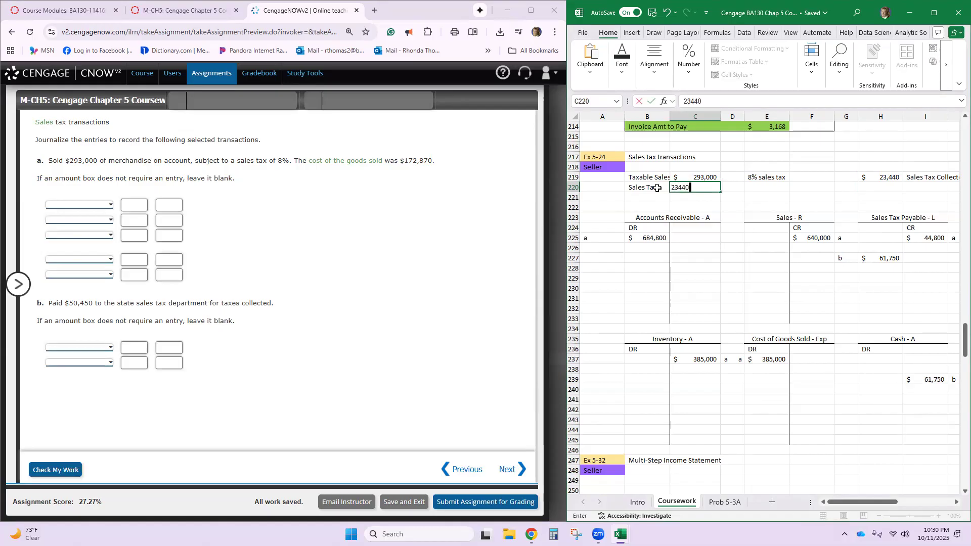
{"action": "key", "text": "Return"}
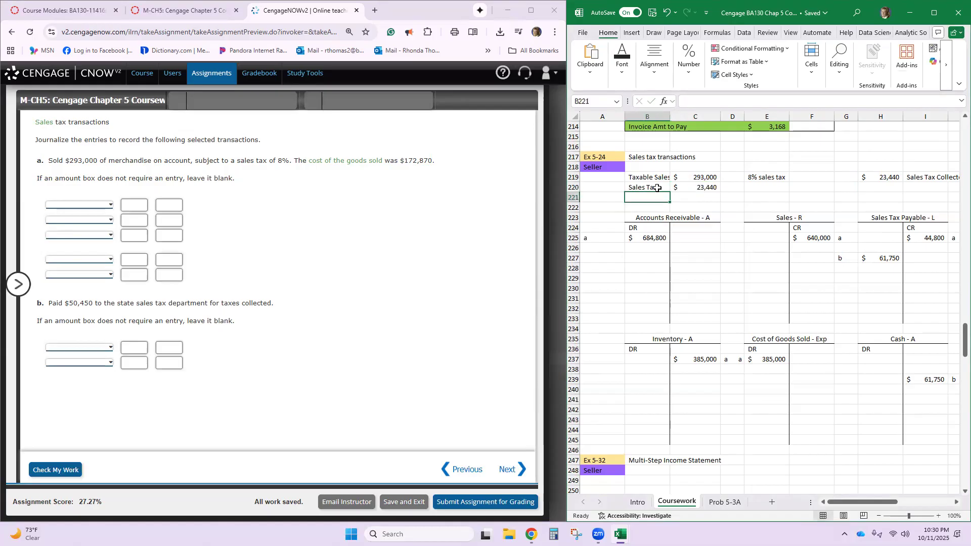
- Apply a bottom border to the sales tax amount in C220 and sum the taxable sales and sales tax in C221
{"action": "left_click", "coordinate": [705, 188]}
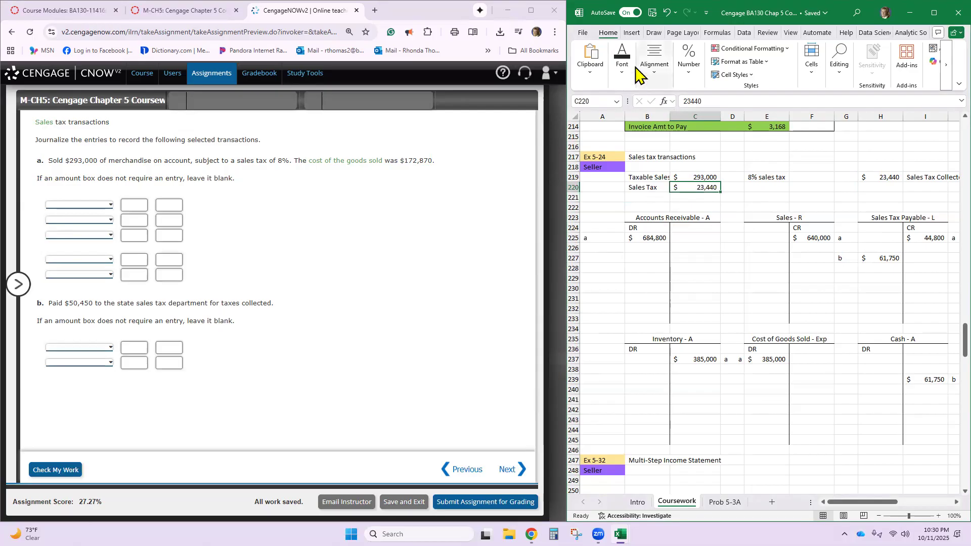
{"action": "left_click", "coordinate": [625, 65]}
{"action": "left_click", "coordinate": [676, 116]}
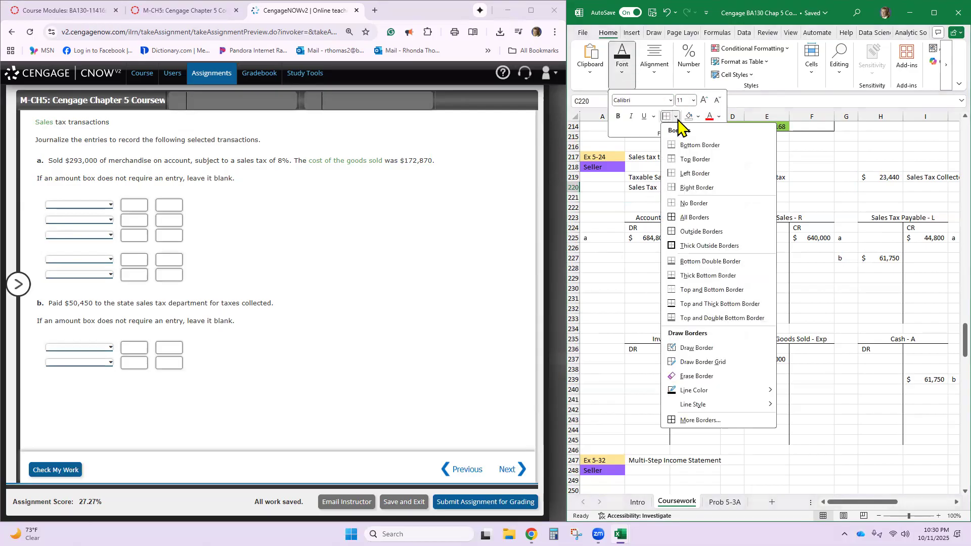
{"action": "left_click", "coordinate": [698, 158]}
{"action": "left_click", "coordinate": [704, 198]}
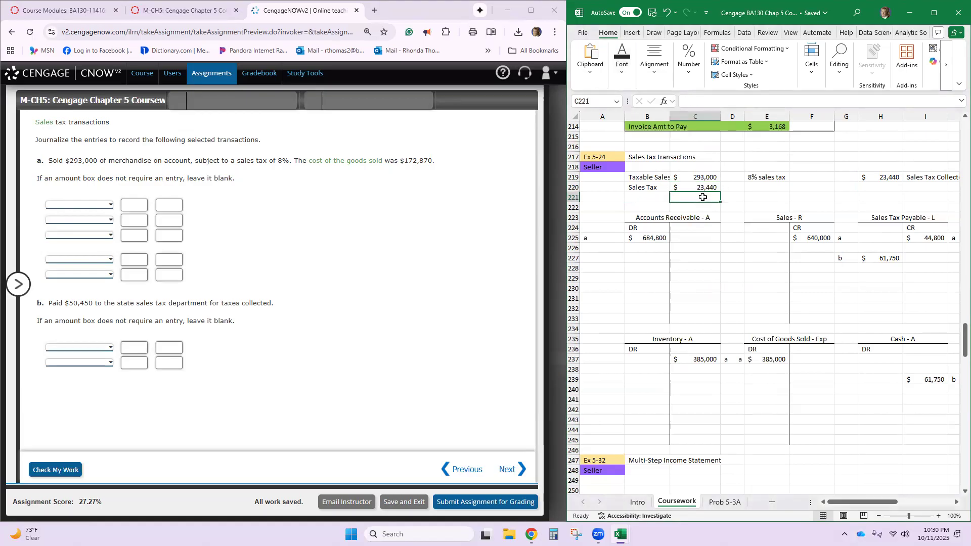
{"action": "key", "text": "alt+equal"}
{"action": "key", "text": "Return"}
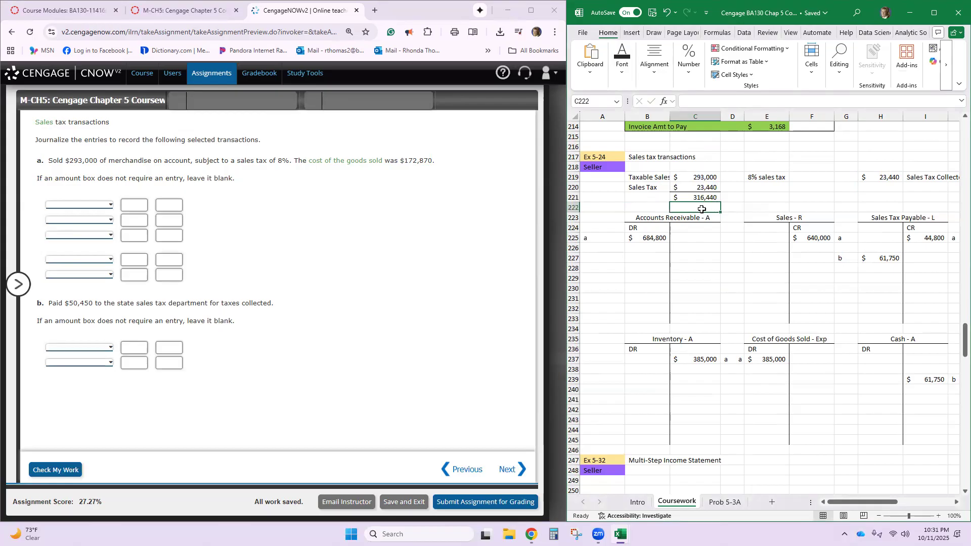
- Label the total row in B221 as Sales Total
{"action": "key", "text": "Up"}
{"action": "key", "text": "Left"}
{"action": "type", "text": "Slae"}
{"action": "key", "text": "BackSpace"}
{"action": "key", "text": "BackSpace"}
{"action": "type", "text": "ales"}
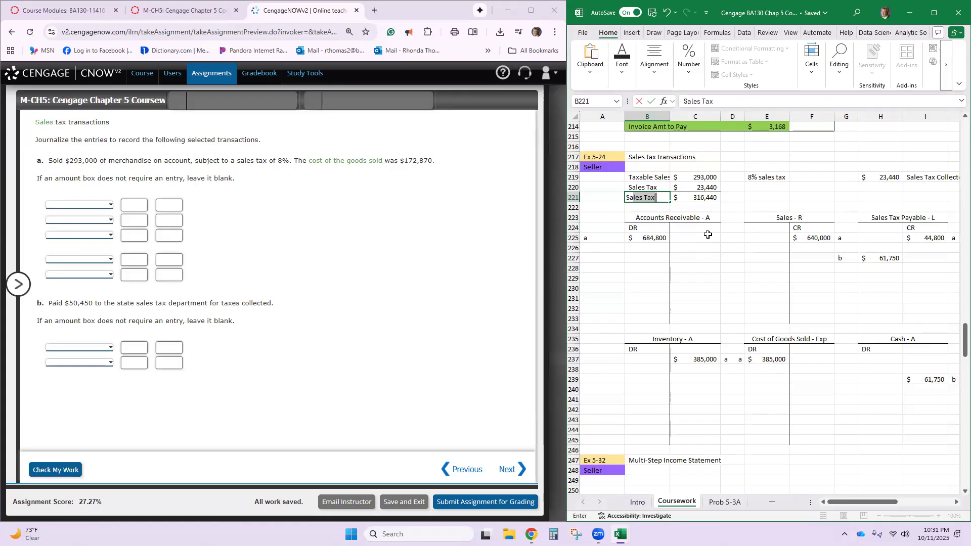
{"action": "key", "text": "BackSpace"}
{"action": "type", "text": "ales Total"}
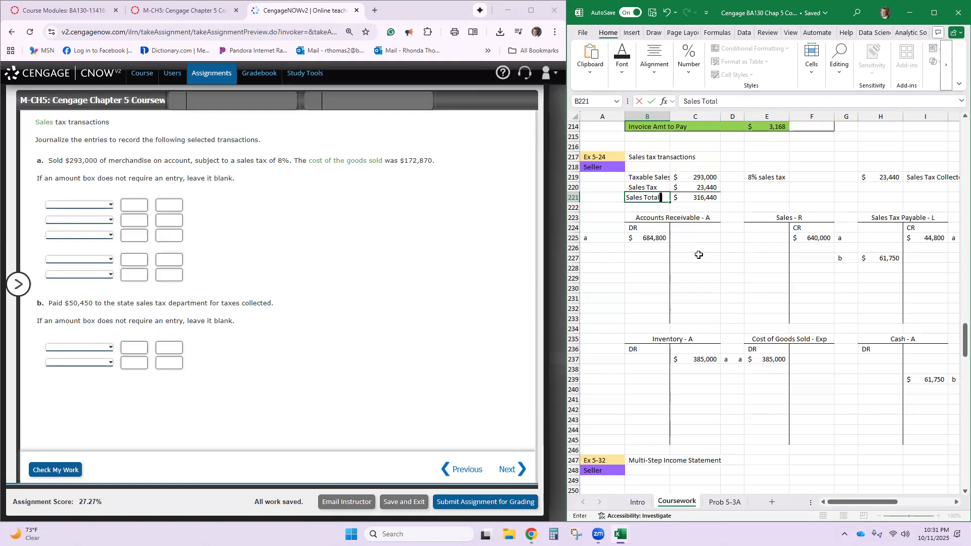
{"action": "key", "text": "Return"}
- Set the Accounts Receivable debit for transaction a in B225 to 316,440
{"action": "left_click", "coordinate": [651, 236]}
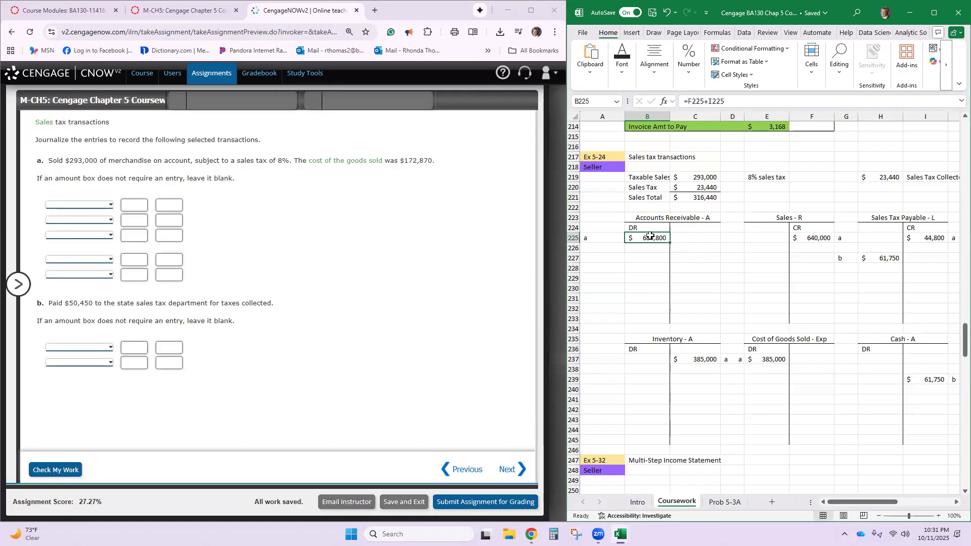
{"action": "type", "text": "316"}
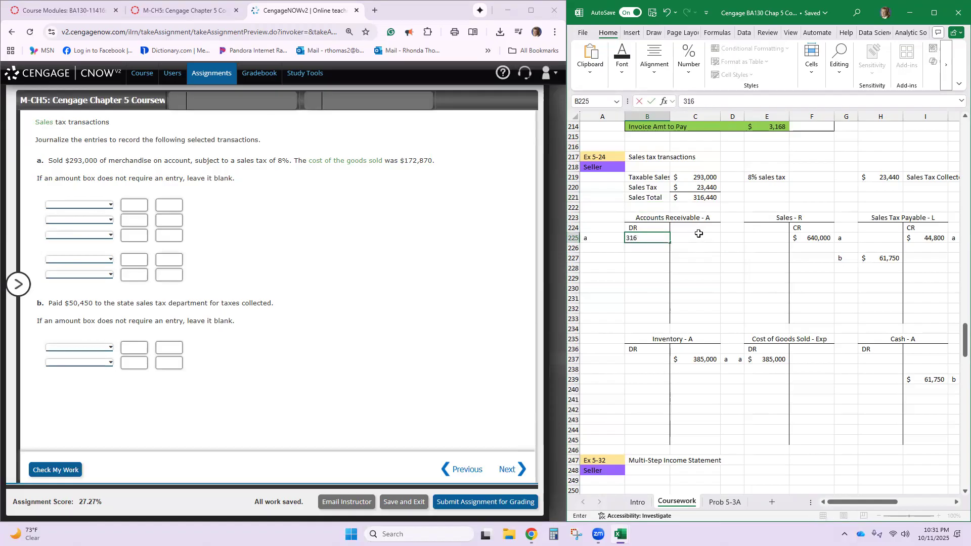
{"action": "type", "text": ",440"}
{"action": "key", "text": "Return"}
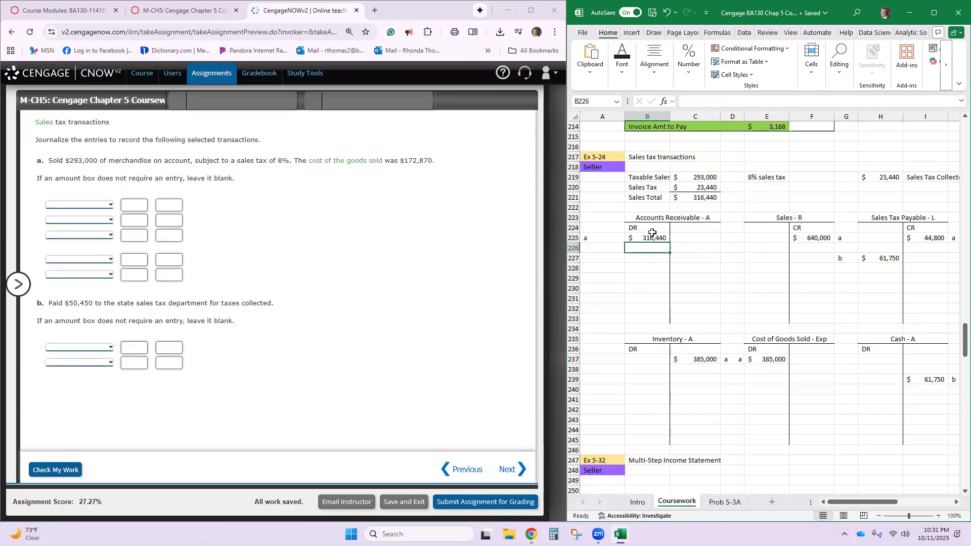
- Set transaction a's credits to 293,000 in the Sales T-account (F225) and 23,440 in the Sales Tax Payable T-account (I225)
{"action": "left_click", "coordinate": [803, 240]}
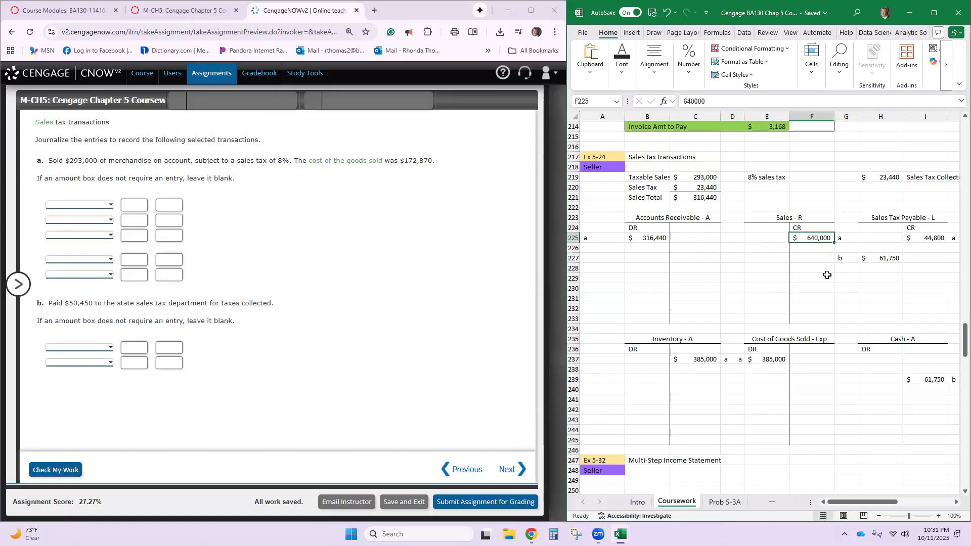
{"action": "type", "text": "293,00"}
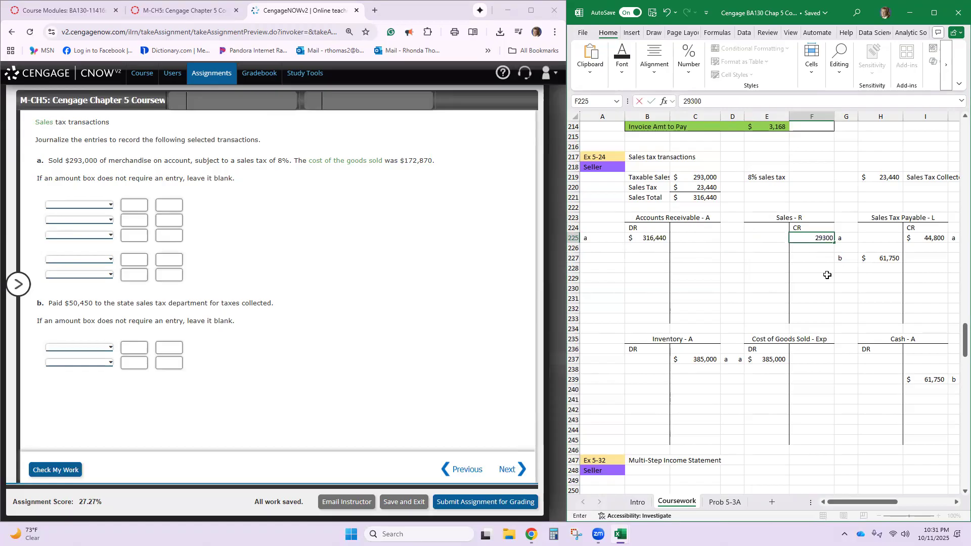
{"action": "type", "text": "0"}
{"action": "key", "text": "Return"}
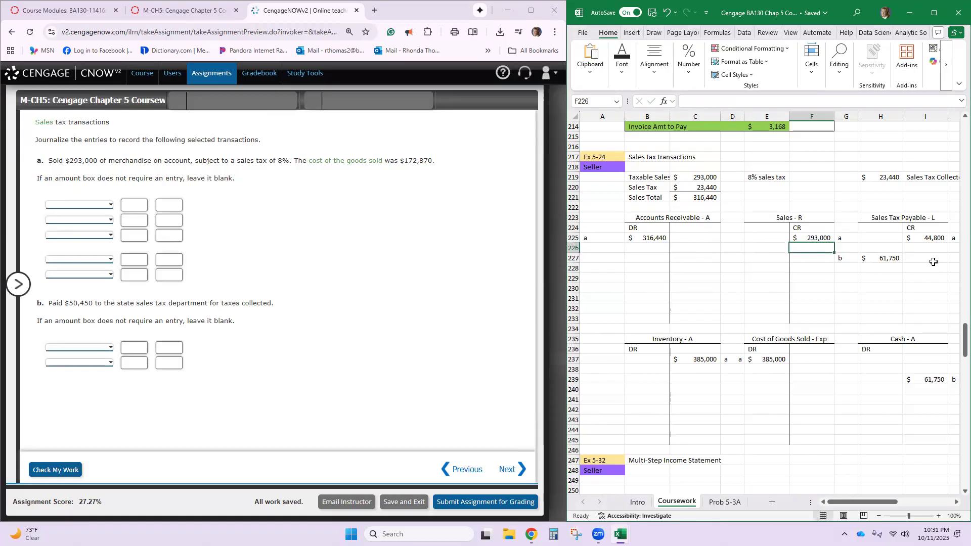
{"action": "left_click", "coordinate": [937, 239]}
{"action": "type", "text": "23440"}
{"action": "key", "text": "Return"}
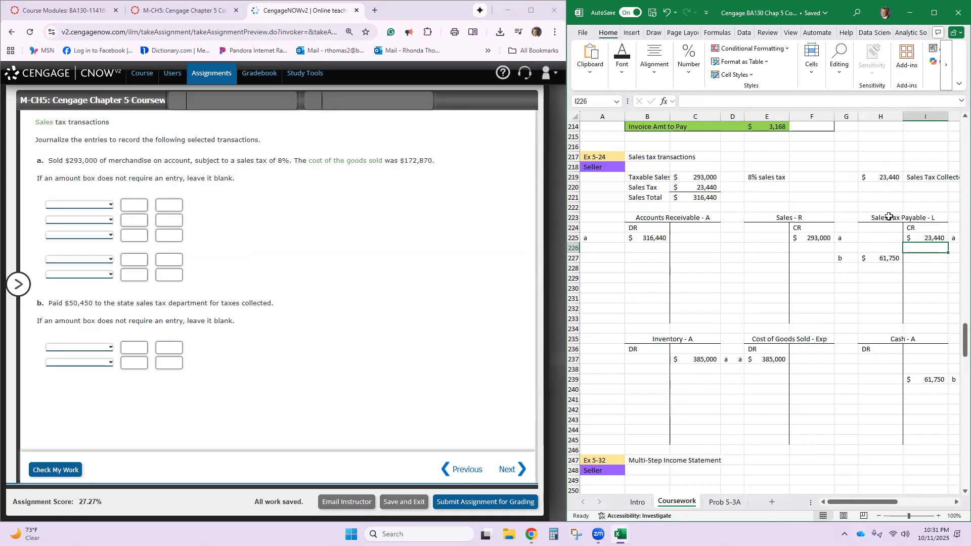
- In the Cengage exercise, record Accounts Receivable with a 316,440 debit as the first line of journal entry a
{"action": "left_click", "coordinate": [636, 238]}
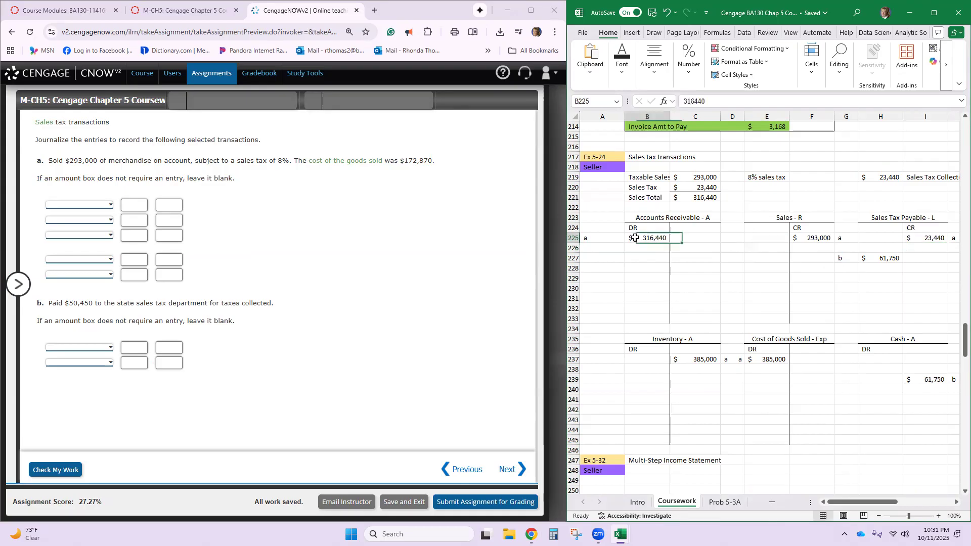
{"action": "left_click", "coordinate": [111, 205]}
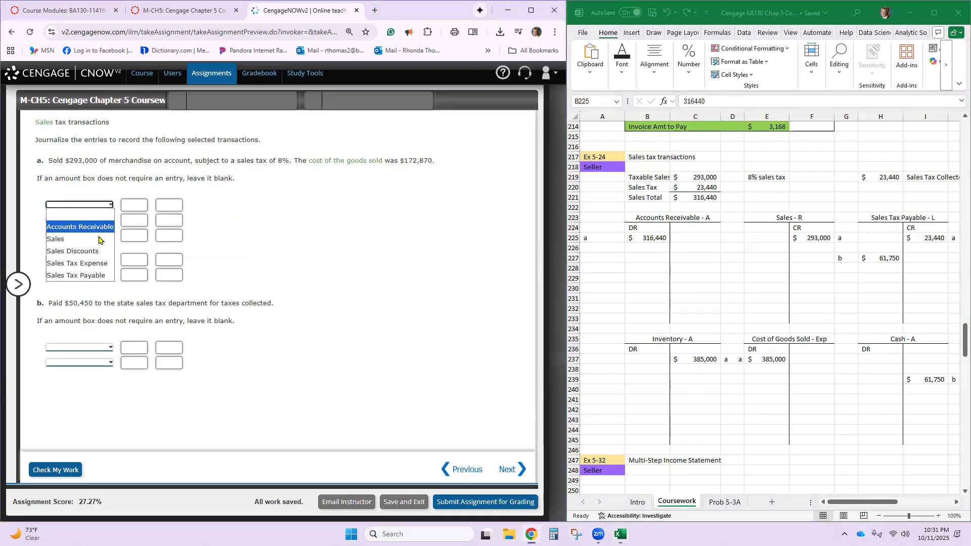
{"action": "left_click", "coordinate": [95, 232]}
{"action": "left_click", "coordinate": [156, 206]}
{"action": "type", "text": "316440"}
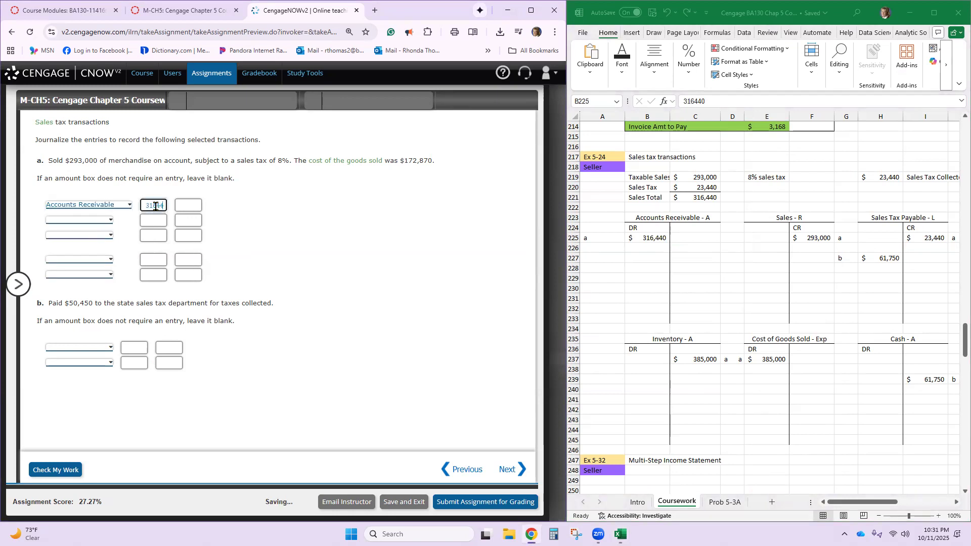
- Complete the sale entry in part a with credits of 293,000 to Sales and 23,440 to Sales Tax Payable
{"action": "left_click", "coordinate": [109, 223]}
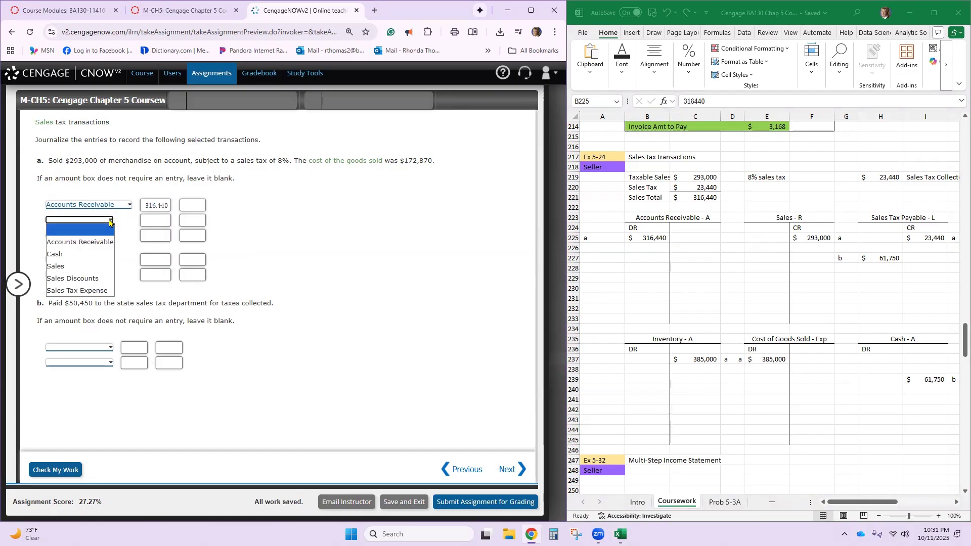
{"action": "left_click", "coordinate": [65, 265]}
{"action": "left_click", "coordinate": [183, 221]}
{"action": "type", "text": "293000"}
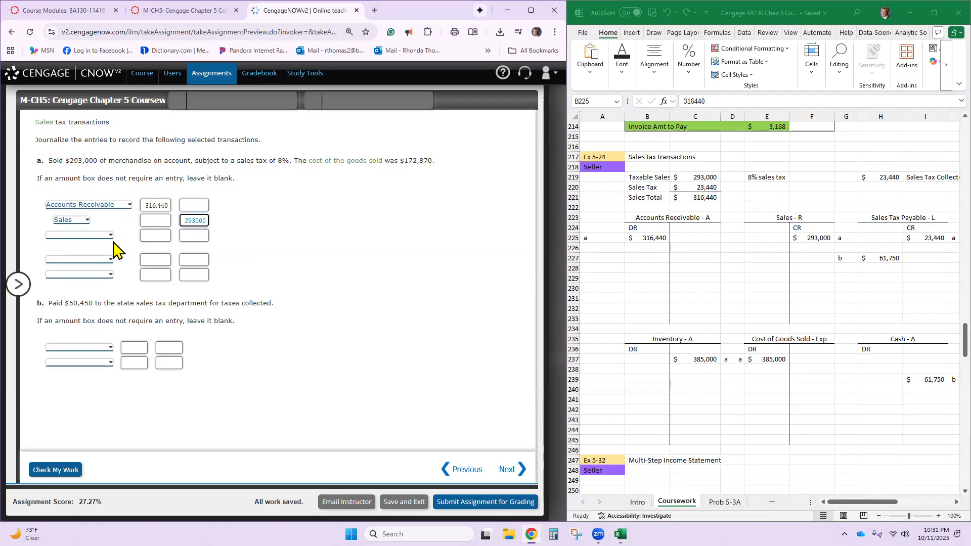
{"action": "left_click", "coordinate": [110, 236]}
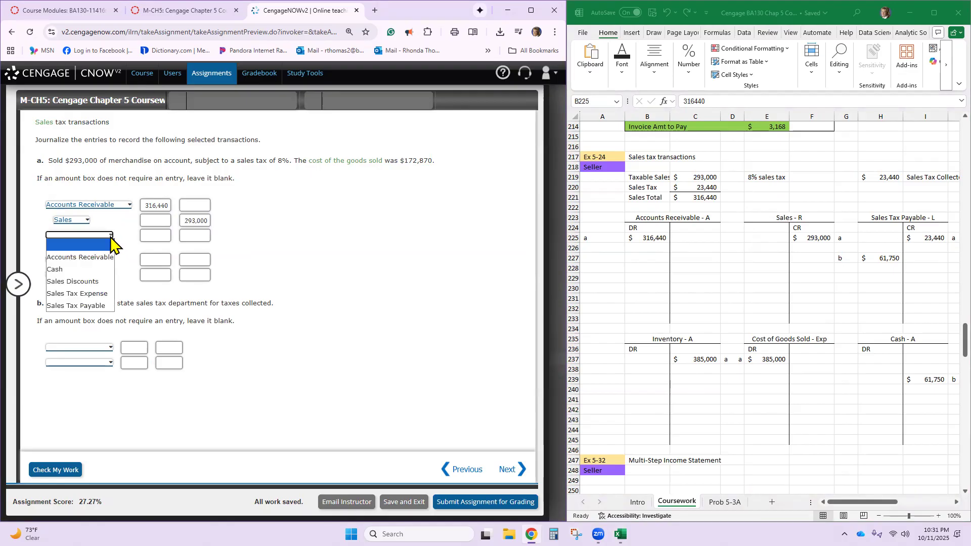
{"action": "left_click", "coordinate": [102, 306]}
{"action": "left_click", "coordinate": [192, 237]}
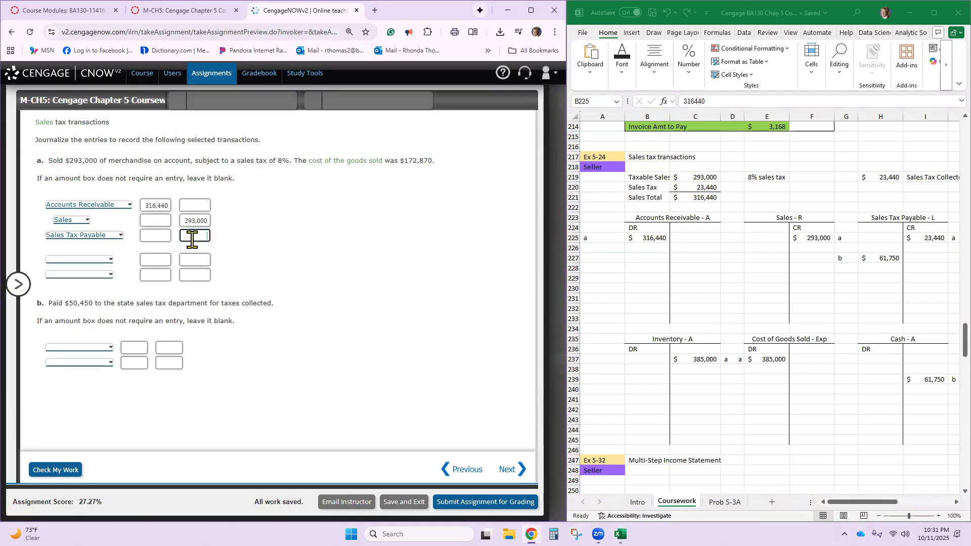
{"action": "type", "text": "23440"}
- In the worksheet, set the Cost of Goods Sold debit in E237 and the Inventory credit in C237 to 172,870
{"action": "left_click", "coordinate": [764, 358]}
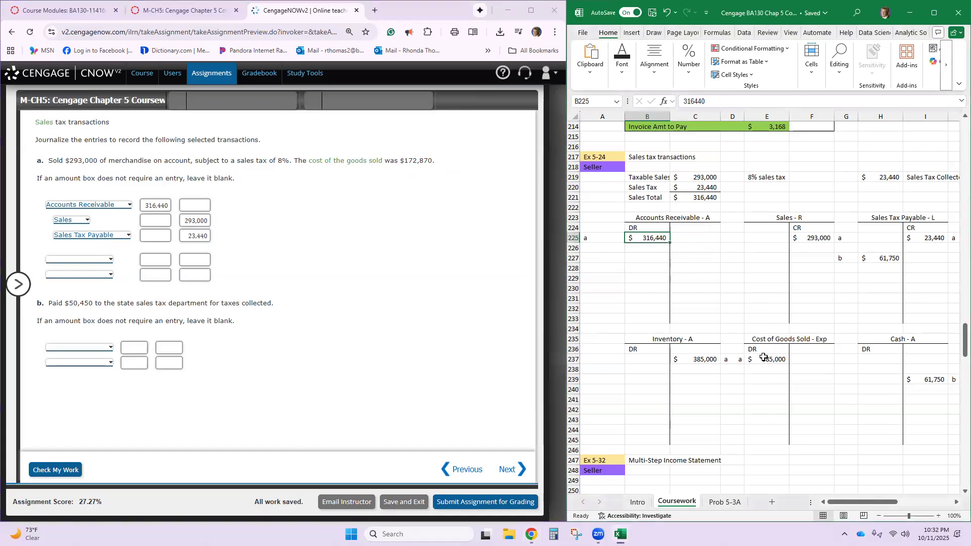
{"action": "key", "text": "Delete"}
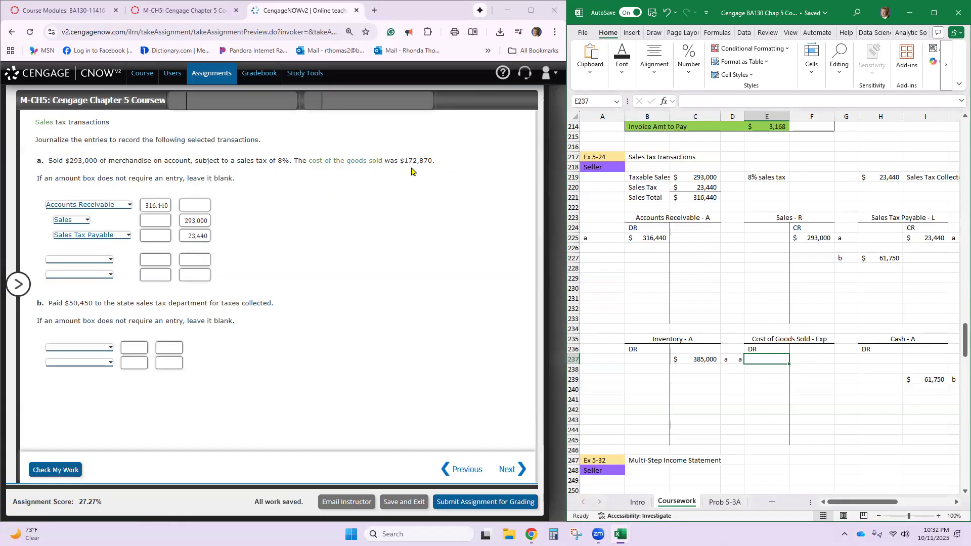
{"action": "type", "text": "172,870"}
{"action": "key", "text": "Return"}
{"action": "left_click", "coordinate": [693, 359]}
{"action": "type", "text": "17"}
{"action": "type", "text": "70"}
{"action": "key", "text": "Return"}
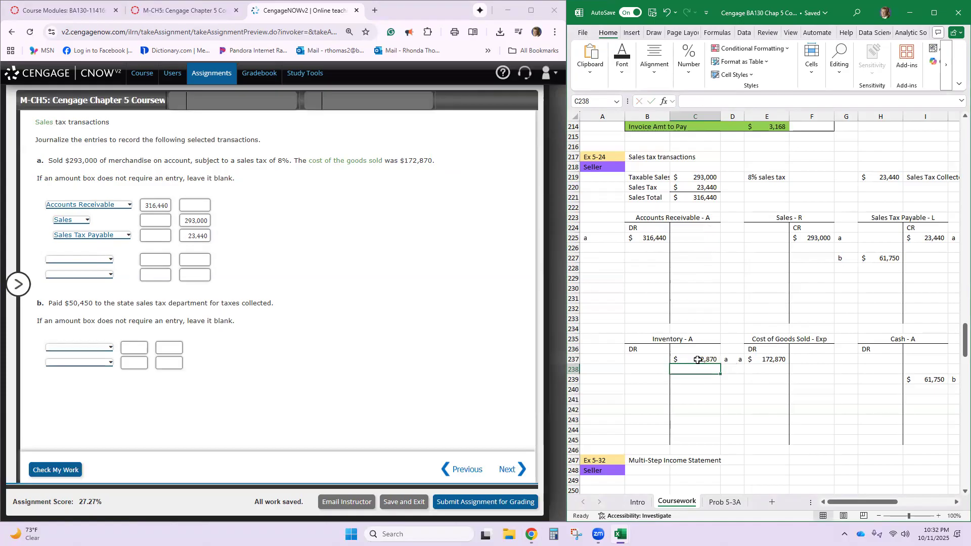
- Record Cost of Goods Sold with a 172,870 debit in the second journal entry of Cengage part a
{"action": "left_click", "coordinate": [760, 358]}
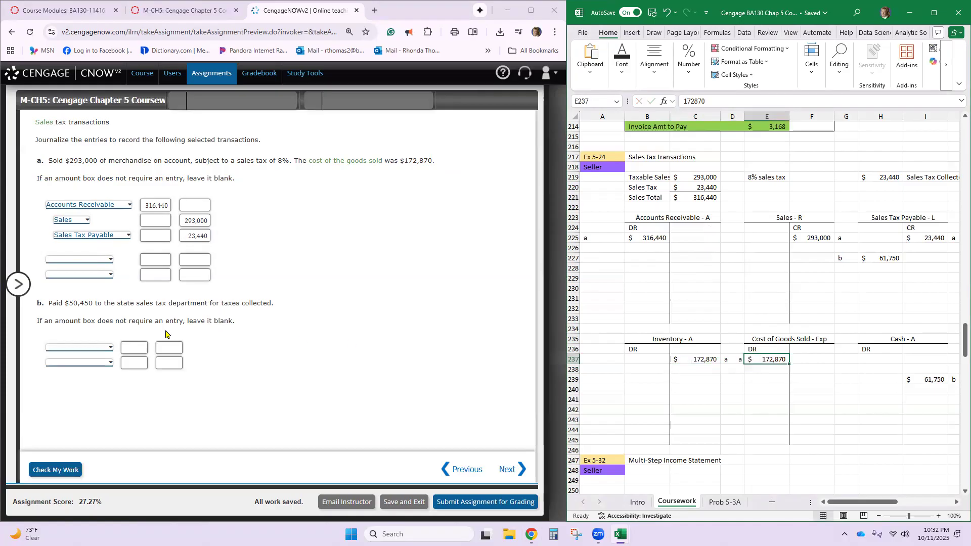
{"action": "left_click", "coordinate": [108, 263]}
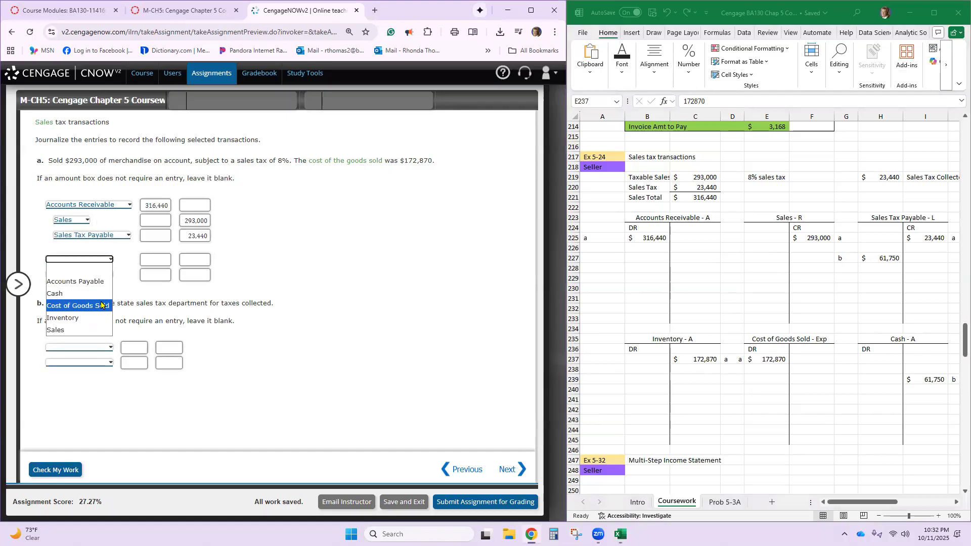
{"action": "left_click", "coordinate": [103, 302]}
{"action": "left_click", "coordinate": [146, 260]}
{"action": "type", "text": "172870"}
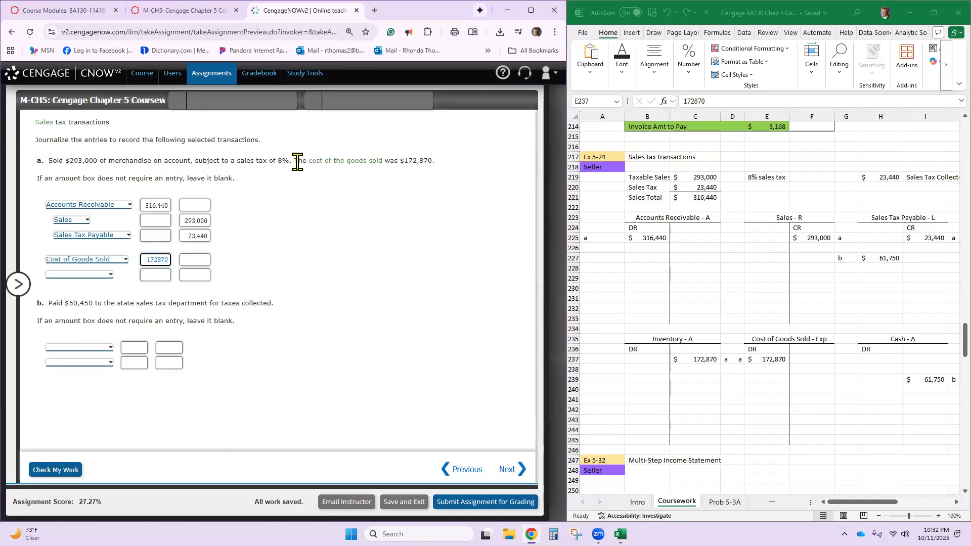
- Credit Inventory for 172,870 to complete the cost entry in part a, and check the work
{"action": "left_click_drag", "start_coordinate": [297, 164], "coordinate": [441, 169]}
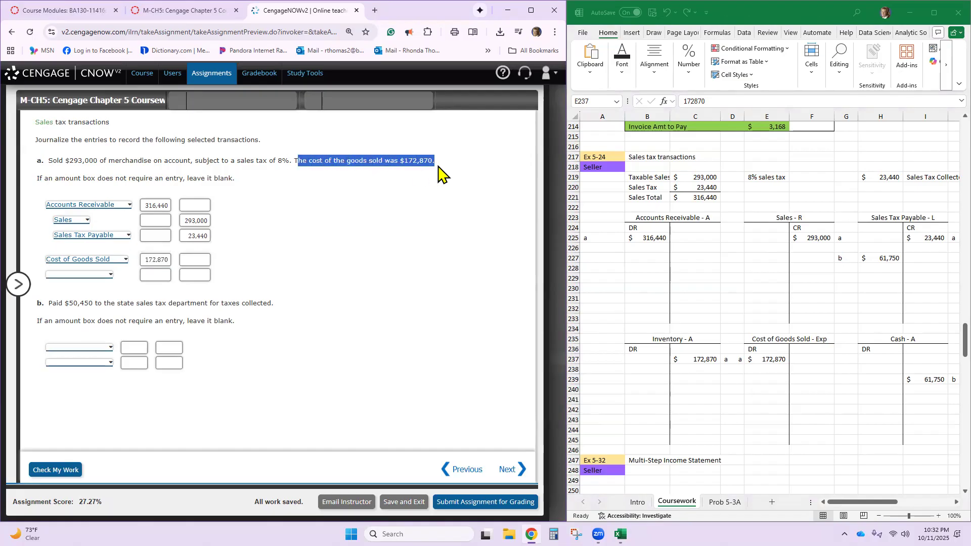
{"action": "left_click", "coordinate": [186, 276]}
{"action": "type", "text": "17"}
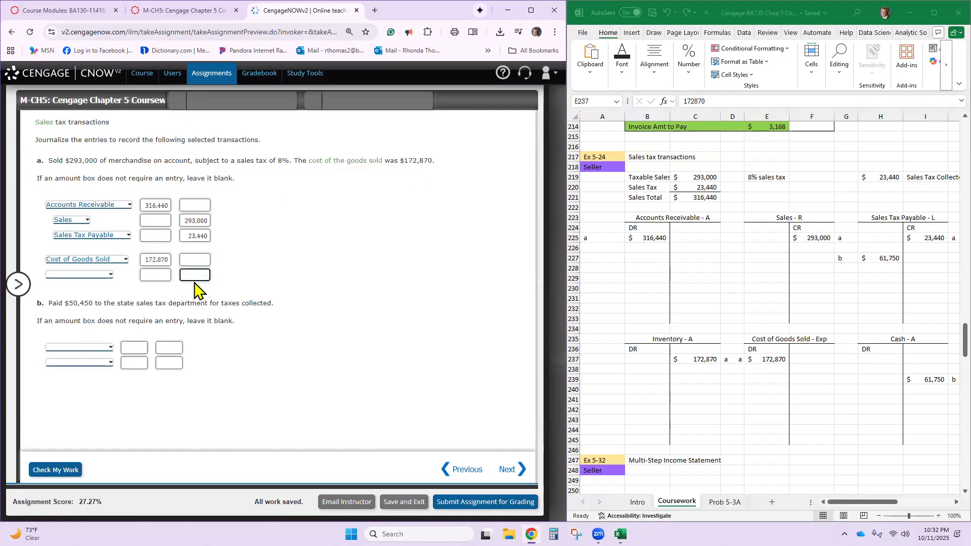
{"action": "type", "text": "2870"}
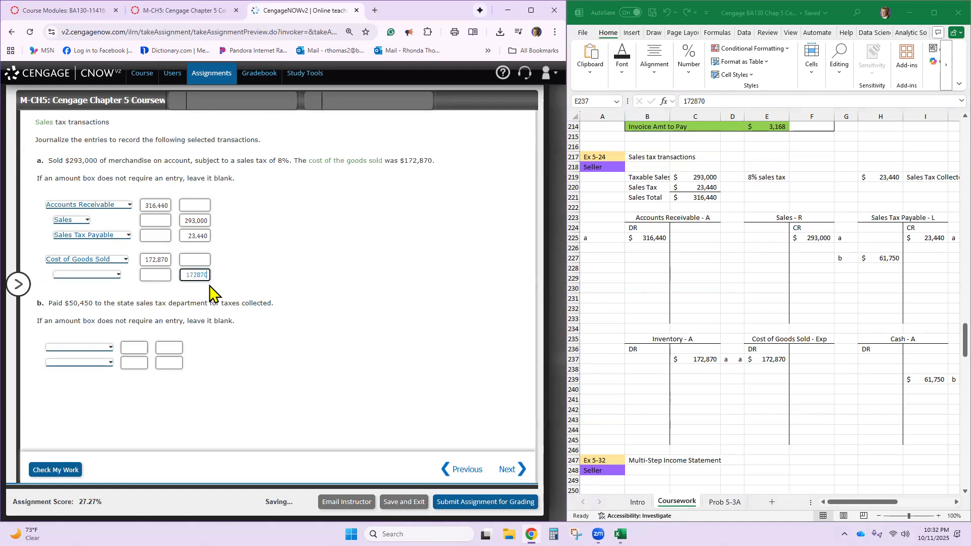
{"action": "left_click", "coordinate": [116, 274]}
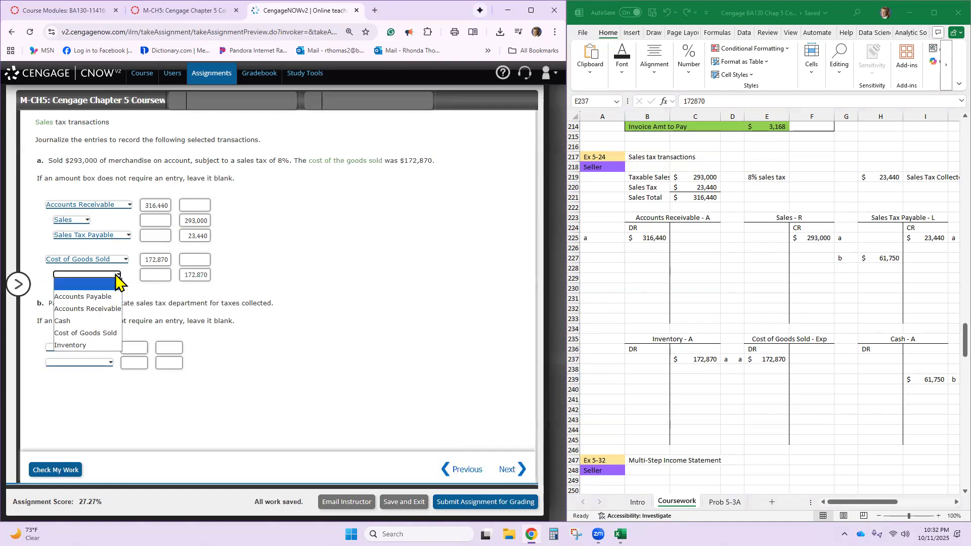
{"action": "left_click", "coordinate": [106, 344]}
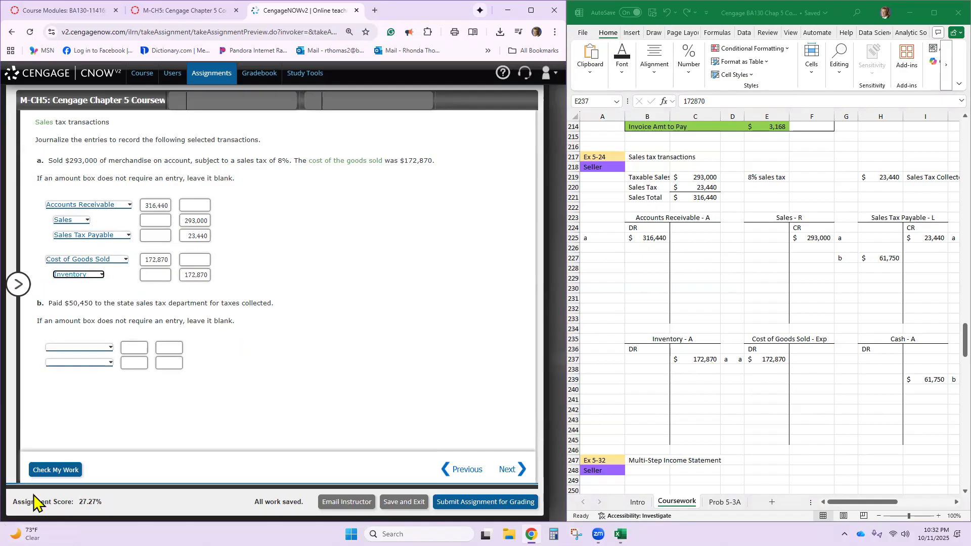
{"action": "left_click", "coordinate": [54, 471]}
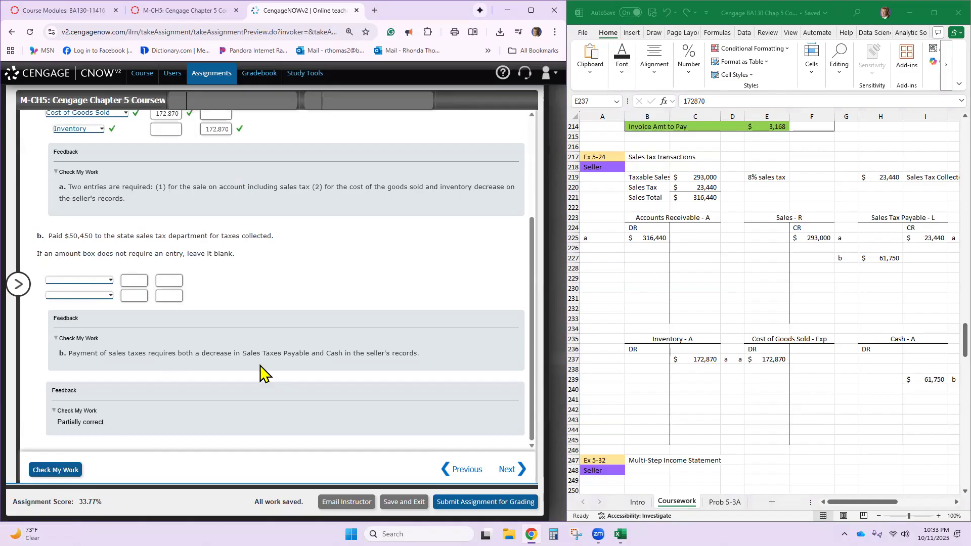
- In the Ex 5-24 T-accounts, set the Sales Tax Payable debit in H227 and the Cash credit in I239 to 50,450
{"action": "scroll", "coordinate": [208, 251], "scroll_direction": "up", "scroll_amount": 1}
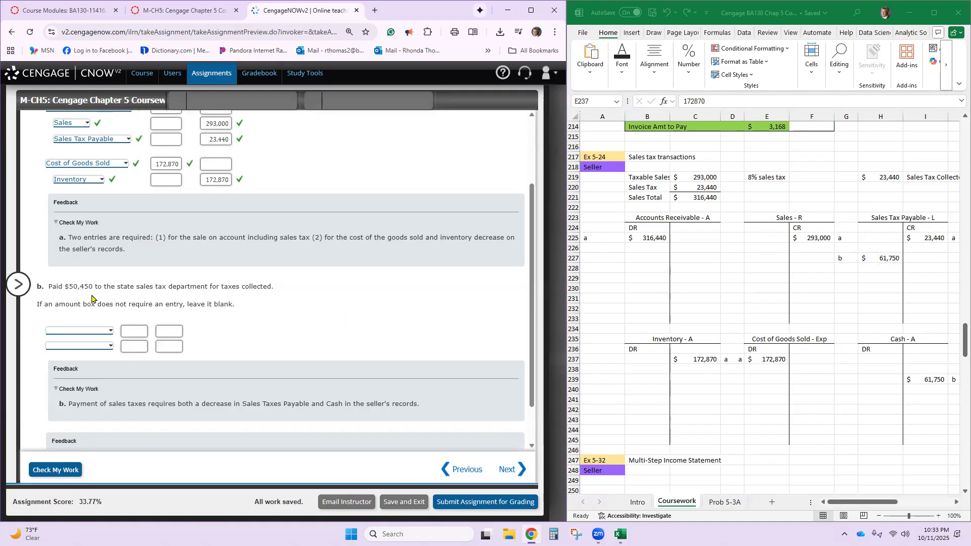
{"action": "left_click", "coordinate": [887, 258]}
{"action": "type", "text": "80"}
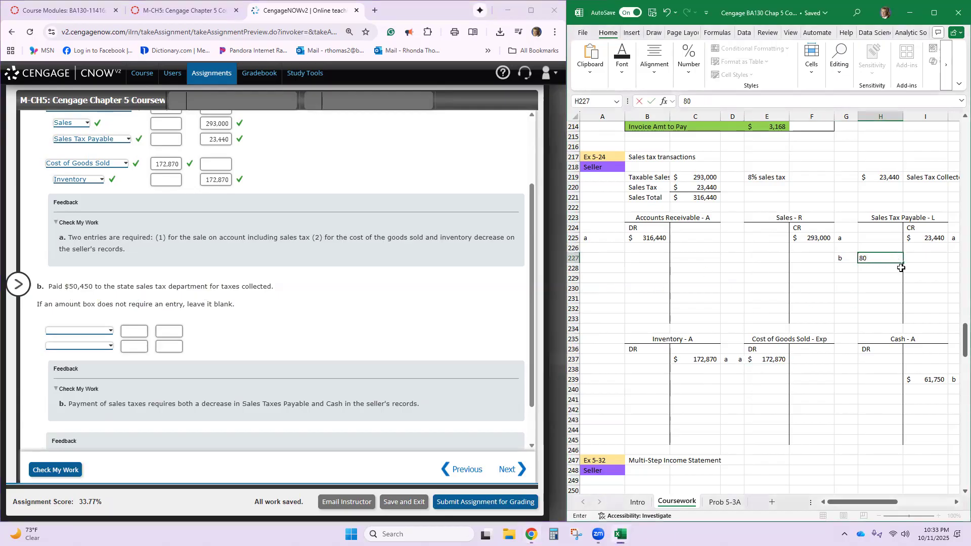
{"action": "type", "text": ",450"}
{"action": "key", "text": "Return"}
{"action": "left_click", "coordinate": [881, 254]}
{"action": "type", "text": "50450"}
{"action": "left_click", "coordinate": [928, 379]}
{"action": "type", "text": "50,450"}
{"action": "key", "text": "Return"}
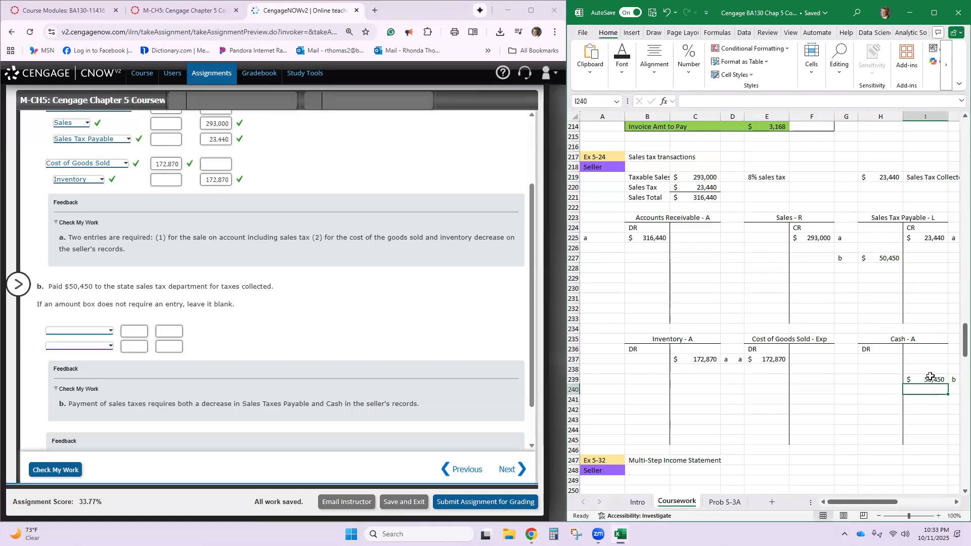
- In Cengage part b, record Cash on the second line with a credit of 50,450
{"action": "left_click", "coordinate": [108, 347]}
{"action": "left_click", "coordinate": [105, 370]}
{"action": "left_click", "coordinate": [168, 346]}
{"action": "type", "text": "50,450"}
- Debit Sales Tax Payable for 50,450 on the first line of part b, and check the work
{"action": "left_click", "coordinate": [107, 332]}
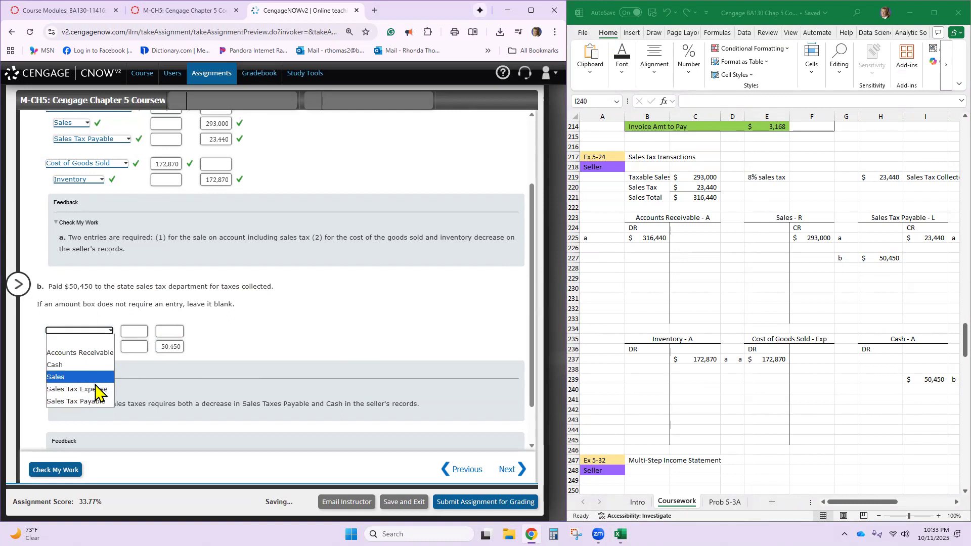
{"action": "left_click", "coordinate": [94, 401]}
{"action": "left_click", "coordinate": [142, 334]}
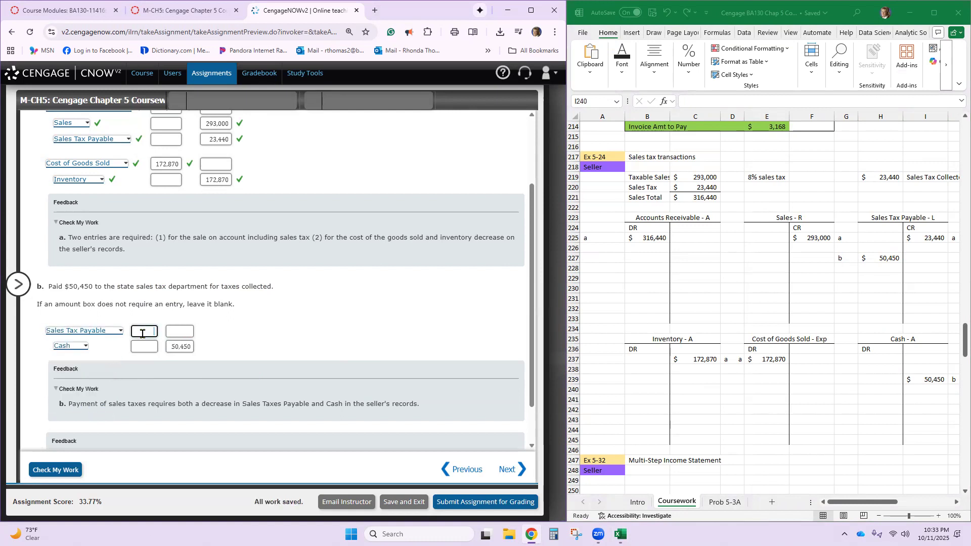
{"action": "type", "text": "50450"}
{"action": "scroll", "coordinate": [324, 362], "scroll_direction": "down", "scroll_amount": 1}
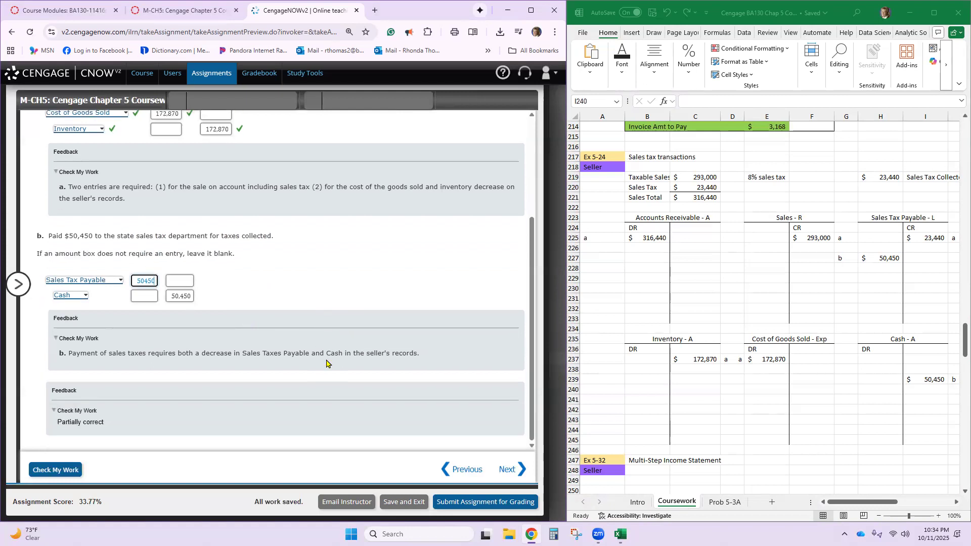
{"action": "left_click", "coordinate": [43, 471]}
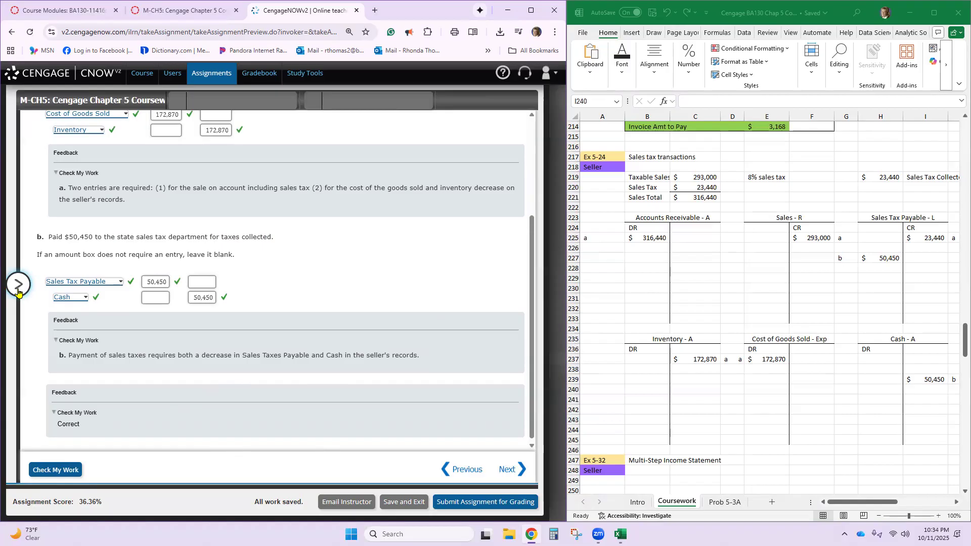
- Open assignment item 5, EX.05.32.BLANKSHEET, and read through the multiple-step income statement instructions
{"action": "left_click", "coordinate": [18, 290]}
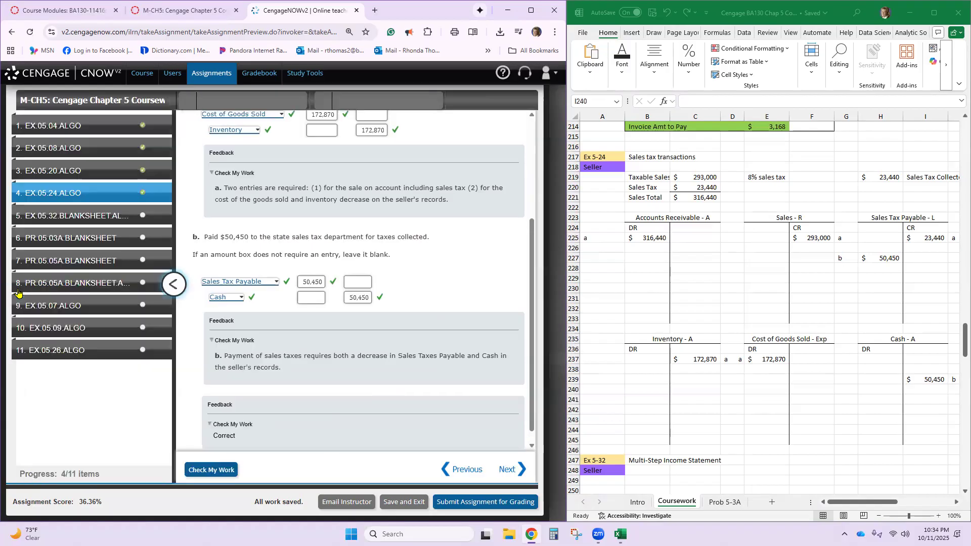
{"action": "left_click", "coordinate": [97, 218]}
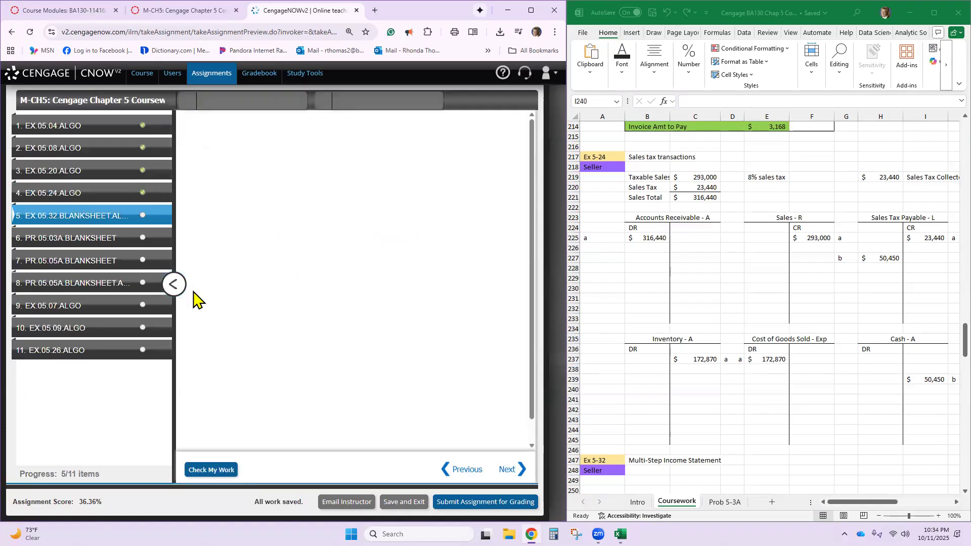
{"action": "left_click", "coordinate": [167, 285]}
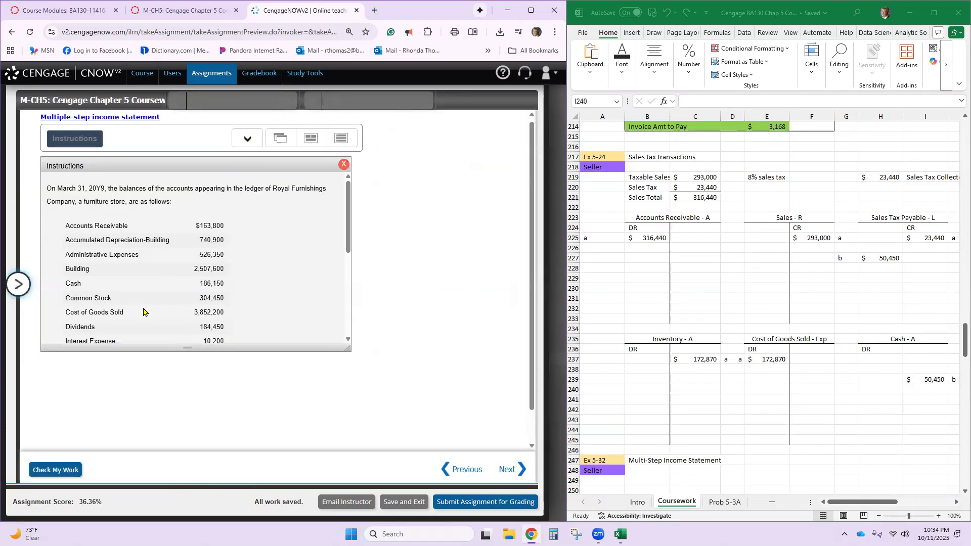
{"action": "scroll", "coordinate": [143, 312], "scroll_direction": "down", "scroll_amount": 5}
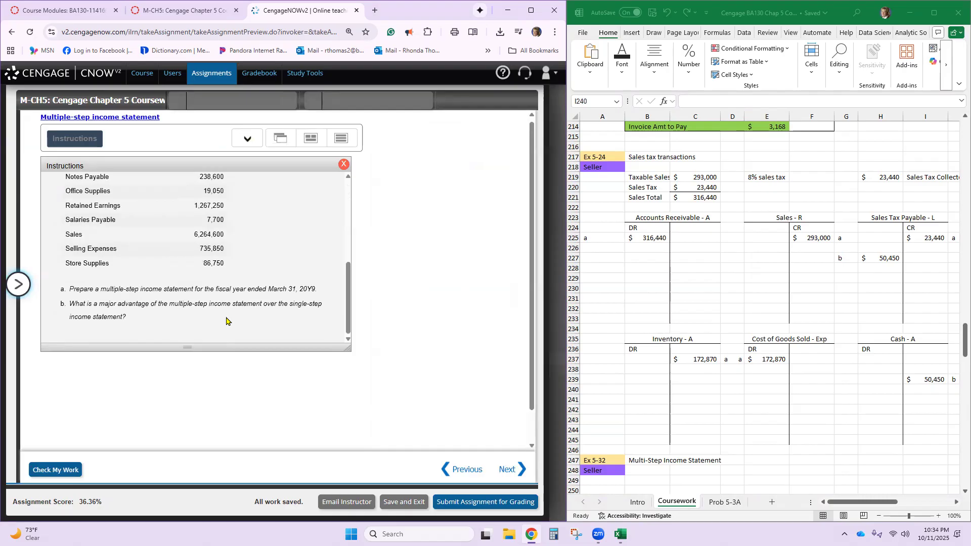
{"action": "scroll", "coordinate": [250, 318], "scroll_direction": "up", "scroll_amount": 10}
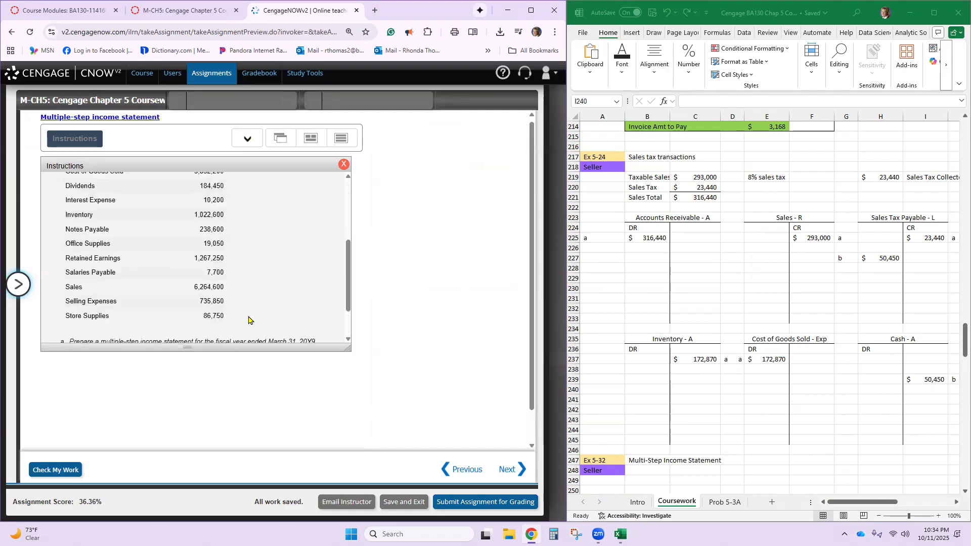
- Open the exercise's Labels and Amount Descriptions, Income Statement and Final Question sections, and display all sections stacked at a readable zoom
{"action": "left_click", "coordinate": [241, 147]}
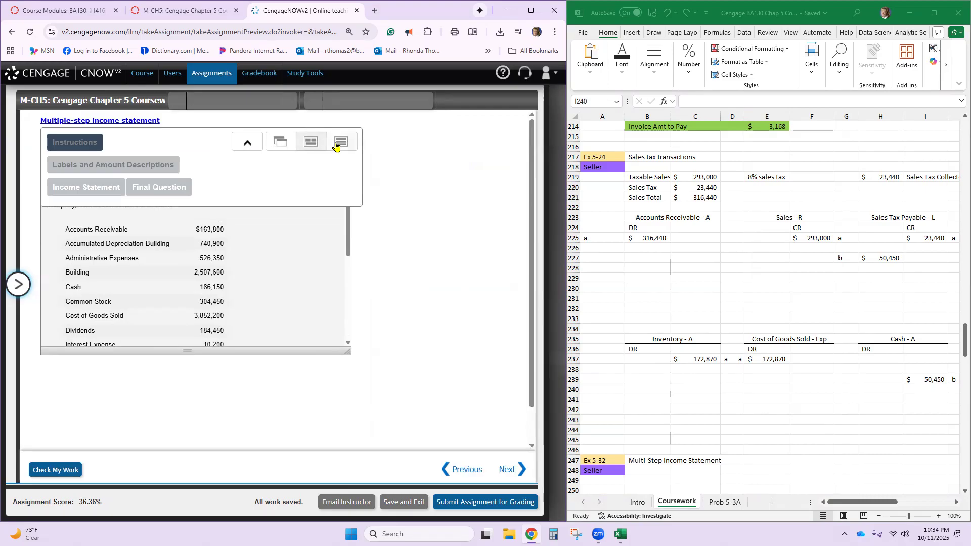
{"action": "left_click", "coordinate": [140, 170]}
{"action": "left_click", "coordinate": [96, 189]}
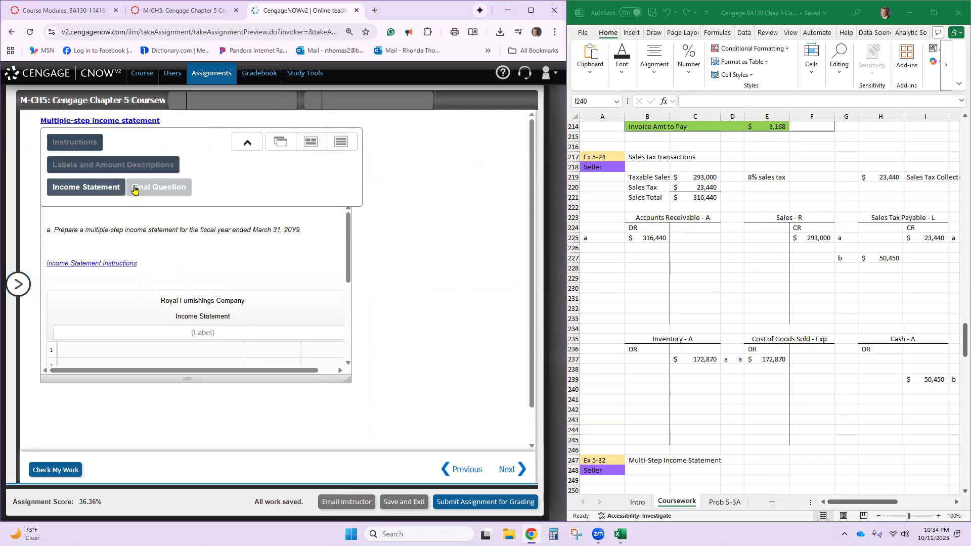
{"action": "left_click", "coordinate": [134, 188]}
{"action": "left_click", "coordinate": [342, 141]}
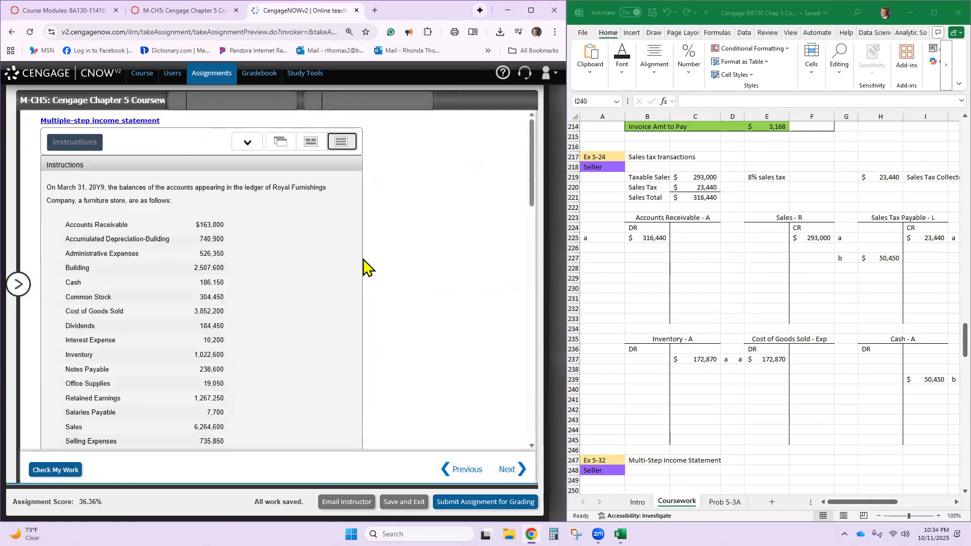
{"action": "key", "text": "ctrl+minus"}
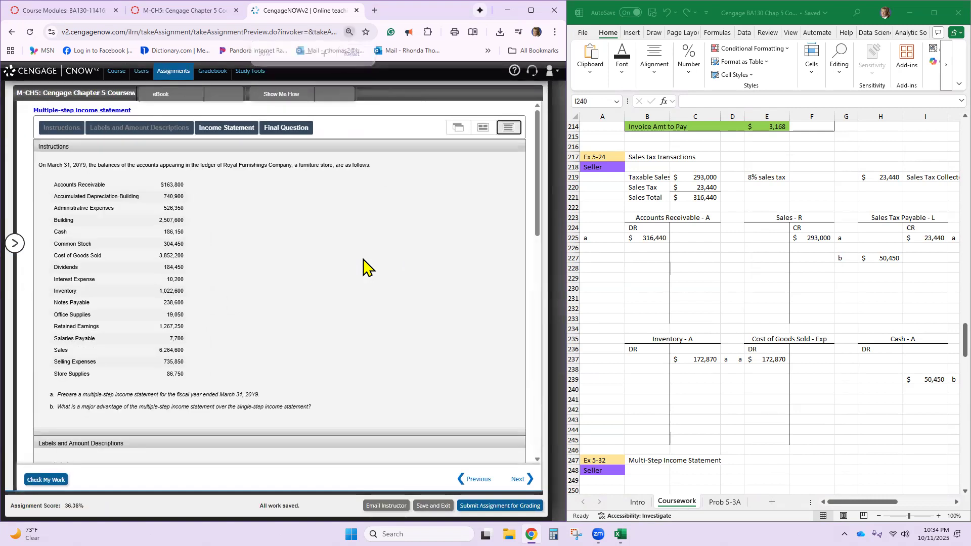
{"action": "key", "text": "ctrl+plus"}
{"action": "key", "text": "ctrl+plus"}
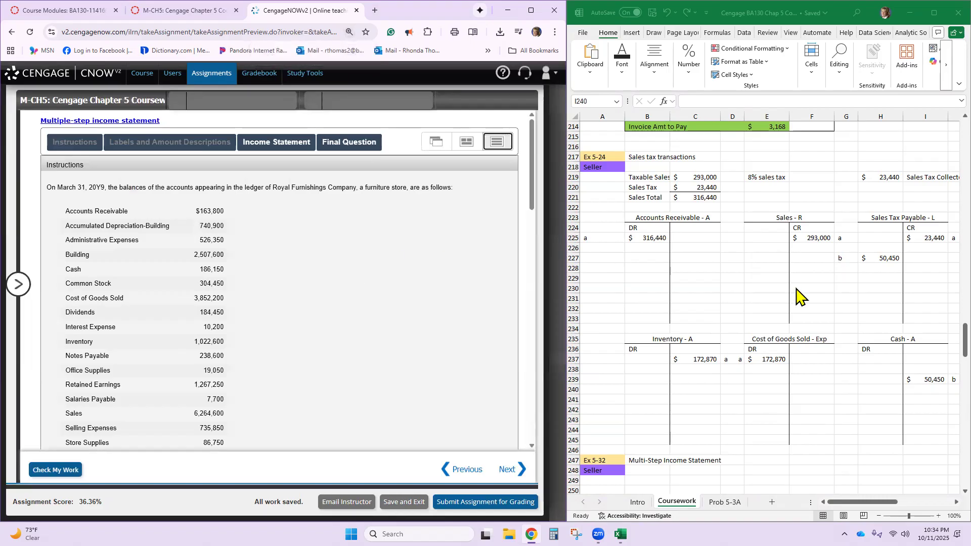
- Look over the Ex 5-32 Multi-Step Income Statement section in the Coursework sheet
{"action": "scroll", "coordinate": [797, 299], "scroll_direction": "down", "scroll_amount": 8}
{"action": "scroll", "coordinate": [797, 298], "scroll_direction": "down", "scroll_amount": 2}
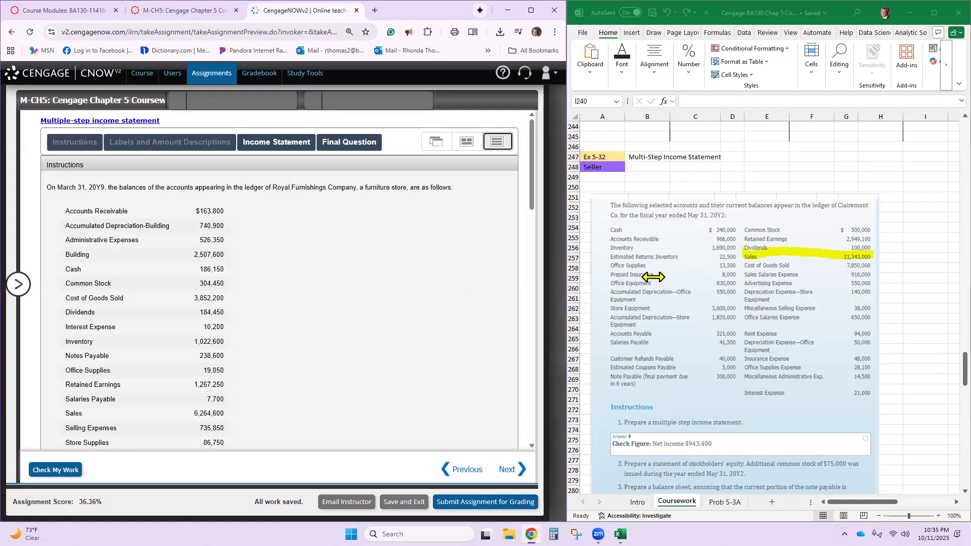
{"action": "scroll", "coordinate": [778, 328], "scroll_direction": "down", "scroll_amount": 3}
{"action": "scroll", "coordinate": [777, 328], "scroll_direction": "up", "scroll_amount": 3}
{"action": "scroll", "coordinate": [669, 273], "scroll_direction": "down", "scroll_amount": 1}
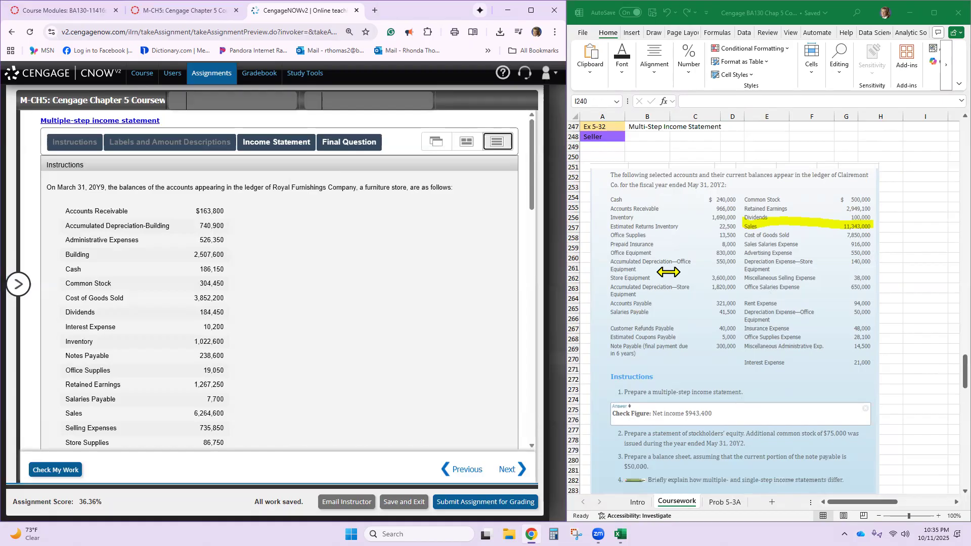
- View the instructions of item 7, PR.05.05A.BLANKSHEET, for comparison and return to item 5, EX.05.32
{"action": "left_click", "coordinate": [13, 284]}
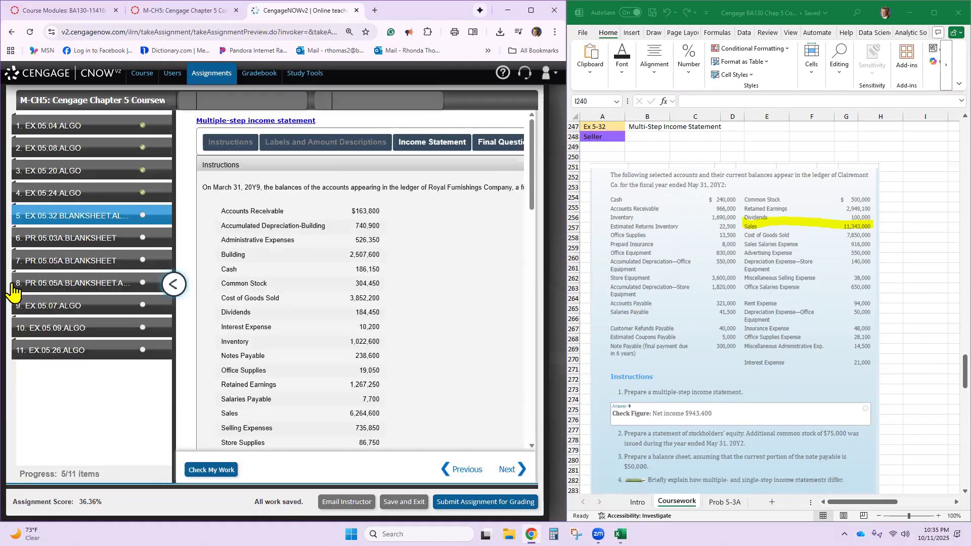
{"action": "left_click", "coordinate": [81, 265]}
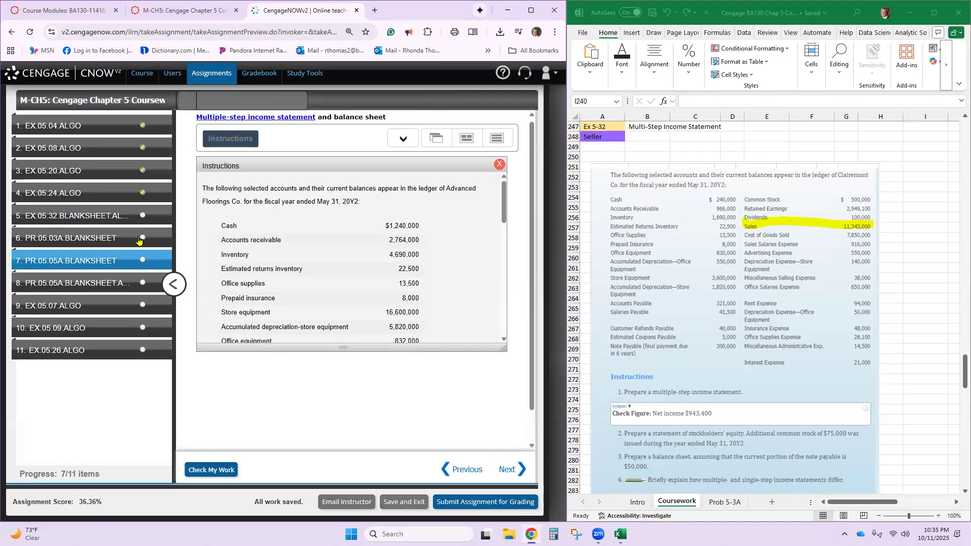
{"action": "left_click", "coordinate": [114, 216]}
- Reopen the Labels and Amount Descriptions, Income Statement and Final Question sections of EX.05.32 and stack them with the instructions
{"action": "left_click", "coordinate": [404, 140]}
{"action": "left_click", "coordinate": [308, 164]}
{"action": "left_click", "coordinate": [250, 186]}
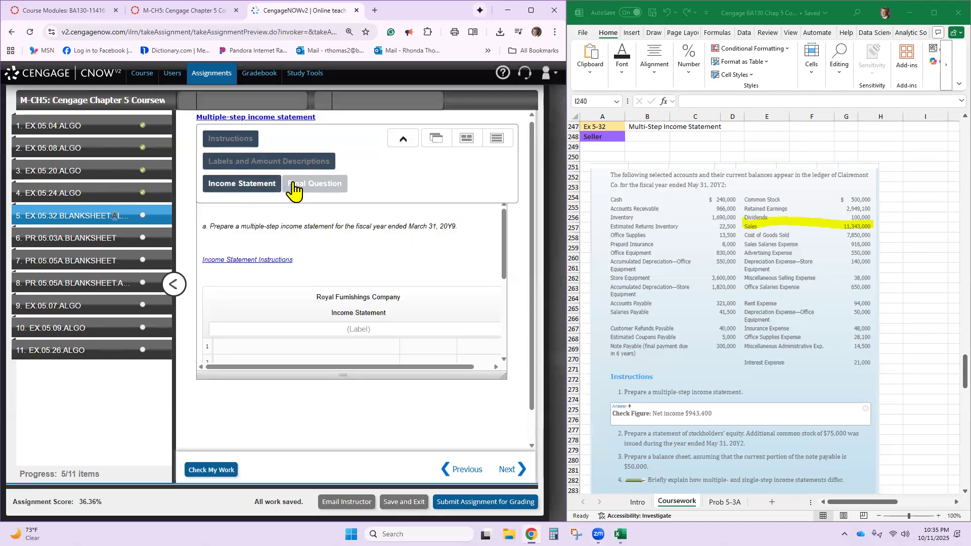
{"action": "left_click", "coordinate": [294, 185]}
{"action": "left_click", "coordinate": [496, 143]}
- Find the Exhibit 12 Multiple-Step Income Statement in the Coursework sheet and view it beside the enlarged EX.05.32 instructions
{"action": "scroll", "coordinate": [723, 283], "scroll_direction": "up", "scroll_amount": 12}
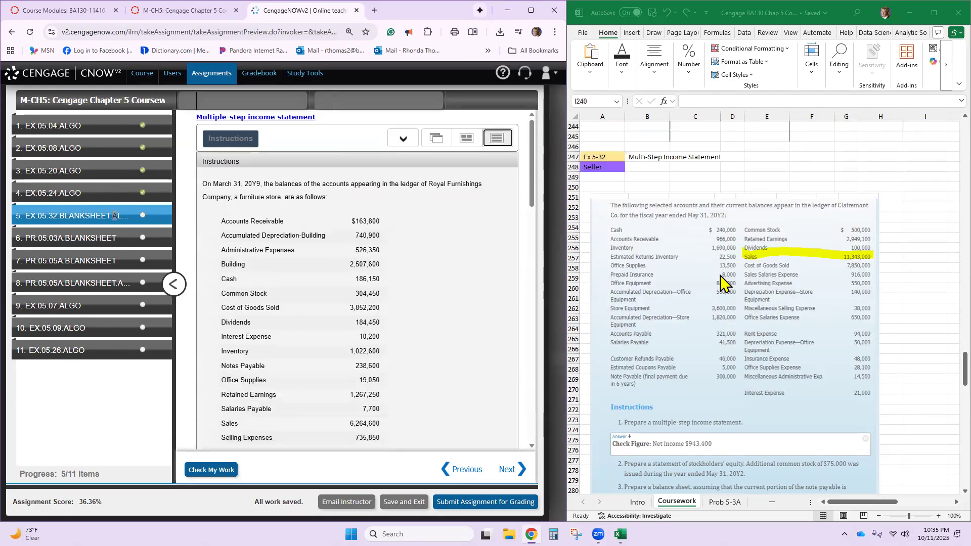
{"action": "scroll", "coordinate": [721, 284], "scroll_direction": "up", "scroll_amount": 15}
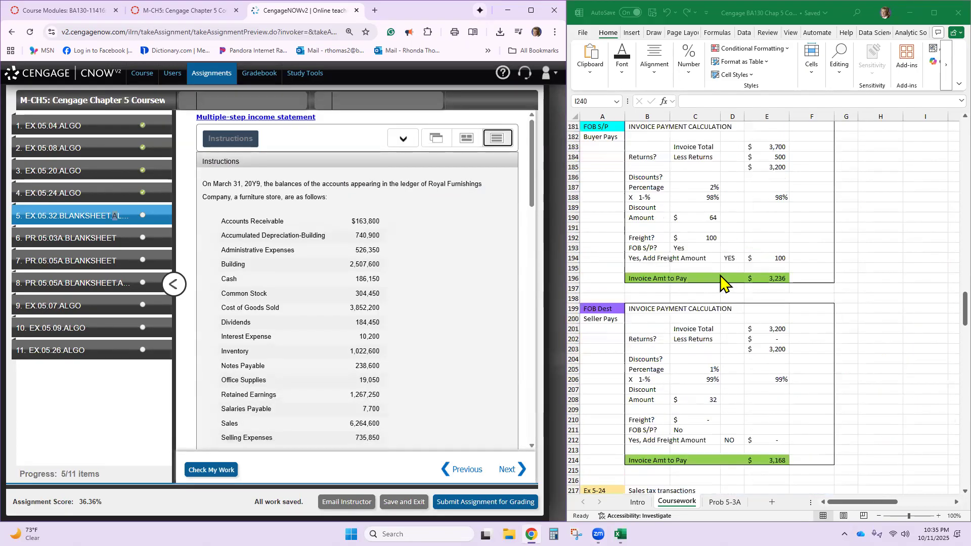
{"action": "scroll", "coordinate": [747, 276], "scroll_direction": "up", "scroll_amount": 20}
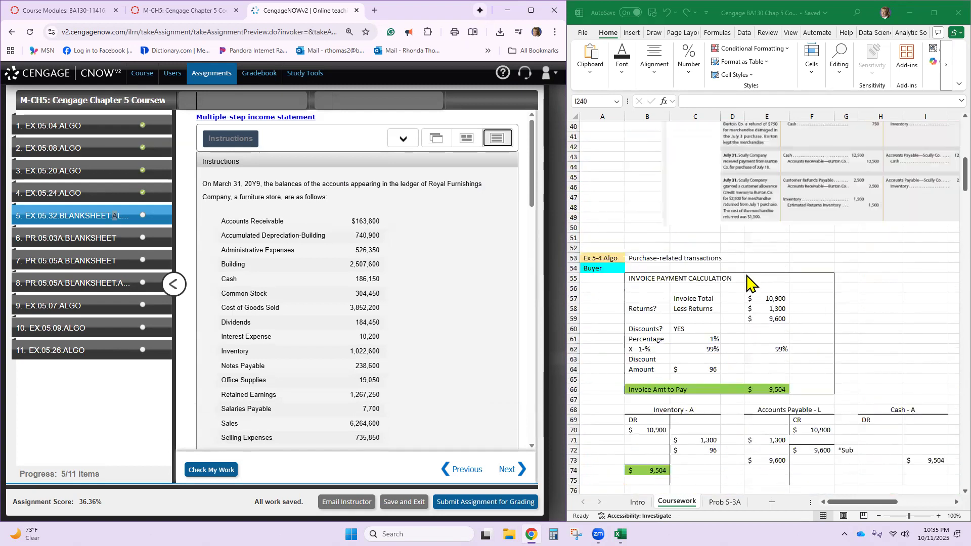
{"action": "left_click", "coordinate": [869, 310]}
{"action": "key", "text": "BackSpace"}
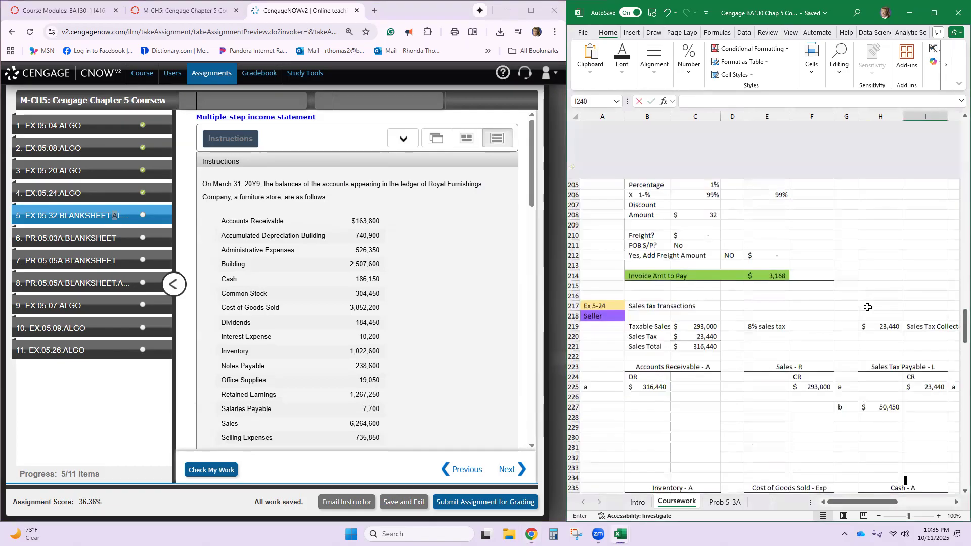
{"action": "scroll", "coordinate": [859, 302], "scroll_direction": "down", "scroll_amount": 9}
{"action": "scroll", "coordinate": [859, 302], "scroll_direction": "down", "scroll_amount": 9}
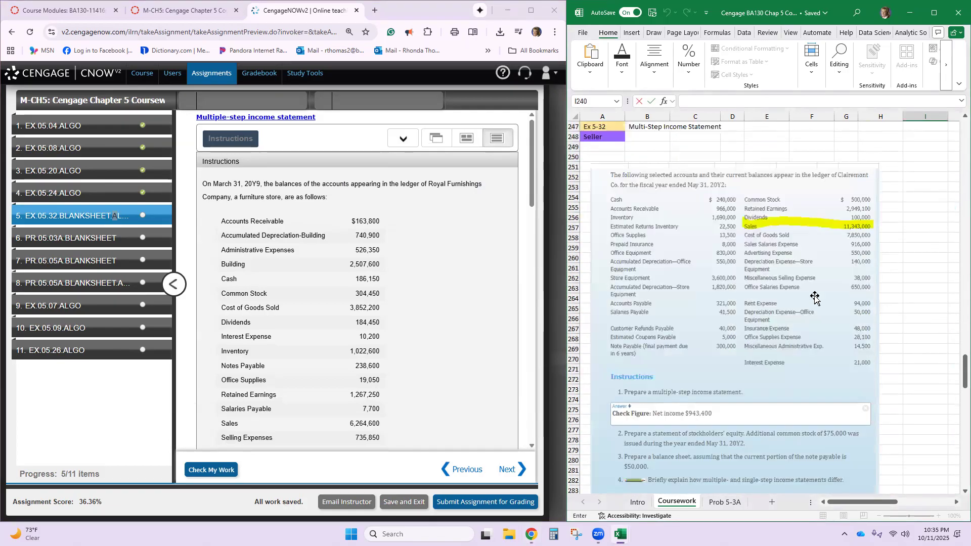
{"action": "scroll", "coordinate": [815, 298], "scroll_direction": "up", "scroll_amount": 9}
{"action": "scroll", "coordinate": [815, 298], "scroll_direction": "down", "scroll_amount": 9}
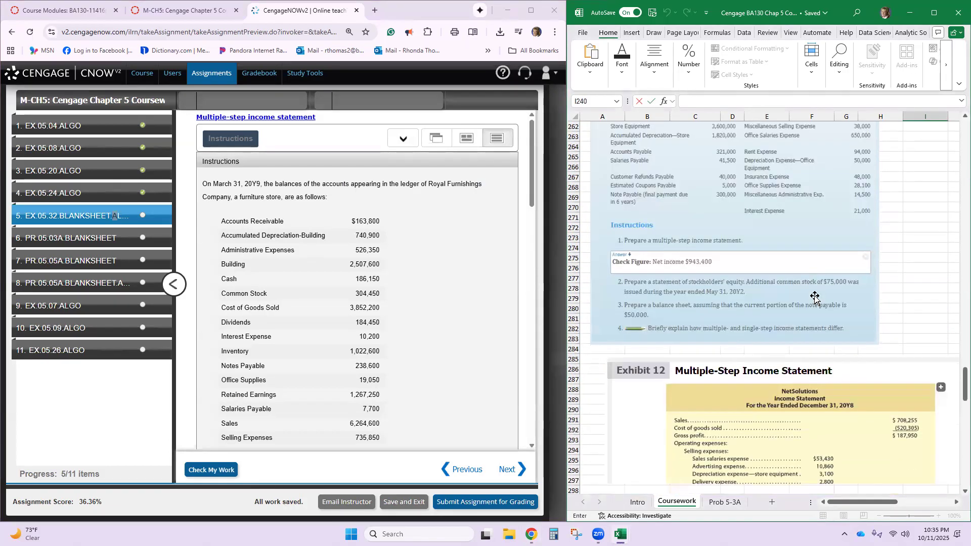
{"action": "scroll", "coordinate": [688, 233], "scroll_direction": "down", "scroll_amount": 5}
{"action": "scroll", "coordinate": [740, 278], "scroll_direction": "down", "scroll_amount": 2}
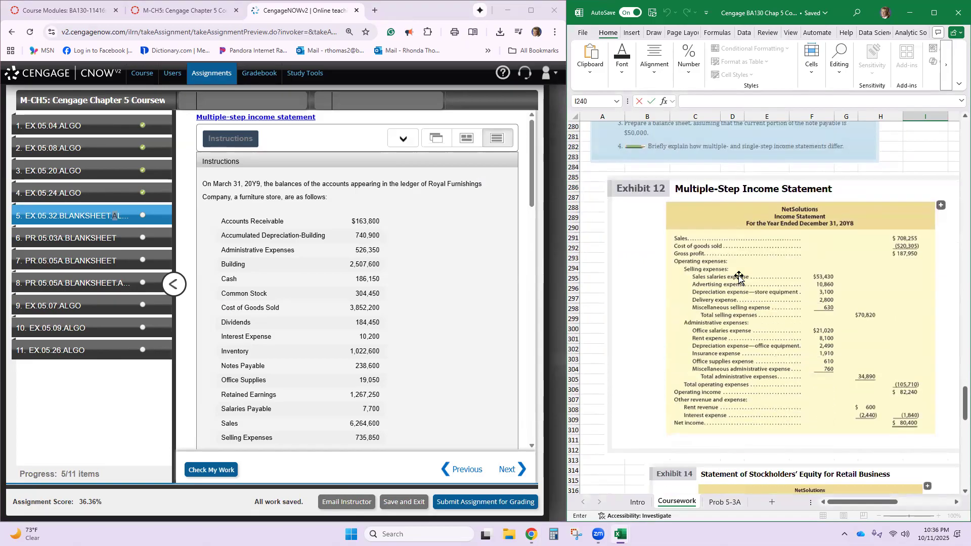
{"action": "scroll", "coordinate": [789, 263], "scroll_direction": "down", "scroll_amount": 2}
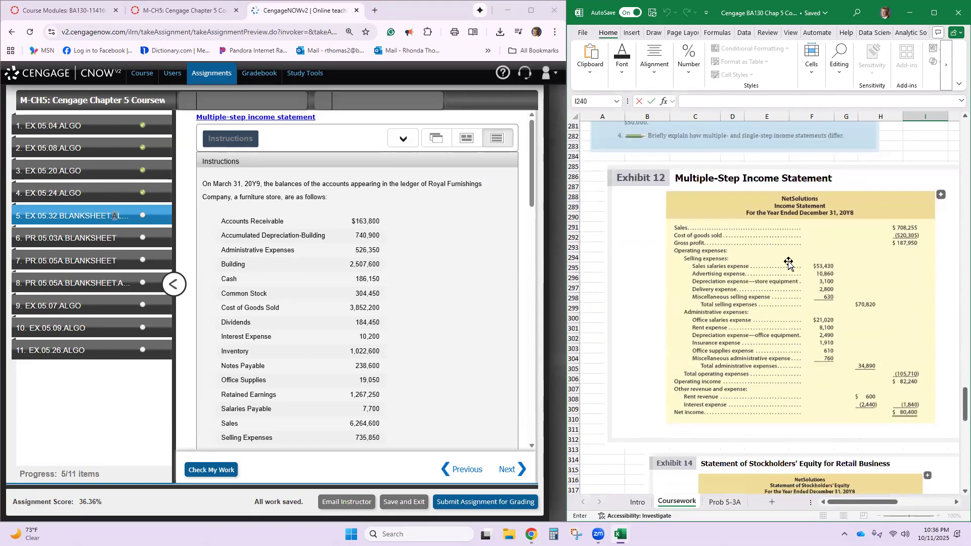
{"action": "scroll", "coordinate": [789, 262], "scroll_direction": "up", "scroll_amount": 2}
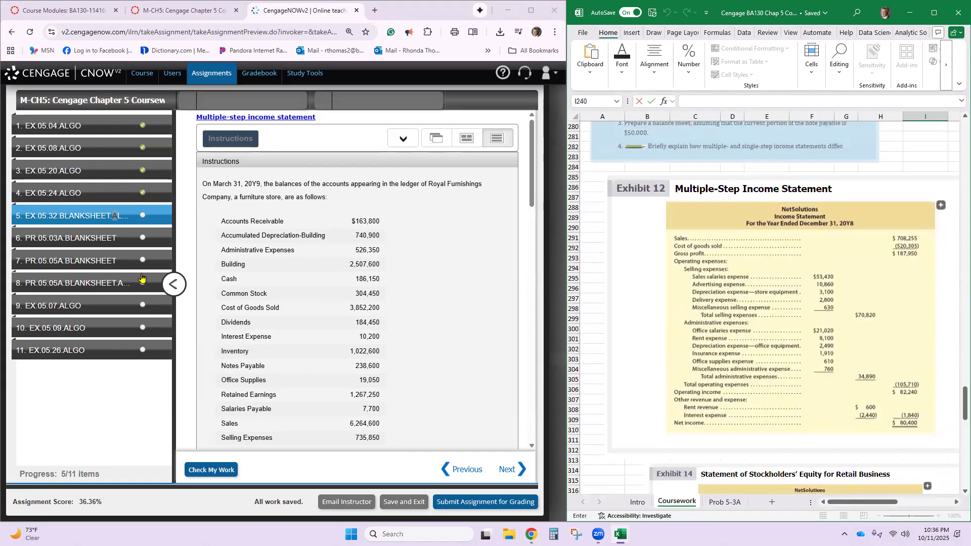
{"action": "left_click", "coordinate": [169, 286]}
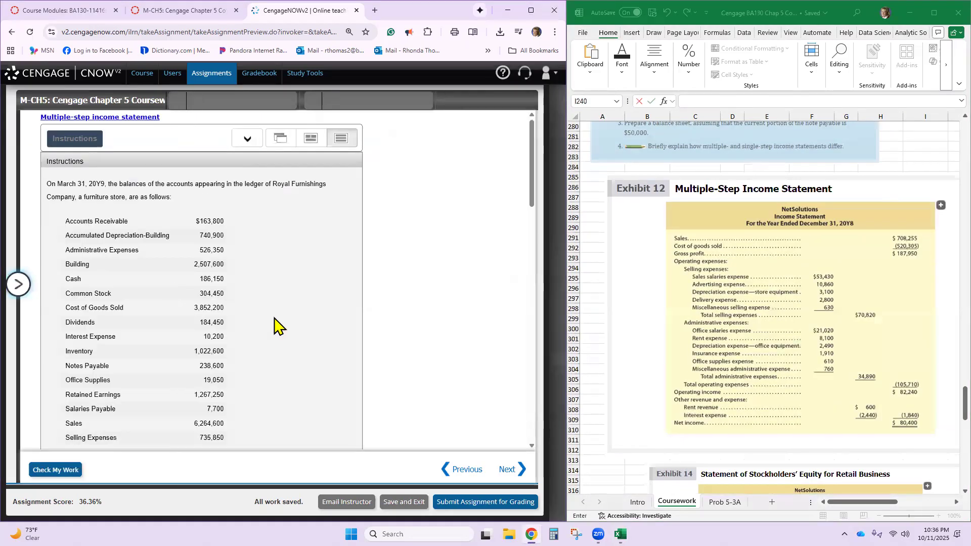
{"action": "key", "text": "ctrl+plus"}
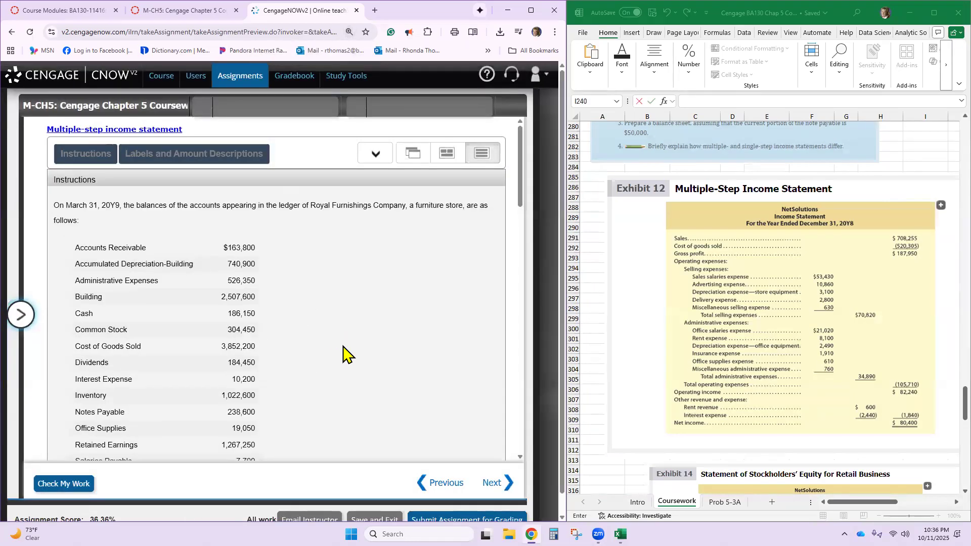
- Copy the label "For the Year Ended March 31, 20Y9" from the Labels list into the income statement's heading
{"action": "scroll", "coordinate": [346, 353], "scroll_direction": "down", "scroll_amount": 3}
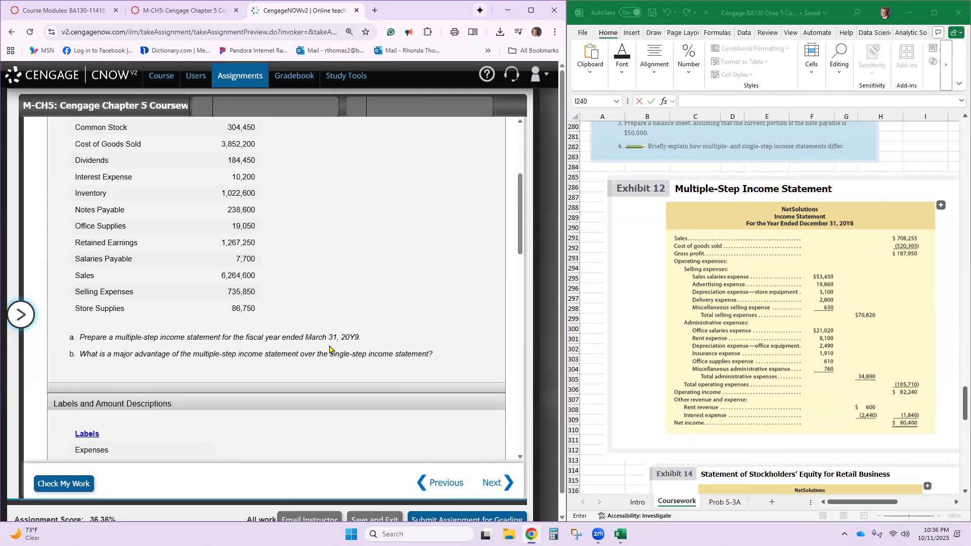
{"action": "scroll", "coordinate": [325, 350], "scroll_direction": "down", "scroll_amount": 8}
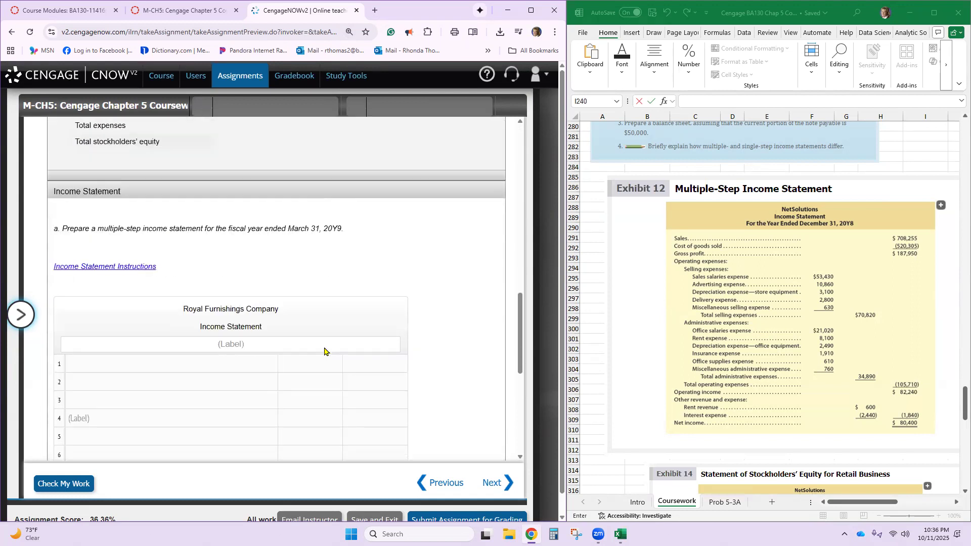
{"action": "scroll", "coordinate": [283, 337], "scroll_direction": "up", "scroll_amount": 5}
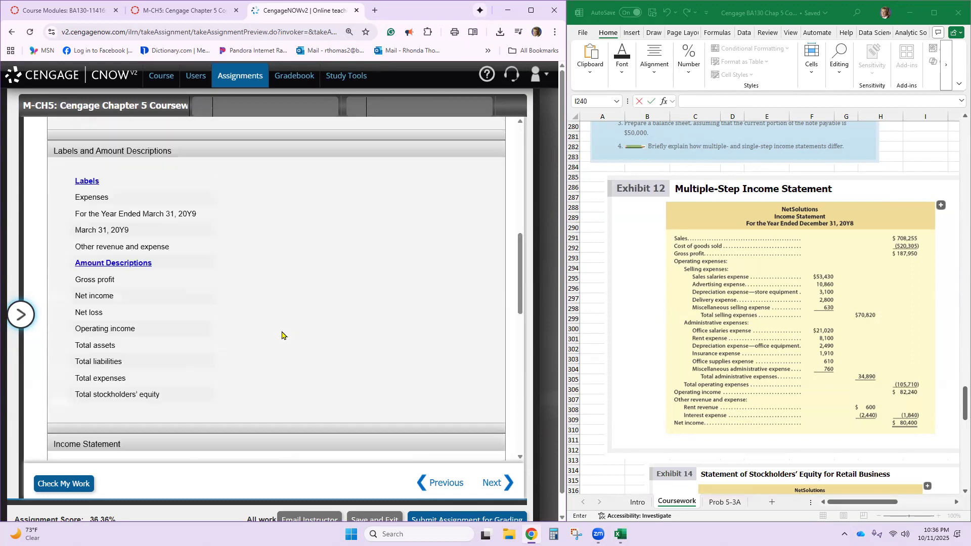
{"action": "triple_click", "coordinate": [117, 216]}
{"action": "key", "text": "ctrl+c"}
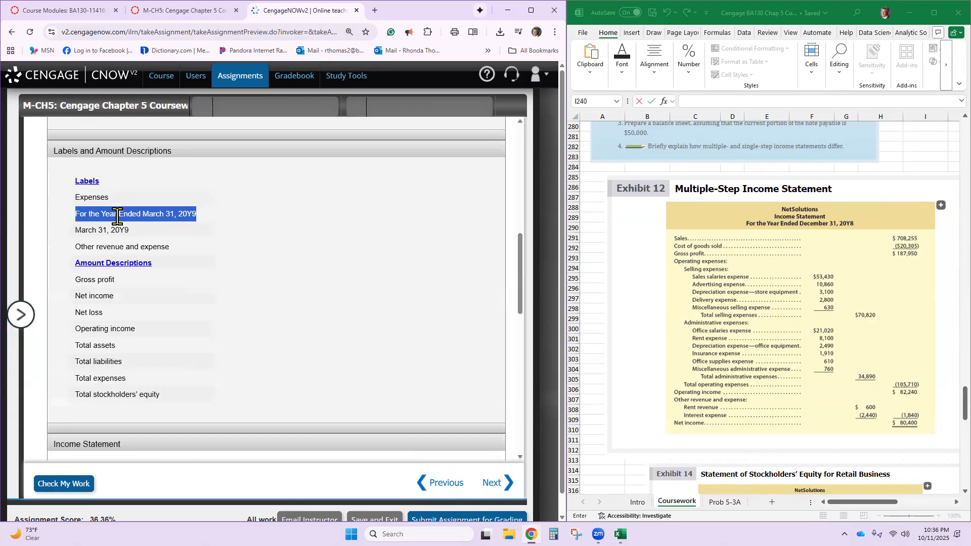
{"action": "scroll", "coordinate": [273, 303], "scroll_direction": "down", "scroll_amount": 5}
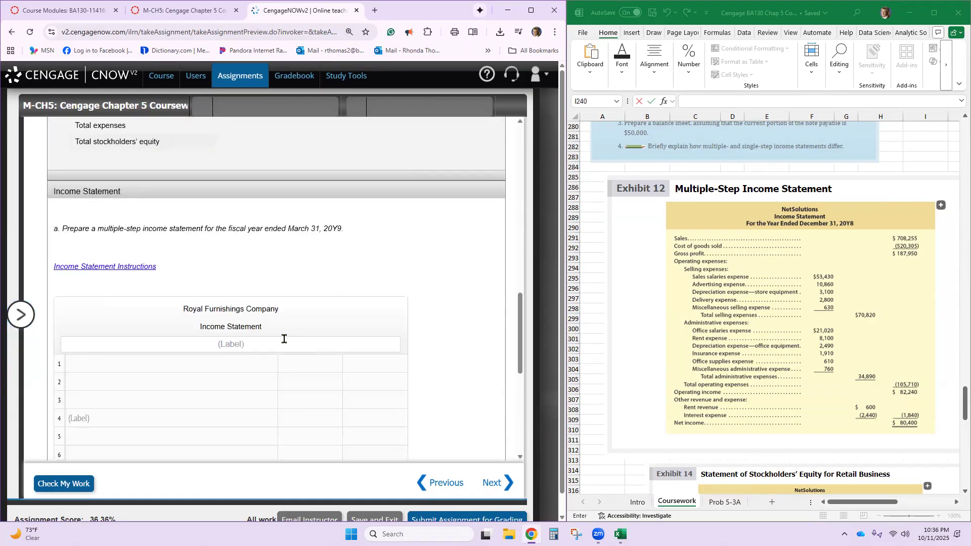
{"action": "left_click", "coordinate": [280, 344]}
{"action": "key", "text": "ctrl+v"}
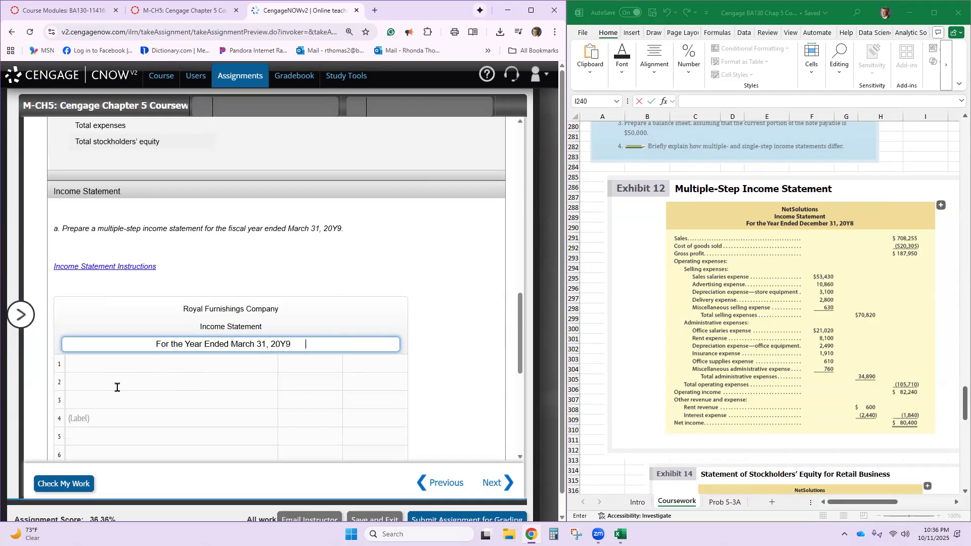
- Try "Operating expenses" as the label in row 4 of the income statement
{"action": "left_click", "coordinate": [85, 417]}
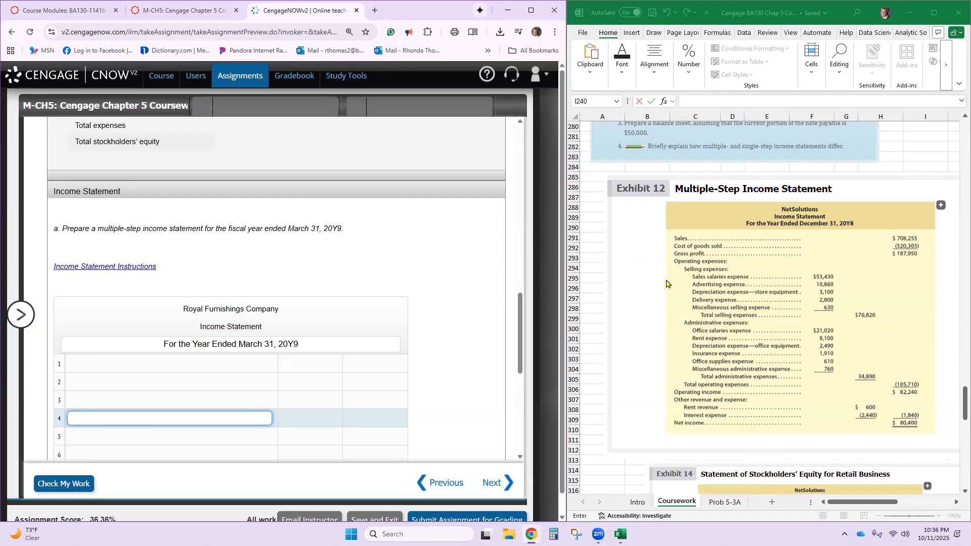
{"action": "type", "text": "erating expenses"}
{"action": "left_click", "coordinate": [447, 365]}
- Enter "Other revenue and expense" as the label in row 9 of the income statement
{"action": "scroll", "coordinate": [447, 367], "scroll_direction": "down", "scroll_amount": 2}
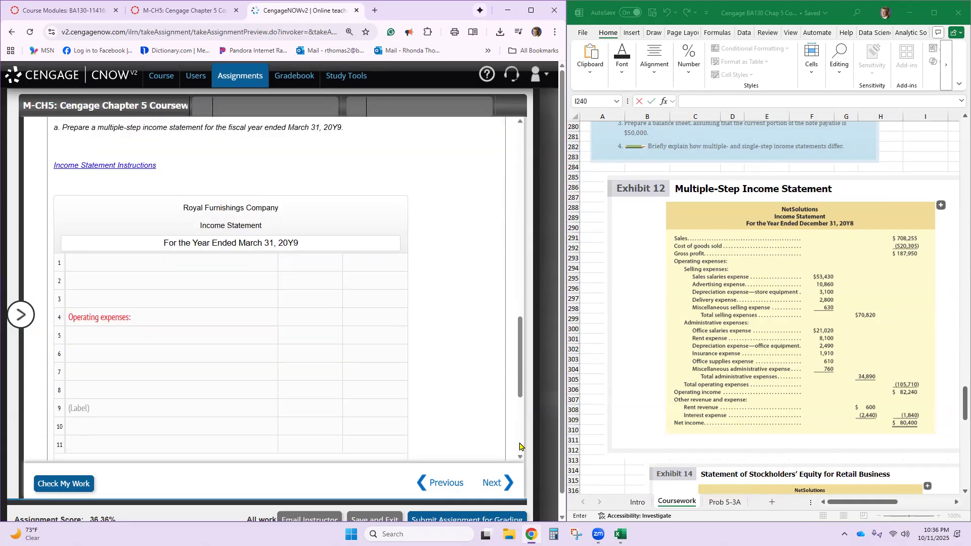
{"action": "scroll", "coordinate": [233, 373], "scroll_direction": "down", "scroll_amount": 2}
{"action": "left_click", "coordinate": [146, 311]}
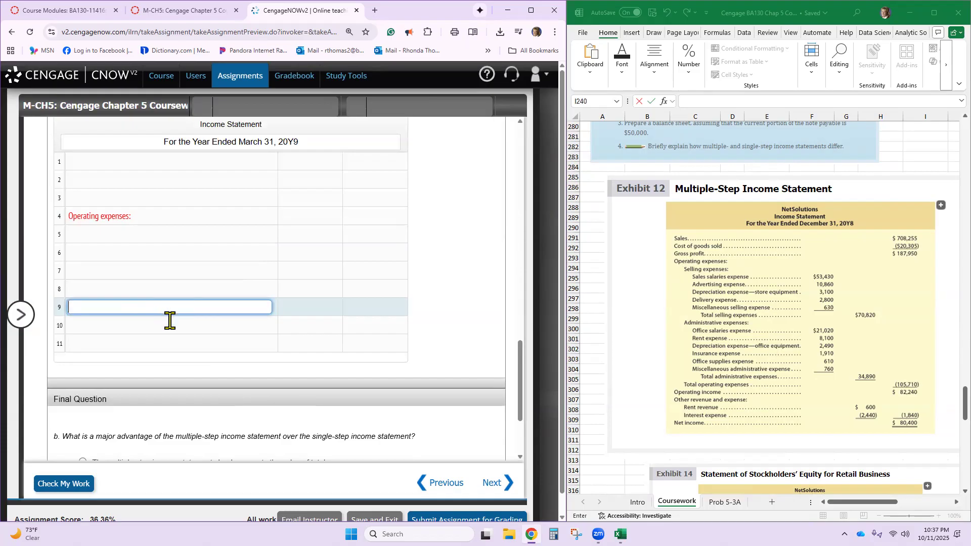
{"action": "type", "text": "Other Revenue and expense"}
{"action": "left_click", "coordinate": [175, 346]}
- Clear the "Operating expenses" label from row 4 of the income statement
{"action": "left_click", "coordinate": [156, 214]}
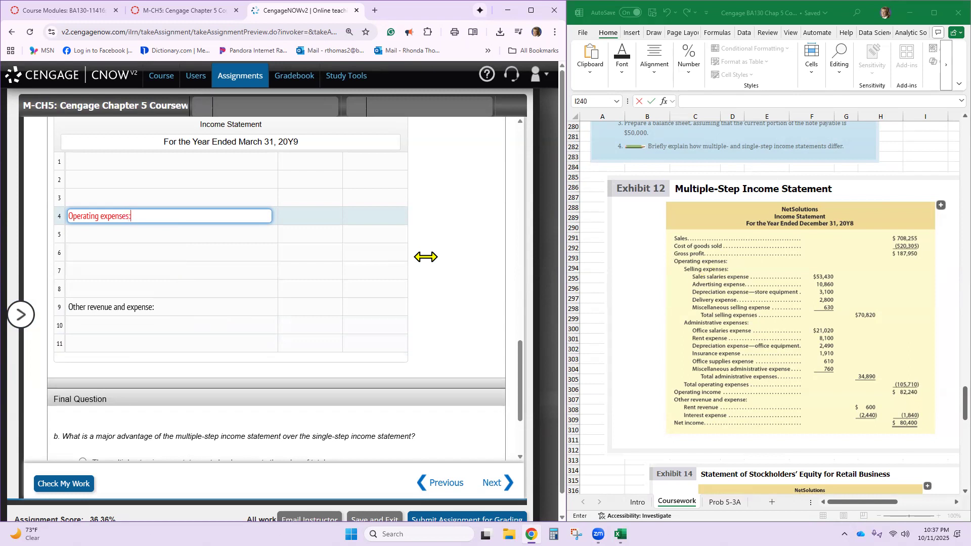
{"action": "left_click", "coordinate": [256, 285]}
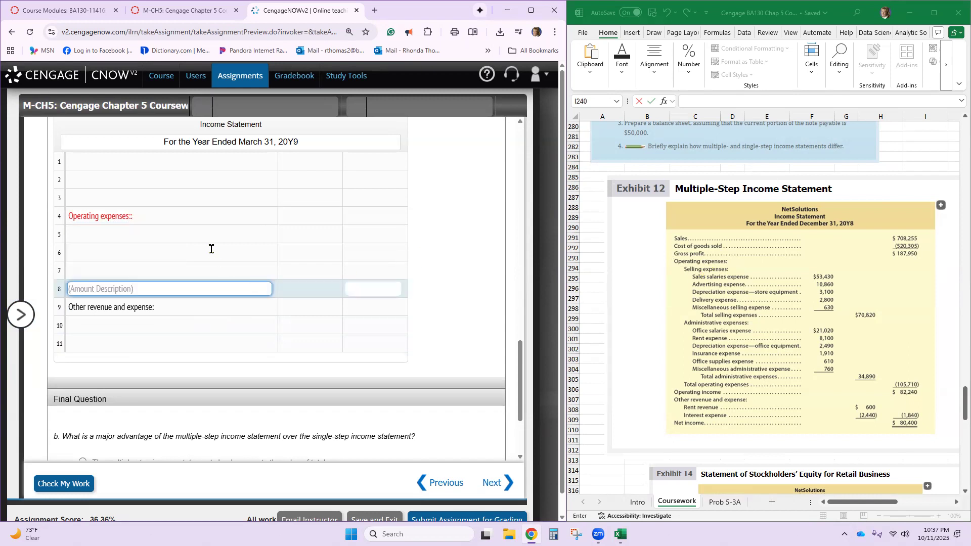
{"action": "left_click", "coordinate": [191, 219]}
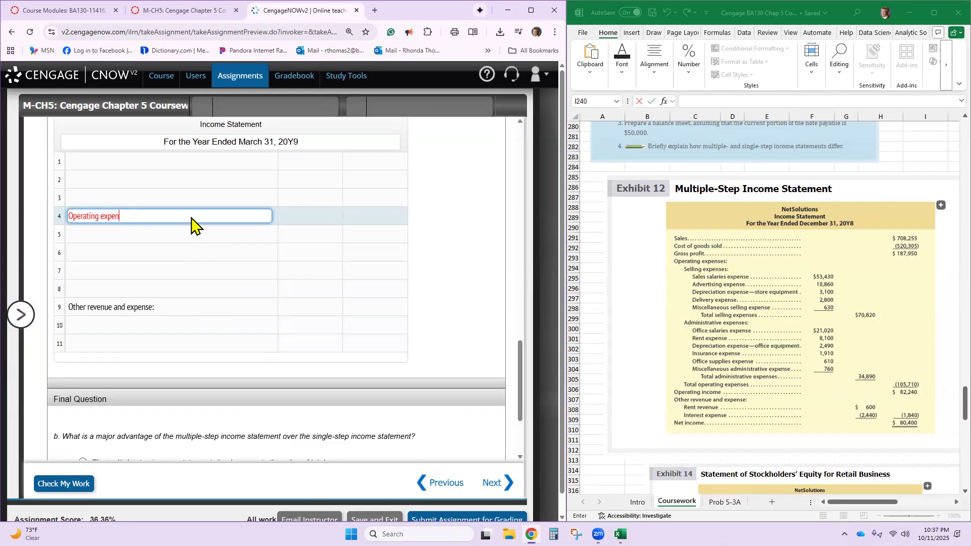
{"action": "key", "text": "BackSpace"}
{"action": "key", "text": "BackSpace"}
{"action": "key", "text": "BackSpace"}
- Check the available labels and enter "Sales" as the account in row 1 of the income statement
{"action": "scroll", "coordinate": [191, 222], "scroll_direction": "up", "scroll_amount": 15}
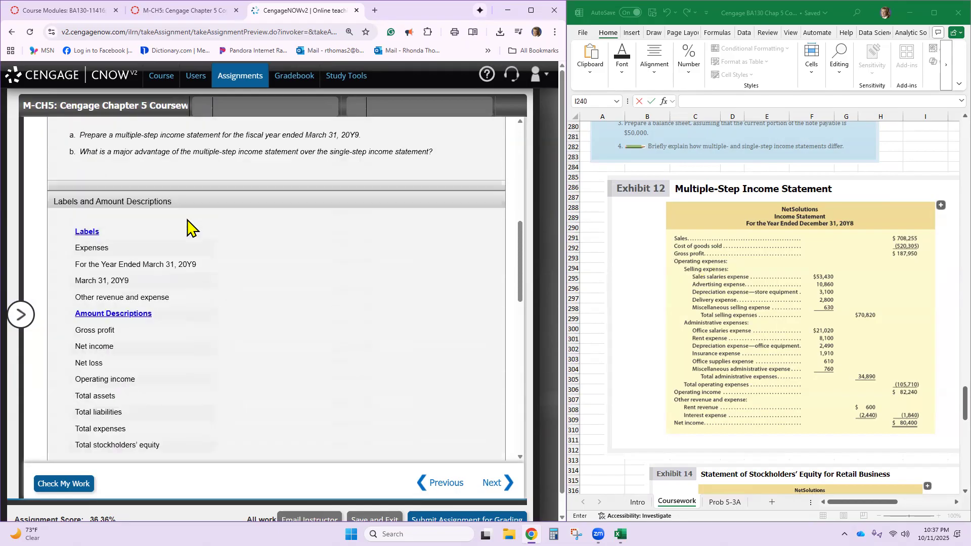
{"action": "scroll", "coordinate": [187, 220], "scroll_direction": "down", "scroll_amount": 4}
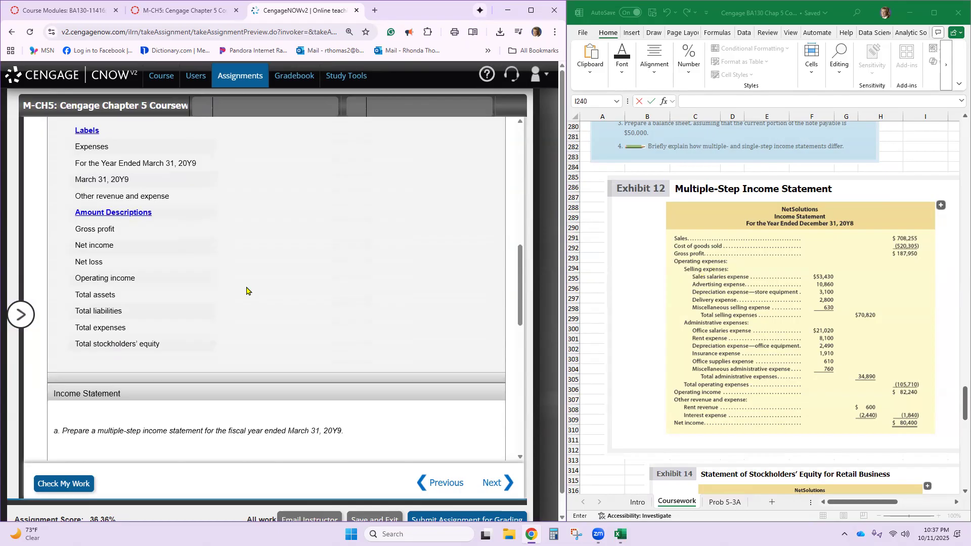
{"action": "scroll", "coordinate": [246, 291], "scroll_direction": "up", "scroll_amount": 5}
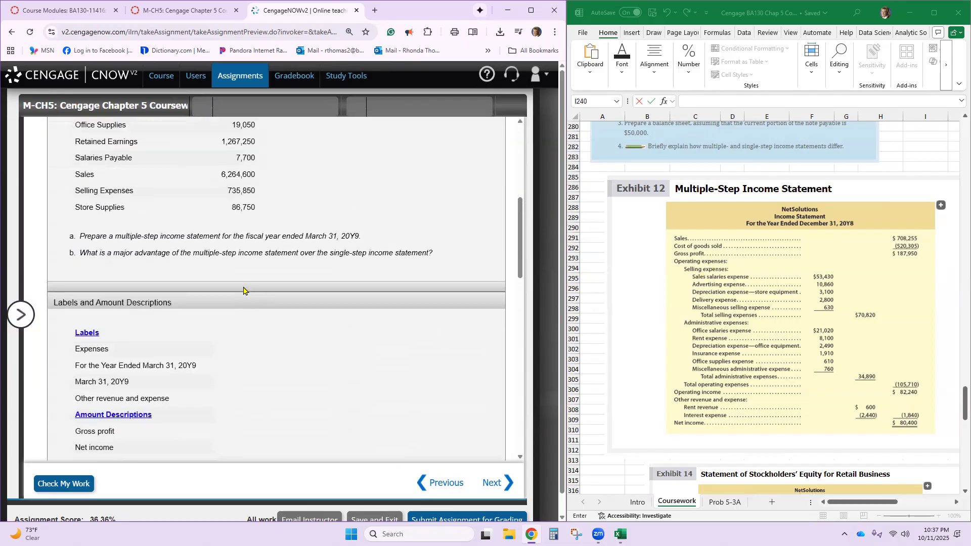
{"action": "scroll", "coordinate": [243, 290], "scroll_direction": "down", "scroll_amount": 5}
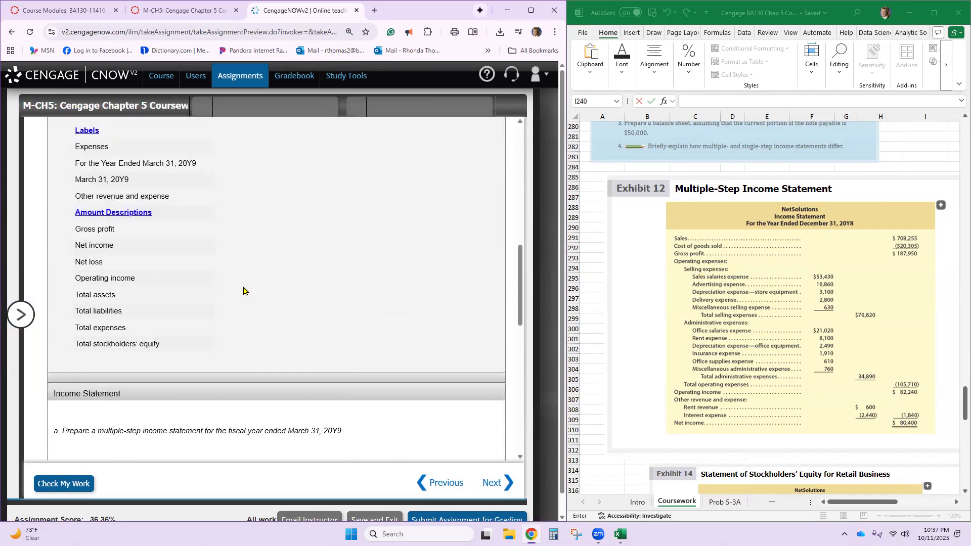
{"action": "scroll", "coordinate": [244, 291], "scroll_direction": "down", "scroll_amount": 5}
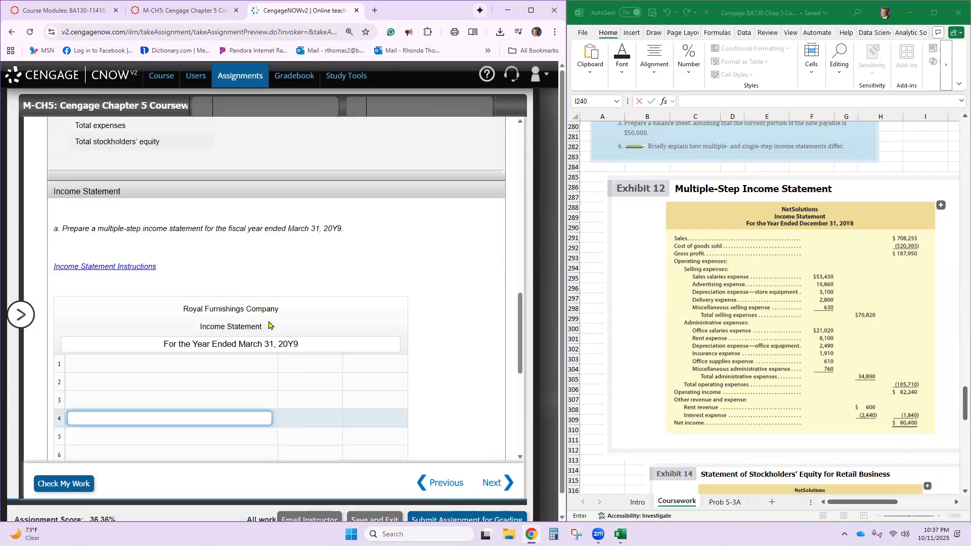
{"action": "left_click", "coordinate": [245, 365]}
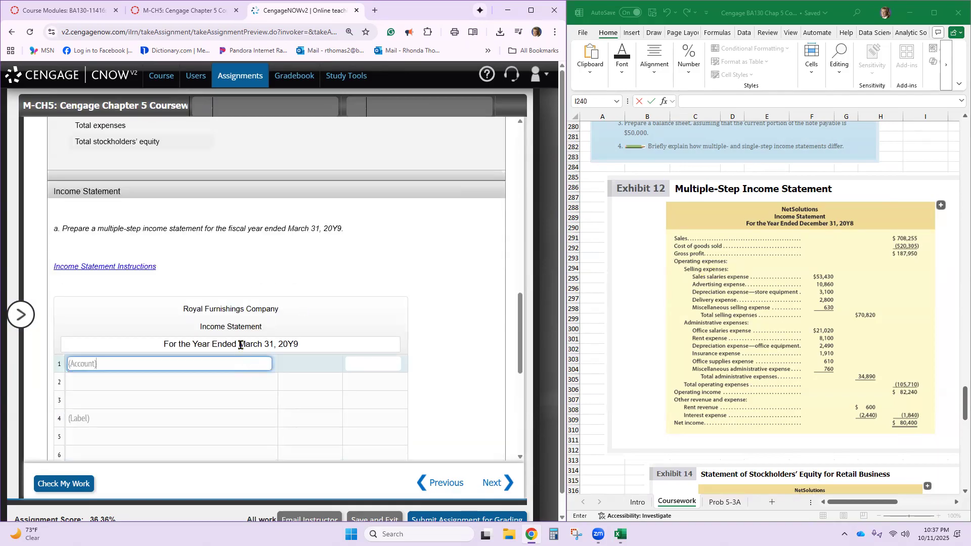
{"action": "type", "text": "Sales"}
- Enter "Cost of goods sold" as the account in row 2 and "Gross profit" as the amount description in row 3
{"action": "left_click", "coordinate": [102, 384]}
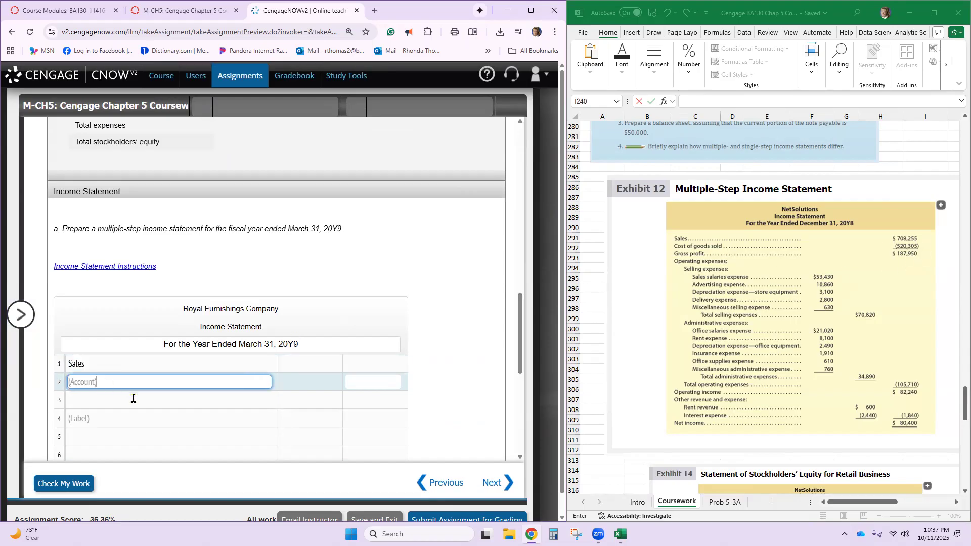
{"action": "type", "text": "Cost of Goods Sold"}
{"action": "key", "text": "Tab"}
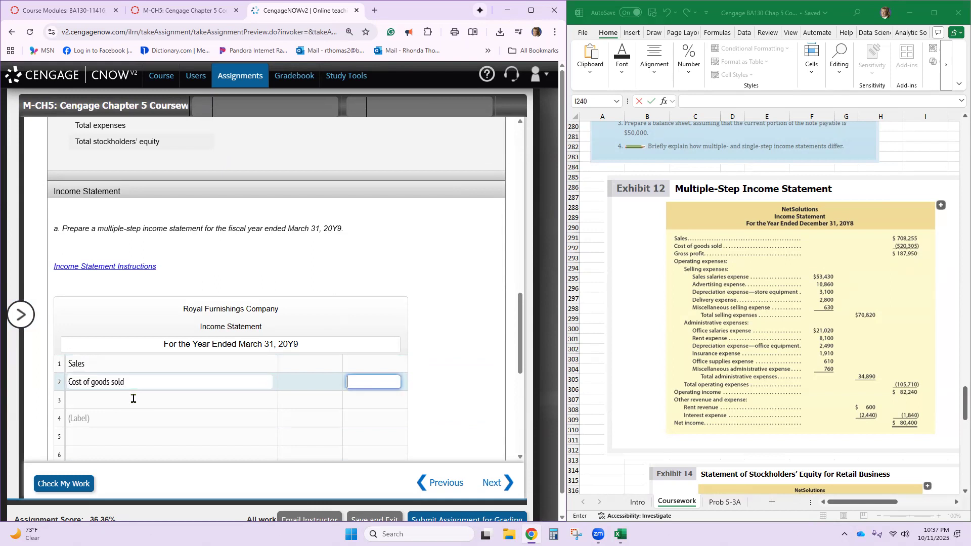
{"action": "left_click", "coordinate": [133, 400]}
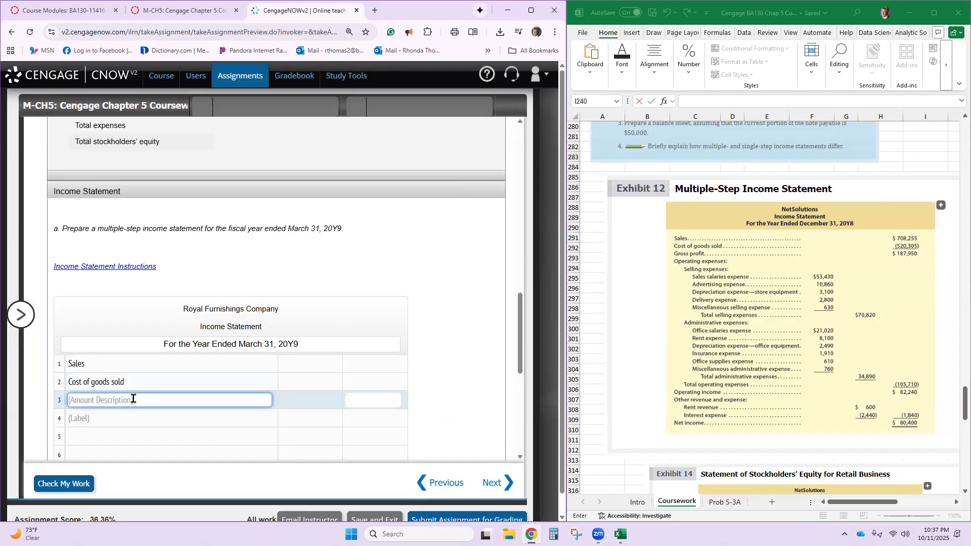
{"action": "type", "text": "Gor"}
{"action": "type", "text": "ss Profit"}
- Look up the Sales balance in the account list and try 6264 as the amount in row 1
{"action": "left_click", "coordinate": [354, 367]}
{"action": "scroll", "coordinate": [355, 367], "scroll_direction": "up", "scroll_amount": 15}
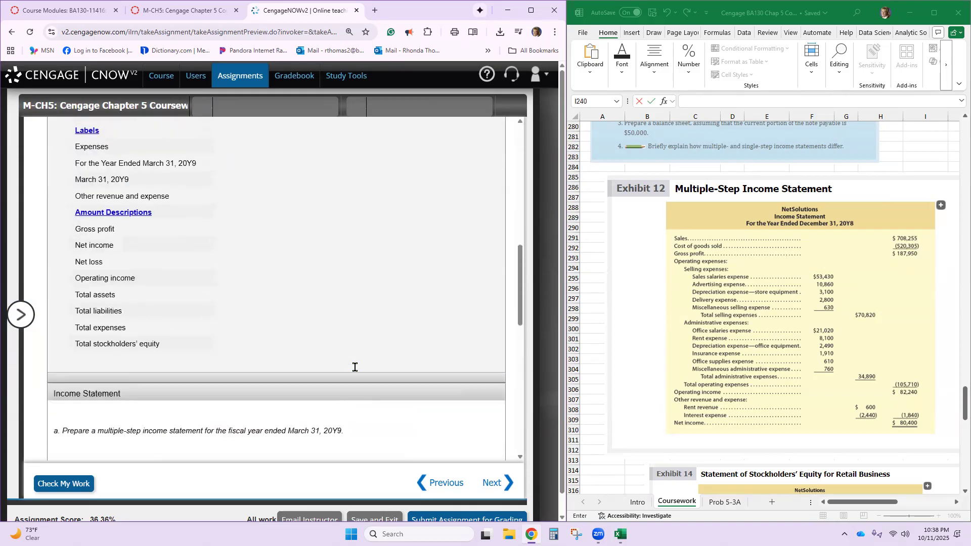
{"action": "scroll", "coordinate": [355, 367], "scroll_direction": "down", "scroll_amount": 3}
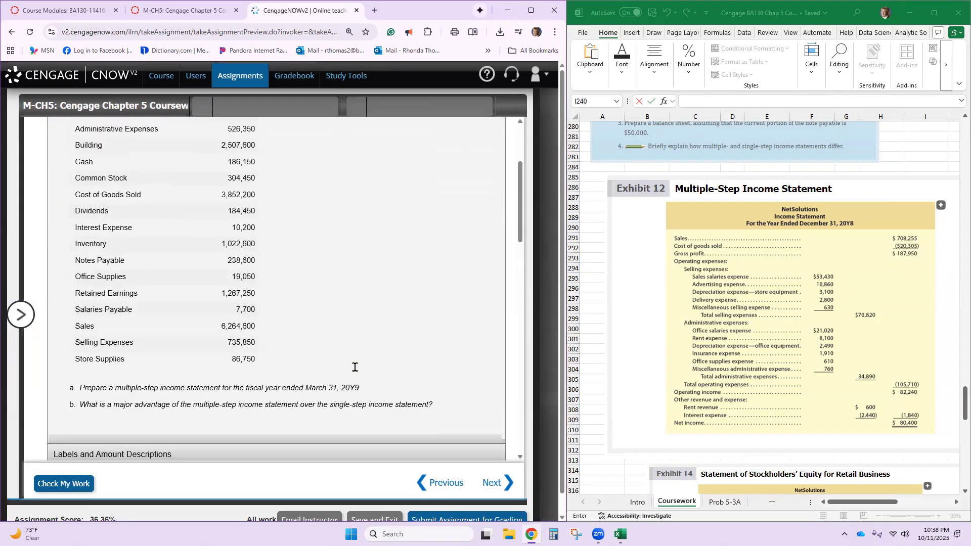
{"action": "scroll", "coordinate": [272, 276], "scroll_direction": "up", "scroll_amount": 1}
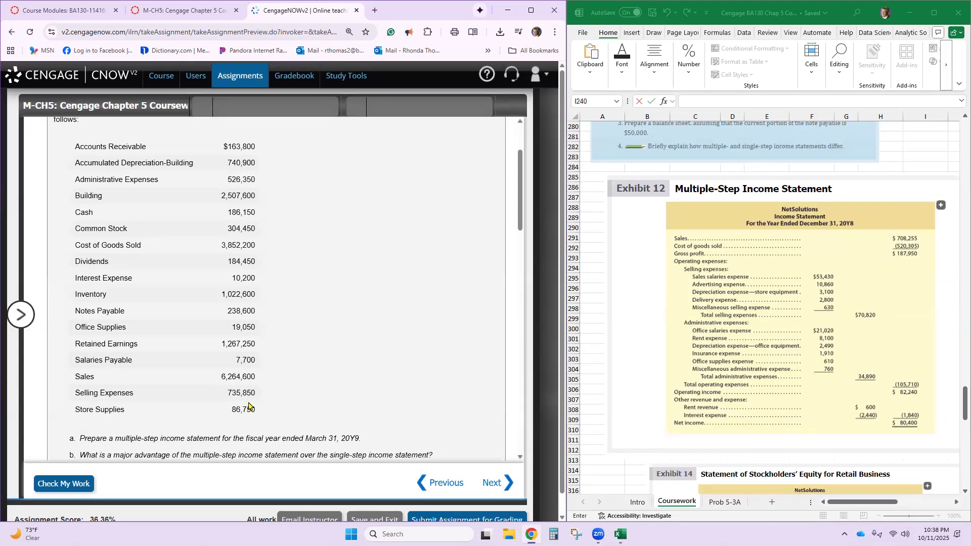
{"action": "scroll", "coordinate": [248, 406], "scroll_direction": "down", "scroll_amount": 3}
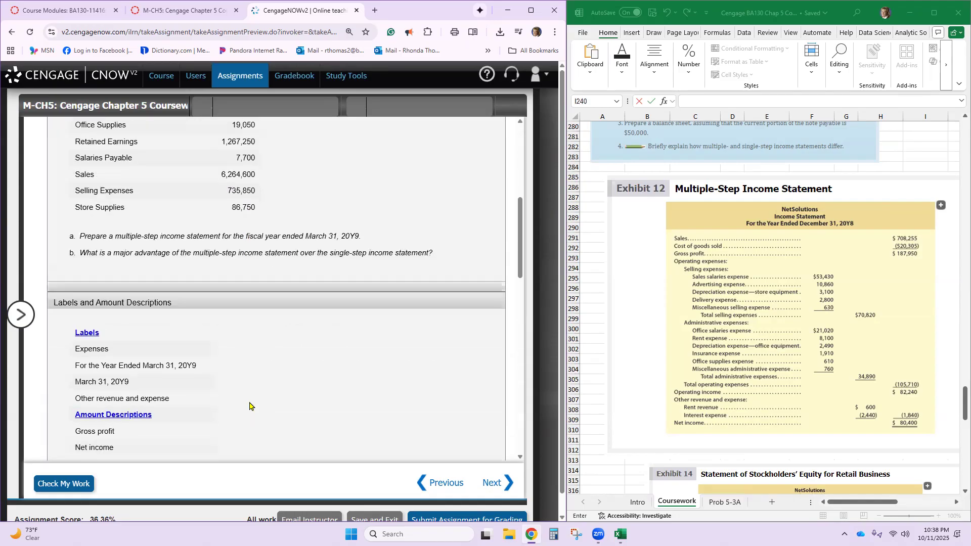
{"action": "scroll", "coordinate": [249, 407], "scroll_direction": "up", "scroll_amount": 3}
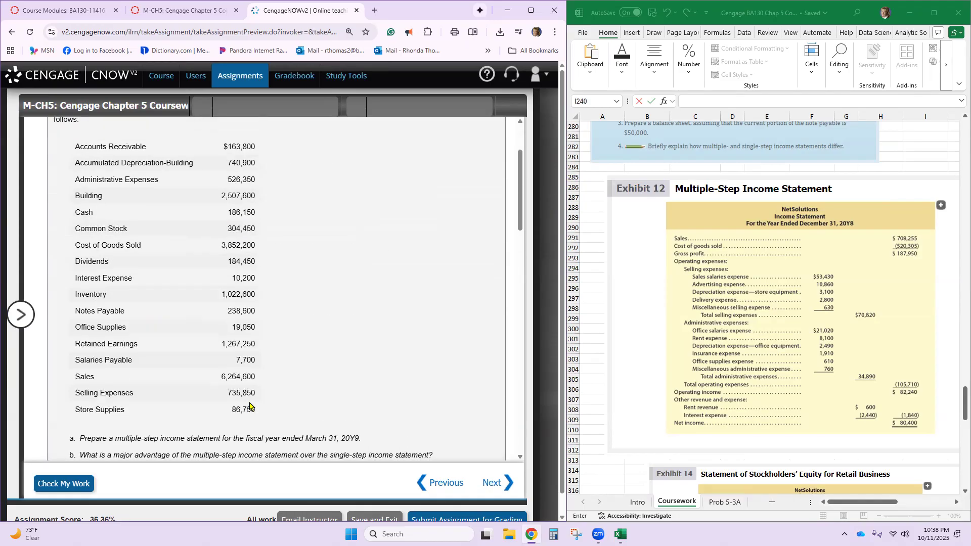
{"action": "scroll", "coordinate": [250, 407], "scroll_direction": "down", "scroll_amount": 12}
{"action": "type", "text": "62"}
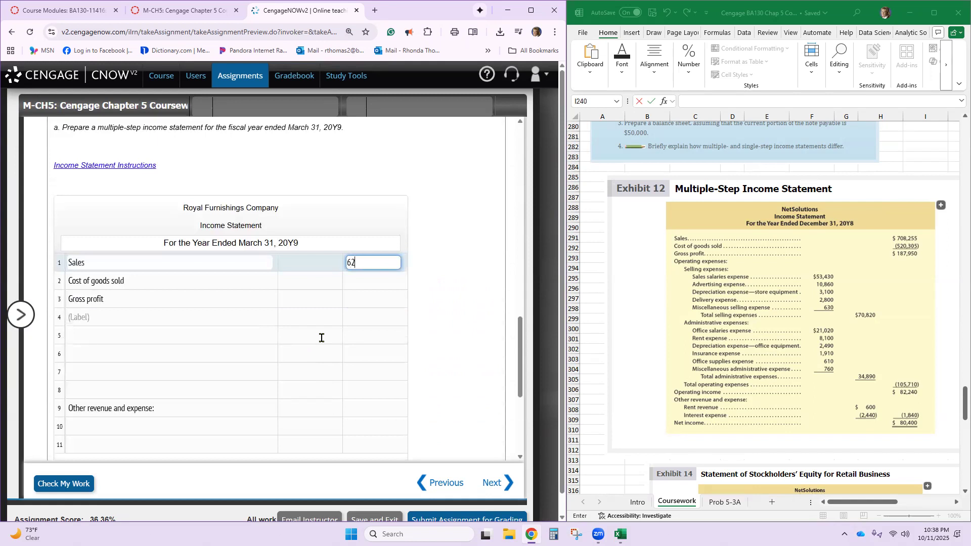
{"action": "type", "text": "64"}
- Select the Sales balance 6,264,600 in the account list and clear the amount entered for Sales in row 1
{"action": "scroll", "coordinate": [321, 317], "scroll_direction": "up", "scroll_amount": 8}
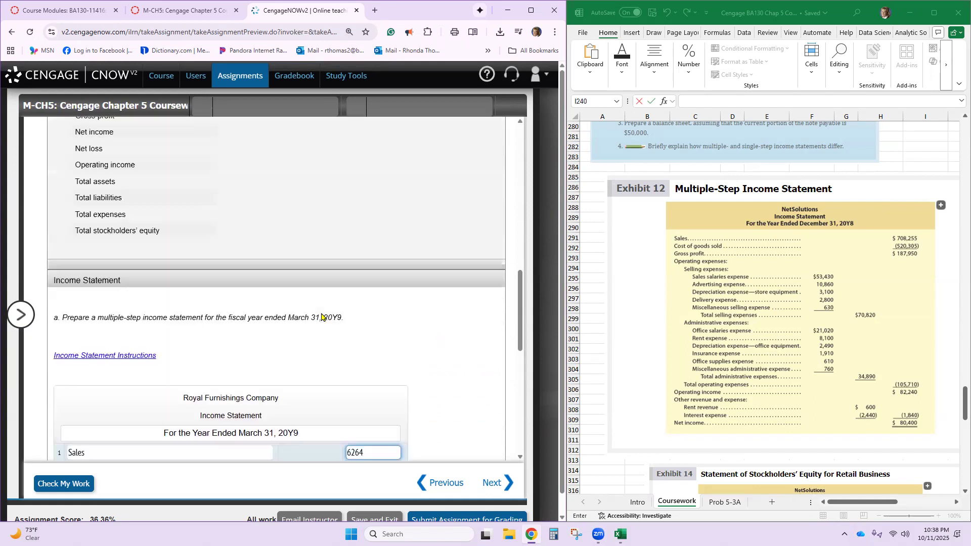
{"action": "scroll", "coordinate": [322, 318], "scroll_direction": "up", "scroll_amount": 1}
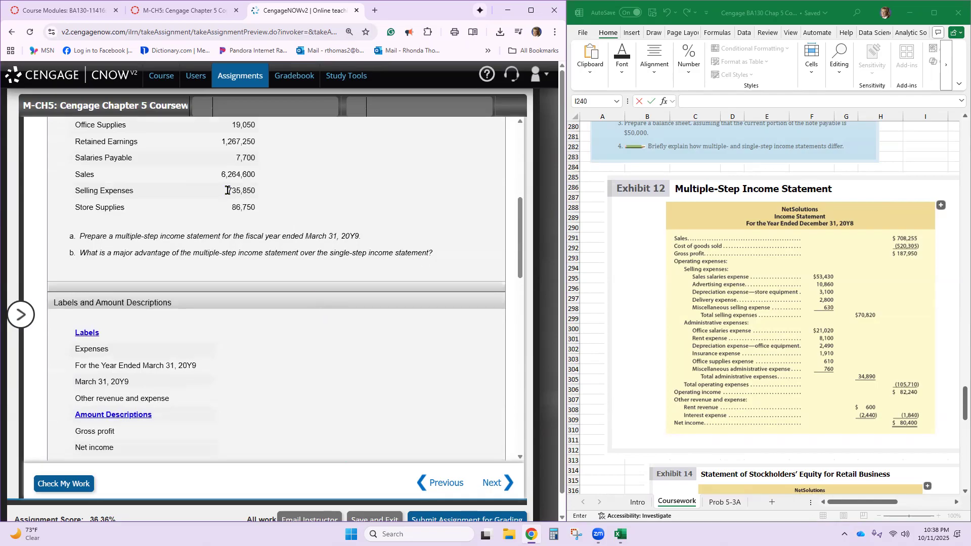
{"action": "left_click_drag", "start_coordinate": [222, 173], "coordinate": [257, 178]}
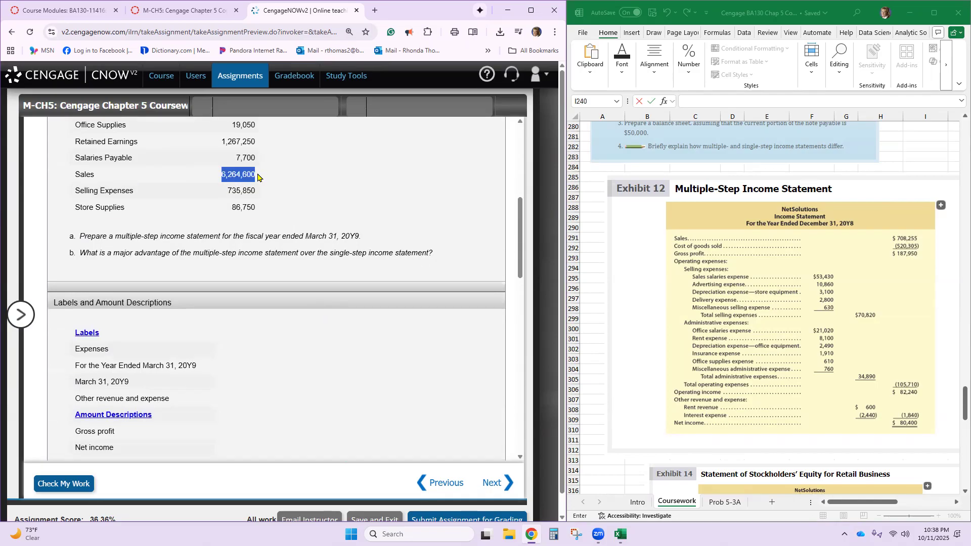
{"action": "scroll", "coordinate": [412, 397], "scroll_direction": "down", "scroll_amount": 5}
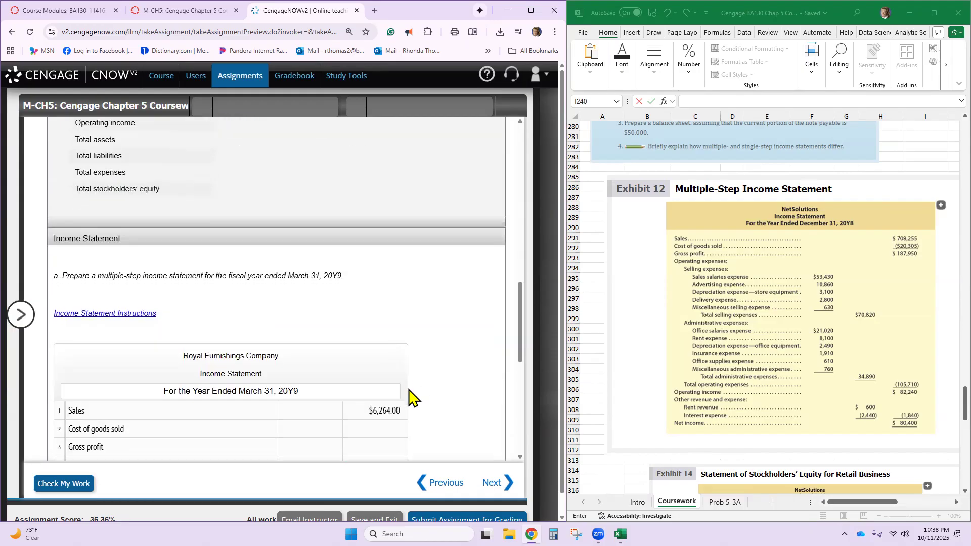
{"action": "scroll", "coordinate": [392, 351], "scroll_direction": "down", "scroll_amount": 2}
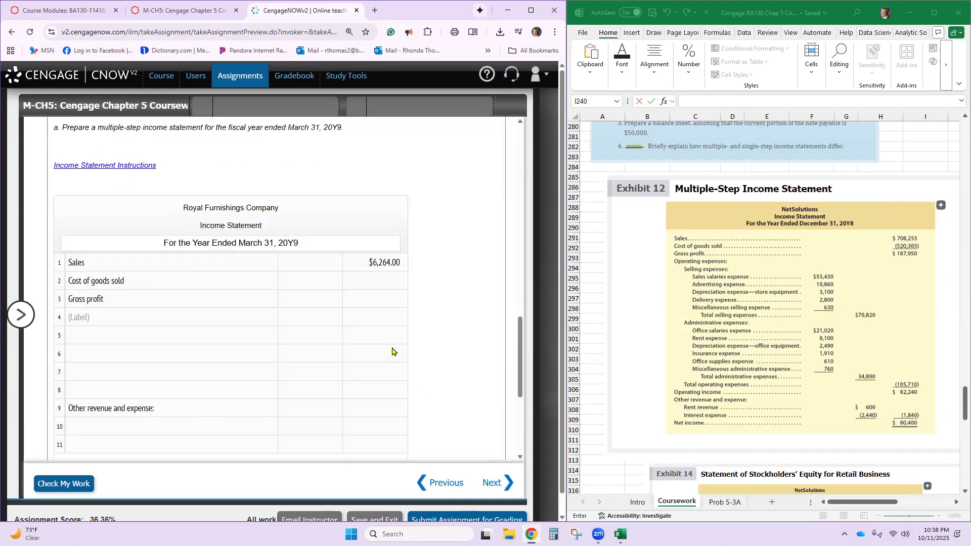
{"action": "left_click", "coordinate": [400, 260]}
{"action": "key", "text": "BackSpace"}
{"action": "key", "text": "BackSpace"}
{"action": "key", "text": "BackSpace"}
{"action": "key", "text": "BackSpace"}
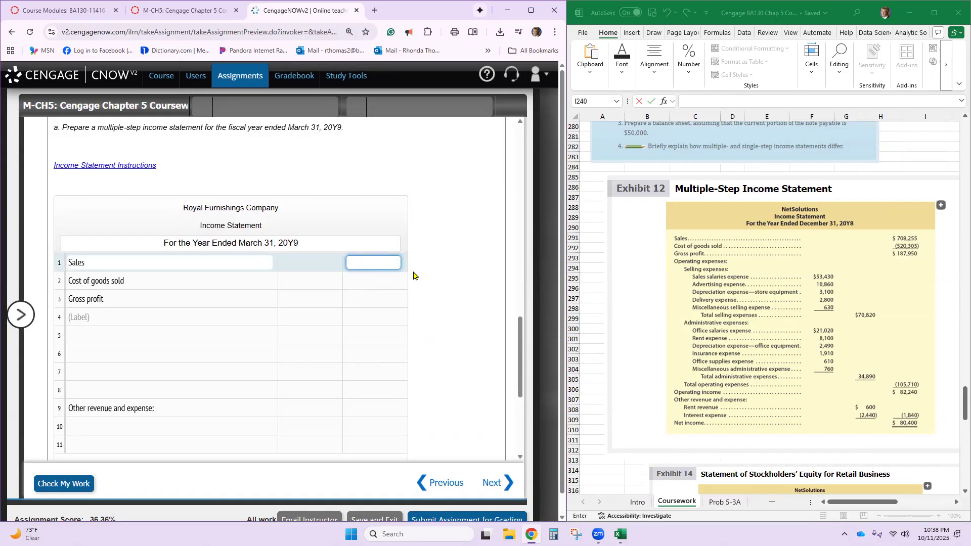
- Look up the Sales balance in the account list and enter 6264600 as the Sales amount in row 1
{"action": "scroll", "coordinate": [397, 275], "scroll_direction": "up", "scroll_amount": 10}
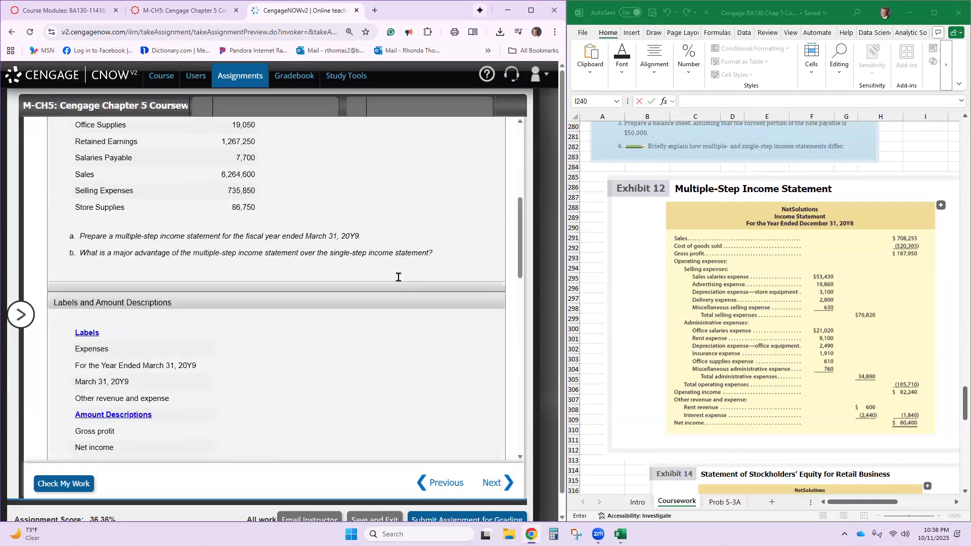
{"action": "scroll", "coordinate": [357, 280], "scroll_direction": "up", "scroll_amount": 2}
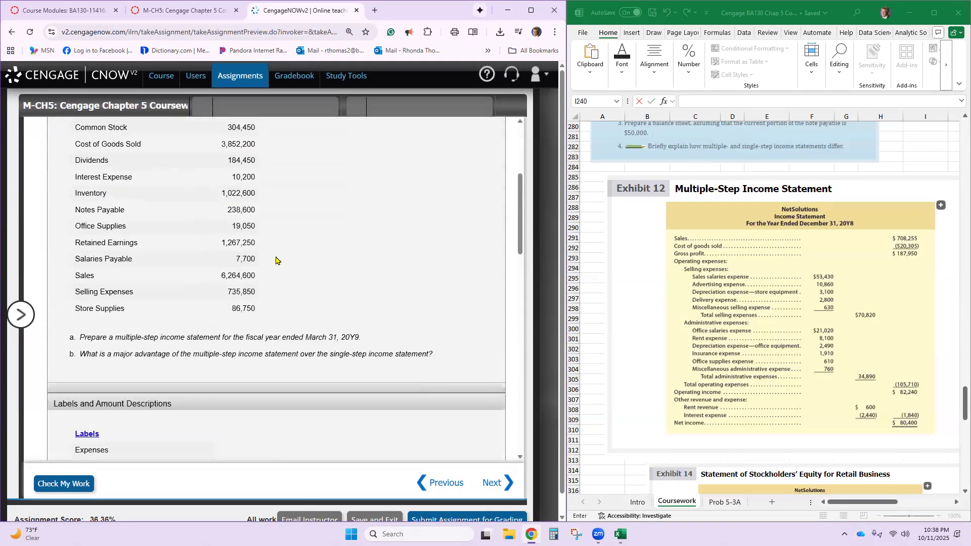
{"action": "double_click", "coordinate": [228, 275]}
{"action": "scroll", "coordinate": [229, 275], "scroll_direction": "down", "scroll_amount": 15}
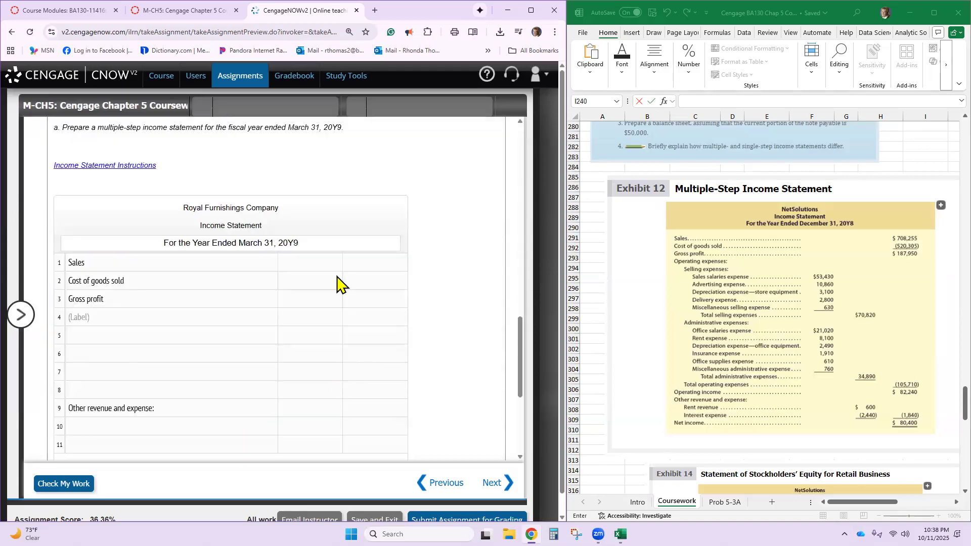
{"action": "left_click", "coordinate": [359, 260]}
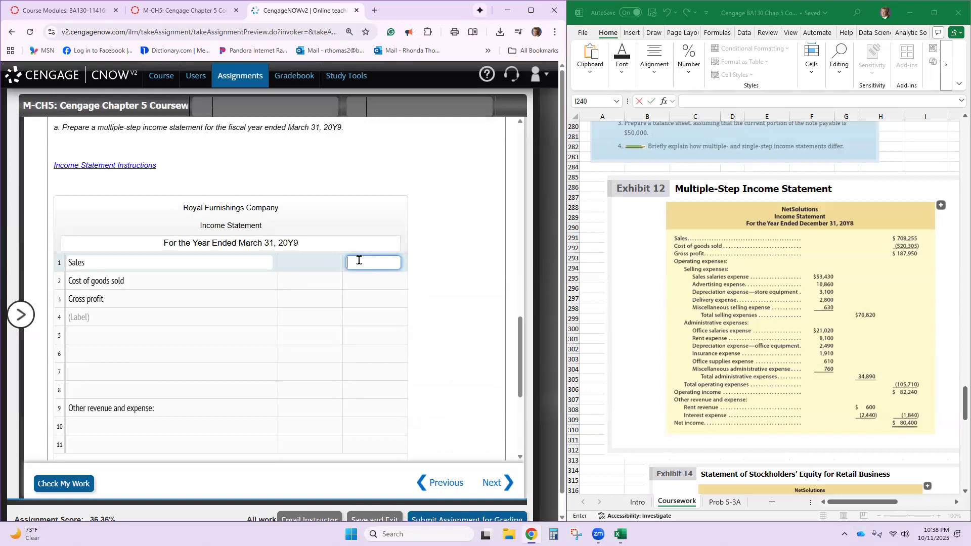
{"action": "scroll", "coordinate": [358, 260], "scroll_direction": "up", "scroll_amount": 10}
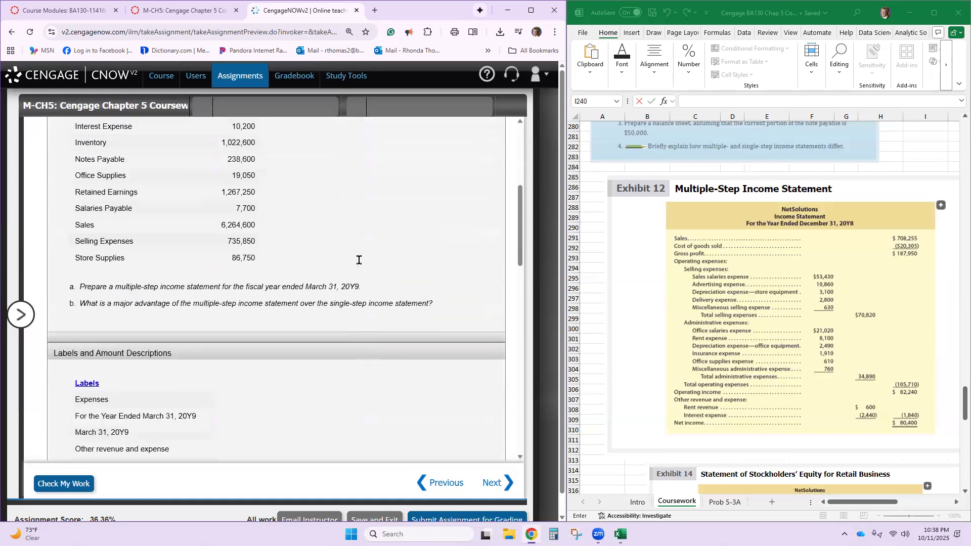
{"action": "type", "text": "6264"}
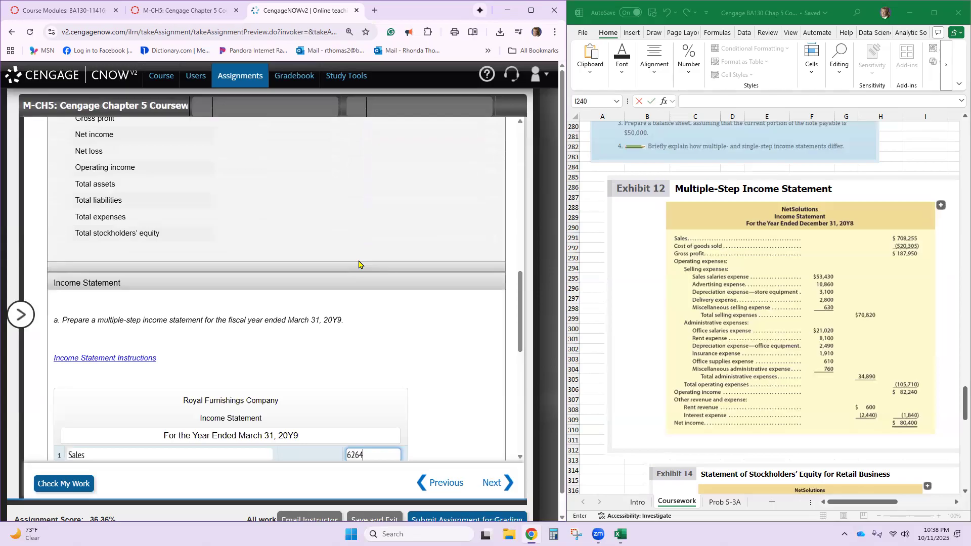
{"action": "scroll", "coordinate": [359, 260], "scroll_direction": "up", "scroll_amount": 5}
{"action": "scroll", "coordinate": [358, 264], "scroll_direction": "up", "scroll_amount": 4}
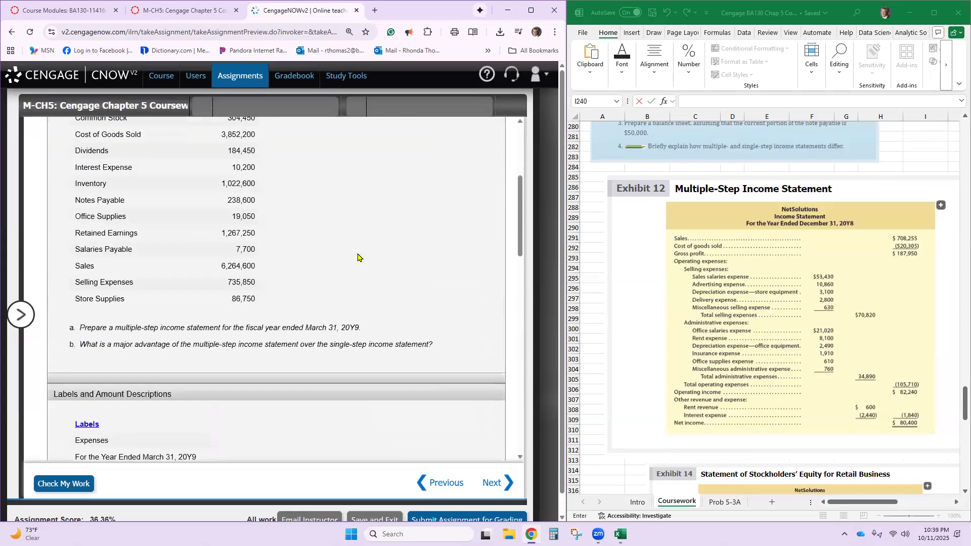
{"action": "scroll", "coordinate": [358, 257], "scroll_direction": "down", "scroll_amount": 10}
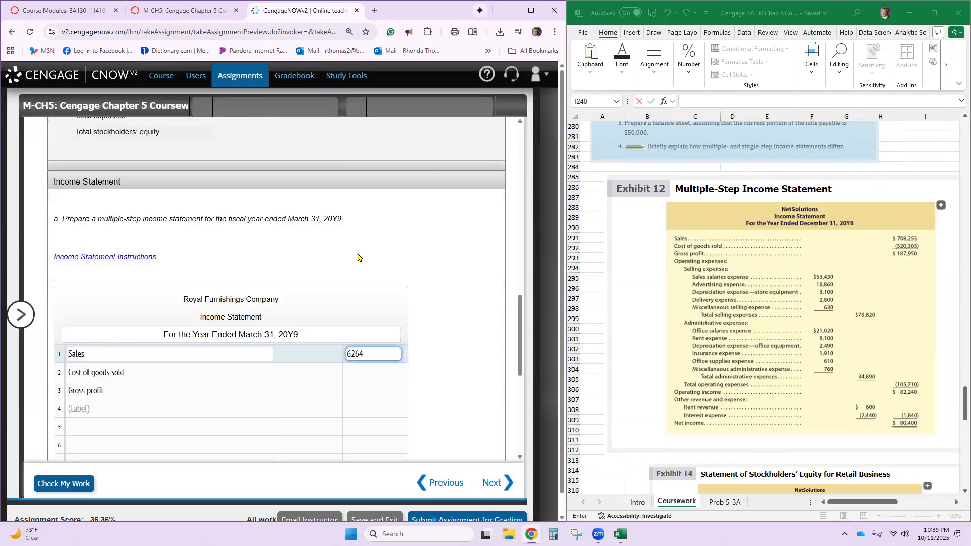
{"action": "type", "text": "600"}
{"action": "left_click", "coordinate": [354, 261]}
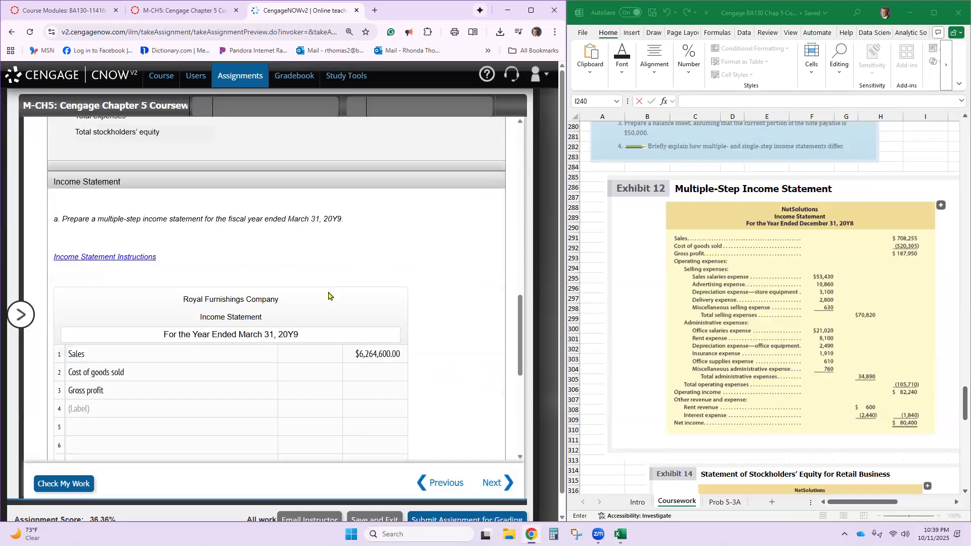
- Look up the Cost of Goods Sold balance and enter 3852200 as its amount in row 2
{"action": "left_click", "coordinate": [368, 371]}
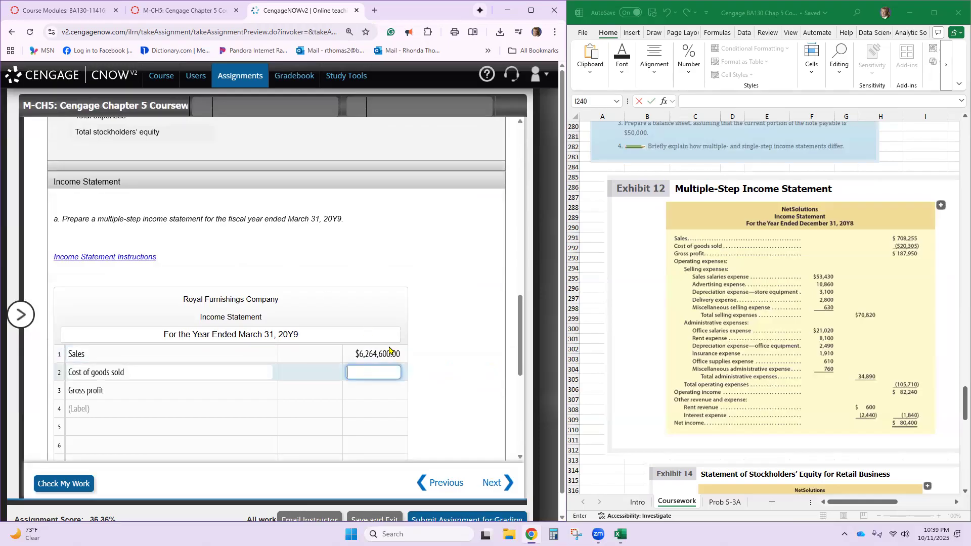
{"action": "scroll", "coordinate": [385, 348], "scroll_direction": "up", "scroll_amount": 1}
{"action": "scroll", "coordinate": [380, 338], "scroll_direction": "up", "scroll_amount": 10}
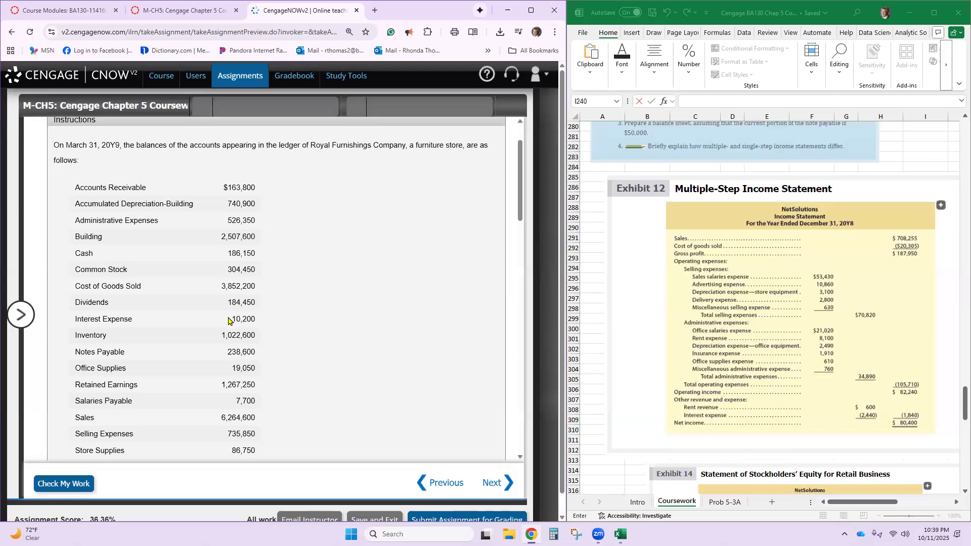
{"action": "scroll", "coordinate": [230, 320], "scroll_direction": "down", "scroll_amount": 10}
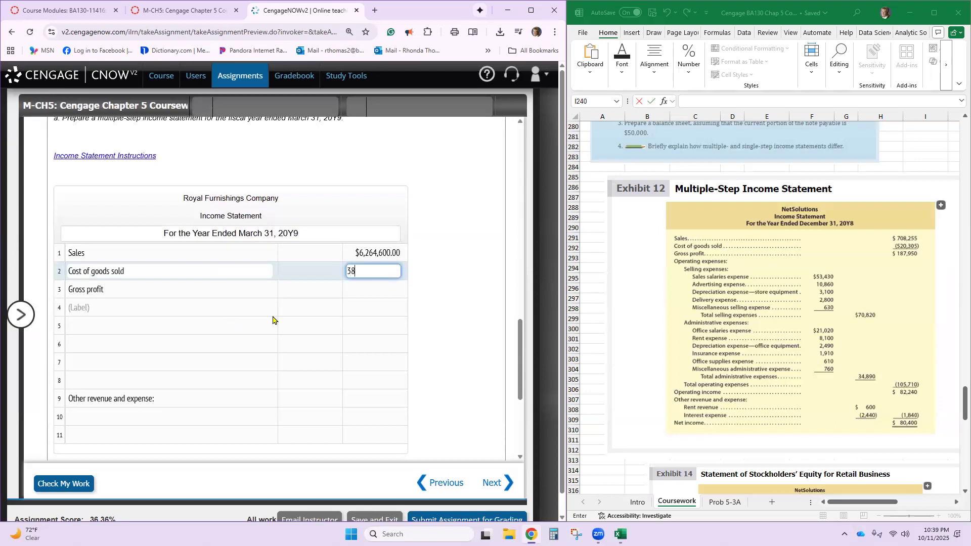
{"action": "type", "text": "200"}
{"action": "left_click", "coordinate": [273, 320]}
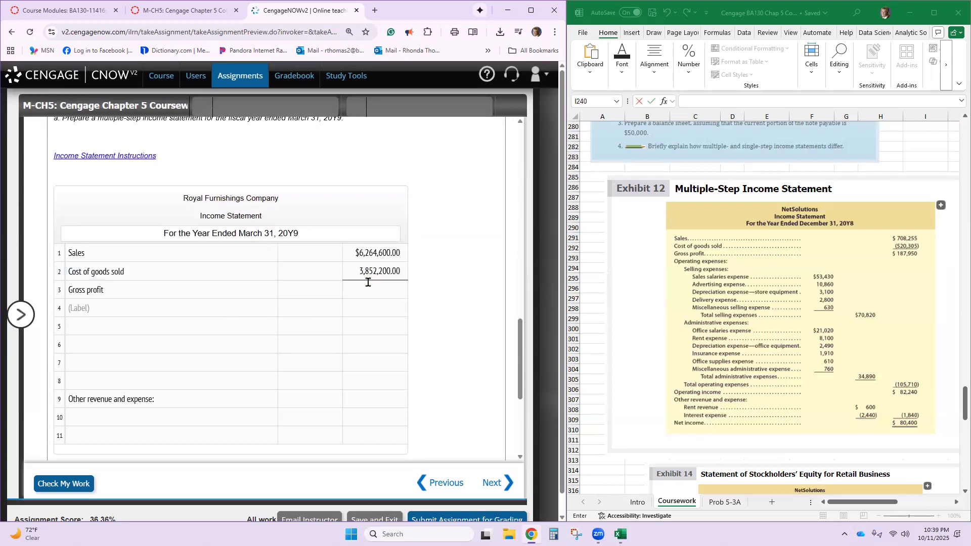
- Read the Income Statement Instructions on wording and amount signs, and close them
{"action": "left_click", "coordinate": [86, 156]}
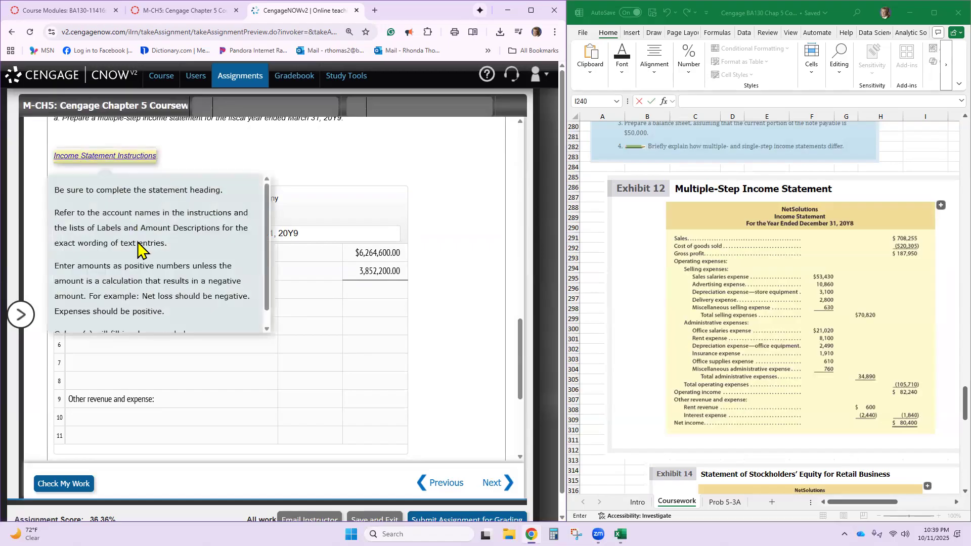
{"action": "scroll", "coordinate": [139, 249], "scroll_direction": "down", "scroll_amount": 1}
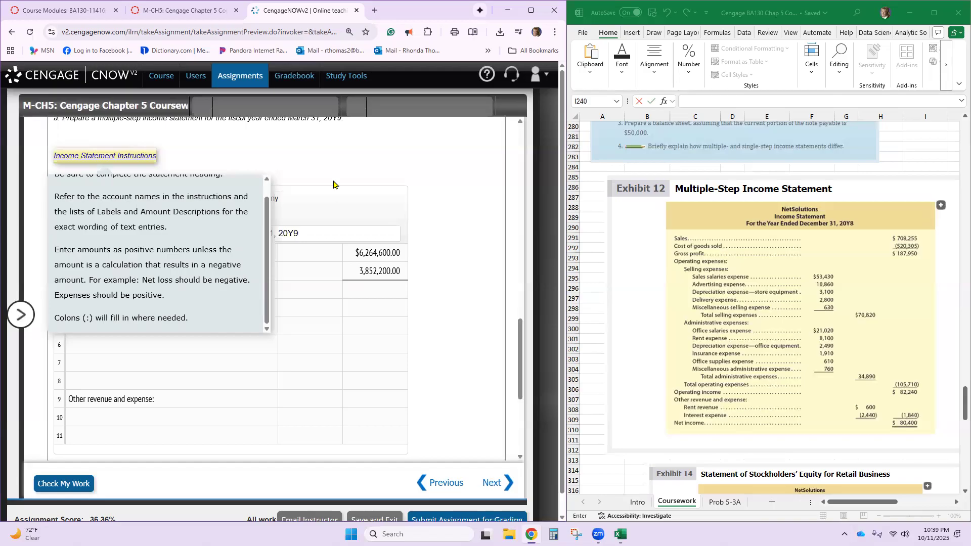
{"action": "left_click", "coordinate": [335, 154]}
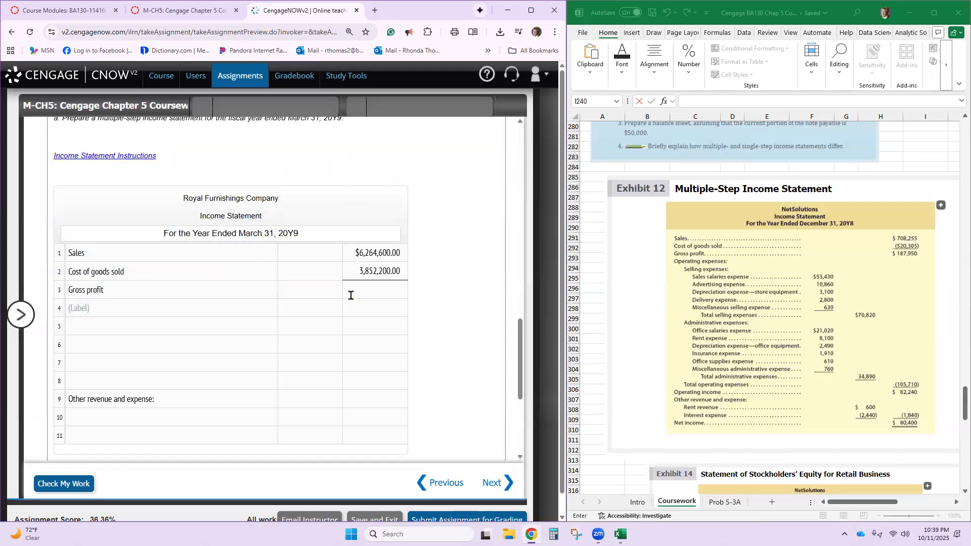
- Switch to the Excel workbook and move the Exhibit 12 picture aside to free column B for calculations
{"action": "left_click", "coordinate": [367, 289]}
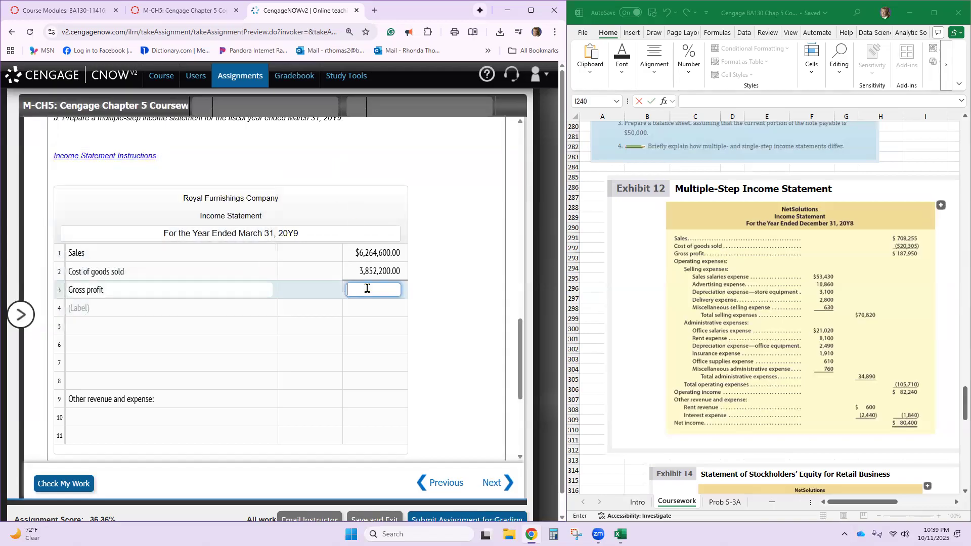
{"action": "left_click", "coordinate": [630, 351]}
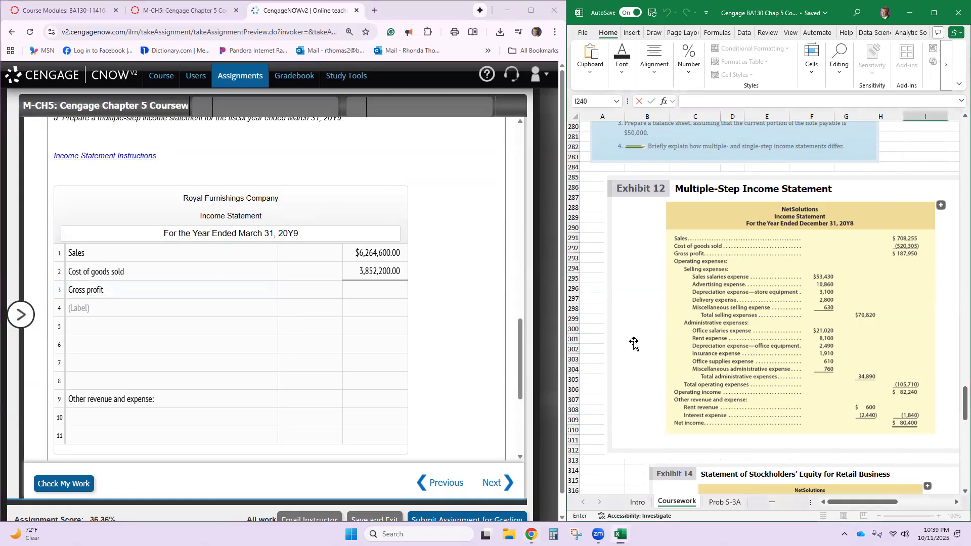
{"action": "left_click", "coordinate": [596, 310]}
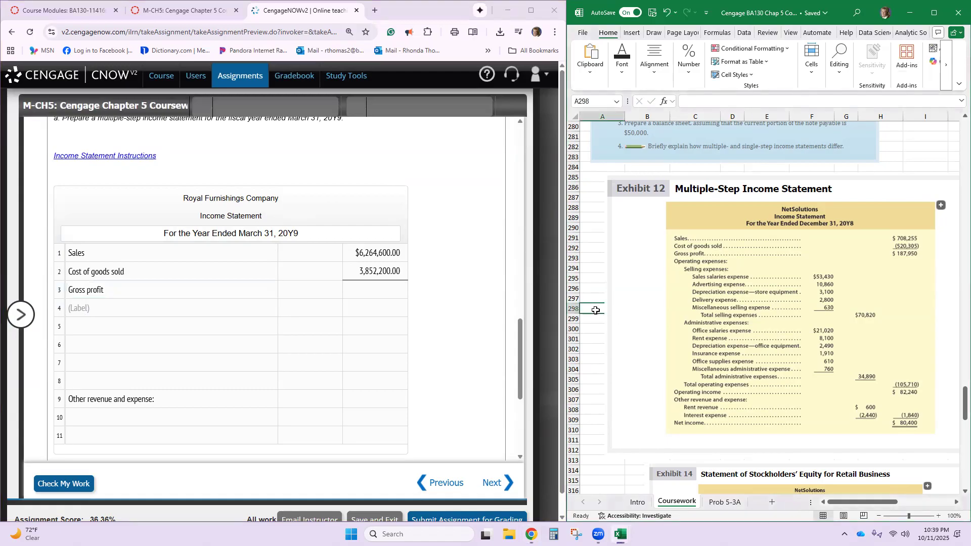
{"action": "left_click_drag", "start_coordinate": [669, 228], "coordinate": [759, 225]}
- Enter the sales amount 6264600 in cell B287 and the cost of goods sold 3852200 in cell B288
{"action": "left_click", "coordinate": [630, 195]}
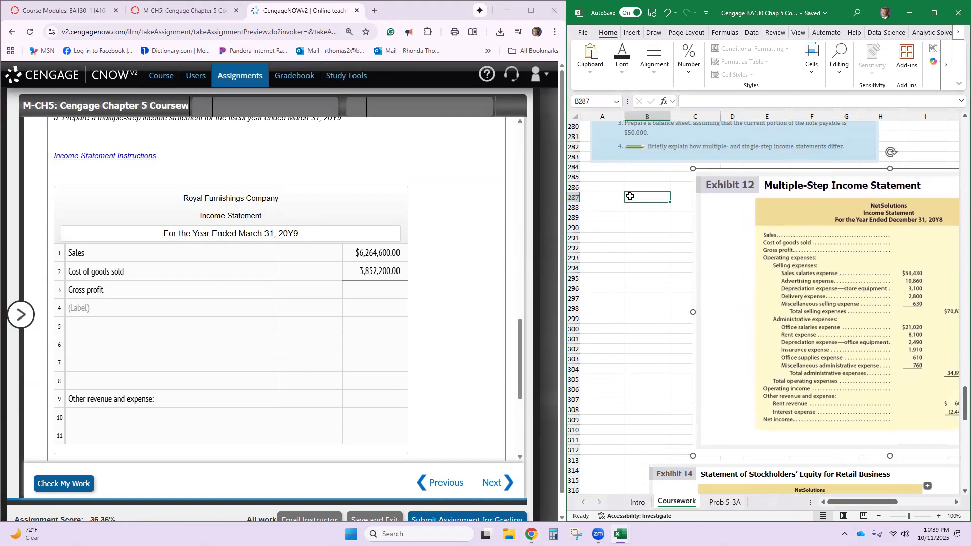
{"action": "type", "text": "6,264,"}
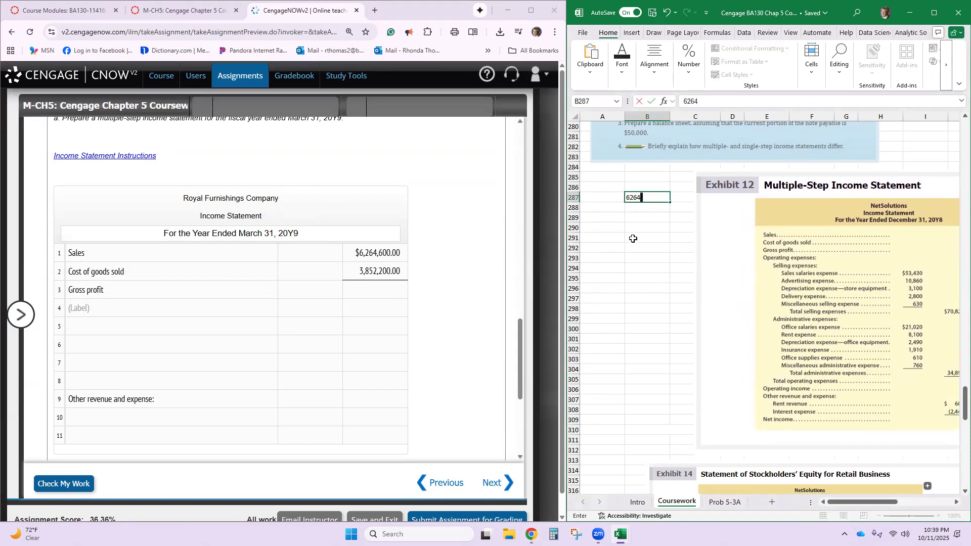
{"action": "type", "text": "600"}
{"action": "key", "text": "Return"}
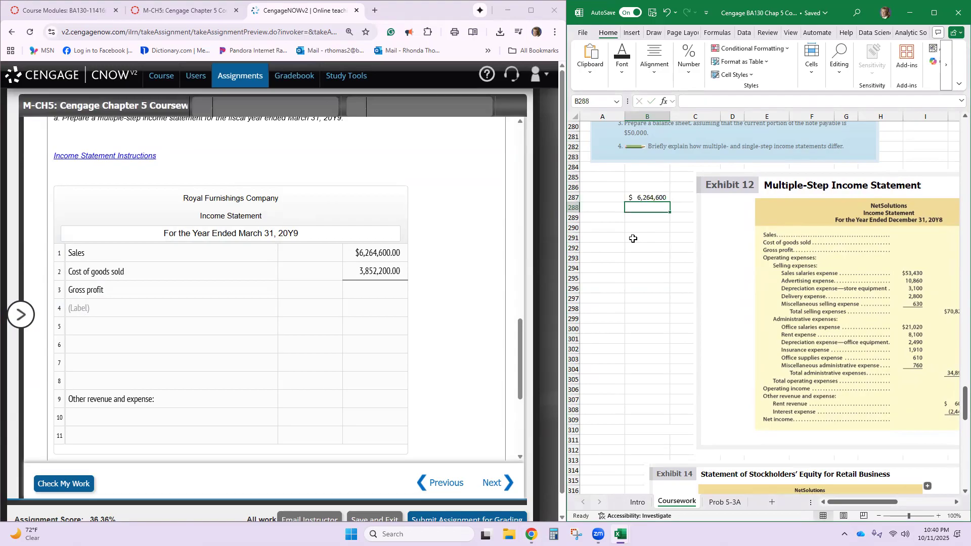
{"action": "type", "text": "358"}
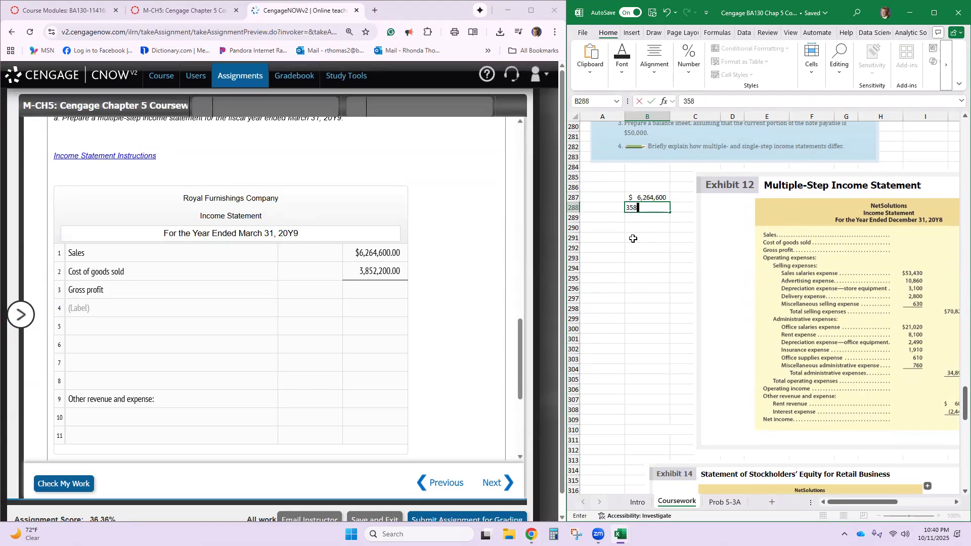
{"action": "key", "text": "BackSpace"}
{"action": "type", "text": "52,200"}
{"action": "key", "text": "Return"}
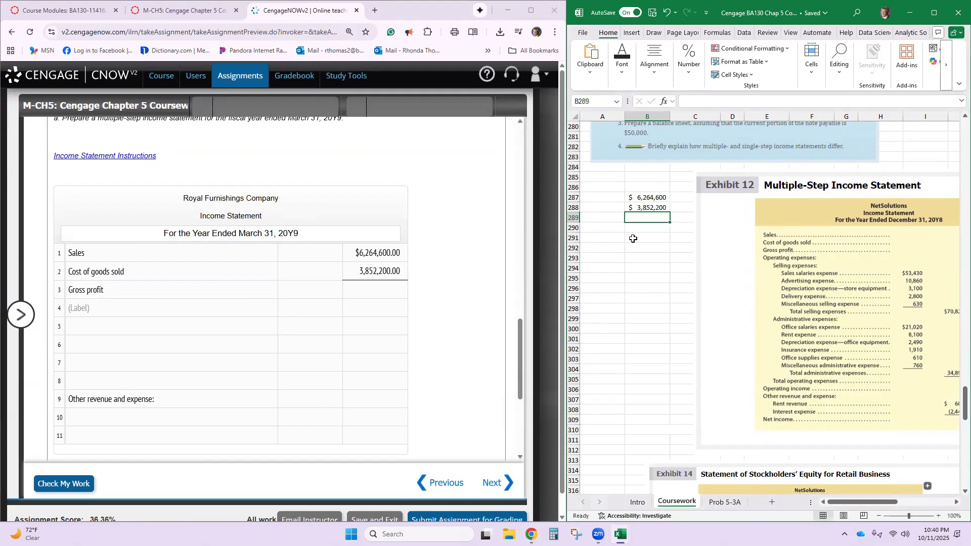
- Calculate gross profit in cell B289 with the formula =B287-B288
{"action": "type", "text": "="}
{"action": "left_click", "coordinate": [630, 197]}
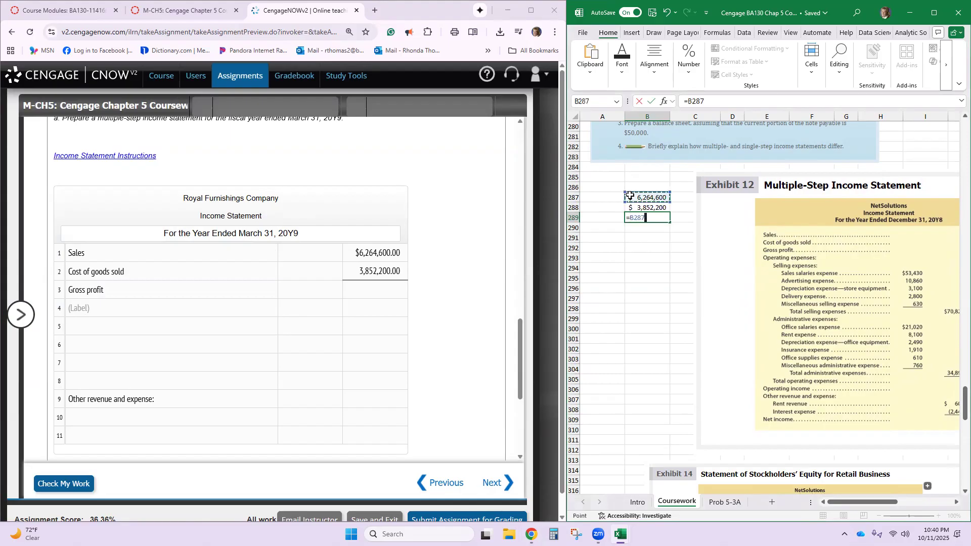
{"action": "type", "text": "-"}
{"action": "left_click", "coordinate": [635, 209]}
{"action": "key", "text": "Return"}
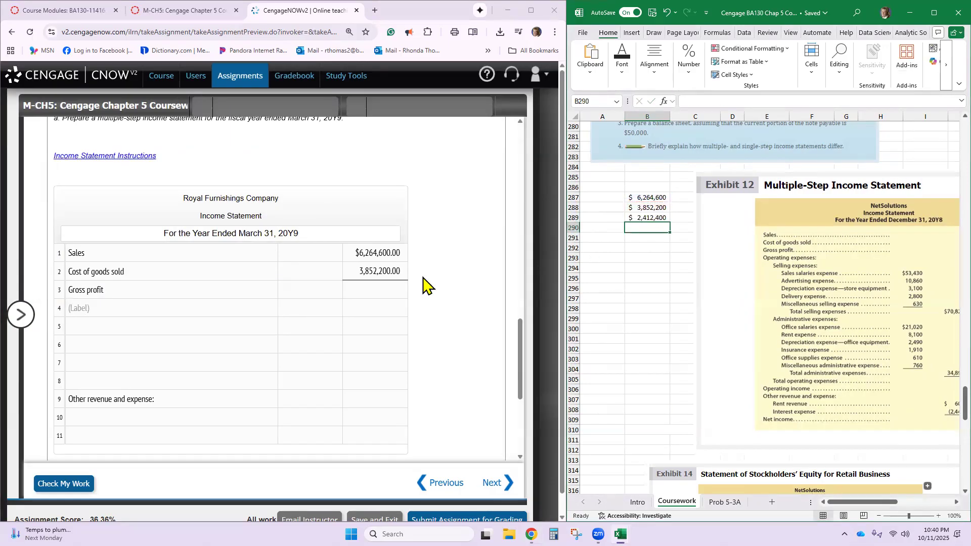
- Switch back to CengageNOWv2, enter 2412400 as the Gross profit amount in row 3, and have the work checked
{"action": "left_click", "coordinate": [379, 289]}
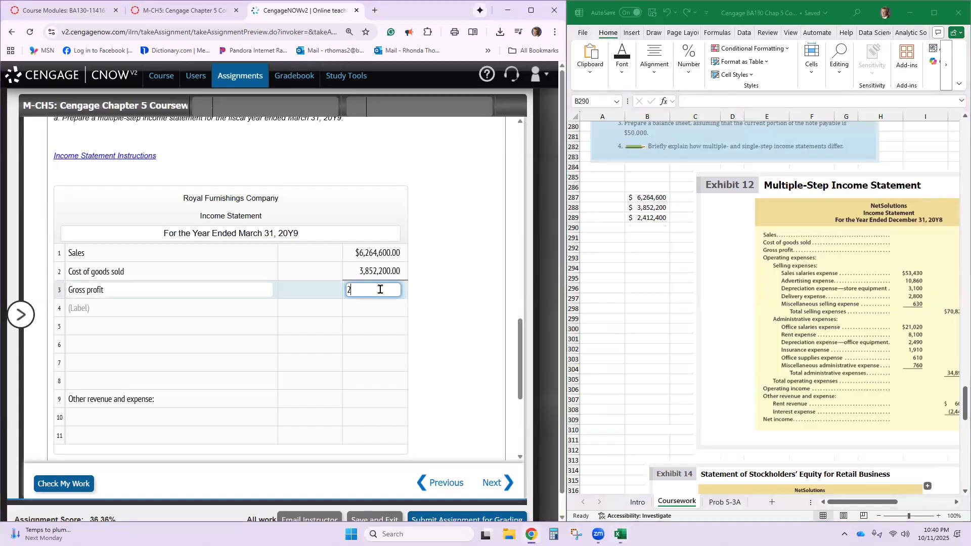
{"action": "type", "text": "2,412,400"}
{"action": "left_click", "coordinate": [169, 400]}
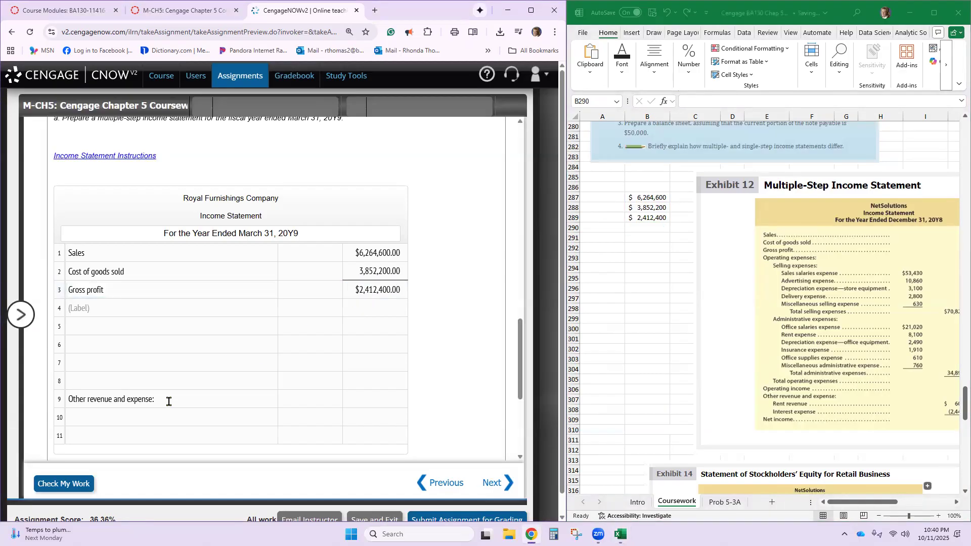
{"action": "left_click", "coordinate": [81, 486]}
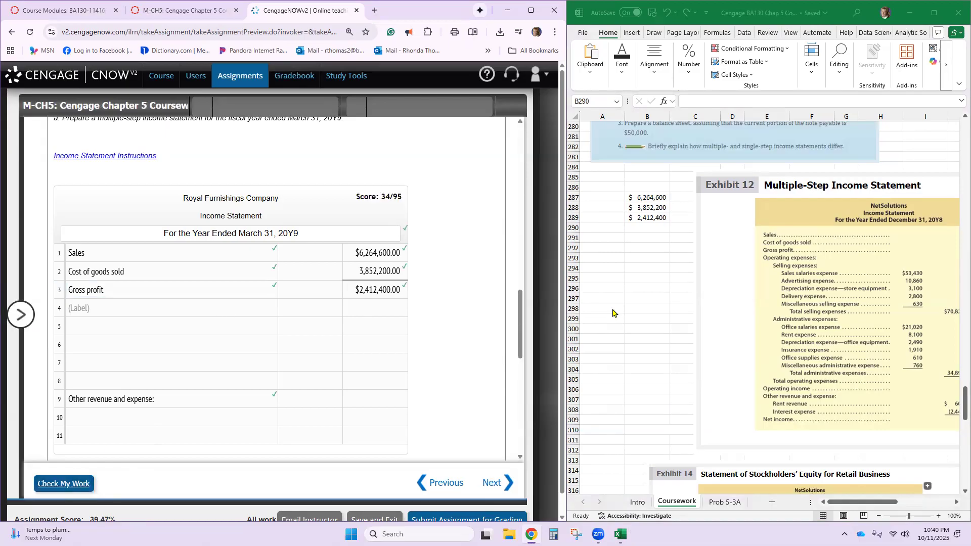
- Copy the label "Expenses" from the Labels list into row 4 of the income statement
{"action": "left_click", "coordinate": [181, 307]}
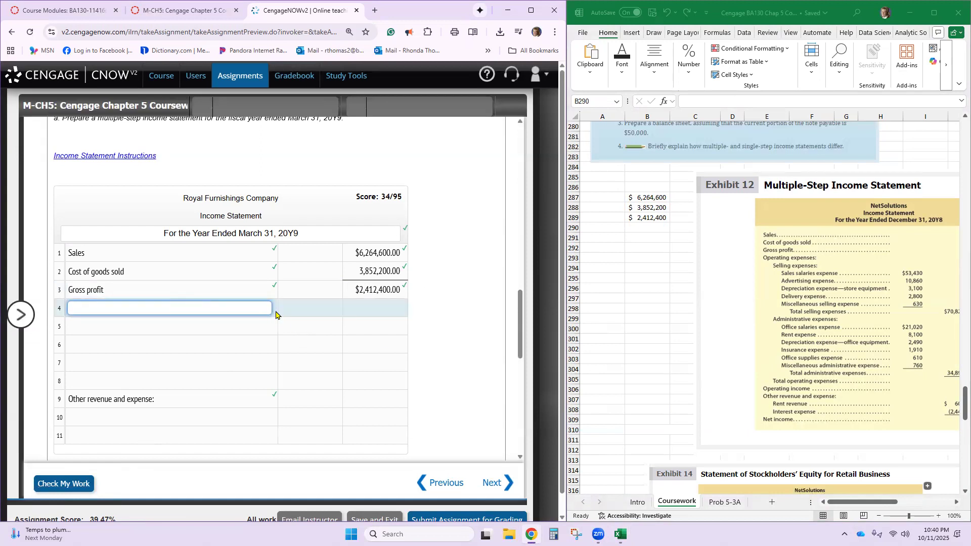
{"action": "scroll", "coordinate": [303, 230], "scroll_direction": "up", "scroll_amount": 3}
{"action": "scroll", "coordinate": [306, 231], "scroll_direction": "up", "scroll_amount": 5}
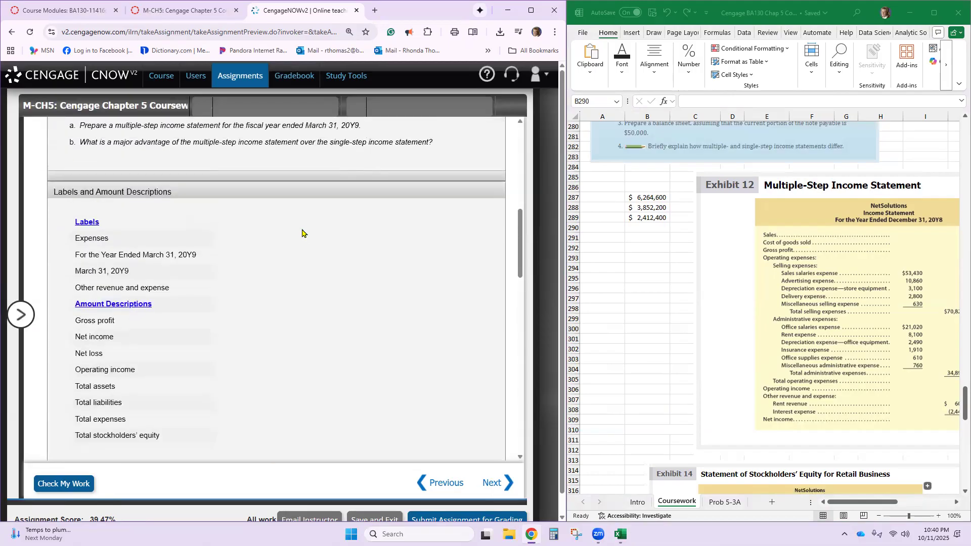
{"action": "double_click", "coordinate": [98, 238]}
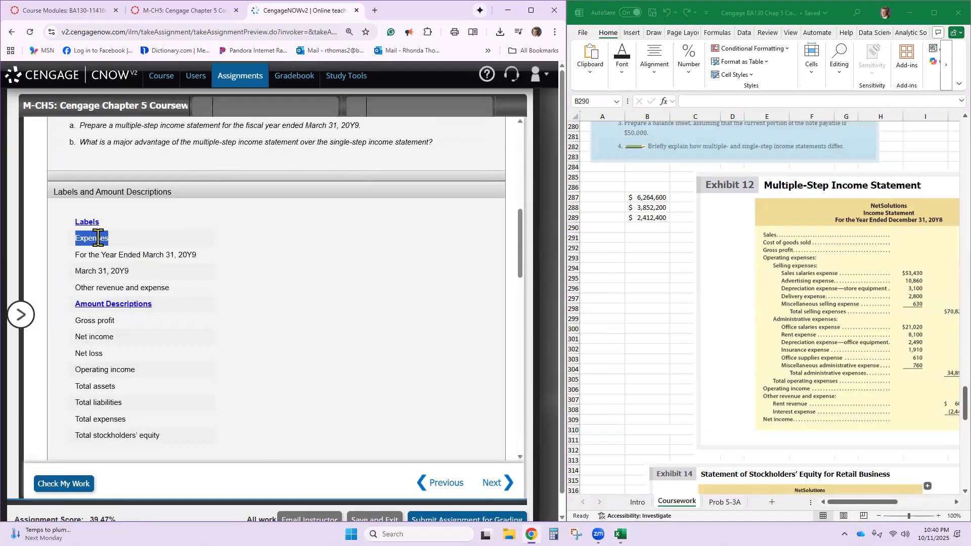
{"action": "scroll", "coordinate": [126, 299], "scroll_direction": "down", "scroll_amount": 9}
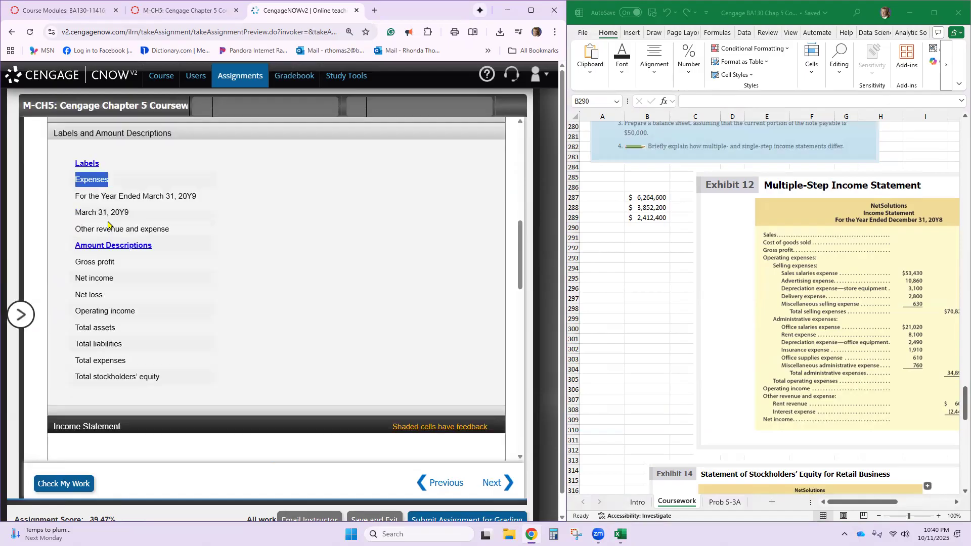
{"action": "left_click", "coordinate": [122, 307]}
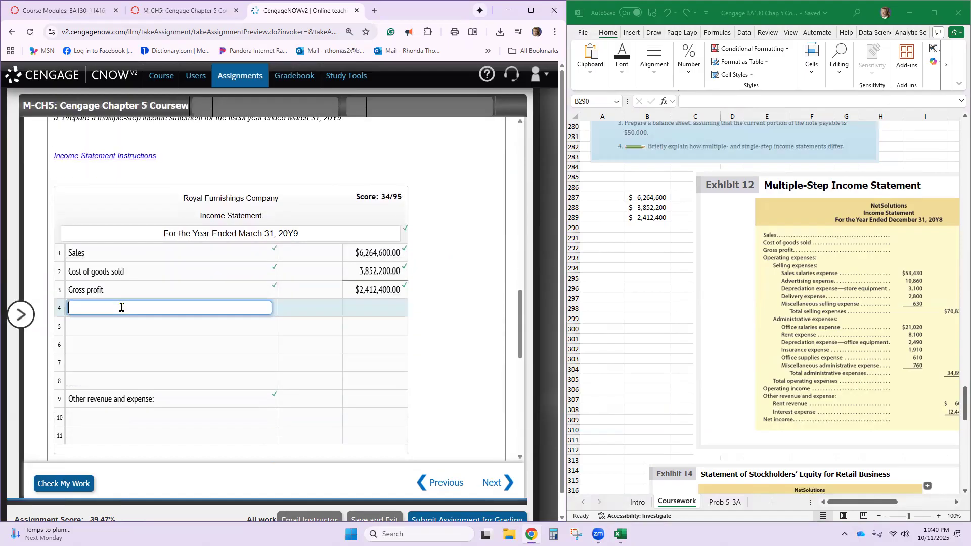
{"action": "key", "text": "ctrl+v"}
{"action": "type", "text": ":"}
{"action": "left_click", "coordinate": [135, 328]}
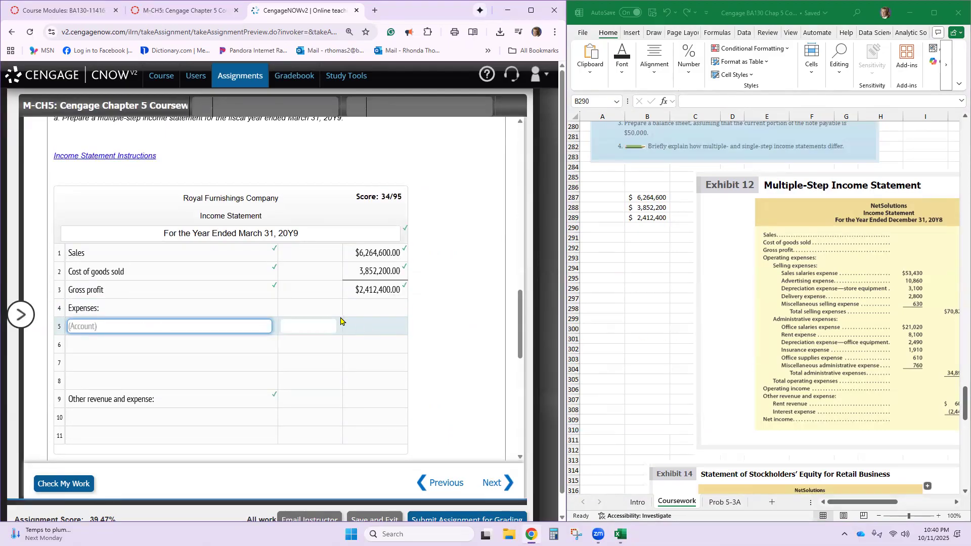
- Examine Royal Furnishings Company's ledger balances to identify the operating expenses and interest expense needed for the income statement
{"action": "scroll", "coordinate": [340, 320], "scroll_direction": "up", "scroll_amount": 15}
{"action": "scroll", "coordinate": [338, 318], "scroll_direction": "up", "scroll_amount": 3}
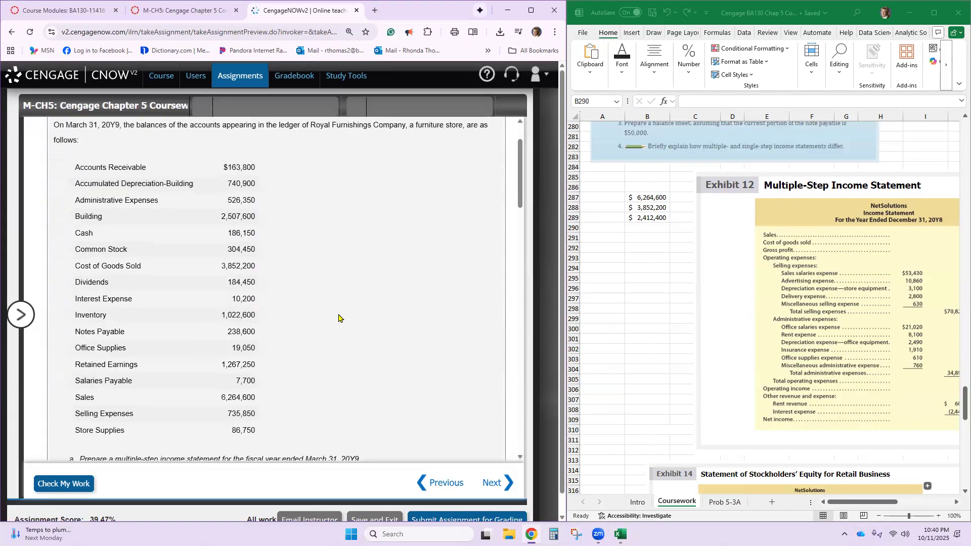
{"action": "scroll", "coordinate": [338, 316], "scroll_direction": "down", "scroll_amount": 3}
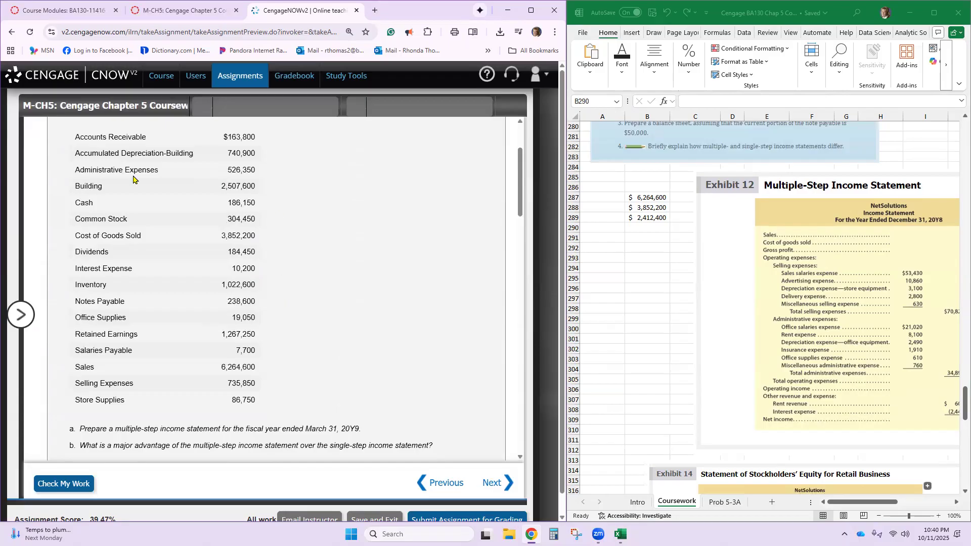
{"action": "scroll", "coordinate": [135, 176], "scroll_direction": "up", "scroll_amount": 1}
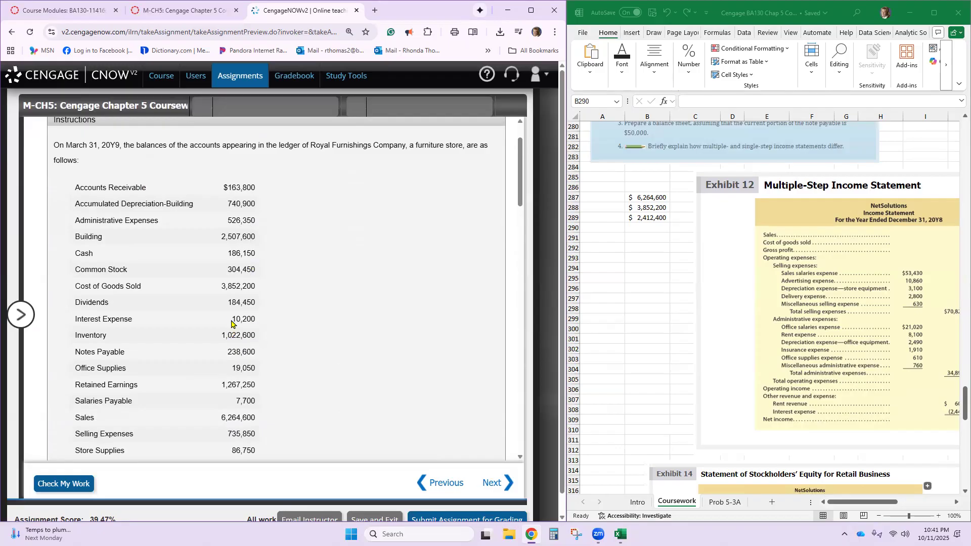
{"action": "left_click_drag", "start_coordinate": [231, 320], "coordinate": [270, 318]}
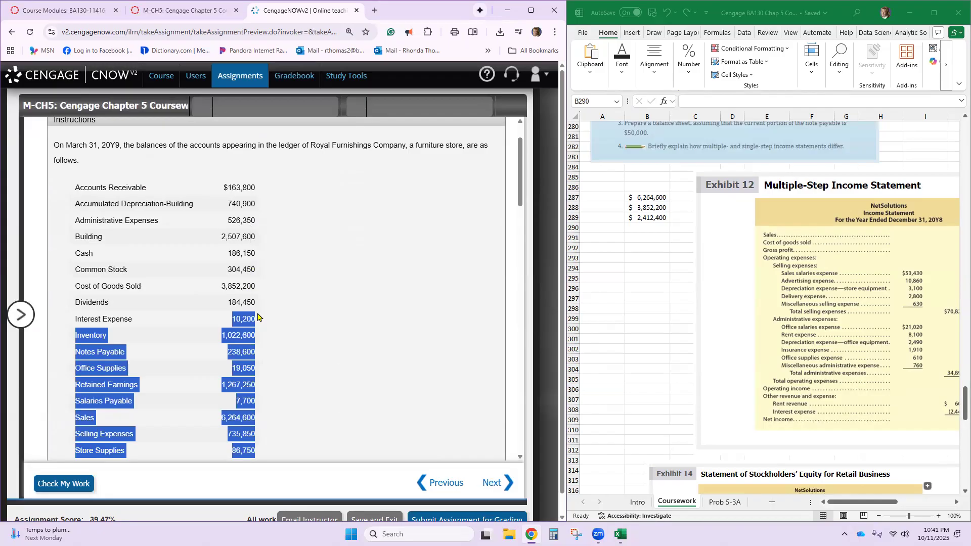
{"action": "left_click", "coordinate": [250, 314]}
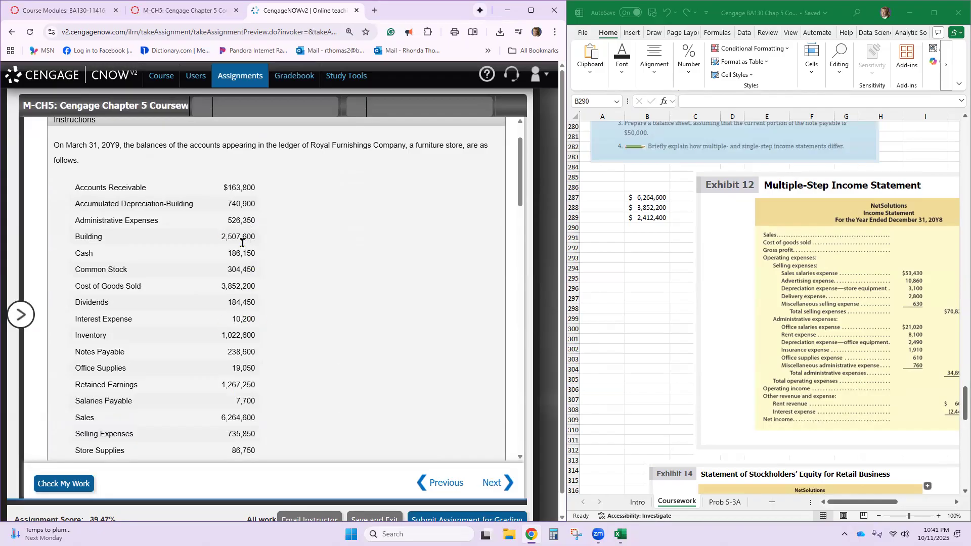
{"action": "scroll", "coordinate": [230, 349], "scroll_direction": "down", "scroll_amount": 2}
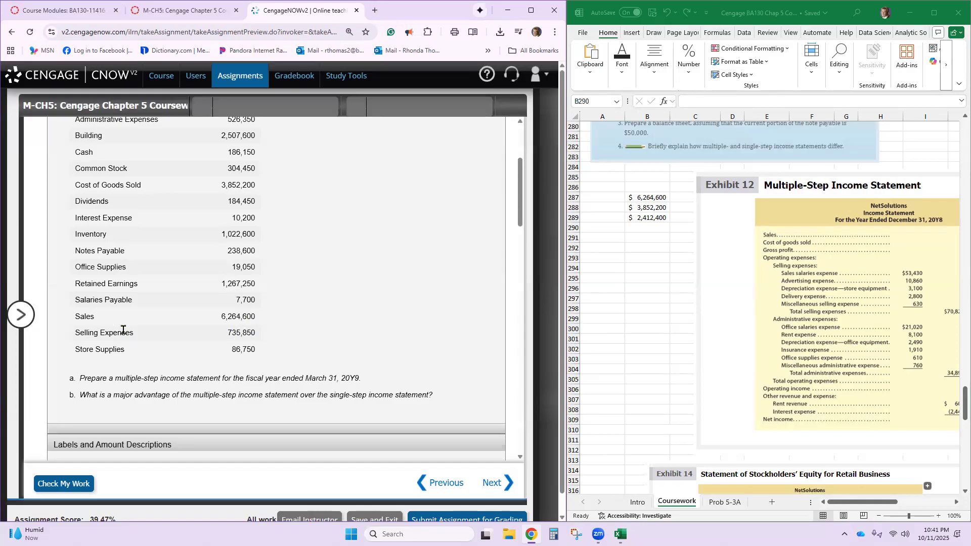
{"action": "scroll", "coordinate": [132, 331], "scroll_direction": "up", "scroll_amount": 1}
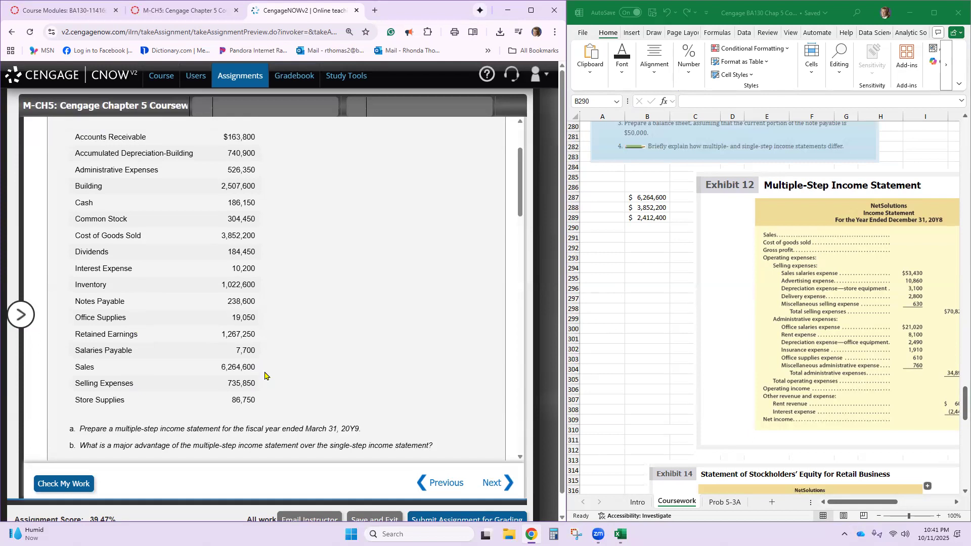
{"action": "scroll", "coordinate": [265, 376], "scroll_direction": "up", "scroll_amount": 1}
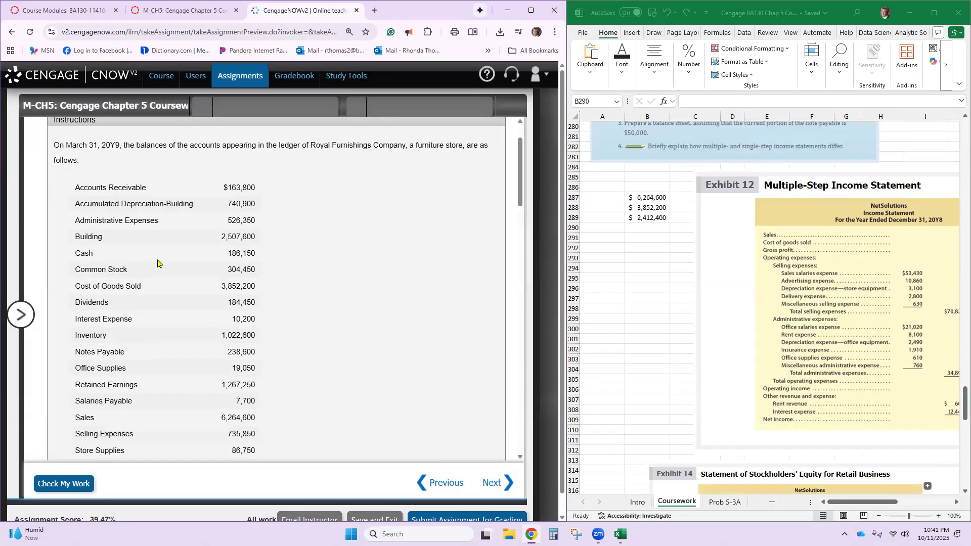
{"action": "scroll", "coordinate": [163, 274], "scroll_direction": "down", "scroll_amount": 2}
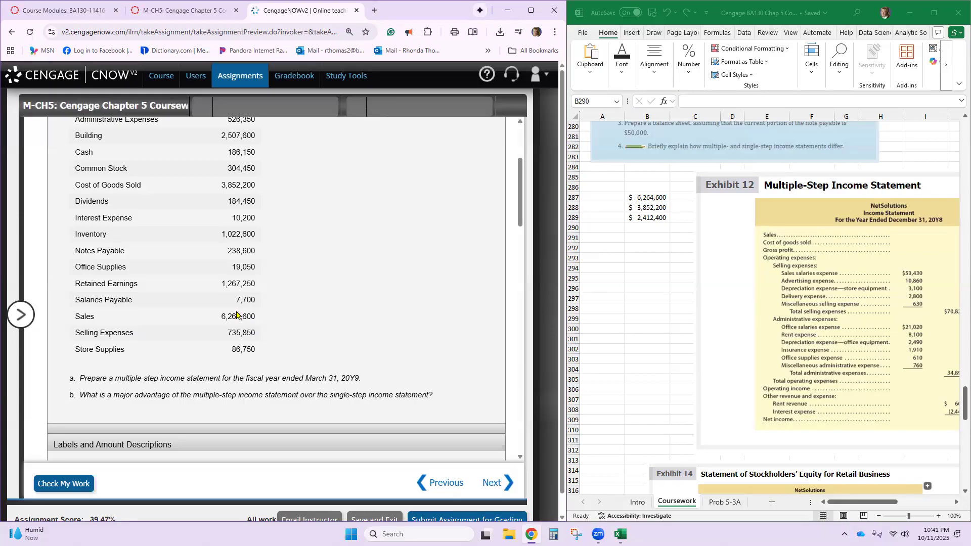
{"action": "scroll", "coordinate": [241, 301], "scroll_direction": "down", "scroll_amount": 5}
{"action": "scroll", "coordinate": [235, 308], "scroll_direction": "down", "scroll_amount": 10}
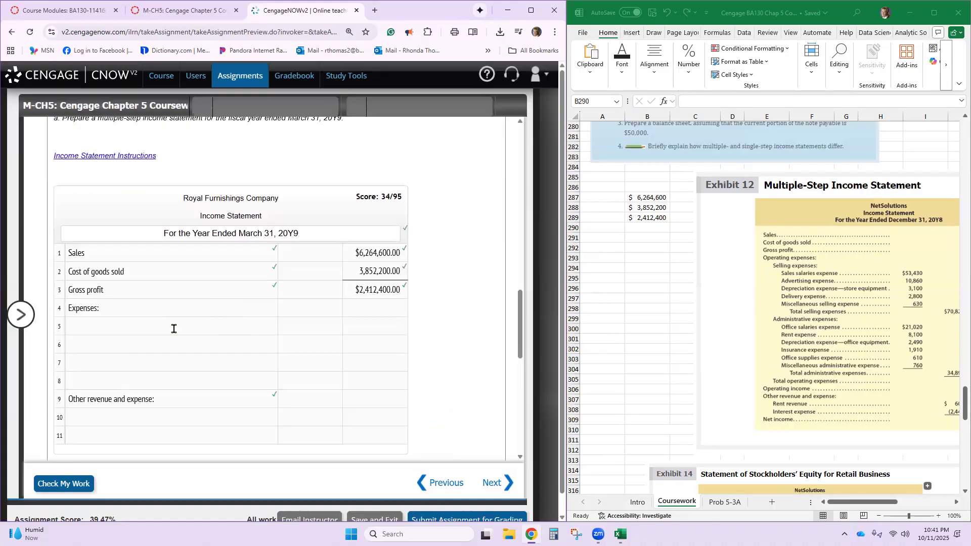
- Open the account field in row 5 of the income statement and locate the expense account in the ledger list
{"action": "left_click", "coordinate": [170, 326]}
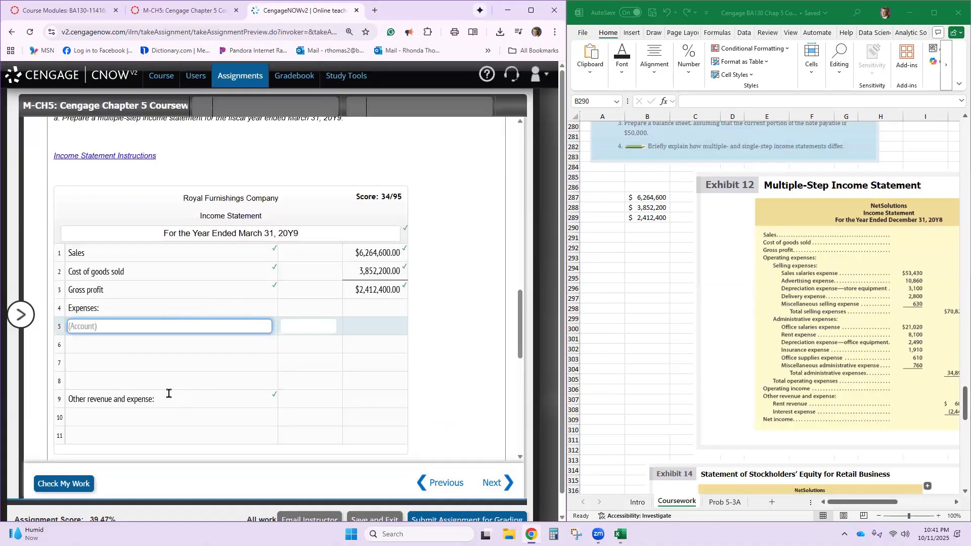
{"action": "scroll", "coordinate": [324, 350], "scroll_direction": "up", "scroll_amount": 4}
{"action": "scroll", "coordinate": [324, 350], "scroll_direction": "up", "scroll_amount": 10}
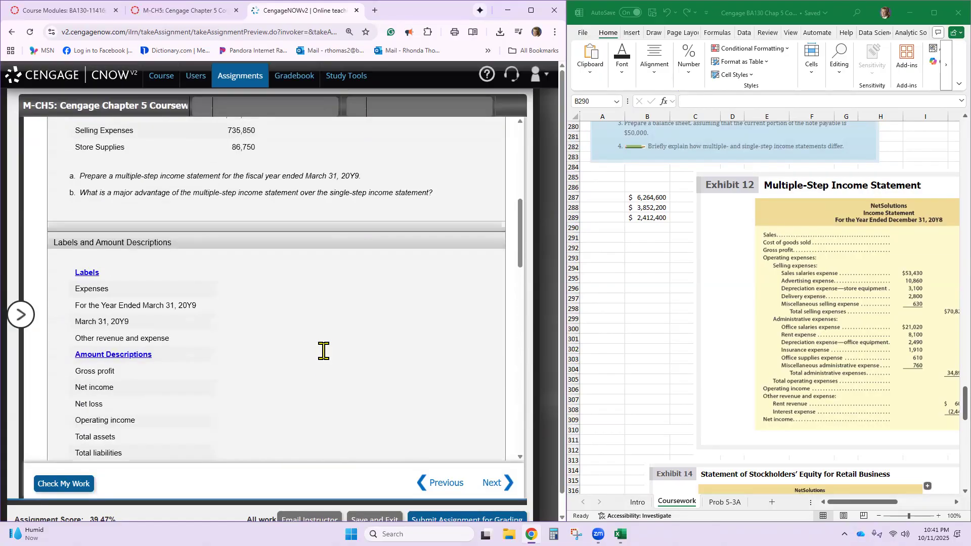
{"action": "scroll", "coordinate": [324, 351], "scroll_direction": "up", "scroll_amount": 1}
{"action": "scroll", "coordinate": [323, 350], "scroll_direction": "down", "scroll_amount": 1}
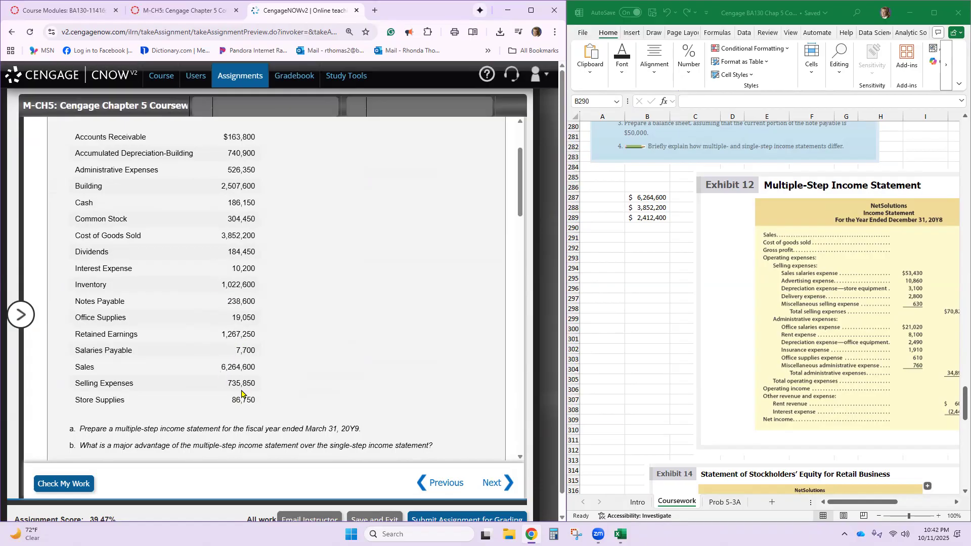
- Enter Selling expenses with an amount of 735850 in row 5 of the income statement
{"action": "scroll", "coordinate": [243, 395], "scroll_direction": "down", "scroll_amount": 3}
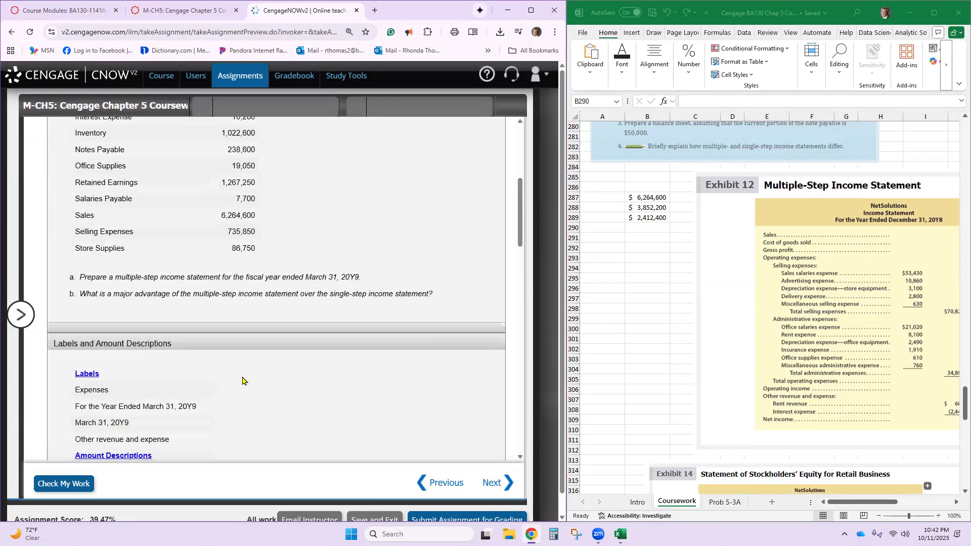
{"action": "scroll", "coordinate": [242, 380], "scroll_direction": "down", "scroll_amount": 8}
{"action": "left_click", "coordinate": [308, 328]}
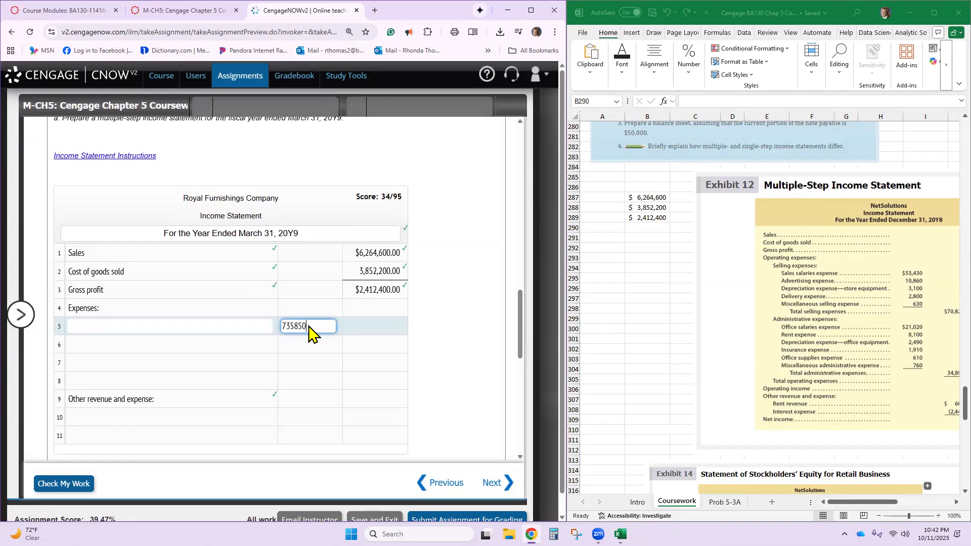
{"action": "left_click", "coordinate": [213, 327]}
{"action": "type", "text": "S"}
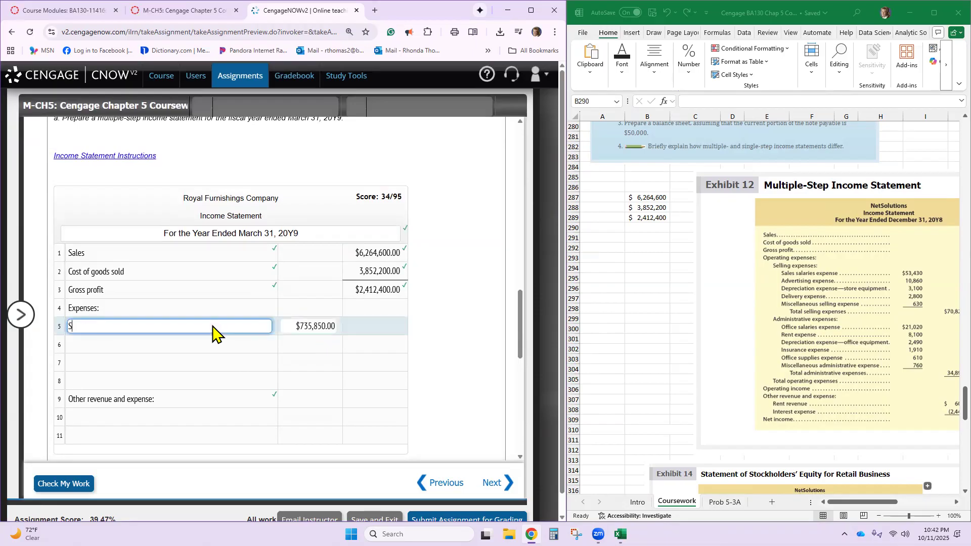
{"action": "type", "text": "enses"}
- Enter Administrative expenses in row 6 of the income statement with the ledger amount of 526350
{"action": "left_click", "coordinate": [205, 344]}
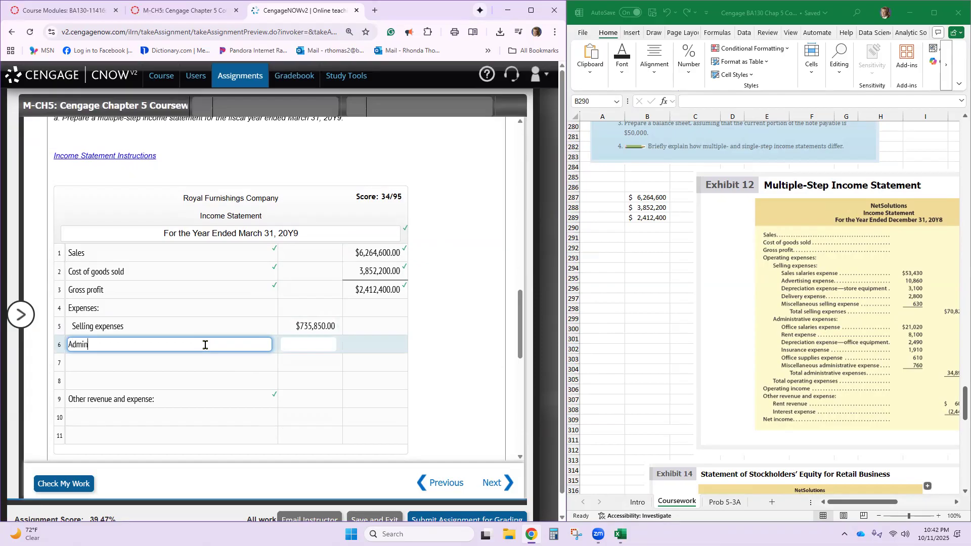
{"action": "type", "text": "Administrative expenses"}
{"action": "key", "text": "Tab"}
{"action": "scroll", "coordinate": [218, 339], "scroll_direction": "up", "scroll_amount": 15}
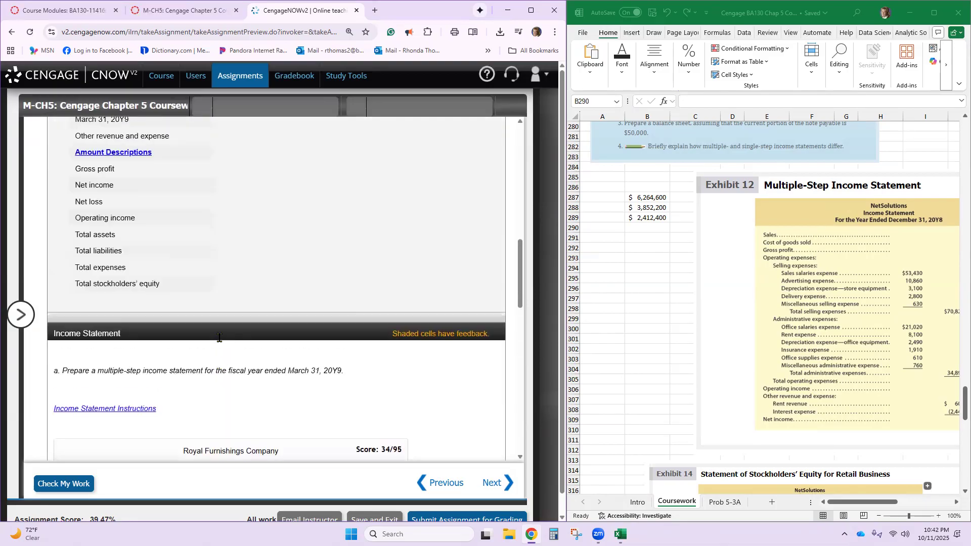
{"action": "scroll", "coordinate": [232, 334], "scroll_direction": "up", "scroll_amount": 3}
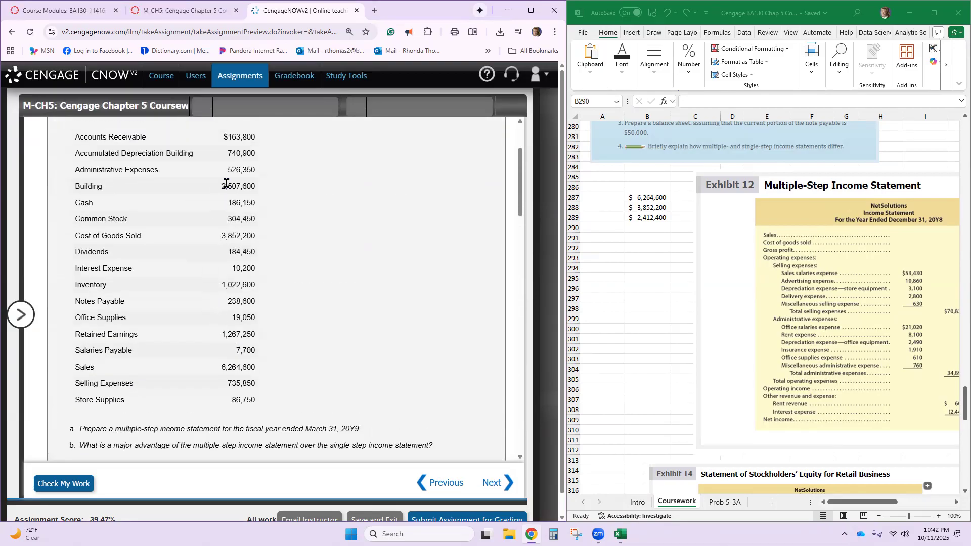
{"action": "scroll", "coordinate": [248, 218], "scroll_direction": "down", "scroll_amount": 18}
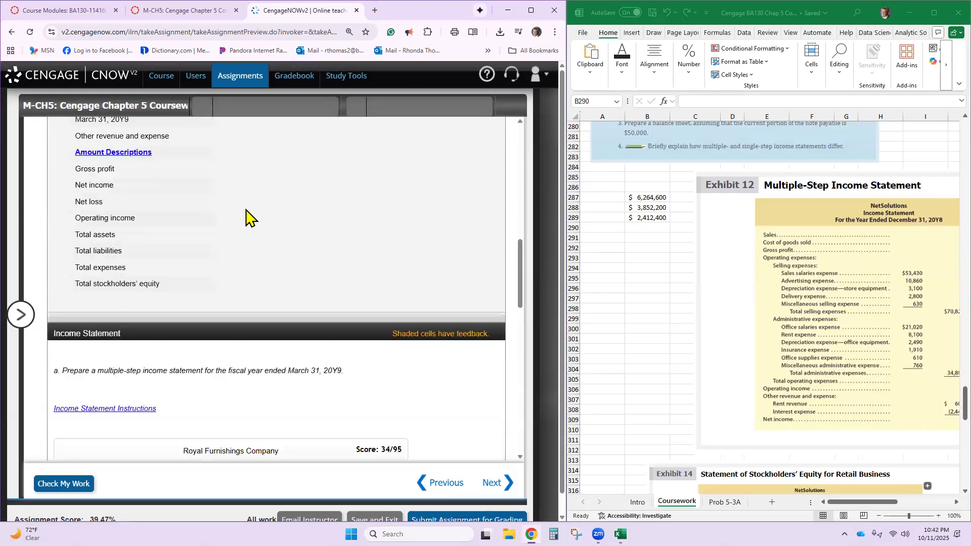
{"action": "scroll", "coordinate": [247, 217], "scroll_direction": "up", "scroll_amount": 2}
{"action": "type", "text": "5"}
{"action": "type", "text": "26,350"}
{"action": "left_click", "coordinate": [246, 209]}
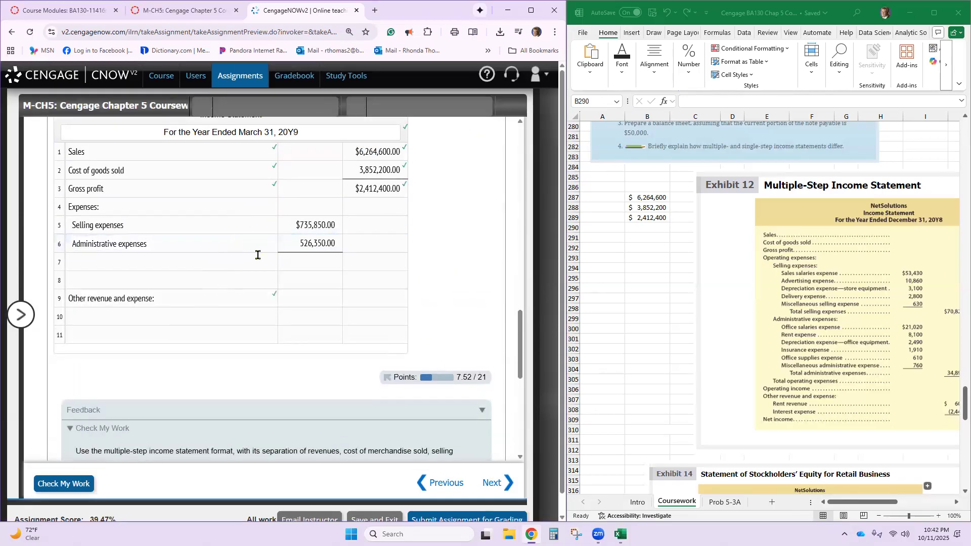
- Enter Interest expense with the ledger amount of 10200 in row 10, under Other revenue and expense
{"action": "left_click", "coordinate": [179, 312]}
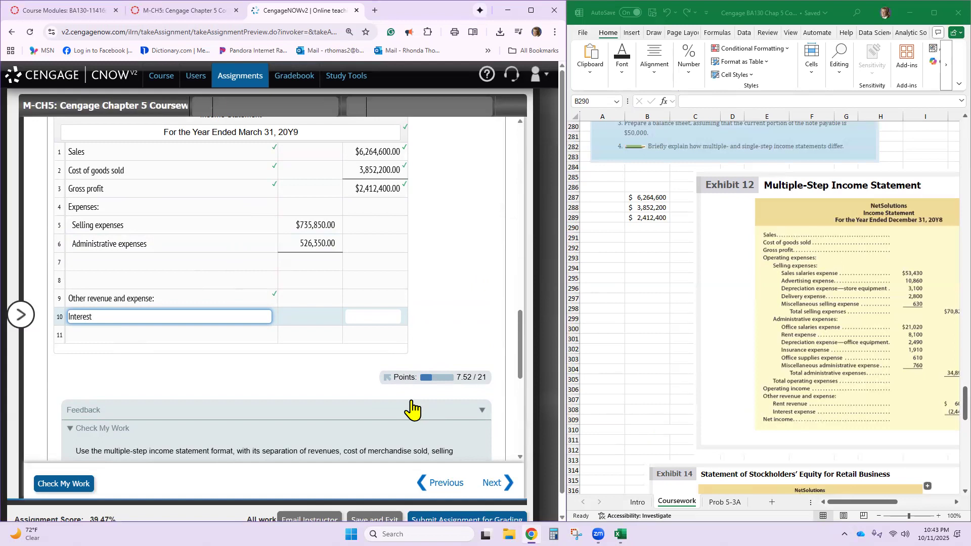
{"action": "type", "text": "nse"}
{"action": "key", "text": "BackSpace"}
{"action": "key", "text": "BackSpace"}
{"action": "key", "text": "BackSpace"}
{"action": "type", "text": "ense"}
{"action": "key", "text": "Tab"}
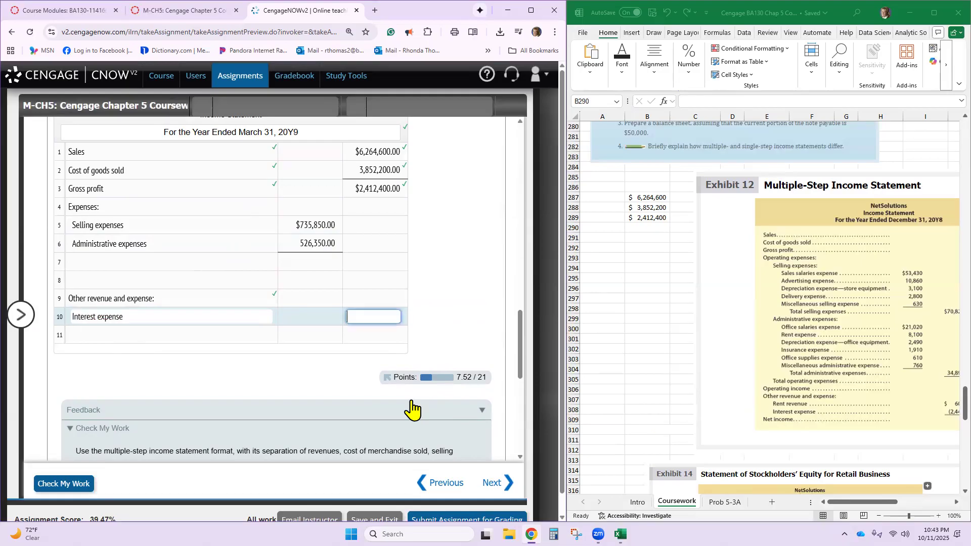
{"action": "type", "text": "10"}
{"action": "scroll", "coordinate": [255, 152], "scroll_direction": "up", "scroll_amount": 9}
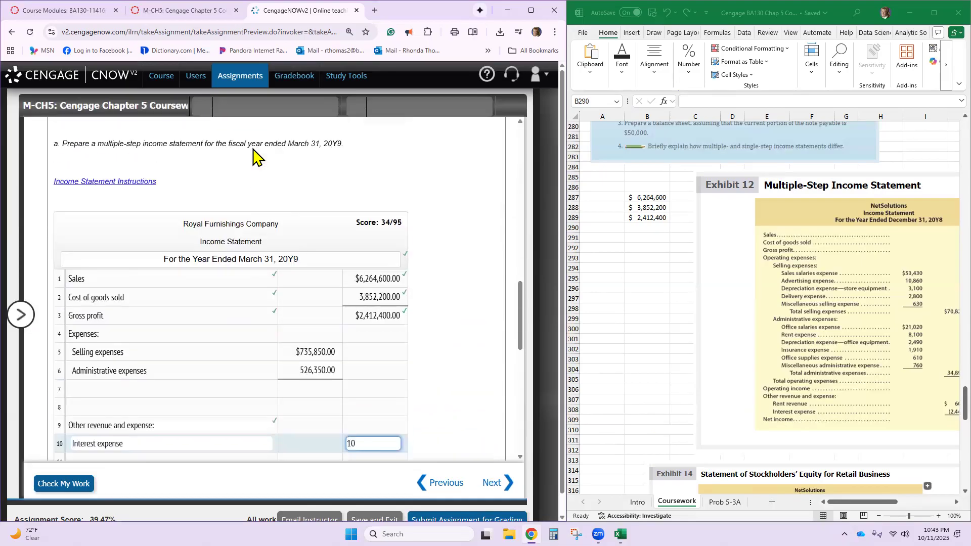
{"action": "scroll", "coordinate": [249, 208], "scroll_direction": "up", "scroll_amount": 5}
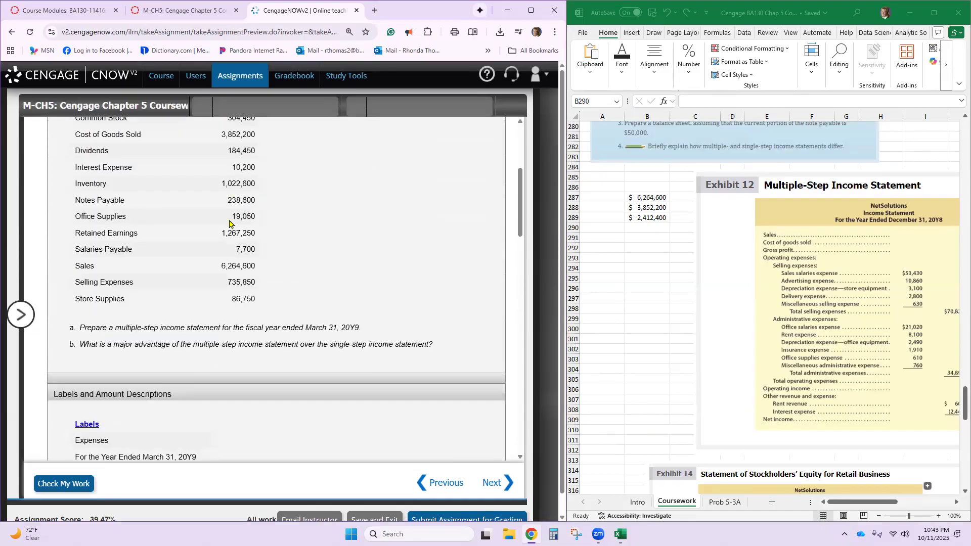
{"action": "scroll", "coordinate": [268, 304], "scroll_direction": "down", "scroll_amount": 14}
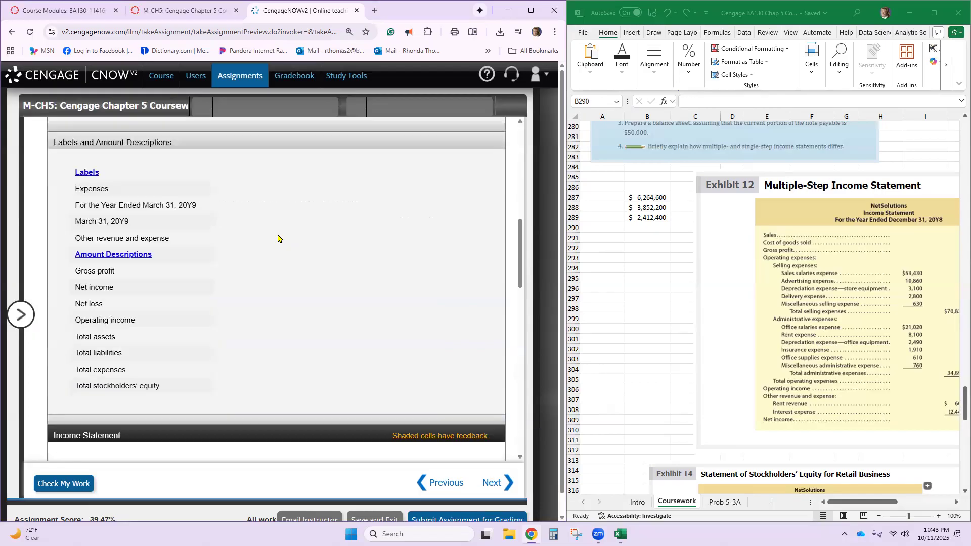
{"action": "type", "text": "200"}
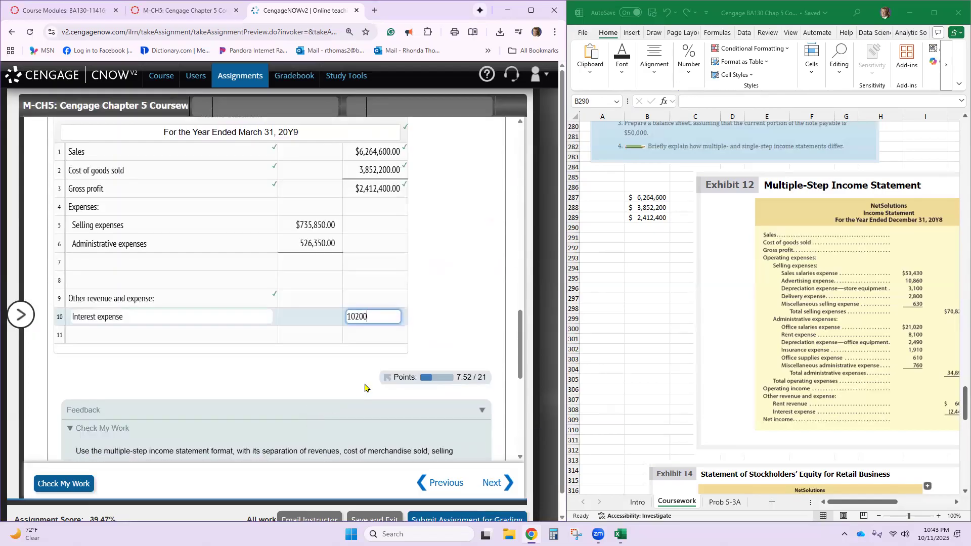
{"action": "left_click", "coordinate": [368, 389]}
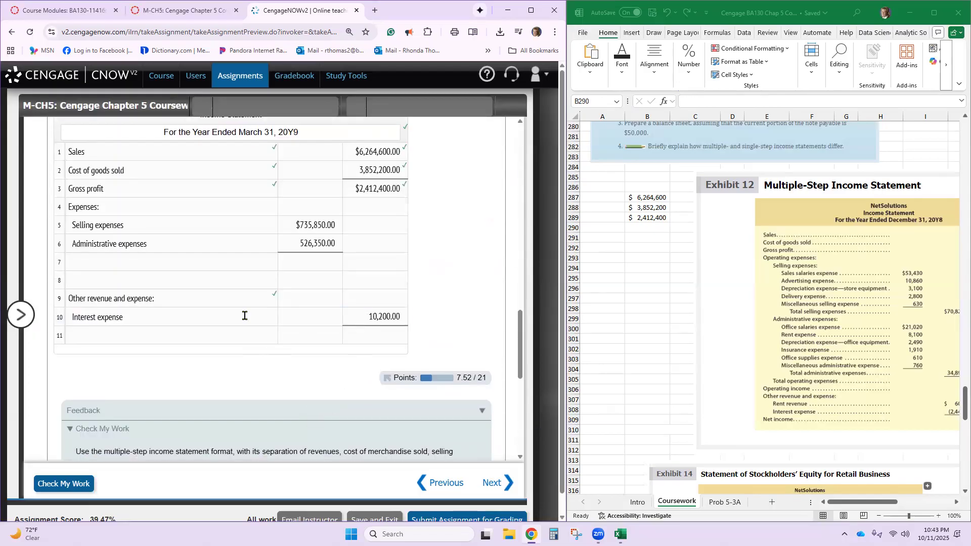
- Copy "Total expenses" from the Amount Descriptions list into row 7 of the income statement
{"action": "left_click", "coordinate": [235, 262]}
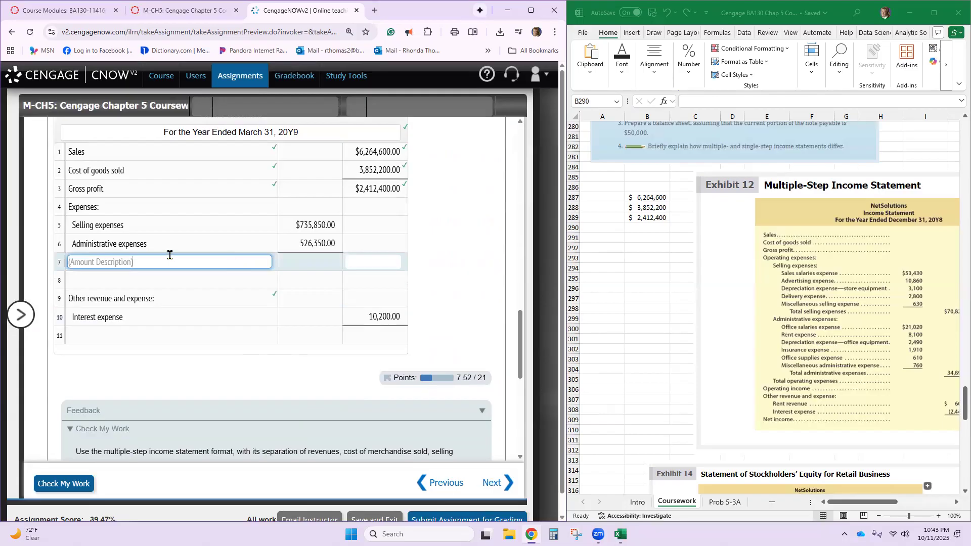
{"action": "left_click", "coordinate": [365, 258]}
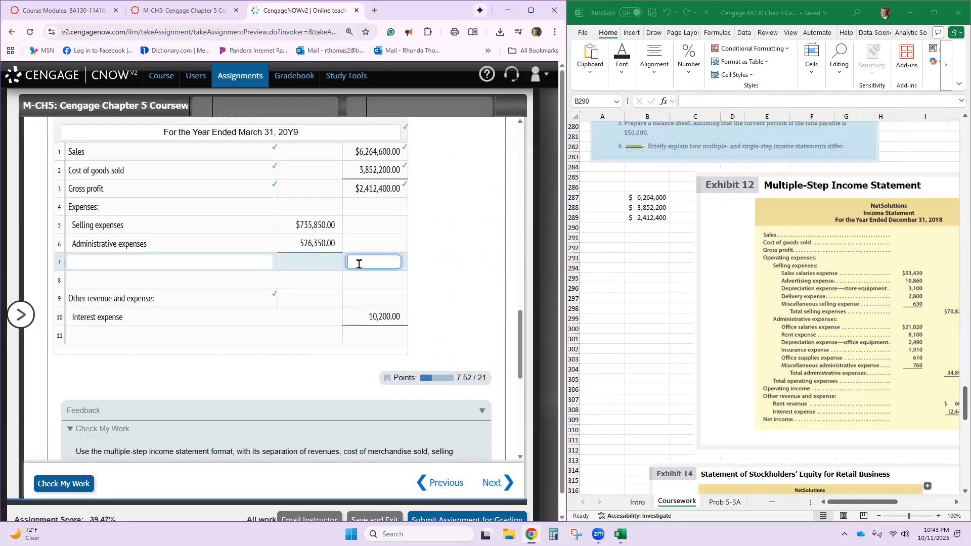
{"action": "left_click", "coordinate": [177, 263]}
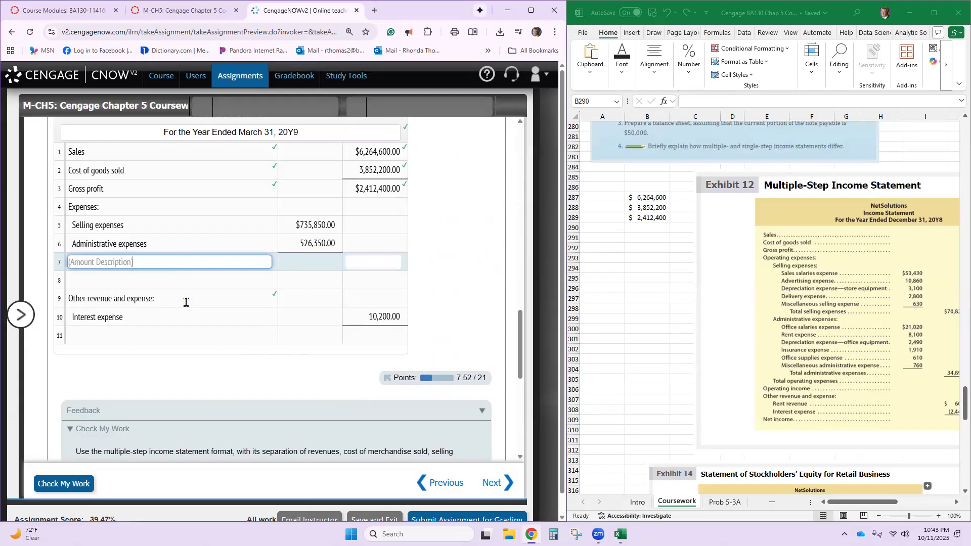
{"action": "scroll", "coordinate": [186, 301], "scroll_direction": "up", "scroll_amount": 8}
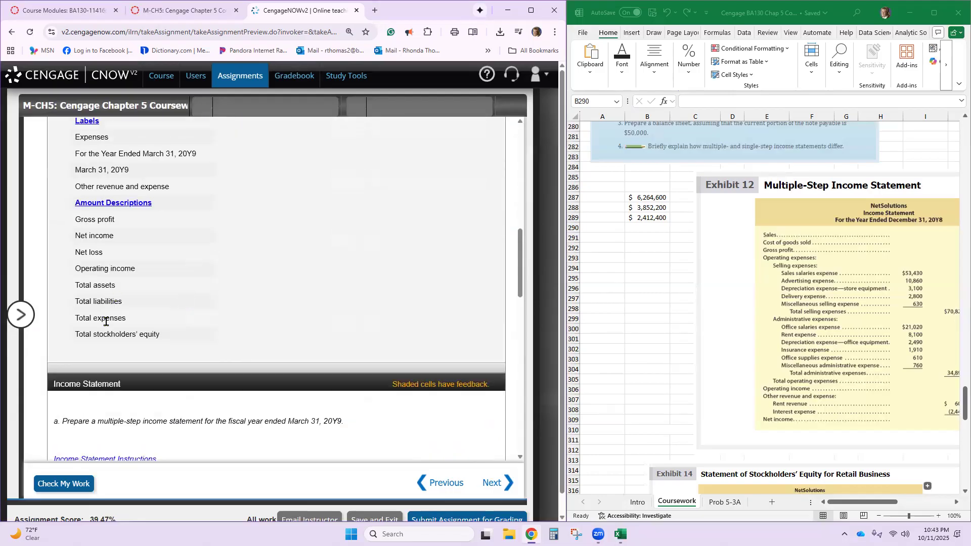
{"action": "double_click", "coordinate": [106, 321]}
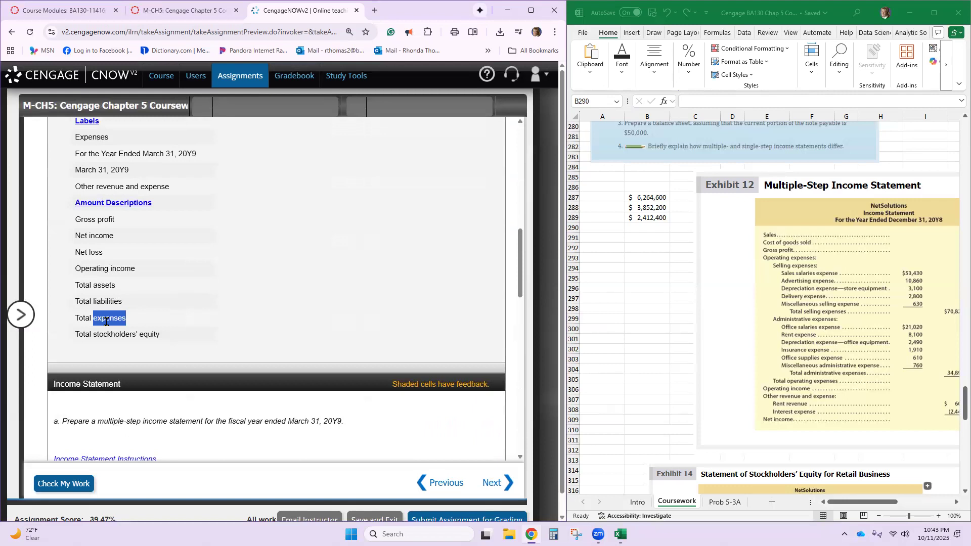
{"action": "triple_click", "coordinate": [88, 321]}
{"action": "key", "text": "ctrl+c"}
{"action": "scroll", "coordinate": [141, 329], "scroll_direction": "down", "scroll_amount": 7}
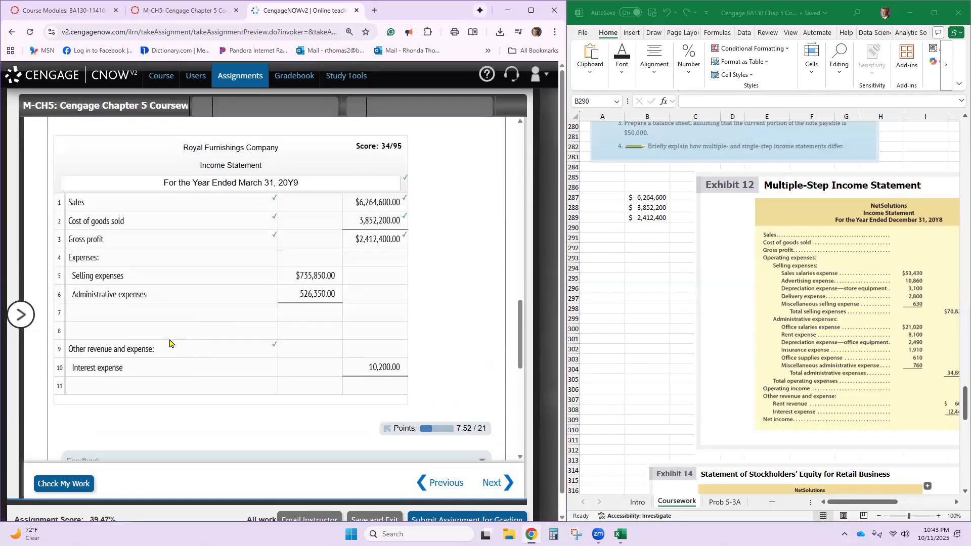
{"action": "left_click", "coordinate": [147, 315]}
{"action": "key", "text": "ctrl+v"}
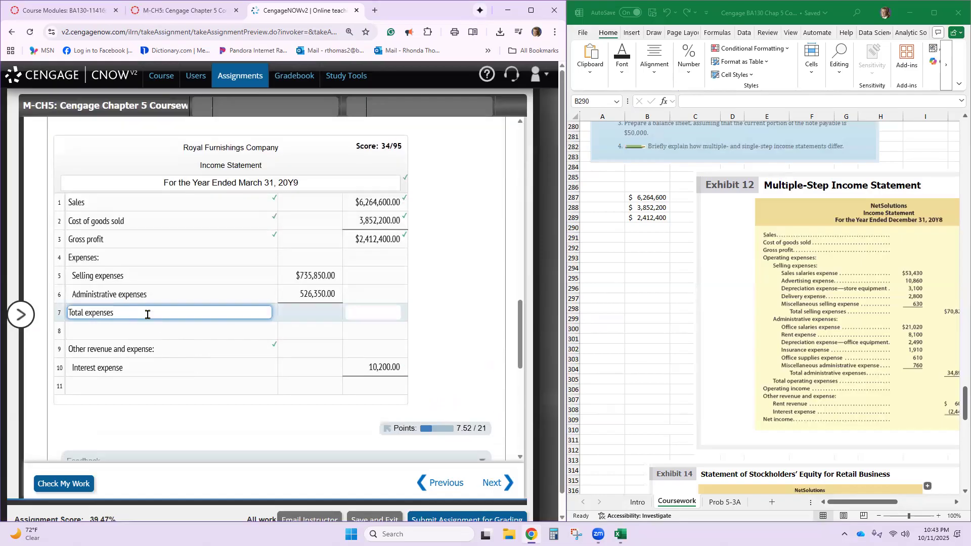
{"action": "left_click", "coordinate": [365, 315]}
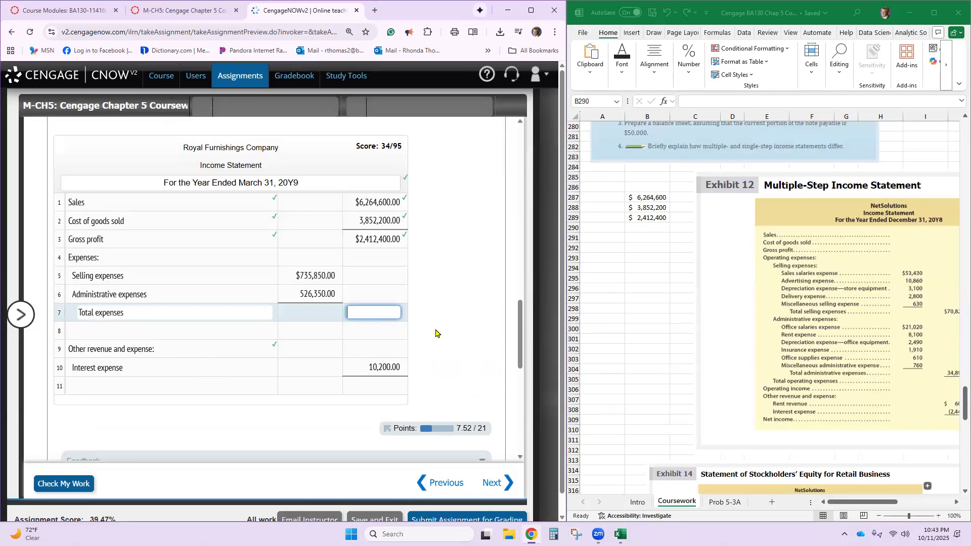
- Switch to the Excel workbook, enter 735850 in B292 and 526350 in B293, and sum them in B294
{"action": "left_click", "coordinate": [636, 247]}
{"action": "left_click", "coordinate": [636, 248]}
{"action": "type", "text": "735,"}
{"action": "type", "text": "850"}
{"action": "key", "text": "Return"}
{"action": "type", "text": "526350"}
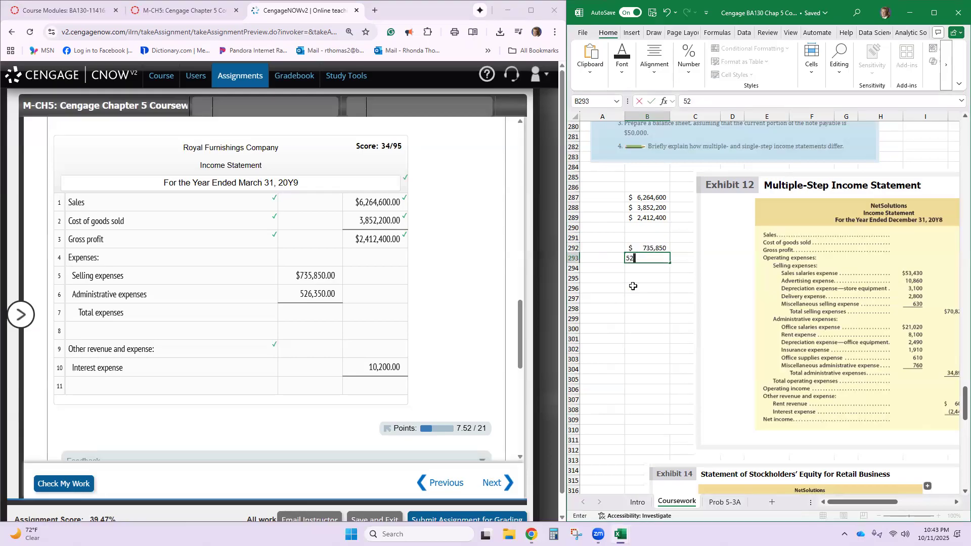
{"action": "key", "text": "Return"}
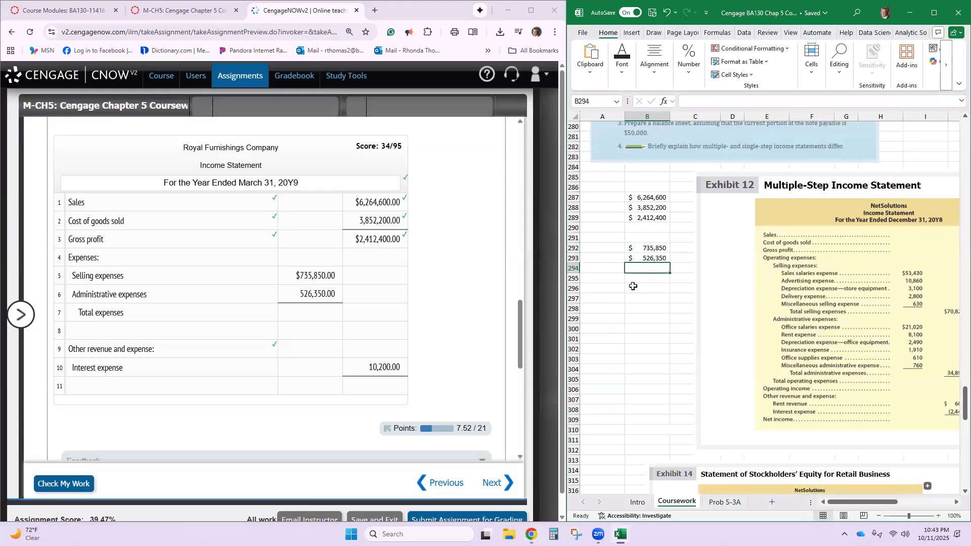
{"action": "key", "text": "alt"}
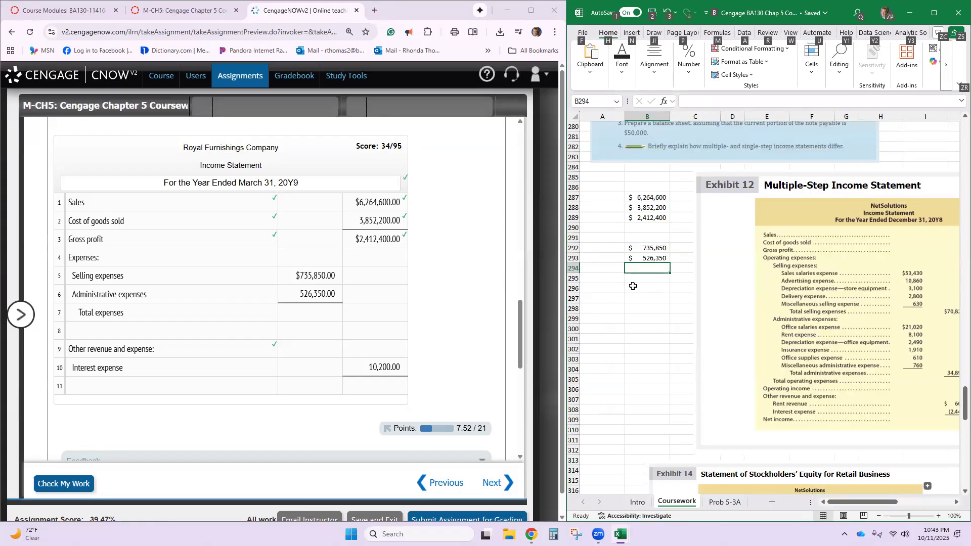
{"action": "key", "text": "alt+="}
{"action": "key", "text": "Return"}
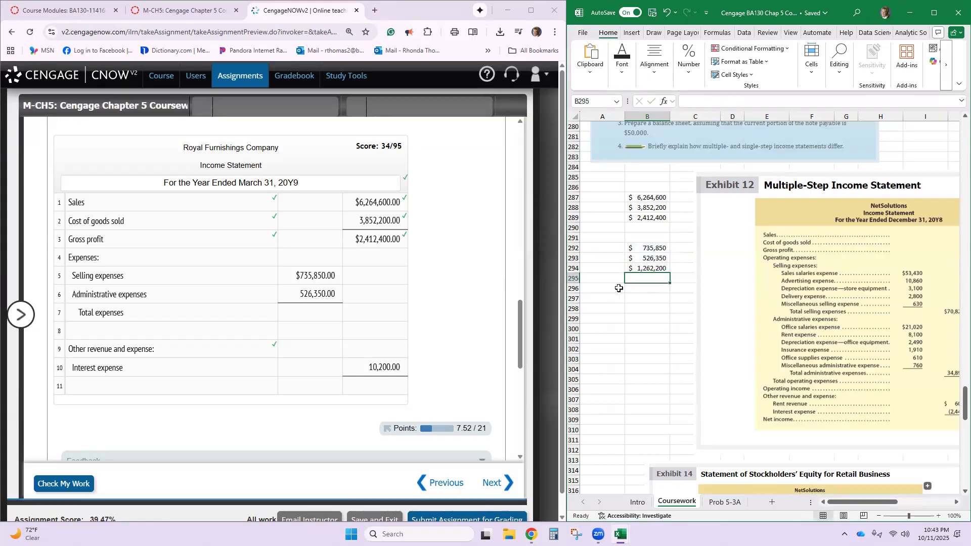
- Switch back to CengageNOWv2 and enter 1262200 as the amount in row 8 of the income statement
{"action": "left_click", "coordinate": [369, 348]}
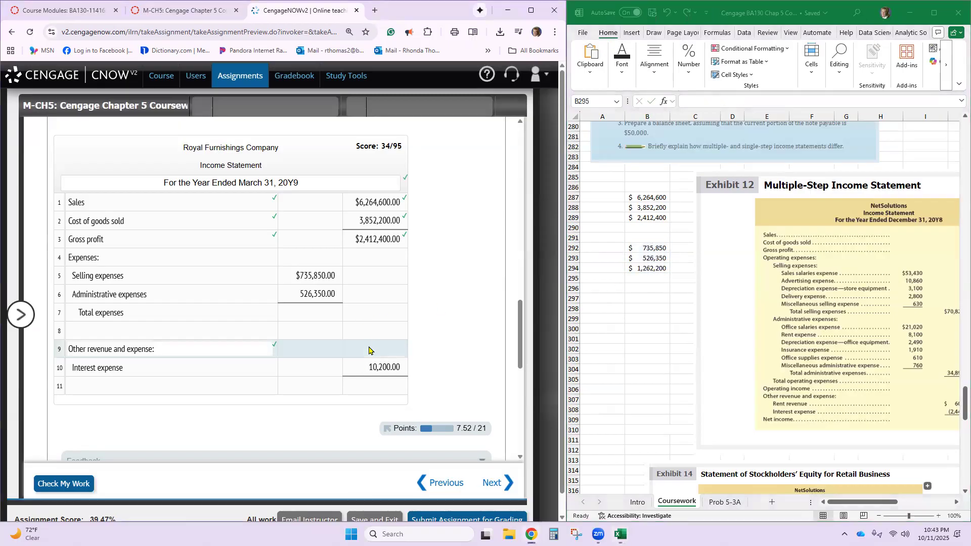
{"action": "left_click", "coordinate": [367, 329]}
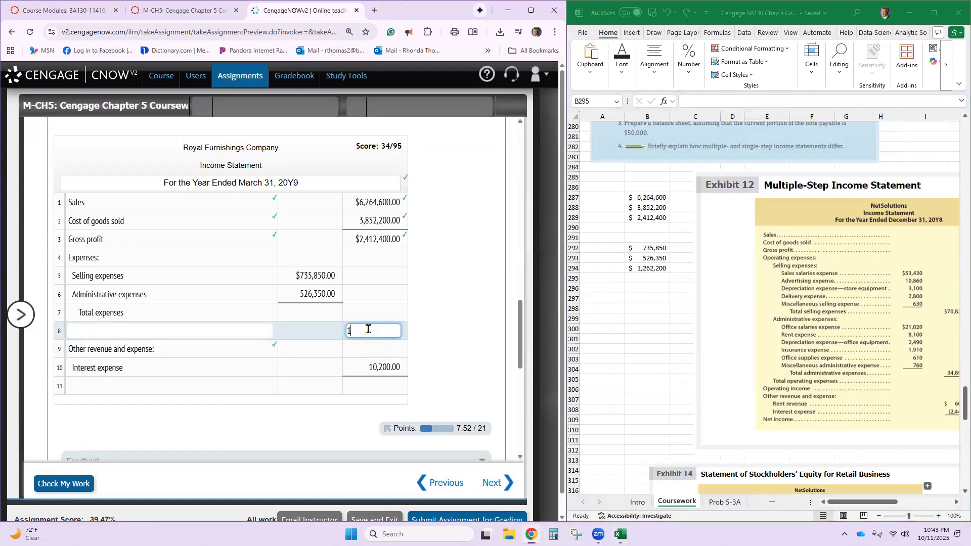
{"action": "type", "text": "1,262,200"}
{"action": "left_click", "coordinate": [355, 383]}
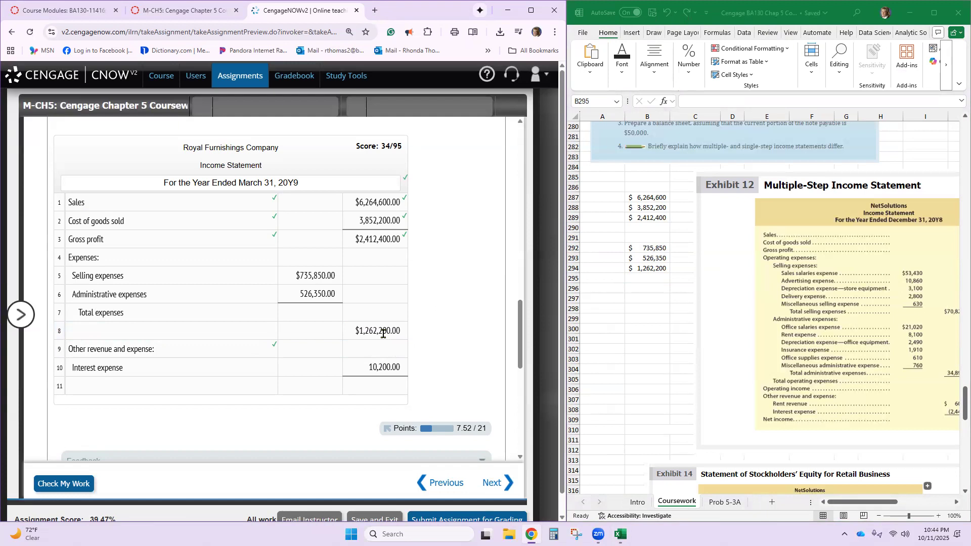
- Enter 1262200 as the Total expenses amount in row 7 of the income statement
{"action": "left_click", "coordinate": [386, 351]}
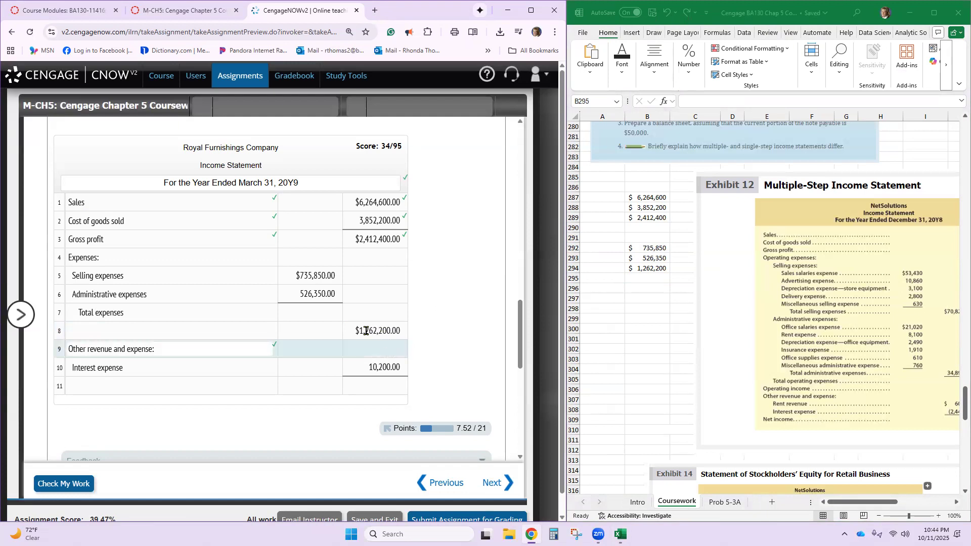
{"action": "left_click", "coordinate": [377, 312]}
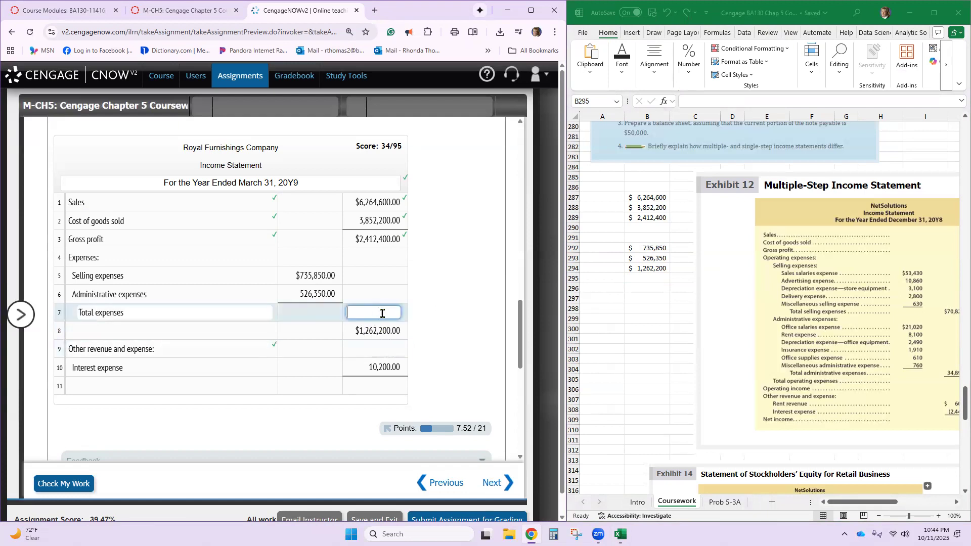
{"action": "type", "text": "1,262,200"}
{"action": "key", "text": "Return"}
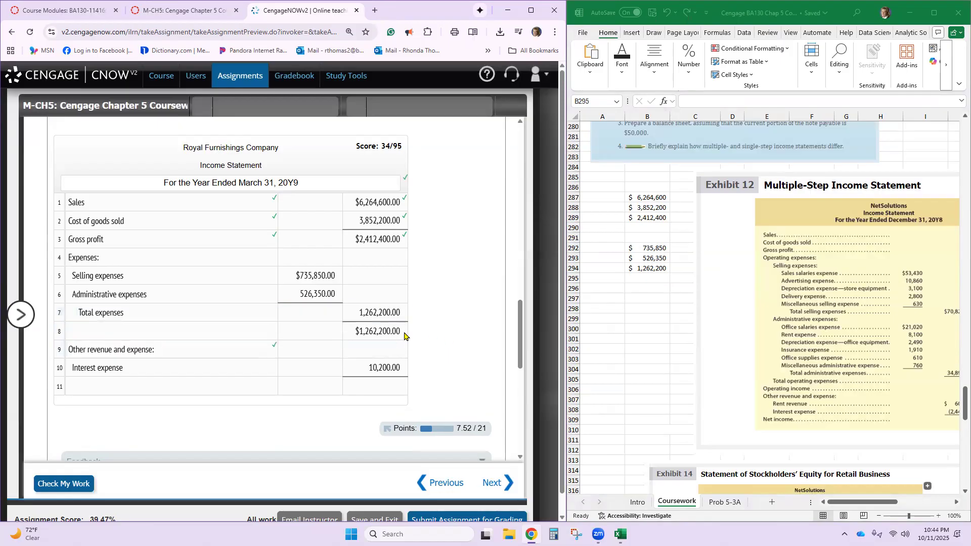
- Clear the misplaced amount from row 8 of the income statement and open that row's amount description for entry
{"action": "left_click", "coordinate": [401, 334]}
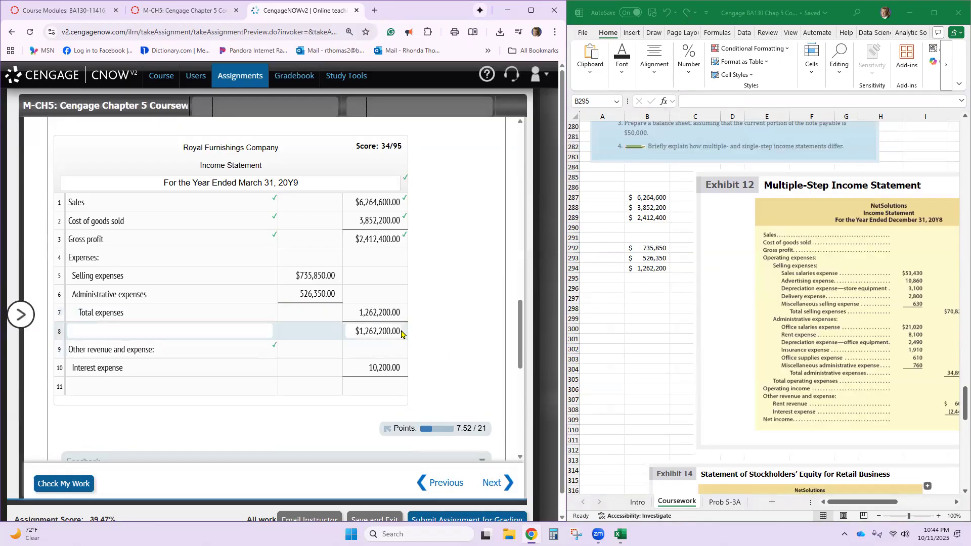
{"action": "left_click", "coordinate": [354, 331]}
{"action": "key", "text": "BackSpace"}
{"action": "left_click", "coordinate": [185, 333]}
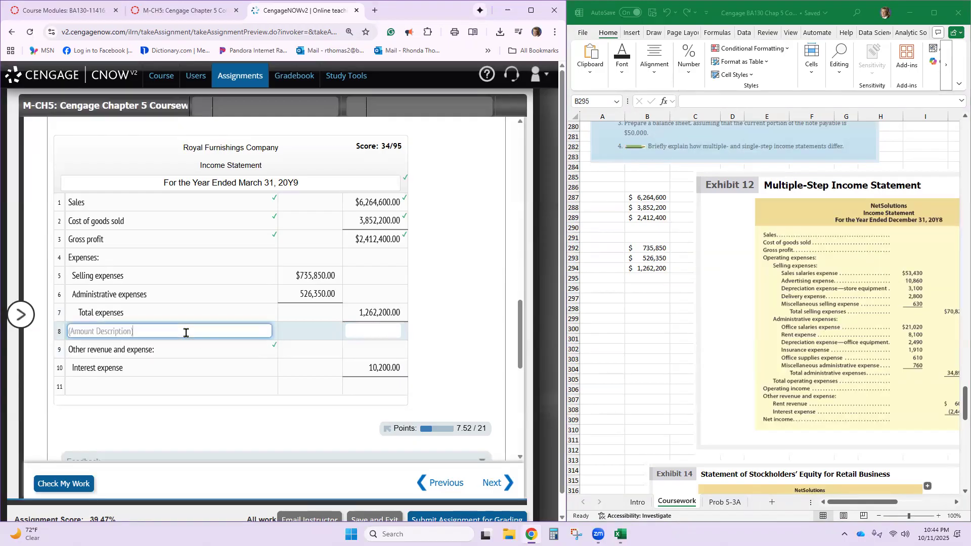
- Copy Operating income from the amount descriptions list into the row 8 description of the income statement
{"action": "scroll", "coordinate": [186, 333], "scroll_direction": "up", "scroll_amount": 10}
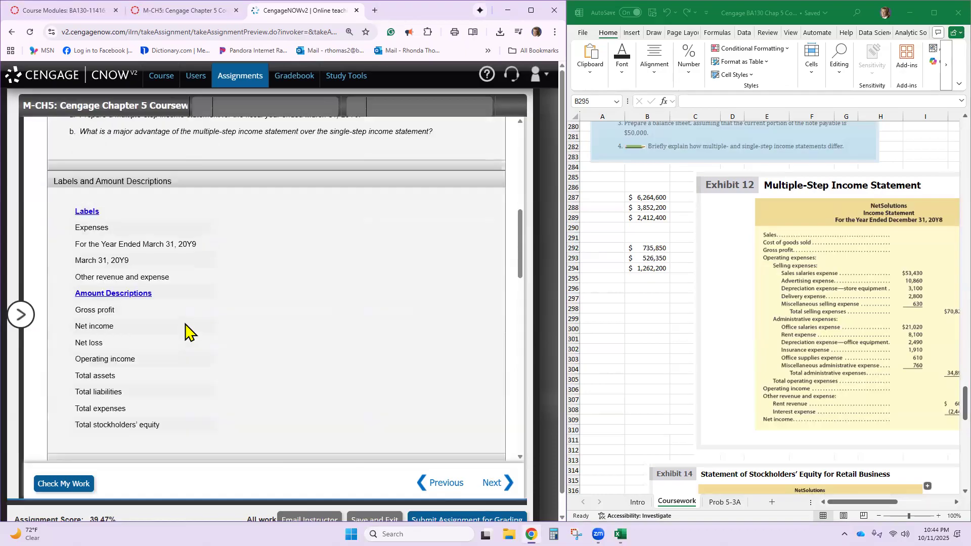
{"action": "triple_click", "coordinate": [117, 371]}
{"action": "key", "text": "ctrl+c"}
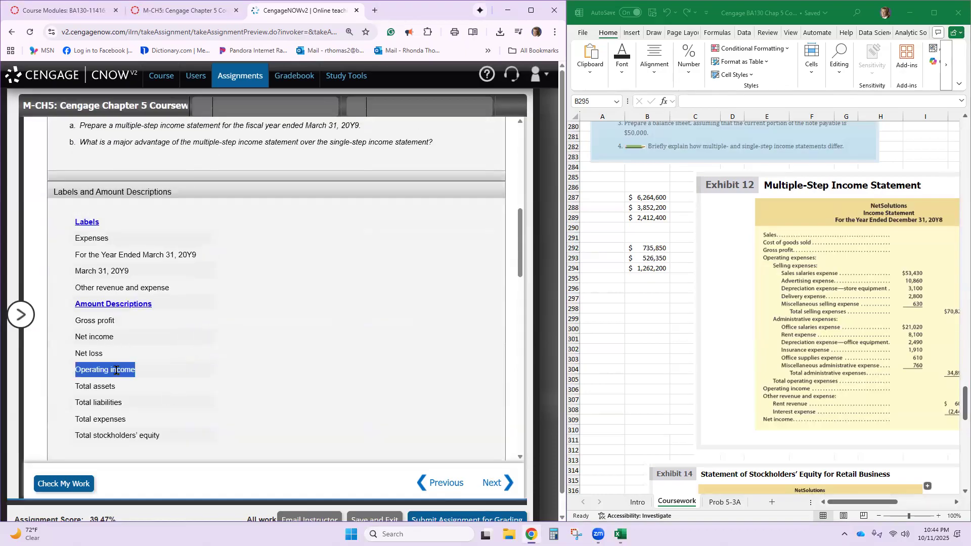
{"action": "scroll", "coordinate": [173, 378], "scroll_direction": "down", "scroll_amount": 10}
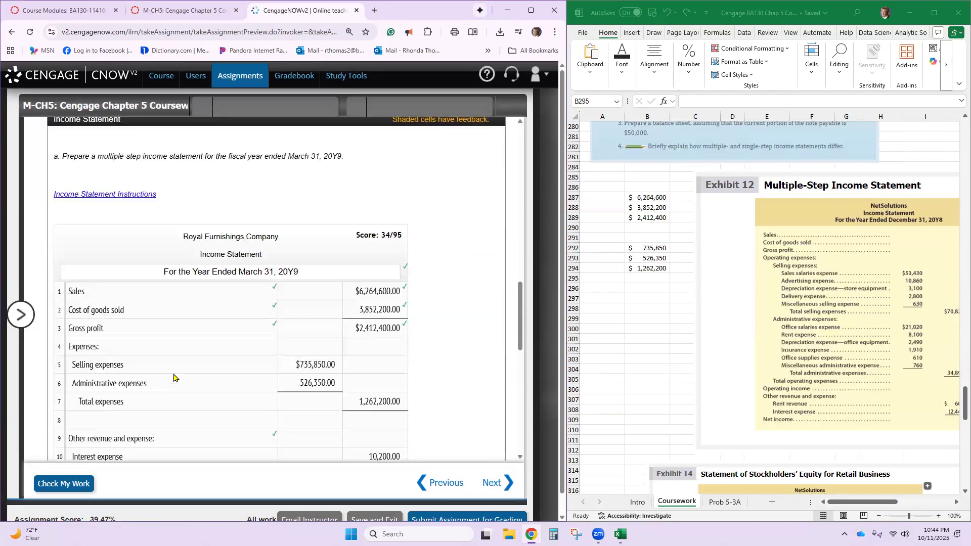
{"action": "left_click", "coordinate": [174, 382]}
{"action": "key", "text": "ctrl+v"}
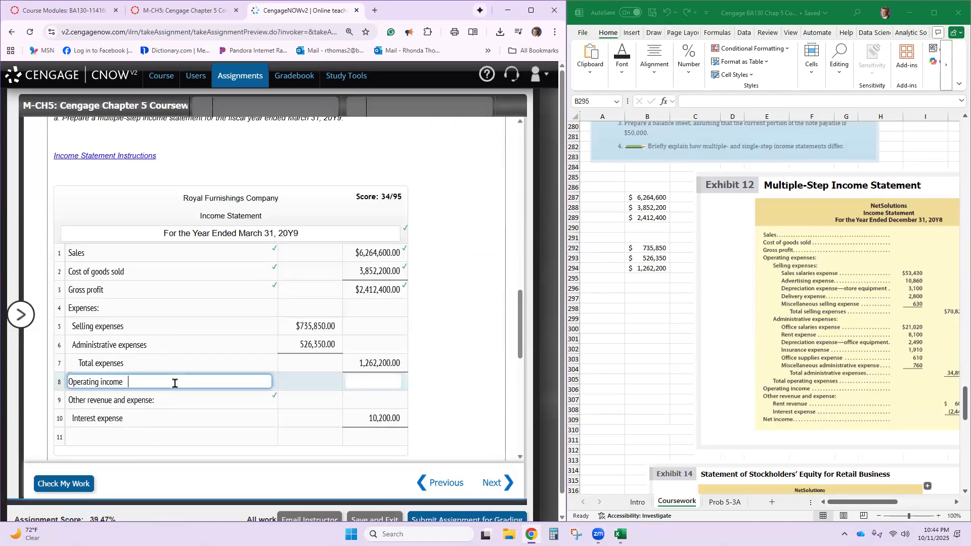
- Switch to the Excel workbook, label A296 as Op Inc, and calculate B296 with the formula =B289-B294
{"action": "left_click", "coordinate": [380, 380]}
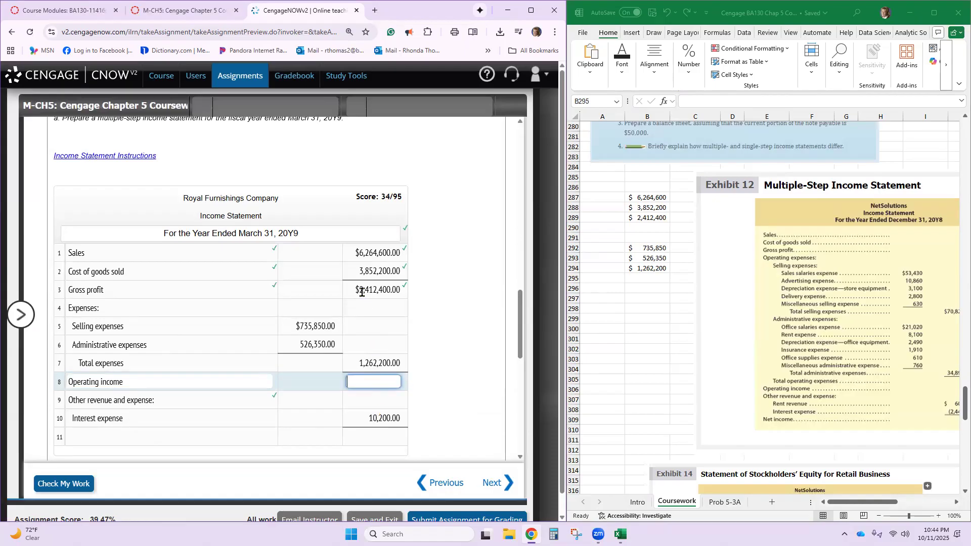
{"action": "left_click", "coordinate": [639, 303]}
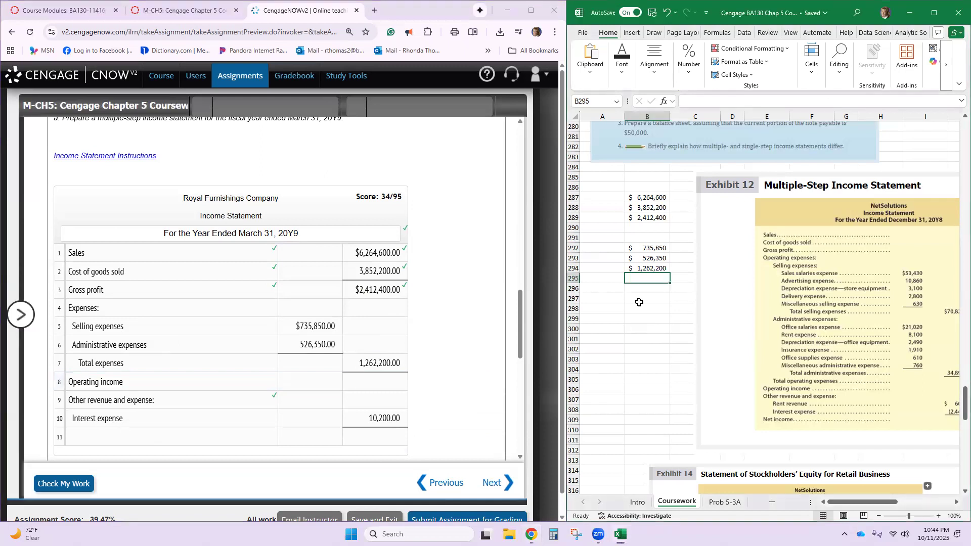
{"action": "left_click", "coordinate": [647, 301]}
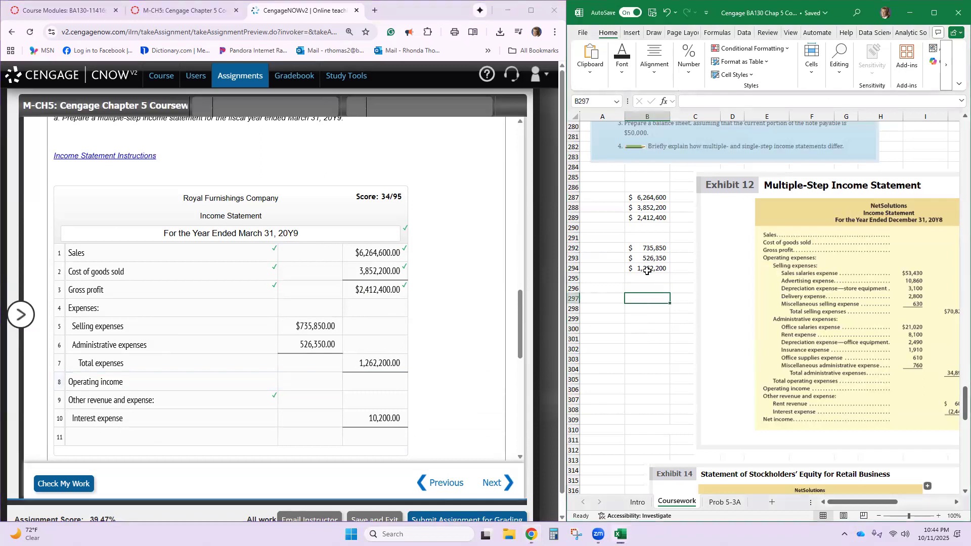
{"action": "left_click", "coordinate": [610, 290]}
{"action": "type", "text": "Op"}
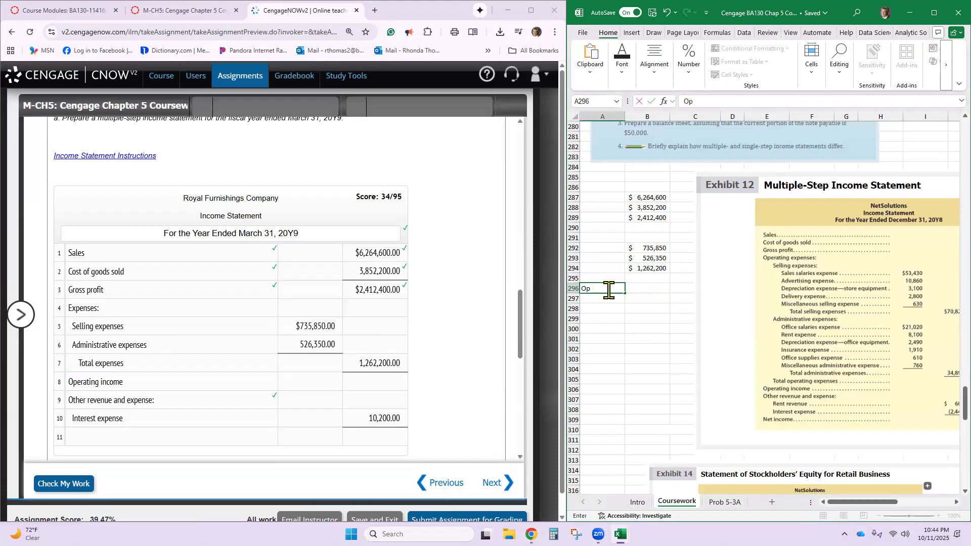
{"action": "type", "text": " Inc"}
{"action": "left_click", "coordinate": [656, 287]}
{"action": "type", "text": "="}
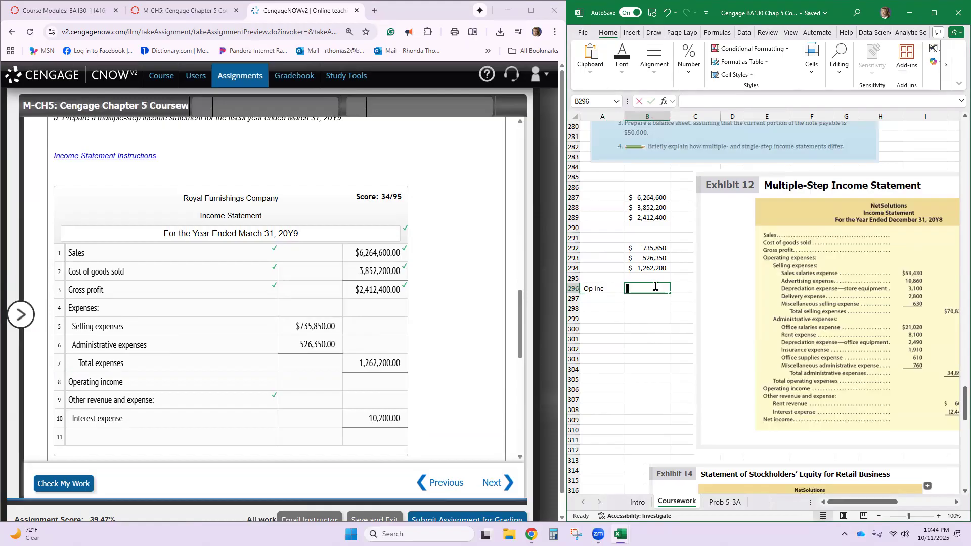
{"action": "left_click", "coordinate": [650, 219]}
{"action": "type", "text": "-"}
{"action": "left_click", "coordinate": [654, 270]}
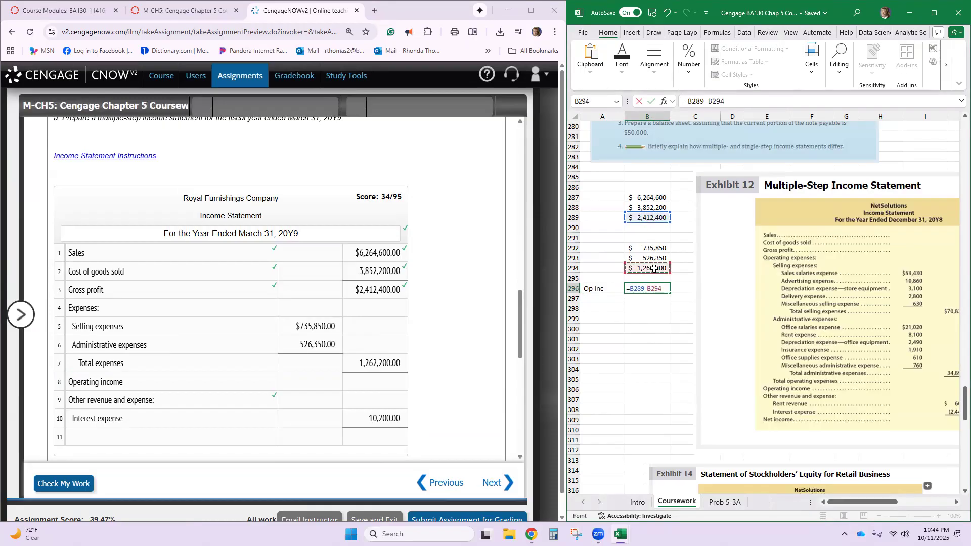
{"action": "key", "text": "Return"}
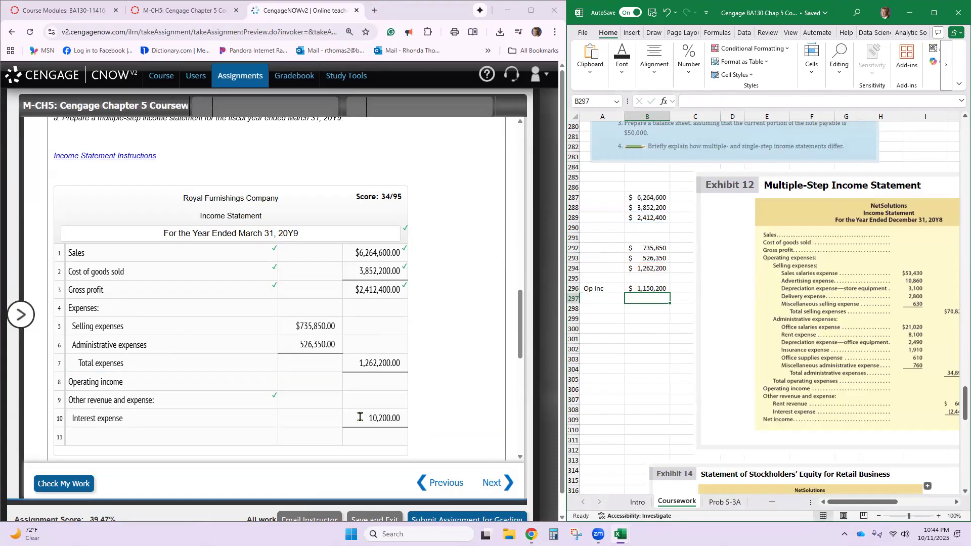
- Switch back to CengageNOWv2 and enter 1,150,200 as the Operating income amount in row 8
{"action": "left_click", "coordinate": [374, 384]}
{"action": "type", "text": "1"}
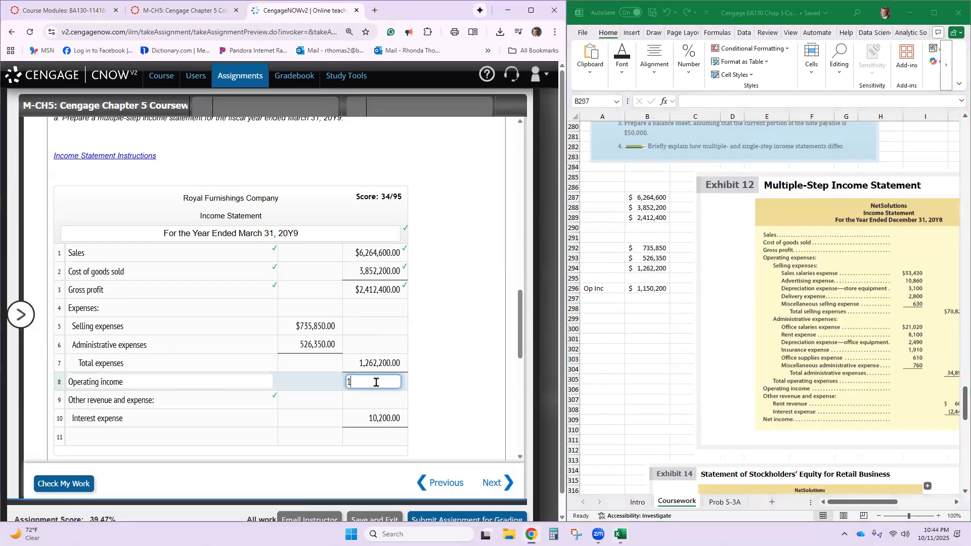
{"action": "type", "text": ",150,200"}
{"action": "left_click", "coordinate": [373, 395]}
- Enter Net income as the row 11 description and open that row's amount for entry
{"action": "scroll", "coordinate": [358, 408], "scroll_direction": "down", "scroll_amount": 2}
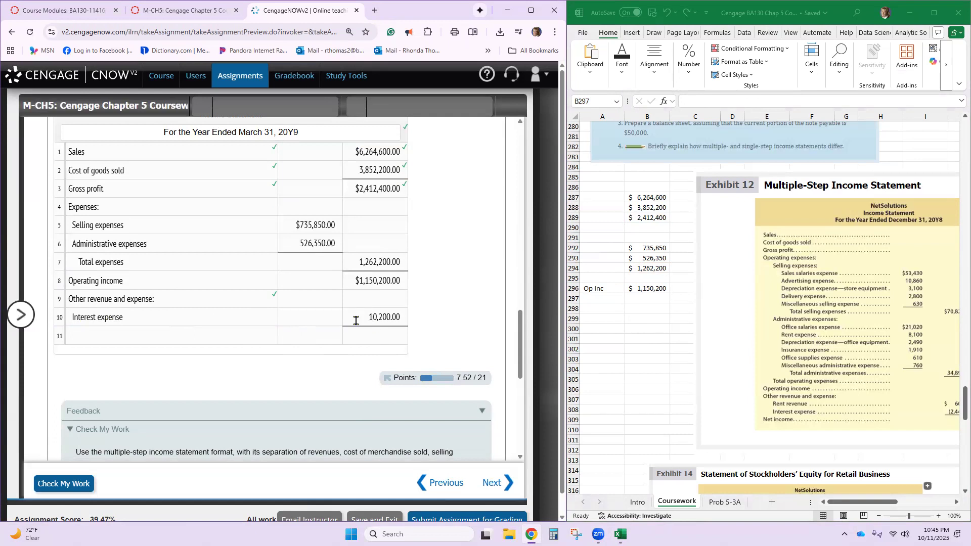
{"action": "left_click", "coordinate": [190, 332]}
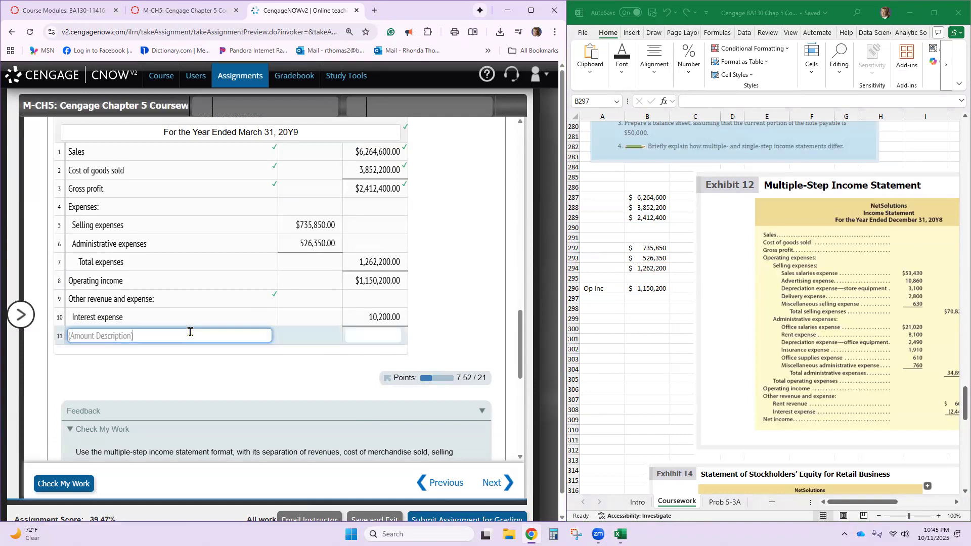
{"action": "type", "text": "Net Income"}
{"action": "left_click", "coordinate": [369, 334]}
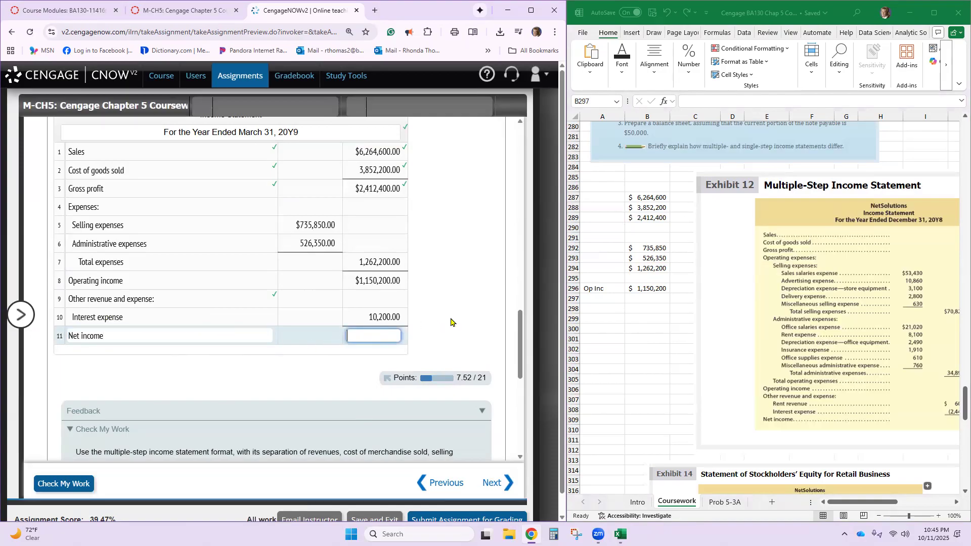
- Switch to the Excel workbook and enter the interest expense of 10,200 in B297
{"action": "left_click", "coordinate": [647, 299]}
{"action": "type", "text": "10,200"}
{"action": "key", "text": "Return"}
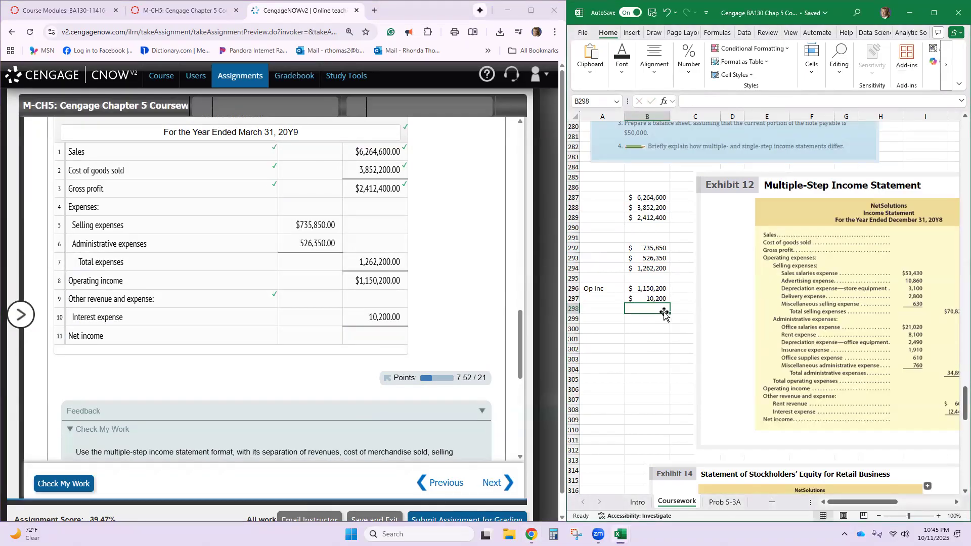
- Label A298 as Net income and calculate B298 by subtracting B297 from B296
{"action": "left_click", "coordinate": [593, 312]}
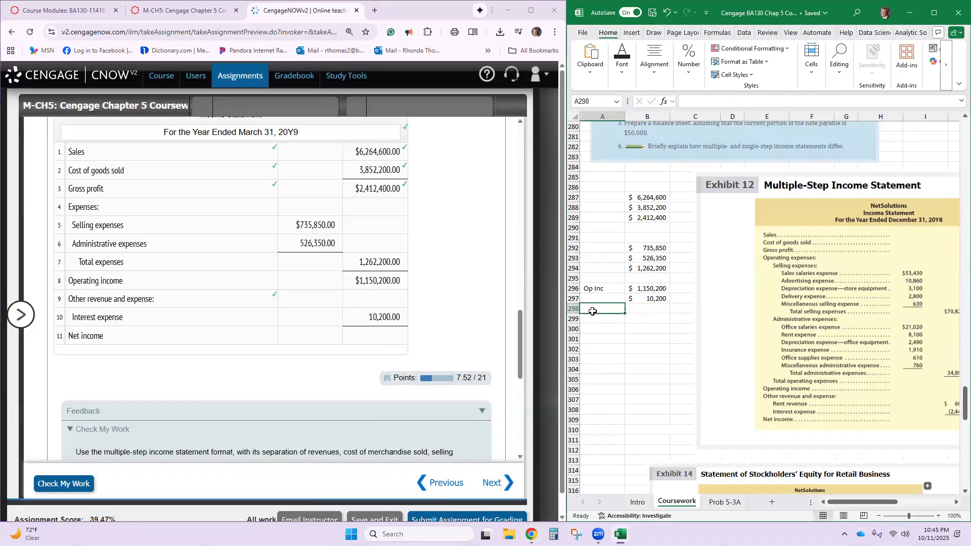
{"action": "type", "text": "Net income"}
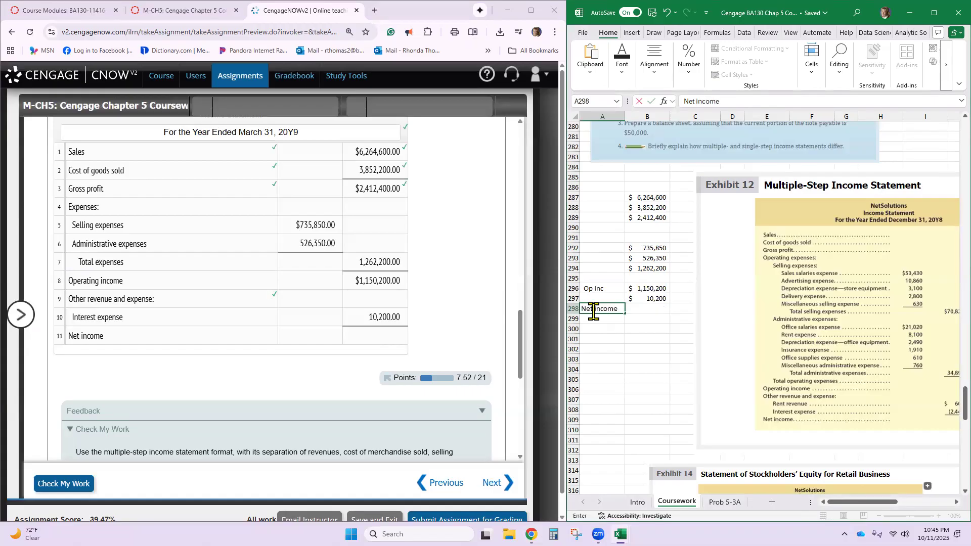
{"action": "left_click", "coordinate": [648, 307]}
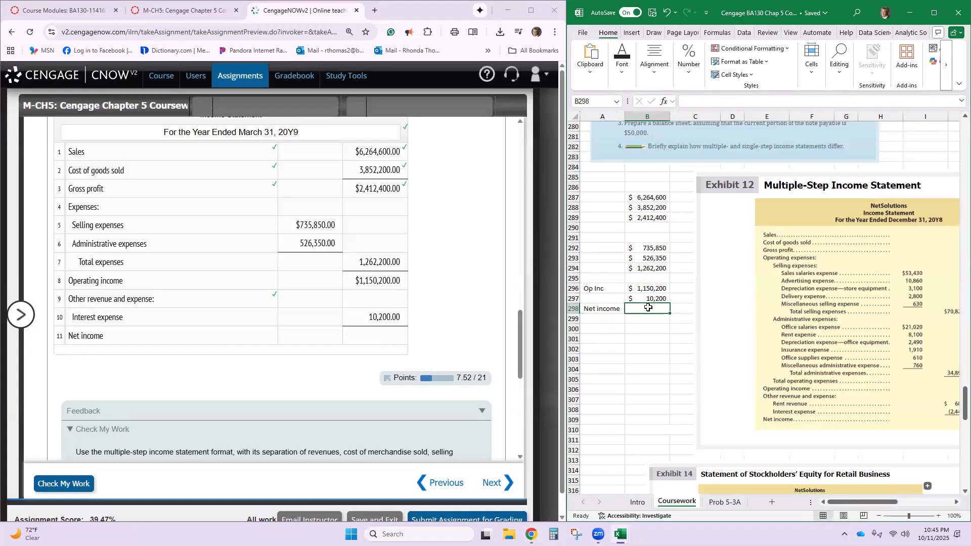
{"action": "type", "text": "="}
{"action": "left_click", "coordinate": [651, 289]}
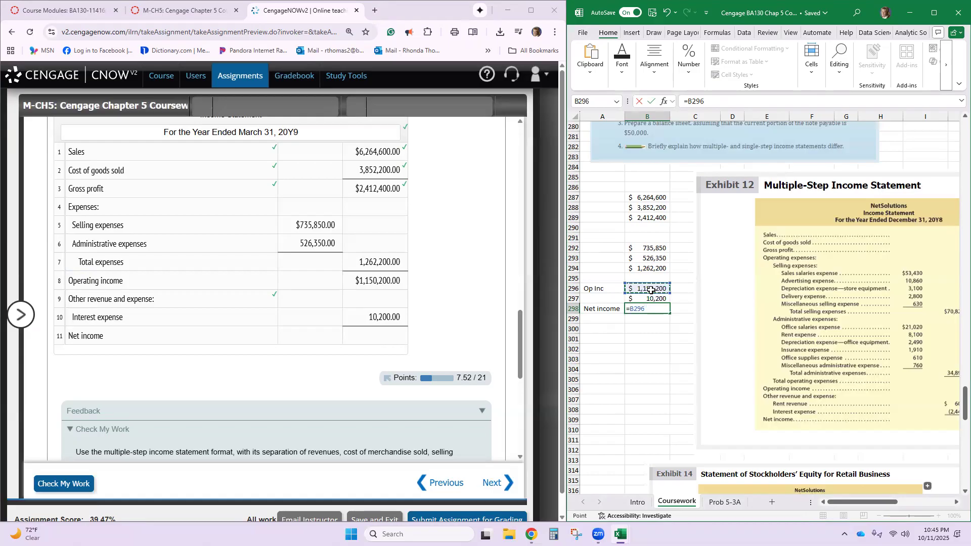
{"action": "type", "text": "-"}
{"action": "left_click", "coordinate": [650, 299]}
{"action": "key", "text": "Return"}
- Switch back to CengageNOWv2, enter 1,140,000 as the Net income amount in row 11, and check the work
{"action": "left_click", "coordinate": [398, 336]}
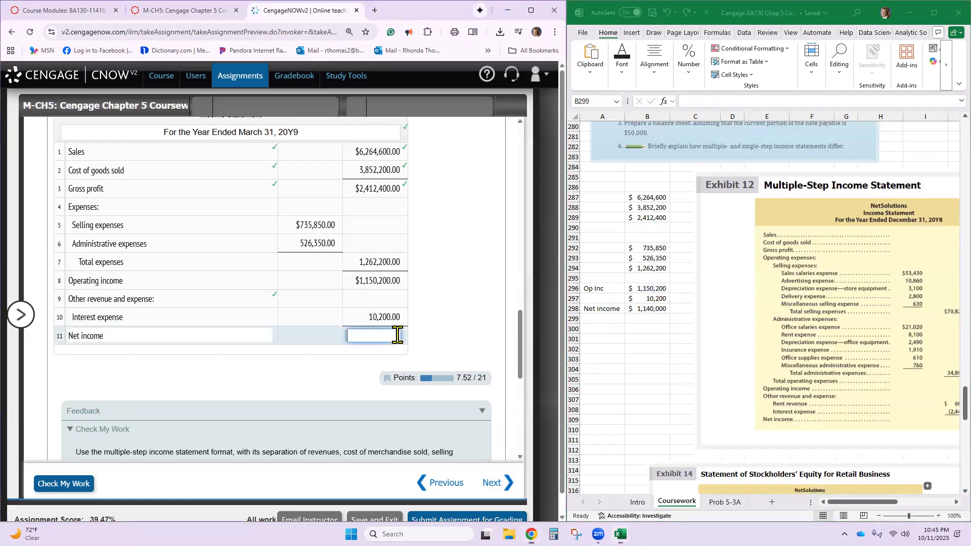
{"action": "type", "text": "1,140,"}
{"action": "type", "text": "0000"}
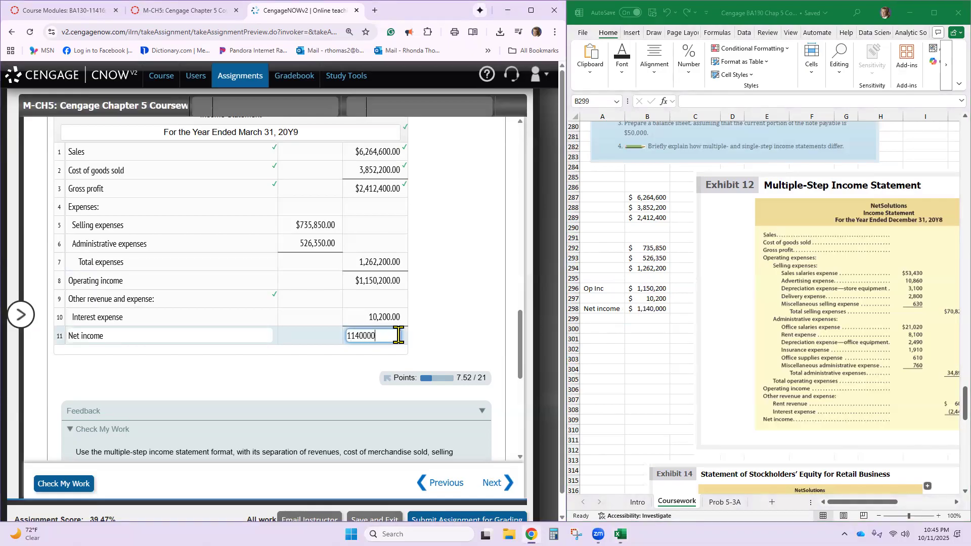
{"action": "key", "text": "Tab"}
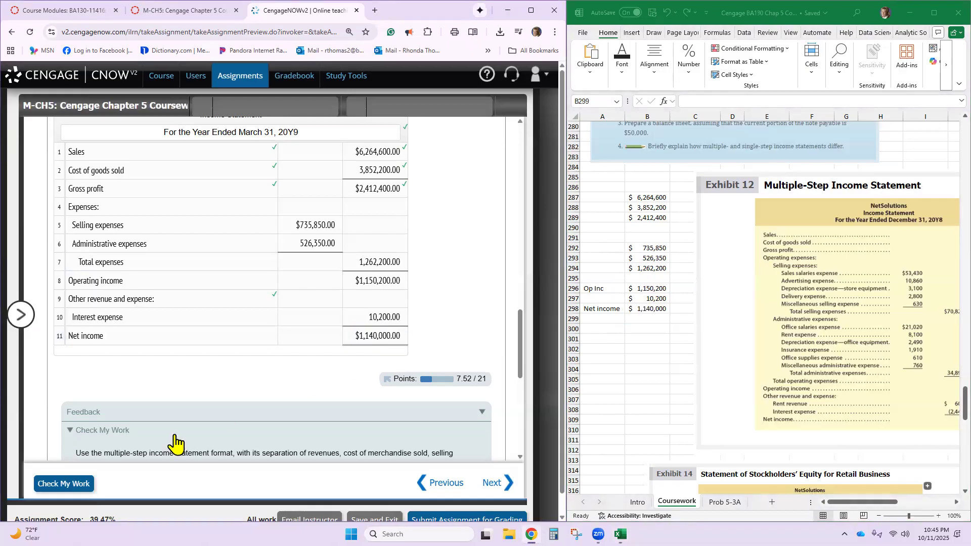
{"action": "left_click", "coordinate": [47, 485]}
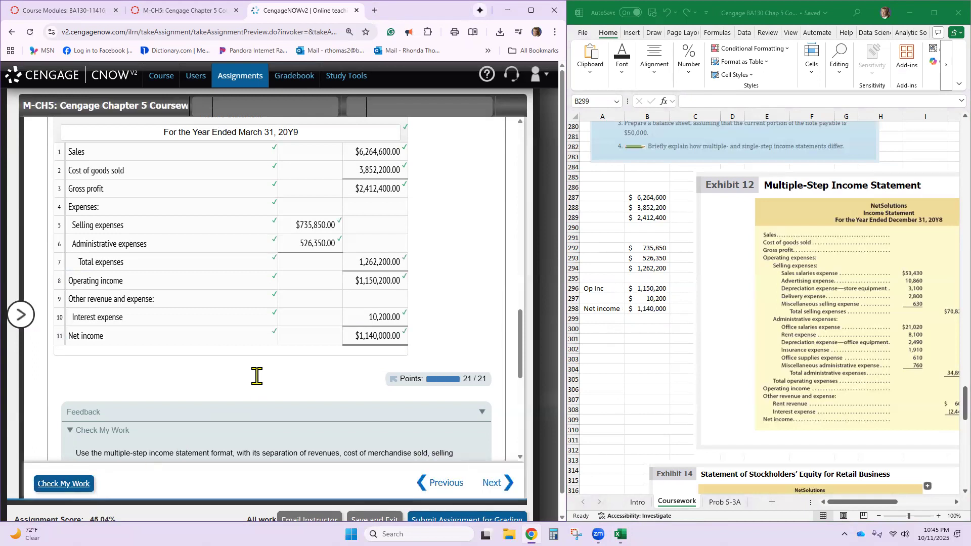
- Review the completed income statement against the exercise's labels, amount descriptions and ledger account balances
{"action": "scroll", "coordinate": [258, 377], "scroll_direction": "up", "scroll_amount": 1}
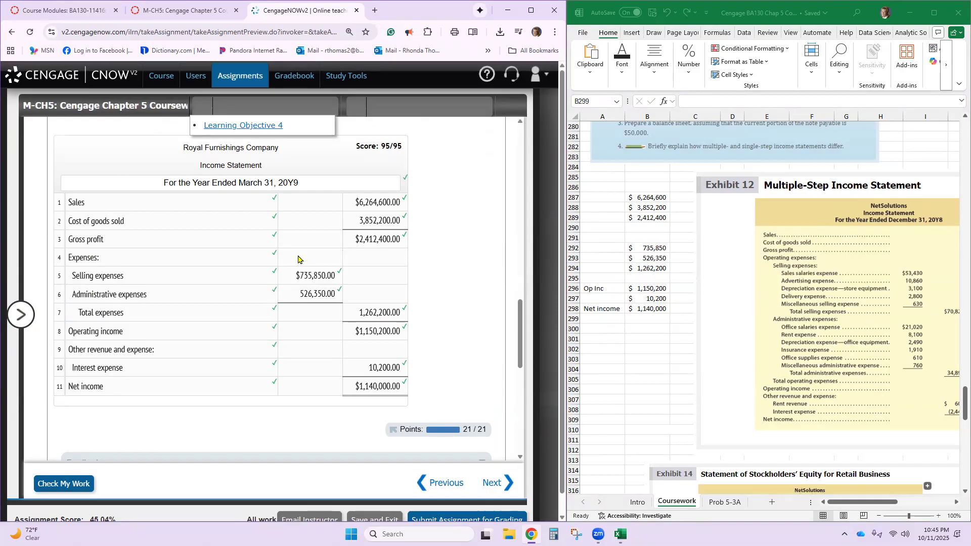
{"action": "left_click", "coordinate": [155, 261]}
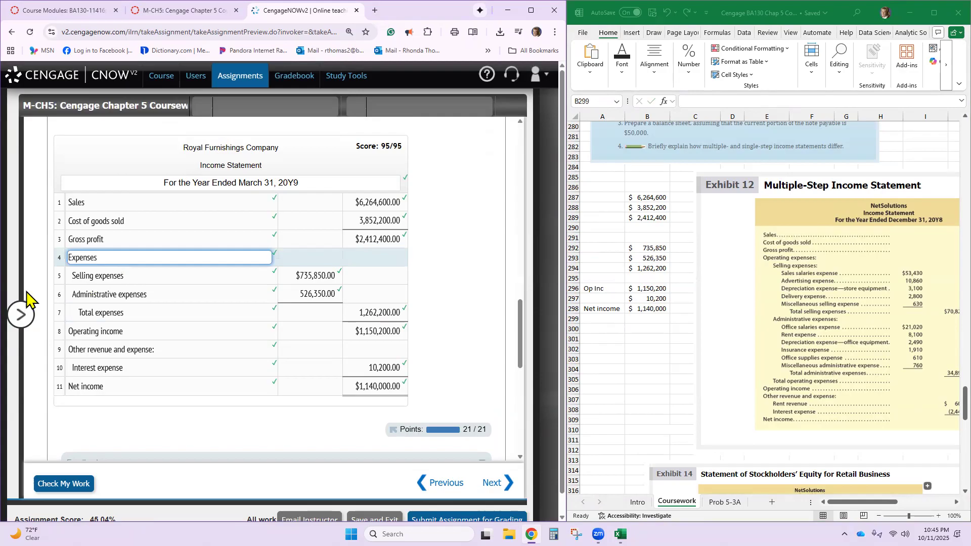
{"action": "scroll", "coordinate": [117, 283], "scroll_direction": "up", "scroll_amount": 10}
{"action": "scroll", "coordinate": [124, 298], "scroll_direction": "down", "scroll_amount": 2}
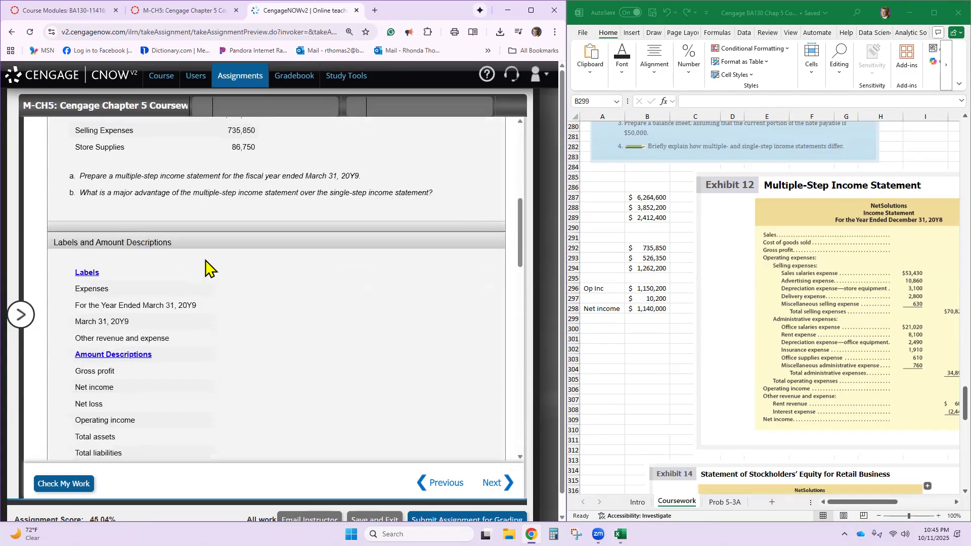
{"action": "scroll", "coordinate": [151, 352], "scroll_direction": "down", "scroll_amount": 1}
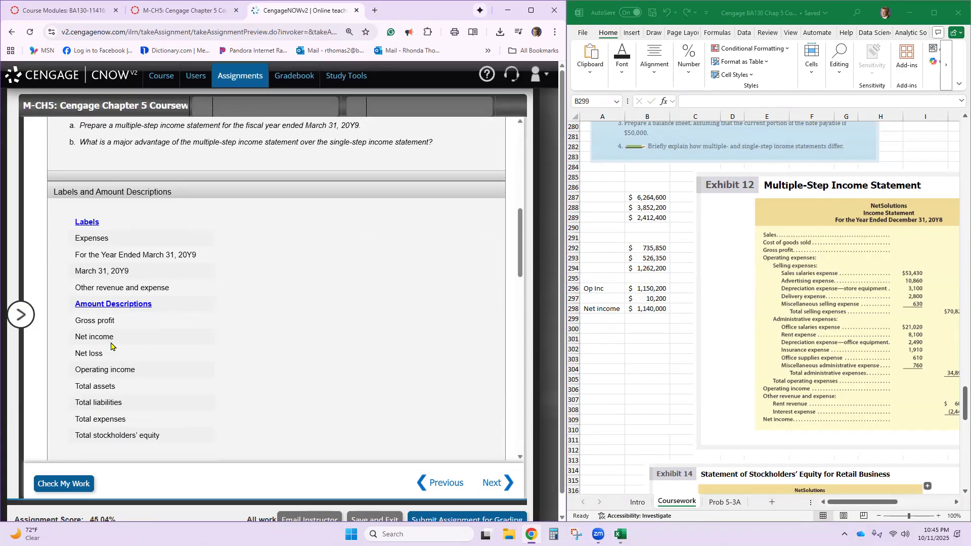
{"action": "scroll", "coordinate": [116, 349], "scroll_direction": "up", "scroll_amount": 10}
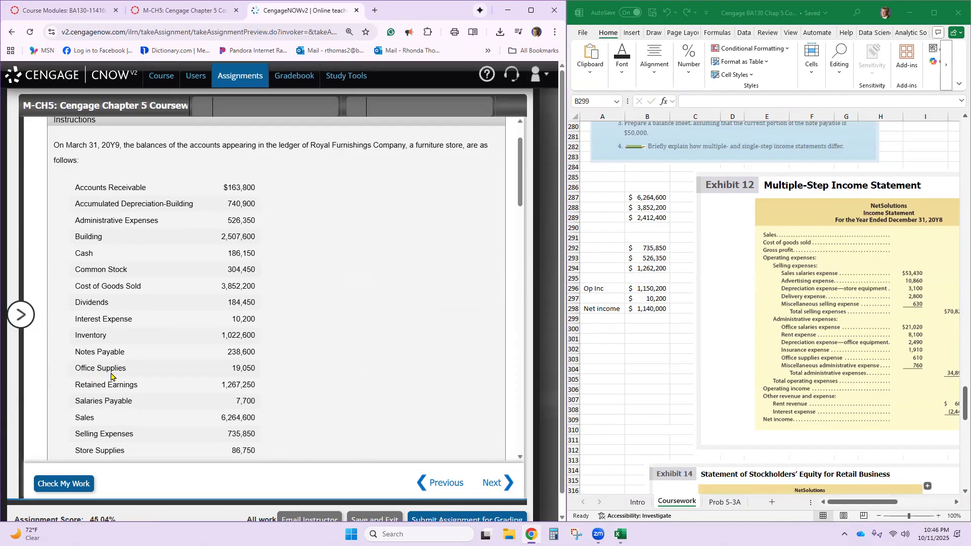
{"action": "scroll", "coordinate": [117, 386], "scroll_direction": "down", "scroll_amount": 1}
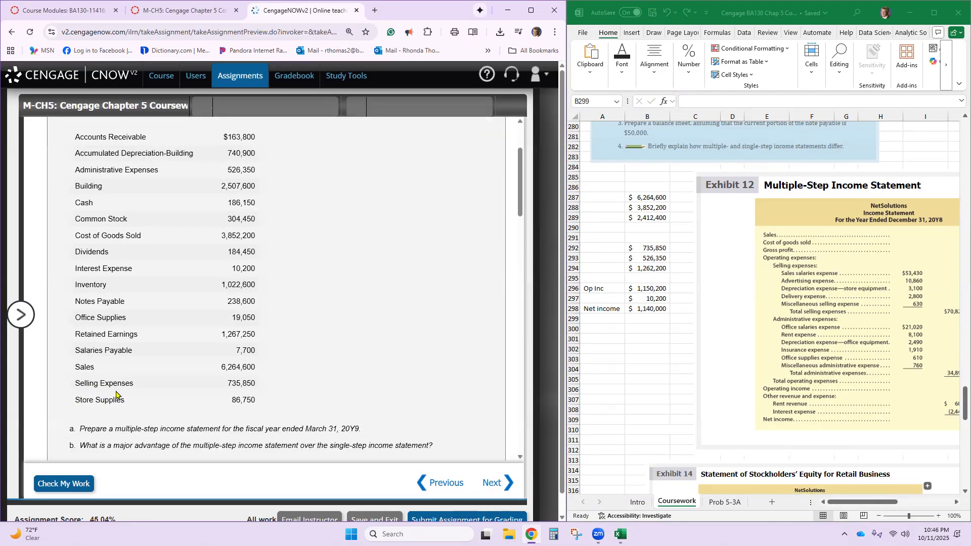
{"action": "scroll", "coordinate": [116, 394], "scroll_direction": "up", "scroll_amount": 1}
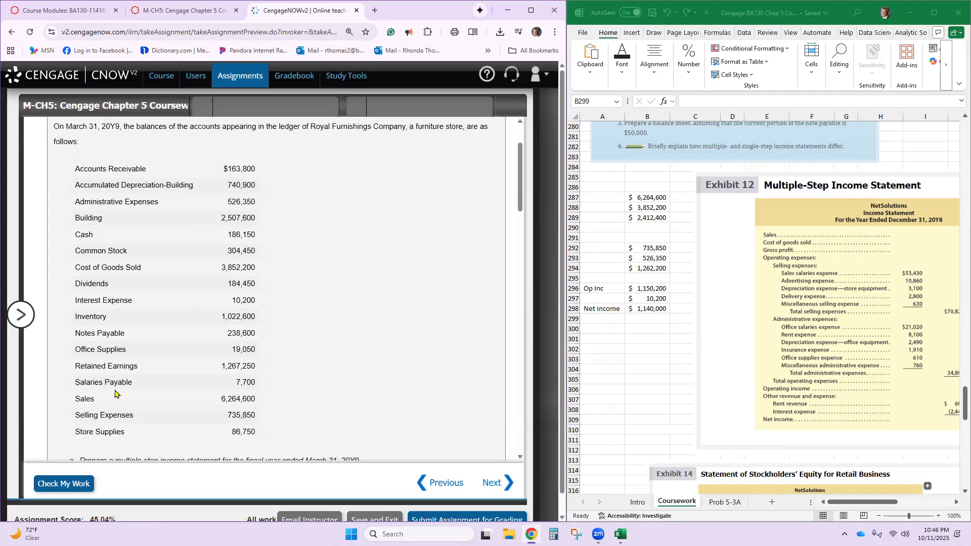
- Answer the final question that the multiple-step income statement shows the relationship of gross profit to sales, and check the work
{"action": "scroll", "coordinate": [115, 394], "scroll_direction": "down", "scroll_amount": 1}
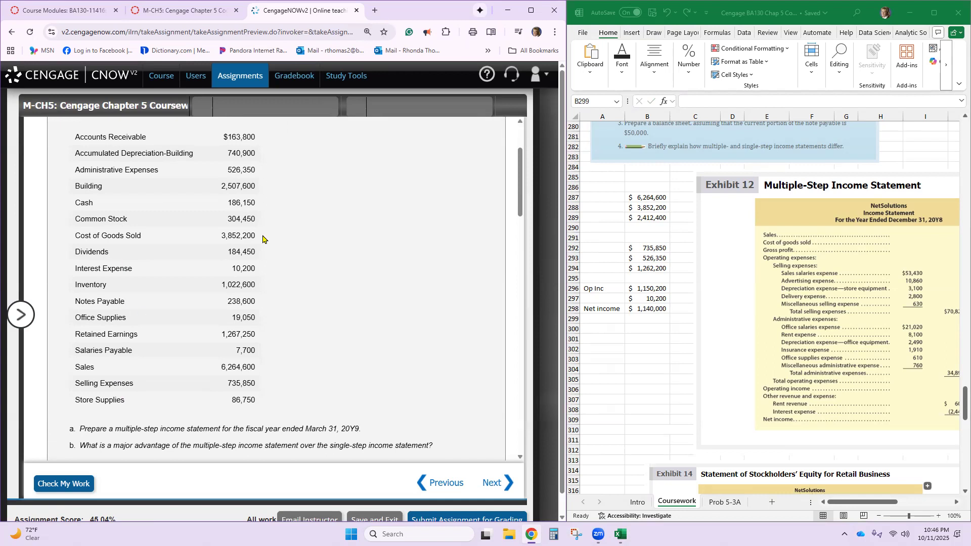
{"action": "scroll", "coordinate": [193, 292], "scroll_direction": "down", "scroll_amount": 10}
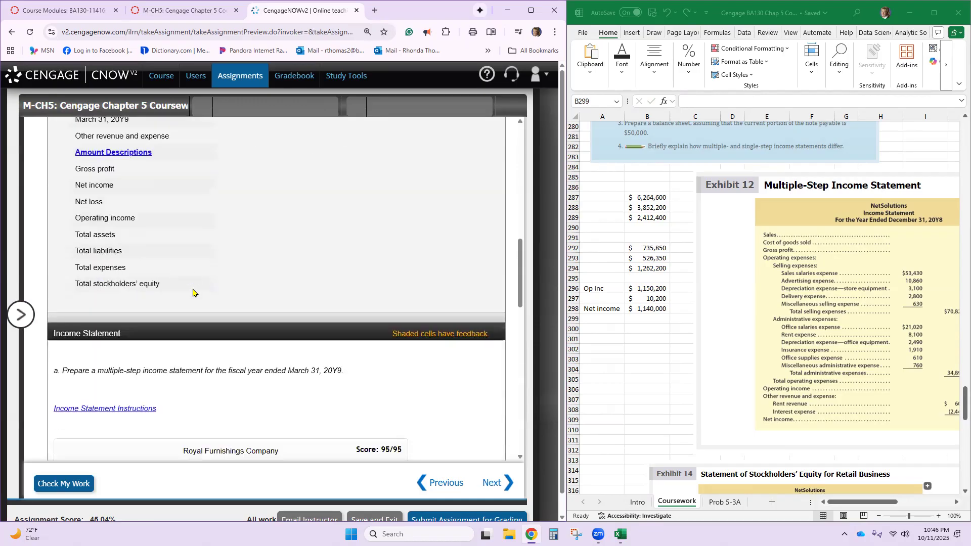
{"action": "scroll", "coordinate": [193, 292], "scroll_direction": "down", "scroll_amount": 10}
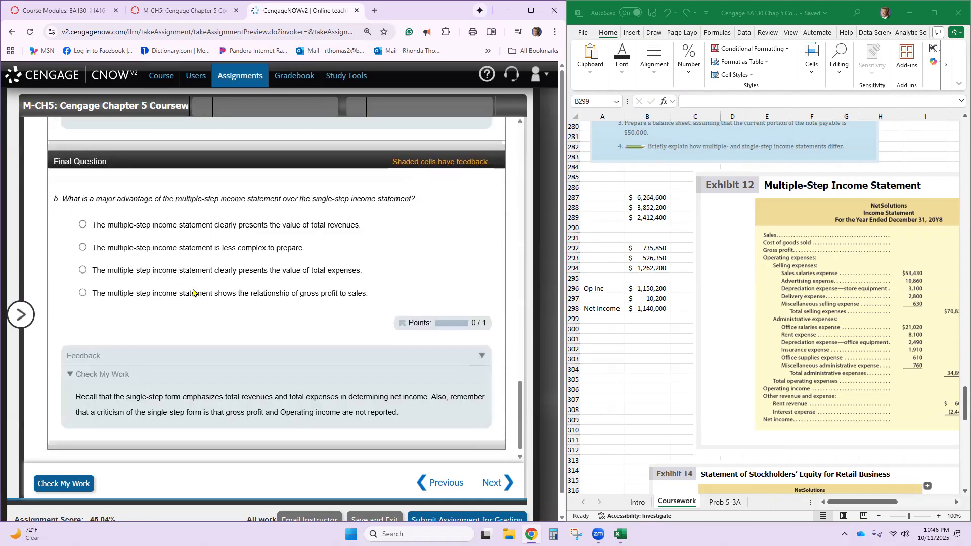
{"action": "scroll", "coordinate": [316, 304], "scroll_direction": "up", "scroll_amount": 5}
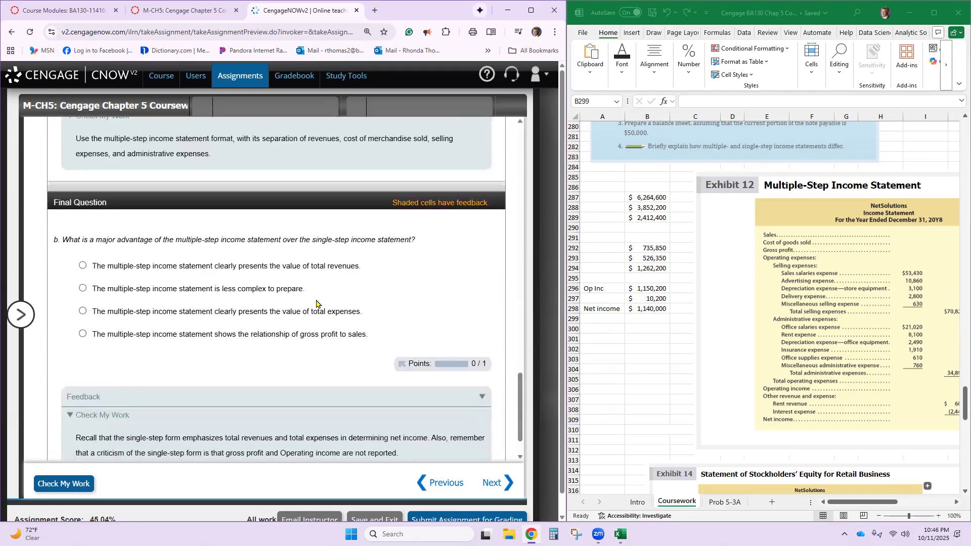
{"action": "scroll", "coordinate": [312, 303], "scroll_direction": "down", "scroll_amount": 4}
{"action": "left_click", "coordinate": [83, 336]}
{"action": "scroll", "coordinate": [45, 345], "scroll_direction": "down", "scroll_amount": 1}
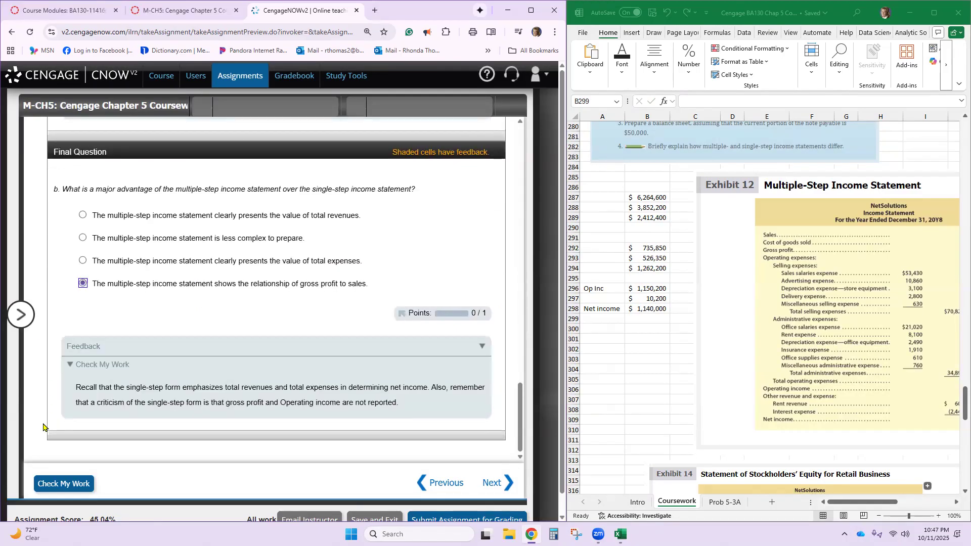
{"action": "left_click", "coordinate": [45, 482]}
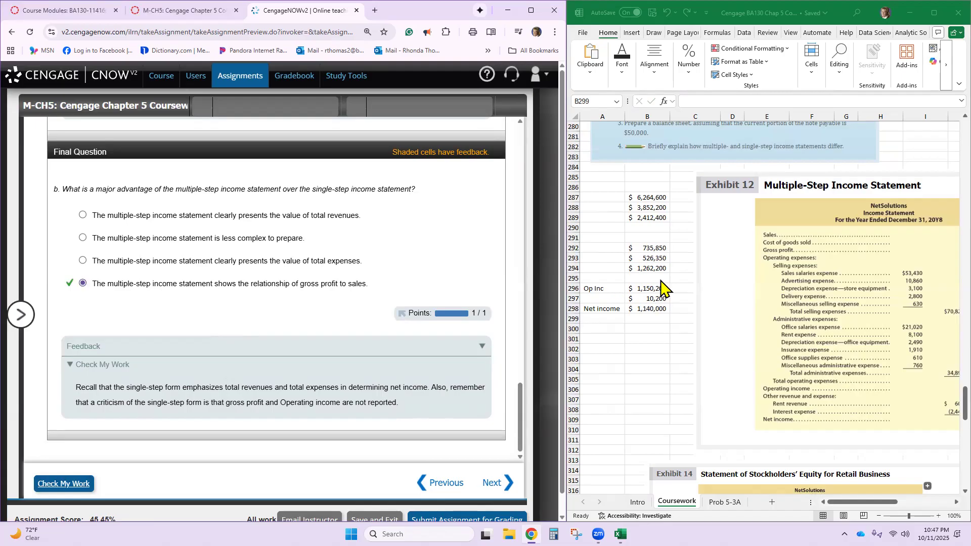
- Open coursework item 6, PR.05.03A.BLANKSHEET, and switch to the Prob 5-3A sheet in the Excel workbook
{"action": "left_click", "coordinate": [14, 316]}
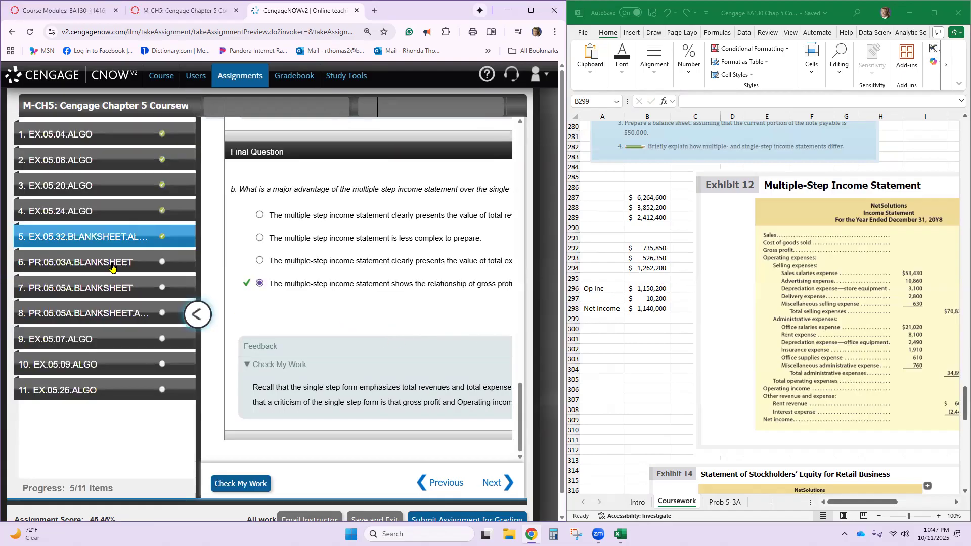
{"action": "left_click", "coordinate": [135, 267]}
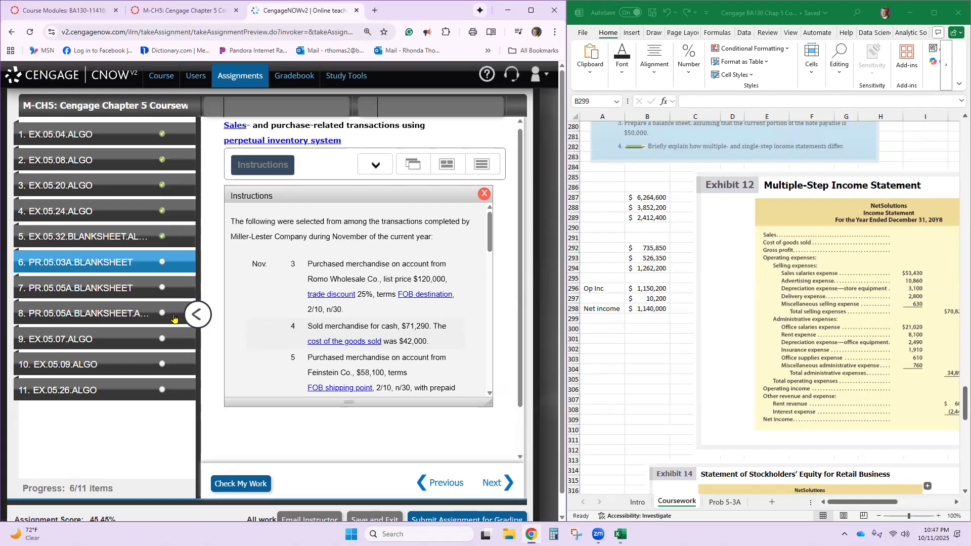
{"action": "scroll", "coordinate": [650, 367], "scroll_direction": "down", "scroll_amount": 8}
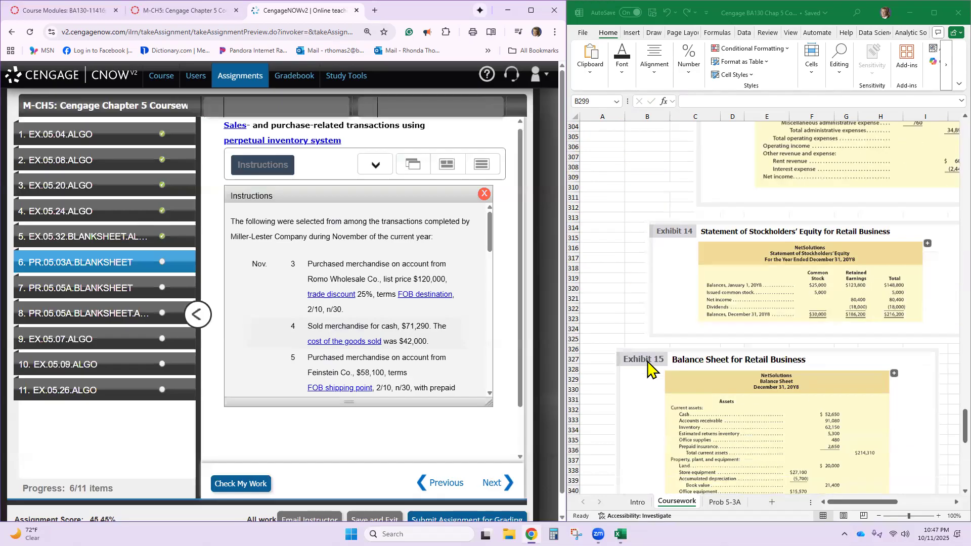
{"action": "scroll", "coordinate": [648, 361], "scroll_direction": "down", "scroll_amount": 4}
{"action": "scroll", "coordinate": [650, 369], "scroll_direction": "up", "scroll_amount": 13}
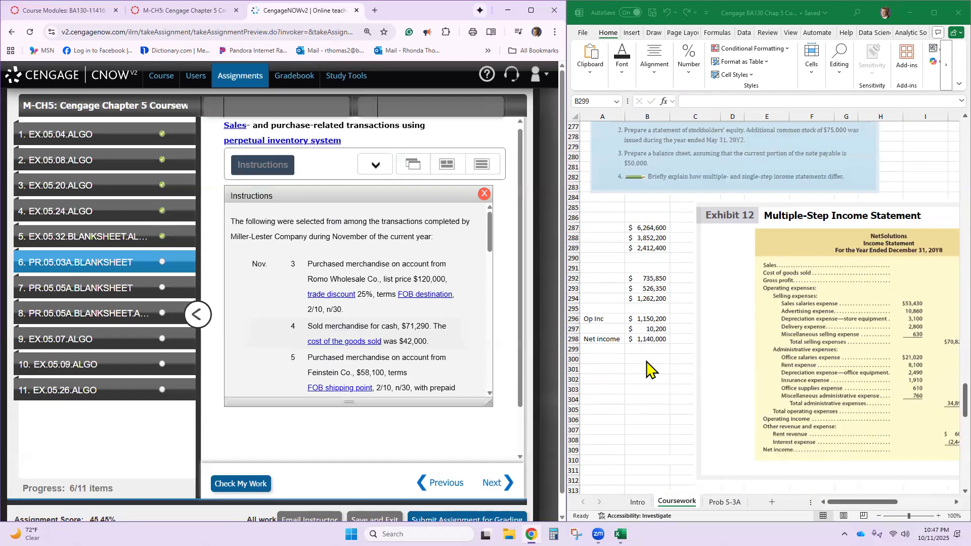
{"action": "left_click", "coordinate": [724, 503]}
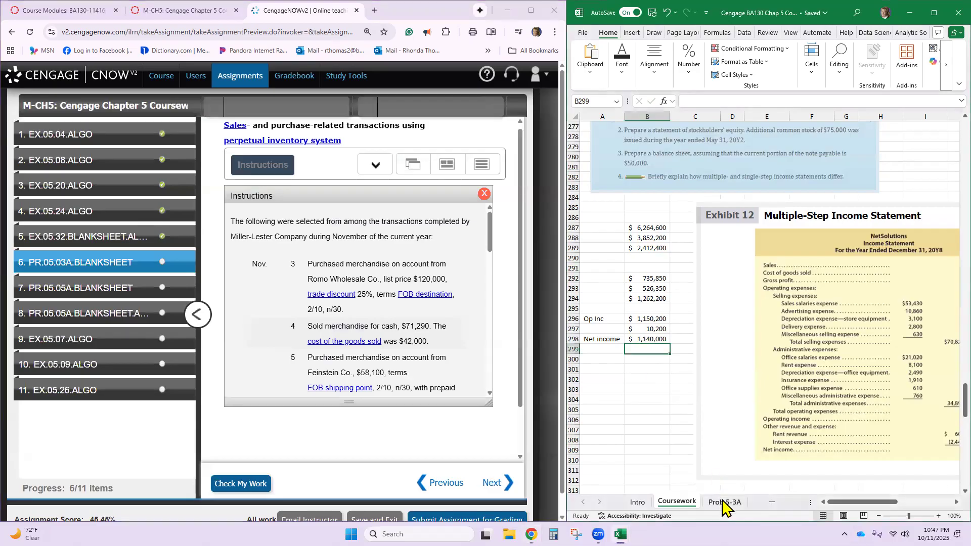
{"action": "left_click", "coordinate": [724, 504]}
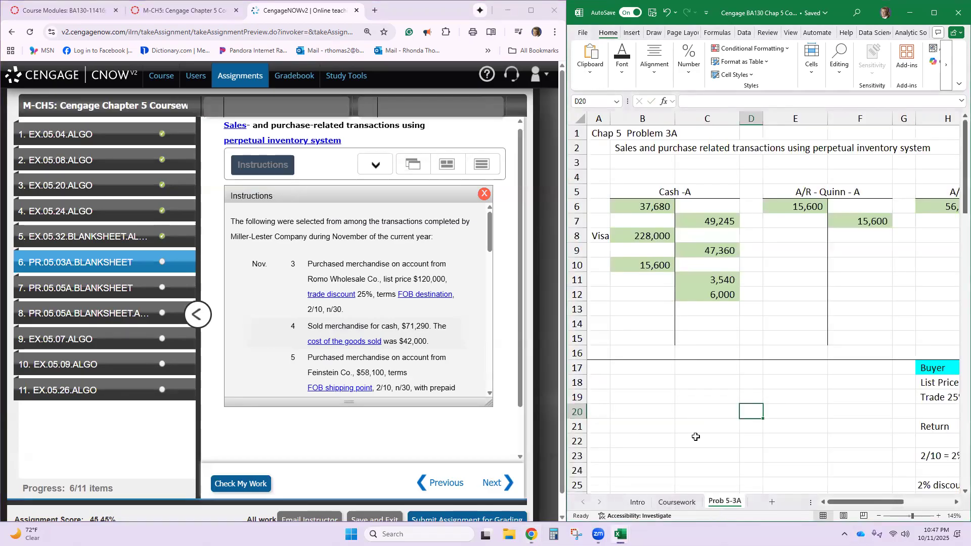
- Switch to the Canvas course page and open the Excel T-Accounts Pages Chapter 5 Prob 5-3A item in Module 5
{"action": "left_click", "coordinate": [175, 57]}
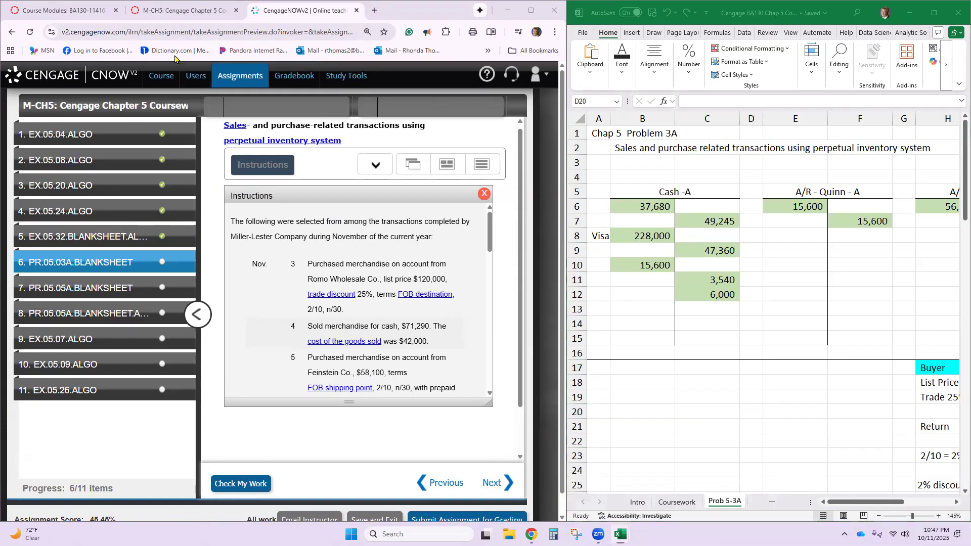
{"action": "left_click", "coordinate": [170, 12]}
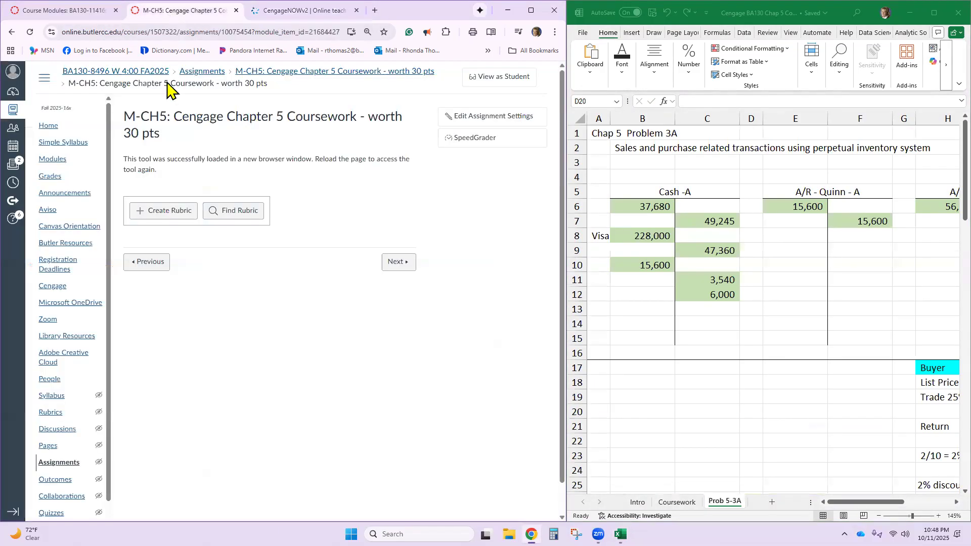
{"action": "left_click", "coordinate": [54, 160]}
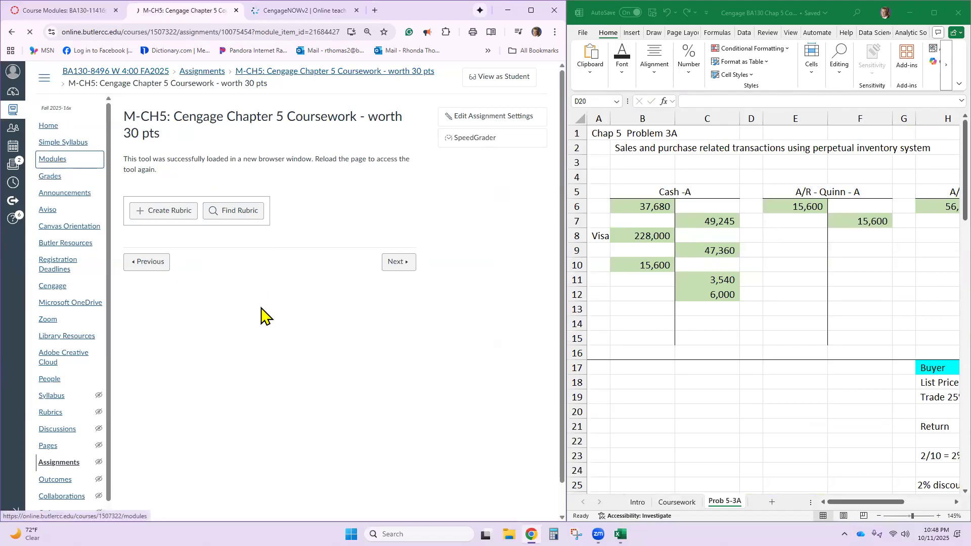
{"action": "scroll", "coordinate": [306, 377], "scroll_direction": "down", "scroll_amount": 20}
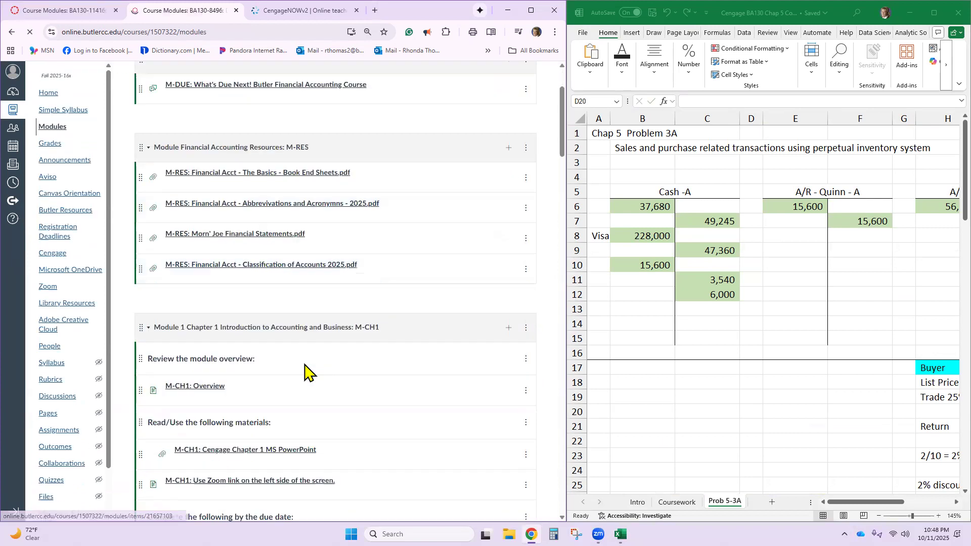
{"action": "scroll", "coordinate": [307, 369], "scroll_direction": "down", "scroll_amount": 15}
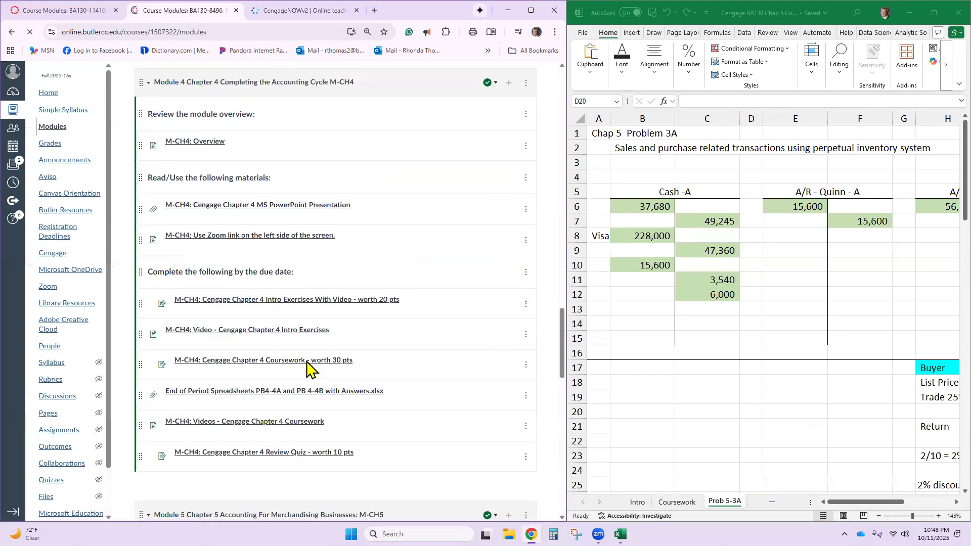
{"action": "scroll", "coordinate": [306, 366], "scroll_direction": "down", "scroll_amount": 2}
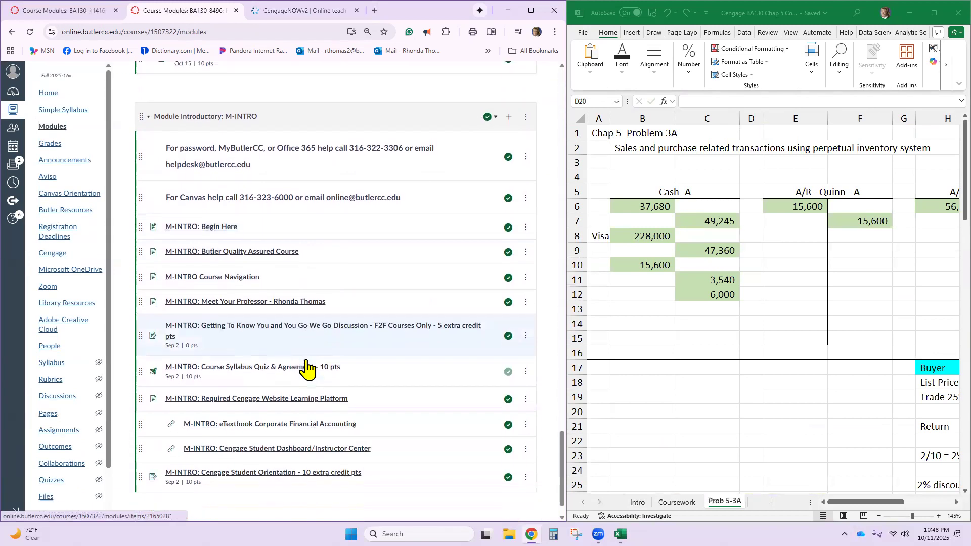
{"action": "scroll", "coordinate": [306, 363], "scroll_direction": "up", "scroll_amount": 8}
{"action": "scroll", "coordinate": [306, 364], "scroll_direction": "up", "scroll_amount": 1}
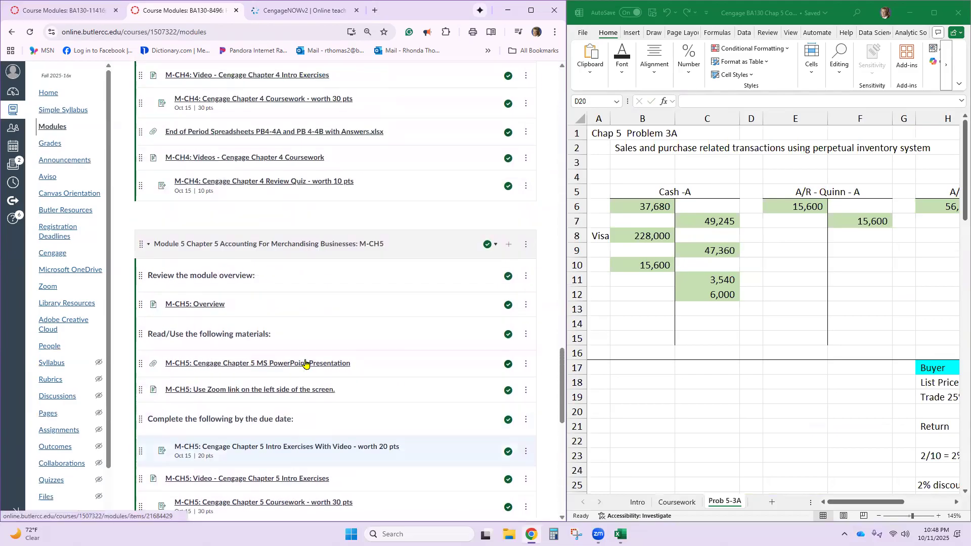
{"action": "scroll", "coordinate": [306, 364], "scroll_direction": "down", "scroll_amount": 2}
{"action": "scroll", "coordinate": [306, 363], "scroll_direction": "down", "scroll_amount": 1}
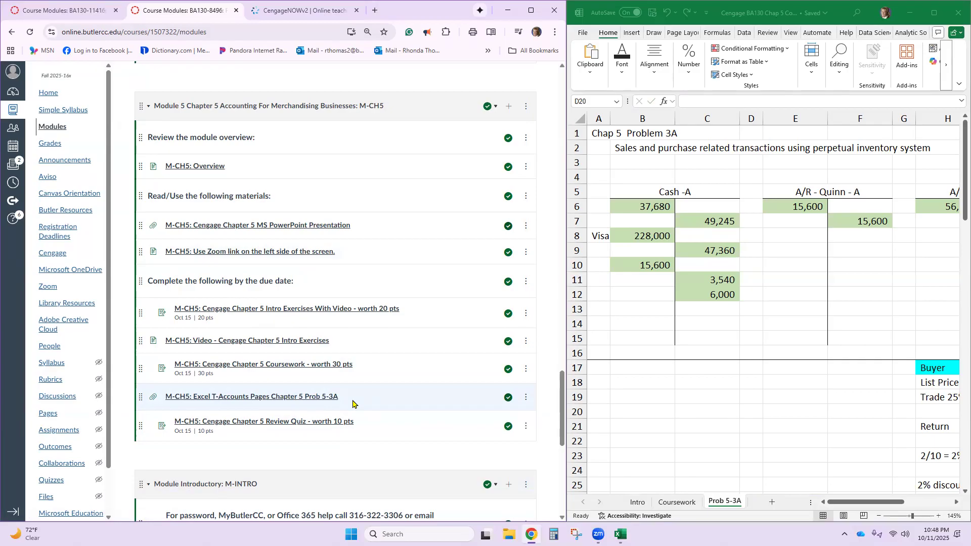
{"action": "left_click", "coordinate": [310, 399]}
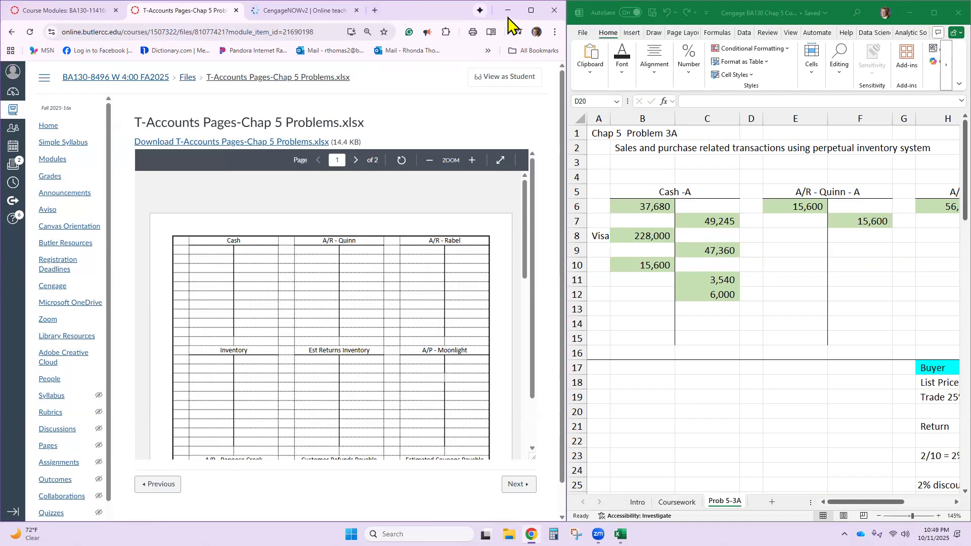
- Minimize the browser, open the T-Accounts Pages-Chap 5 Problems workbook from the Documents location in File Explorer, and move its window to mid-screen
{"action": "left_click_drag", "start_coordinate": [508, 17], "coordinate": [507, 42]}
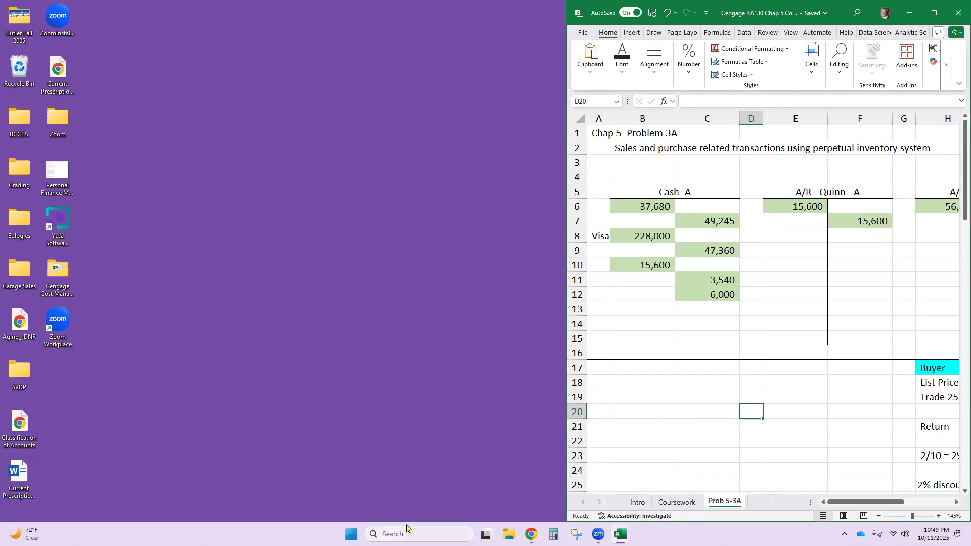
{"action": "left_click", "coordinate": [510, 534]}
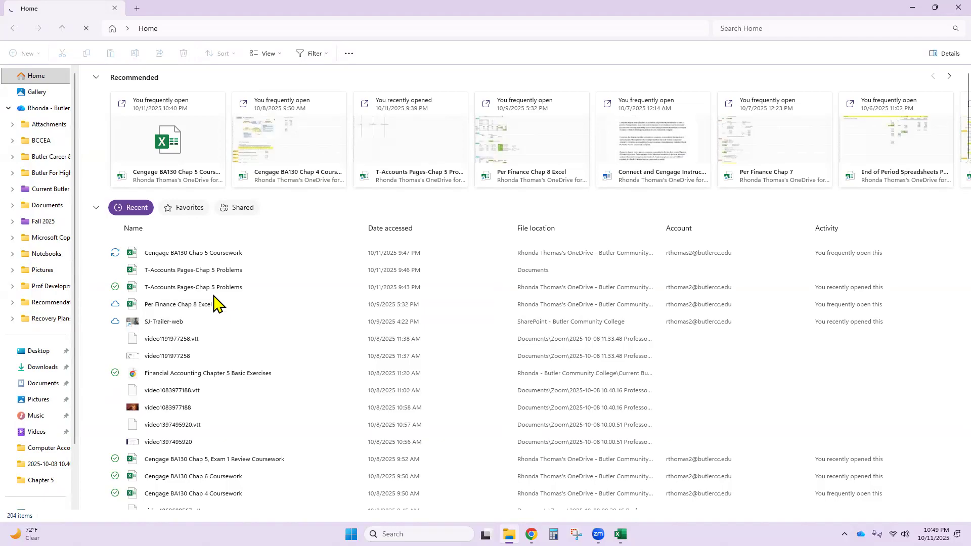
{"action": "double_click", "coordinate": [244, 271]}
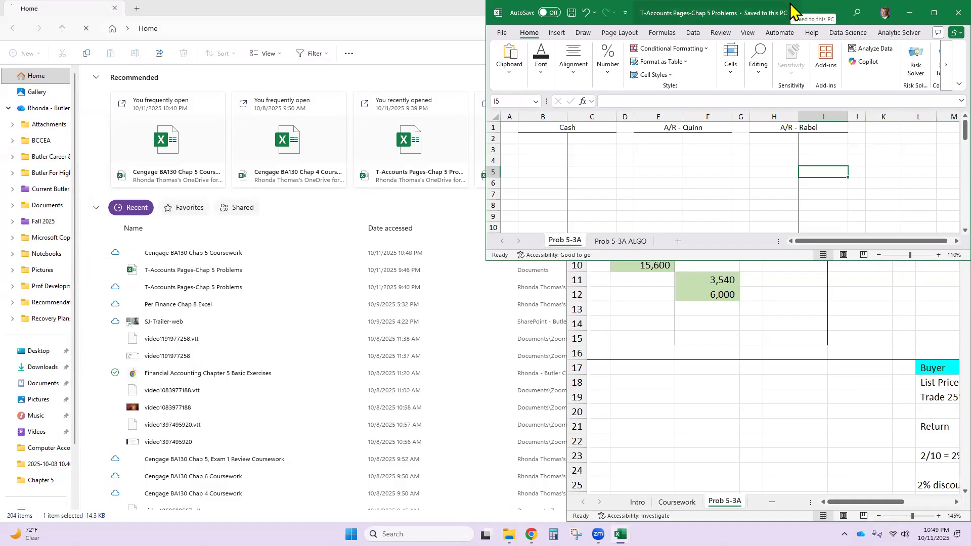
{"action": "left_click_drag", "start_coordinate": [791, 5], "coordinate": [565, 72]}
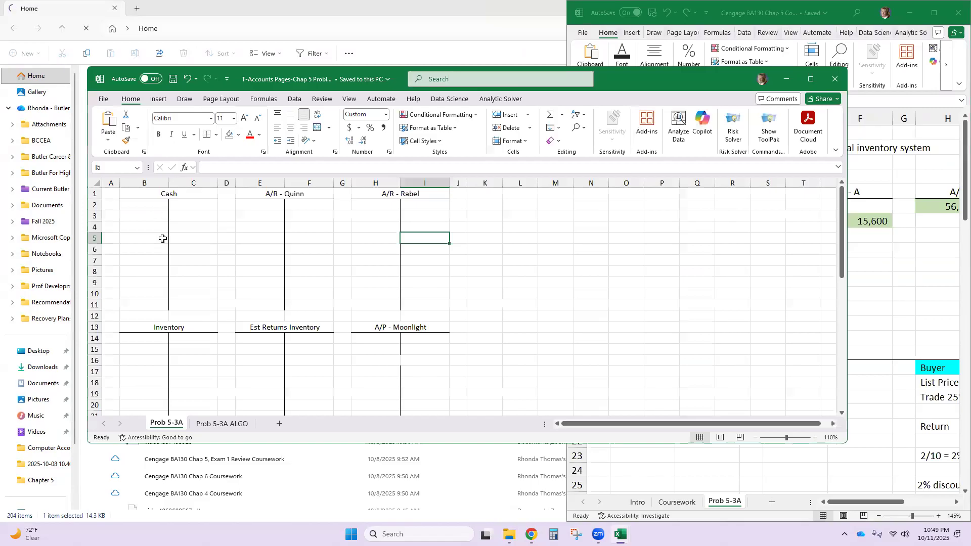
- Append "- A" to the Cash T-account heading in B1 of the Prob 5-3A sheet
{"action": "left_click", "coordinate": [177, 193]}
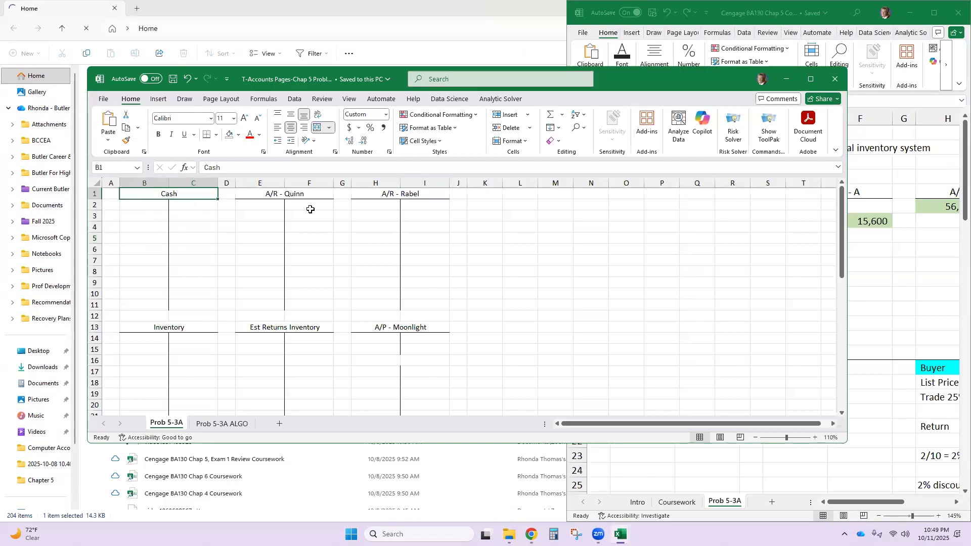
{"action": "left_click", "coordinate": [305, 196]}
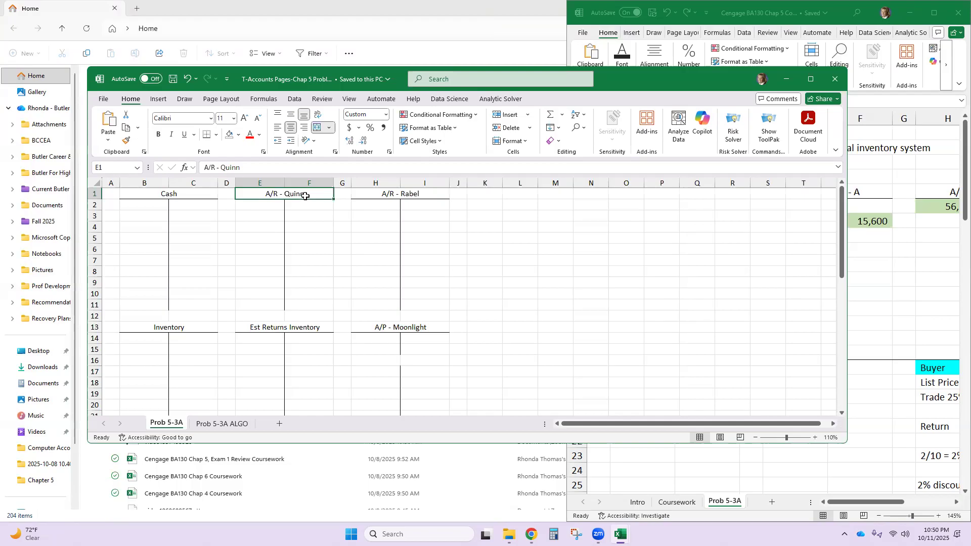
{"action": "left_click", "coordinate": [384, 197]}
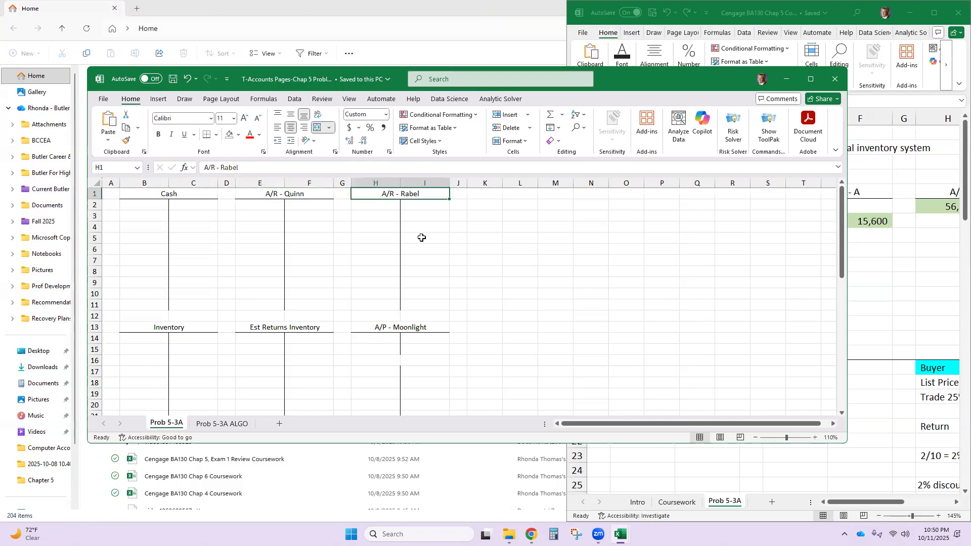
{"action": "left_click", "coordinate": [150, 330]}
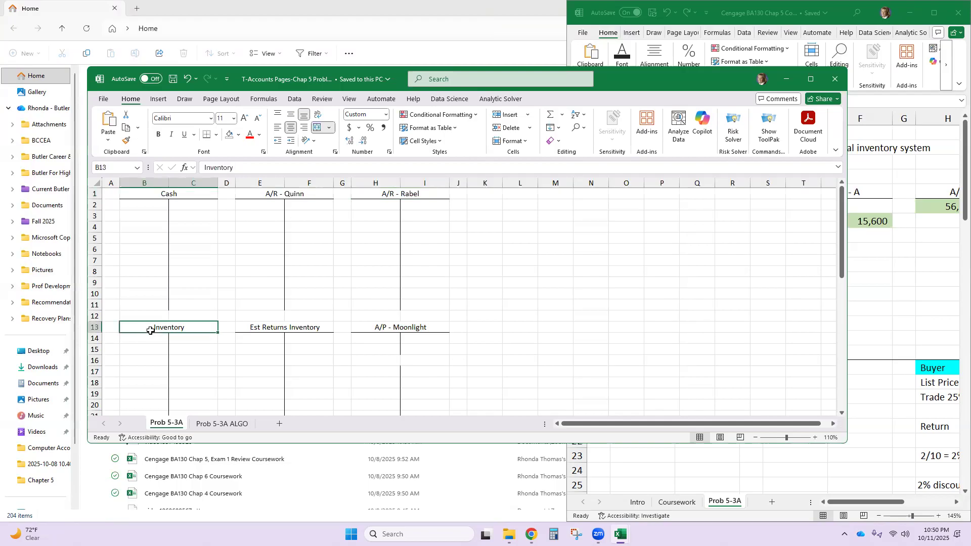
{"action": "left_click", "coordinate": [193, 193]}
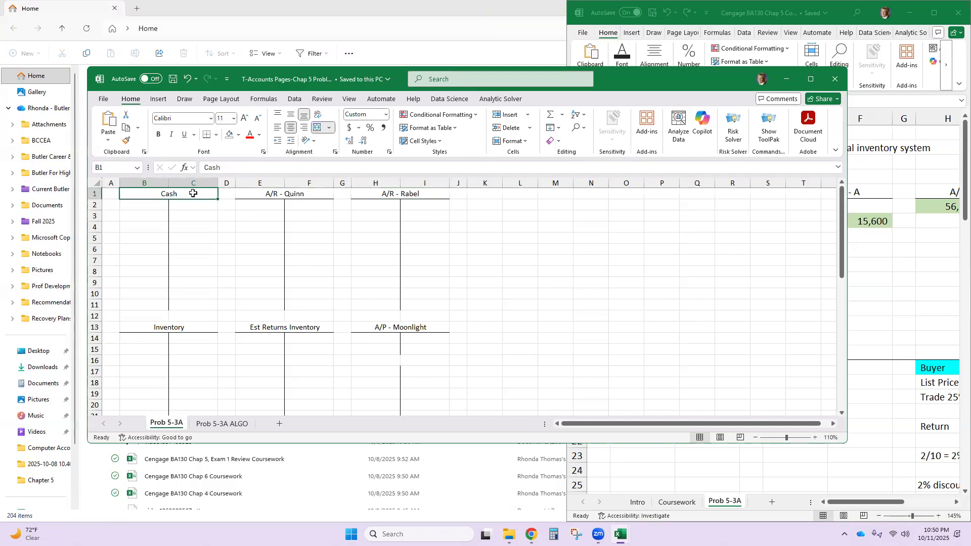
{"action": "double_click", "coordinate": [193, 194]}
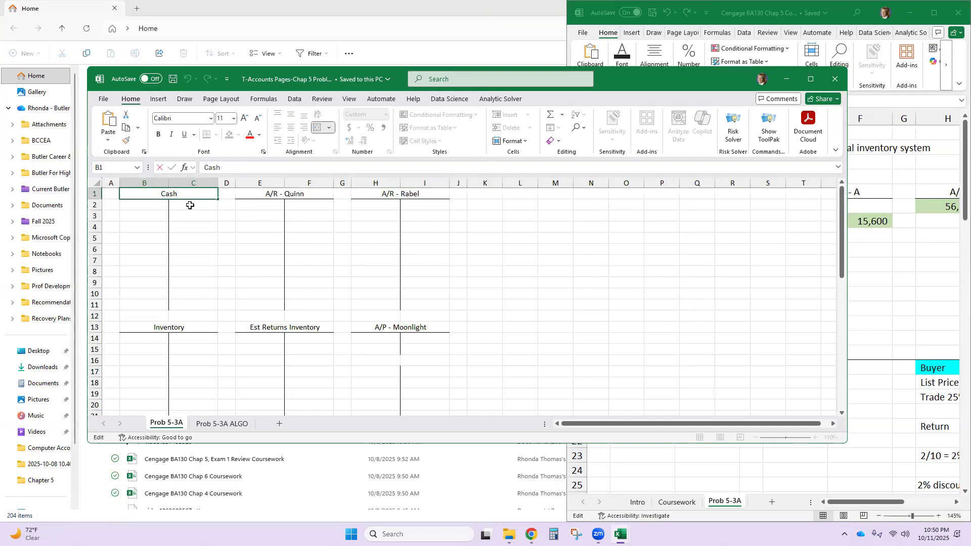
{"action": "type", "text": "- A"}
- Append "-A" to the A/R - Quinn and A/R - Rabel T-account headings
{"action": "double_click", "coordinate": [323, 194]}
{"action": "type", "text": "-A"}
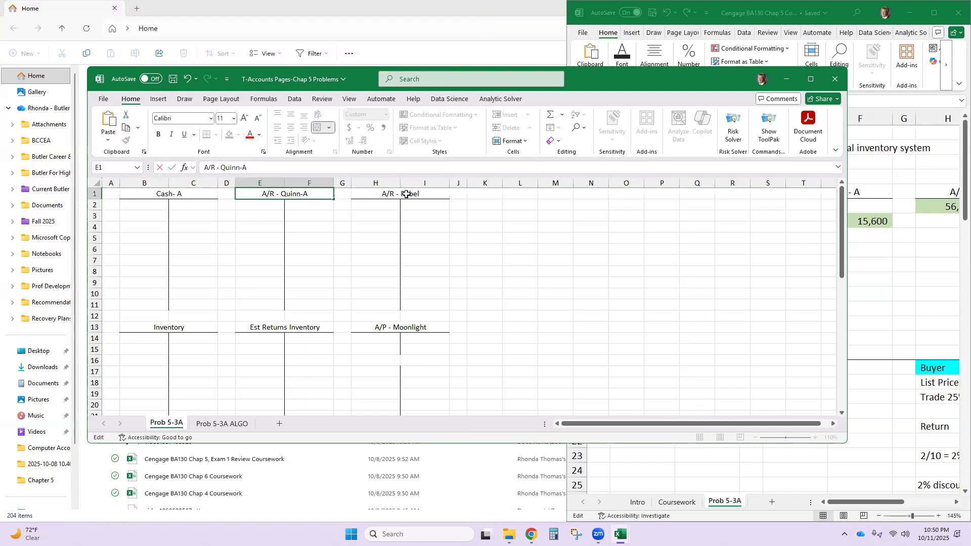
{"action": "left_click", "coordinate": [430, 193]}
{"action": "double_click", "coordinate": [430, 195]}
{"action": "type", "text": "-A"}
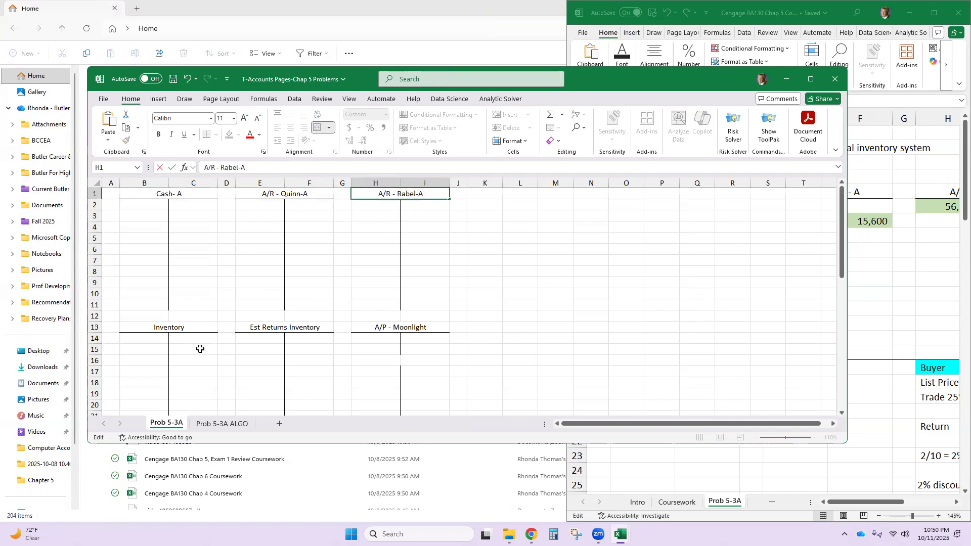
- Append "-A" to the Inventory T-account heading in B13 and select the Est Returns Inventory heading
{"action": "double_click", "coordinate": [200, 329]}
{"action": "type", "text": "-A"}
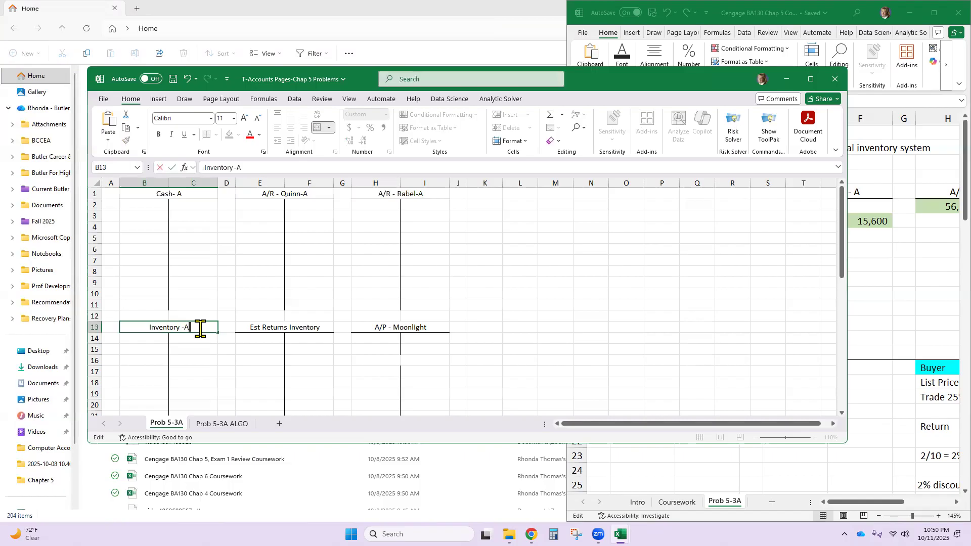
{"action": "left_click", "coordinate": [286, 326]}
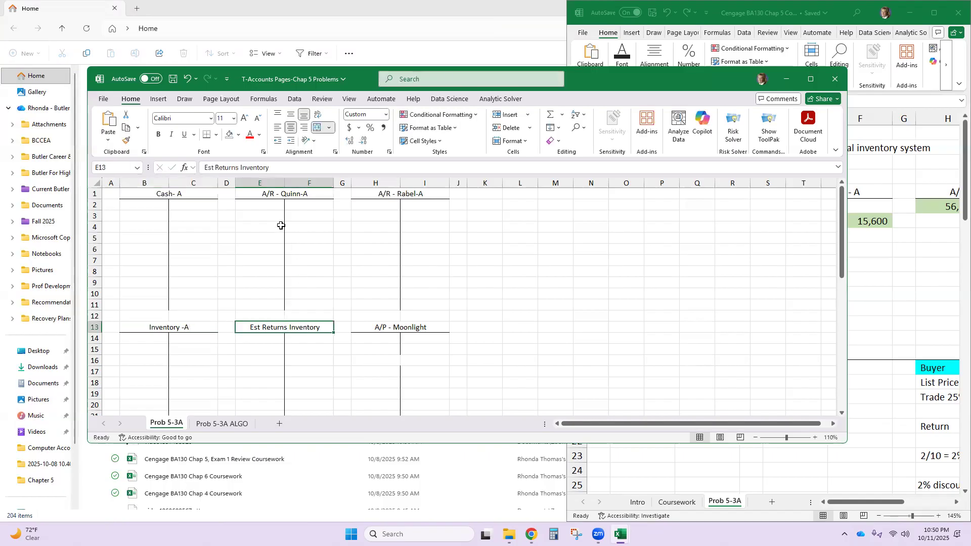
- Append "-A" to the Est Returns Inventory T-account heading in E13
{"action": "left_click", "coordinate": [278, 170]}
{"action": "type", "text": "-"}
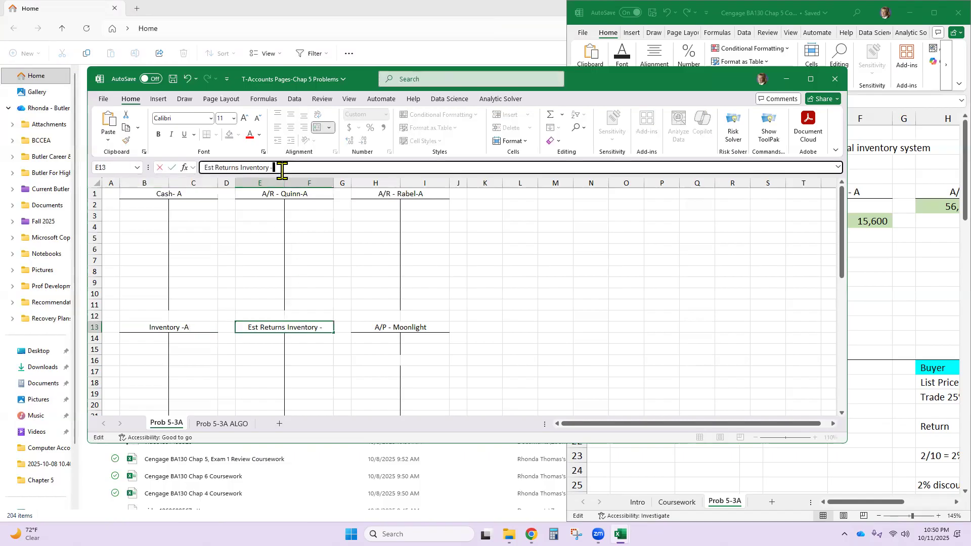
{"action": "type", "text": "A"}
{"action": "left_click", "coordinate": [416, 361]}
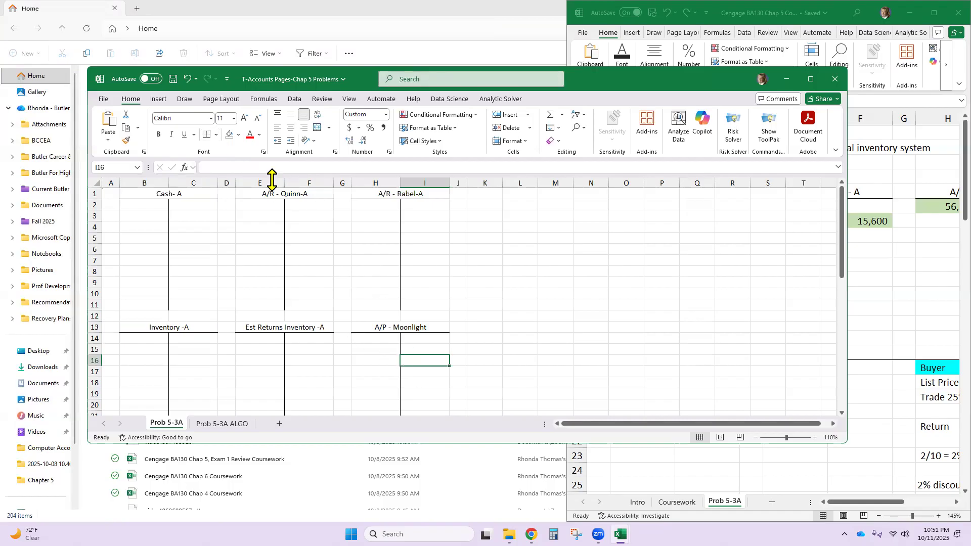
{"action": "left_click", "coordinate": [216, 136]}
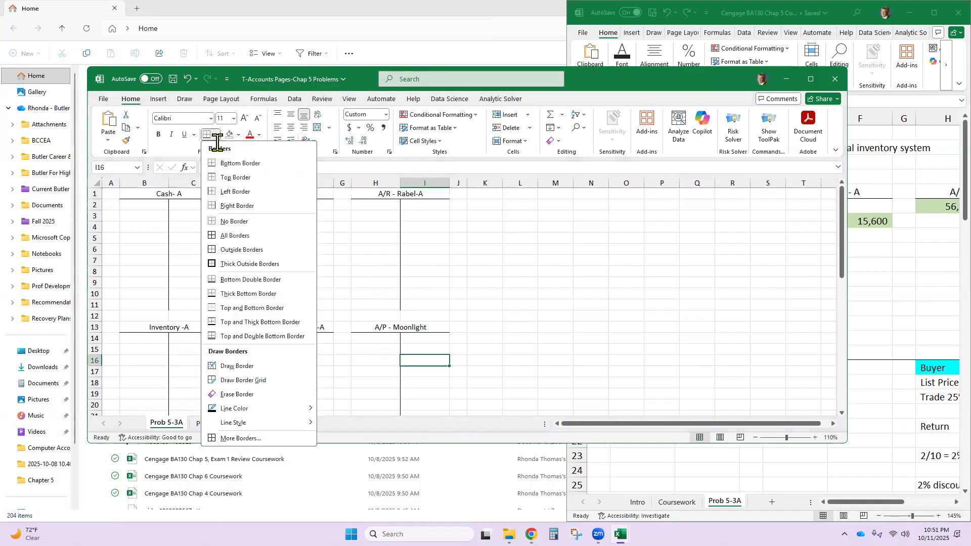
{"action": "left_click", "coordinate": [326, 252]}
{"action": "left_click", "coordinate": [419, 349]}
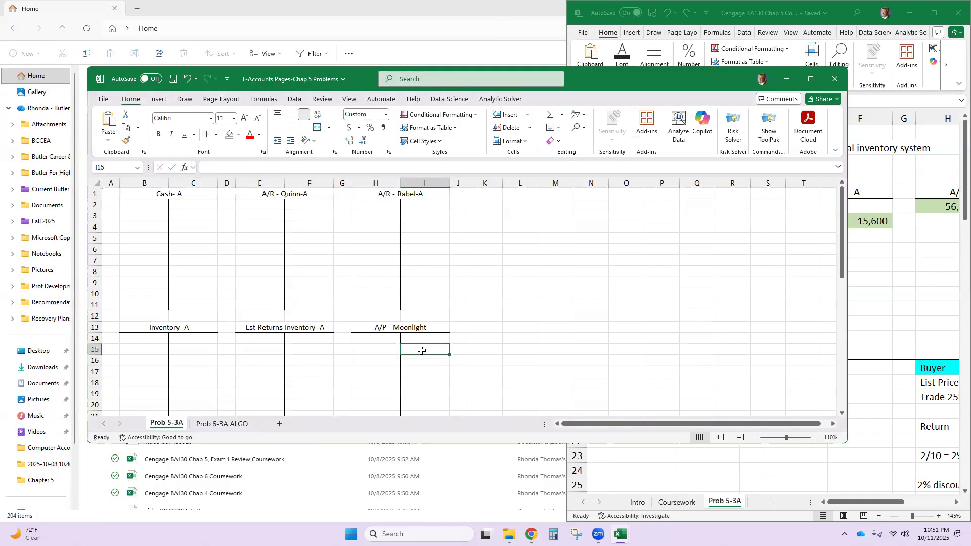
- Append "-L" to the A/P - Moonlight T-account heading in H13
{"action": "scroll", "coordinate": [424, 354], "scroll_direction": "down", "scroll_amount": 2}
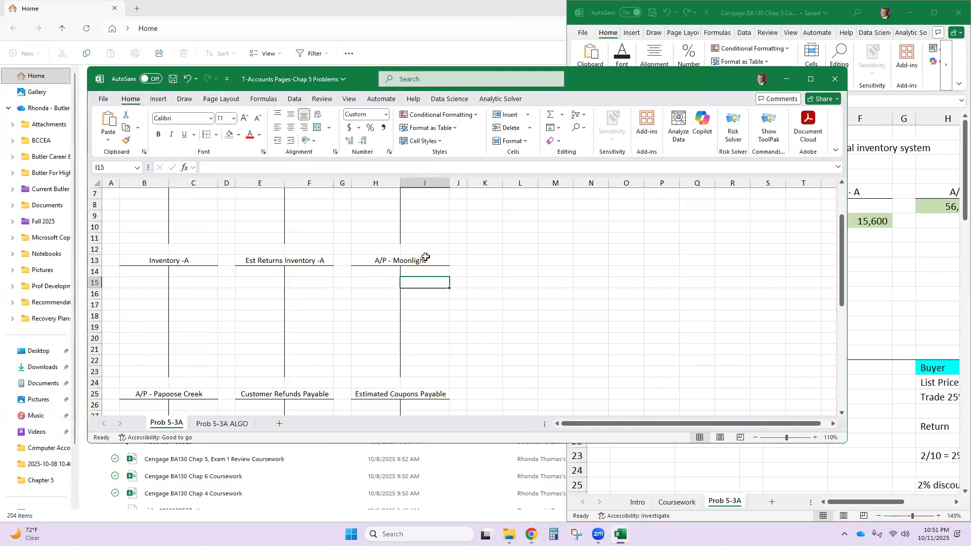
{"action": "left_click", "coordinate": [426, 256]}
{"action": "double_click", "coordinate": [428, 258]}
{"action": "type", "text": "-L"}
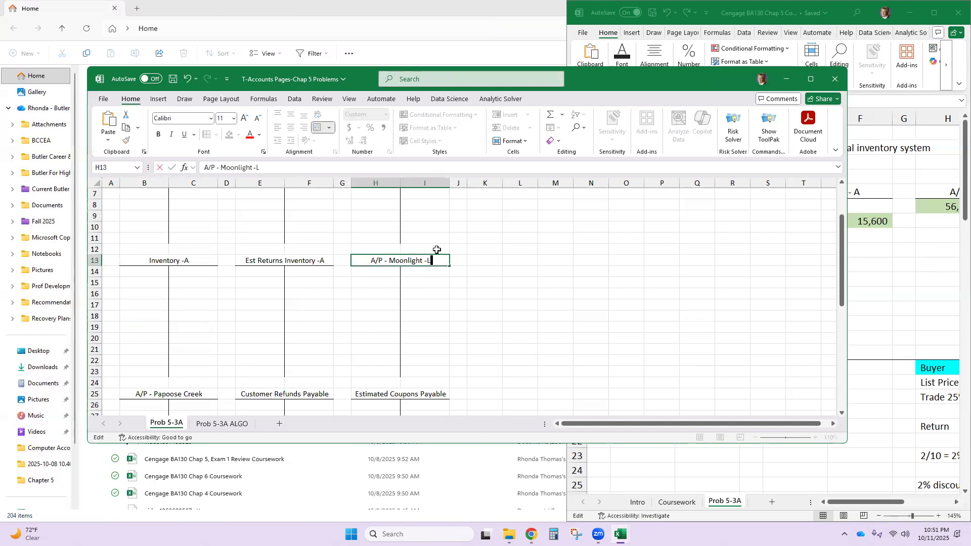
{"action": "key", "text": "Return"}
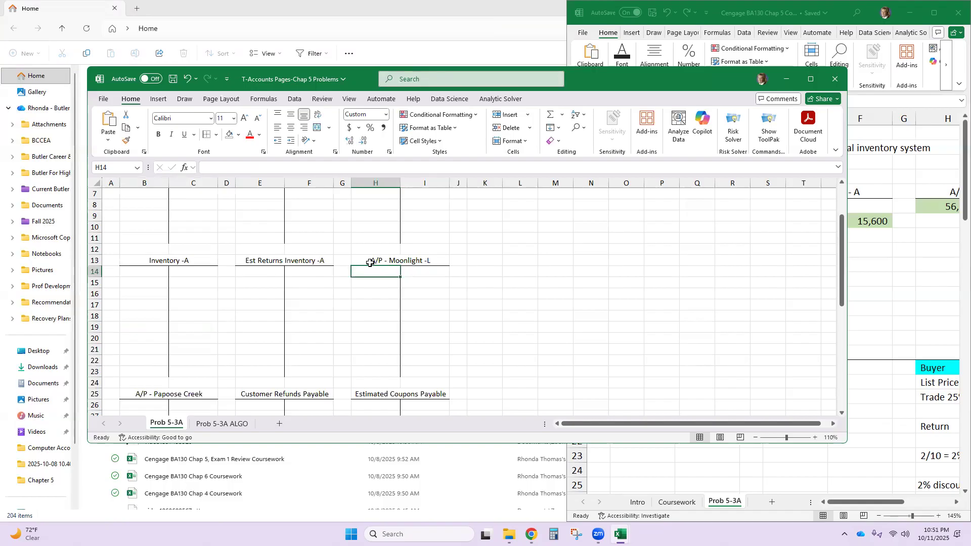
- Append "- L" to the A/P - Papoose Creek T-account heading in B25
{"action": "left_click", "coordinate": [162, 397]}
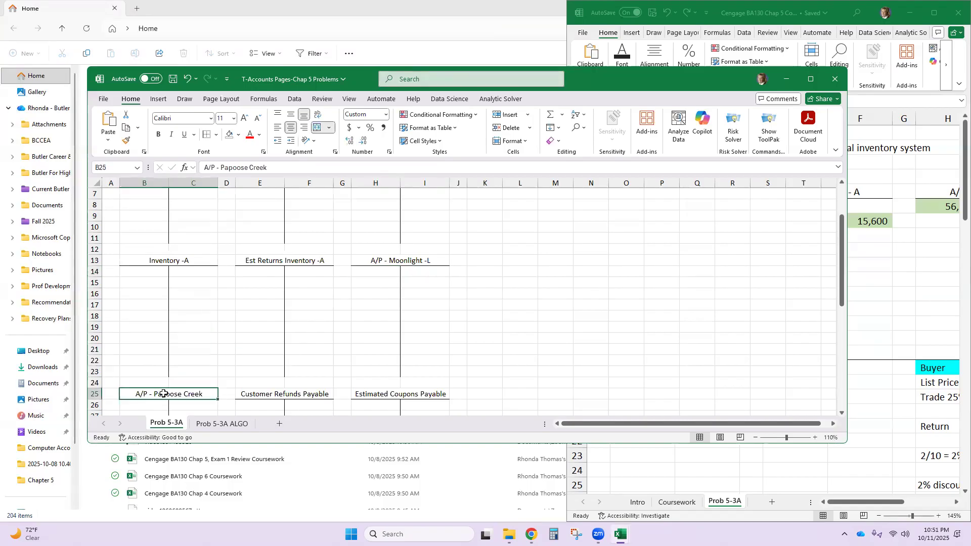
{"action": "left_click", "coordinate": [270, 167]}
{"action": "type", "text": "- "}
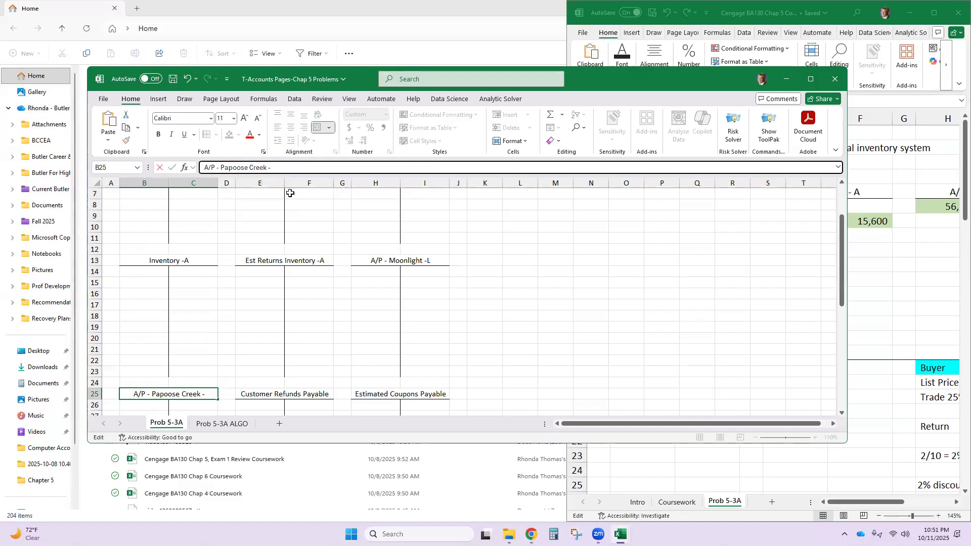
{"action": "type", "text": "L"}
{"action": "key", "text": "Return"}
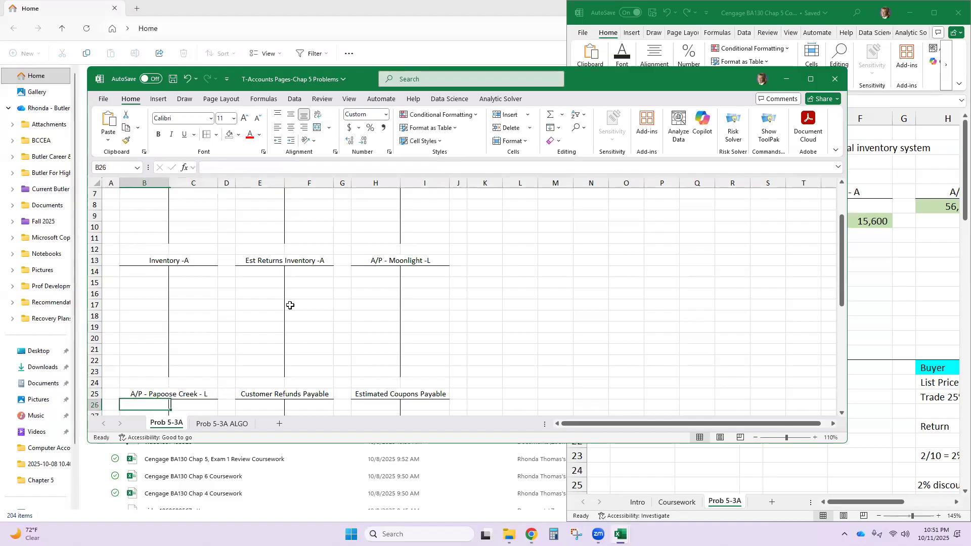
- Append "- L" to the Customer Refunds Payable T-account heading in E25
{"action": "scroll", "coordinate": [287, 389], "scroll_direction": "down", "scroll_amount": 2}
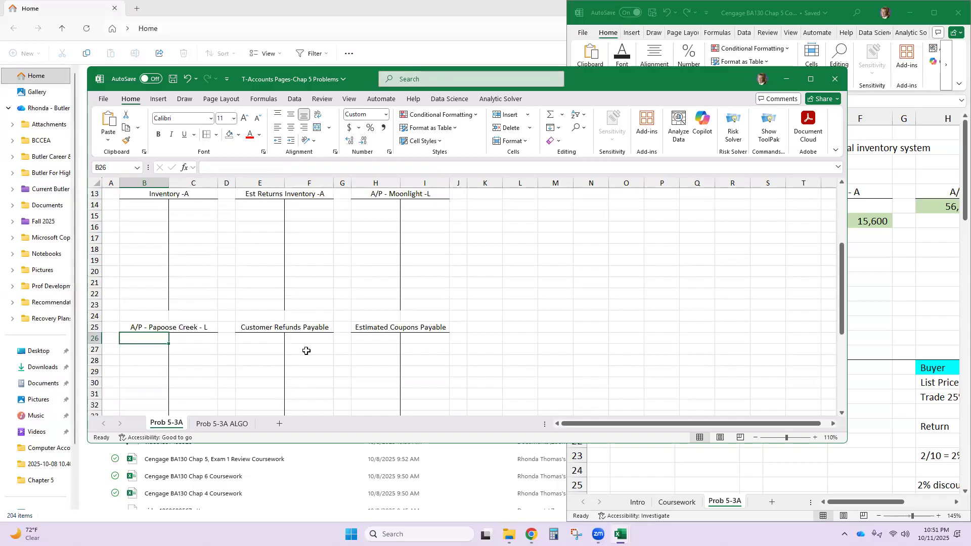
{"action": "left_click", "coordinate": [308, 327]}
{"action": "left_click", "coordinate": [334, 167]}
{"action": "type", "text": "- L"}
{"action": "key", "text": "Return"}
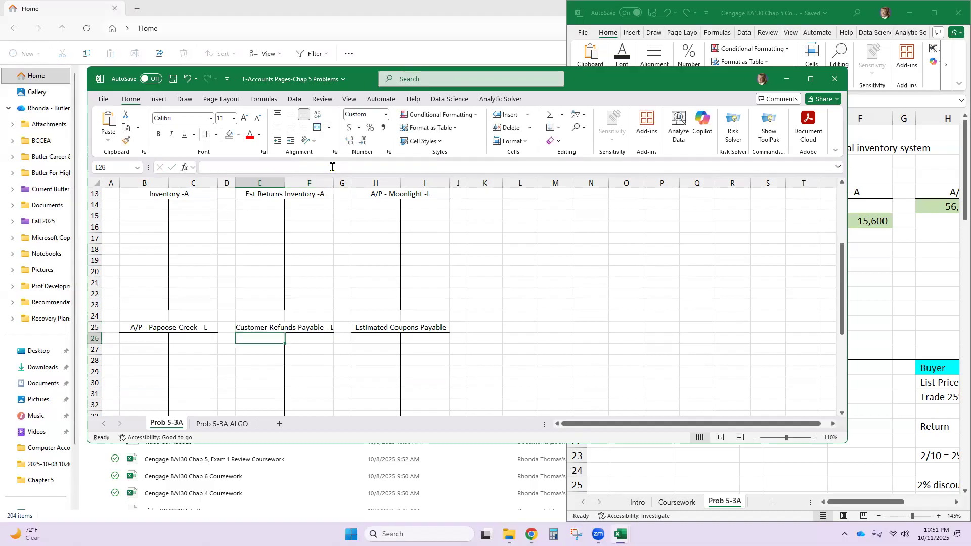
- Append "-L" to the Estimated Coupons Payable T-account heading in H25
{"action": "left_click", "coordinate": [438, 327]}
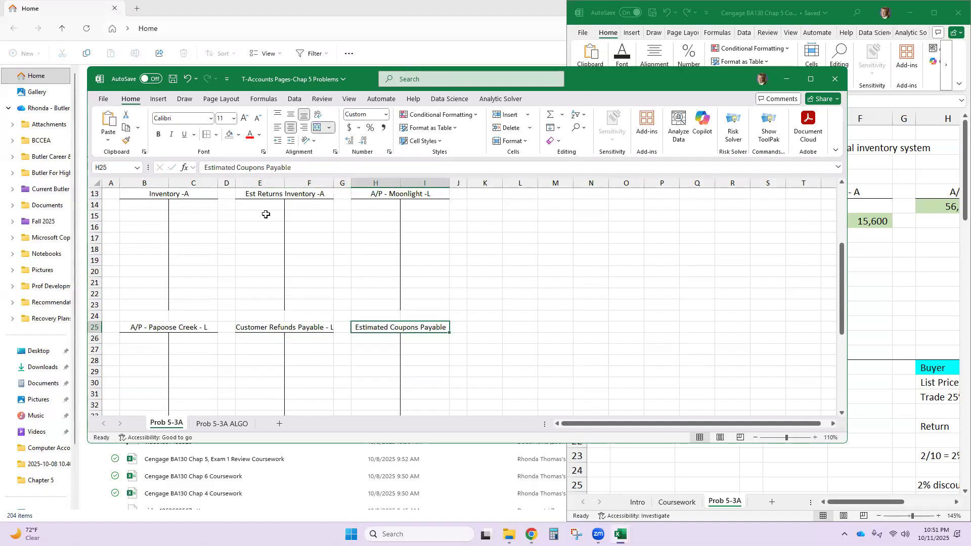
{"action": "left_click", "coordinate": [299, 164]}
{"action": "type", "text": "-L"}
{"action": "key", "text": "Return"}
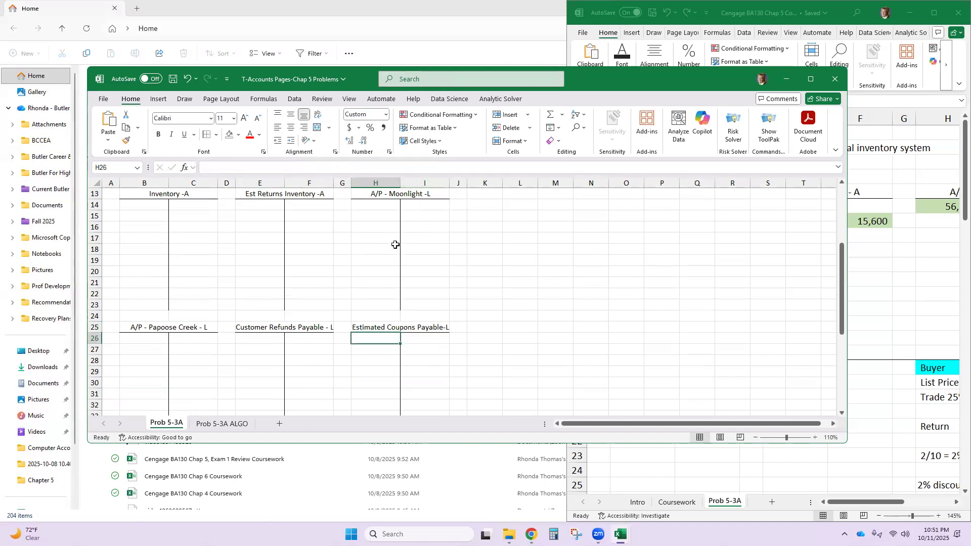
- Append "- R" to the Sales T-account heading in B37 and "- Exp" to the Cost of Goods Sold heading in E37
{"action": "scroll", "coordinate": [347, 314], "scroll_direction": "down", "scroll_amount": 5}
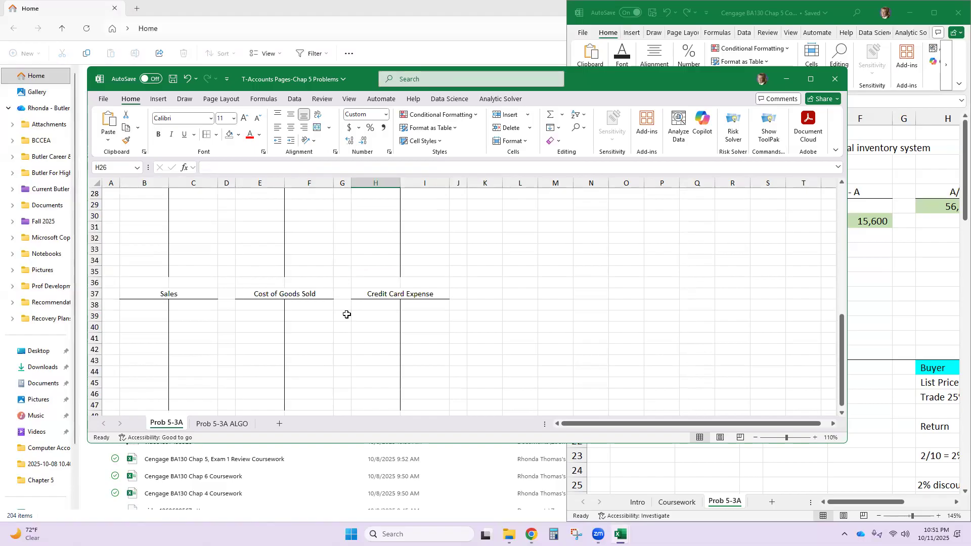
{"action": "left_click", "coordinate": [203, 293]}
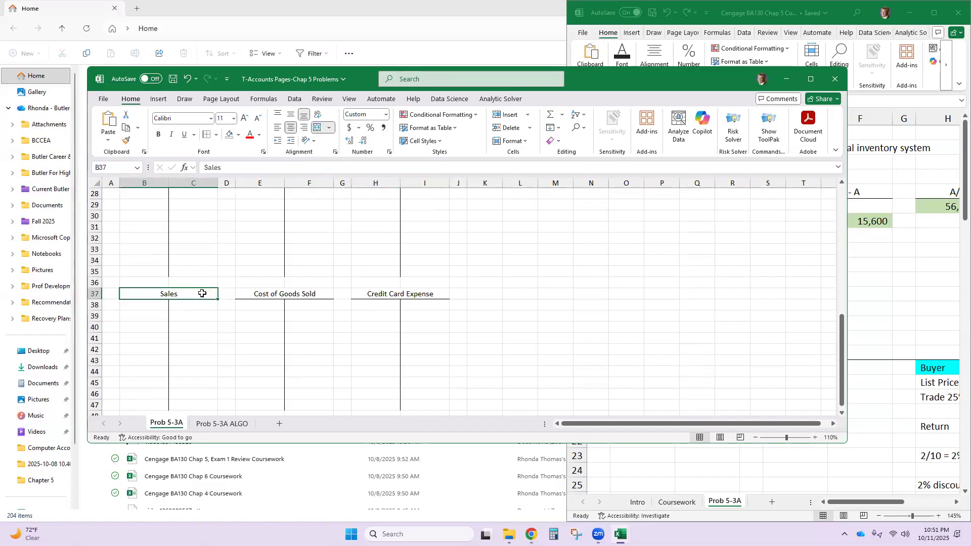
{"action": "double_click", "coordinate": [202, 293]}
{"action": "type", "text": "=-"}
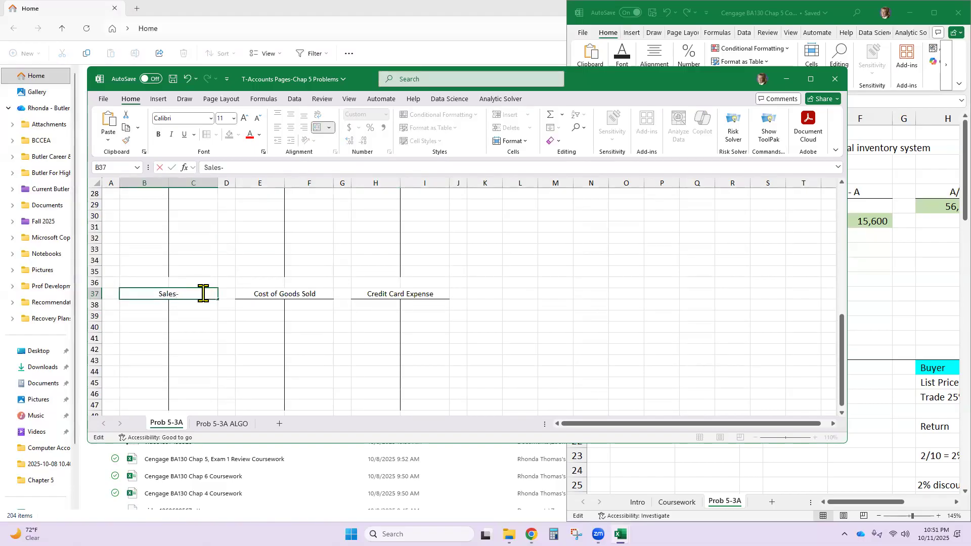
{"action": "key", "text": "BackSpace"}
{"action": "key", "text": "BackSpace"}
{"action": "key", "text": "BackSpace"}
{"action": "type", "text": "-0"}
{"action": "key", "text": "BackSpace"}
{"action": "type", "text": "reven"}
{"action": "key", "text": "BackSpace"}
{"action": "key", "text": "BackSpace"}
{"action": "key", "text": "BackSpace"}
{"action": "key", "text": "BackSpace"}
{"action": "key", "text": "BackSpace"}
{"action": "type", "text": "R"}
{"action": "double_click", "coordinate": [313, 292]}
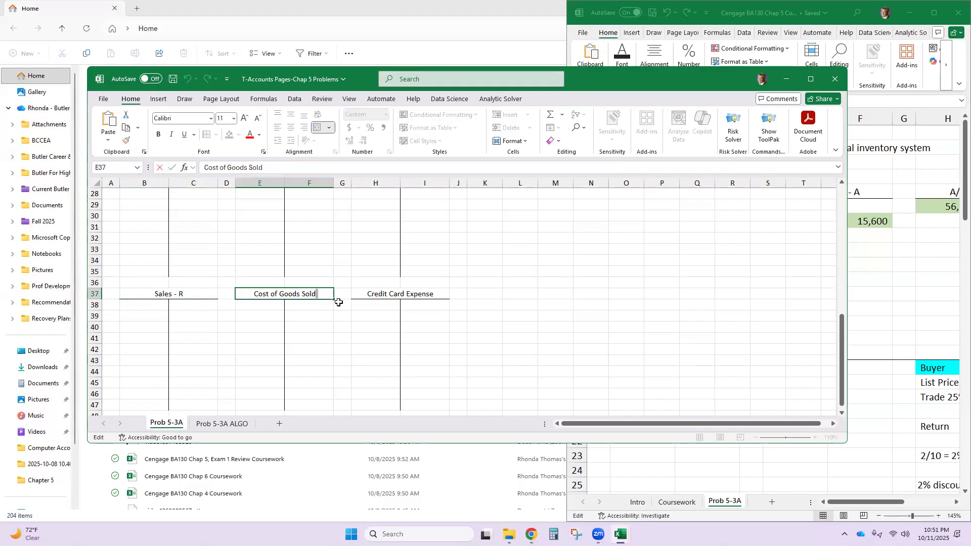
{"action": "type", "text": "- Exp"}
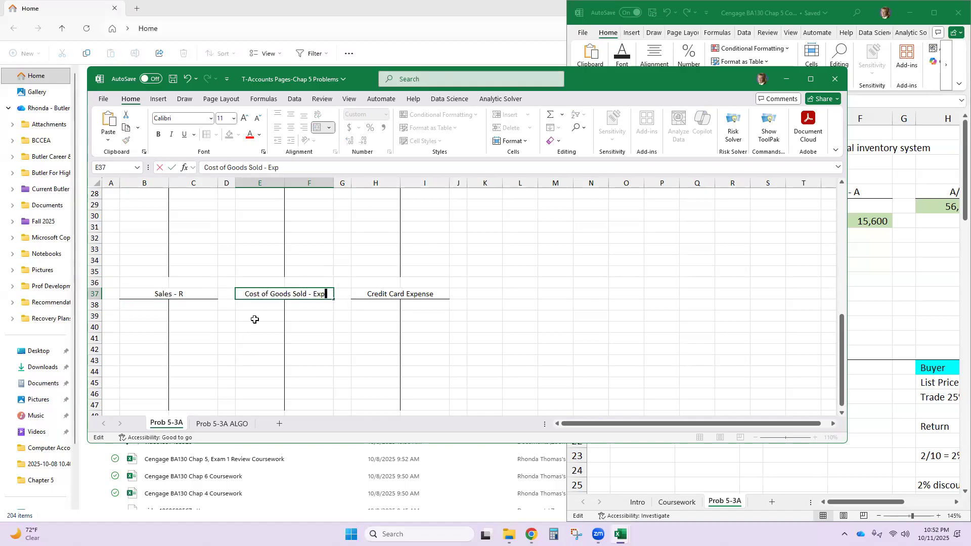
- Enter DR on the debit side of Cost of Goods Sold and Credit Card Expense, and CR on the credit side of Sales, all in row 38
{"action": "left_click", "coordinate": [256, 304]}
{"action": "type", "text": "DR"}
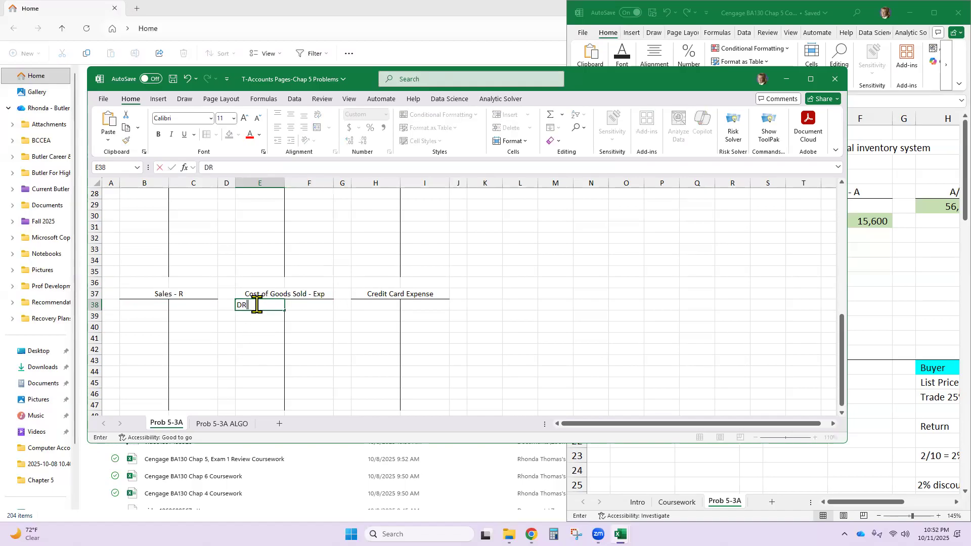
{"action": "left_click", "coordinate": [382, 304]}
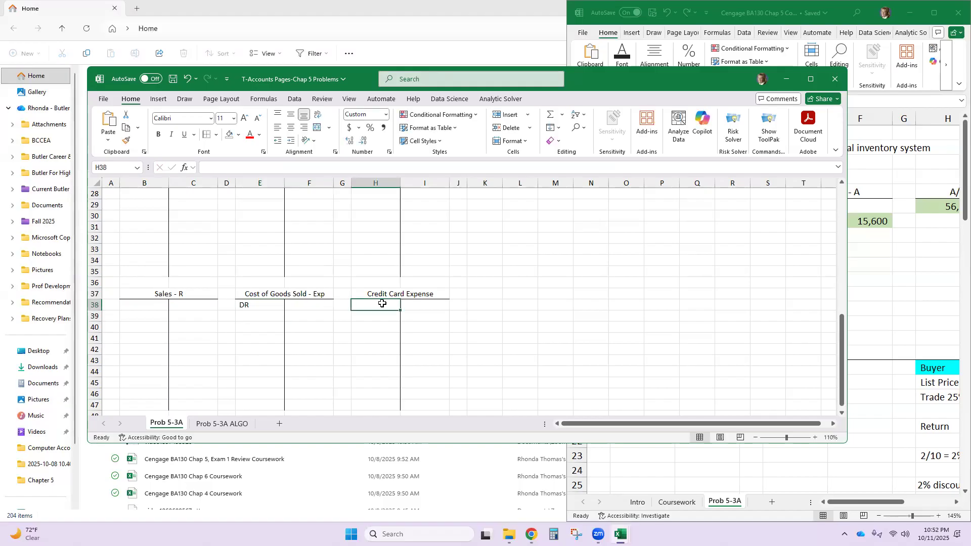
{"action": "type", "text": "DR"}
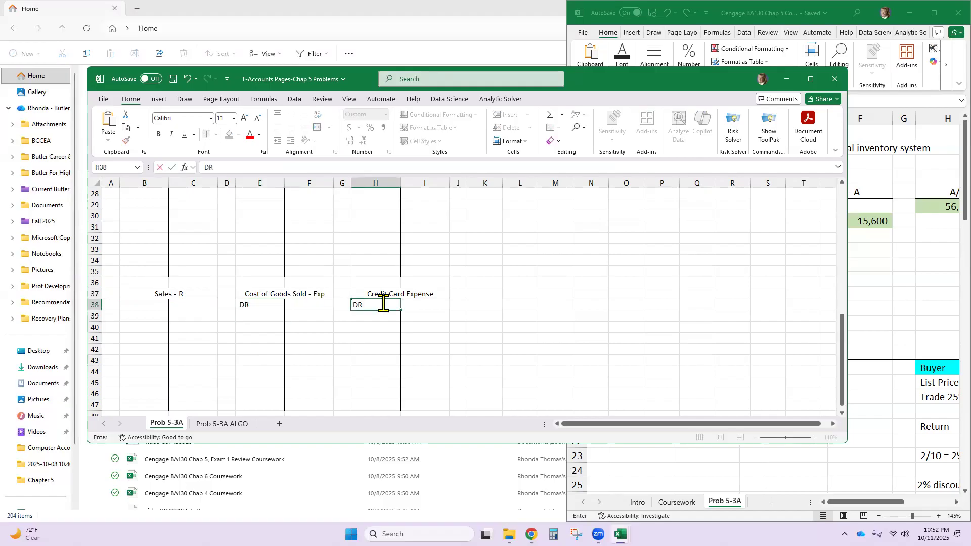
{"action": "left_click", "coordinate": [213, 305]}
{"action": "type", "text": "CR"}
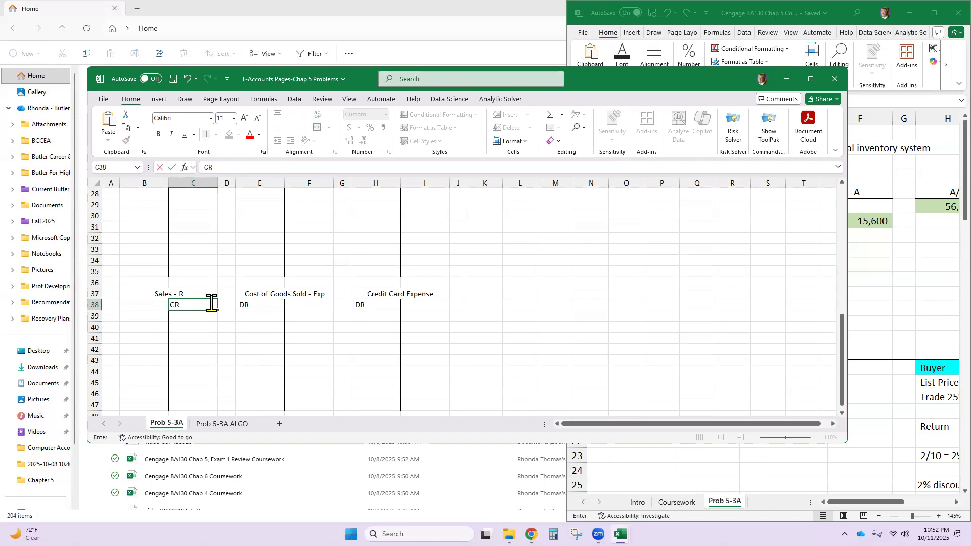
{"action": "left_click", "coordinate": [212, 304]}
- Enter DR on the debit side of the Inventory T-account and D on the debit side of Est Returns Inventory in row 14
{"action": "scroll", "coordinate": [212, 304], "scroll_direction": "up", "scroll_amount": 6}
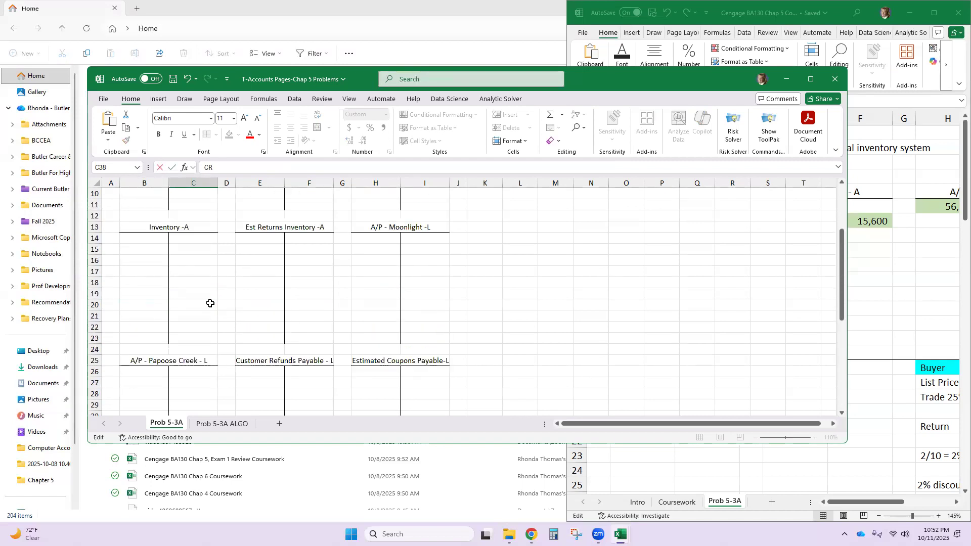
{"action": "left_click", "coordinate": [148, 237]}
{"action": "type", "text": "DR"}
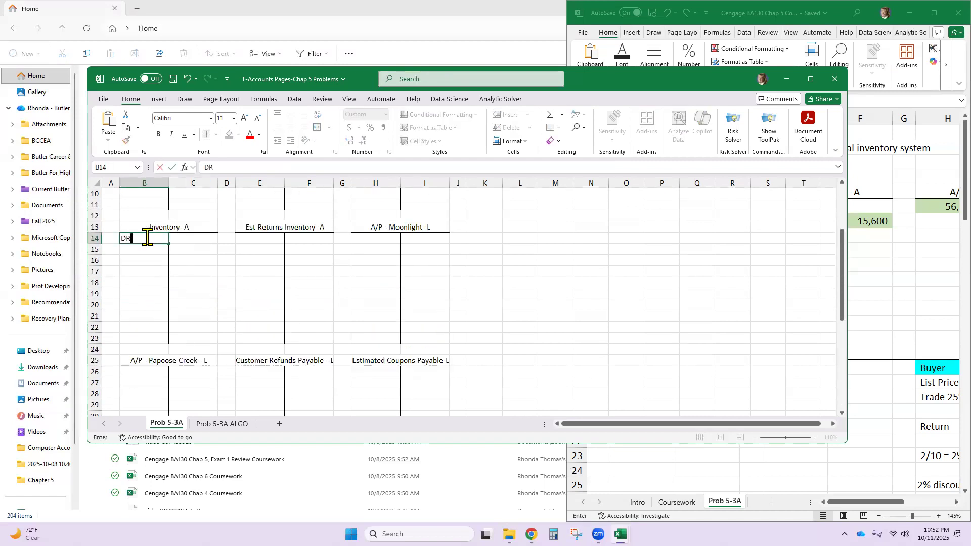
{"action": "left_click", "coordinate": [279, 241]}
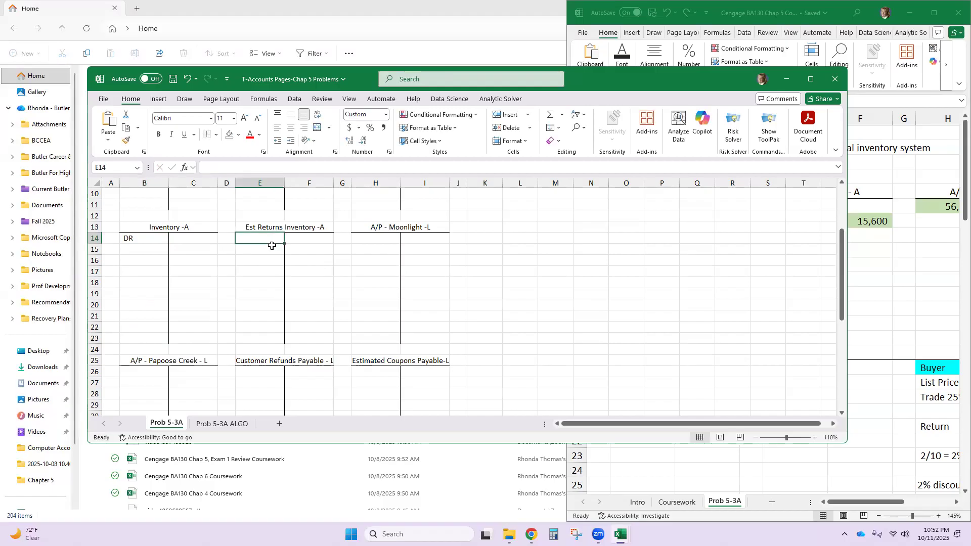
{"action": "type", "text": "D"}
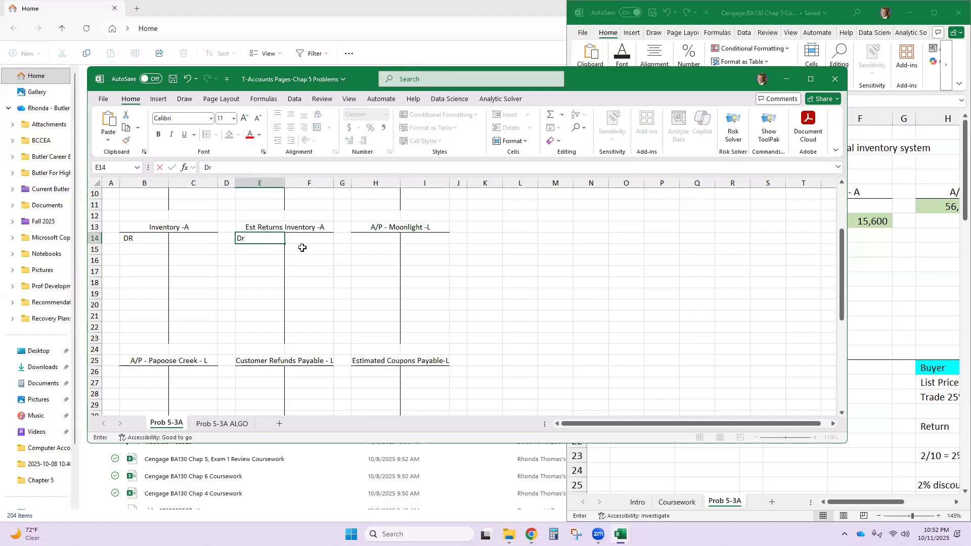
- Enter CR in row 26 on the credit side of A/P - Papoose Creek, Customer Refunds Payable and Estimated Coupons Payable
{"action": "scroll", "coordinate": [301, 249], "scroll_direction": "down", "scroll_amount": 3}
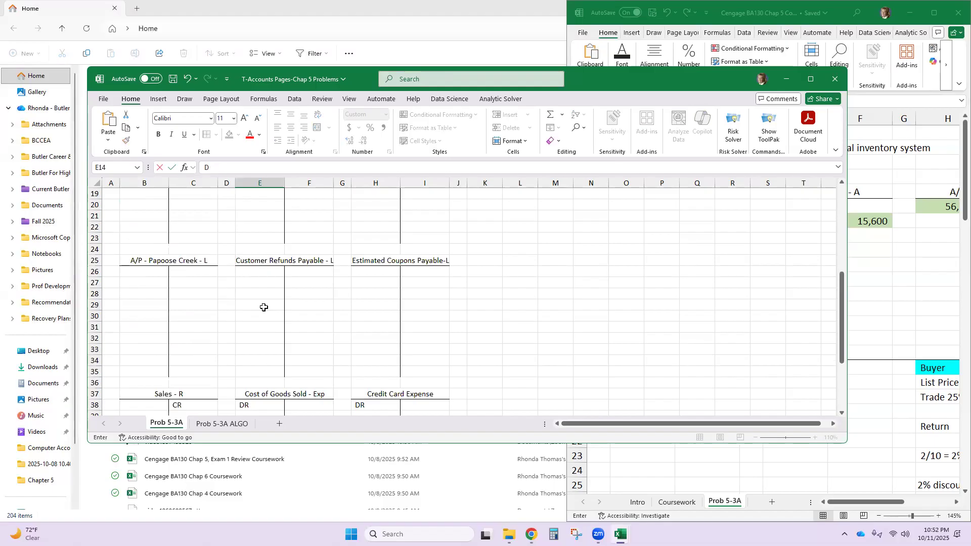
{"action": "left_click", "coordinate": [194, 271]}
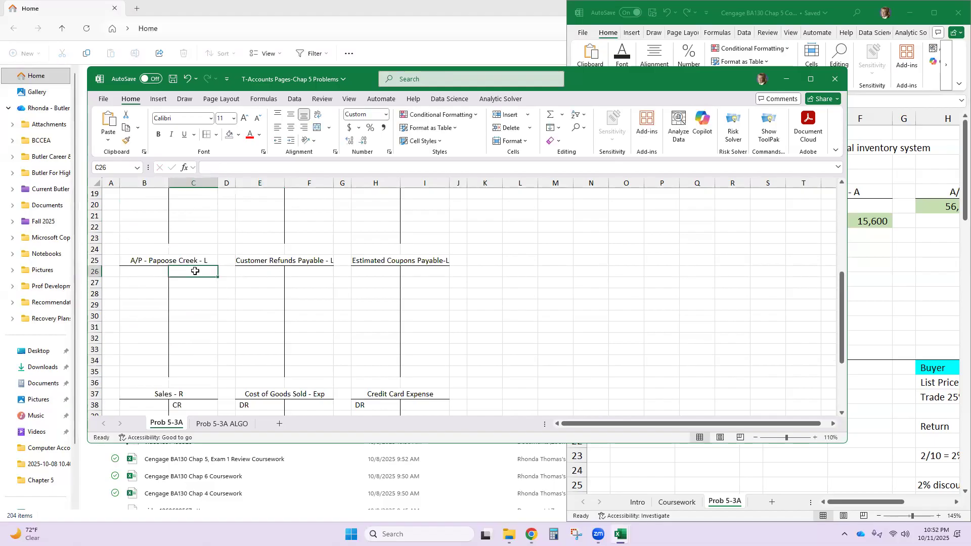
{"action": "type", "text": "CR"}
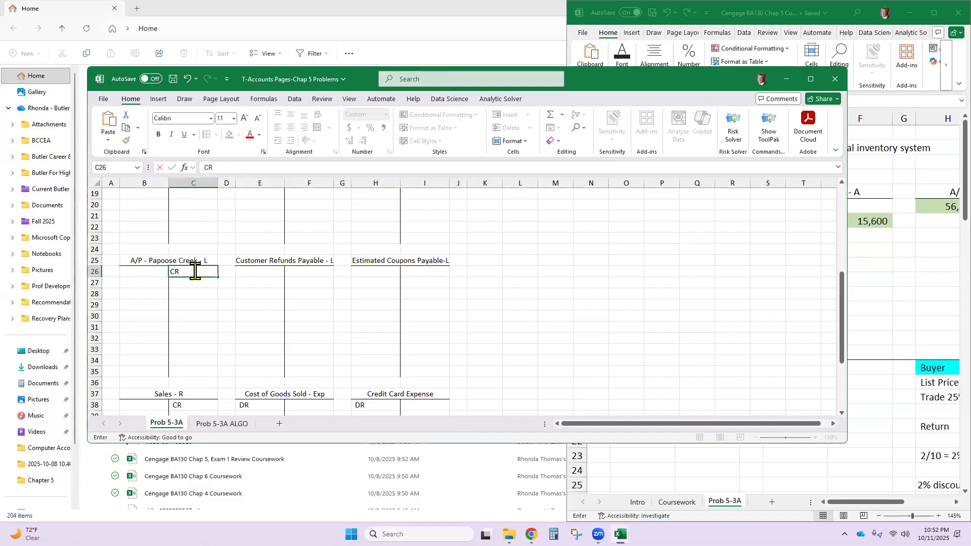
{"action": "left_click", "coordinate": [304, 273]}
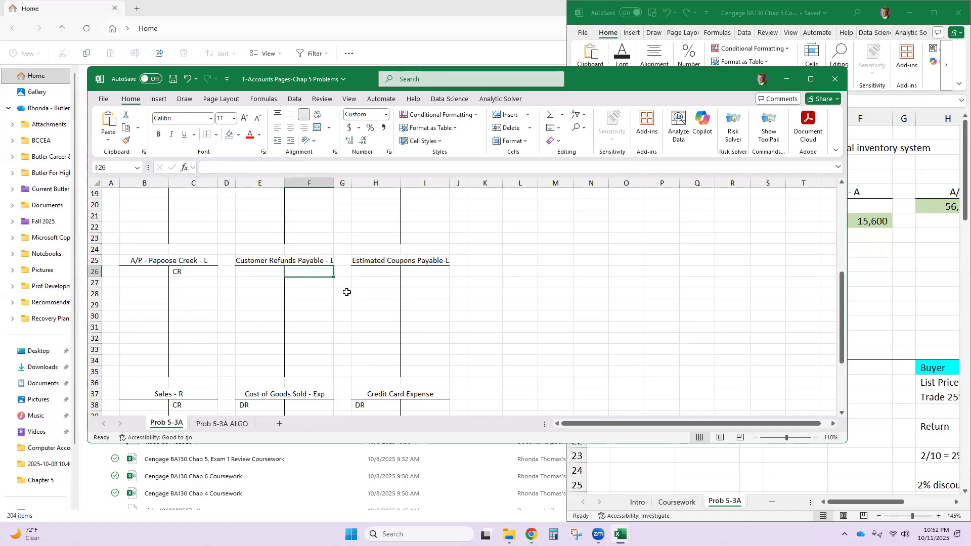
{"action": "type", "text": "CR"}
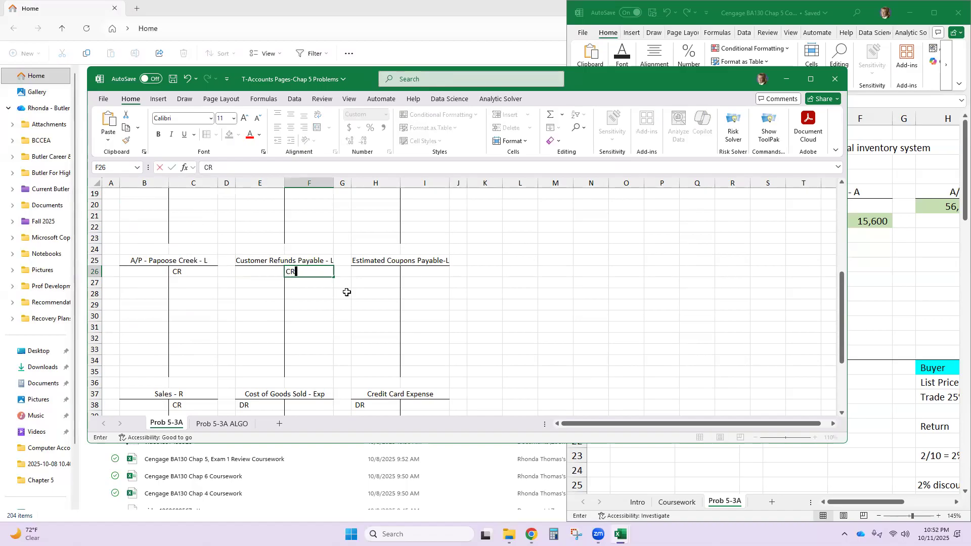
{"action": "left_click", "coordinate": [422, 271]}
{"action": "type", "text": "CR"}
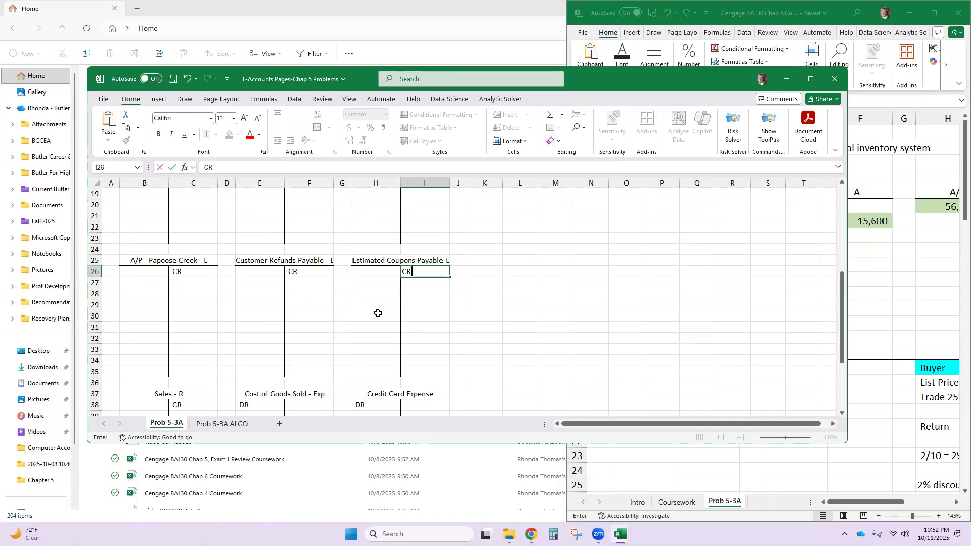
- Enter CR on the credit side of A/P - Moonlight in I14 and select the Est Returns Inventory debit cell E14
{"action": "scroll", "coordinate": [377, 303], "scroll_direction": "up", "scroll_amount": 4}
{"action": "left_click", "coordinate": [420, 271]}
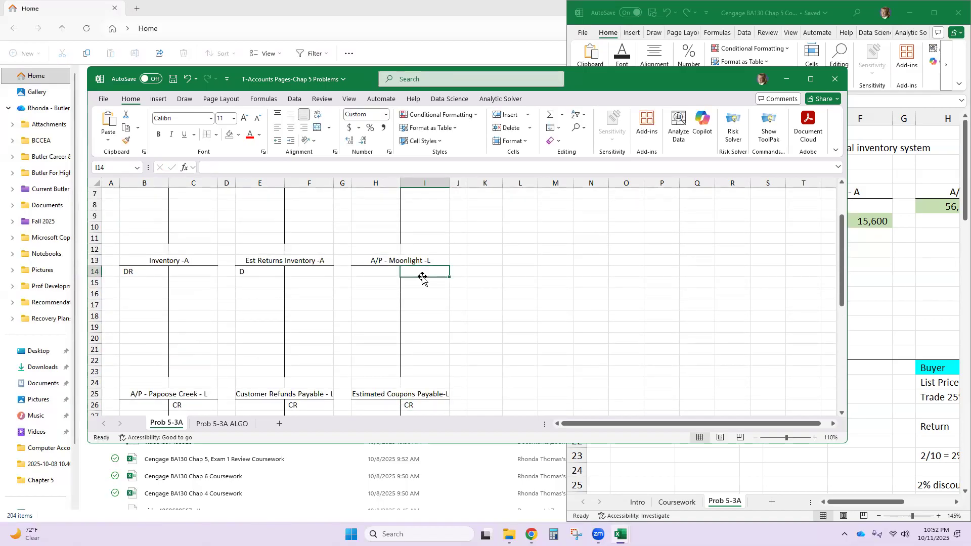
{"action": "type", "text": "CR"}
{"action": "left_click", "coordinate": [272, 271]}
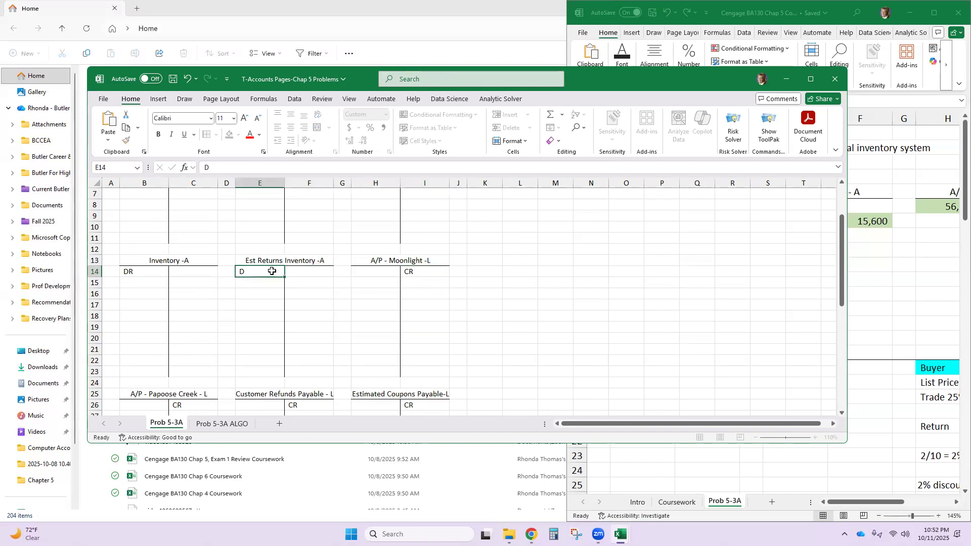
- Enter DR on the debit side of Est Returns Inventory in E14 and of A/R - Rabel in H2
{"action": "type", "text": "DR"}
{"action": "scroll", "coordinate": [331, 220], "scroll_direction": "up", "scroll_amount": 2}
{"action": "left_click", "coordinate": [379, 205]}
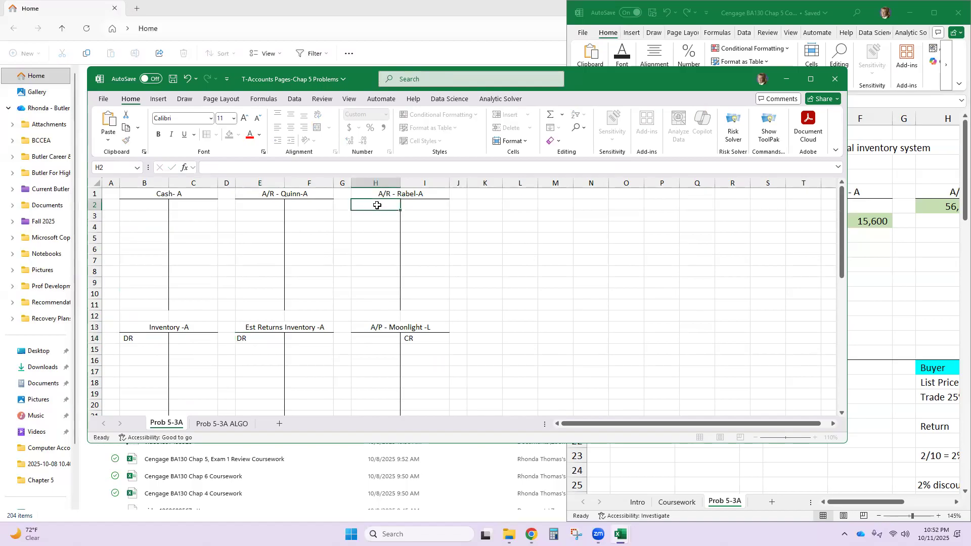
{"action": "double_click", "coordinate": [378, 205]}
{"action": "type", "text": "DR"}
- Enter DR on the debit side of the A/R - Quinn and Cash T-accounts in row 2
{"action": "left_click", "coordinate": [247, 209]}
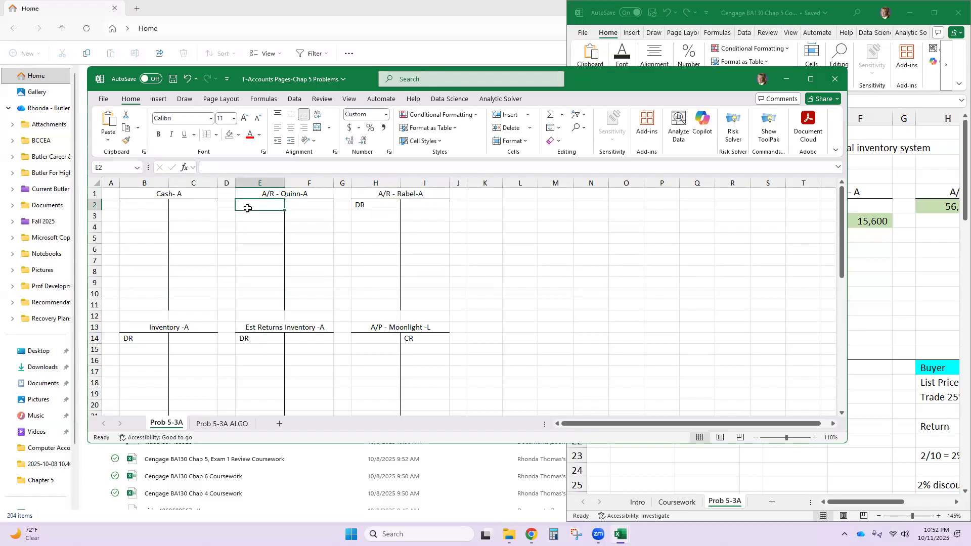
{"action": "type", "text": "DR"}
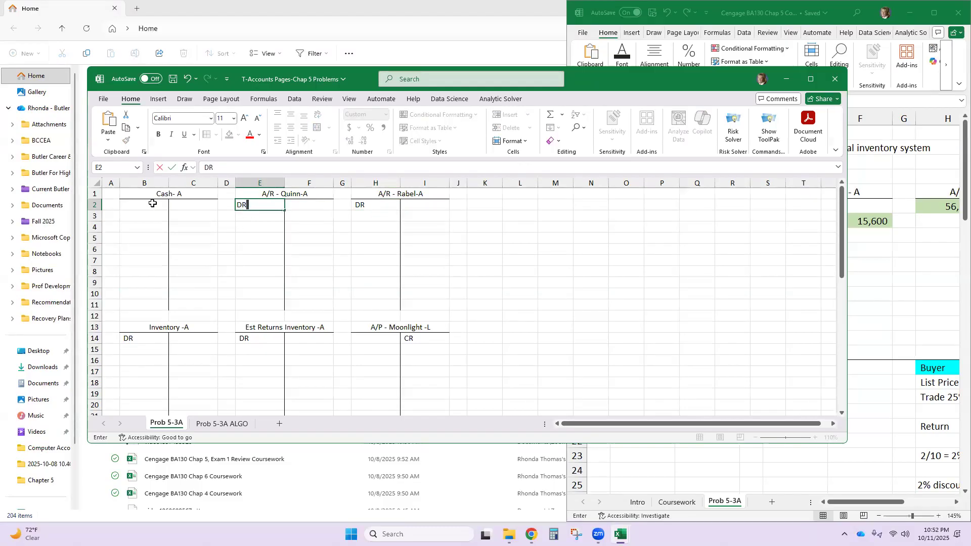
{"action": "left_click", "coordinate": [152, 203]}
{"action": "type", "text": "DR"}
{"action": "left_click", "coordinate": [268, 216]}
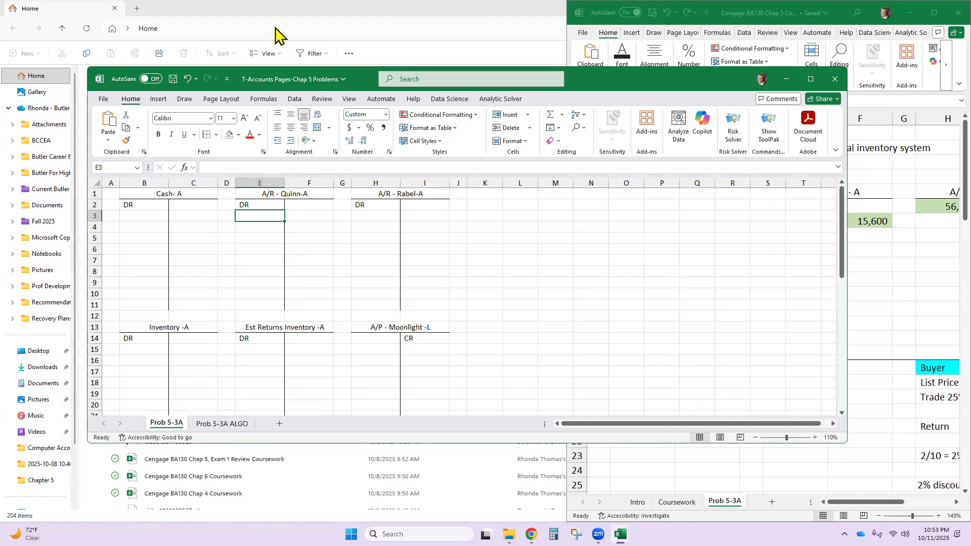
- Close the T-Accounts Pages-Chap 5 Problems workbook without saving and clear the File Explorer window from the screen
{"action": "left_click", "coordinate": [838, 75]}
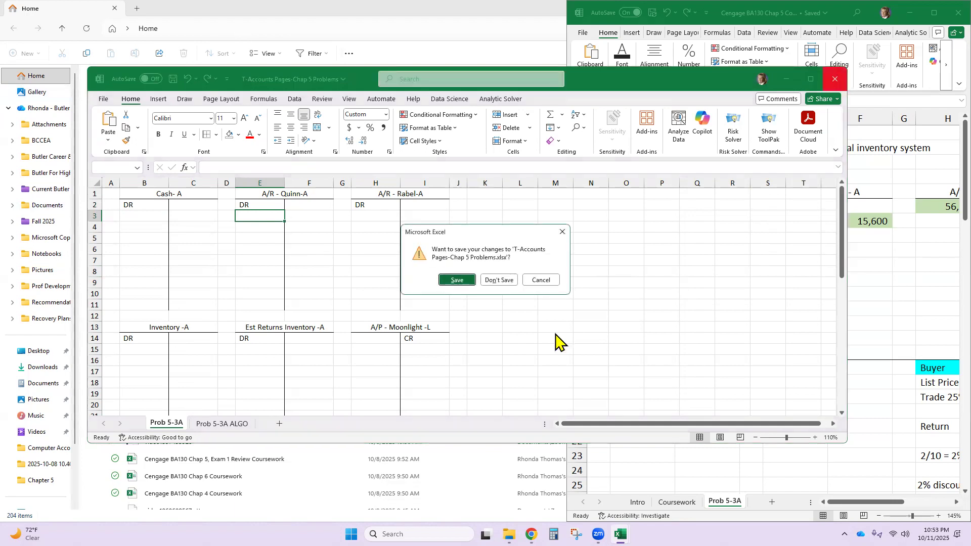
{"action": "left_click", "coordinate": [499, 281]}
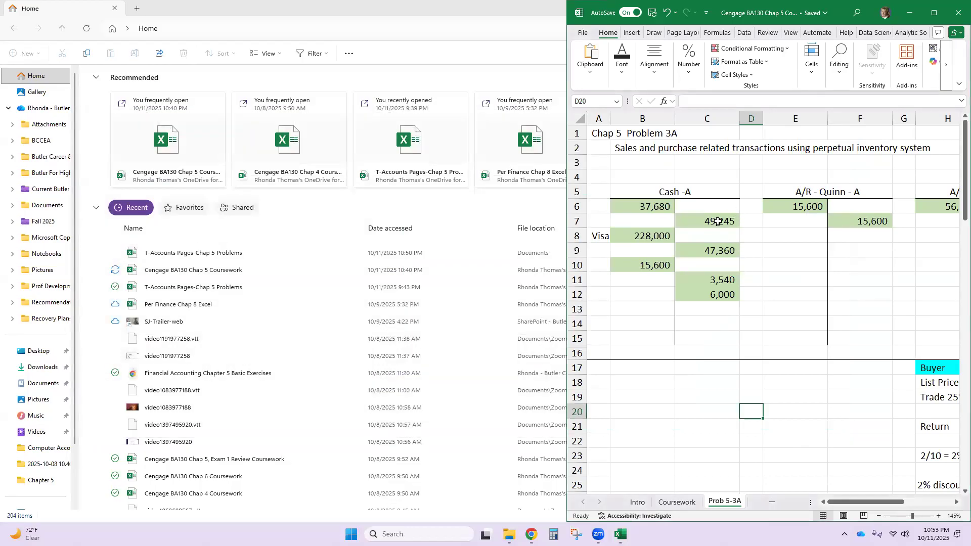
{"action": "left_click", "coordinate": [702, 195]}
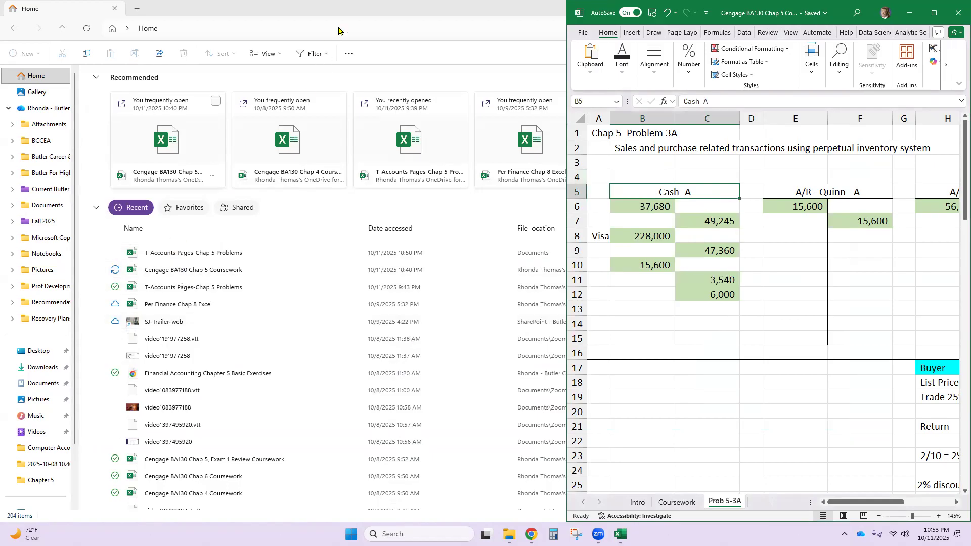
{"action": "left_click", "coordinate": [211, 19]}
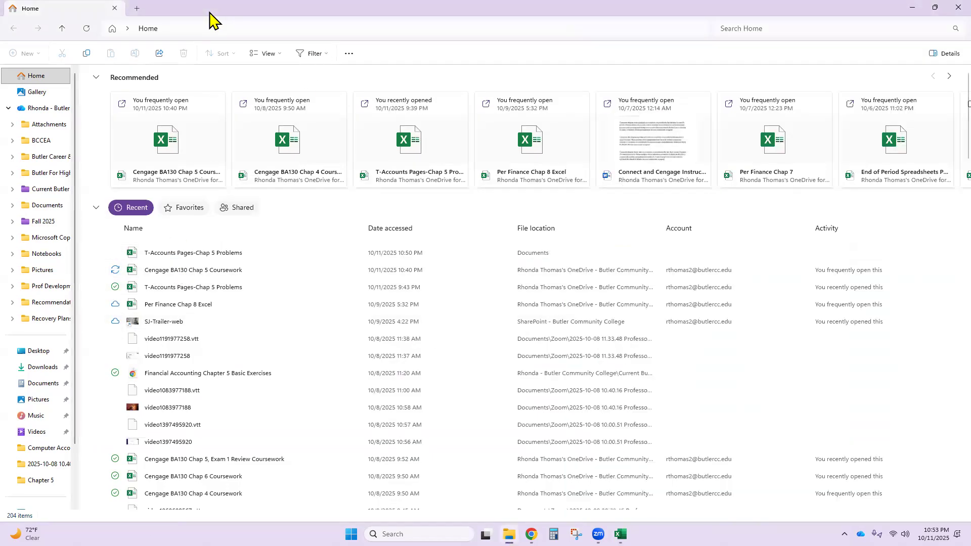
{"action": "left_click", "coordinate": [935, 8]}
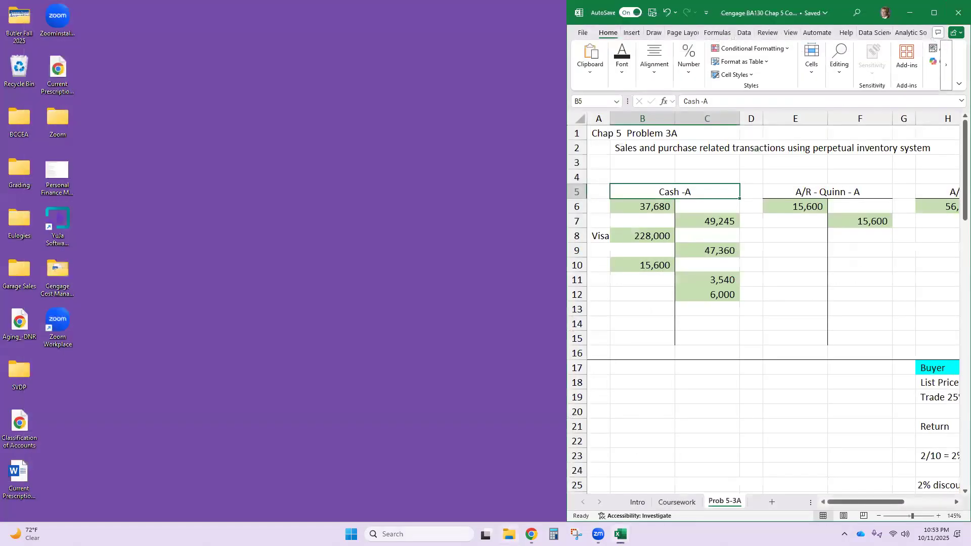
- Switch to the CengageNOWv2 assignment in Chrome and hide its question list
{"action": "mouse_move", "coordinate": [531, 535]}
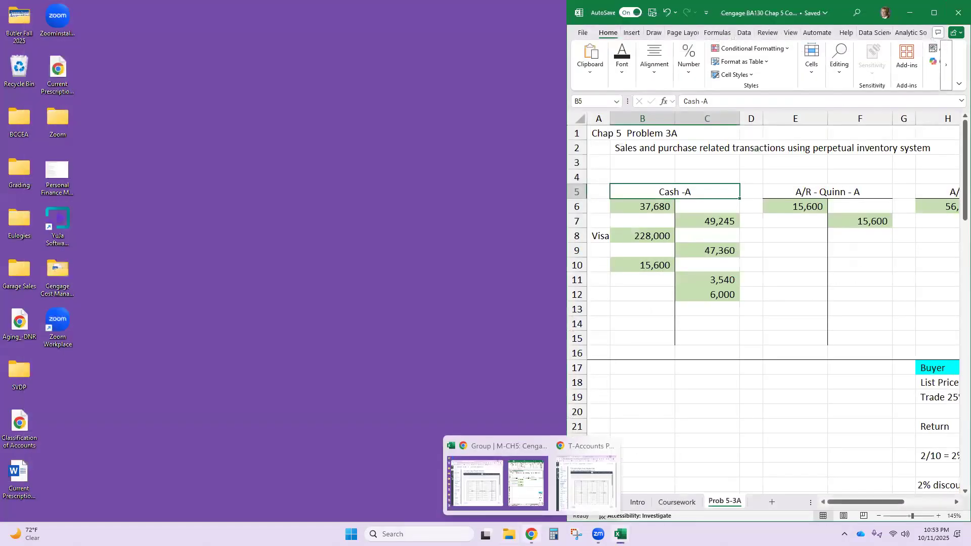
{"action": "left_click", "coordinate": [498, 504]}
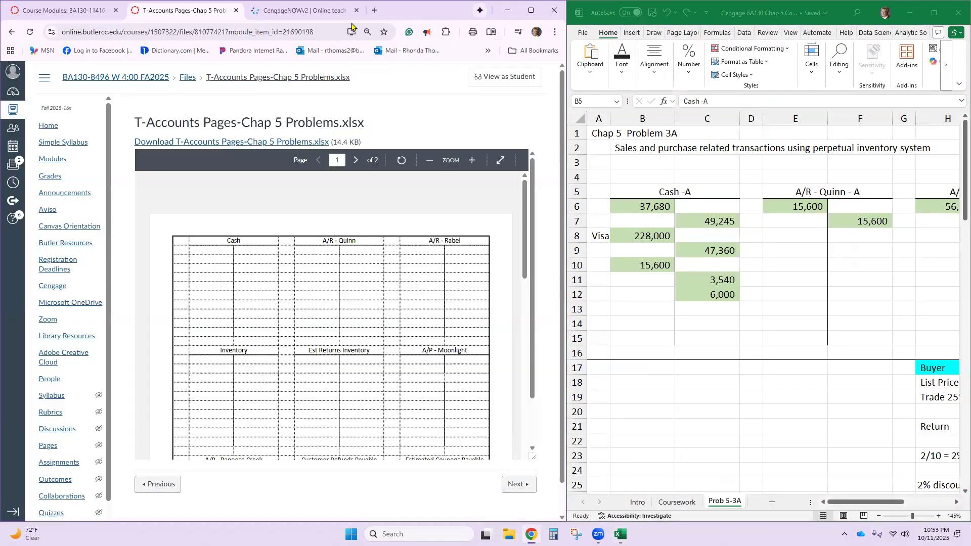
{"action": "left_click", "coordinate": [304, 11]}
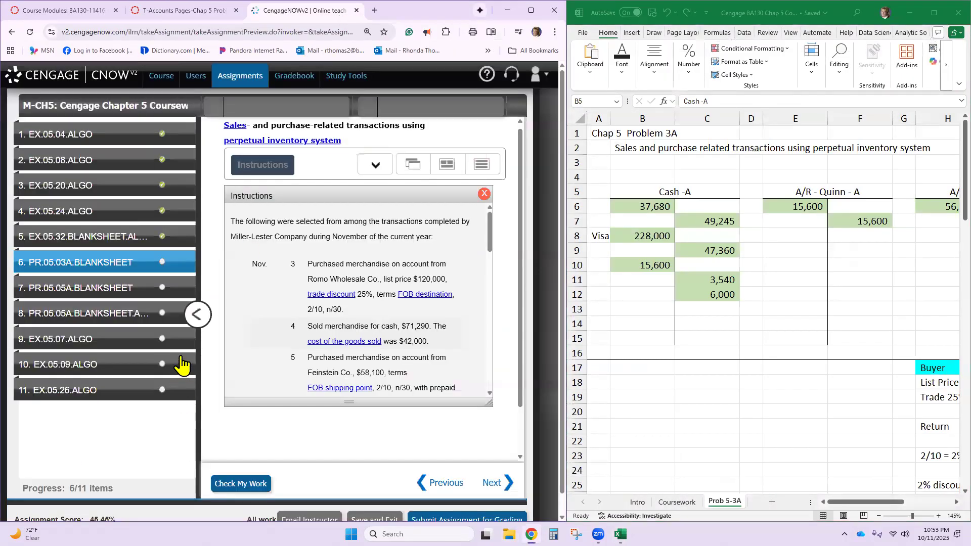
{"action": "left_click", "coordinate": [198, 314]}
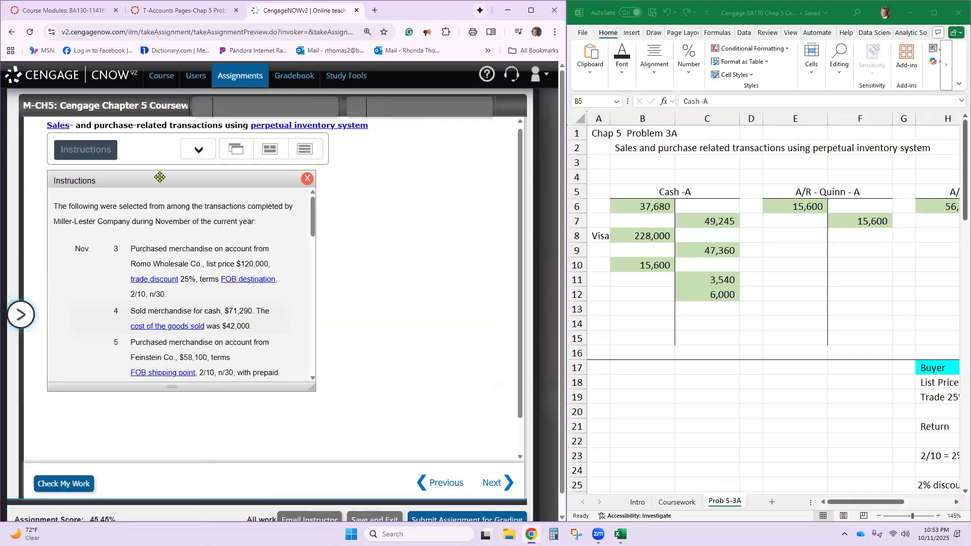
- Open the Chart of Accounts and General Journal with the Instructions, stack them vertically, and reset the page zoom
{"action": "left_click", "coordinate": [198, 149]}
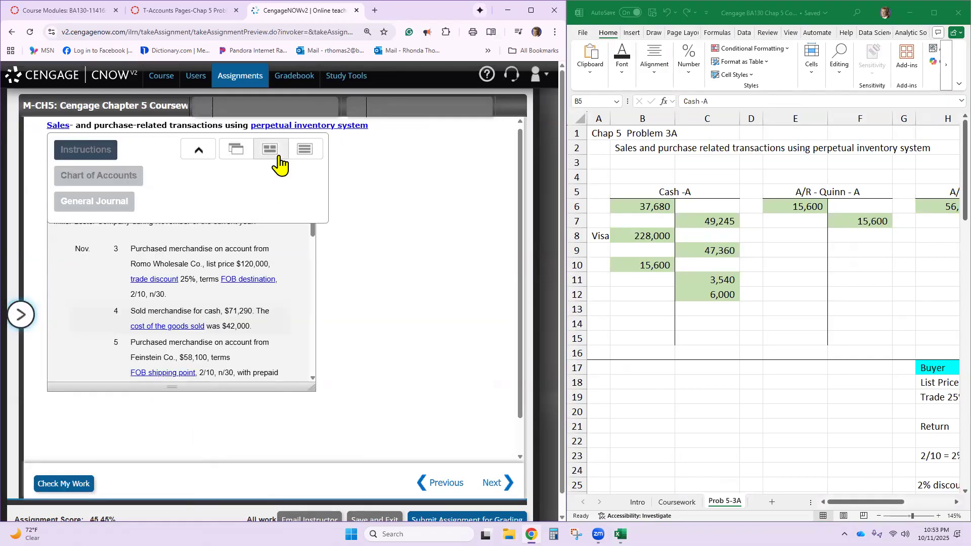
{"action": "left_click", "coordinate": [119, 178]}
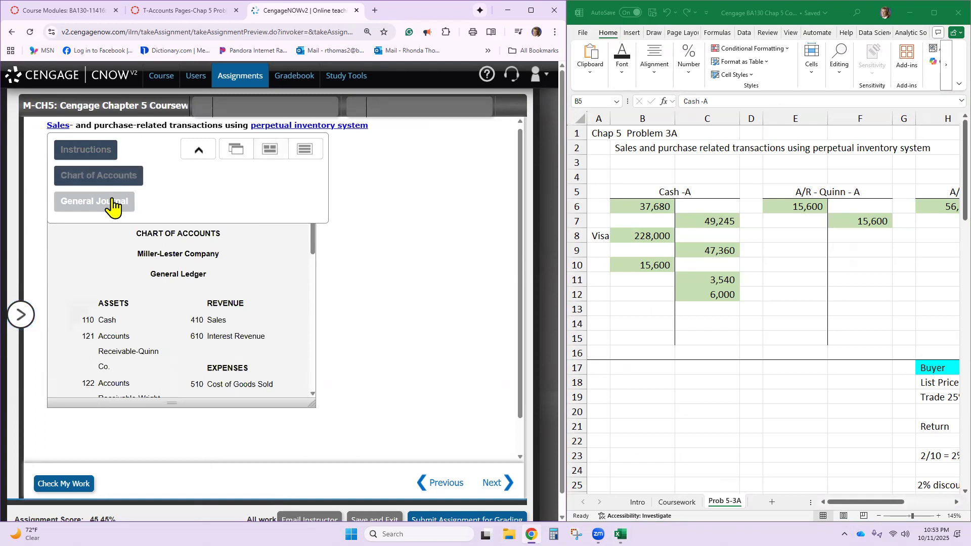
{"action": "left_click", "coordinate": [136, 202]}
{"action": "left_click", "coordinate": [305, 152]}
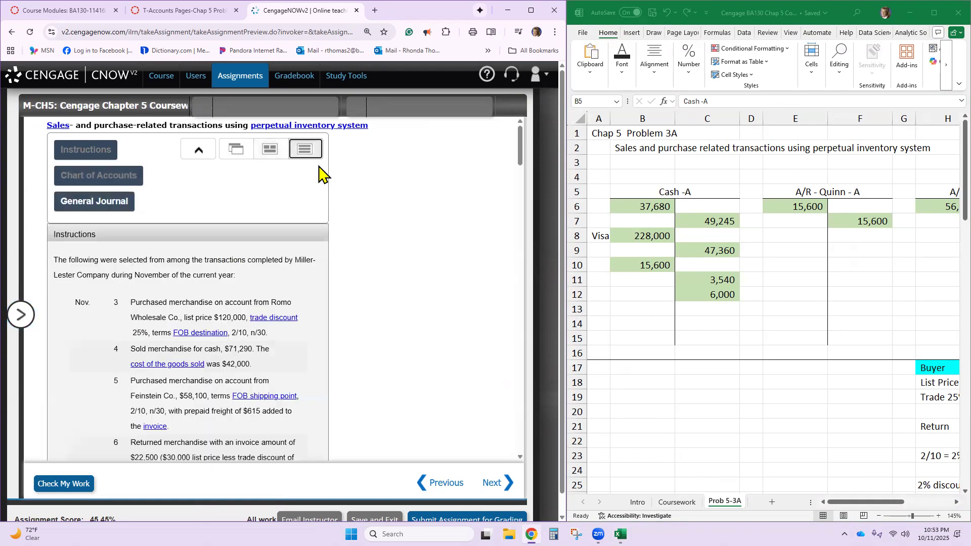
{"action": "key", "text": "ctrl+0"}
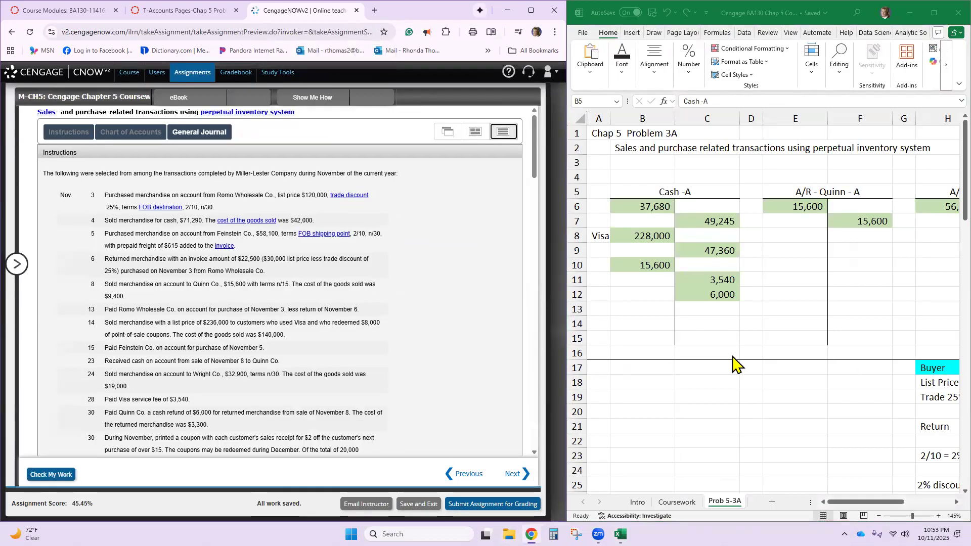
- Clear the amounts from the Cash, A/R - Quinn and A/R - Rabel T-accounts on the Prob 5-3A sheet, range B6:H12
{"action": "scroll", "coordinate": [851, 403], "scroll_direction": "down", "scroll_amount": 4}
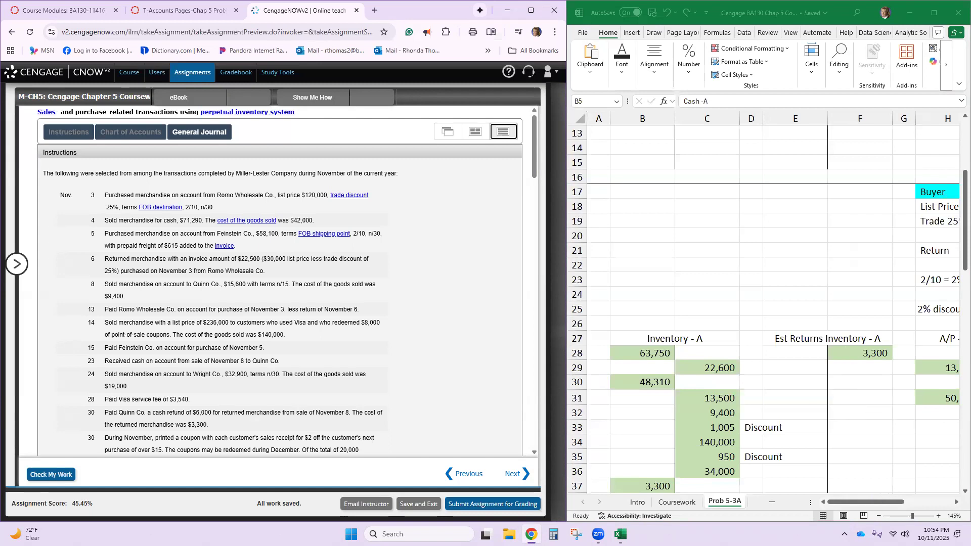
{"action": "scroll", "coordinate": [763, 303], "scroll_direction": "down", "scroll_amount": 4}
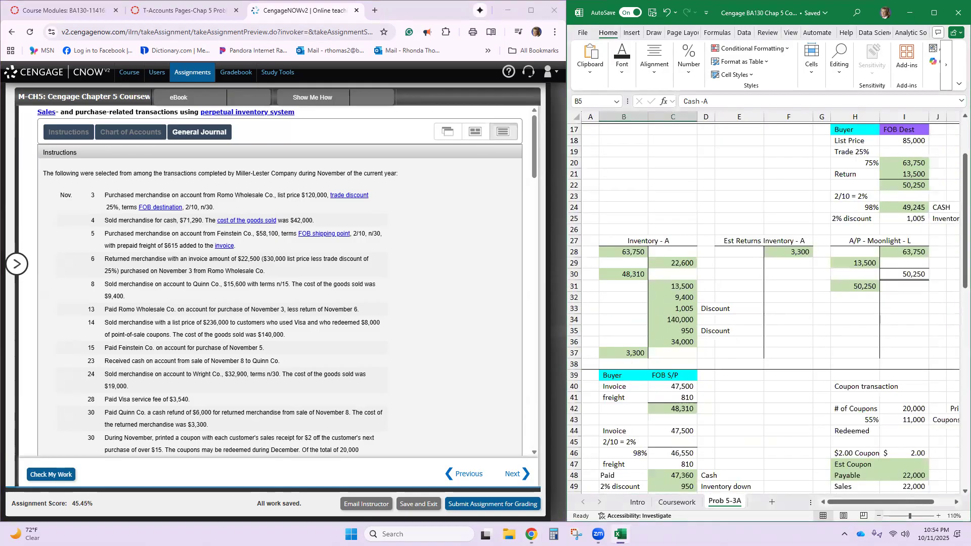
{"action": "scroll", "coordinate": [794, 270], "scroll_direction": "up", "scroll_amount": 5}
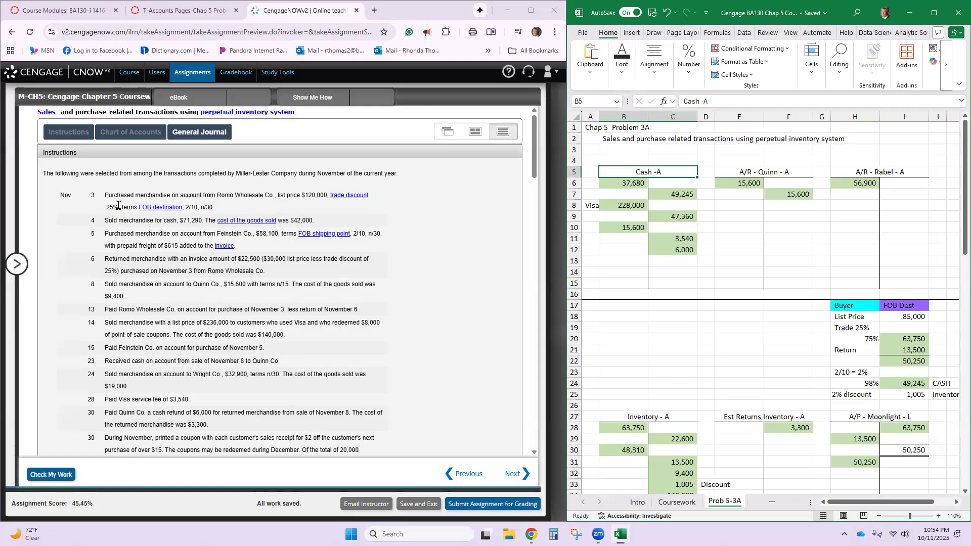
{"action": "left_click", "coordinate": [622, 184]}
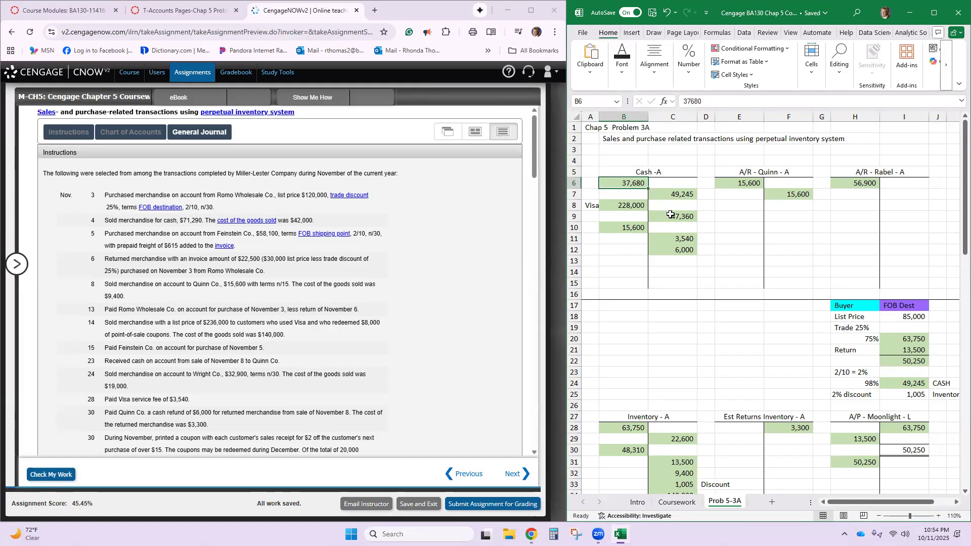
{"action": "left_click_drag", "start_coordinate": [638, 185], "coordinate": [866, 254]}
{"action": "key", "text": "Delete"}
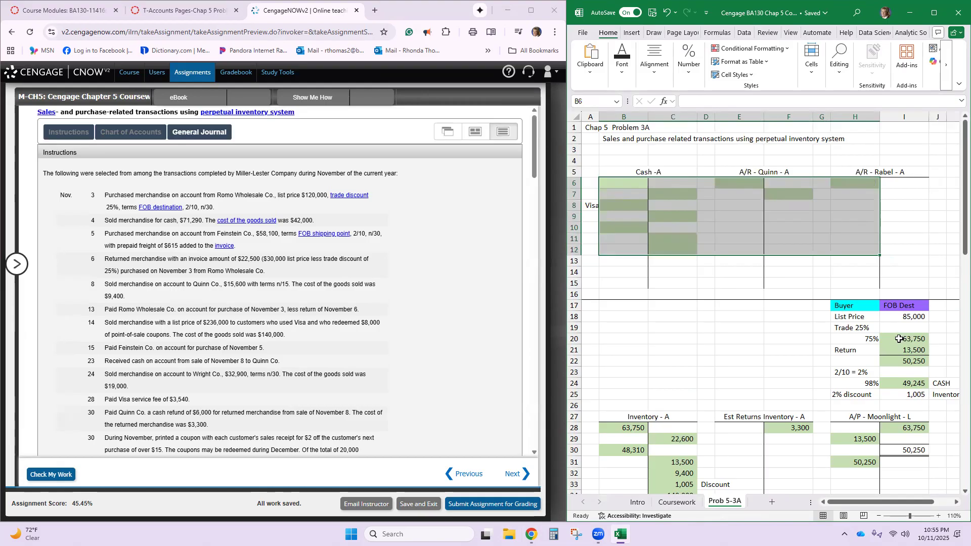
- Clear the entered amounts from the Inventory, Est Returns Inventory and A/P - Moonlight T-accounts, keeping the A/P balance formula
{"action": "left_click_drag", "start_coordinate": [621, 429], "coordinate": [666, 476]}
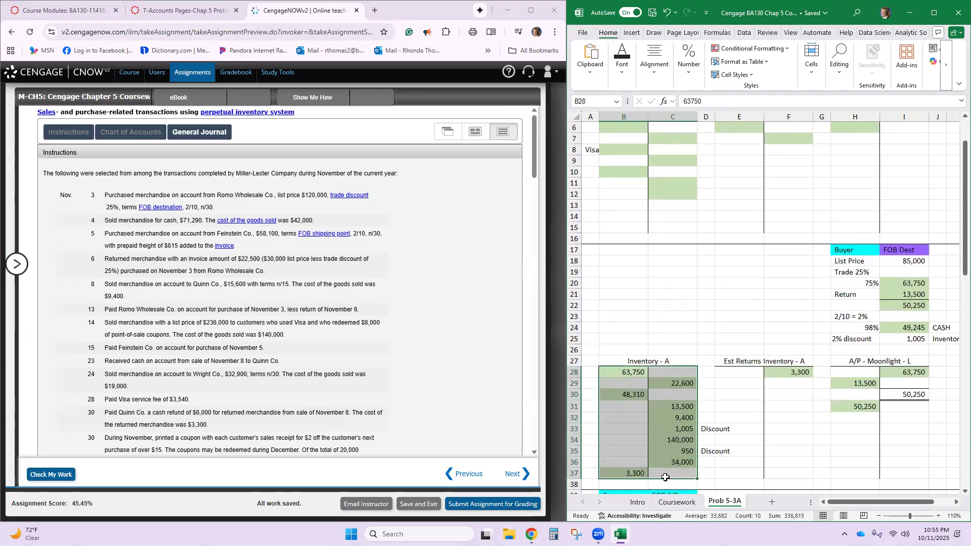
{"action": "key", "text": "Delete"}
{"action": "left_click", "coordinate": [793, 371]}
{"action": "key", "text": "Delete"}
{"action": "left_click_drag", "start_coordinate": [856, 373], "coordinate": [898, 382]}
{"action": "key", "text": "Delete"}
{"action": "left_click", "coordinate": [860, 406]}
{"action": "key", "text": "Delete"}
- Set the List Price in the Buyer FOB Dest calculation, cell I18, to 120,000
{"action": "scroll", "coordinate": [870, 450], "scroll_direction": "down", "scroll_amount": 4}
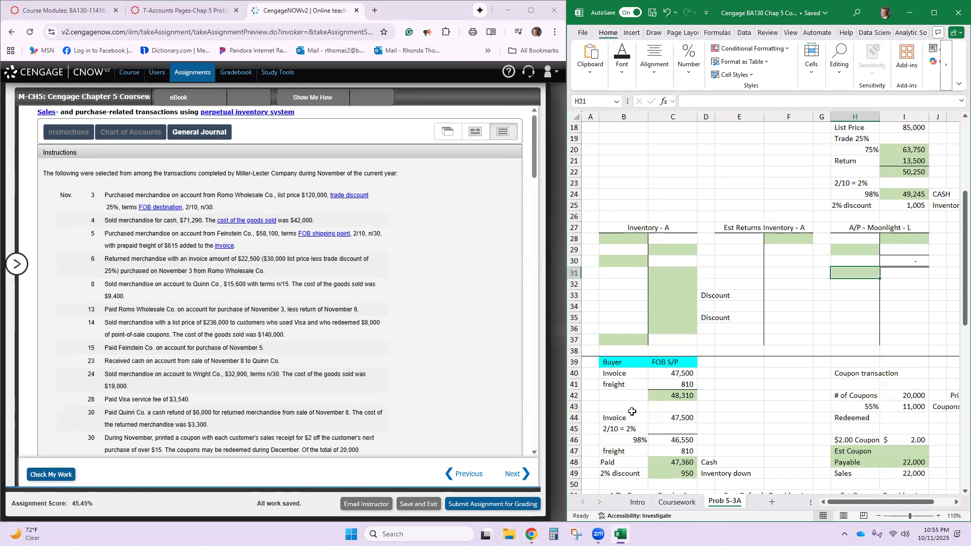
{"action": "scroll", "coordinate": [660, 381], "scroll_direction": "up", "scroll_amount": 4}
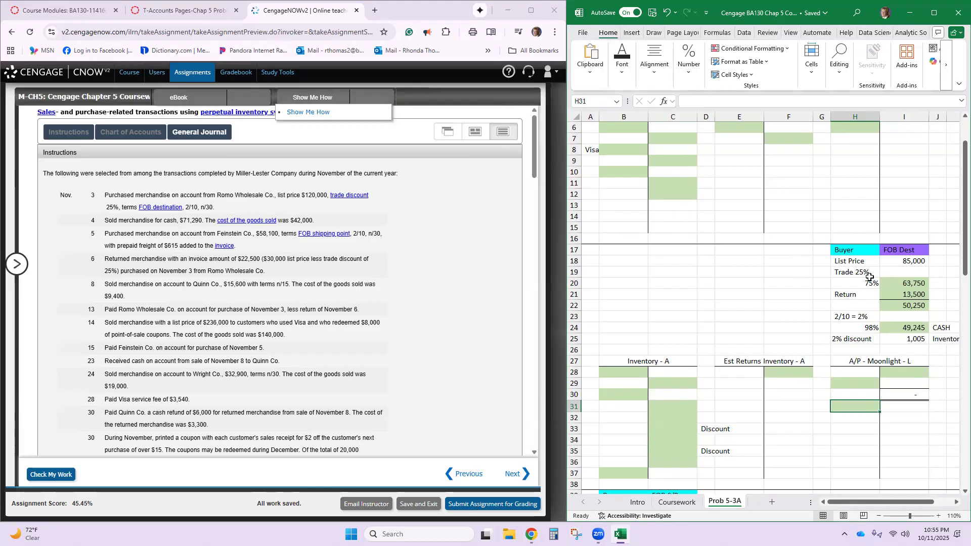
{"action": "left_click", "coordinate": [894, 253]}
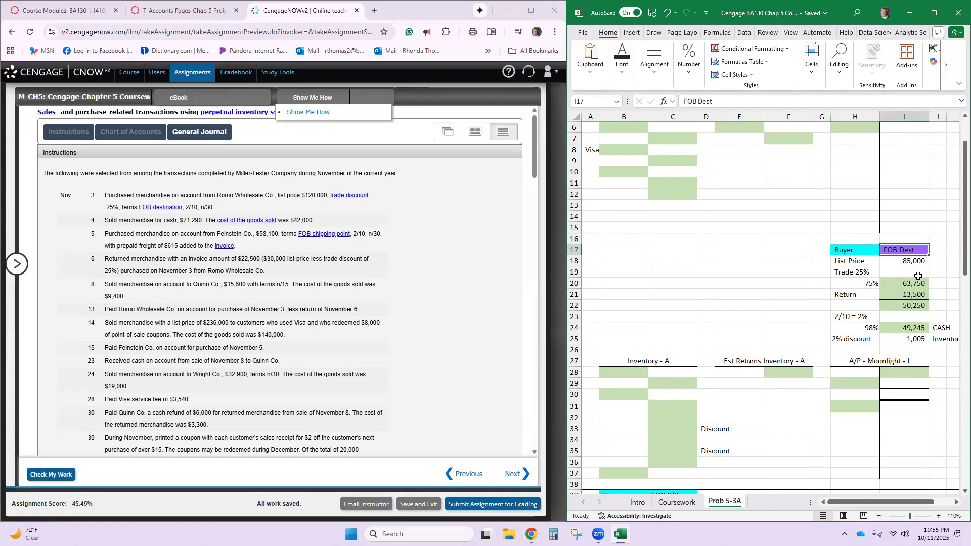
{"action": "left_click", "coordinate": [914, 263]}
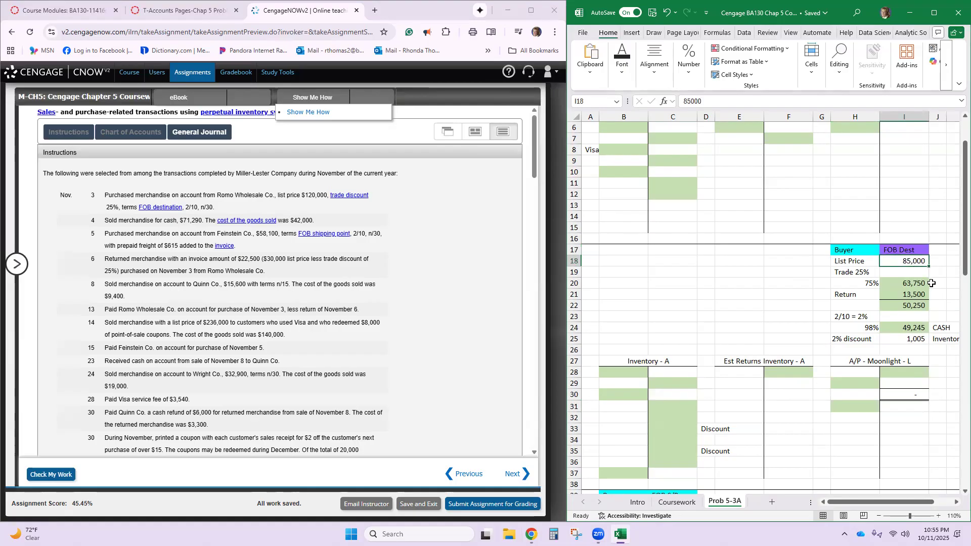
{"action": "type", "text": "1200000"}
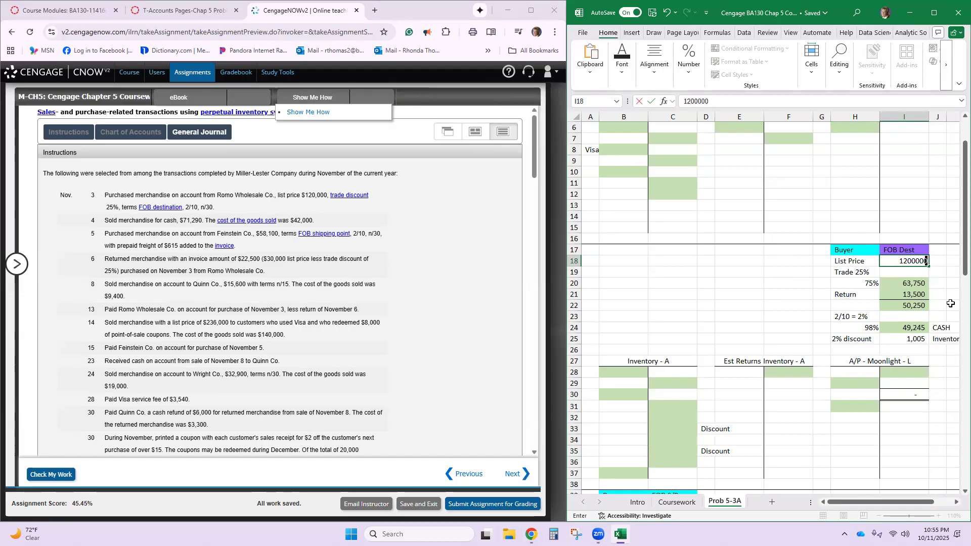
{"action": "key", "text": "Return"}
{"action": "key", "text": "Up"}
{"action": "type", "text": "120,000"}
{"action": "key", "text": "Return"}
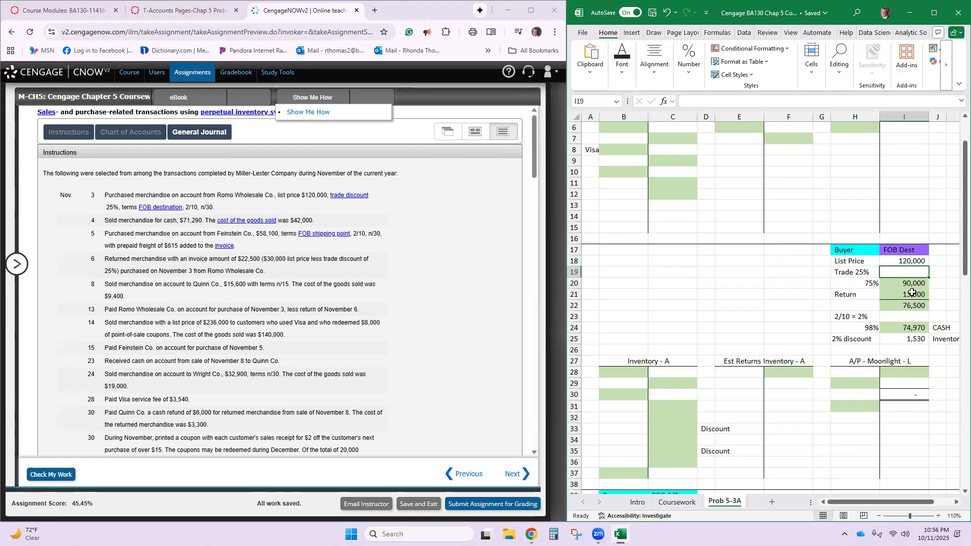
- Inspect the formula in I20 that applies the 75% rate to the list price
{"action": "left_click", "coordinate": [903, 281]}
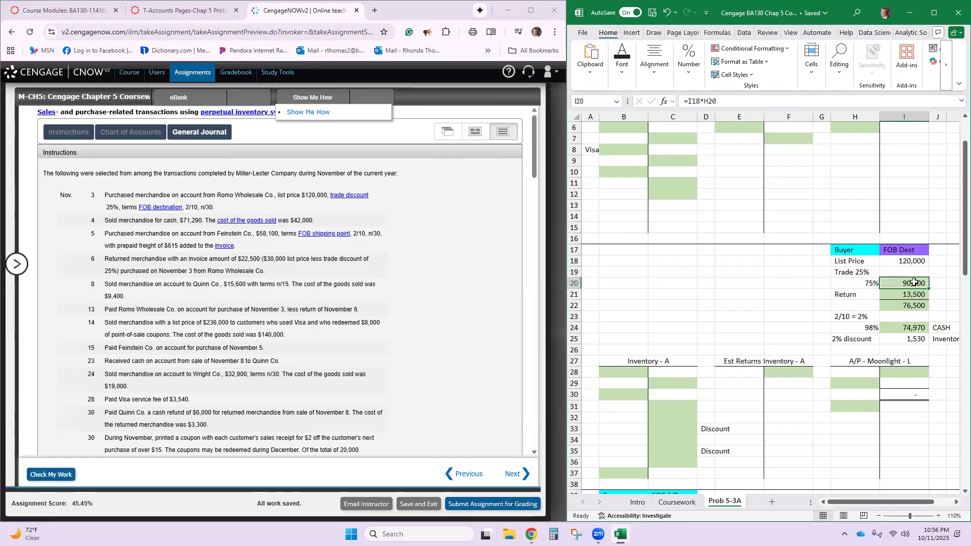
{"action": "double_click", "coordinate": [912, 282]}
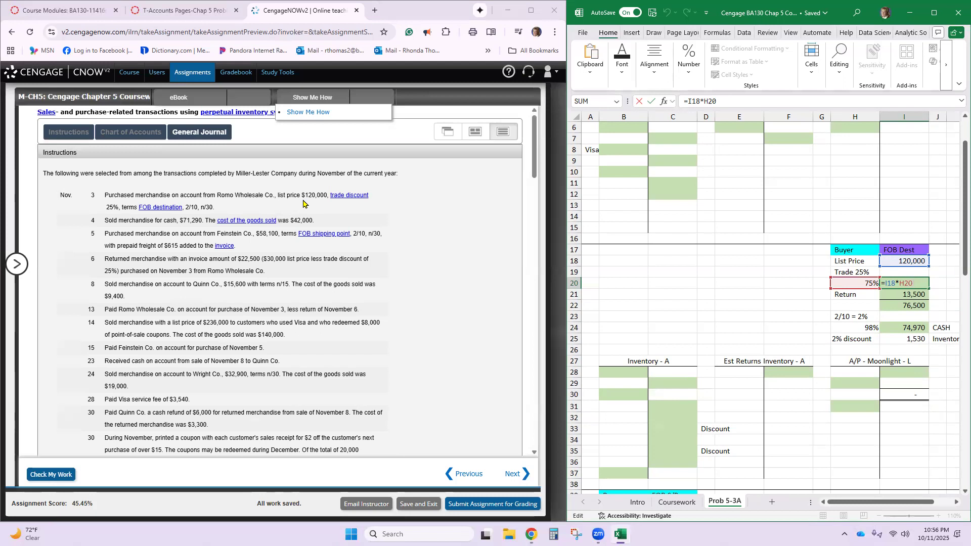
{"action": "key", "text": "Return"}
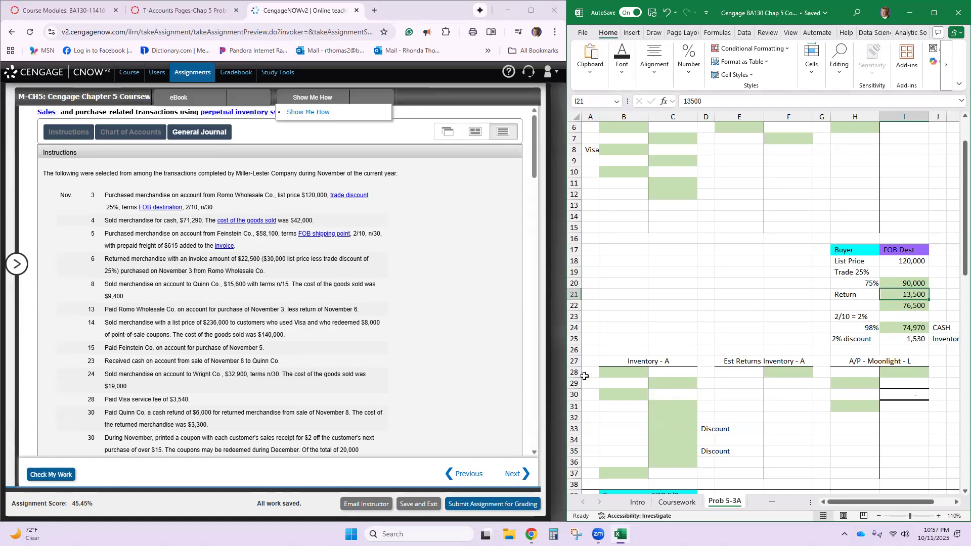
- Enter 76,500 as the debit in cell B28 of the Inventory T-account for the November 3 purchase
{"action": "left_click", "coordinate": [620, 372]}
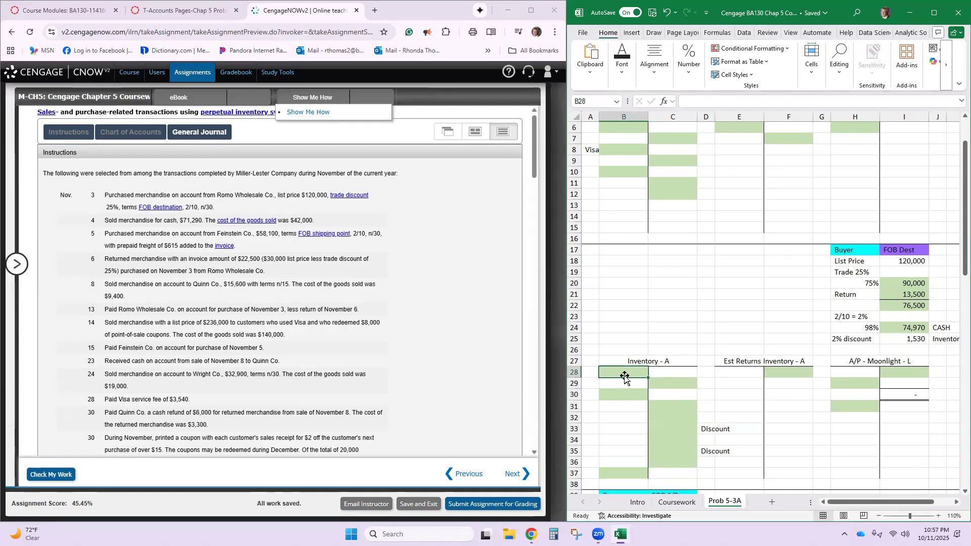
{"action": "key", "text": "Left"}
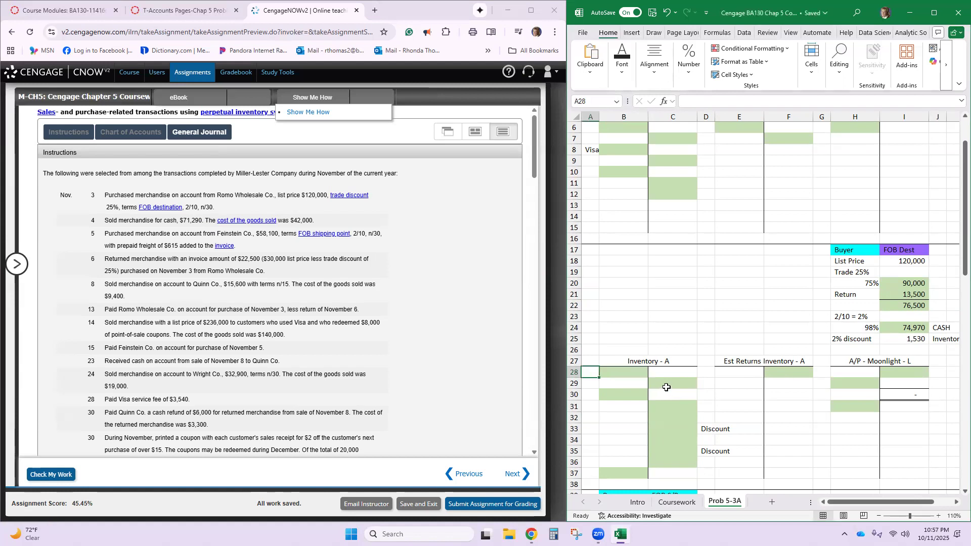
{"action": "left_click", "coordinate": [633, 374]}
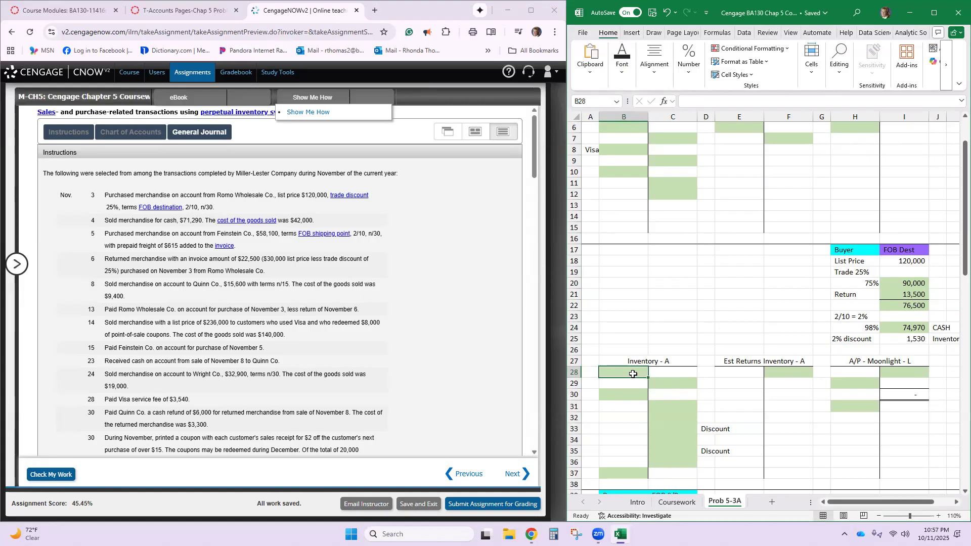
{"action": "type", "text": "769"}
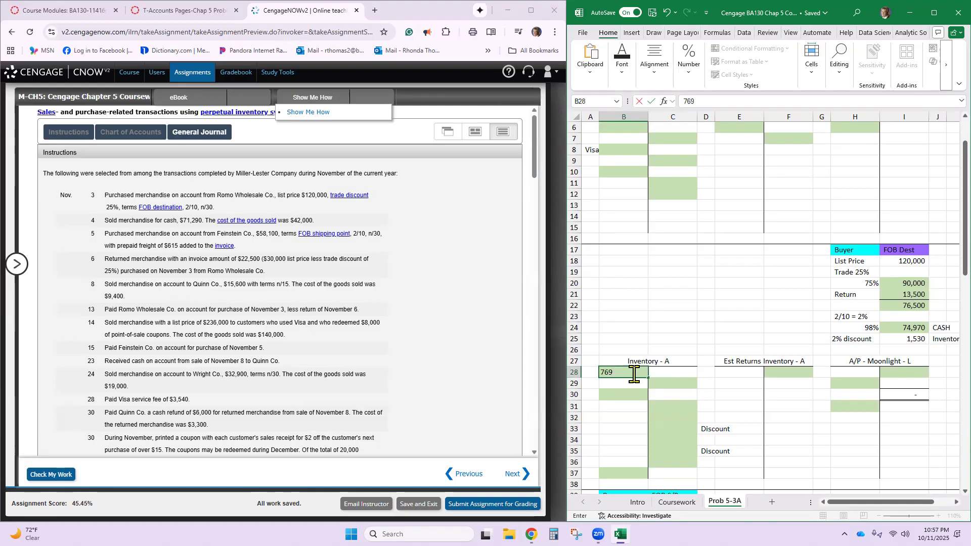
{"action": "type", "text": "500"}
{"action": "key", "text": "Return"}
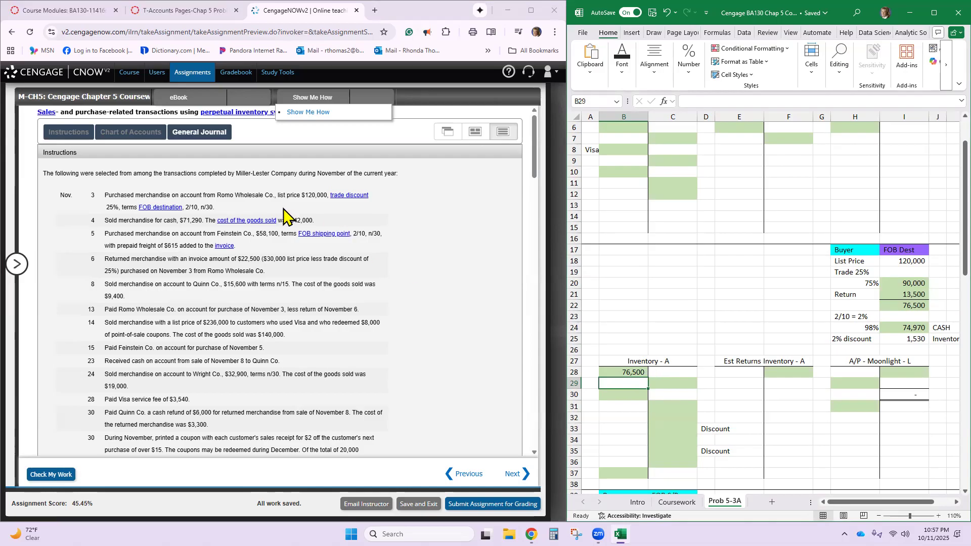
- Review the remaining T-accounts and the FOB shipping point and coupon calculations on the Prob 5-3A sheet
{"action": "scroll", "coordinate": [798, 378], "scroll_direction": "down", "scroll_amount": 3}
{"action": "scroll", "coordinate": [797, 379], "scroll_direction": "down", "scroll_amount": 3}
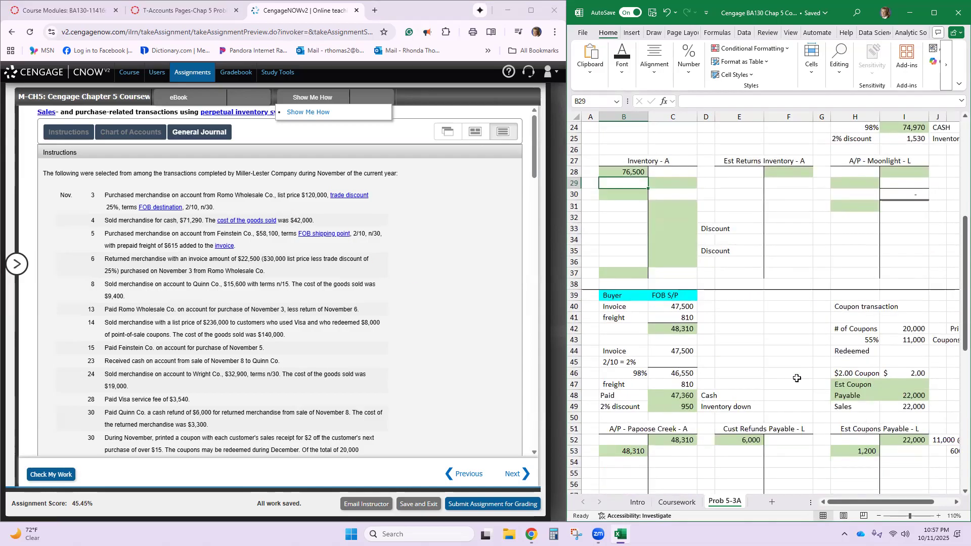
{"action": "scroll", "coordinate": [797, 379], "scroll_direction": "down", "scroll_amount": 2}
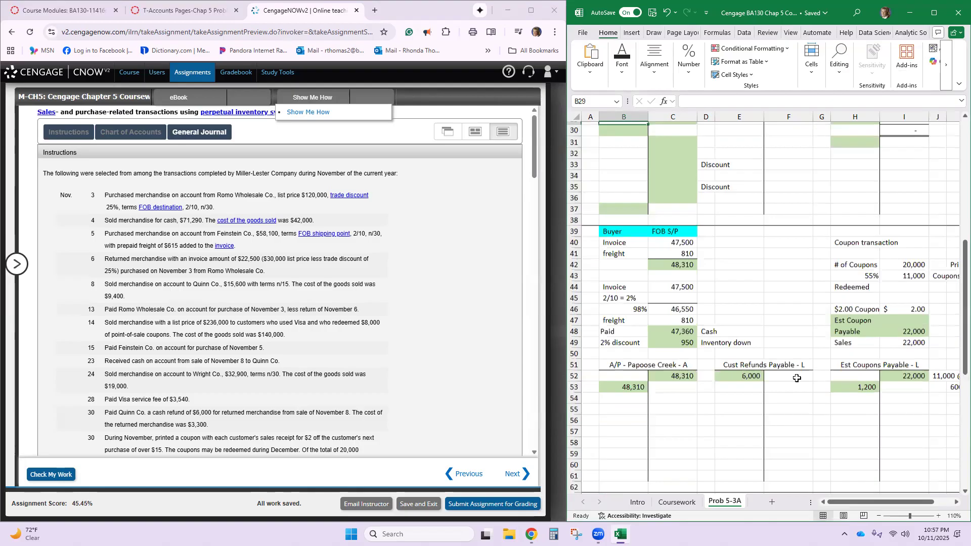
{"action": "scroll", "coordinate": [797, 378], "scroll_direction": "down", "scroll_amount": 2}
{"action": "scroll", "coordinate": [636, 334], "scroll_direction": "down", "scroll_amount": 1}
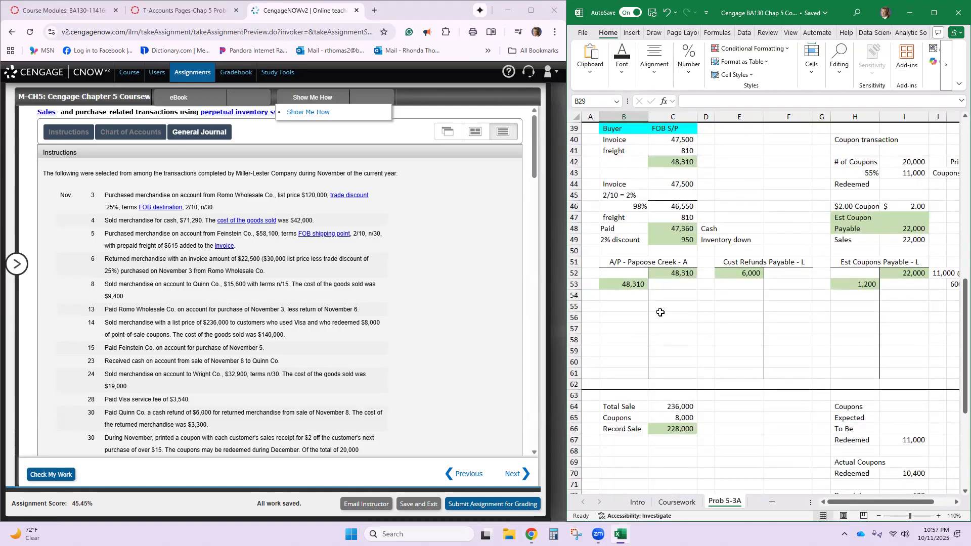
{"action": "scroll", "coordinate": [727, 307], "scroll_direction": "down", "scroll_amount": 3}
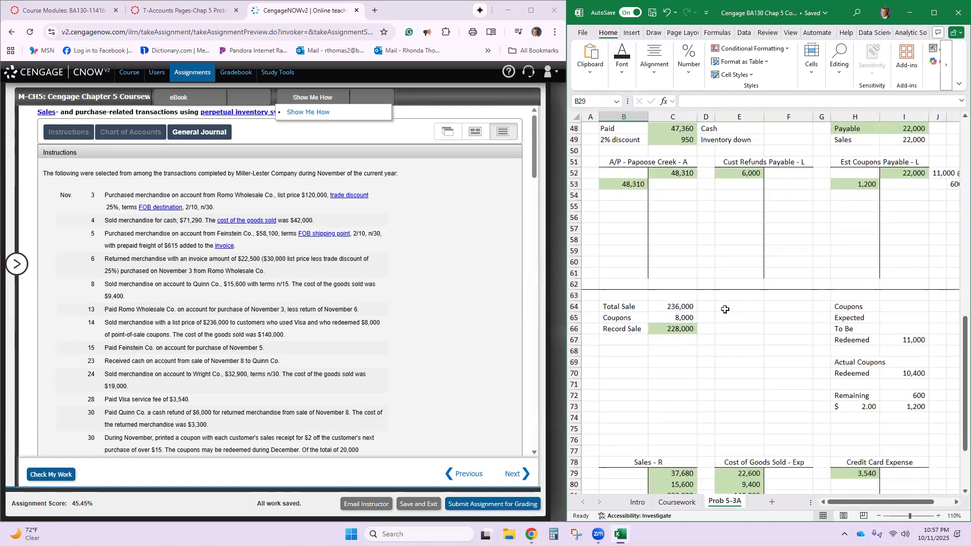
{"action": "scroll", "coordinate": [726, 309], "scroll_direction": "down", "scroll_amount": 4}
{"action": "scroll", "coordinate": [725, 309], "scroll_direction": "up", "scroll_amount": 4}
{"action": "scroll", "coordinate": [725, 309], "scroll_direction": "up", "scroll_amount": 7}
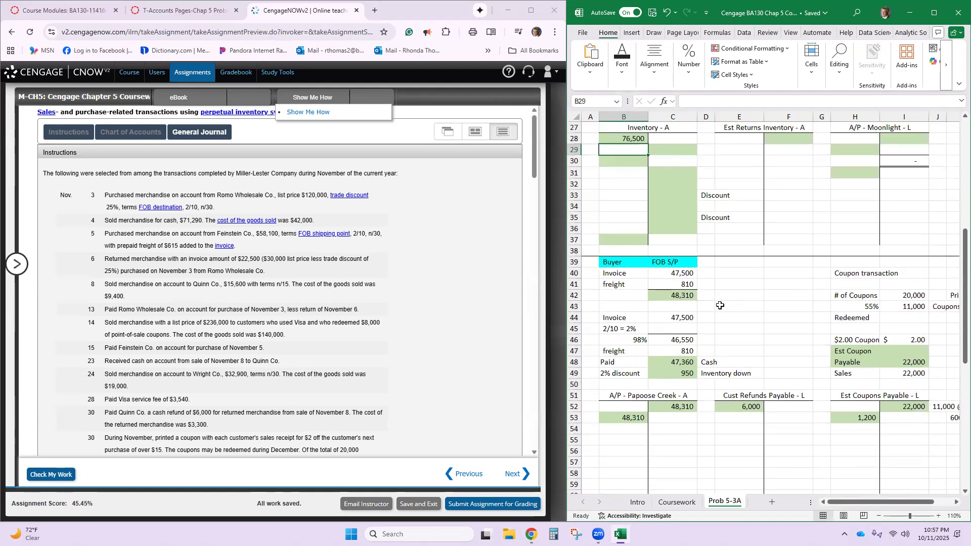
{"action": "scroll", "coordinate": [720, 306], "scroll_direction": "up", "scroll_amount": 8}
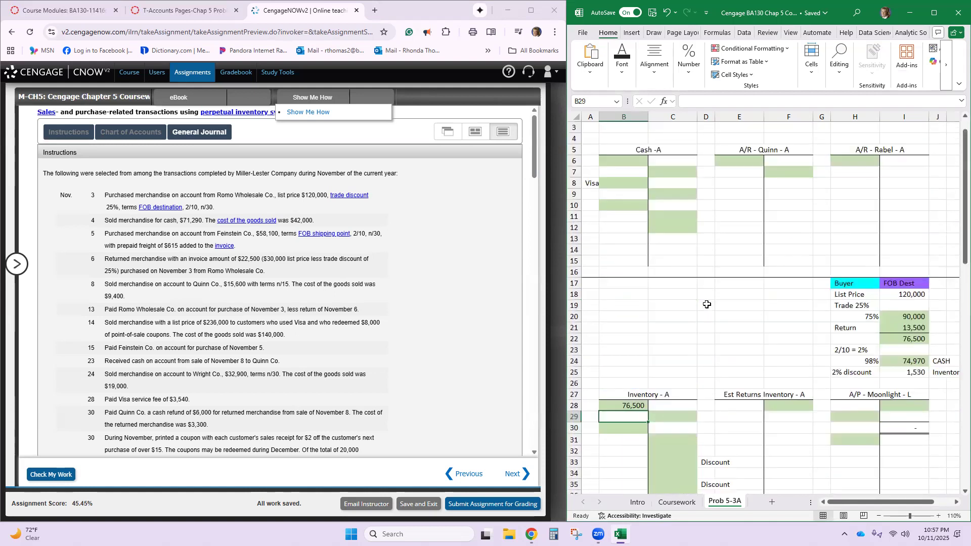
{"action": "scroll", "coordinate": [694, 275], "scroll_direction": "up", "scroll_amount": 1}
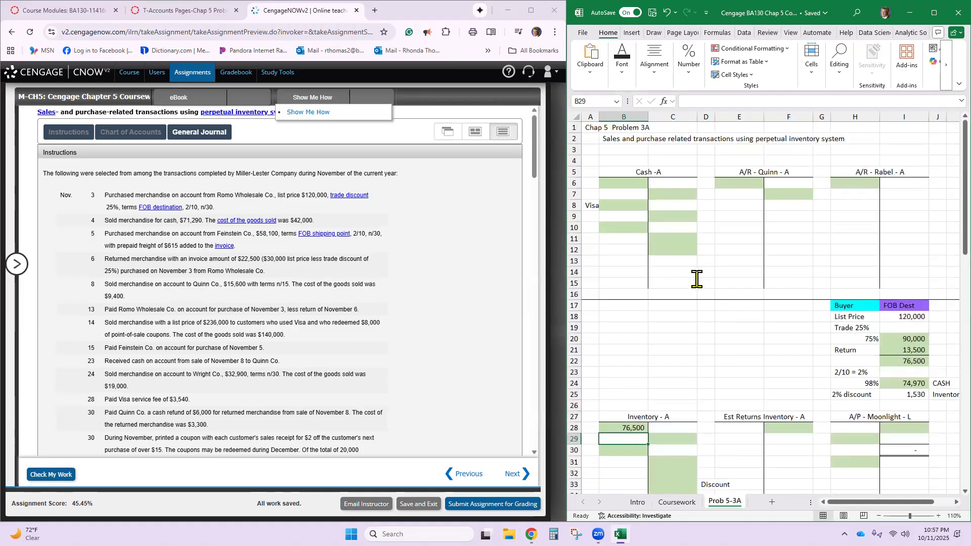
{"action": "scroll", "coordinate": [748, 328], "scroll_direction": "down", "scroll_amount": 2}
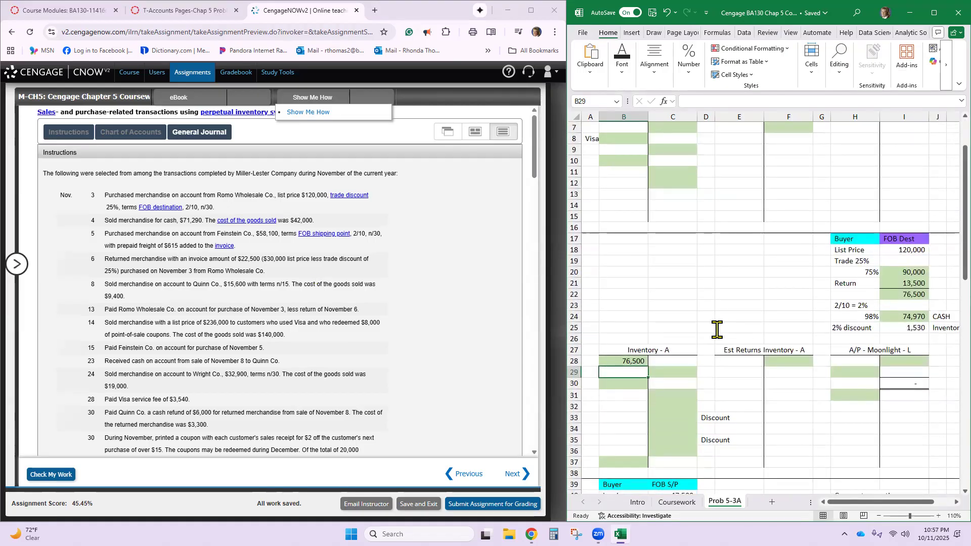
{"action": "scroll", "coordinate": [748, 350], "scroll_direction": "up", "scroll_amount": 2}
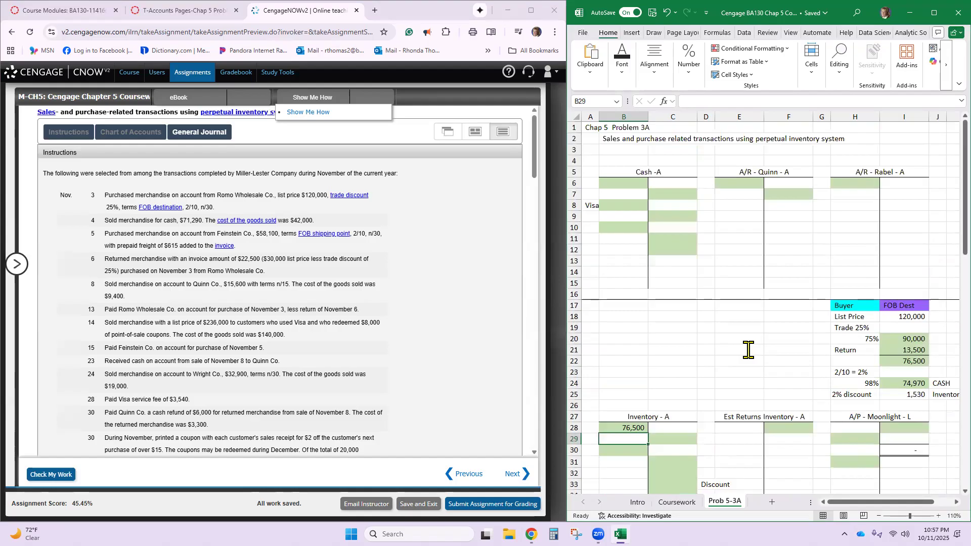
- Rename the A/P - Moonlight - L T-account heading in H27 as A/P - Romo - L
{"action": "scroll", "coordinate": [749, 350], "scroll_direction": "down", "scroll_amount": 4}
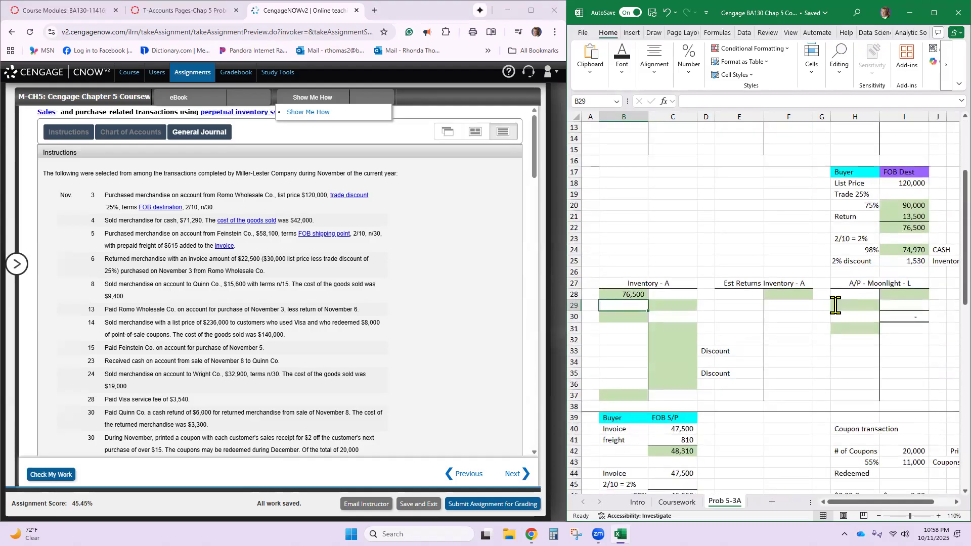
{"action": "left_click", "coordinate": [871, 282]}
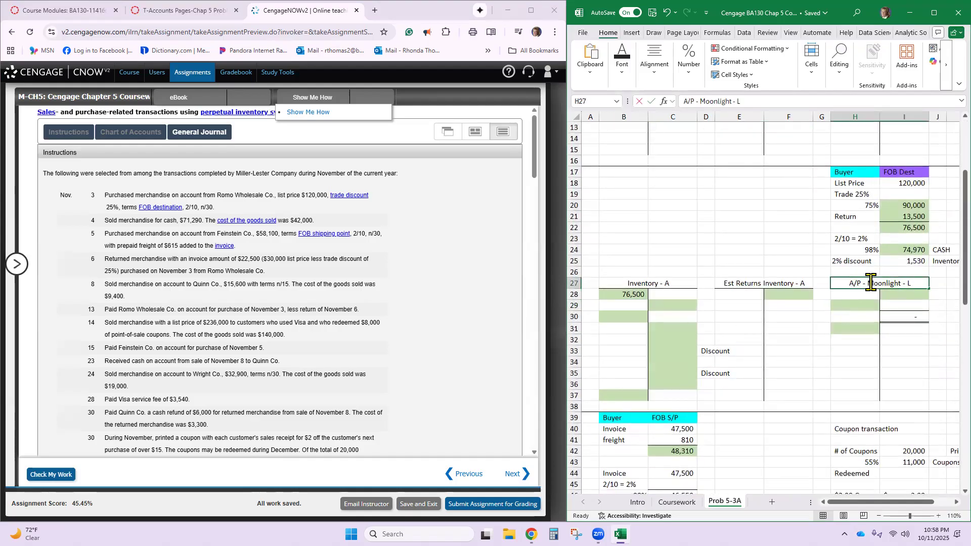
{"action": "double_click", "coordinate": [870, 282]}
{"action": "key", "text": "Delete"}
{"action": "key", "text": "Delete"}
{"action": "key", "text": "Delete"}
{"action": "key", "text": "Delete"}
{"action": "key", "text": "Delete"}
{"action": "key", "text": "Delete"}
{"action": "key", "text": "Delete"}
{"action": "key", "text": "Delete"}
{"action": "key", "text": "Delete"}
{"action": "type", "text": "Romo"}
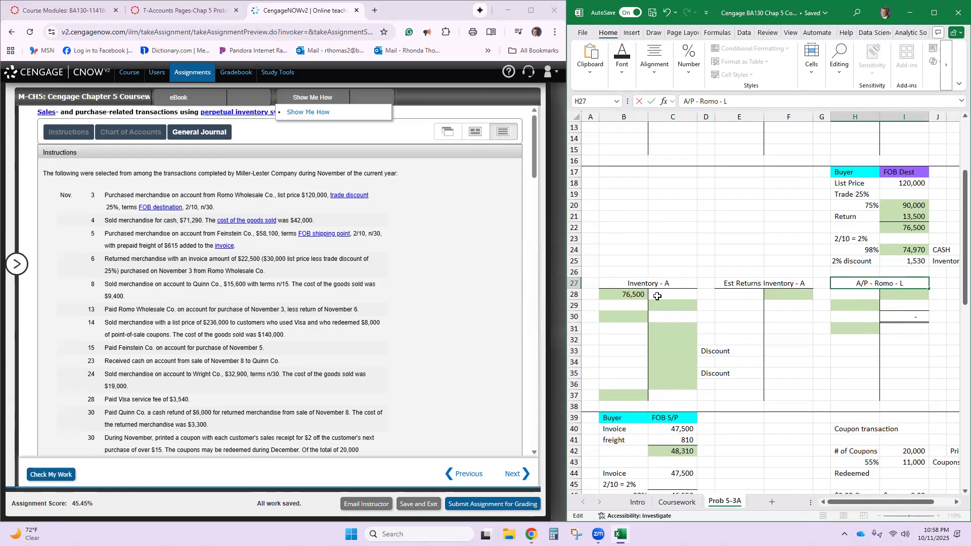
- Enter 76,500 as the credit in cell I28 of the A/P - Romo T-account
{"action": "left_click", "coordinate": [901, 296]}
{"action": "type", "text": "76,500"}
{"action": "key", "text": "Return"}
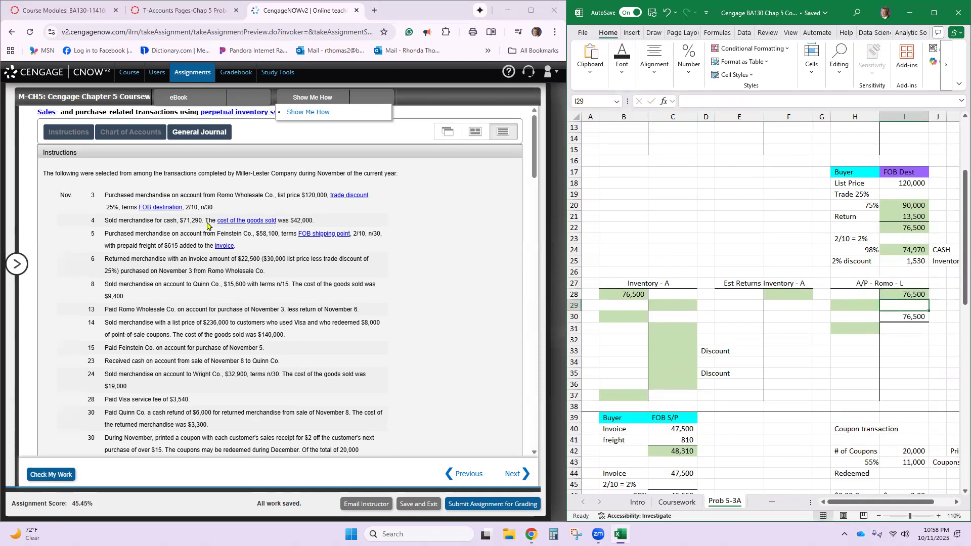
- On line 1 of the CengageNOW general journal, record Nov. 3 with a debit of 76,500 to Inventory
{"action": "scroll", "coordinate": [175, 212], "scroll_direction": "down", "scroll_amount": 15}
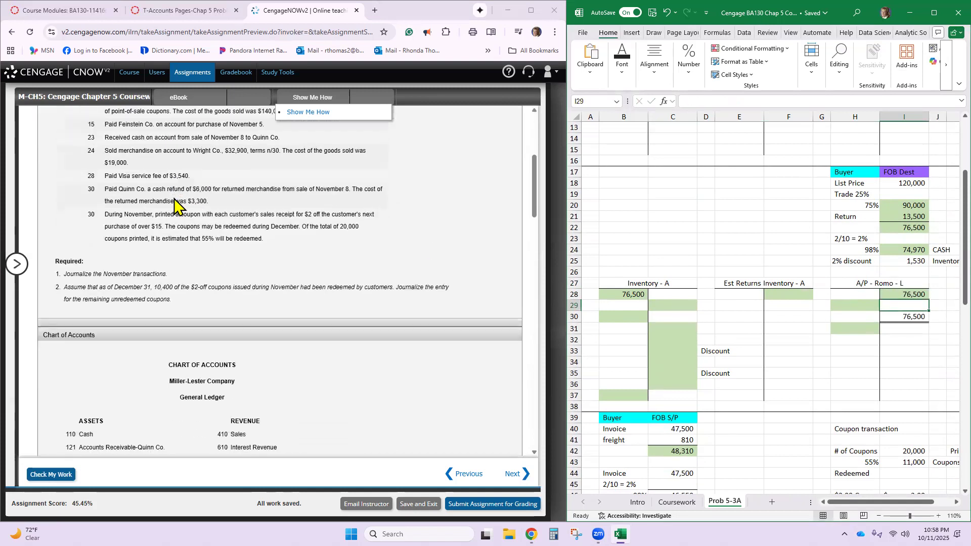
{"action": "scroll", "coordinate": [175, 207], "scroll_direction": "down", "scroll_amount": 3}
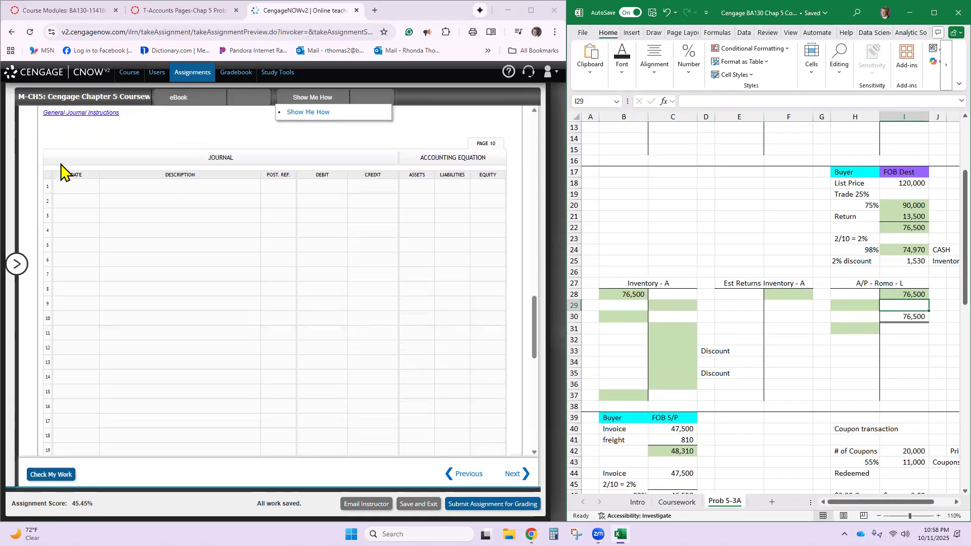
{"action": "left_click", "coordinate": [73, 185]}
{"action": "type", "text": "NOv"}
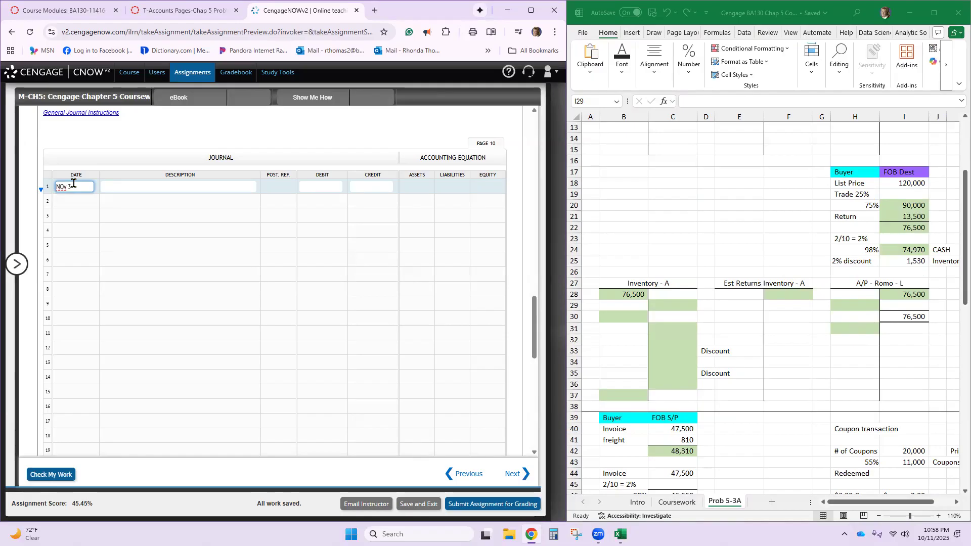
{"action": "type", "text": "3"}
{"action": "key", "text": "Tab"}
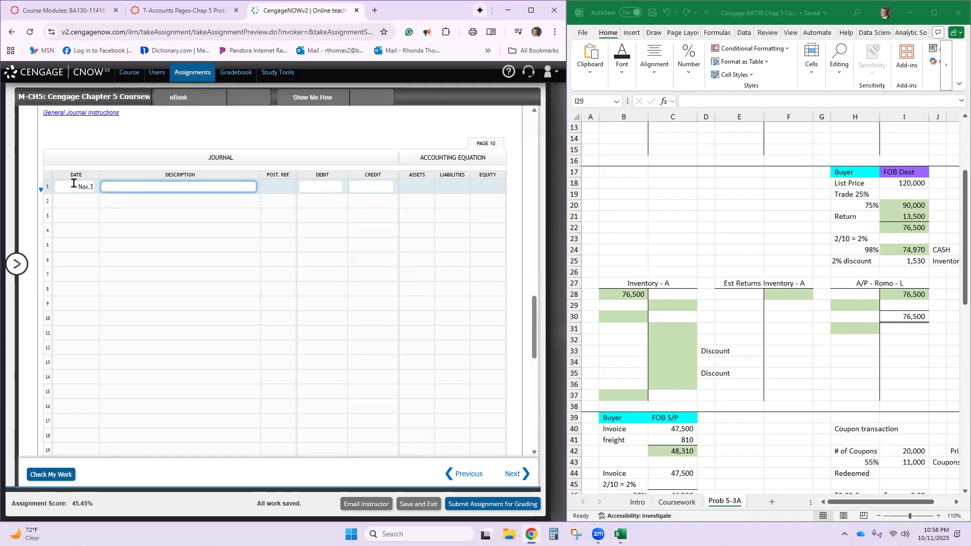
{"action": "type", "text": "Inventory"}
{"action": "key", "text": "Tab"}
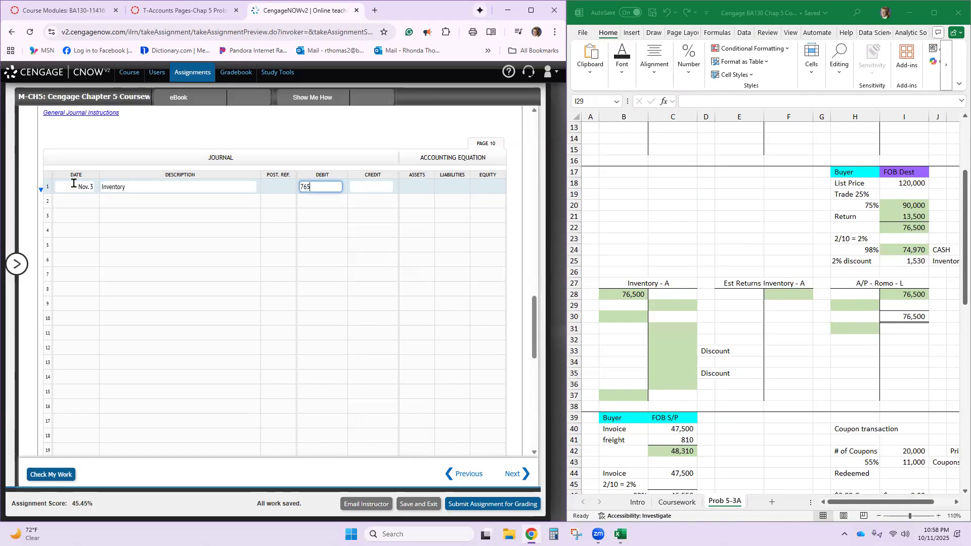
{"action": "type", "text": "76500"}
{"action": "key", "text": "Tab"}
{"action": "key", "text": "Tab"}
{"action": "key", "text": "Tab"}
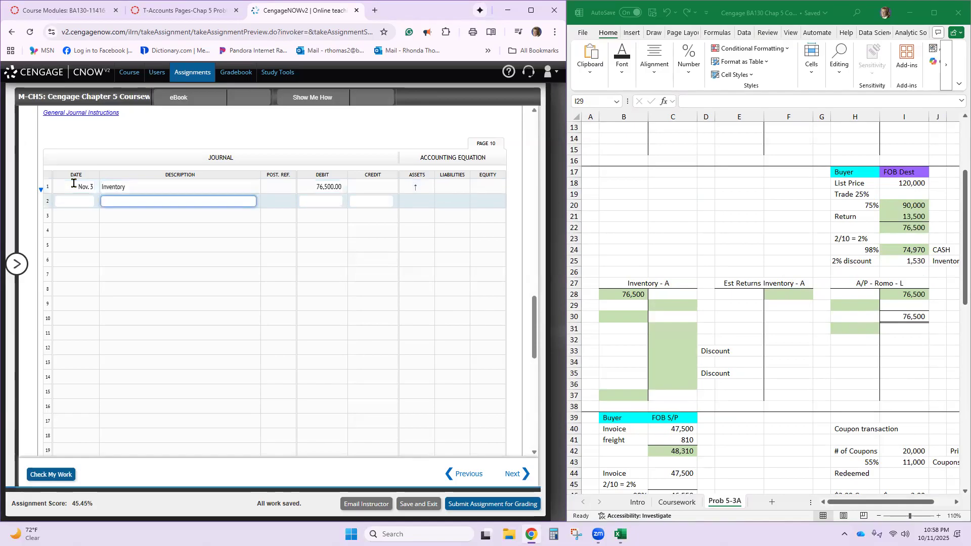
- Copy Accounts Payable-Romo Wholesale Co. from the chart of accounts into journal line 2 and credit it 76,500
{"action": "scroll", "coordinate": [126, 215], "scroll_direction": "up", "scroll_amount": 8}
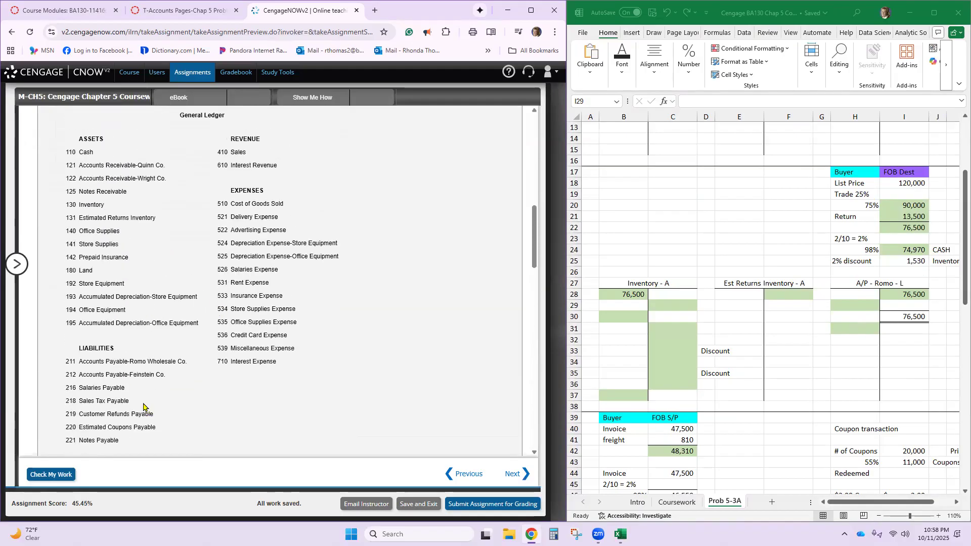
{"action": "left_click_drag", "start_coordinate": [79, 362], "coordinate": [191, 364]}
{"action": "right_click", "coordinate": [191, 365]}
{"action": "left_click", "coordinate": [217, 377]}
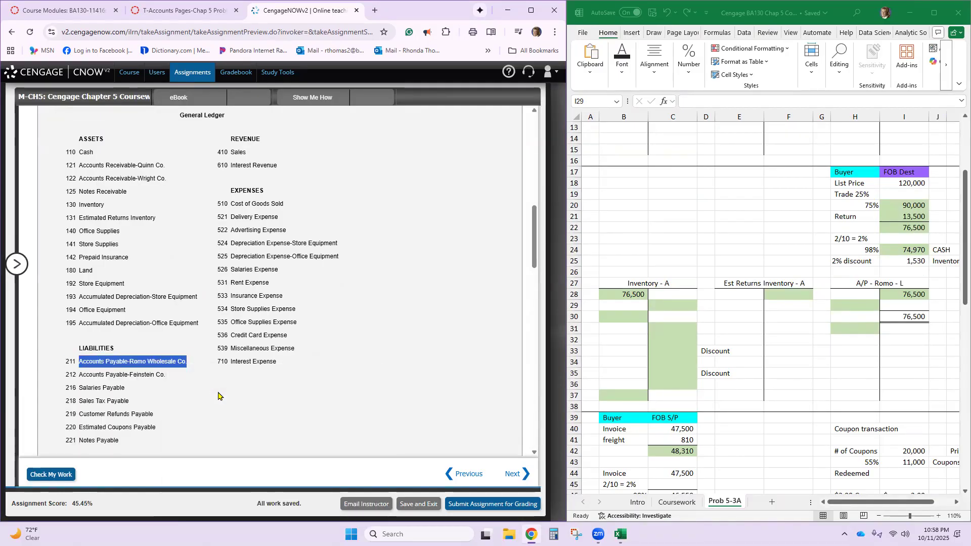
{"action": "scroll", "coordinate": [218, 395], "scroll_direction": "down", "scroll_amount": 10}
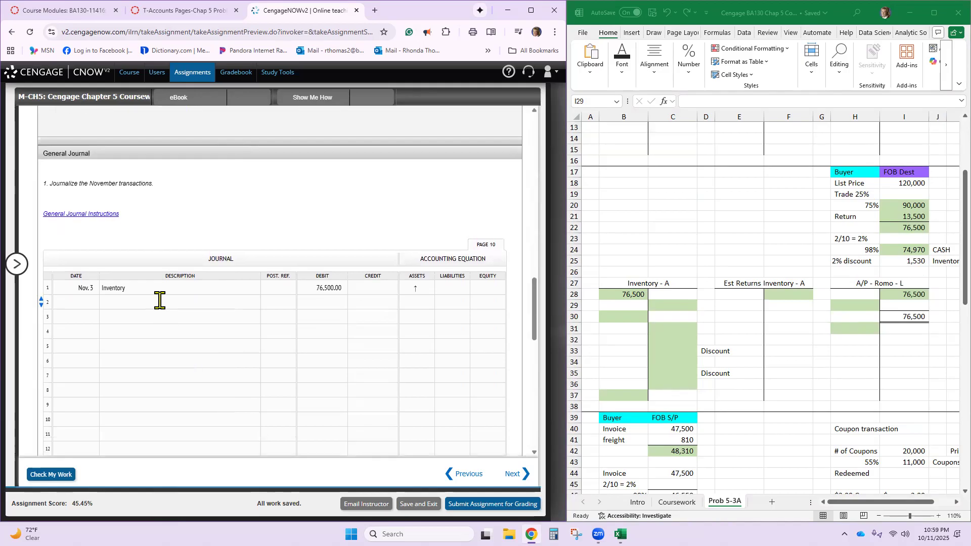
{"action": "left_click", "coordinate": [160, 301]}
{"action": "key", "text": "ctrl+v"}
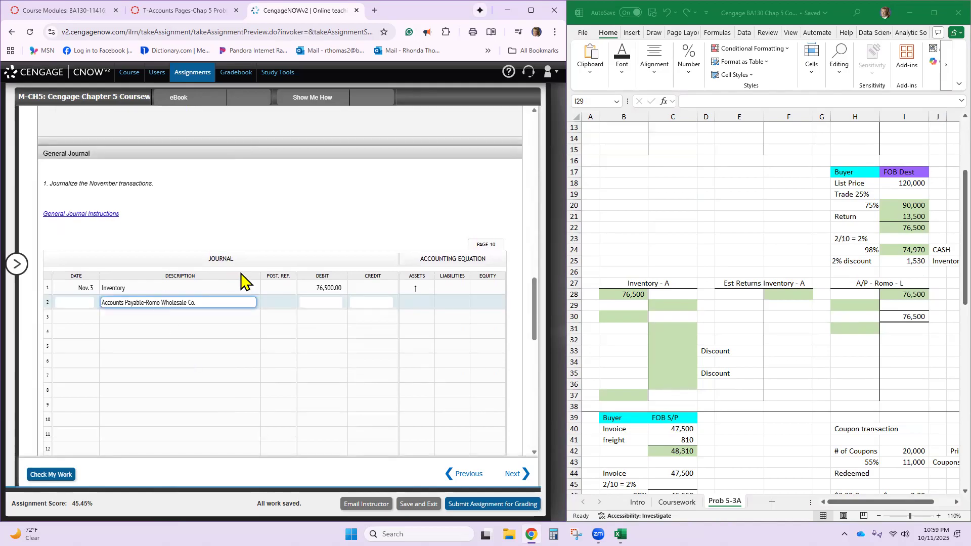
{"action": "left_click", "coordinate": [372, 300]}
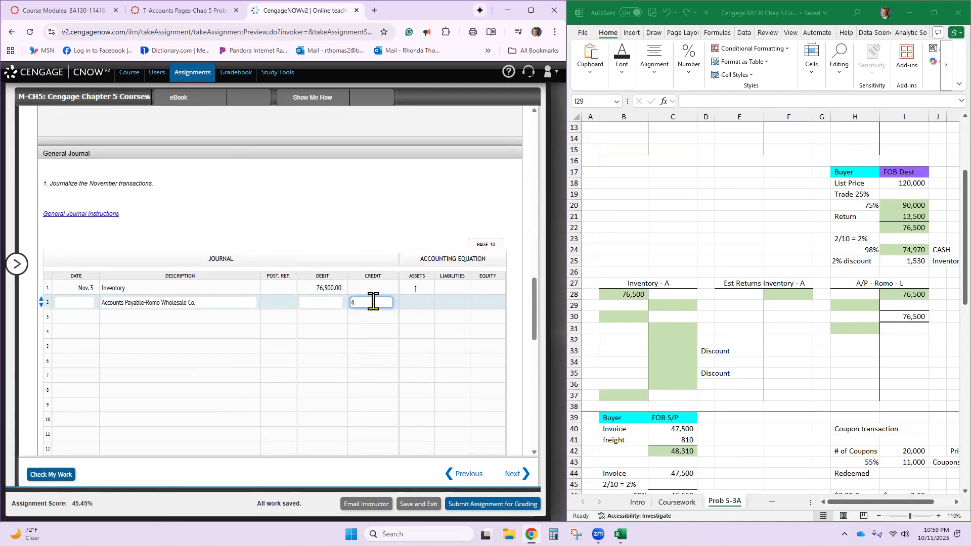
{"action": "type", "text": "76500"}
{"action": "left_click", "coordinate": [353, 315]}
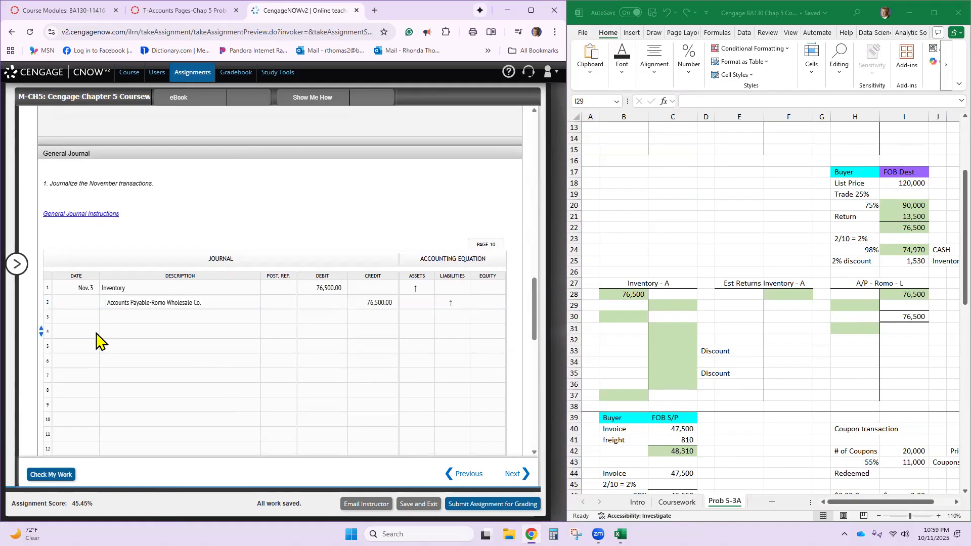
- Enter Nov. 4 as the date on line 3 of the general journal
{"action": "left_click", "coordinate": [80, 317]}
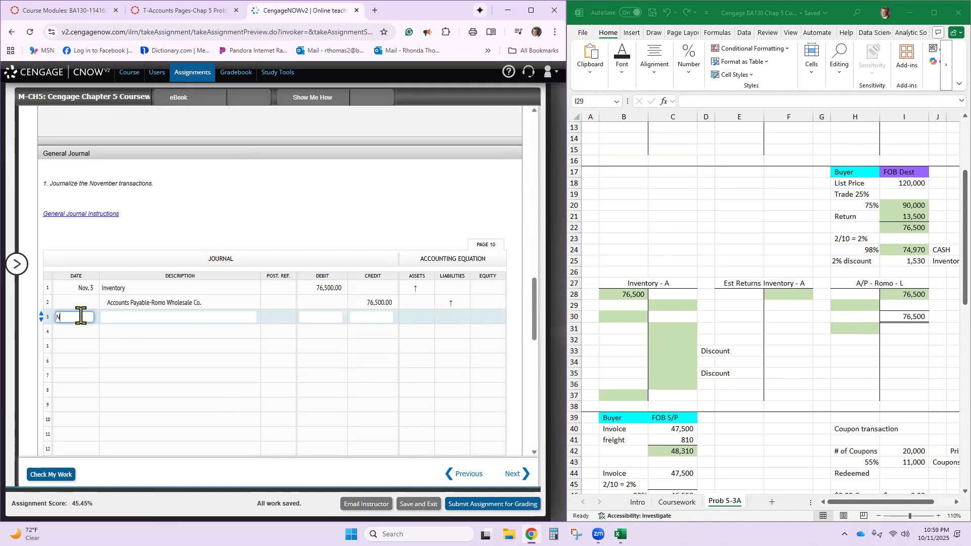
{"action": "type", "text": "Nov. 4"}
{"action": "key", "text": "Tab"}
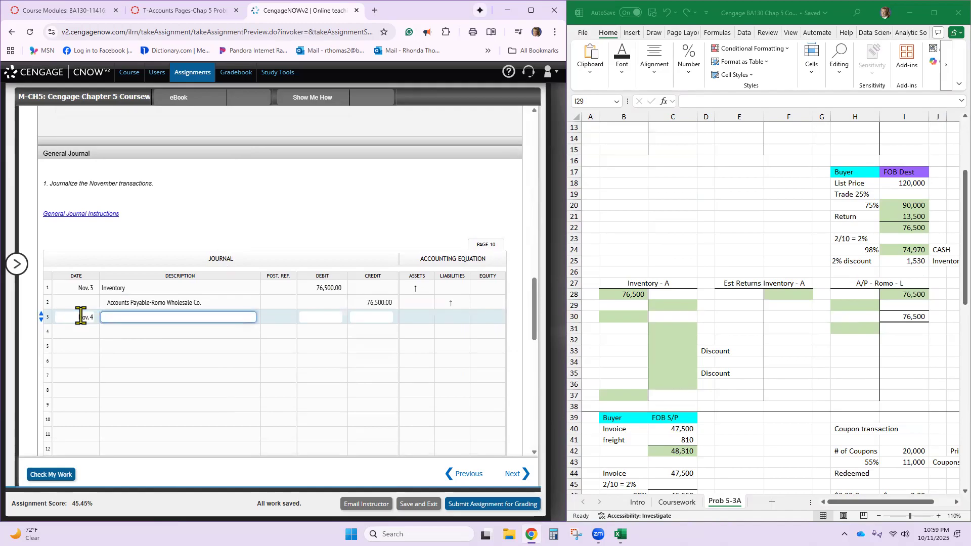
- Examine the account names in the chart of accounts alongside the T-accounts at the start of the Prob 5-3A sheet
{"action": "scroll", "coordinate": [81, 317], "scroll_direction": "up", "scroll_amount": 5}
{"action": "scroll", "coordinate": [575, 347], "scroll_direction": "up", "scroll_amount": 4}
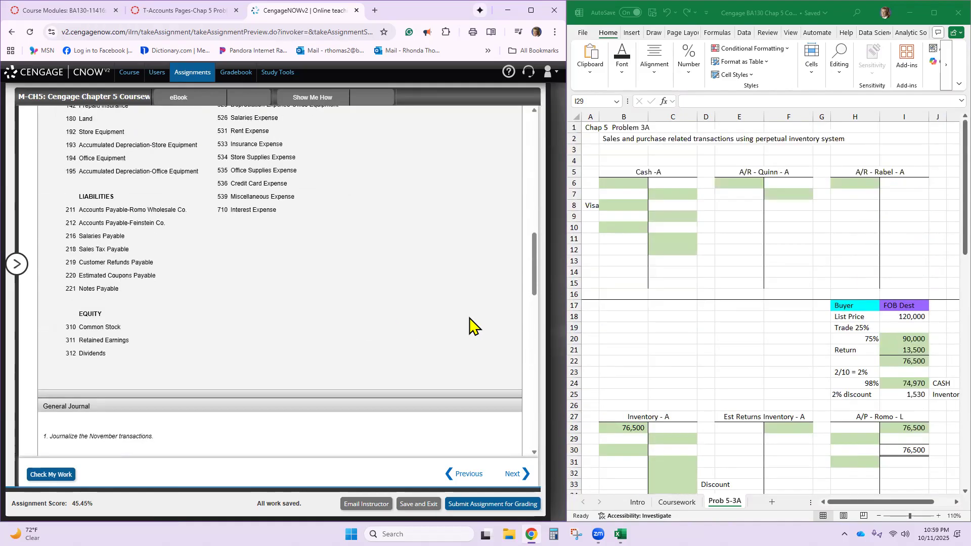
{"action": "scroll", "coordinate": [336, 276], "scroll_direction": "down", "scroll_amount": 3}
{"action": "scroll", "coordinate": [639, 284], "scroll_direction": "down", "scroll_amount": 1}
{"action": "scroll", "coordinate": [636, 289], "scroll_direction": "up", "scroll_amount": 1}
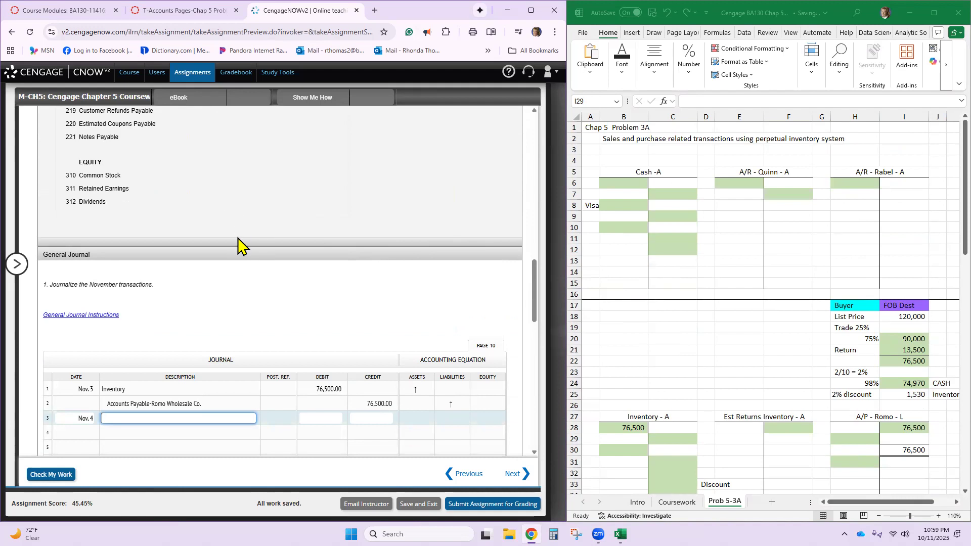
{"action": "scroll", "coordinate": [238, 246], "scroll_direction": "up", "scroll_amount": 1}
{"action": "scroll", "coordinate": [238, 246], "scroll_direction": "up", "scroll_amount": 3}
{"action": "scroll", "coordinate": [238, 245], "scroll_direction": "up", "scroll_amount": 2}
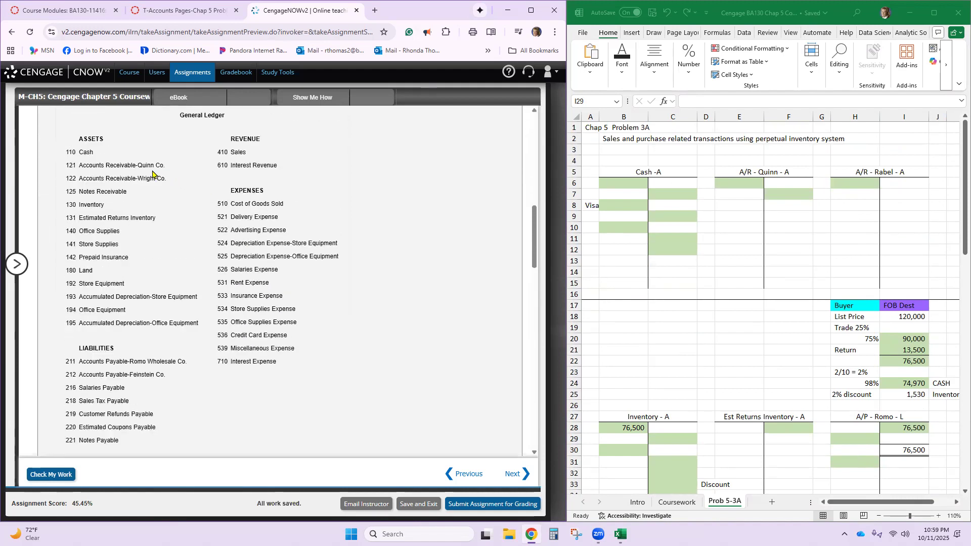
- Rename the third receivable T-account heading in row 5 of the Prob 5-3A sheet as A/R - Wright - A
{"action": "left_click", "coordinate": [884, 172]}
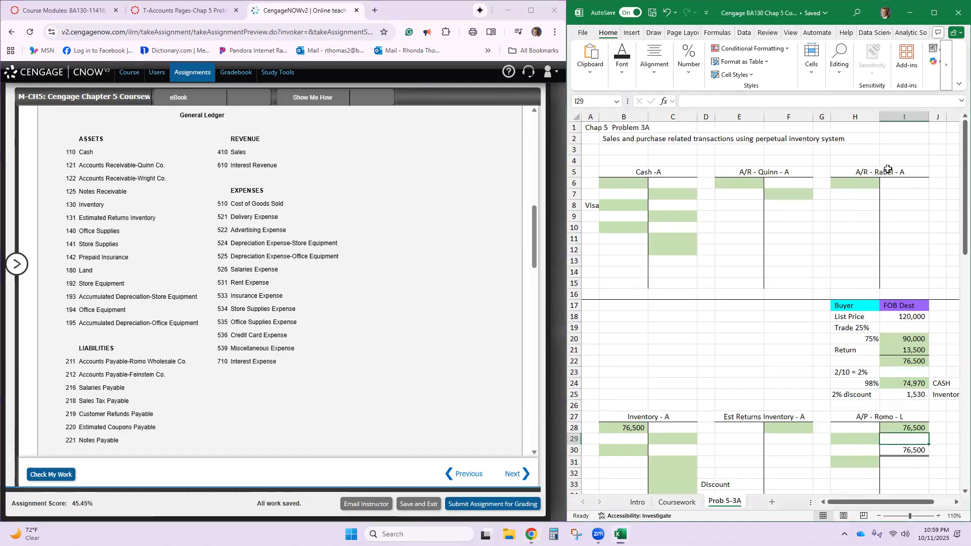
{"action": "left_click", "coordinate": [716, 101]}
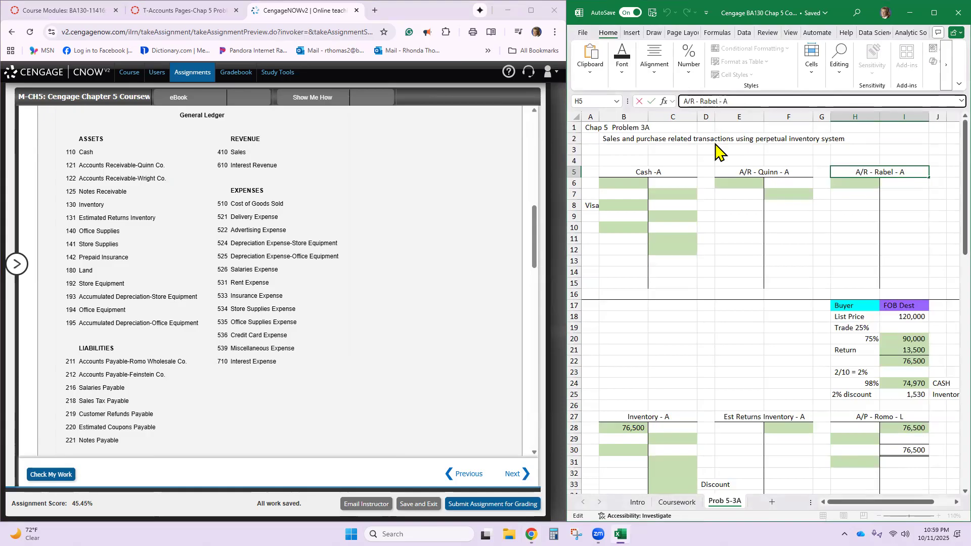
{"action": "key", "text": "BackSpace"}
{"action": "key", "text": "BackSpace"}
{"action": "key", "text": "BackSpace"}
{"action": "key", "text": "BackSpace"}
{"action": "key", "text": "BackSpace"}
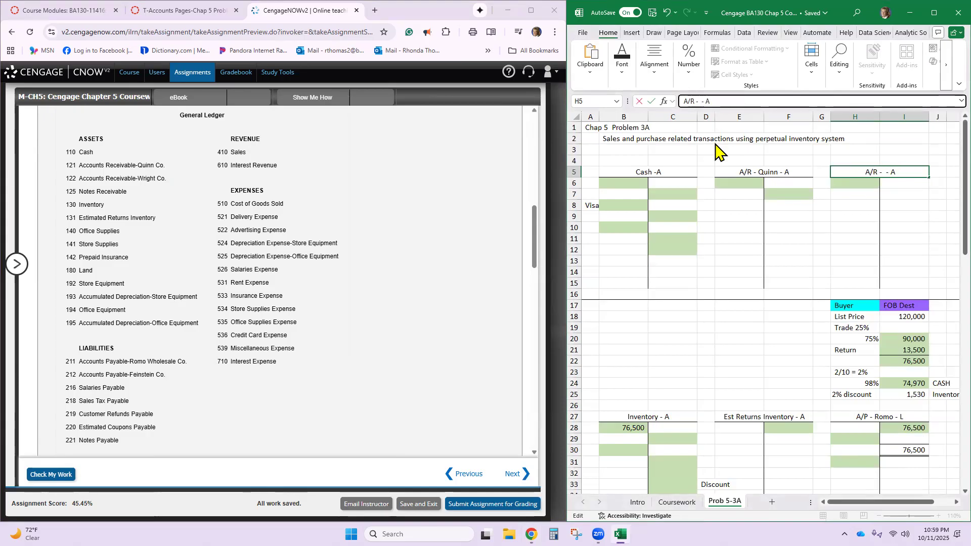
{"action": "type", "text": "Wright"}
{"action": "key", "text": "Return"}
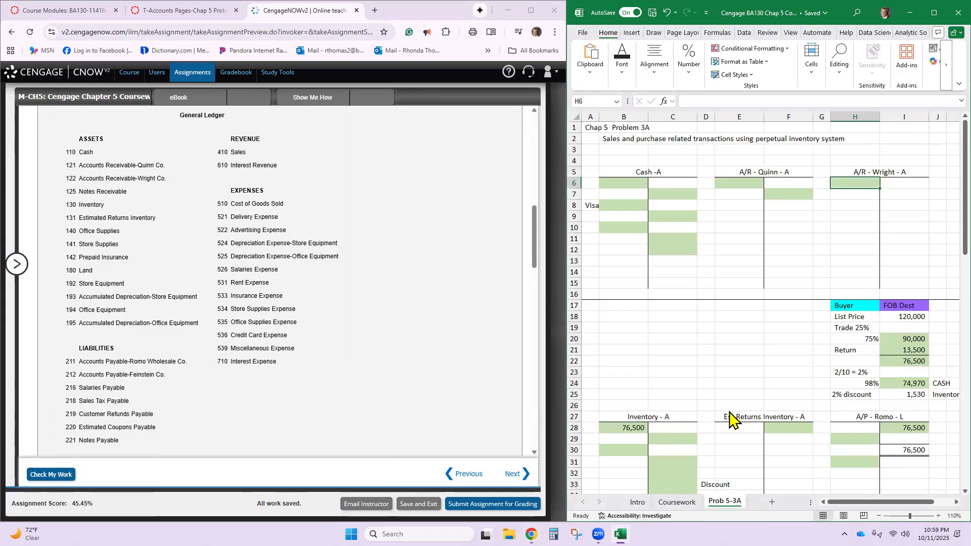
- Rename the A/P - Papoose Creek T-account heading in row 51 as A/P - Feinstein - A
{"action": "scroll", "coordinate": [729, 418], "scroll_direction": "down", "scroll_amount": 2}
{"action": "scroll", "coordinate": [830, 382], "scroll_direction": "down", "scroll_amount": 2}
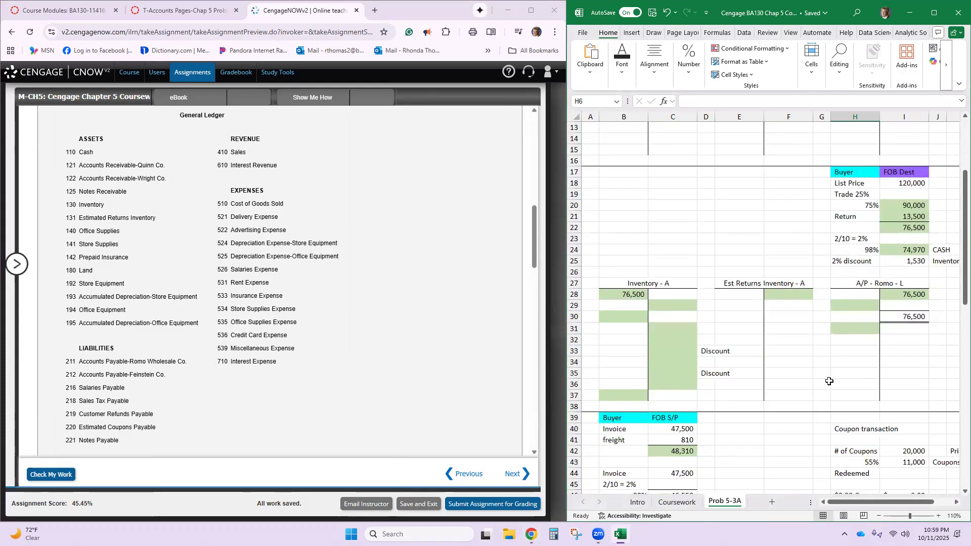
{"action": "scroll", "coordinate": [830, 382], "scroll_direction": "down", "scroll_amount": 5}
{"action": "left_click", "coordinate": [651, 388]}
{"action": "double_click", "coordinate": [651, 388]}
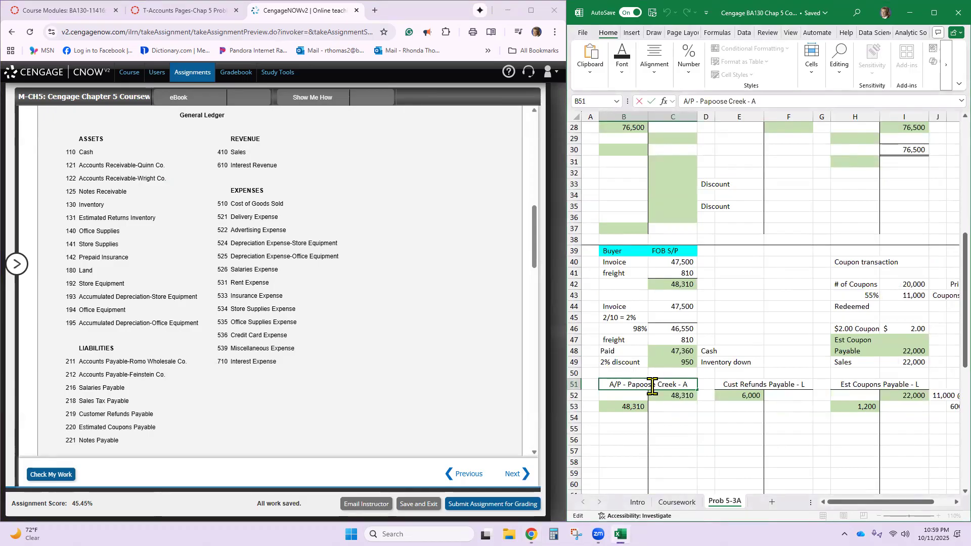
{"action": "key", "text": "Delete"}
{"action": "key", "text": "Delete"}
{"action": "key", "text": "Delete"}
{"action": "key", "text": "Delete"}
{"action": "key", "text": "Delete"}
{"action": "key", "text": "Delete"}
{"action": "key", "text": "Delete"}
{"action": "key", "text": "Delete"}
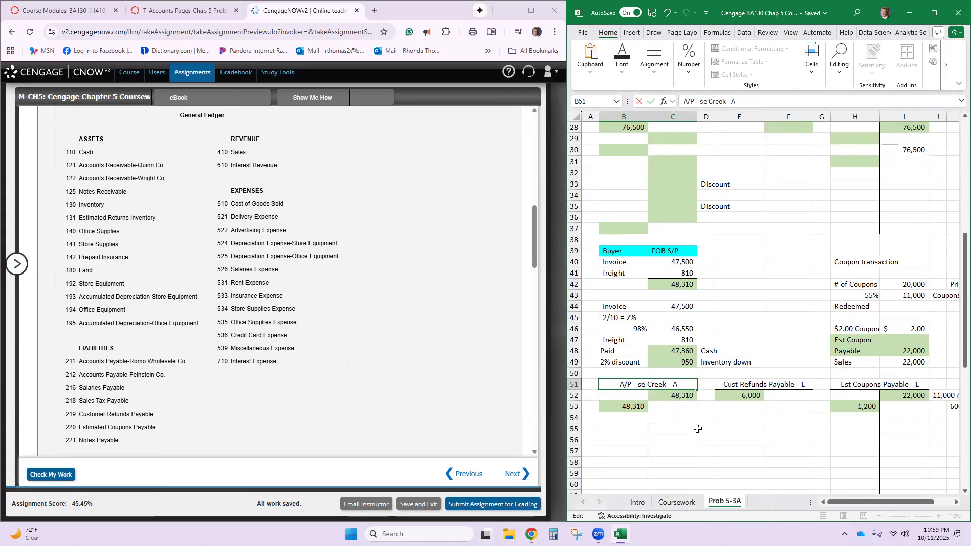
{"action": "key", "text": "Delete"}
{"action": "key", "text": "Delete"}
{"action": "key", "text": "Delete"}
{"action": "key", "text": "Delete"}
{"action": "key", "text": "Delete"}
{"action": "type", "text": "Feinste"}
{"action": "type", "text": "n"}
{"action": "key", "text": "BackSpace"}
{"action": "key", "text": "BackSpace"}
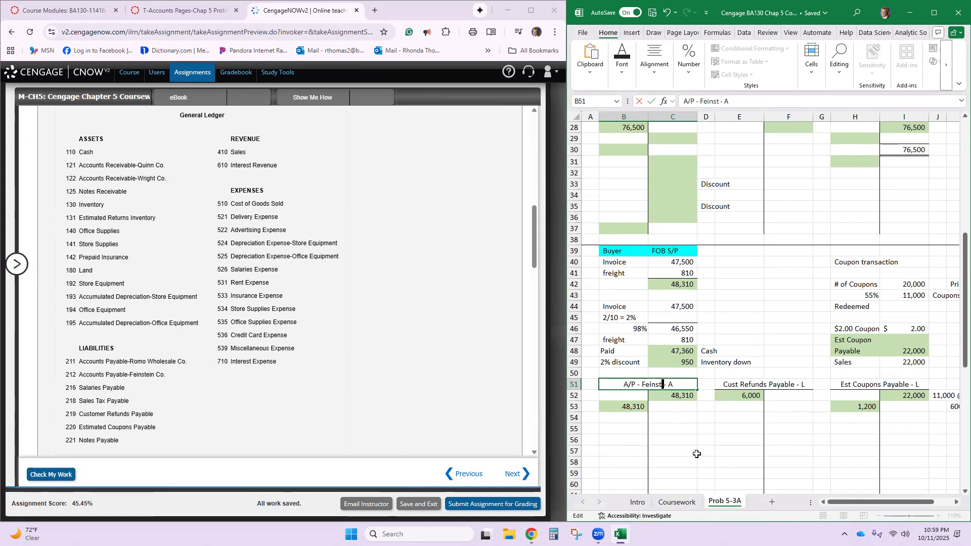
{"action": "type", "text": "ein"}
- Clear the old amounts in B52:I53 from the Feinstein, Cust Refunds Payable and Est Coupons Payable T-accounts
{"action": "left_click_drag", "start_coordinate": [636, 394], "coordinate": [900, 405]}
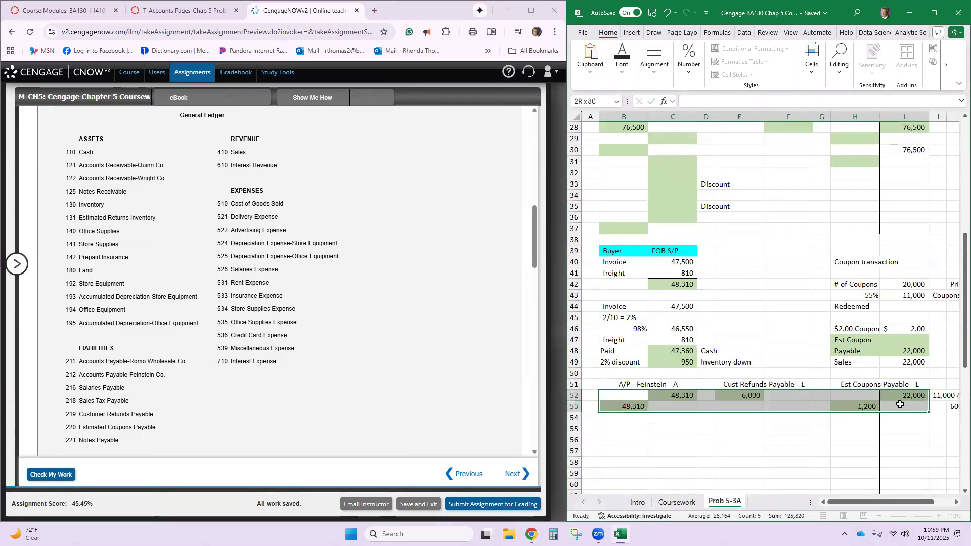
{"action": "key", "text": "Delete"}
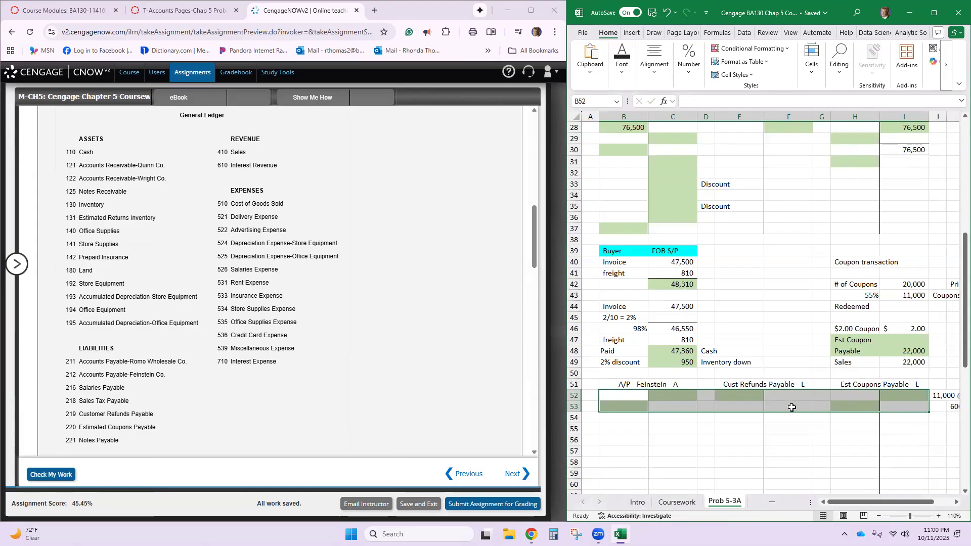
{"action": "scroll", "coordinate": [787, 387], "scroll_direction": "up", "scroll_amount": 4}
{"action": "scroll", "coordinate": [768, 374], "scroll_direction": "up", "scroll_amount": 5}
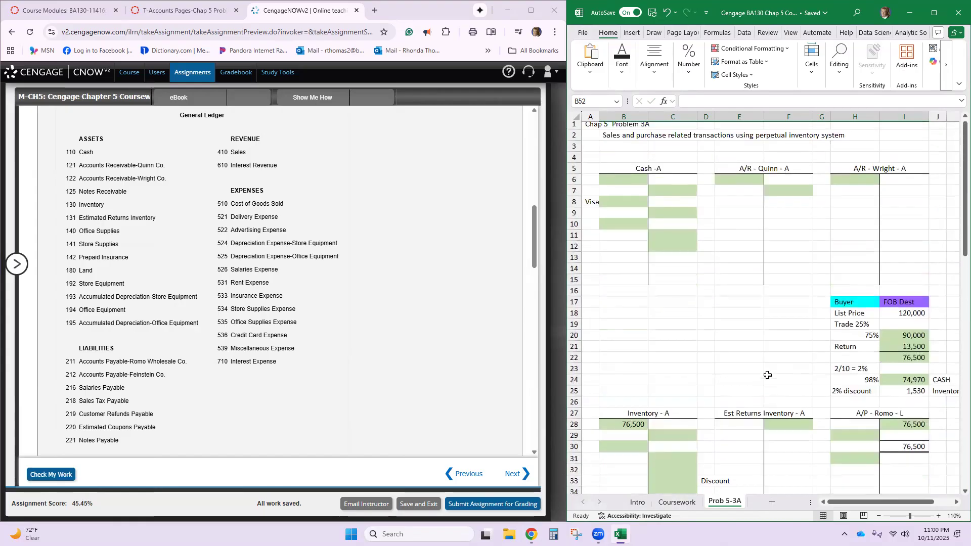
{"action": "scroll", "coordinate": [892, 230], "scroll_direction": "down", "scroll_amount": 3}
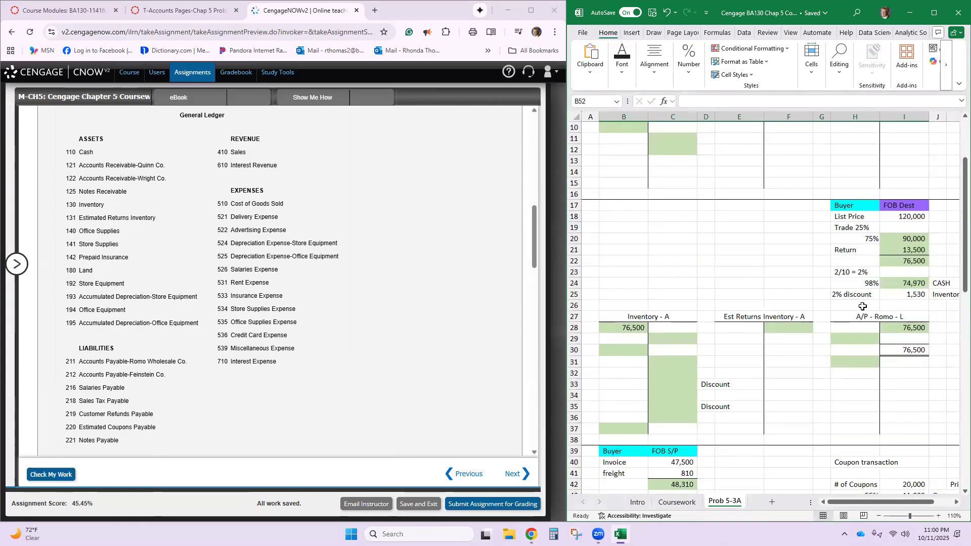
{"action": "left_click", "coordinate": [919, 259]}
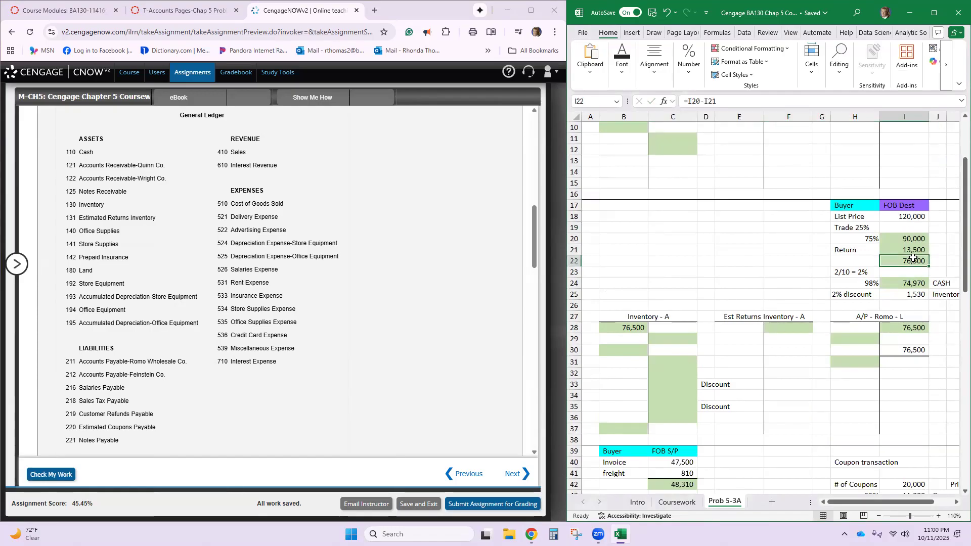
{"action": "left_click", "coordinate": [940, 261]}
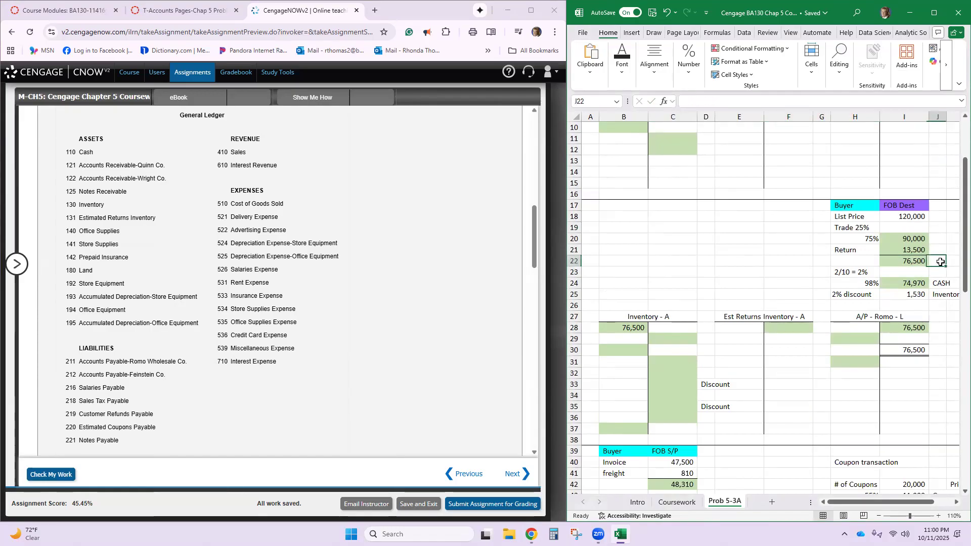
{"action": "type", "text": "Nov 3"}
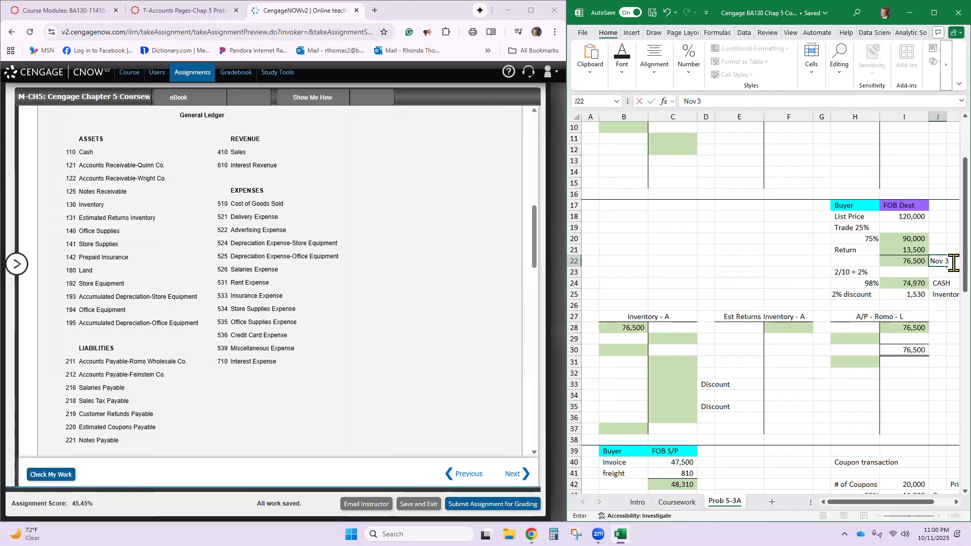
{"action": "key", "text": "ctrl+Return"}
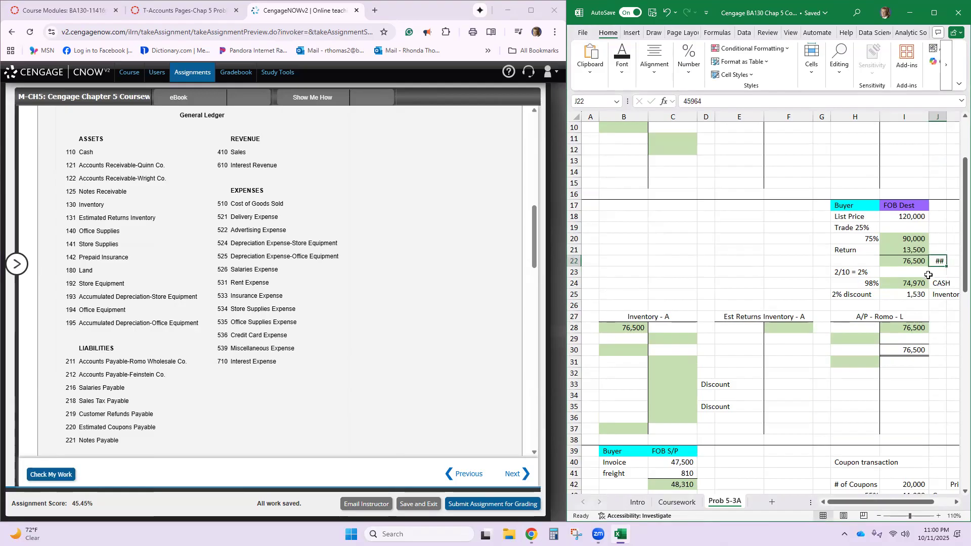
{"action": "key", "text": "Delete"}
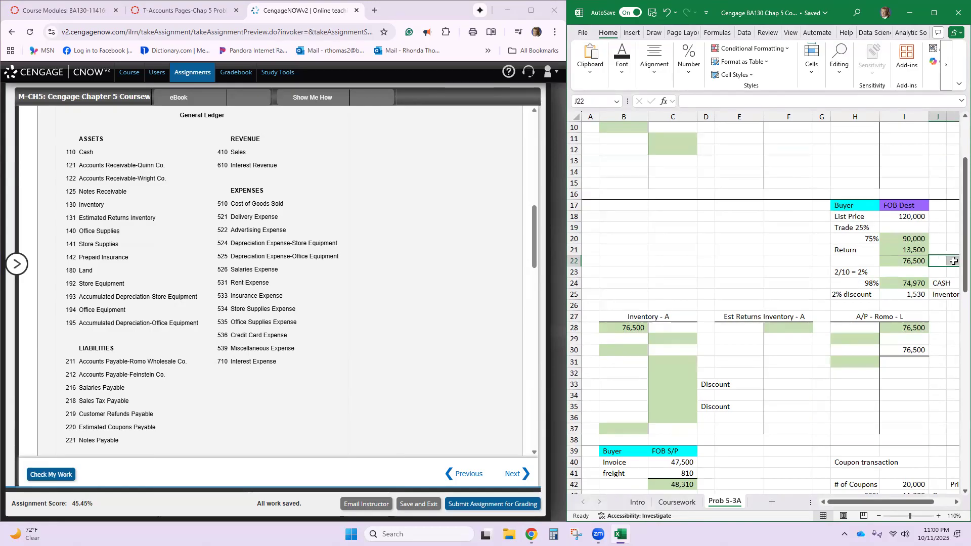
- Merge cells J22:K22 beside the 76,500 net purchase amount and left-align the merged cell
{"action": "left_click", "coordinate": [661, 76]}
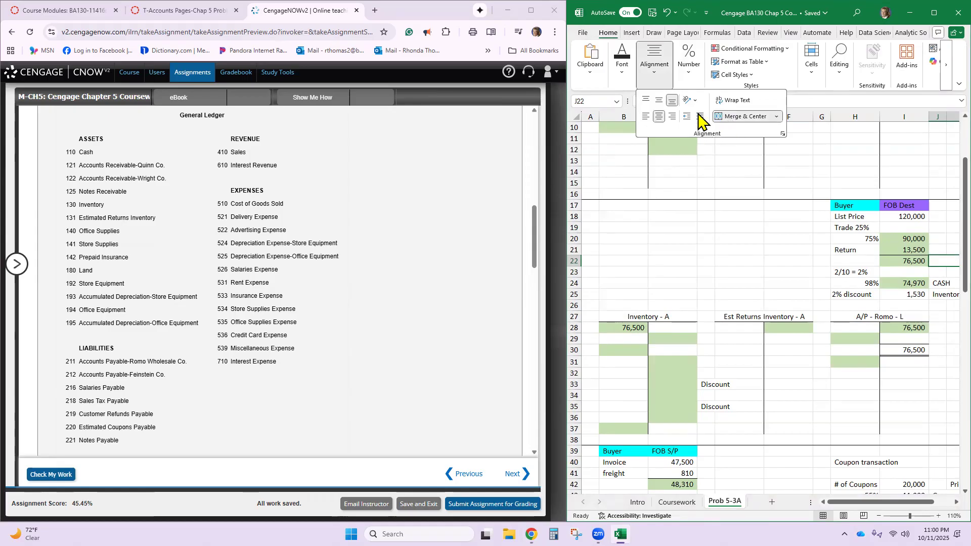
{"action": "left_click", "coordinate": [941, 258]}
{"action": "double_click", "coordinate": [940, 259]}
{"action": "type", "text": "Nov"}
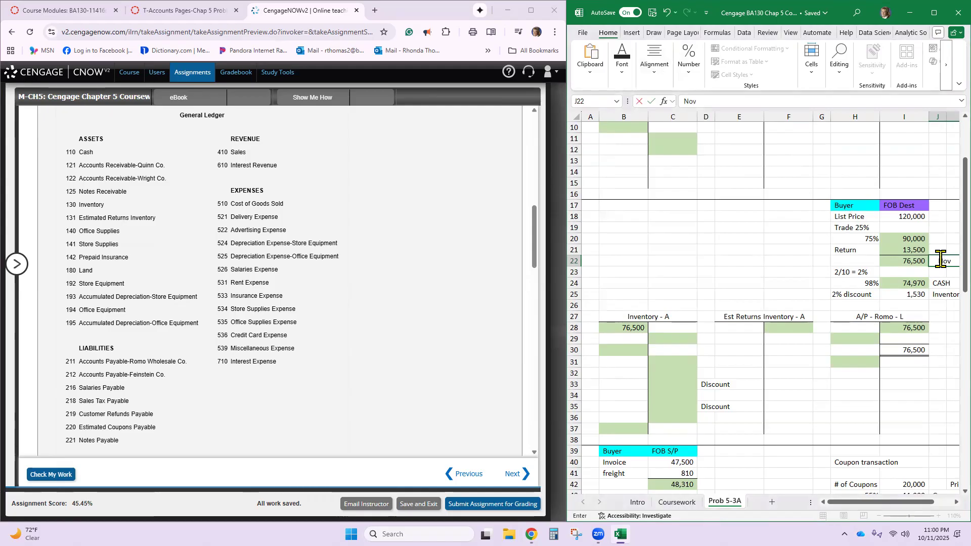
{"action": "type", "text": " 3"}
{"action": "key", "text": "Return"}
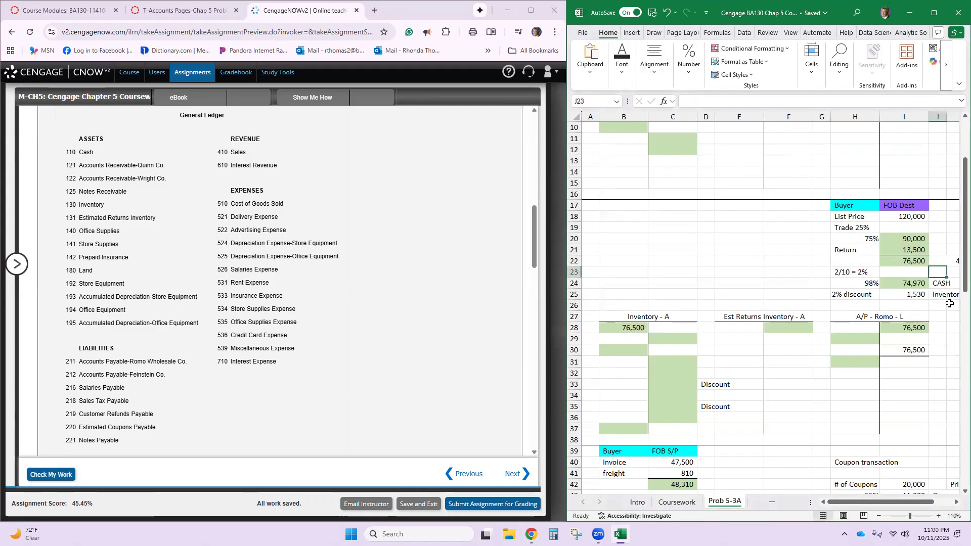
{"action": "left_click", "coordinate": [937, 262]}
{"action": "key", "text": "Delete"}
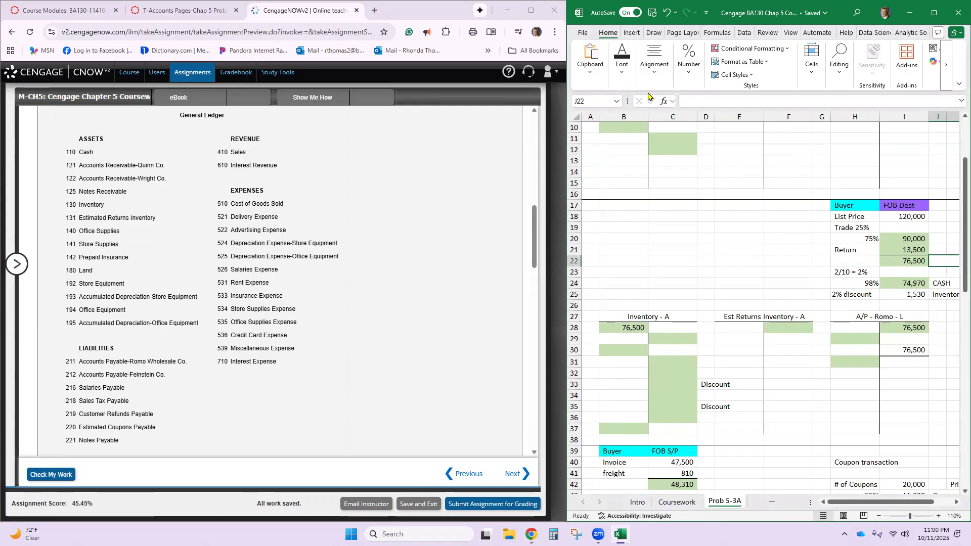
{"action": "left_click", "coordinate": [655, 61]}
{"action": "left_click", "coordinate": [649, 118]}
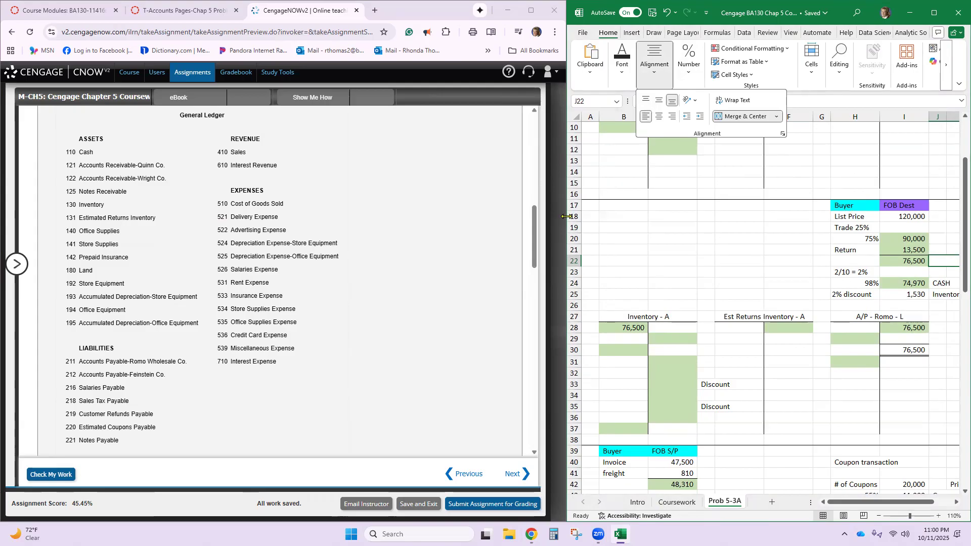
- Try entering Nov 3 as a date label in the merged cell beside the 76,500 net purchase amount
{"action": "left_click", "coordinate": [932, 259]}
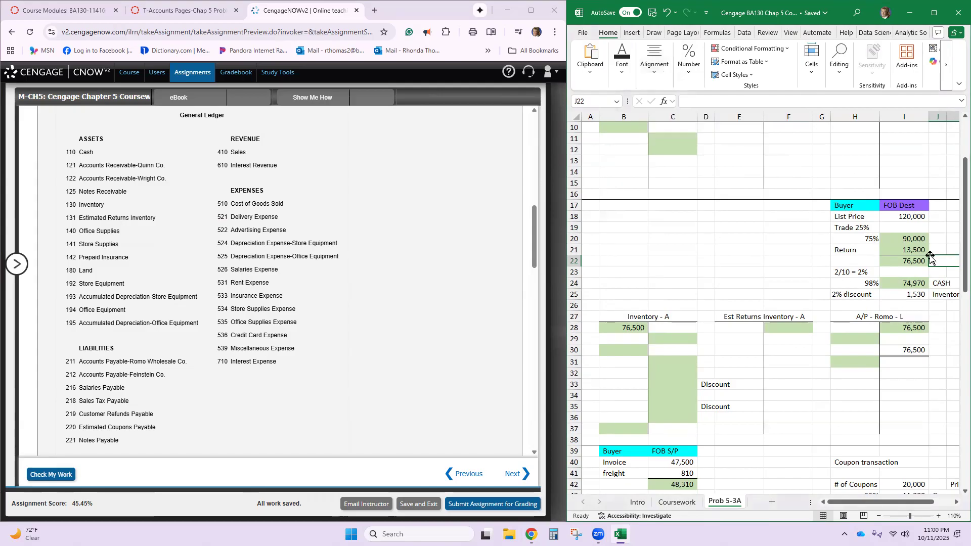
{"action": "double_click", "coordinate": [940, 265]}
{"action": "type", "text": "N"}
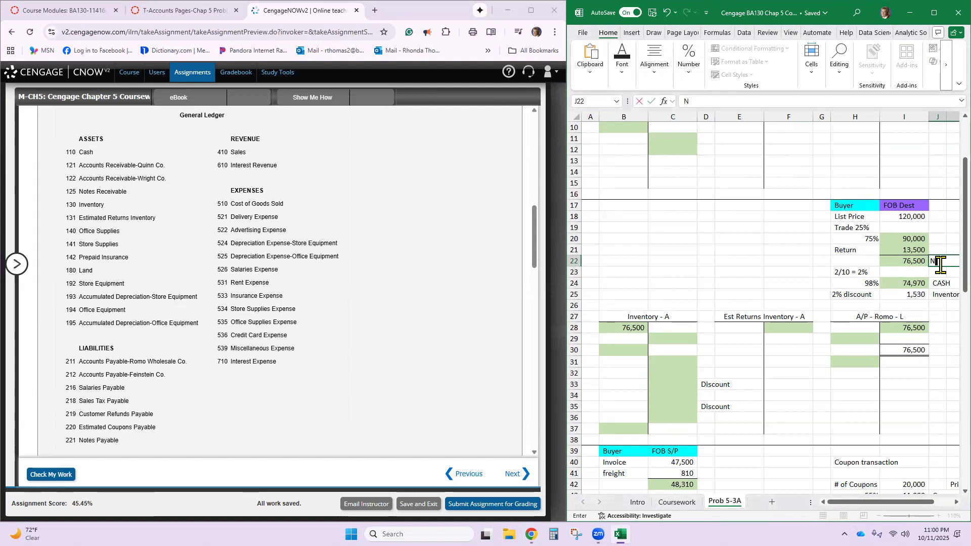
{"action": "type", "text": "ov 3"}
{"action": "key", "text": "Tab"}
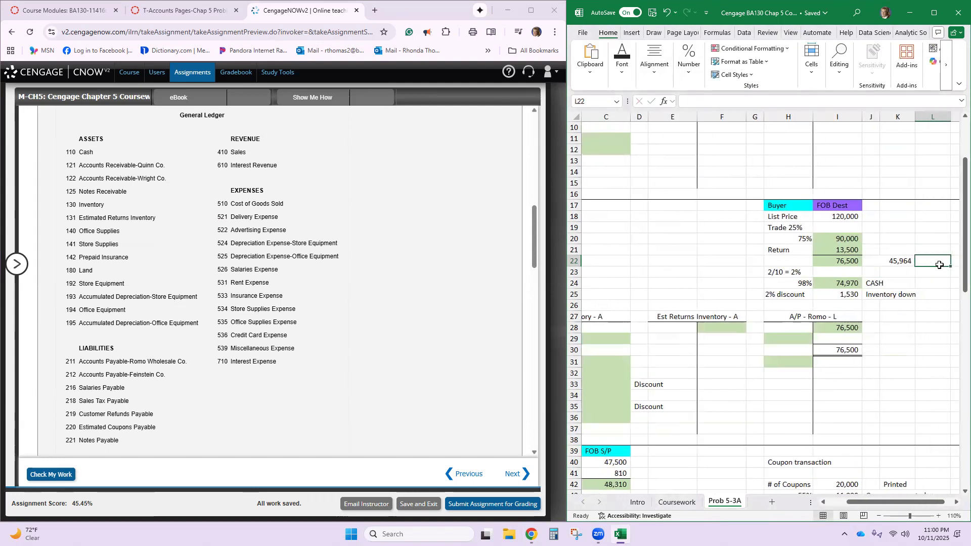
{"action": "key", "text": "Return"}
{"action": "key", "text": "Up"}
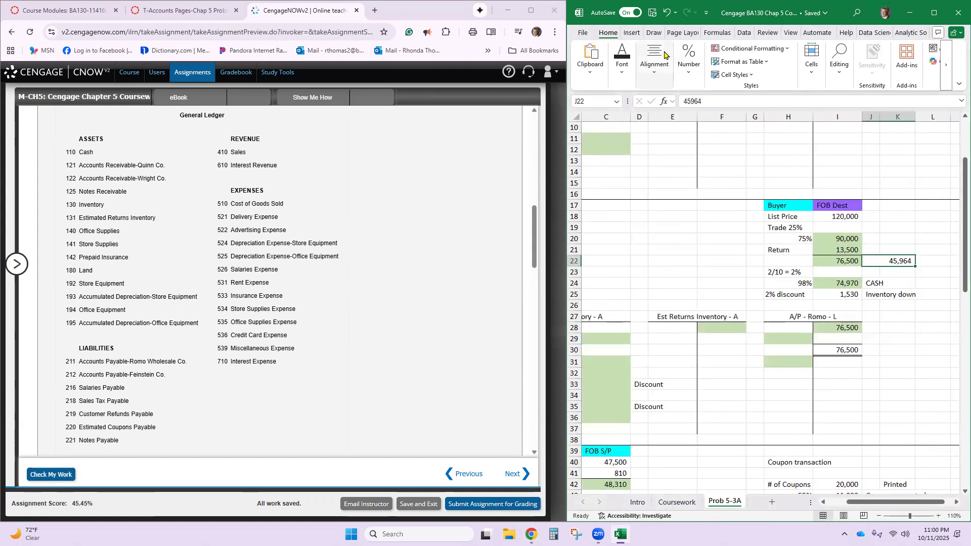
- Set the number format of the merged cell beside the 76,500 net purchase amount to Text
{"action": "left_click", "coordinate": [691, 68]}
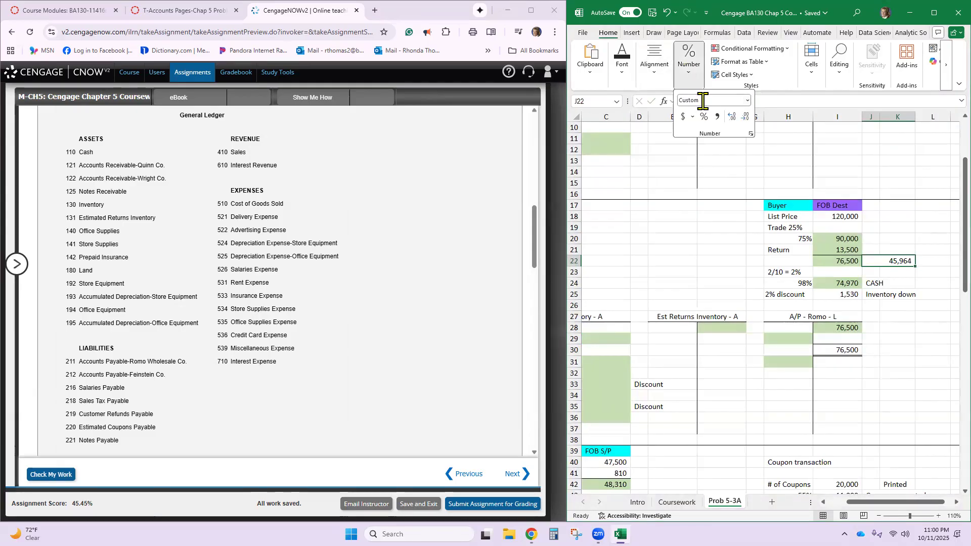
{"action": "left_click", "coordinate": [746, 101]}
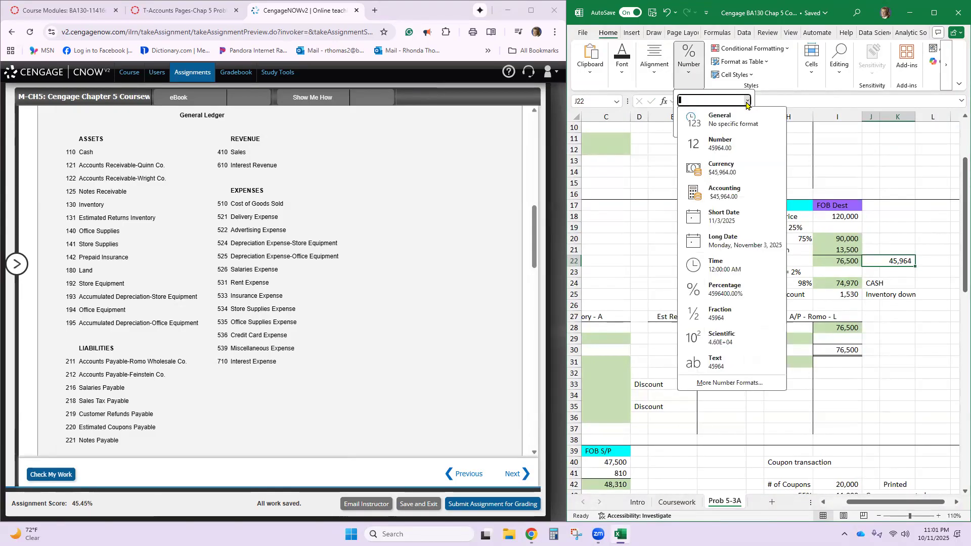
{"action": "left_click", "coordinate": [724, 362]}
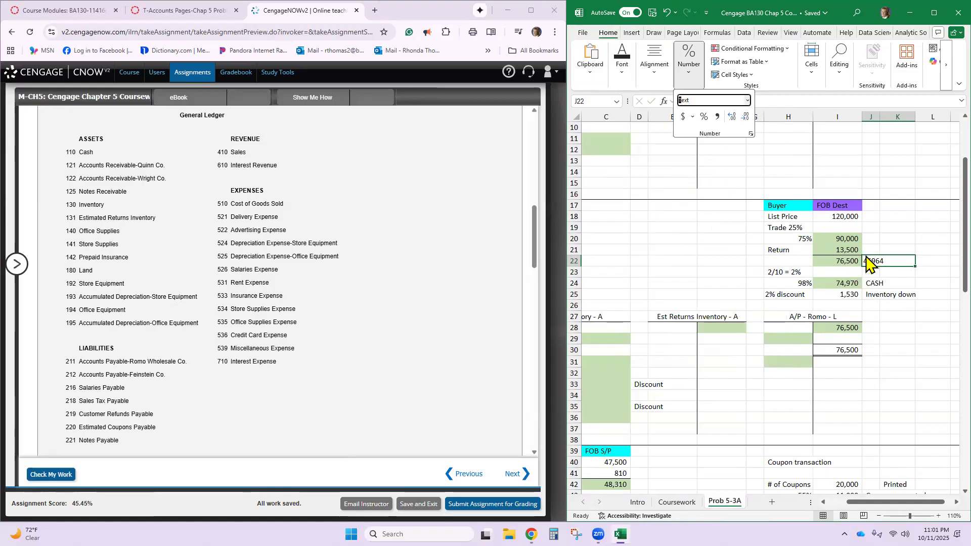
{"action": "left_click", "coordinate": [885, 261]}
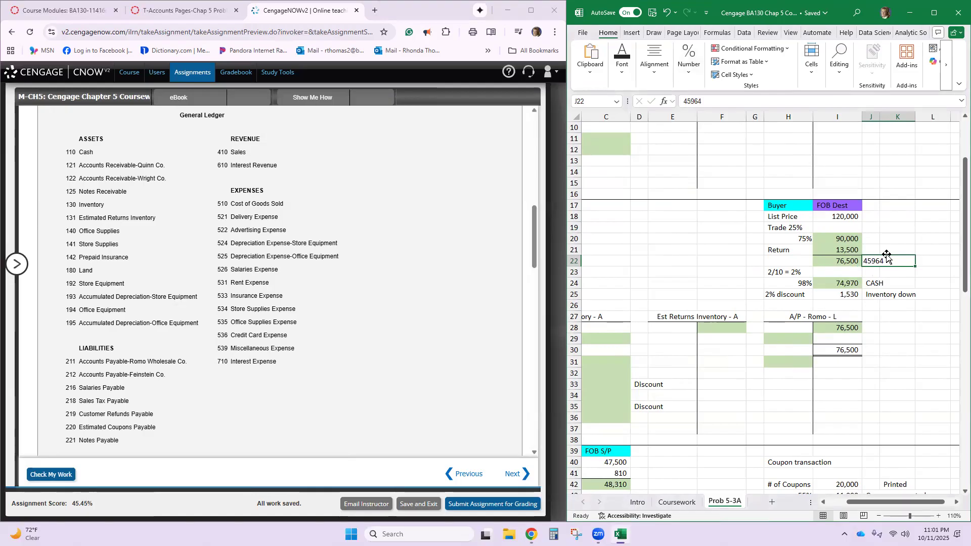
- Replace the content of the Text-formatted cell J22 with the date label Nov 3
{"action": "scroll", "coordinate": [888, 256], "scroll_direction": "up", "scroll_amount": 3}
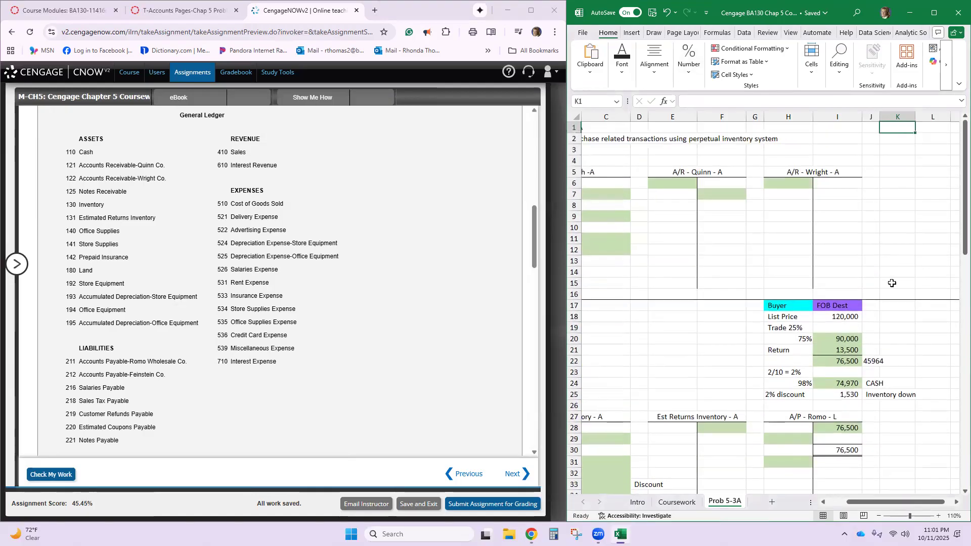
{"action": "double_click", "coordinate": [892, 362]}
{"action": "key", "text": "BackSpace"}
{"action": "key", "text": "BackSpace"}
{"action": "key", "text": "BackSpace"}
{"action": "key", "text": "BackSpace"}
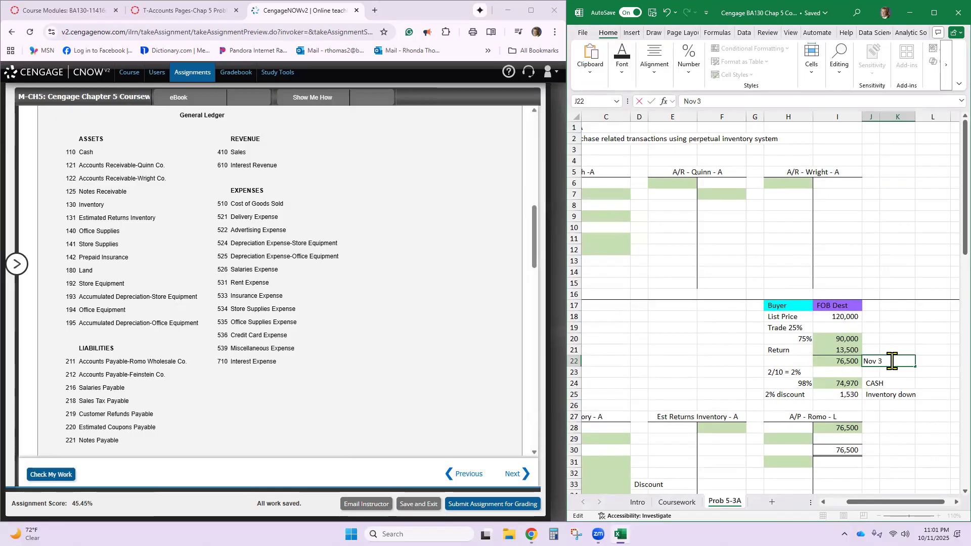
{"action": "type", "text": "Nov 3"}
{"action": "key", "text": "Return"}
{"action": "key", "text": "Left"}
{"action": "key", "text": "Left"}
{"action": "key", "text": "Left"}
{"action": "key", "text": "Left"}
{"action": "key", "text": "Left"}
{"action": "key", "text": "Left"}
{"action": "key", "text": "Left"}
{"action": "key", "text": "Left"}
{"action": "key", "text": "Left"}
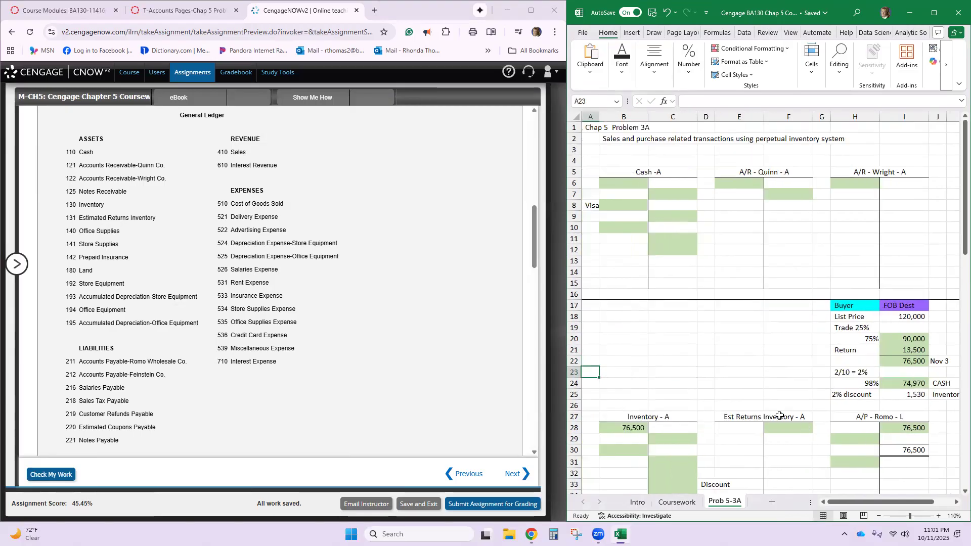
- Record the November 4 cash sale of 71,290 in debit cell B6 of the Cash T-account
{"action": "scroll", "coordinate": [291, 321], "scroll_direction": "up", "scroll_amount": 10}
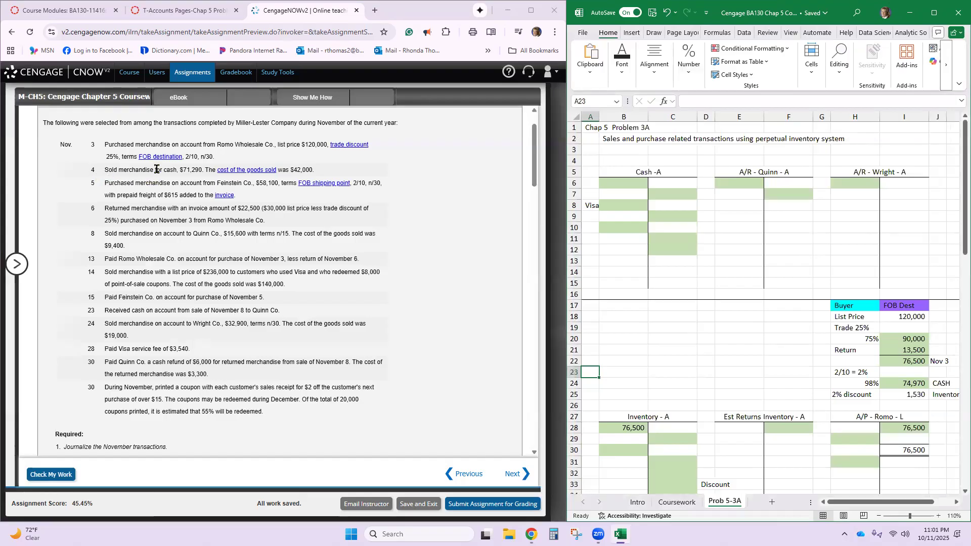
{"action": "left_click_drag", "start_coordinate": [160, 169], "coordinate": [203, 171]}
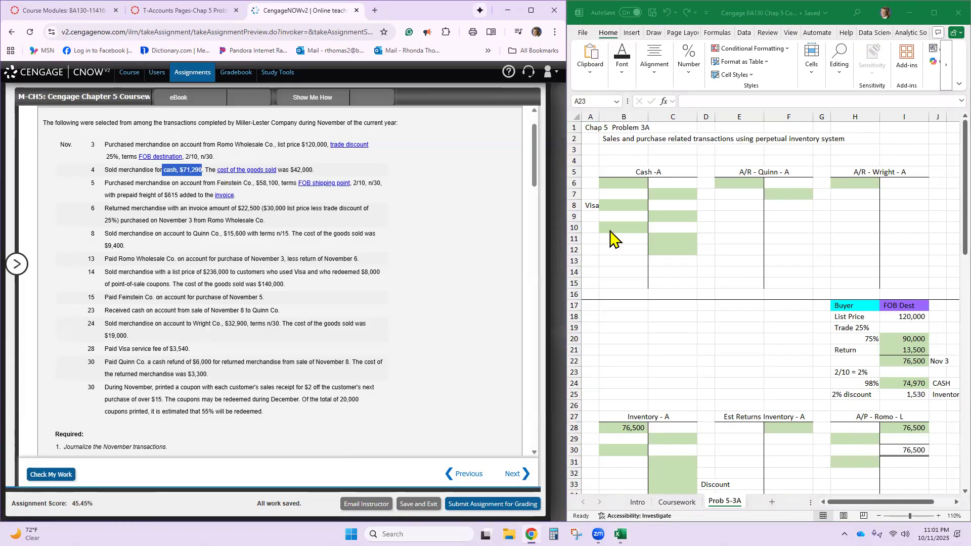
{"action": "left_click", "coordinate": [654, 194]}
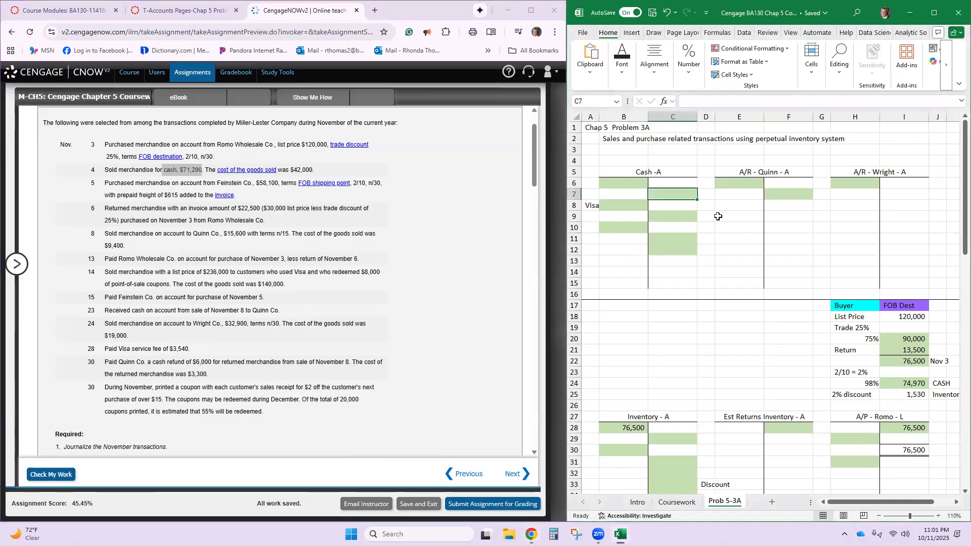
{"action": "left_click", "coordinate": [622, 184]}
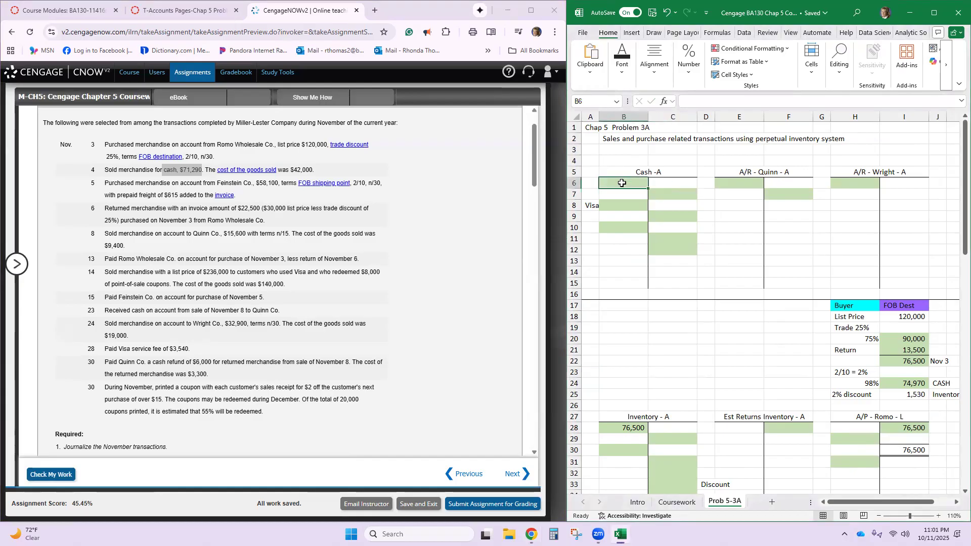
{"action": "type", "text": "7"}
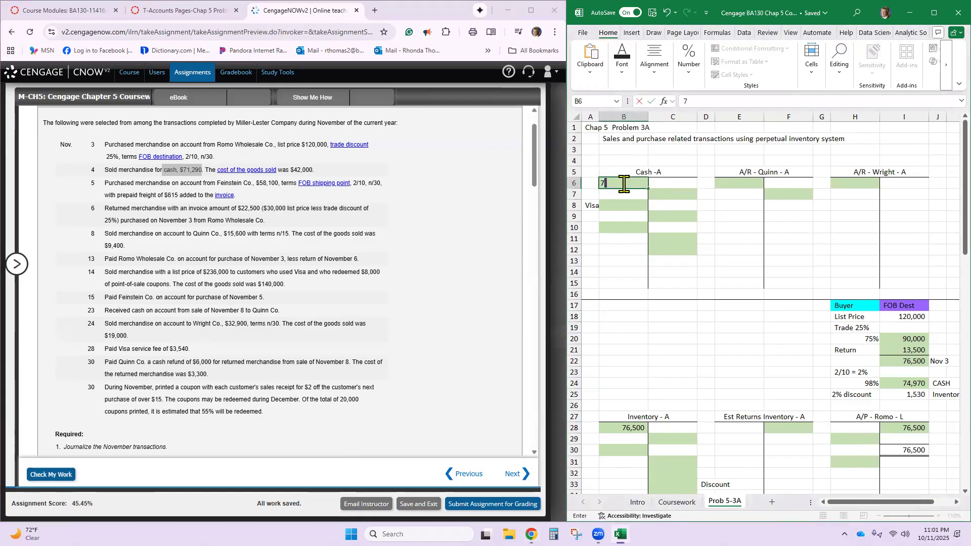
{"action": "type", "text": "1,290"}
{"action": "key", "text": "Return"}
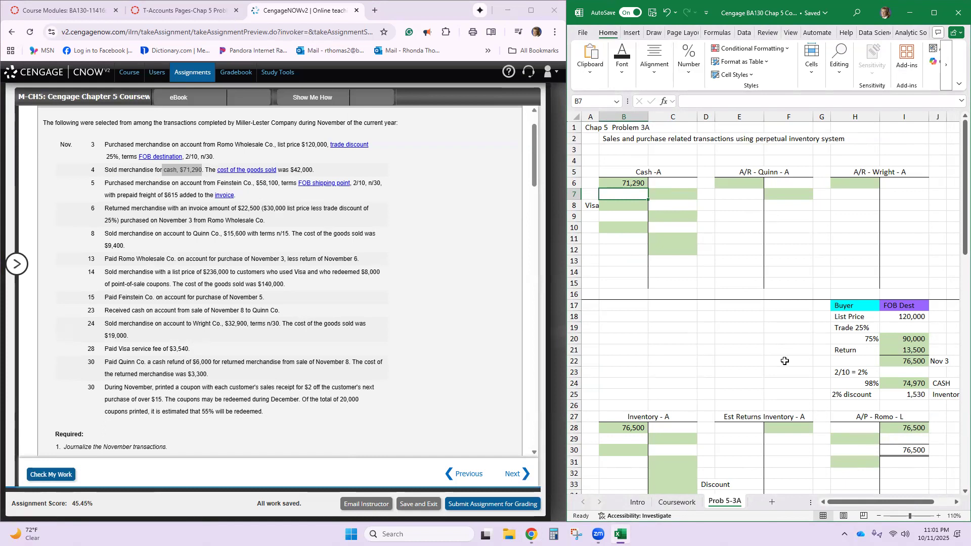
- Clear the old credit and debit amounts from the Sales T-account
{"action": "scroll", "coordinate": [786, 361], "scroll_direction": "down", "scroll_amount": 4}
{"action": "scroll", "coordinate": [785, 361], "scroll_direction": "down", "scroll_amount": 5}
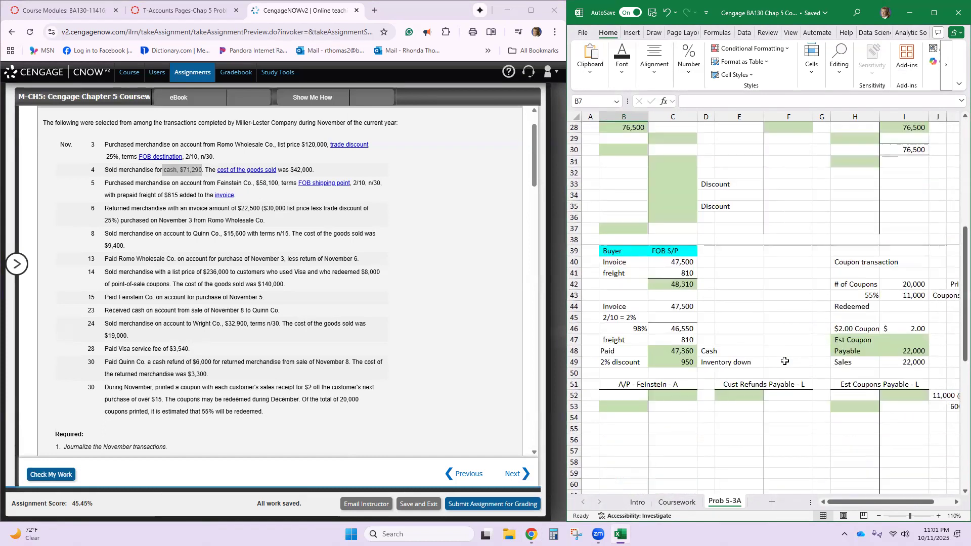
{"action": "scroll", "coordinate": [785, 361], "scroll_direction": "down", "scroll_amount": 4}
{"action": "scroll", "coordinate": [786, 362], "scroll_direction": "down", "scroll_amount": 7}
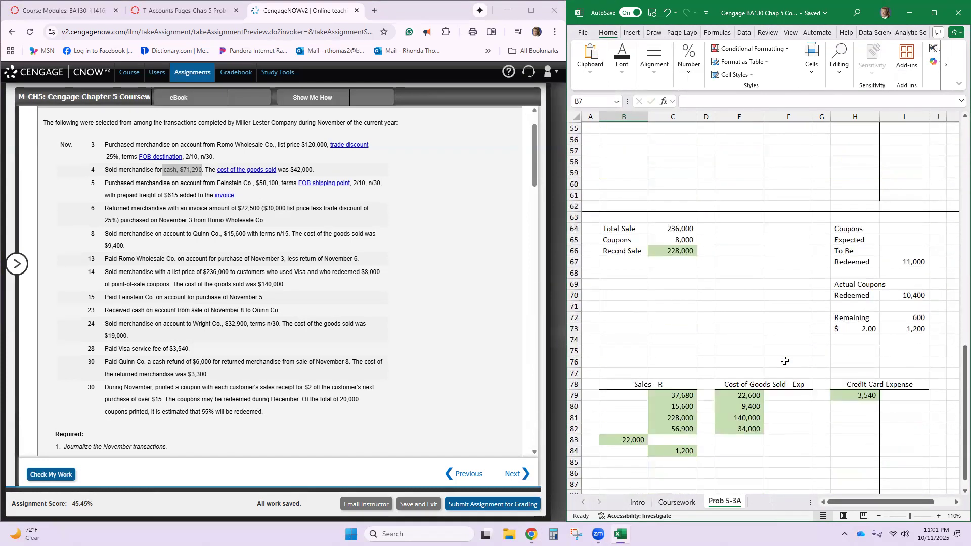
{"action": "left_click", "coordinate": [677, 333]}
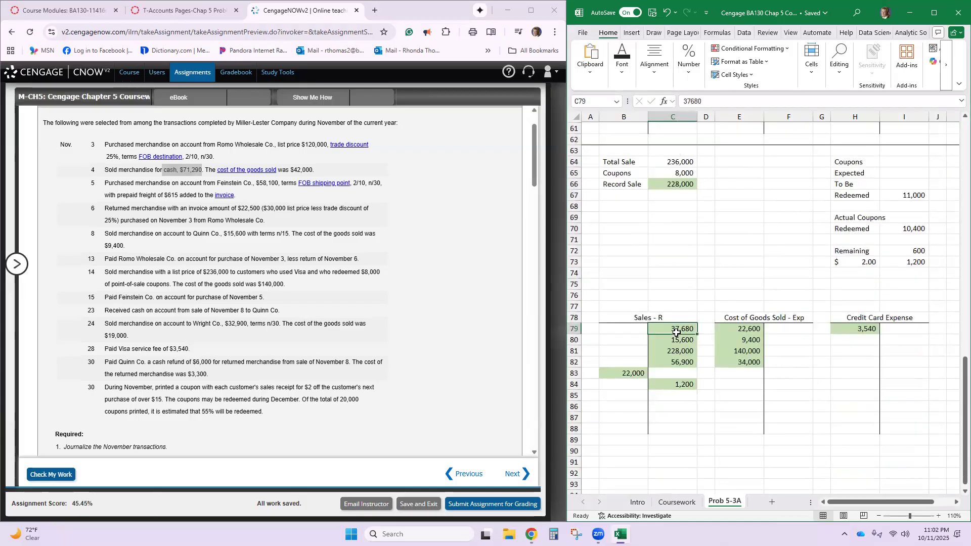
{"action": "left_click_drag", "start_coordinate": [676, 333], "coordinate": [679, 386]}
{"action": "key", "text": "Delete"}
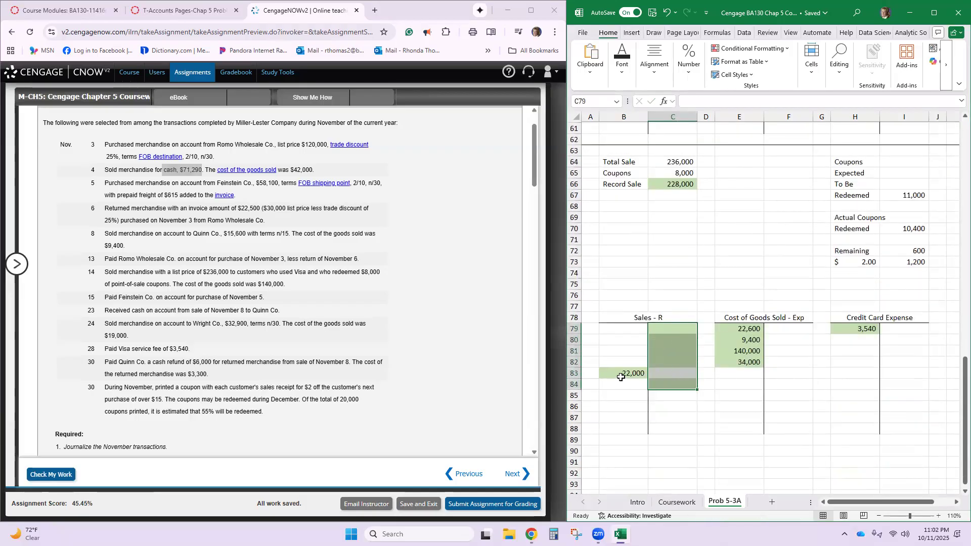
{"action": "left_click", "coordinate": [631, 375]}
{"action": "key", "text": "Delete"}
- Clear the old amounts from the Cost of Goods Sold and Credit Card Expense T-accounts
{"action": "left_click_drag", "start_coordinate": [748, 328], "coordinate": [748, 363]}
{"action": "key", "text": "Delete"}
{"action": "left_click", "coordinate": [852, 327]}
{"action": "key", "text": "Delete"}
- Record 71,290 in the first credit cell of the Sales T-account
{"action": "left_click", "coordinate": [685, 326]}
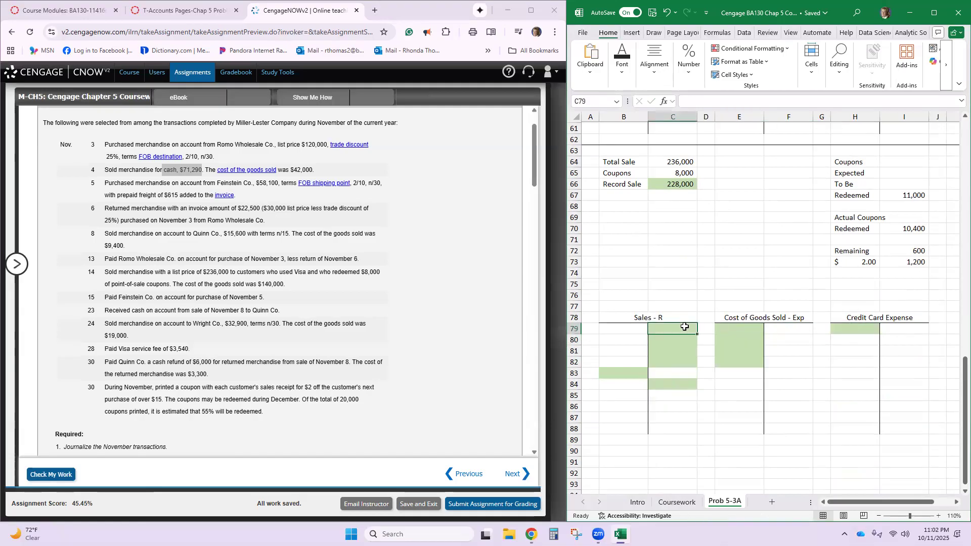
{"action": "type", "text": "7"}
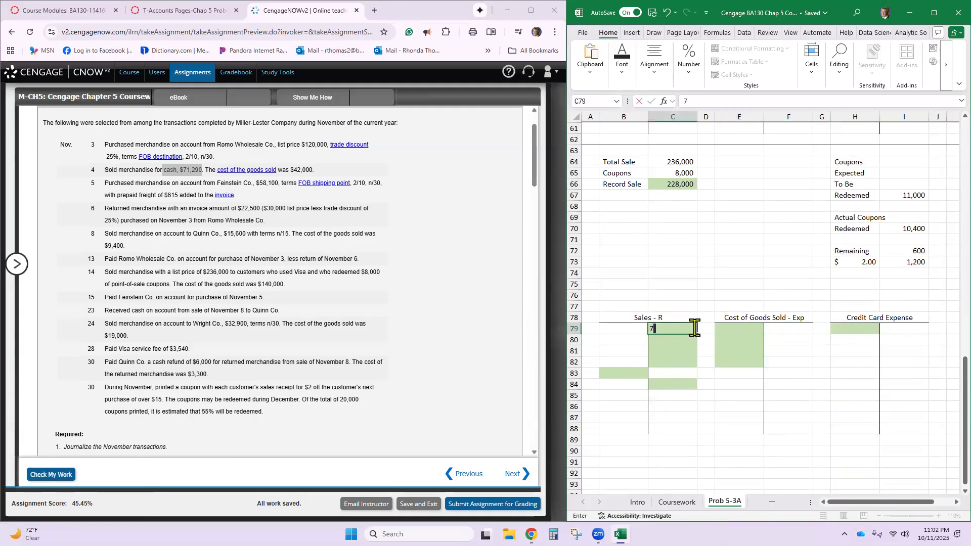
{"action": "type", "text": "1,290"}
{"action": "key", "text": "Return"}
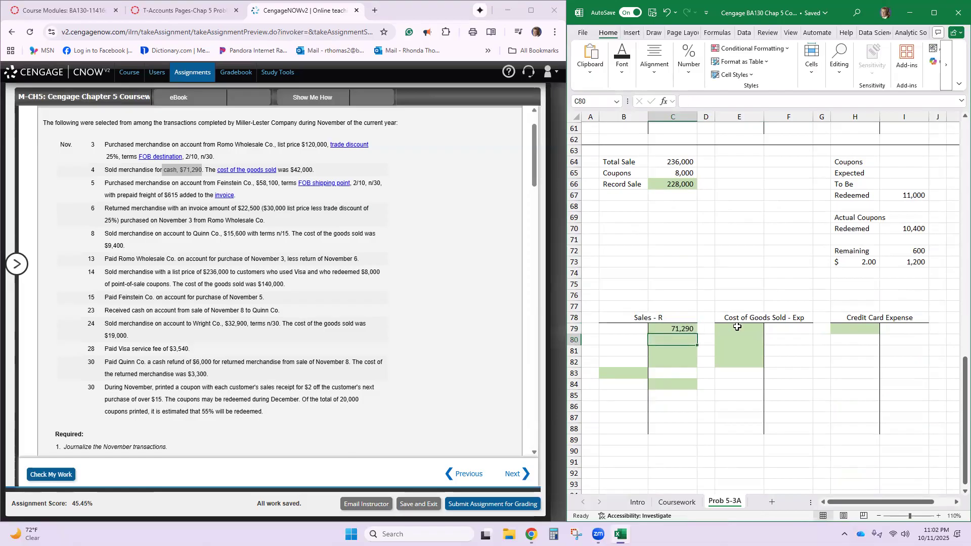
- Record 42,000 in the first debit cell of the Cost of Goods Sold T-account
{"action": "left_click", "coordinate": [736, 327]}
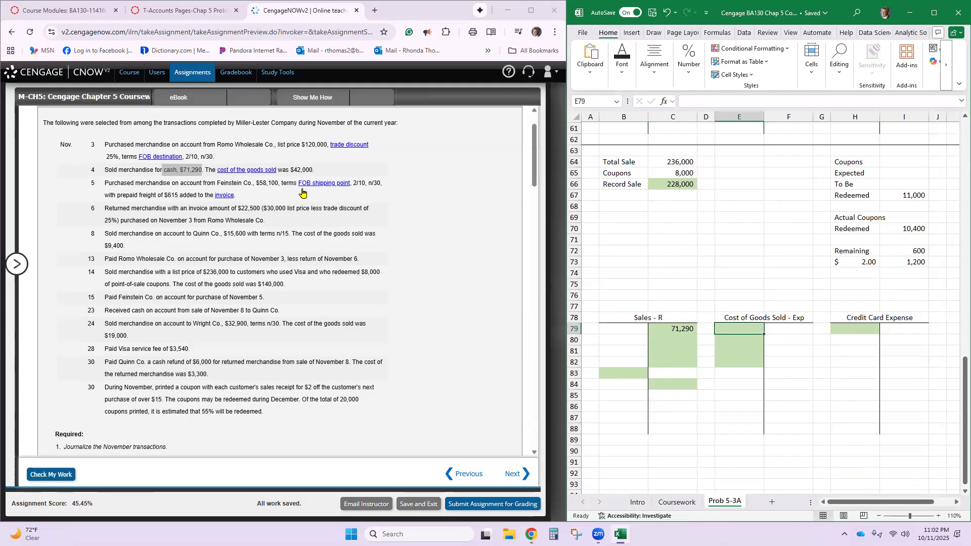
{"action": "type", "text": "4"}
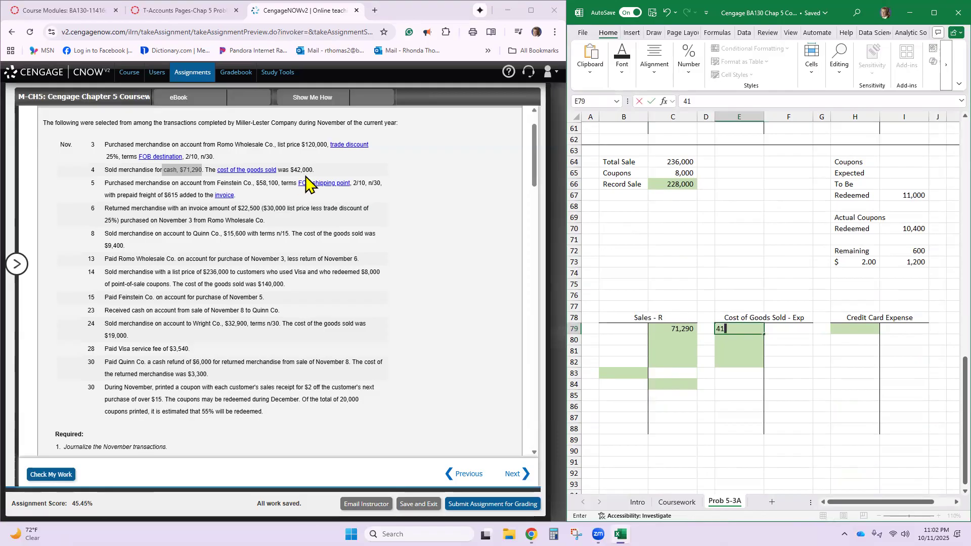
{"action": "type", "text": "2,000"}
{"action": "key", "text": "Return"}
- Record the November 4 cost of 42,000 in credit cell C29 of the Inventory T-account
{"action": "scroll", "coordinate": [721, 276], "scroll_direction": "up", "scroll_amount": 5}
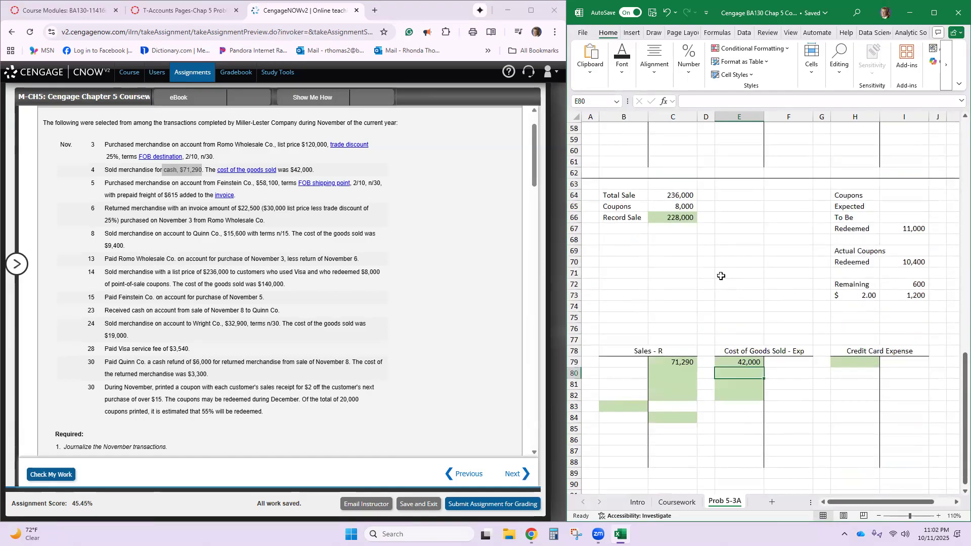
{"action": "scroll", "coordinate": [722, 276], "scroll_direction": "down", "scroll_amount": 5}
{"action": "scroll", "coordinate": [721, 276], "scroll_direction": "down", "scroll_amount": 4}
{"action": "scroll", "coordinate": [722, 276], "scroll_direction": "up", "scroll_amount": 13}
{"action": "scroll", "coordinate": [721, 276], "scroll_direction": "up", "scroll_amount": 4}
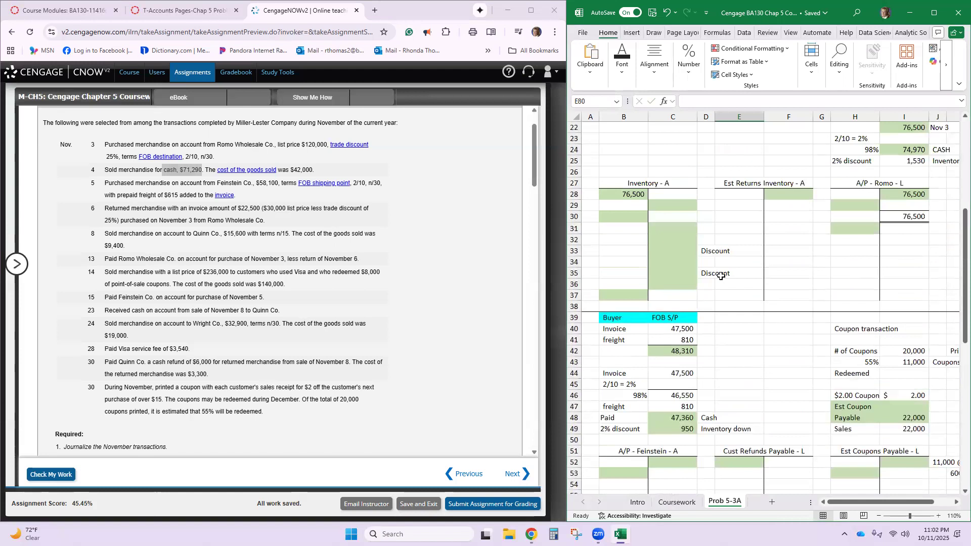
{"action": "type", "text": "42000"}
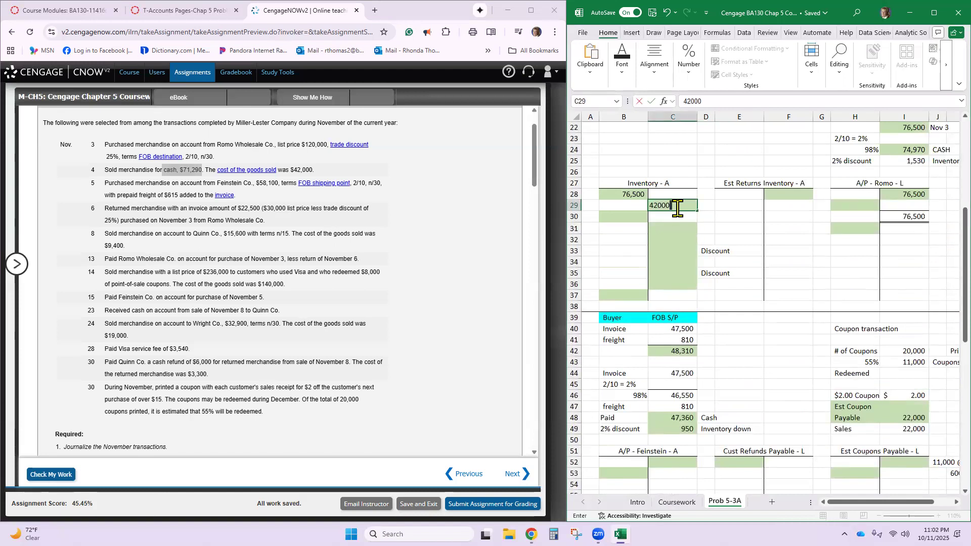
{"action": "key", "text": "Return"}
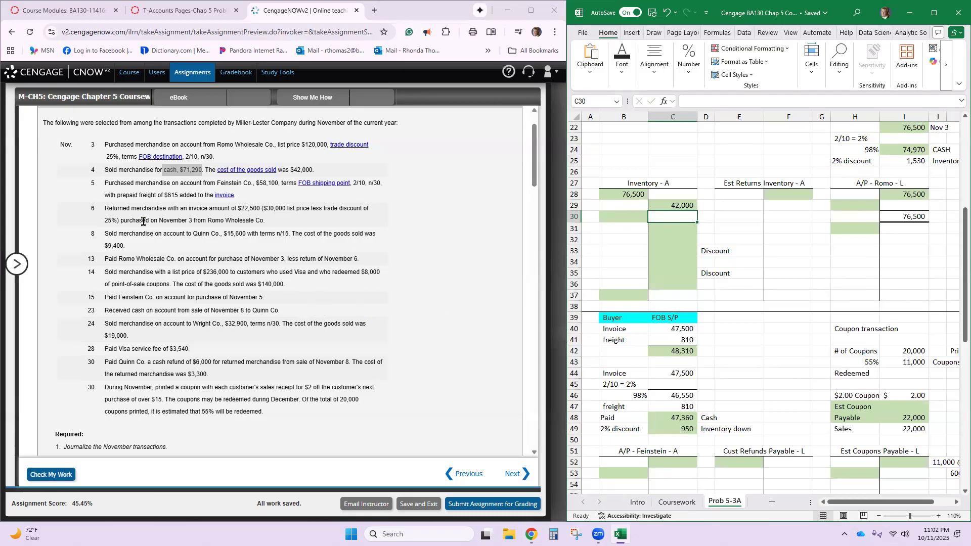
- Enter Cash with a debit of 71290 on the Nov. 4 line of the CengageNOW general journal
{"action": "scroll", "coordinate": [145, 204], "scroll_direction": "down", "scroll_amount": 15}
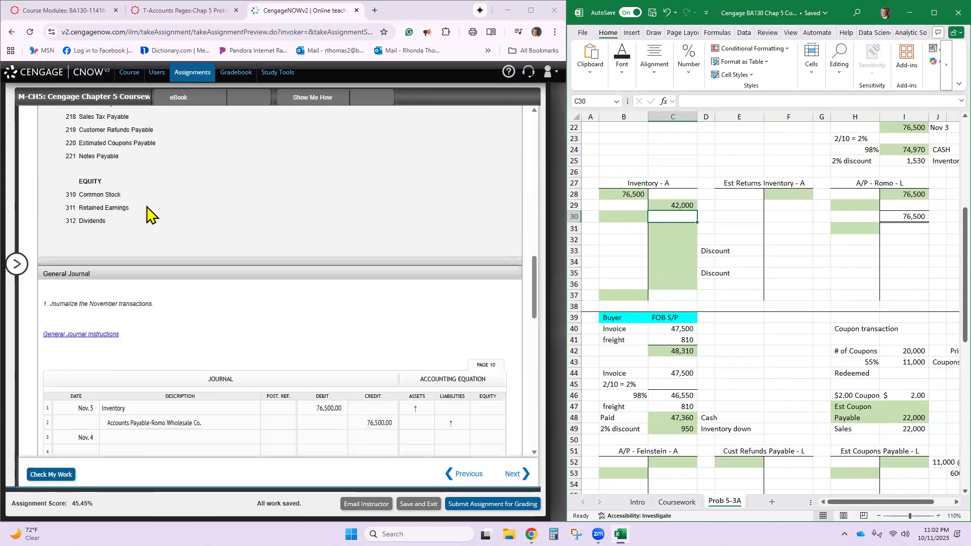
{"action": "left_click", "coordinate": [140, 267]}
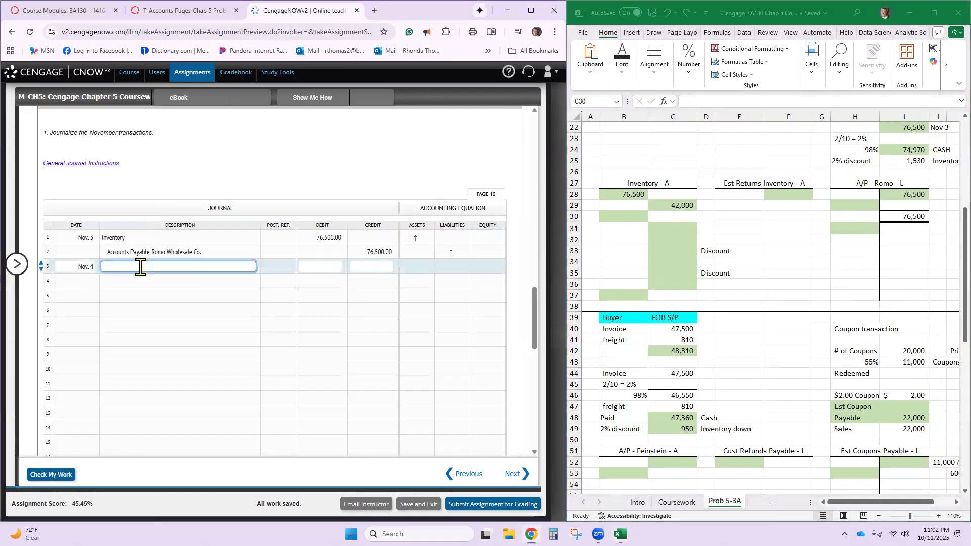
{"action": "key", "text": "Tab"}
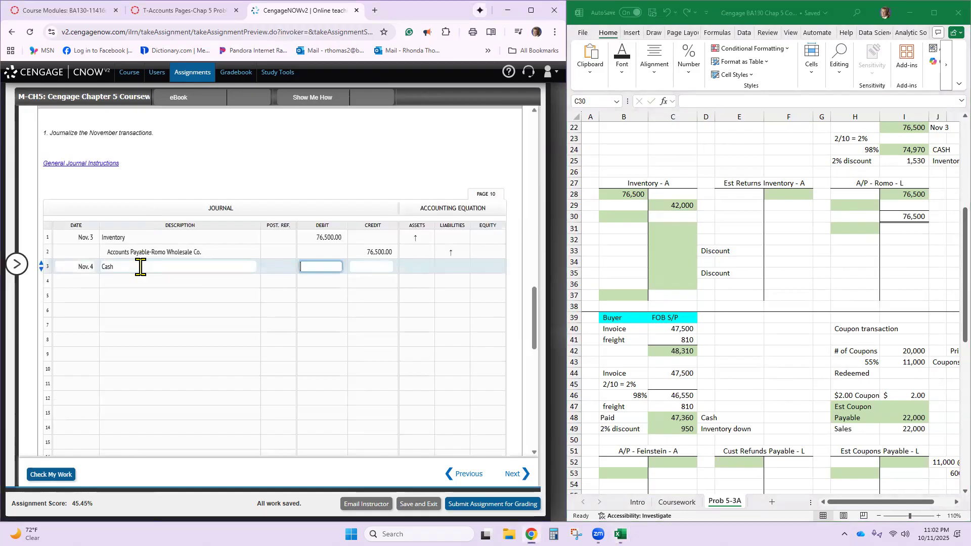
{"action": "scroll", "coordinate": [678, 313], "scroll_direction": "up", "scroll_amount": 3}
{"action": "scroll", "coordinate": [678, 312], "scroll_direction": "up", "scroll_amount": 4}
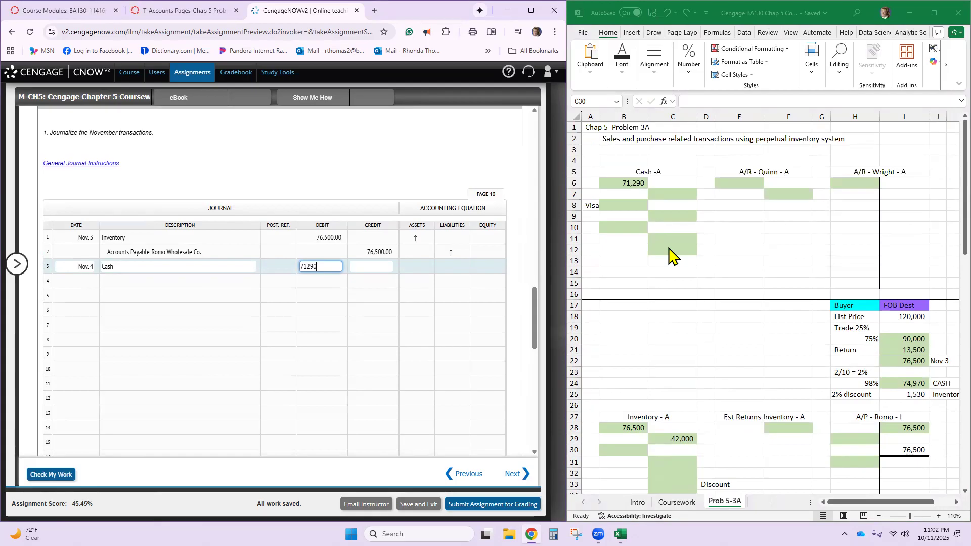
- Enter Sales with a credit of 71,290 on journal line 4
{"action": "left_click", "coordinate": [224, 282]}
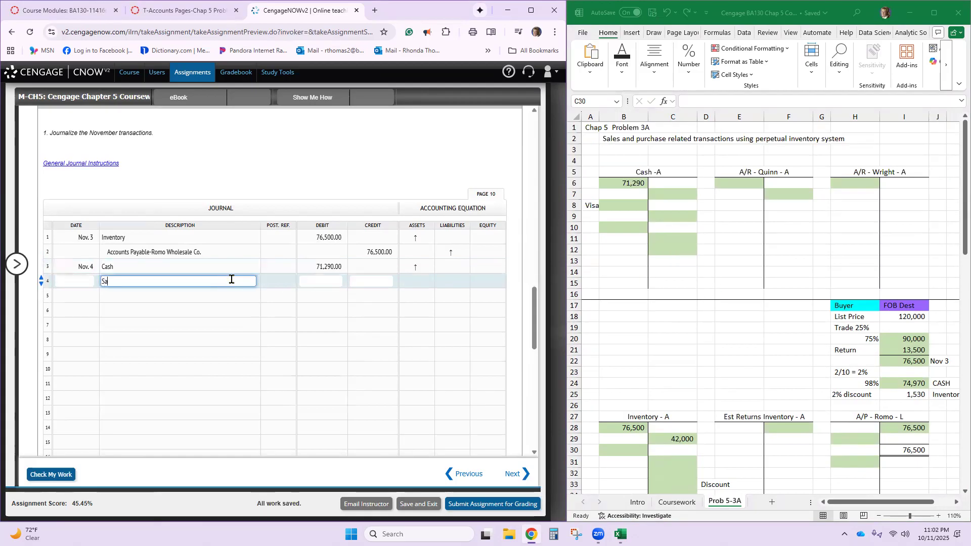
{"action": "type", "text": "Sales"}
{"action": "key", "text": "Tab"}
{"action": "key", "text": "Tab"}
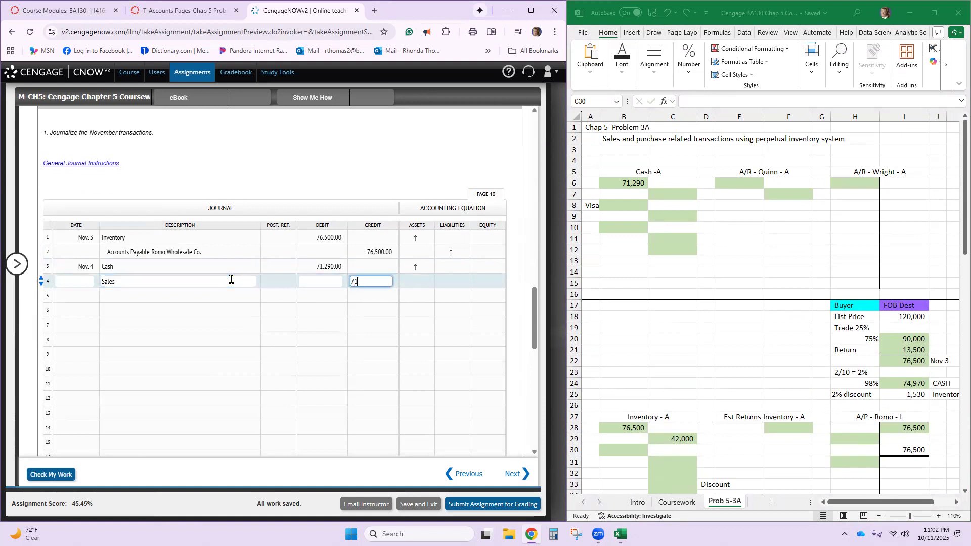
{"action": "key", "text": "Tab"}
- Fill journal line 5 with the date Nov. 4, Cost of Goods Sold and a debit of 42,000
{"action": "type", "text": "Nov. 4"}
{"action": "key", "text": "Tab"}
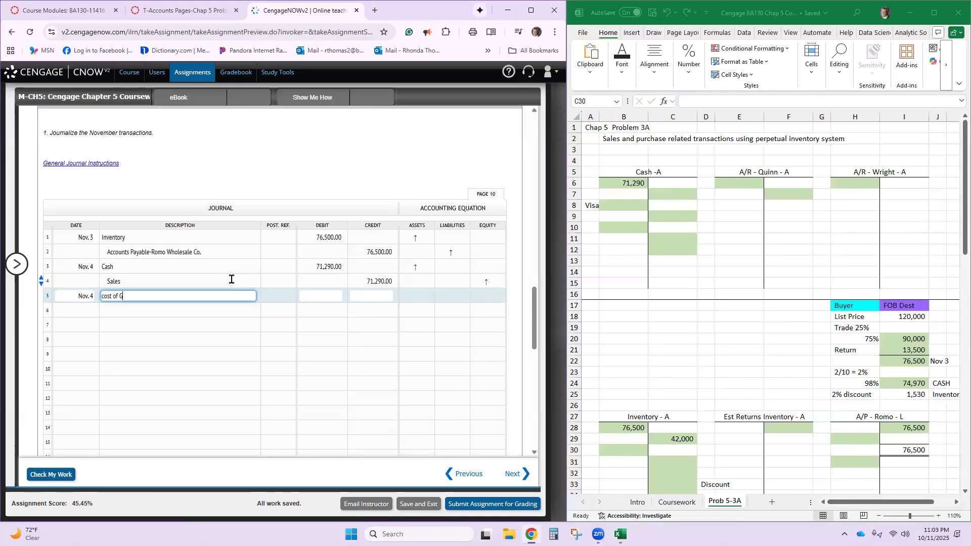
{"action": "type", "text": "cost of Good So"}
{"action": "key", "text": "Tab"}
{"action": "left_click", "coordinate": [163, 294]}
{"action": "key", "text": "BackSpace"}
{"action": "key", "text": "BackSpace"}
{"action": "key", "text": "BackSpace"}
{"action": "type", "text": "s sold"}
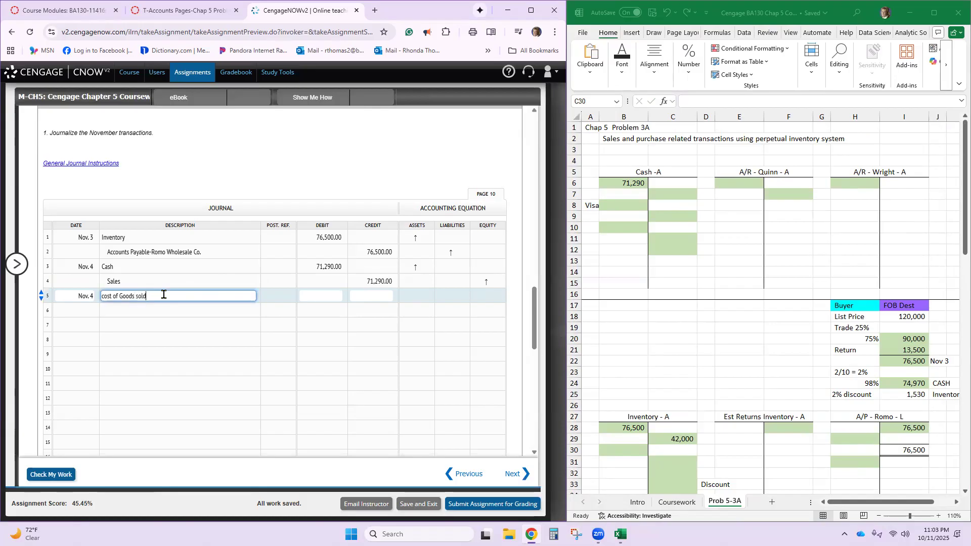
{"action": "key", "text": "Tab"}
{"action": "type", "text": "42,000"}
{"action": "key", "text": "Tab"}
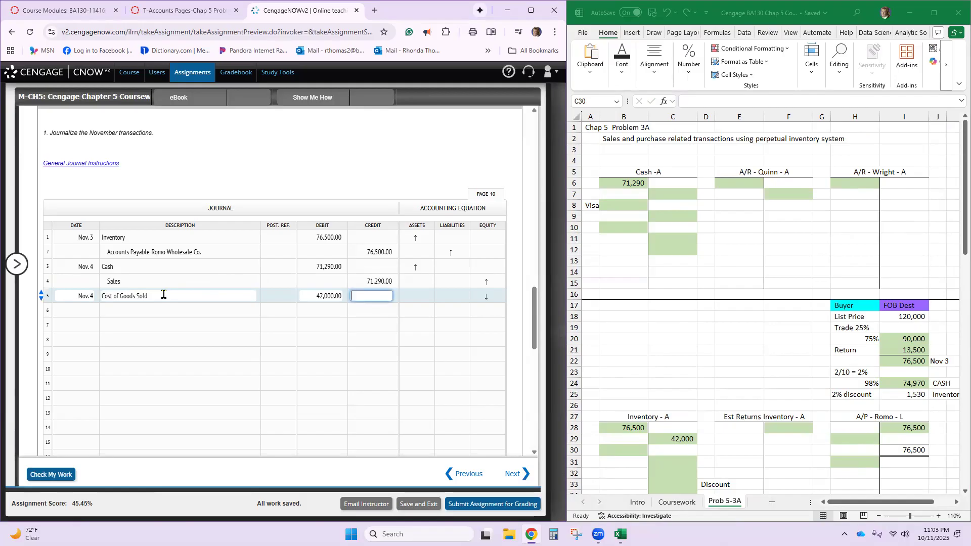
- Enter Inventory with a credit of 42,000 on journal line 6
{"action": "left_click", "coordinate": [168, 309]}
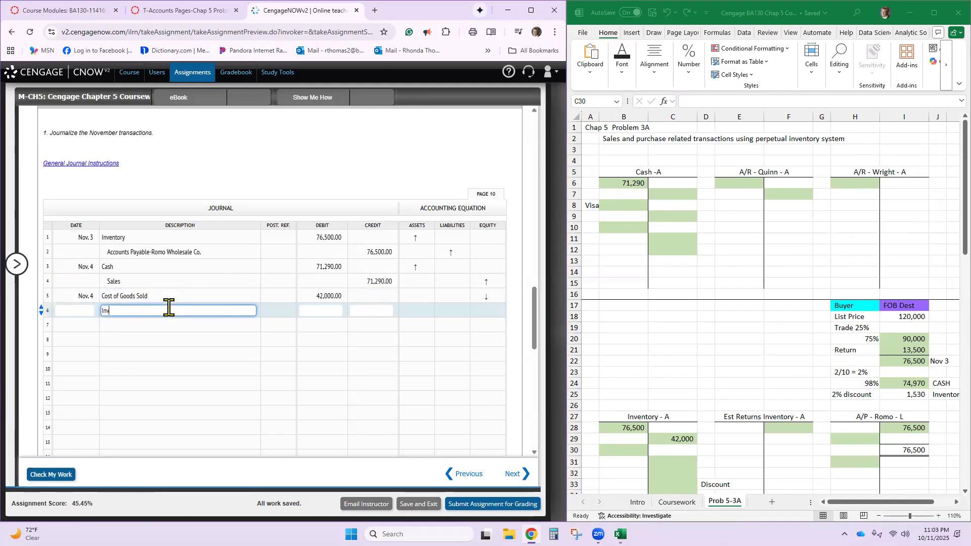
{"action": "type", "text": "Inventory"}
{"action": "key", "text": "Tab"}
{"action": "key", "text": "Tab"}
{"action": "type", "text": "42,000"}
{"action": "key", "text": "Tab"}
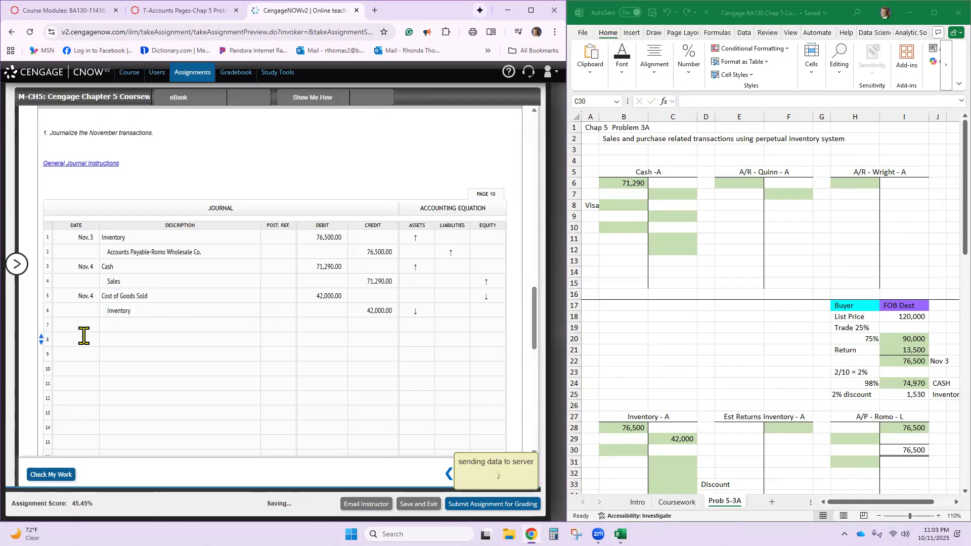
- Date journal line 7 Nov. 5
{"action": "left_click", "coordinate": [84, 324]}
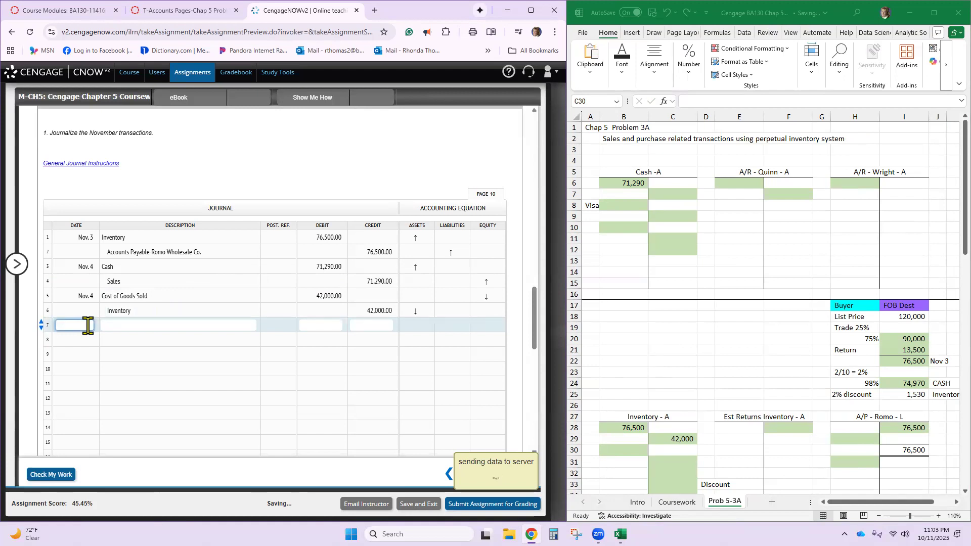
{"action": "type", "text": "Nov. 5"}
{"action": "key", "text": "Tab"}
- Review the November 5 Feinstein Co. purchase terms and locate the buyer's FOB shipping point computation in the workbook
{"action": "scroll", "coordinate": [88, 314], "scroll_direction": "up", "scroll_amount": 15}
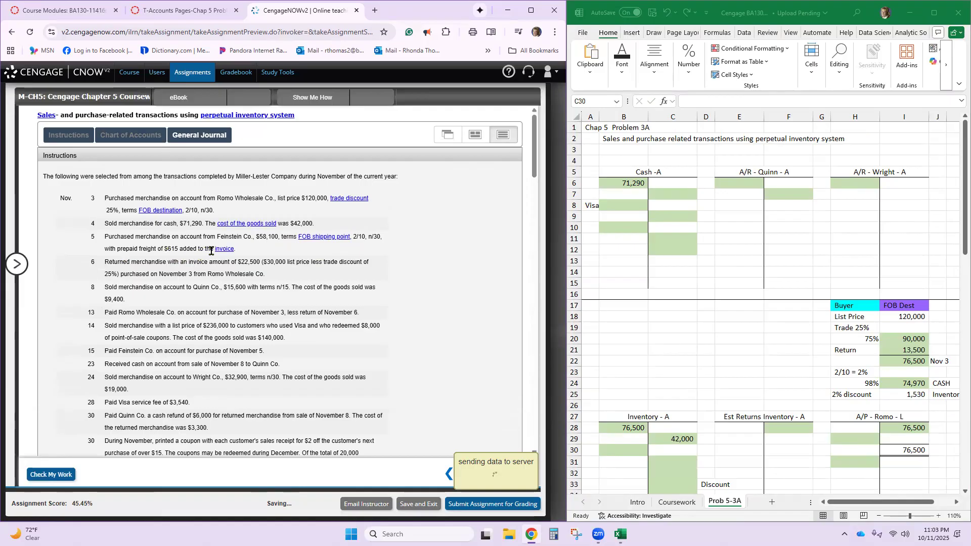
{"action": "scroll", "coordinate": [641, 356], "scroll_direction": "down", "scroll_amount": 3}
{"action": "scroll", "coordinate": [641, 357], "scroll_direction": "down", "scroll_amount": 1}
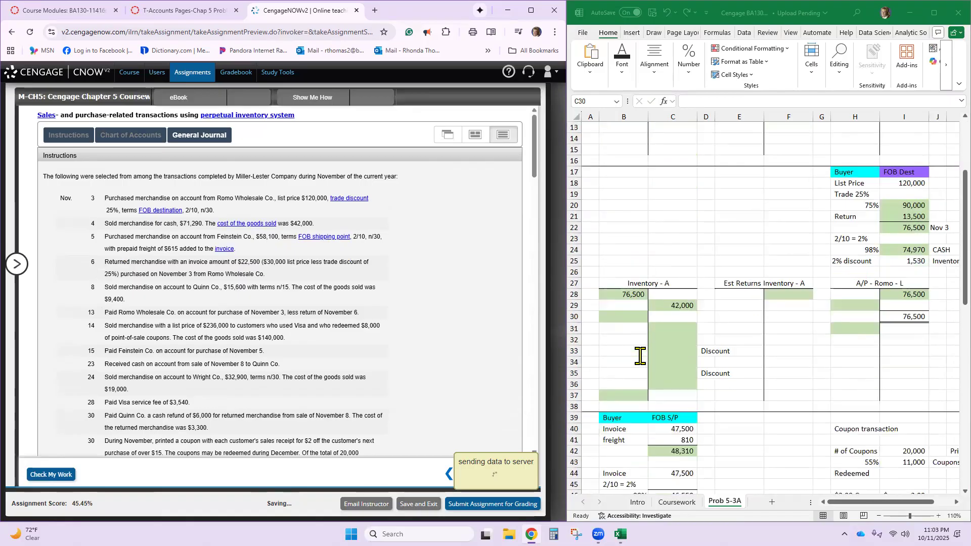
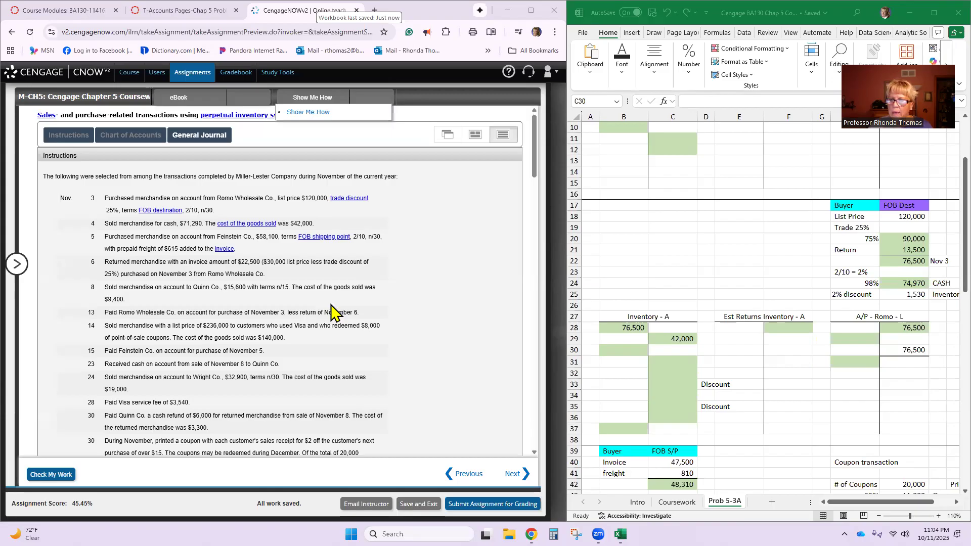
- Set the invoice to 58,100 and the freight to 615 in the buyer's FOB shipping point computation
{"action": "scroll", "coordinate": [665, 377], "scroll_direction": "down", "scroll_amount": 4}
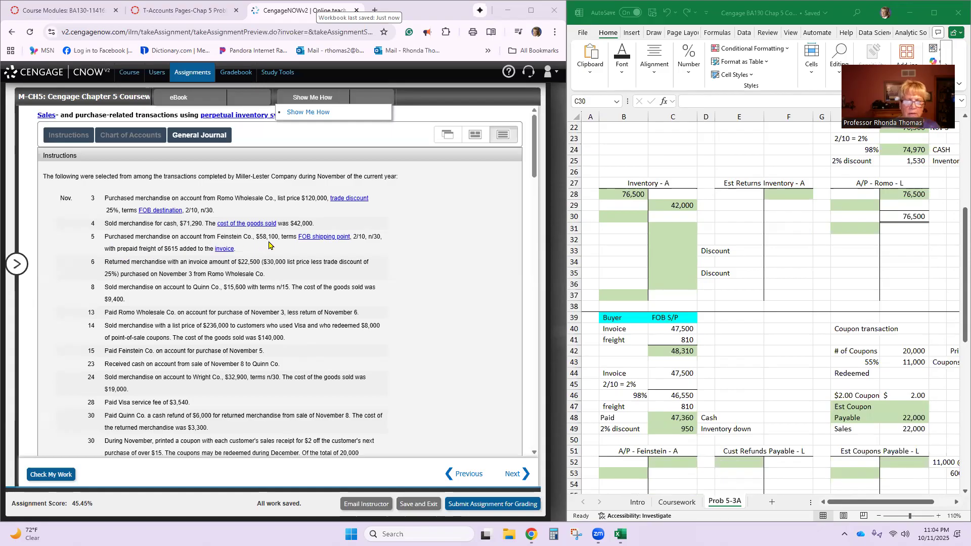
{"action": "left_click", "coordinate": [667, 329]}
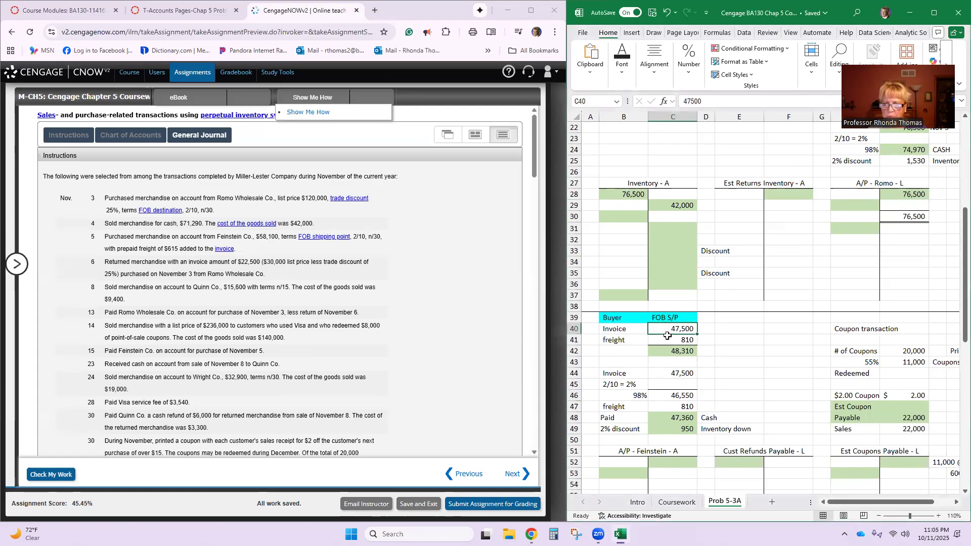
{"action": "type", "text": "58,"}
{"action": "type", "text": "100"}
{"action": "key", "text": "Return"}
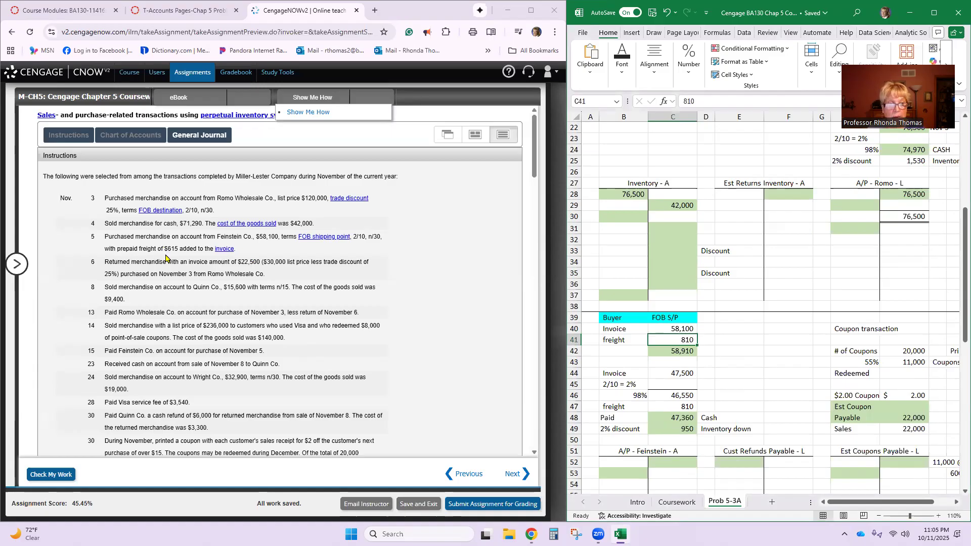
{"action": "type", "text": "615"}
{"action": "key", "text": "Return"}
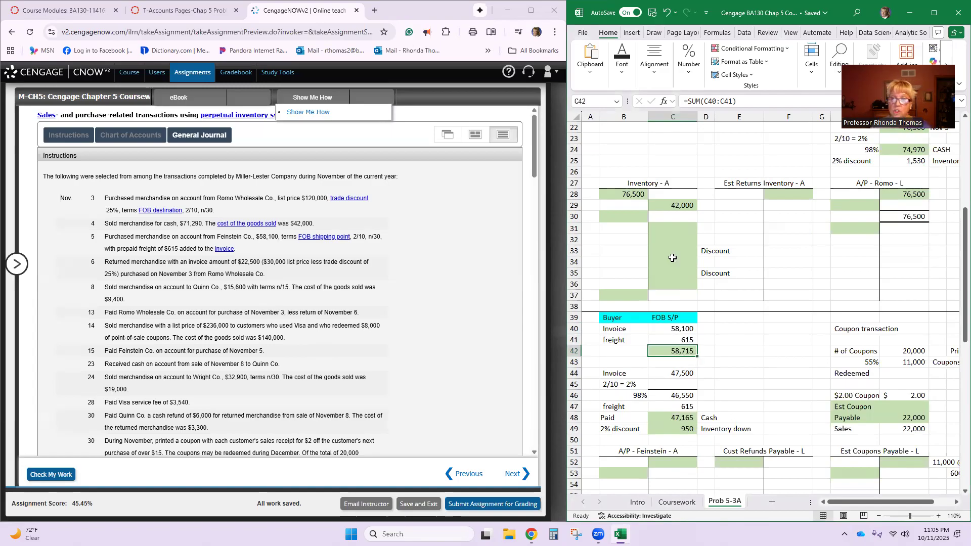
- Post a 58,715 debit to the Inventory T-account in cell B30 for the November 5 purchase
{"action": "left_click", "coordinate": [625, 243]}
{"action": "left_click", "coordinate": [624, 217]}
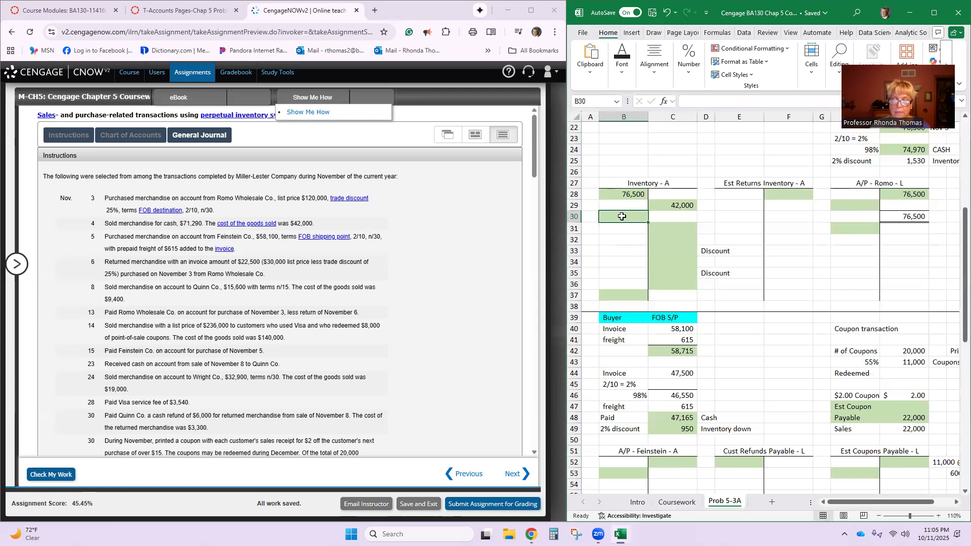
{"action": "type", "text": "58,715"}
{"action": "key", "text": "Return"}
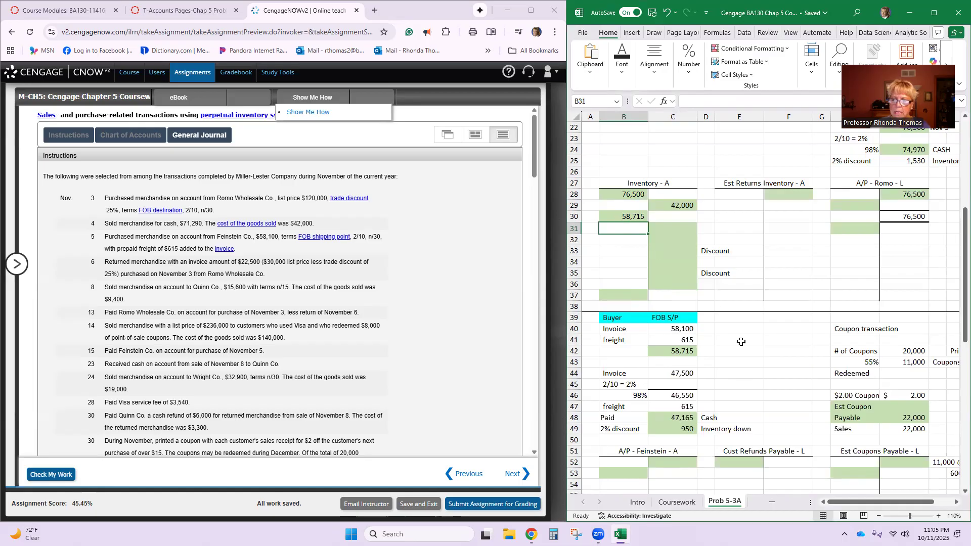
- Post a 58,715 credit to the A/P - Feinstein T-account in cell C52
{"action": "scroll", "coordinate": [774, 404], "scroll_direction": "down", "scroll_amount": 2}
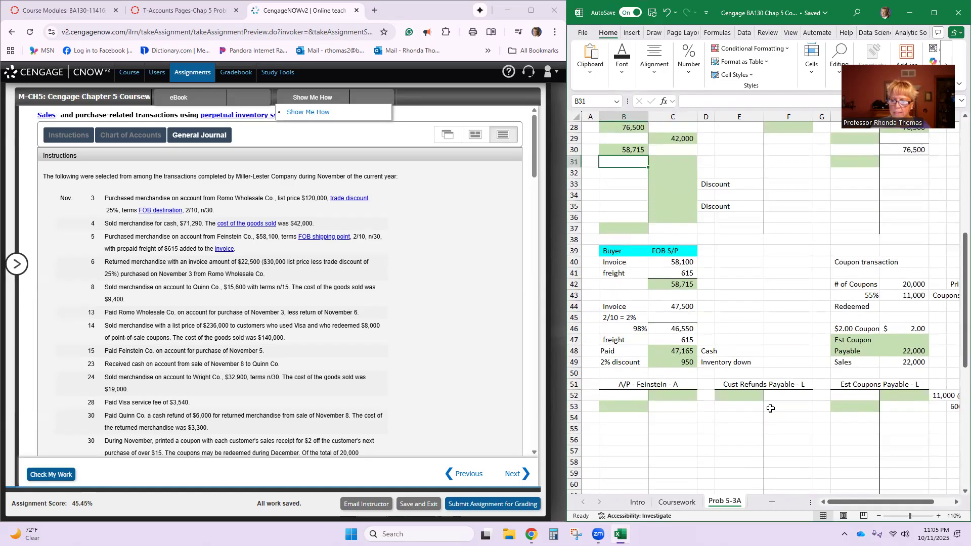
{"action": "left_click", "coordinate": [677, 393]}
{"action": "type", "text": "58,715"}
{"action": "key", "text": "Return"}
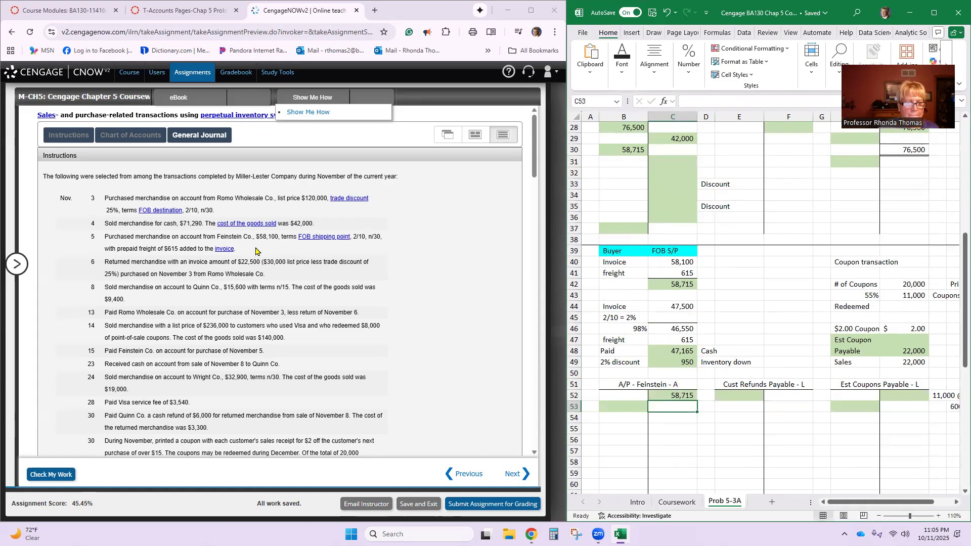
- Enter Inventory with a debit of 58,715 on journal line 7
{"action": "scroll", "coordinate": [273, 306], "scroll_direction": "down", "scroll_amount": 12}
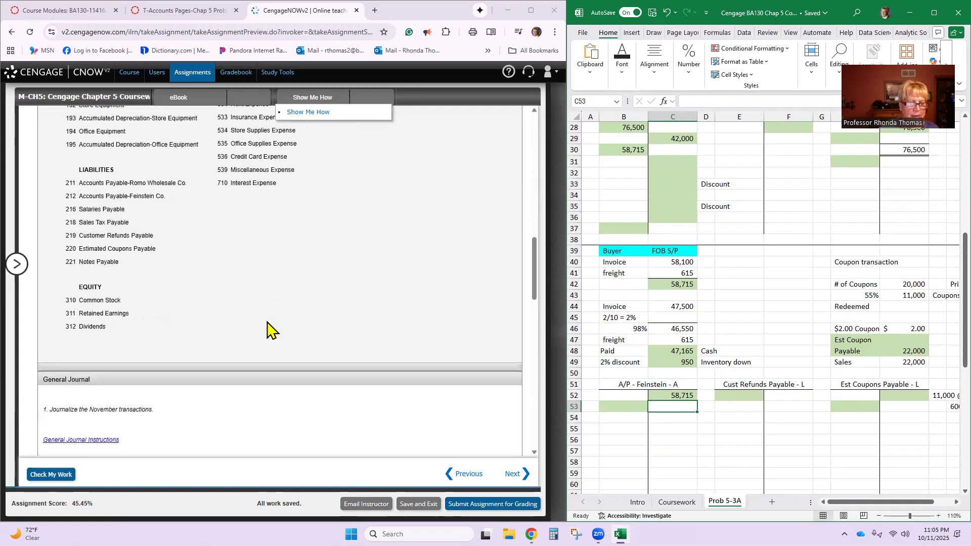
{"action": "scroll", "coordinate": [272, 331], "scroll_direction": "down", "scroll_amount": 5}
{"action": "left_click", "coordinate": [128, 379]}
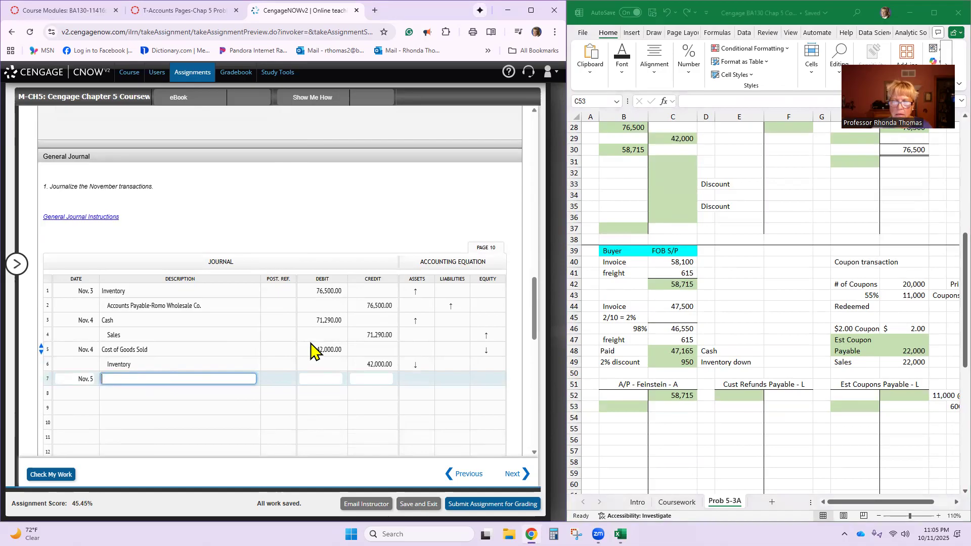
{"action": "left_click", "coordinate": [137, 366]}
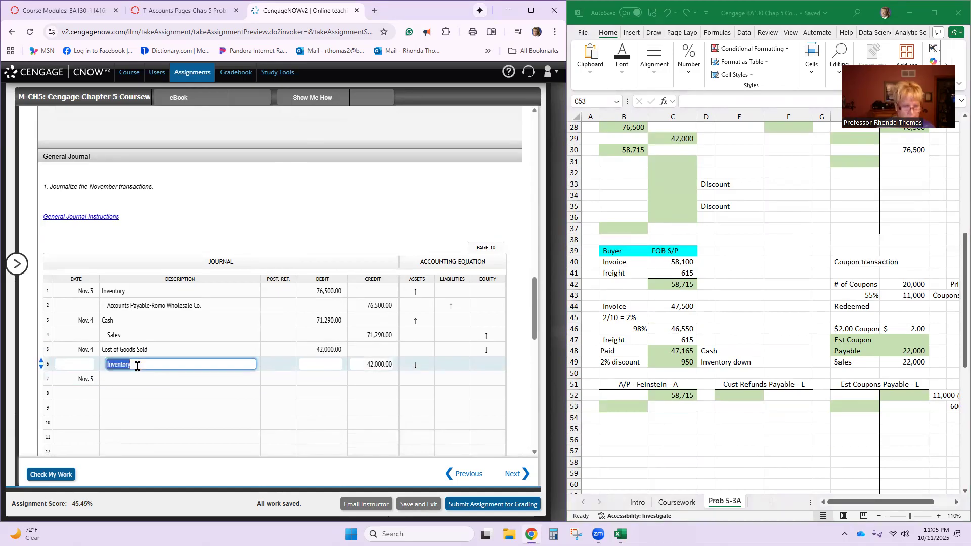
{"action": "left_click", "coordinate": [134, 379]}
{"action": "type", "text": "Inventory"}
{"action": "left_click", "coordinate": [333, 379]}
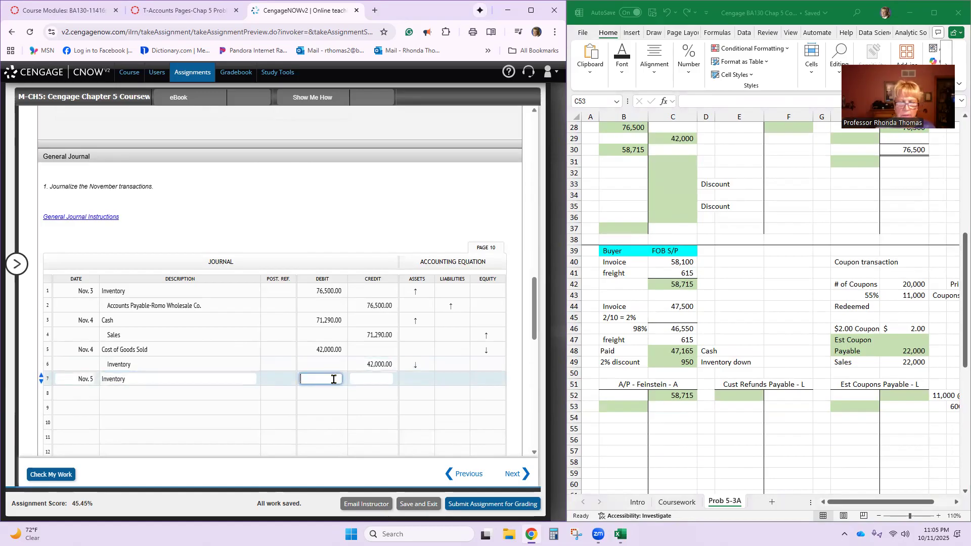
{"action": "type", "text": "58715"}
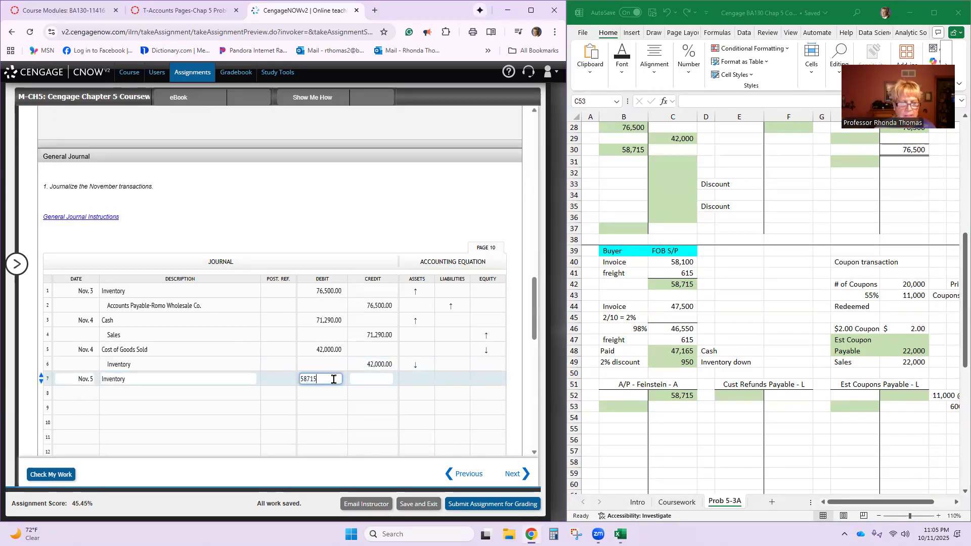
{"action": "key", "text": "Return"}
- Copy Accounts Payable-Feinstein Co. from the chart of accounts into the description of journal line 8
{"action": "left_click", "coordinate": [233, 394]}
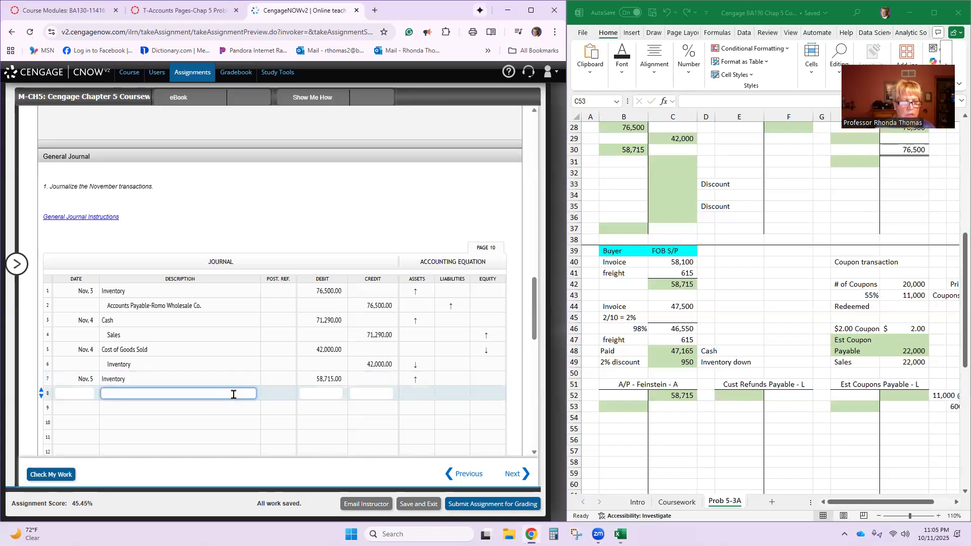
{"action": "scroll", "coordinate": [233, 394], "scroll_direction": "up", "scroll_amount": 10}
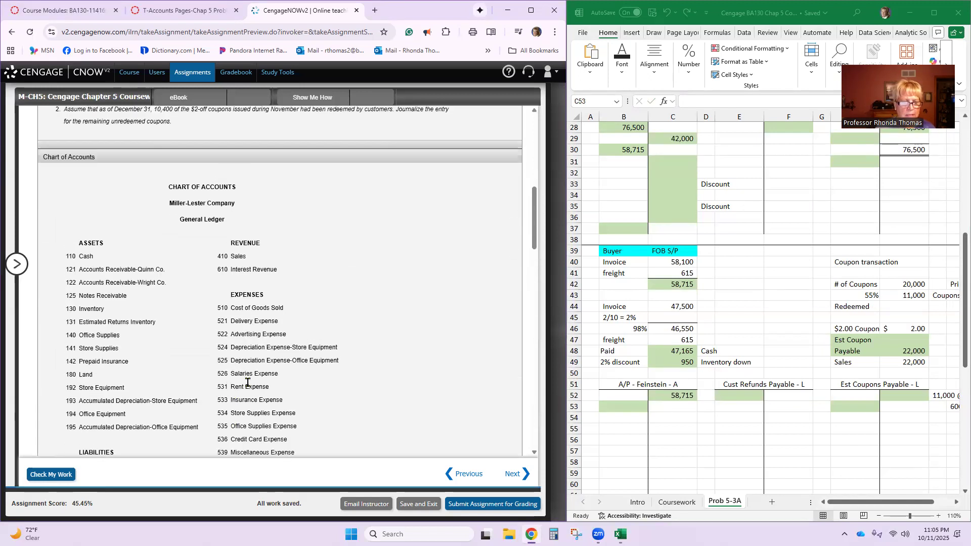
{"action": "scroll", "coordinate": [266, 371], "scroll_direction": "down", "scroll_amount": 3}
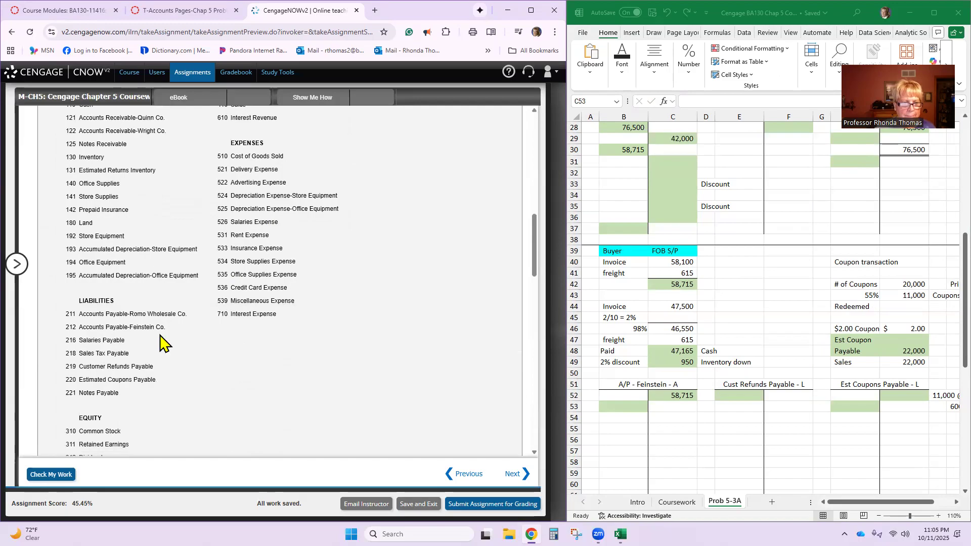
{"action": "triple_click", "coordinate": [137, 328]}
{"action": "key", "text": "ctrl+c"}
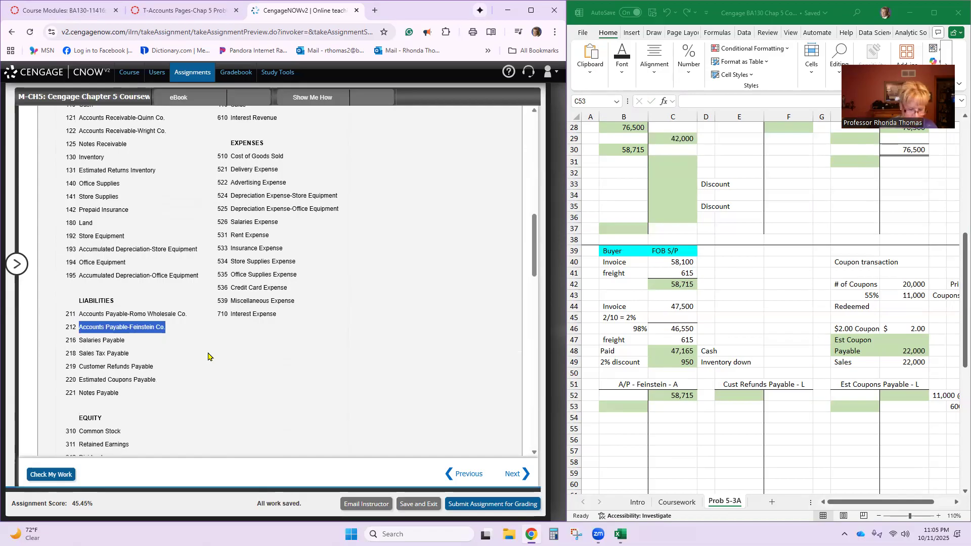
{"action": "scroll", "coordinate": [222, 354], "scroll_direction": "down", "scroll_amount": 8}
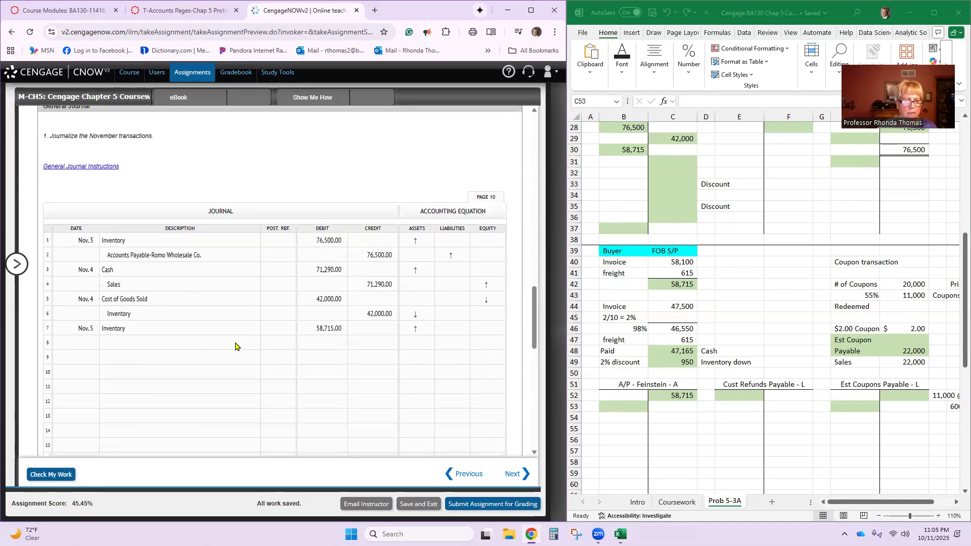
{"action": "left_click", "coordinate": [193, 348]}
{"action": "key", "text": "ctrl+v"}
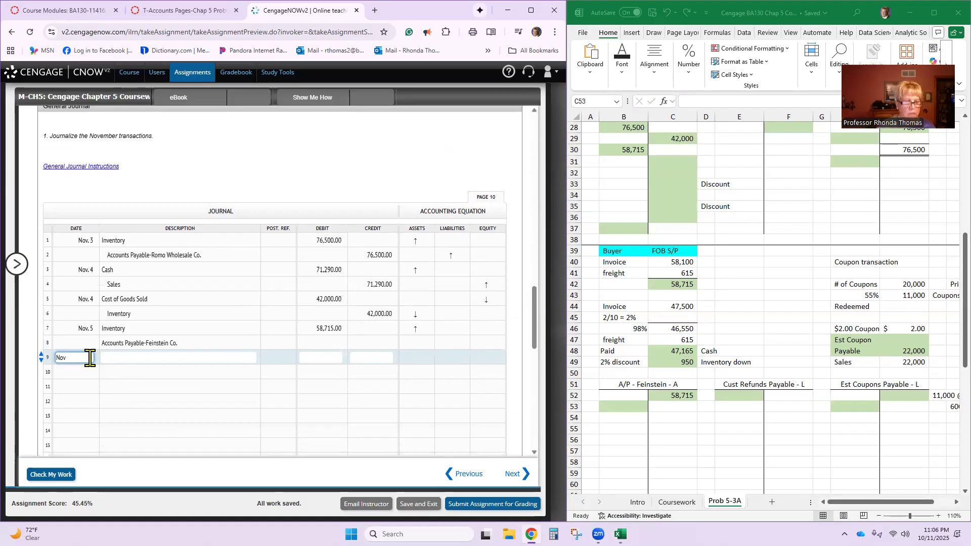
- Date journal line 9 Nov 6 and return to the transaction list for the November 6 return
{"action": "type", "text": "6"}
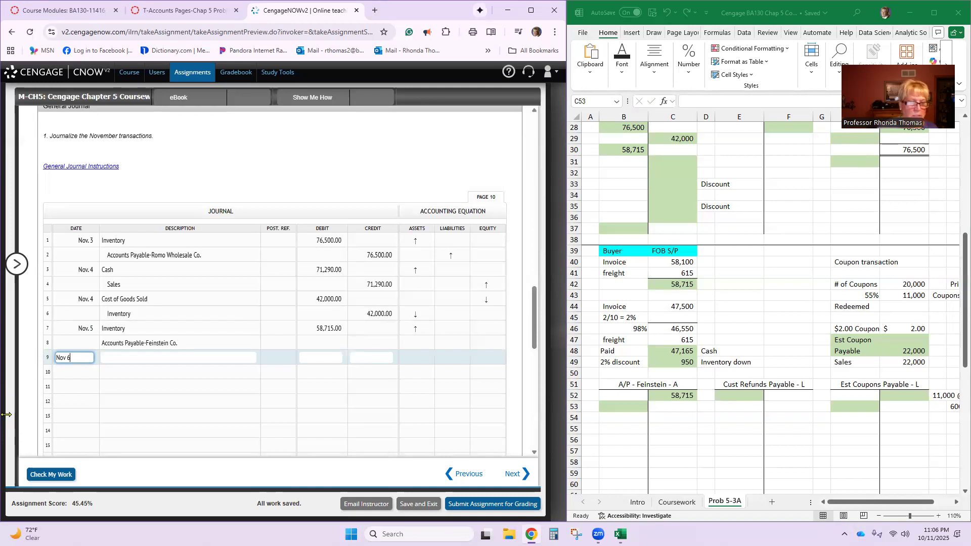
{"action": "scroll", "coordinate": [158, 347], "scroll_direction": "up", "scroll_amount": 3}
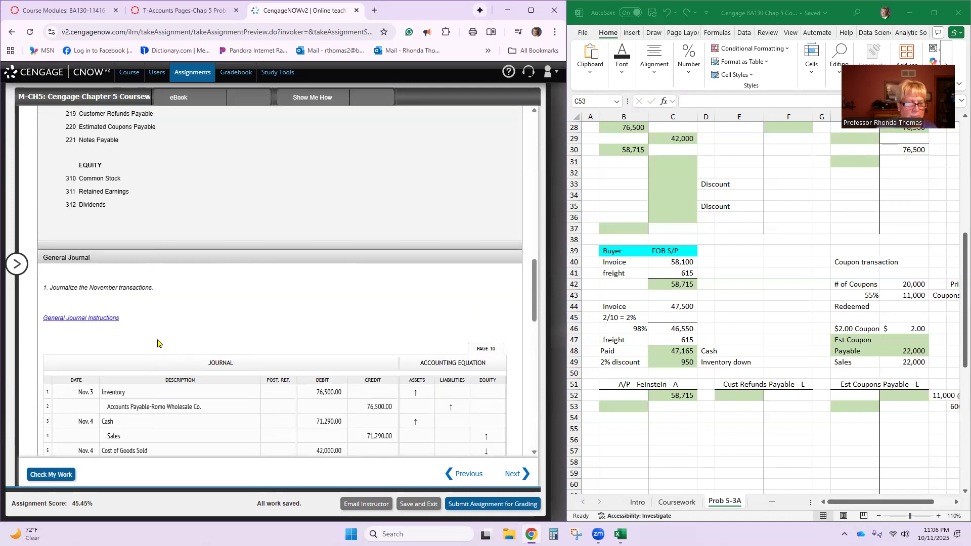
{"action": "scroll", "coordinate": [158, 343], "scroll_direction": "down", "scroll_amount": 4}
{"action": "scroll", "coordinate": [169, 329], "scroll_direction": "up", "scroll_amount": 9}
{"action": "scroll", "coordinate": [224, 298], "scroll_direction": "up", "scroll_amount": 8}
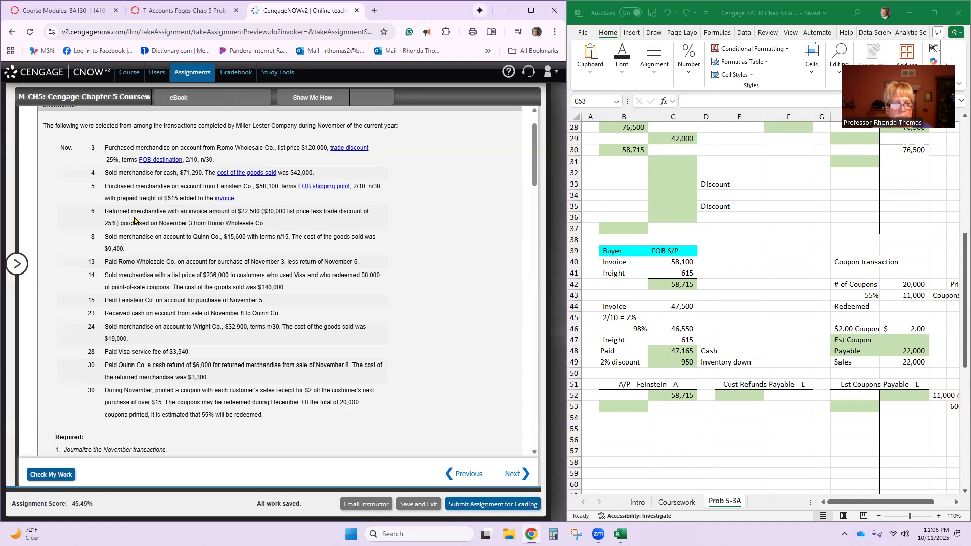
- Set the Return amount in the buyer's FOB destination computation to 22,500 and clear the Nov 3 label beside the subtotal
{"action": "left_click", "coordinate": [873, 273]}
{"action": "scroll", "coordinate": [874, 272], "scroll_direction": "up", "scroll_amount": 3}
{"action": "scroll", "coordinate": [874, 268], "scroll_direction": "up", "scroll_amount": 6}
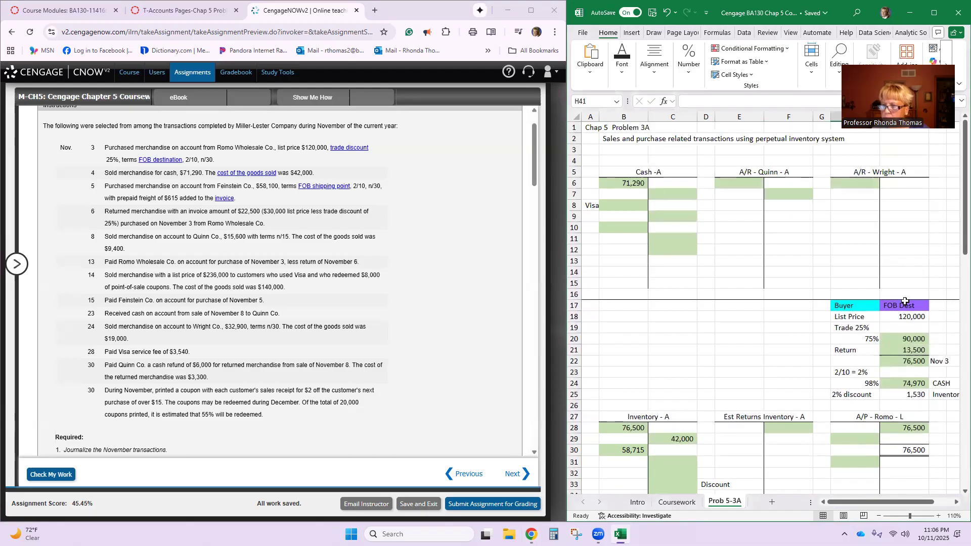
{"action": "scroll", "coordinate": [906, 302], "scroll_direction": "down", "scroll_amount": 3}
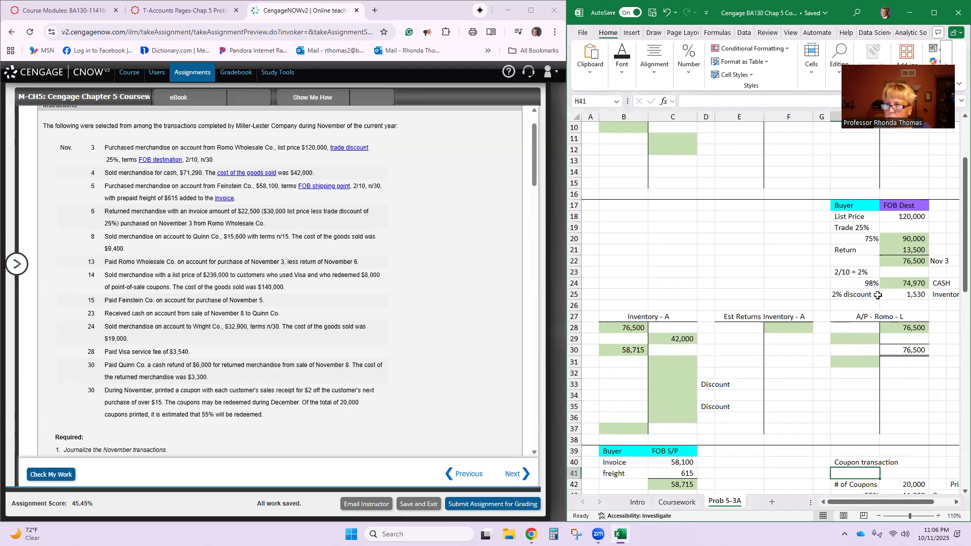
{"action": "left_click", "coordinate": [889, 249]}
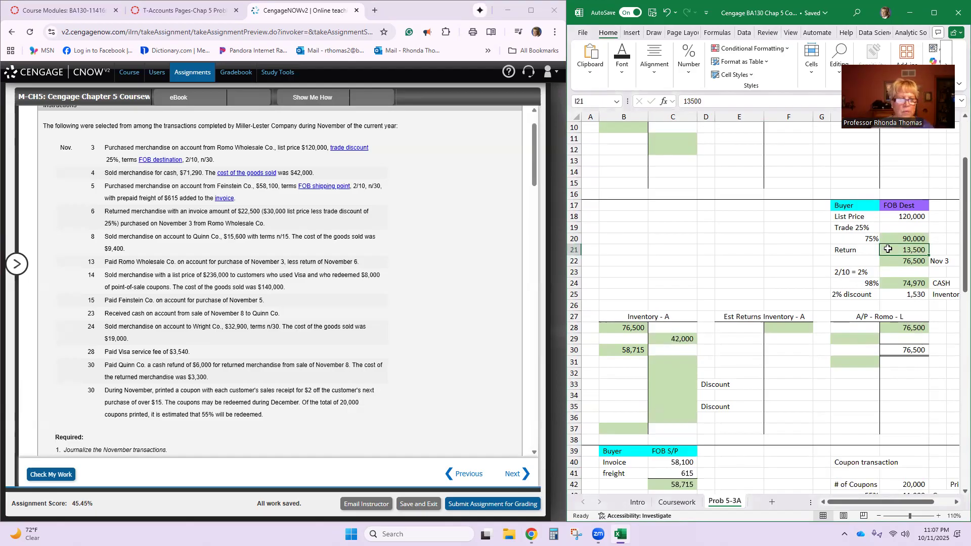
{"action": "type", "text": "22500"}
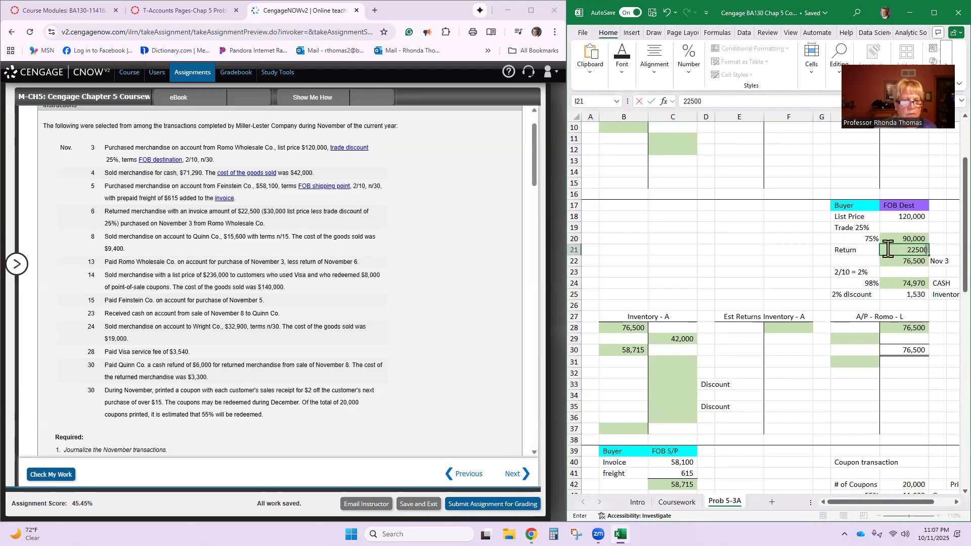
{"action": "key", "text": "Return"}
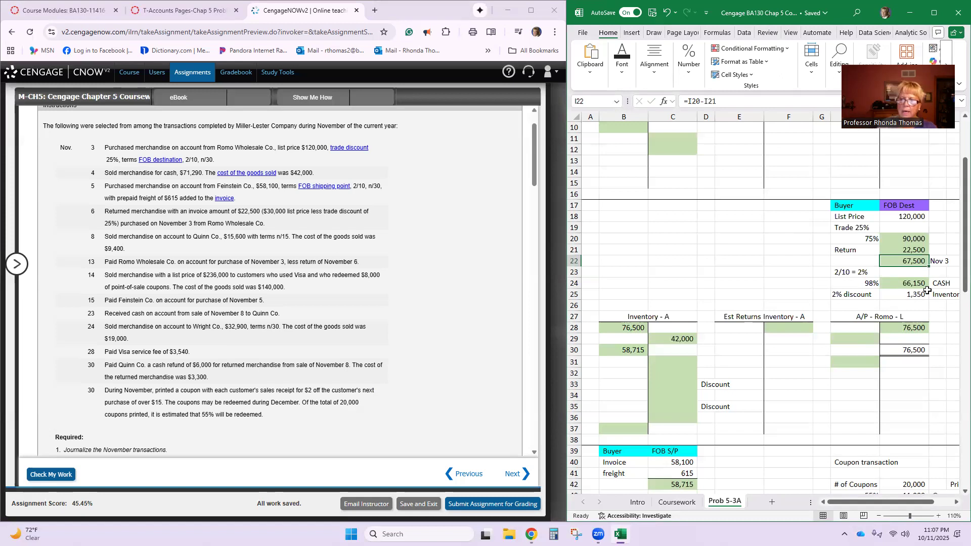
{"action": "left_click", "coordinate": [944, 262]}
{"action": "key", "text": "Delete"}
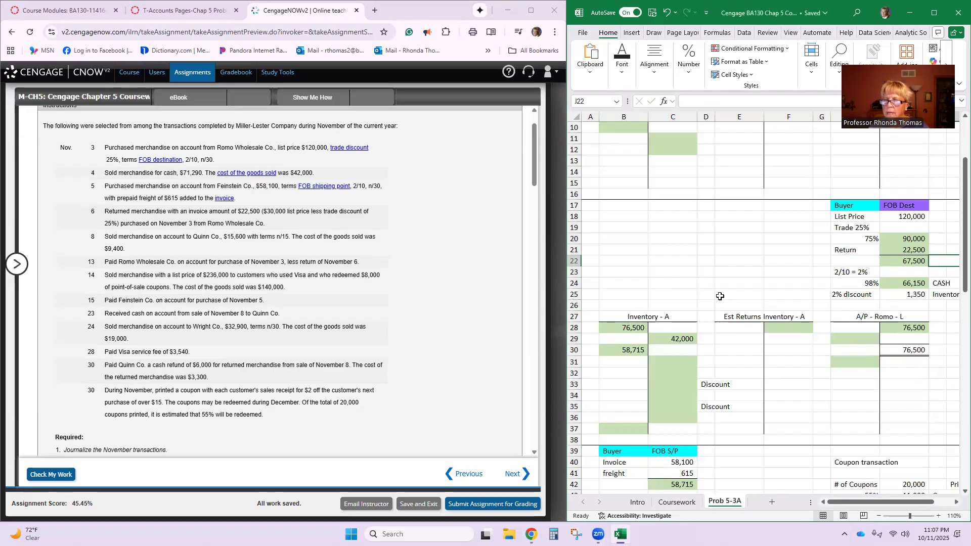
- Undo the label deletion and the Return amount change in the FOB destination computation
{"action": "scroll", "coordinate": [674, 86], "scroll_direction": "up", "scroll_amount": 3}
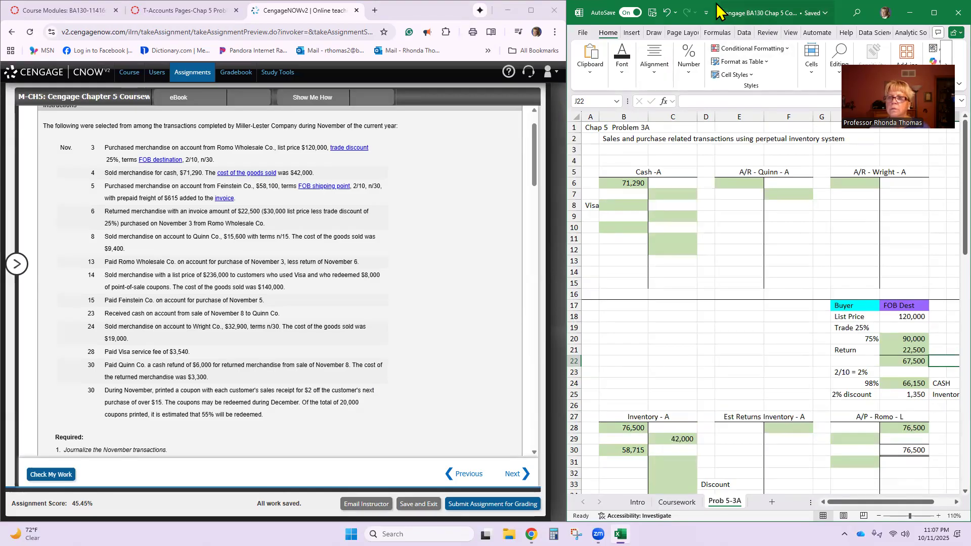
{"action": "left_click_drag", "start_coordinate": [718, 10], "coordinate": [708, 64]}
{"action": "left_click", "coordinate": [671, 65]}
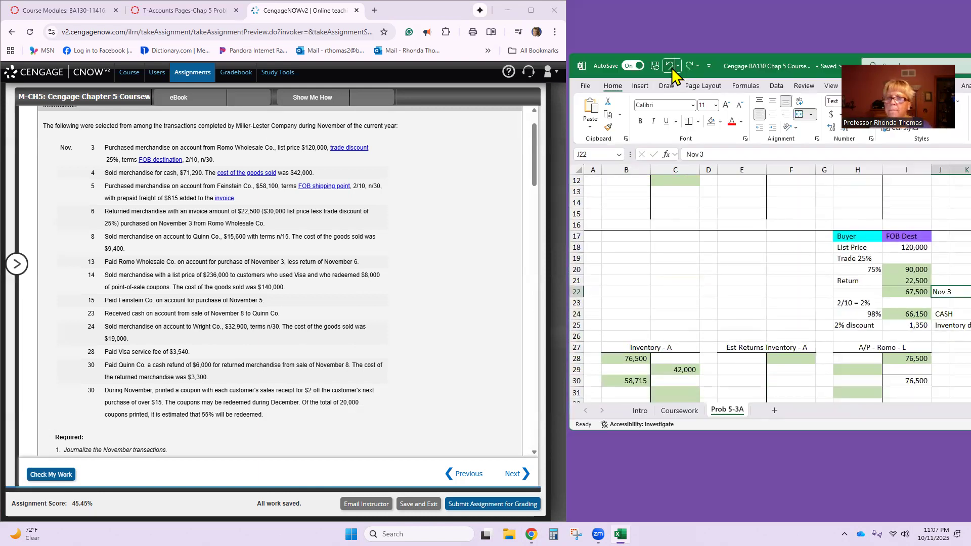
{"action": "left_click", "coordinate": [672, 67]}
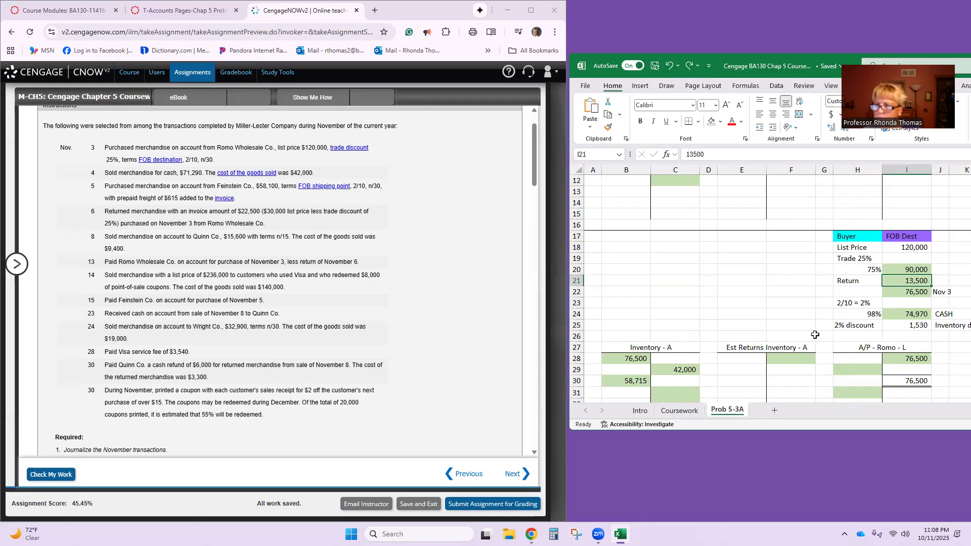
- Clear the Return amount in the FOB destination computation and reposition the workbook window to expose the cells beside the 75% amount
{"action": "key", "text": "Delete"}
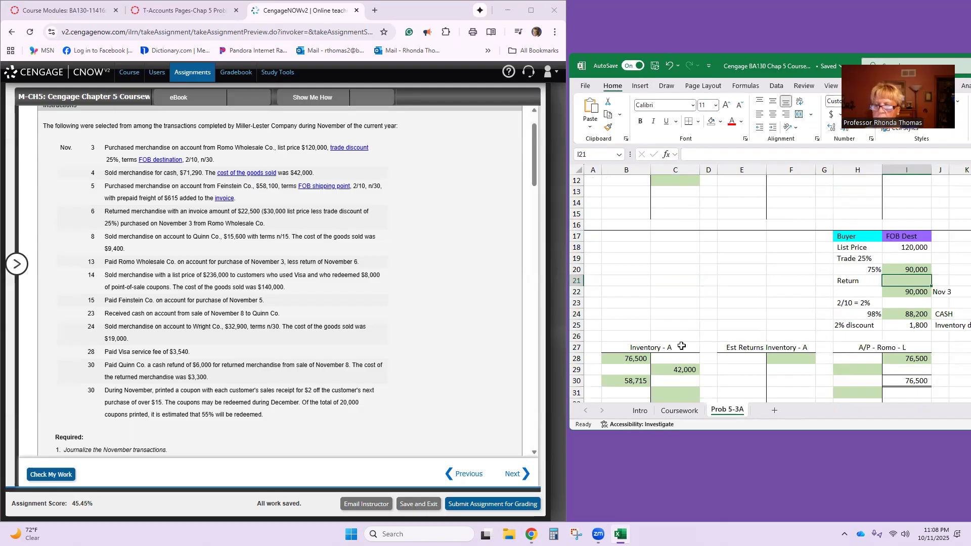
{"action": "scroll", "coordinate": [682, 346], "scroll_direction": "down", "scroll_amount": 1}
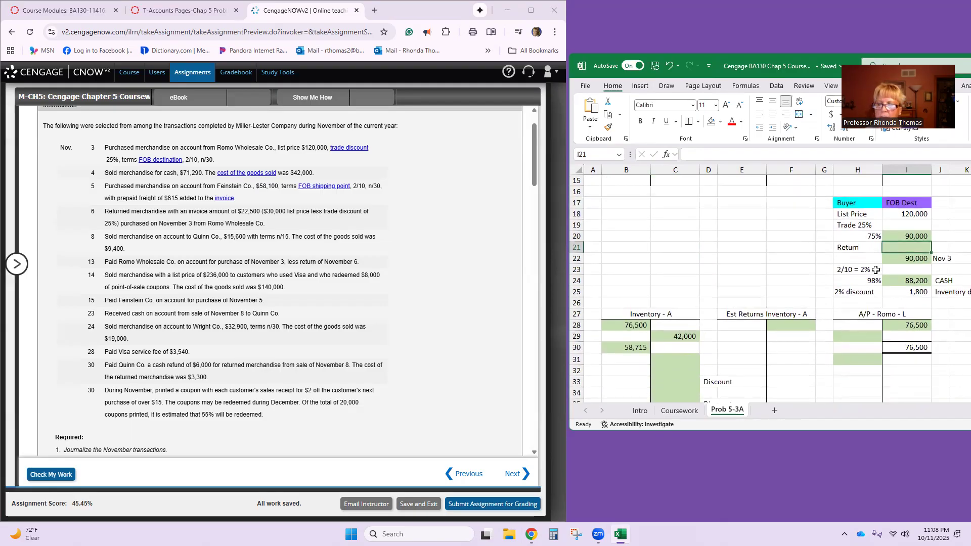
{"action": "left_click", "coordinate": [946, 237]}
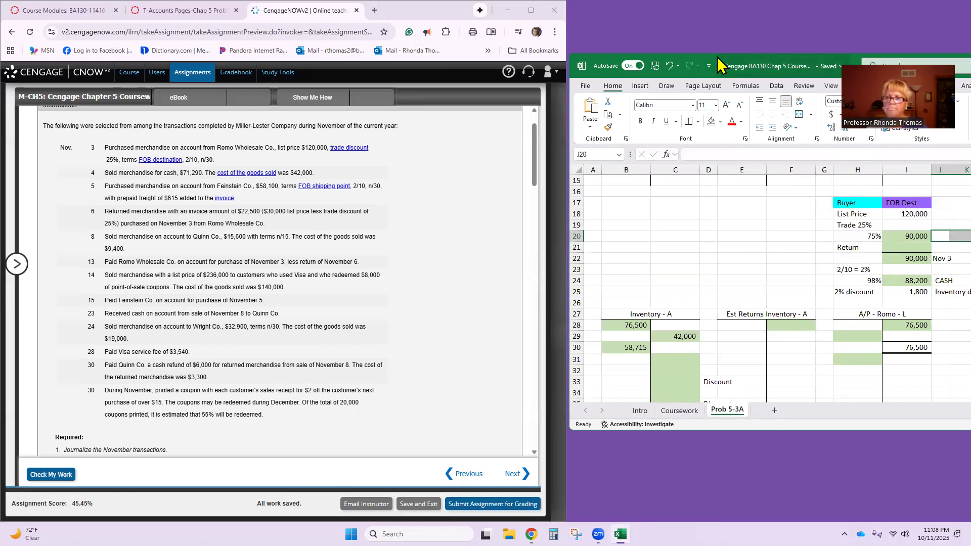
{"action": "left_click_drag", "start_coordinate": [718, 64], "coordinate": [650, 66]}
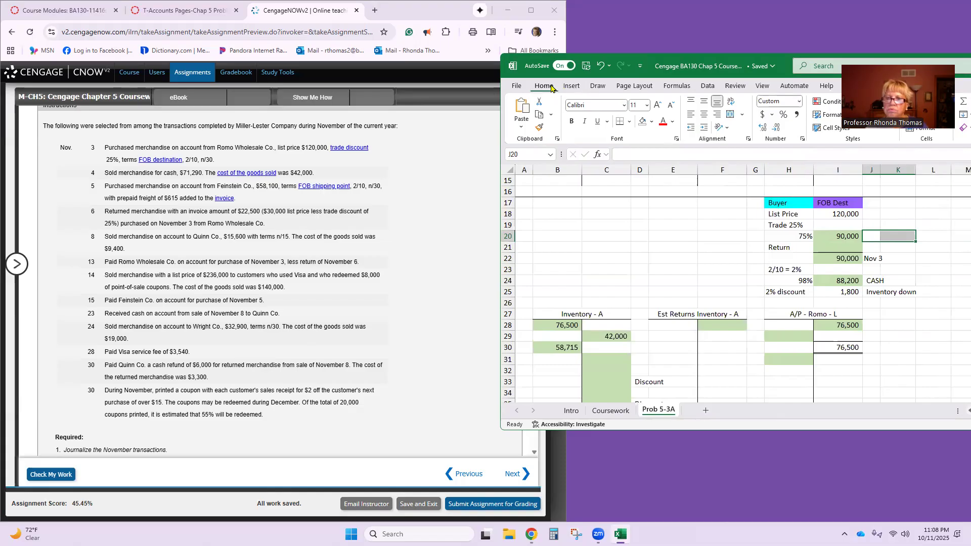
- Merge the two cells beside the 75% amount in the FOB destination computation and enter Nov 3 in them
{"action": "left_click", "coordinate": [730, 115]}
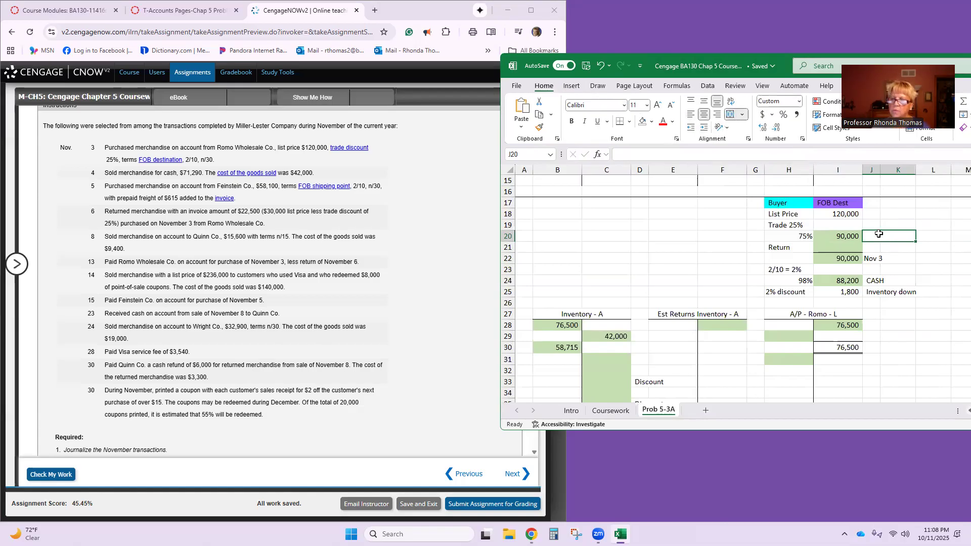
{"action": "type", "text": "Nov 3"}
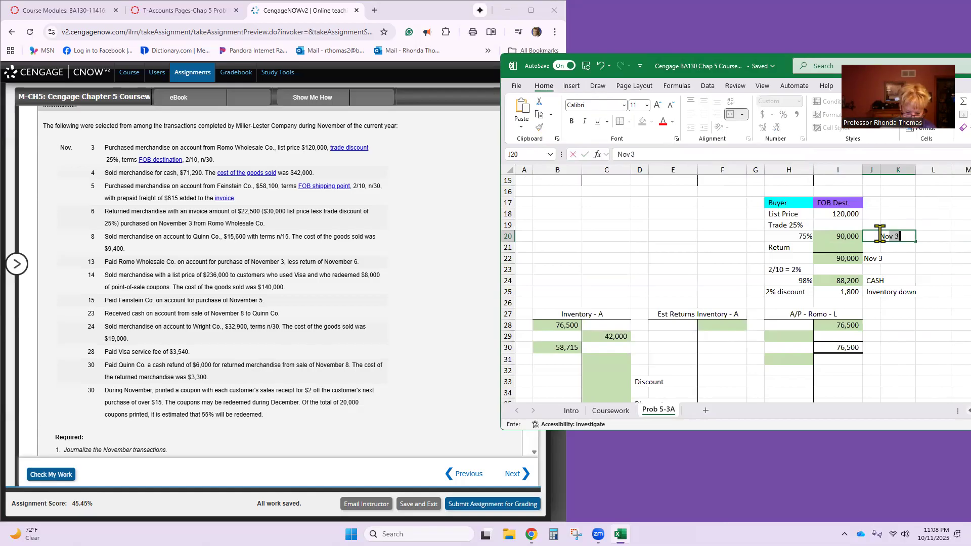
{"action": "key", "text": "Return"}
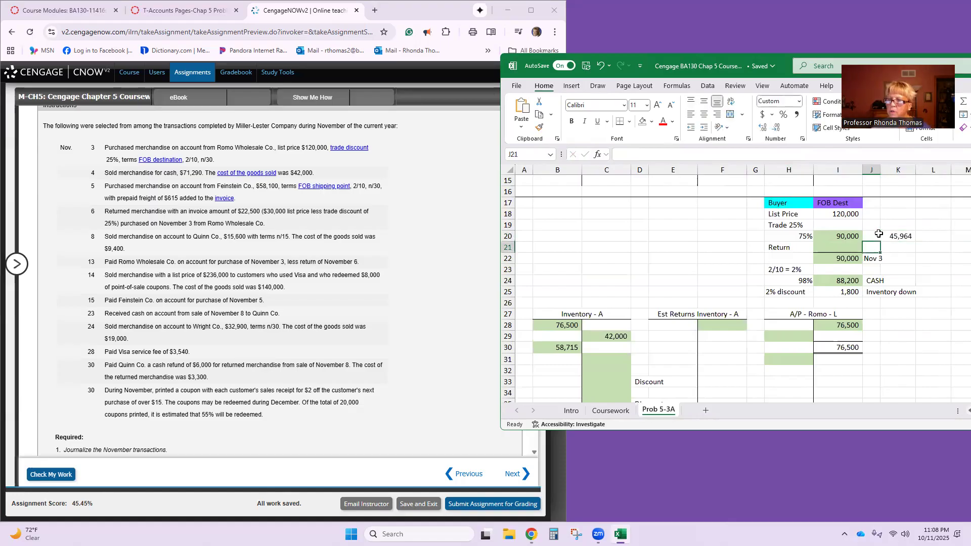
{"action": "left_click", "coordinate": [880, 234]}
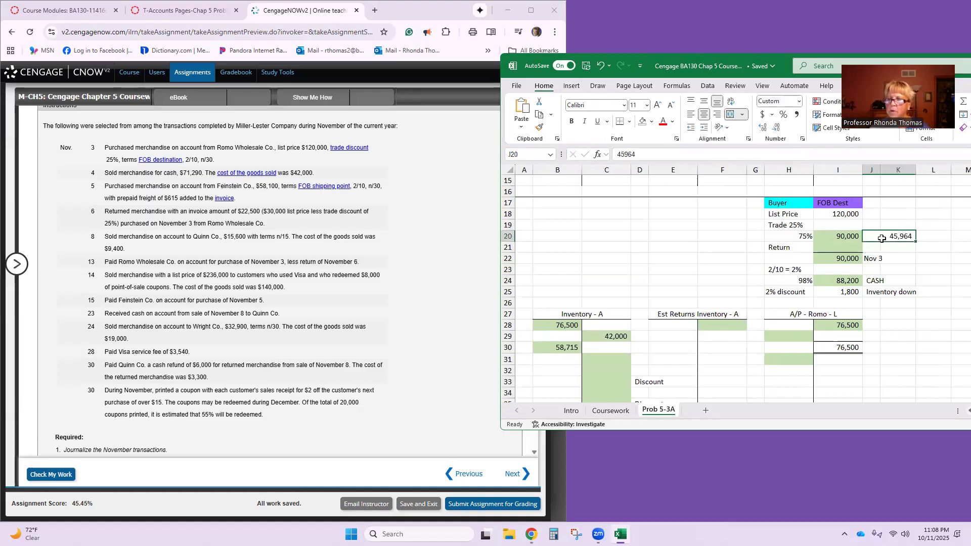
- Copy the Nov 3 label from beside the subtotal to beside the 75% amount and clear the original label
{"action": "left_click", "coordinate": [878, 260]}
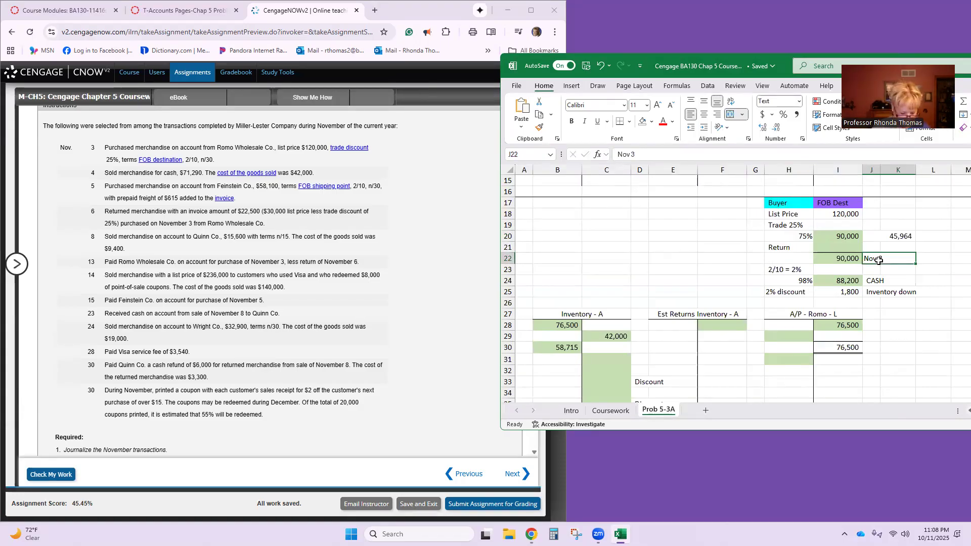
{"action": "key", "text": "ctrl+c"}
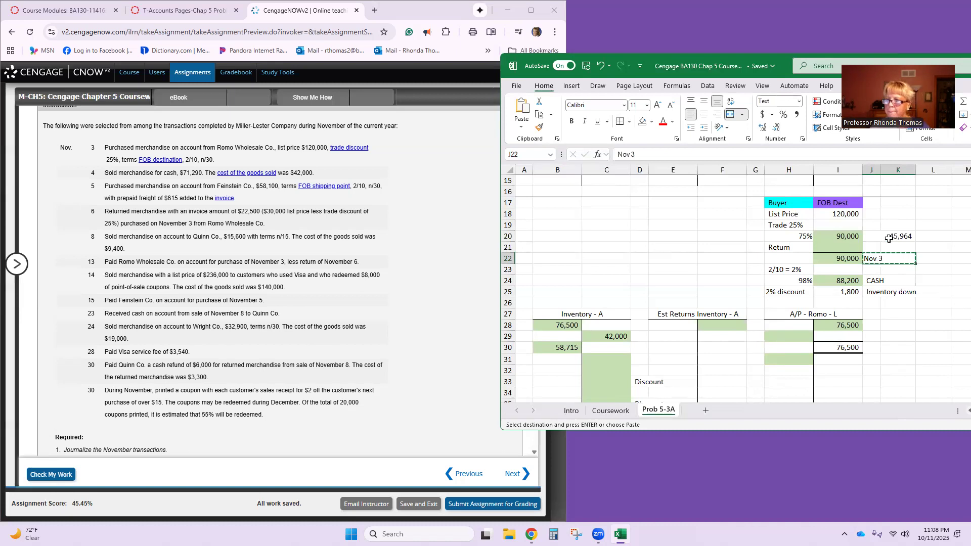
{"action": "left_click", "coordinate": [889, 237]}
{"action": "key", "text": "ctrl+v"}
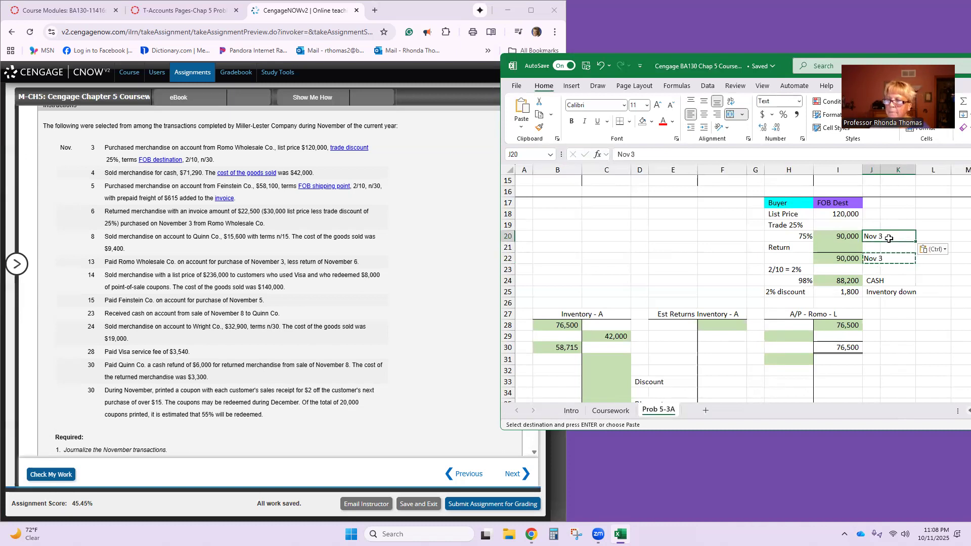
{"action": "key", "text": "Escape"}
{"action": "left_click", "coordinate": [884, 259]}
{"action": "key", "text": "Delete"}
- Set the first Inventory debit and the first A/P - Romo credit in the T-accounts to 90,000
{"action": "left_click", "coordinate": [841, 247]}
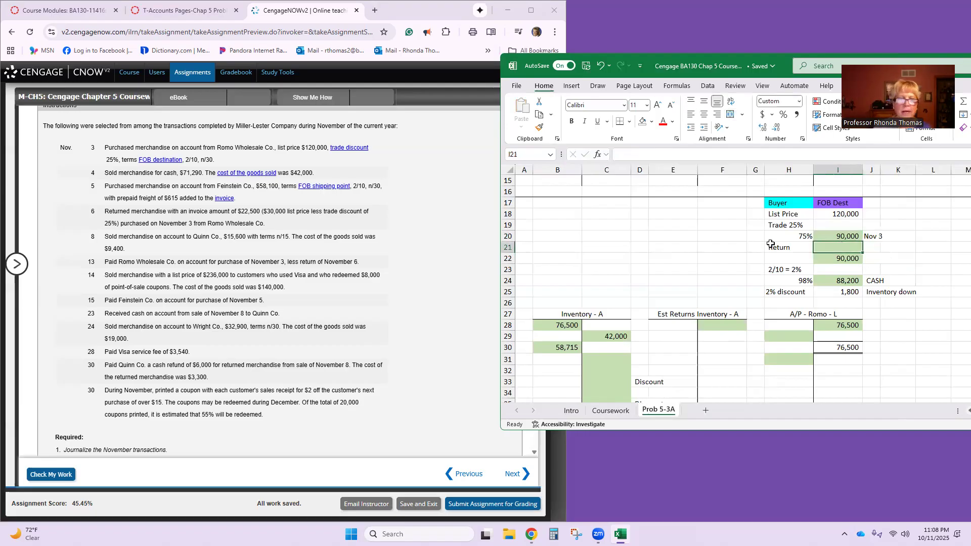
{"action": "double_click", "coordinate": [731, 431]}
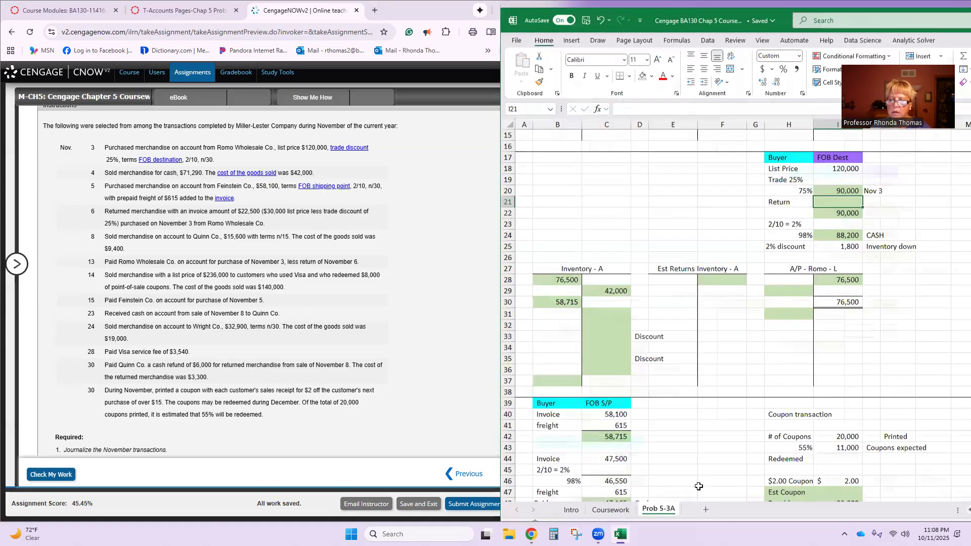
{"action": "left_click", "coordinate": [564, 272]}
{"action": "type", "text": "90,000"}
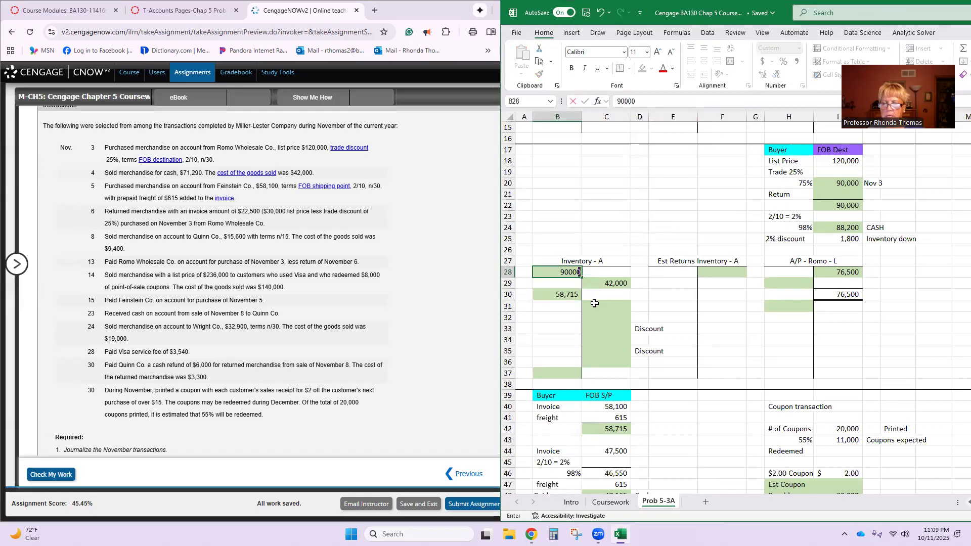
{"action": "key", "text": "Return"}
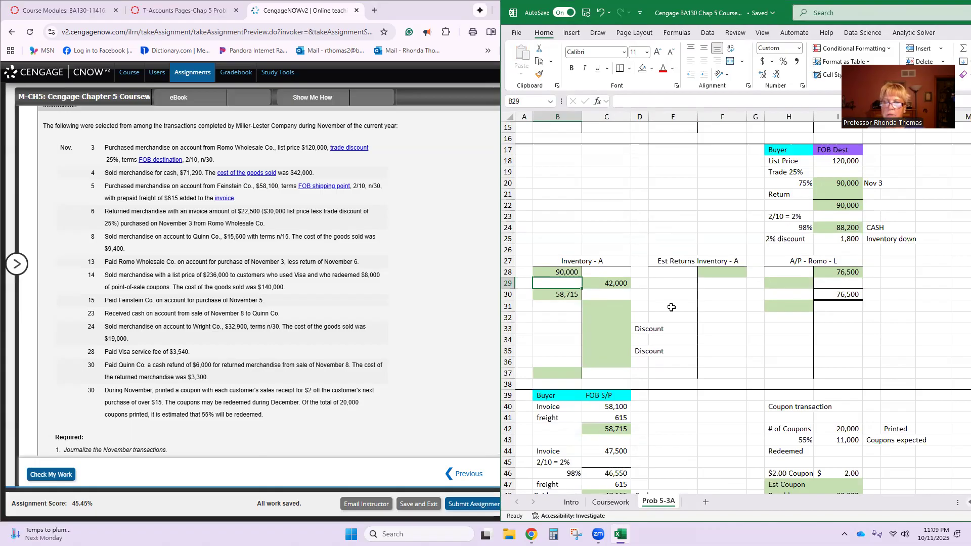
{"action": "left_click", "coordinate": [574, 273]}
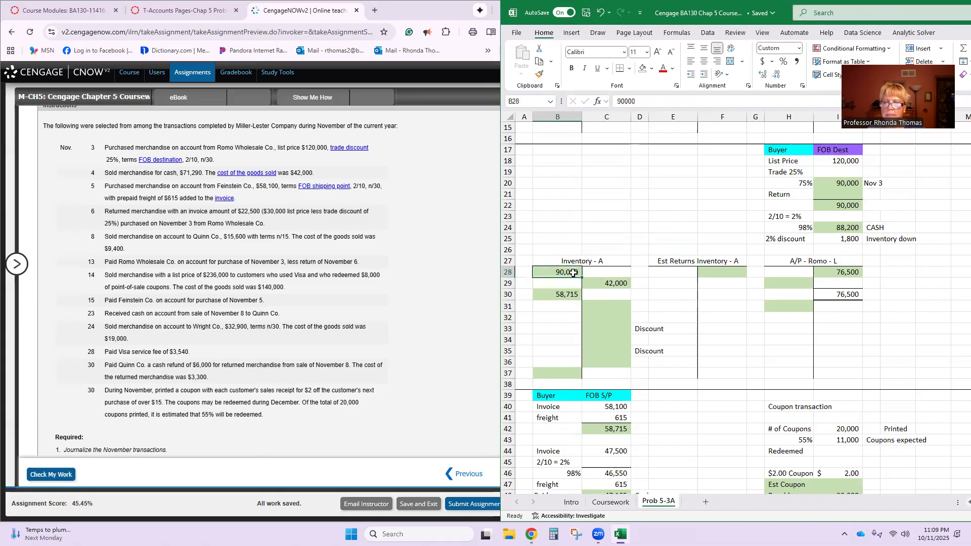
{"action": "left_click", "coordinate": [833, 272]}
{"action": "type", "text": "90000"}
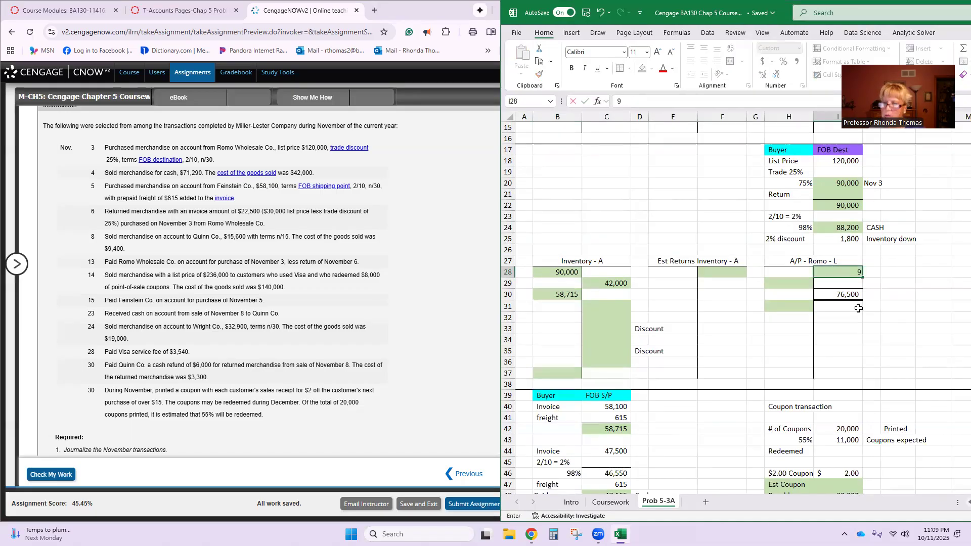
{"action": "key", "text": "Return"}
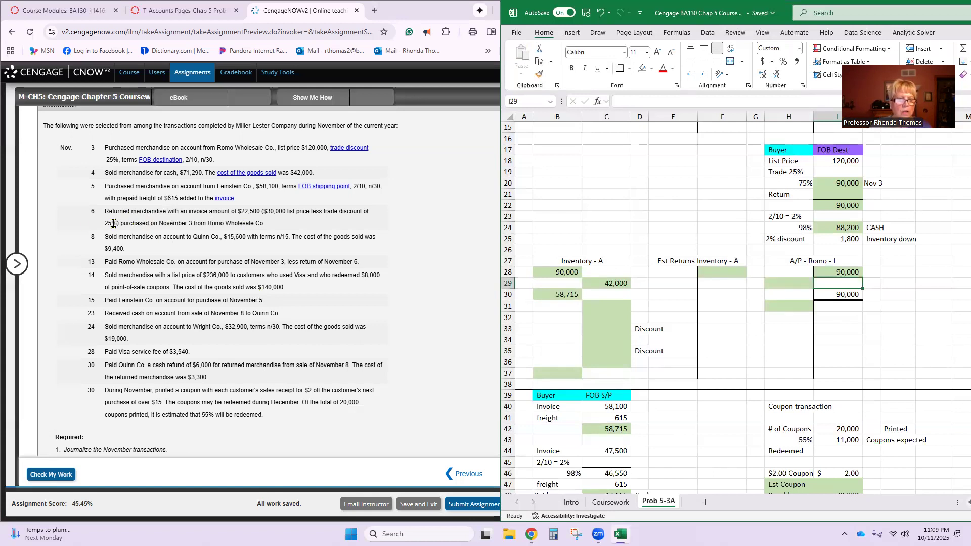
- Enter 22,500 as the Return amount in the buyer's FOB destination computation
{"action": "left_click", "coordinate": [845, 196]}
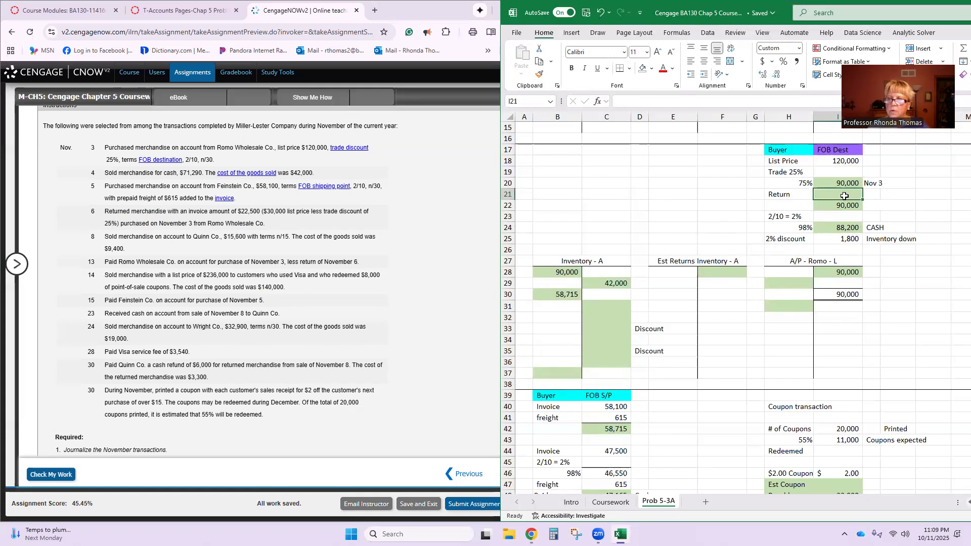
{"action": "type", "text": "22500"}
{"action": "key", "text": "Return"}
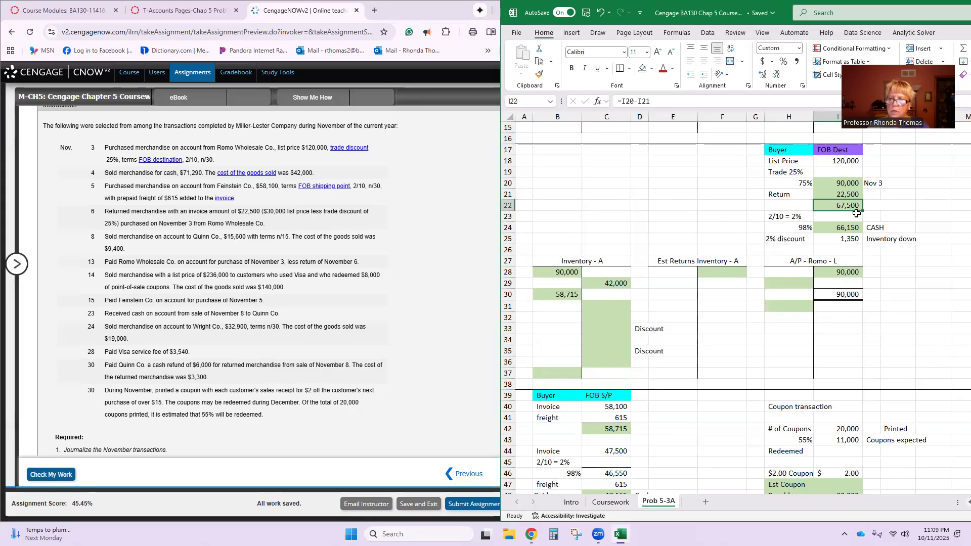
- Post the November 6 return in the T-accounts as a 22,500 debit to A/P - Romo and a 22,500 credit to Inventory
{"action": "left_click", "coordinate": [801, 285]}
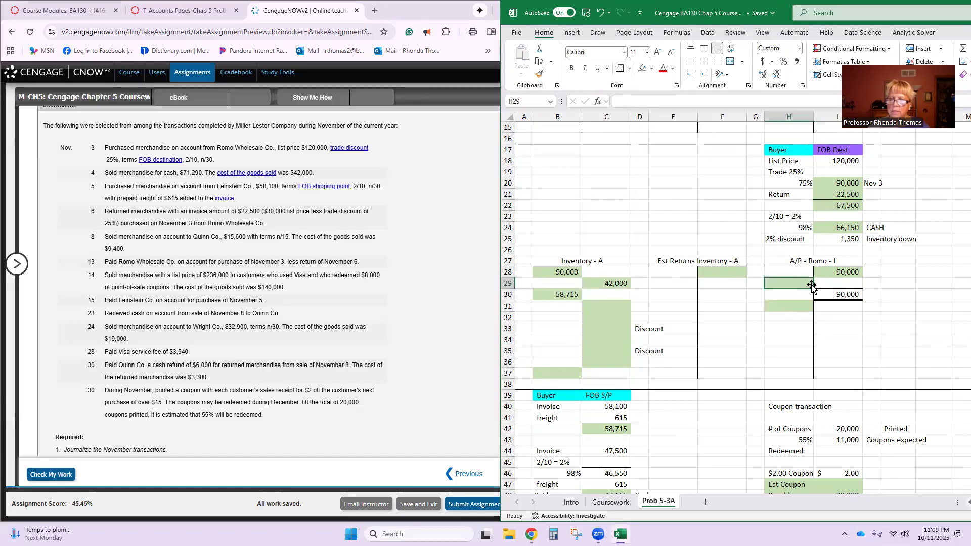
{"action": "type", "text": "22500"}
{"action": "key", "text": "Return"}
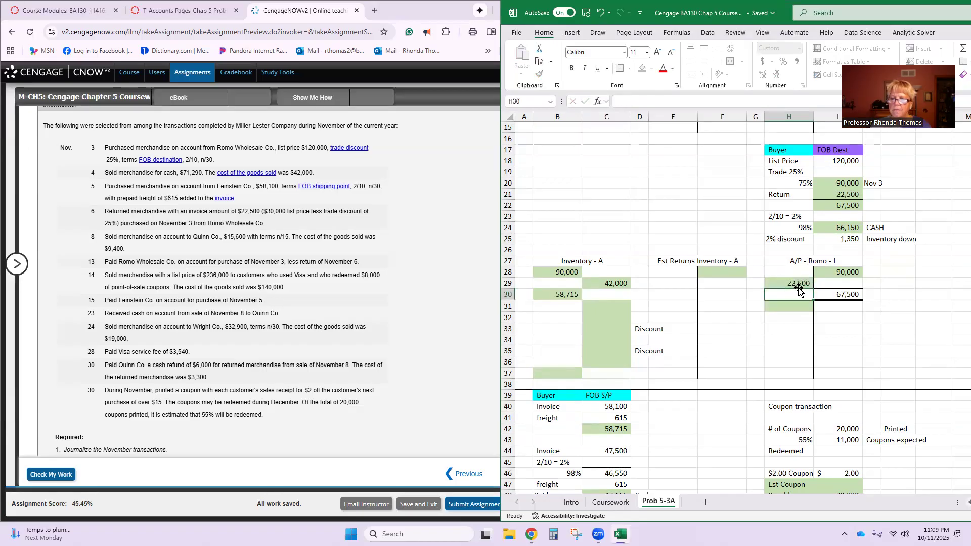
{"action": "left_click", "coordinate": [622, 302]}
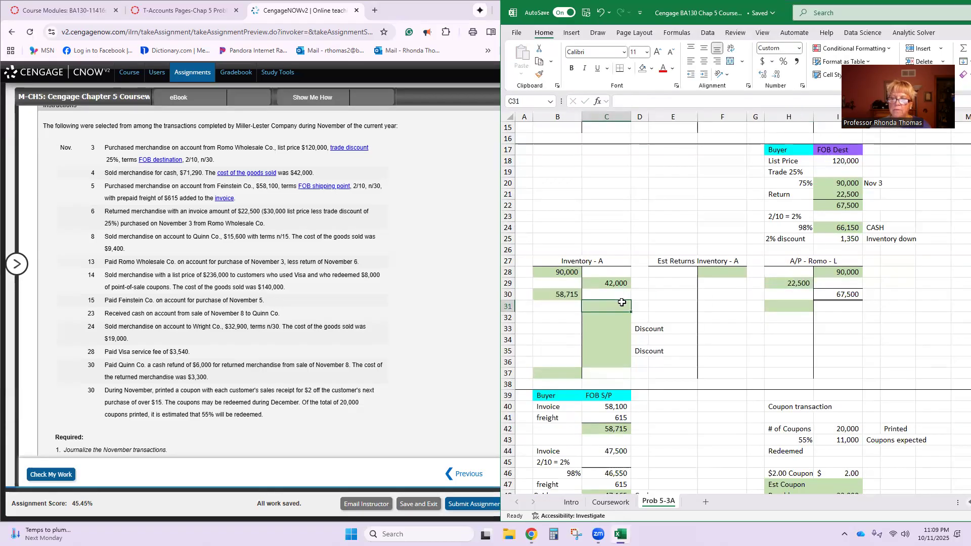
{"action": "type", "text": "22500"}
{"action": "key", "text": "Return"}
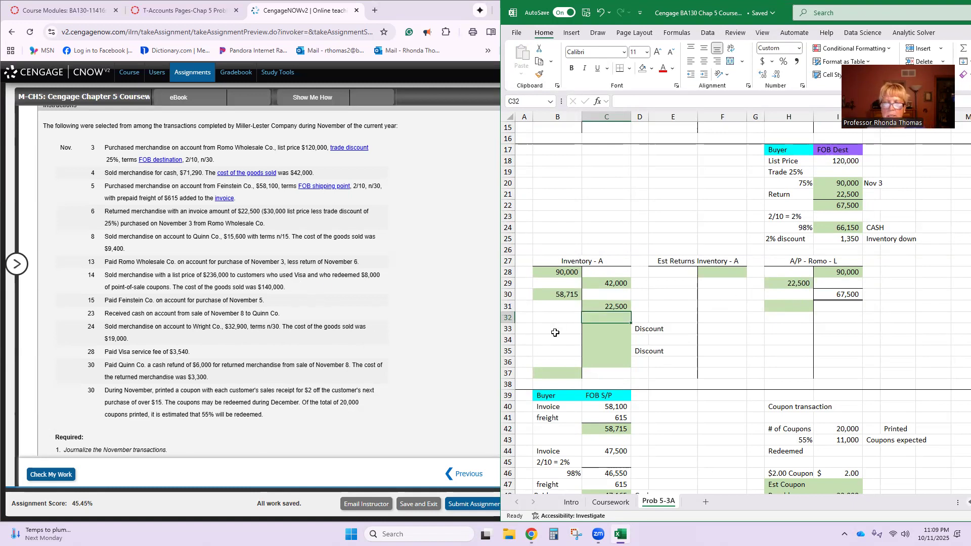
- Change the Nov. 3 general journal entry's Inventory debit and Accounts Payable-Romo Wholesale Co. credit to 90,000
{"action": "scroll", "coordinate": [280, 368], "scroll_direction": "down", "scroll_amount": 10}
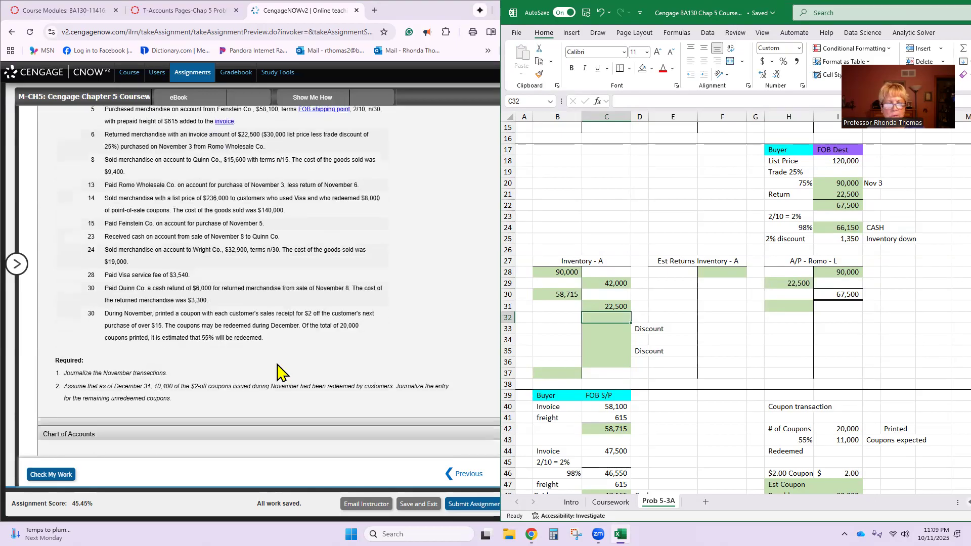
{"action": "scroll", "coordinate": [281, 373], "scroll_direction": "down", "scroll_amount": 10}
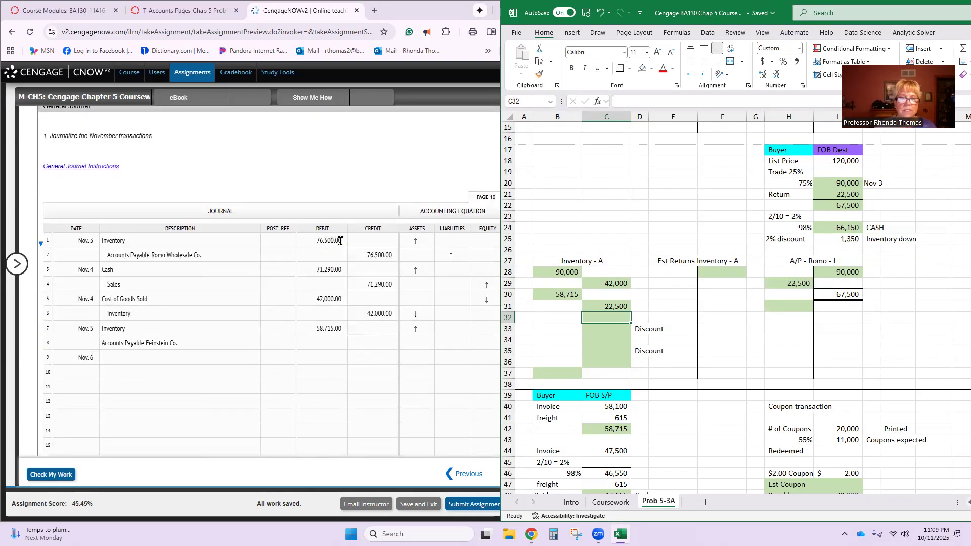
{"action": "left_click", "coordinate": [340, 240]}
{"action": "key", "text": "BackSpace"}
{"action": "type", "text": "90000"}
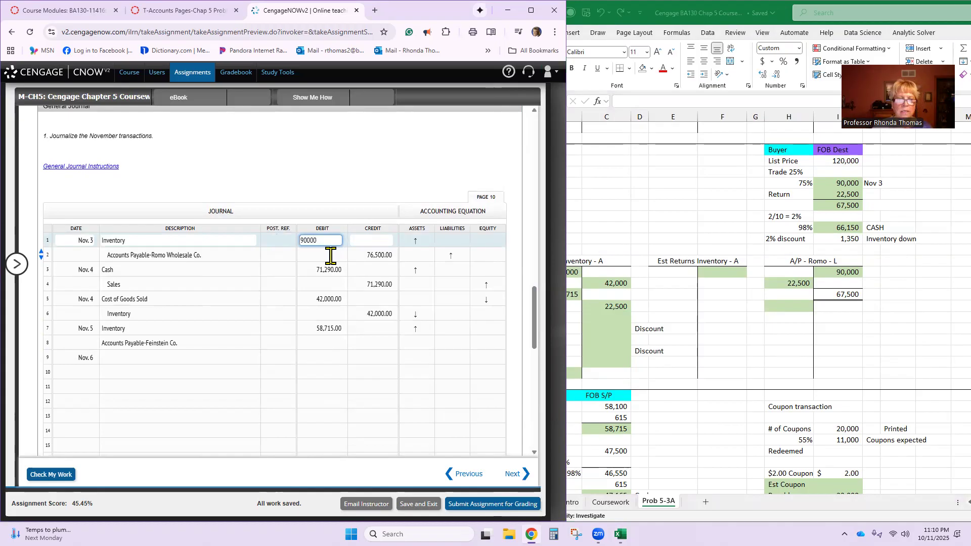
{"action": "left_click", "coordinate": [386, 257]}
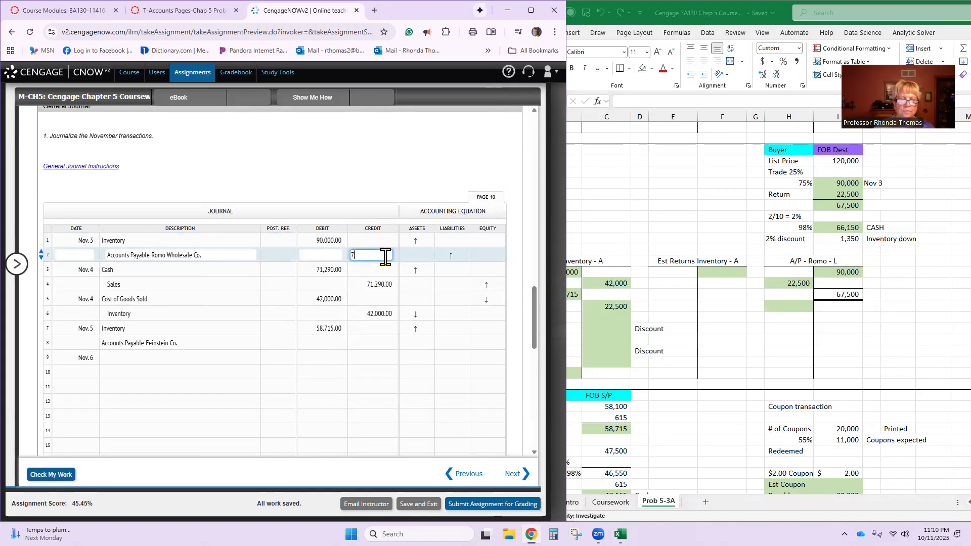
{"action": "type", "text": "90000"}
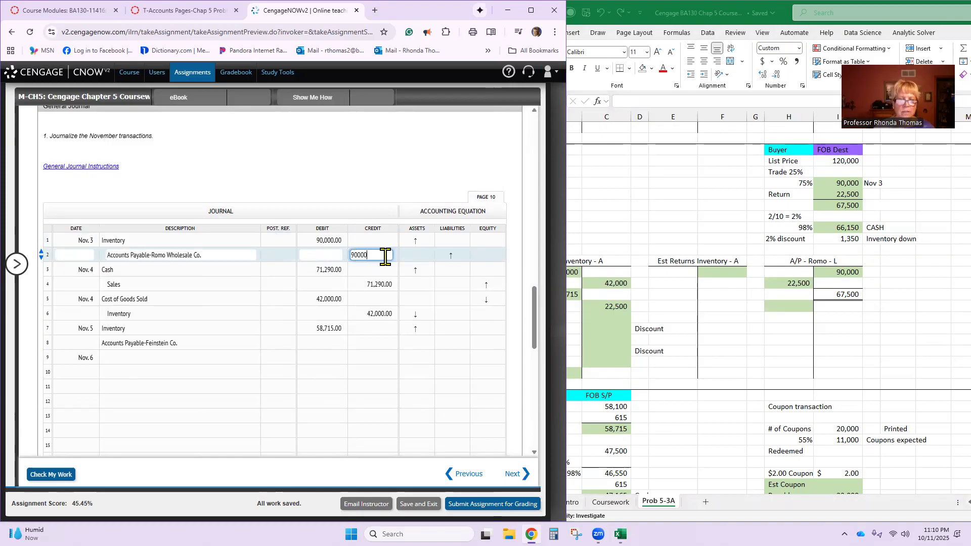
{"action": "key", "text": "Return"}
- Copy Accounts Payable-Romo Wholesale Co. from journal line 2 to the Nov. 6 entry on line 9 with a 22,500 debit
{"action": "left_click", "coordinate": [217, 359]}
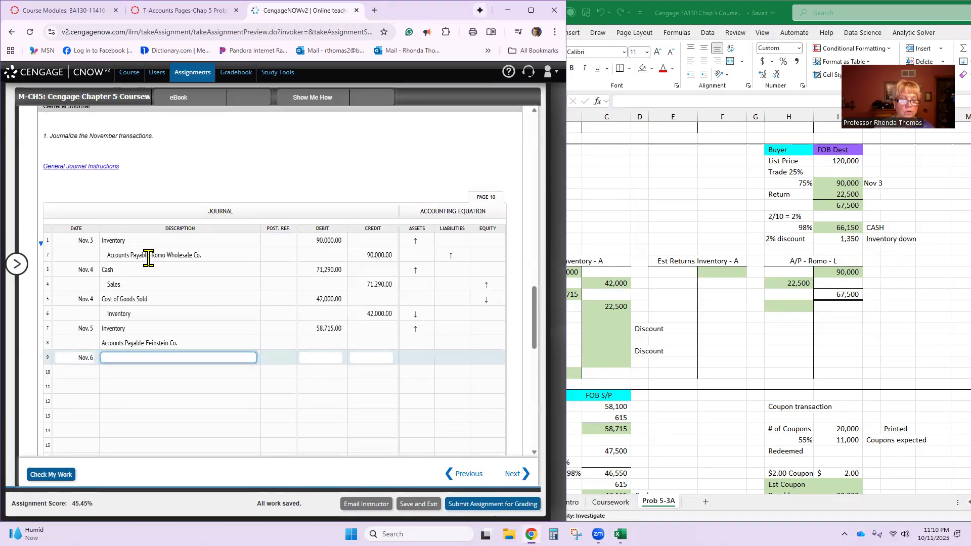
{"action": "triple_click", "coordinate": [116, 254]}
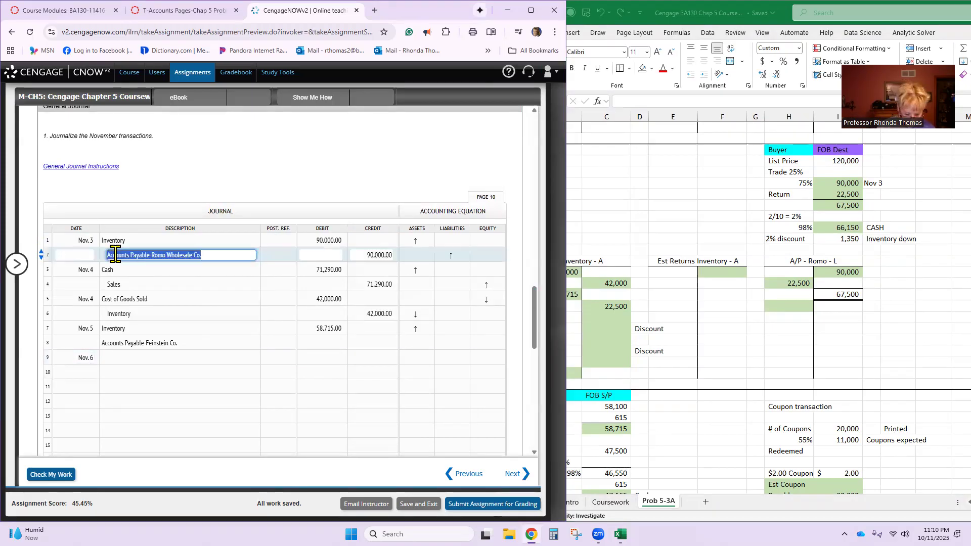
{"action": "left_click", "coordinate": [124, 358]}
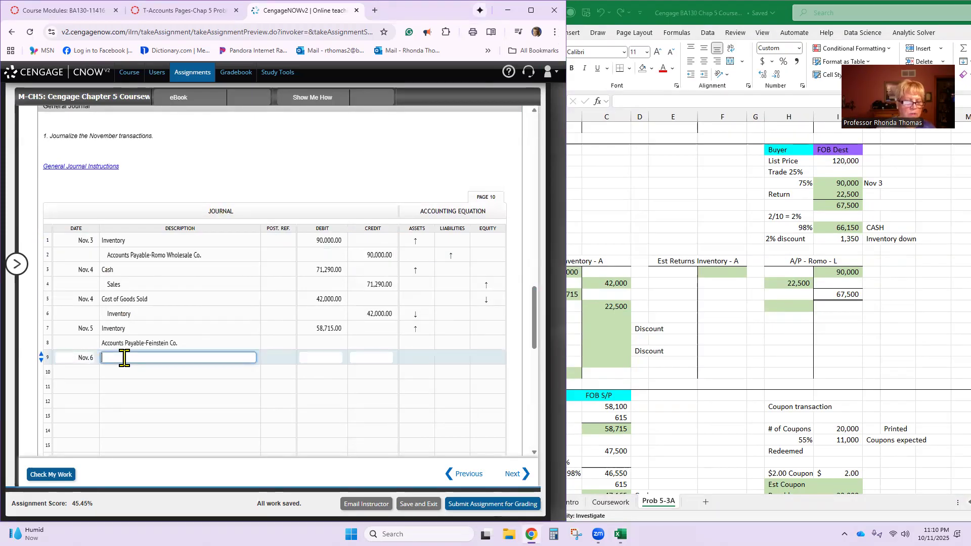
{"action": "key", "text": "ctrl+v"}
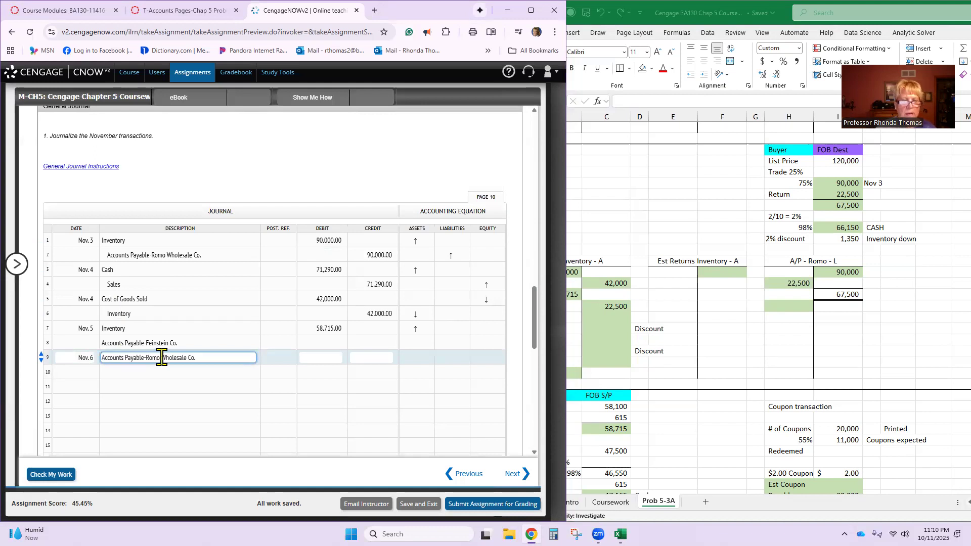
{"action": "left_click", "coordinate": [320, 358]}
{"action": "type", "text": "22,500"}
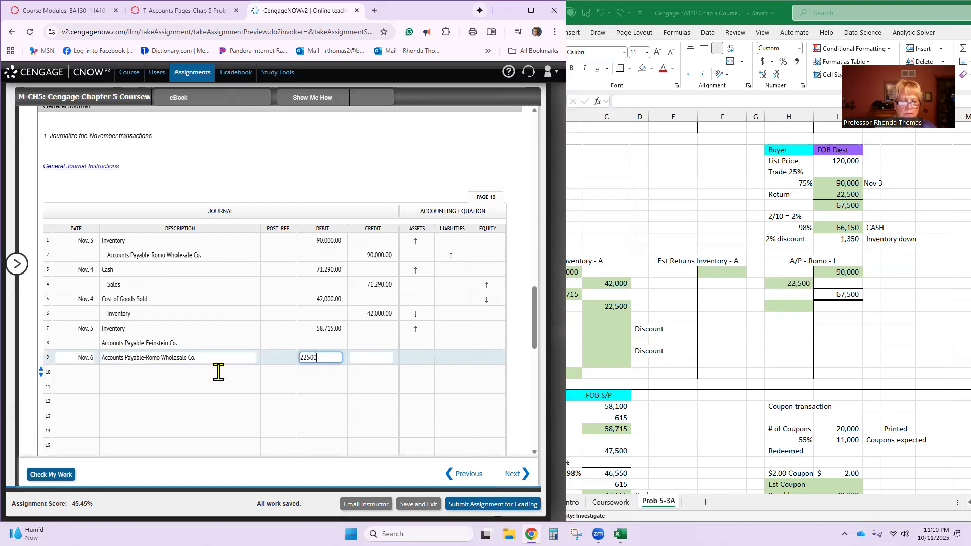
- Enter Inventory on journal line 10 with a credit of 22,500
{"action": "left_click", "coordinate": [213, 371]}
{"action": "type", "text": "Invn"}
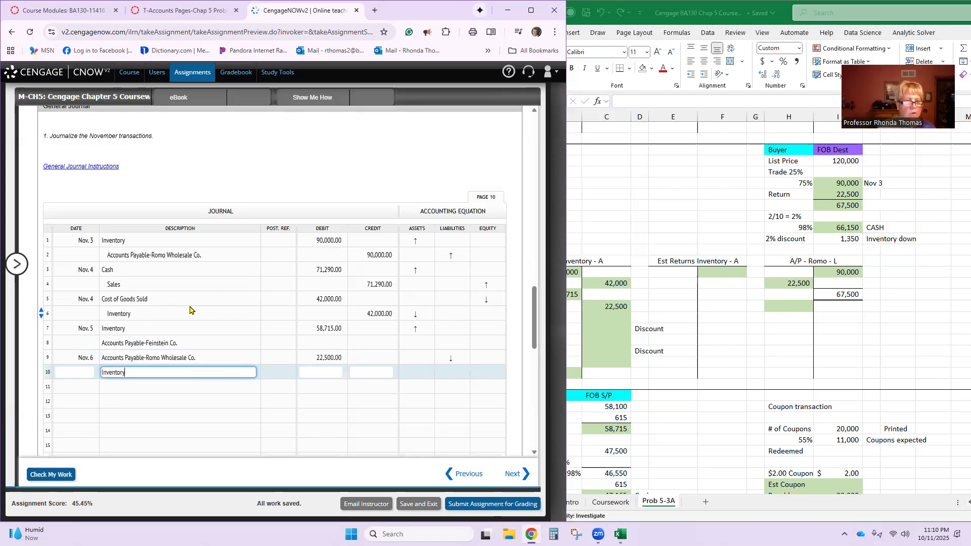
{"action": "key", "text": "Tab"}
{"action": "key", "text": "Tab"}
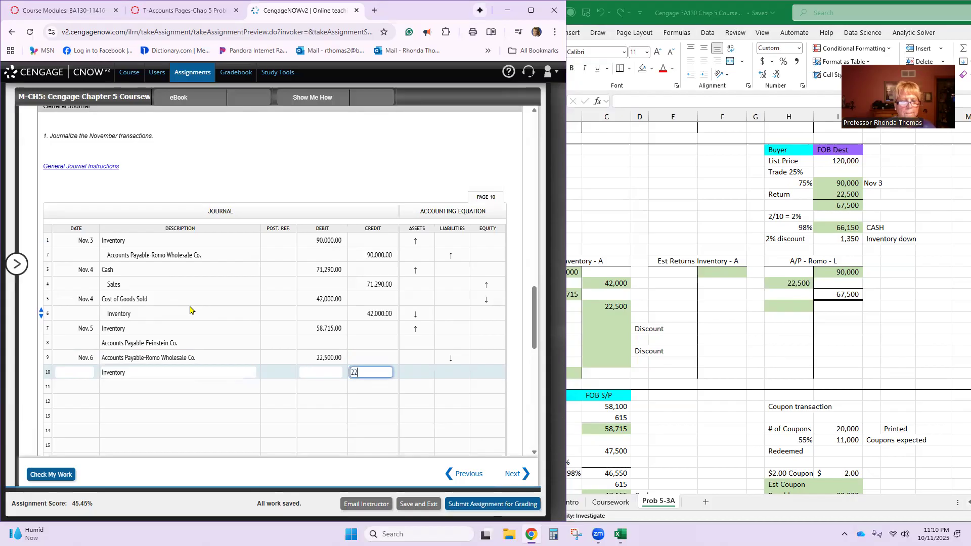
{"action": "key", "text": "Return"}
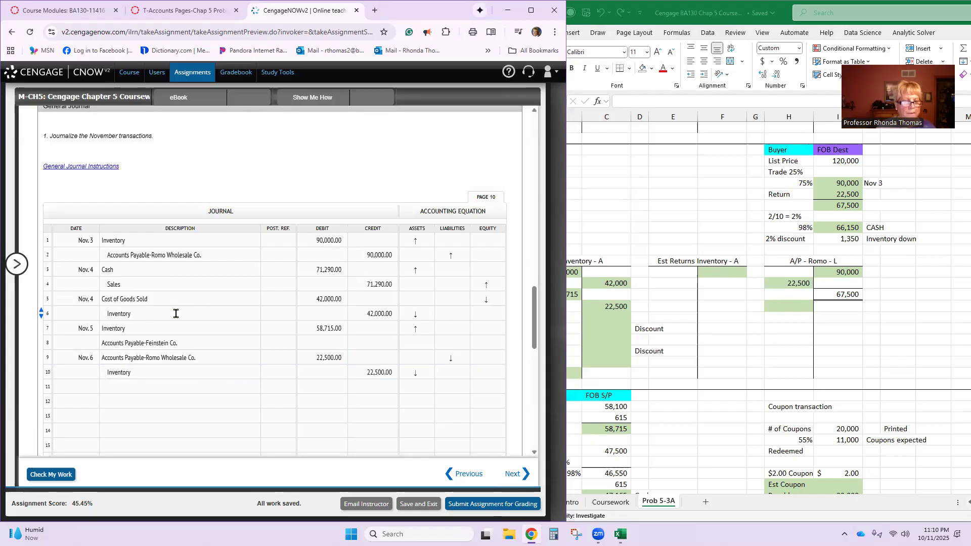
- Date line 11 of the general journal Nov. 8
{"action": "left_click", "coordinate": [86, 387]}
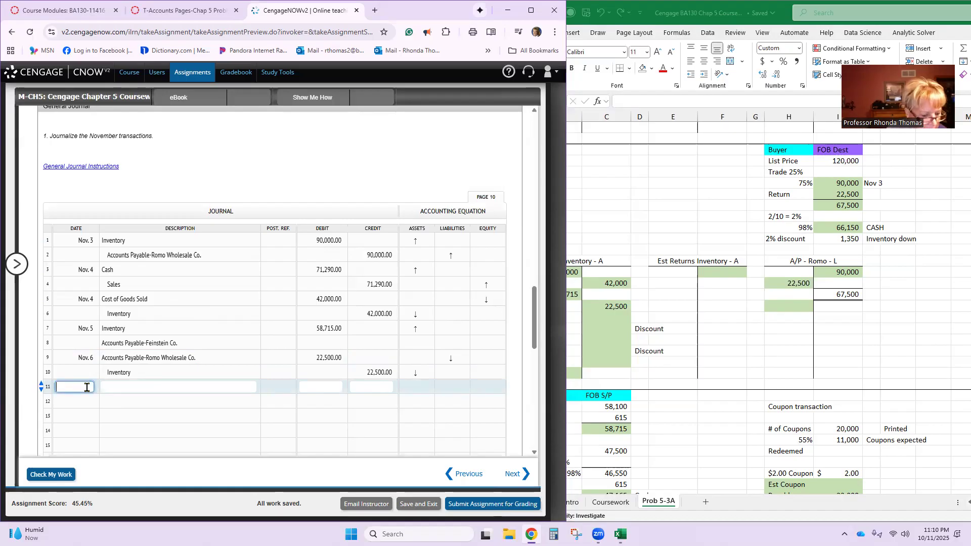
{"action": "type", "text": "No"}
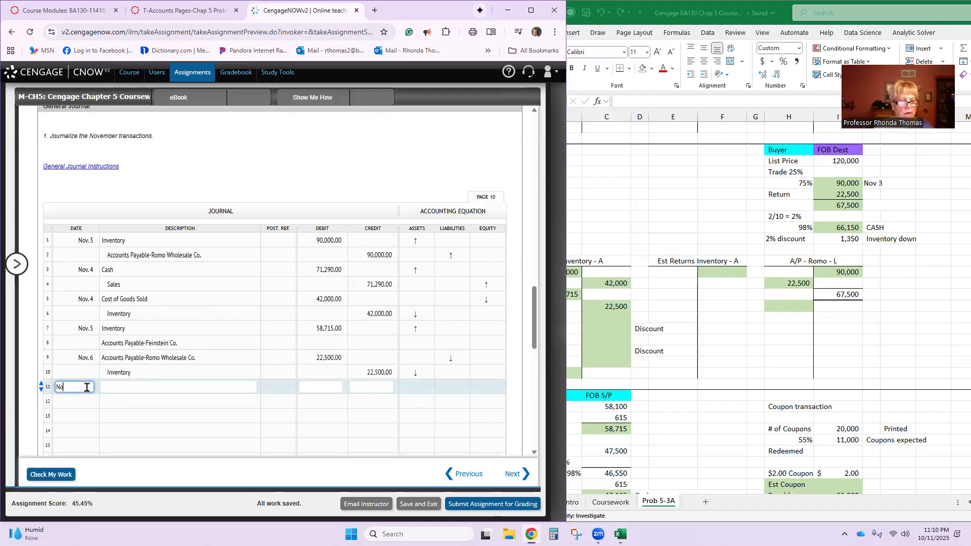
{"action": "type", "text": "v. 8"}
{"action": "key", "text": "Tab"}
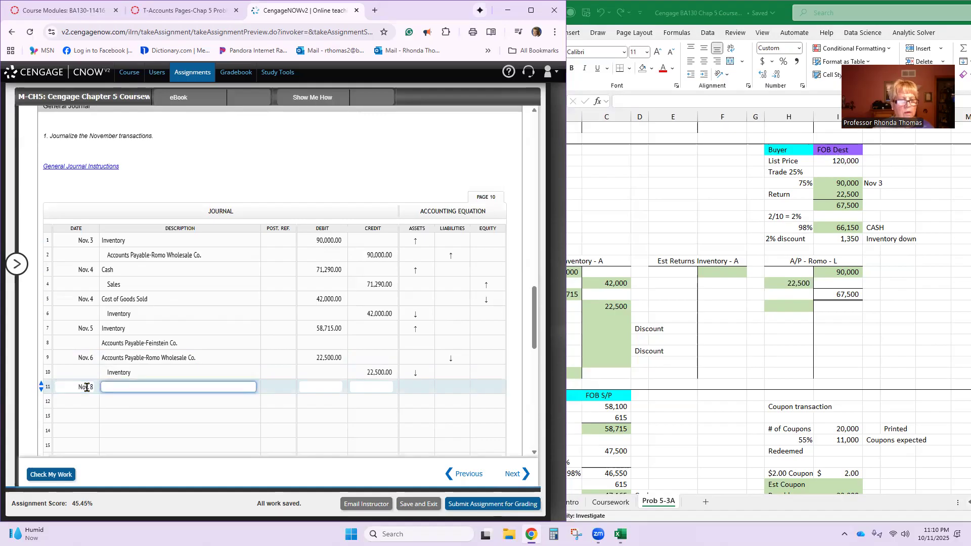
- Consult the November 8 transaction and post the sale to Quinn Co. in Excel as a 15,600 debit to A/R - Quinn
{"action": "scroll", "coordinate": [87, 387], "scroll_direction": "up", "scroll_amount": 15}
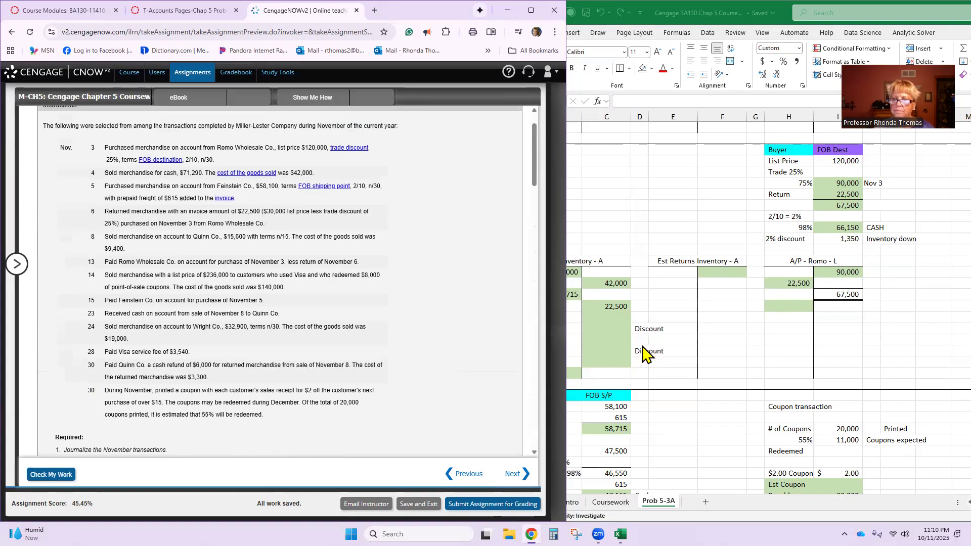
{"action": "scroll", "coordinate": [749, 364], "scroll_direction": "up", "scroll_amount": 2}
{"action": "left_click", "coordinate": [733, 386]}
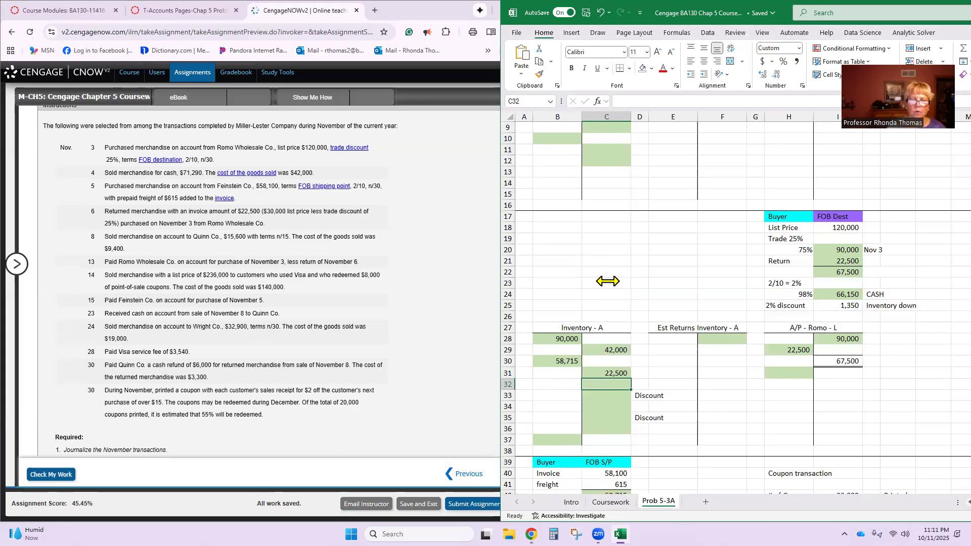
{"action": "scroll", "coordinate": [605, 275], "scroll_direction": "up", "scroll_amount": 1}
{"action": "scroll", "coordinate": [562, 262], "scroll_direction": "up", "scroll_amount": 2}
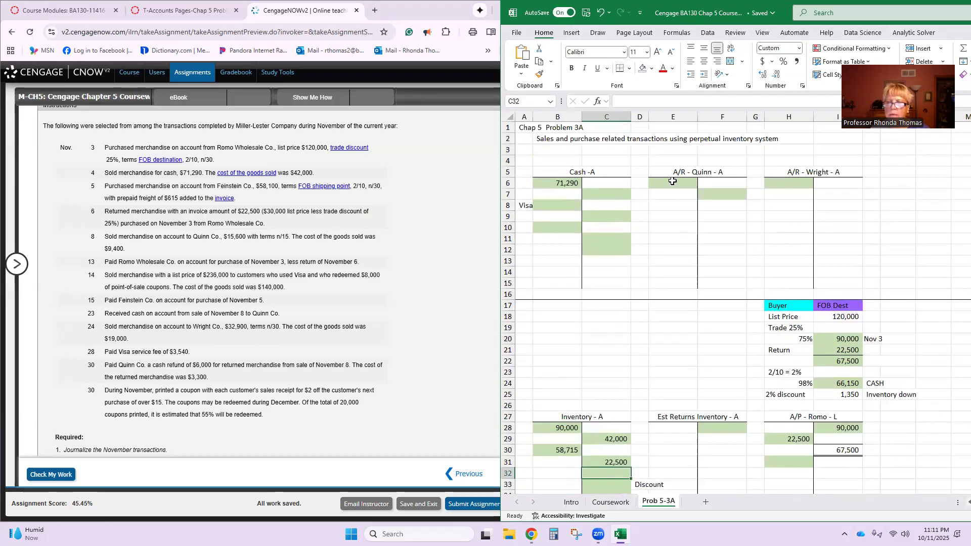
{"action": "left_click", "coordinate": [673, 182]}
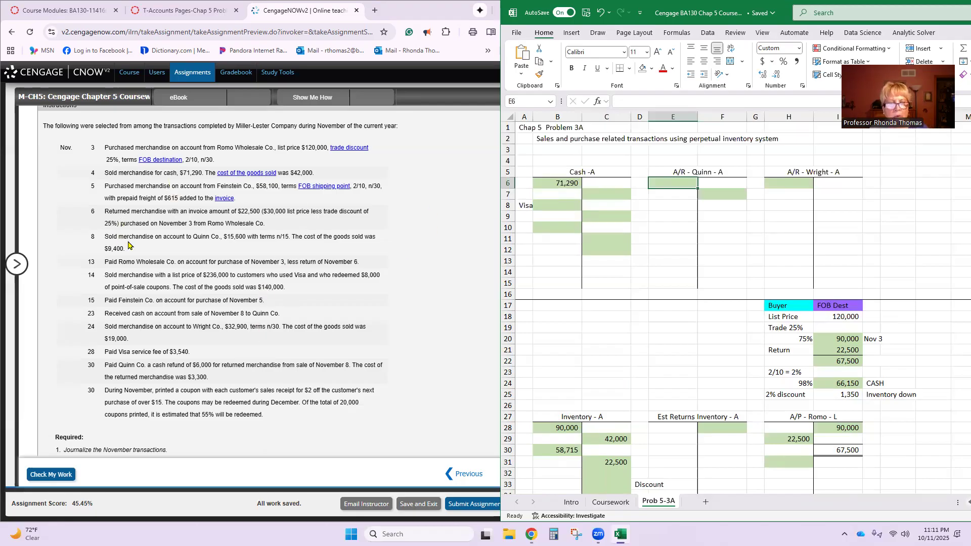
{"action": "left_click_drag", "start_coordinate": [156, 236], "coordinate": [215, 237]}
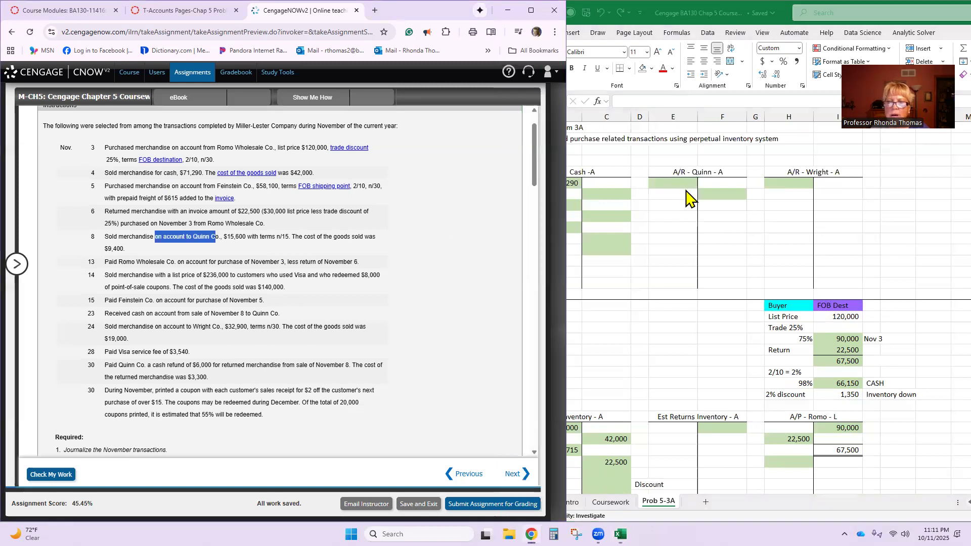
{"action": "left_click", "coordinate": [686, 188]}
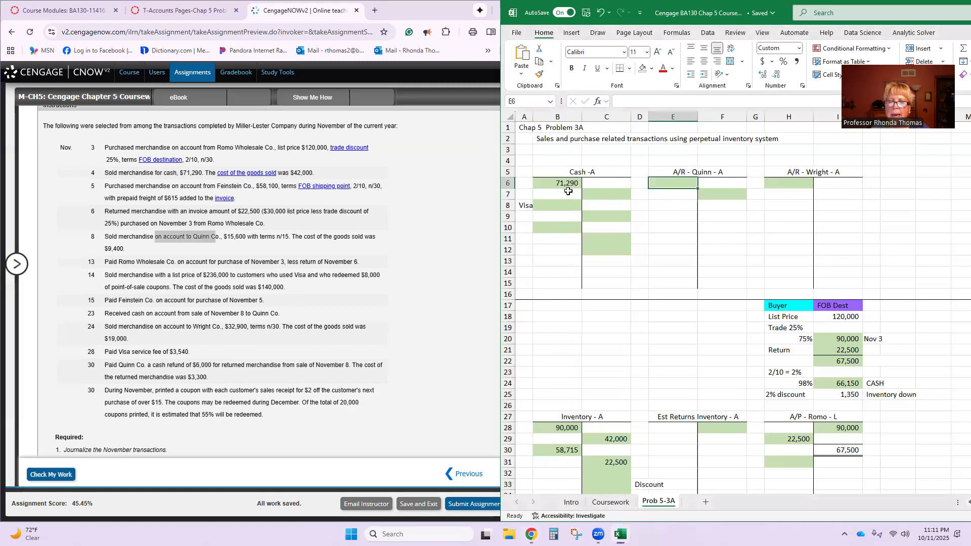
{"action": "left_click", "coordinate": [495, 223]}
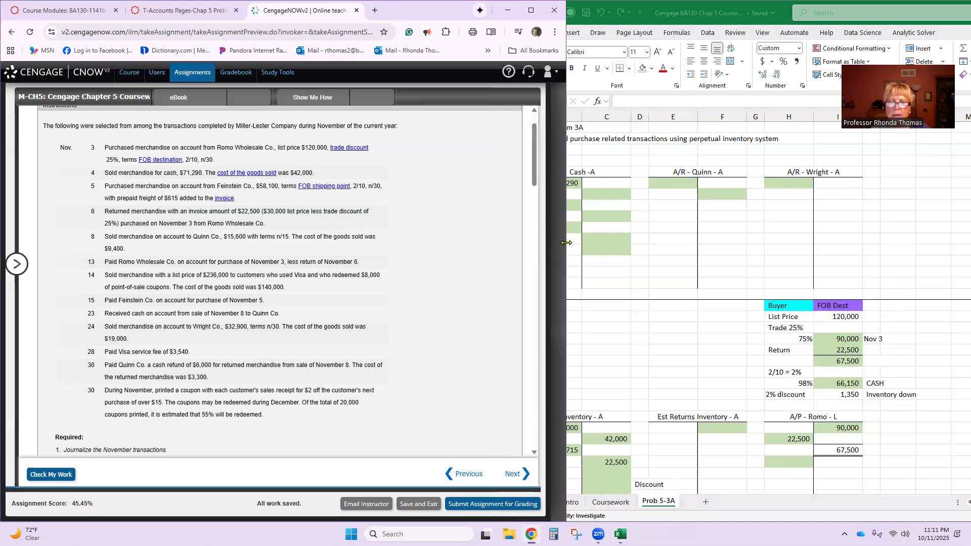
{"action": "left_click_drag", "start_coordinate": [567, 243], "coordinate": [496, 244]}
{"action": "left_click", "coordinate": [661, 183]}
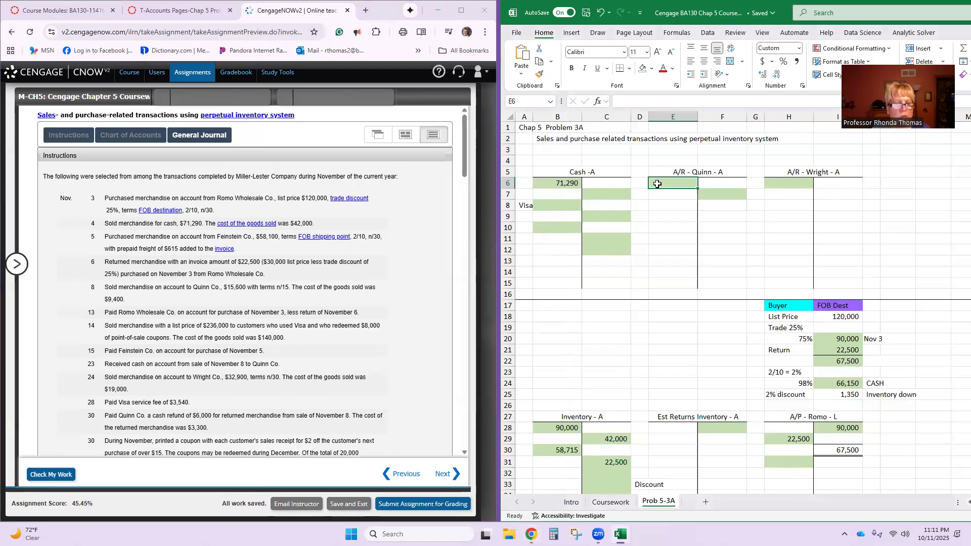
{"action": "type", "text": "15600"}
{"action": "key", "text": "Return"}
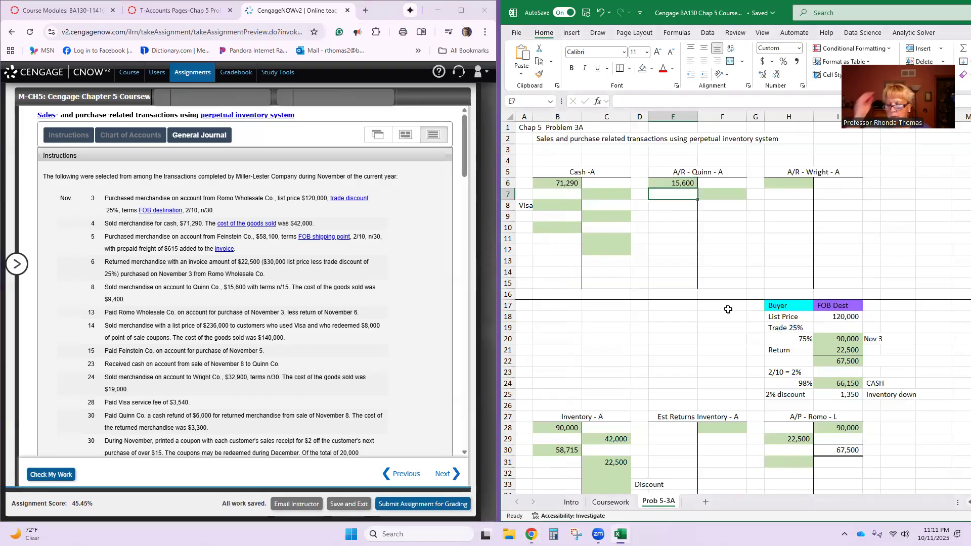
- Post the November 8 sale as a 15,600 credit in the Sales T-account below the 71,290 entry
{"action": "scroll", "coordinate": [729, 309], "scroll_direction": "down", "scroll_amount": 15}
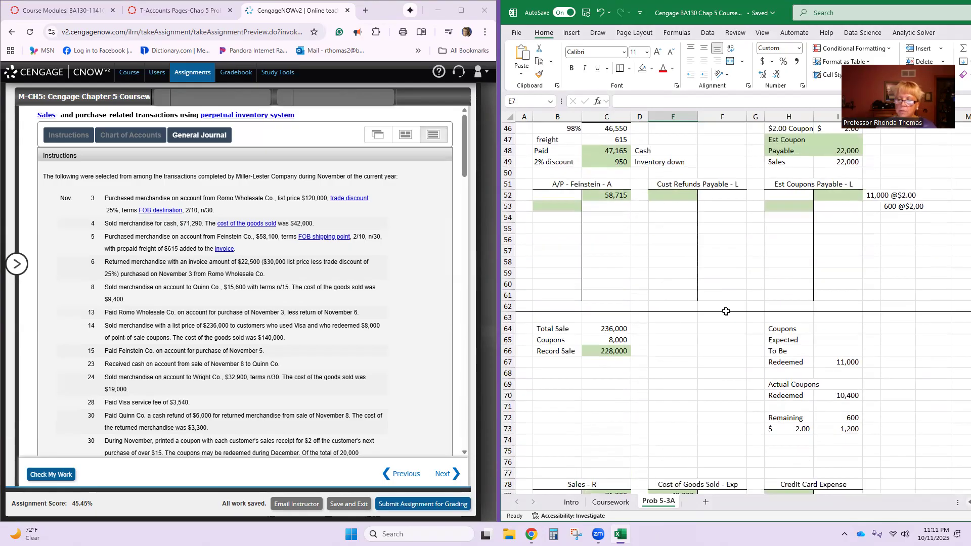
{"action": "scroll", "coordinate": [726, 311], "scroll_direction": "down", "scroll_amount": 4}
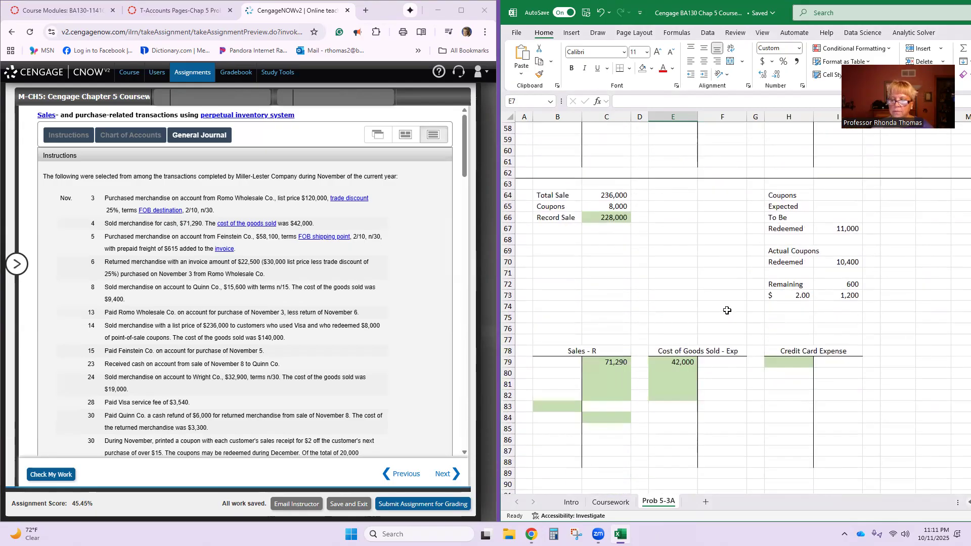
{"action": "left_click", "coordinate": [605, 374]}
{"action": "type", "text": "15600"}
{"action": "key", "text": "Return"}
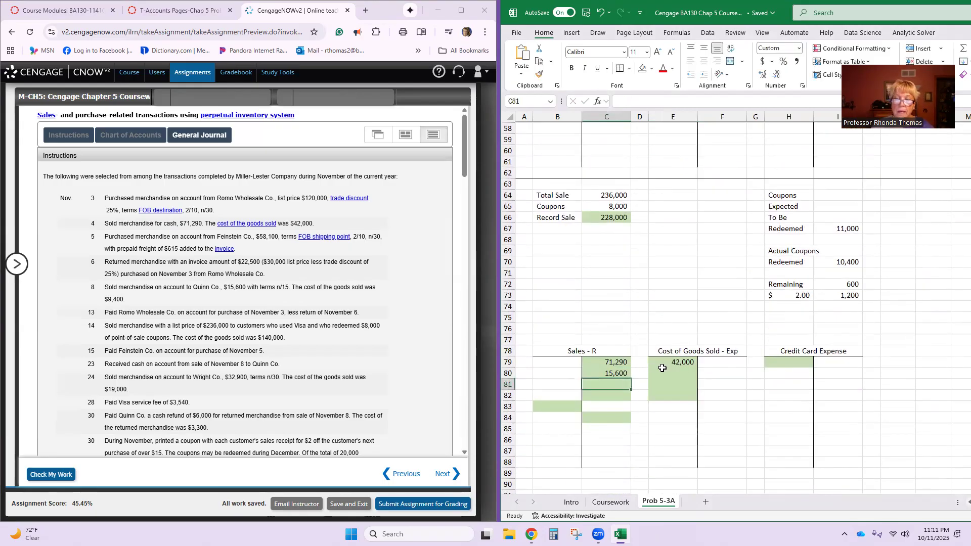
- Post the November 8 cost of the sale as a 9,400 debit to Cost of Goods Sold and a 9,400 credit to Inventory
{"action": "left_click", "coordinate": [664, 374]}
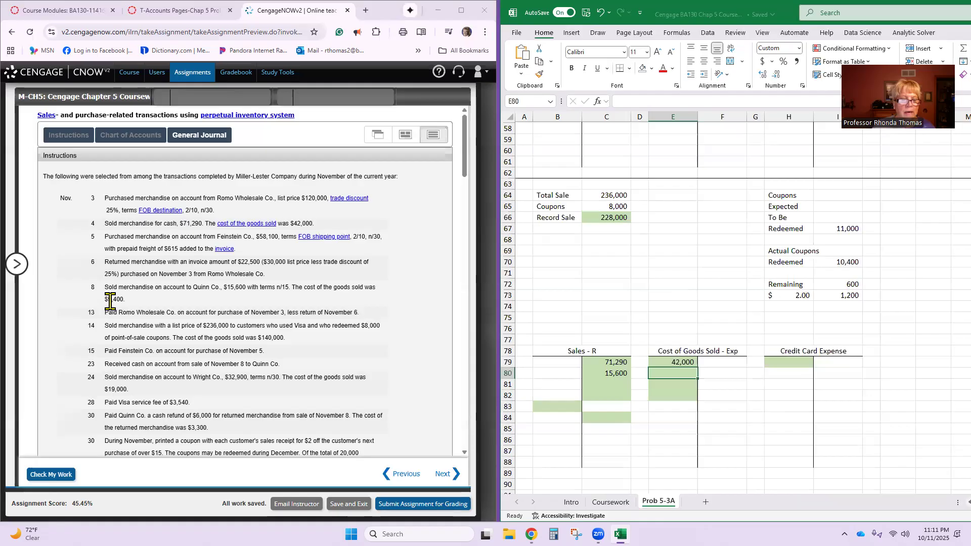
{"action": "type", "text": "9,400"}
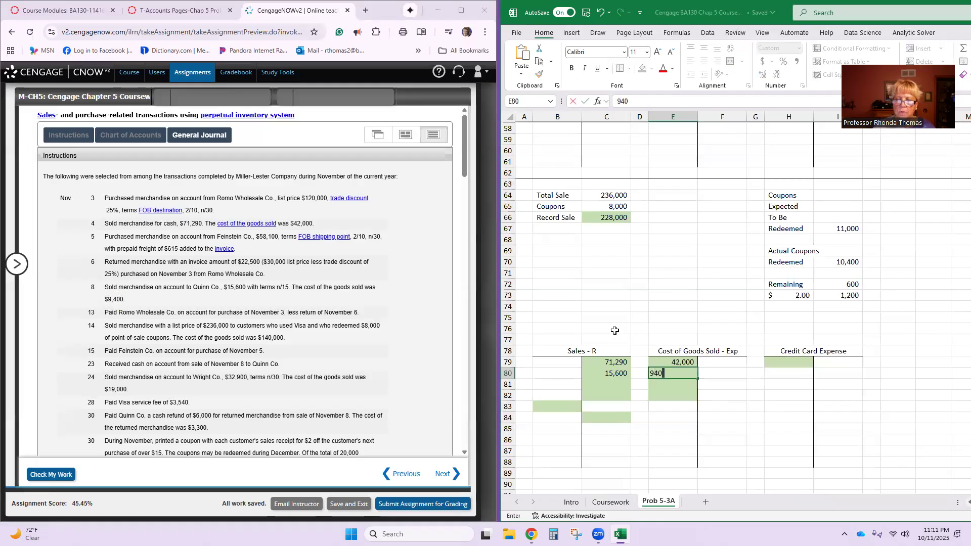
{"action": "key", "text": "Return"}
{"action": "scroll", "coordinate": [626, 330], "scroll_direction": "up", "scroll_amount": 13}
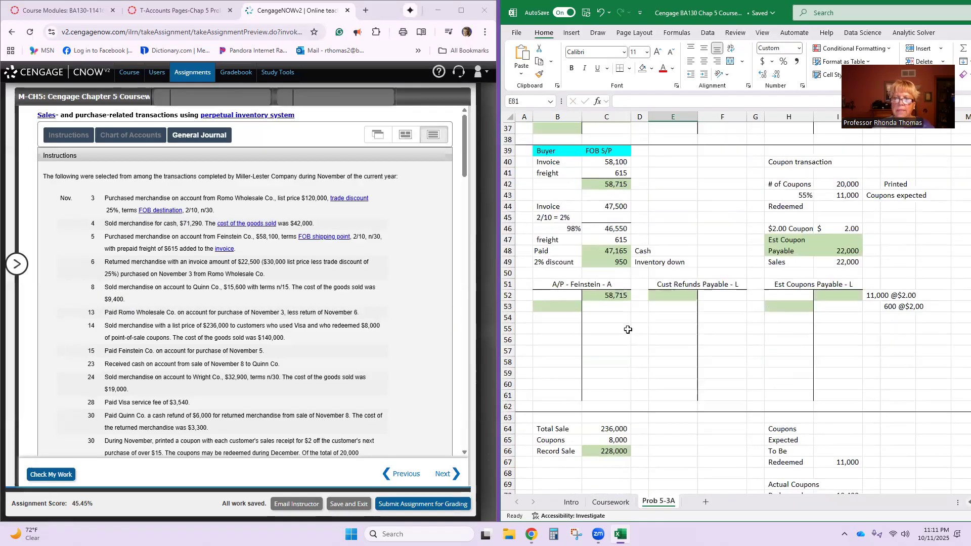
{"action": "left_click", "coordinate": [615, 274]}
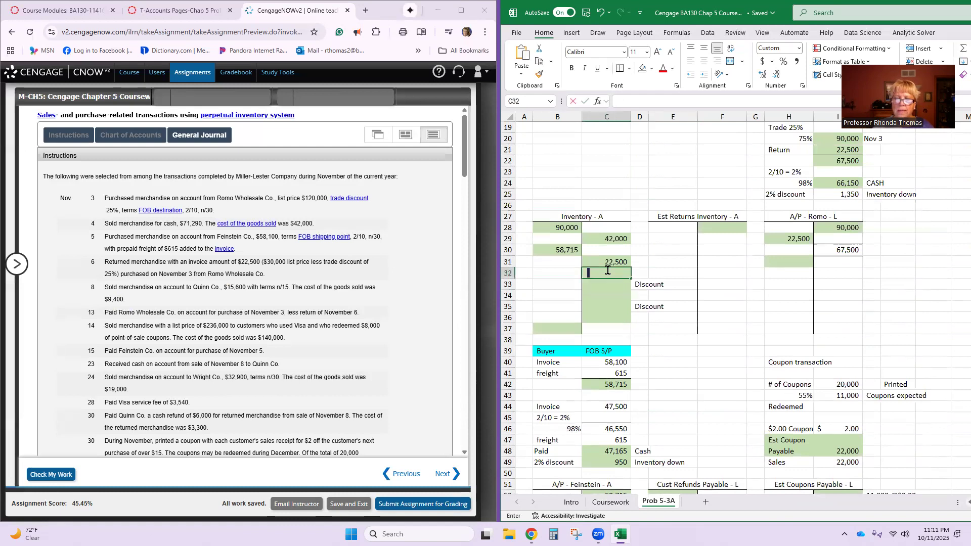
{"action": "type", "text": "9400"}
{"action": "key", "text": "Return"}
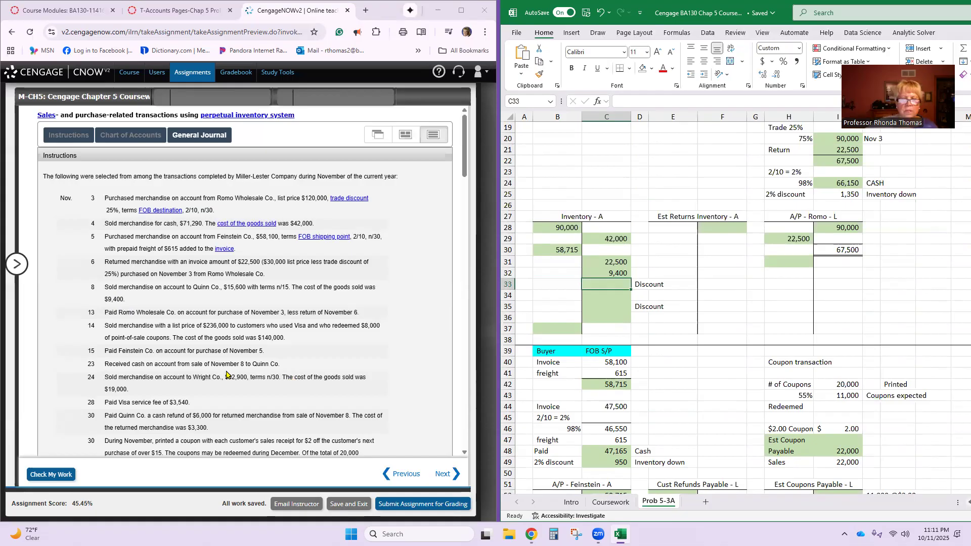
- Copy Accounts Receivable-Quinn Co. from the CengageNOW chart of accounts into the description of the Nov. 8 entry on journal line 11
{"action": "scroll", "coordinate": [226, 375], "scroll_direction": "down", "scroll_amount": 5}
{"action": "scroll", "coordinate": [227, 375], "scroll_direction": "down", "scroll_amount": 10}
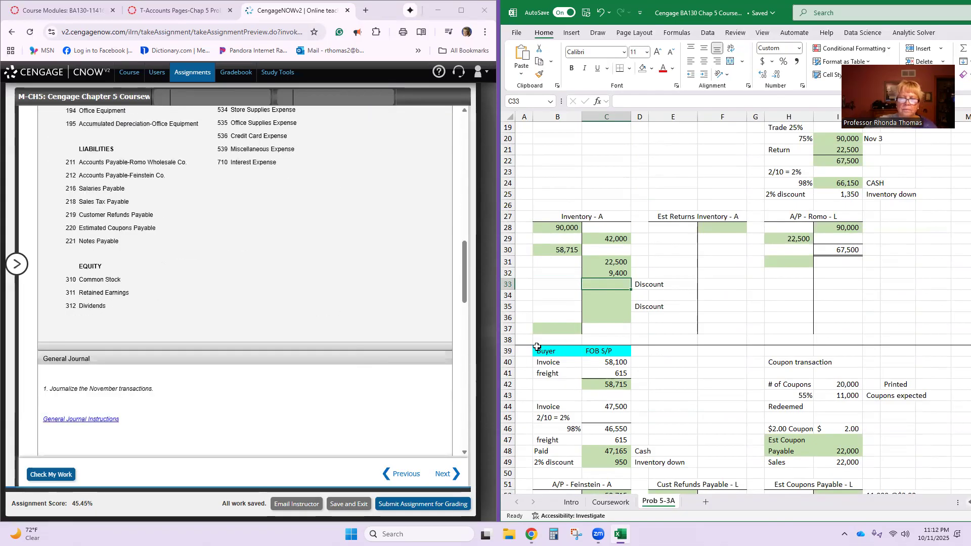
{"action": "scroll", "coordinate": [250, 361], "scroll_direction": "down", "scroll_amount": 3}
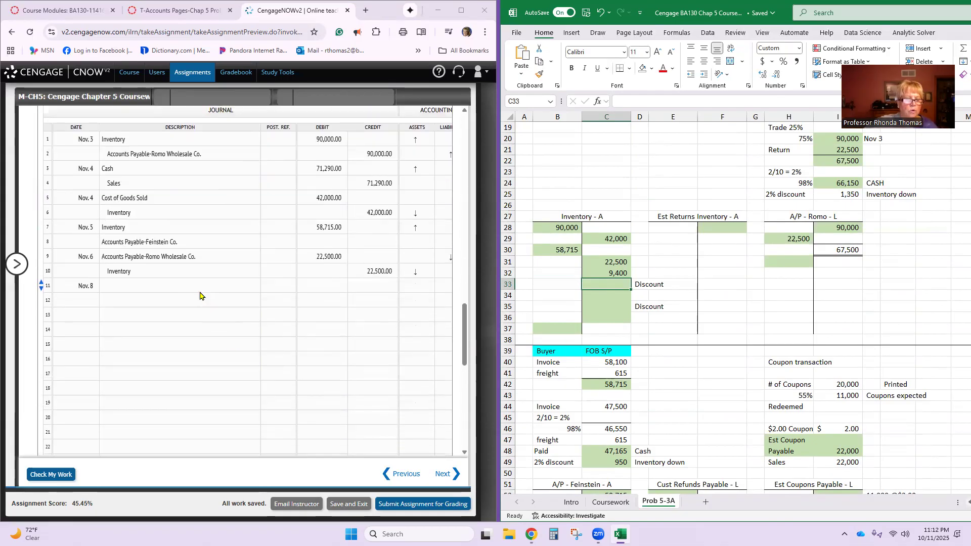
{"action": "left_click", "coordinate": [198, 287]}
{"action": "scroll", "coordinate": [198, 288], "scroll_direction": "up", "scroll_amount": 10}
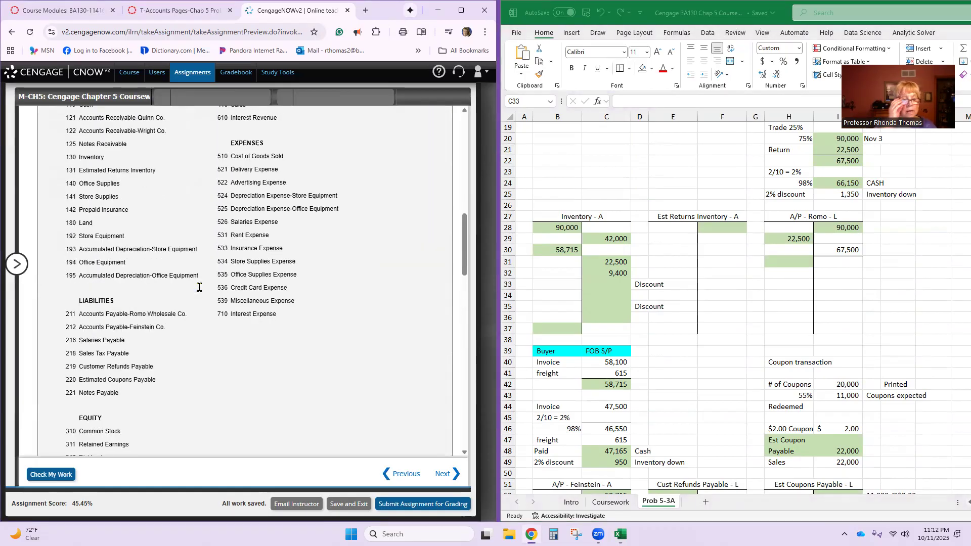
{"action": "scroll", "coordinate": [178, 289], "scroll_direction": "up", "scroll_amount": 3}
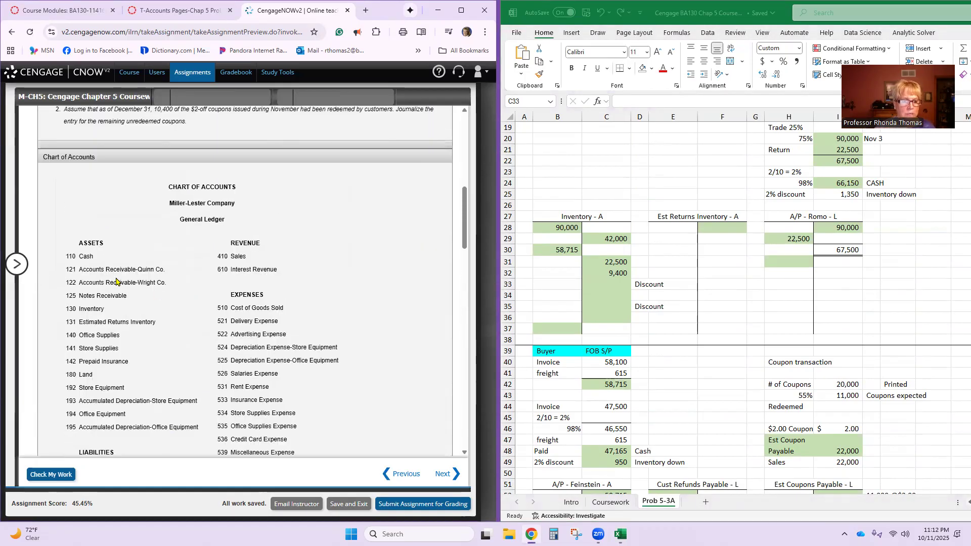
{"action": "triple_click", "coordinate": [117, 269]}
{"action": "key", "text": "ctrl+c"}
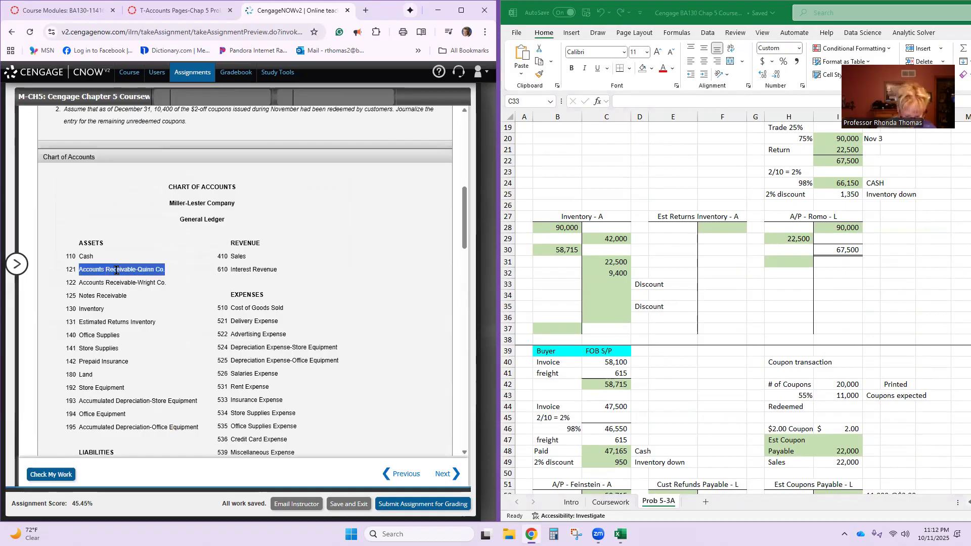
{"action": "scroll", "coordinate": [116, 270], "scroll_direction": "down", "scroll_amount": 10}
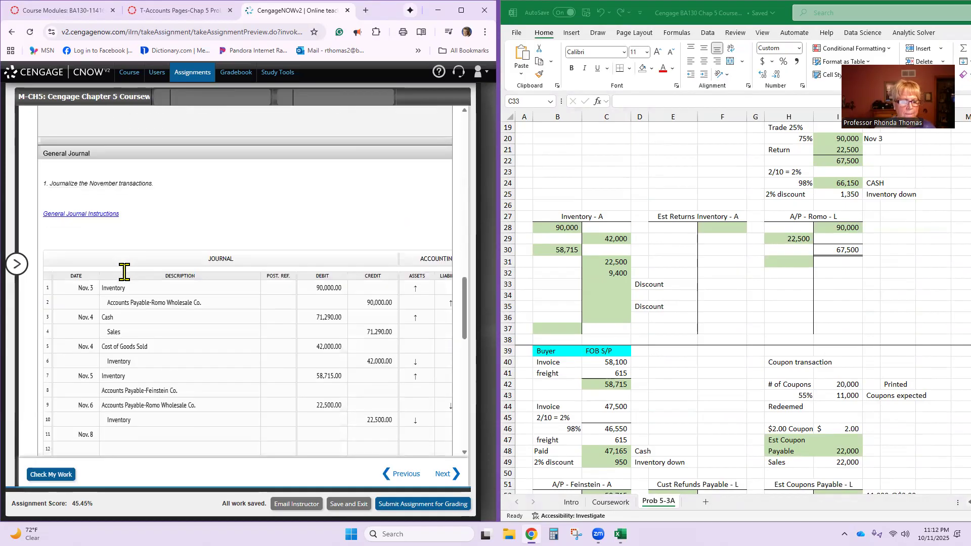
{"action": "left_click", "coordinate": [127, 234]}
{"action": "key", "text": "ctrl+v"}
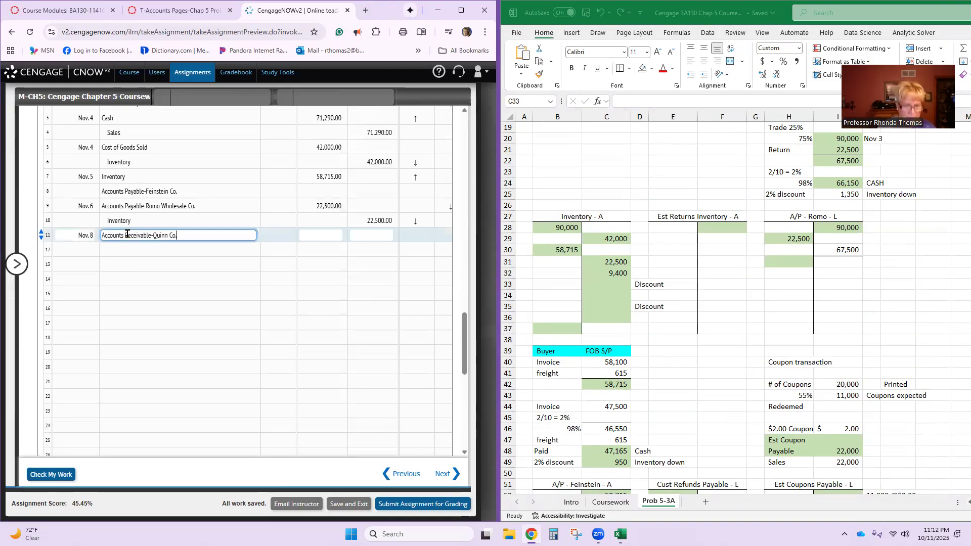
- Enter a 15,600 debit for Accounts Receivable-Quinn Co. on journal line 11
{"action": "left_click", "coordinate": [321, 236]}
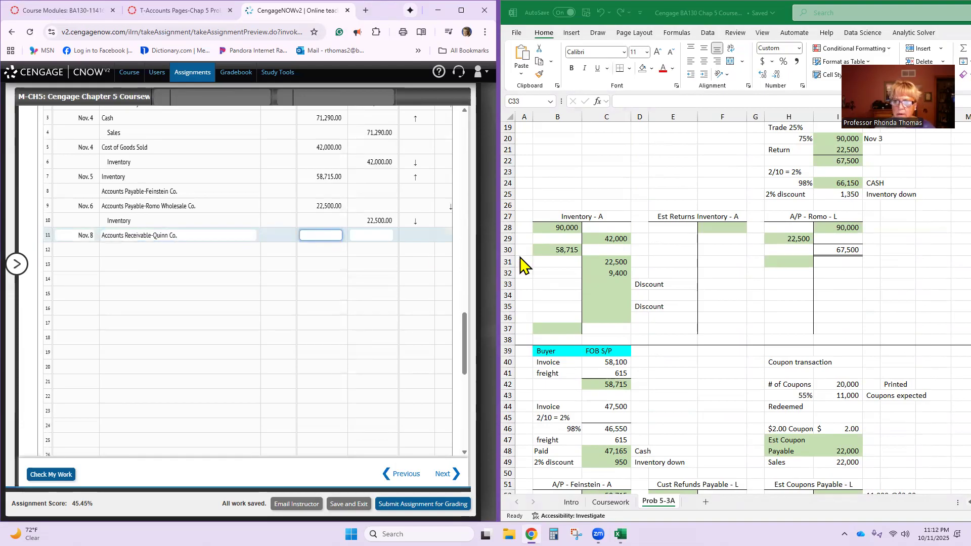
{"action": "scroll", "coordinate": [730, 282], "scroll_direction": "up", "scroll_amount": 6}
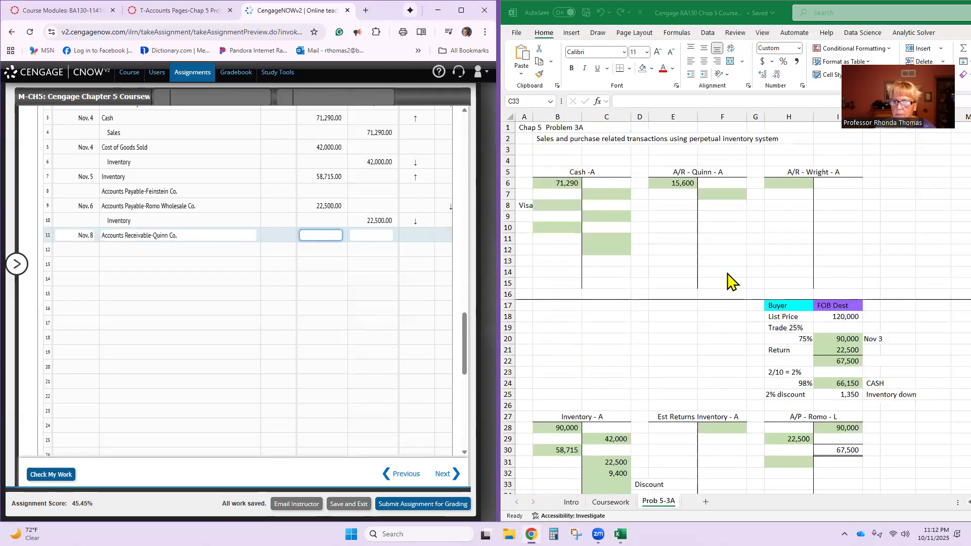
{"action": "type", "text": "15,60"}
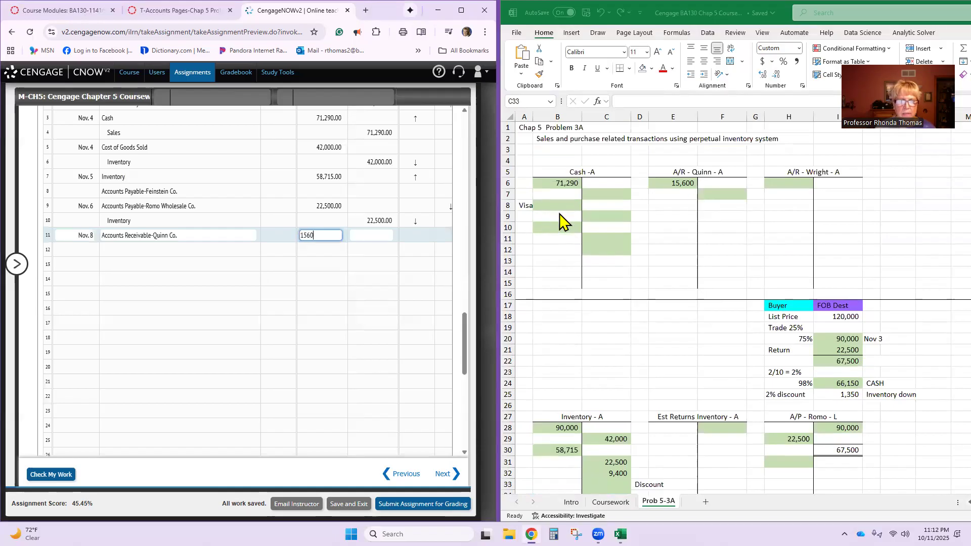
{"action": "type", "text": "0"}
{"action": "key", "text": "Tab"}
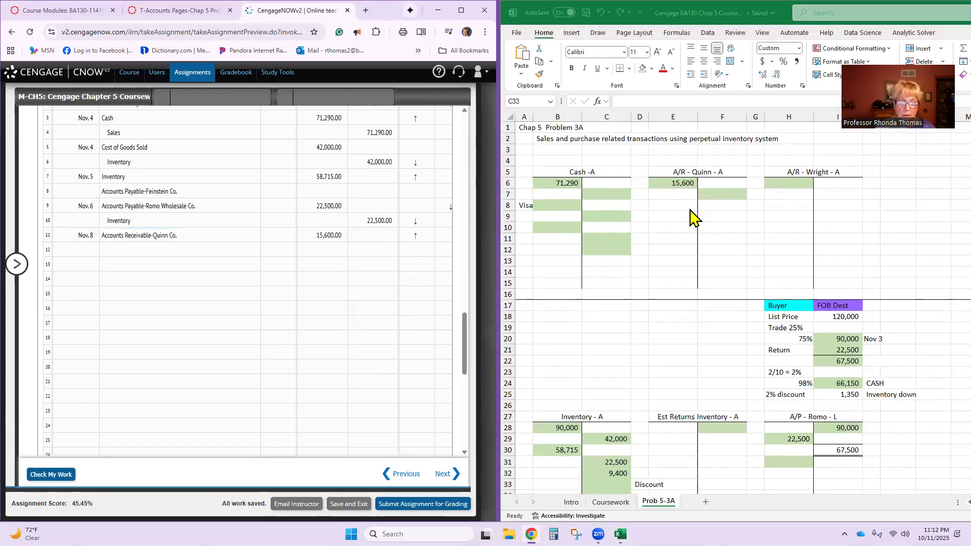
- Enter Sales on journal line 12 with a credit of 15,600
{"action": "left_click", "coordinate": [236, 248]}
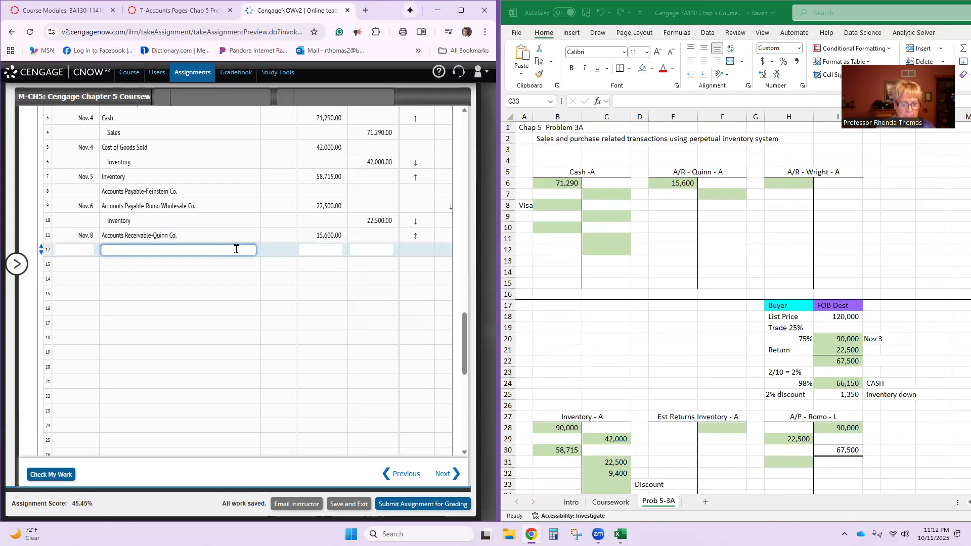
{"action": "type", "text": "sales"}
{"action": "key", "text": "Tab"}
{"action": "key", "text": "Tab"}
{"action": "key", "text": "Tab"}
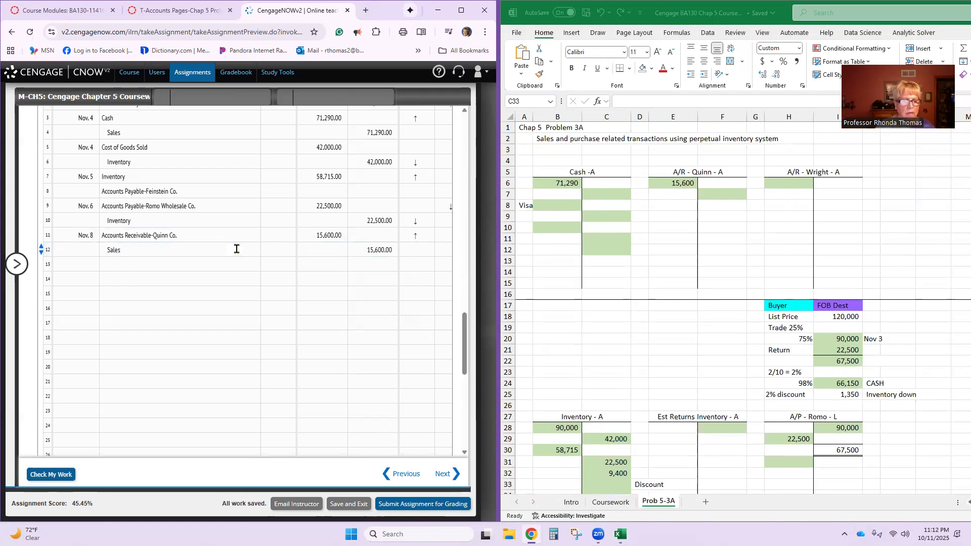
- Start the cost entry on journal line 13 with date Nov. 8 and description Cost of Goods Sold
{"action": "left_click", "coordinate": [84, 262]}
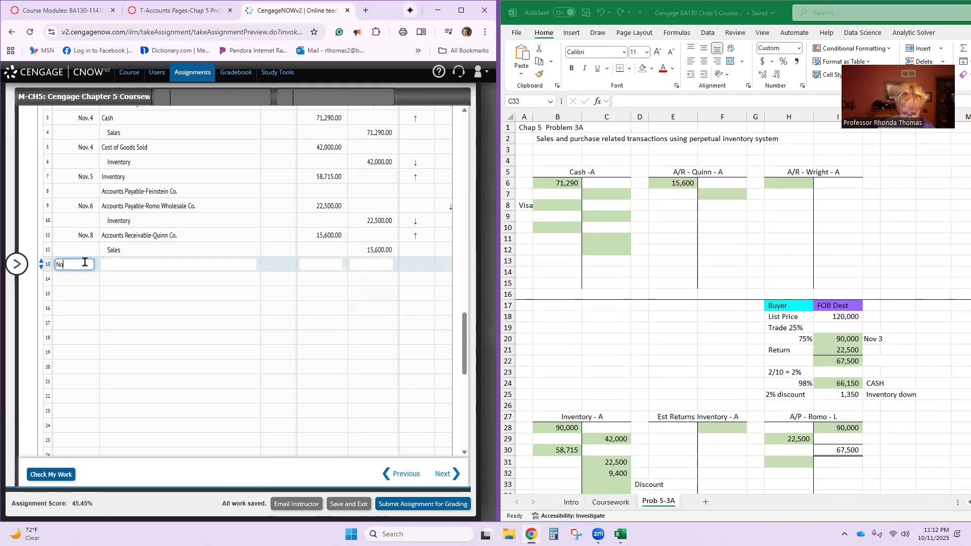
{"action": "key", "text": "Tab"}
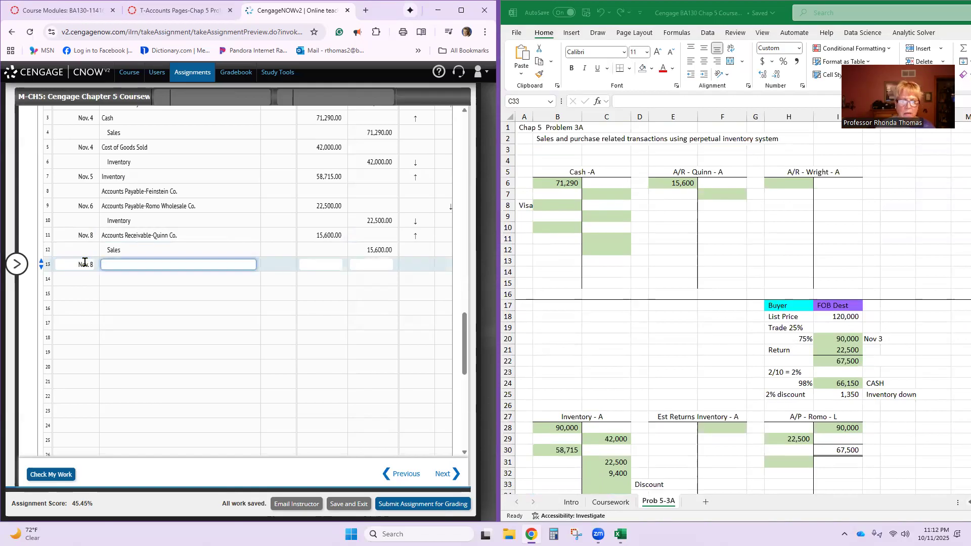
{"action": "type", "text": "cops"}
{"action": "key", "text": "BackSpace"}
{"action": "key", "text": "BackSpace"}
{"action": "key", "text": "BackSpace"}
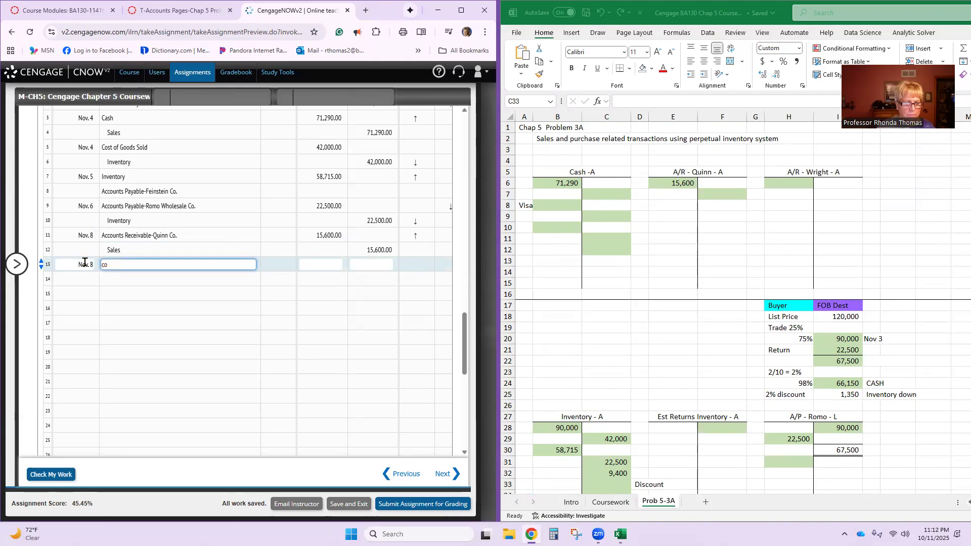
{"action": "type", "text": "ost of"}
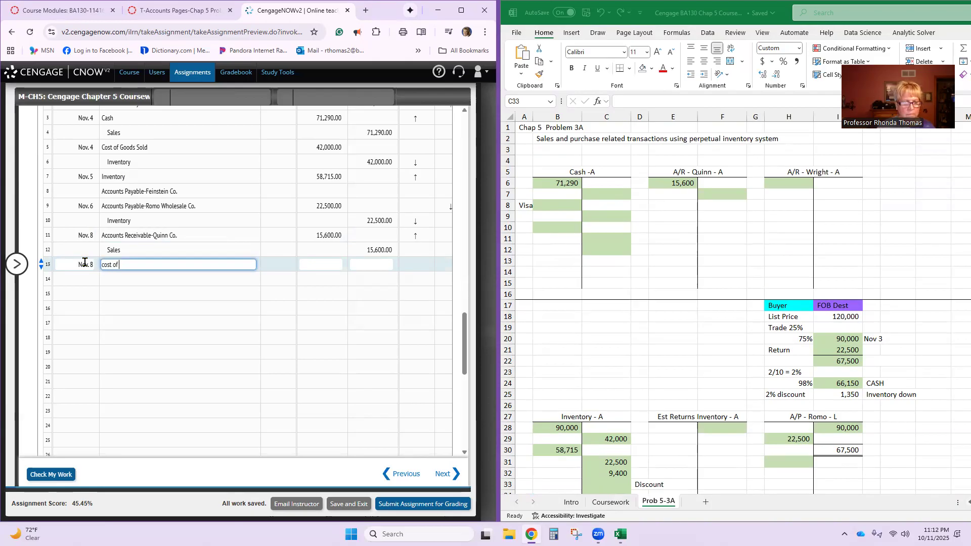
{"action": "type", "text": " Goods Sold"}
{"action": "key", "text": "Tab"}
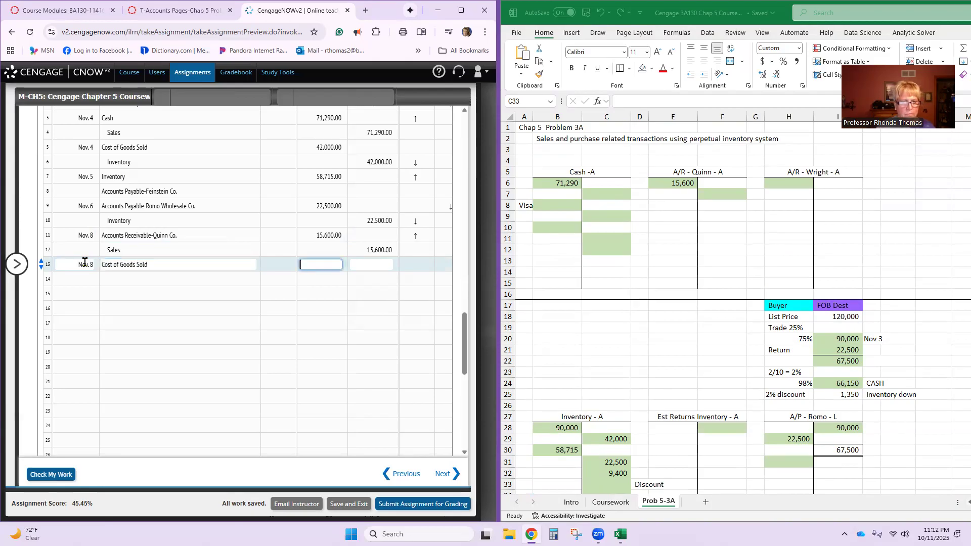
- Look up the November 8 Cost of Goods Sold amount in the T-accounts and enter the 9,400 debit on journal line 13
{"action": "scroll", "coordinate": [748, 331], "scroll_direction": "down", "scroll_amount": 3}
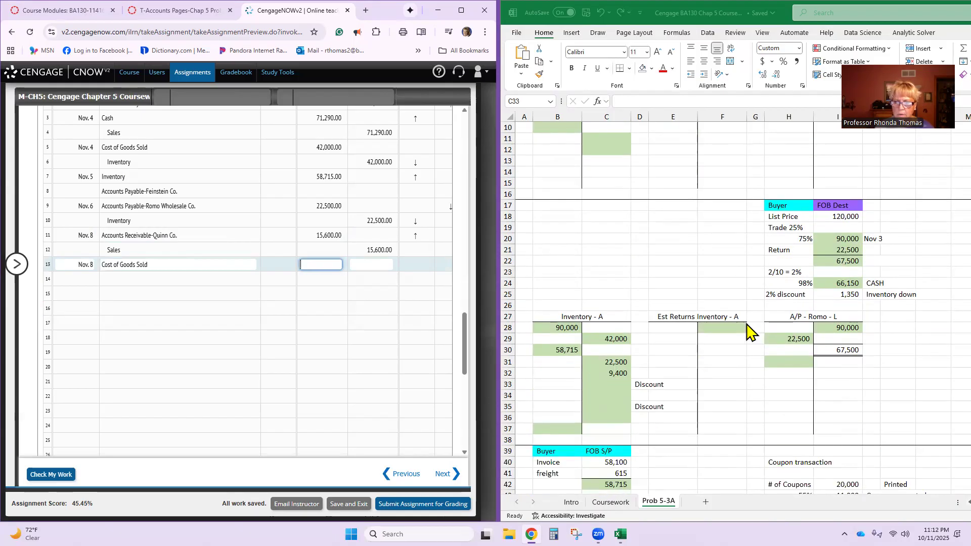
{"action": "scroll", "coordinate": [749, 331], "scroll_direction": "down", "scroll_amount": 9}
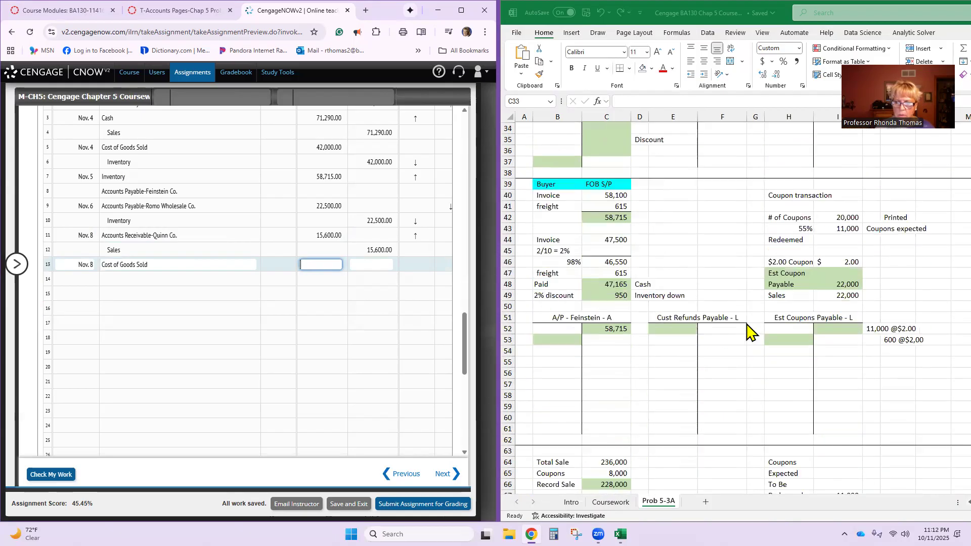
{"action": "scroll", "coordinate": [726, 334], "scroll_direction": "up", "scroll_amount": 5}
{"action": "scroll", "coordinate": [725, 334], "scroll_direction": "up", "scroll_amount": 5}
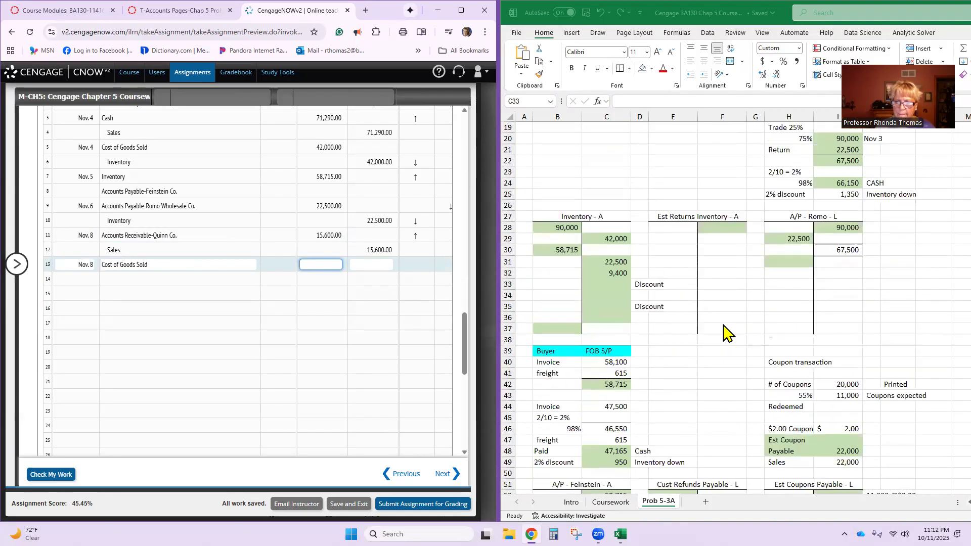
{"action": "scroll", "coordinate": [726, 334], "scroll_direction": "up", "scroll_amount": 5}
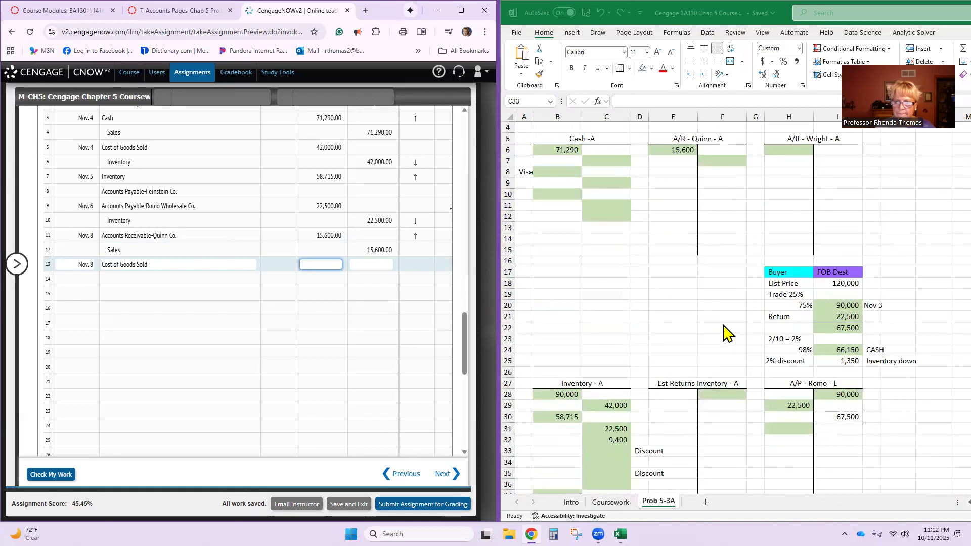
{"action": "scroll", "coordinate": [726, 334], "scroll_direction": "up", "scroll_amount": 1}
{"action": "scroll", "coordinate": [726, 334], "scroll_direction": "down", "scroll_amount": 9}
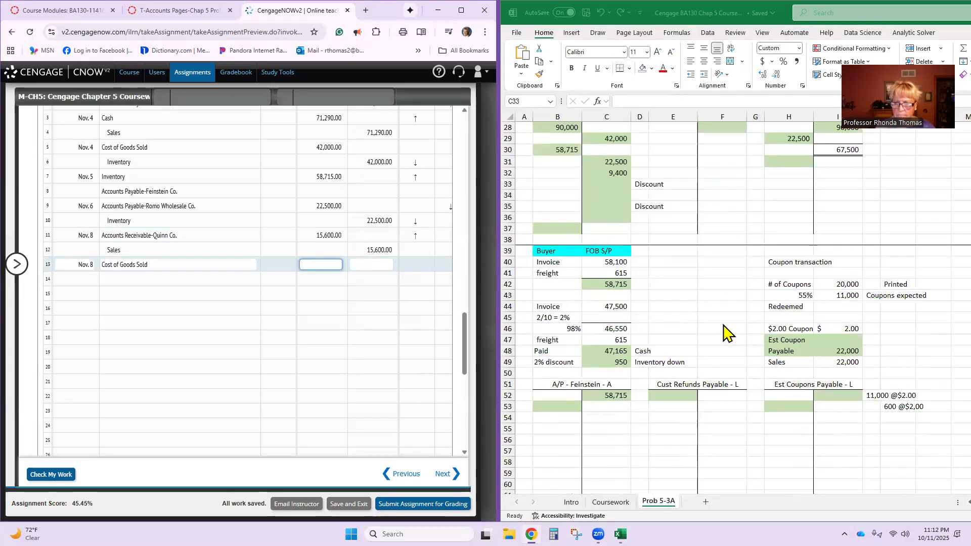
{"action": "scroll", "coordinate": [726, 334], "scroll_direction": "down", "scroll_amount": 10}
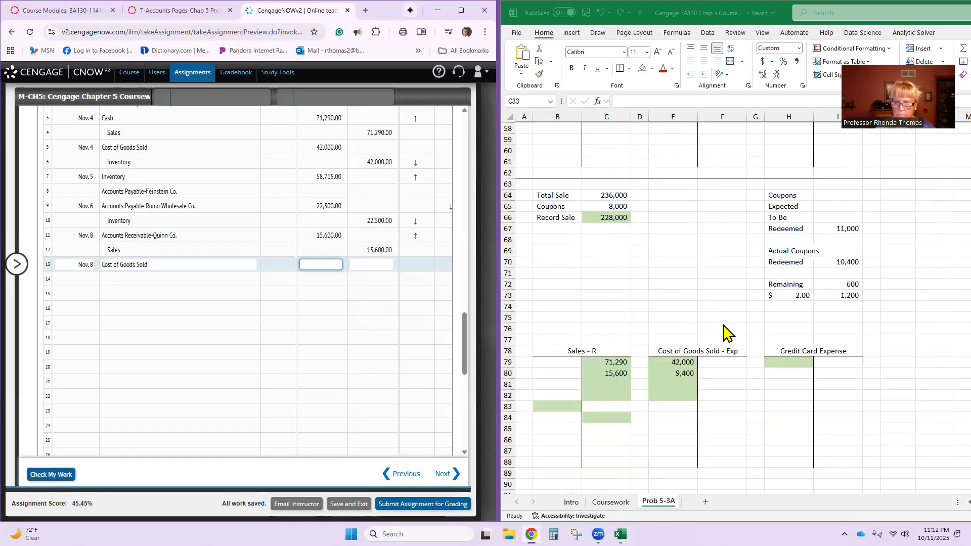
{"action": "scroll", "coordinate": [726, 334], "scroll_direction": "down", "scroll_amount": 1}
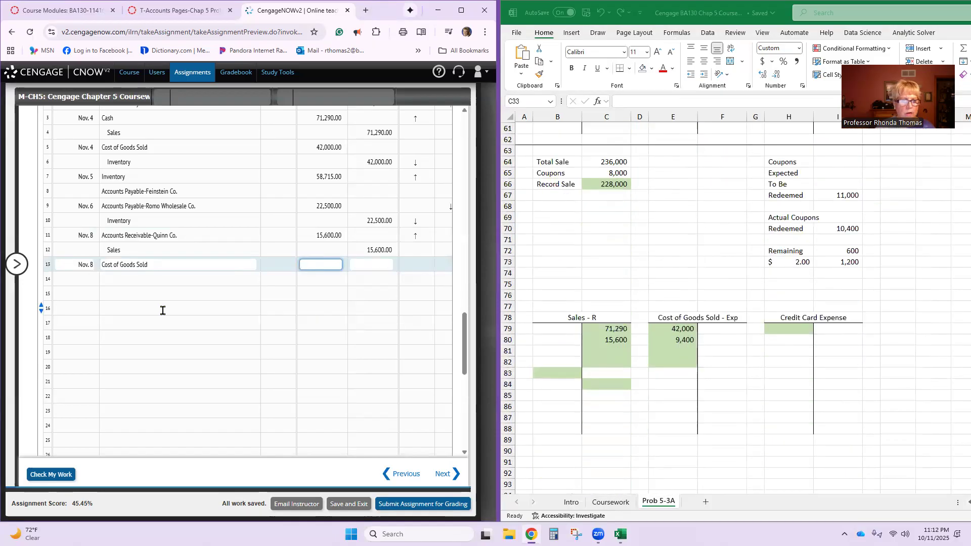
{"action": "type", "text": "9,"}
{"action": "type", "text": "4"}
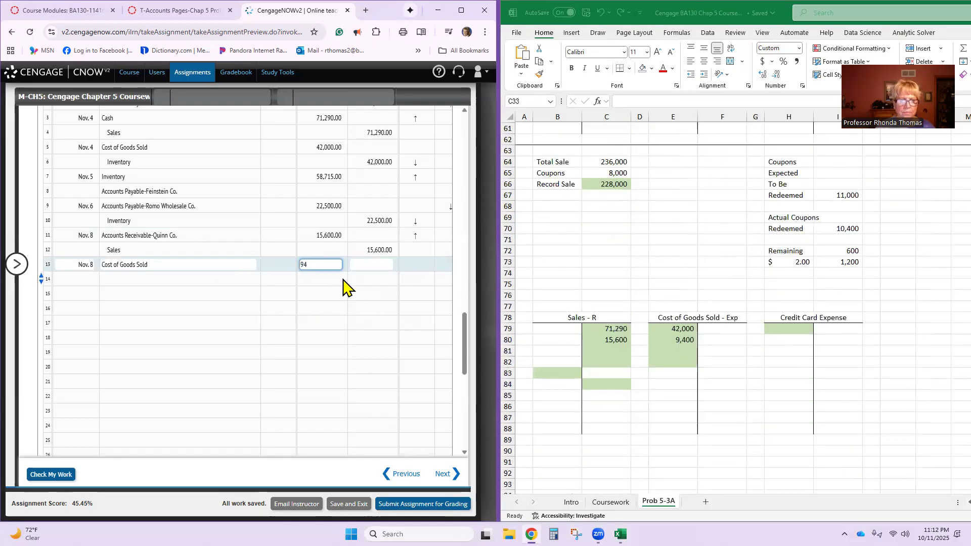
{"action": "type", "text": "00"}
- Enter Inventory on journal line 14 with a credit of 9,400
{"action": "left_click", "coordinate": [232, 280]}
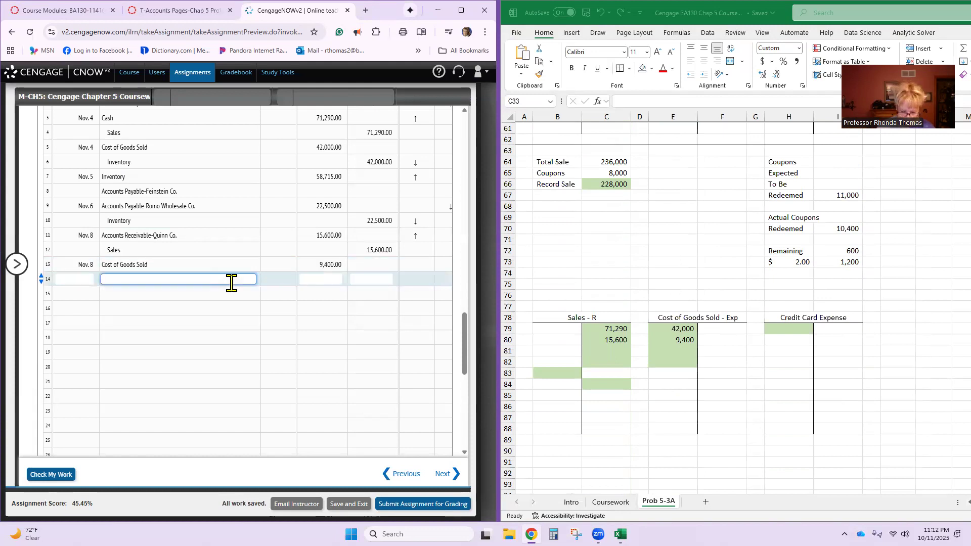
{"action": "key", "text": "Tab"}
{"action": "key", "text": "Tab"}
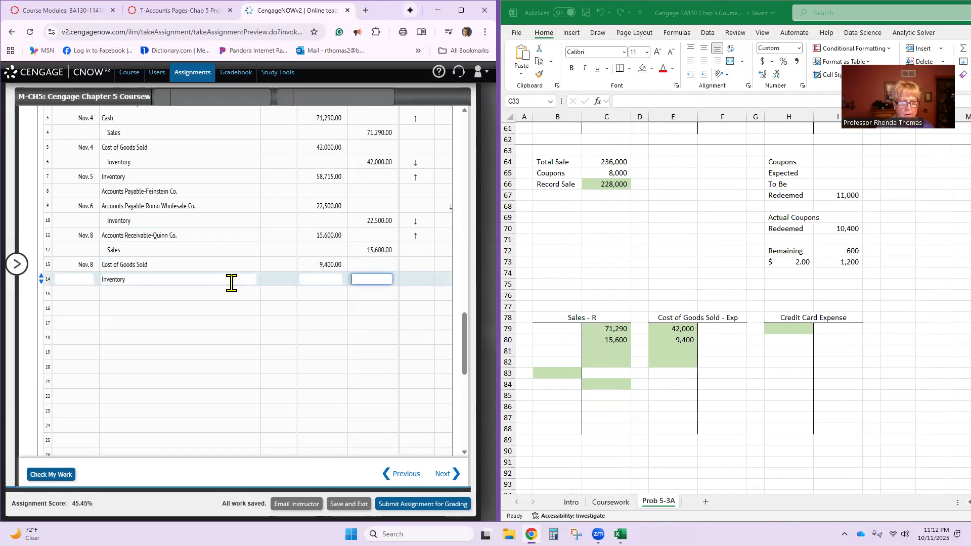
{"action": "type", "text": "9400"}
{"action": "key", "text": "Tab"}
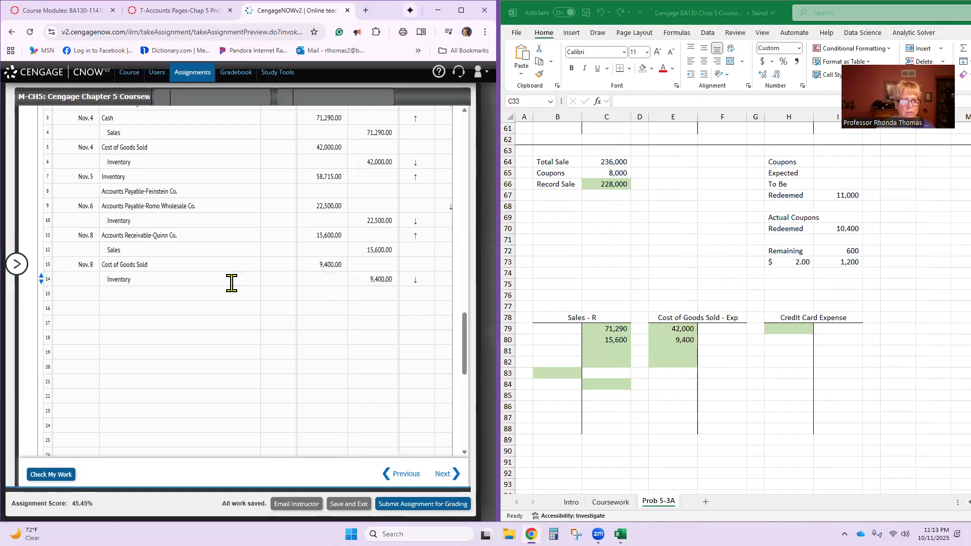
- Date journal line 15 Nov. 13
{"action": "left_click", "coordinate": [80, 293]}
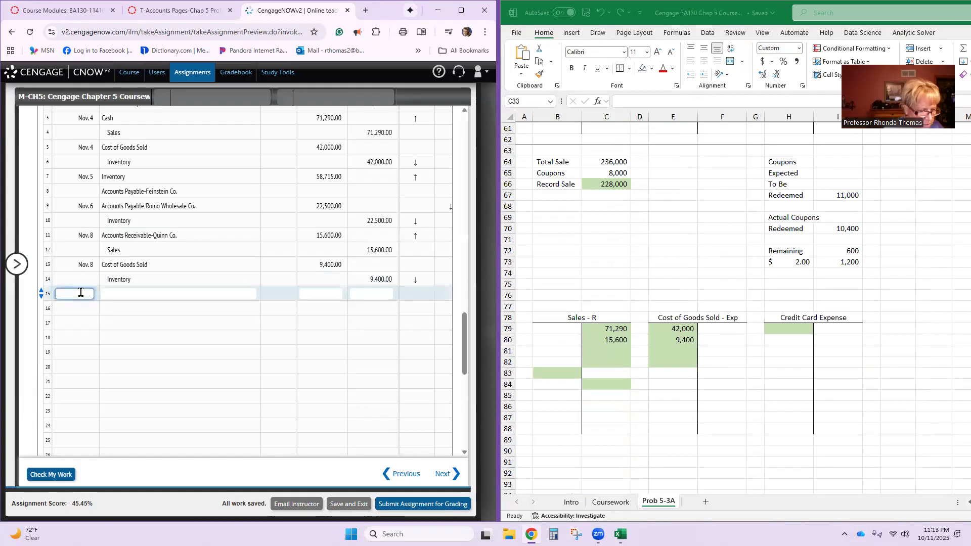
{"action": "type", "text": "Nov. 13"}
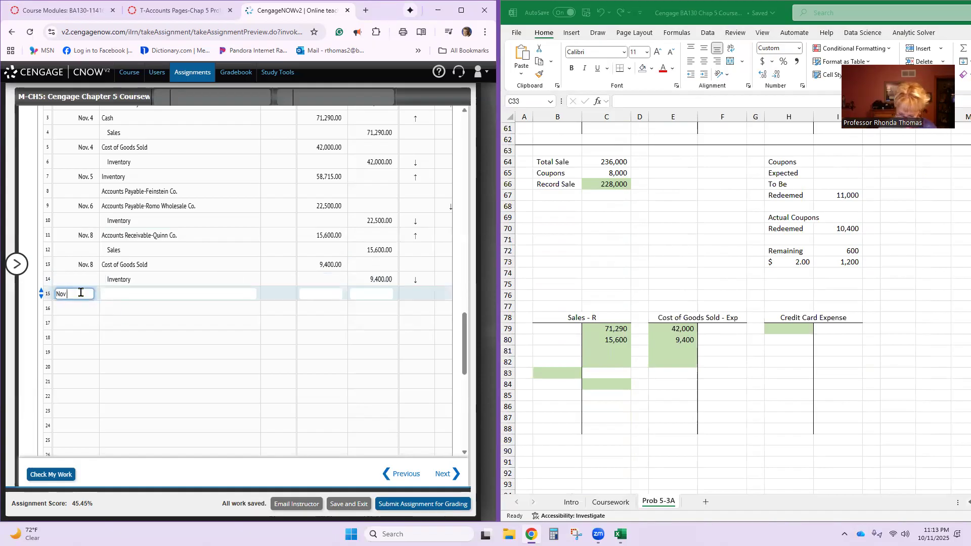
{"action": "key", "text": "Tab"}
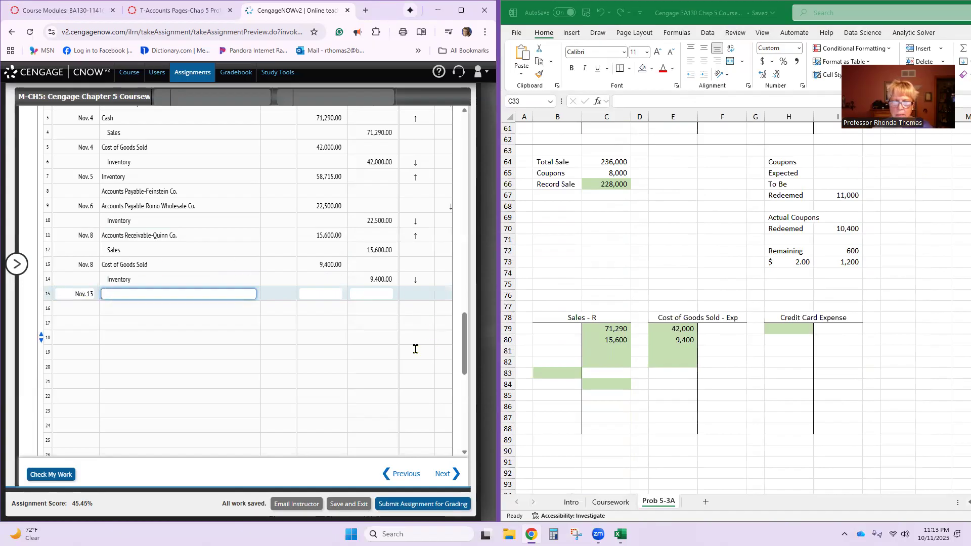
- Review the Cash, Inventory and A/P - Romo T-accounts and read the November 13 transaction in the problem text
{"action": "scroll", "coordinate": [413, 347], "scroll_direction": "up", "scroll_amount": 1}
{"action": "scroll", "coordinate": [627, 313], "scroll_direction": "up", "scroll_amount": 12}
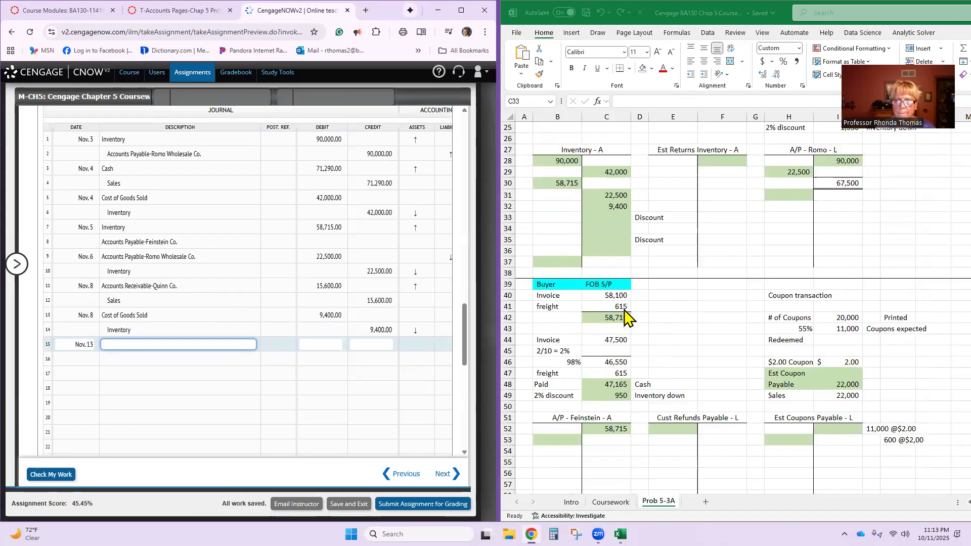
{"action": "scroll", "coordinate": [627, 313], "scroll_direction": "up", "scroll_amount": 1}
{"action": "scroll", "coordinate": [627, 312], "scroll_direction": "up", "scroll_amount": 4}
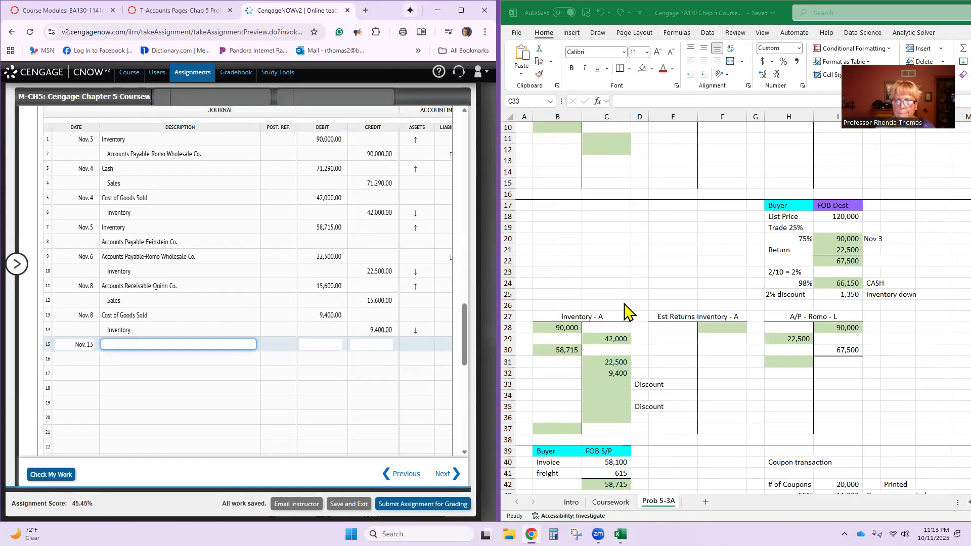
{"action": "scroll", "coordinate": [627, 312], "scroll_direction": "up", "scroll_amount": 3}
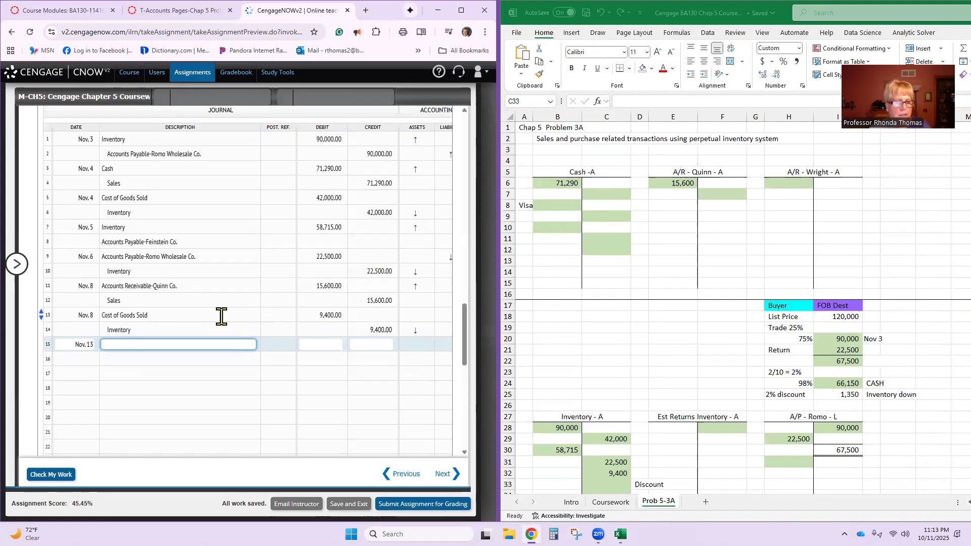
{"action": "scroll", "coordinate": [263, 334], "scroll_direction": "up", "scroll_amount": 10}
{"action": "scroll", "coordinate": [264, 327], "scroll_direction": "up", "scroll_amount": 8}
{"action": "scroll", "coordinate": [170, 210], "scroll_direction": "down", "scroll_amount": 4}
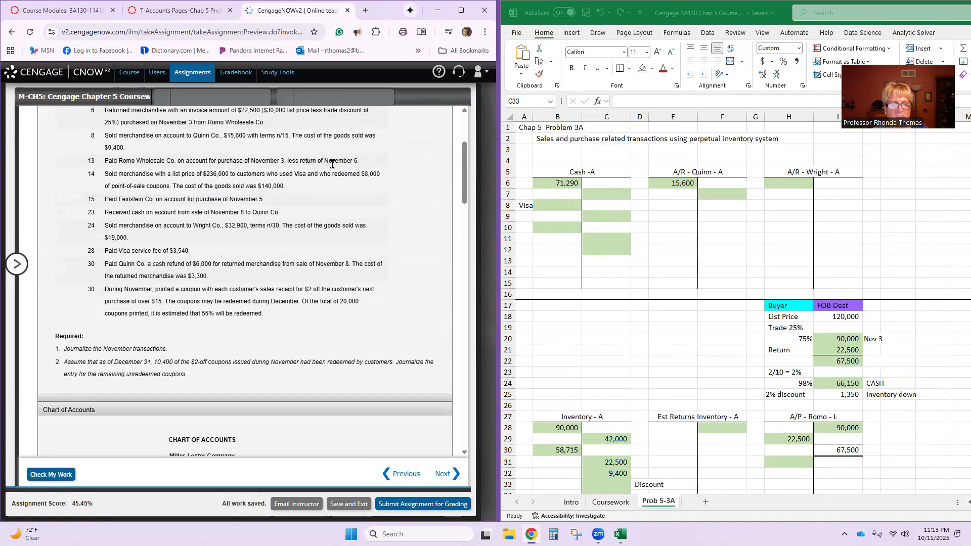
- Examine the formulas for the 2% discount in I25 and the cash payment in I24 of the Romo purchase calculation
{"action": "left_click", "coordinate": [805, 366]}
{"action": "scroll", "coordinate": [805, 365], "scroll_direction": "down", "scroll_amount": 1}
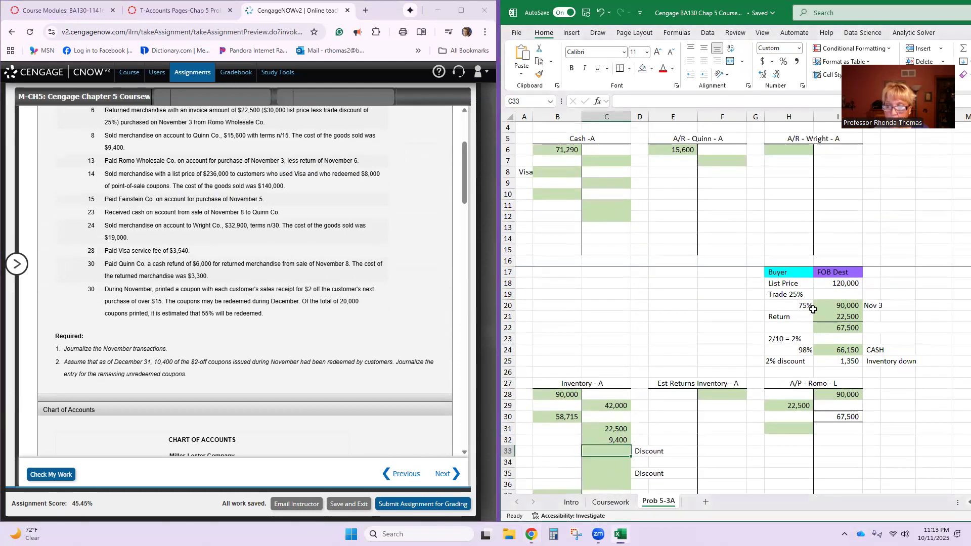
{"action": "left_click", "coordinate": [830, 363]}
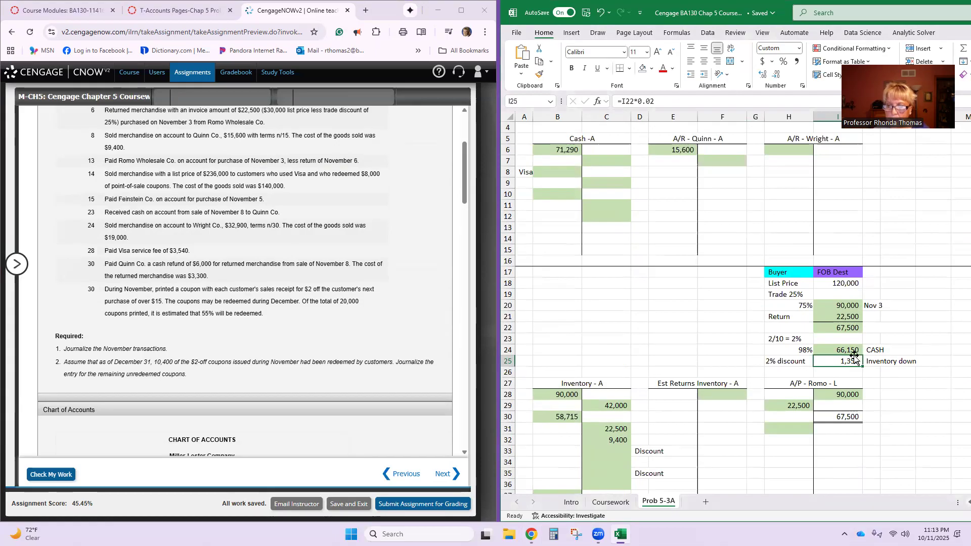
{"action": "left_click", "coordinate": [843, 347]}
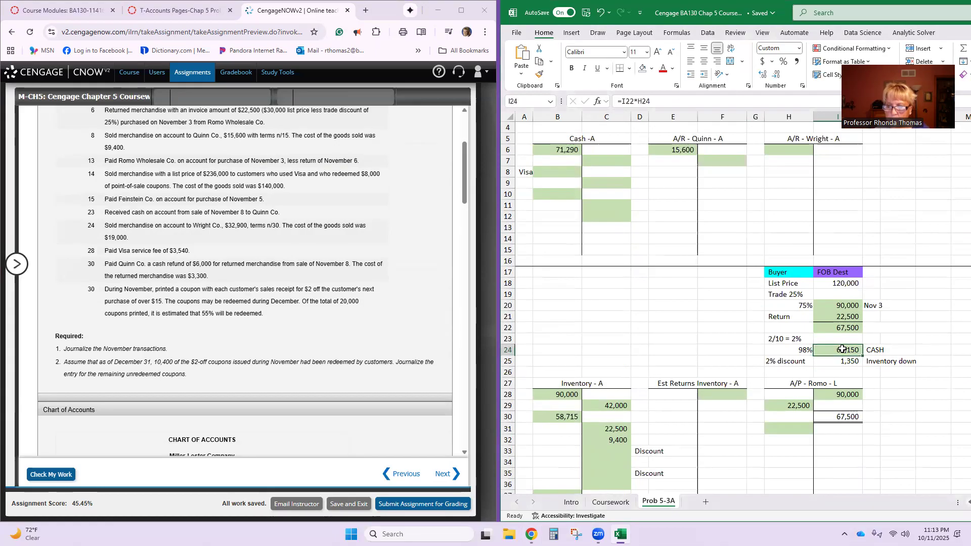
{"action": "type", "text": "=I22*H24"}
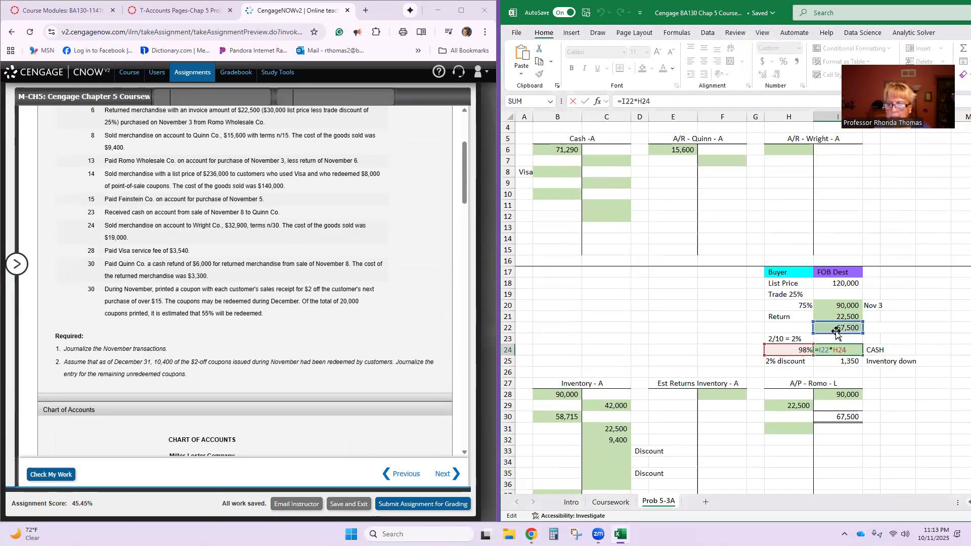
{"action": "key", "text": "Return"}
{"action": "left_click", "coordinate": [835, 285]}
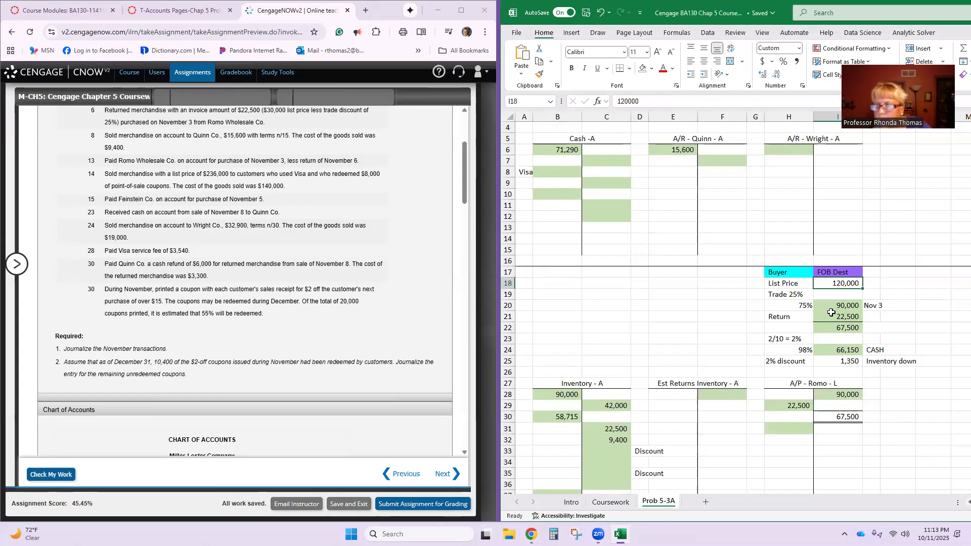
- Add the label Return in cell J21 beside the 22,500 return in the Romo purchase calculation
{"action": "left_click", "coordinate": [875, 317]}
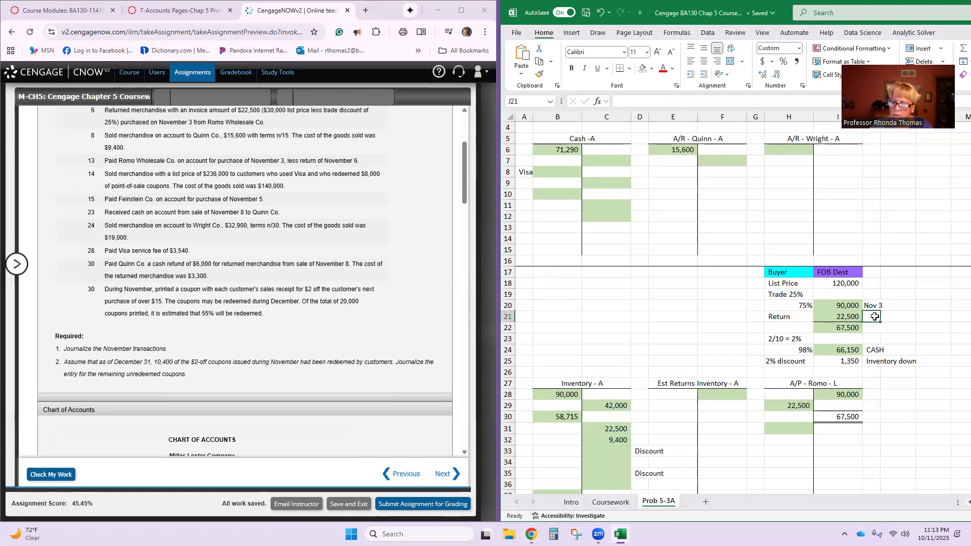
{"action": "type", "text": "Retrun"}
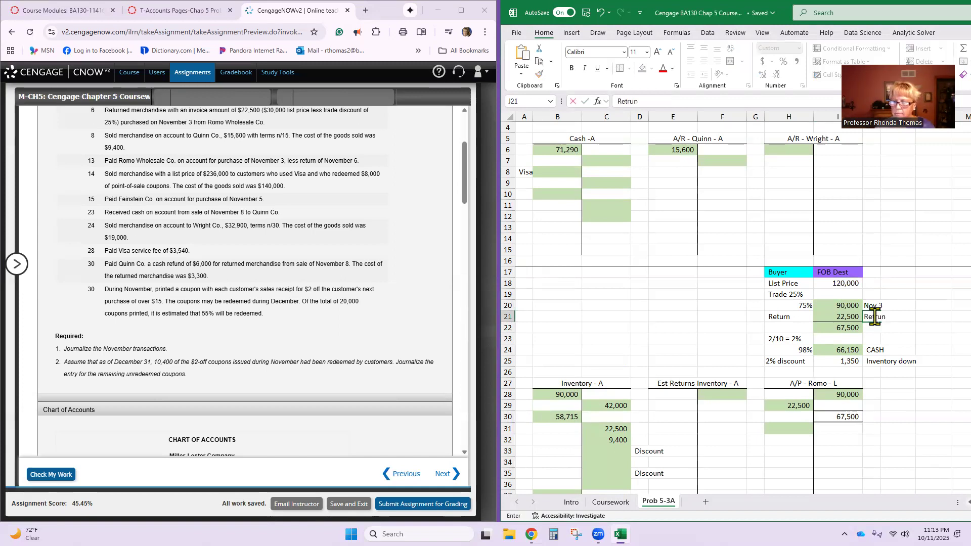
{"action": "key", "text": "Return"}
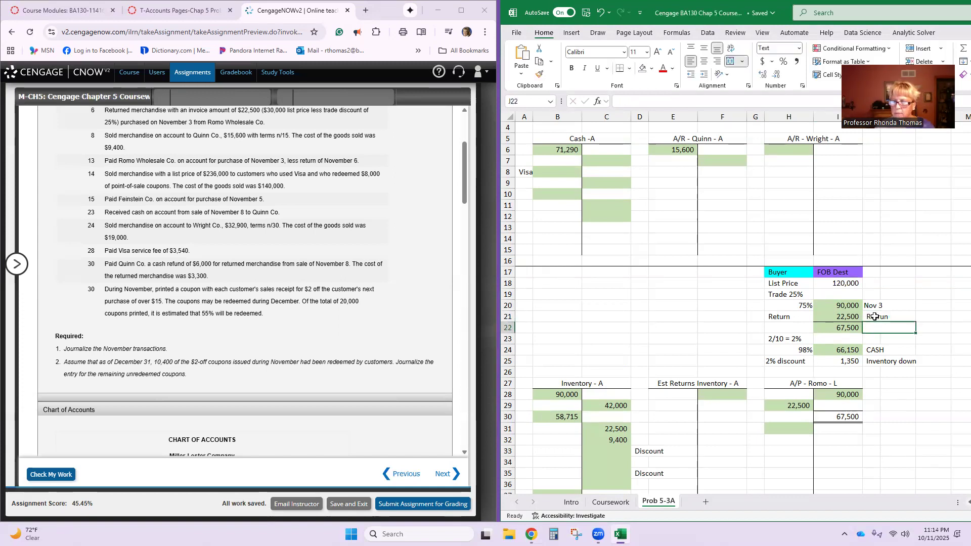
{"action": "left_click", "coordinate": [878, 317]}
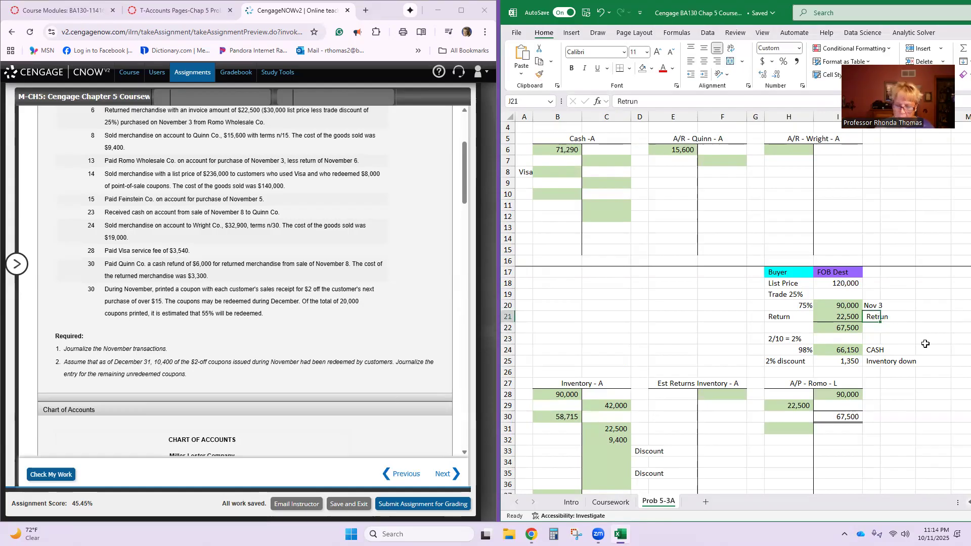
{"action": "type", "text": "RE"}
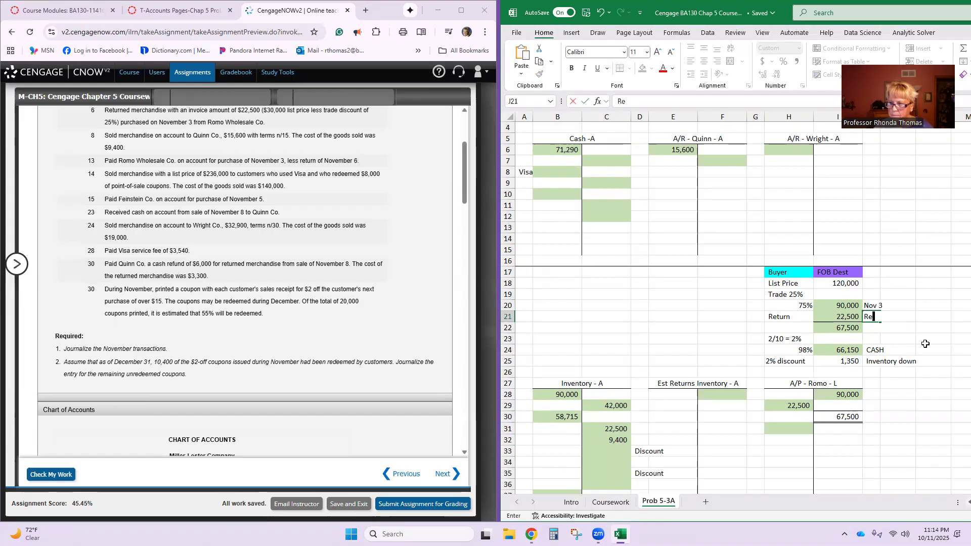
{"action": "type", "text": "turn"}
{"action": "key", "text": "Return"}
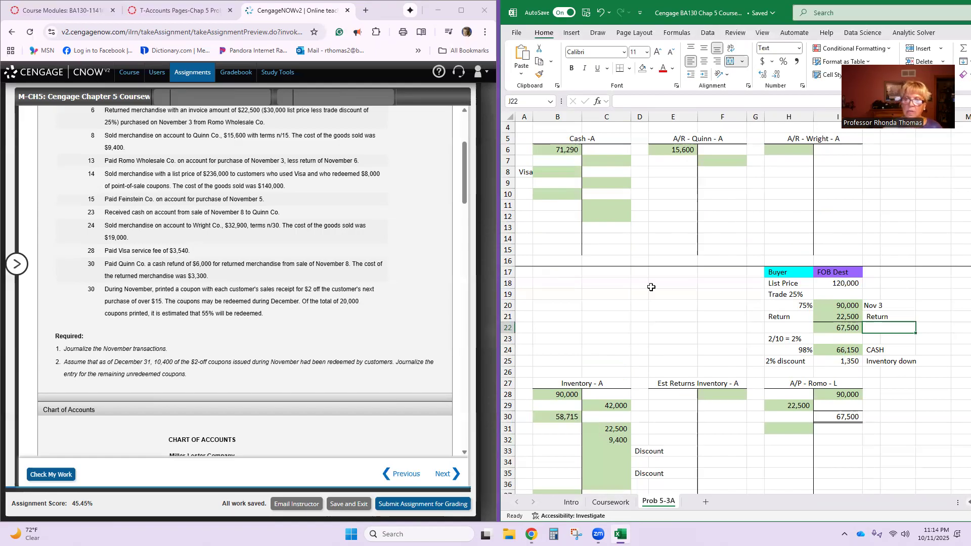
- Enter the 66,150 payment on the credit side of the Cash T-account in cell C7
{"action": "left_click", "coordinate": [602, 160]}
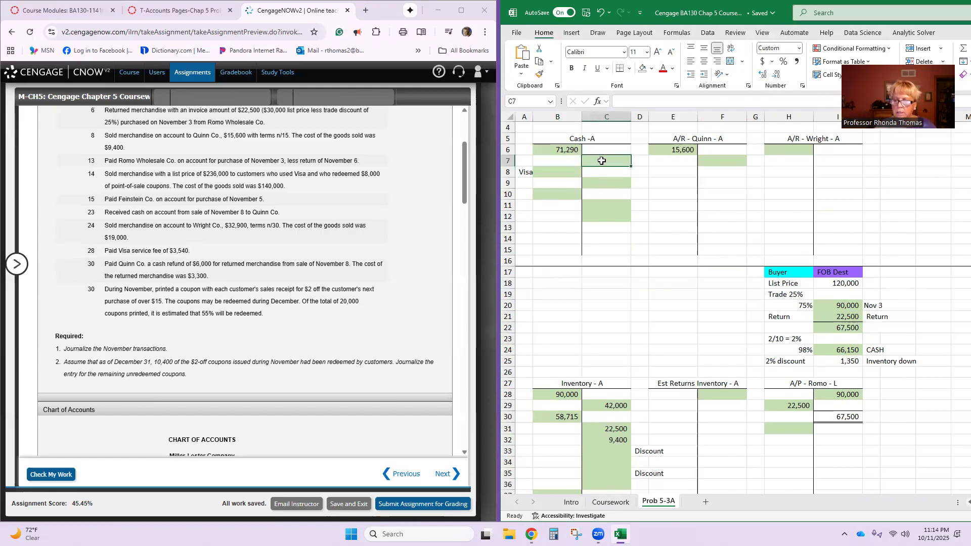
{"action": "type", "text": "66150"}
{"action": "key", "text": "Return"}
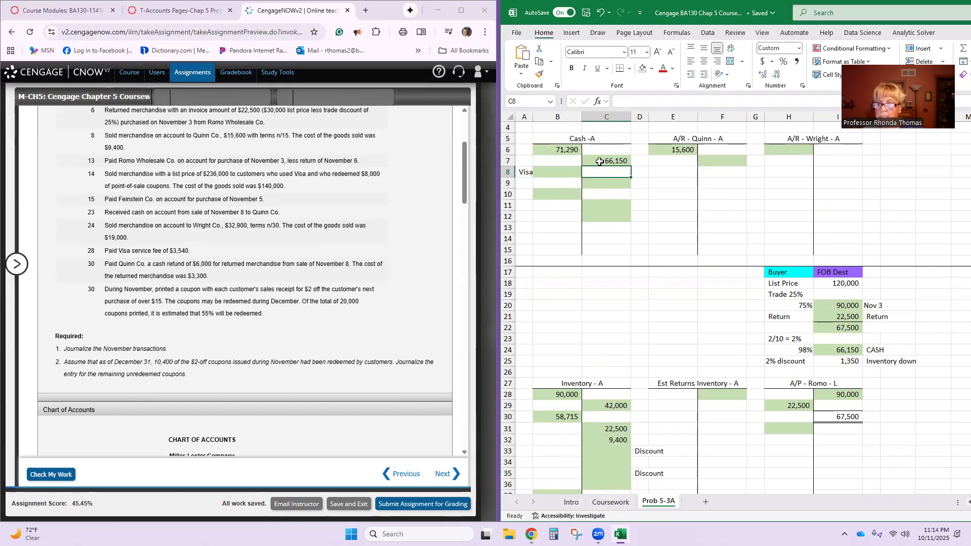
- Examine the balance formula in cell I30 of the A/P - Romo T-account
{"action": "scroll", "coordinate": [797, 385], "scroll_direction": "down", "scroll_amount": 1}
{"action": "left_click", "coordinate": [793, 395]}
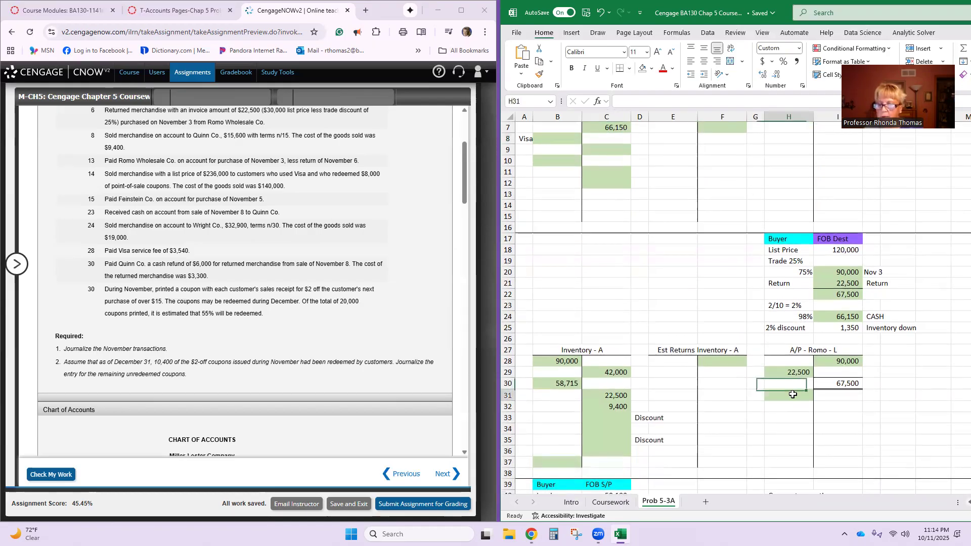
{"action": "left_click", "coordinate": [848, 384]}
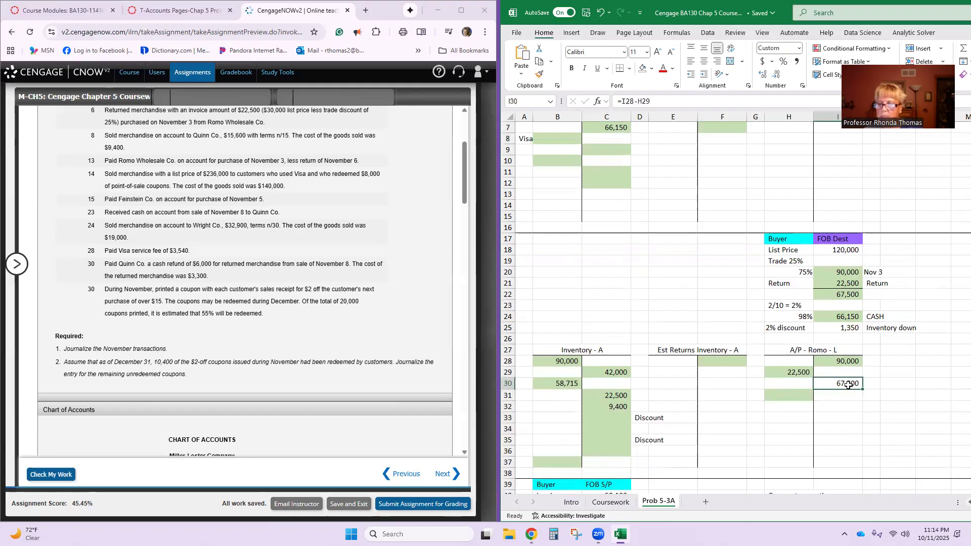
{"action": "double_click", "coordinate": [845, 385]}
{"action": "key", "text": "Return"}
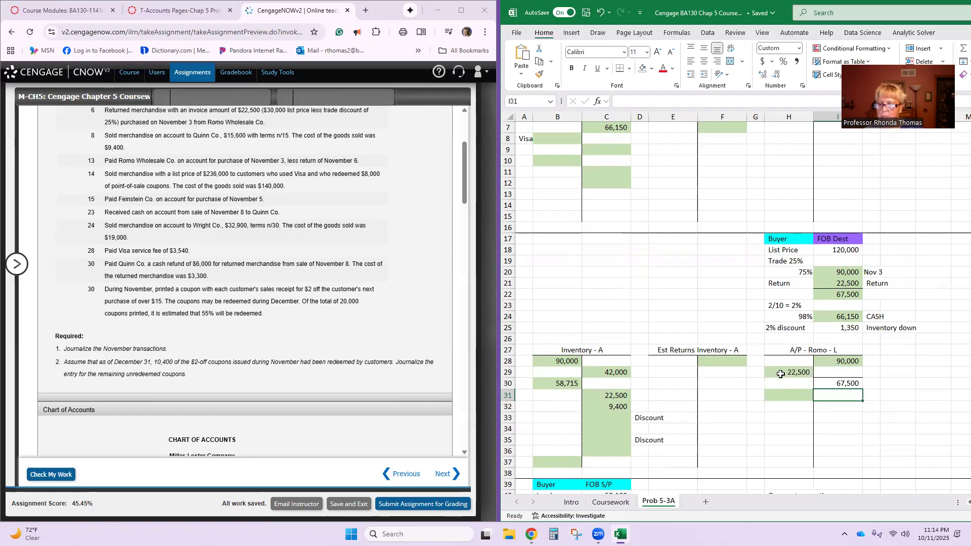
{"action": "left_click", "coordinate": [830, 383]}
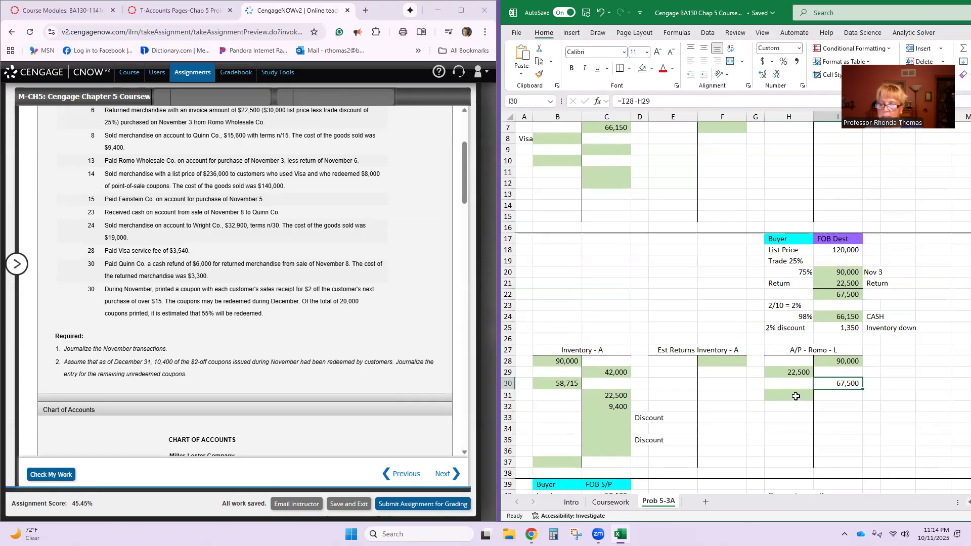
{"action": "type", "text": "6"}
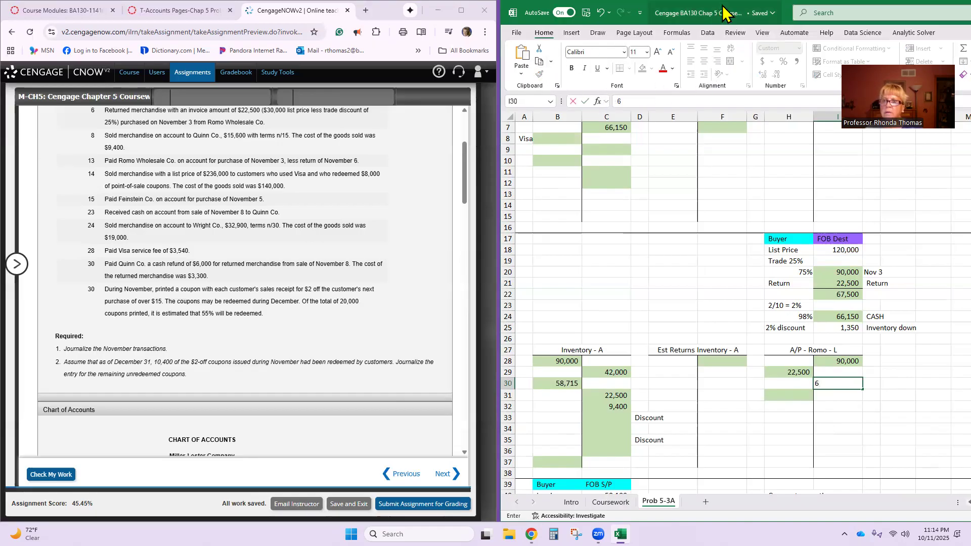
{"action": "left_click_drag", "start_coordinate": [724, 13], "coordinate": [728, 70]}
{"action": "left_click", "coordinate": [605, 69]}
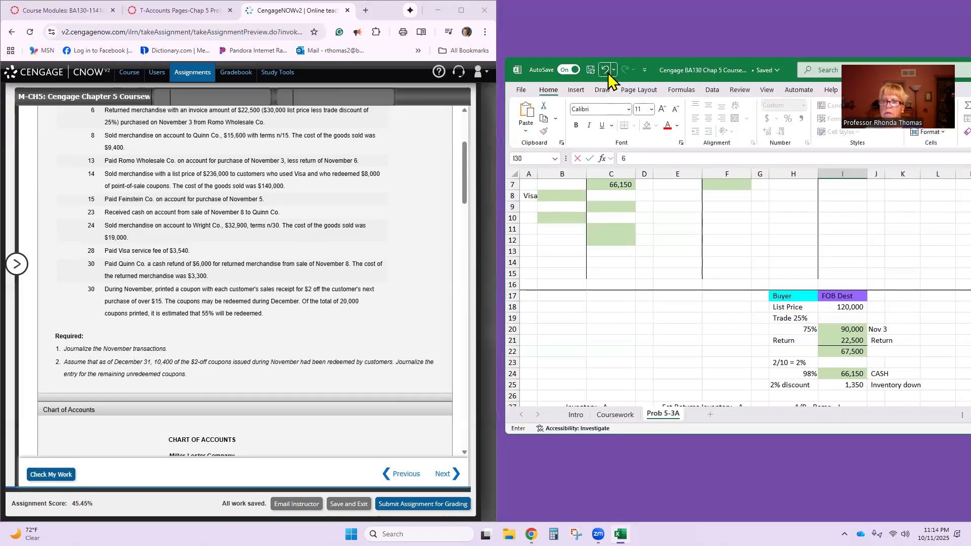
{"action": "key", "text": "Return"}
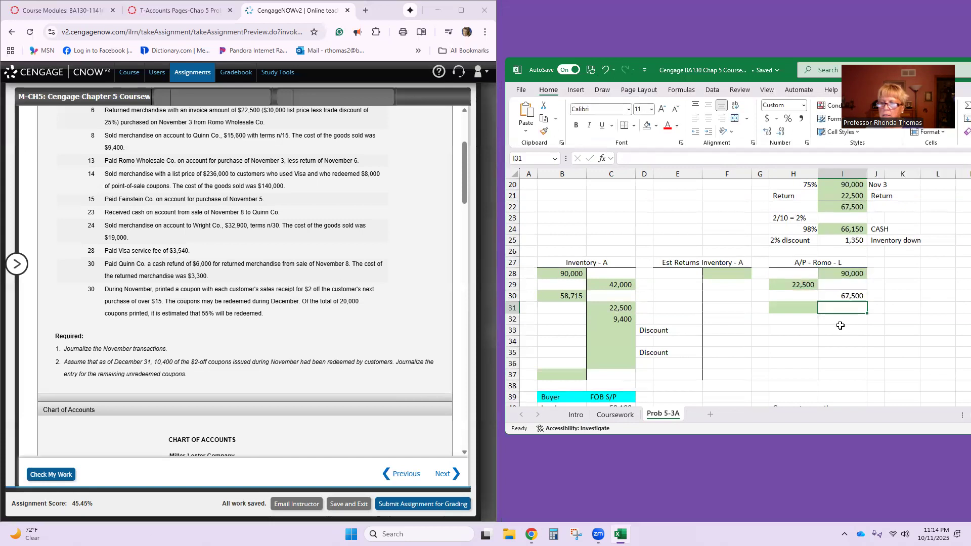
- Enter 67,500 on the debit side of the A/P - Romo T-account in H31 and extend the Excel window to the taskbar
{"action": "left_click", "coordinate": [799, 311]}
{"action": "type", "text": "67500"}
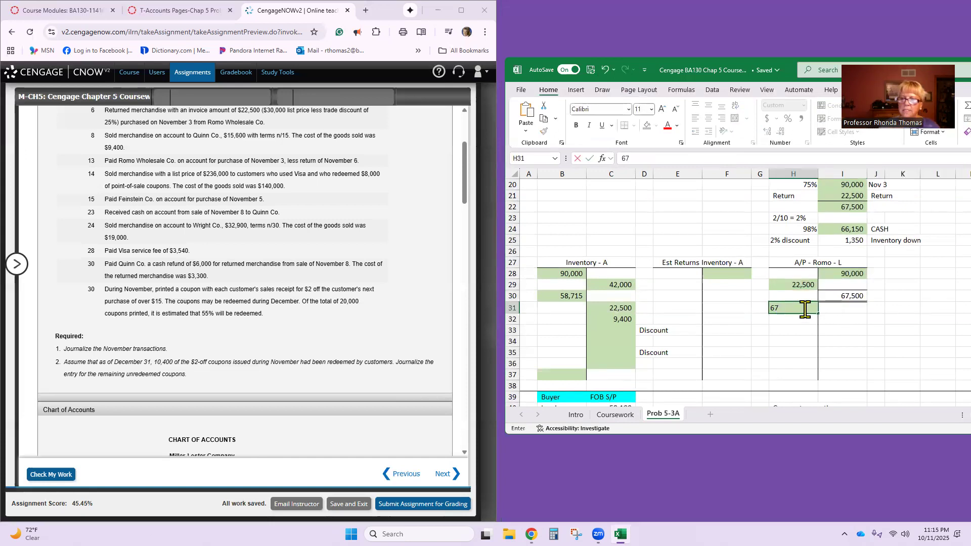
{"action": "key", "text": "Return"}
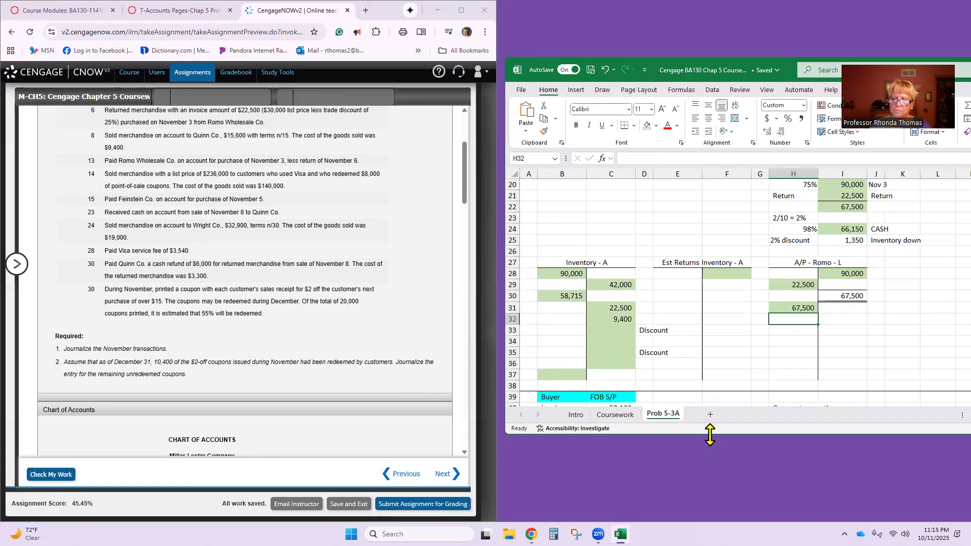
{"action": "left_click_drag", "start_coordinate": [710, 436], "coordinate": [711, 520]}
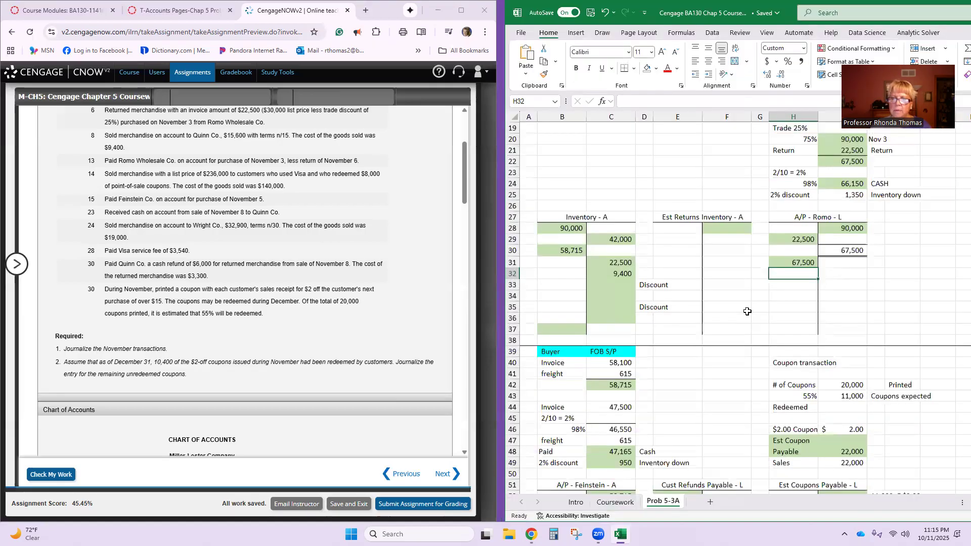
- Copy Accounts Payable-Romo Wholesale Co. from journal line 2 to line 15 in CengageNOW and debit it 67,500
{"action": "scroll", "coordinate": [748, 312], "scroll_direction": "up", "scroll_amount": 1}
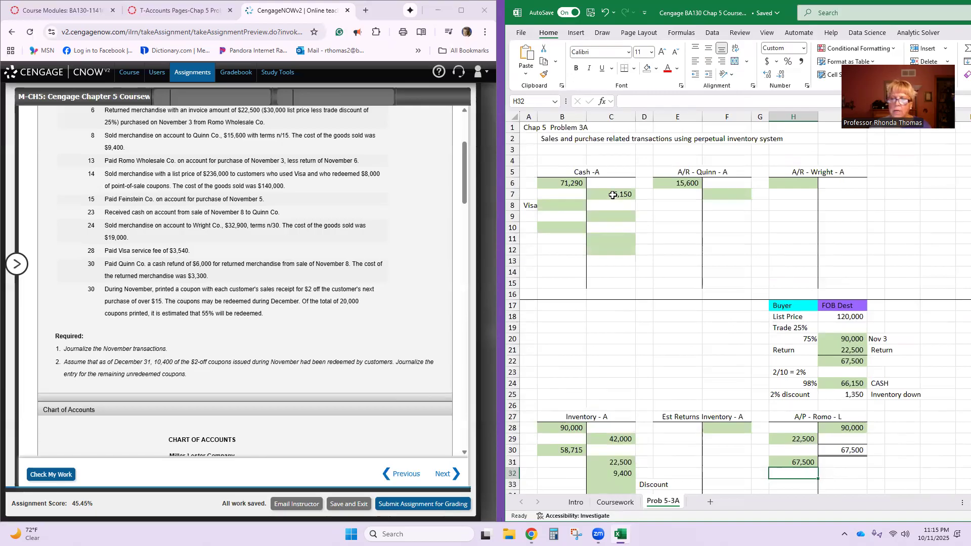
{"action": "left_click", "coordinate": [613, 194]}
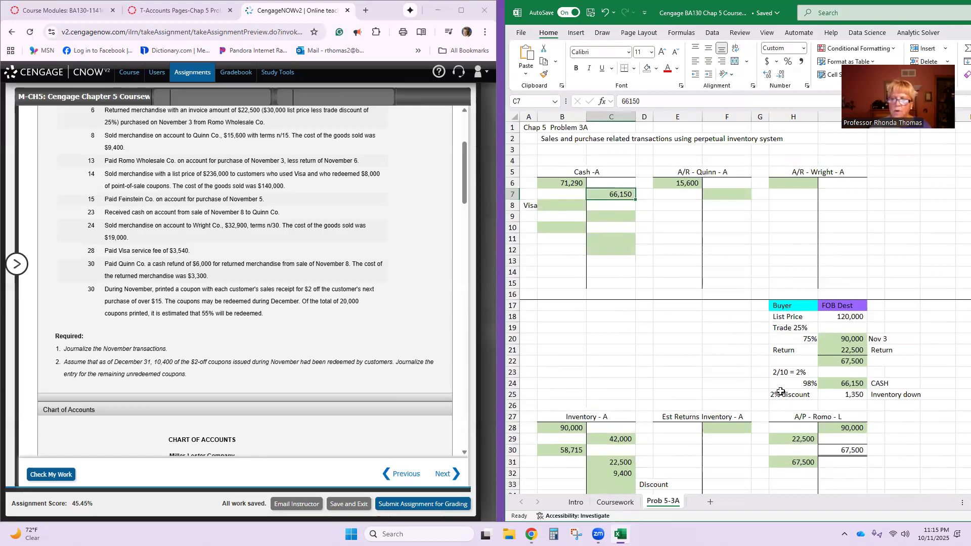
{"action": "left_click", "coordinate": [791, 464]}
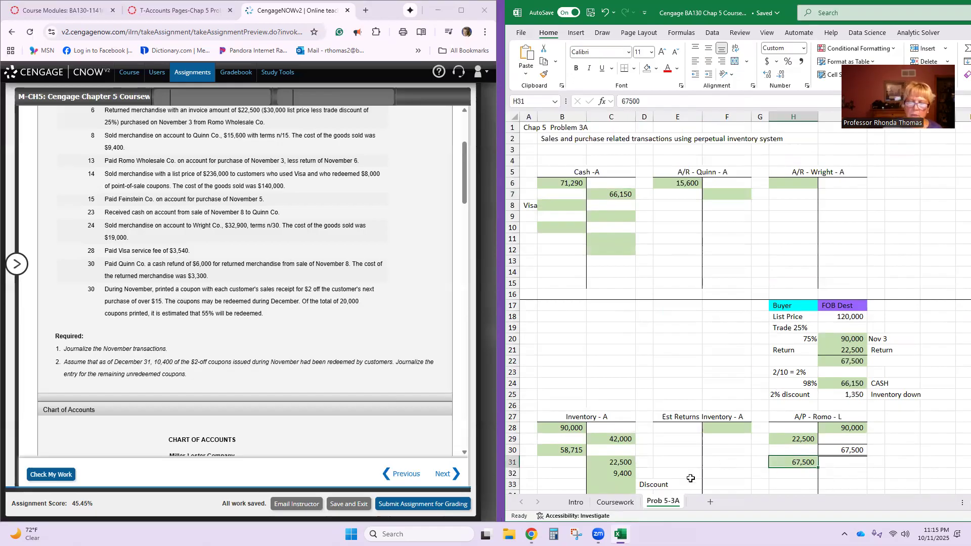
{"action": "scroll", "coordinate": [202, 434], "scroll_direction": "down", "scroll_amount": 15}
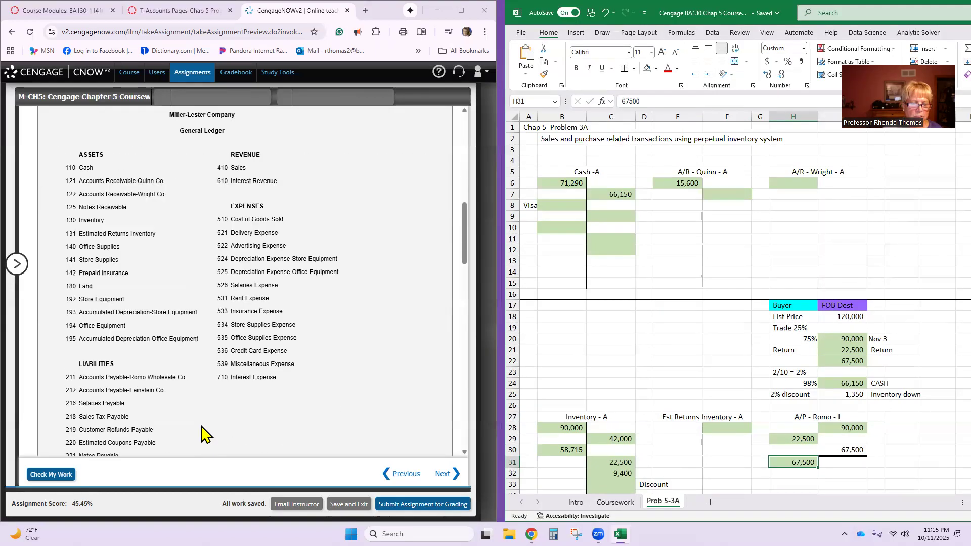
{"action": "scroll", "coordinate": [203, 434], "scroll_direction": "down", "scroll_amount": 4}
{"action": "left_click", "coordinate": [160, 396]}
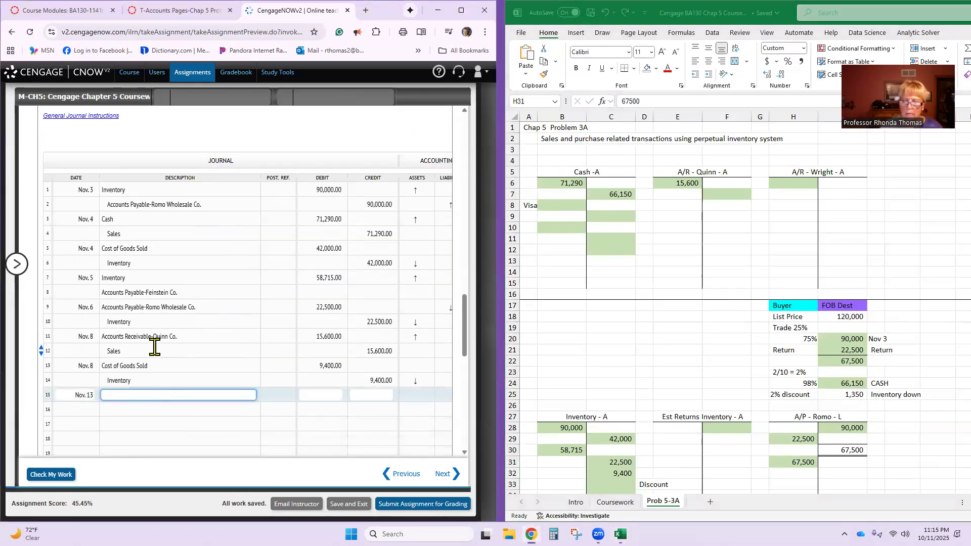
{"action": "left_click", "coordinate": [135, 202]}
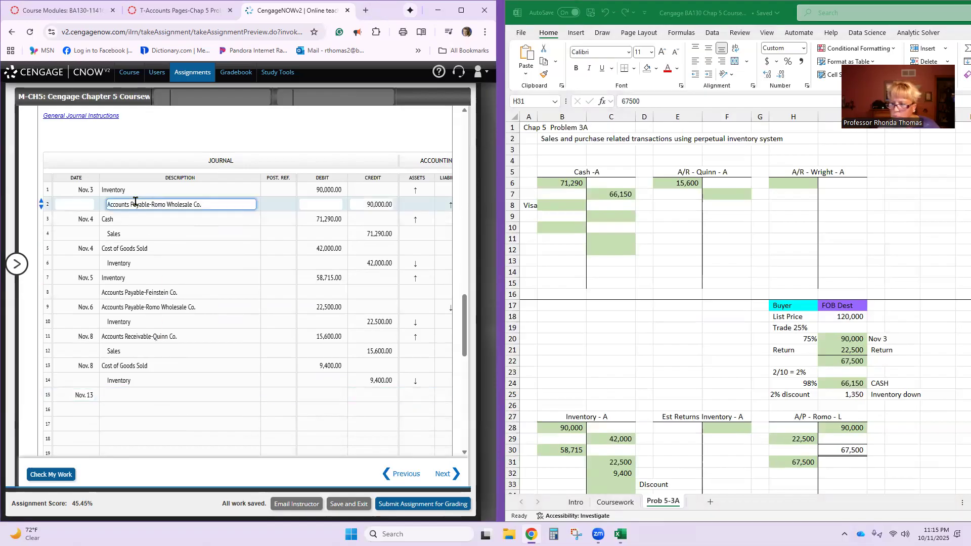
{"action": "triple_click", "coordinate": [135, 202]}
{"action": "key", "text": "ctrl+c"}
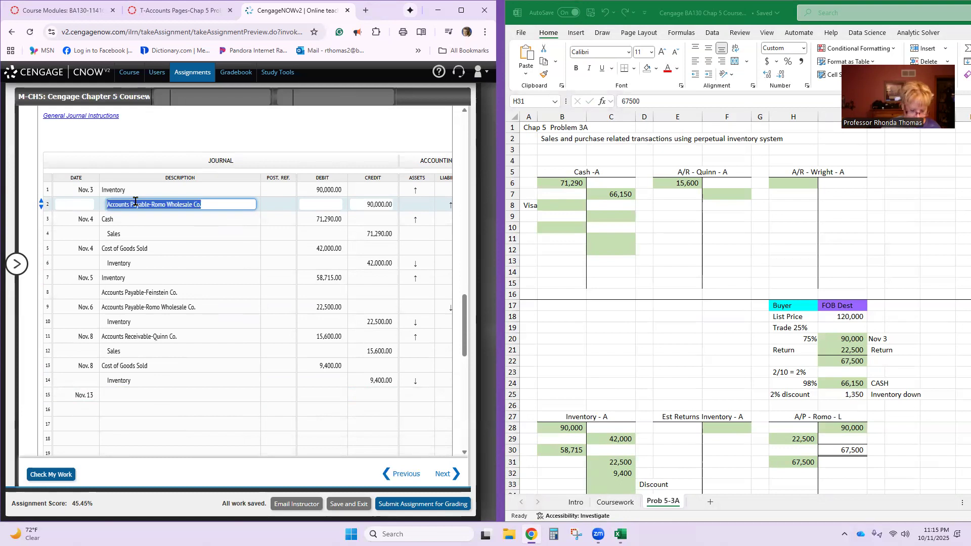
{"action": "left_click", "coordinate": [143, 395]}
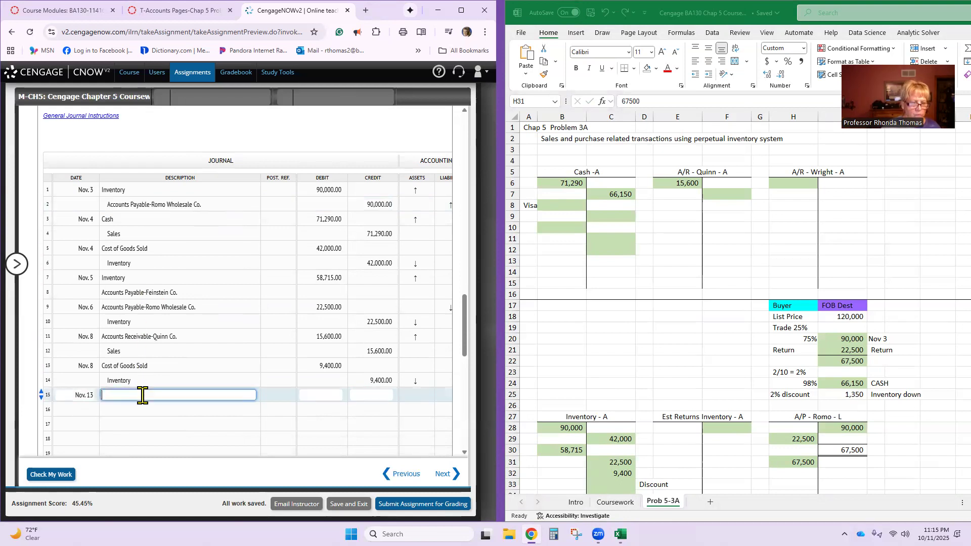
{"action": "key", "text": "ctrl+v"}
{"action": "left_click", "coordinate": [313, 395]}
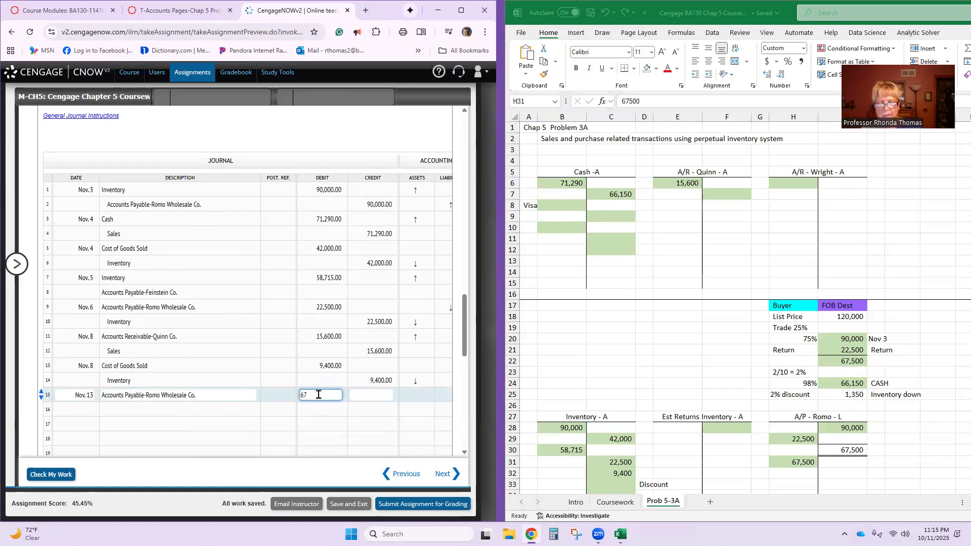
- Enter Cash on journal line 16 with a credit of 66,150
{"action": "left_click", "coordinate": [287, 411]}
{"action": "left_click", "coordinate": [236, 411]}
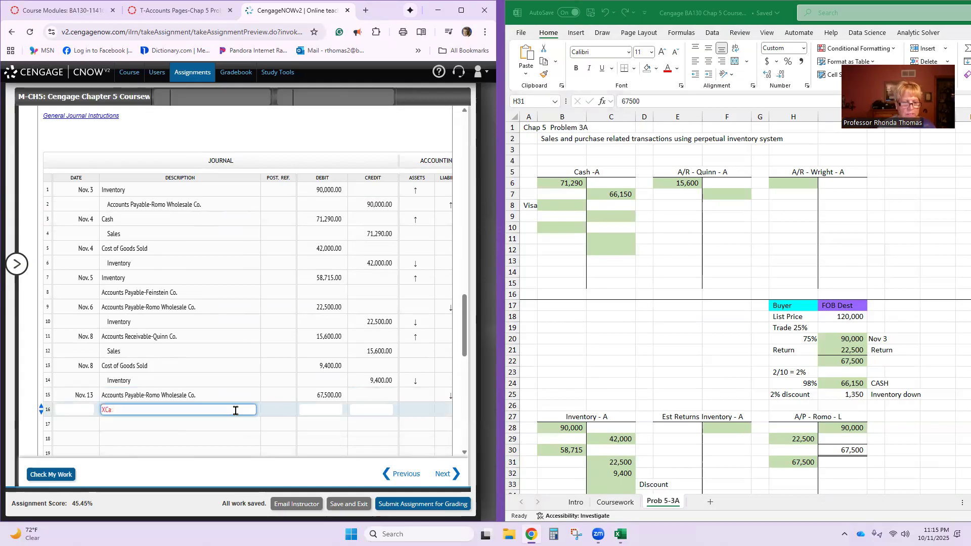
{"action": "type", "text": "Cahs"}
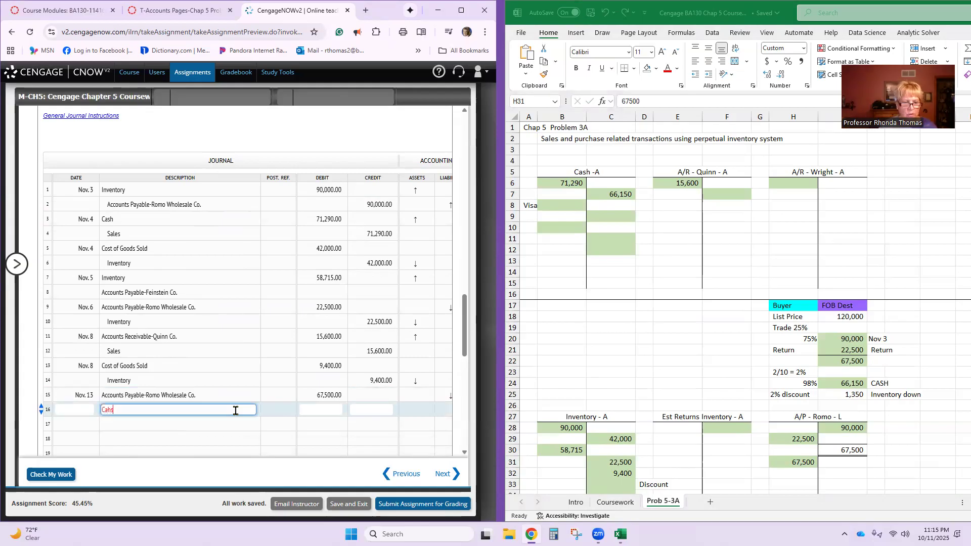
{"action": "type", "text": "h"}
{"action": "key", "text": "Tab"}
{"action": "key", "text": "Tab"}
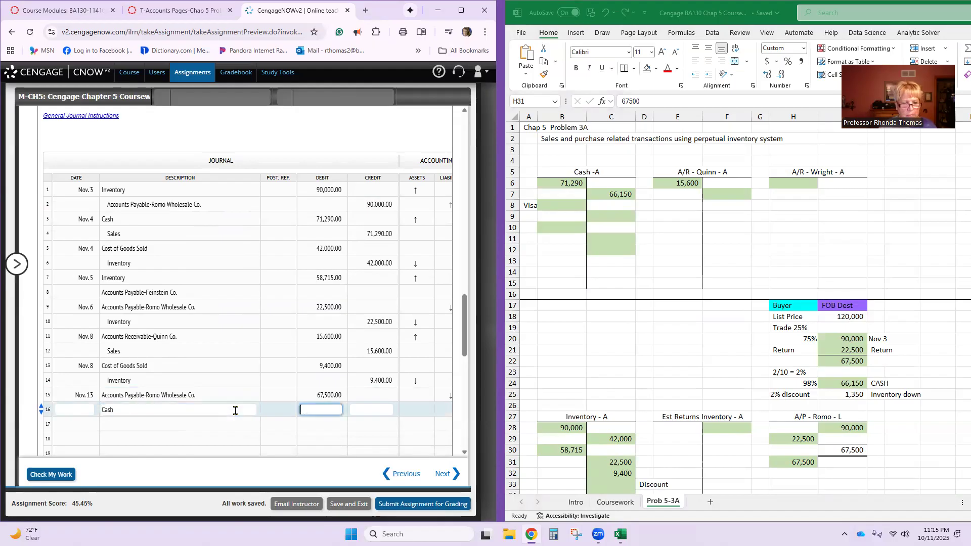
{"action": "type", "text": "66150"}
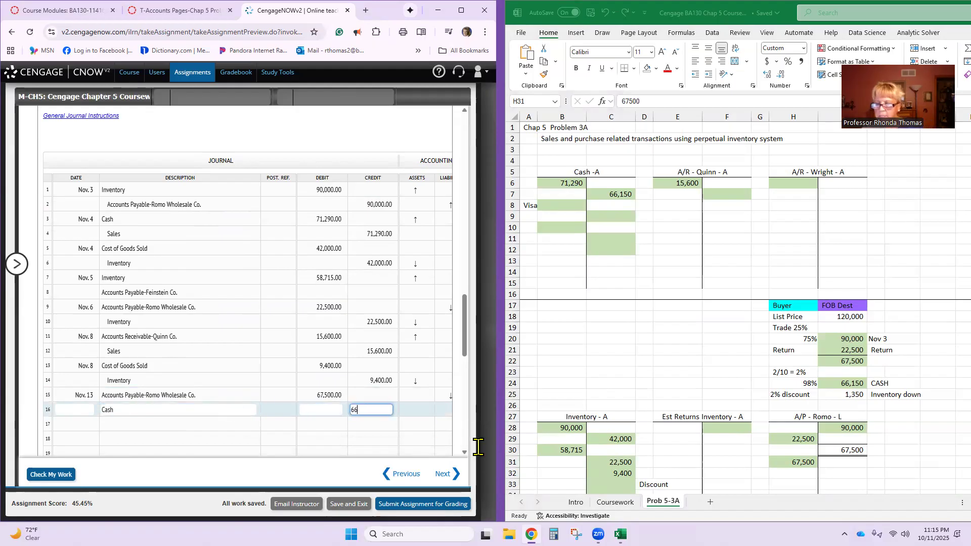
{"action": "key", "text": "Tab"}
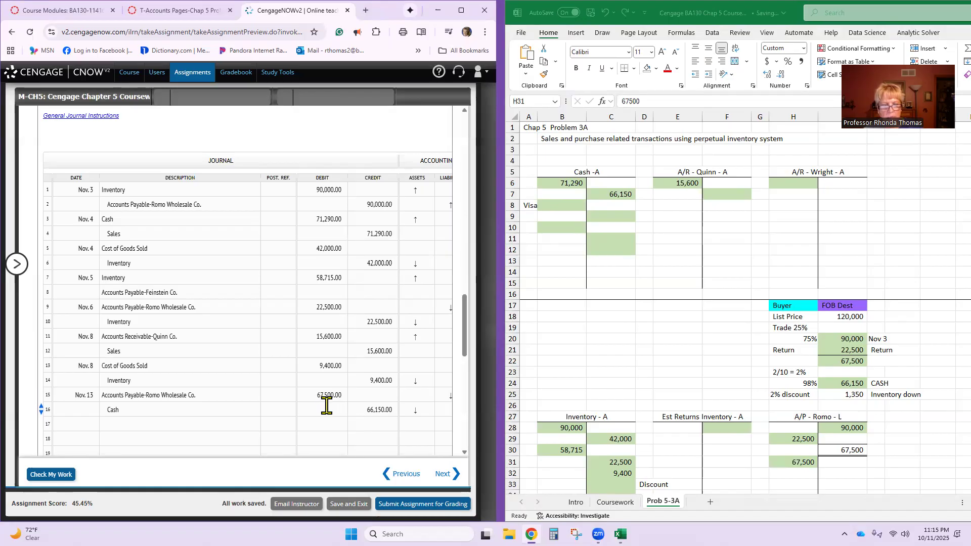
- Enter the 1,350 discount on the credit side of the Inventory T-account in cell C33 of the Excel sheet
{"action": "left_click", "coordinate": [226, 424]}
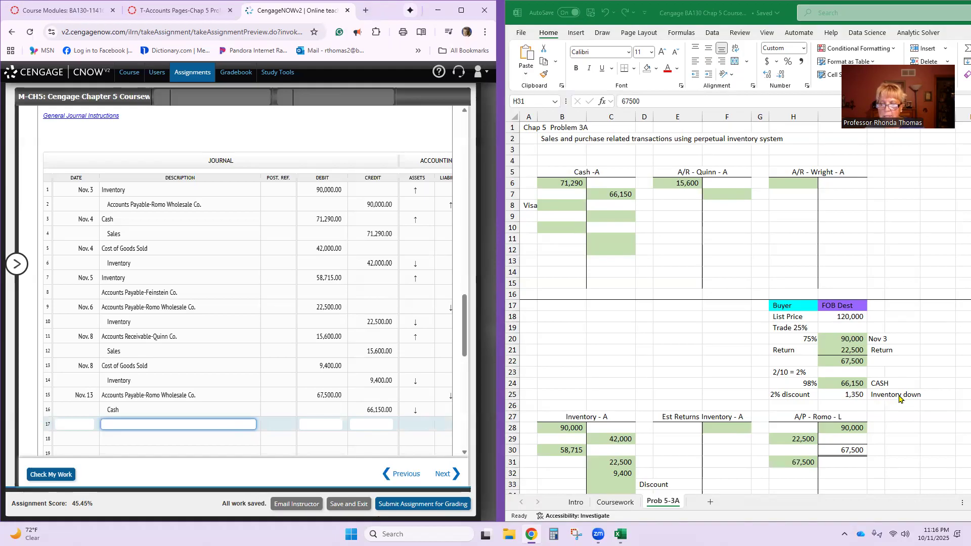
{"action": "scroll", "coordinate": [622, 463], "scroll_direction": "down", "scroll_amount": 1}
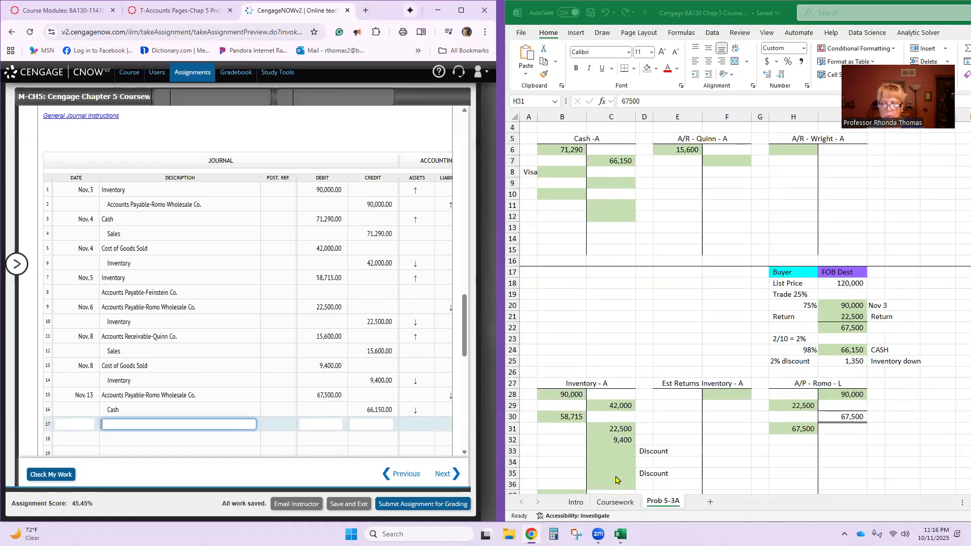
{"action": "left_click", "coordinate": [619, 450]}
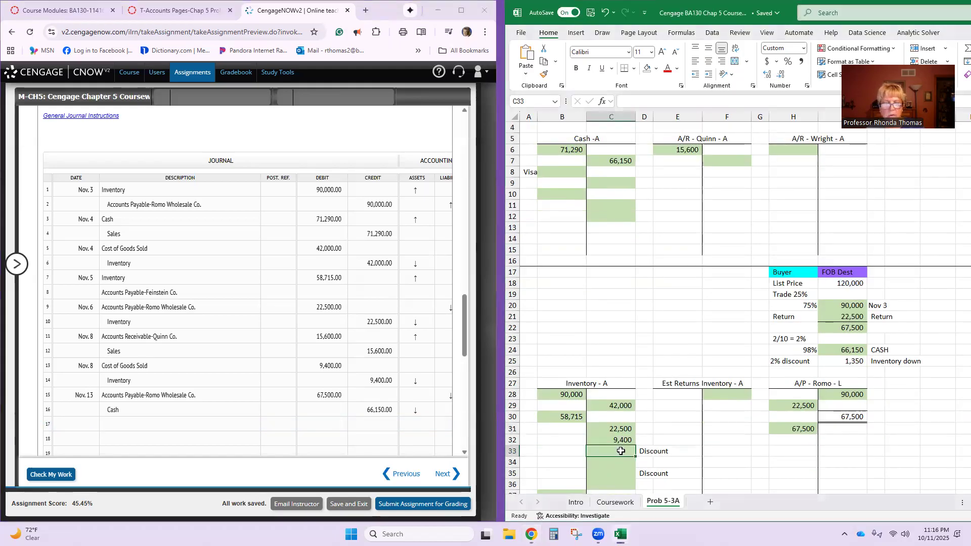
{"action": "type", "text": "1350"}
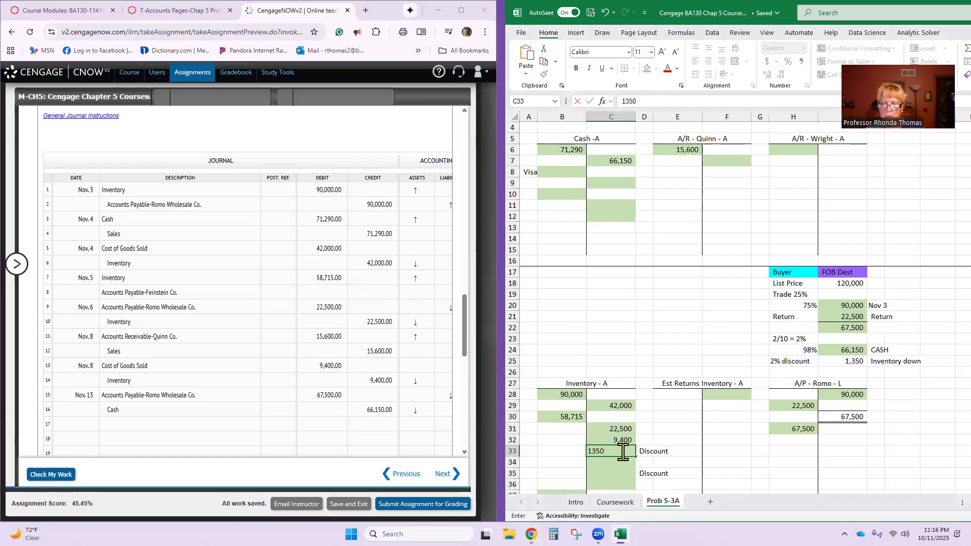
{"action": "key", "text": "Return"}
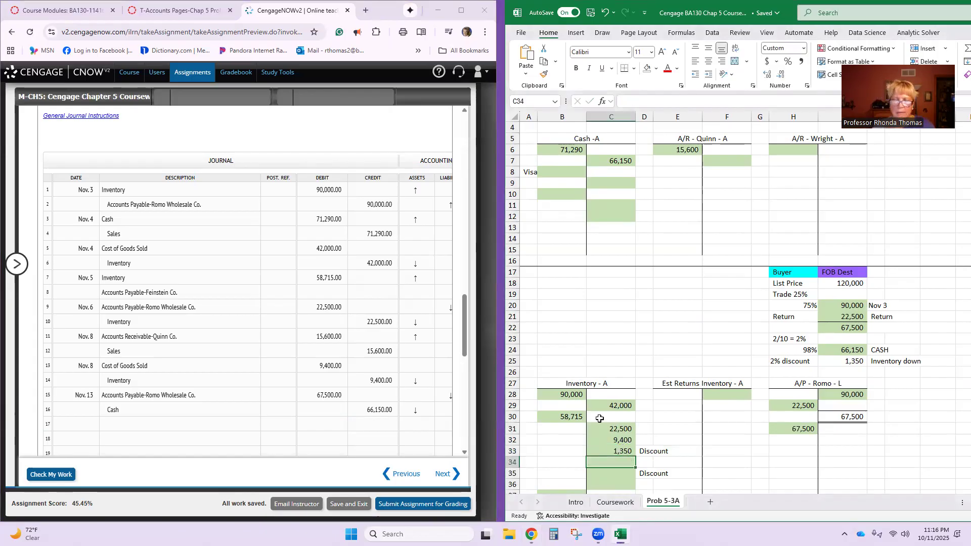
- Enter Inventory on journal line 17 in CengageNOW with a credit of 1,350
{"action": "left_click", "coordinate": [225, 425]}
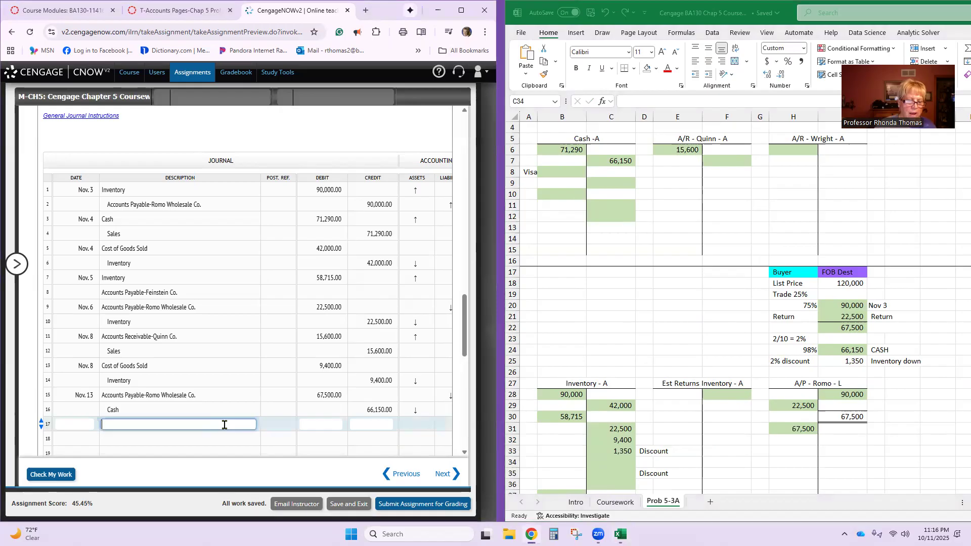
{"action": "type", "text": "Inventory"}
{"action": "key", "text": "Tab"}
{"action": "key", "text": "Tab"}
{"action": "type", "text": "1350"}
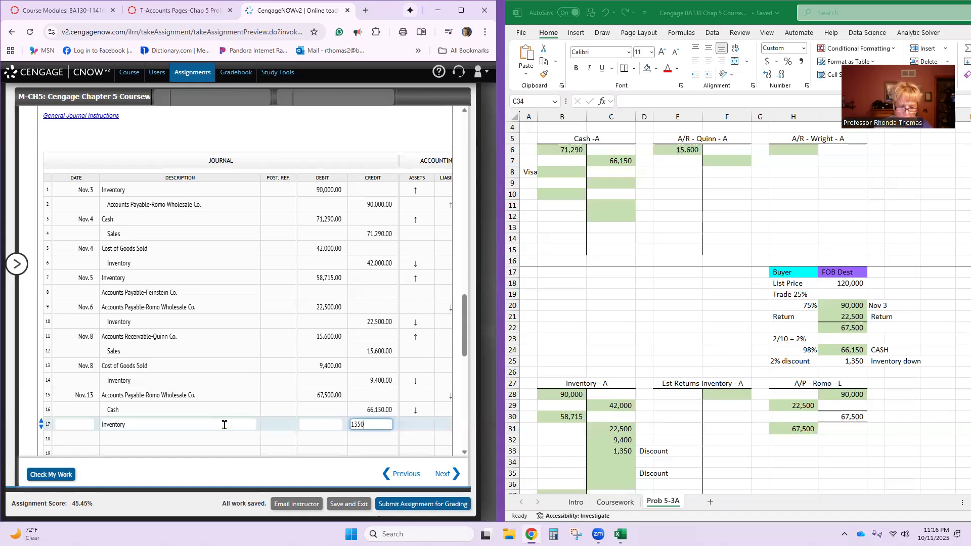
{"action": "key", "text": "Return"}
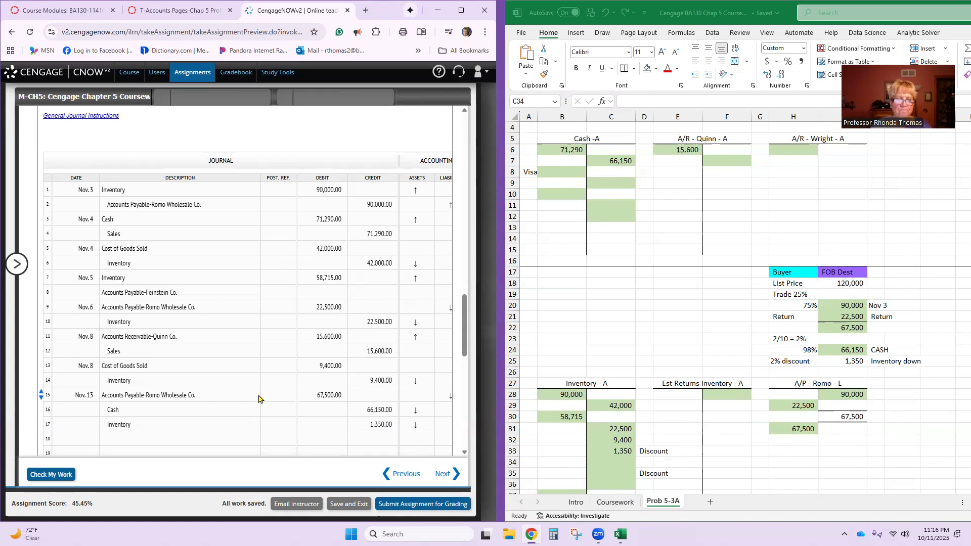
- Enter the date Nov. 14 on journal line 18 in CengageNOW
{"action": "left_click", "coordinate": [86, 439]}
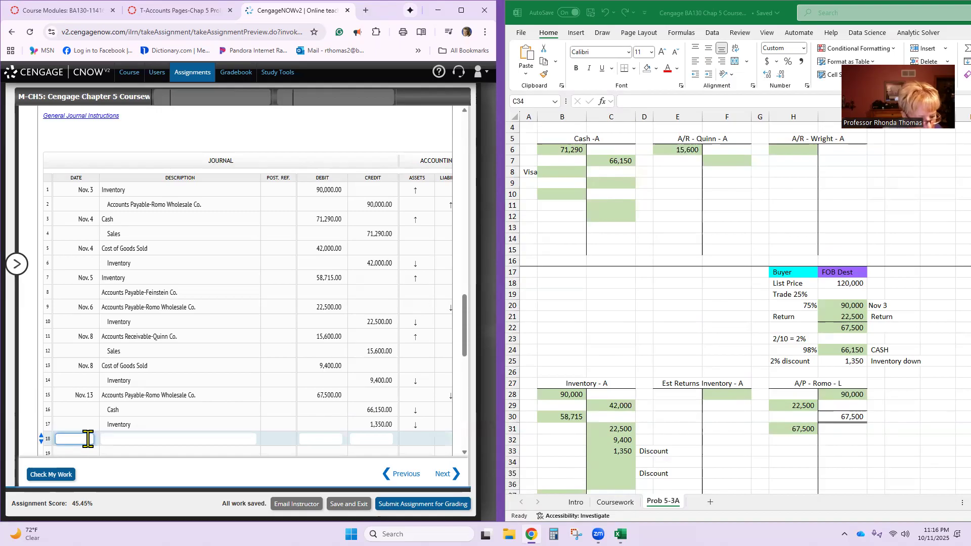
{"action": "type", "text": "Nov"}
{"action": "type", "text": ". 14"}
{"action": "key", "text": "Tab"}
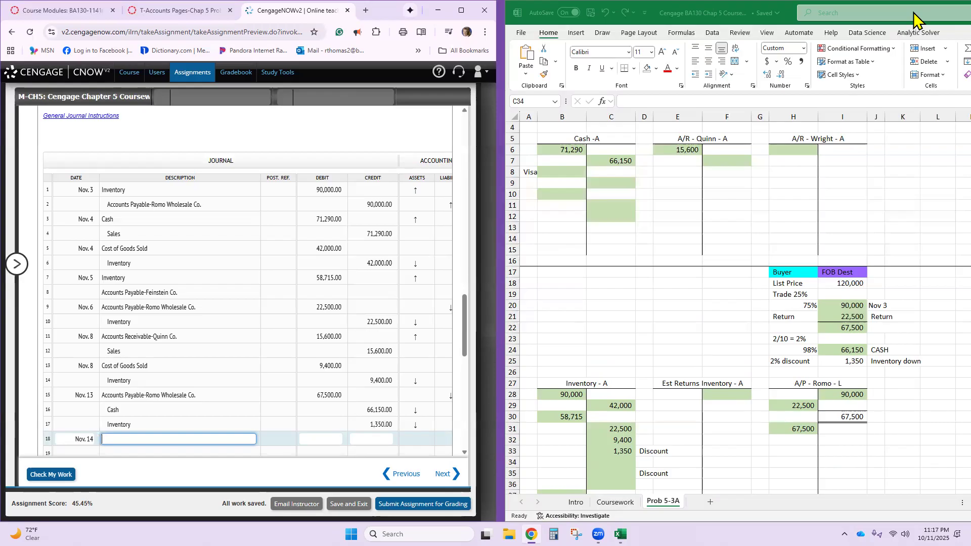
- Delete the coupon notes in cells J52 and K53 beside the Est Coupons Payable T-account in the Excel sheet
{"action": "scroll", "coordinate": [759, 326], "scroll_direction": "down", "scroll_amount": 5}
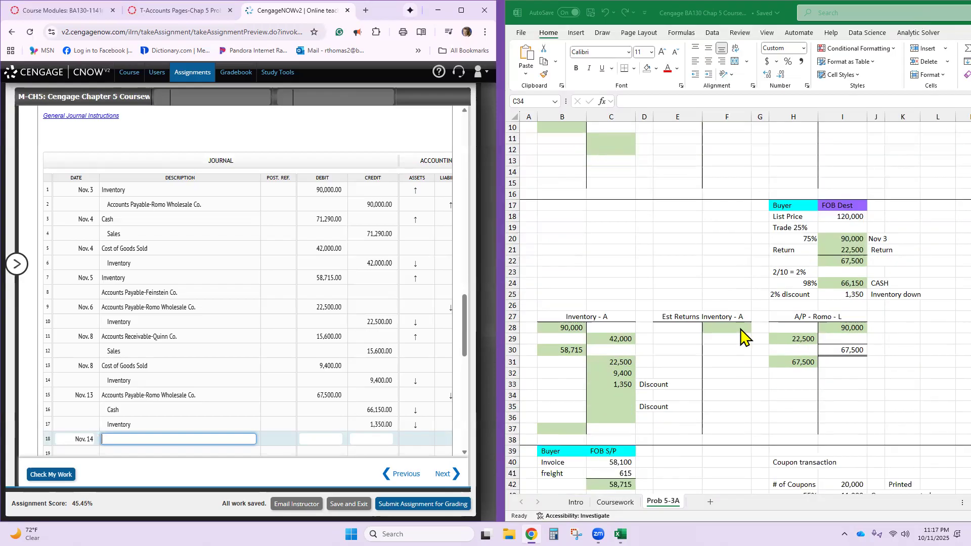
{"action": "scroll", "coordinate": [744, 334], "scroll_direction": "down", "scroll_amount": 3}
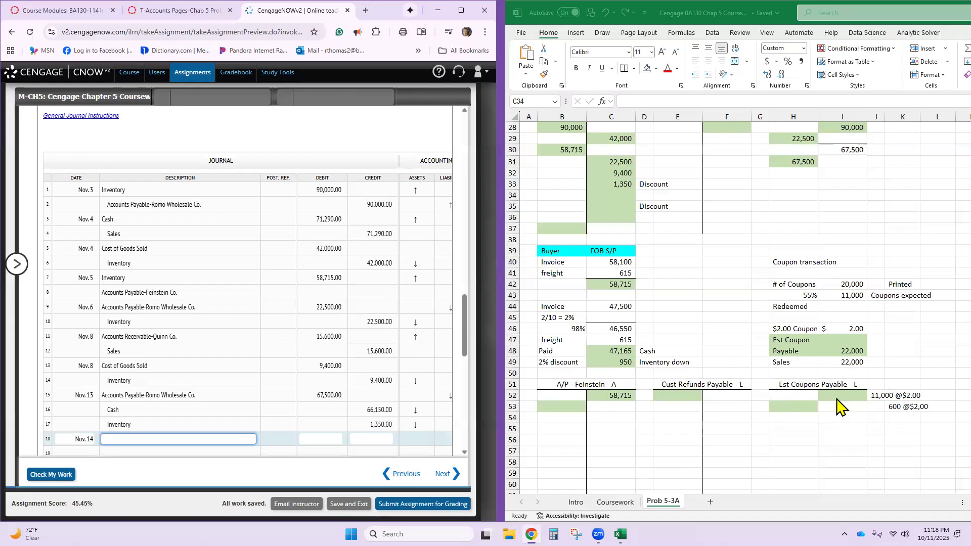
{"action": "left_click", "coordinate": [877, 396]}
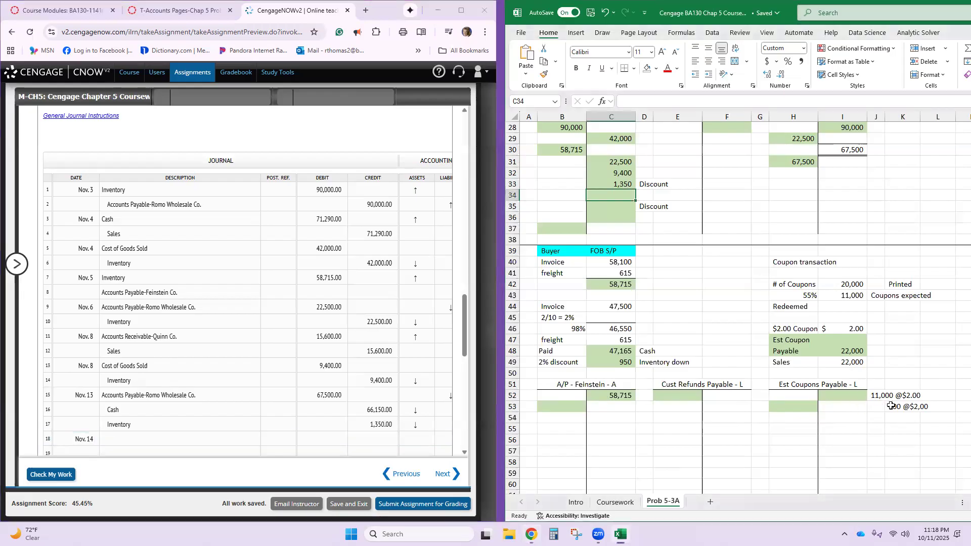
{"action": "left_click", "coordinate": [878, 395]}
{"action": "key", "text": "Delete"}
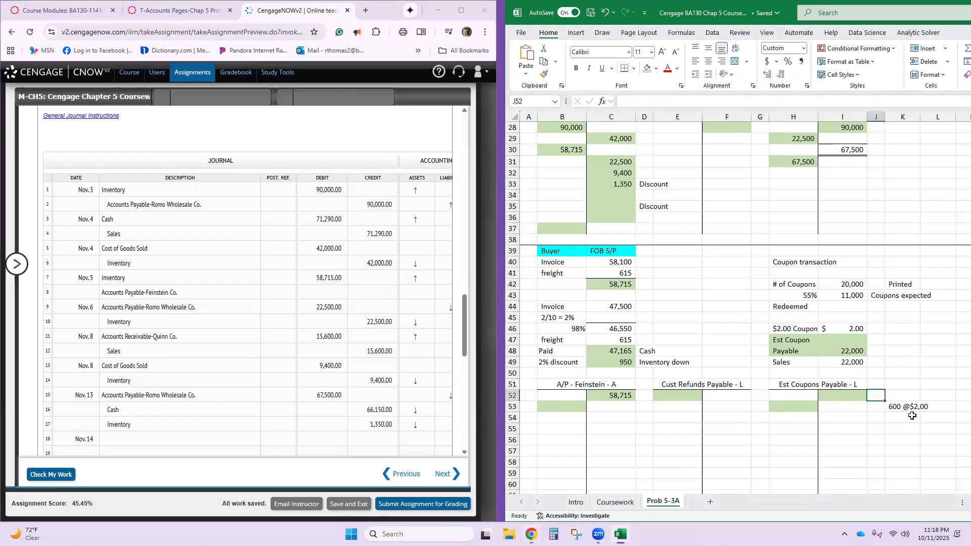
{"action": "left_click", "coordinate": [906, 407]}
{"action": "key", "text": "Delete"}
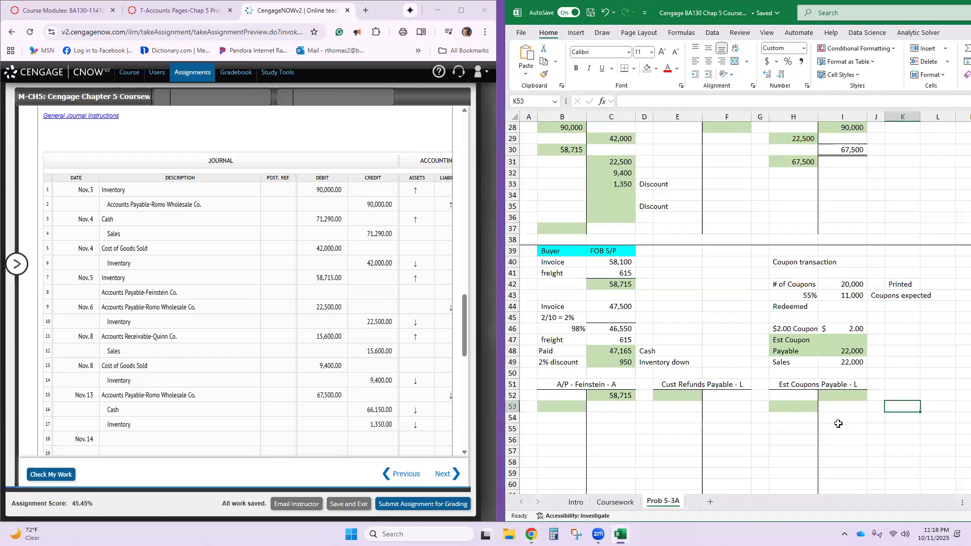
- Examine the total sale, coupons and record sale amounts in C64:C66 and the Visa line of the Cash T-account
{"action": "left_click", "coordinate": [833, 398]}
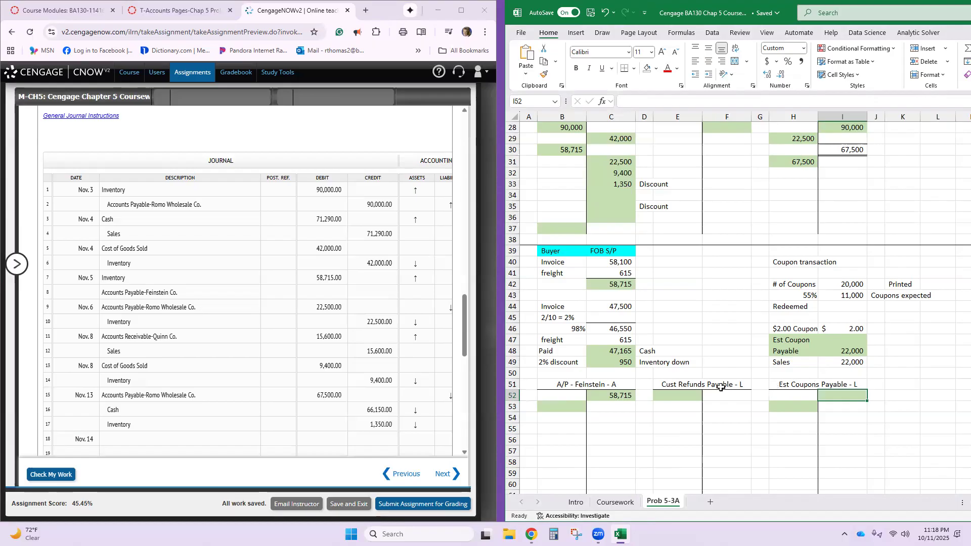
{"action": "scroll", "coordinate": [721, 387], "scroll_direction": "up", "scroll_amount": 3}
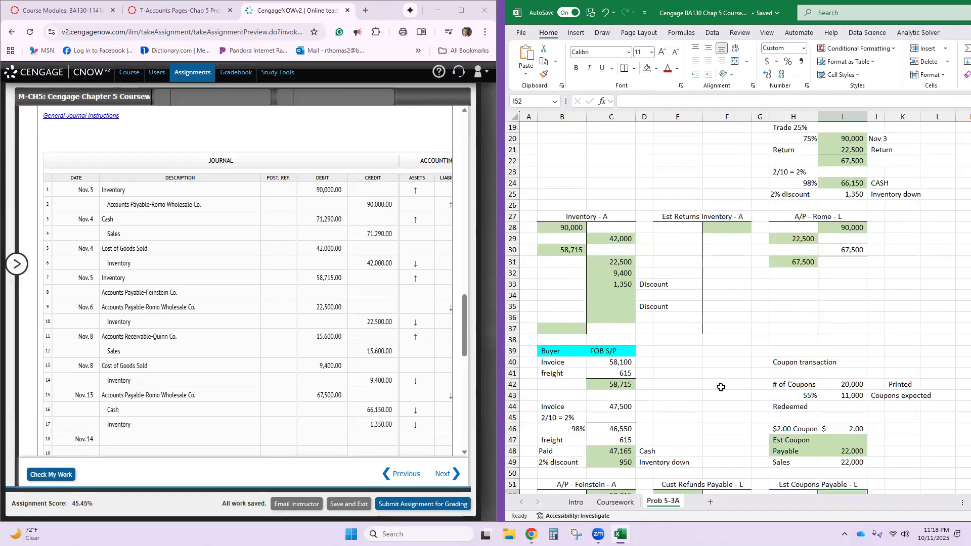
{"action": "scroll", "coordinate": [721, 387], "scroll_direction": "down", "scroll_amount": 9}
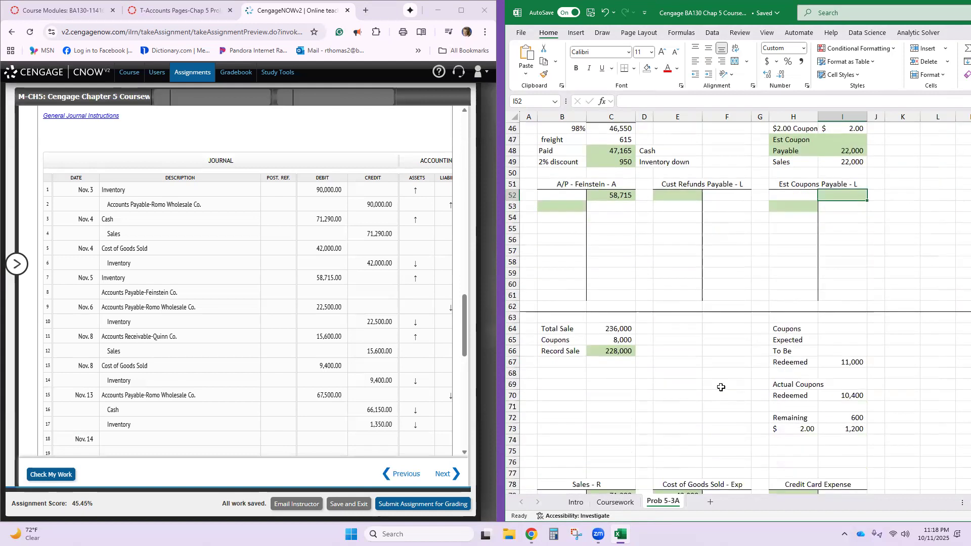
{"action": "scroll", "coordinate": [721, 387], "scroll_direction": "up", "scroll_amount": 5}
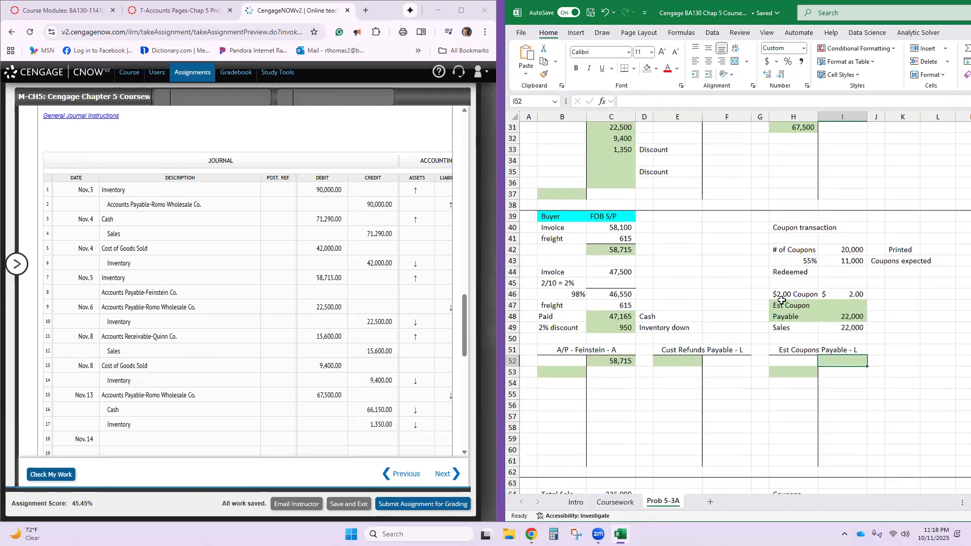
{"action": "scroll", "coordinate": [752, 446], "scroll_direction": "down", "scroll_amount": 3}
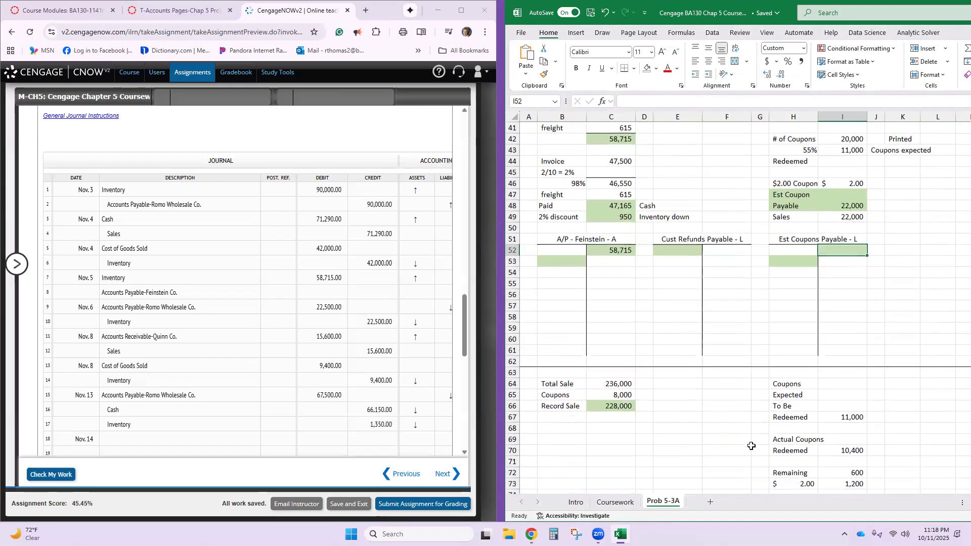
{"action": "scroll", "coordinate": [752, 446], "scroll_direction": "down", "scroll_amount": 1}
{"action": "scroll", "coordinate": [752, 446], "scroll_direction": "down", "scroll_amount": 4}
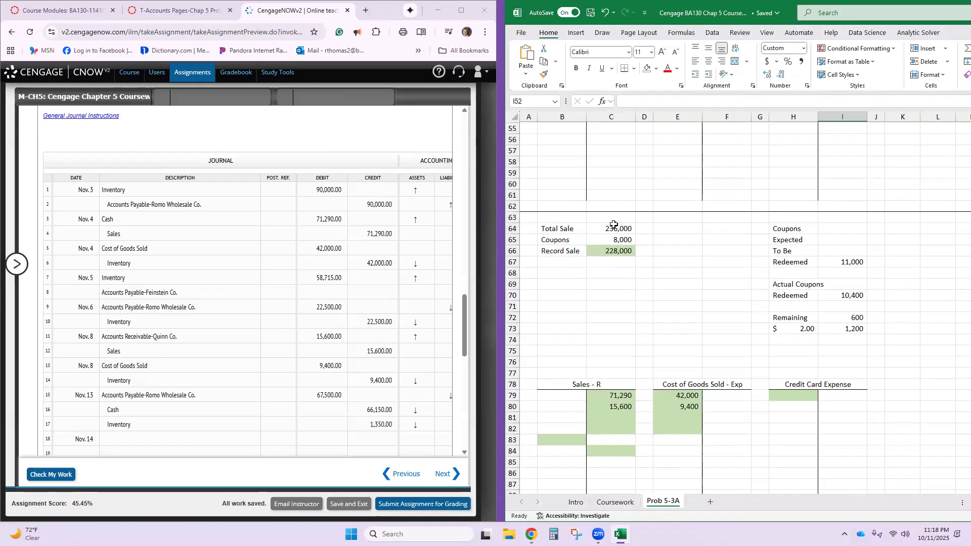
{"action": "left_click", "coordinate": [614, 226]}
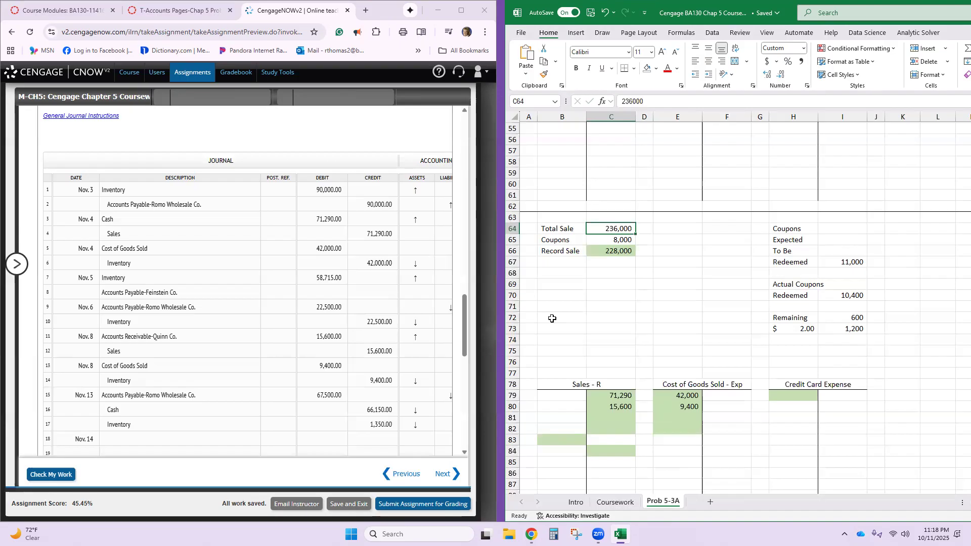
{"action": "left_click", "coordinate": [602, 242]}
{"action": "left_click", "coordinate": [600, 251]}
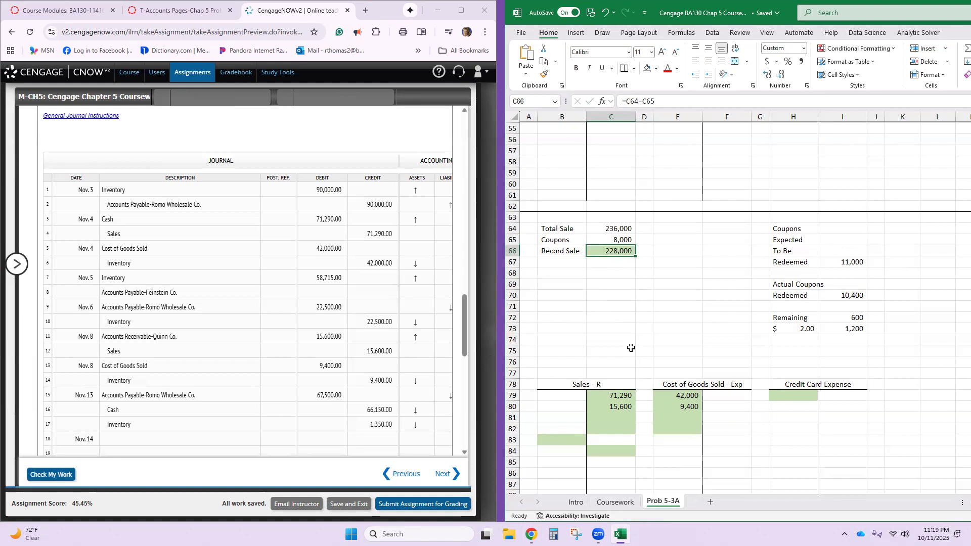
{"action": "scroll", "coordinate": [632, 348], "scroll_direction": "up", "scroll_amount": 13}
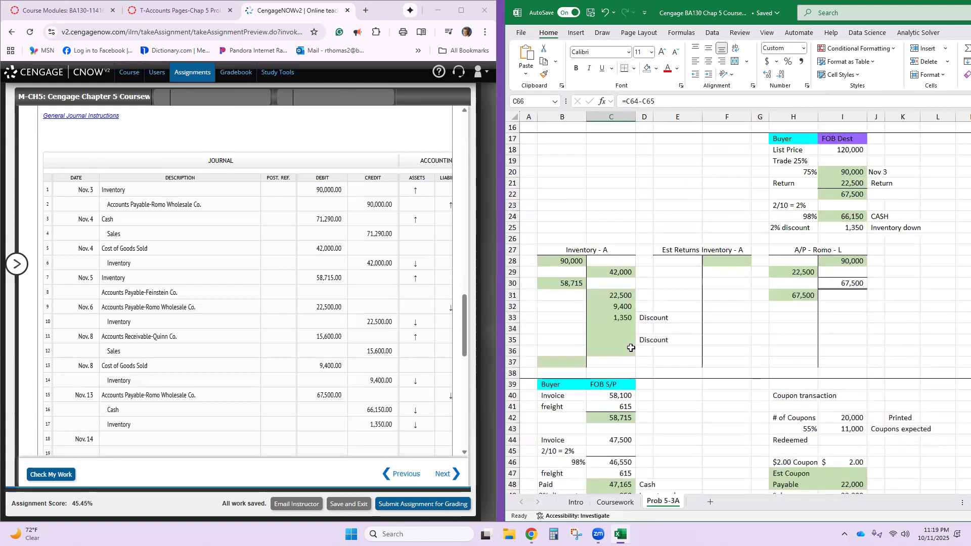
{"action": "scroll", "coordinate": [631, 348], "scroll_direction": "up", "scroll_amount": 5}
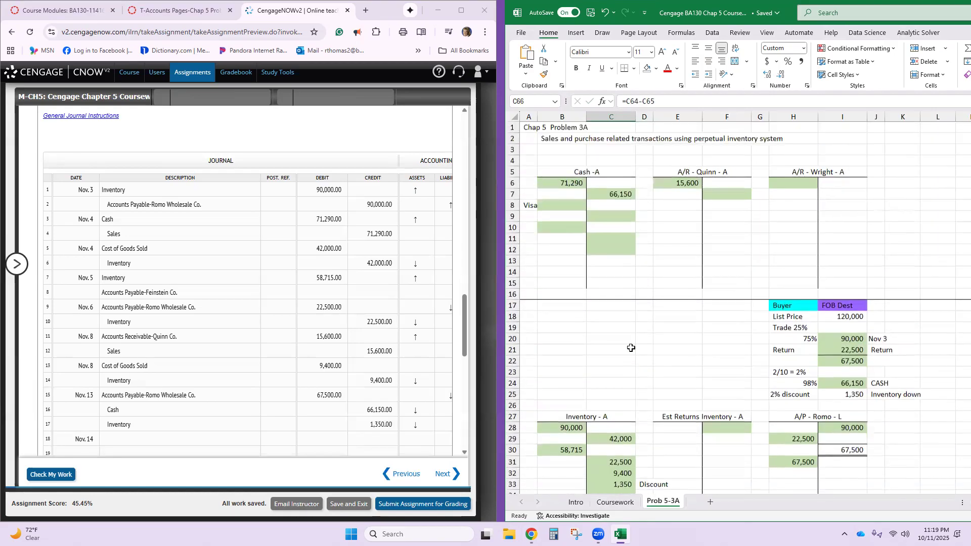
{"action": "left_click", "coordinate": [562, 207]}
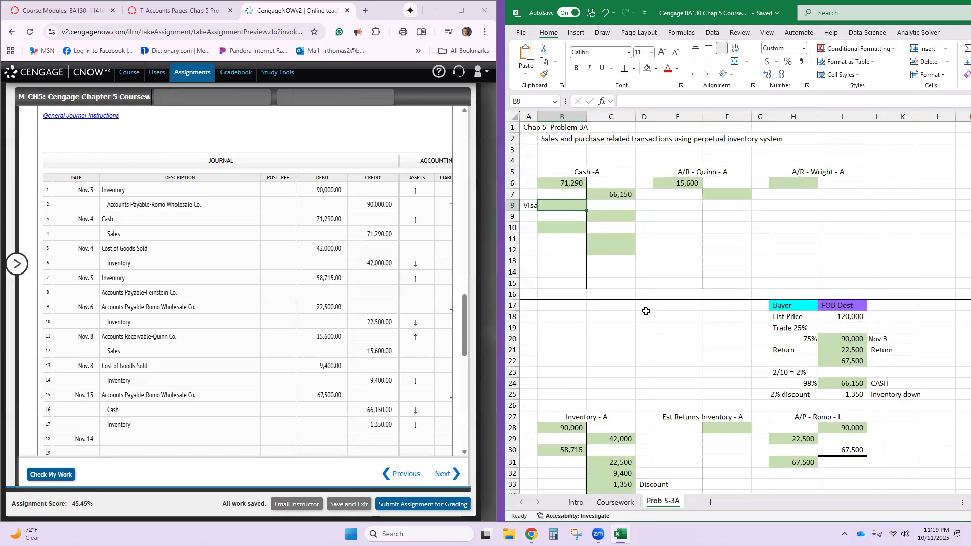
{"action": "scroll", "coordinate": [647, 311], "scroll_direction": "down", "scroll_amount": 15}
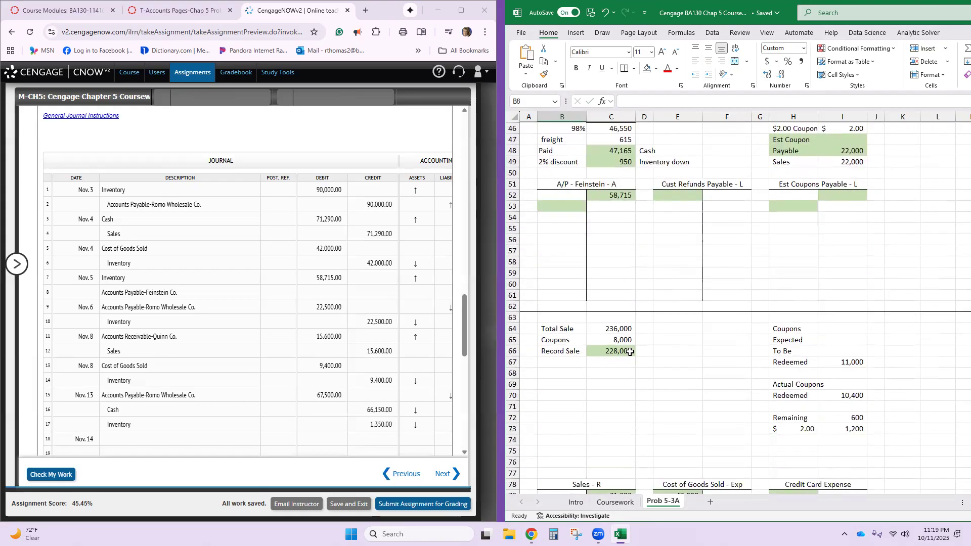
{"action": "scroll", "coordinate": [525, 289], "scroll_direction": "up", "scroll_amount": 5}
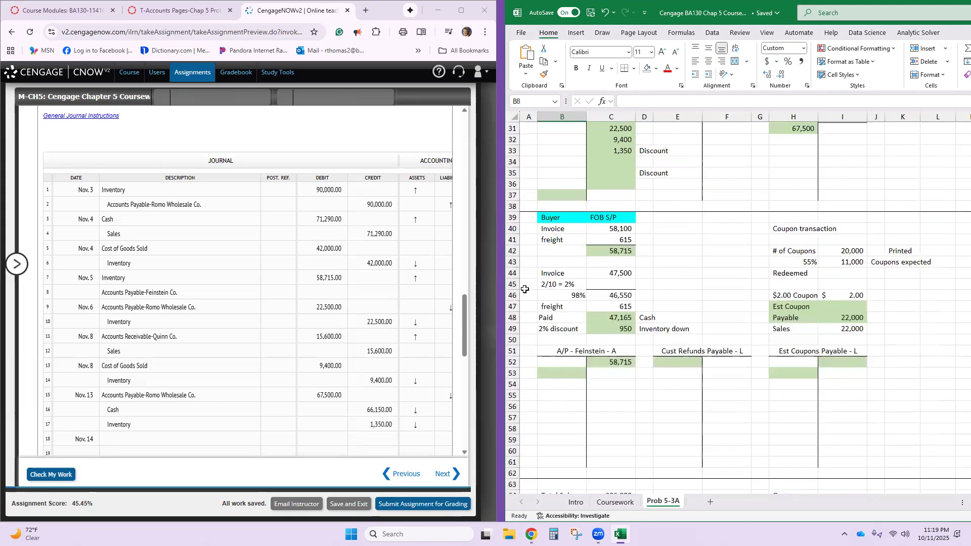
{"action": "scroll", "coordinate": [525, 289], "scroll_direction": "up", "scroll_amount": 1}
{"action": "scroll", "coordinate": [614, 256], "scroll_direction": "up", "scroll_amount": 3}
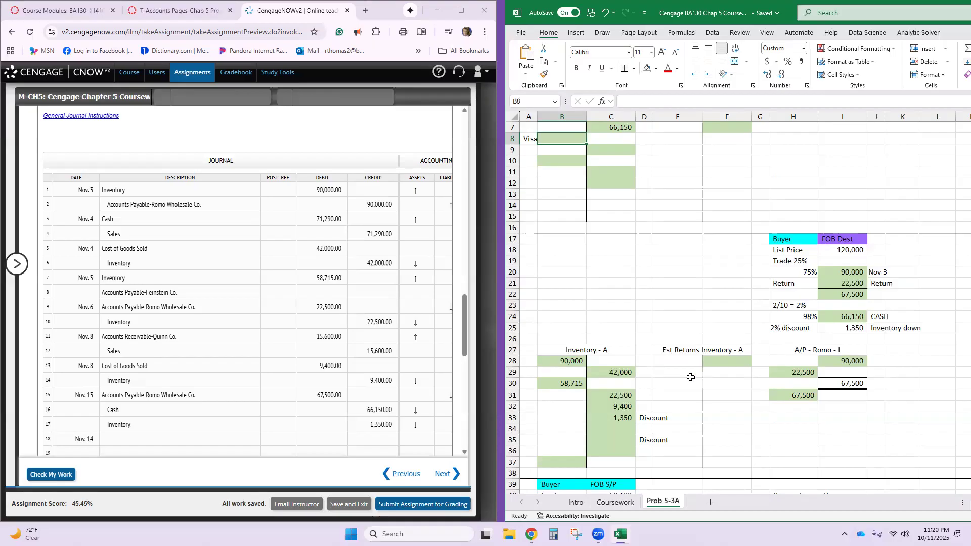
{"action": "left_click", "coordinate": [640, 420]}
{"action": "key", "text": "Left"}
{"action": "key", "text": "Left"}
{"action": "key", "text": "Left"}
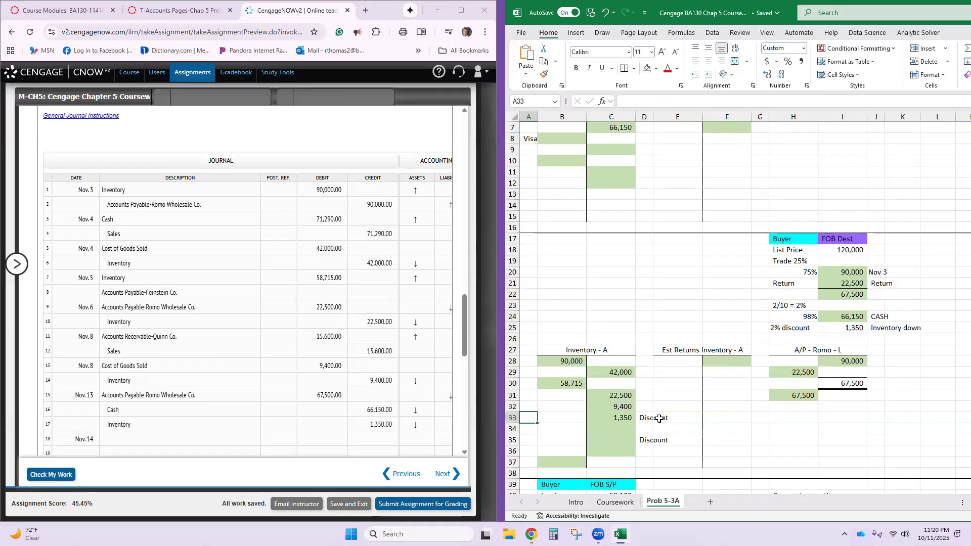
{"action": "scroll", "coordinate": [658, 417], "scroll_direction": "down", "scroll_amount": 4}
{"action": "scroll", "coordinate": [659, 416], "scroll_direction": "up", "scroll_amount": 6}
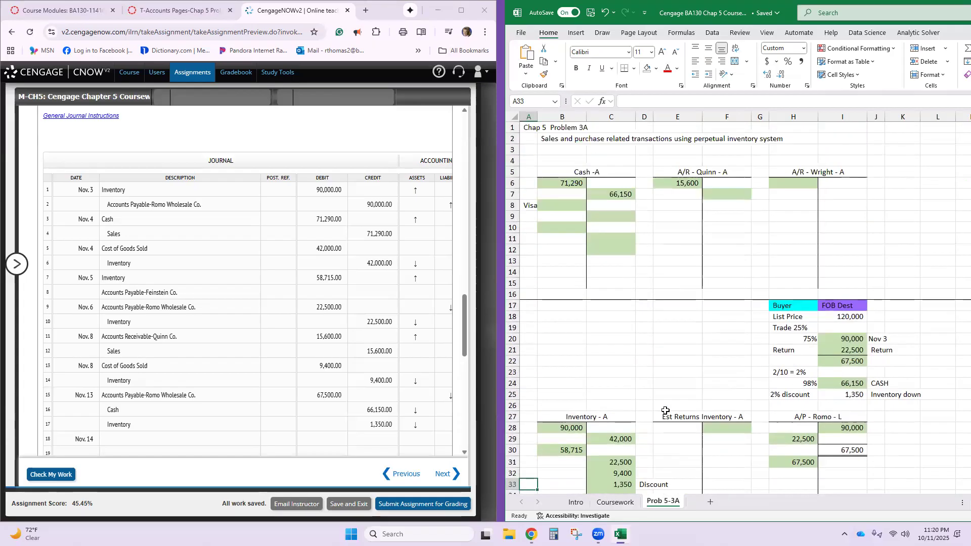
- Enter the 228,000 Visa sale on the debit side of the Cash T-account in cell B8
{"action": "scroll", "coordinate": [663, 413], "scroll_direction": "down", "scroll_amount": 16}
{"action": "scroll", "coordinate": [666, 411], "scroll_direction": "down", "scroll_amount": 1}
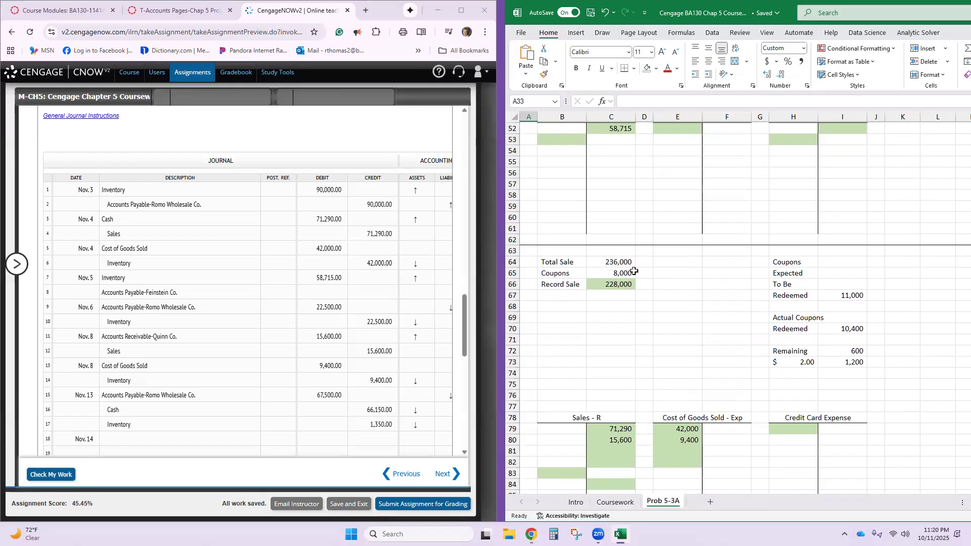
{"action": "scroll", "coordinate": [634, 271], "scroll_direction": "up", "scroll_amount": 9}
{"action": "scroll", "coordinate": [635, 271], "scroll_direction": "up", "scroll_amount": 8}
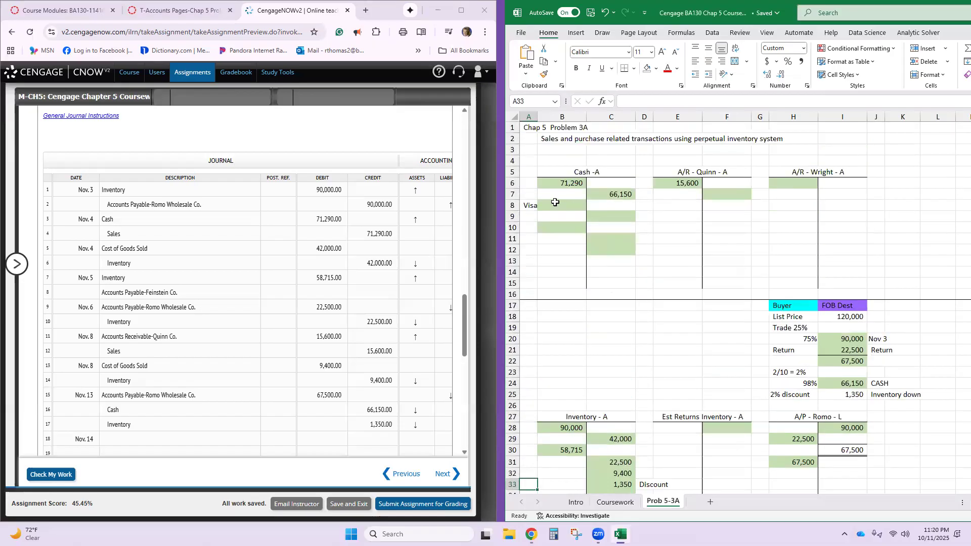
{"action": "left_click", "coordinate": [555, 203]}
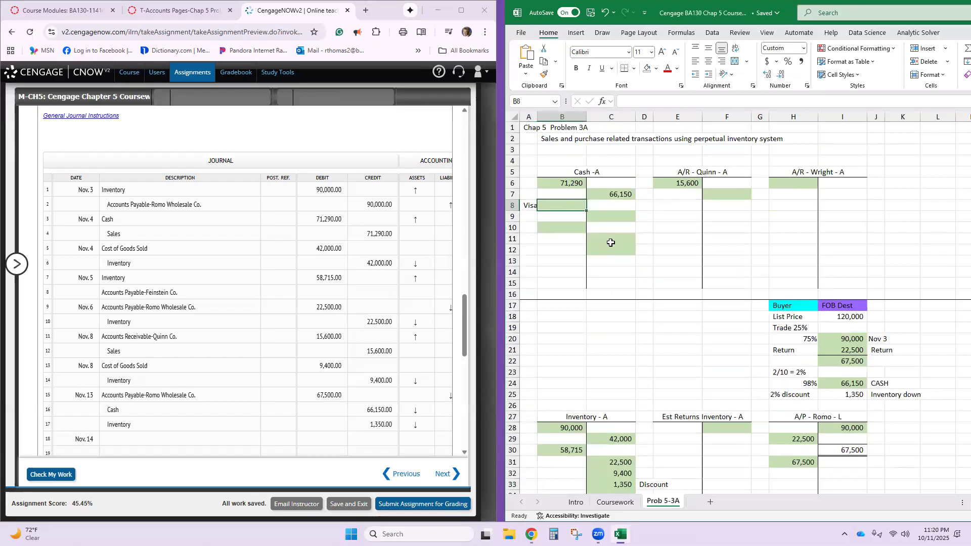
{"action": "type", "text": "228"}
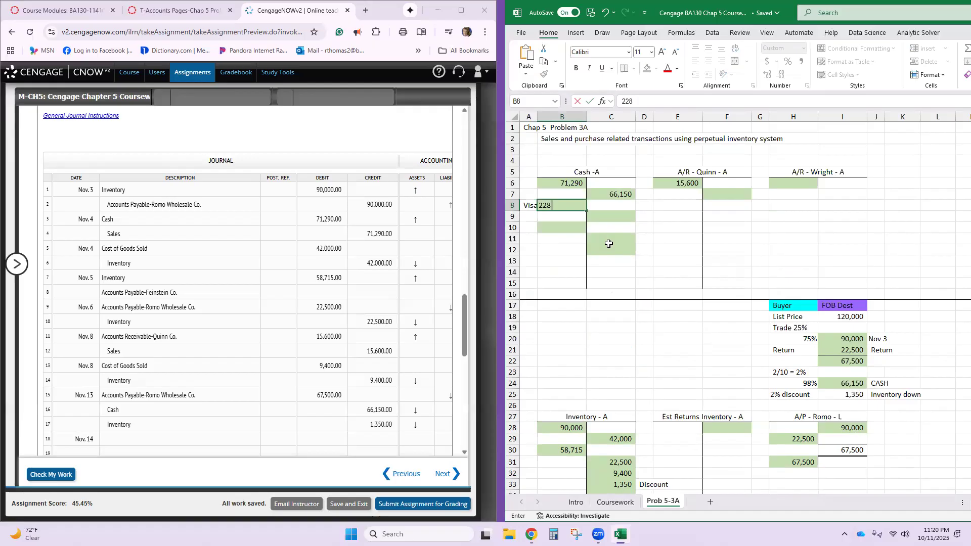
{"action": "type", "text": ",000"}
{"action": "key", "text": "Return"}
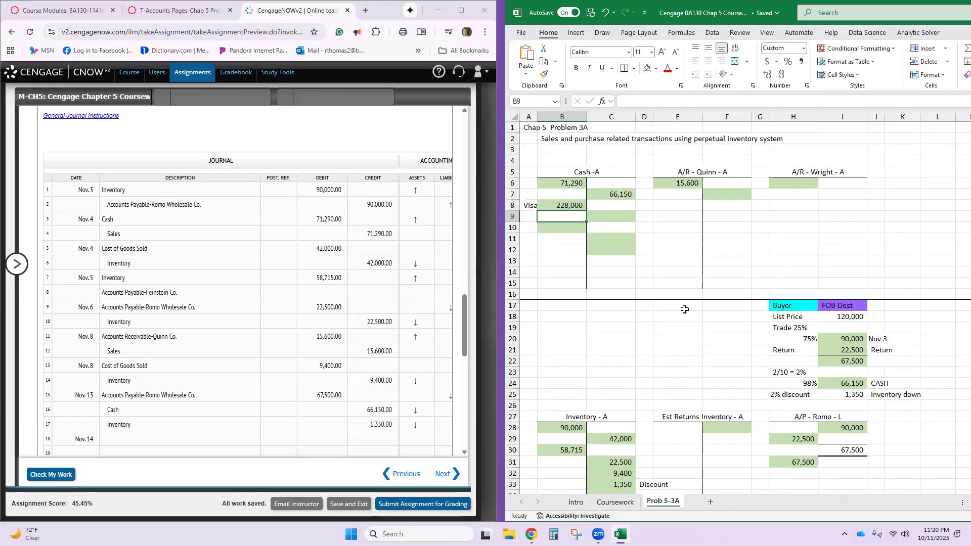
- Enter 228,000 on the credit side of the Sales T-account in cell C81
{"action": "scroll", "coordinate": [685, 309], "scroll_direction": "down", "scroll_amount": 17}
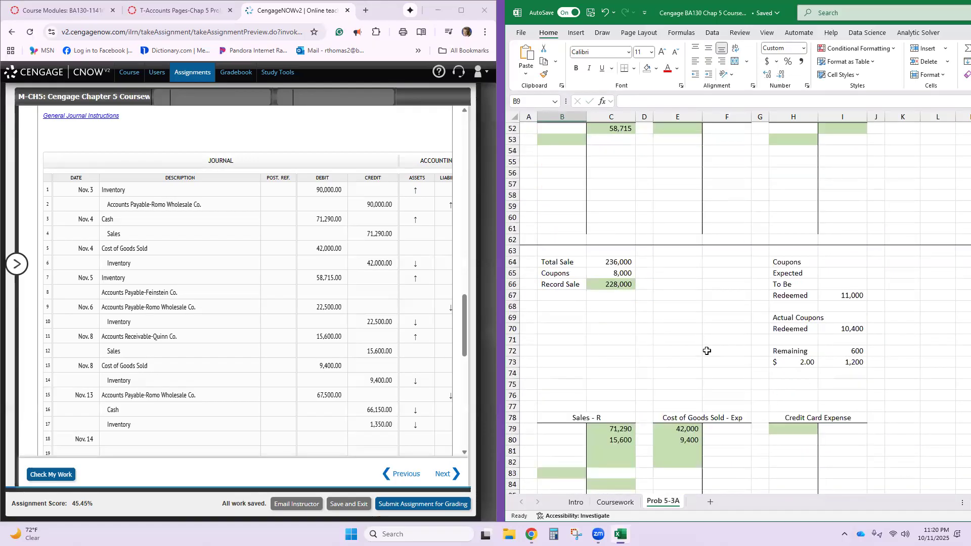
{"action": "scroll", "coordinate": [707, 350], "scroll_direction": "down", "scroll_amount": 4}
{"action": "left_click", "coordinate": [621, 318]}
{"action": "type", "text": "228,000"}
{"action": "key", "text": "Return"}
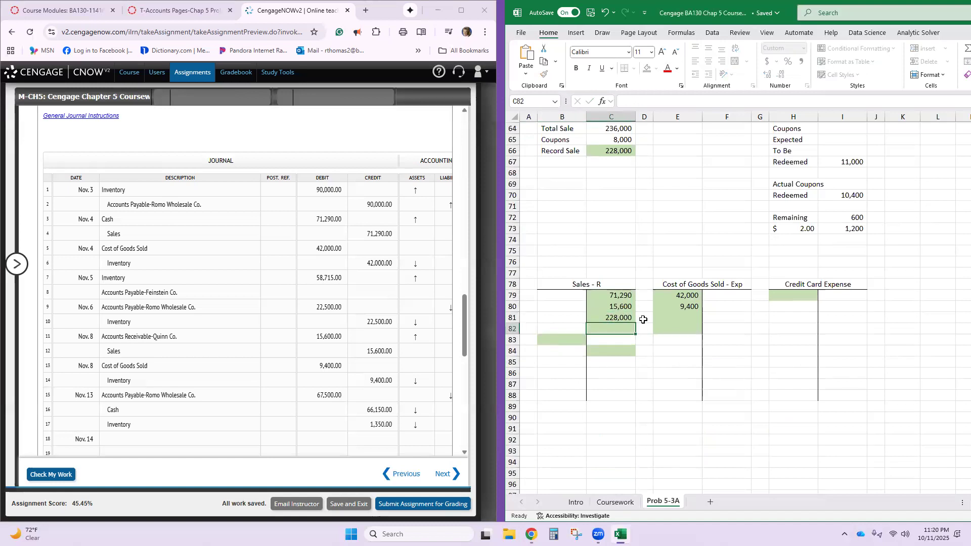
- Look up the November 14 cost of goods sold in CengageNOW and enter 140000 in the Cost of Goods Sold T-account, cell E81
{"action": "left_click", "coordinate": [664, 318]}
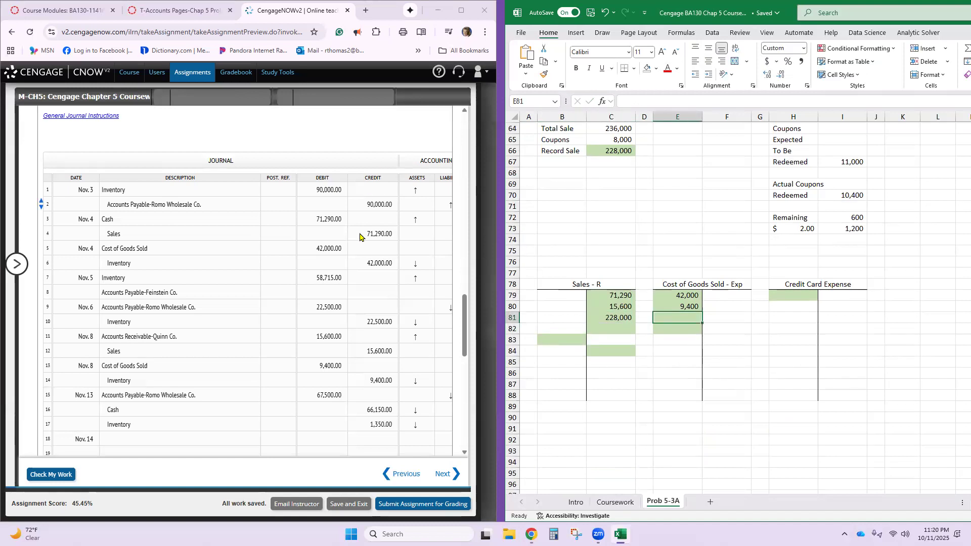
{"action": "scroll", "coordinate": [336, 245], "scroll_direction": "up", "scroll_amount": 15}
{"action": "scroll", "coordinate": [336, 247], "scroll_direction": "up", "scroll_amount": 3}
{"action": "scroll", "coordinate": [308, 284], "scroll_direction": "down", "scroll_amount": 5}
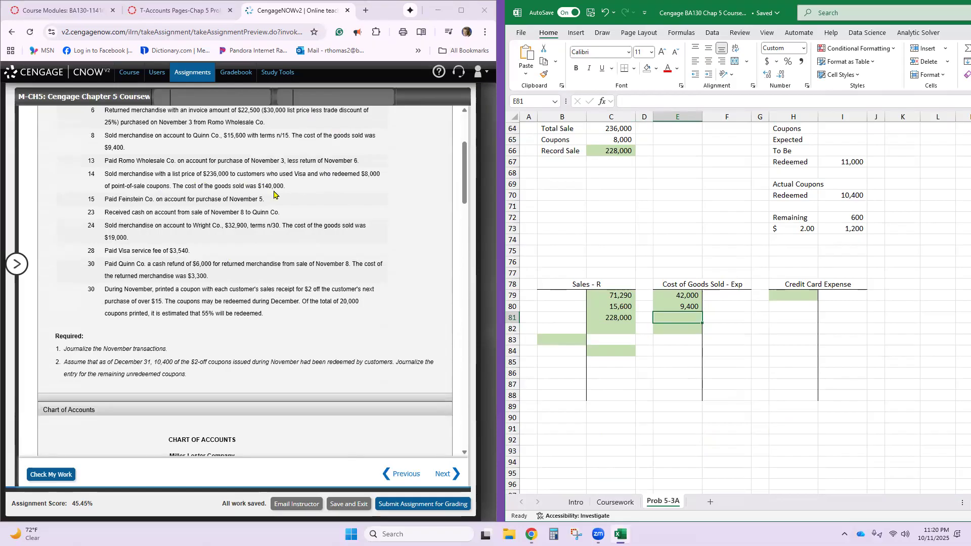
{"action": "type", "text": "10"}
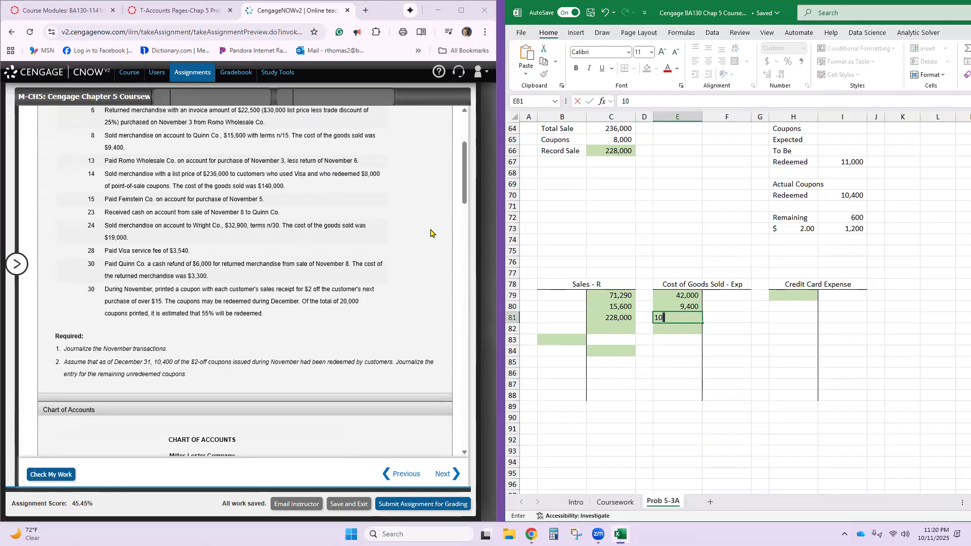
{"action": "key", "text": "BackSpace"}
{"action": "type", "text": "40000"}
{"action": "key", "text": "Return"}
- Enter 140,000 on the credit side of the Inventory T-account in cell C34
{"action": "scroll", "coordinate": [556, 242], "scroll_direction": "up", "scroll_amount": 15}
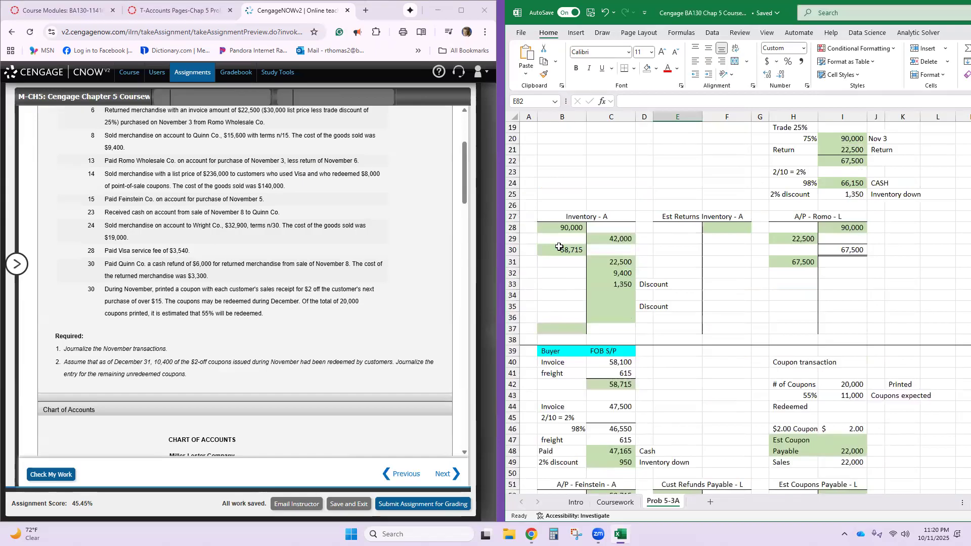
{"action": "left_click", "coordinate": [611, 297]}
{"action": "type", "text": "140,"}
{"action": "type", "text": "00"}
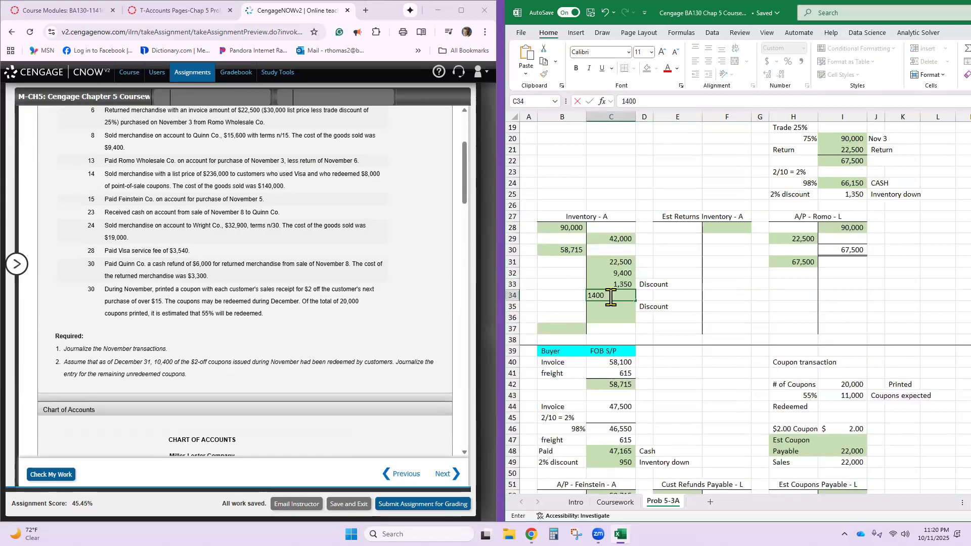
{"action": "type", "text": "0"}
{"action": "key", "text": "Return"}
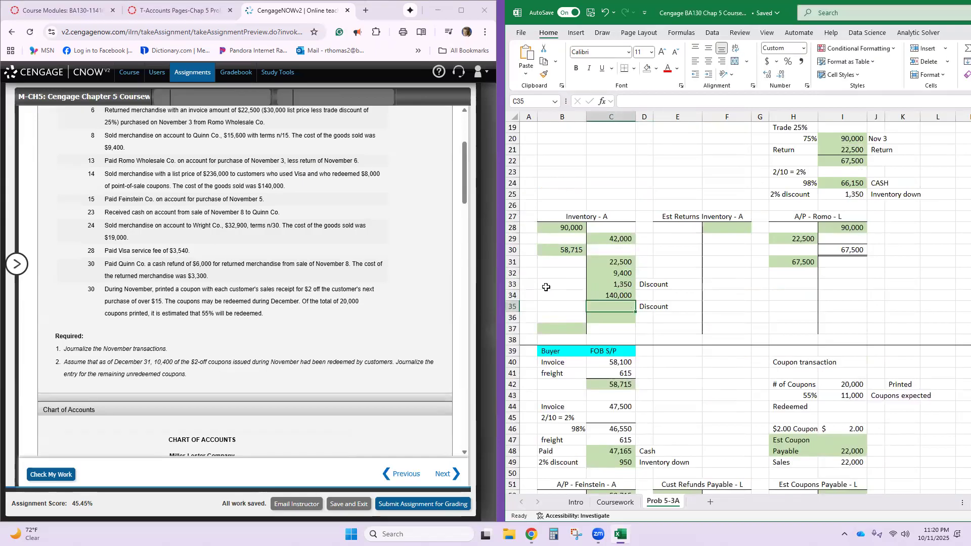
- In the CengageNOW general journal, record a 228000 debit to Cash on the Nov. 14 line
{"action": "scroll", "coordinate": [281, 298], "scroll_direction": "down", "scroll_amount": 15}
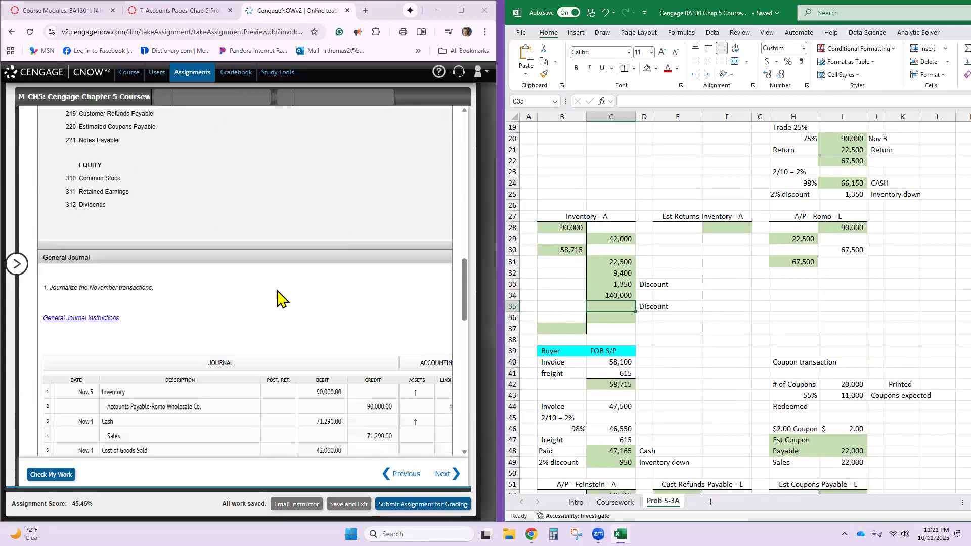
{"action": "scroll", "coordinate": [280, 299], "scroll_direction": "down", "scroll_amount": 5}
{"action": "left_click", "coordinate": [206, 343]}
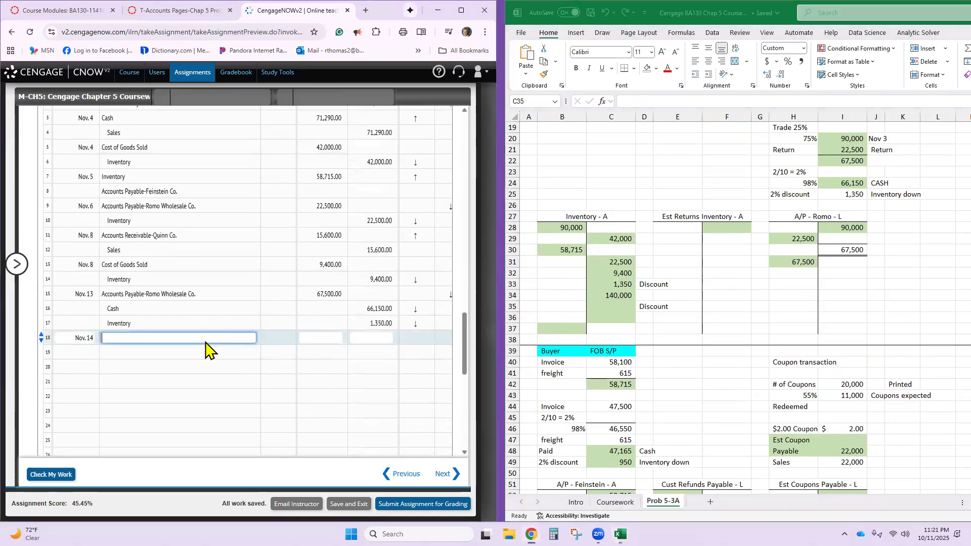
{"action": "type", "text": "Cash"}
{"action": "key", "text": "Tab"}
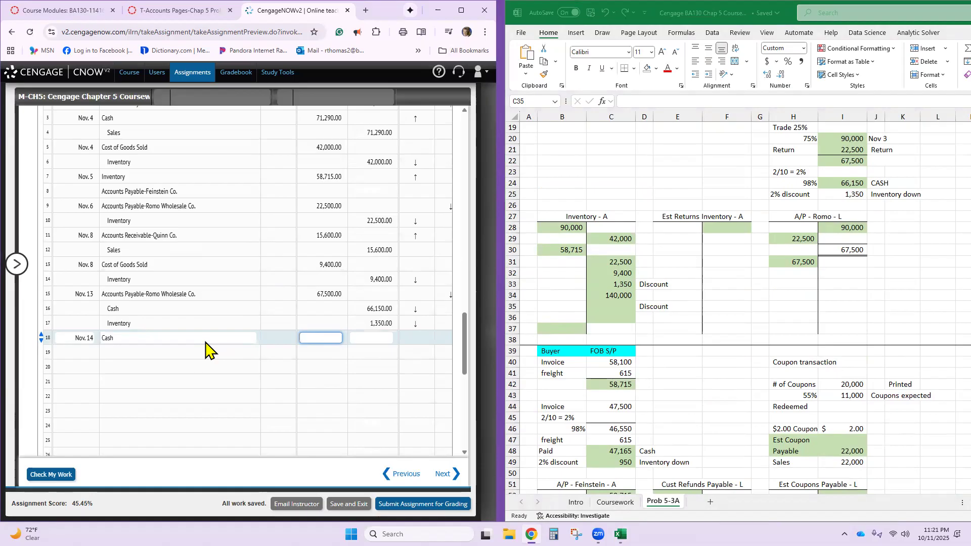
{"action": "type", "text": "228000"}
{"action": "key", "text": "Tab"}
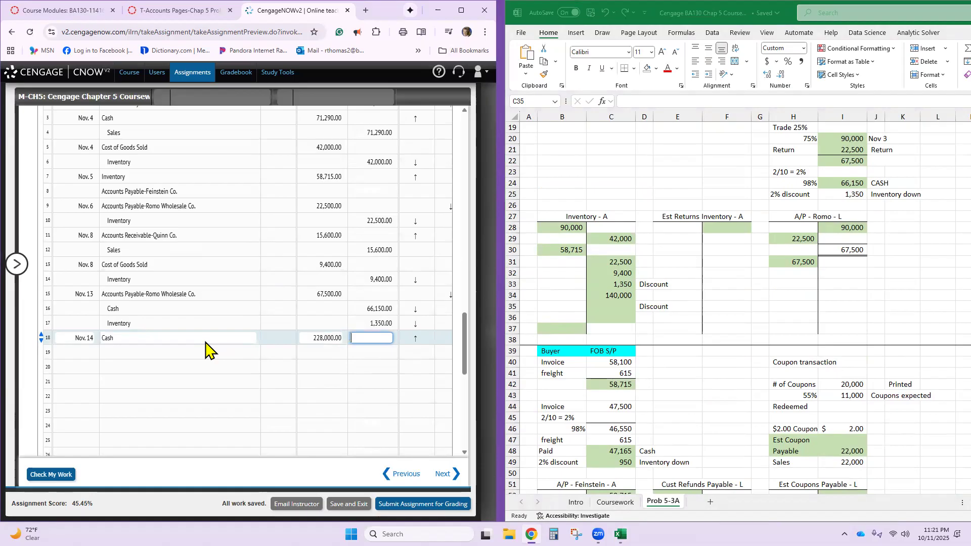
- Record a 228000 credit to Sales on journal line 19
{"action": "left_click", "coordinate": [200, 352]}
{"action": "type", "text": "Sales"}
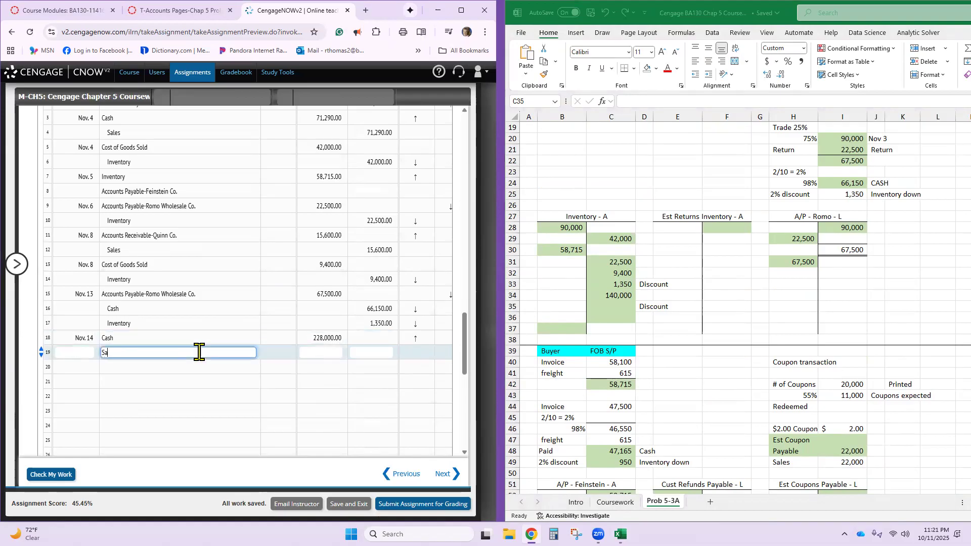
{"action": "key", "text": "Tab"}
{"action": "key", "text": "Tab"}
{"action": "type", "text": "252"}
{"action": "key", "text": "BackSpace"}
{"action": "key", "text": "BackSpace"}
{"action": "type", "text": "28,00"}
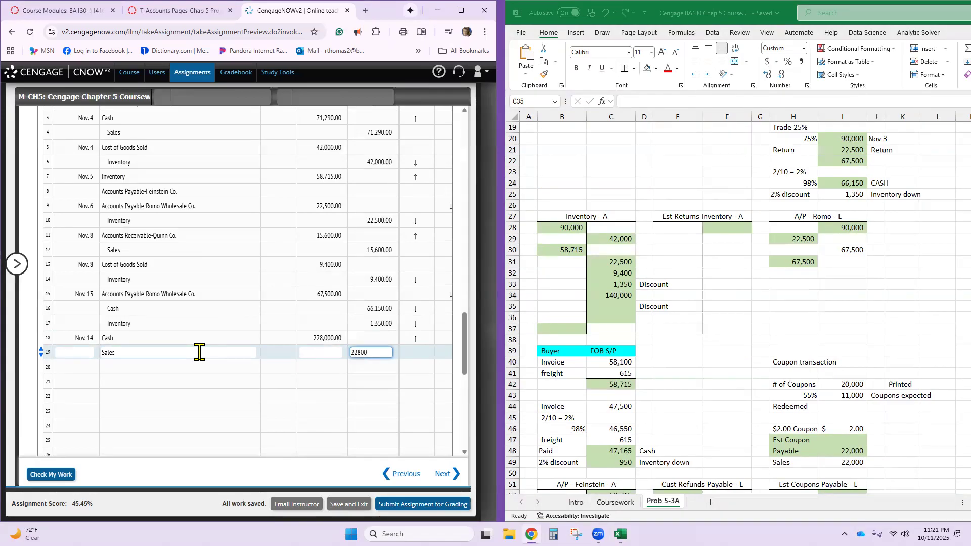
{"action": "type", "text": "0"}
{"action": "key", "text": "Tab"}
- Start journal line 20 with the date Nov. 14 and the account Cost of Goods Sold
{"action": "left_click", "coordinate": [190, 367]}
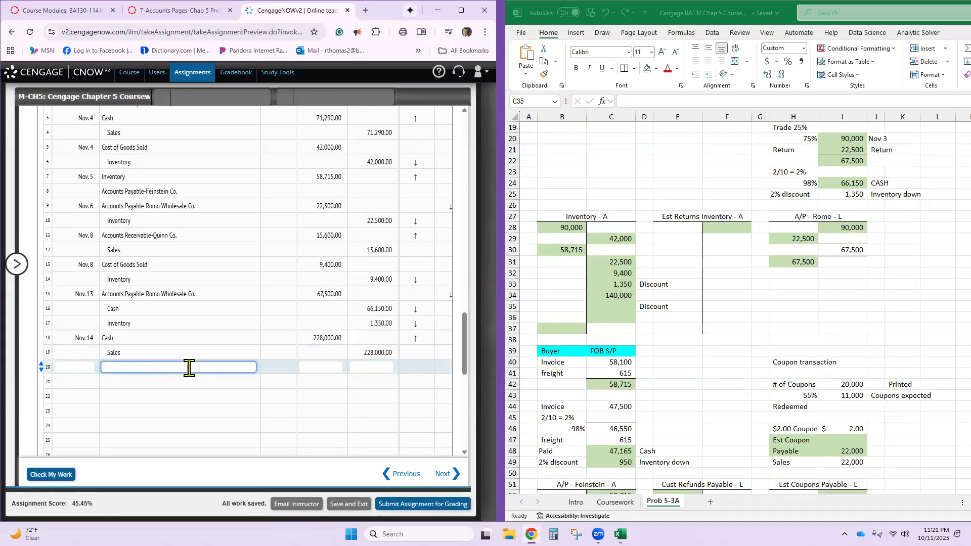
{"action": "left_click", "coordinate": [78, 369]}
{"action": "type", "text": "Nov. 14"}
{"action": "key", "text": "Tab"}
{"action": "type", "text": "cost of the g"}
{"action": "type", "text": "oo"}
{"action": "type", "text": "d"}
{"action": "type", "text": "ssold"}
{"action": "left_click", "coordinate": [115, 394]}
{"action": "left_click", "coordinate": [168, 367]}
{"action": "key", "text": "BackSpace"}
{"action": "key", "text": "BackSpace"}
{"action": "key", "text": "BackSpace"}
{"action": "key", "text": "BackSpace"}
{"action": "key", "text": "BackSpace"}
{"action": "key", "text": "BackSpace"}
{"action": "key", "text": "BackSpace"}
{"action": "key", "text": "BackSpace"}
{"action": "key", "text": "BackSpace"}
{"action": "key", "text": "BackSpace"}
{"action": "key", "text": "BackSpace"}
{"action": "key", "text": "BackSpace"}
{"action": "key", "text": "BackSpace"}
{"action": "key", "text": "BackSpace"}
{"action": "key", "text": "BackSpace"}
{"action": "key", "text": "BackSpace"}
{"action": "type", "text": "Cost of Goods Sold"}
{"action": "key", "text": "Tab"}
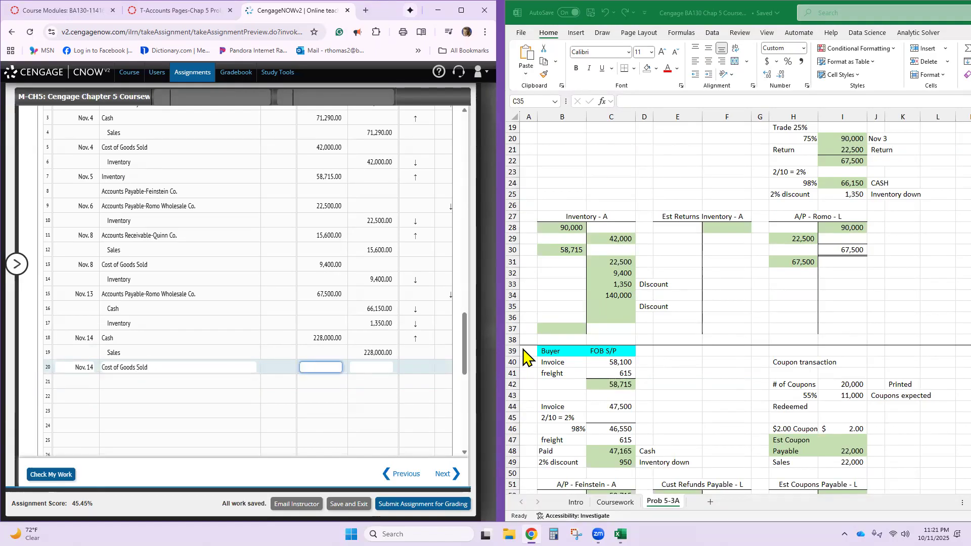
- Consult the General Journal Instructions and enter a 140000 debit for Cost of Goods Sold on line 20
{"action": "scroll", "coordinate": [389, 410], "scroll_direction": "down", "scroll_amount": 5}
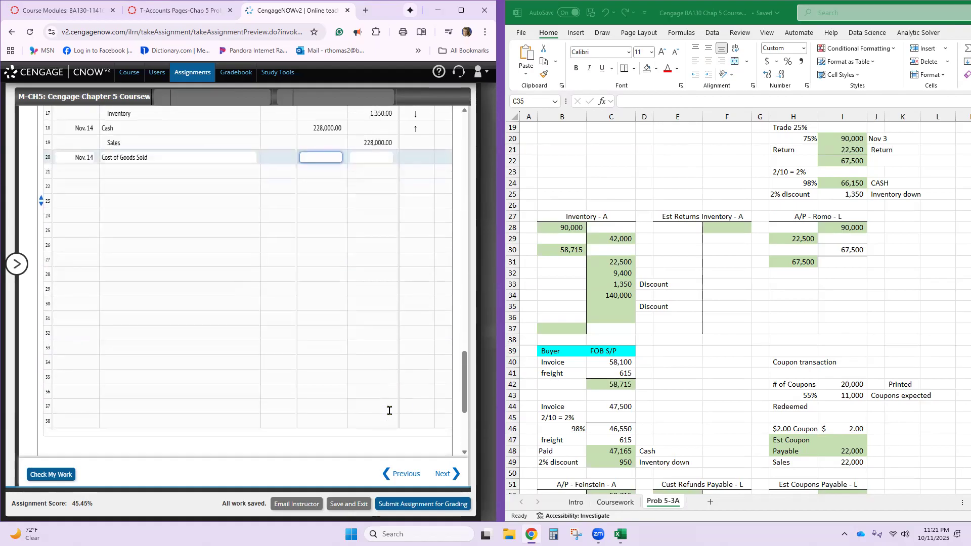
{"action": "scroll", "coordinate": [389, 410], "scroll_direction": "up", "scroll_amount": 8}
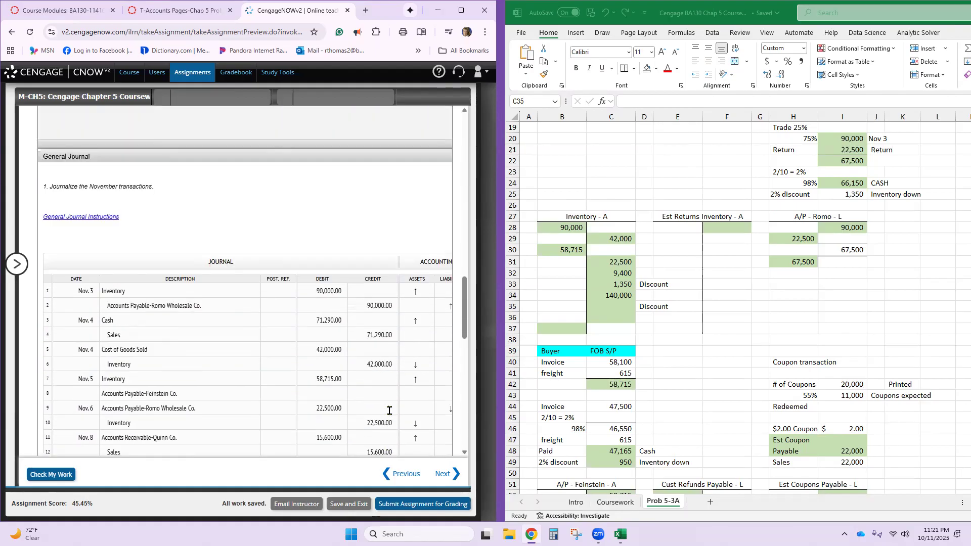
{"action": "left_click", "coordinate": [94, 217]}
{"action": "scroll", "coordinate": [354, 345], "scroll_direction": "down", "scroll_amount": 3}
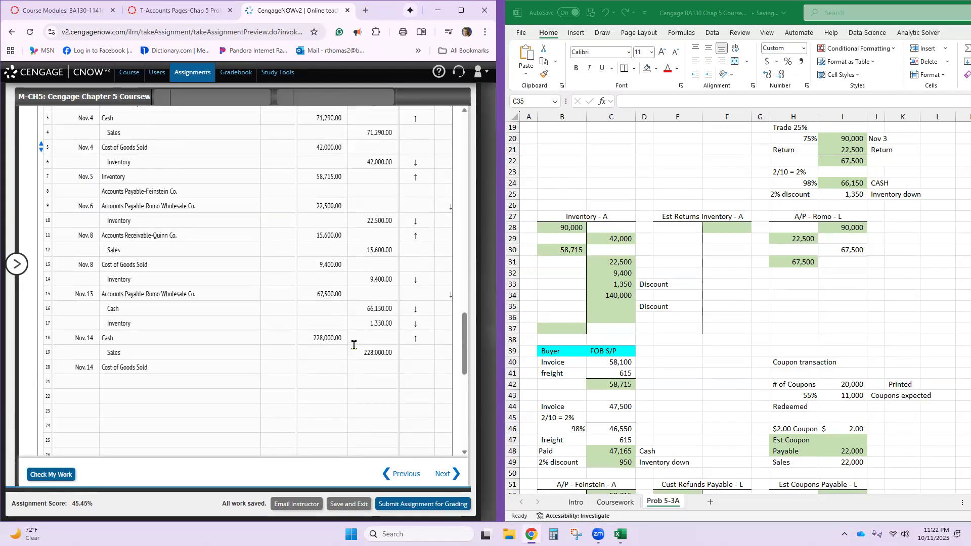
{"action": "left_click", "coordinate": [333, 365]}
{"action": "type", "text": "140000"}
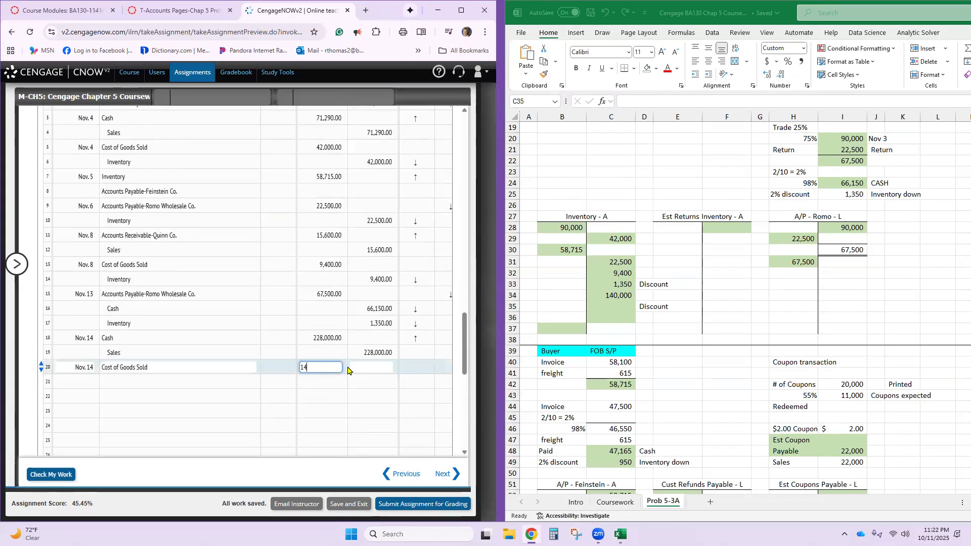
- Record a 140000 credit to Inventory on journal line 21
{"action": "left_click", "coordinate": [203, 382]}
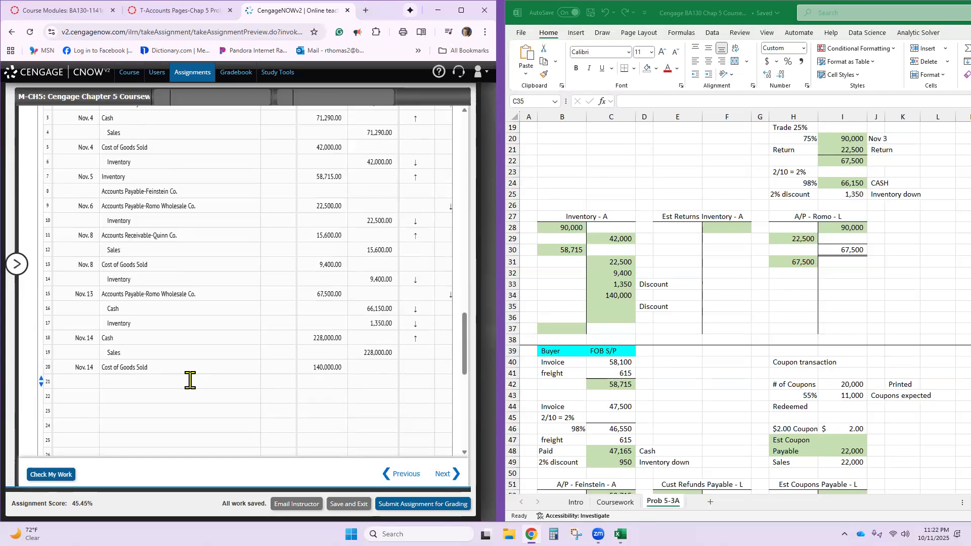
{"action": "left_click", "coordinate": [192, 382]}
{"action": "type", "text": "Inventory"}
{"action": "key", "text": "Tab"}
{"action": "key", "text": "Tab"}
{"action": "type", "text": "140000"}
{"action": "key", "text": "Return"}
- Enter Nov. 15 as the date on journal line 22
{"action": "left_click", "coordinate": [82, 397]}
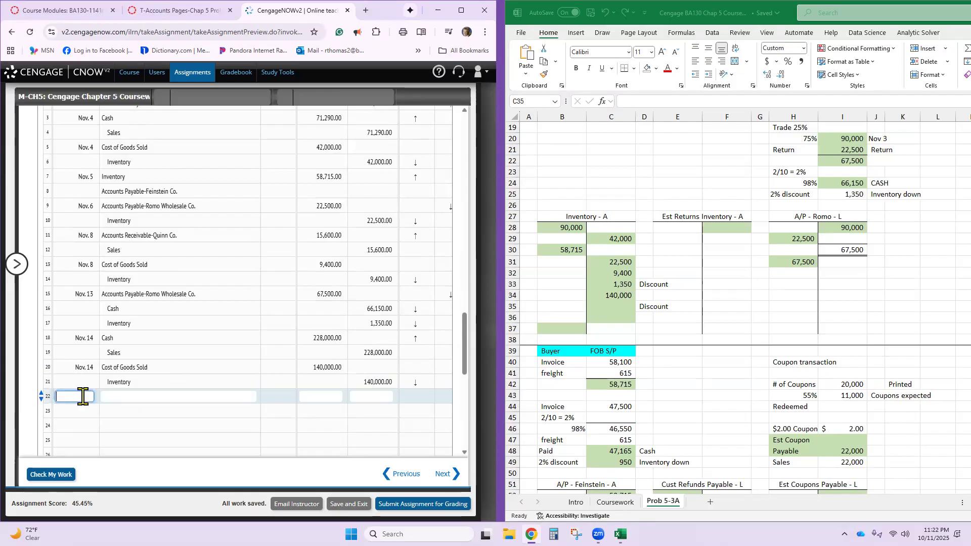
{"action": "type", "text": "Nov. 15"}
{"action": "key", "text": "Tab"}
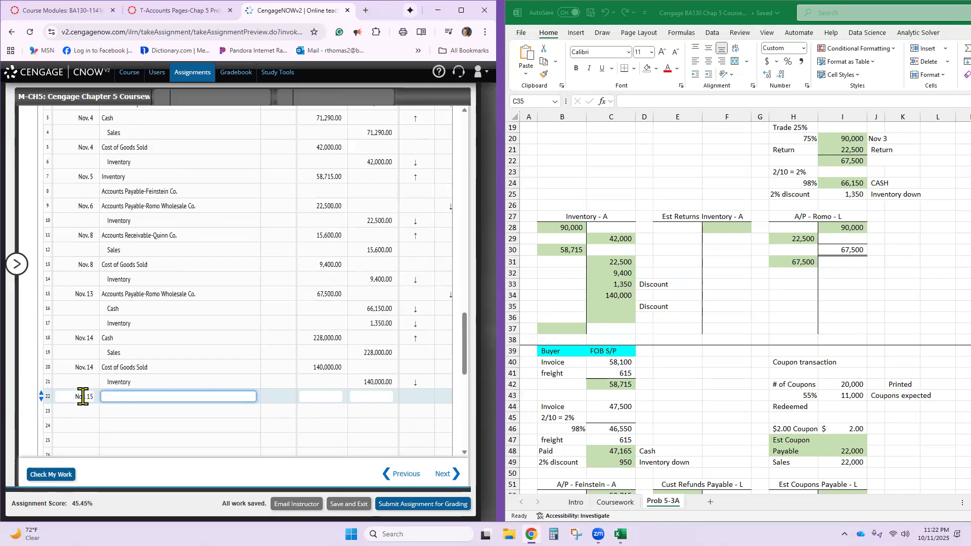
- Review the November 5 and 15 Feinstein transactions and the matching invoice and freight calculation in Excel cells C42 and C44
{"action": "scroll", "coordinate": [83, 397], "scroll_direction": "up", "scroll_amount": 5}
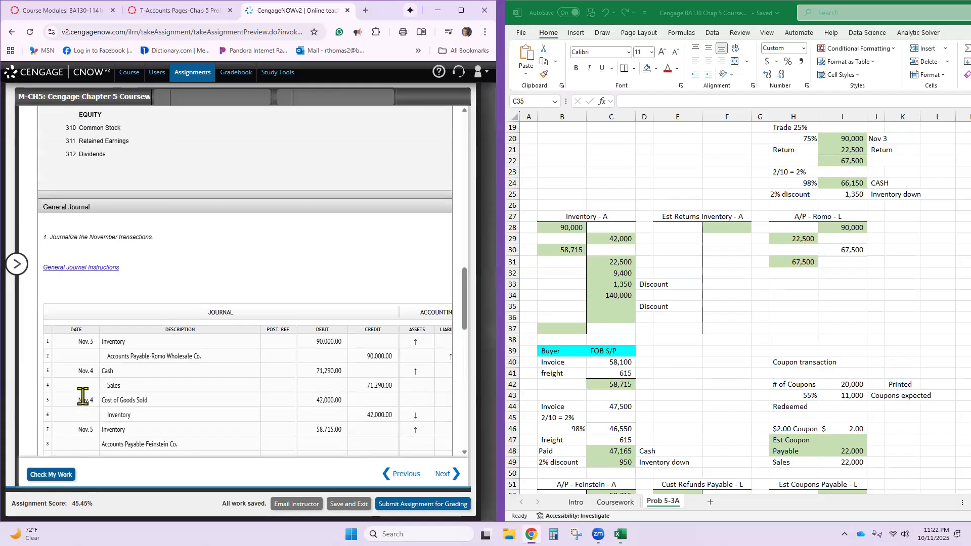
{"action": "scroll", "coordinate": [83, 396], "scroll_direction": "up", "scroll_amount": 8}
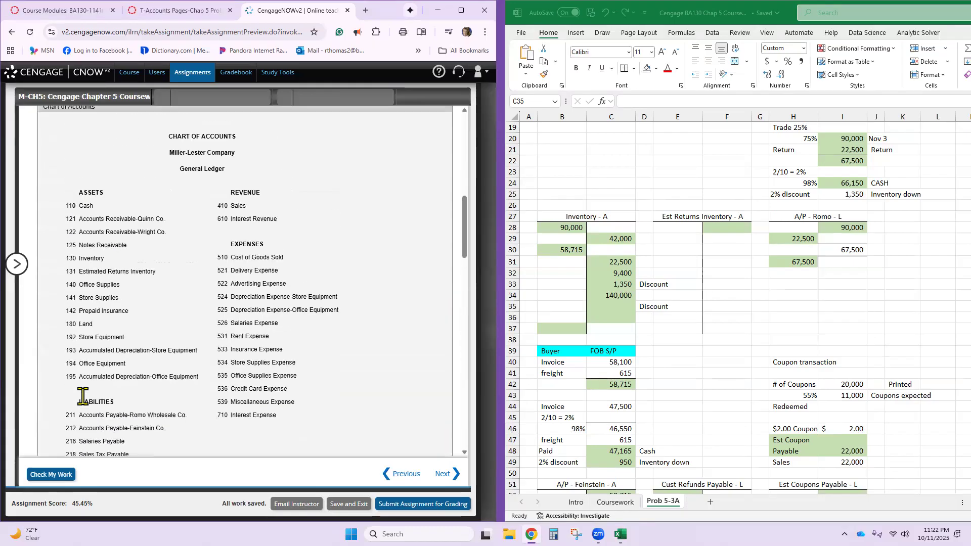
{"action": "scroll", "coordinate": [83, 397], "scroll_direction": "up", "scroll_amount": 6}
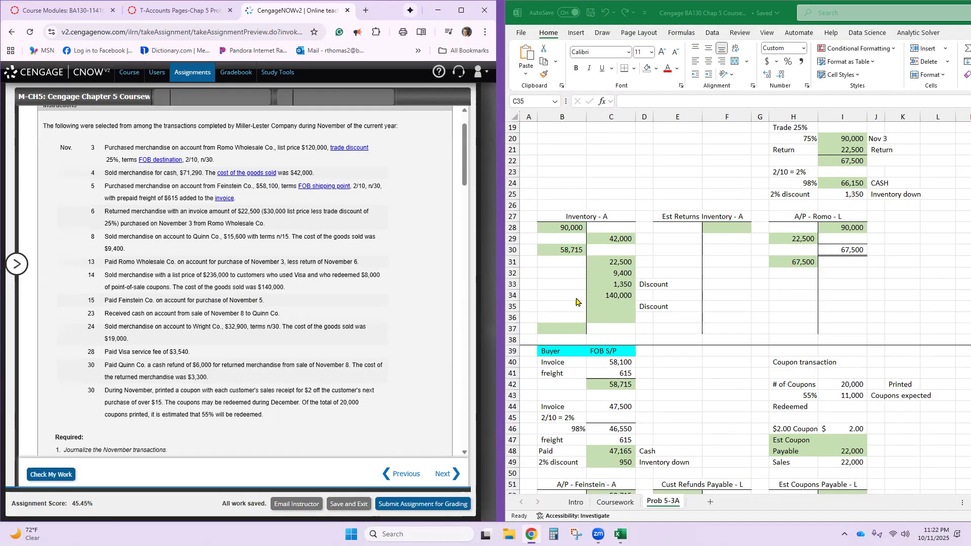
{"action": "scroll", "coordinate": [589, 316], "scroll_direction": "down", "scroll_amount": 3}
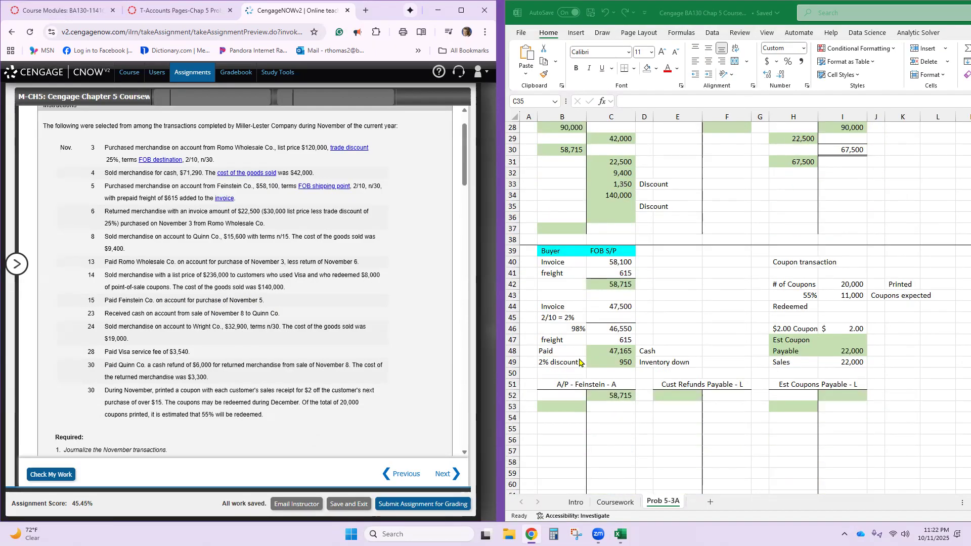
{"action": "left_click", "coordinate": [609, 308]}
{"action": "left_click", "coordinate": [602, 281]}
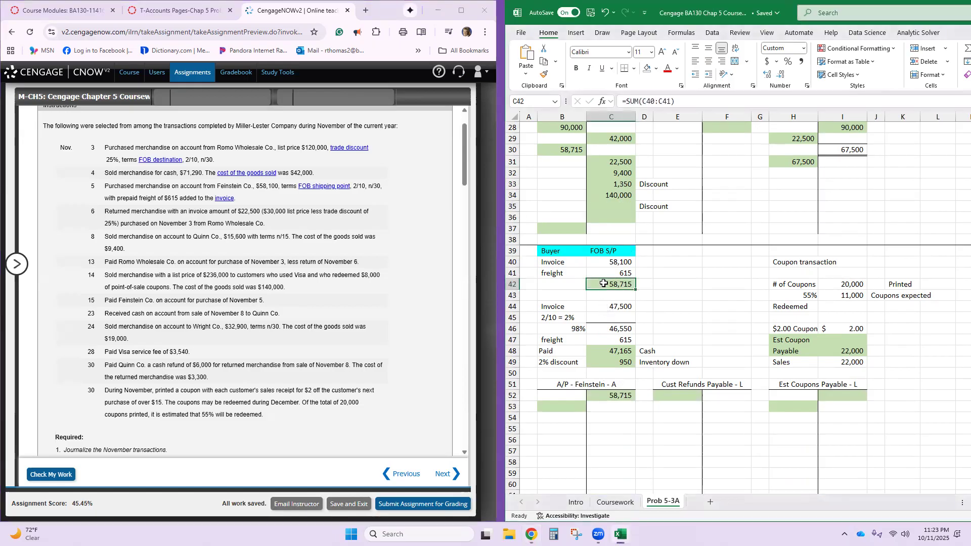
{"action": "left_click", "coordinate": [603, 310]}
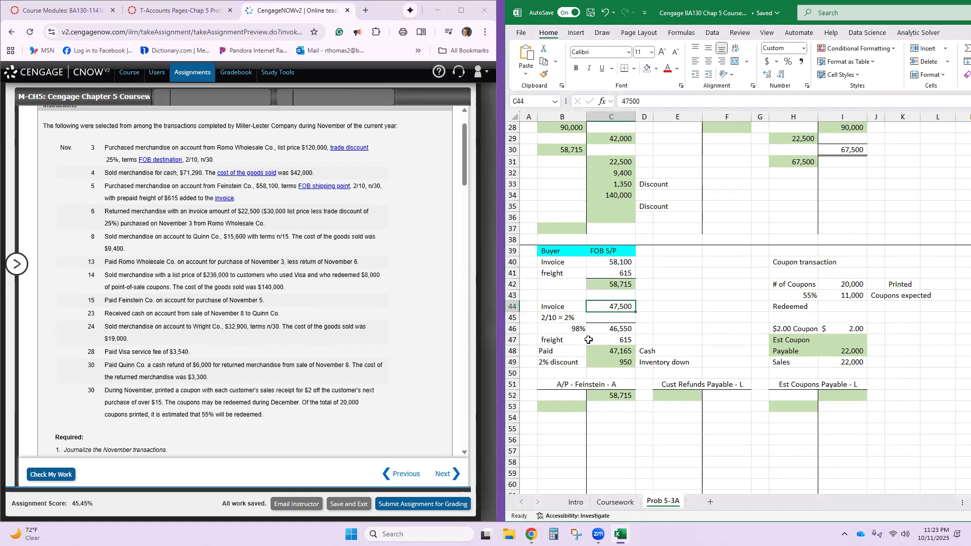
- Set the invoice amount of the Feinstein discount calculation in cell C44 to 58,715
{"action": "type", "text": "="}
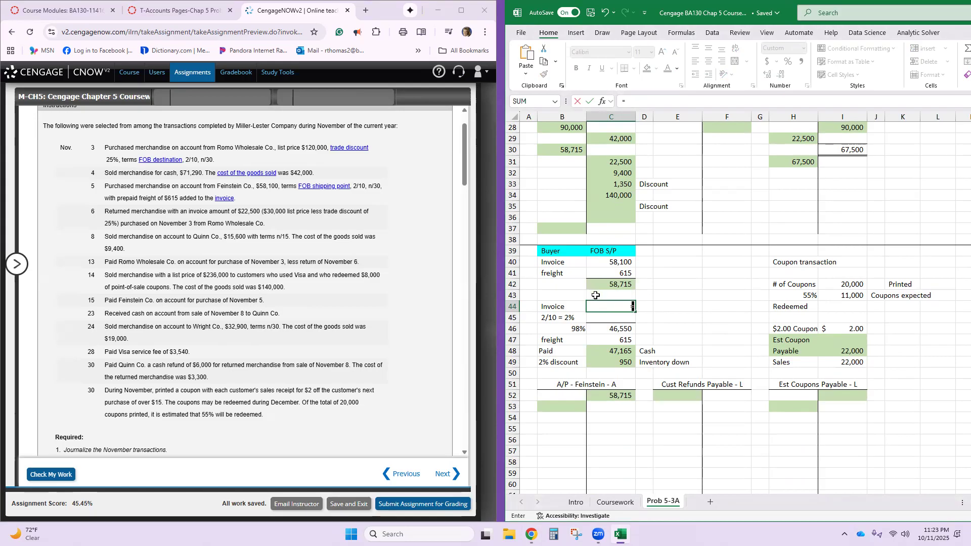
{"action": "key", "text": "Escape"}
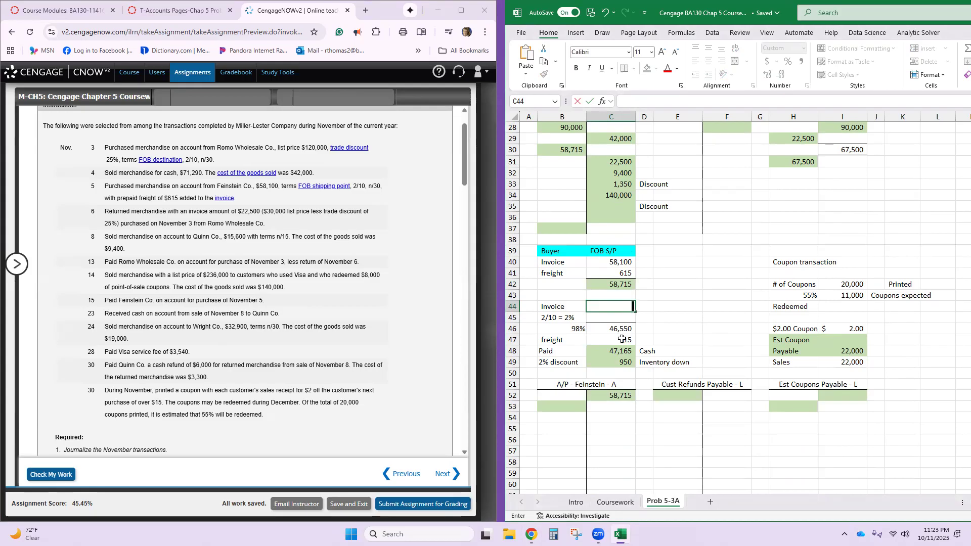
{"action": "type", "text": "5841"}
{"action": "key", "text": "BackSpace"}
{"action": "key", "text": "BackSpace"}
{"action": "key", "text": "BackSpace"}
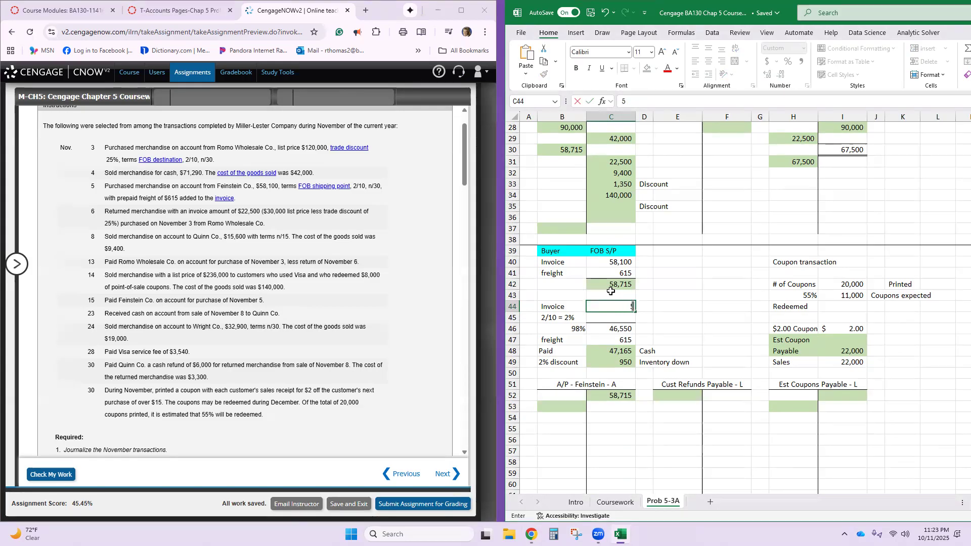
{"action": "type", "text": "8,715"}
{"action": "key", "text": "Return"}
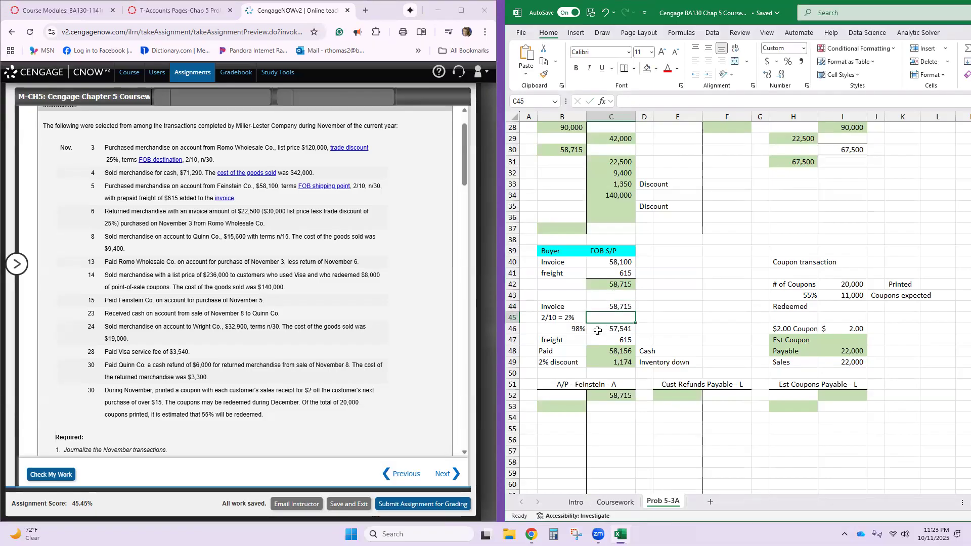
- Set the invoice amount in cell C44 to 58,100, the Feinstein invoice without freight
{"action": "left_click", "coordinate": [605, 308]}
{"action": "type", "text": "58100"}
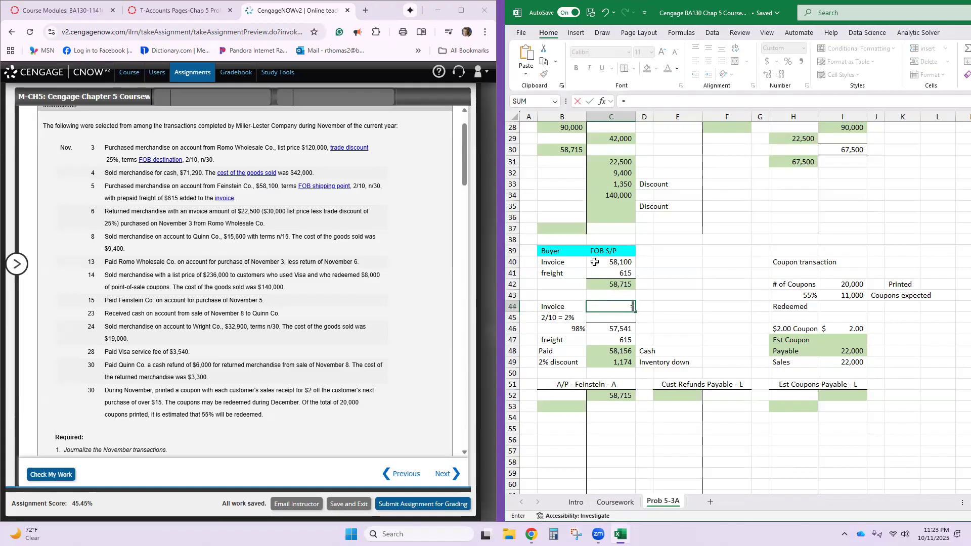
{"action": "key", "text": "Return"}
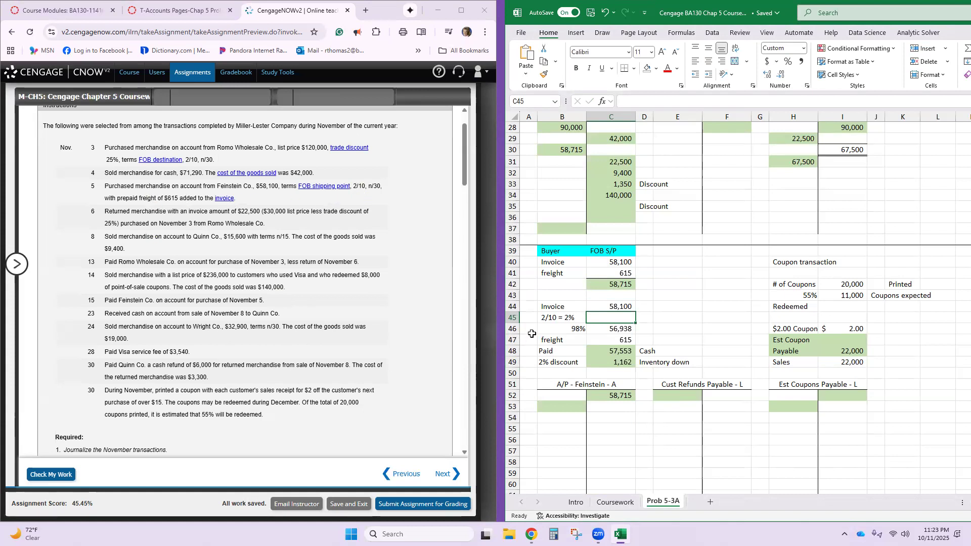
- Examine the formulas for the discounted invoice, freight, cash paid and 2% discount in cells C46:C49
{"action": "left_click", "coordinate": [625, 330]}
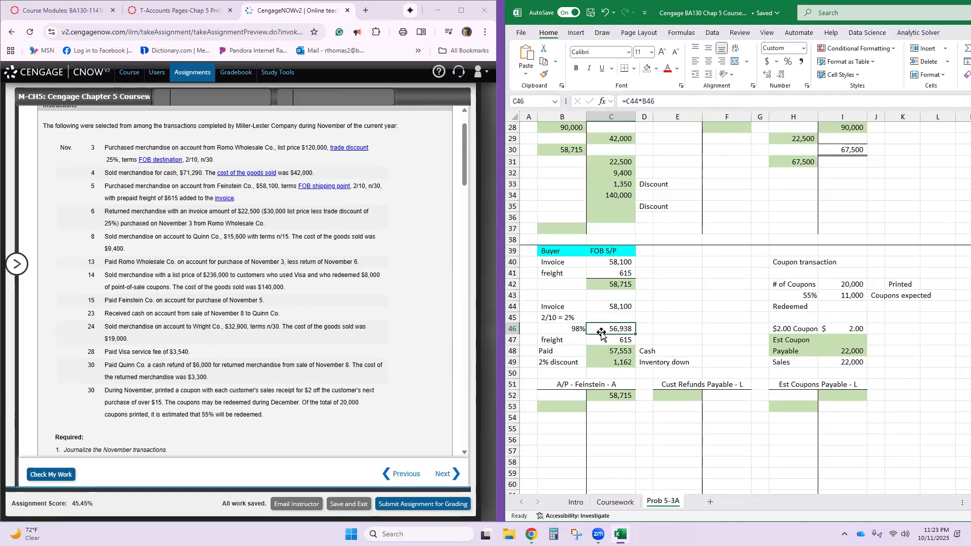
{"action": "left_click", "coordinate": [602, 343]}
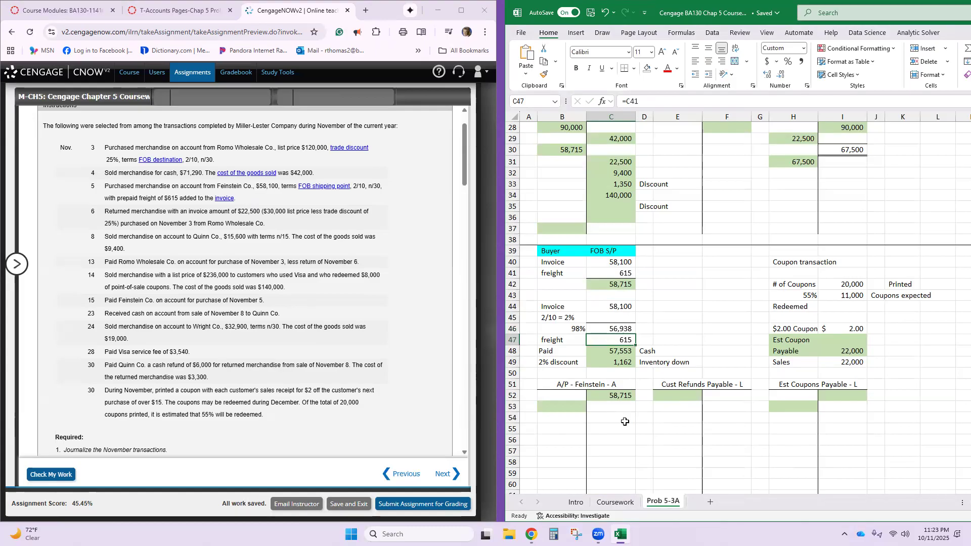
{"action": "left_click", "coordinate": [599, 353]}
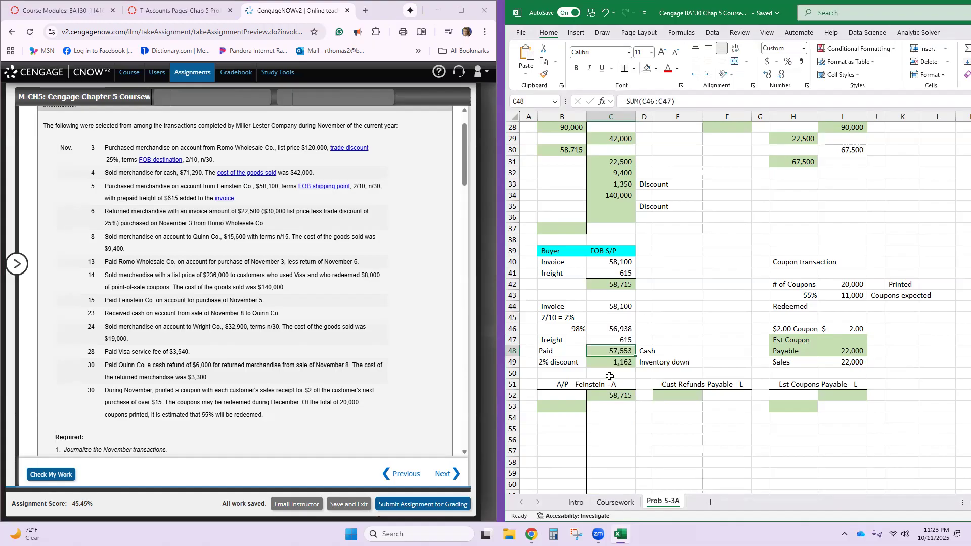
{"action": "left_click", "coordinate": [602, 360]}
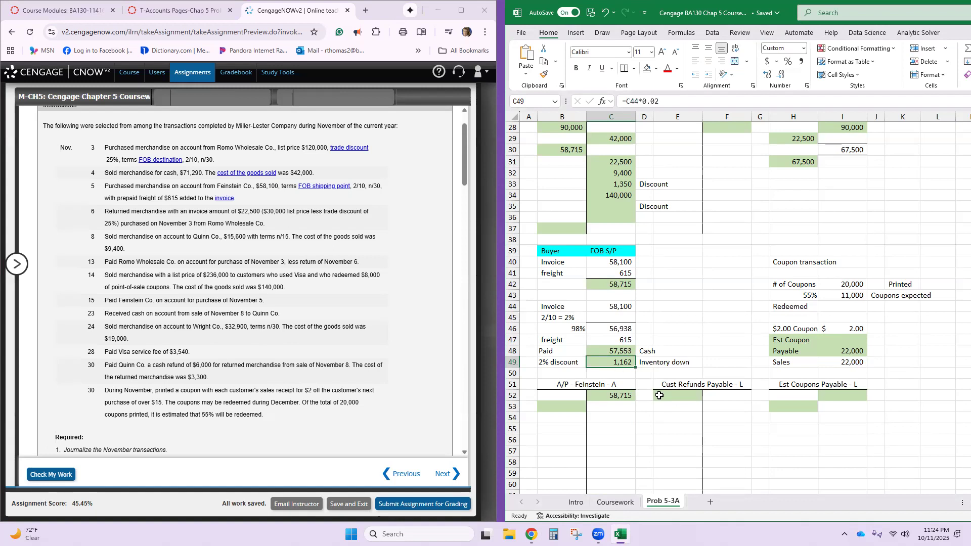
- Check the discounted Feinstein payment formula, and post 57,553 as a credit in cell C9 of the Cash T-account
{"action": "double_click", "coordinate": [605, 352]}
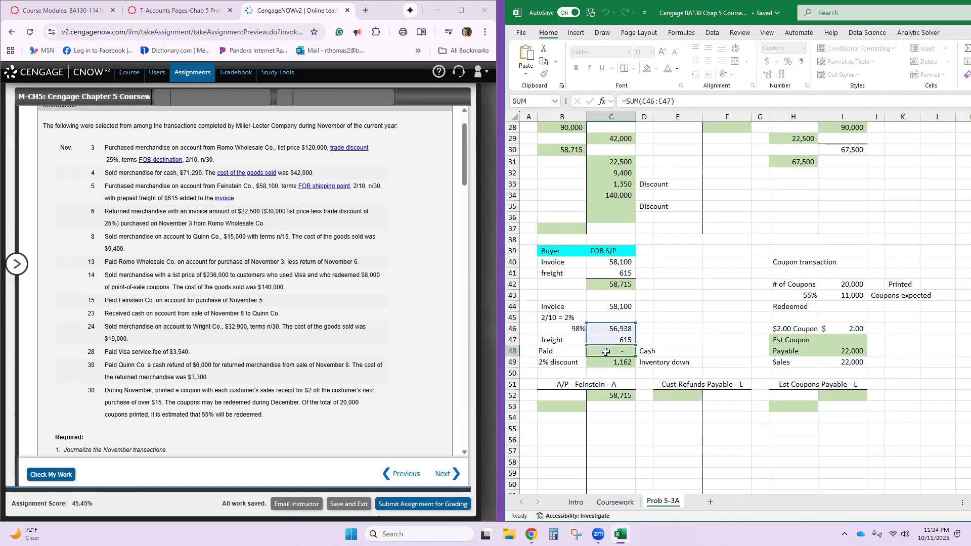
{"action": "key", "text": "Return"}
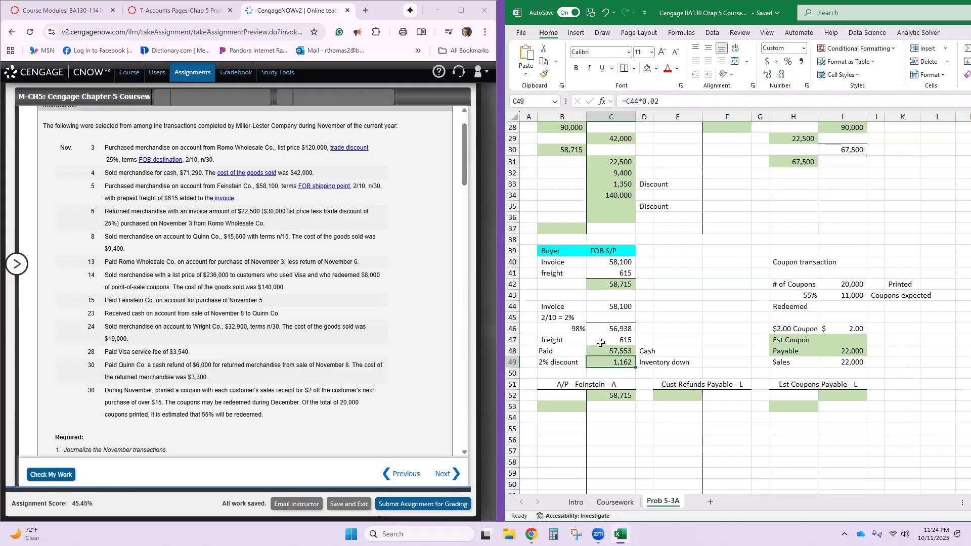
{"action": "scroll", "coordinate": [603, 349], "scroll_direction": "up", "scroll_amount": 7}
{"action": "scroll", "coordinate": [601, 343], "scroll_direction": "up", "scroll_amount": 2}
{"action": "left_click", "coordinate": [610, 216]}
{"action": "type", "text": "57,553"}
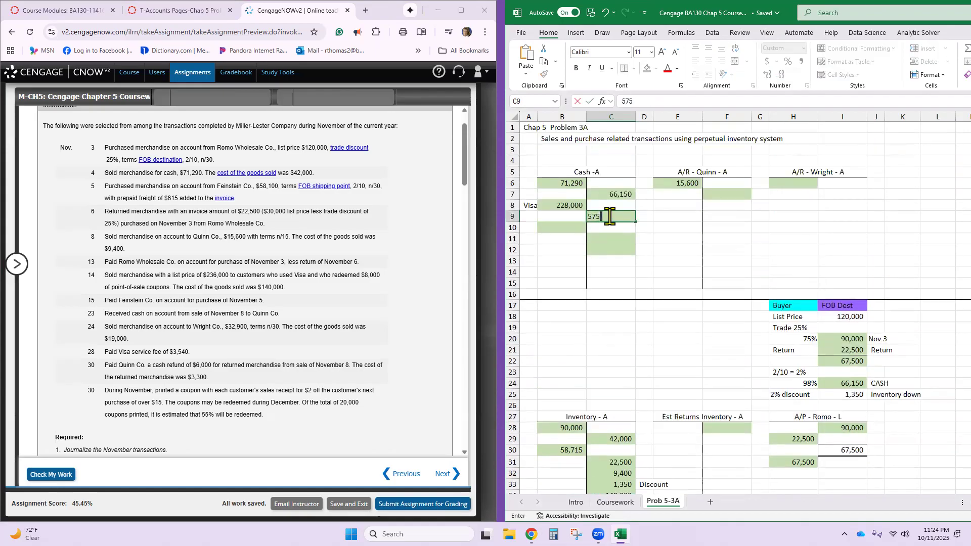
{"action": "key", "text": "Return"}
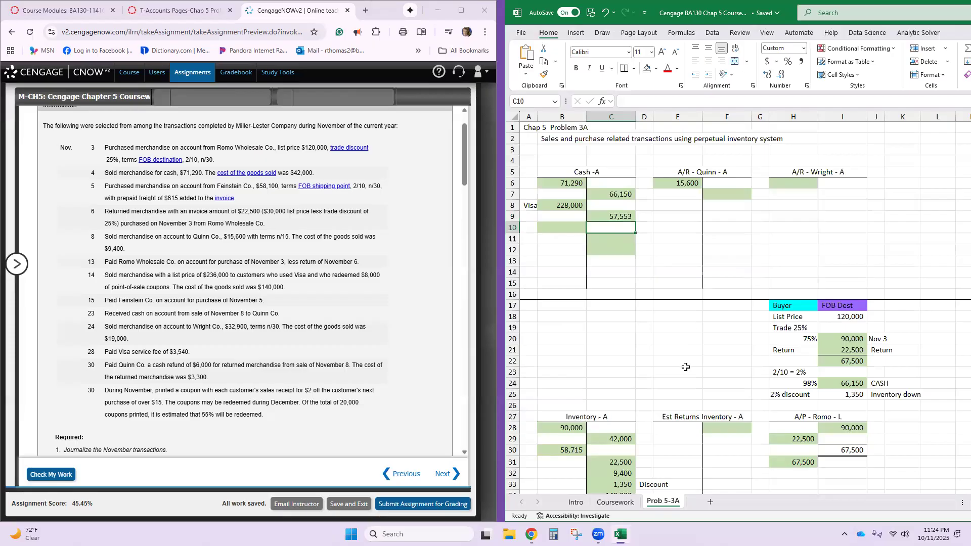
- Post 58,715 as a debit in cell B53 of the A/P - Feinstein T-account
{"action": "scroll", "coordinate": [621, 373], "scroll_direction": "down", "scroll_amount": 7}
{"action": "scroll", "coordinate": [621, 374], "scroll_direction": "down", "scroll_amount": 3}
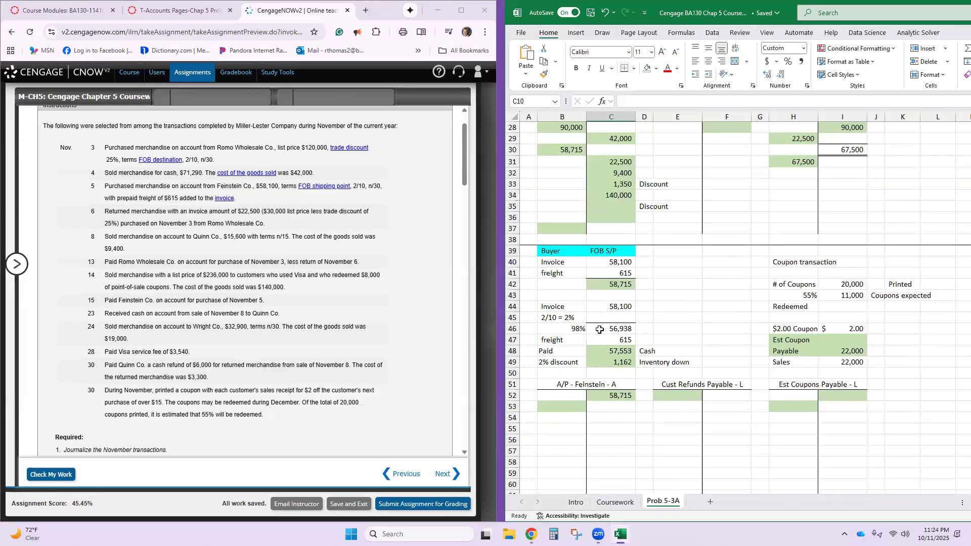
{"action": "left_click", "coordinate": [572, 374]}
{"action": "type", "text": "58"}
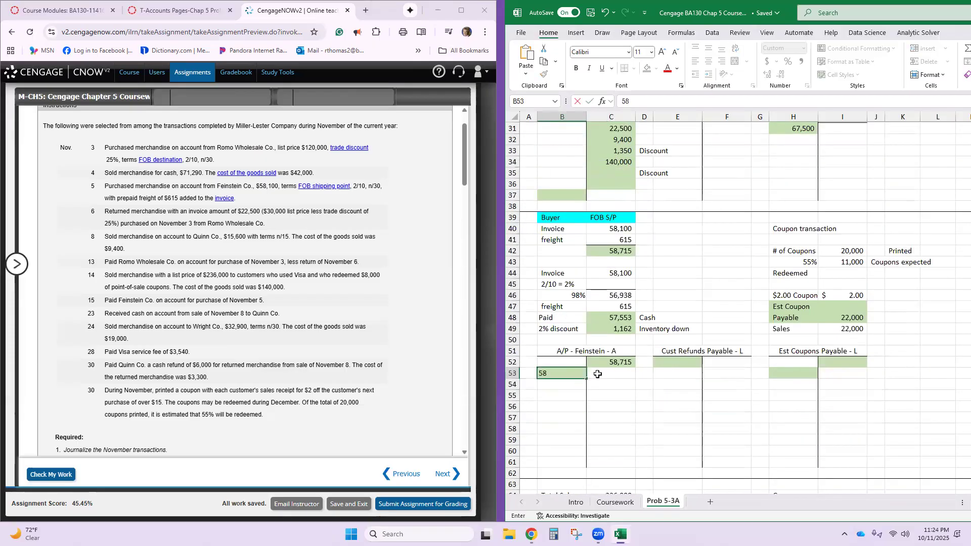
{"action": "type", "text": ",715"}
{"action": "key", "text": "Return"}
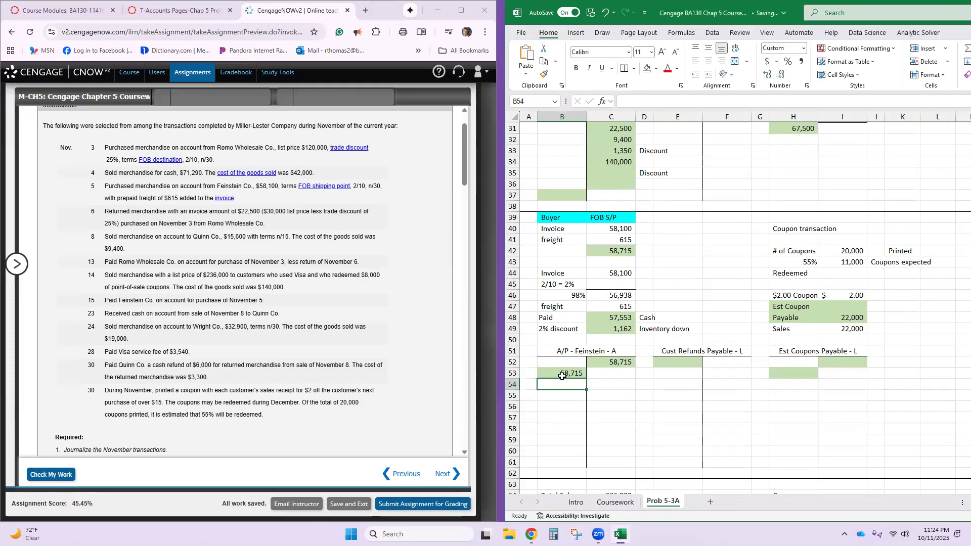
- In the CengageNOW journal, copy the account name Accounts Payable-Feinstein Co. from the Nov. 5 entry to the Nov. 15 line
{"action": "scroll", "coordinate": [352, 417], "scroll_direction": "down", "scroll_amount": 7}
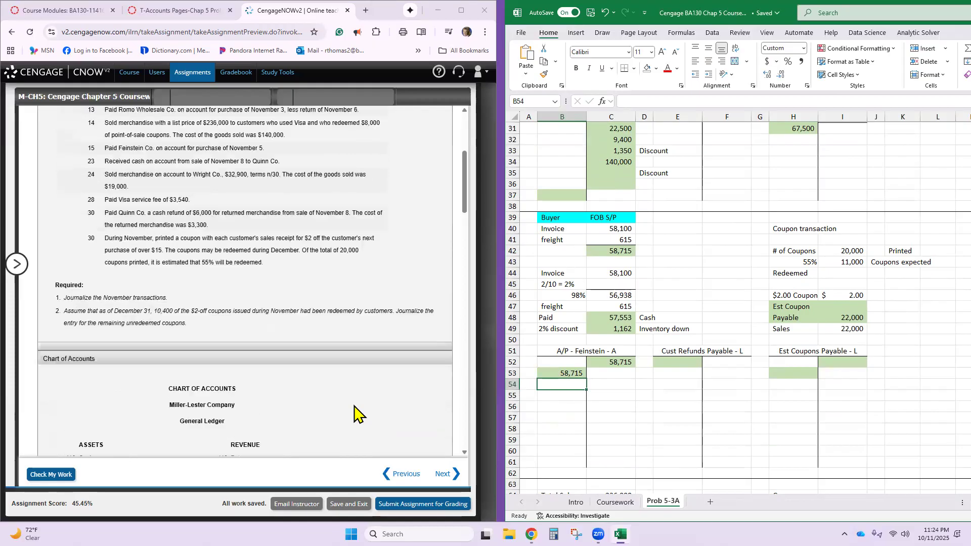
{"action": "scroll", "coordinate": [354, 412], "scroll_direction": "down", "scroll_amount": 5}
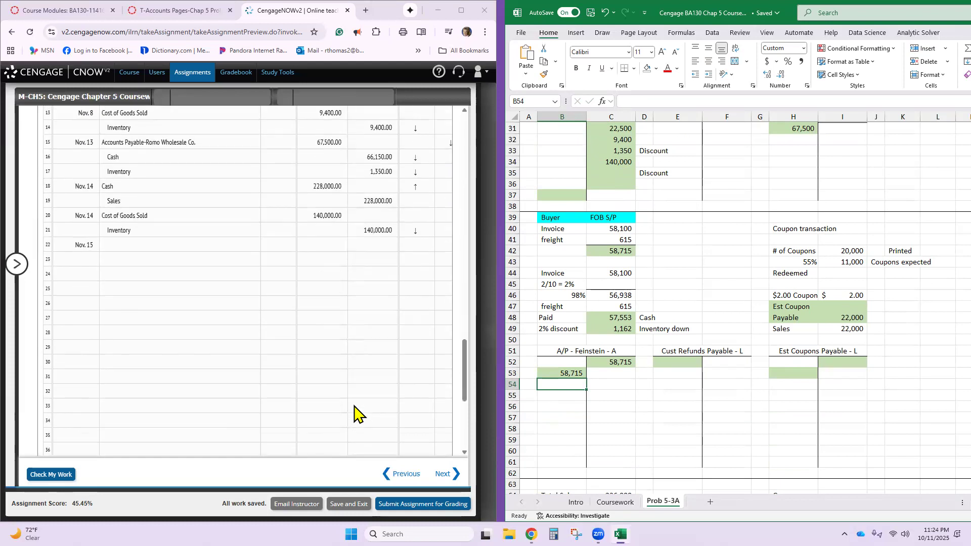
{"action": "left_click", "coordinate": [167, 248]}
{"action": "scroll", "coordinate": [171, 257], "scroll_direction": "up", "scroll_amount": 3}
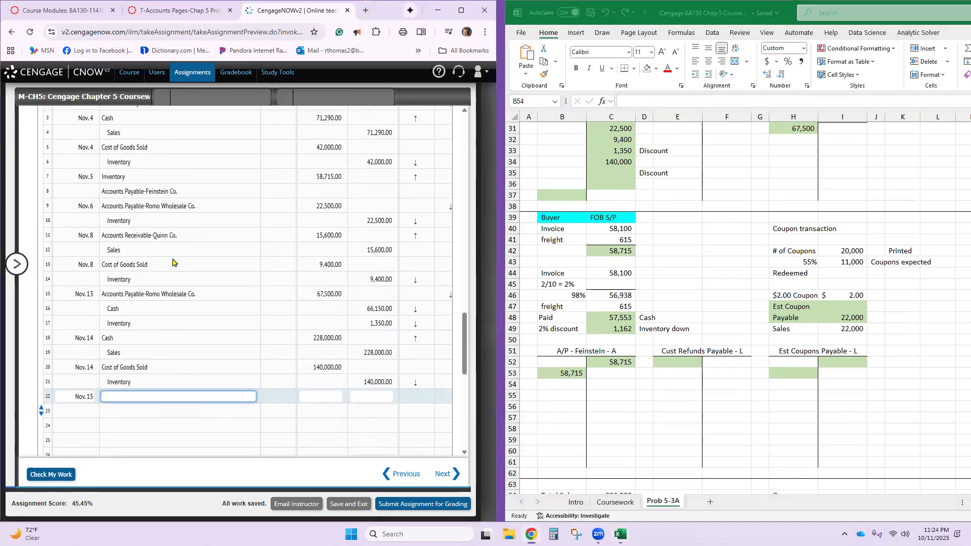
{"action": "left_click", "coordinate": [142, 190]}
{"action": "triple_click", "coordinate": [142, 187]}
{"action": "key", "text": "ctrl+c"}
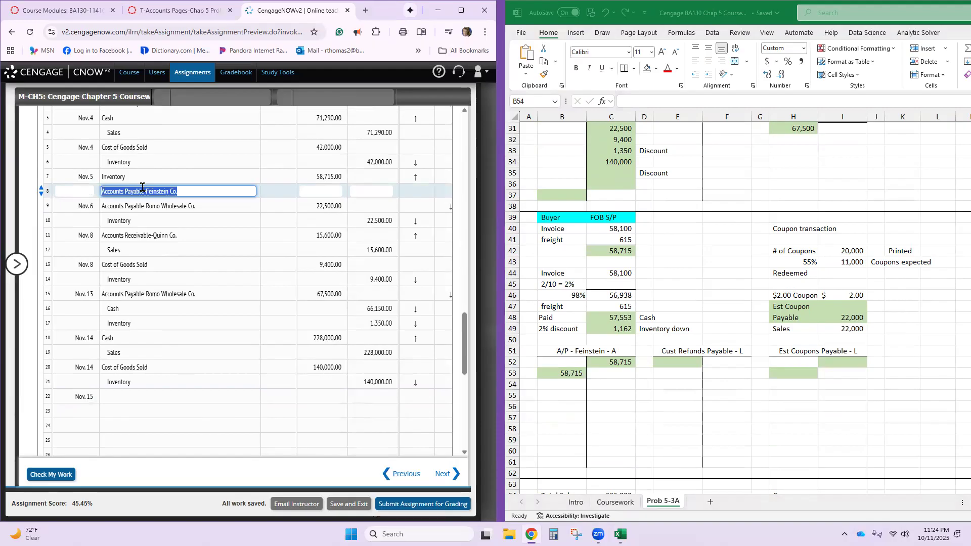
{"action": "left_click", "coordinate": [145, 392]}
{"action": "key", "text": "ctrl+v"}
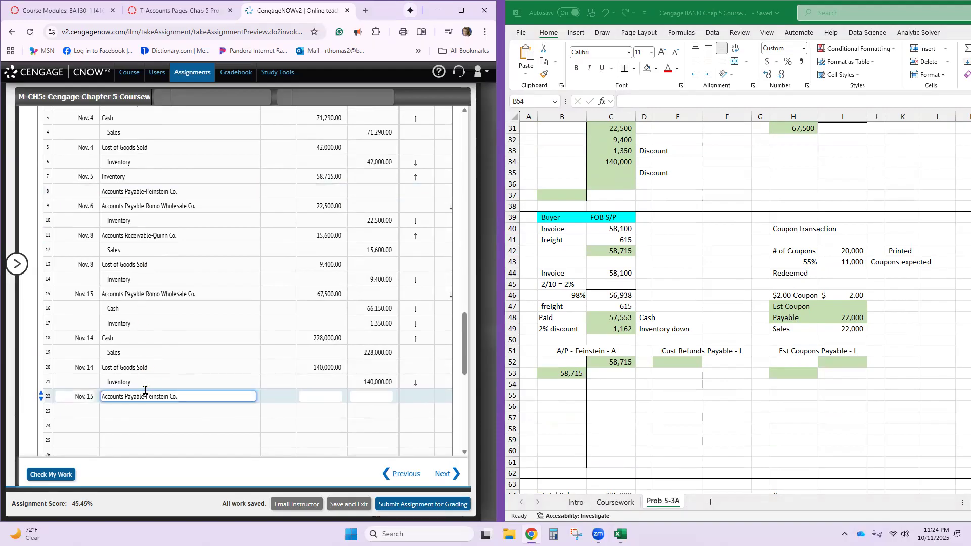
- Enter 57,553 as the Nov. 15 debit for Accounts Payable-Feinstein Co
{"action": "left_click", "coordinate": [302, 395]}
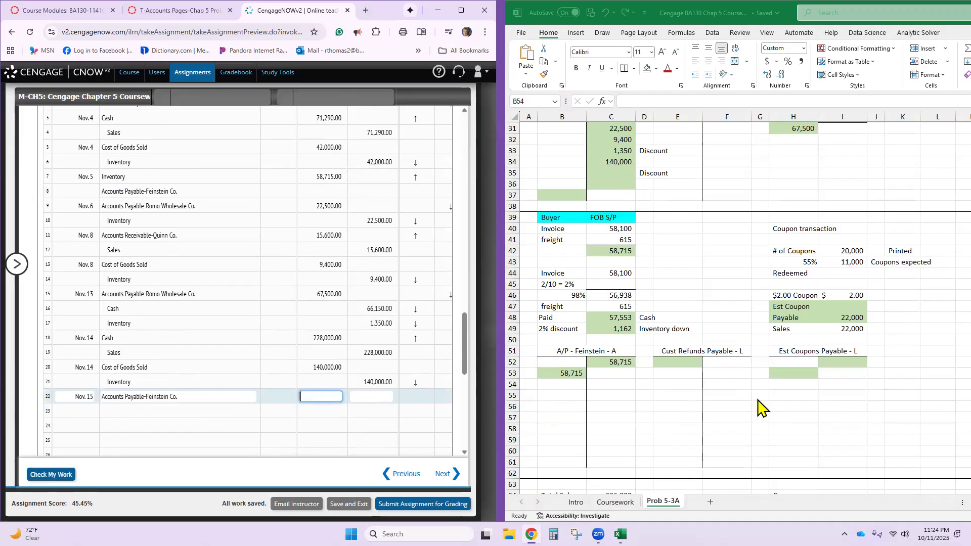
{"action": "scroll", "coordinate": [655, 329], "scroll_direction": "up", "scroll_amount": 3}
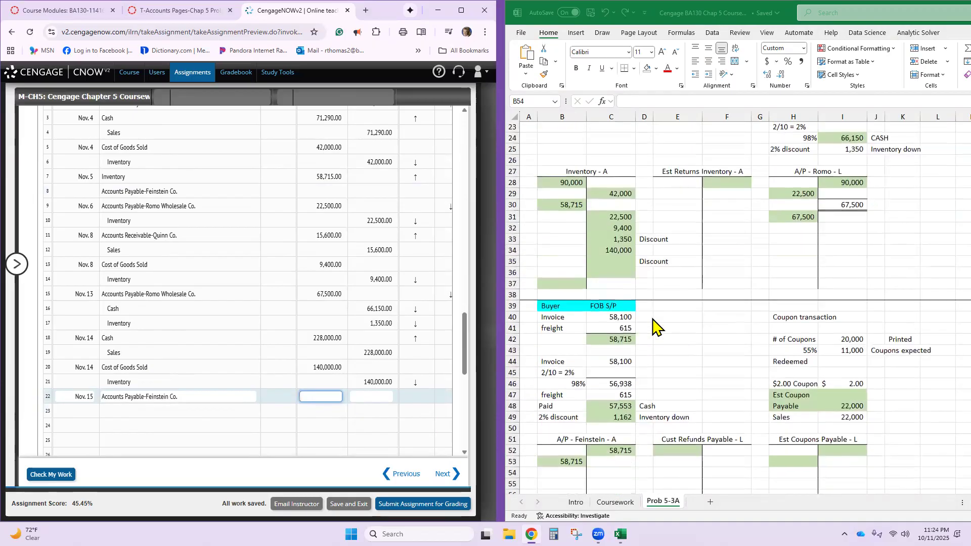
{"action": "scroll", "coordinate": [655, 326], "scroll_direction": "down", "scroll_amount": 2}
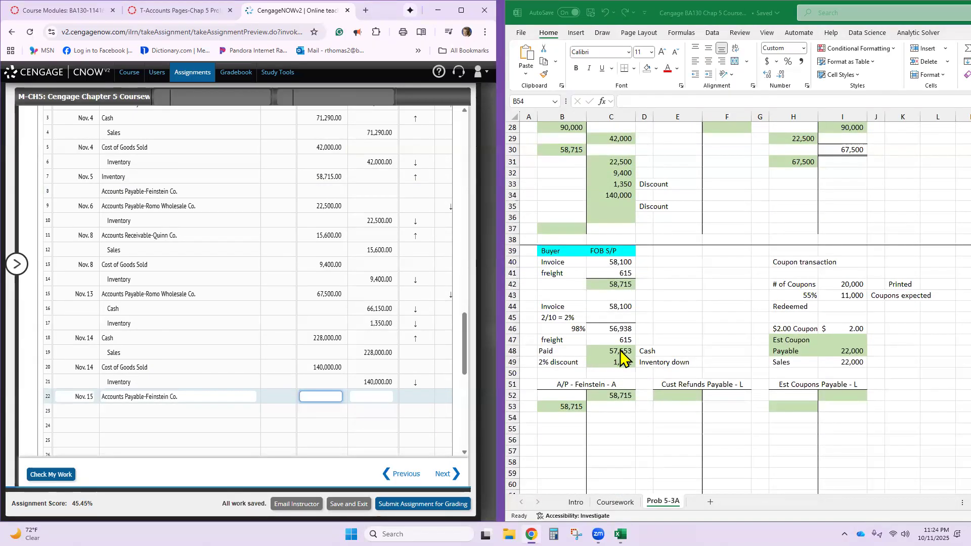
{"action": "type", "text": "7553"}
{"action": "key", "text": "Return"}
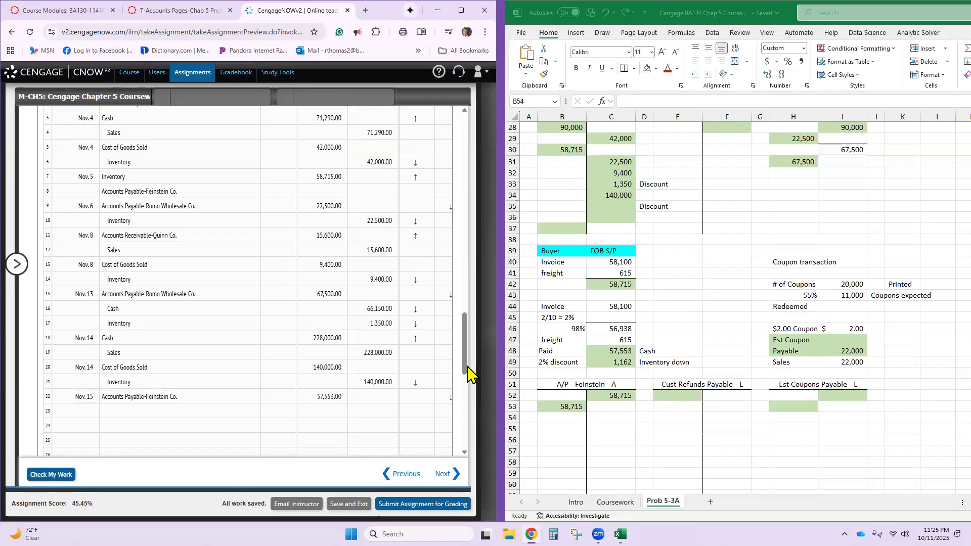
- Credit Cash for 57,553 on line 23 of the journal and correct the Nov. 15 Feinstein payable debit to 58,715
{"action": "left_click", "coordinate": [225, 410]}
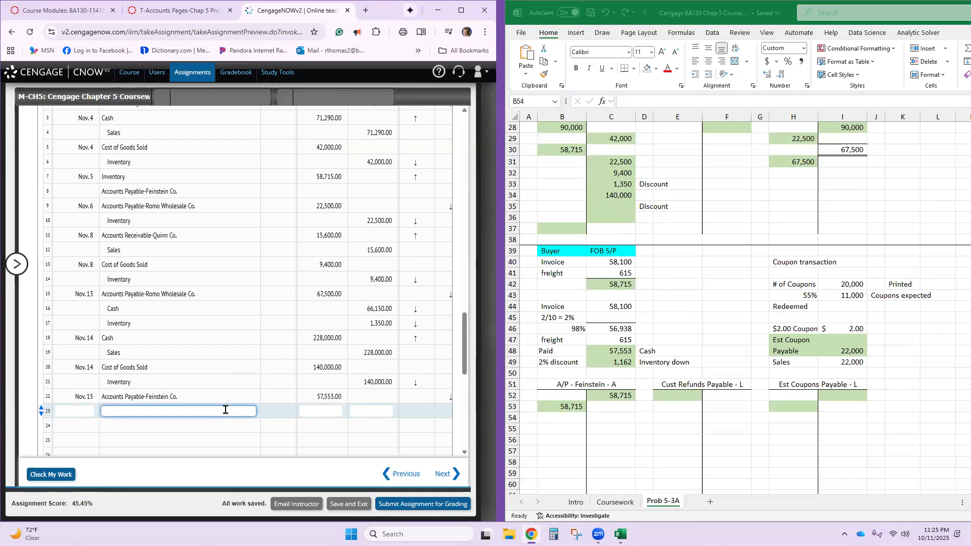
{"action": "left_click", "coordinate": [359, 411]}
{"action": "type", "text": "57553"}
{"action": "left_click", "coordinate": [339, 397]}
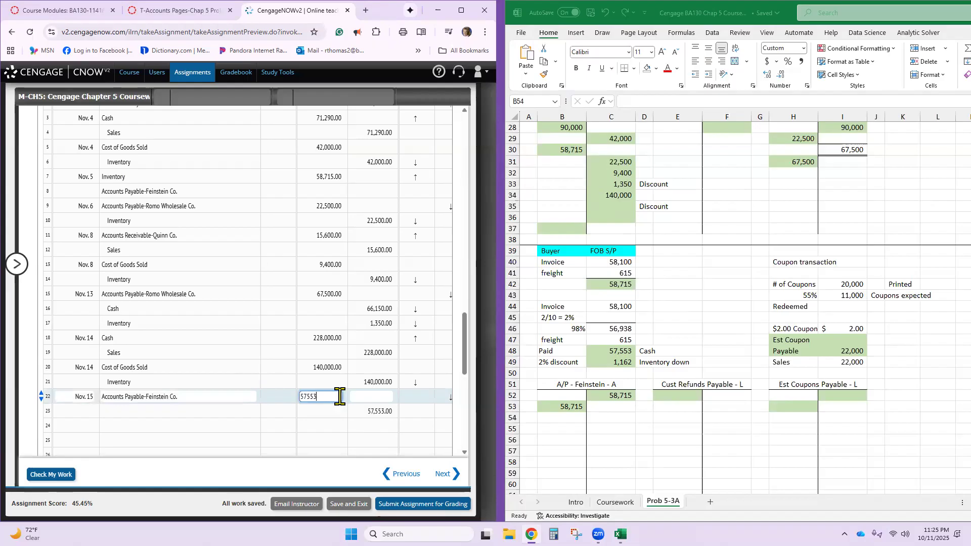
{"action": "type", "text": "58,715.00"}
{"action": "left_click", "coordinate": [245, 410]}
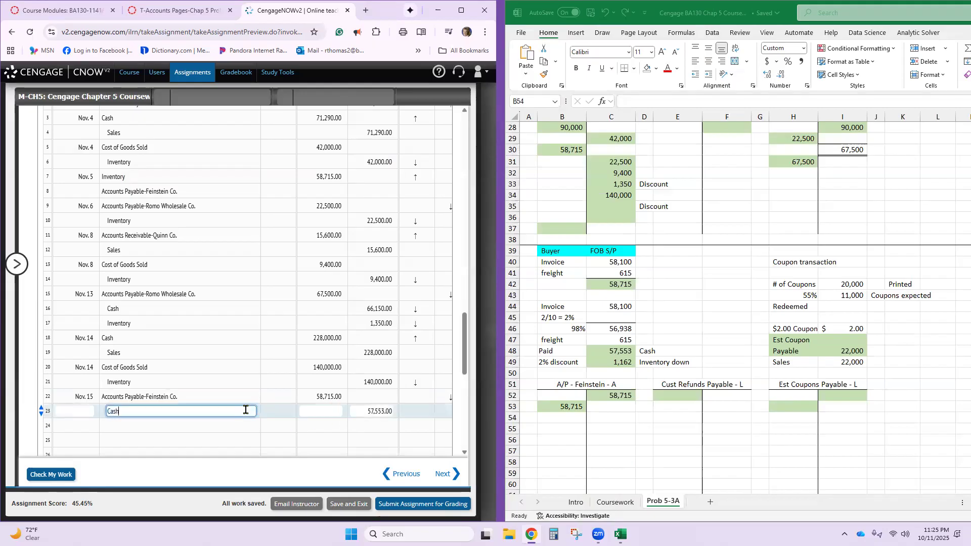
- Credit Inventory for 1,162 on line 24 of the journal to complete the Nov. 15 entry
{"action": "left_click", "coordinate": [222, 426]}
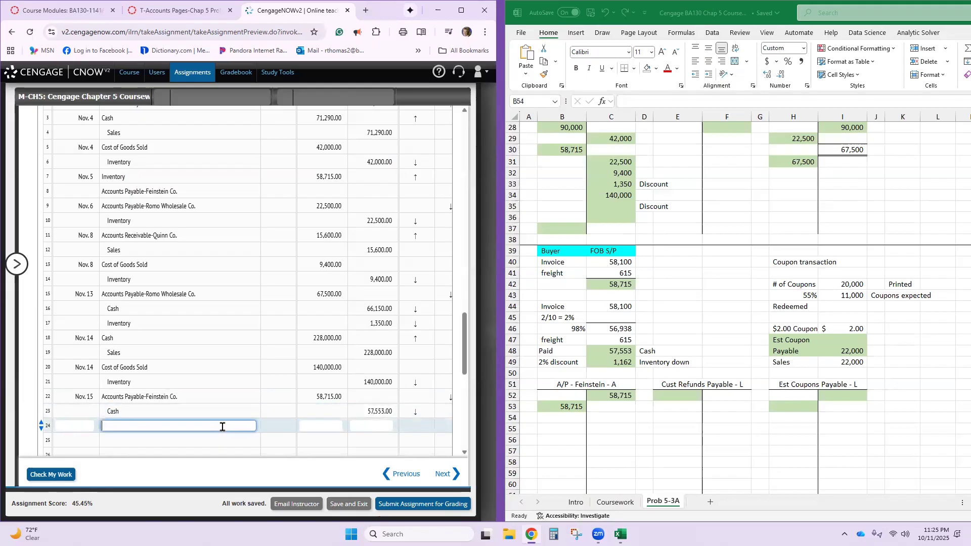
{"action": "type", "text": "Inventory"}
{"action": "key", "text": "Tab"}
{"action": "key", "text": "Tab"}
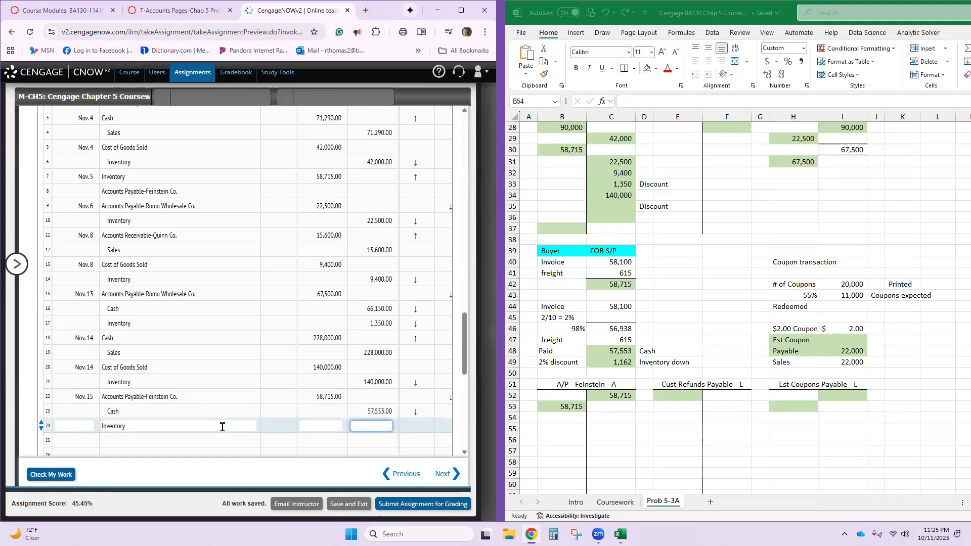
{"action": "type", "text": "1,162"}
- In the Excel sheet, post 1,162 as a credit in the Inventory T-account beside the second Discount label
{"action": "left_click", "coordinate": [594, 365]}
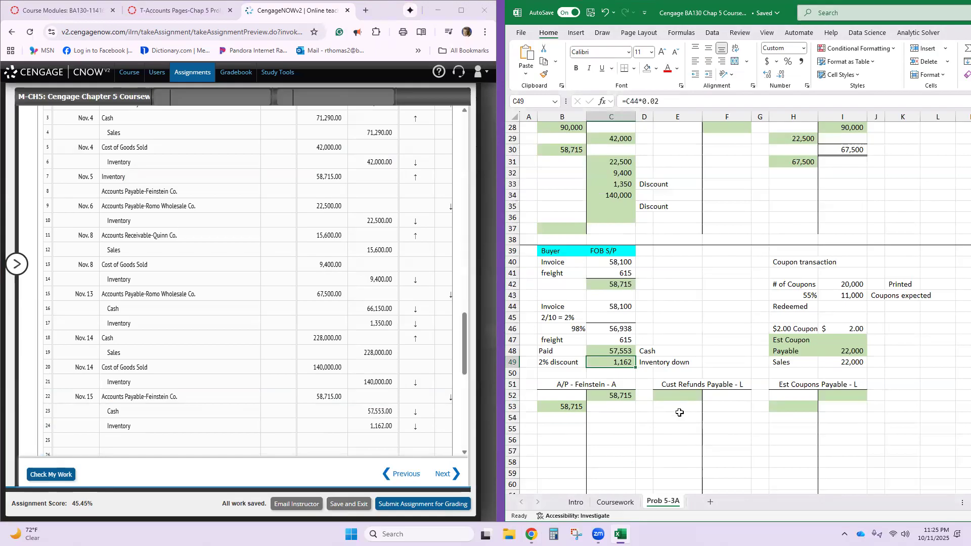
{"action": "scroll", "coordinate": [701, 400], "scroll_direction": "up", "scroll_amount": 3}
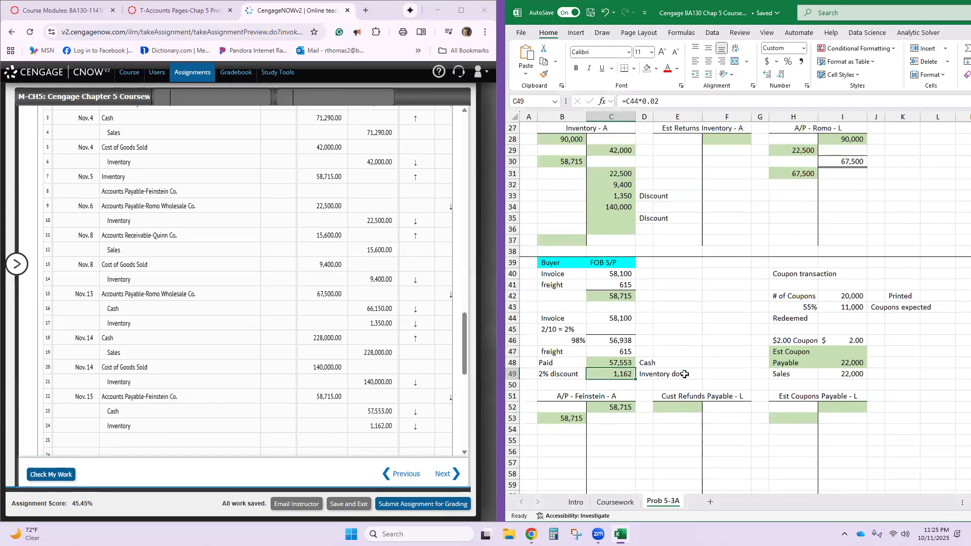
{"action": "left_click", "coordinate": [620, 302]}
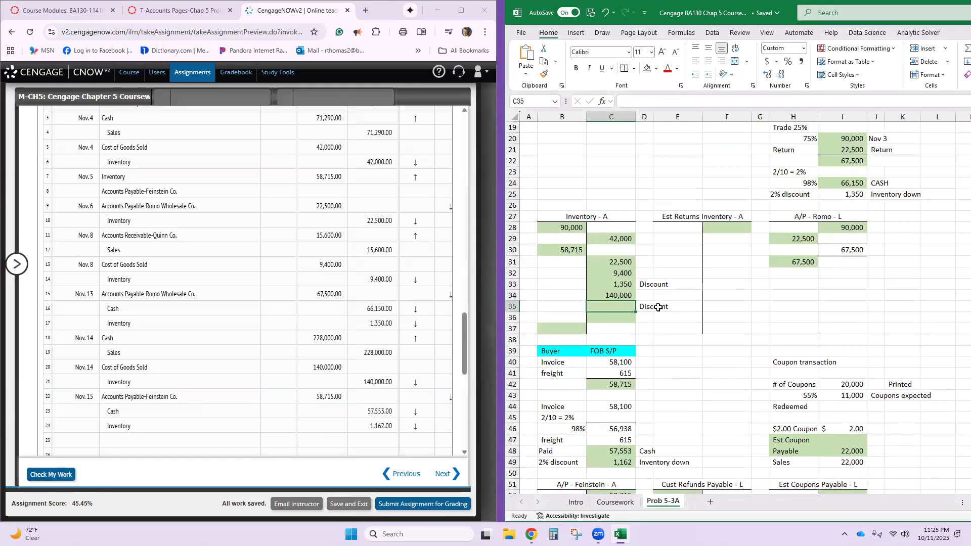
{"action": "type", "text": "11"}
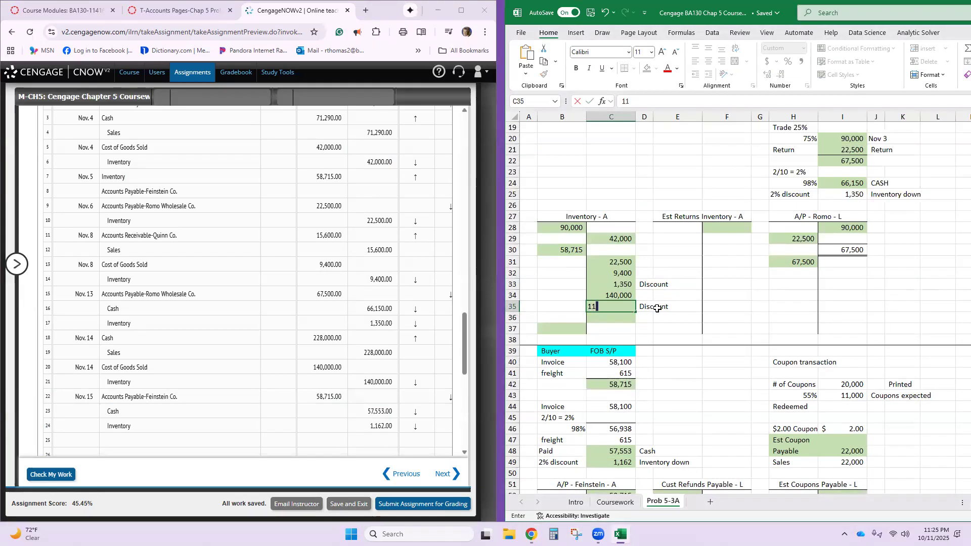
{"action": "key", "text": "Return"}
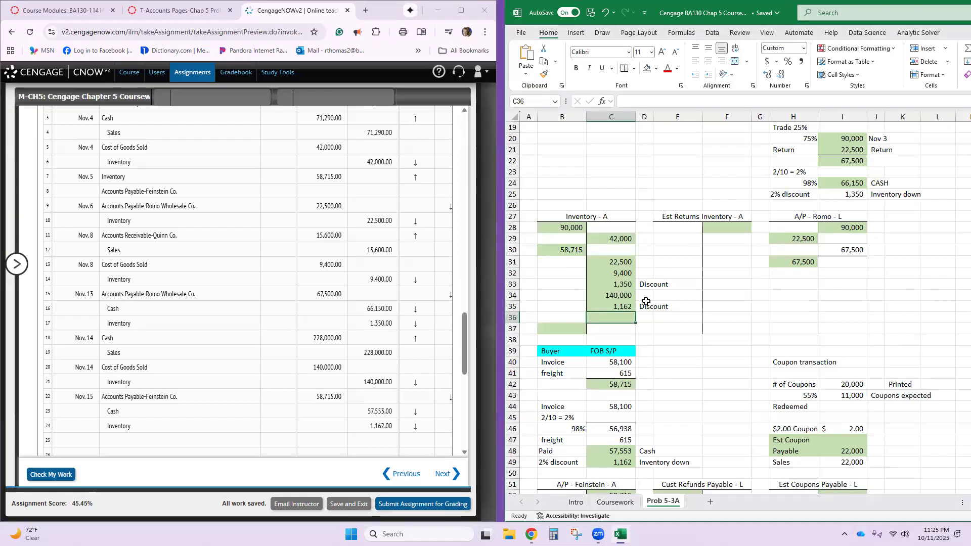
- In the CengageNOW journal, date line 25 as Nov. 23
{"action": "left_click", "coordinate": [81, 441]}
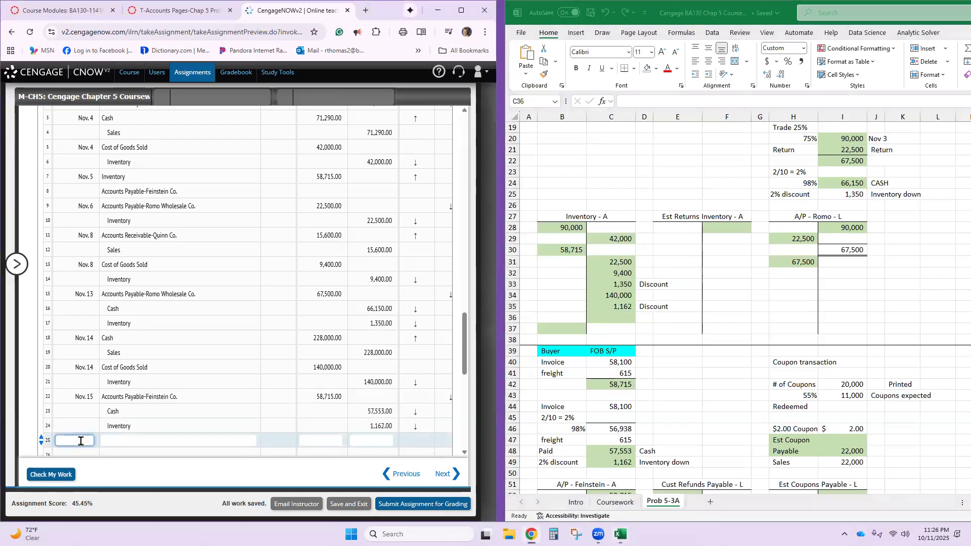
{"action": "type", "text": "Nov"}
{"action": "key", "text": "Tab"}
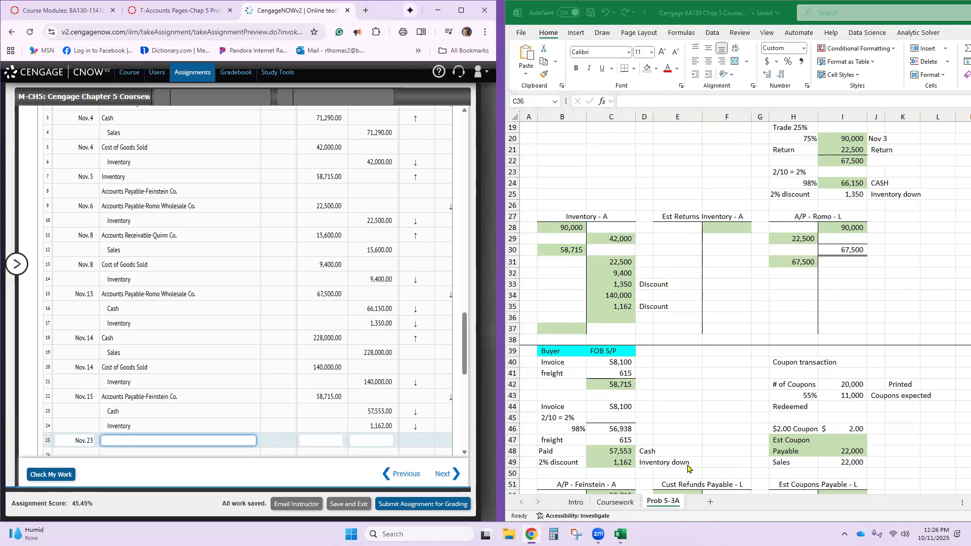
- In the Excel sheet, post Quinn's 15,600 payment as a debit in the Cash T-account and a credit in A/R - Quinn
{"action": "scroll", "coordinate": [700, 430], "scroll_direction": "up", "scroll_amount": 3}
{"action": "scroll", "coordinate": [704, 430], "scroll_direction": "up", "scroll_amount": 3}
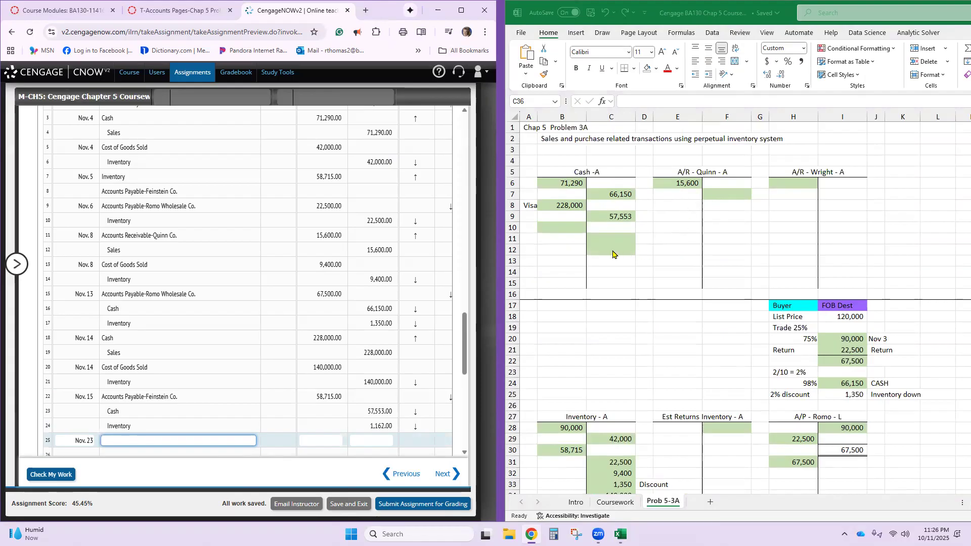
{"action": "left_click", "coordinate": [572, 228]}
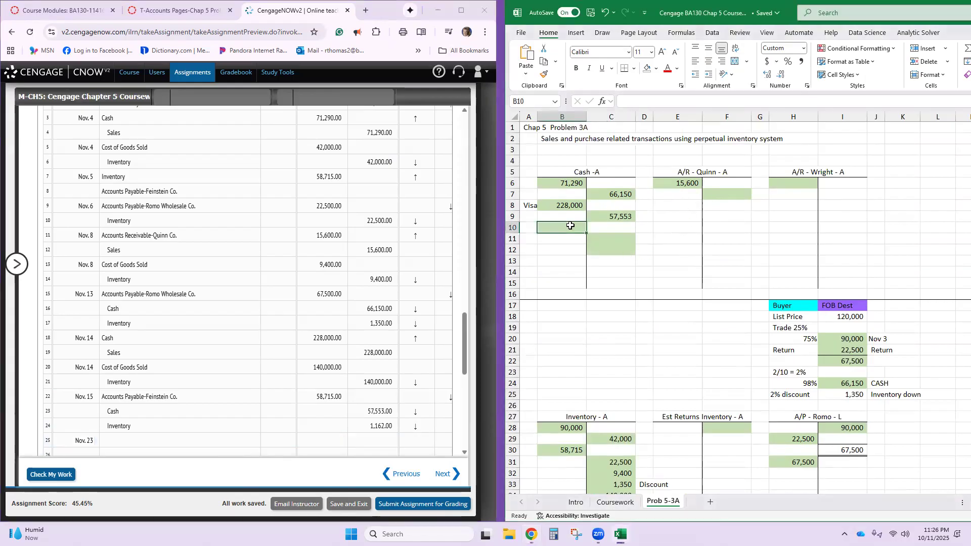
{"action": "type", "text": "15600"}
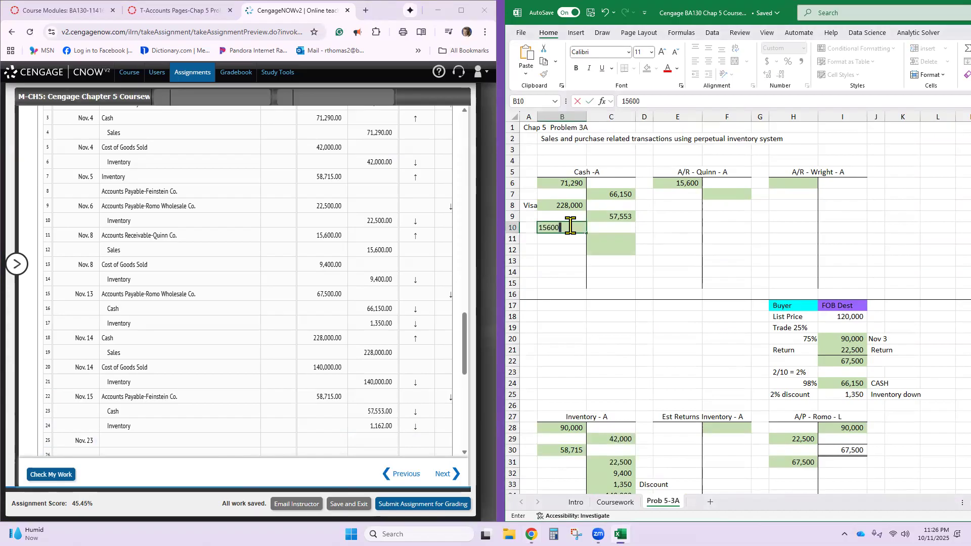
{"action": "left_click", "coordinate": [713, 197]}
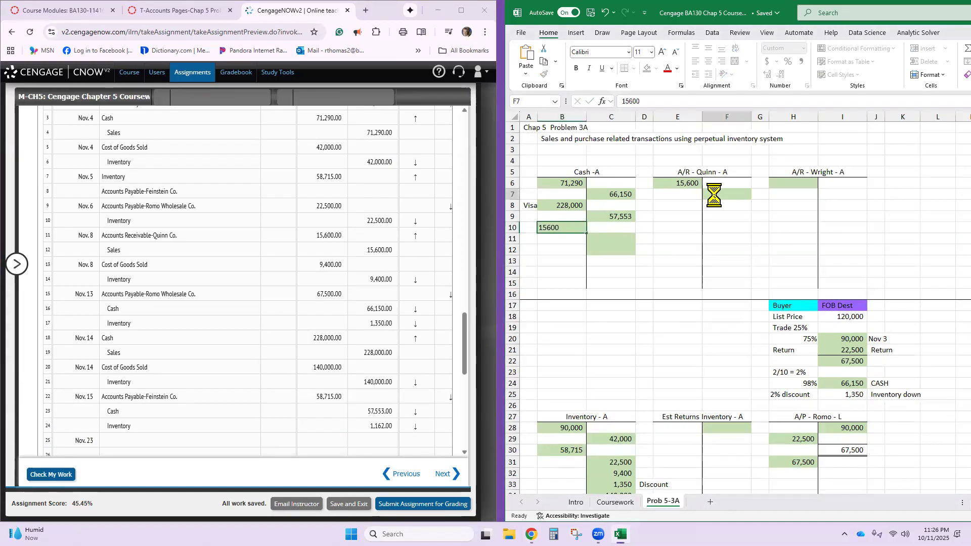
{"action": "type", "text": "15600"}
{"action": "key", "text": "Return"}
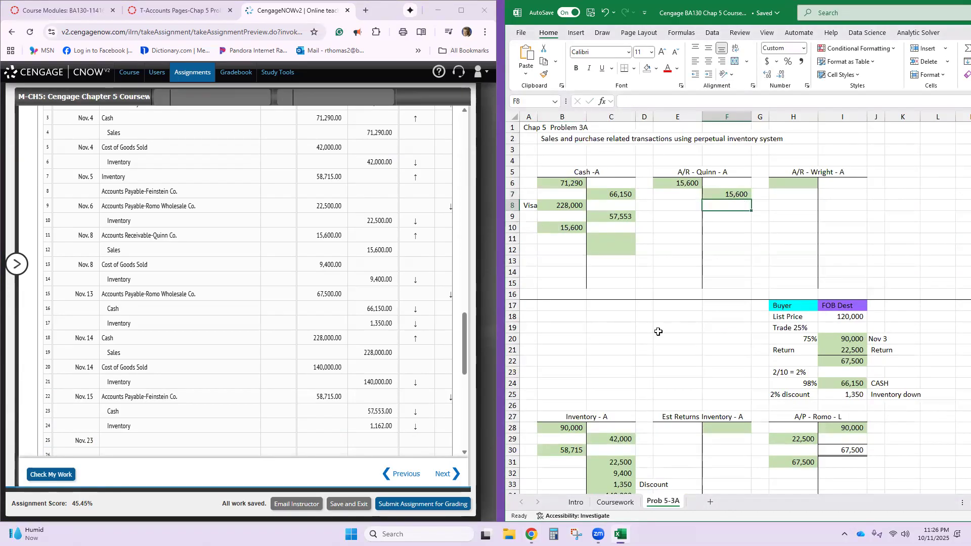
- In the CengageNOW journal, debit Cash for 15,600 on the Nov. 23 line
{"action": "left_click", "coordinate": [182, 441]}
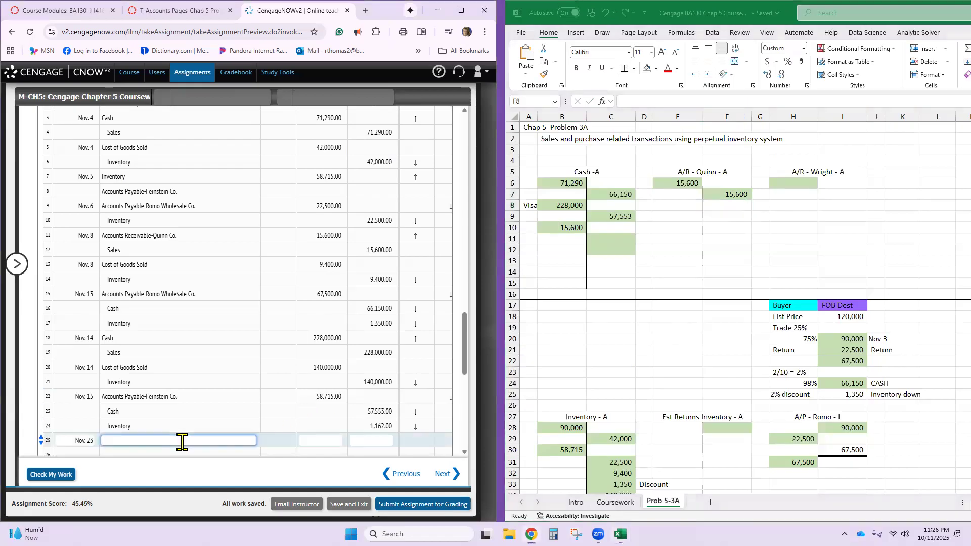
{"action": "key", "text": "Tab"}
{"action": "type", "text": "15,600"}
{"action": "key", "text": "Tab"}
{"action": "key", "text": "Tab"}
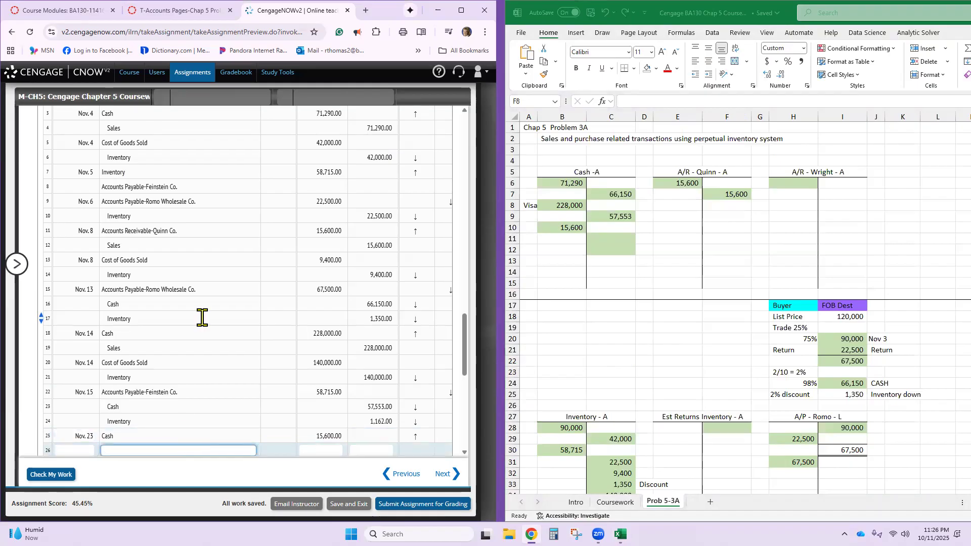
- On line 26 of the CengageNOW journal, credit Accounts Receivable-Quinn Co. for 15,600, reusing the account name from line 11
{"action": "left_click", "coordinate": [168, 232]}
{"action": "key", "text": "ctrl+a"}
{"action": "key", "text": "ctrl+c"}
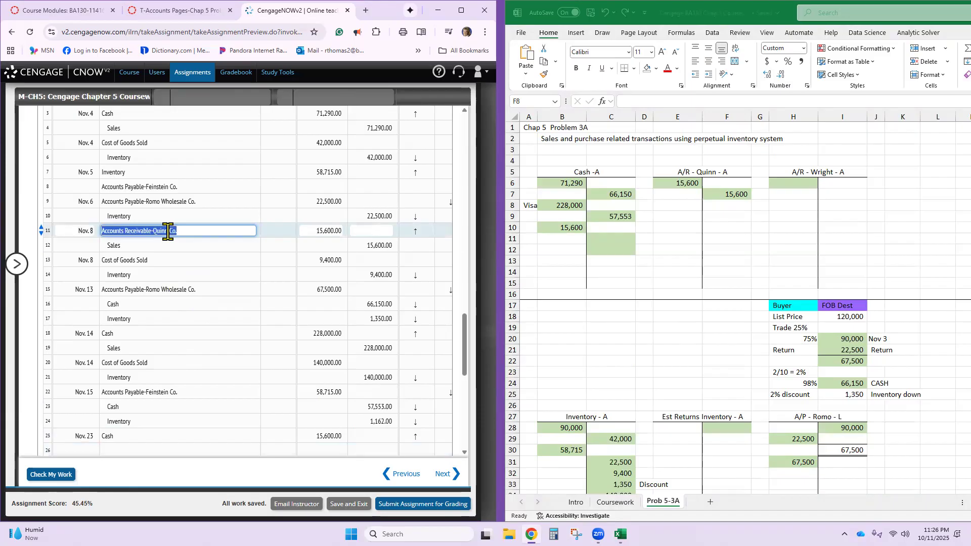
{"action": "scroll", "coordinate": [164, 244], "scroll_direction": "down", "scroll_amount": 1}
{"action": "scroll", "coordinate": [164, 243], "scroll_direction": "down", "scroll_amount": 2}
{"action": "left_click", "coordinate": [140, 299]}
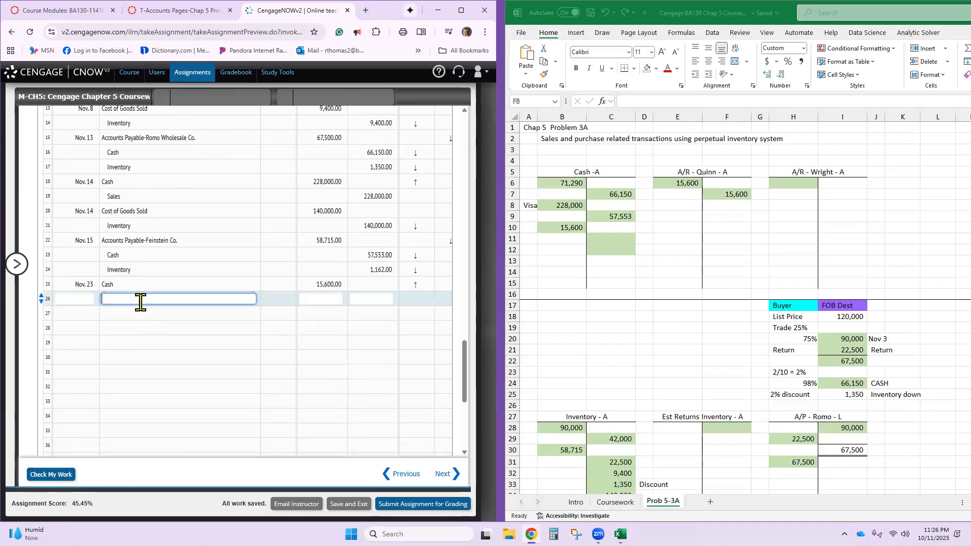
{"action": "key", "text": "ctrl+v"}
{"action": "left_click", "coordinate": [364, 303]}
{"action": "type", "text": "15,600"}
{"action": "left_click", "coordinate": [310, 333]}
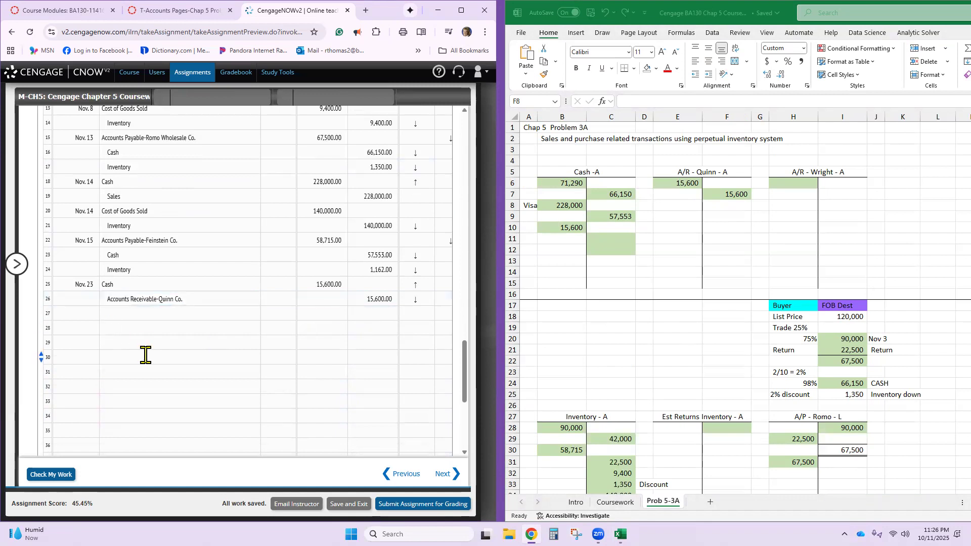
- In the CengageNOW journal, date line 27 as Nov. 24
{"action": "left_click", "coordinate": [69, 310]}
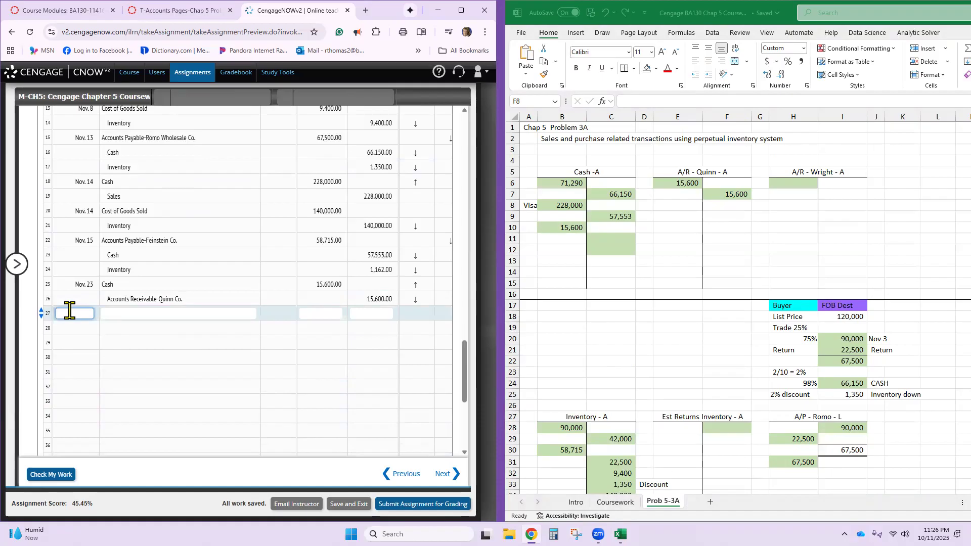
{"action": "type", "text": "Nov. 24"}
{"action": "key", "text": "Tab"}
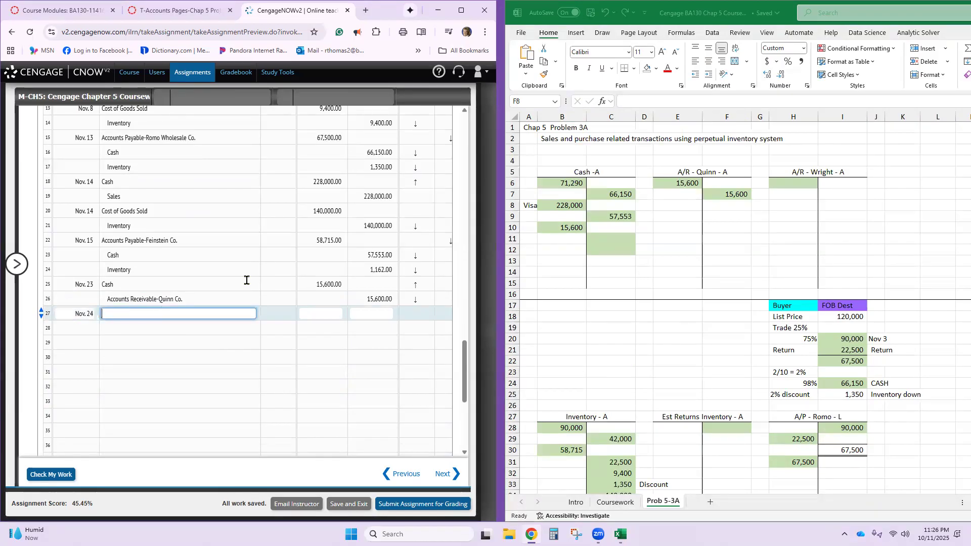
- In the Excel sheet, post the 32,900 sale to Wright as a debit in A/R - Wright and a credit in Sales
{"action": "scroll", "coordinate": [374, 288], "scroll_direction": "up", "scroll_amount": 10}
{"action": "scroll", "coordinate": [363, 287], "scroll_direction": "up", "scroll_amount": 15}
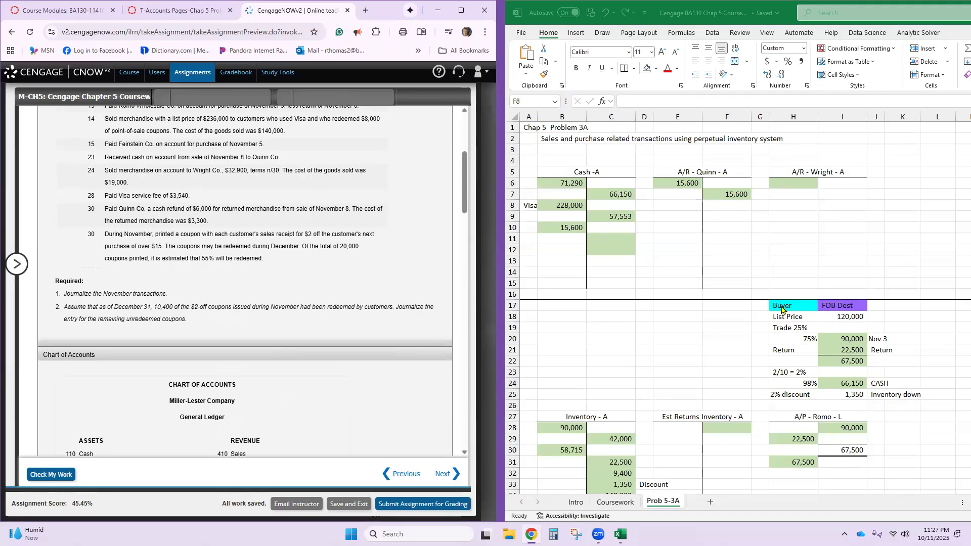
{"action": "left_click", "coordinate": [800, 184]}
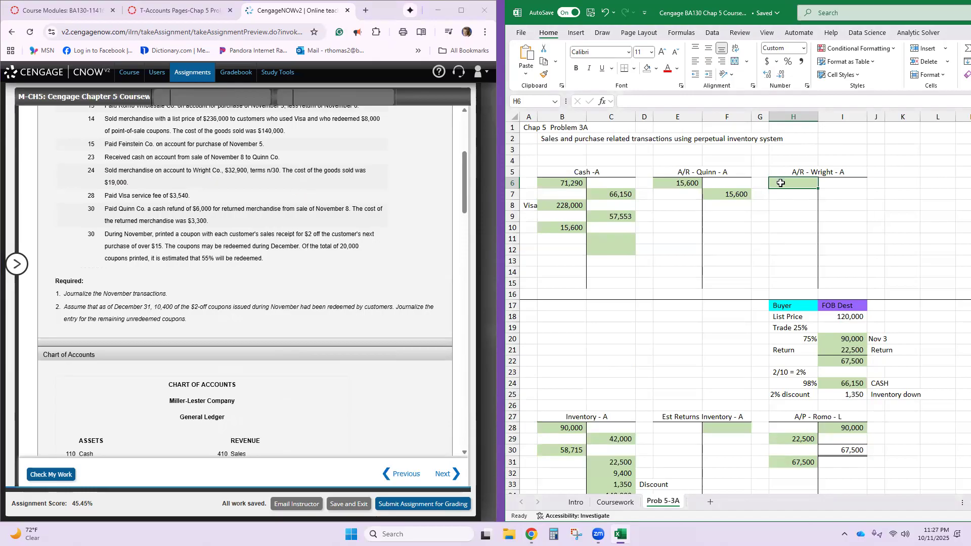
{"action": "type", "text": "32900"}
{"action": "key", "text": "Return"}
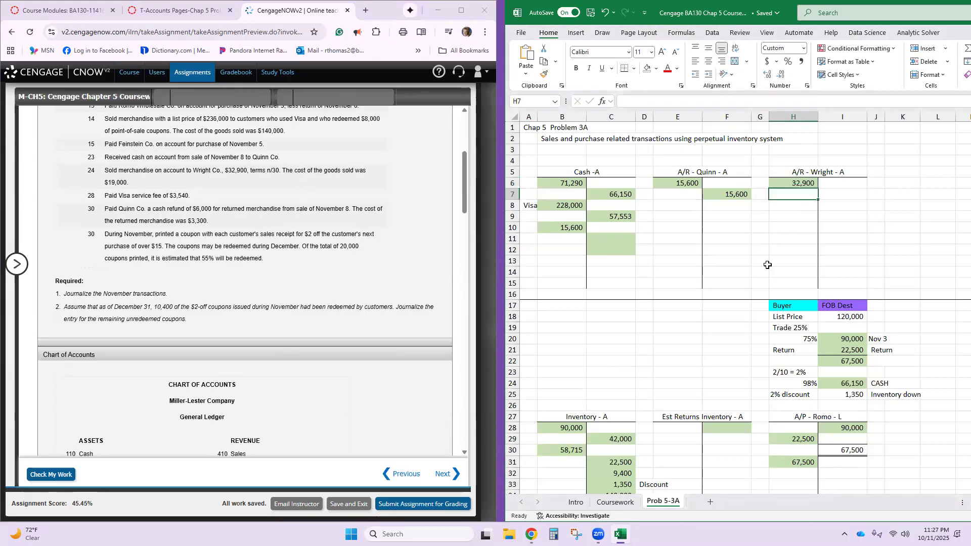
{"action": "scroll", "coordinate": [743, 297], "scroll_direction": "down", "scroll_amount": 8}
{"action": "scroll", "coordinate": [744, 297], "scroll_direction": "down", "scroll_amount": 12}
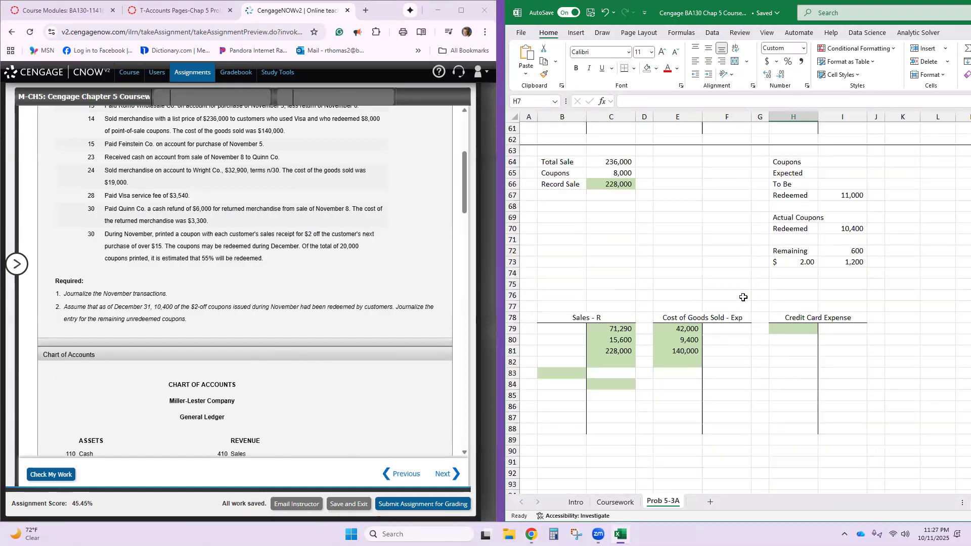
{"action": "left_click", "coordinate": [605, 364]}
{"action": "type", "text": "3"}
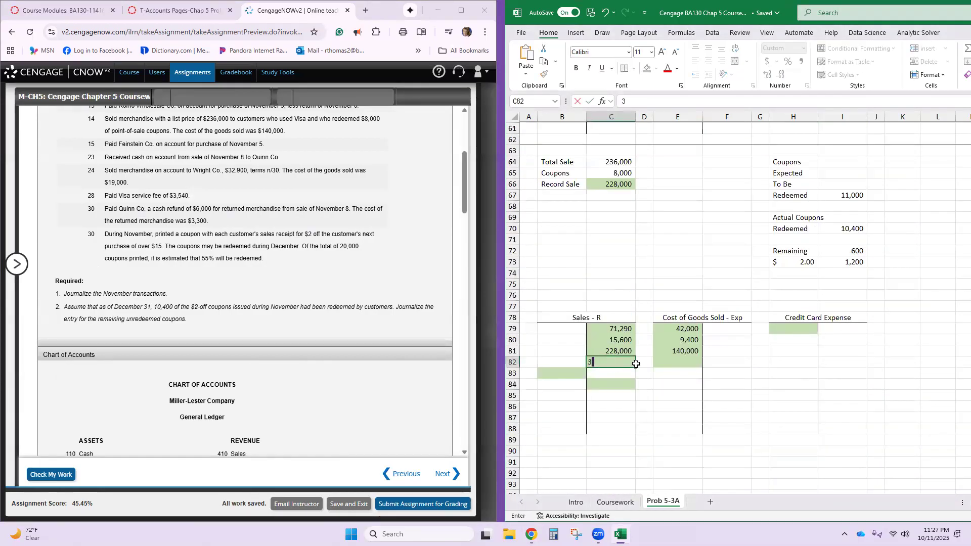
{"action": "type", "text": "2,900"}
{"action": "key", "text": "Return"}
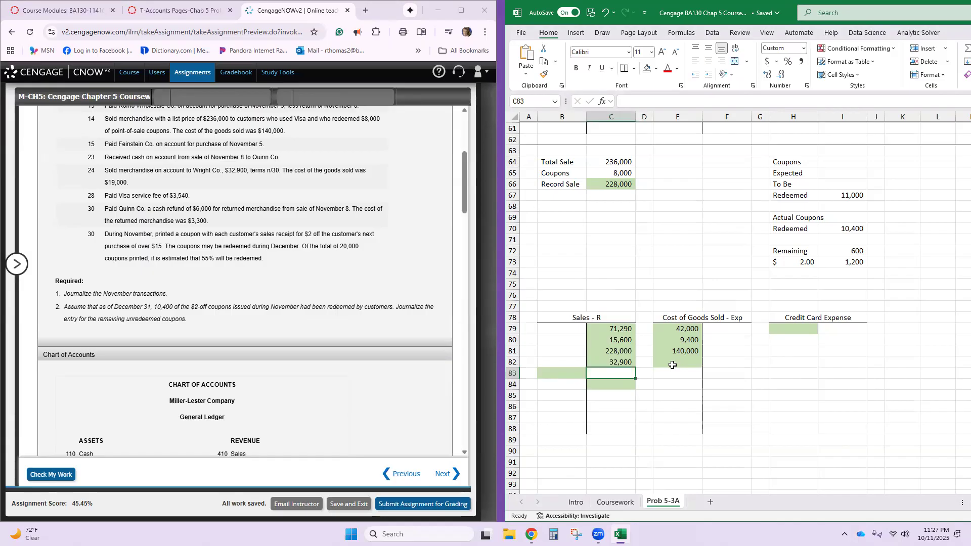
- In the Excel sheet, post the 19,000 cost of the Wright sale as a debit in Cost of Goods Sold and a credit in Inventory
{"action": "left_click", "coordinate": [672, 365]}
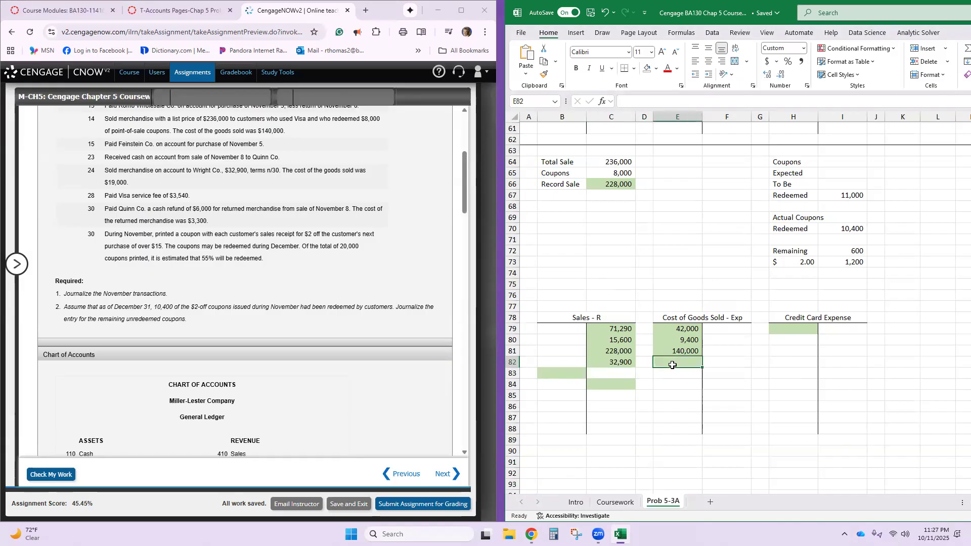
{"action": "type", "text": "19000"}
{"action": "key", "text": "Return"}
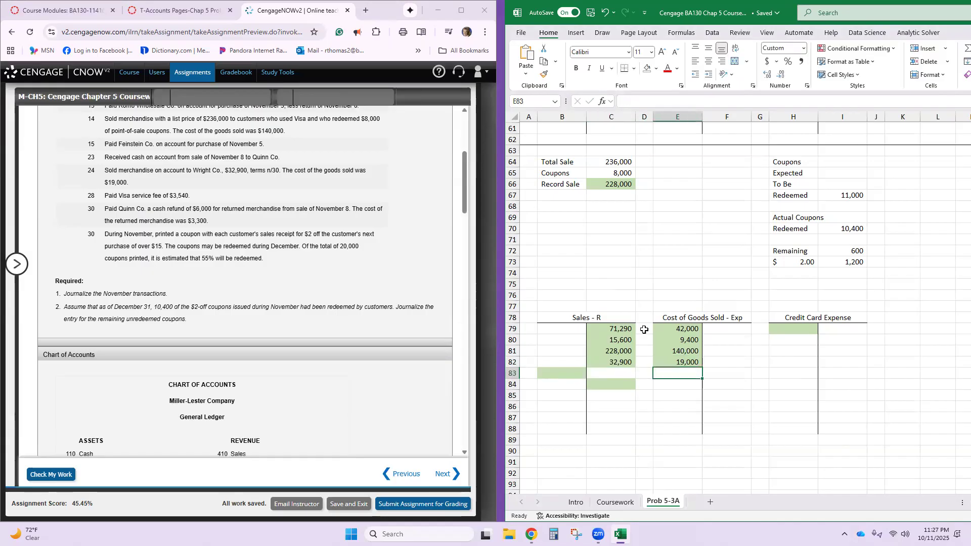
{"action": "scroll", "coordinate": [644, 330], "scroll_direction": "up", "scroll_amount": 12}
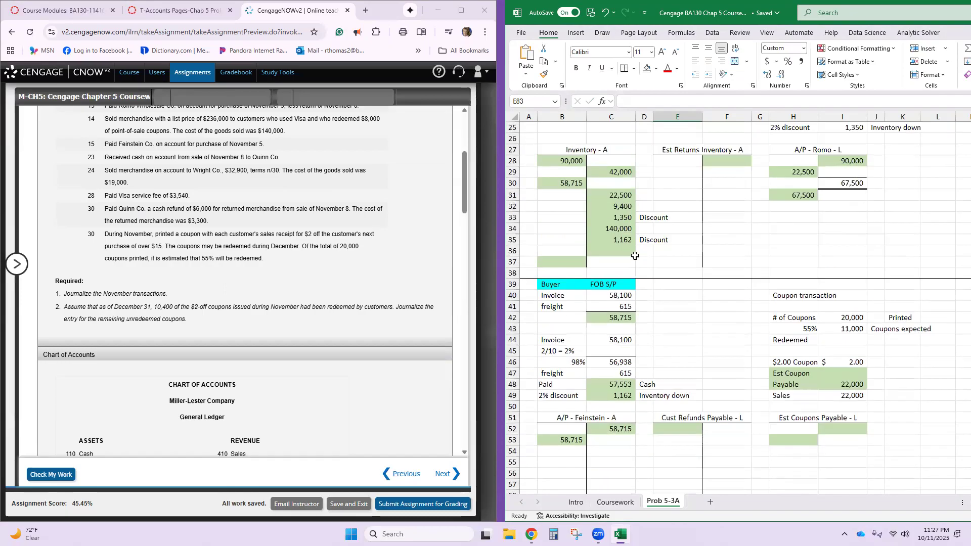
{"action": "left_click", "coordinate": [617, 252]}
{"action": "type", "text": "19000"}
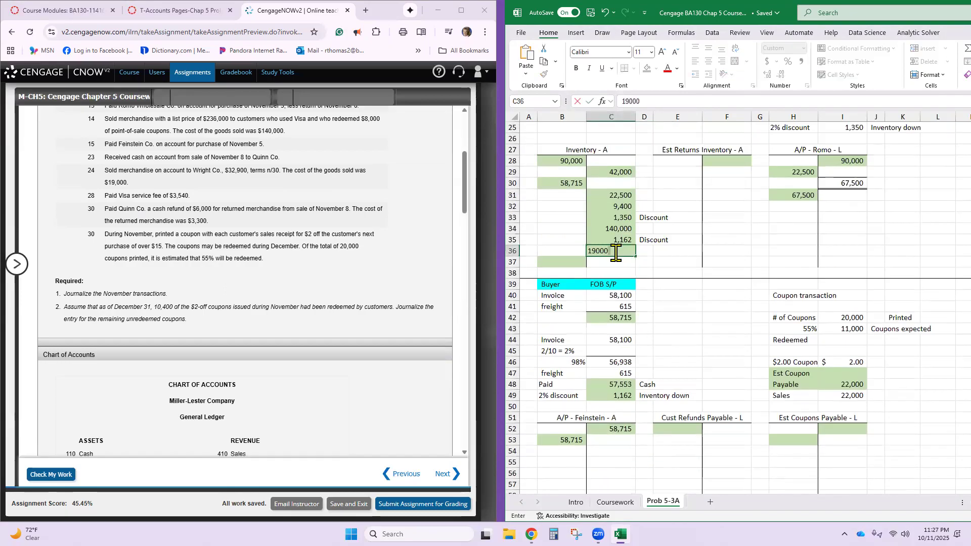
{"action": "key", "text": "Return"}
{"action": "scroll", "coordinate": [307, 344], "scroll_direction": "down", "scroll_amount": 5}
{"action": "scroll", "coordinate": [307, 344], "scroll_direction": "down", "scroll_amount": 10}
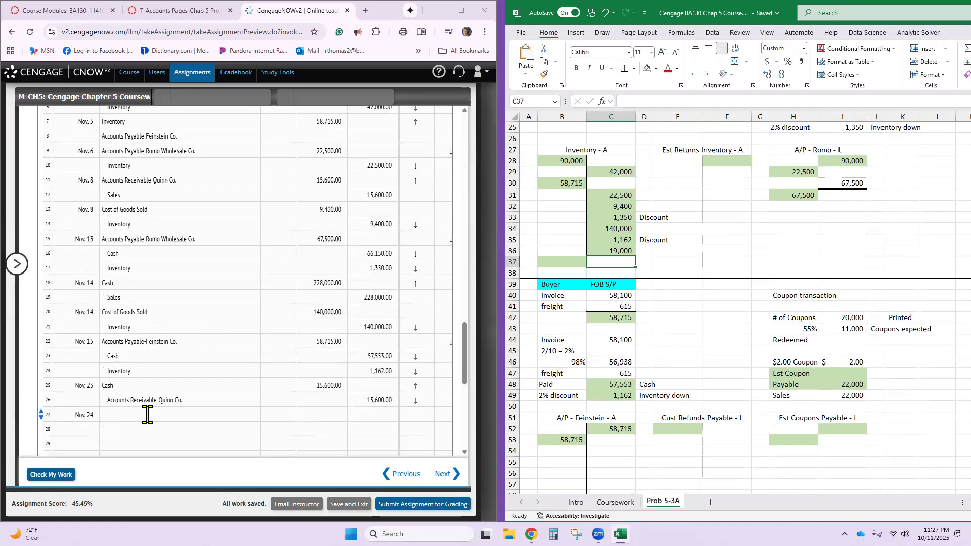
{"action": "left_click", "coordinate": [147, 415]}
{"action": "scroll", "coordinate": [207, 400], "scroll_direction": "up", "scroll_amount": 10}
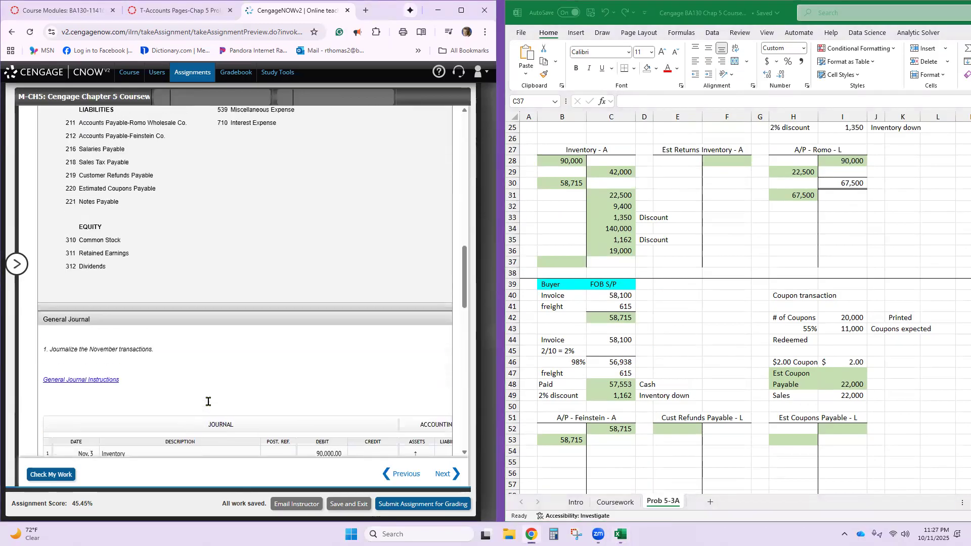
{"action": "scroll", "coordinate": [208, 401], "scroll_direction": "up", "scroll_amount": 5}
{"action": "scroll", "coordinate": [208, 401], "scroll_direction": "down", "scroll_amount": 8}
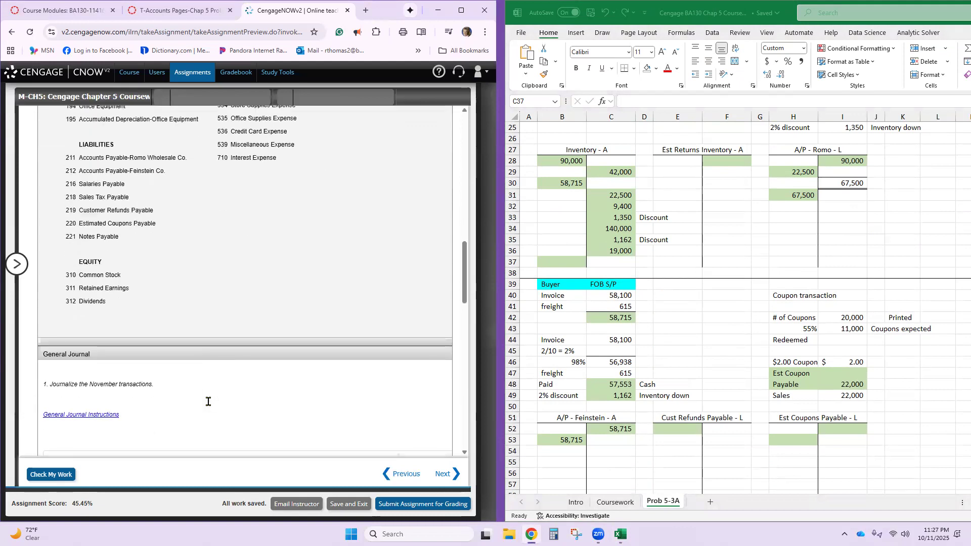
{"action": "scroll", "coordinate": [208, 401], "scroll_direction": "down", "scroll_amount": 4}
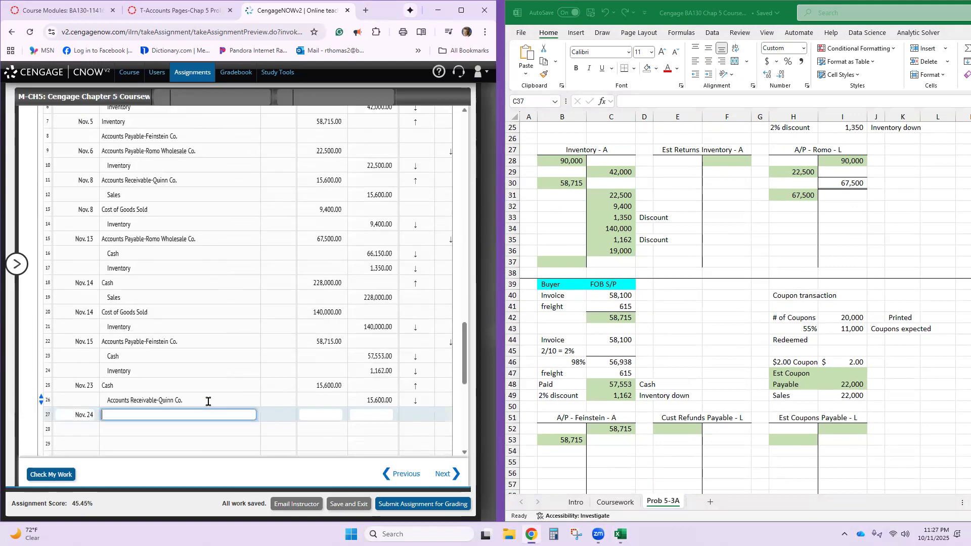
{"action": "key", "text": "Tab"}
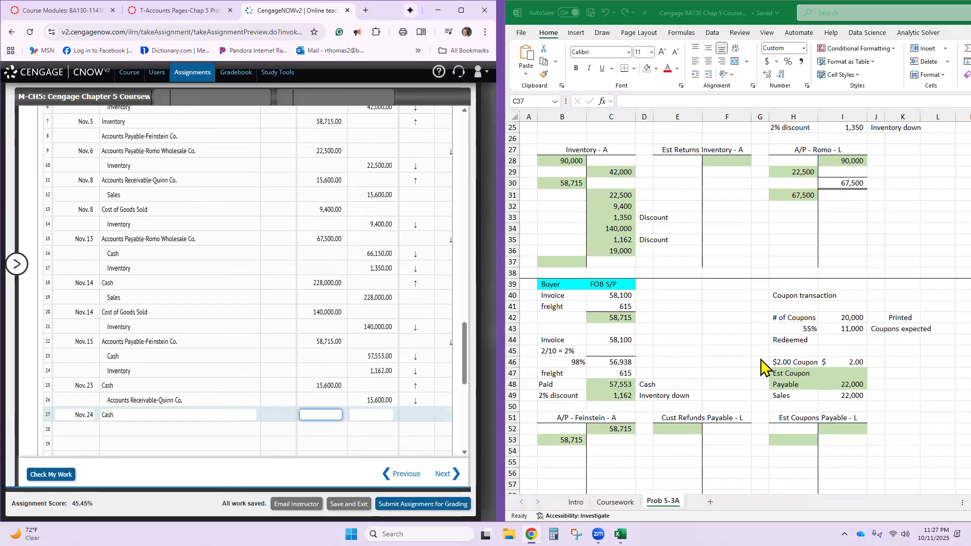
{"action": "key", "text": "shift+Tab"}
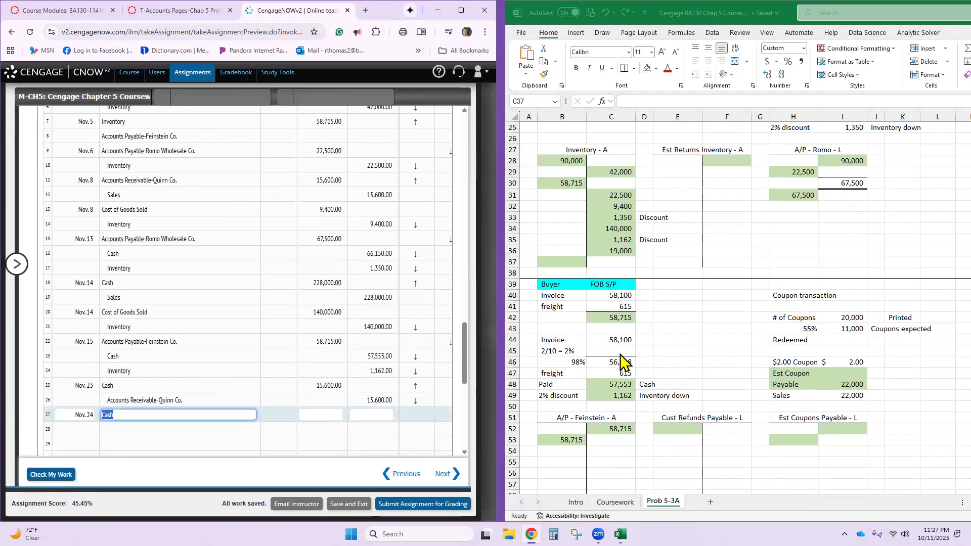
{"action": "key", "text": "BackSpace"}
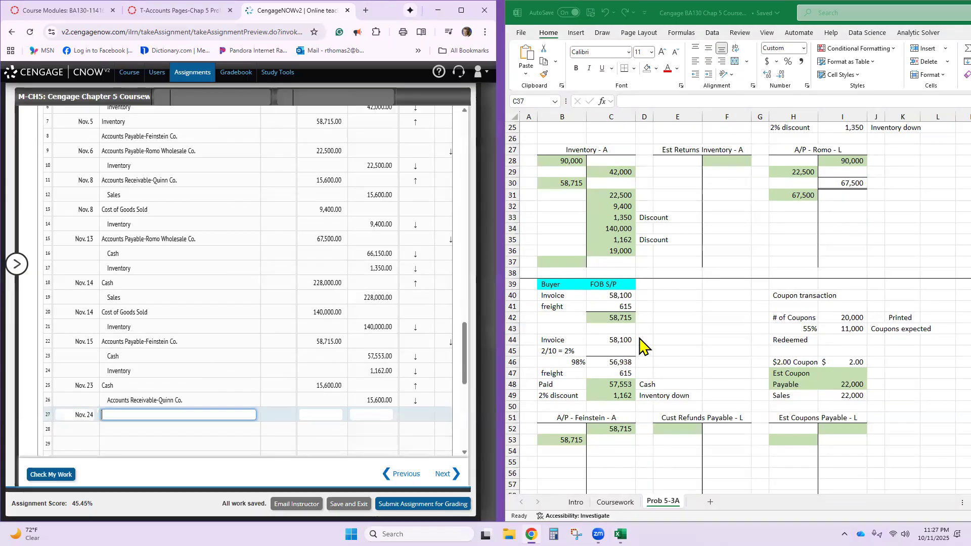
- In the CengageNOW journal, debit Accounts Receivable-Wright Co. for 32,900 on the Nov. 24 line, taking the account name from the chart of accounts
{"action": "scroll", "coordinate": [626, 326], "scroll_direction": "up", "scroll_amount": 4}
{"action": "left_click", "coordinate": [189, 310]}
{"action": "scroll", "coordinate": [188, 314], "scroll_direction": "up", "scroll_amount": 10}
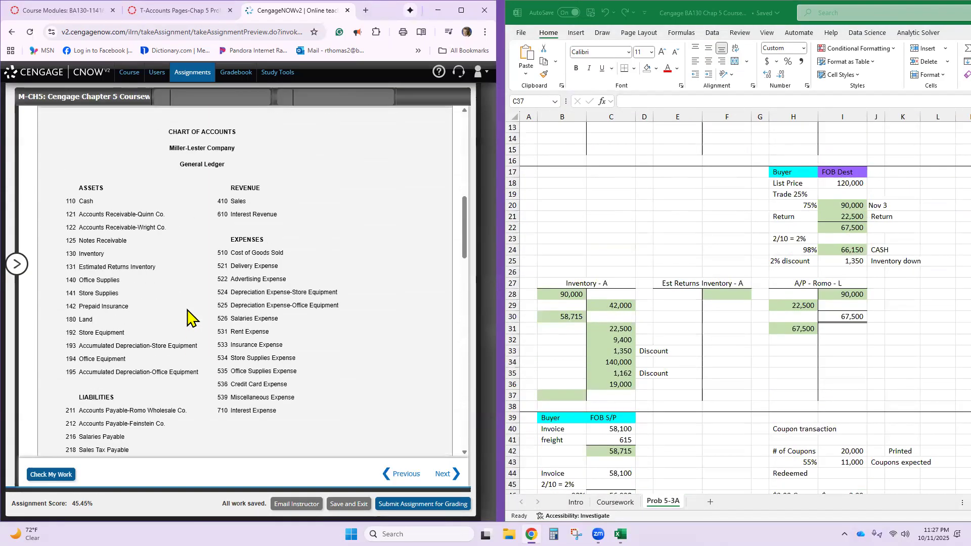
{"action": "triple_click", "coordinate": [126, 229]}
{"action": "key", "text": "ctrl+c"}
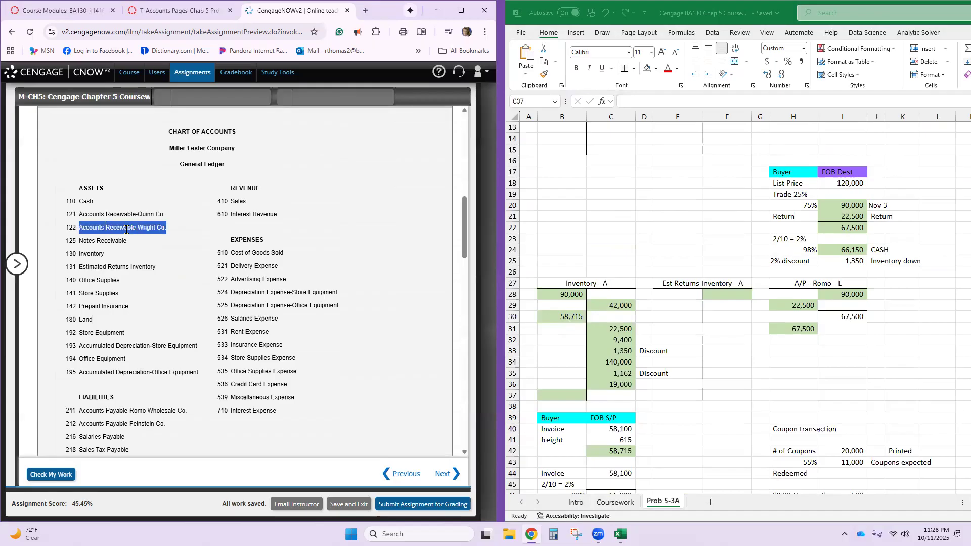
{"action": "scroll", "coordinate": [139, 272], "scroll_direction": "down", "scroll_amount": 10}
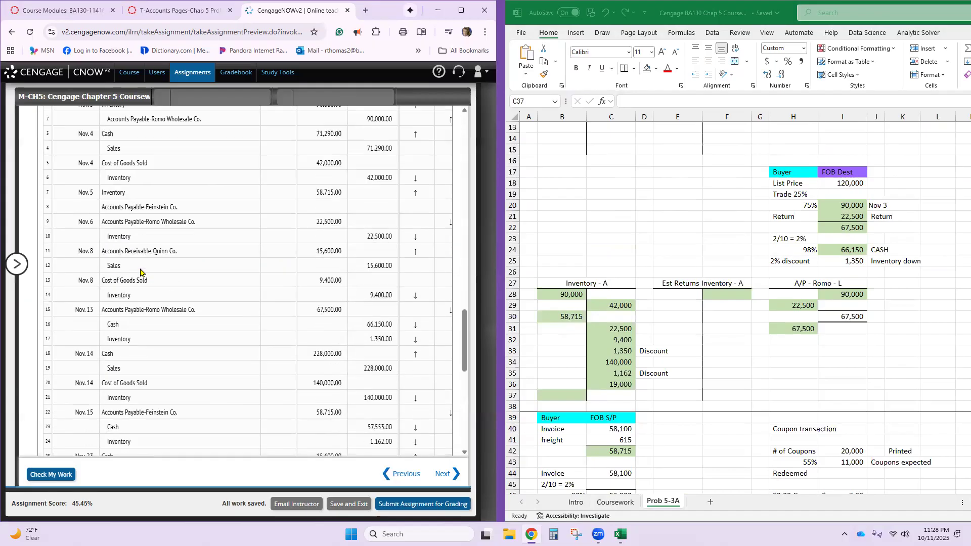
{"action": "scroll", "coordinate": [147, 314], "scroll_direction": "down", "scroll_amount": 4}
{"action": "left_click", "coordinate": [142, 213]}
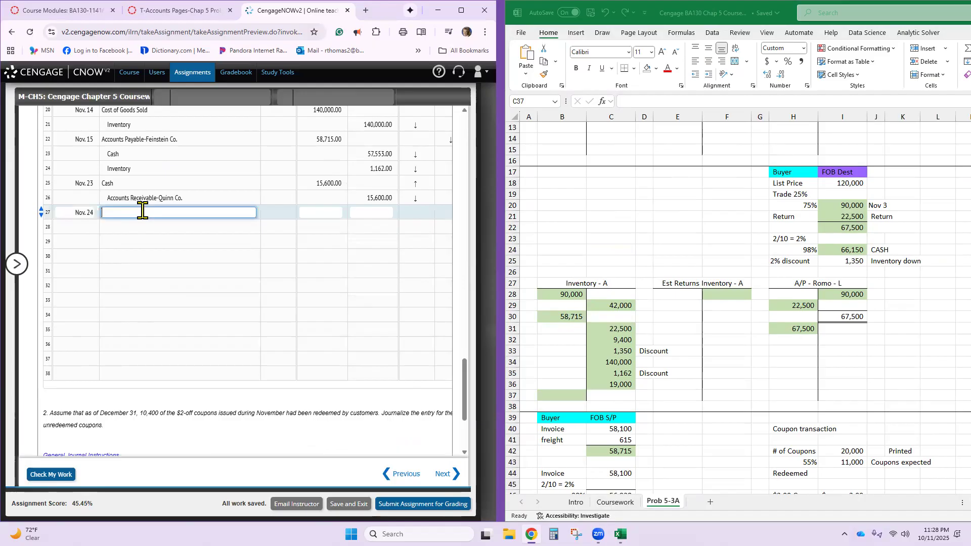
{"action": "key", "text": "ctrl+v"}
{"action": "left_click", "coordinate": [314, 213]}
{"action": "scroll", "coordinate": [769, 284], "scroll_direction": "up", "scroll_amount": 4}
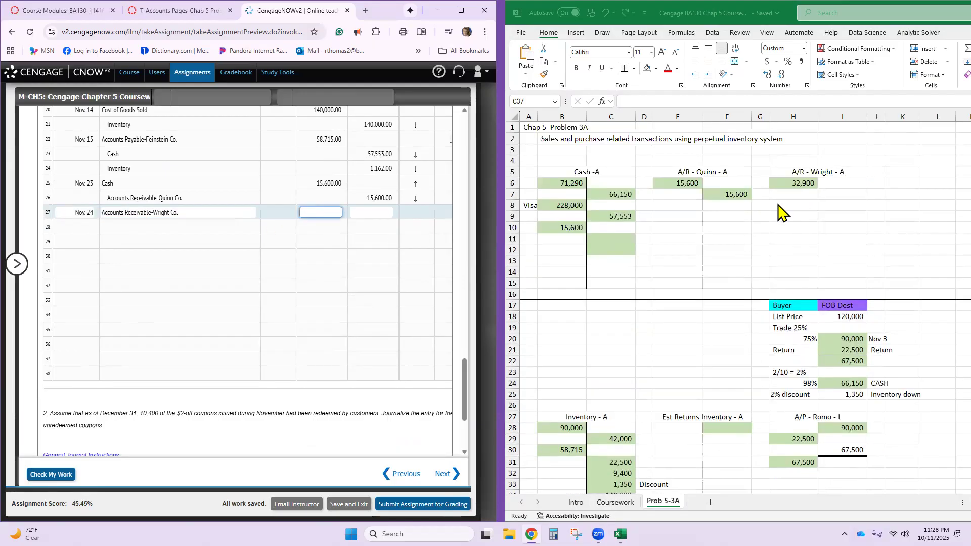
{"action": "type", "text": "32,"}
{"action": "type", "text": "900"}
- On line 28 of the CengageNOW journal, credit Sales for 32,900
{"action": "left_click", "coordinate": [238, 232]}
{"action": "left_click", "coordinate": [228, 227]}
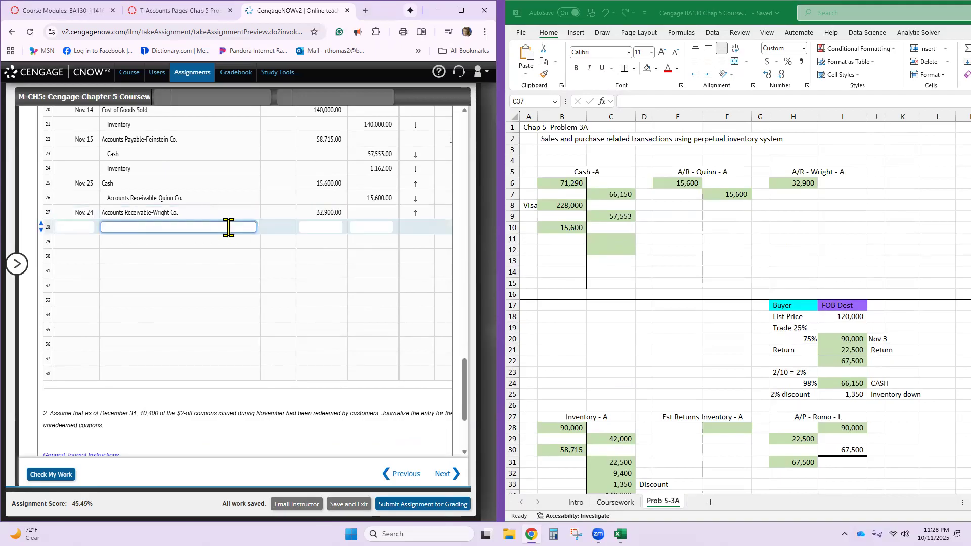
{"action": "type", "text": "sales"}
{"action": "key", "text": "Tab"}
{"action": "key", "text": "Tab"}
{"action": "type", "text": "32,900"}
{"action": "left_click", "coordinate": [156, 255]}
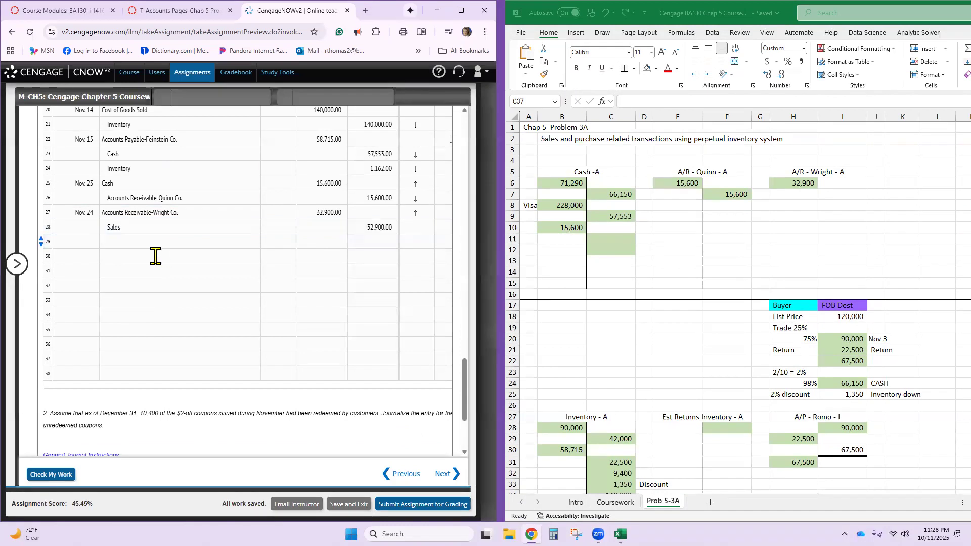
- On line 29 of the CengageNOW journal, enter the date Nov. 24 and debit Cost of Goods Sold for 19,000
{"action": "left_click", "coordinate": [80, 242]}
{"action": "type", "text": "Nov. 24"}
{"action": "key", "text": "Tab"}
{"action": "type", "text": "cost of"}
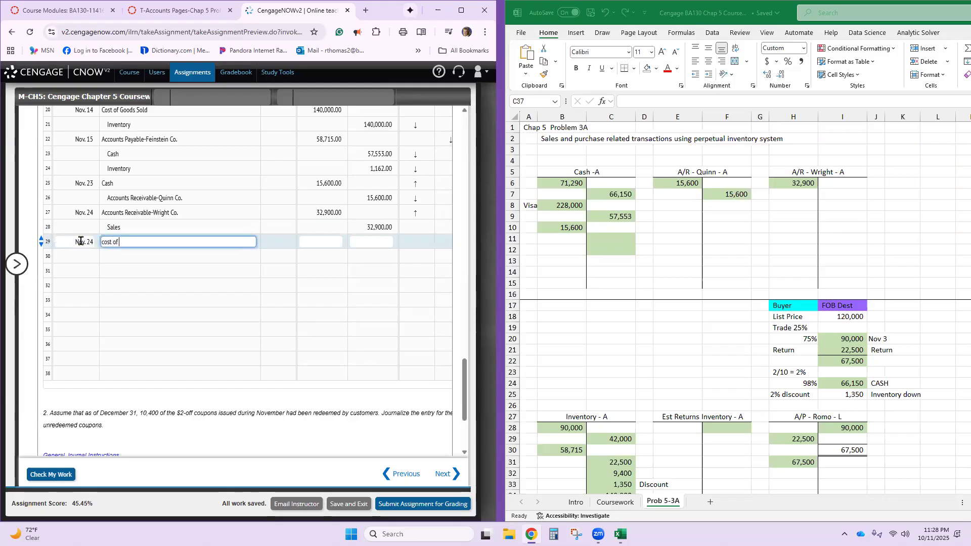
{"action": "type", "text": " Goods Sold"}
{"action": "key", "text": "Tab"}
{"action": "scroll", "coordinate": [684, 440], "scroll_direction": "down", "scroll_amount": 9}
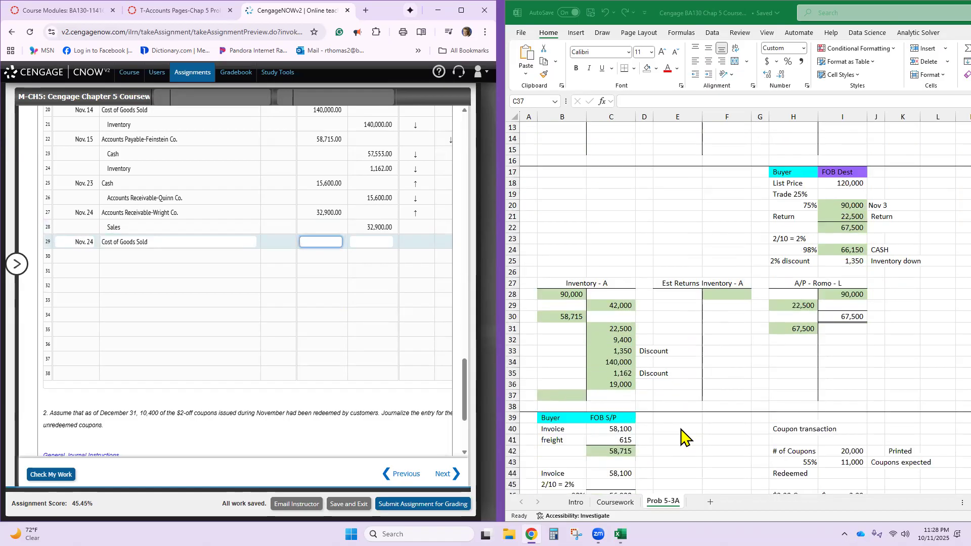
{"action": "scroll", "coordinate": [671, 417], "scroll_direction": "down", "scroll_amount": 10}
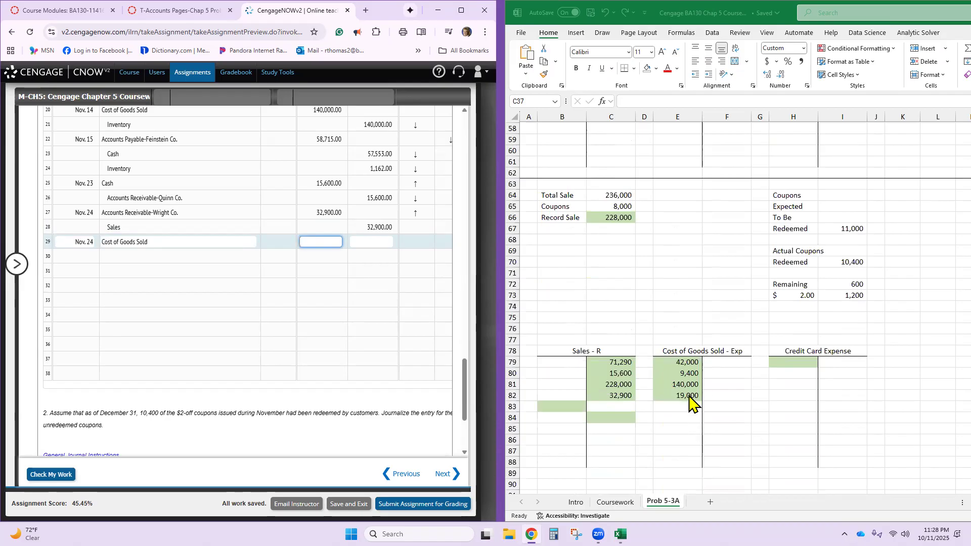
{"action": "type", "text": "19000"}
- On line 30 of the CengageNOW journal, credit Inventory for 19,000
{"action": "left_click", "coordinate": [226, 254]}
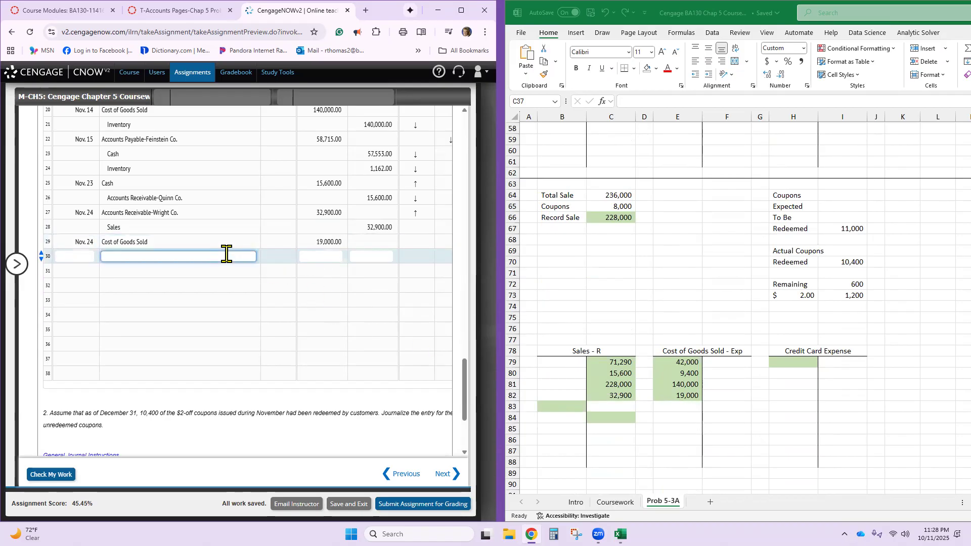
{"action": "type", "text": "Inventory"}
{"action": "key", "text": "Tab"}
{"action": "key", "text": "Tab"}
{"action": "type", "text": "19,00"}
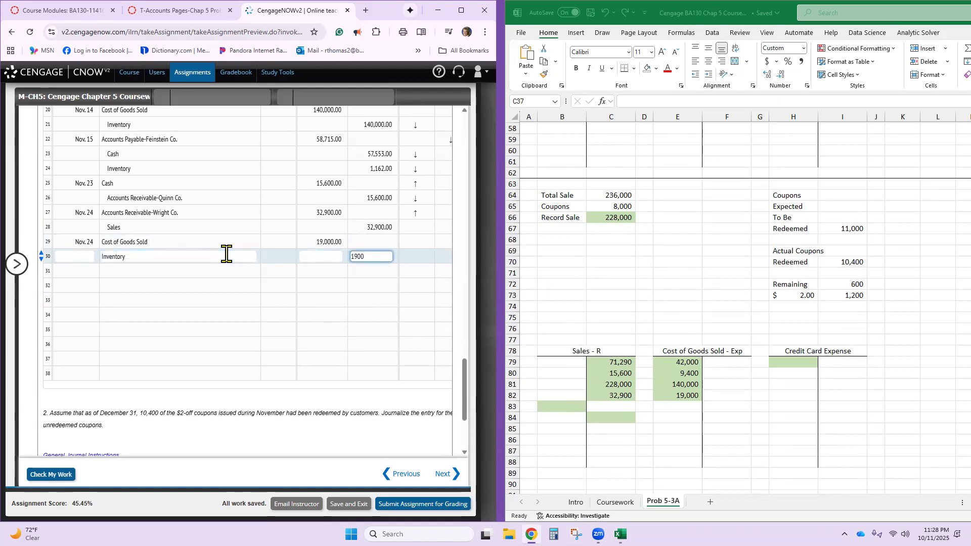
{"action": "type", "text": "0"}
{"action": "key", "text": "Tab"}
- On line 31 of the CengageNOW journal, enter the date Nov. 28
{"action": "left_click", "coordinate": [92, 273]}
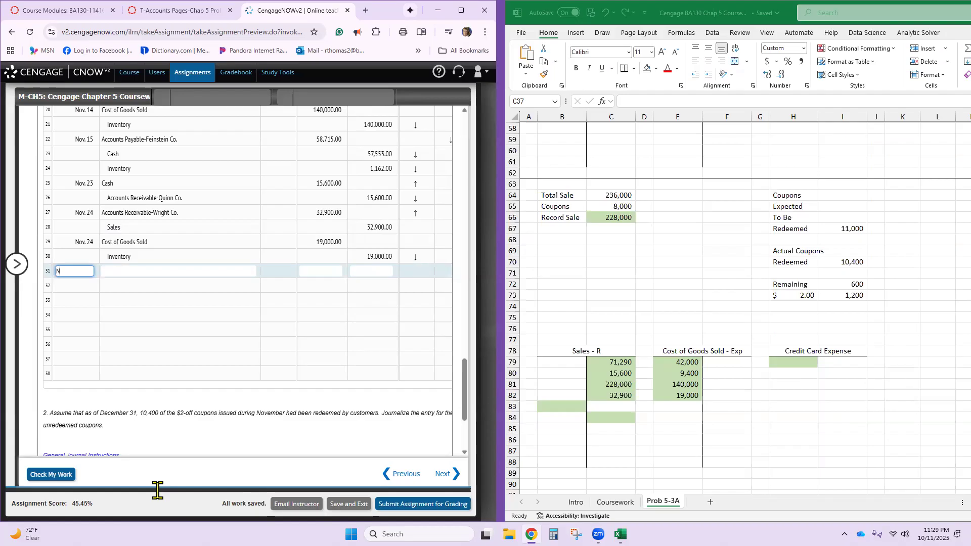
{"action": "type", "text": "8"}
{"action": "key", "text": "Tab"}
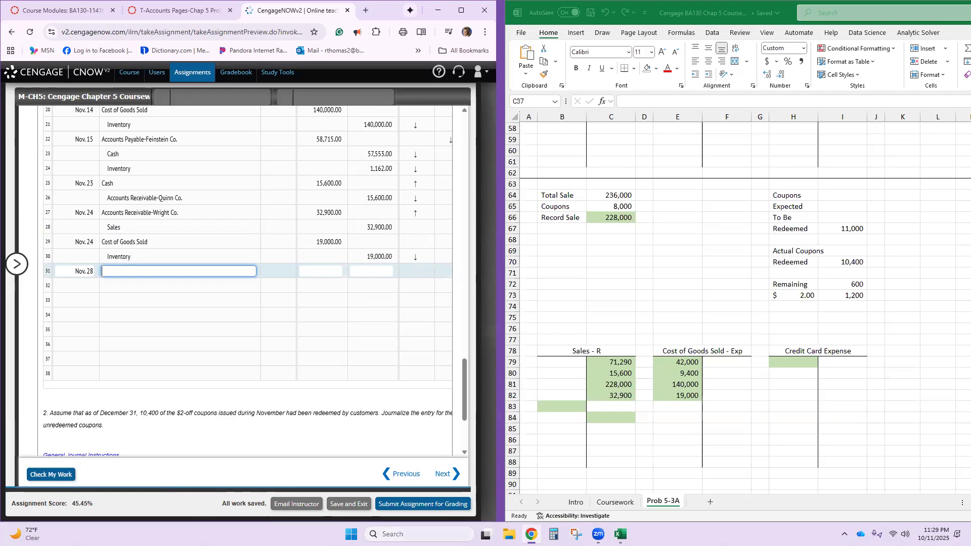
- In the Excel T-accounts, post a 3,540 debit to Credit Card Expense in cell H79
{"action": "scroll", "coordinate": [788, 412], "scroll_direction": "down", "scroll_amount": 3}
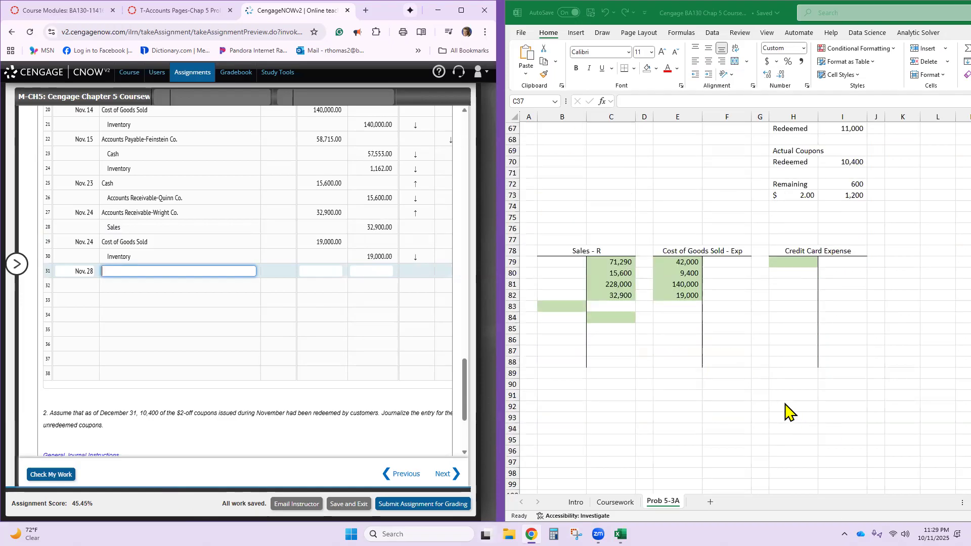
{"action": "left_click", "coordinate": [779, 259]}
{"action": "left_click", "coordinate": [779, 259]}
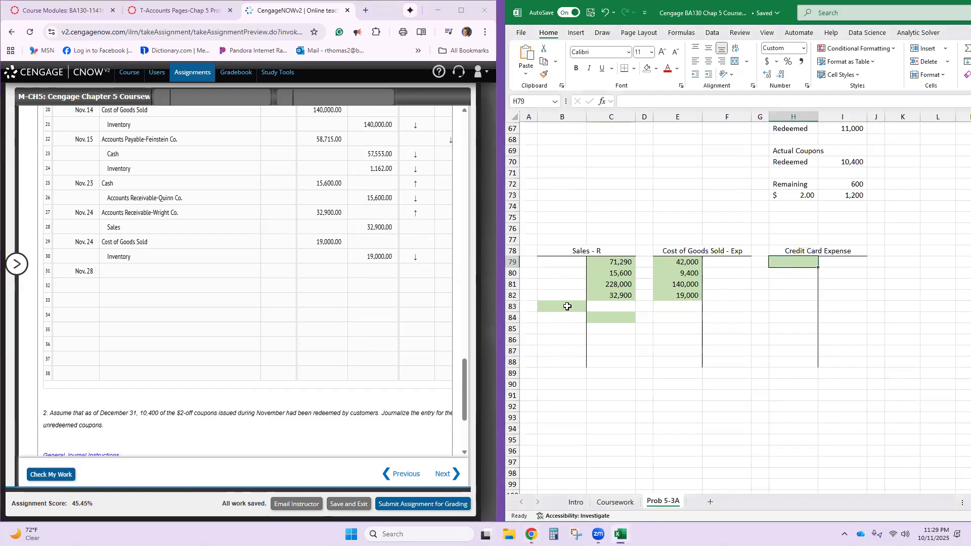
{"action": "type", "text": "35"}
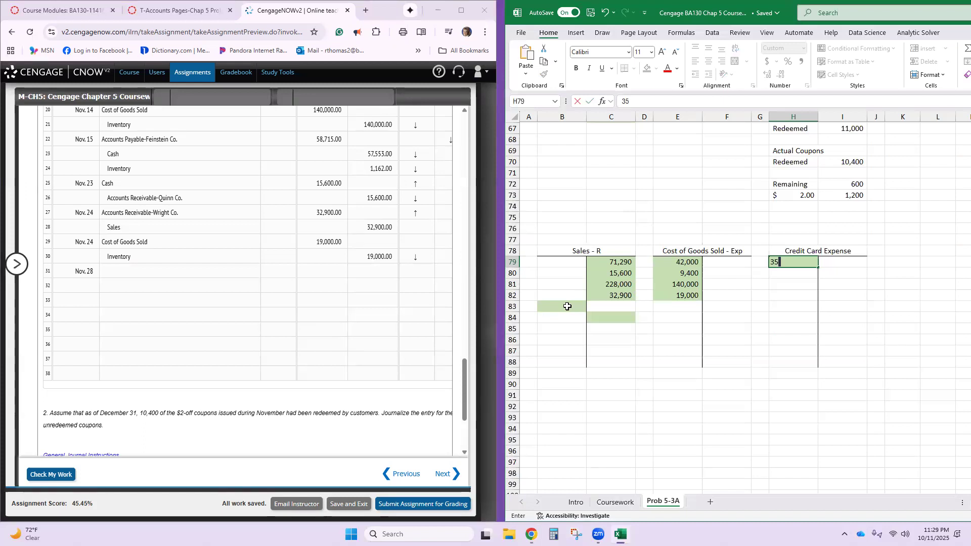
{"action": "type", "text": "40"}
{"action": "key", "text": "Return"}
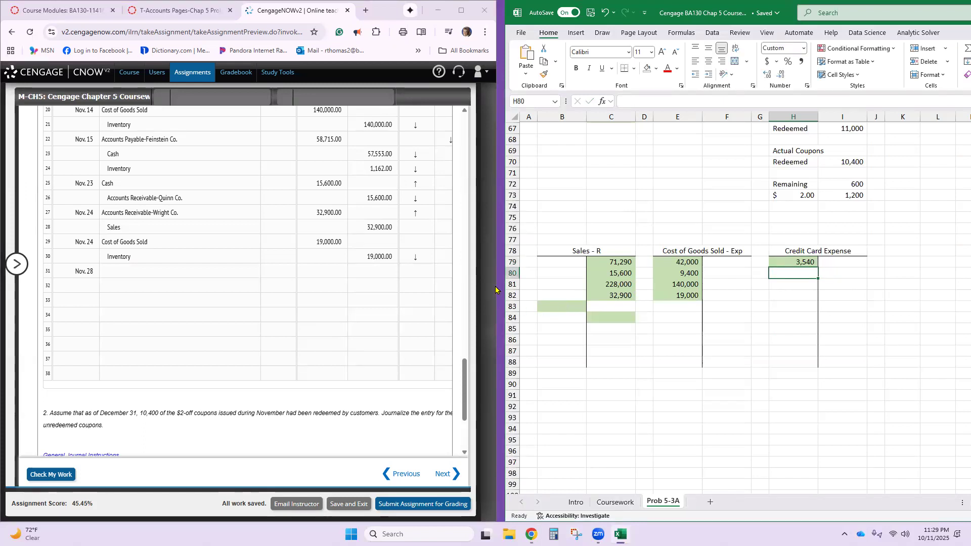
- Post the 3,540 Visa fee payment as a credit to the Cash T-account in cell C11
{"action": "scroll", "coordinate": [597, 273], "scroll_direction": "up", "scroll_amount": 7}
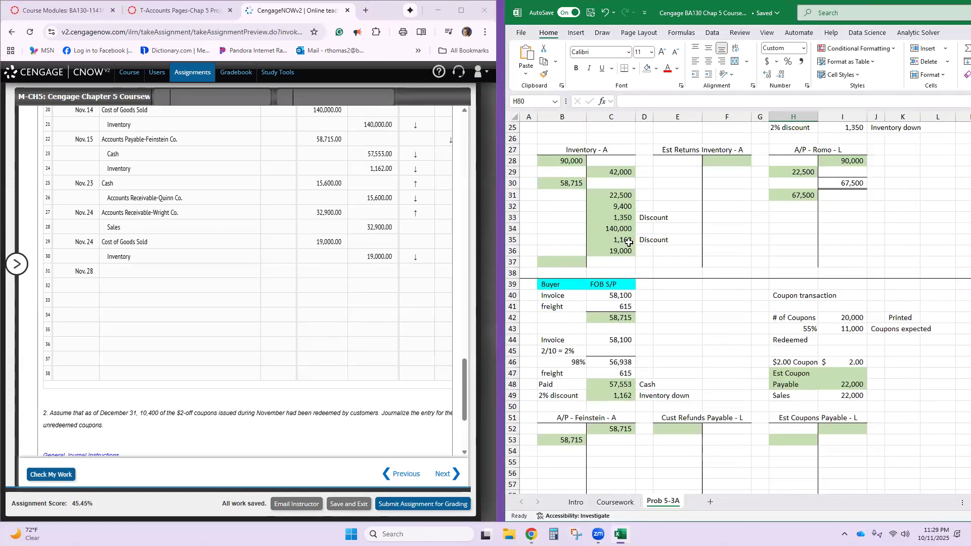
{"action": "scroll", "coordinate": [629, 242], "scroll_direction": "up", "scroll_amount": 8}
{"action": "left_click", "coordinate": [618, 239]}
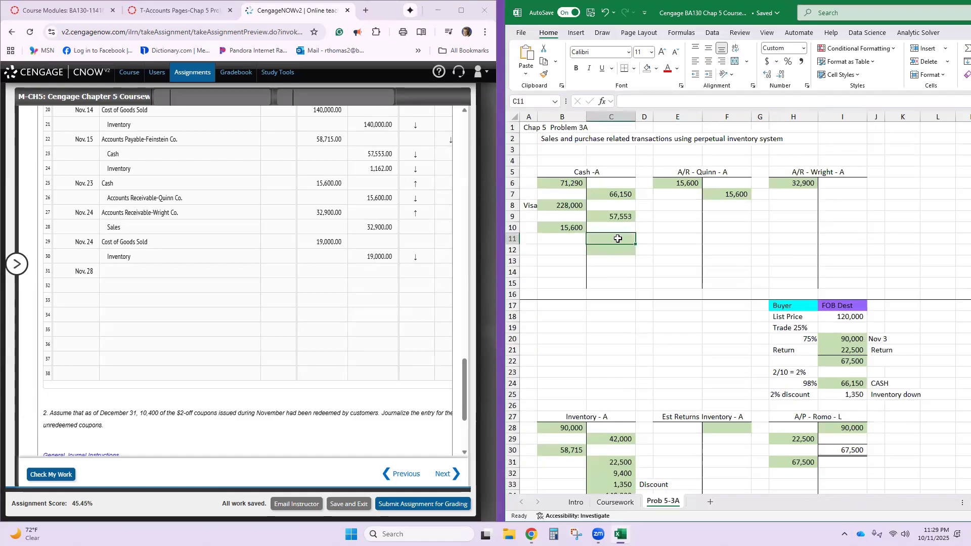
{"action": "type", "text": "3,540"}
{"action": "key", "text": "Return"}
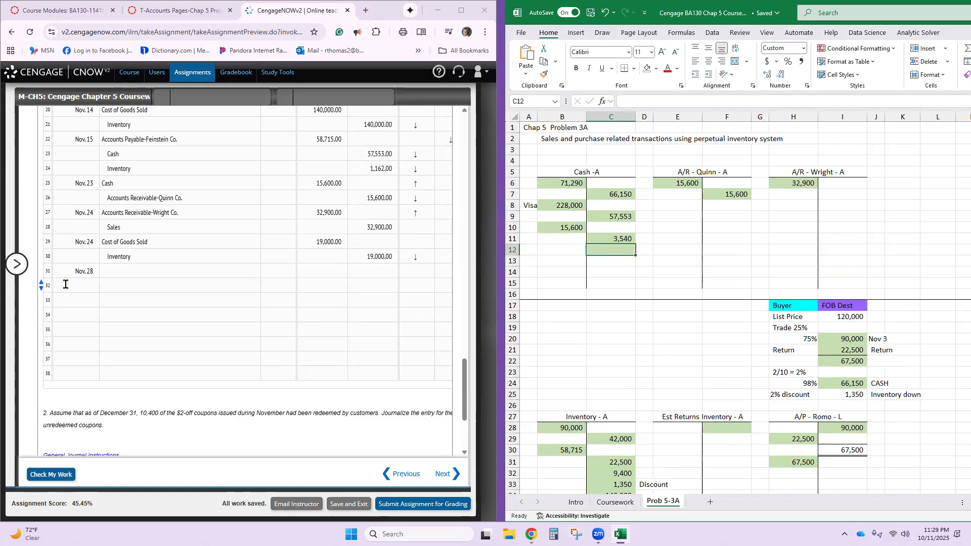
- On the Nov. 28 line of the CengageNOW journal, debit Credit Card Expense for 3,540
{"action": "left_click", "coordinate": [115, 272]}
{"action": "type", "text": "Credit card "}
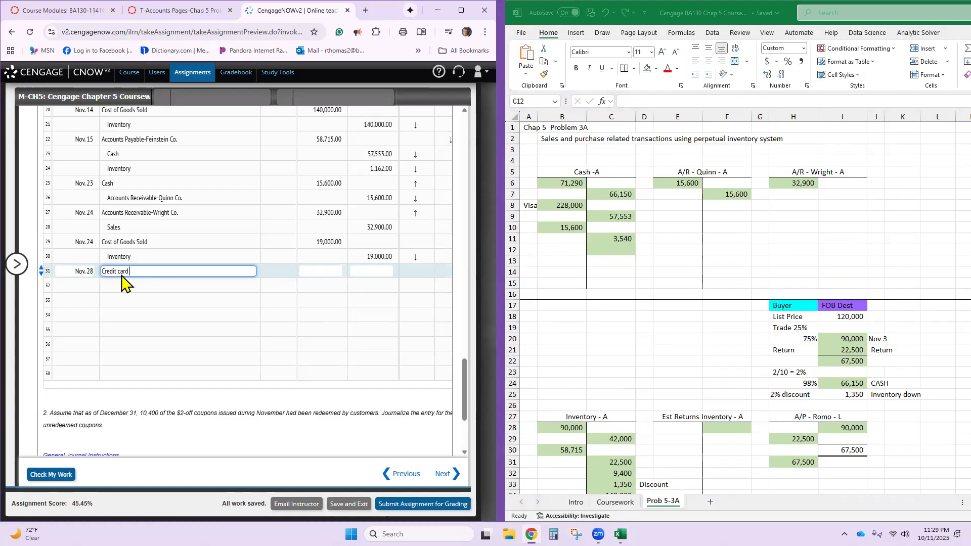
{"action": "type", "text": "expense"}
{"action": "key", "text": "Tab"}
{"action": "type", "text": "5"}
{"action": "type", "text": "3540"}
{"action": "key", "text": "Return"}
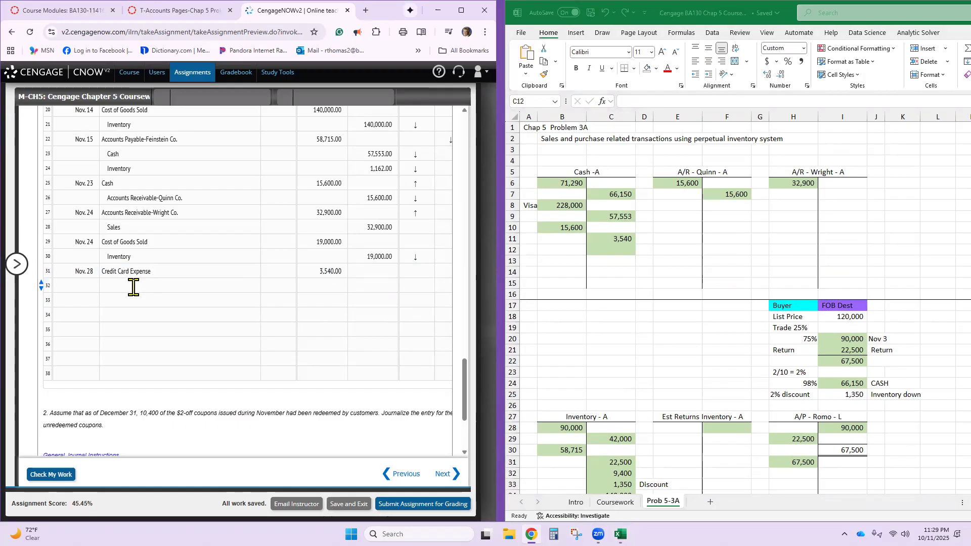
- On line 32 of the CengageNOW journal, credit Cash for 3,540
{"action": "left_click", "coordinate": [133, 286]}
{"action": "type", "text": "cash"}
{"action": "key", "text": "Tab"}
{"action": "key", "text": "Tab"}
{"action": "type", "text": "3540"}
{"action": "key", "text": "Return"}
- On line 33 of the CengageNOW journal, enter the date Nov. 30
{"action": "left_click", "coordinate": [80, 301]}
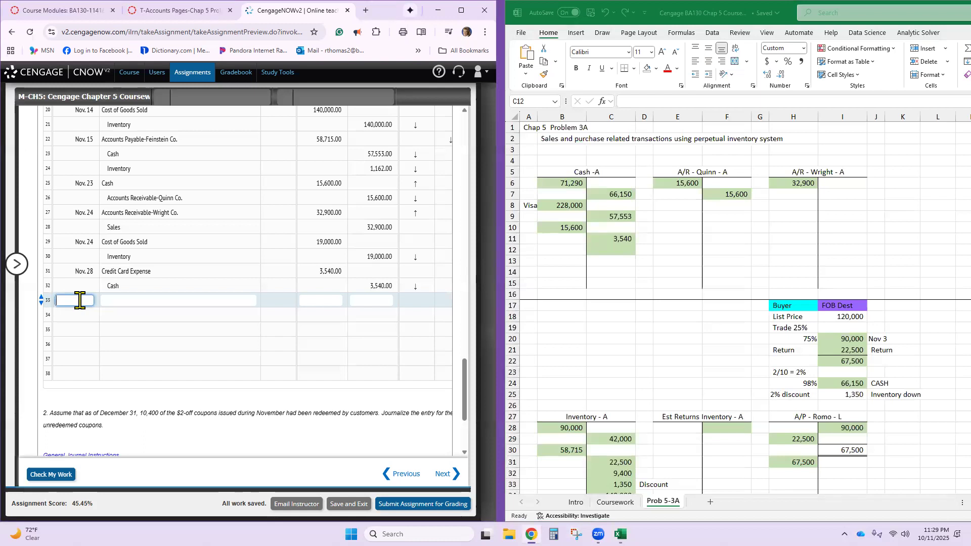
{"action": "type", "text": "Nov. 30"}
{"action": "key", "text": "Tab"}
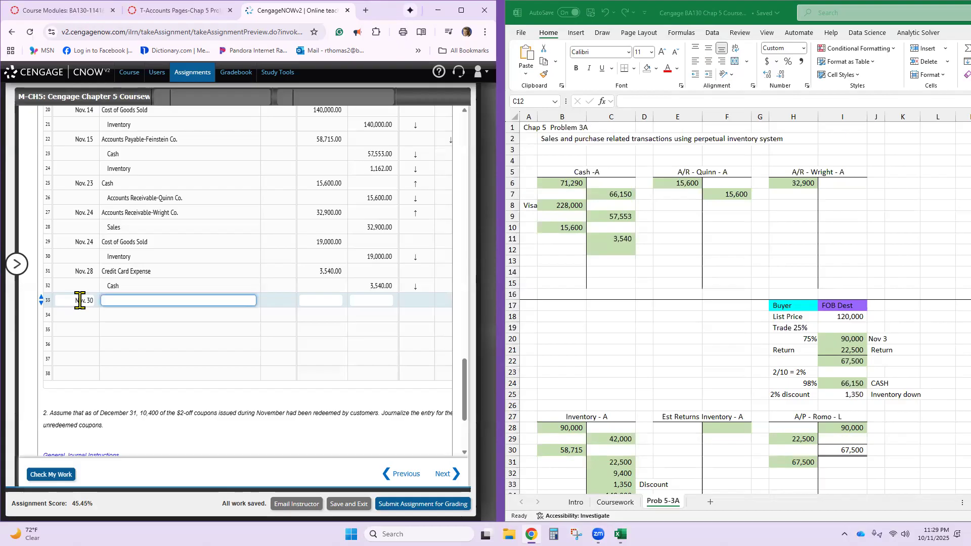
- From the Nov. 30 Quinn Co. refund in the problem text, post a 6,000 credit to Excel's Cash T-account in cell C12
{"action": "scroll", "coordinate": [194, 310], "scroll_direction": "up", "scroll_amount": 15}
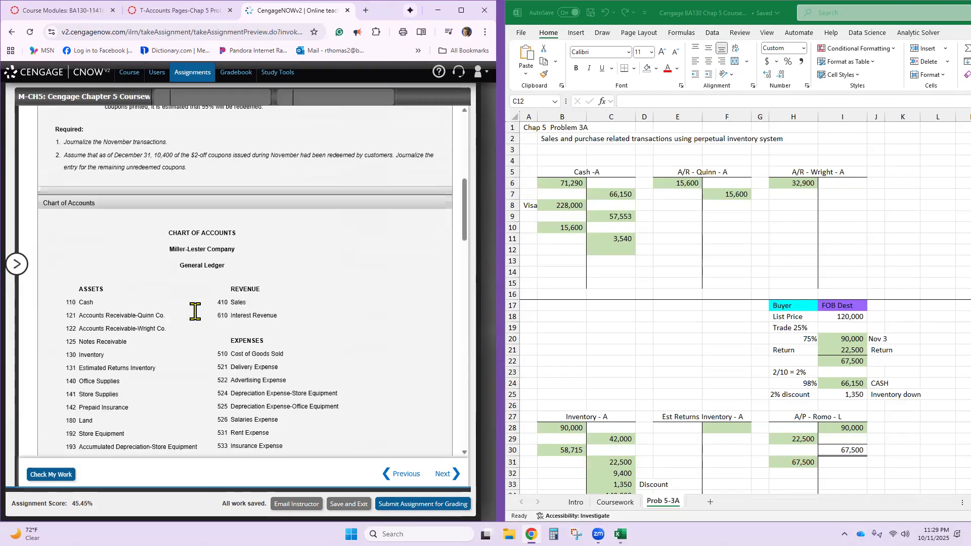
{"action": "scroll", "coordinate": [195, 312], "scroll_direction": "up", "scroll_amount": 4}
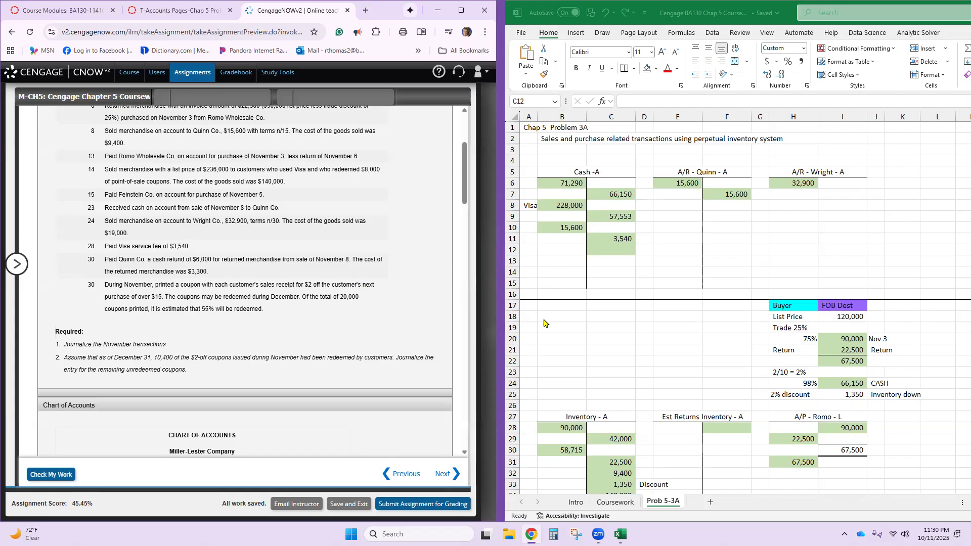
{"action": "left_click", "coordinate": [613, 249]}
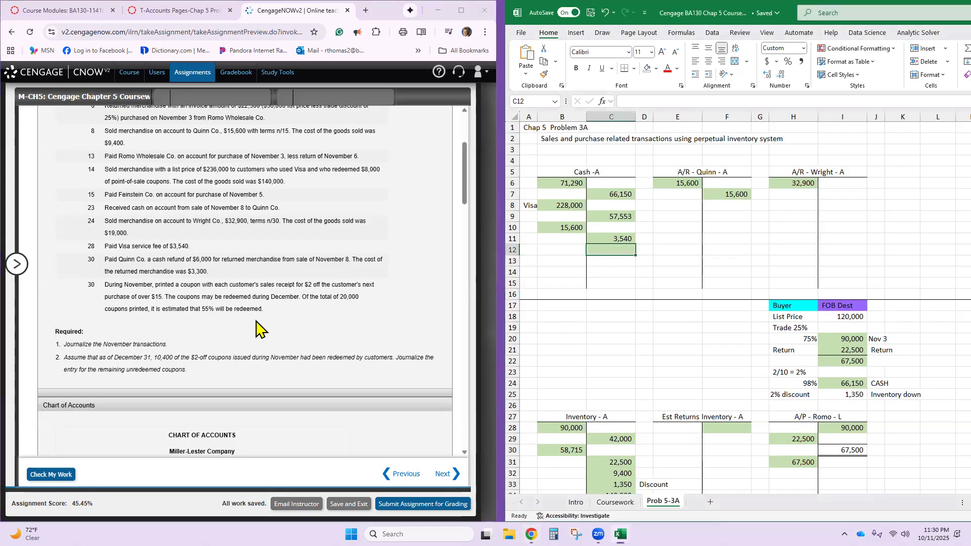
{"action": "type", "text": "6000"}
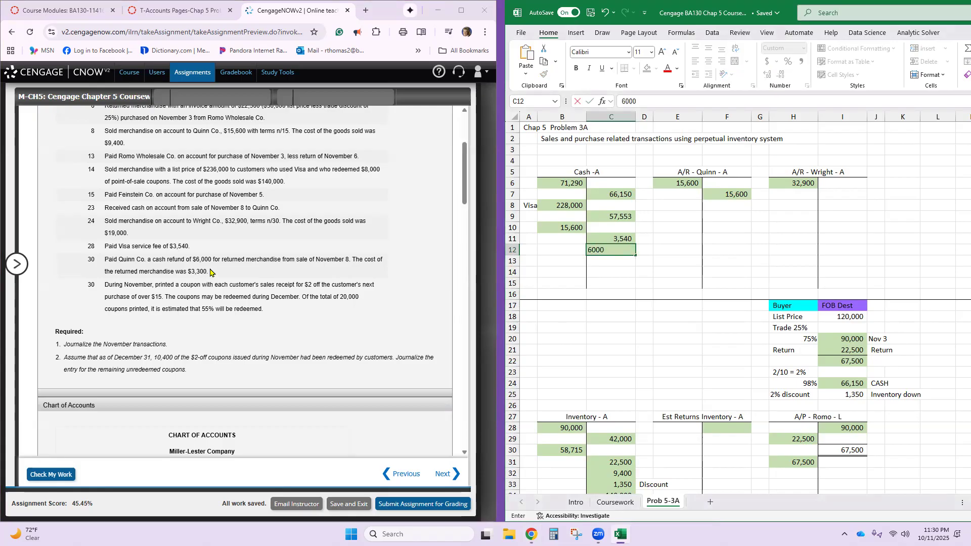
{"action": "key", "text": "Return"}
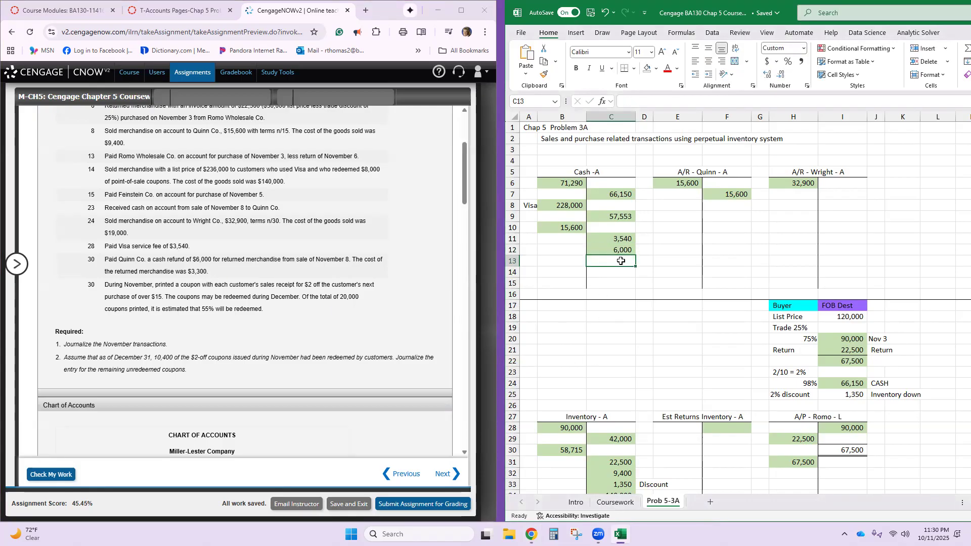
- Post a 6,000 debit to the Cust Refunds Payable T-account in cell E52
{"action": "scroll", "coordinate": [615, 260], "scroll_direction": "down", "scroll_amount": 4}
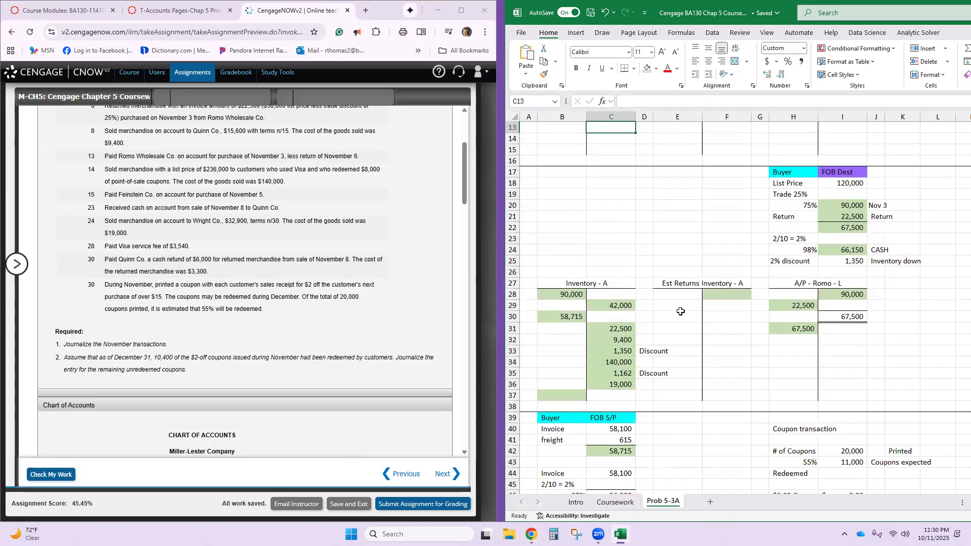
{"action": "scroll", "coordinate": [704, 411], "scroll_direction": "down", "scroll_amount": 4}
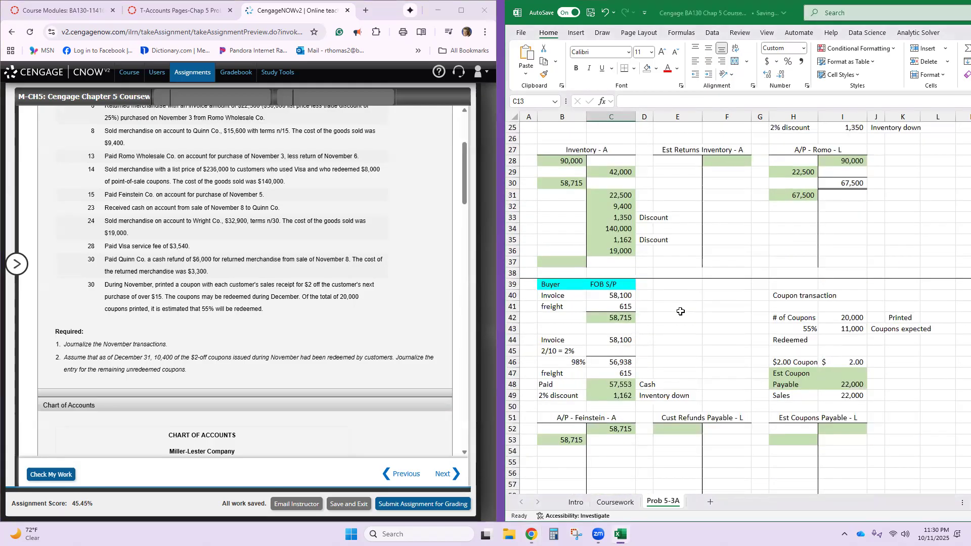
{"action": "left_click", "coordinate": [686, 428]}
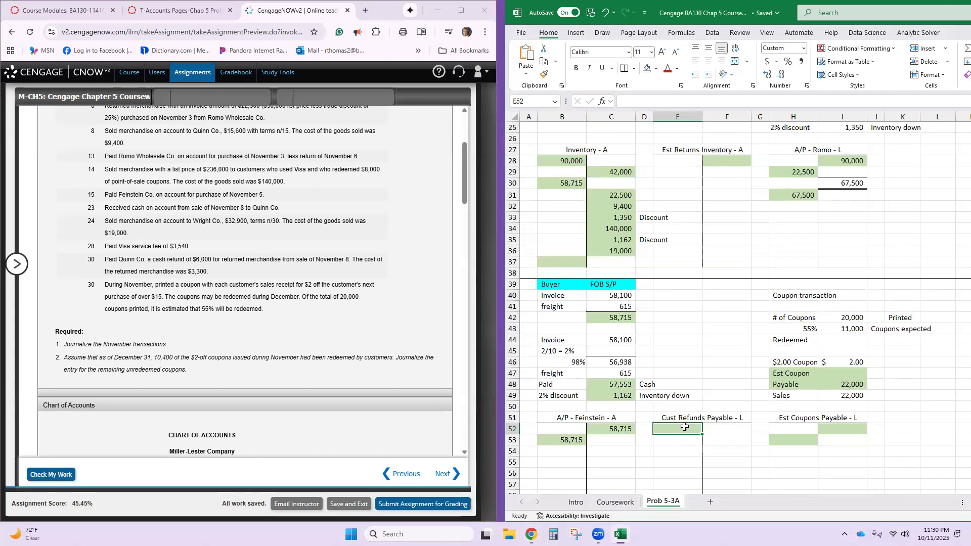
{"action": "type", "text": "6000"}
{"action": "key", "text": "Return"}
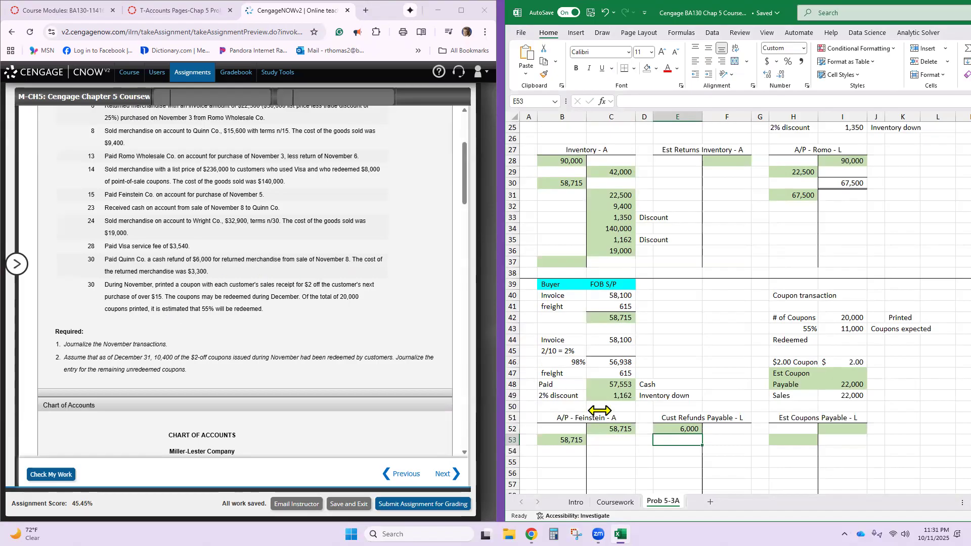
- Post the returned merchandise cost of 3,300 as a debit to the Inventory T-account in cell B37
{"action": "scroll", "coordinate": [626, 412], "scroll_direction": "up", "scroll_amount": 8}
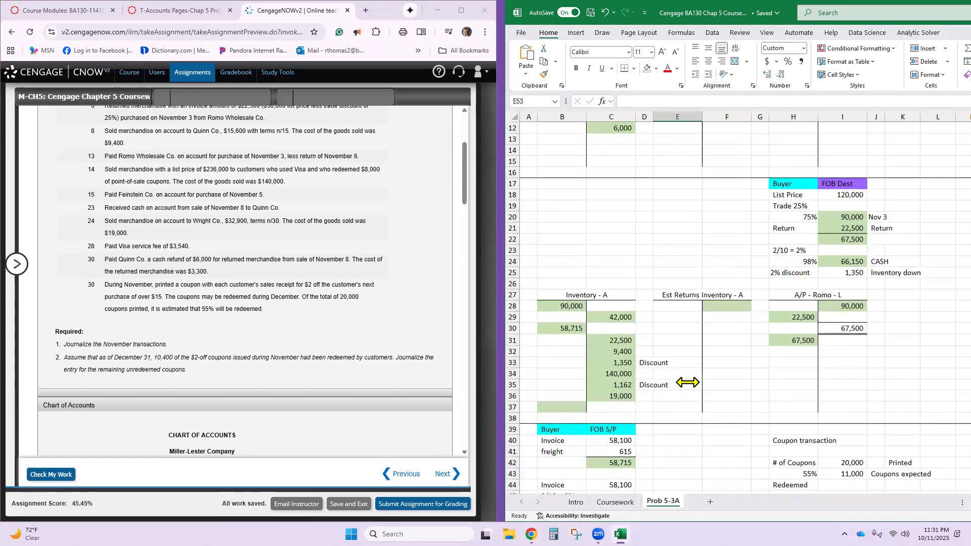
{"action": "scroll", "coordinate": [688, 383], "scroll_direction": "down", "scroll_amount": 16}
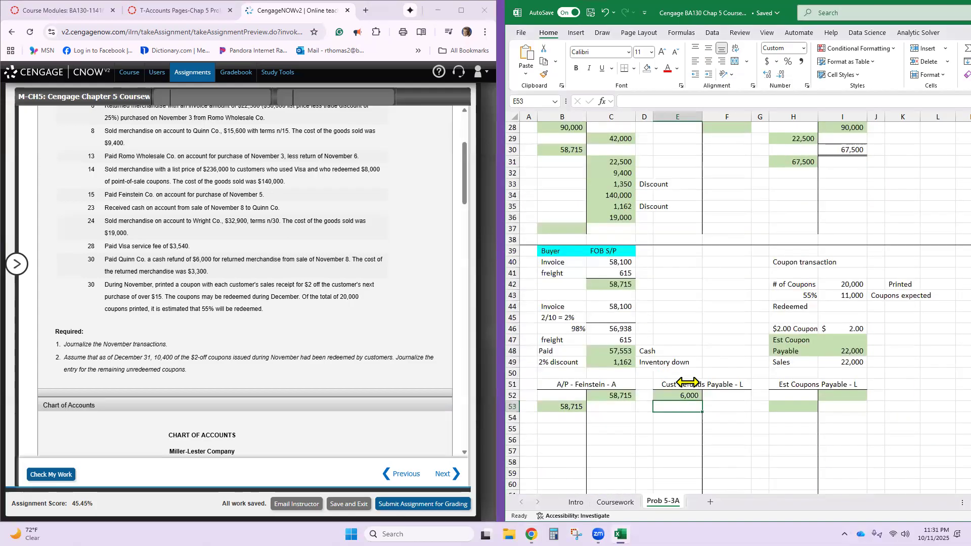
{"action": "scroll", "coordinate": [687, 383], "scroll_direction": "down", "scroll_amount": 3}
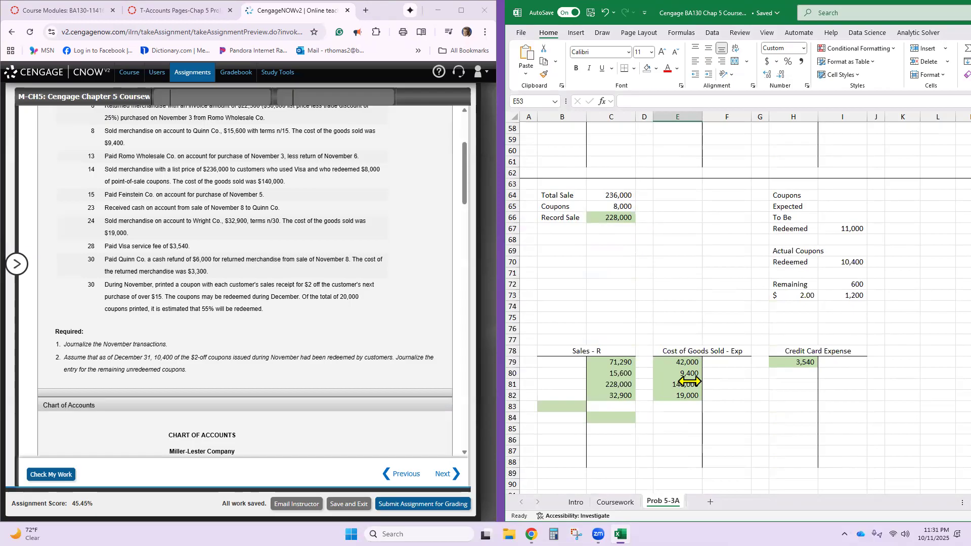
{"action": "scroll", "coordinate": [690, 381], "scroll_direction": "up", "scroll_amount": 8}
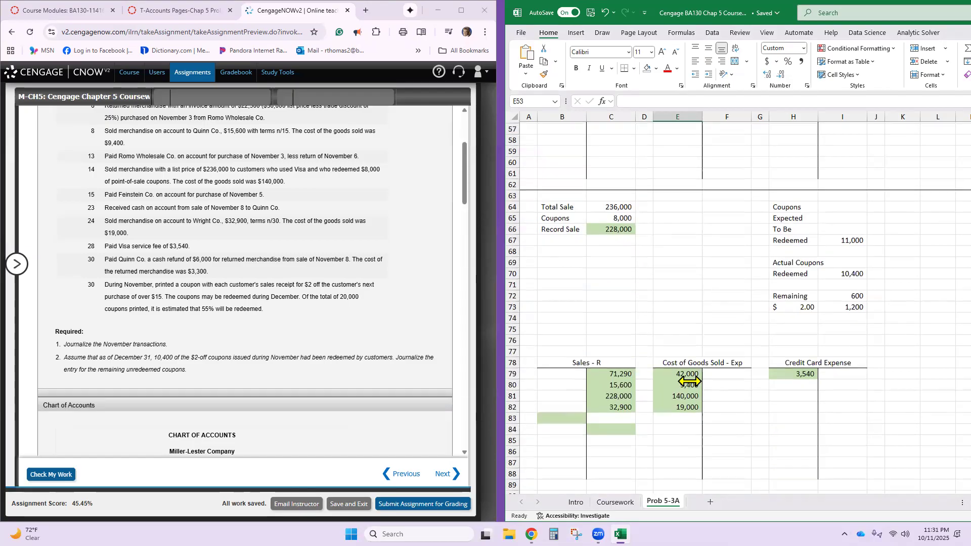
{"action": "scroll", "coordinate": [683, 381], "scroll_direction": "up", "scroll_amount": 5}
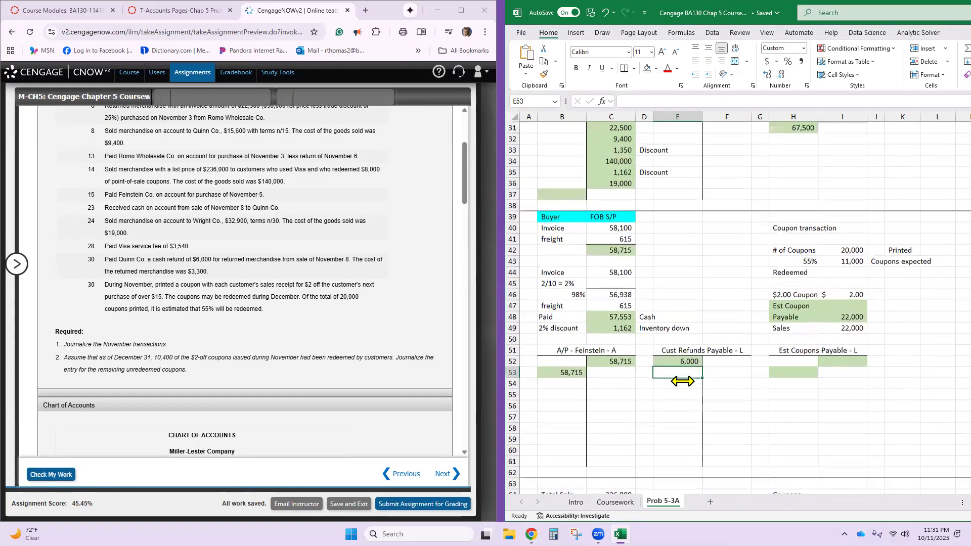
{"action": "left_click", "coordinate": [556, 329]}
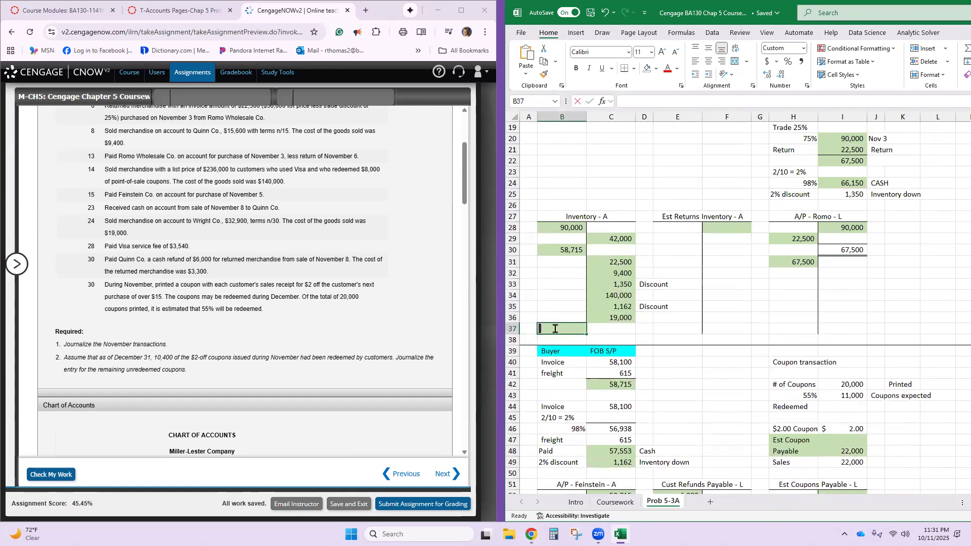
{"action": "type", "text": "3300"}
{"action": "key", "text": "Return"}
- Post a 3,300 credit to the Est Returns Inventory T-account in cell F28
{"action": "scroll", "coordinate": [658, 284], "scroll_direction": "down", "scroll_amount": 3}
{"action": "scroll", "coordinate": [724, 234], "scroll_direction": "up", "scroll_amount": 3}
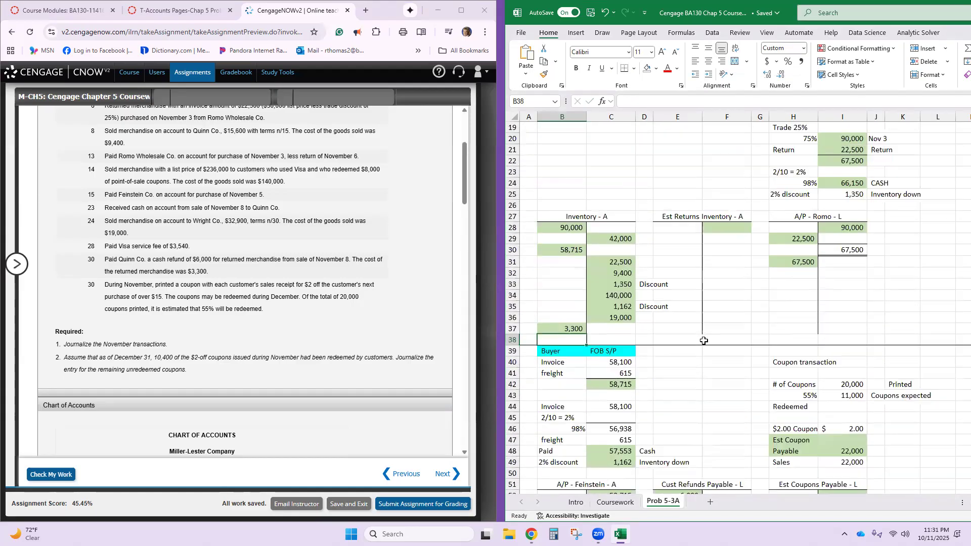
{"action": "left_click", "coordinate": [727, 232]}
{"action": "type", "text": "3,300"}
{"action": "key", "text": "Return"}
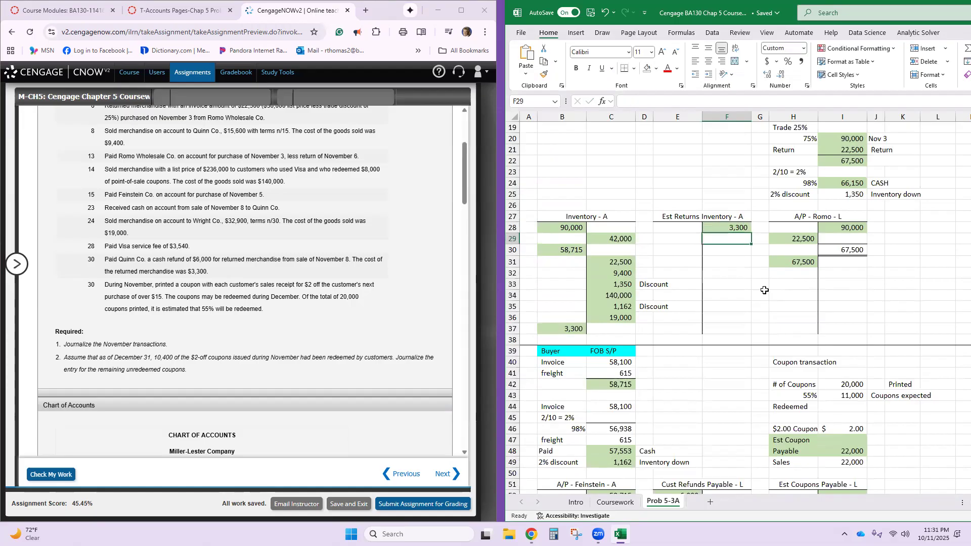
- In the CengageNOW journal, record the Nov. 30 refund on line 33 as a debit of 6,000 to Customer Refunds Payable
{"action": "scroll", "coordinate": [278, 410], "scroll_direction": "down", "scroll_amount": 8}
{"action": "scroll", "coordinate": [276, 408], "scroll_direction": "down", "scroll_amount": 15}
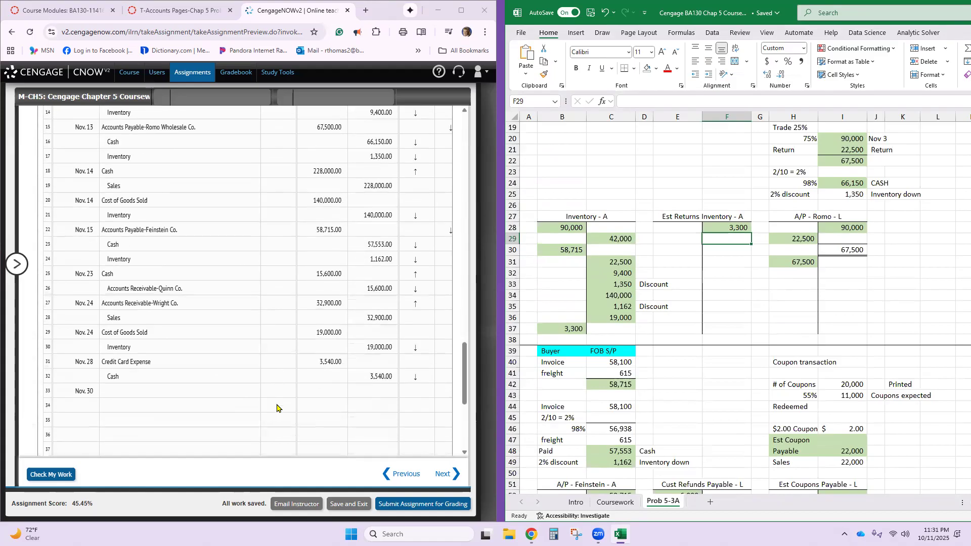
{"action": "scroll", "coordinate": [277, 408], "scroll_direction": "down", "scroll_amount": 2}
{"action": "left_click", "coordinate": [214, 351]}
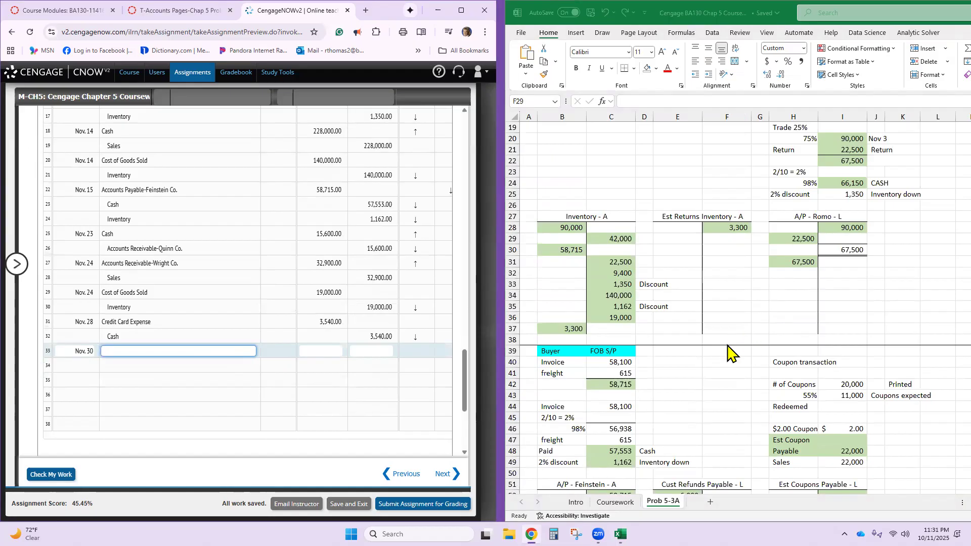
{"action": "scroll", "coordinate": [738, 349], "scroll_direction": "up", "scroll_amount": 4}
{"action": "scroll", "coordinate": [731, 352], "scroll_direction": "down", "scroll_amount": 3}
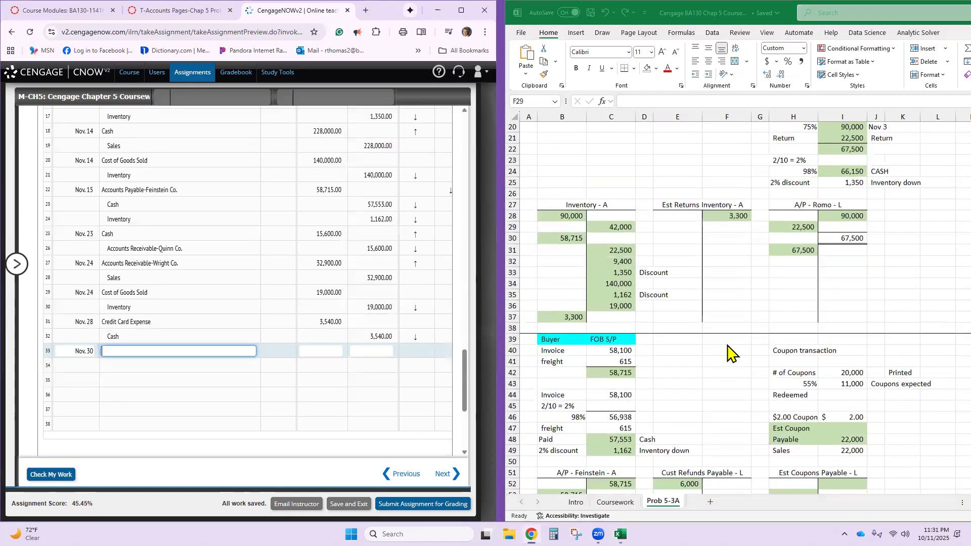
{"action": "scroll", "coordinate": [729, 354], "scroll_direction": "down", "scroll_amount": 4}
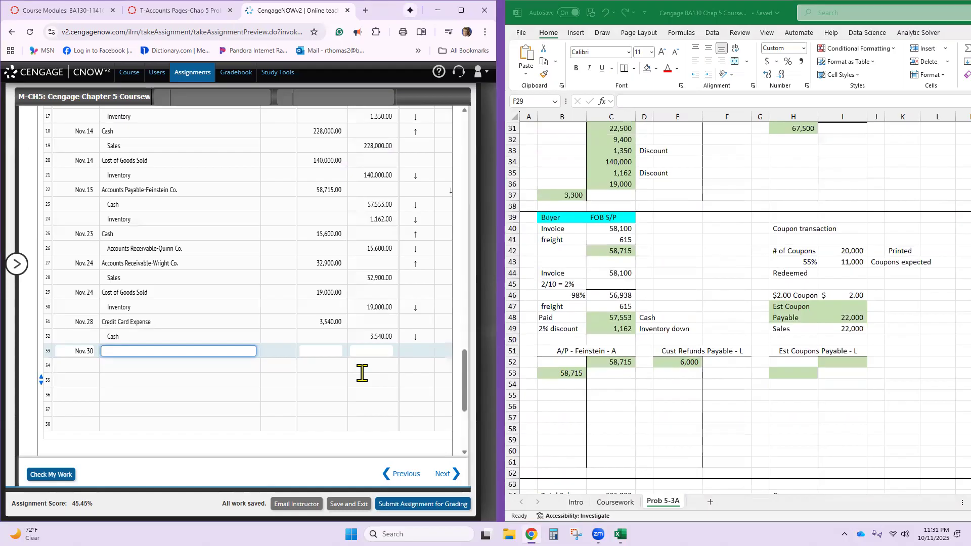
{"action": "type", "text": "Customer Refunds Payable"}
{"action": "key", "text": "Tab"}
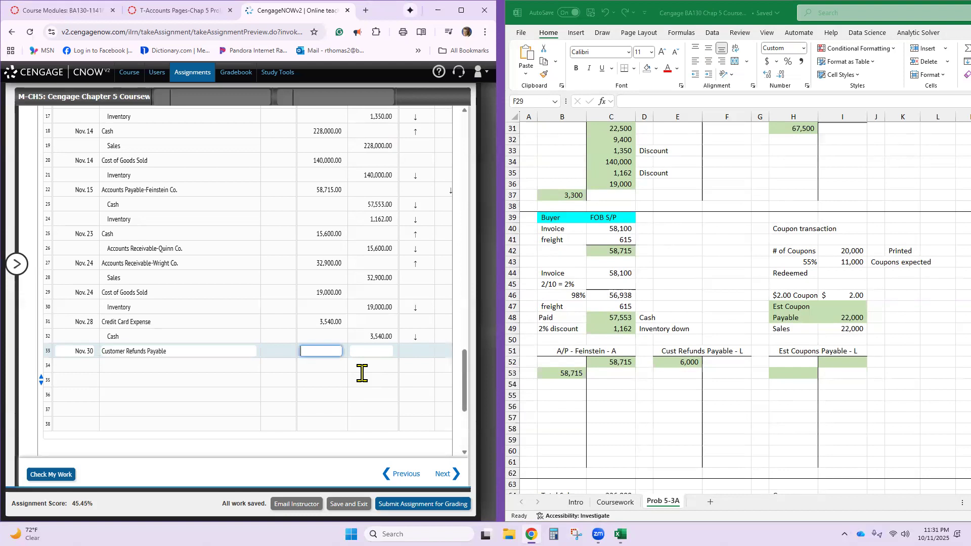
{"action": "type", "text": "6000"}
{"action": "key", "text": "Tab"}
{"action": "key", "text": "Tab"}
{"action": "key", "text": "Tab"}
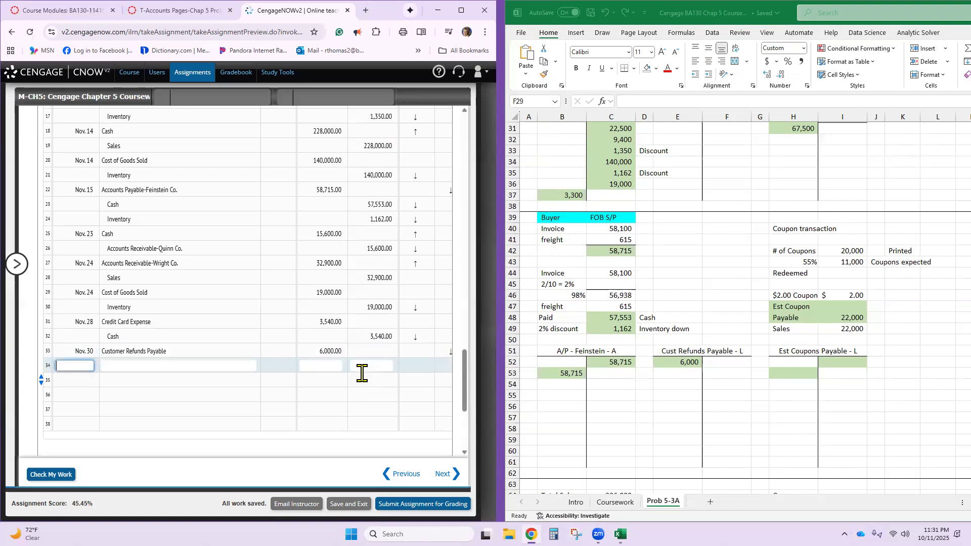
- Credit Cash for 6,000 on journal line 34
{"action": "type", "text": "Cash"}
{"action": "key", "text": "Tab"}
{"action": "key", "text": "Tab"}
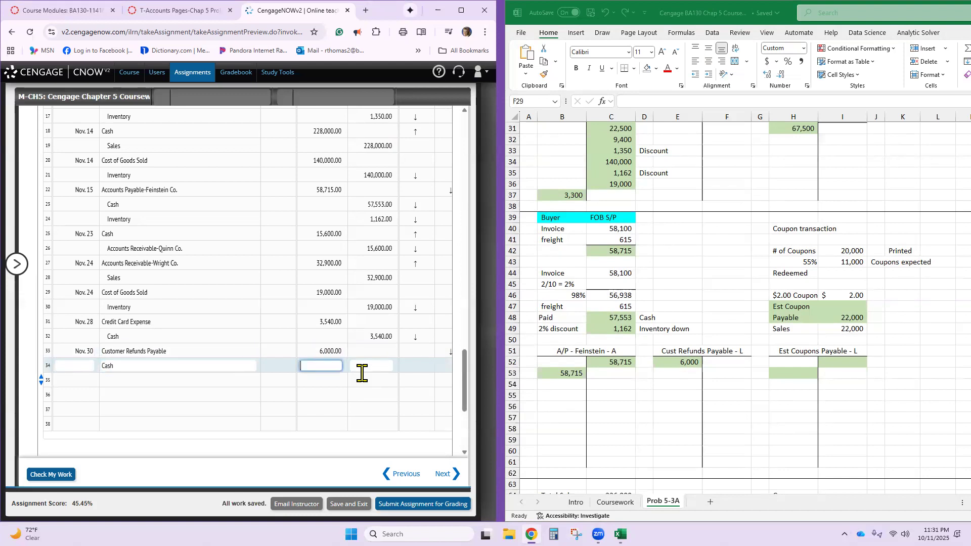
{"action": "type", "text": "6,000"}
{"action": "key", "text": "Tab"}
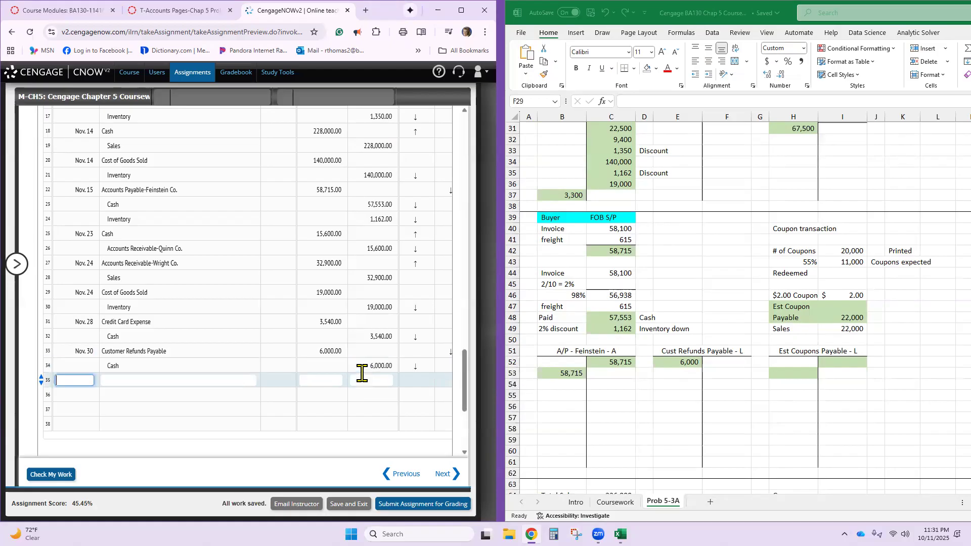
- Enter a Nov. 30 debit of 3,300 to Inventory on journal line 35 for the returned merchandise
{"action": "type", "text": "Nov. 30"}
{"action": "key", "text": "Tab"}
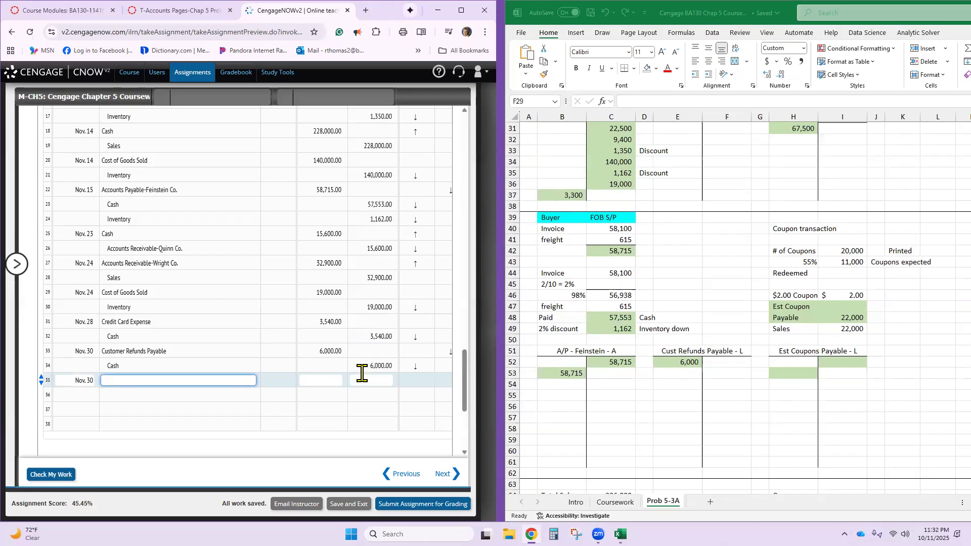
{"action": "type", "text": "Inventory"}
{"action": "key", "text": "Tab"}
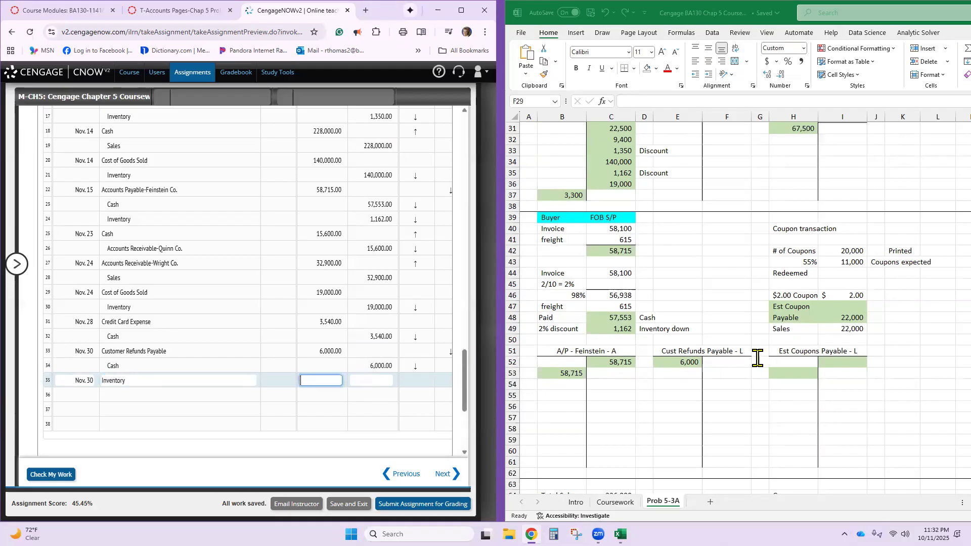
{"action": "scroll", "coordinate": [757, 358], "scroll_direction": "up", "scroll_amount": 2}
{"action": "scroll", "coordinate": [756, 359], "scroll_direction": "up", "scroll_amount": 4}
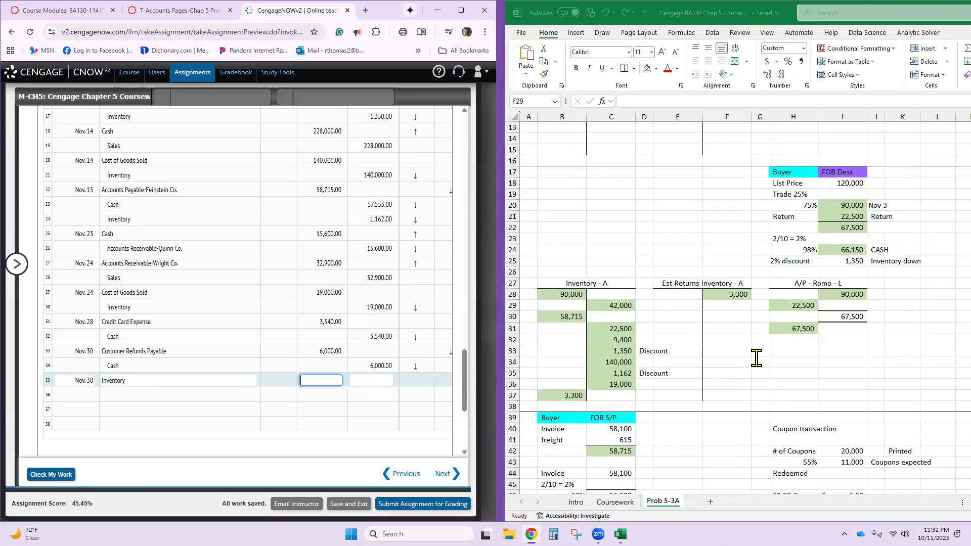
{"action": "type", "text": "3300"}
- Credit Estimated Returns Inventory for 3,300 on journal line 36
{"action": "left_click", "coordinate": [181, 398]}
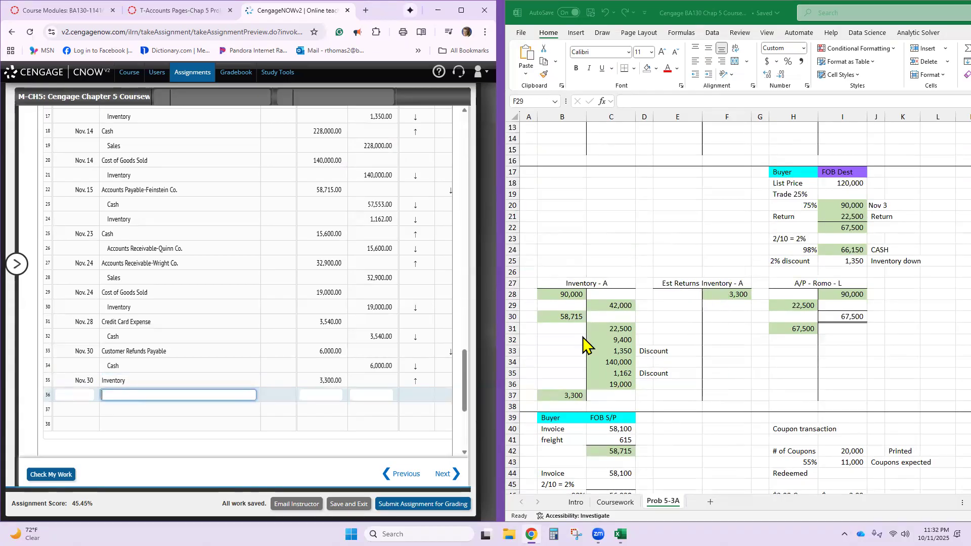
{"action": "type", "text": "Estimated Returns Incventory"}
{"action": "key", "text": "Tab"}
{"action": "key", "text": "Tab"}
{"action": "key", "text": "Tab"}
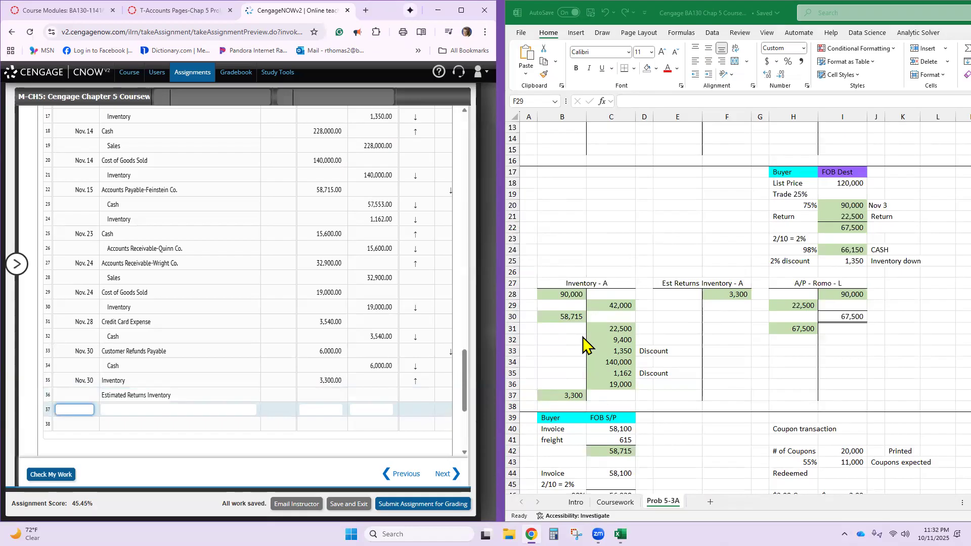
{"action": "key", "text": "shift+Tab"}
{"action": "type", "text": "3300"}
{"action": "key", "text": "Return"}
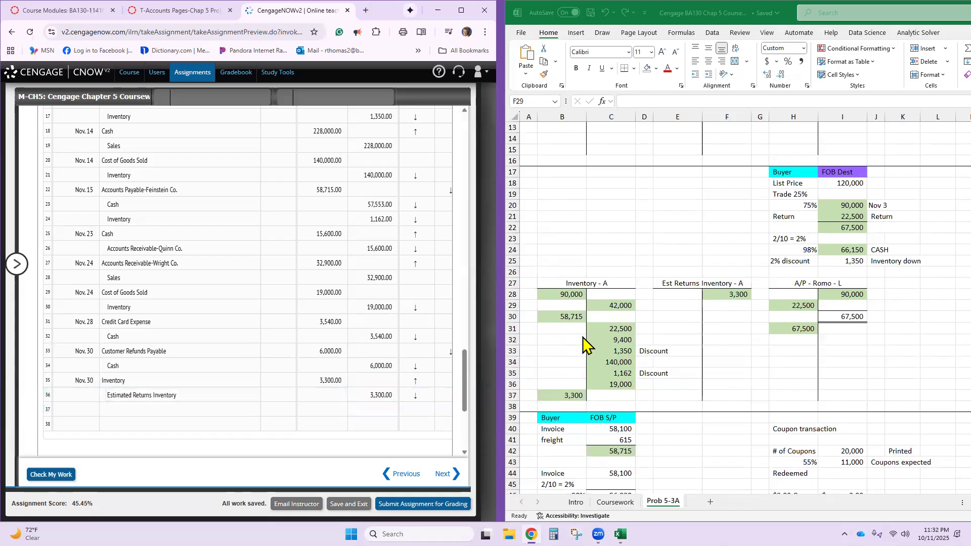
- Date journal line 37 as Nov. 30 for the coupon entry
{"action": "left_click", "coordinate": [75, 411]}
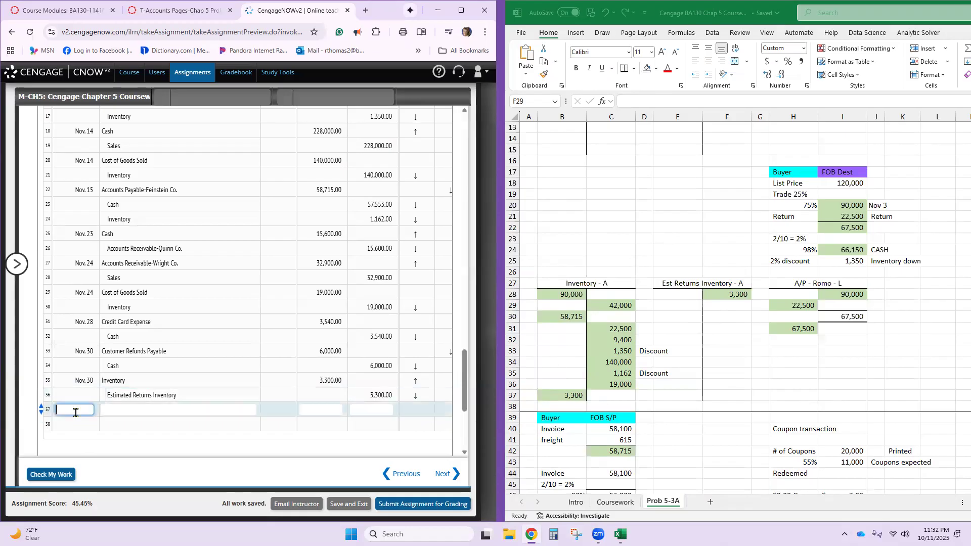
{"action": "type", "text": "Nov. 30"}
{"action": "key", "text": "Tab"}
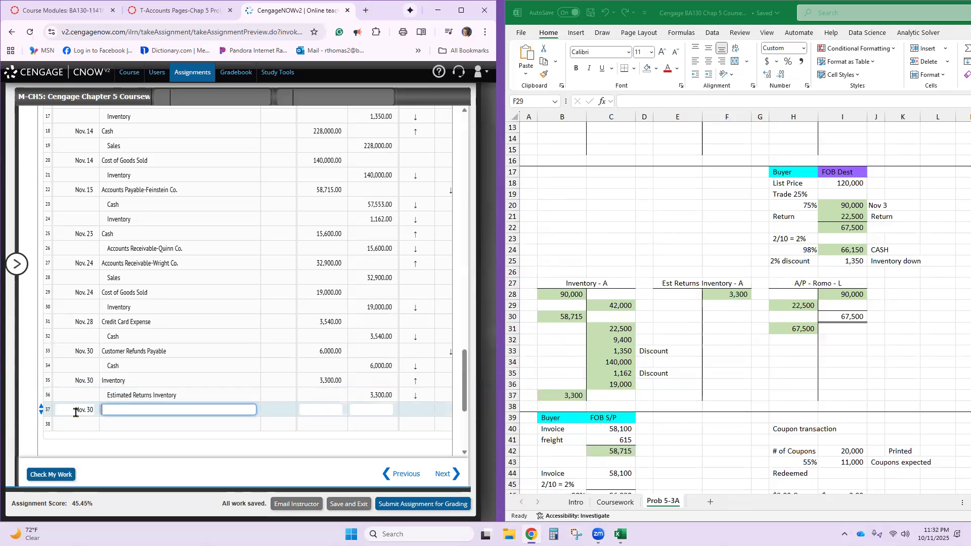
- In Excel, examine the coupon transaction block, checking the number of coupons printed and the formula for coupons expected in cell I43
{"action": "scroll", "coordinate": [847, 448], "scroll_direction": "down", "scroll_amount": 1}
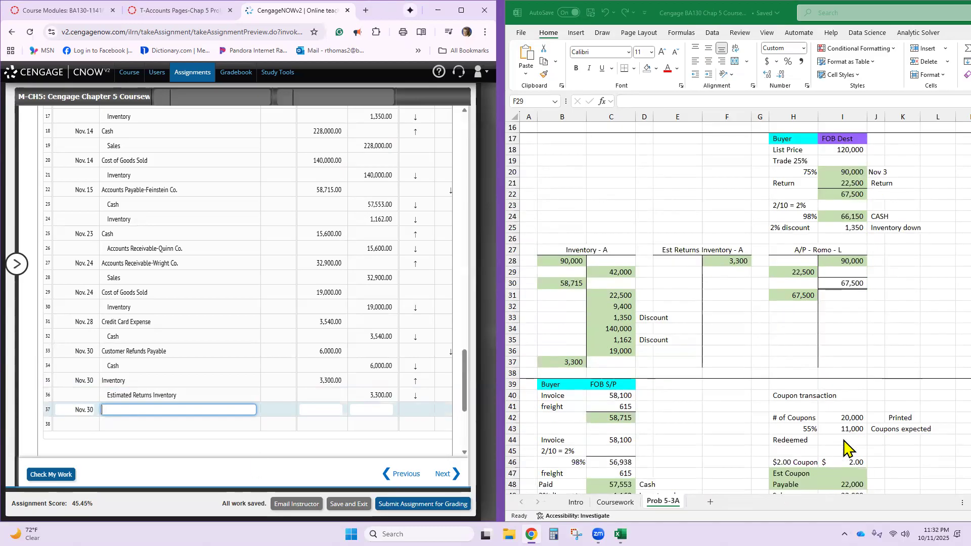
{"action": "scroll", "coordinate": [847, 448], "scroll_direction": "down", "scroll_amount": 2}
{"action": "scroll", "coordinate": [905, 460], "scroll_direction": "down", "scroll_amount": 3}
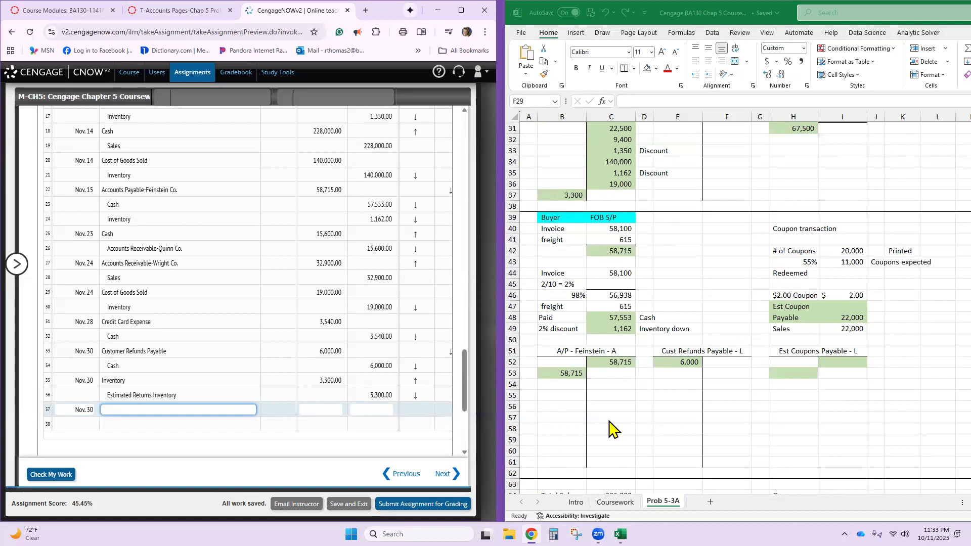
{"action": "left_click", "coordinate": [845, 252]}
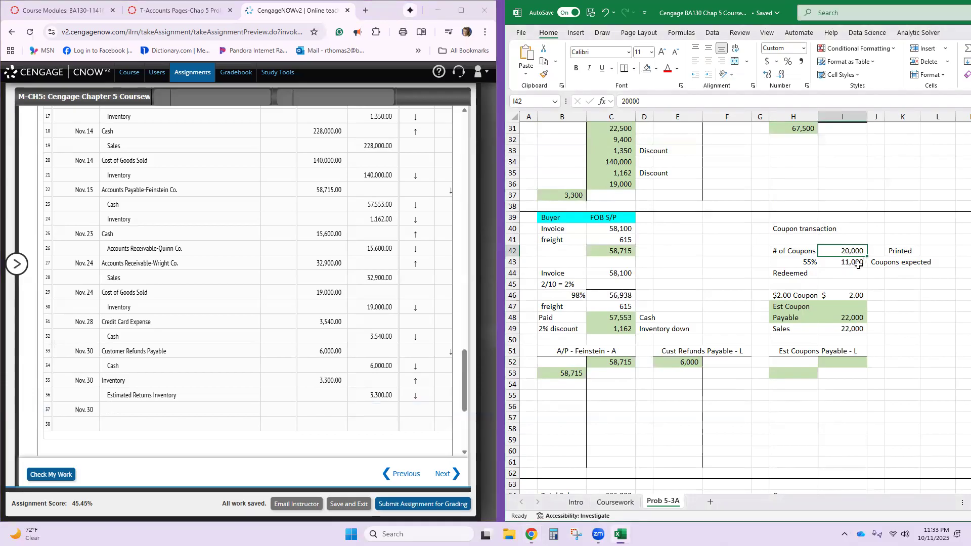
{"action": "left_click", "coordinate": [855, 263]}
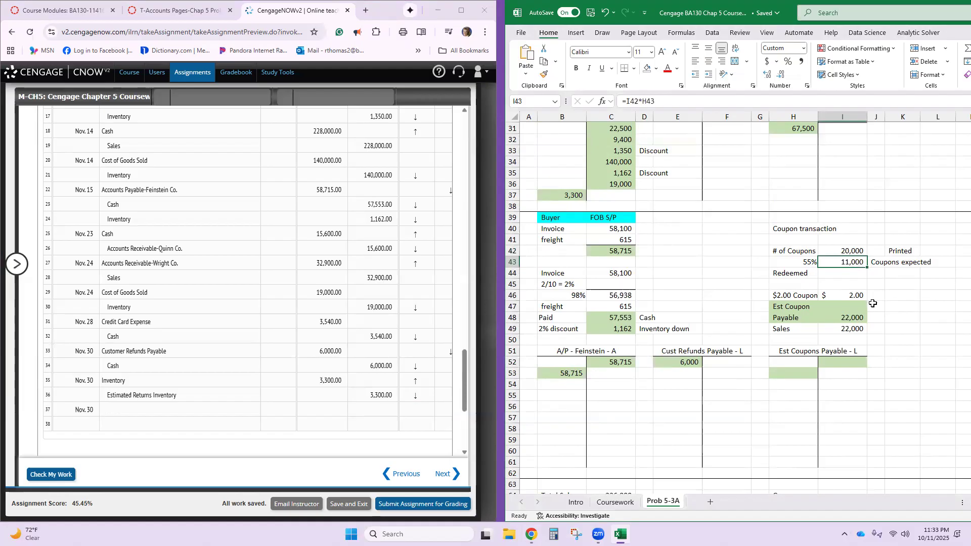
{"action": "double_click", "coordinate": [835, 263]}
{"action": "key", "text": "Return"}
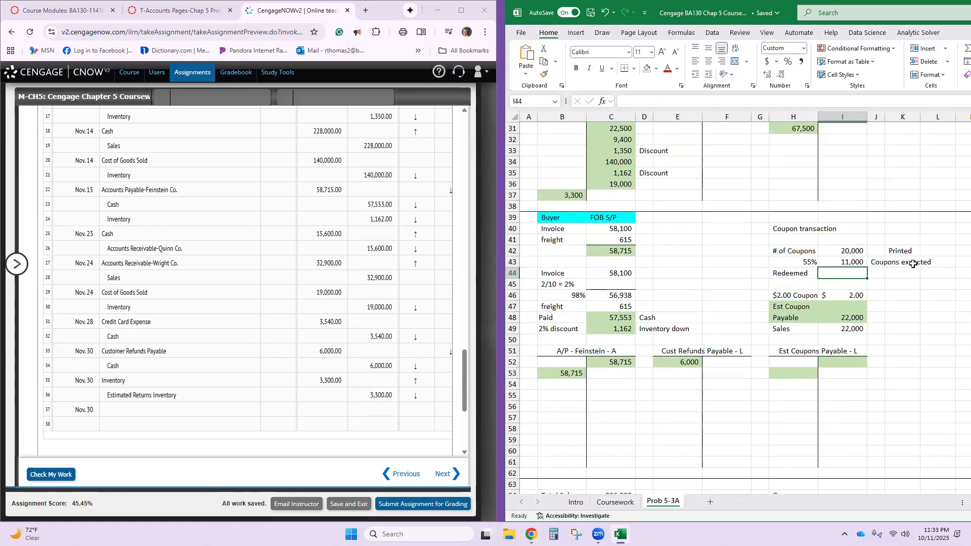
{"action": "left_click", "coordinate": [881, 274]}
{"action": "type", "text": "To"}
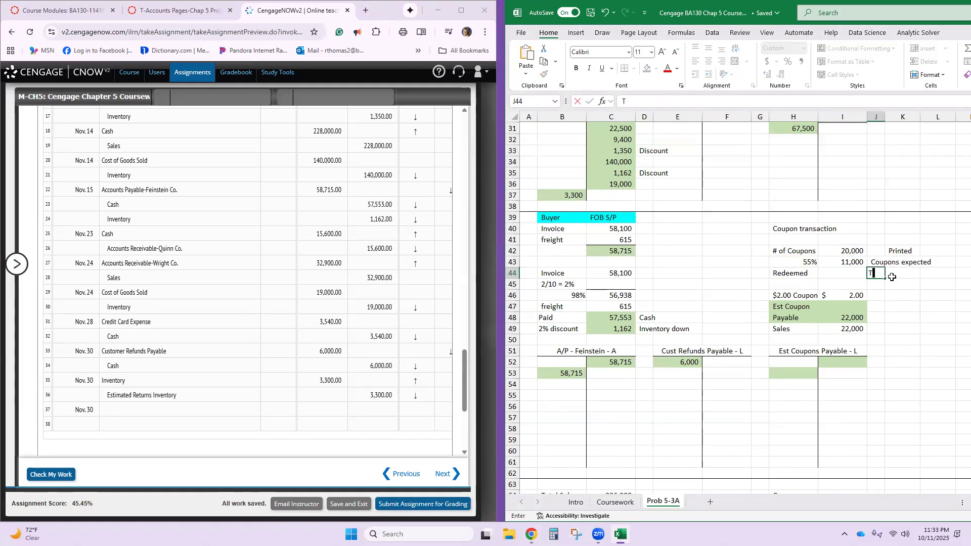
{"action": "key", "text": "BackSpace"}
{"action": "key", "text": "BackSpace"}
{"action": "type", "text": "to be rede"}
{"action": "key", "text": "BackSpace"}
{"action": "key", "text": "BackSpace"}
{"action": "key", "text": "BackSpace"}
{"action": "key", "text": "BackSpace"}
{"action": "key", "text": "BackSpace"}
{"action": "key", "text": "BackSpace"}
{"action": "key", "text": "BackSpace"}
{"action": "key", "text": "BackSpace"}
{"action": "key", "text": "BackSpace"}
{"action": "key", "text": "BackSpace"}
- Check the coupon value and liability formula, and post a 22,000 credit to the Est Coupons Payable T-account in cell I52
{"action": "left_click", "coordinate": [843, 297]}
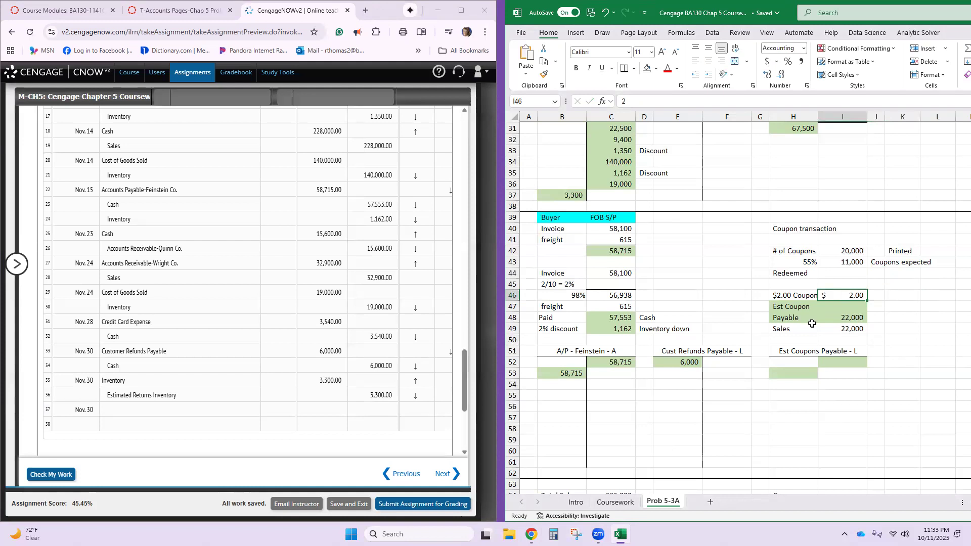
{"action": "left_click", "coordinate": [826, 307]}
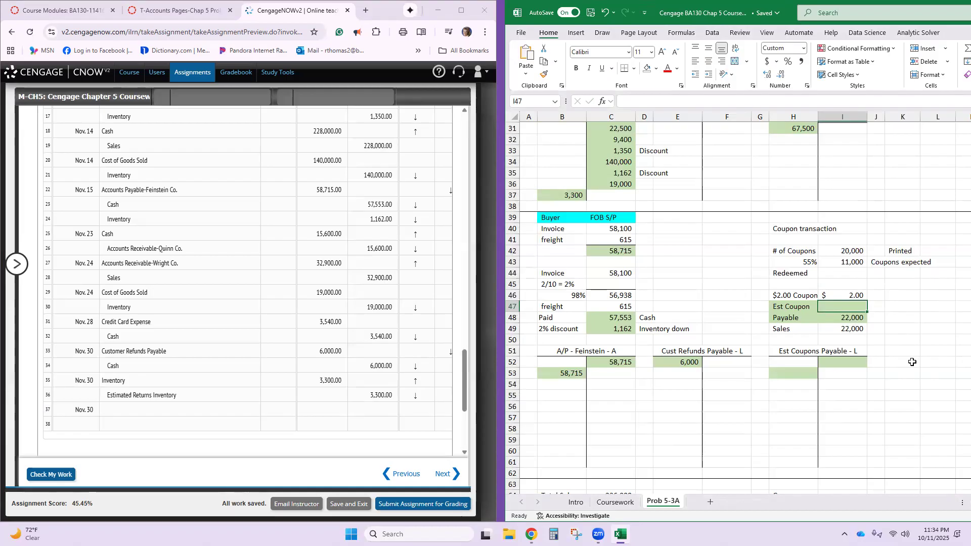
{"action": "double_click", "coordinate": [835, 318]}
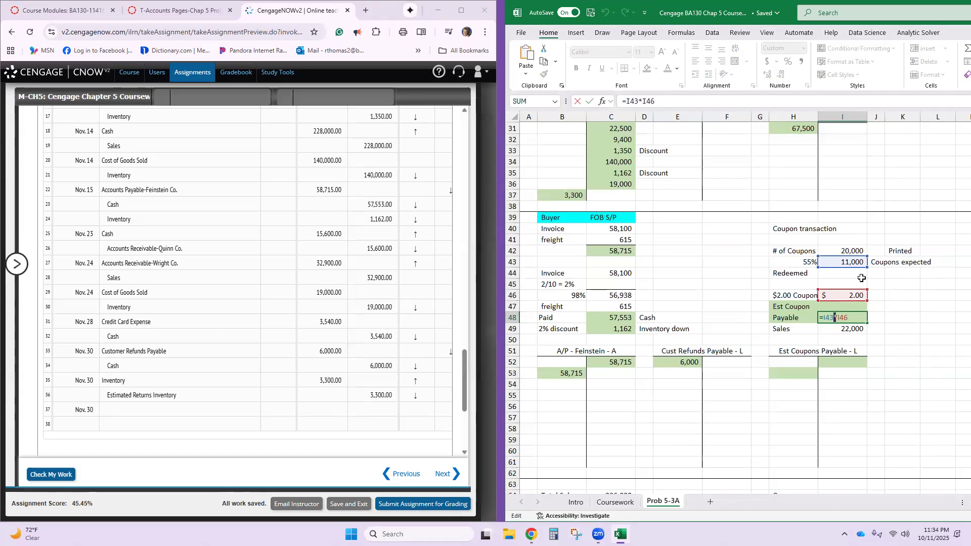
{"action": "key", "text": "Return"}
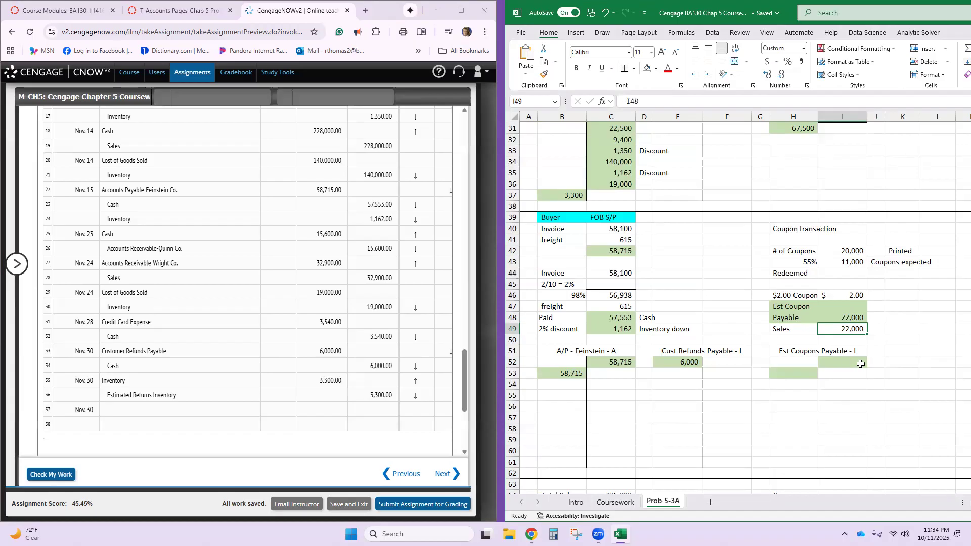
{"action": "left_click", "coordinate": [852, 365]}
{"action": "type", "text": "22000"}
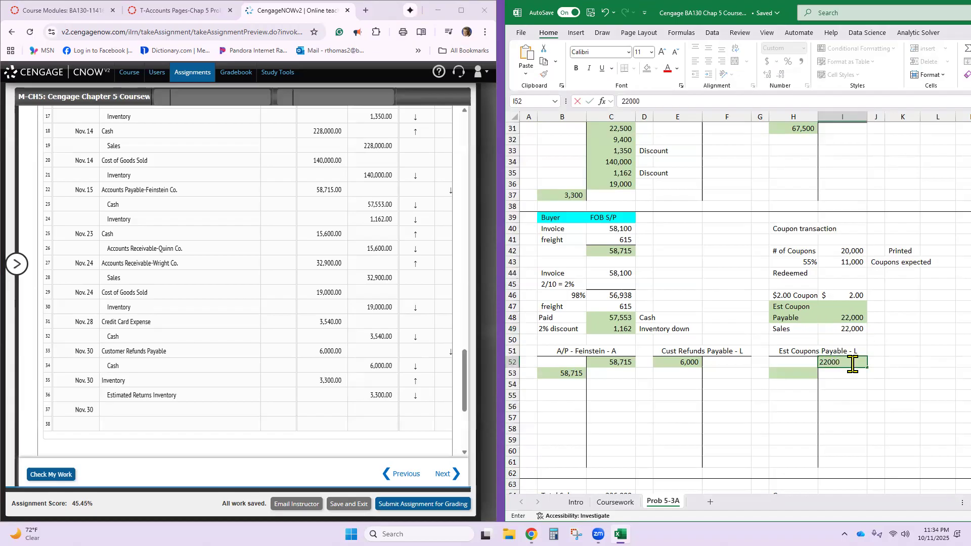
{"action": "key", "text": "Return"}
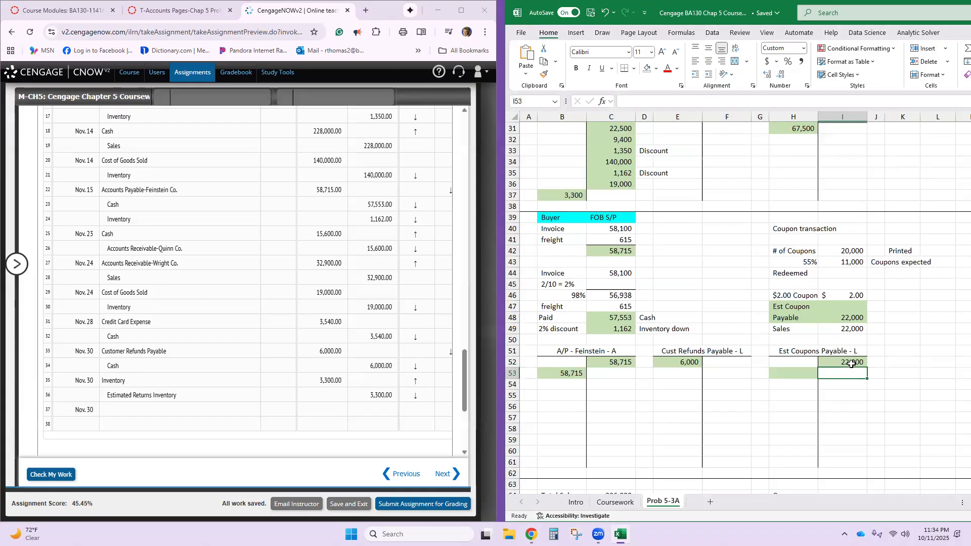
- Post a 22,000 debit to the Sales T-account in cell B83
{"action": "scroll", "coordinate": [823, 332], "scroll_direction": "up", "scroll_amount": 4}
{"action": "scroll", "coordinate": [810, 331], "scroll_direction": "up", "scroll_amount": 6}
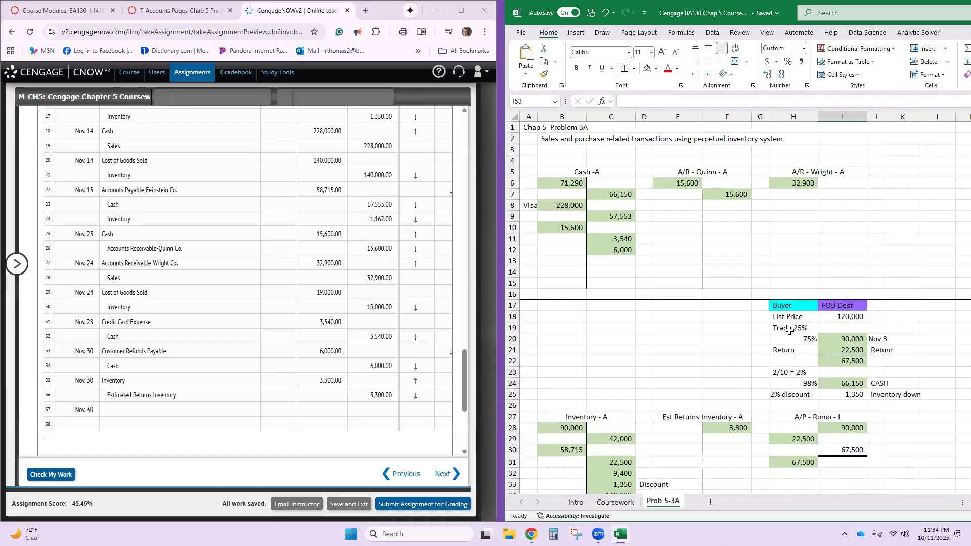
{"action": "scroll", "coordinate": [790, 331], "scroll_direction": "down", "scroll_amount": 16}
{"action": "scroll", "coordinate": [790, 331], "scroll_direction": "down", "scroll_amount": 8}
{"action": "scroll", "coordinate": [790, 331], "scroll_direction": "up", "scroll_amount": 2}
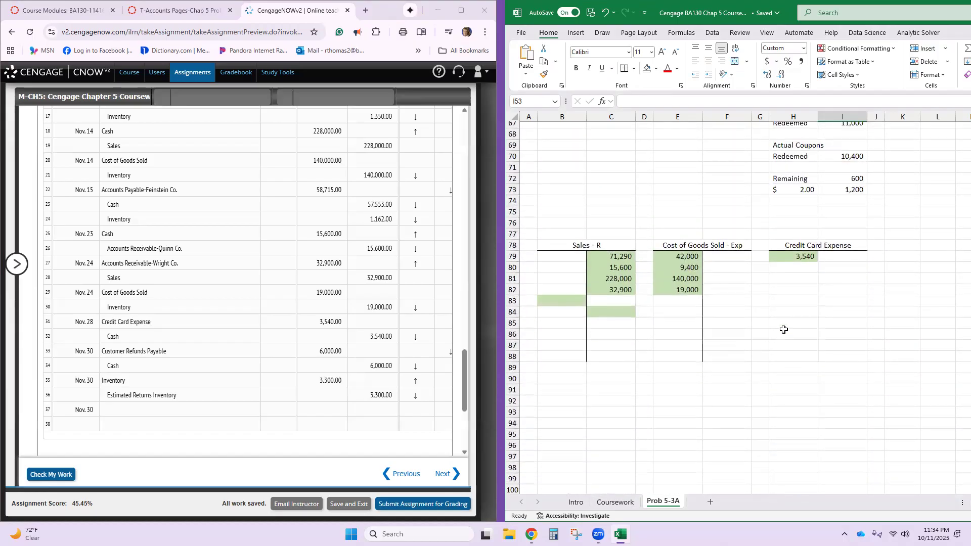
{"action": "left_click", "coordinate": [571, 307]}
{"action": "type", "text": "22000"}
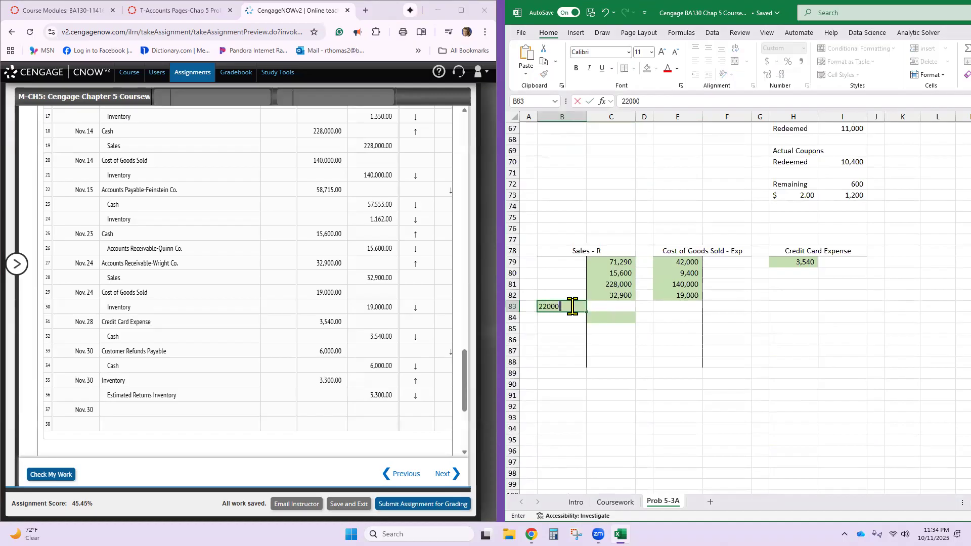
{"action": "key", "text": "Return"}
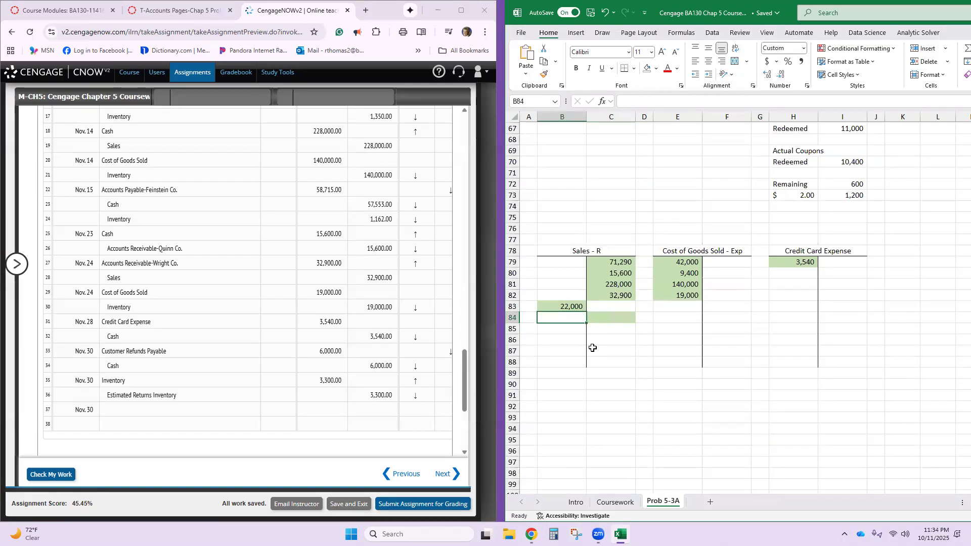
- In CengageNOW, debit Sales for 22,000 on journal line 37 of the Nov. 30 coupon entry
{"action": "left_click", "coordinate": [208, 406]}
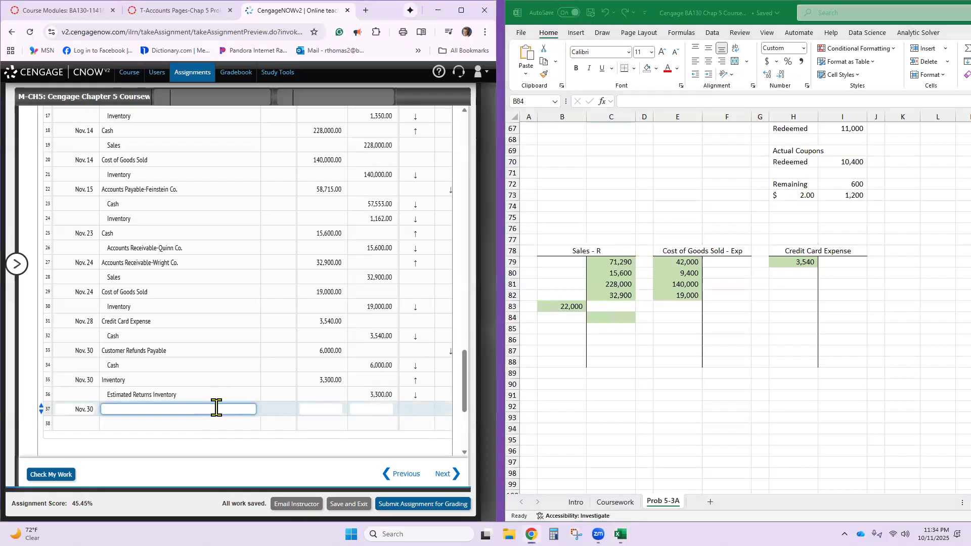
{"action": "scroll", "coordinate": [213, 406], "scroll_direction": "down", "scroll_amount": 2}
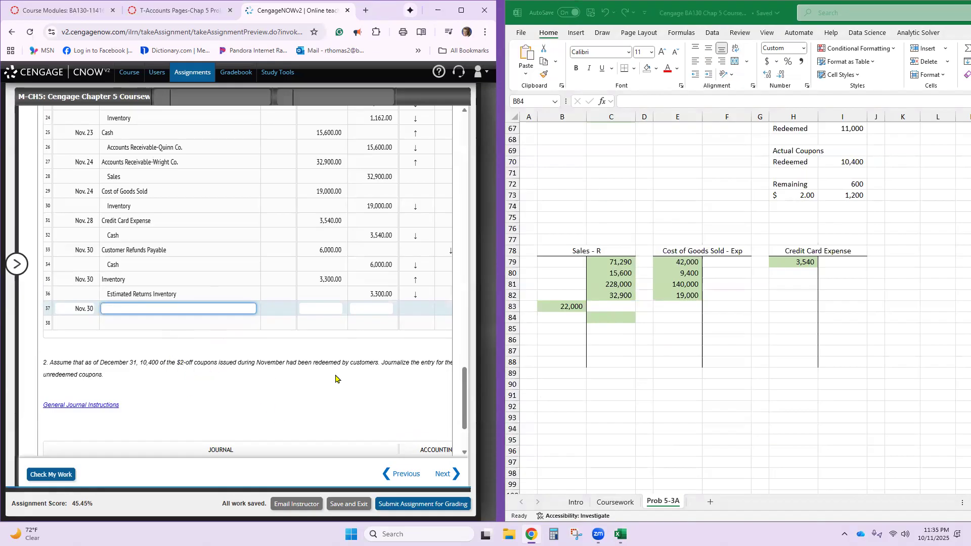
{"action": "scroll", "coordinate": [816, 292], "scroll_direction": "down", "scroll_amount": 4}
{"action": "scroll", "coordinate": [815, 292], "scroll_direction": "up", "scroll_amount": 12}
{"action": "scroll", "coordinate": [856, 246], "scroll_direction": "up", "scroll_amount": 1}
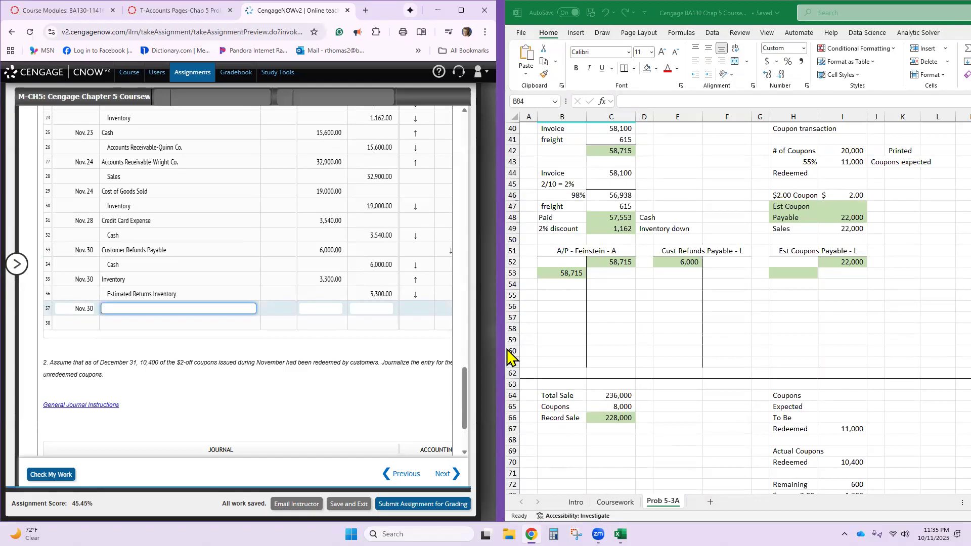
{"action": "type", "text": "Sales"}
{"action": "key", "text": "Tab"}
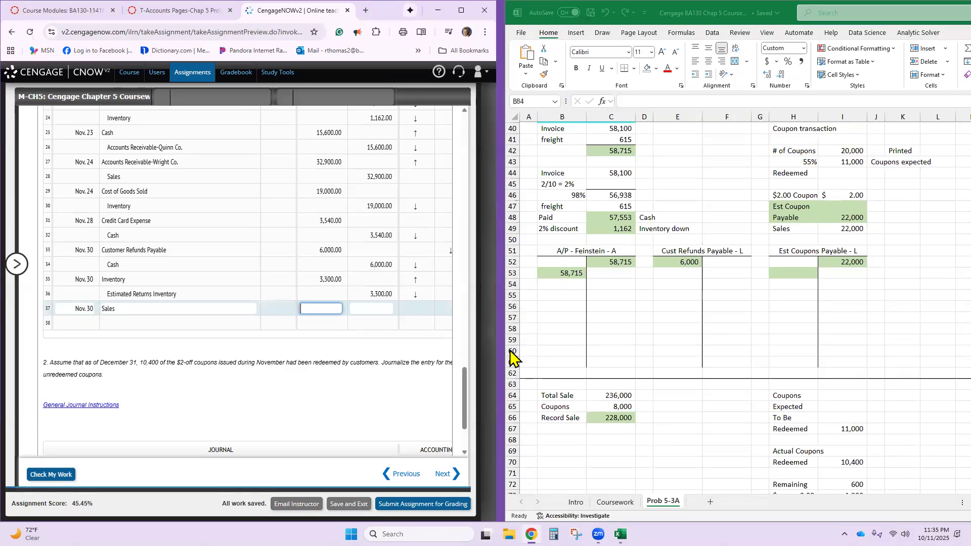
{"action": "type", "text": "22000"}
{"action": "key", "text": "Tab"}
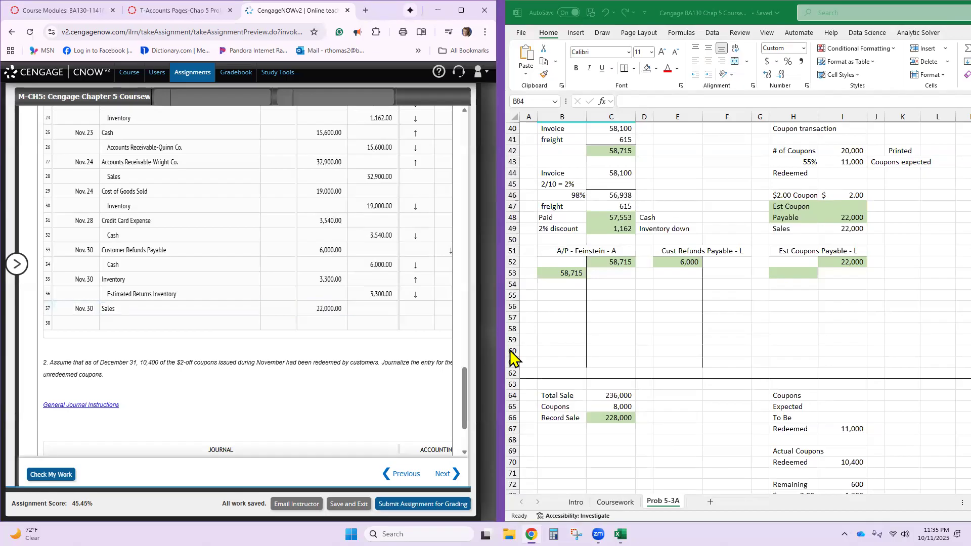
- Credit Estimated Coupons Payable for 22,000 on journal line 38
{"action": "left_click", "coordinate": [162, 323]}
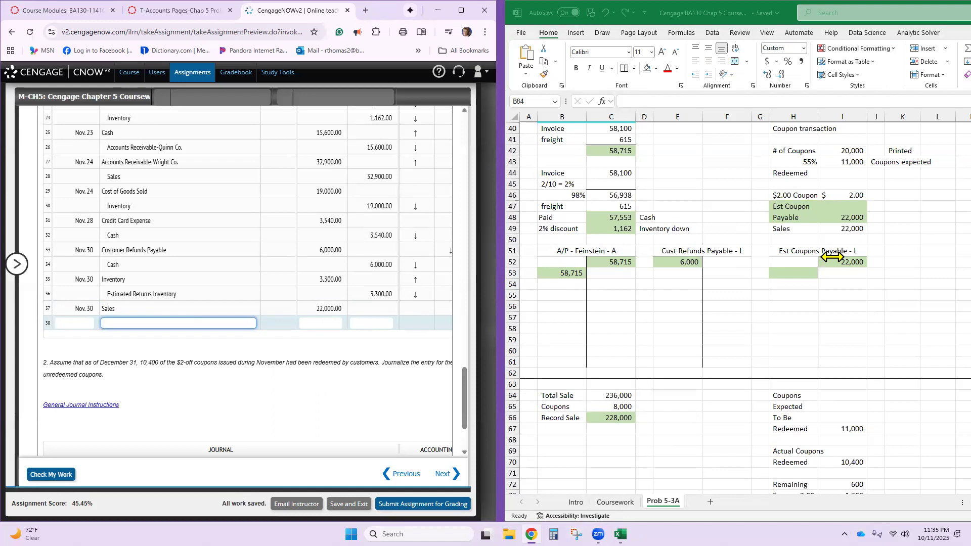
{"action": "type", "text": "Estimated Coupons Payable"}
{"action": "key", "text": "Tab"}
{"action": "key", "text": "Tab"}
{"action": "type", "text": "22000"}
{"action": "key", "text": "Tab"}
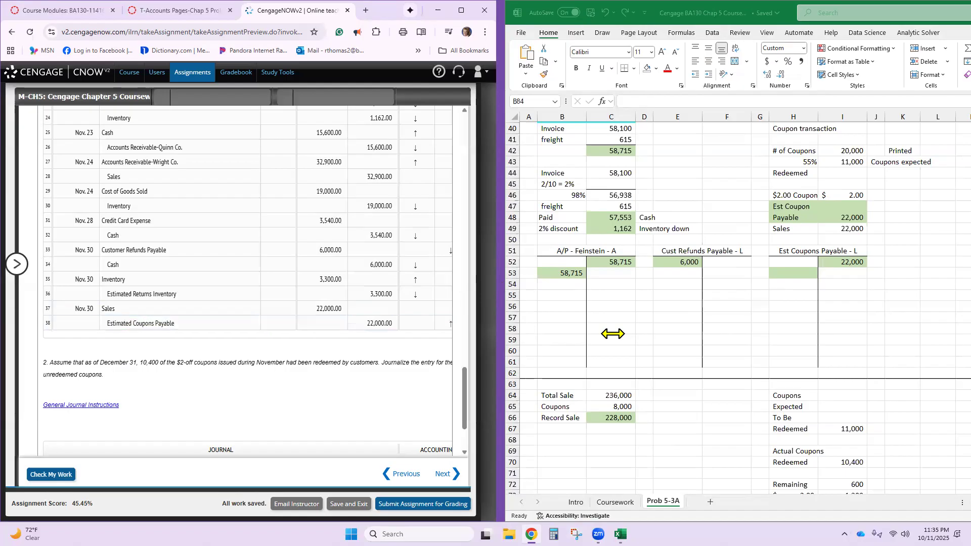
- Check the completed November journal and widen the browser window beside Excel to show the full journal and points
{"action": "left_click", "coordinate": [53, 478]}
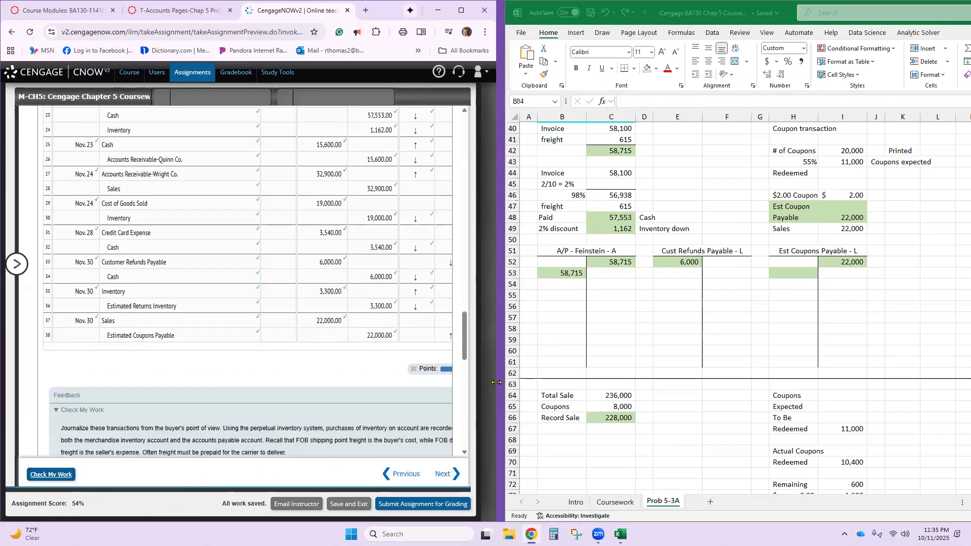
{"action": "left_click_drag", "start_coordinate": [496, 383], "coordinate": [516, 380]}
{"action": "scroll", "coordinate": [471, 377], "scroll_direction": "down", "scroll_amount": 5}
{"action": "scroll", "coordinate": [480, 359], "scroll_direction": "down", "scroll_amount": 10}
{"action": "scroll", "coordinate": [480, 359], "scroll_direction": "down", "scroll_amount": 10}
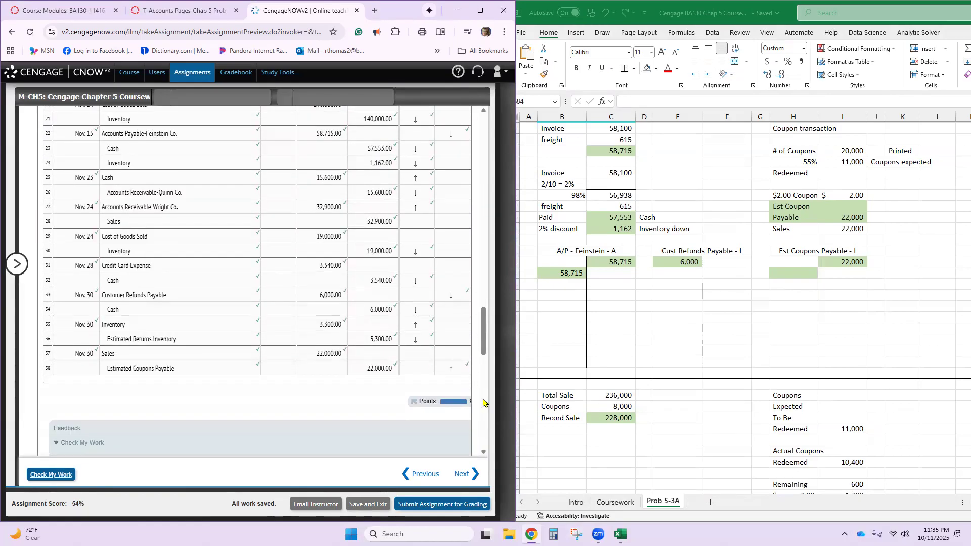
{"action": "scroll", "coordinate": [475, 433], "scroll_direction": "down", "scroll_amount": 3}
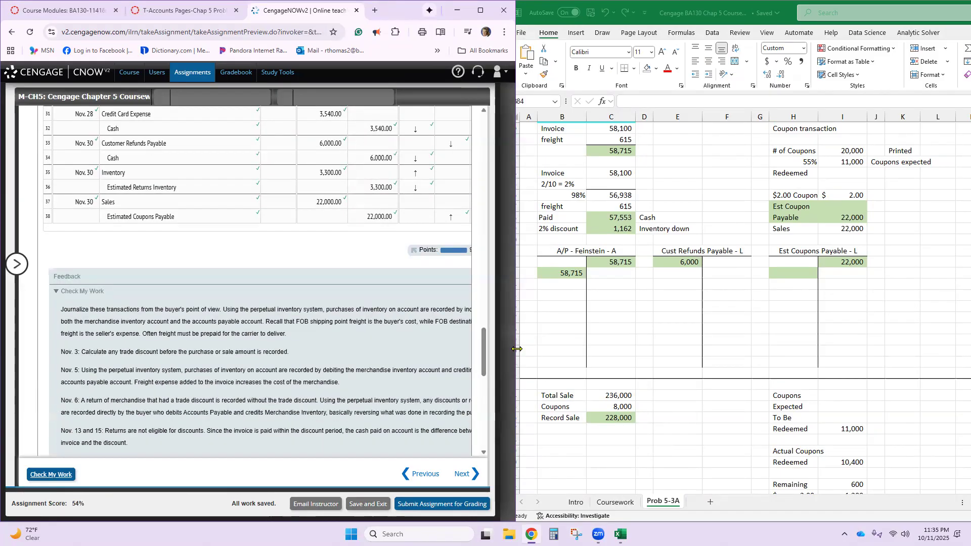
{"action": "left_click_drag", "start_coordinate": [517, 349], "coordinate": [524, 349]}
{"action": "left_click", "coordinate": [546, 357]}
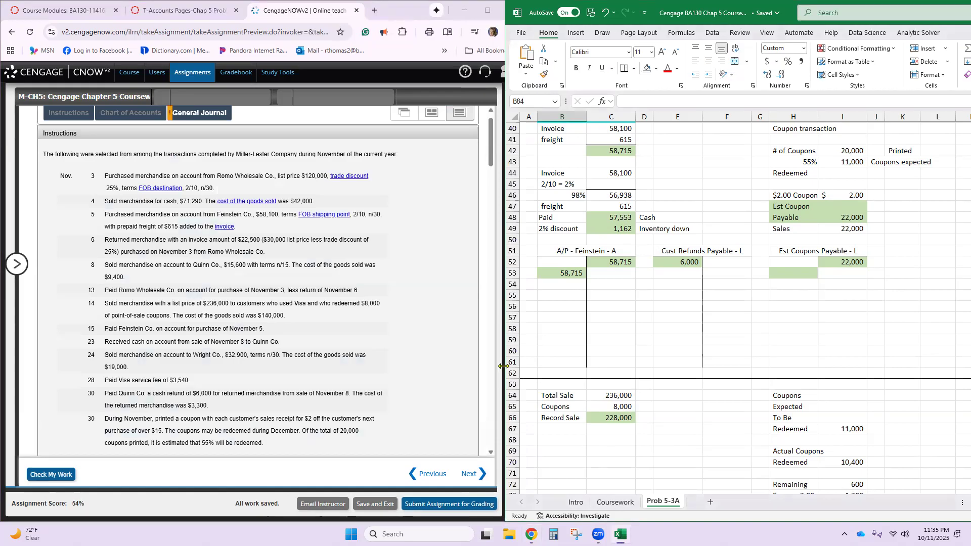
{"action": "left_click_drag", "start_coordinate": [503, 366], "coordinate": [550, 367]}
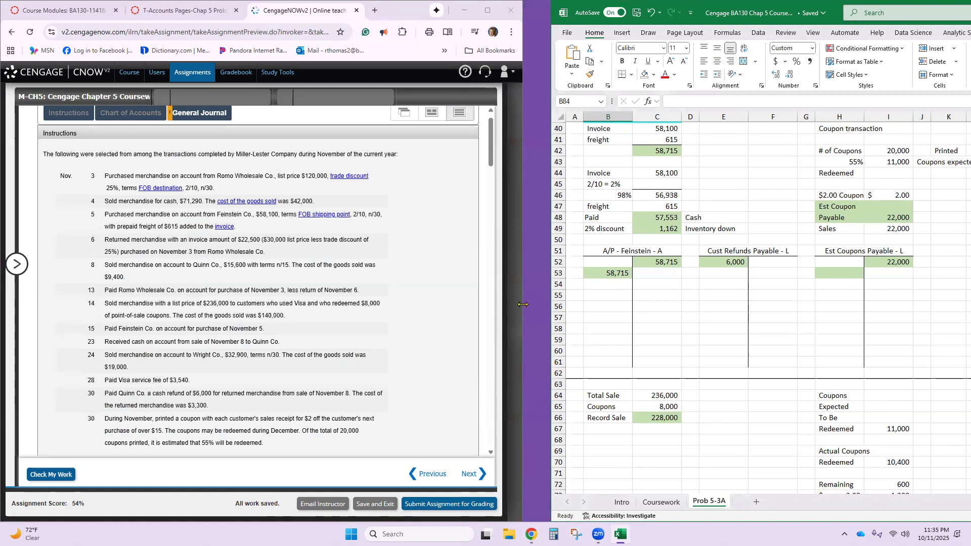
{"action": "left_click_drag", "start_coordinate": [523, 304], "coordinate": [550, 305]}
- Review the graded November journal, examining the points, the feedback and any lines flagged as incorrect
{"action": "scroll", "coordinate": [400, 334], "scroll_direction": "down", "scroll_amount": 5}
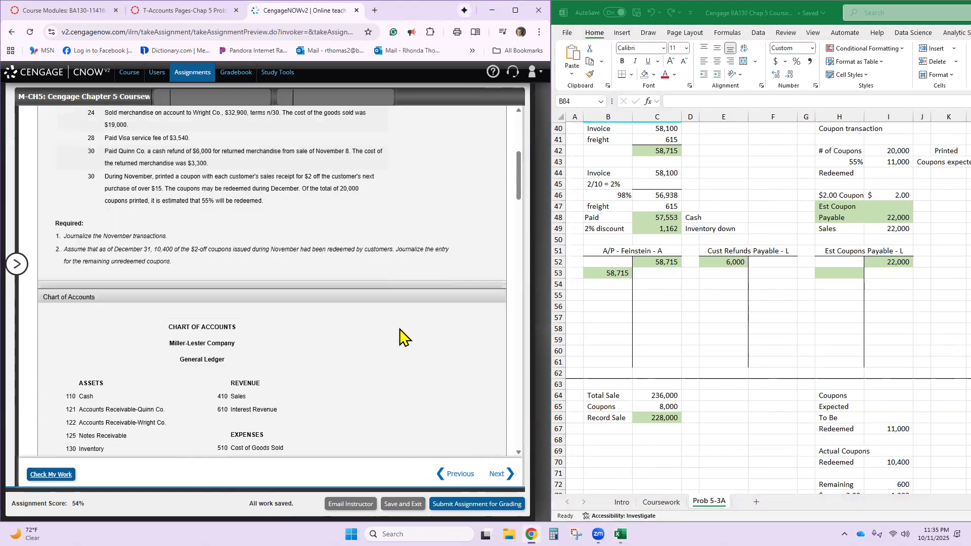
{"action": "scroll", "coordinate": [399, 334], "scroll_direction": "down", "scroll_amount": 5}
{"action": "scroll", "coordinate": [400, 337], "scroll_direction": "down", "scroll_amount": 15}
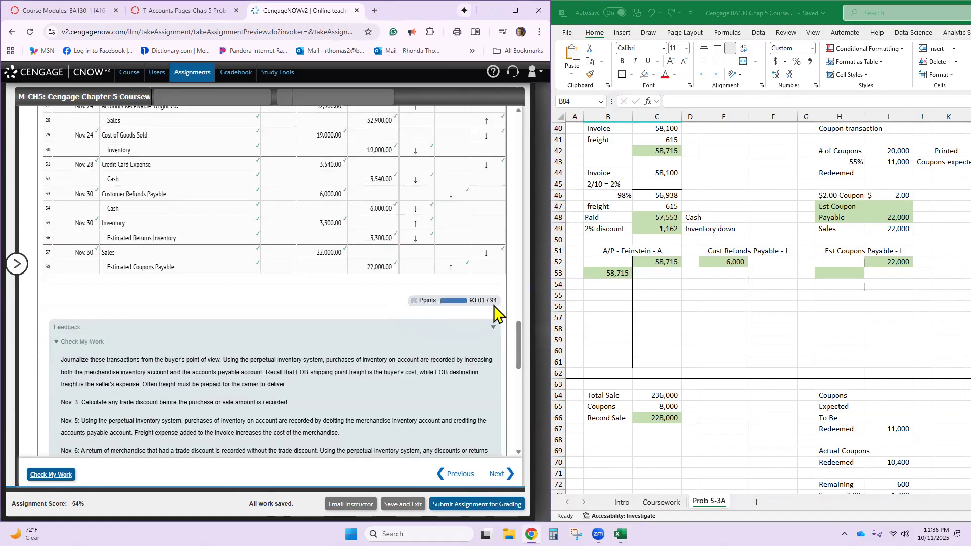
{"action": "scroll", "coordinate": [492, 317], "scroll_direction": "down", "scroll_amount": 6}
{"action": "scroll", "coordinate": [490, 318], "scroll_direction": "down", "scroll_amount": 5}
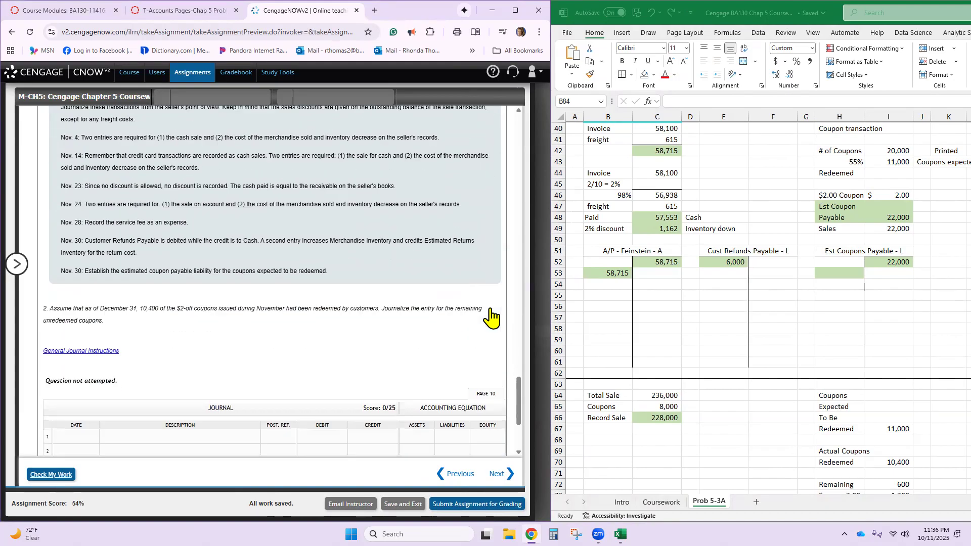
{"action": "scroll", "coordinate": [484, 303], "scroll_direction": "up", "scroll_amount": 6}
{"action": "scroll", "coordinate": [485, 304], "scroll_direction": "up", "scroll_amount": 5}
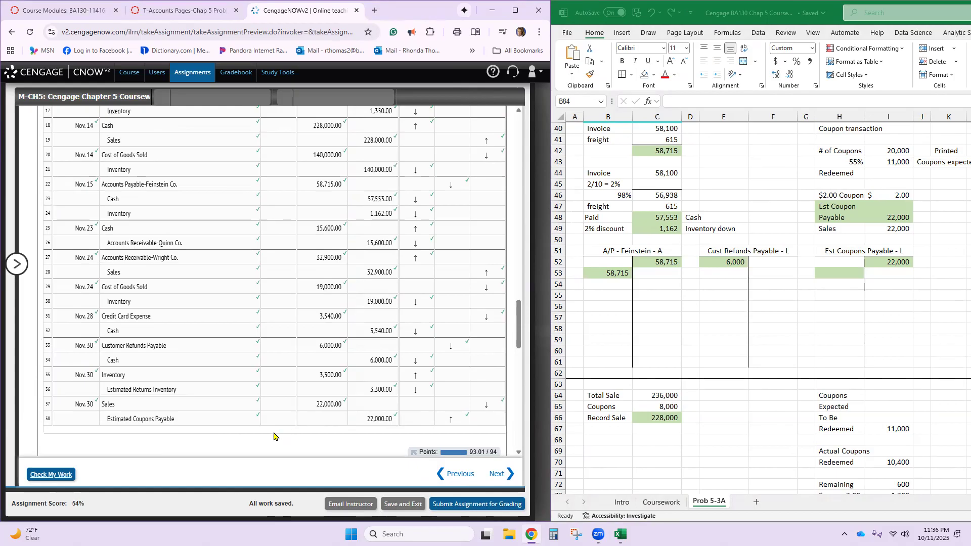
{"action": "scroll", "coordinate": [250, 435], "scroll_direction": "up", "scroll_amount": 5}
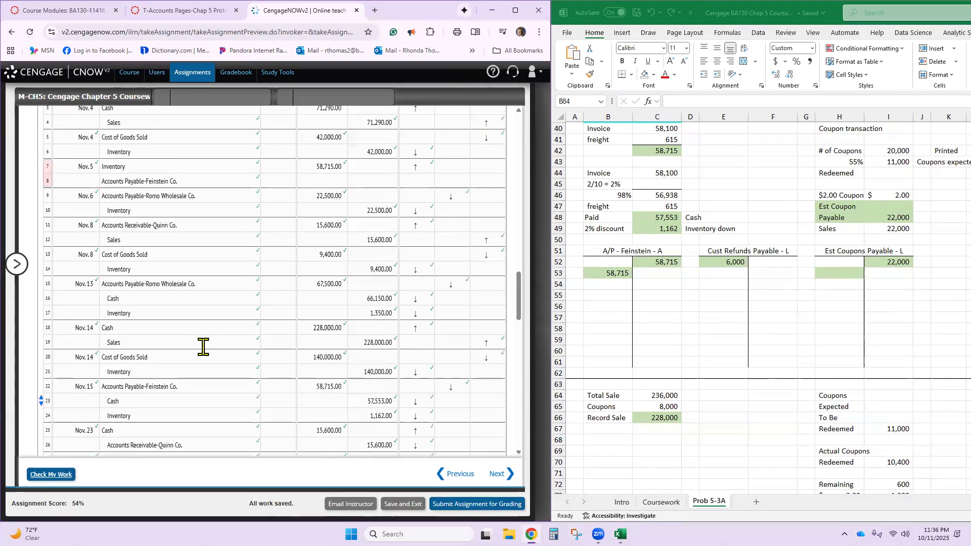
{"action": "scroll", "coordinate": [151, 202], "scroll_direction": "up", "scroll_amount": 3}
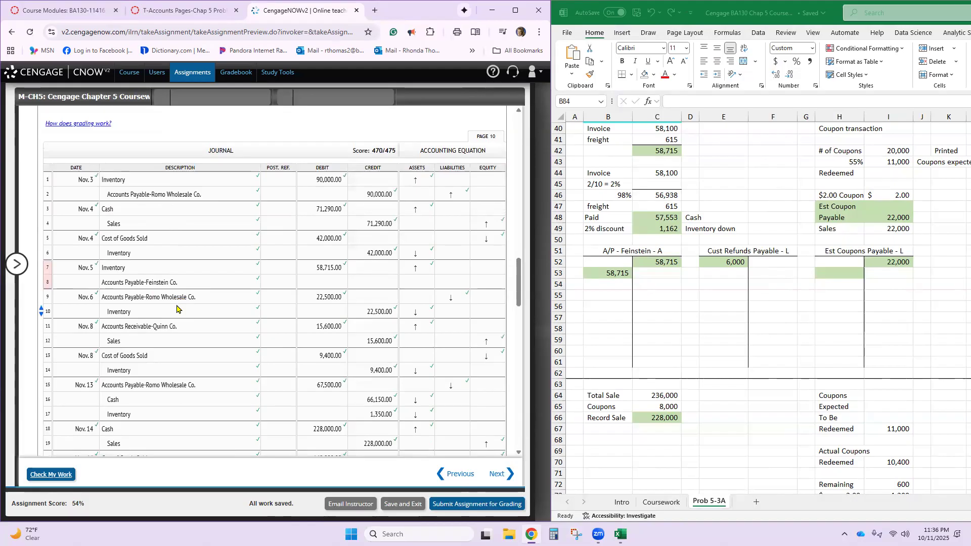
- Enter the missing 58,715 credit to Accounts Payable-Feinstein Co. on journal line 8 and check the work again
{"action": "left_click", "coordinate": [153, 269]}
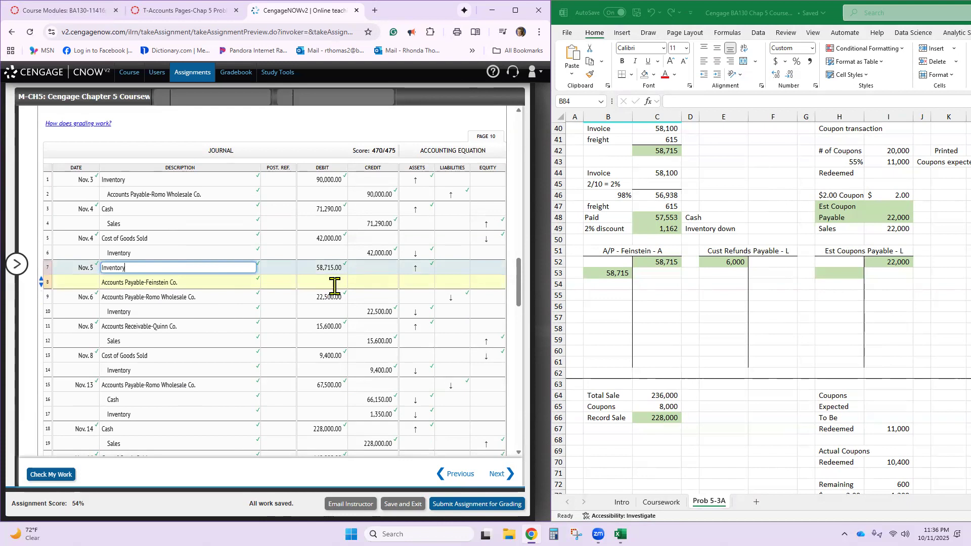
{"action": "left_click", "coordinate": [375, 283]}
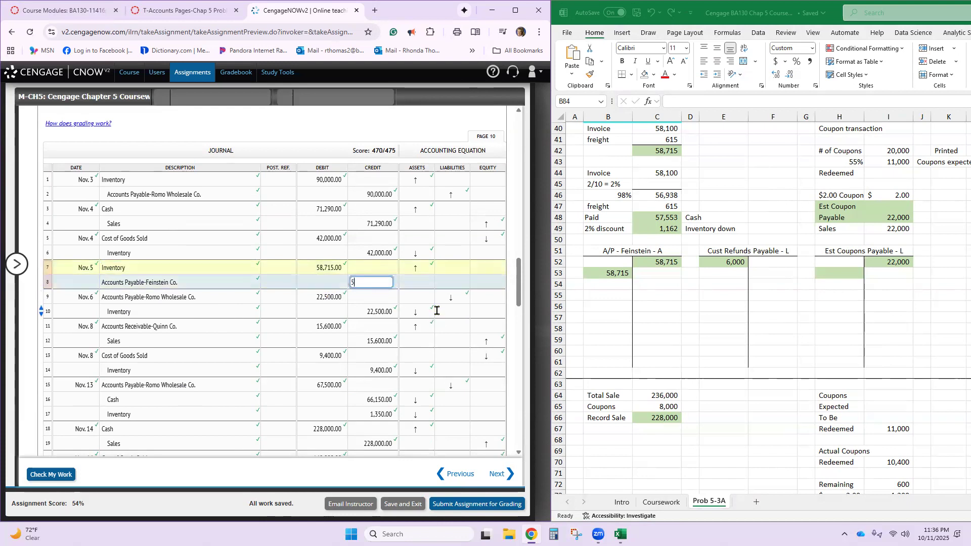
{"action": "key", "text": "Return"}
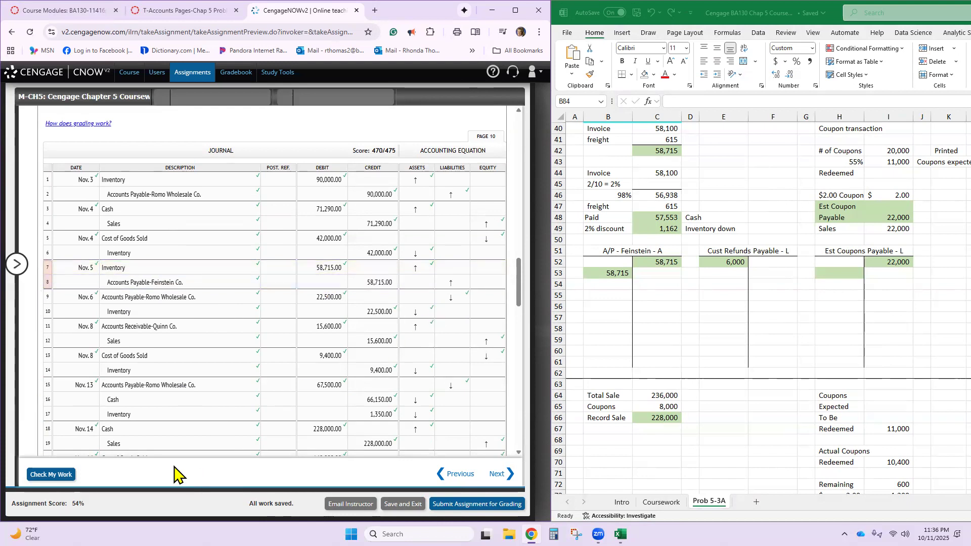
{"action": "left_click", "coordinate": [56, 476]}
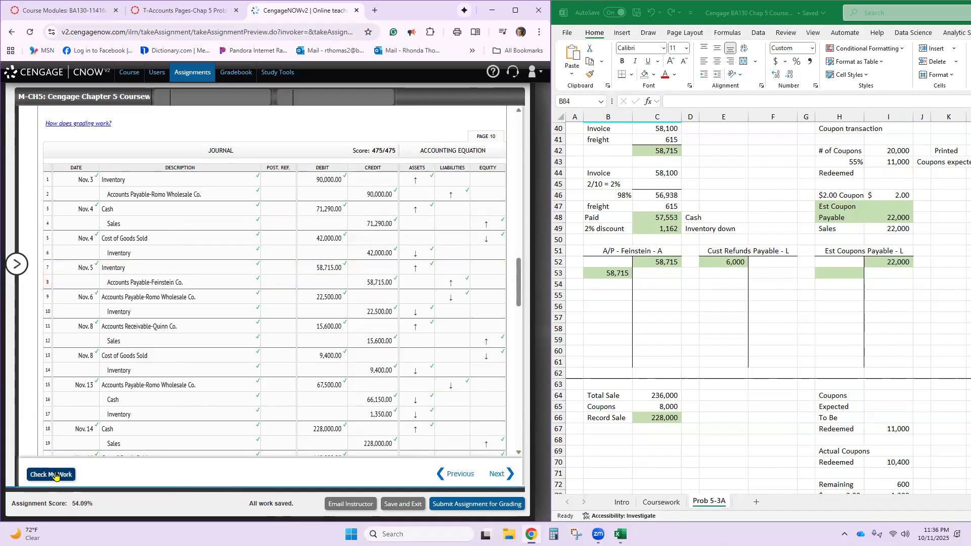
- Read the part 2 unredeemed coupon question, then in Excel examine the formulas for expected coupons and the remaining coupon value
{"action": "scroll", "coordinate": [355, 350], "scroll_direction": "down", "scroll_amount": 8}
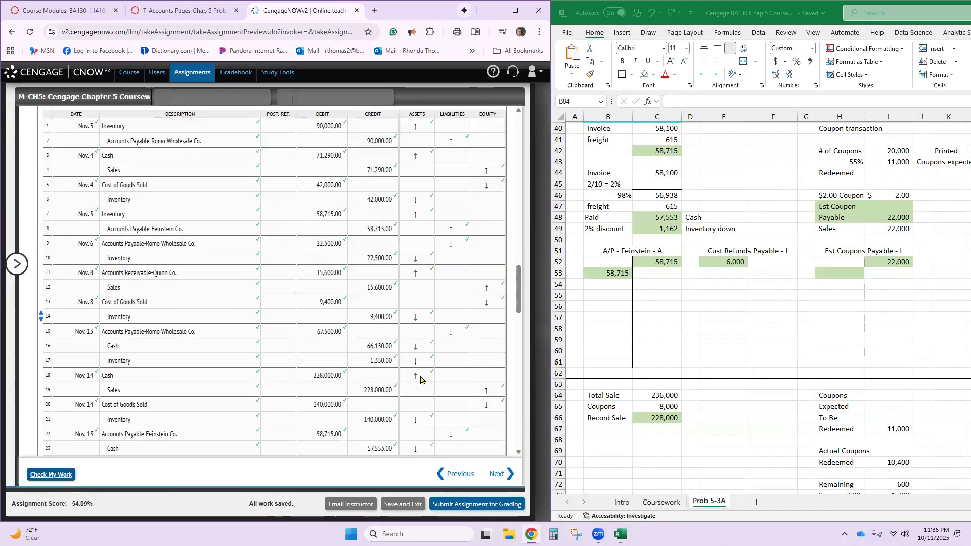
{"action": "scroll", "coordinate": [420, 379], "scroll_direction": "down", "scroll_amount": 12}
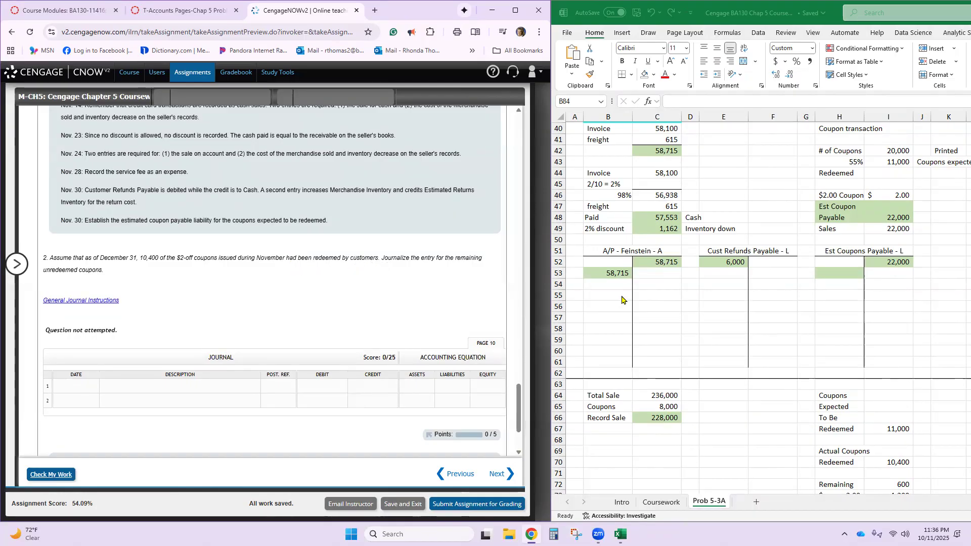
{"action": "left_click", "coordinate": [900, 165]}
{"action": "scroll", "coordinate": [903, 250], "scroll_direction": "down", "scroll_amount": 3}
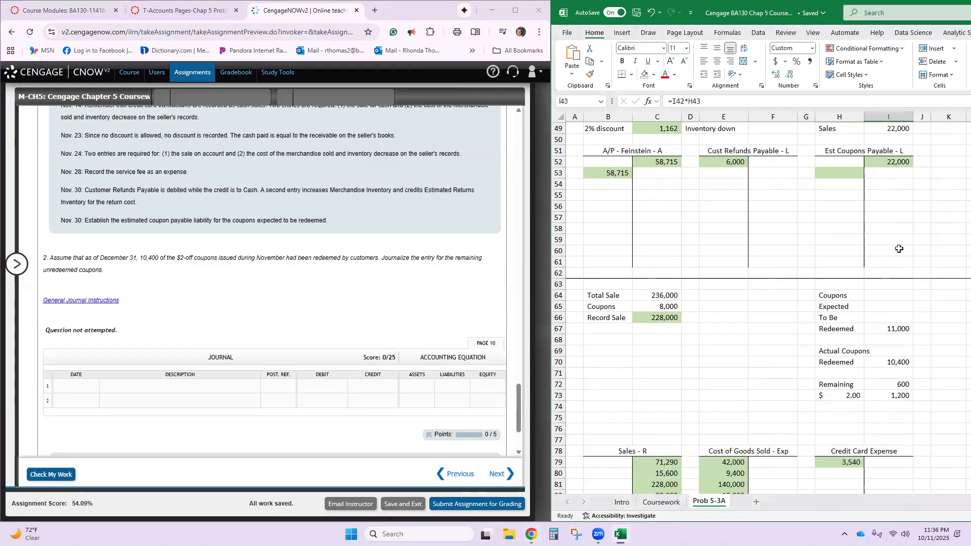
{"action": "left_click", "coordinate": [887, 329]}
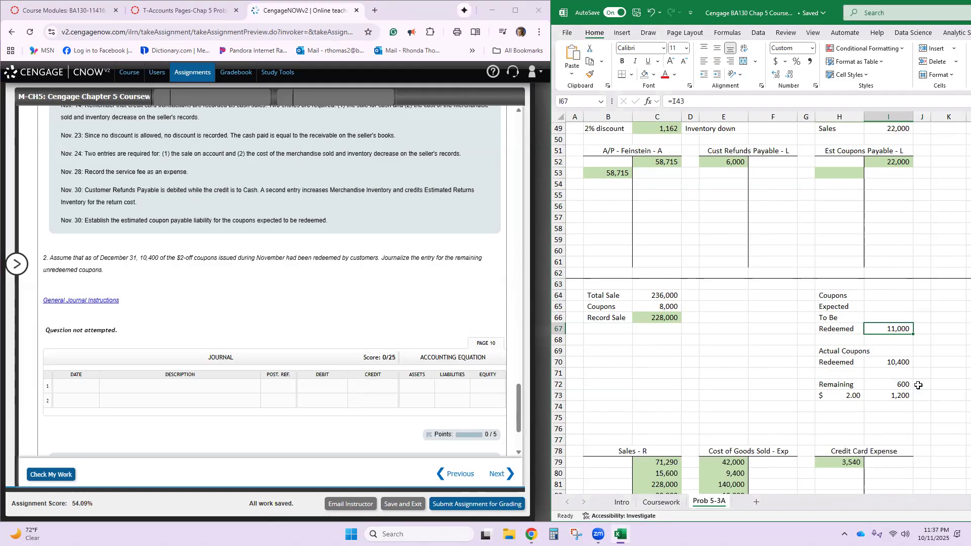
{"action": "left_click", "coordinate": [883, 397]}
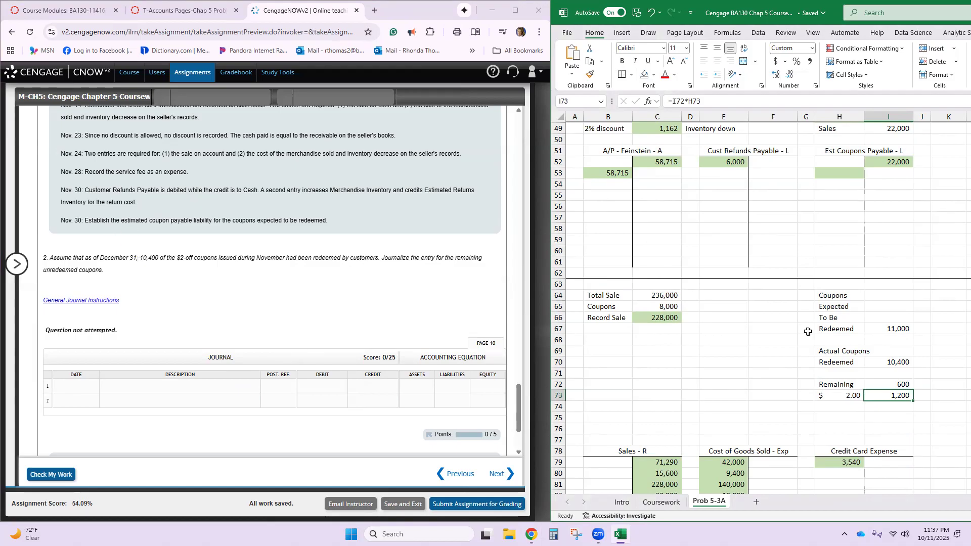
- Post a 1,200 debit to the Est Coupons Payable T-account in cell H53
{"action": "scroll", "coordinate": [931, 387], "scroll_direction": "up", "scroll_amount": 1}
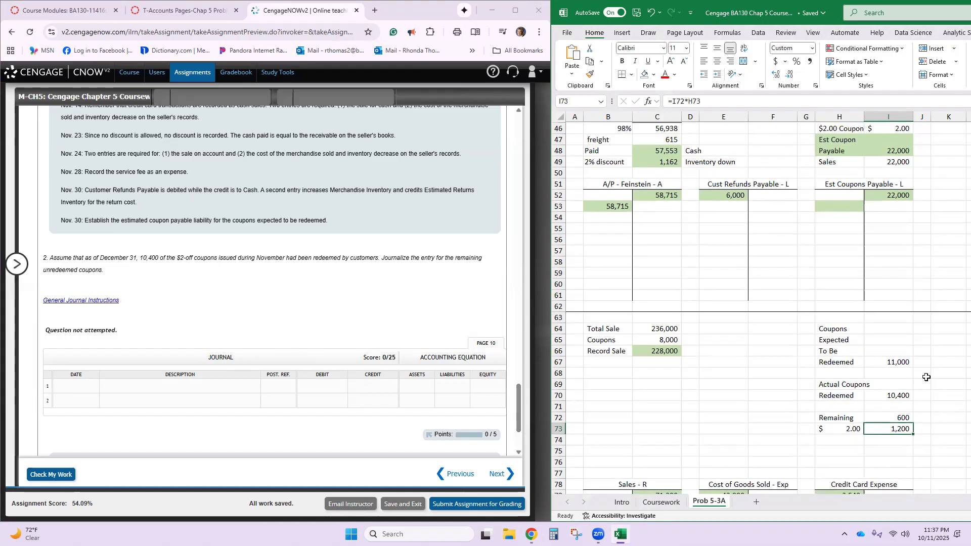
{"action": "left_click", "coordinate": [855, 207]}
{"action": "type", "text": "12"}
{"action": "key", "text": "Return"}
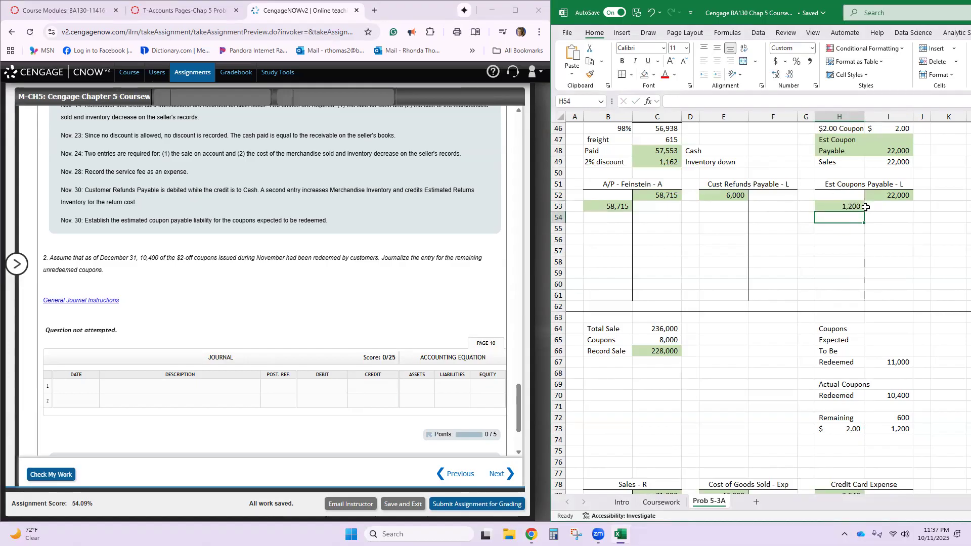
- Examine the credit and debit in the Est Coupons Payable T-account and look through the T-accounts above it
{"action": "left_click", "coordinate": [900, 196]}
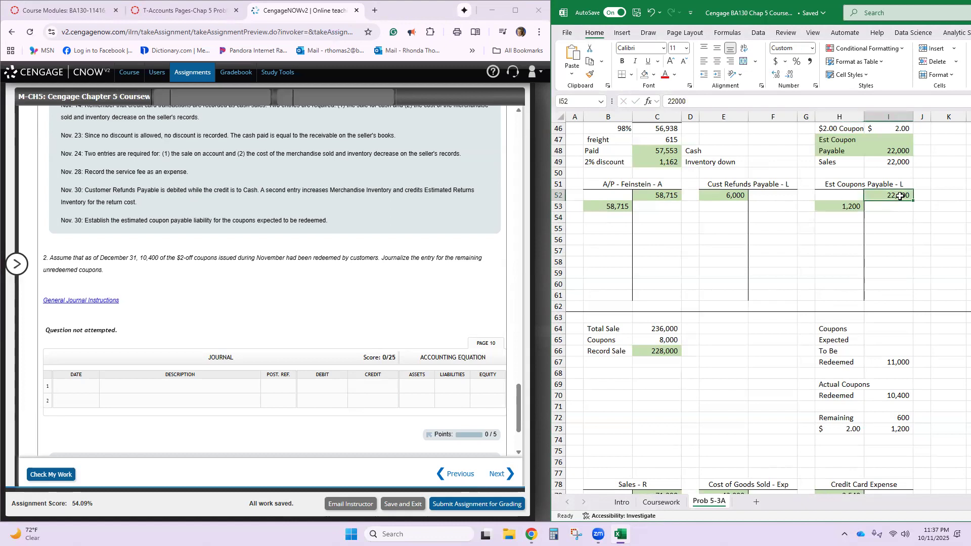
{"action": "left_click", "coordinate": [830, 208]}
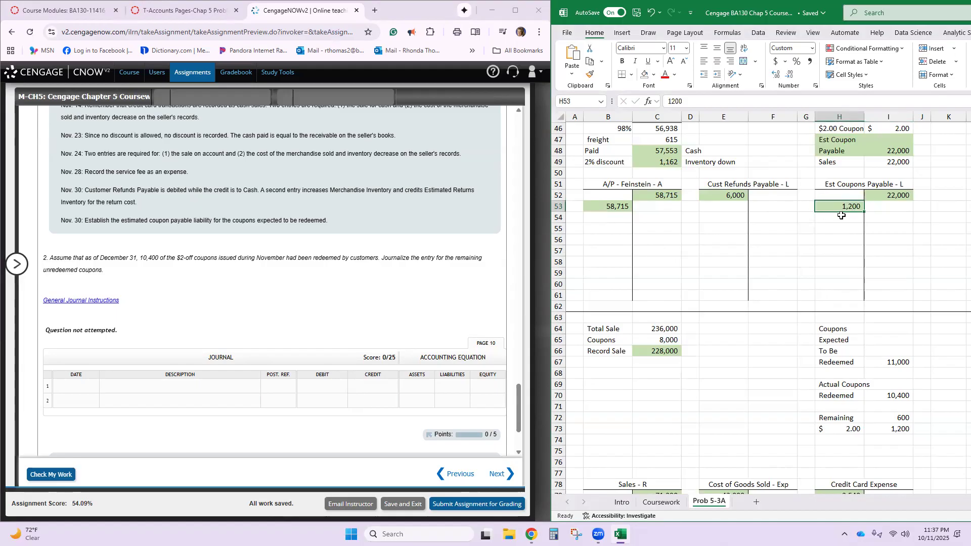
{"action": "scroll", "coordinate": [841, 216], "scroll_direction": "up", "scroll_amount": 3}
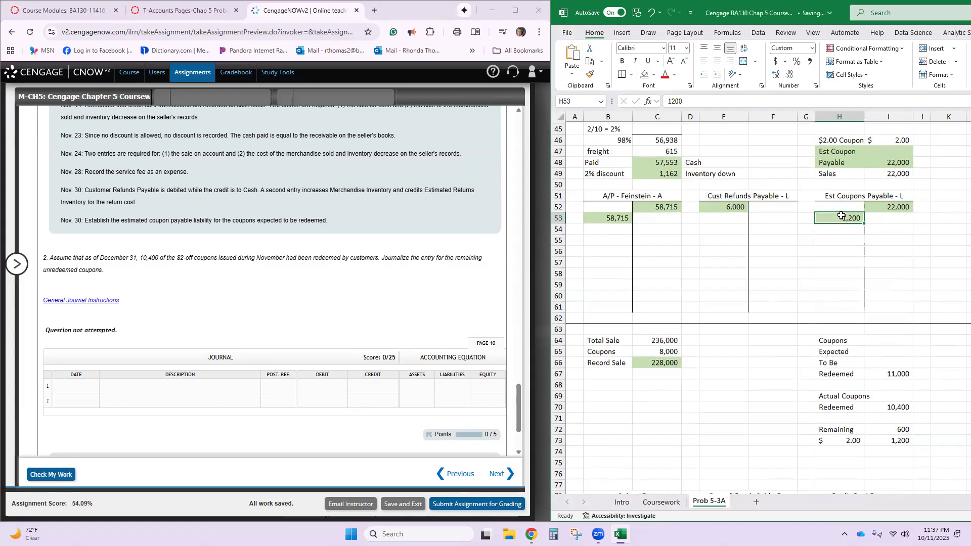
{"action": "scroll", "coordinate": [842, 216], "scroll_direction": "up", "scroll_amount": 1}
{"action": "scroll", "coordinate": [842, 215], "scroll_direction": "up", "scroll_amount": 8}
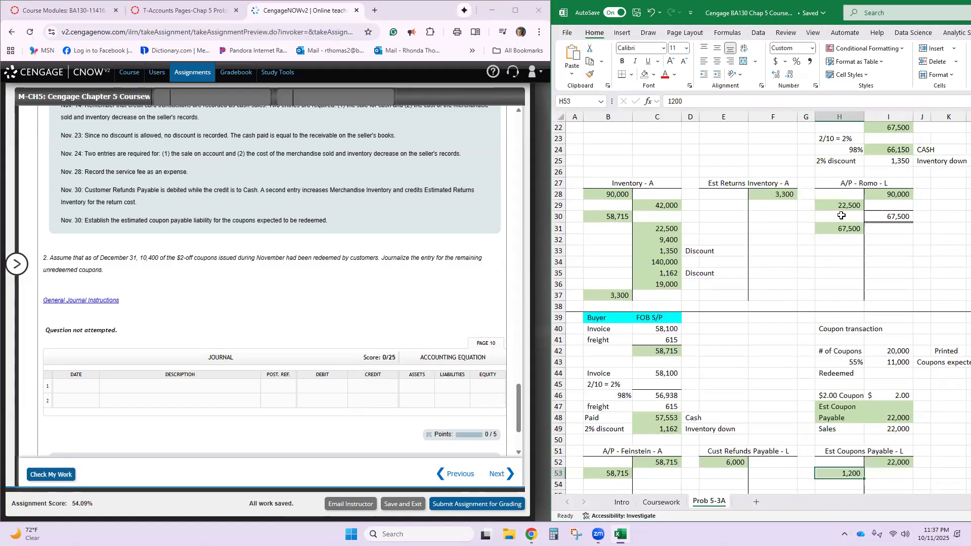
{"action": "scroll", "coordinate": [841, 216], "scroll_direction": "down", "scroll_amount": 8}
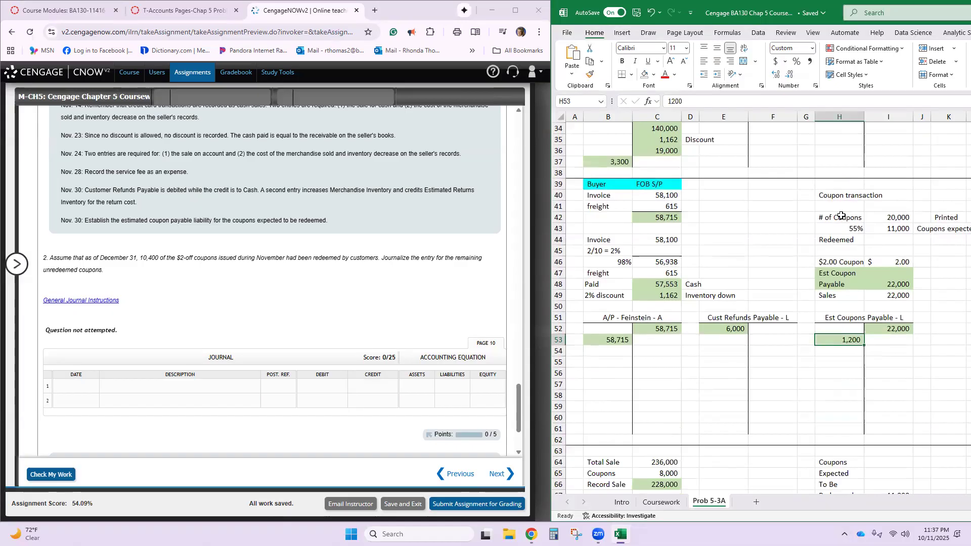
{"action": "scroll", "coordinate": [842, 215], "scroll_direction": "up", "scroll_amount": 11}
{"action": "scroll", "coordinate": [841, 216], "scroll_direction": "down", "scroll_amount": 13}
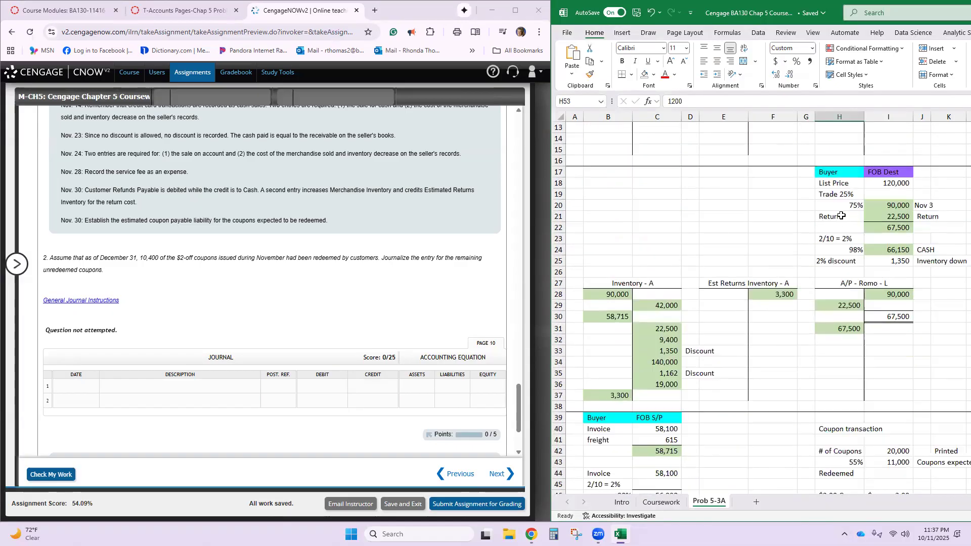
- Post a 1,200 credit to the Sales T-account in cell C84
{"action": "scroll", "coordinate": [842, 216], "scroll_direction": "down", "scroll_amount": 8}
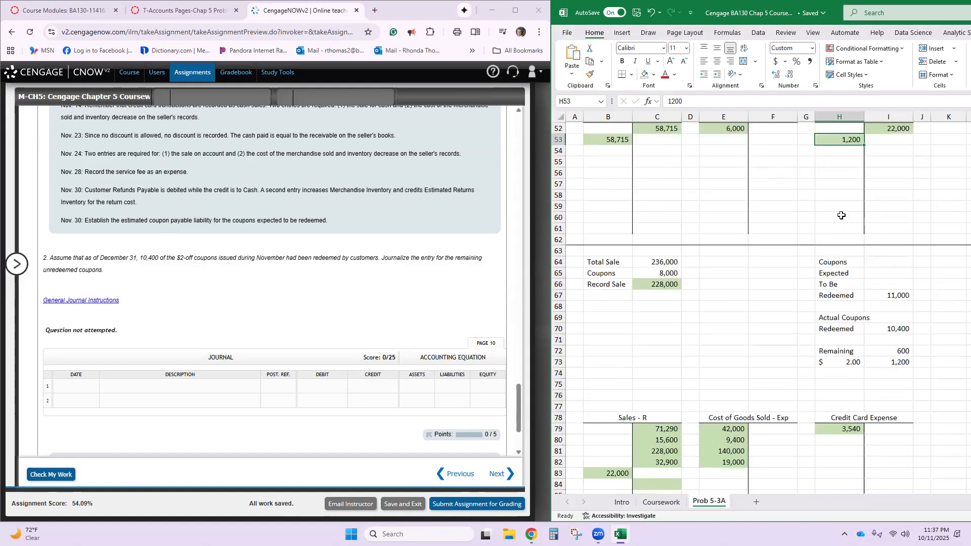
{"action": "left_click", "coordinate": [655, 351]}
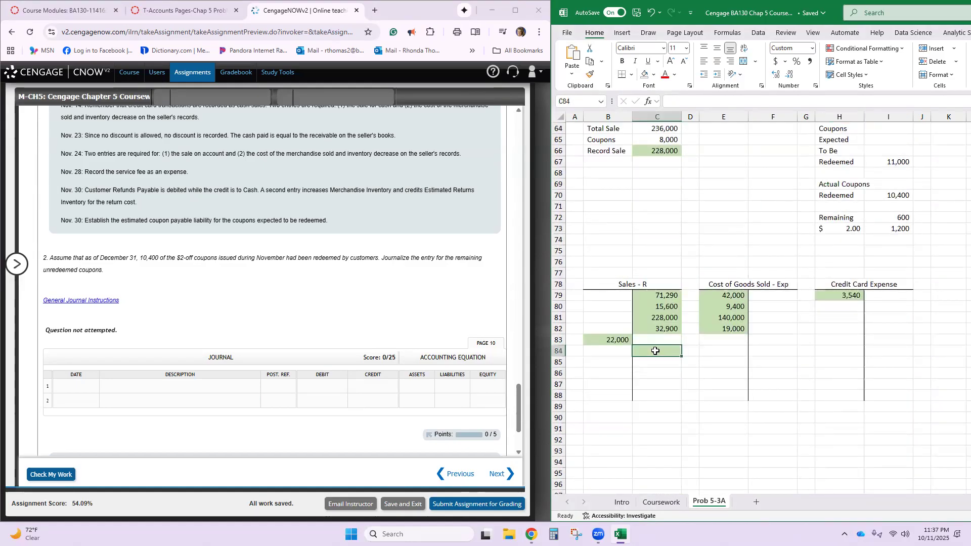
{"action": "type", "text": "1200"}
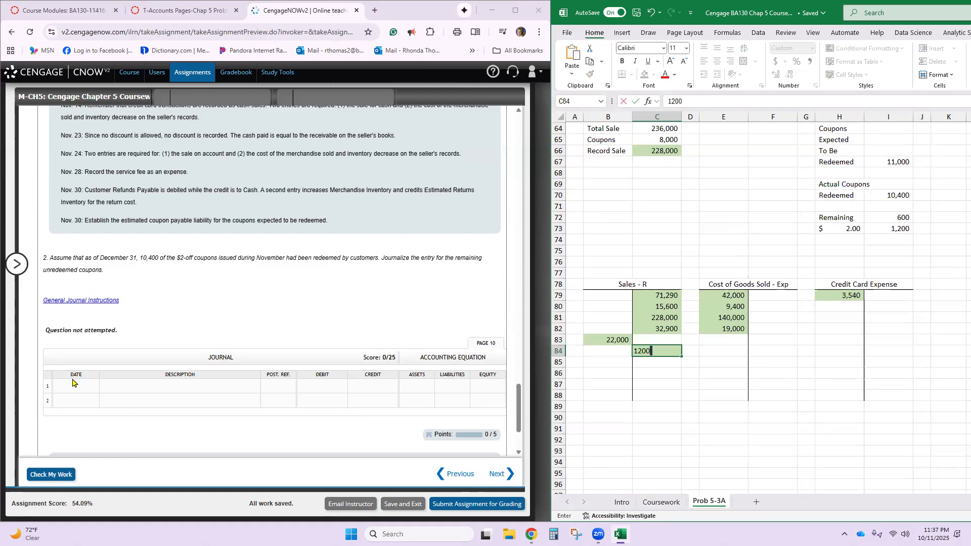
- Date line 1 of the part 2 coupon journal Dec. 31 in CengageNOW
{"action": "left_click", "coordinate": [76, 387]}
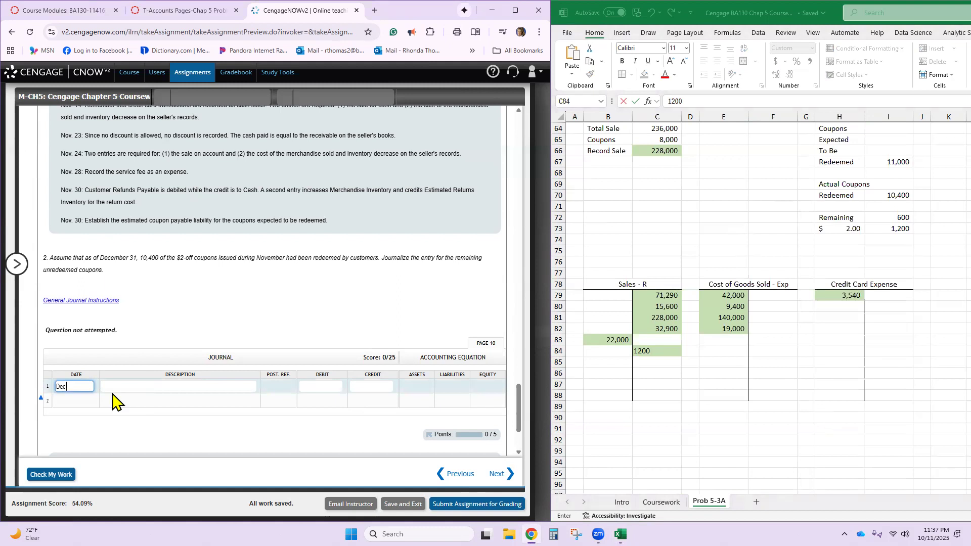
{"action": "type", "text": "Dec. 31"}
{"action": "key", "text": "Tab"}
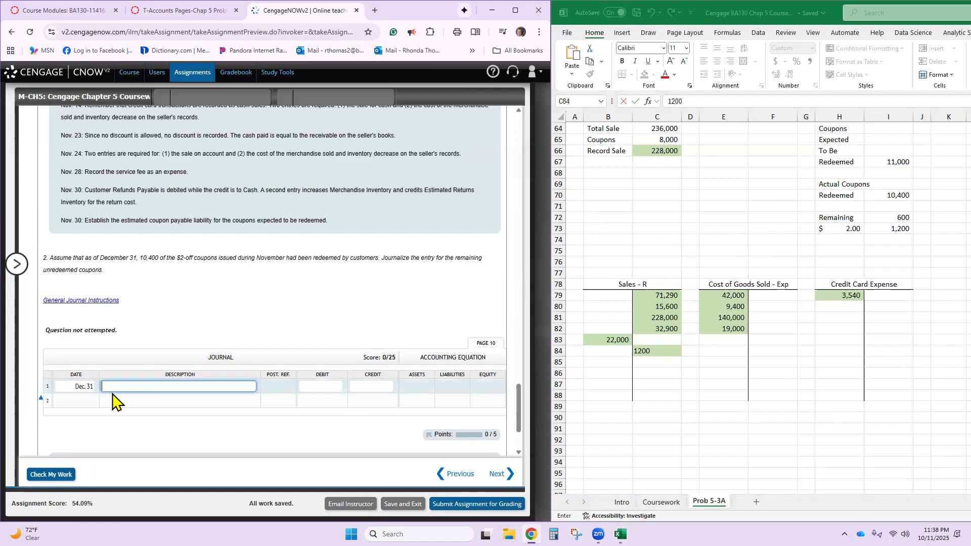
- Reuse the account name from the last November 30 entry to debit Estimated Coupons Payable 1,200 on line 1 of the part 2 journal
{"action": "scroll", "coordinate": [425, 339], "scroll_direction": "up", "scroll_amount": 2}
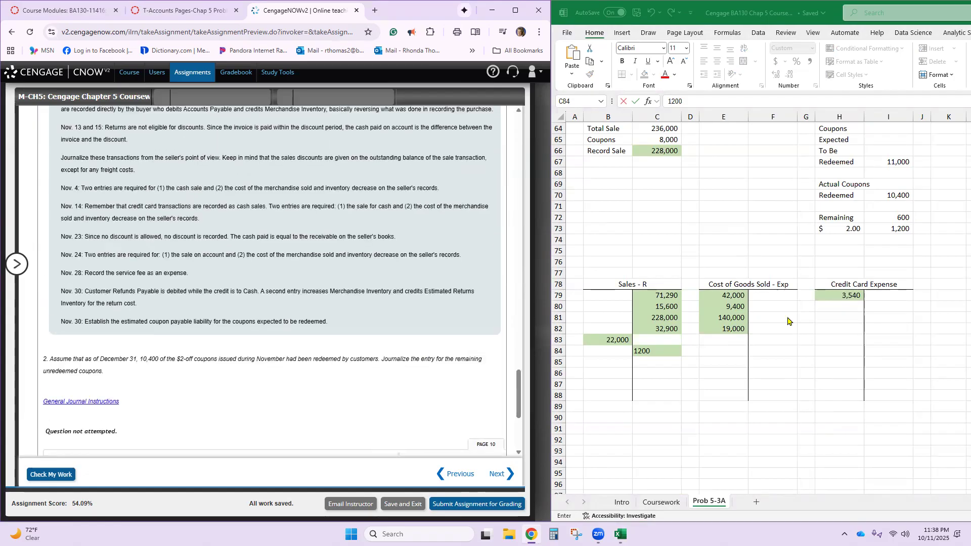
{"action": "scroll", "coordinate": [838, 319], "scroll_direction": "up", "scroll_amount": 3}
{"action": "scroll", "coordinate": [316, 324], "scroll_direction": "up", "scroll_amount": 8}
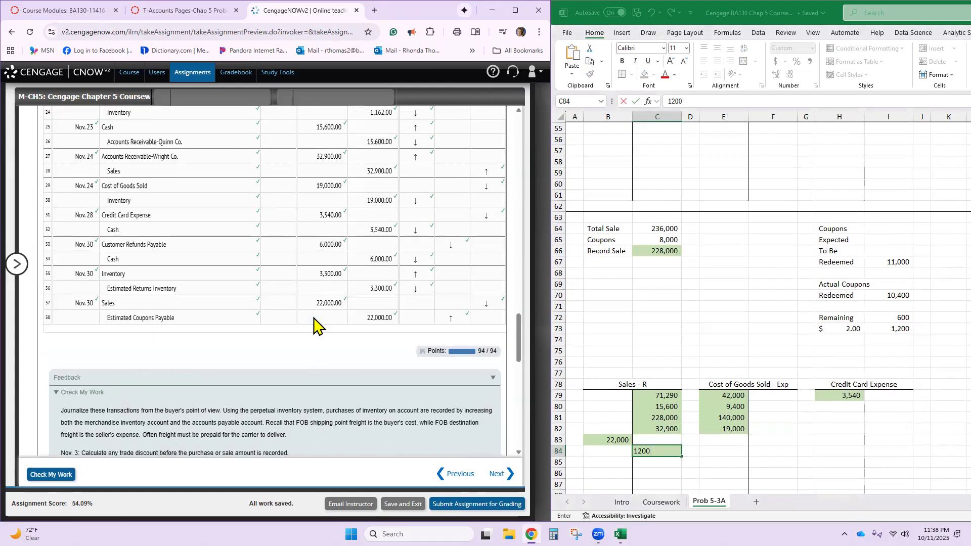
{"action": "left_click", "coordinate": [165, 321]}
{"action": "triple_click", "coordinate": [164, 322]}
{"action": "key", "text": "ctrl+c"}
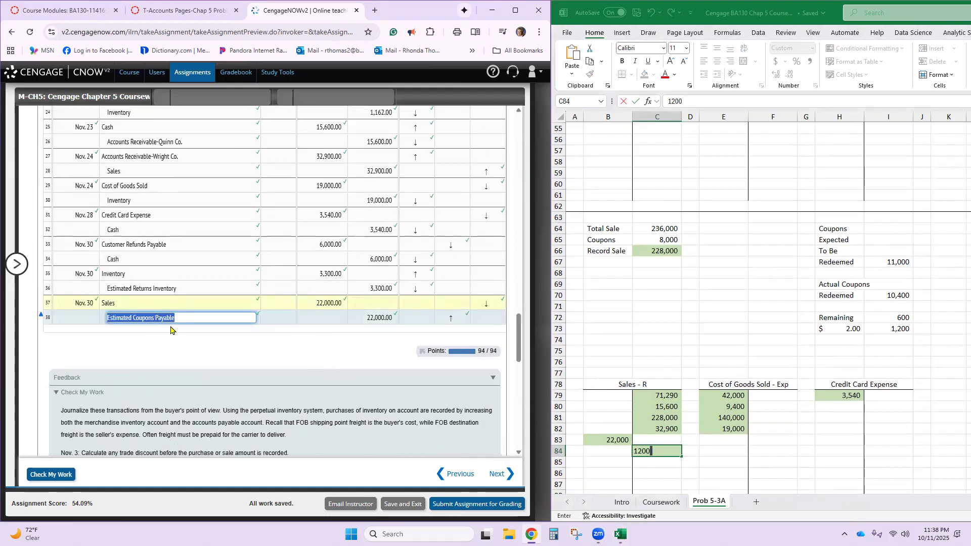
{"action": "scroll", "coordinate": [203, 334], "scroll_direction": "down", "scroll_amount": 15}
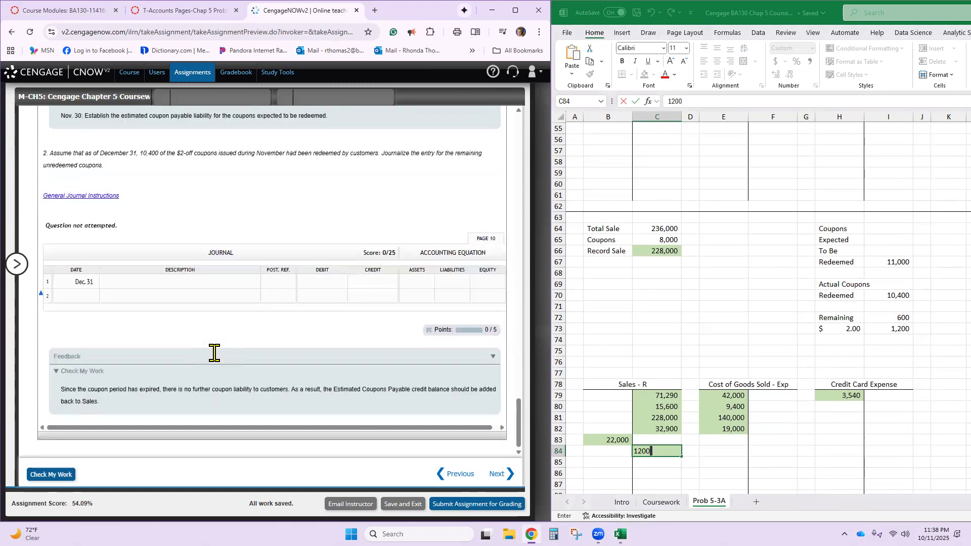
{"action": "left_click", "coordinate": [167, 281]}
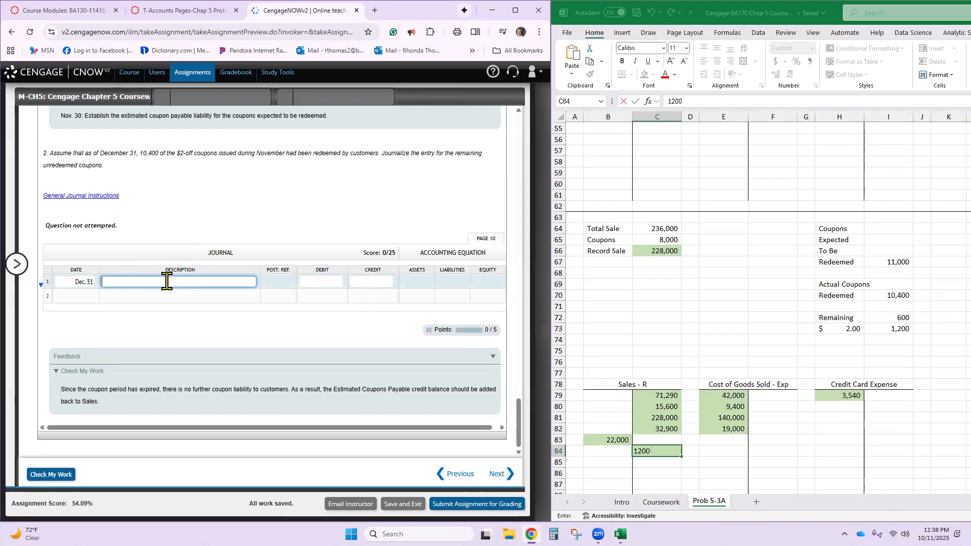
{"action": "key", "text": "ctrl+v"}
{"action": "left_click", "coordinate": [330, 282]}
{"action": "type", "text": "1200"}
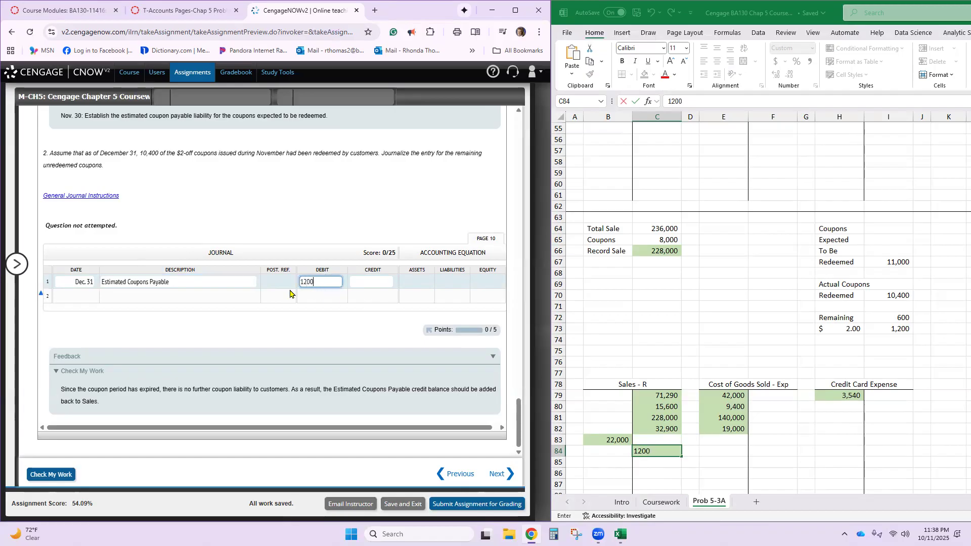
- Credit Sales 1,200 on line 2 of the December 31 entry and check the work
{"action": "left_click", "coordinate": [234, 295]}
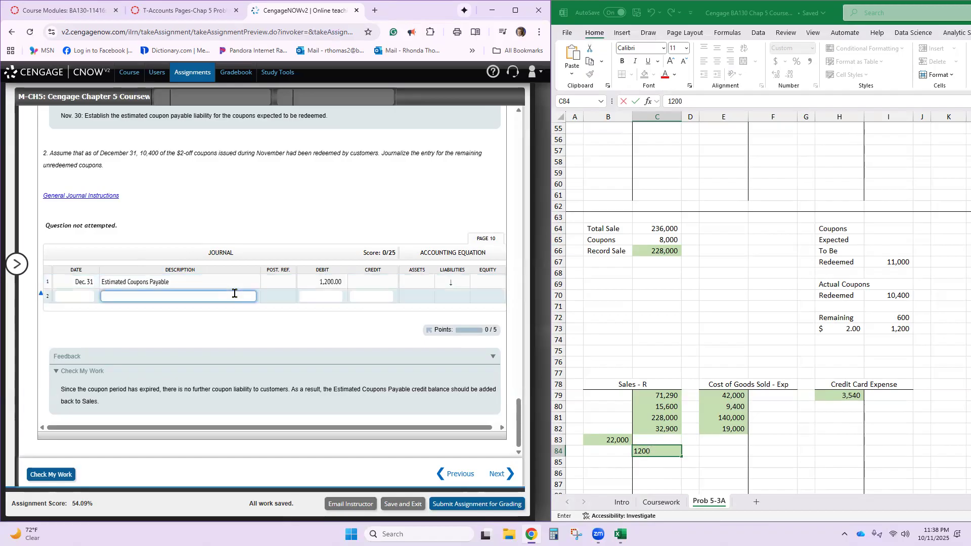
{"action": "key", "text": "Tab"}
{"action": "key", "text": "Tab"}
{"action": "type", "text": "12"}
{"action": "key", "text": "Return"}
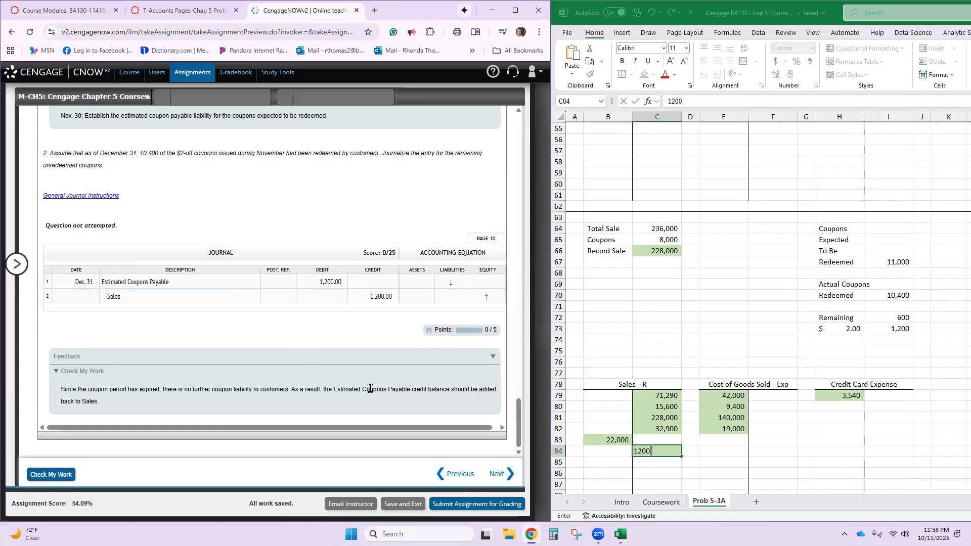
{"action": "left_click", "coordinate": [60, 474]}
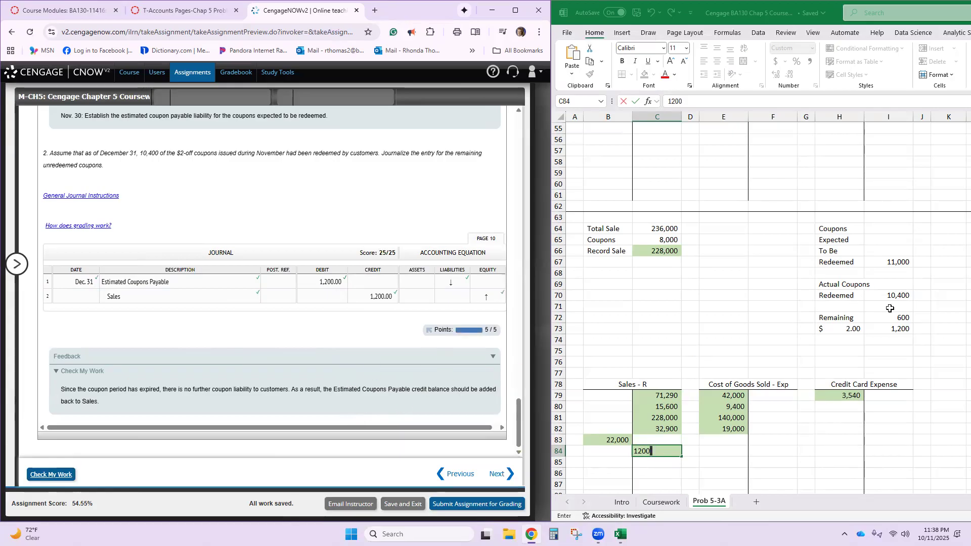
- In Excel, review the coupon calculations and the Est Coupons Payable T-account, selecting the number of coupons printed
{"action": "scroll", "coordinate": [890, 309], "scroll_direction": "up", "scroll_amount": 3}
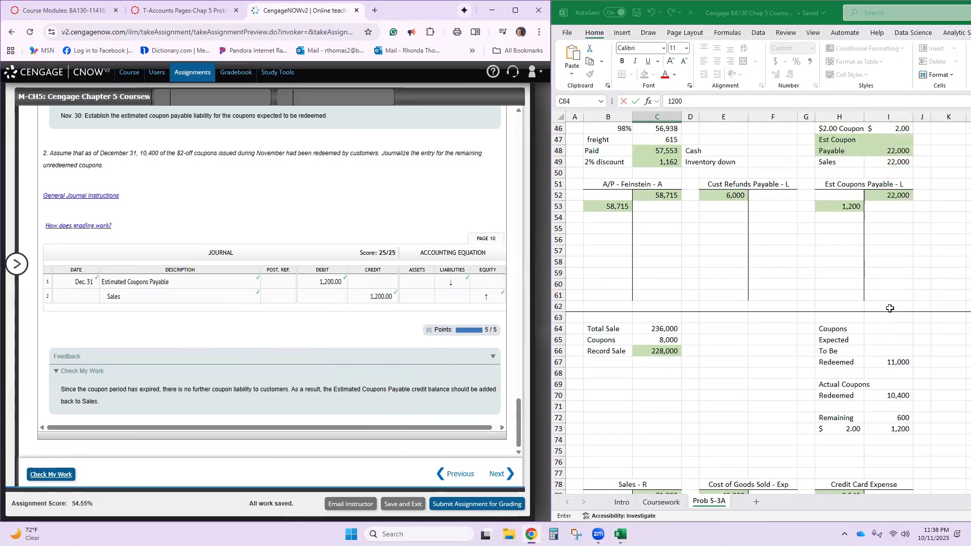
{"action": "scroll", "coordinate": [890, 308], "scroll_direction": "up", "scroll_amount": 4}
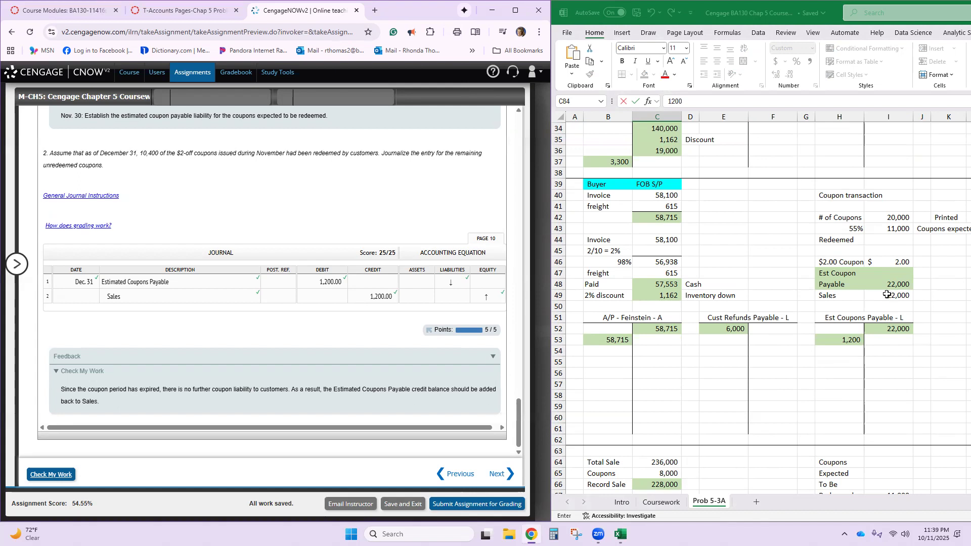
{"action": "left_click", "coordinate": [876, 218]}
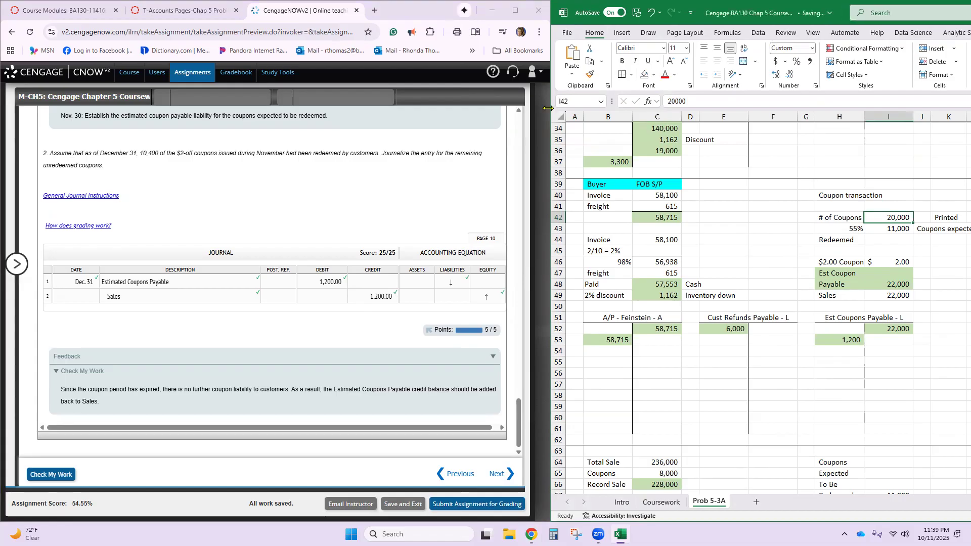
- Open assignment item 7, PR.05.05A.BLANKSHEET, in CengageNOW and collapse the assignment item list
{"action": "left_click", "coordinate": [18, 265]}
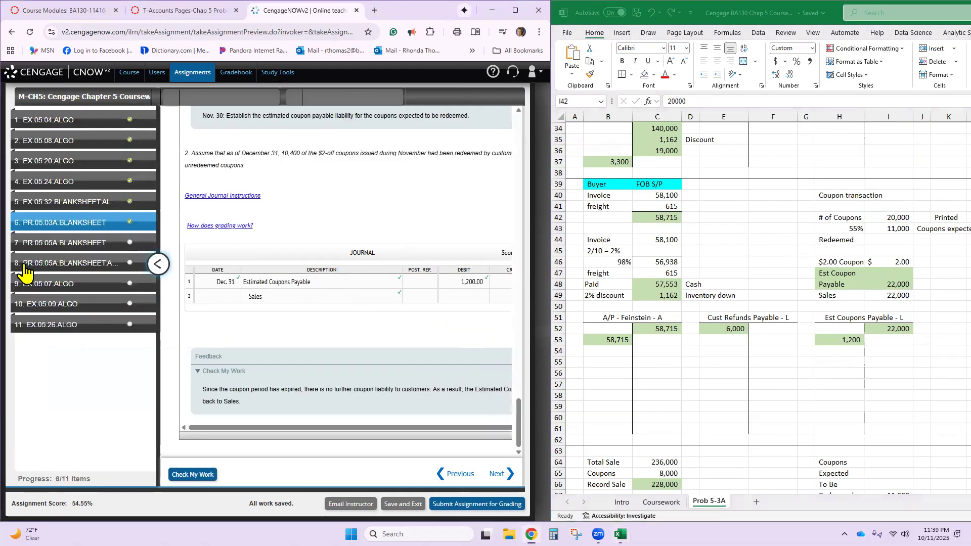
{"action": "left_click", "coordinate": [90, 248]}
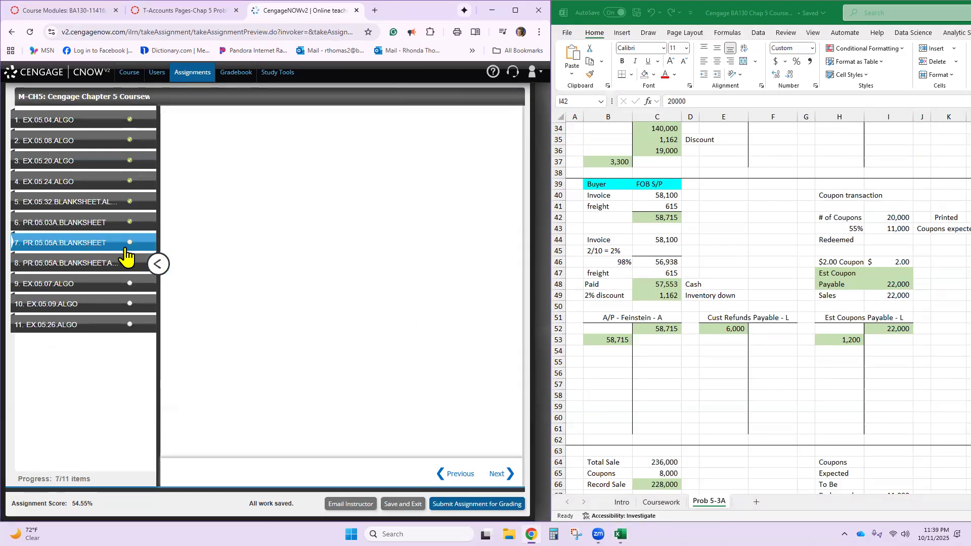
{"action": "left_click", "coordinate": [161, 267]}
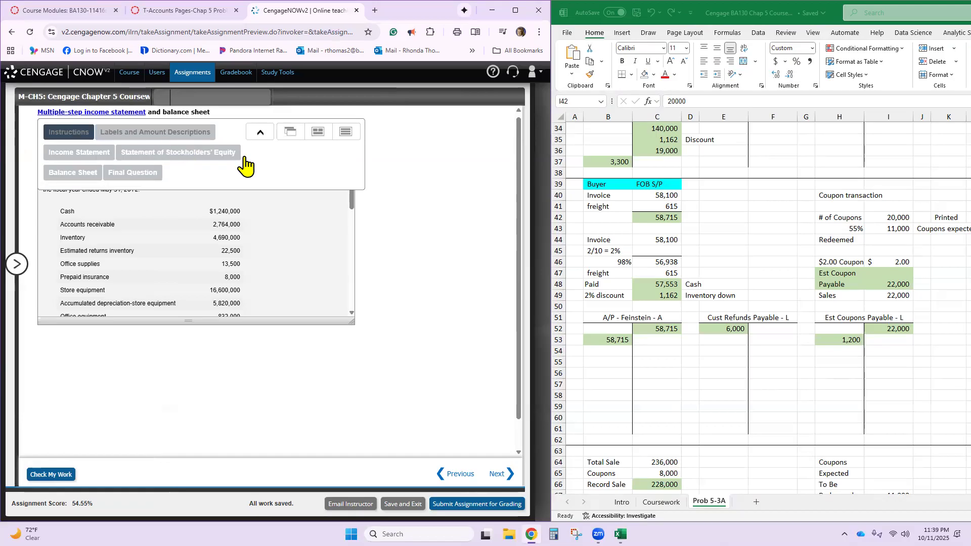
- Switch the Excel workbook from the Prob 5-3A worksheet to the Coursework worksheet
{"action": "scroll", "coordinate": [668, 273], "scroll_direction": "down", "scroll_amount": 6}
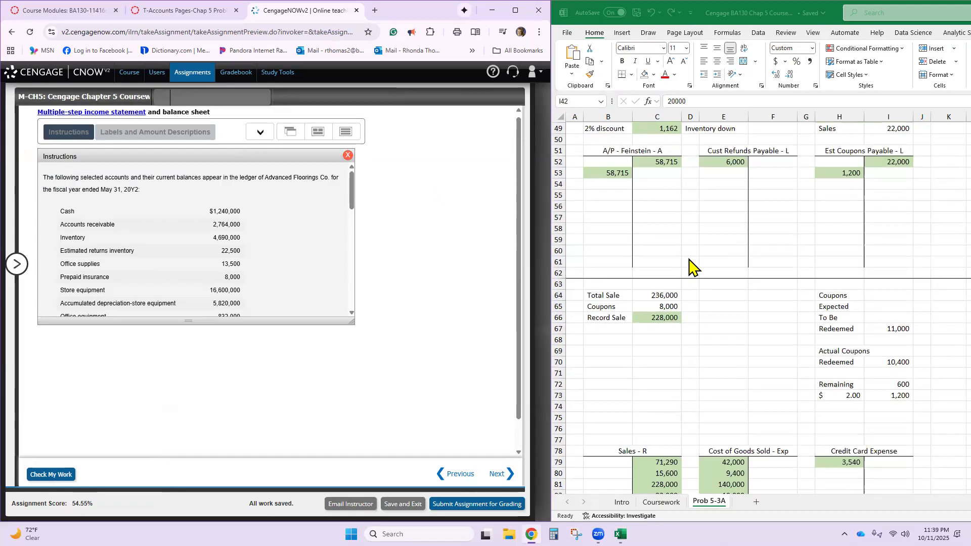
{"action": "scroll", "coordinate": [691, 268], "scroll_direction": "down", "scroll_amount": 4}
{"action": "scroll", "coordinate": [692, 268], "scroll_direction": "up", "scroll_amount": 11}
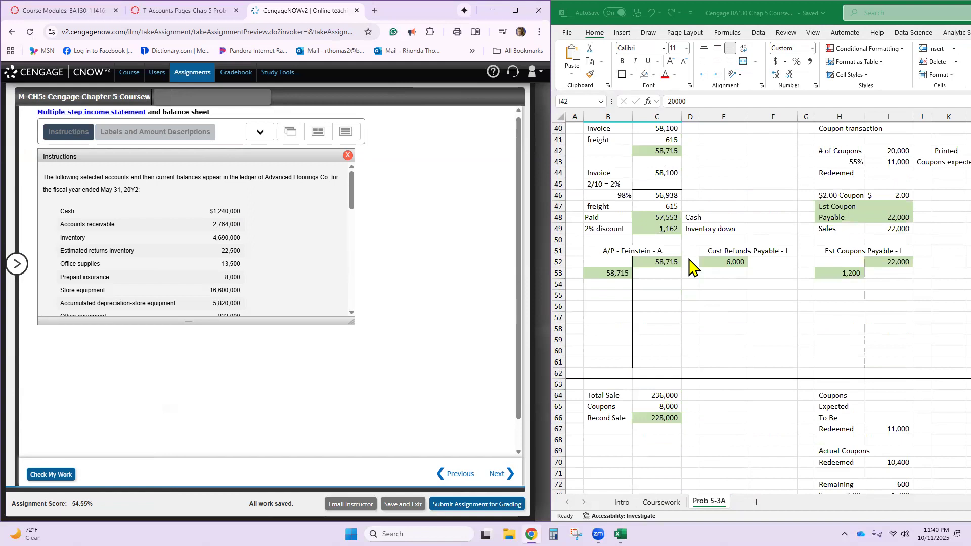
{"action": "left_click", "coordinate": [660, 506]}
{"action": "left_click", "coordinate": [661, 502]}
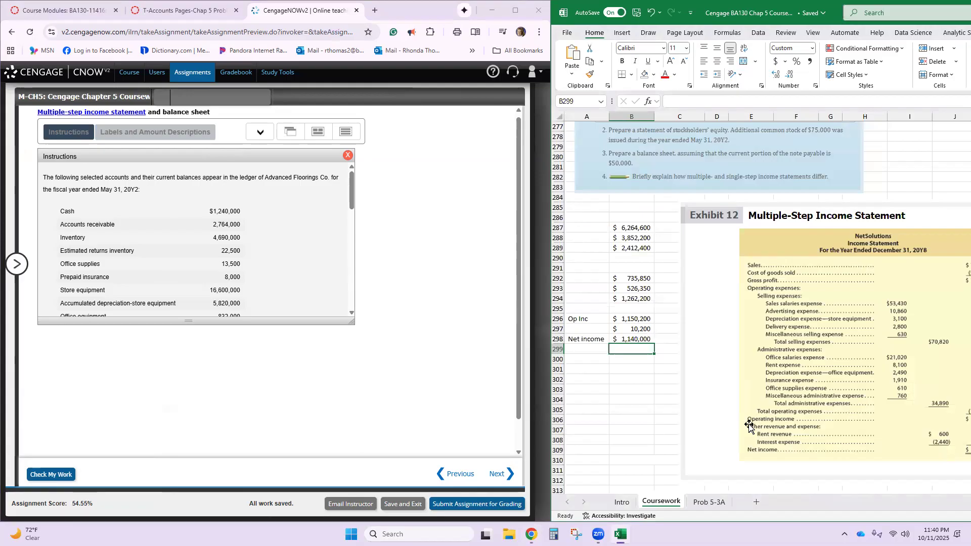
- Move the Exhibit 15 balance sheet picture down to about row 341 and the Exhibit 14 stockholders' equity picture down above it
{"action": "left_click", "coordinate": [734, 426]}
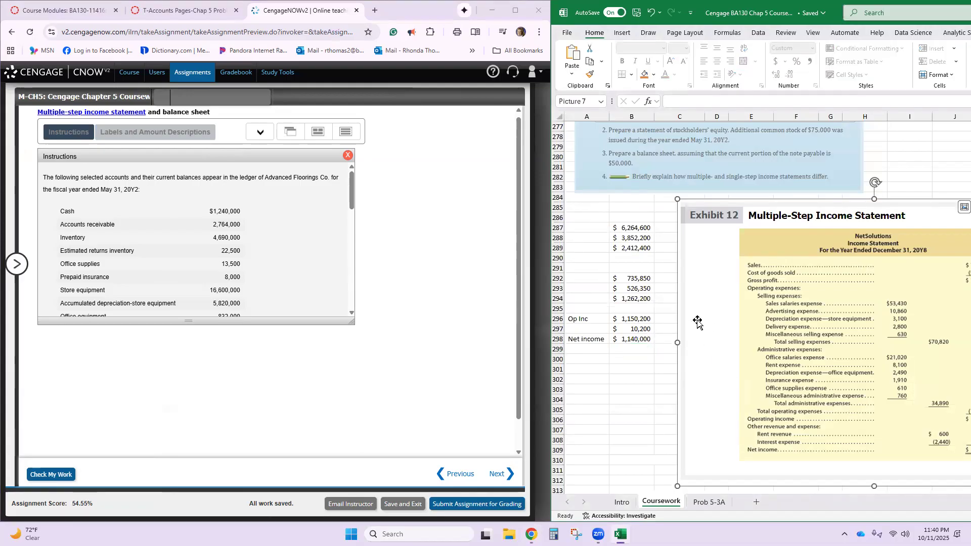
{"action": "scroll", "coordinate": [697, 367], "scroll_direction": "down", "scroll_amount": 2}
{"action": "scroll", "coordinate": [697, 366], "scroll_direction": "down", "scroll_amount": 10}
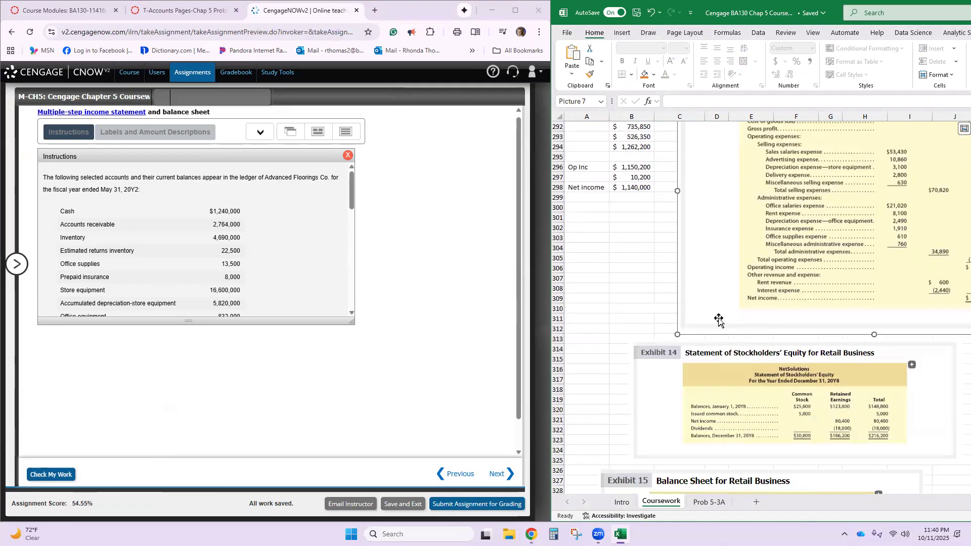
{"action": "scroll", "coordinate": [732, 332], "scroll_direction": "down", "scroll_amount": 5}
{"action": "left_click_drag", "start_coordinate": [732, 331], "coordinate": [725, 468]}
{"action": "scroll", "coordinate": [725, 468], "scroll_direction": "up", "scroll_amount": 4}
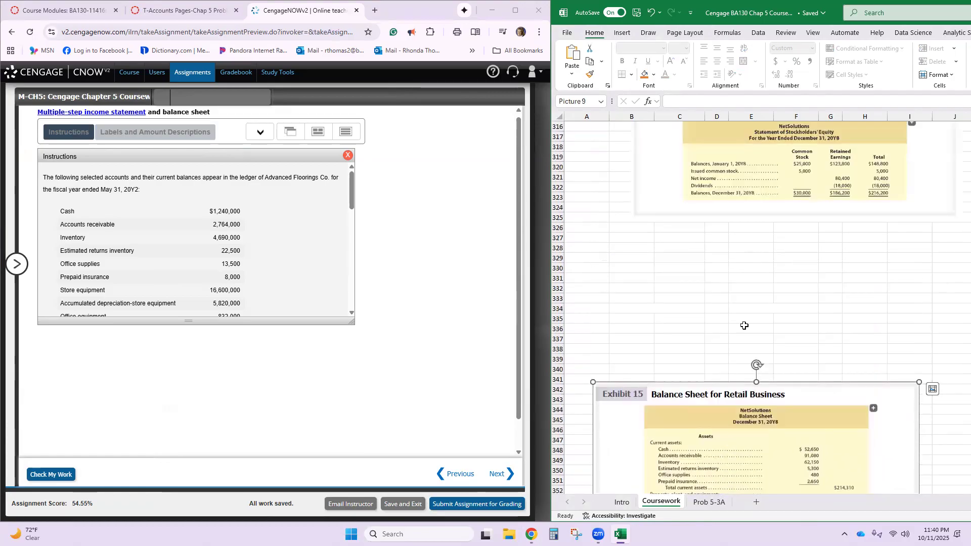
{"action": "left_click_drag", "start_coordinate": [701, 202], "coordinate": [671, 320]}
{"action": "scroll", "coordinate": [738, 267], "scroll_direction": "up", "scroll_amount": 9}
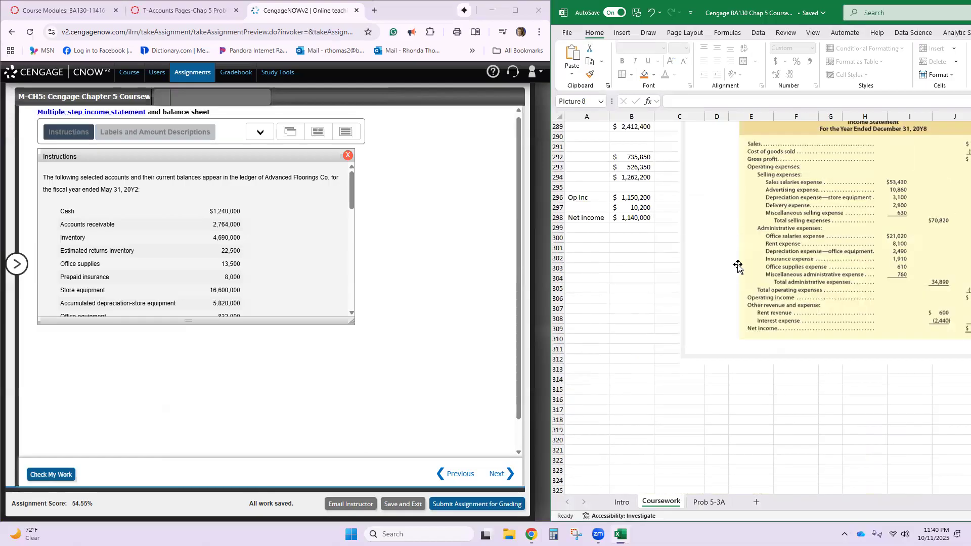
- Move the Exhibit 15 picture down to about row 346 and the Exhibit 12 income statement picture to about row 301, below the net income figures
{"action": "scroll", "coordinate": [715, 340], "scroll_direction": "down", "scroll_amount": 15}
{"action": "left_click_drag", "start_coordinate": [714, 339], "coordinate": [714, 378]}
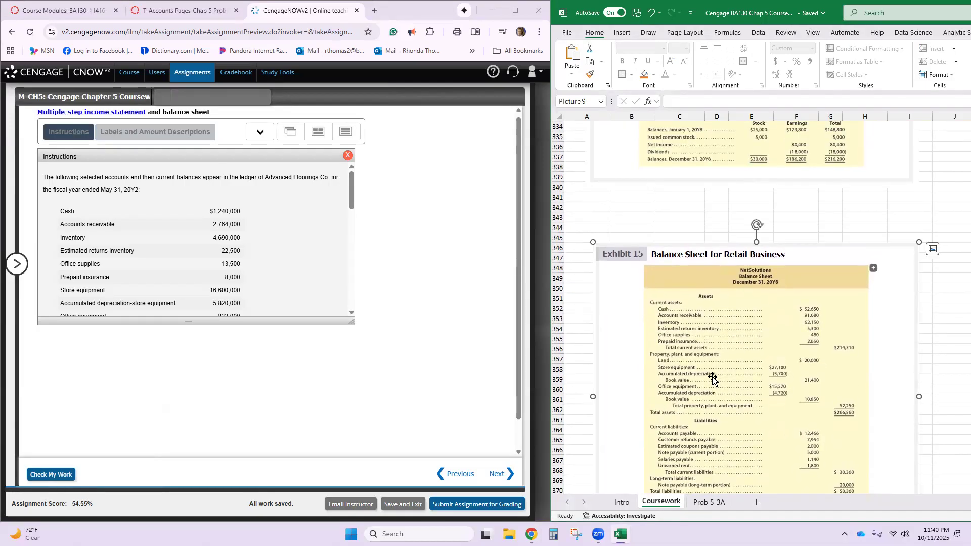
{"action": "left_click_drag", "start_coordinate": [707, 160], "coordinate": [654, 359]}
{"action": "scroll", "coordinate": [707, 206], "scroll_direction": "up", "scroll_amount": 12}
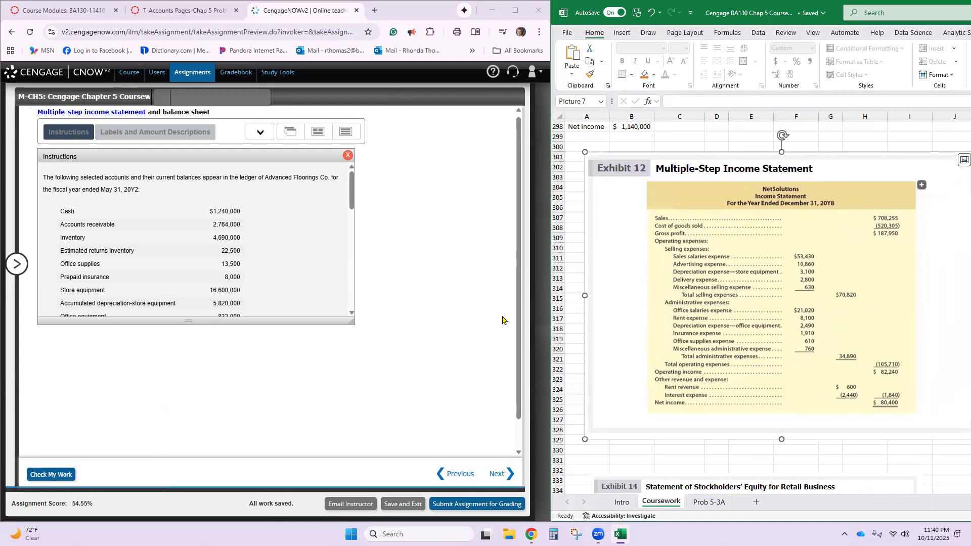
- Open the Income Statement and Labels and Amount Descriptions panels of the problem and arrange all panels stacked in one column
{"action": "left_click", "coordinate": [259, 133]}
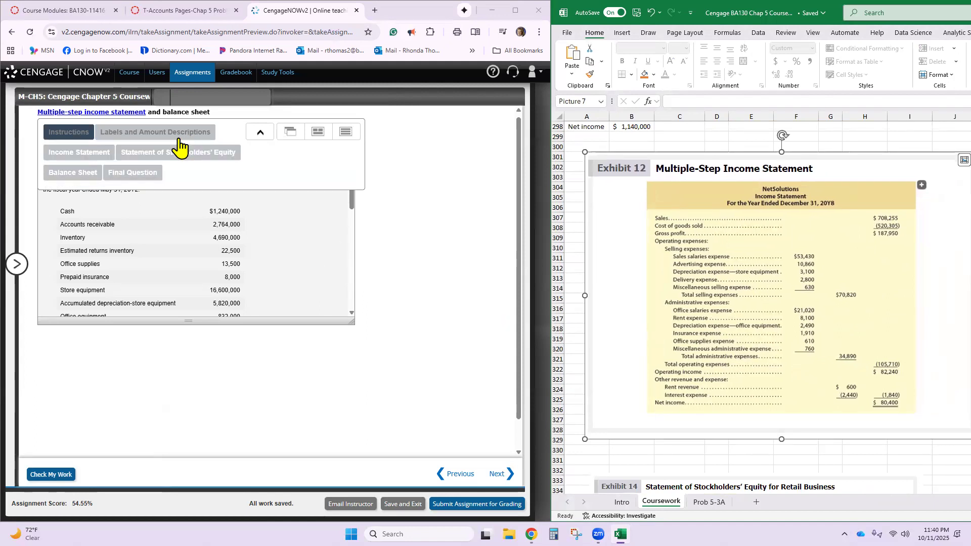
{"action": "left_click", "coordinate": [96, 152]}
{"action": "left_click", "coordinate": [120, 134]}
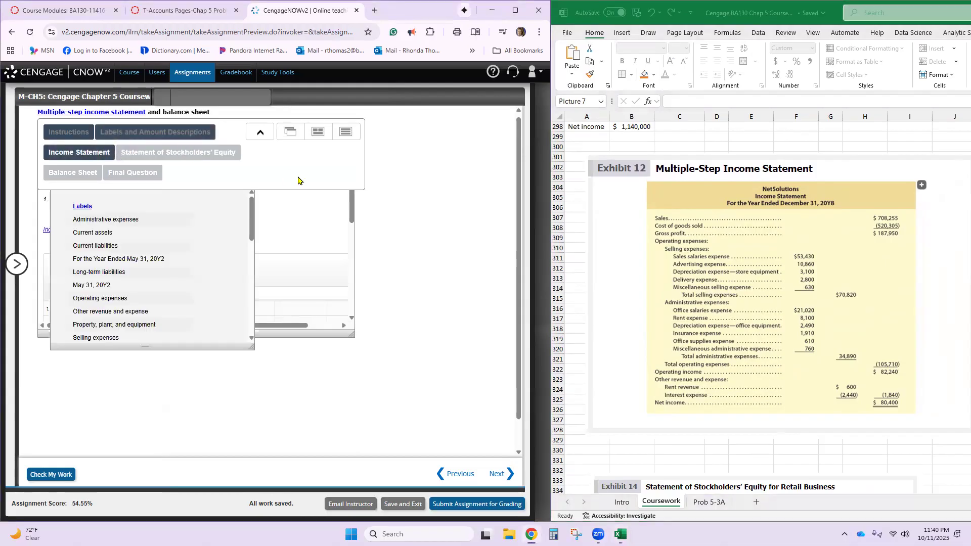
{"action": "left_click", "coordinate": [345, 132]}
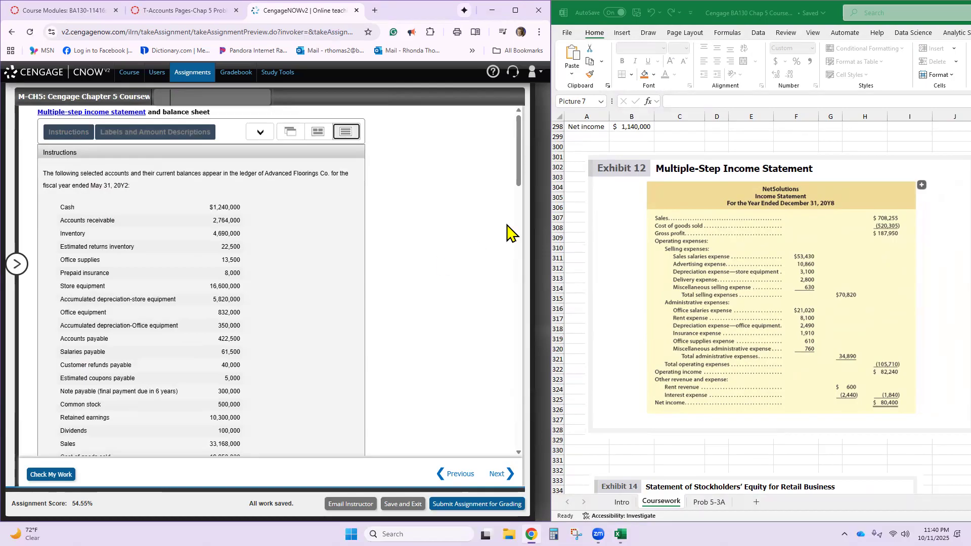
- Adjust the zoom of the CengageNOW page, ending at 90%
{"action": "key", "text": "ctrl+plus"}
{"action": "key", "text": "ctrl+plus"}
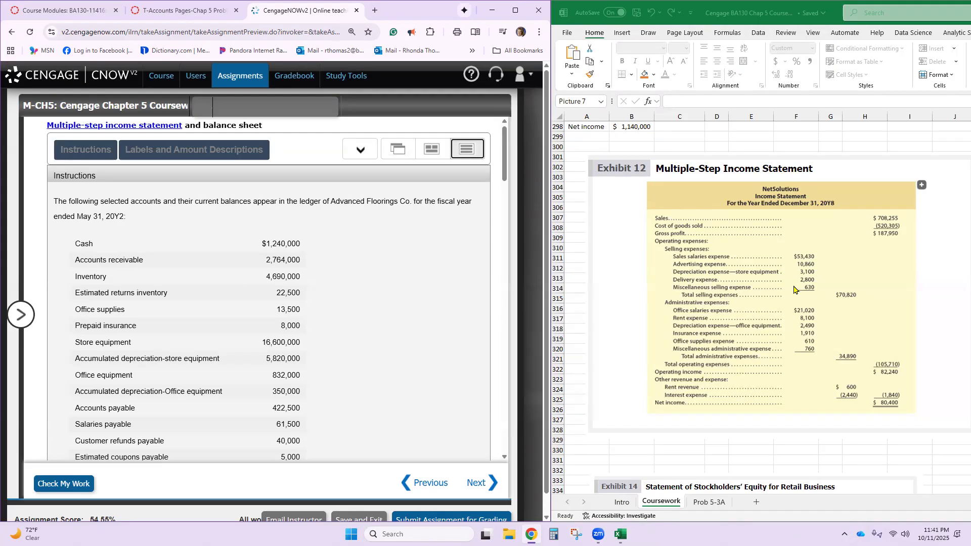
{"action": "scroll", "coordinate": [782, 375], "scroll_direction": "down", "scroll_amount": 4}
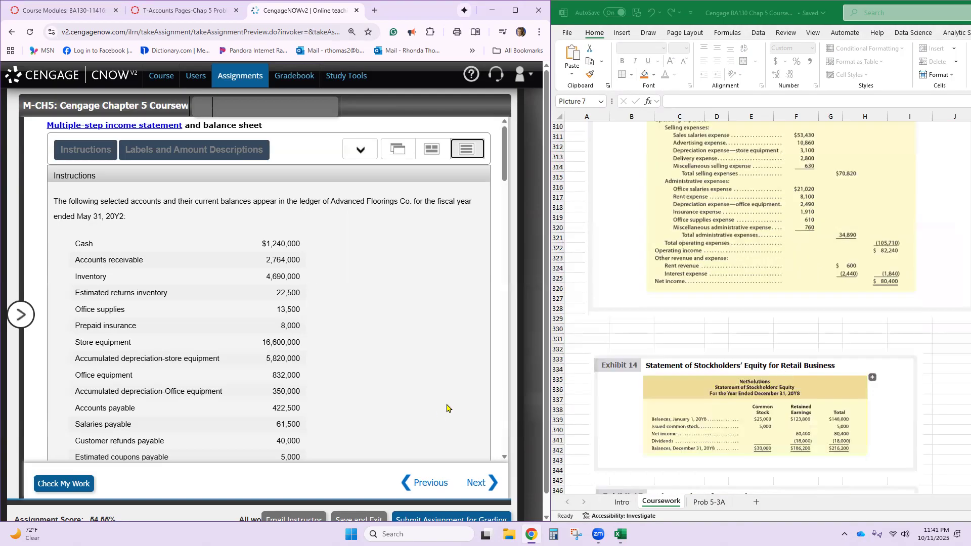
{"action": "key", "text": "ctrl+minus"}
{"action": "key", "text": "ctrl+minus"}
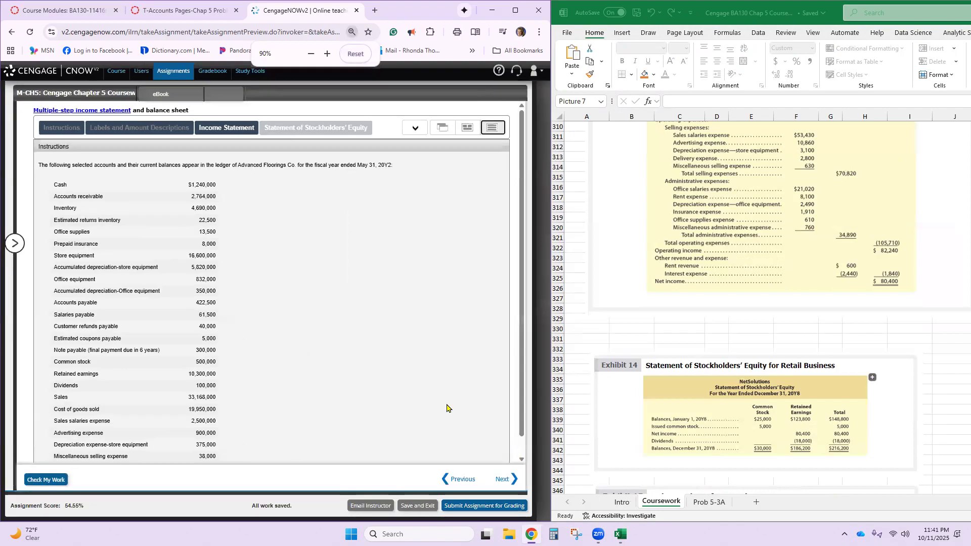
{"action": "scroll", "coordinate": [449, 327], "scroll_direction": "down", "scroll_amount": 5}
{"action": "scroll", "coordinate": [448, 328], "scroll_direction": "up", "scroll_amount": 3}
{"action": "scroll", "coordinate": [449, 328], "scroll_direction": "up", "scroll_amount": 1}
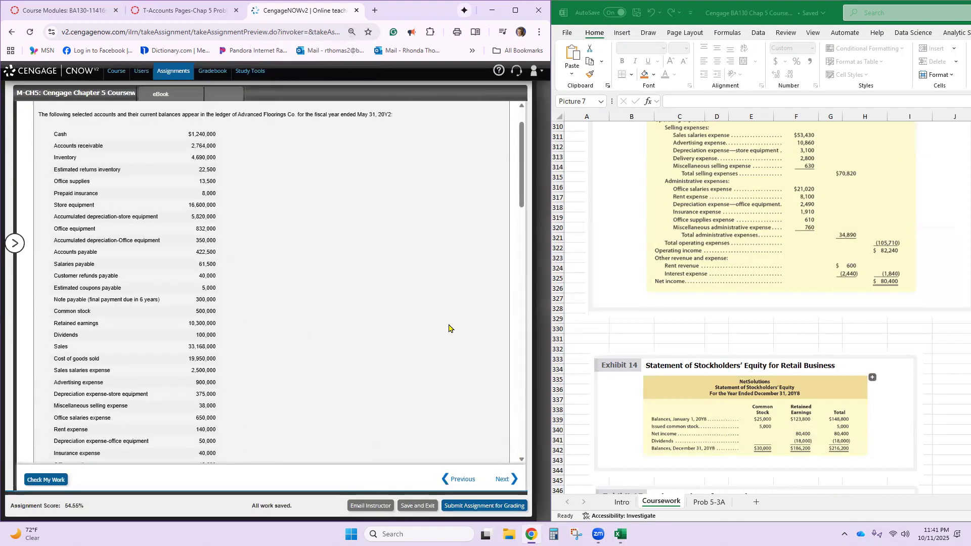
- Move the Exhibit 14 stockholders' equity picture up to about row 329 and the Exhibit 15 balance sheet picture up to about row 342
{"action": "left_click", "coordinate": [758, 398]}
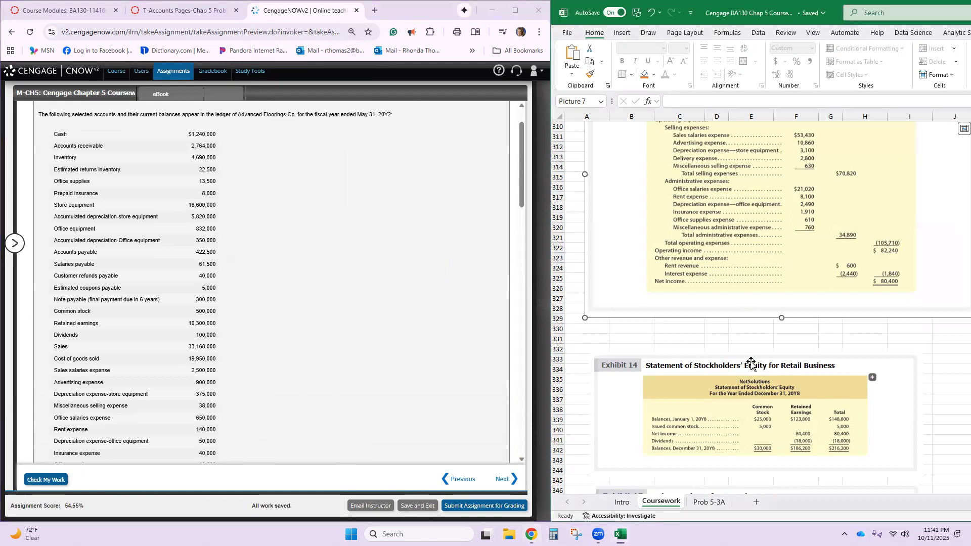
{"action": "left_click_drag", "start_coordinate": [748, 374], "coordinate": [748, 339]}
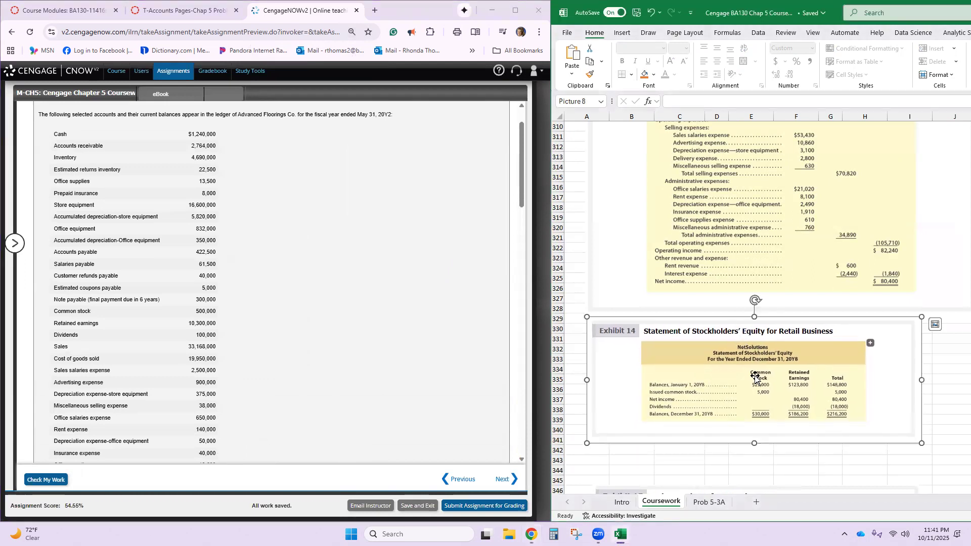
{"action": "scroll", "coordinate": [756, 377], "scroll_direction": "down", "scroll_amount": 4}
{"action": "left_click_drag", "start_coordinate": [755, 409], "coordinate": [752, 368]}
{"action": "scroll", "coordinate": [753, 368], "scroll_direction": "down", "scroll_amount": 10}
{"action": "scroll", "coordinate": [752, 368], "scroll_direction": "up", "scroll_amount": 16}
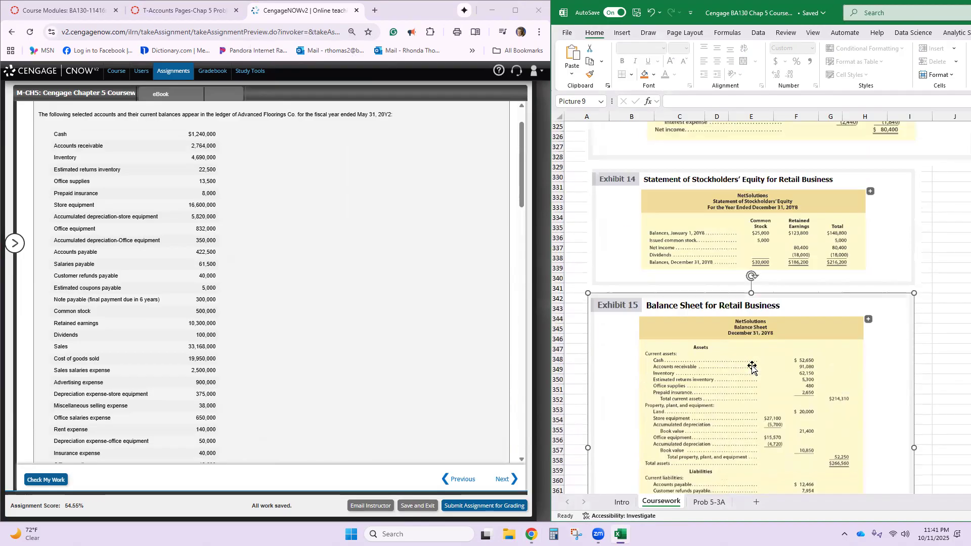
- Move the Exhibit 15 balance sheet picture down to about row 349 and the Exhibit 14 stockholders' equity picture down to about row 337
{"action": "scroll", "coordinate": [753, 368], "scroll_direction": "up", "scroll_amount": 9}
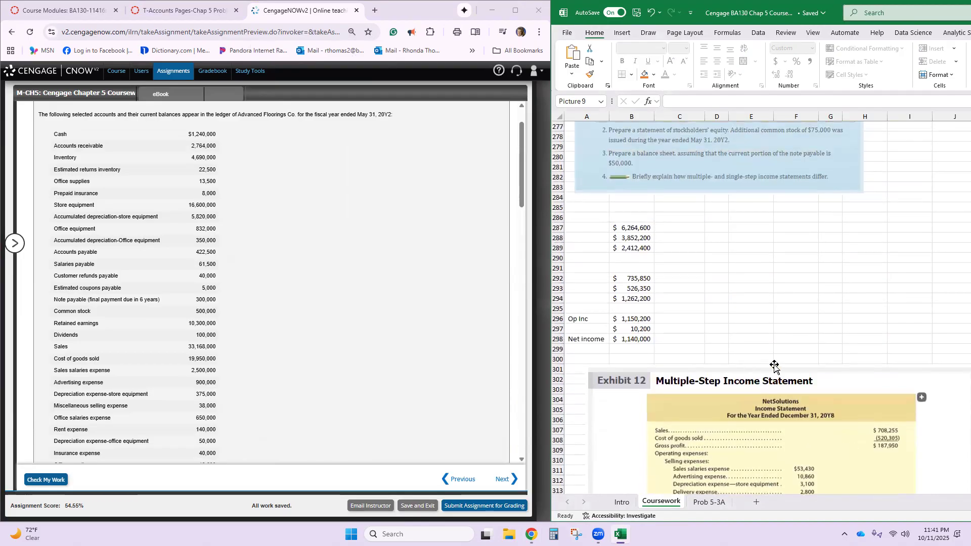
{"action": "scroll", "coordinate": [768, 416], "scroll_direction": "down", "scroll_amount": 18}
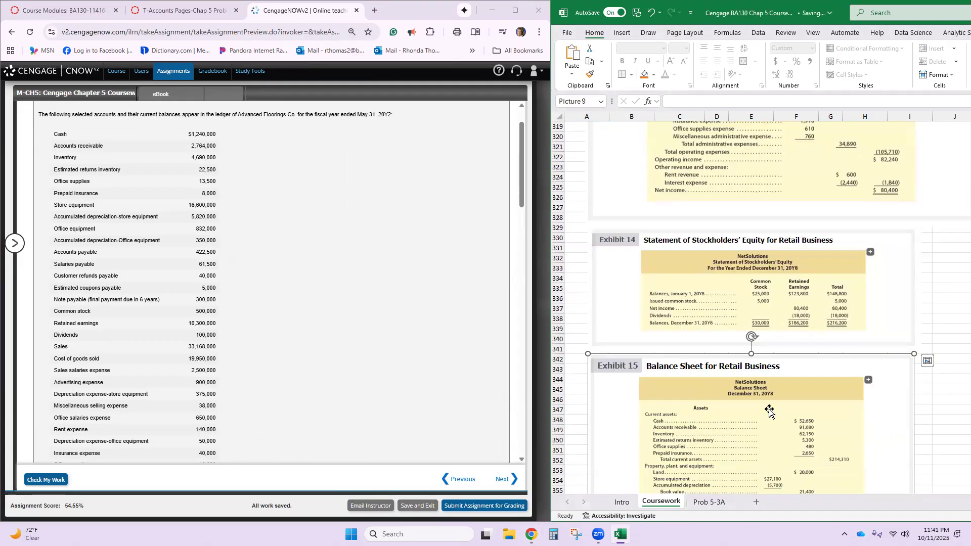
{"action": "left_click_drag", "start_coordinate": [764, 389], "coordinate": [766, 490]}
{"action": "key", "text": "ctrl+z"}
{"action": "scroll", "coordinate": [735, 390], "scroll_direction": "down", "scroll_amount": 4}
{"action": "left_click_drag", "start_coordinate": [733, 320], "coordinate": [737, 391]}
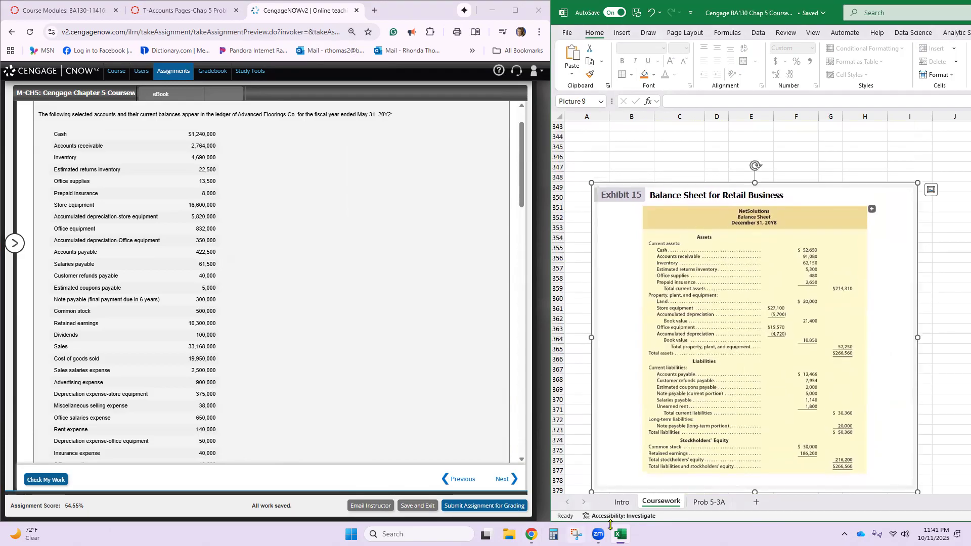
{"action": "scroll", "coordinate": [724, 263], "scroll_direction": "up", "scroll_amount": 4}
{"action": "left_click_drag", "start_coordinate": [724, 187], "coordinate": [726, 260]}
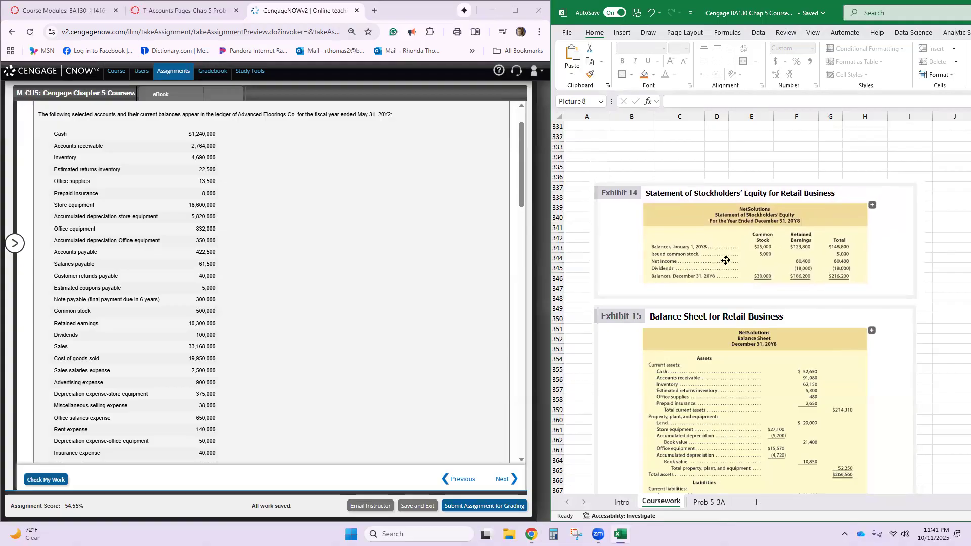
- Move the Exhibit 12 income statement picture down to about row 309, leaving empty rows below the net income figures
{"action": "scroll", "coordinate": [728, 260], "scroll_direction": "up", "scroll_amount": 5}
{"action": "left_click", "coordinate": [727, 223]}
{"action": "left_click_drag", "start_coordinate": [727, 222], "coordinate": [716, 290]}
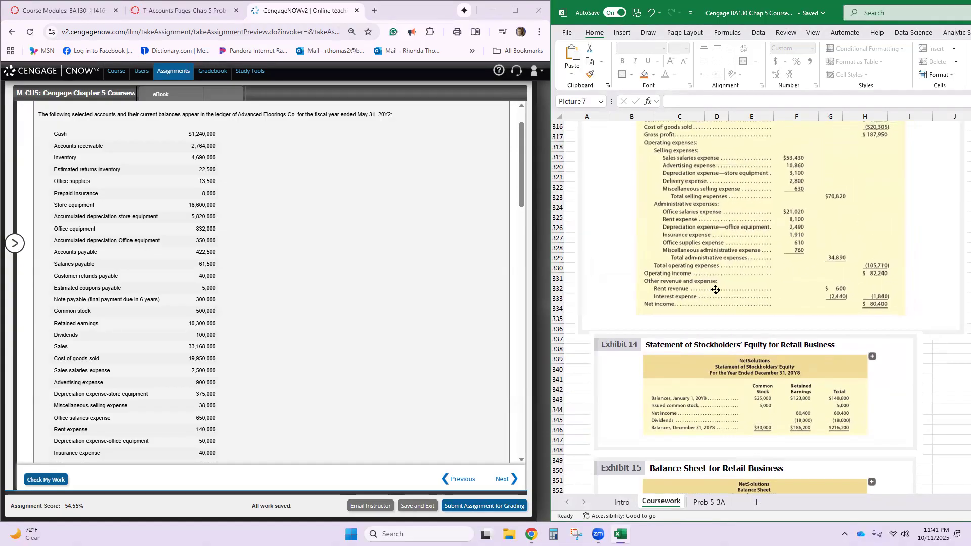
{"action": "scroll", "coordinate": [723, 287], "scroll_direction": "up", "scroll_amount": 10}
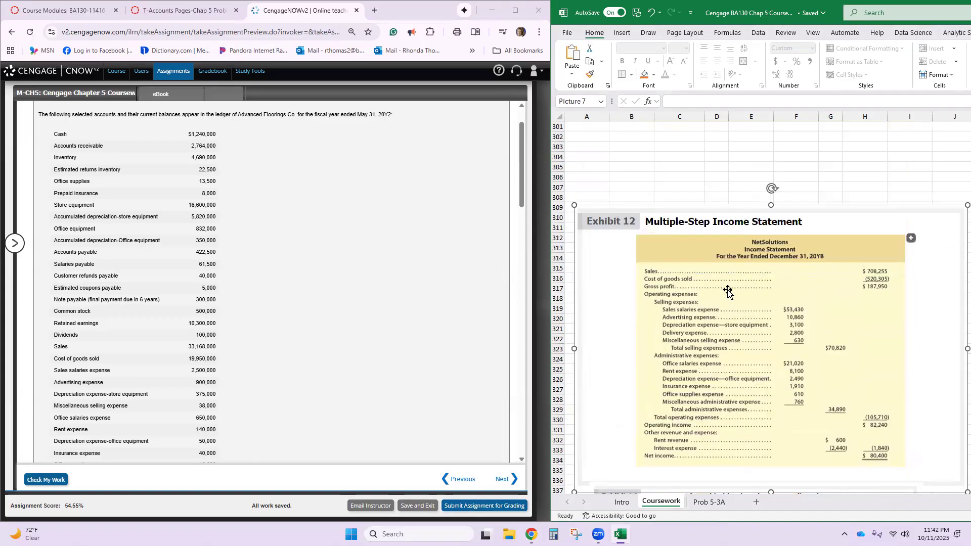
{"action": "scroll", "coordinate": [768, 256], "scroll_direction": "up", "scroll_amount": 5}
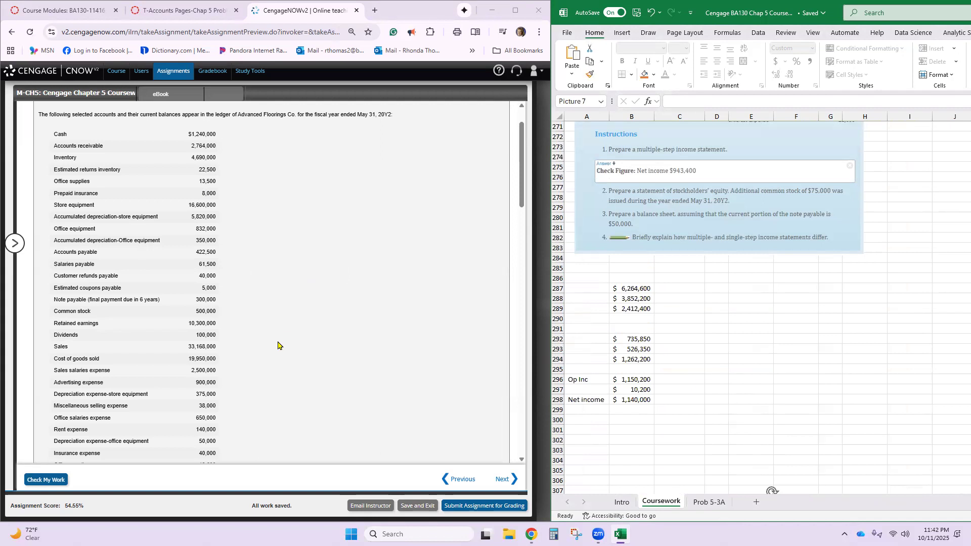
{"action": "scroll", "coordinate": [241, 297], "scroll_direction": "down", "scroll_amount": 3}
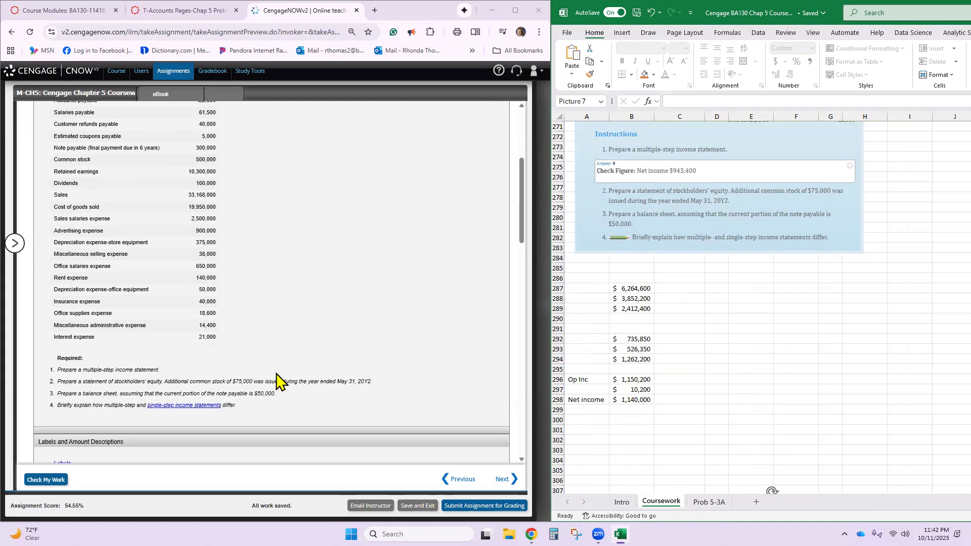
{"action": "scroll", "coordinate": [277, 379], "scroll_direction": "up", "scroll_amount": 4}
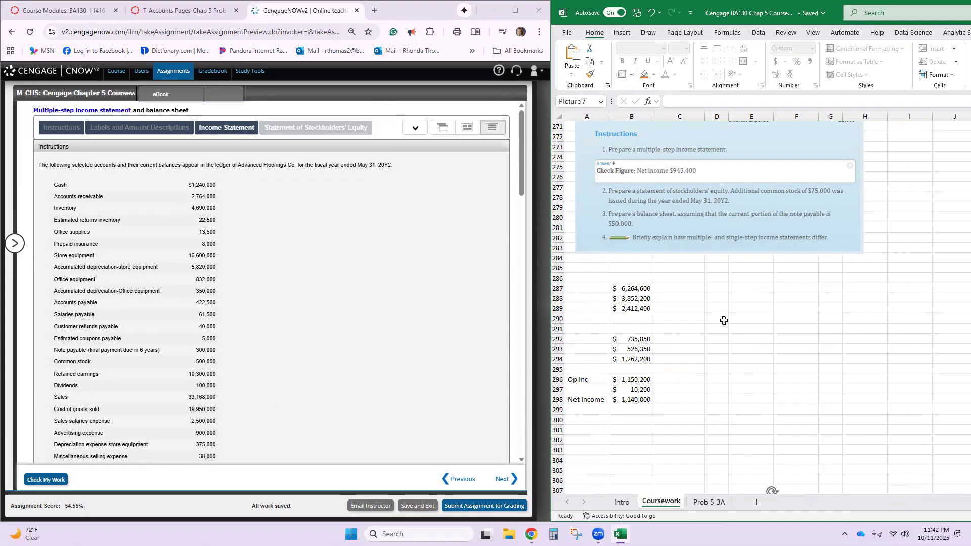
- Move the Exhibit 15 picture down to about row 359 and place the Exhibit 14 picture at about row 341, between Exhibits 12 and 15
{"action": "scroll", "coordinate": [773, 338], "scroll_direction": "down", "scroll_amount": 4}
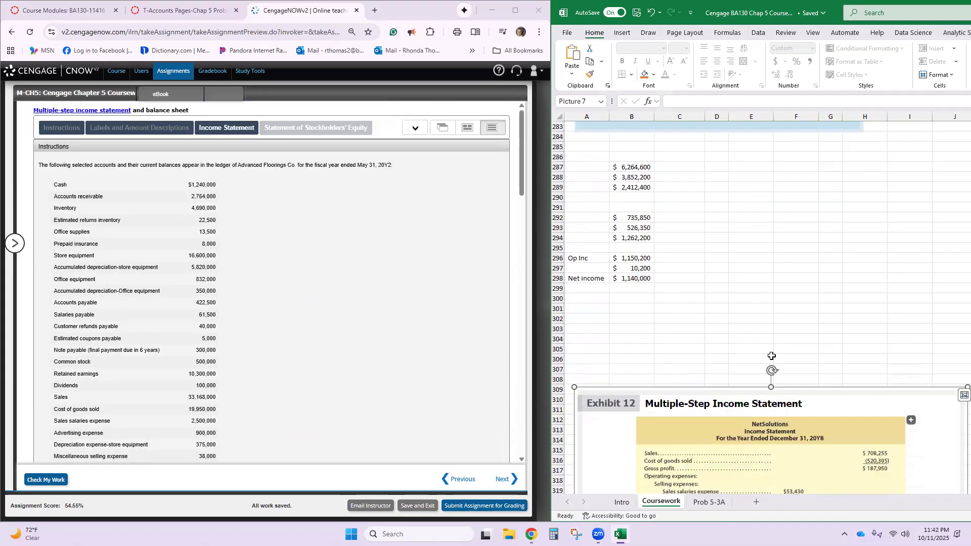
{"action": "scroll", "coordinate": [775, 390], "scroll_direction": "down", "scroll_amount": 19}
{"action": "left_click", "coordinate": [776, 384]}
{"action": "left_click_drag", "start_coordinate": [775, 384], "coordinate": [756, 446]}
{"action": "left_click_drag", "start_coordinate": [746, 147], "coordinate": [735, 247]}
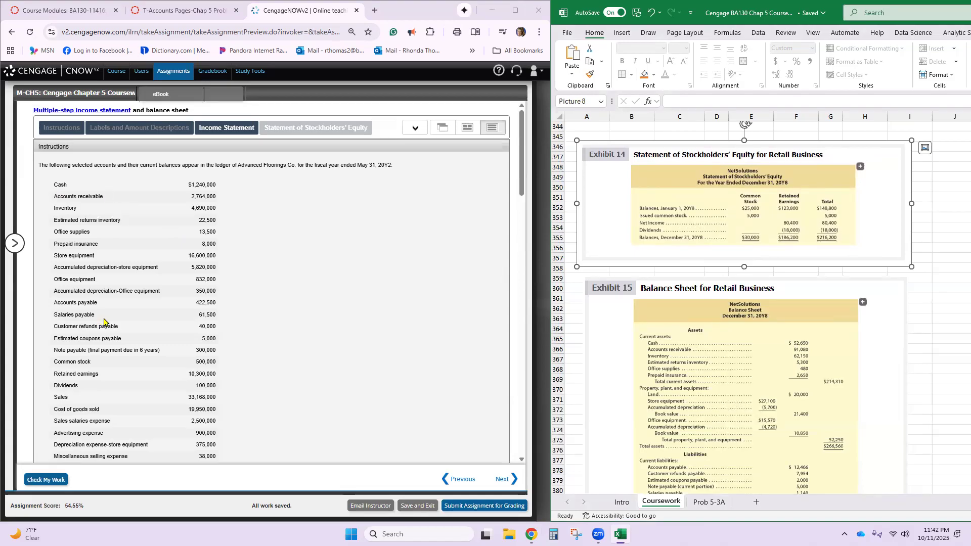
{"action": "scroll", "coordinate": [691, 284], "scroll_direction": "up", "scroll_amount": 3}
{"action": "left_click_drag", "start_coordinate": [691, 283], "coordinate": [703, 237]}
{"action": "scroll", "coordinate": [725, 314], "scroll_direction": "up", "scroll_amount": 4}
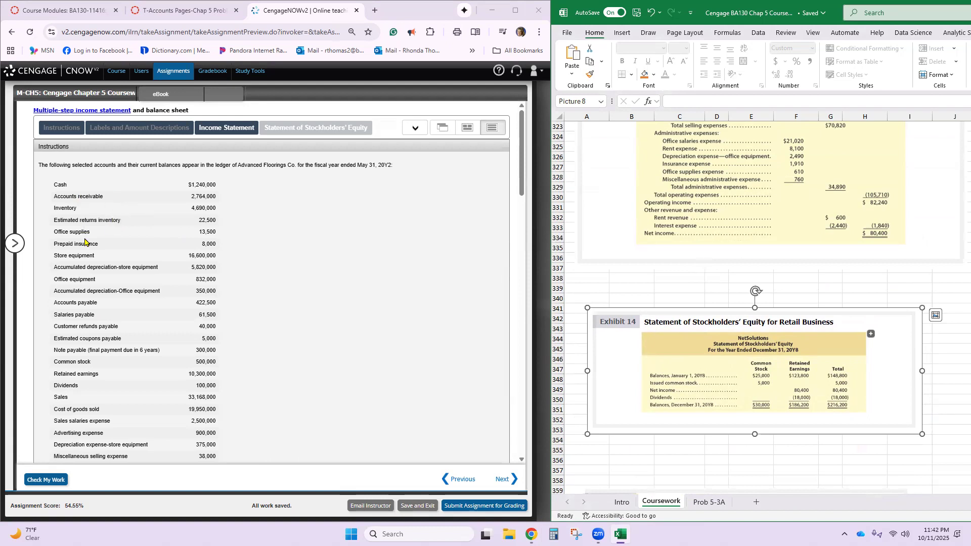
- Examine the Advanced Floorings Co. account list and the required statements to identify the accounts for the income statement
{"action": "scroll", "coordinate": [79, 280], "scroll_direction": "down", "scroll_amount": 2}
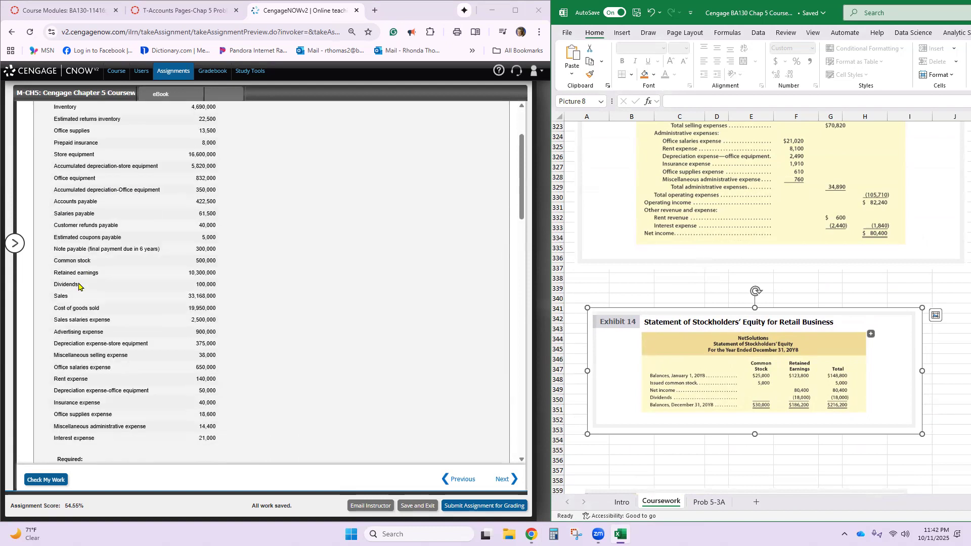
{"action": "scroll", "coordinate": [78, 286], "scroll_direction": "up", "scroll_amount": 1}
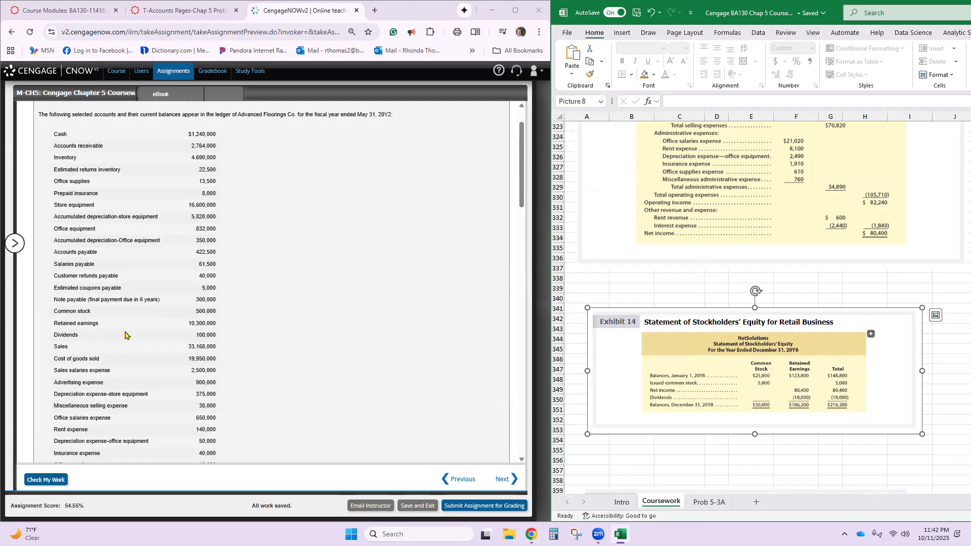
{"action": "left_click_drag", "start_coordinate": [43, 340], "coordinate": [95, 343]}
{"action": "left_click", "coordinate": [91, 343]}
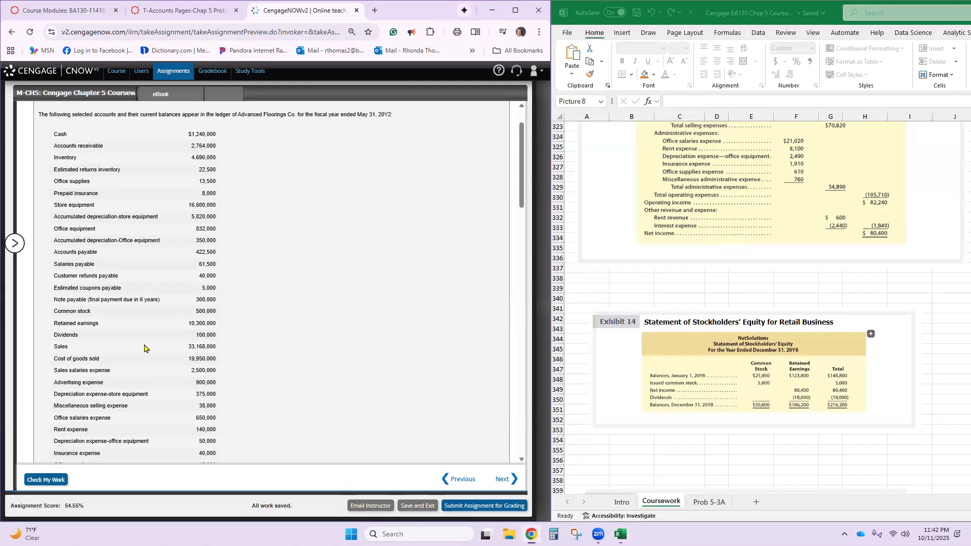
{"action": "scroll", "coordinate": [144, 348], "scroll_direction": "down", "scroll_amount": 2}
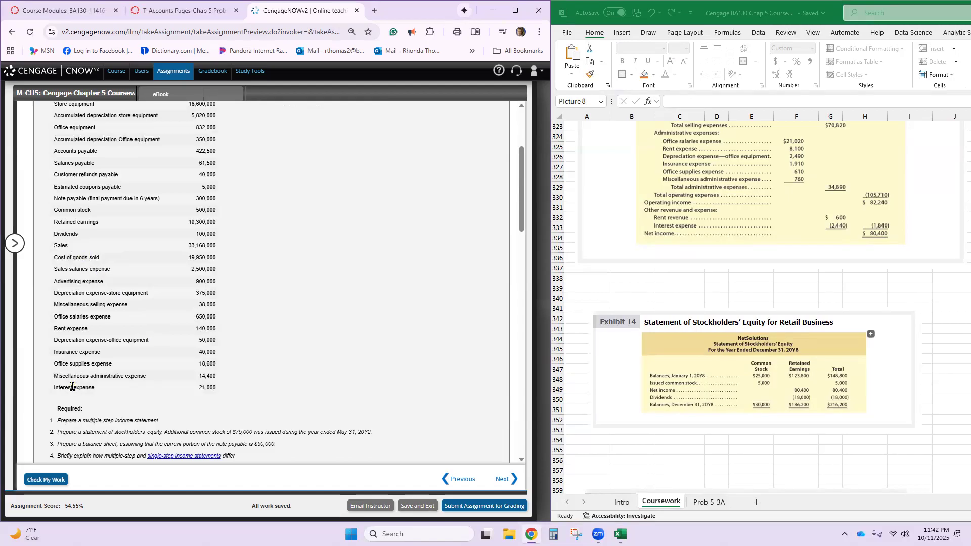
{"action": "scroll", "coordinate": [81, 304], "scroll_direction": "up", "scroll_amount": 3}
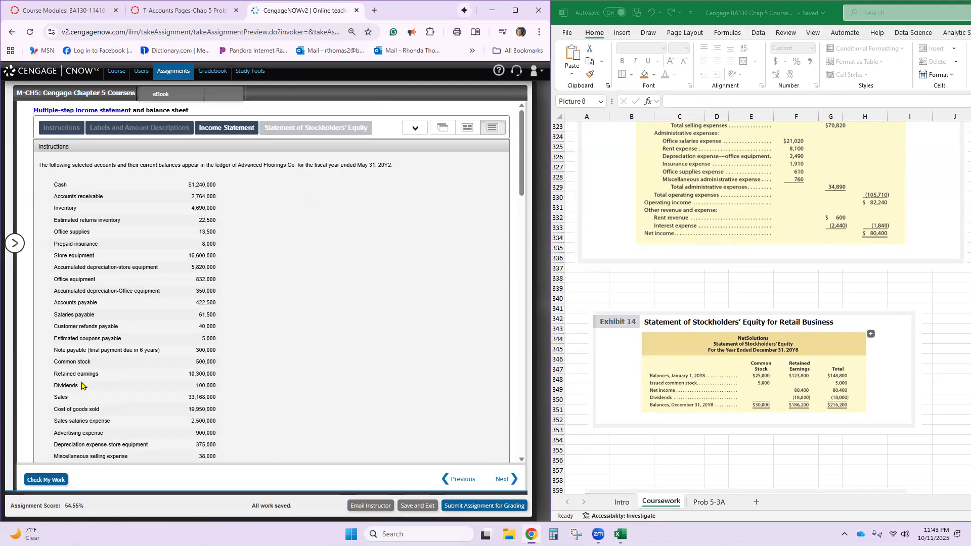
{"action": "scroll", "coordinate": [134, 375], "scroll_direction": "down", "scroll_amount": 3}
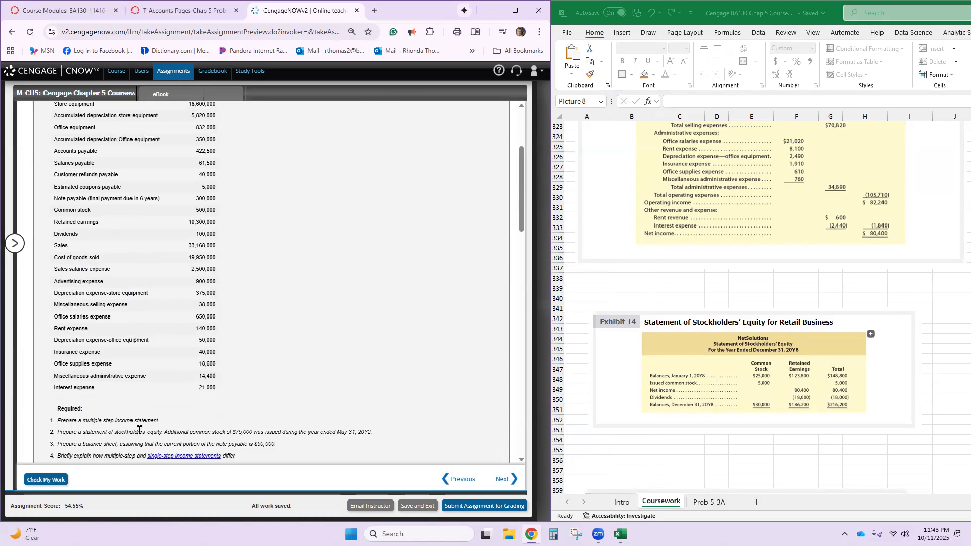
- Move the Exhibit 14 stockholders' equity picture several rows down and the Exhibit 12 income statement picture down to about row 318
{"action": "scroll", "coordinate": [268, 429], "scroll_direction": "down", "scroll_amount": 2}
{"action": "scroll", "coordinate": [352, 443], "scroll_direction": "up", "scroll_amount": 2}
{"action": "scroll", "coordinate": [760, 316], "scroll_direction": "up", "scroll_amount": 5}
{"action": "scroll", "coordinate": [771, 325], "scroll_direction": "up", "scroll_amount": 2}
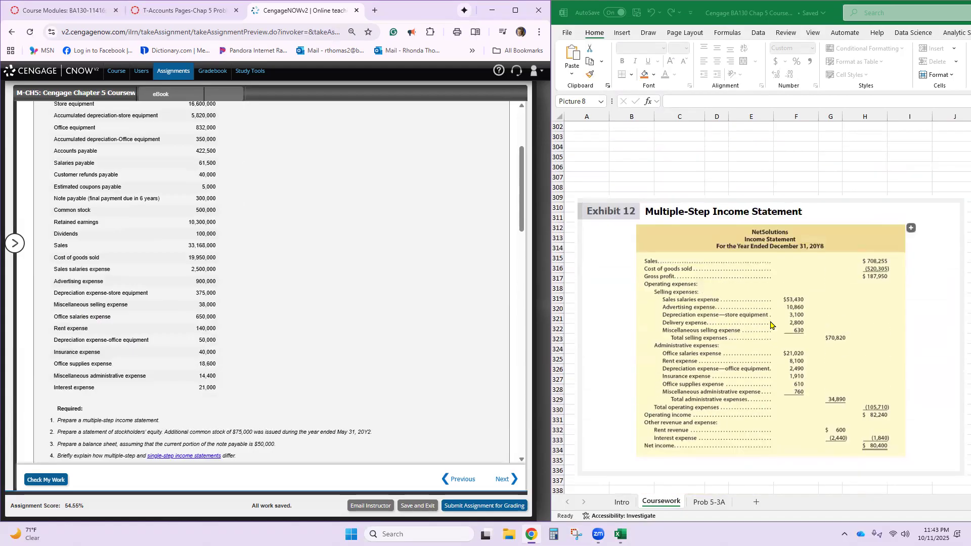
{"action": "scroll", "coordinate": [770, 324], "scroll_direction": "up", "scroll_amount": 1}
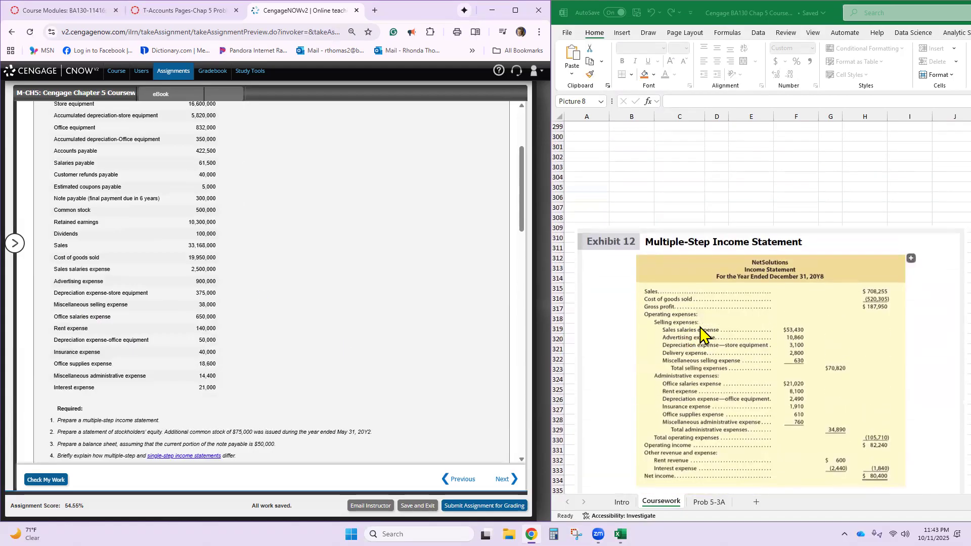
{"action": "scroll", "coordinate": [701, 334], "scroll_direction": "down", "scroll_amount": 9}
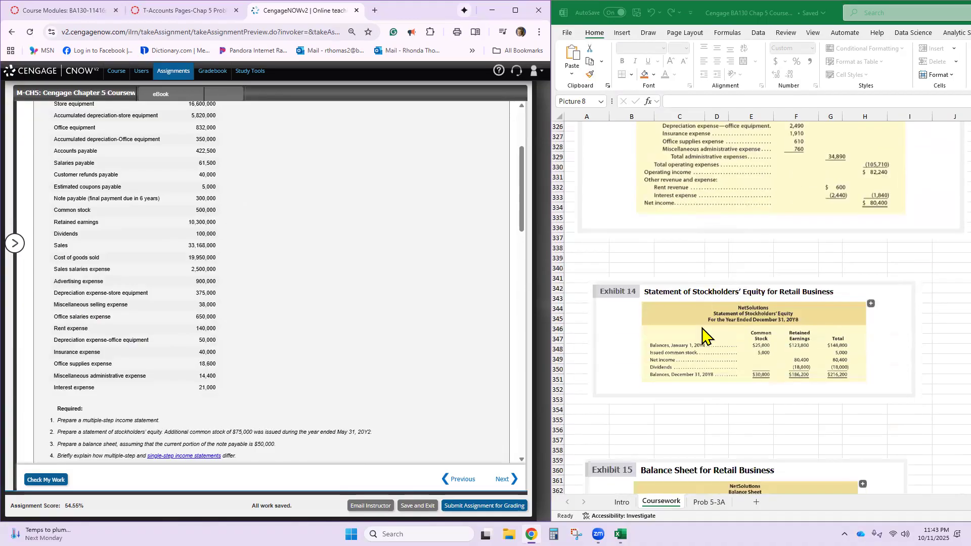
{"action": "left_click_drag", "start_coordinate": [691, 338], "coordinate": [687, 385]}
{"action": "left_click_drag", "start_coordinate": [716, 193], "coordinate": [718, 284]}
{"action": "scroll", "coordinate": [718, 281], "scroll_direction": "up", "scroll_amount": 12}
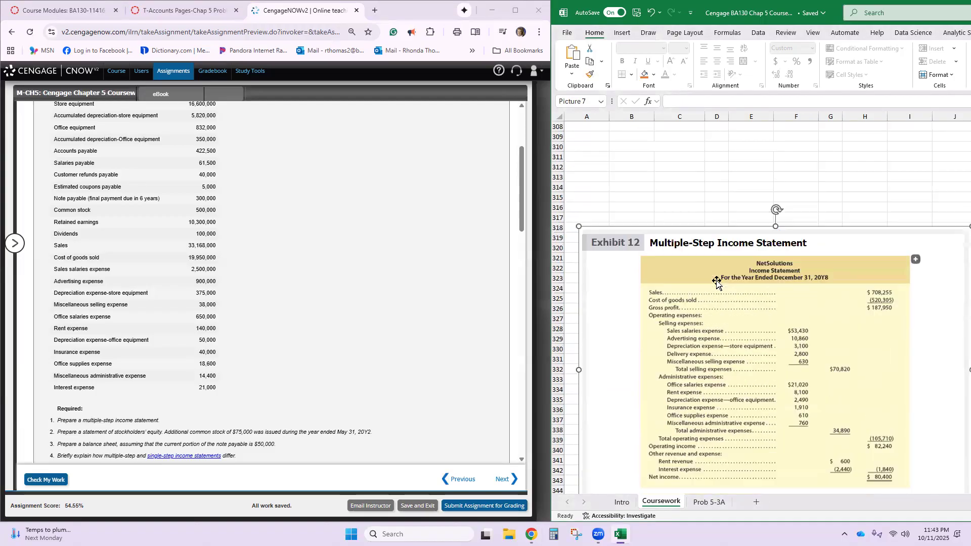
{"action": "scroll", "coordinate": [207, 207], "scroll_direction": "up", "scroll_amount": 2}
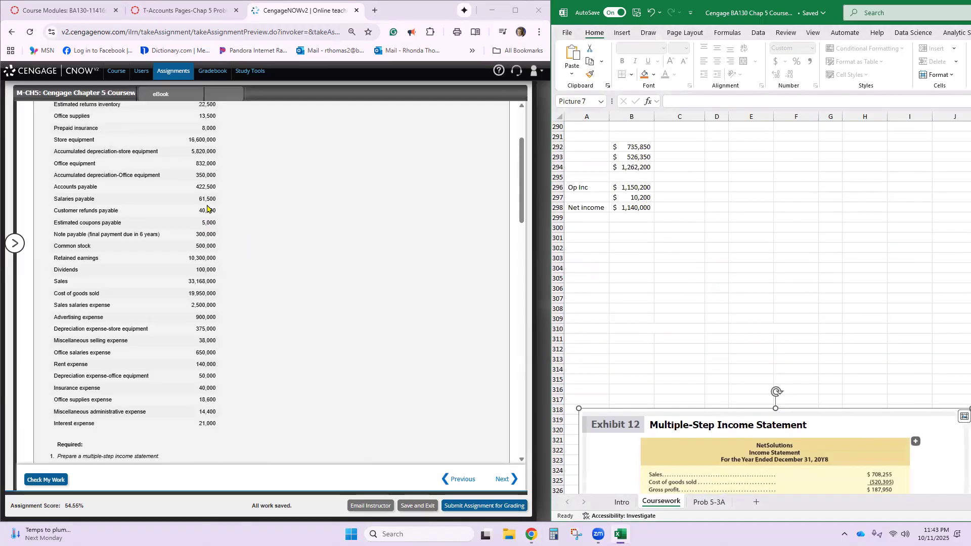
- Copy the label "For the Year Ended May 31, 20Y2" into the heading of the Advanced Floorings Co. income statement
{"action": "scroll", "coordinate": [207, 208], "scroll_direction": "down", "scroll_amount": 3}
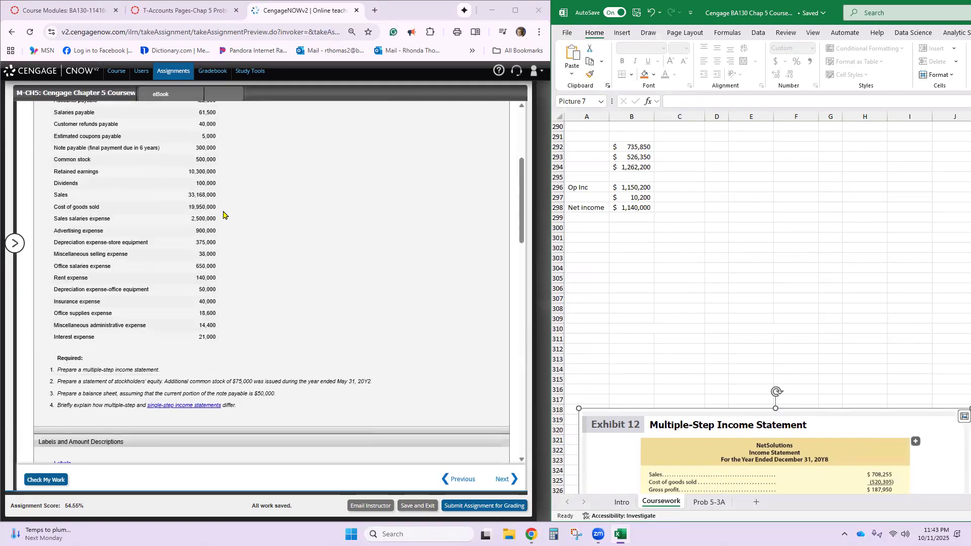
{"action": "scroll", "coordinate": [260, 330], "scroll_direction": "down", "scroll_amount": 14}
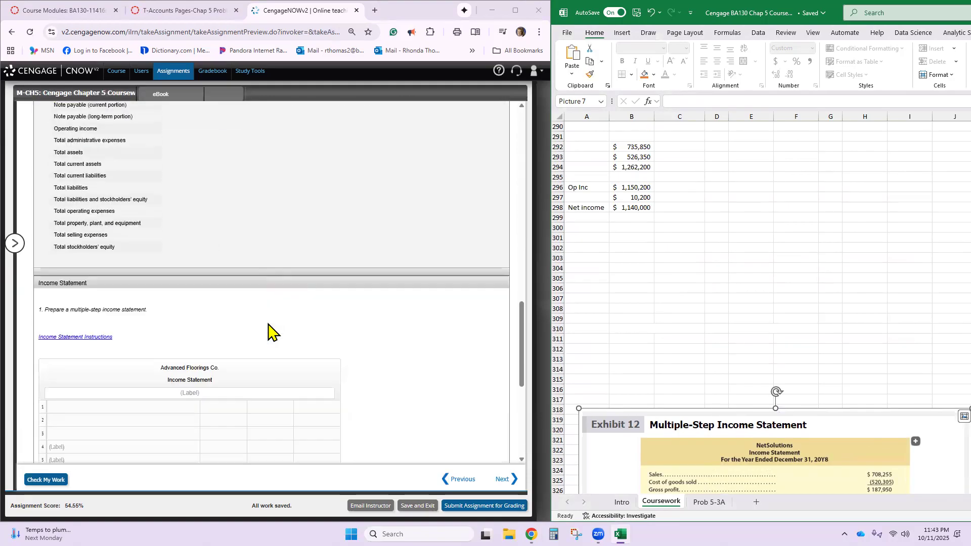
{"action": "scroll", "coordinate": [268, 329], "scroll_direction": "down", "scroll_amount": 2}
{"action": "left_click", "coordinate": [254, 189]}
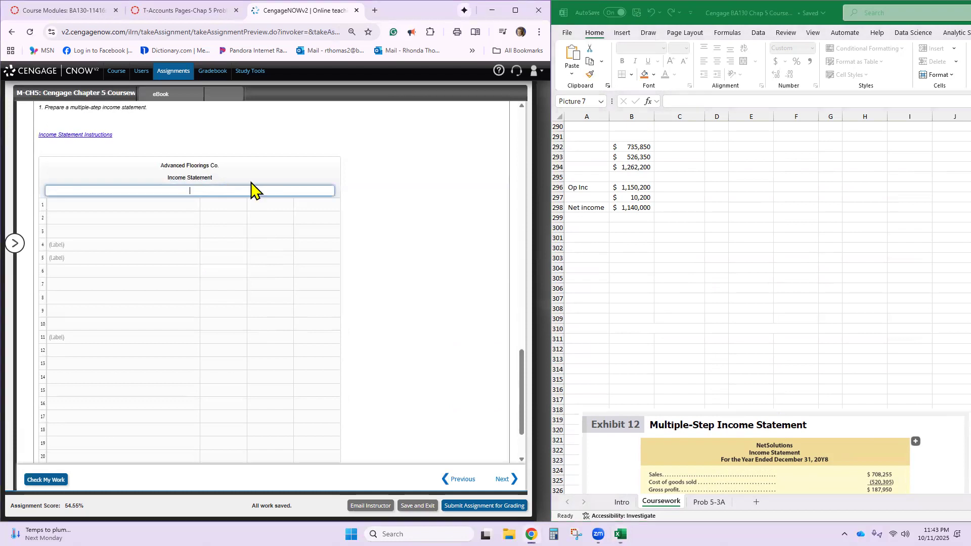
{"action": "scroll", "coordinate": [278, 213], "scroll_direction": "up", "scroll_amount": 2}
{"action": "scroll", "coordinate": [277, 213], "scroll_direction": "up", "scroll_amount": 7}
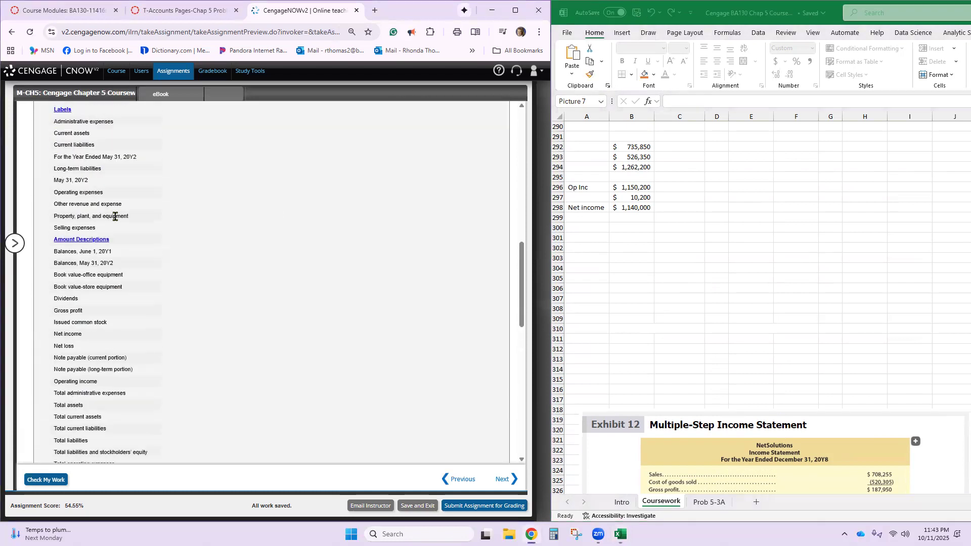
{"action": "triple_click", "coordinate": [88, 155]}
{"action": "key", "text": "ctrl+c"}
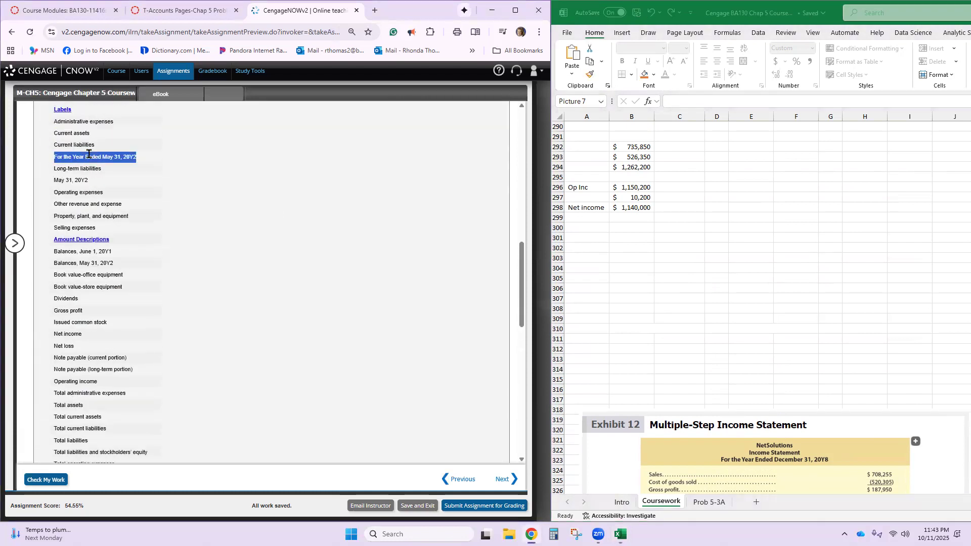
{"action": "scroll", "coordinate": [92, 156], "scroll_direction": "down", "scroll_amount": 7}
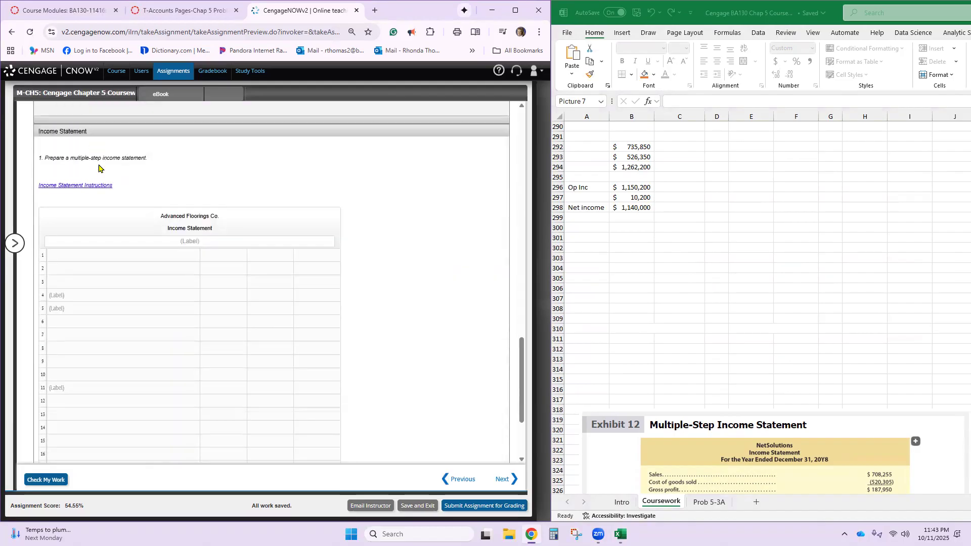
{"action": "left_click", "coordinate": [166, 242]}
{"action": "key", "text": "ctrl+v"}
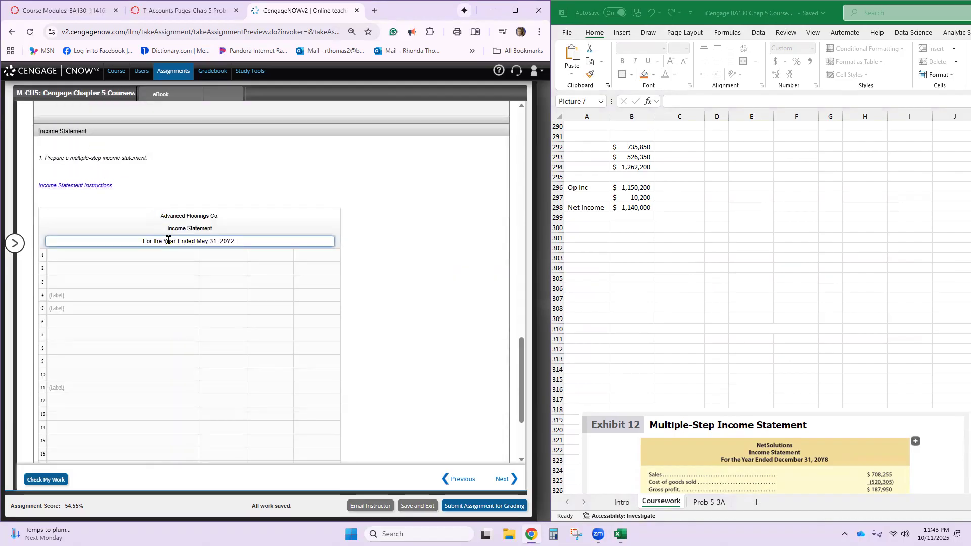
{"action": "left_click", "coordinate": [176, 254]}
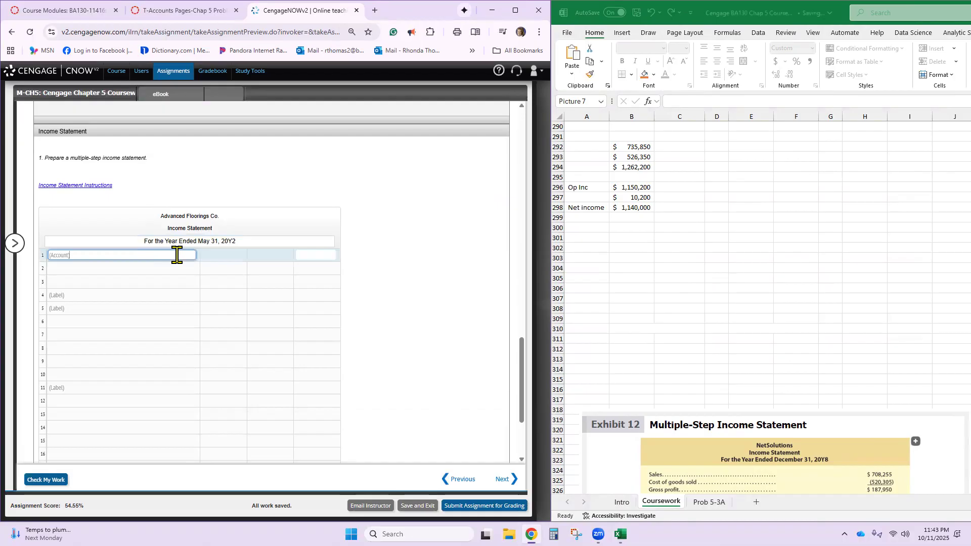
- Copy the income statement's date heading "For the Year Ended May 31, 20Y2" into the heading of the Statement of Stockholders' Equity
{"action": "scroll", "coordinate": [177, 255], "scroll_direction": "up", "scroll_amount": 10}
{"action": "scroll", "coordinate": [177, 255], "scroll_direction": "up", "scroll_amount": 5}
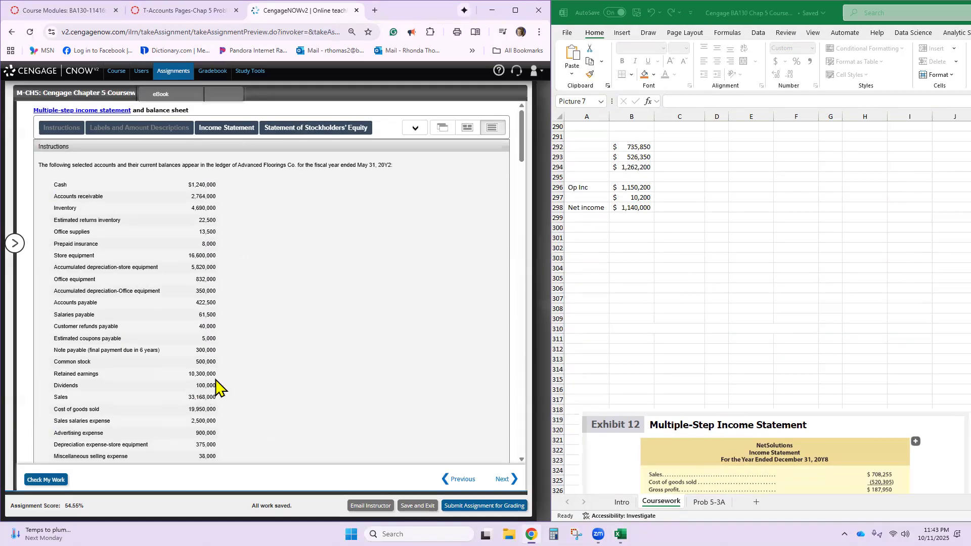
{"action": "scroll", "coordinate": [229, 386], "scroll_direction": "down", "scroll_amount": 8}
{"action": "scroll", "coordinate": [229, 385], "scroll_direction": "down", "scroll_amount": 10}
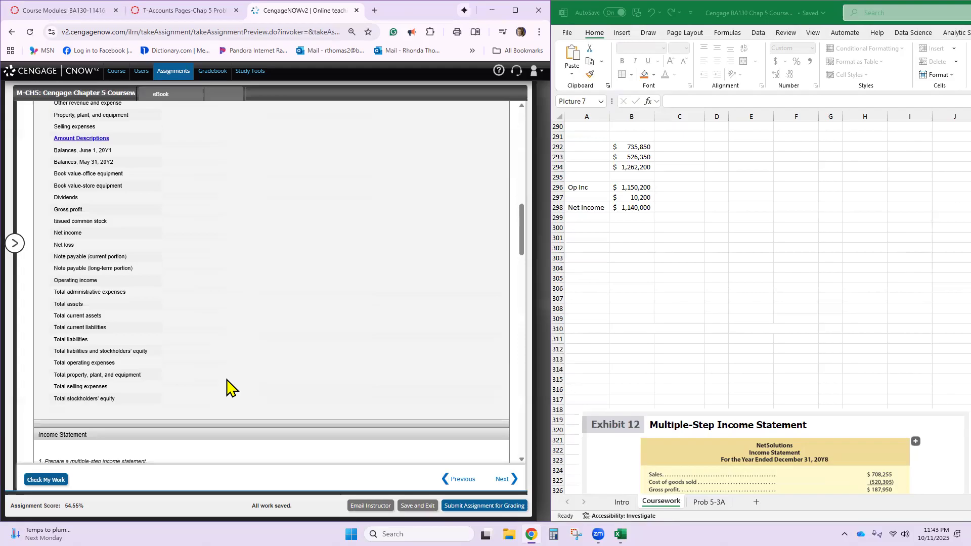
{"action": "triple_click", "coordinate": [210, 242]}
{"action": "key", "text": "ctrl+c"}
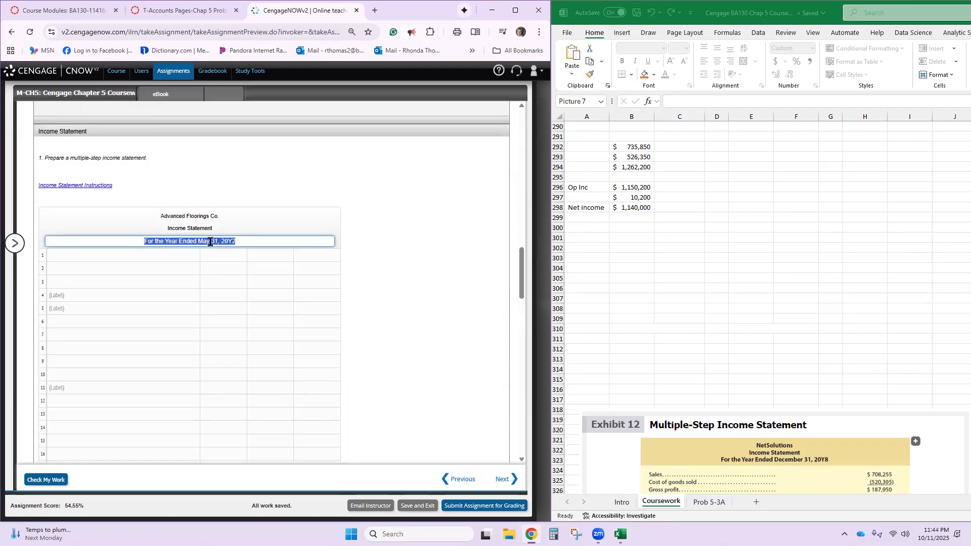
{"action": "scroll", "coordinate": [210, 242], "scroll_direction": "down", "scroll_amount": 15}
{"action": "left_click", "coordinate": [203, 242]}
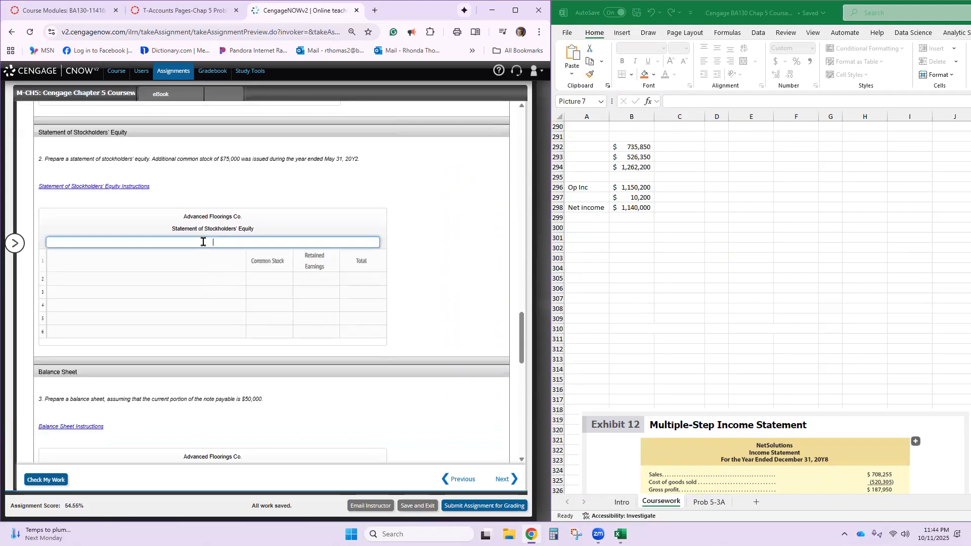
{"action": "key", "text": "ctrl+v"}
- Keep the CengageNOW session active and copy the label "May 31, 20Y2" into the balance sheet's date heading
{"action": "scroll", "coordinate": [218, 274], "scroll_direction": "down", "scroll_amount": 3}
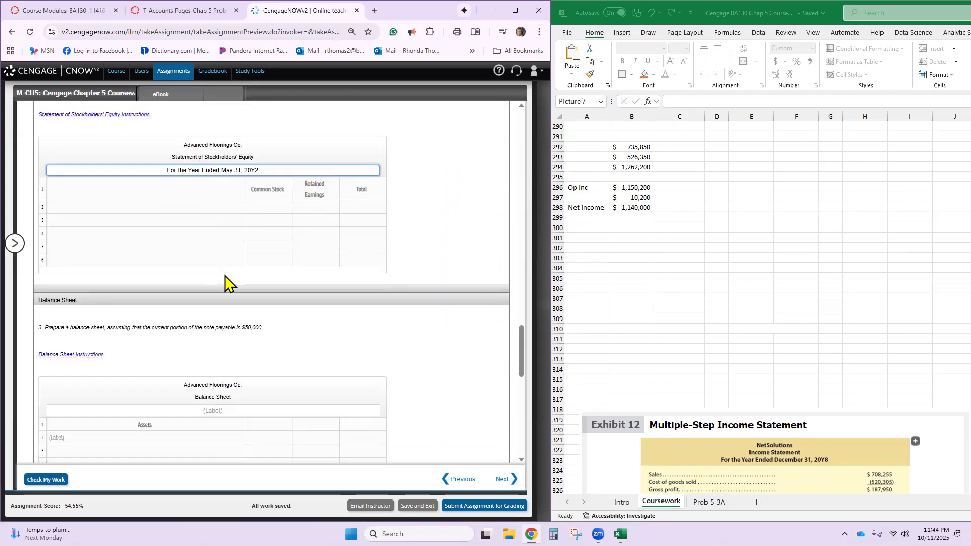
{"action": "left_click", "coordinate": [223, 331]}
{"action": "scroll", "coordinate": [292, 309], "scroll_direction": "up", "scroll_amount": 15}
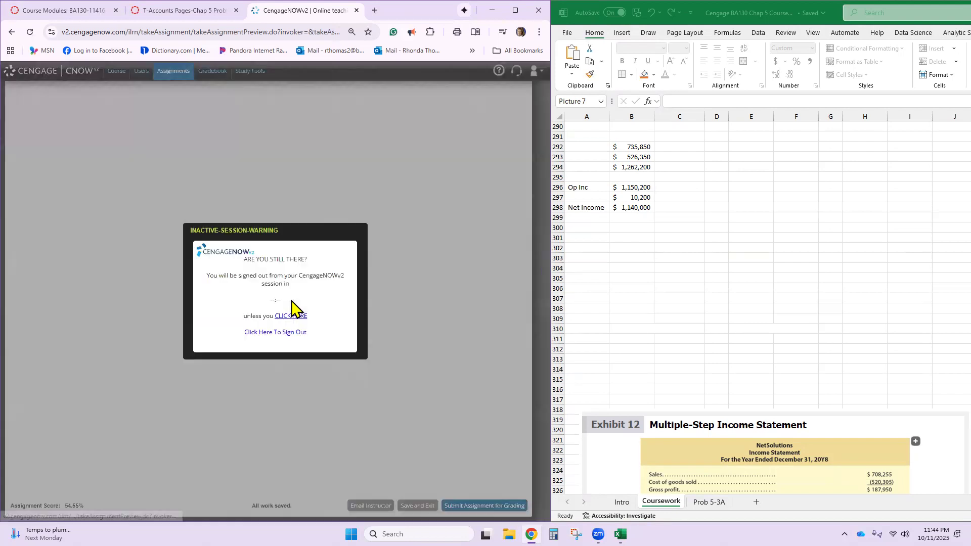
{"action": "left_click", "coordinate": [292, 317]}
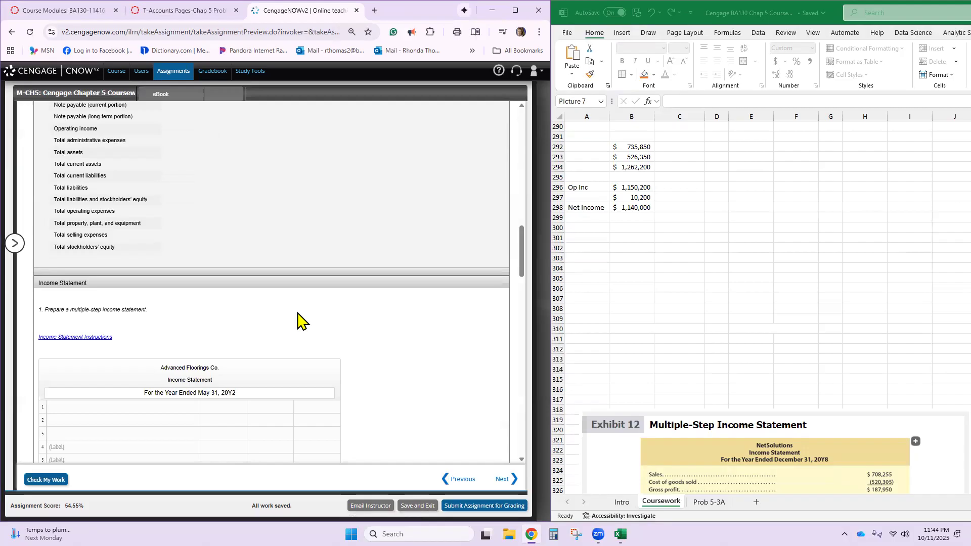
{"action": "scroll", "coordinate": [298, 320], "scroll_direction": "up", "scroll_amount": 7}
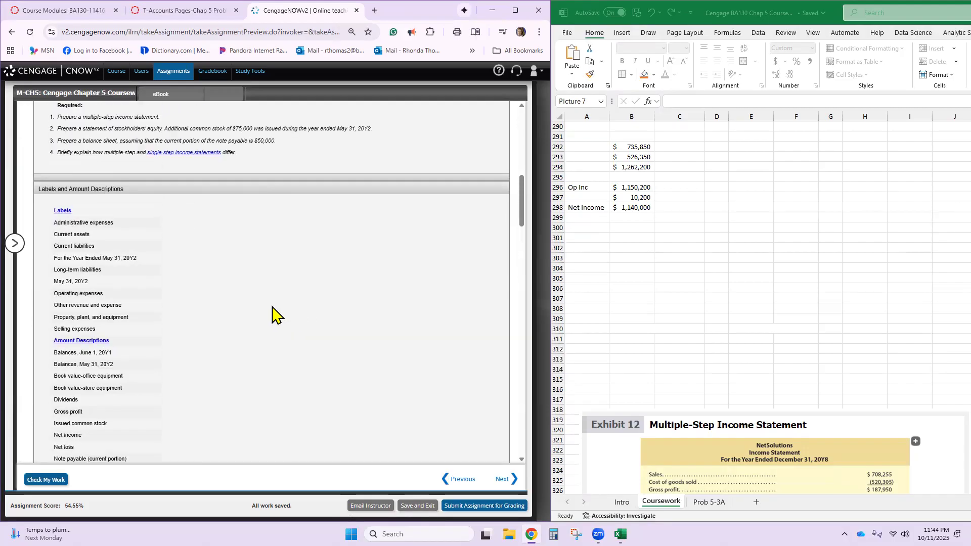
{"action": "triple_click", "coordinate": [69, 281]}
{"action": "key", "text": "ctrl+c"}
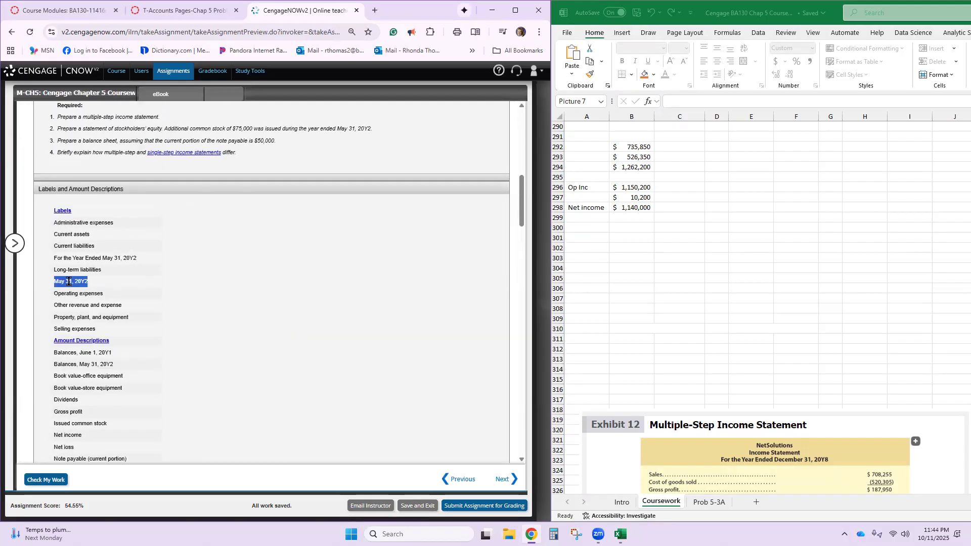
{"action": "scroll", "coordinate": [69, 280], "scroll_direction": "down", "scroll_amount": 18}
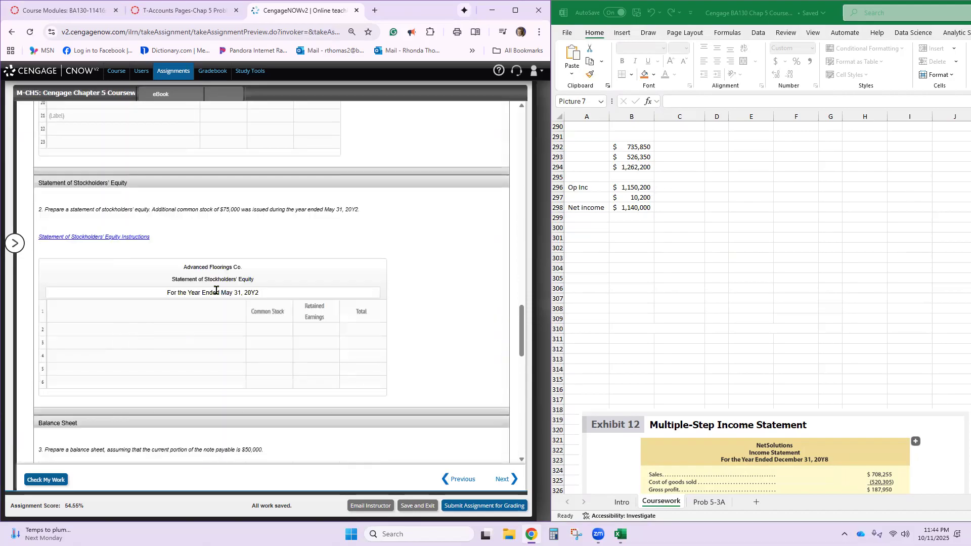
{"action": "scroll", "coordinate": [202, 324], "scroll_direction": "down", "scroll_amount": 4}
{"action": "left_click", "coordinate": [202, 333]}
{"action": "key", "text": "ctrl+v"}
- Capture the accounts from Sales through Interest expense with Snipping Tool and paste the image at cell B301 of the Excel Coursework sheet
{"action": "scroll", "coordinate": [203, 331], "scroll_direction": "up", "scroll_amount": 7}
{"action": "scroll", "coordinate": [203, 329], "scroll_direction": "up", "scroll_amount": 20}
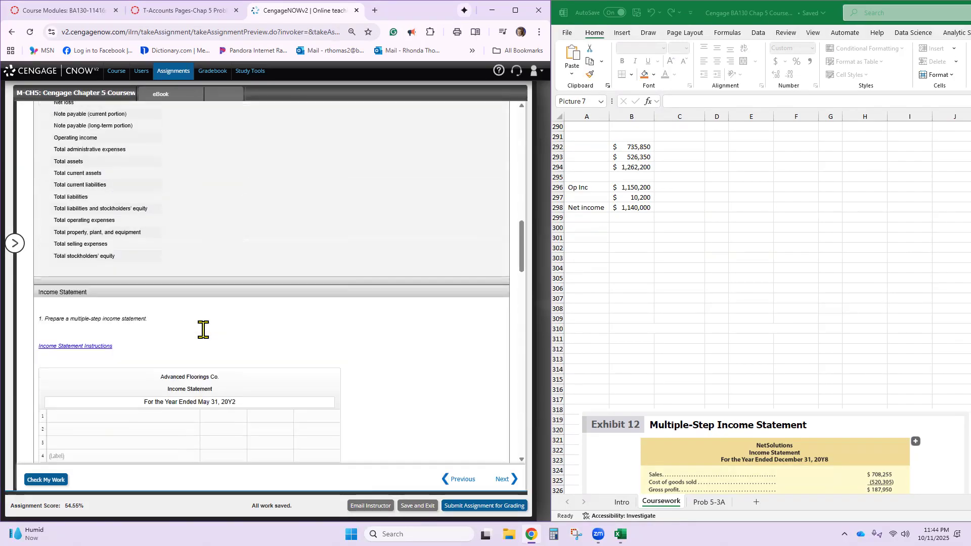
{"action": "scroll", "coordinate": [203, 330], "scroll_direction": "up", "scroll_amount": 1}
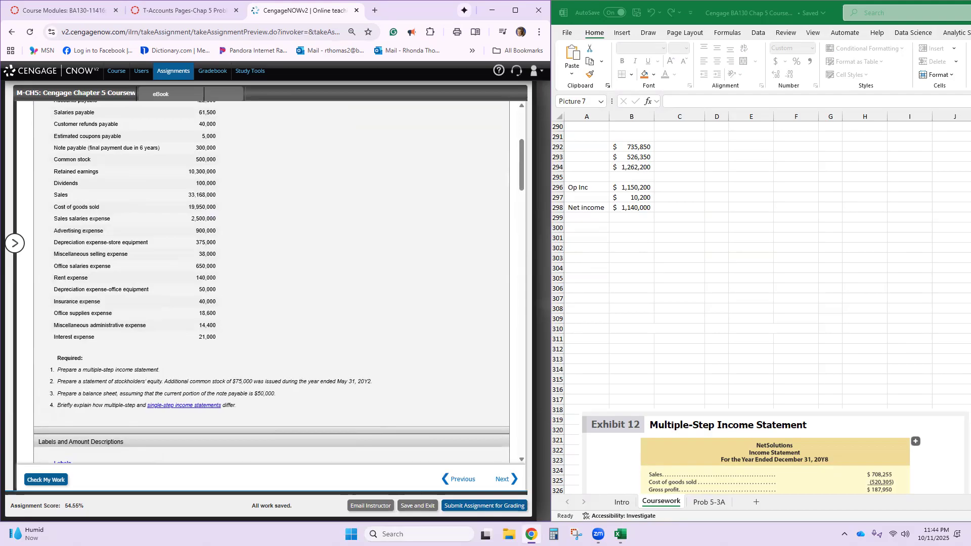
{"action": "left_click", "coordinate": [576, 534]}
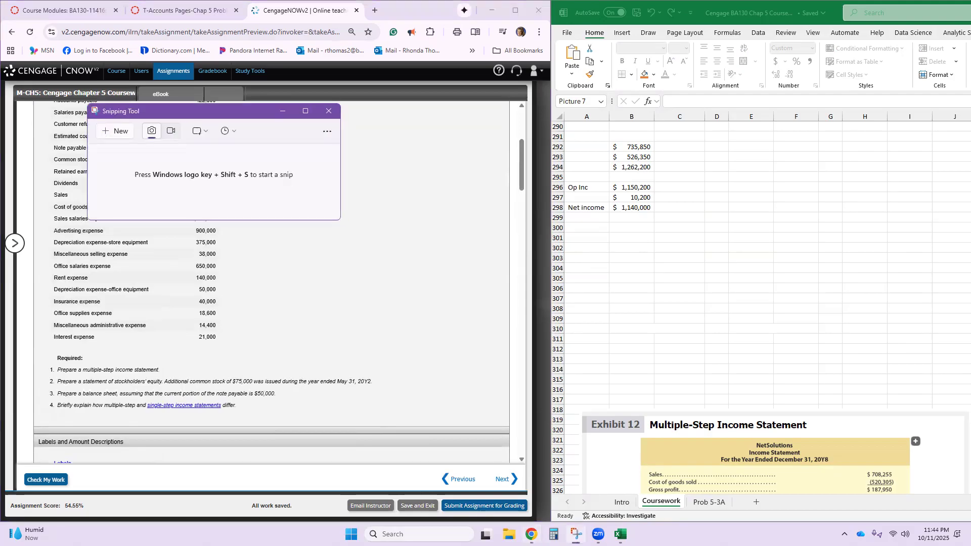
{"action": "left_click", "coordinate": [126, 134]}
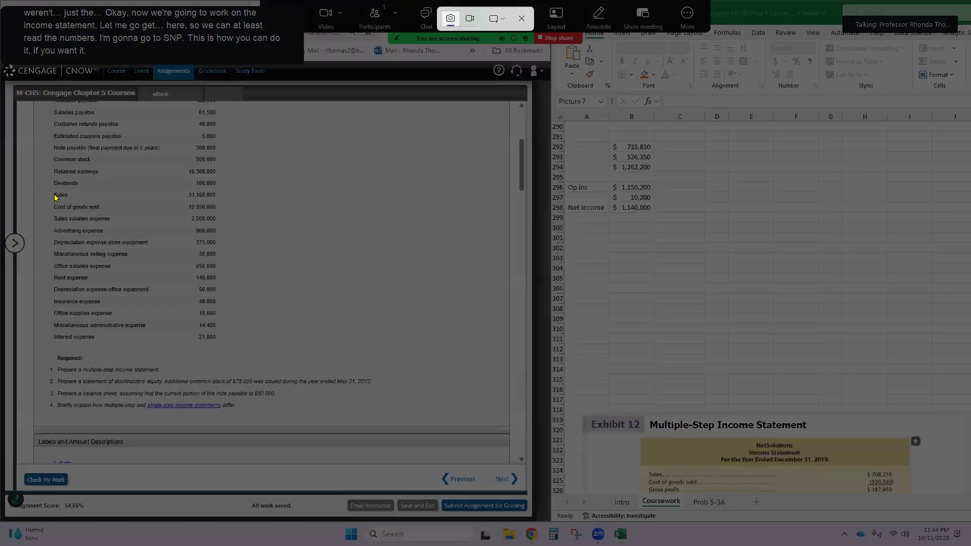
{"action": "left_click_drag", "start_coordinate": [205, 344], "coordinate": [232, 353]}
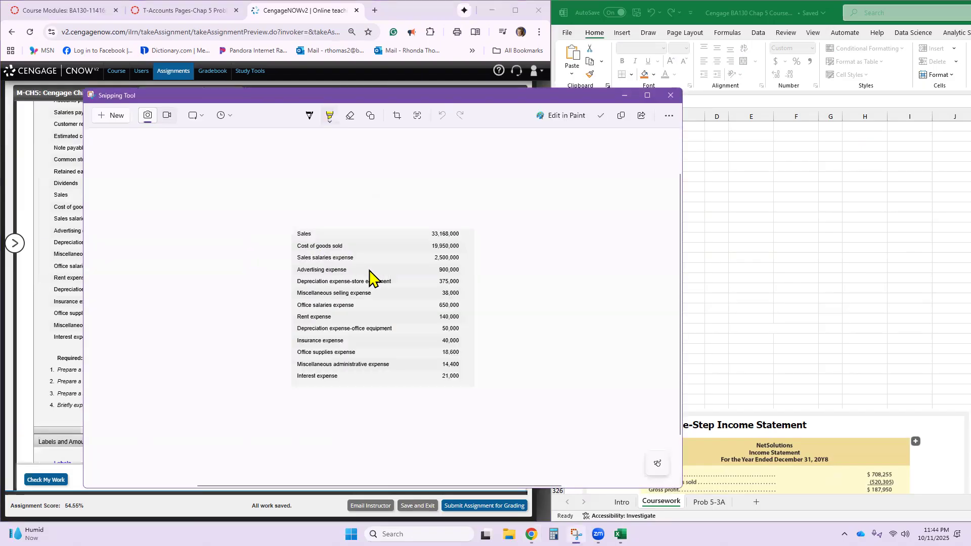
{"action": "right_click", "coordinate": [373, 276]}
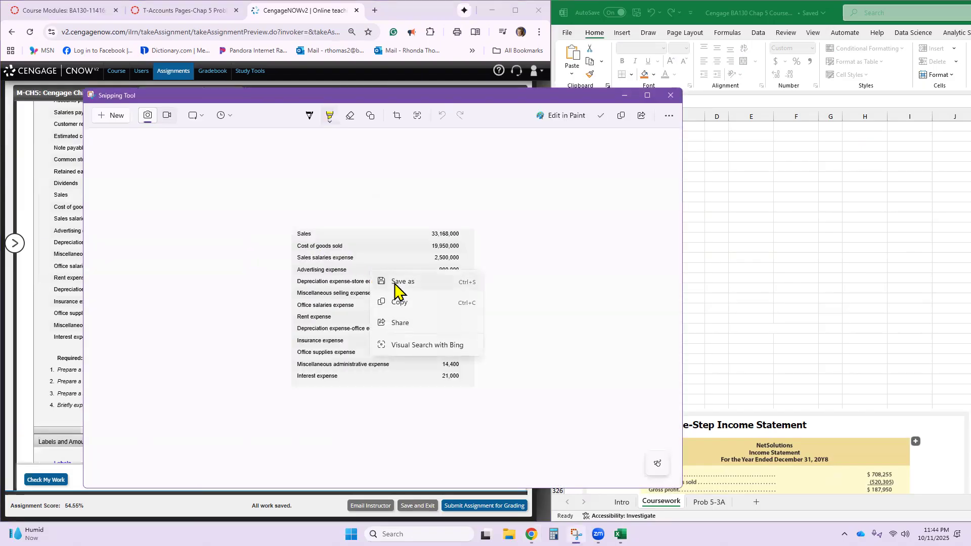
{"action": "left_click", "coordinate": [414, 301]}
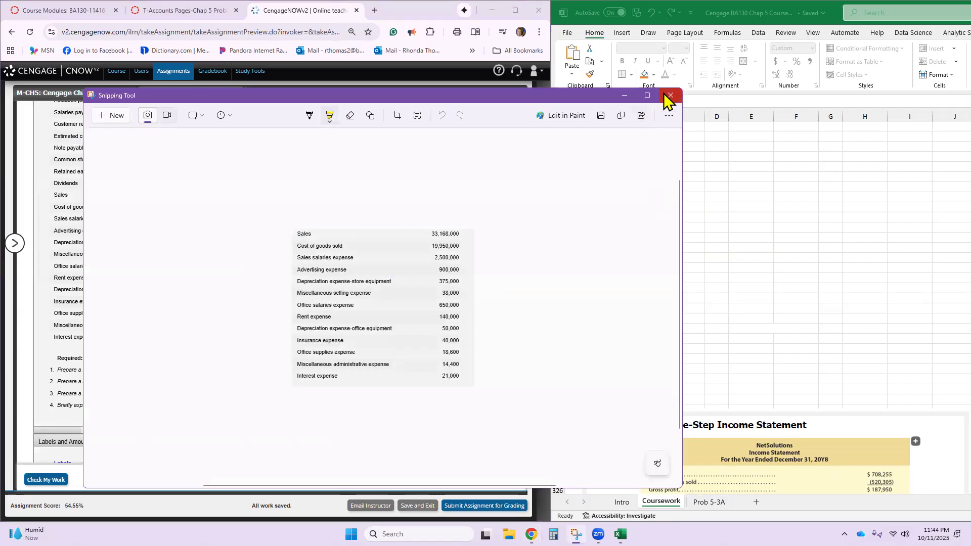
{"action": "left_click", "coordinate": [669, 96]}
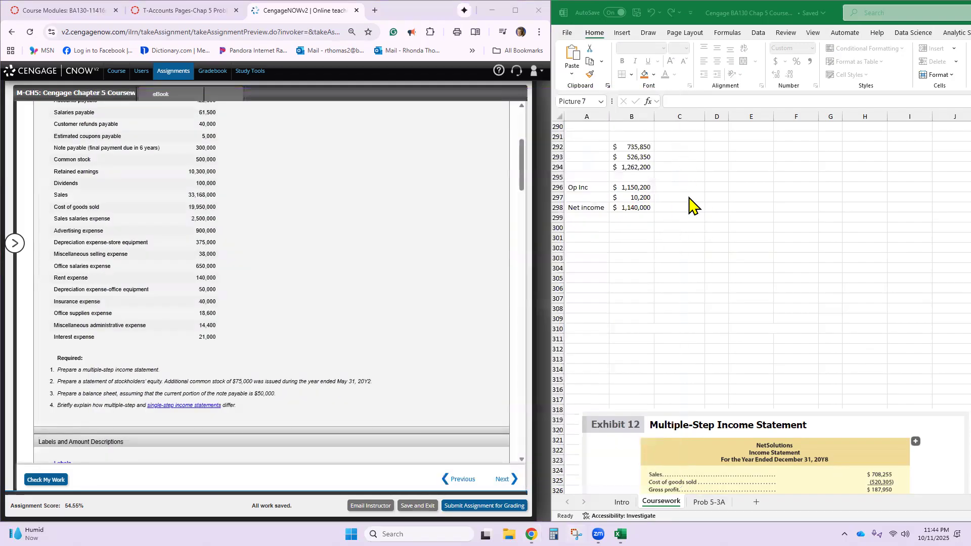
{"action": "left_click", "coordinate": [618, 240]}
{"action": "key", "text": "ctrl+v"}
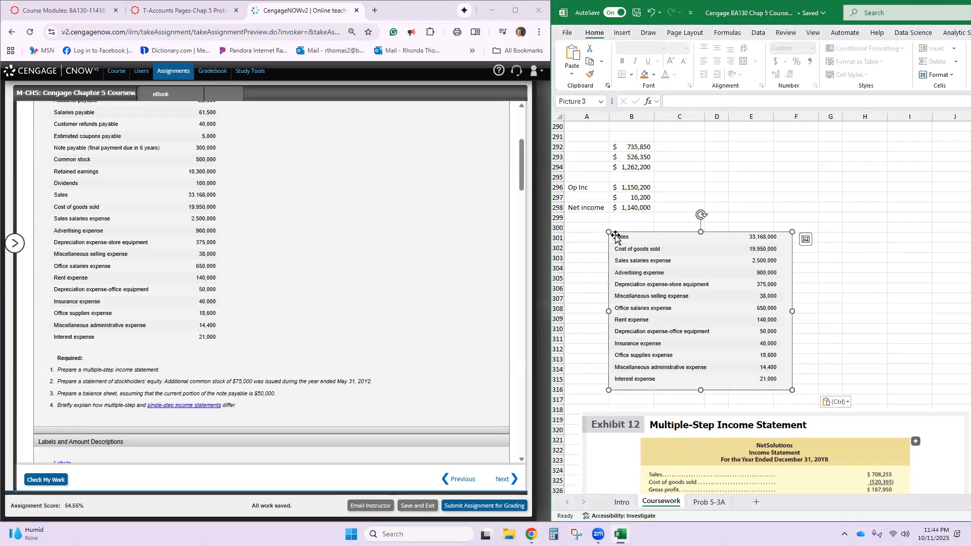
- Enter Sales with the amount 33,168,000 on line 1 of the Advanced Floorings Co. income statement
{"action": "left_click", "coordinate": [483, 272]}
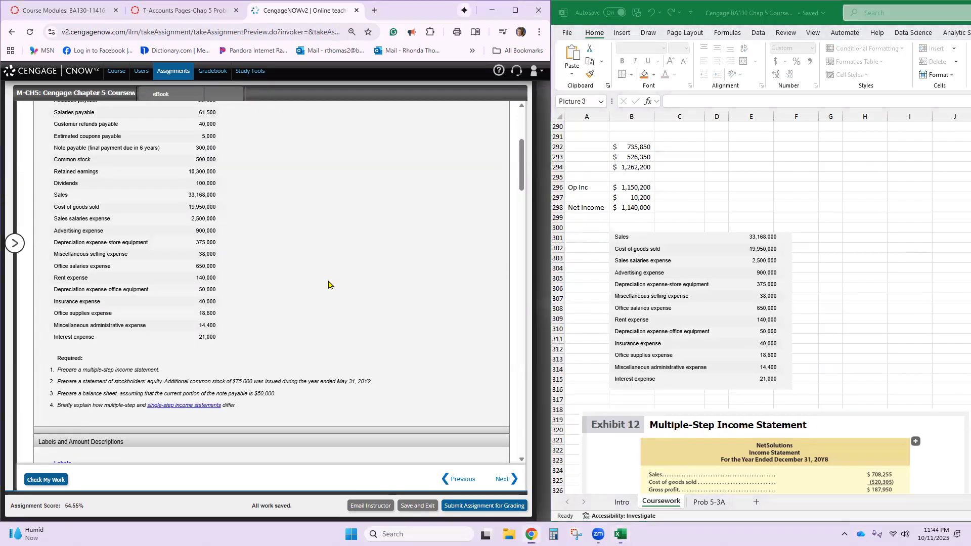
{"action": "scroll", "coordinate": [329, 283], "scroll_direction": "up", "scroll_amount": 3}
{"action": "scroll", "coordinate": [329, 283], "scroll_direction": "down", "scroll_amount": 3}
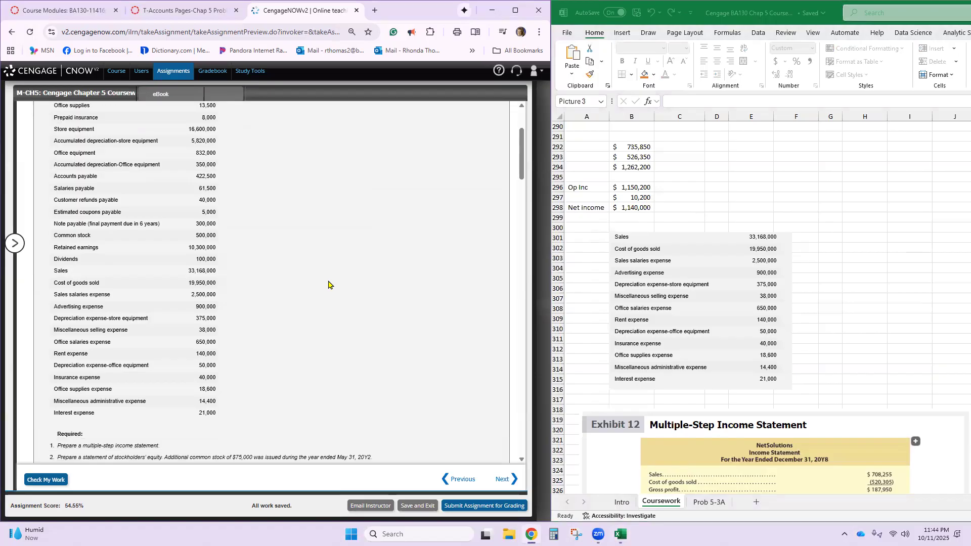
{"action": "scroll", "coordinate": [378, 283], "scroll_direction": "down", "scroll_amount": 4}
{"action": "scroll", "coordinate": [378, 296], "scroll_direction": "down", "scroll_amount": 12}
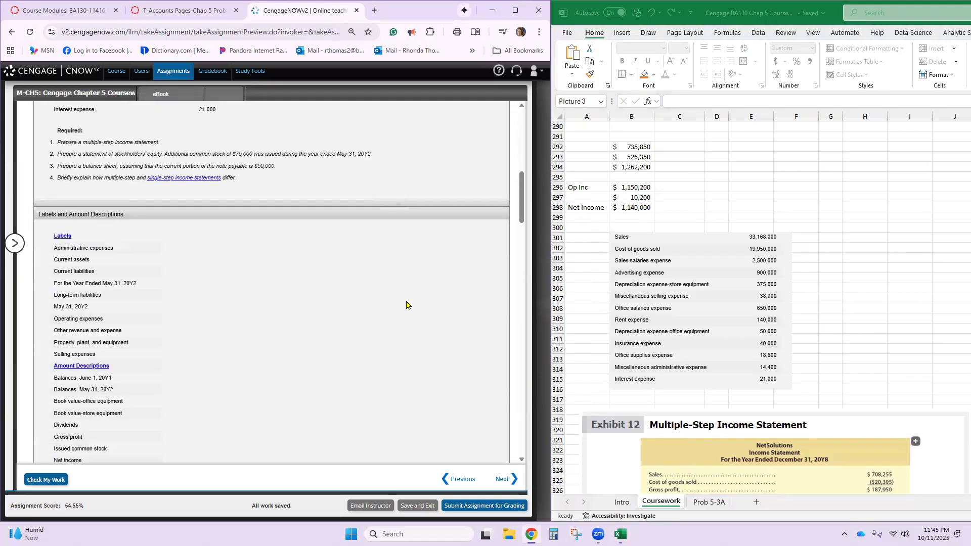
{"action": "scroll", "coordinate": [406, 305], "scroll_direction": "down", "scroll_amount": 4}
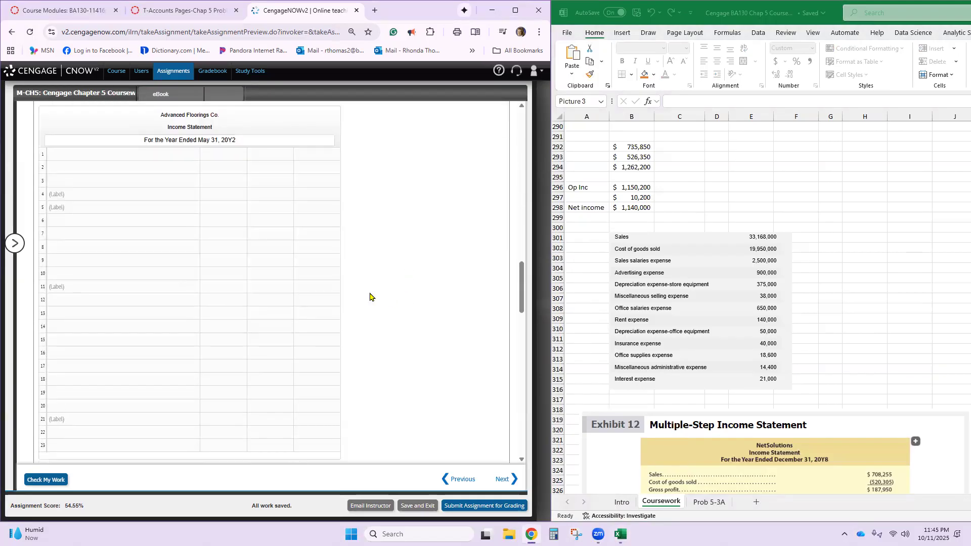
{"action": "left_click", "coordinate": [170, 152]}
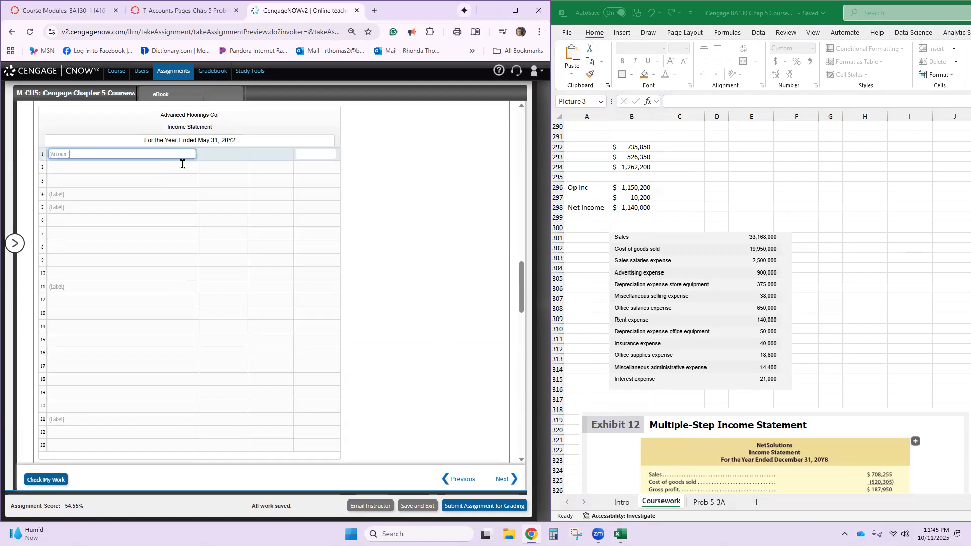
{"action": "type", "text": "Sales"}
{"action": "key", "text": "Tab"}
{"action": "type", "text": "33,168,000"}
- Enter Cost of goods sold with 19,950,000 on line 2 of the income statement and the description Gross profit on line 3
{"action": "left_click", "coordinate": [123, 171]}
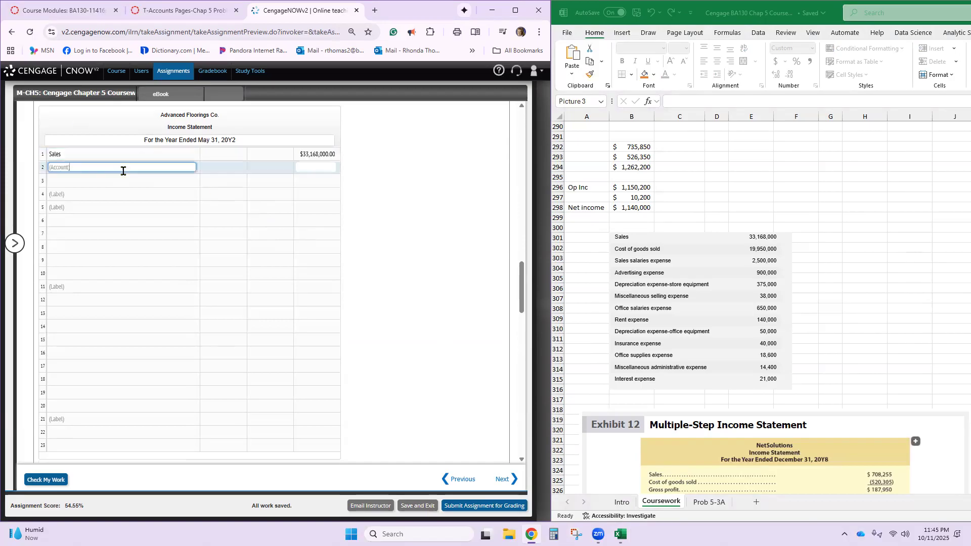
{"action": "type", "text": "Cost of Goods"}
{"action": "key", "text": "Tab"}
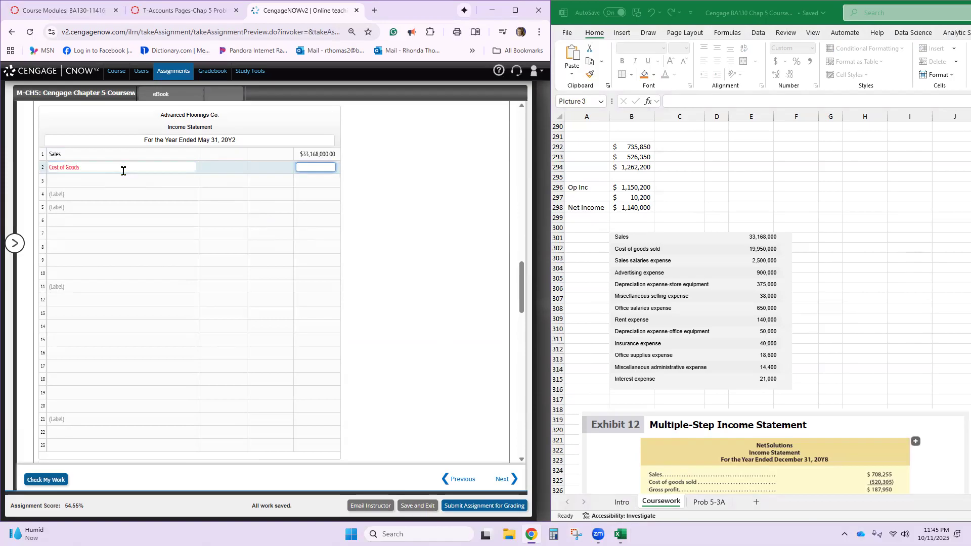
{"action": "left_click", "coordinate": [84, 165]}
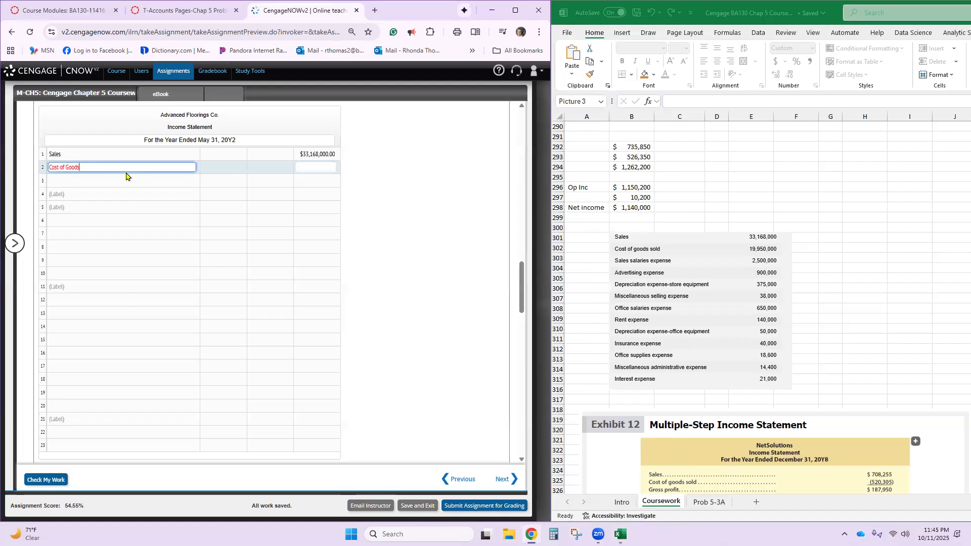
{"action": "type", "text": "sold"}
{"action": "key", "text": "Tab"}
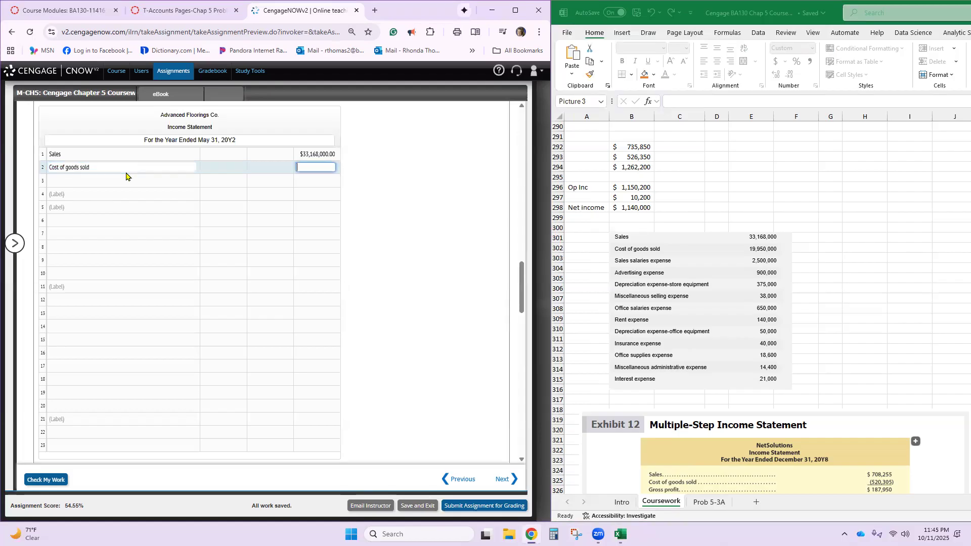
{"action": "type", "text": "19,950,000"}
{"action": "left_click", "coordinate": [492, 223]}
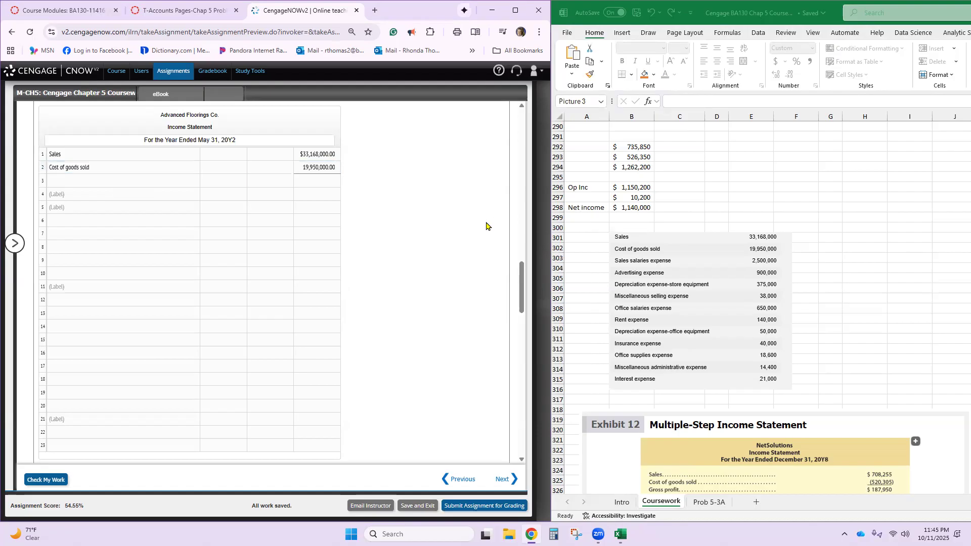
{"action": "left_click", "coordinate": [164, 183]}
{"action": "type", "text": "Gross Profit"}
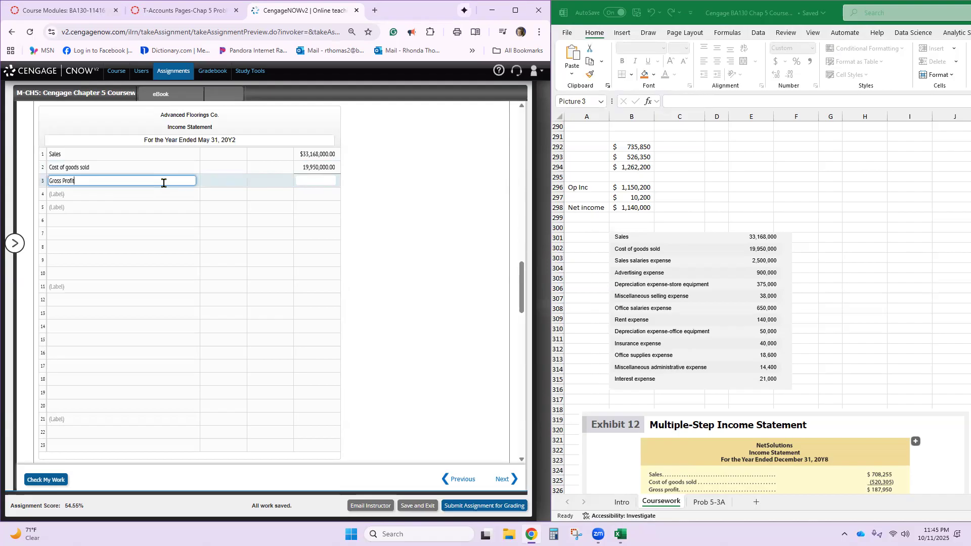
- Following Exhibit 12, label line 4 of the income statement "Operating expenses" and line 5 "Selling expenses"
{"action": "scroll", "coordinate": [708, 484], "scroll_direction": "down", "scroll_amount": 2}
{"action": "scroll", "coordinate": [701, 460], "scroll_direction": "up", "scroll_amount": 1}
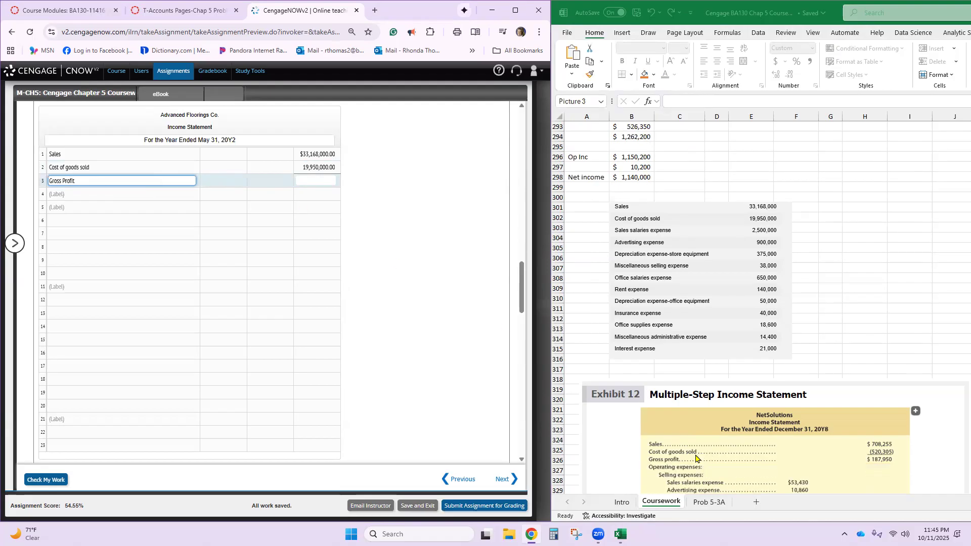
{"action": "scroll", "coordinate": [697, 458], "scroll_direction": "down", "scroll_amount": 1}
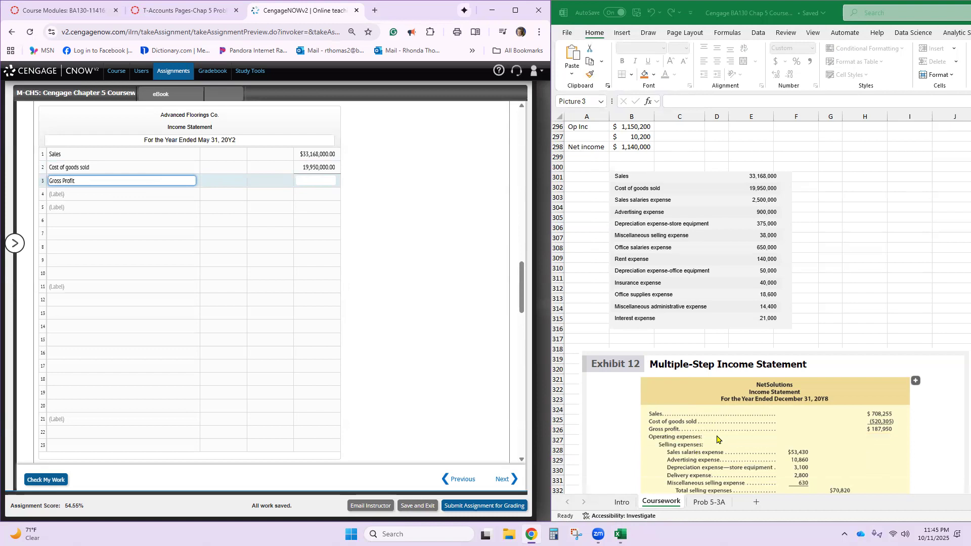
{"action": "left_click", "coordinate": [71, 197]}
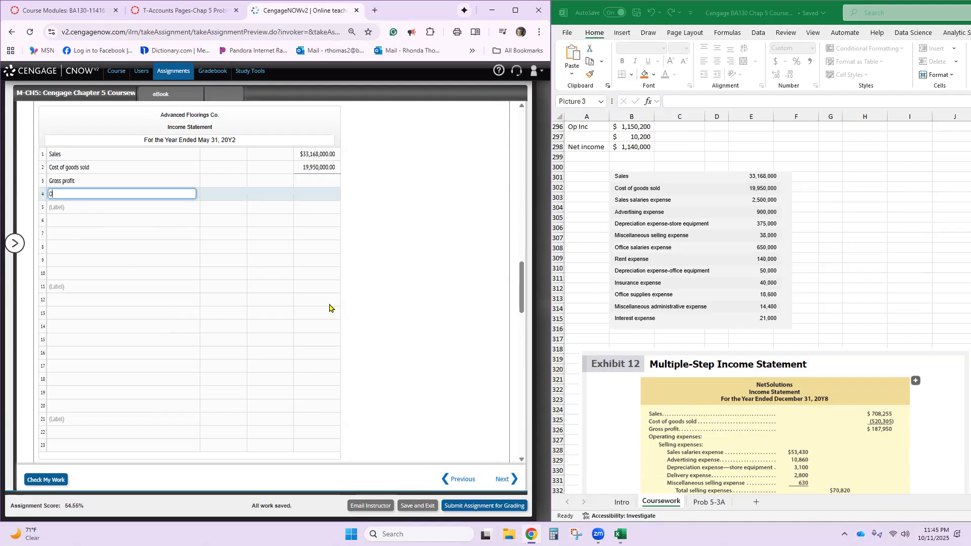
{"action": "type", "text": "Operating Expense:"}
{"action": "key", "text": "Return"}
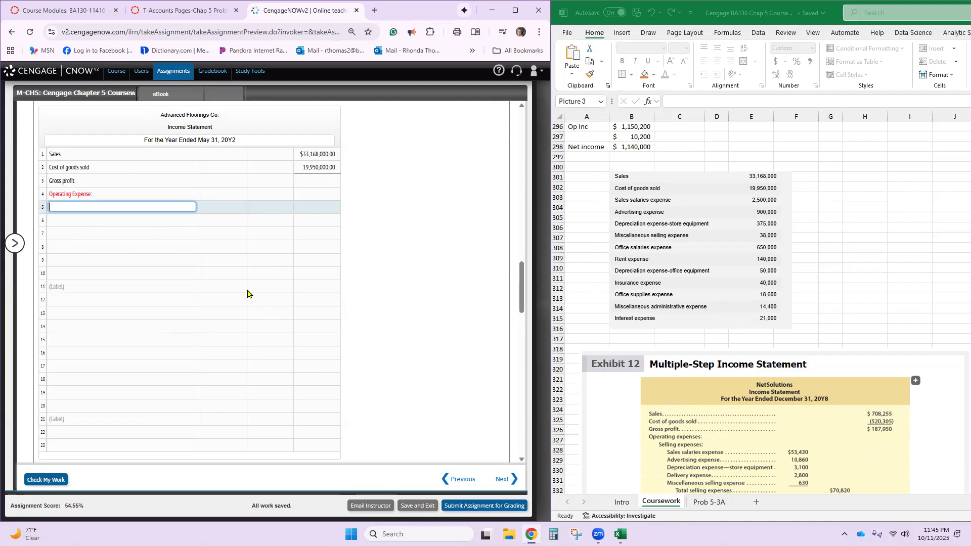
{"action": "left_click", "coordinate": [91, 192]}
{"action": "type", "text": "s"}
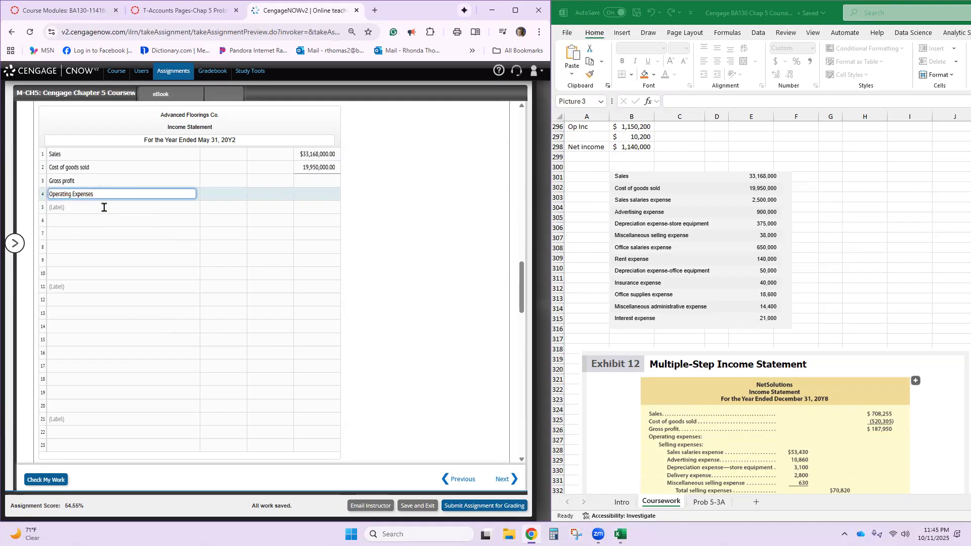
{"action": "left_click", "coordinate": [104, 207]}
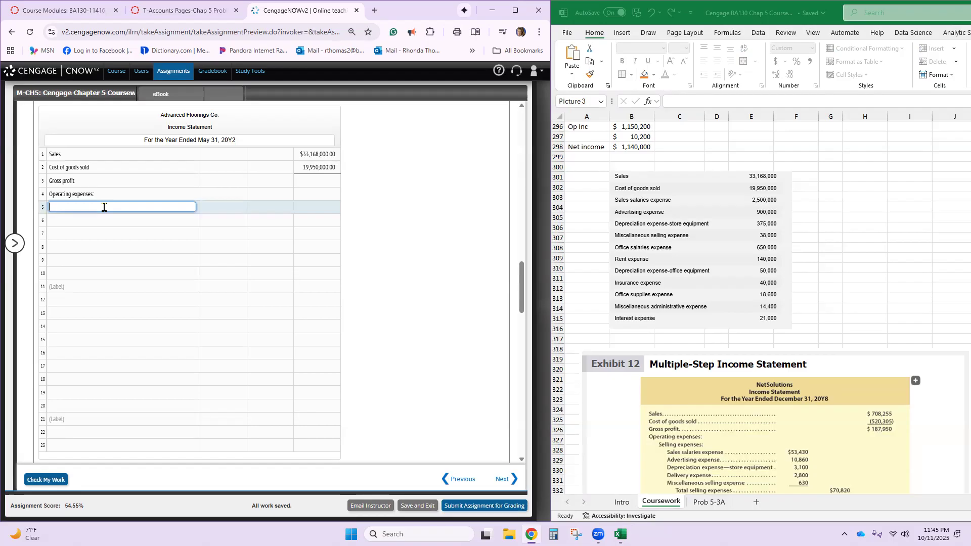
{"action": "type", "text": "Selling"}
{"action": "type", "text": "penses"}
{"action": "left_click", "coordinate": [162, 287]}
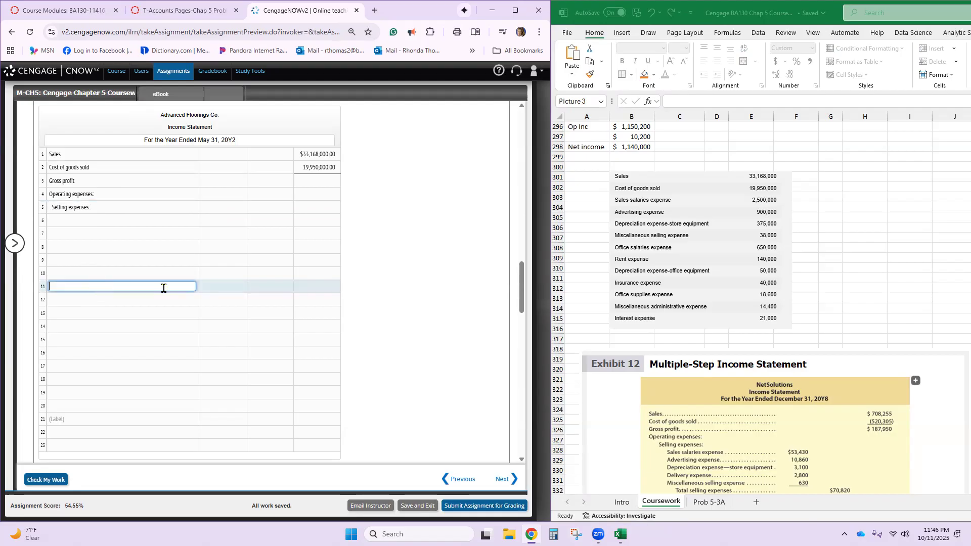
{"action": "scroll", "coordinate": [664, 395], "scroll_direction": "down", "scroll_amount": 5}
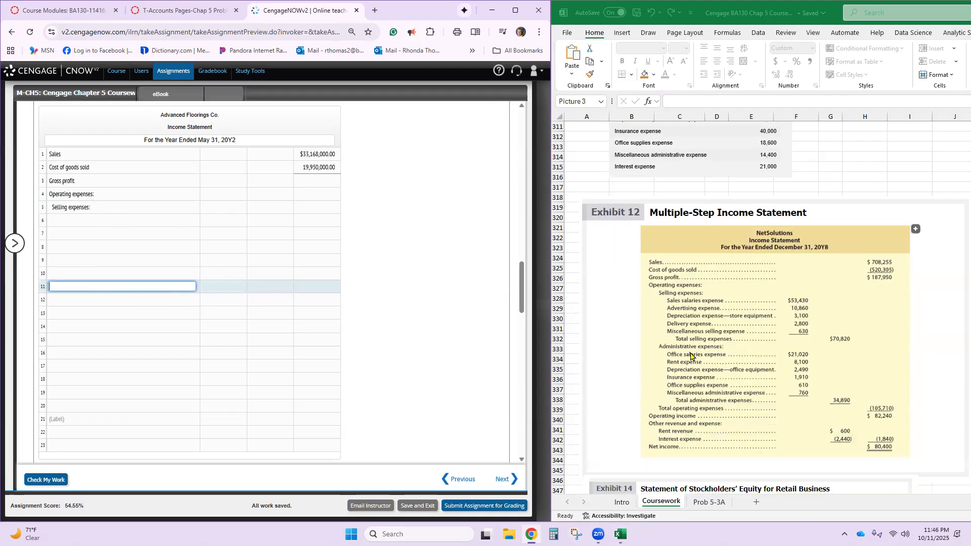
{"action": "type", "text": "Admins"}
{"action": "key", "text": "BackSpace"}
{"action": "key", "text": "BackSpace"}
{"action": "key", "text": "BackSpace"}
{"action": "type", "text": "istrative expenses:"}
{"action": "left_click_drag", "start_coordinate": [113, 295], "coordinate": [15, 297]}
{"action": "key", "text": "BackSpace"}
- Copy "Administrative expenses" from the Labels list into the label field on line 11 of the income statement
{"action": "scroll", "coordinate": [114, 303], "scroll_direction": "up", "scroll_amount": 3}
{"action": "scroll", "coordinate": [114, 303], "scroll_direction": "up", "scroll_amount": 8}
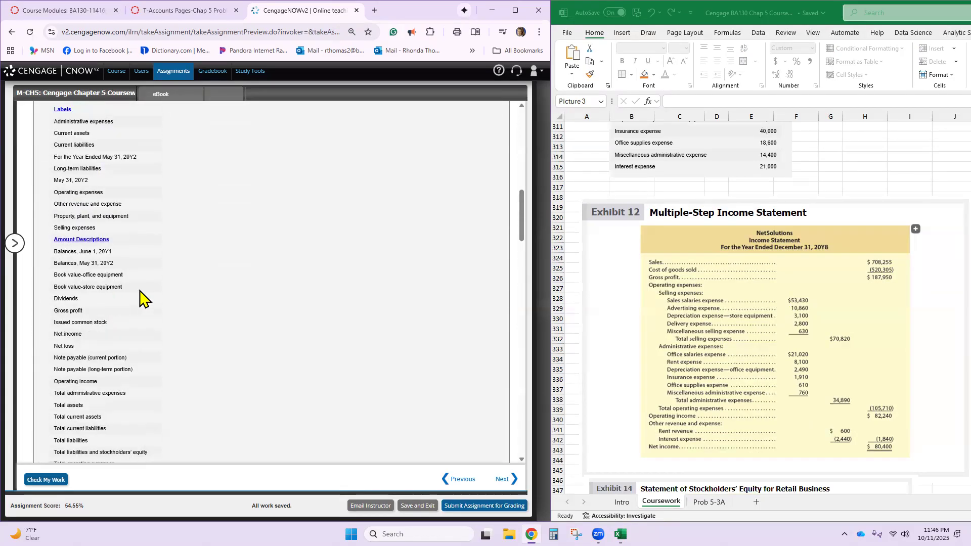
{"action": "scroll", "coordinate": [145, 301], "scroll_direction": "down", "scroll_amount": 2}
{"action": "scroll", "coordinate": [198, 302], "scroll_direction": "up", "scroll_amount": 1}
{"action": "double_click", "coordinate": [77, 120]}
{"action": "triple_click", "coordinate": [76, 121]}
{"action": "key", "text": "ctrl+c"}
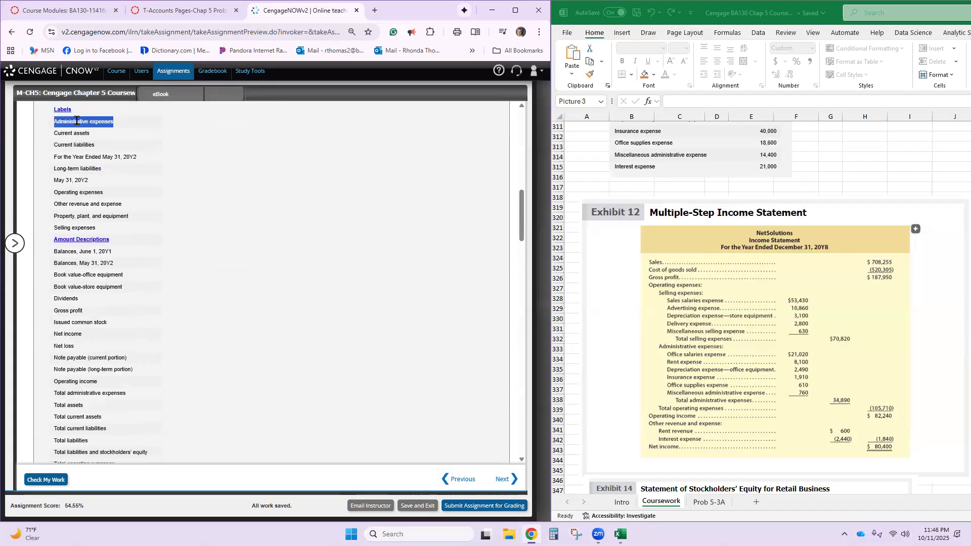
{"action": "scroll", "coordinate": [101, 304], "scroll_direction": "down", "scroll_amount": 7}
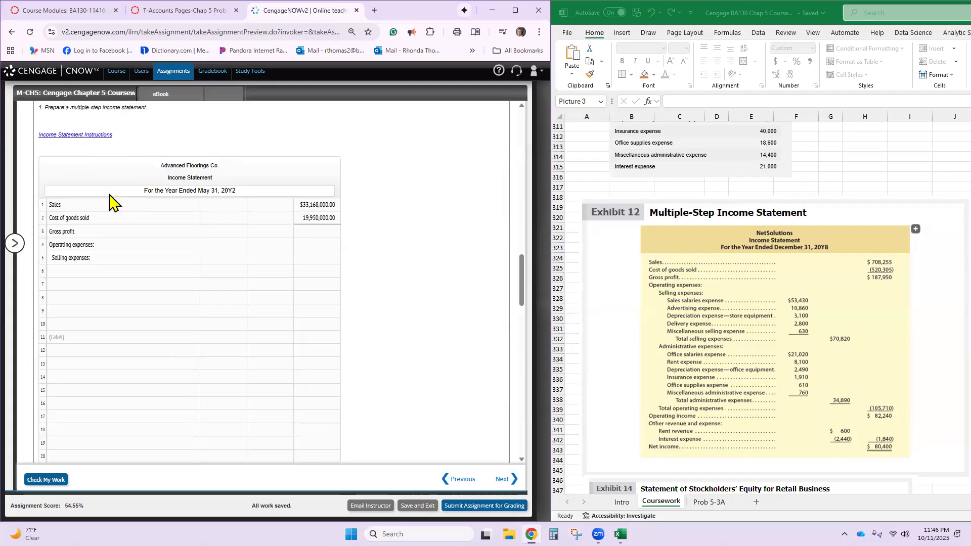
{"action": "left_click", "coordinate": [102, 339]}
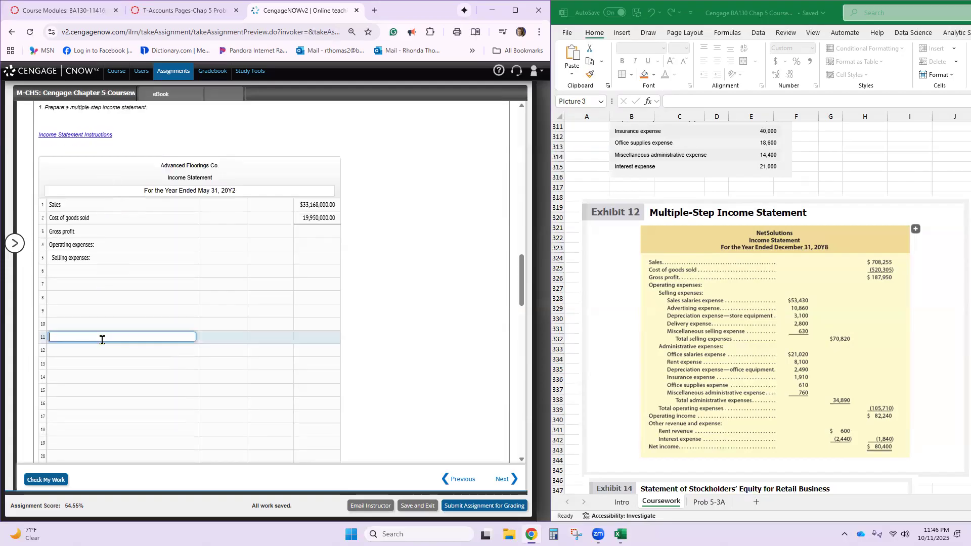
{"action": "key", "text": "ctrl+v"}
- Copy "Other revenue and expense" from the Labels list into the label field on line 21 of the income statement
{"action": "scroll", "coordinate": [101, 349], "scroll_direction": "down", "scroll_amount": 3}
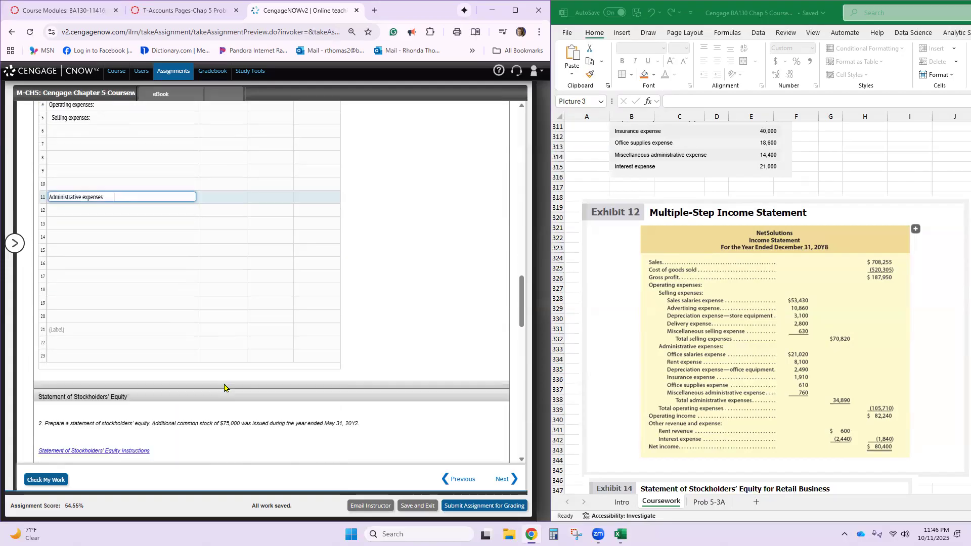
{"action": "left_click", "coordinate": [102, 317]}
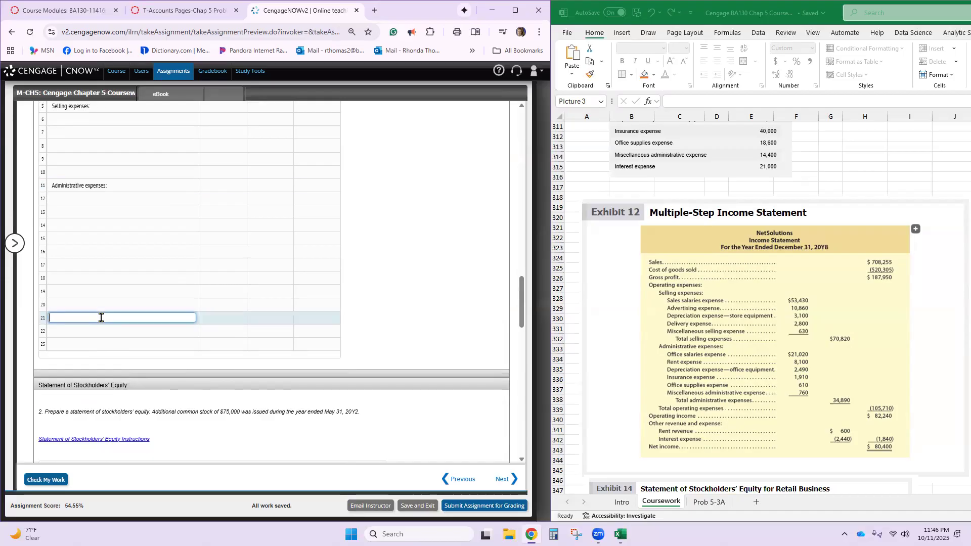
{"action": "scroll", "coordinate": [101, 318], "scroll_direction": "up", "scroll_amount": 8}
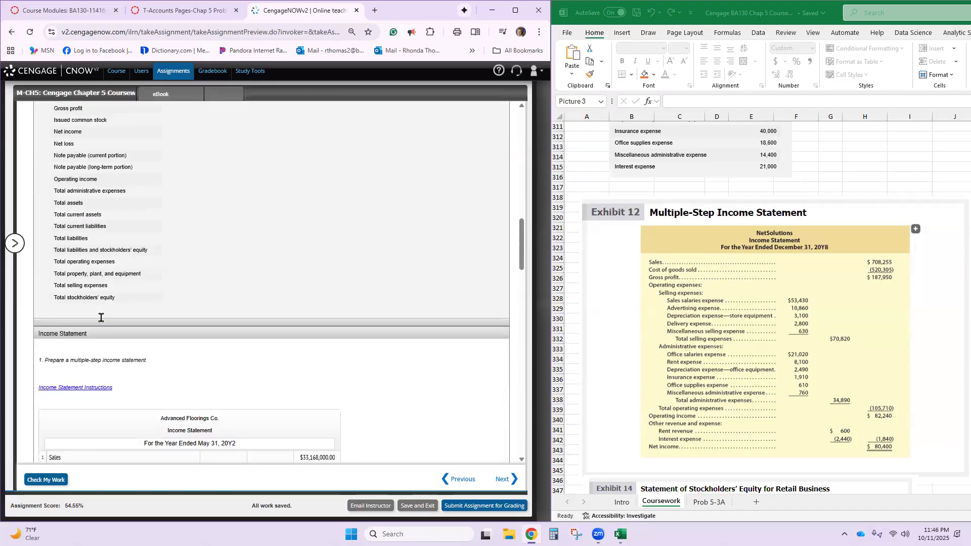
{"action": "scroll", "coordinate": [101, 317], "scroll_direction": "up", "scroll_amount": 2}
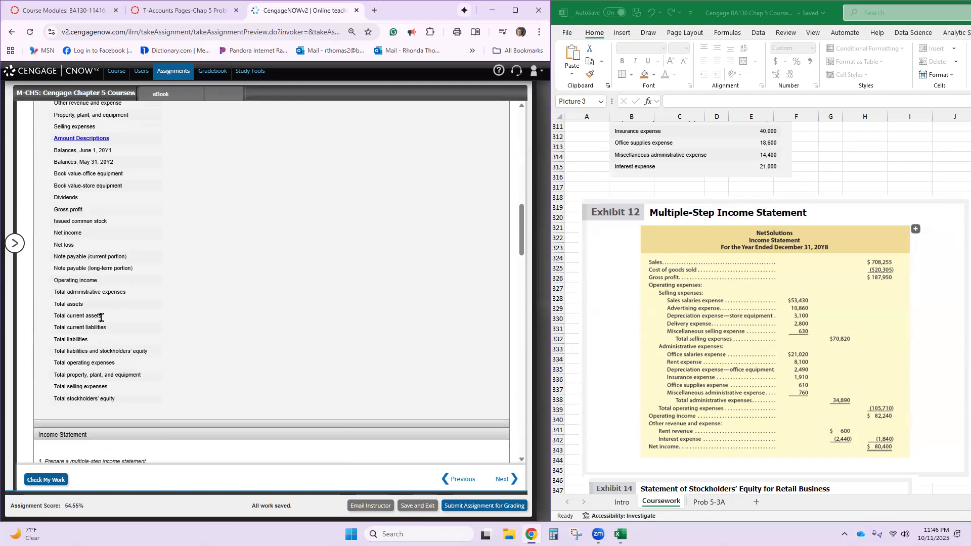
{"action": "scroll", "coordinate": [101, 318], "scroll_direction": "up", "scroll_amount": 2}
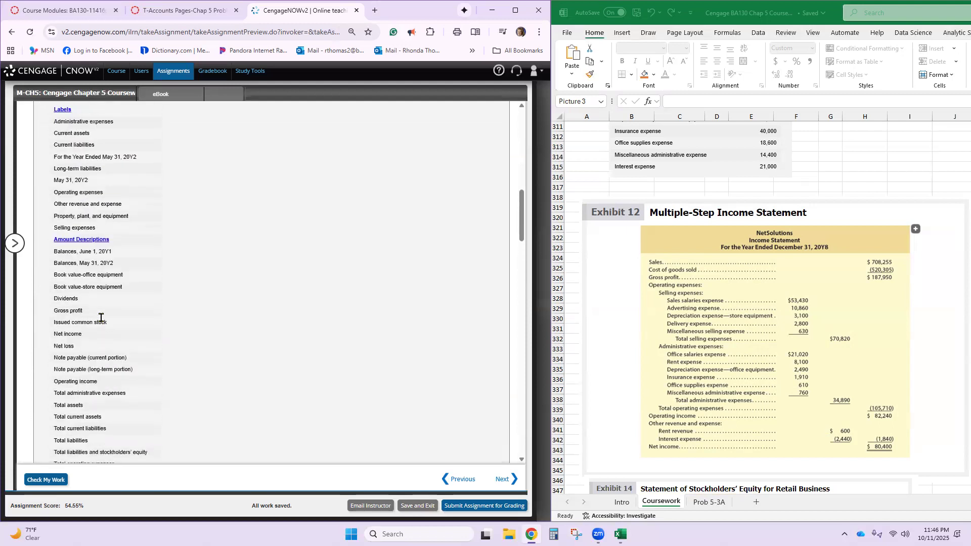
{"action": "left_click", "coordinate": [76, 200]}
{"action": "scroll", "coordinate": [76, 200], "scroll_direction": "down", "scroll_amount": 15}
{"action": "left_click", "coordinate": [72, 215]}
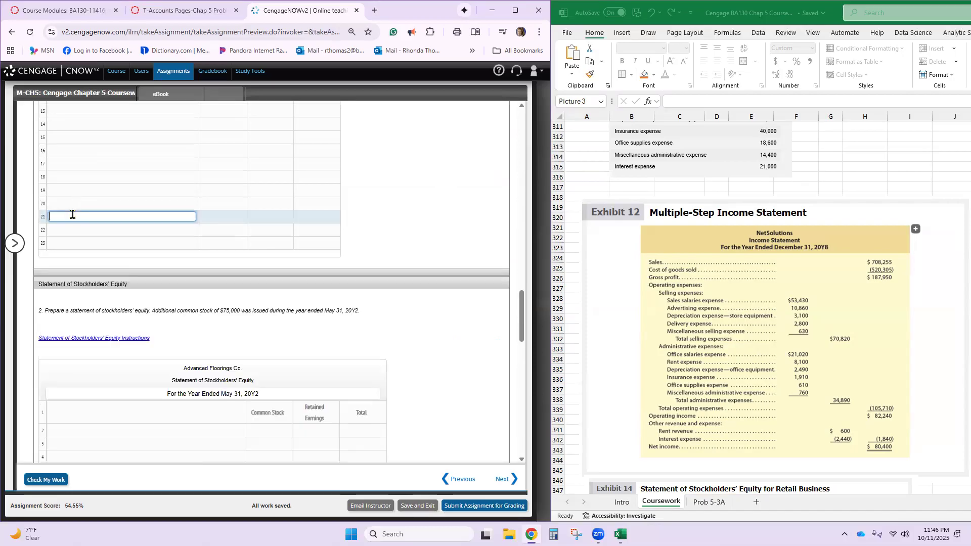
- Enlarge the CengageNOW page and enter 13,218,000 as the Gross profit amount on line 3 of the income statement
{"action": "scroll", "coordinate": [71, 214], "scroll_direction": "up", "scroll_amount": 6}
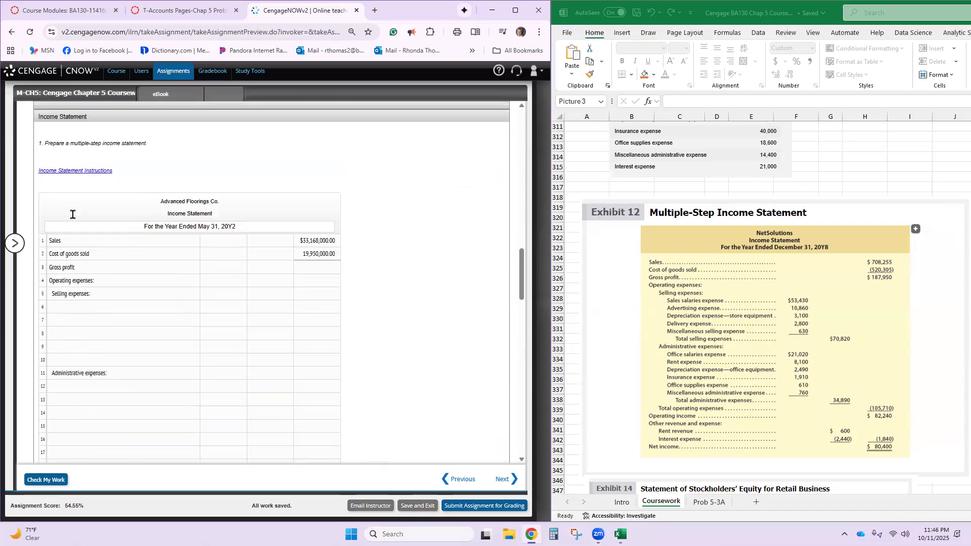
{"action": "left_click", "coordinate": [310, 282]}
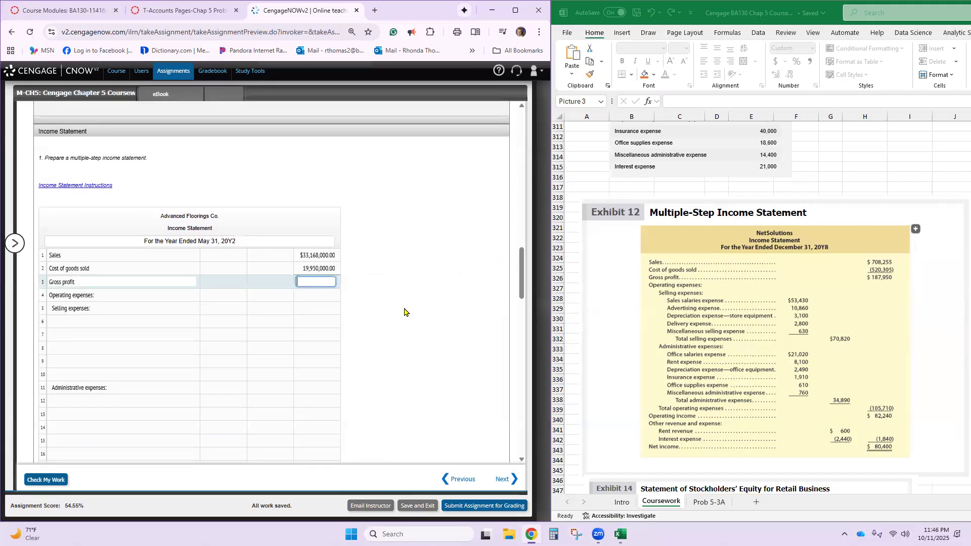
{"action": "key", "text": "ctrl+plus"}
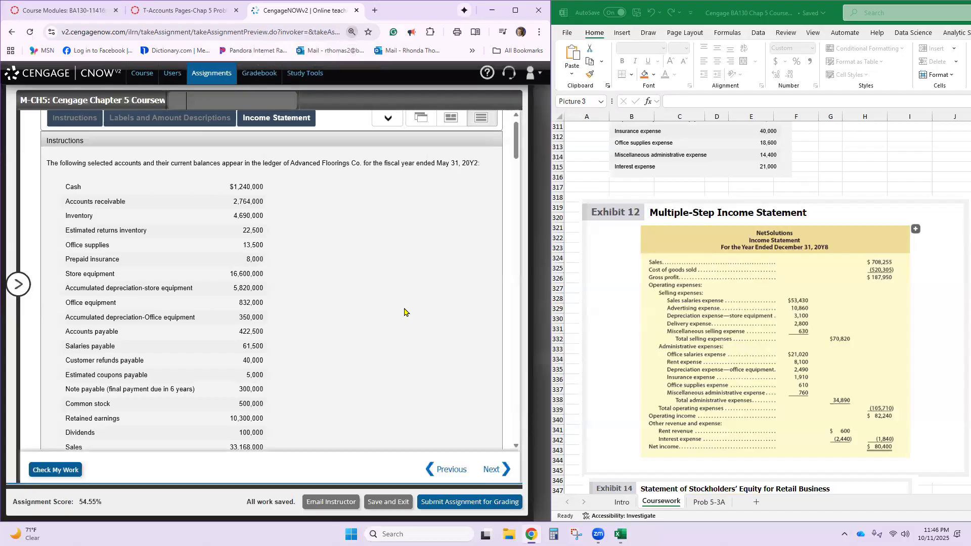
{"action": "key", "text": "ctrl+plus"}
{"action": "scroll", "coordinate": [407, 316], "scroll_direction": "down", "scroll_amount": 6}
{"action": "scroll", "coordinate": [410, 320], "scroll_direction": "down", "scroll_amount": 15}
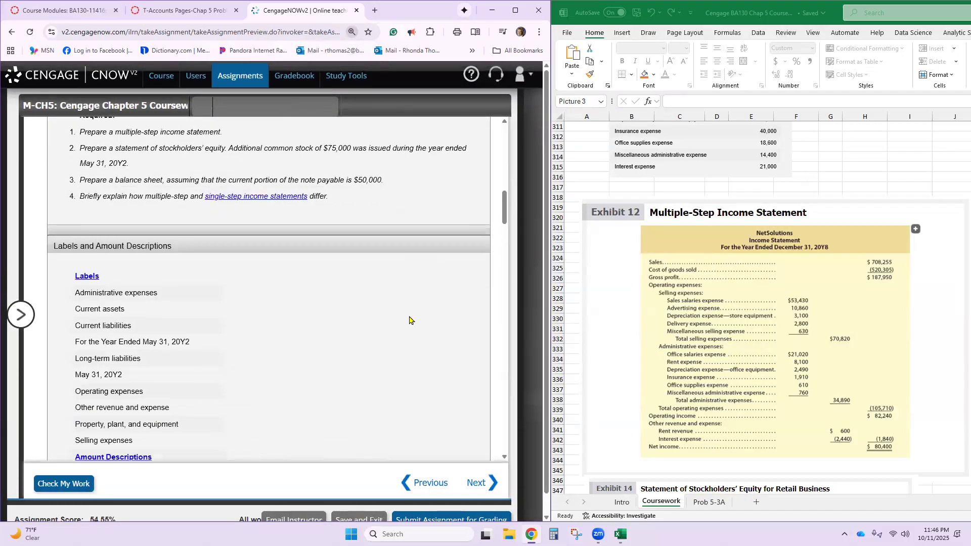
{"action": "scroll", "coordinate": [410, 320], "scroll_direction": "down", "scroll_amount": 1}
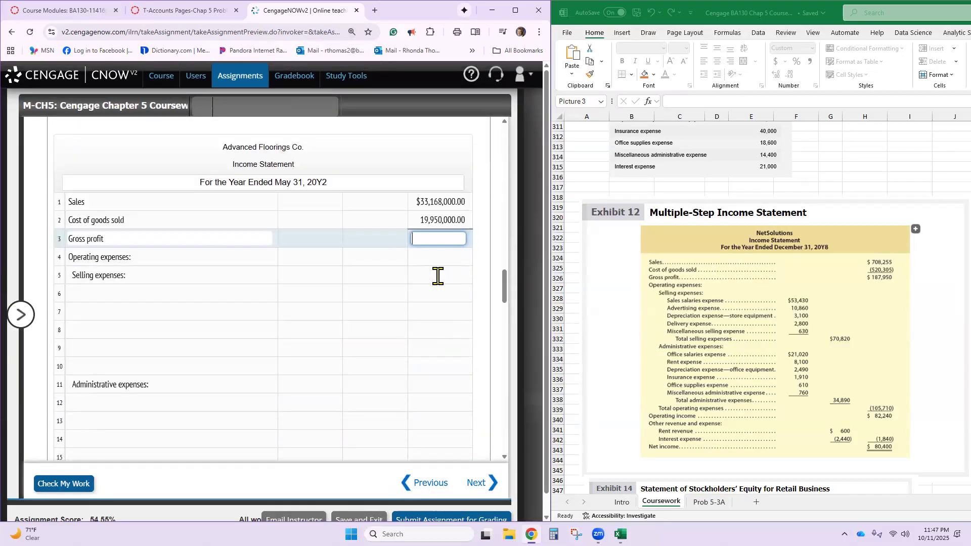
{"action": "type", "text": "13,218,0"}
{"action": "type", "text": "000"}
{"action": "left_click", "coordinate": [440, 274]}
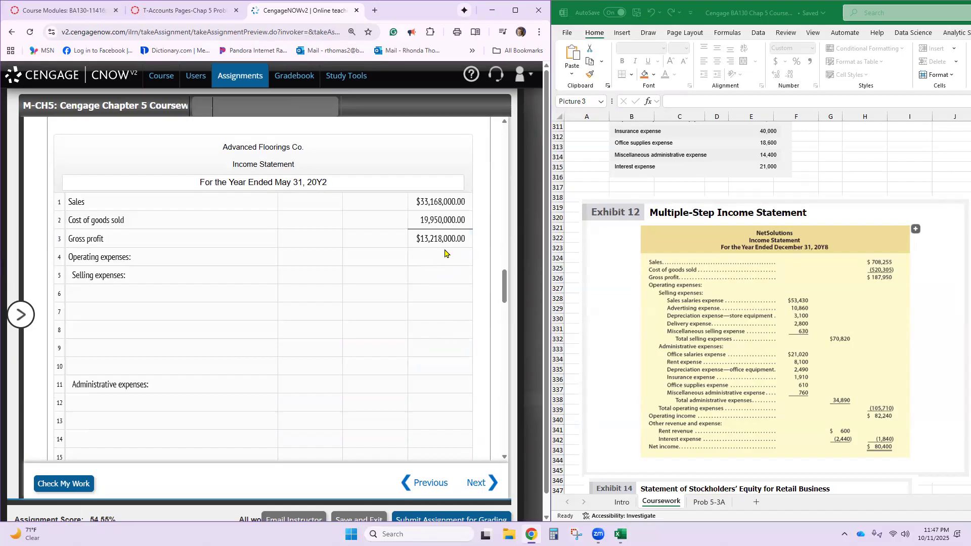
- Enter "Sales salaries expense" on line 6 of the income statement with an amount of 2,500,000
{"action": "left_click", "coordinate": [211, 293]}
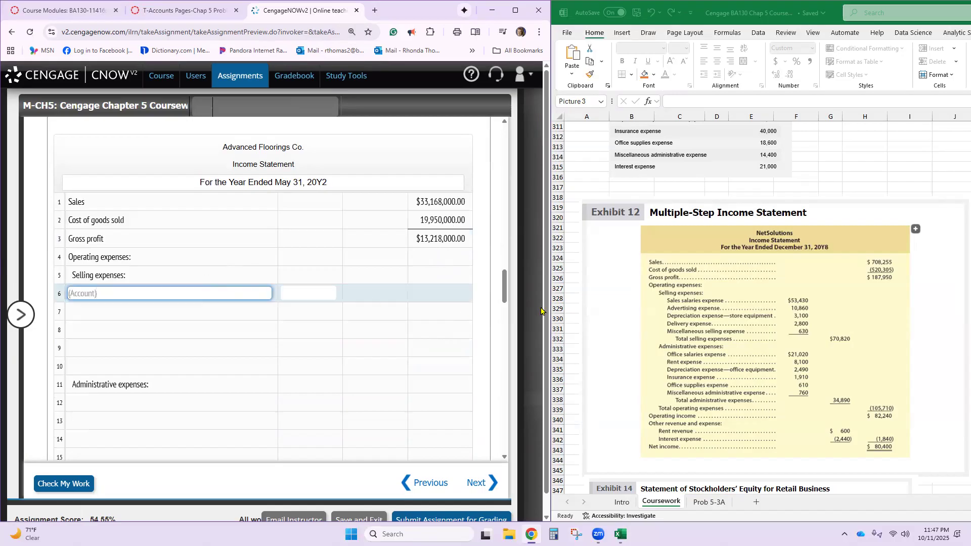
{"action": "scroll", "coordinate": [672, 316], "scroll_direction": "up", "scroll_amount": 4}
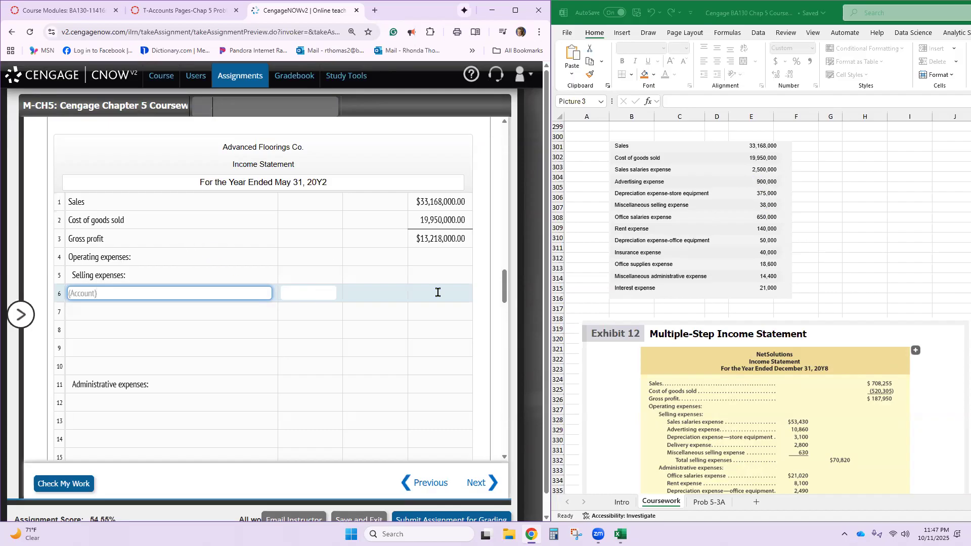
{"action": "type", "text": "Sales salaries expense"}
{"action": "key", "text": "Tab"}
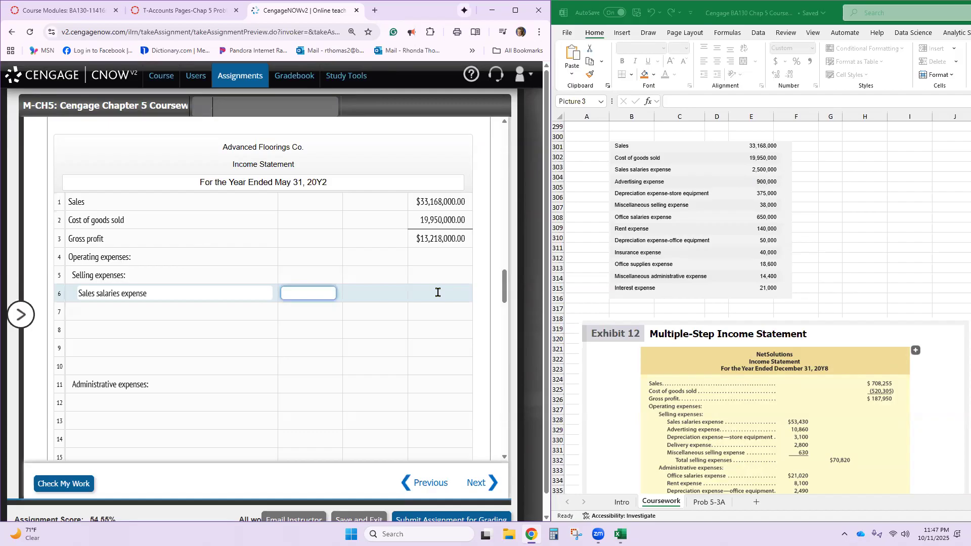
{"action": "type", "text": "2,500,00"}
{"action": "type", "text": "0"}
- Enter "Advertising expense" on line 7 of the income statement with an amount of 900,000
{"action": "left_click", "coordinate": [228, 309]}
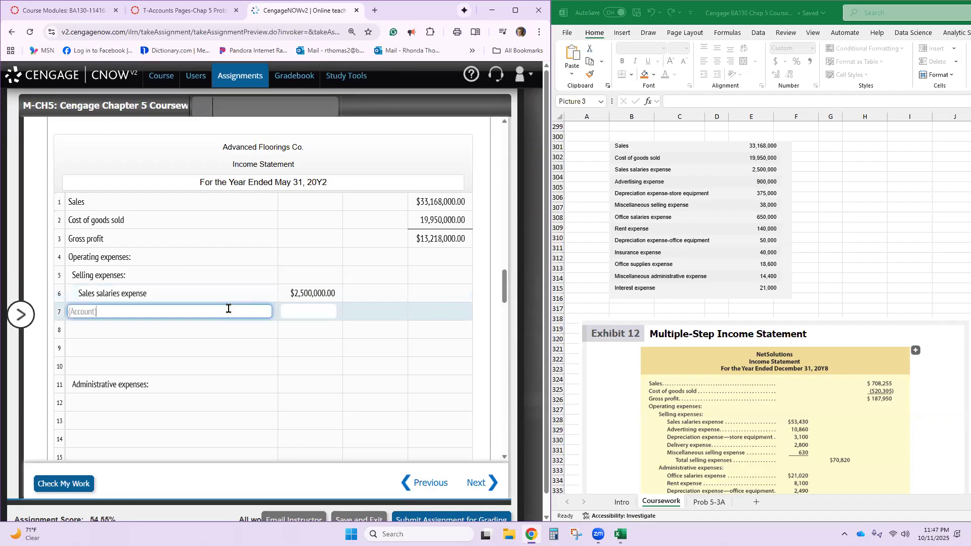
{"action": "type", "text": "Advertising expense"}
{"action": "key", "text": "Tab"}
{"action": "type", "text": "900000"}
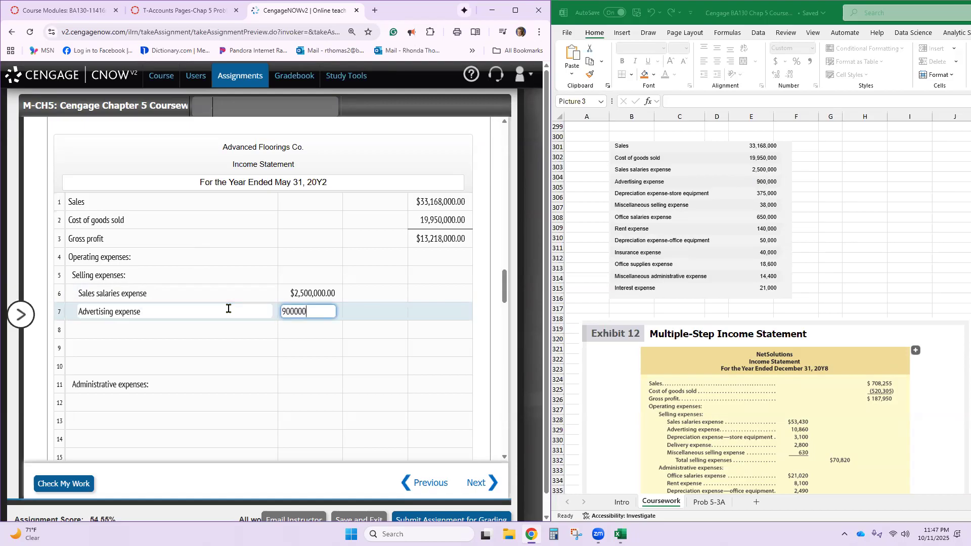
{"action": "key", "text": "Tab"}
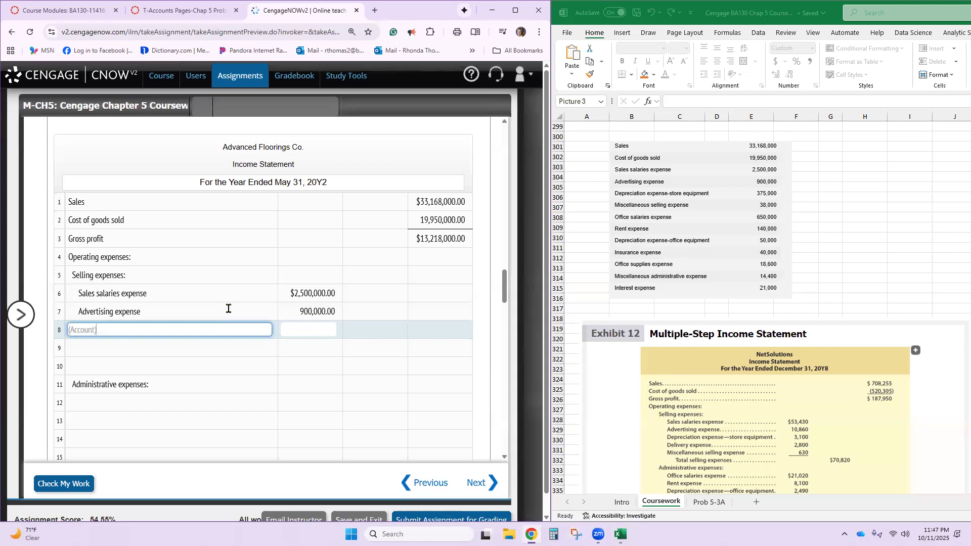
- Enter "Depreciation expense-store equipment" on line 8 of the income statement with an amount of 375,000
{"action": "type", "text": "Depreciation exps"}
{"action": "key", "text": "BackSpace"}
{"action": "type", "text": "ense-storee"}
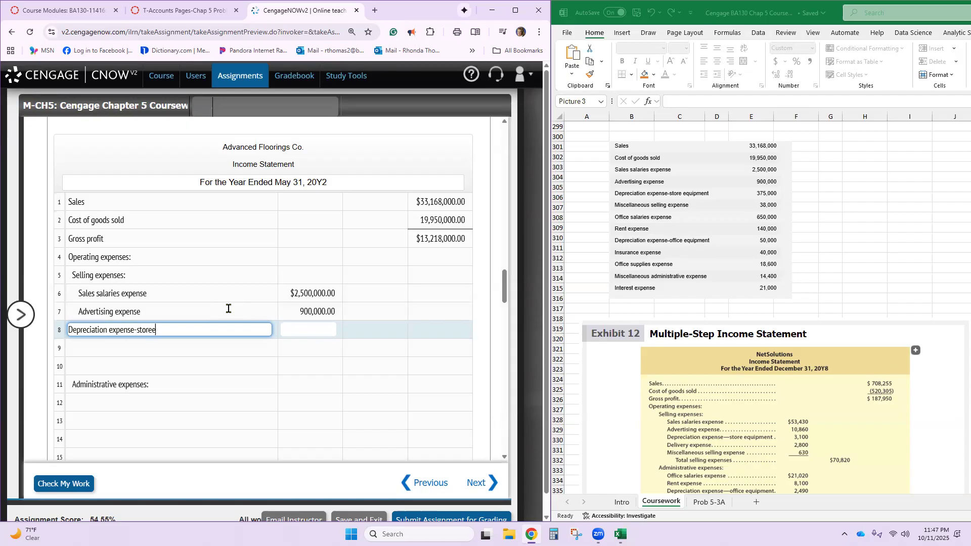
{"action": "key", "text": "BackSpace"}
{"action": "type", "text": " equipment"}
{"action": "key", "text": "Tab"}
{"action": "type", "text": "375,000"}
{"action": "key", "text": "Return"}
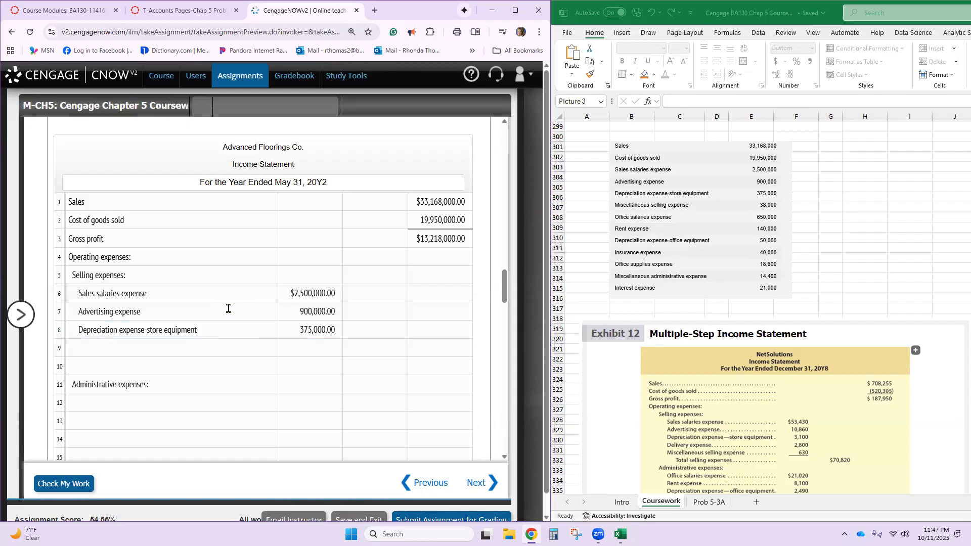
- Enter "Miscellaneous selling expense" on line 9 of the income statement with an amount of 38,000
{"action": "left_click", "coordinate": [236, 349]}
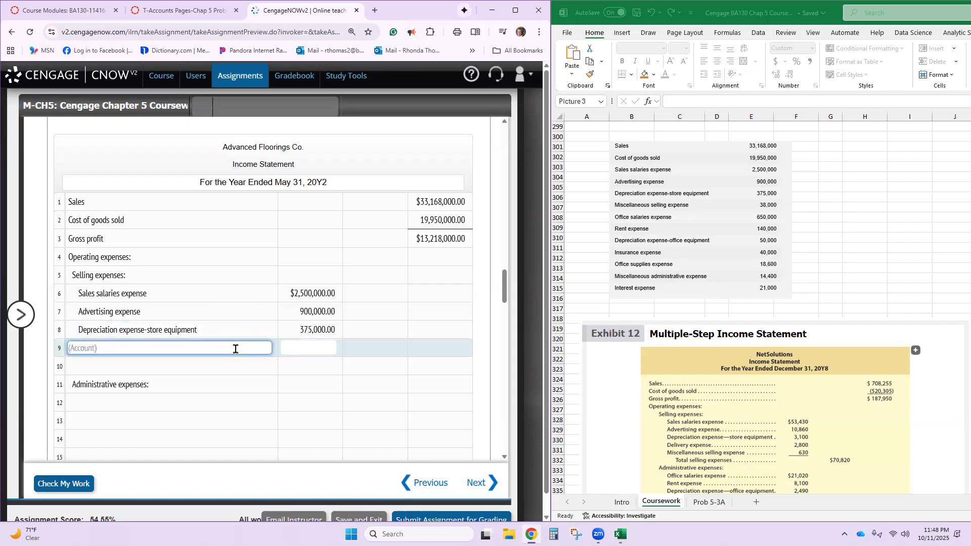
{"action": "type", "text": "Miscellaneous selling expense"}
{"action": "key", "text": "Tab"}
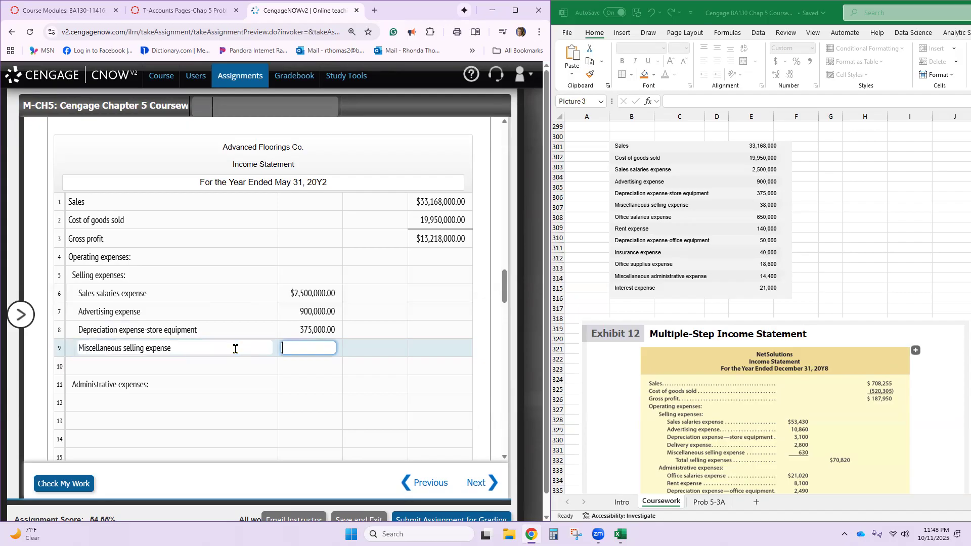
{"action": "type", "text": "38000"}
{"action": "key", "text": "Return"}
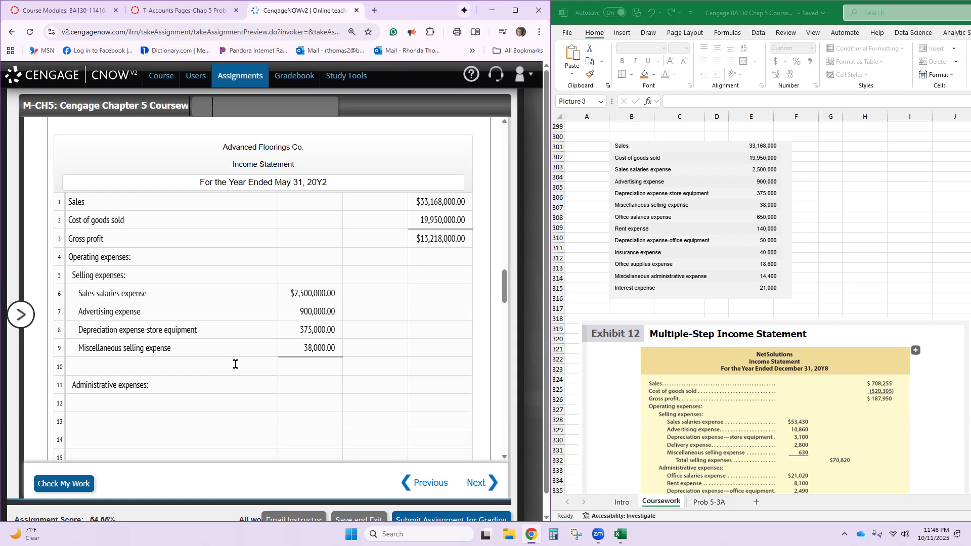
- Copy "Total selling expenses" from the Amount Descriptions list into the description field on line 10 of the income statement
{"action": "left_click", "coordinate": [236, 364]}
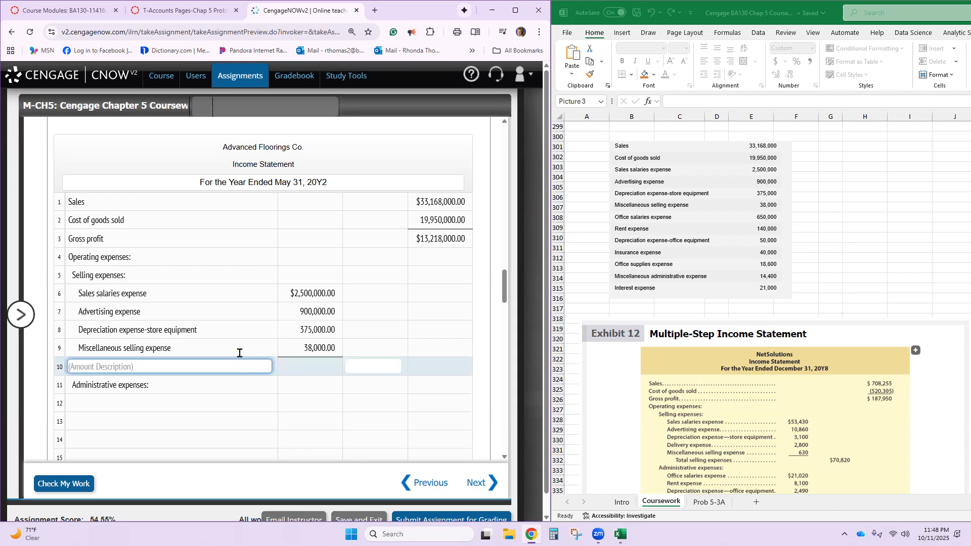
{"action": "scroll", "coordinate": [240, 353], "scroll_direction": "up", "scroll_amount": 15}
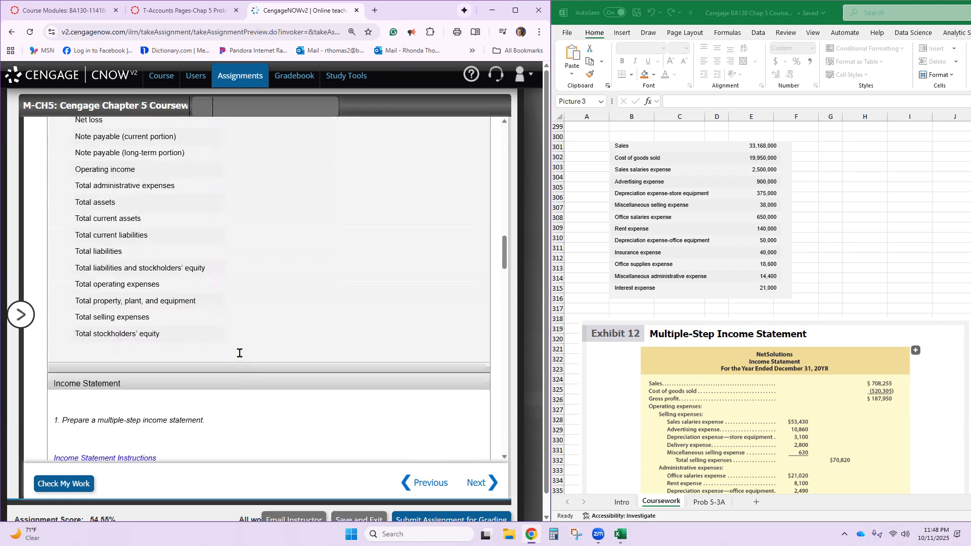
{"action": "scroll", "coordinate": [239, 353], "scroll_direction": "up", "scroll_amount": 1}
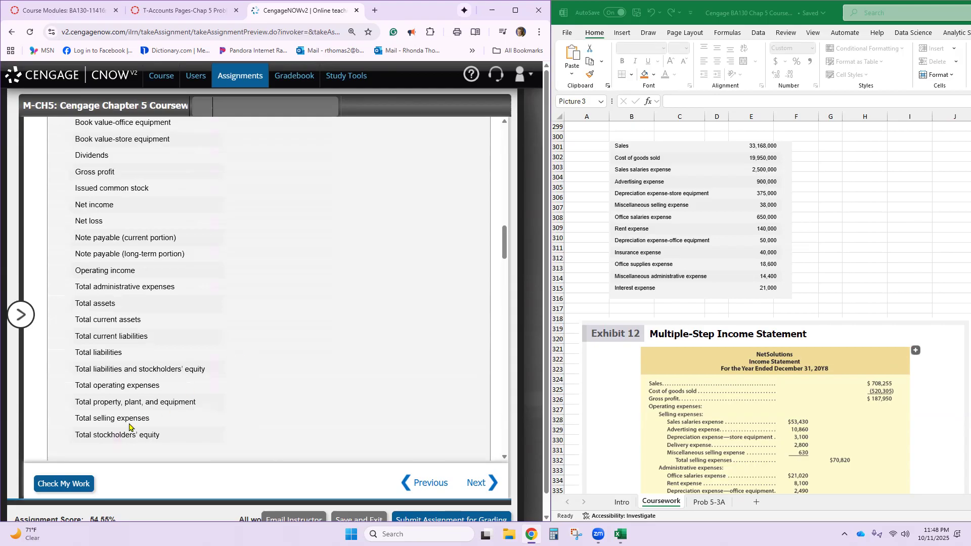
{"action": "triple_click", "coordinate": [129, 421]}
{"action": "key", "text": "ctrl+c"}
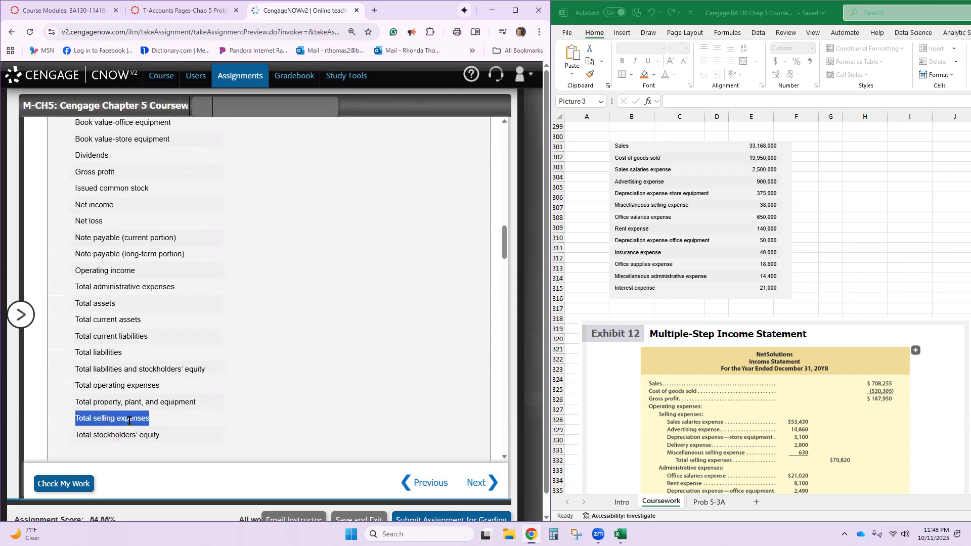
{"action": "scroll", "coordinate": [129, 421], "scroll_direction": "down", "scroll_amount": 9}
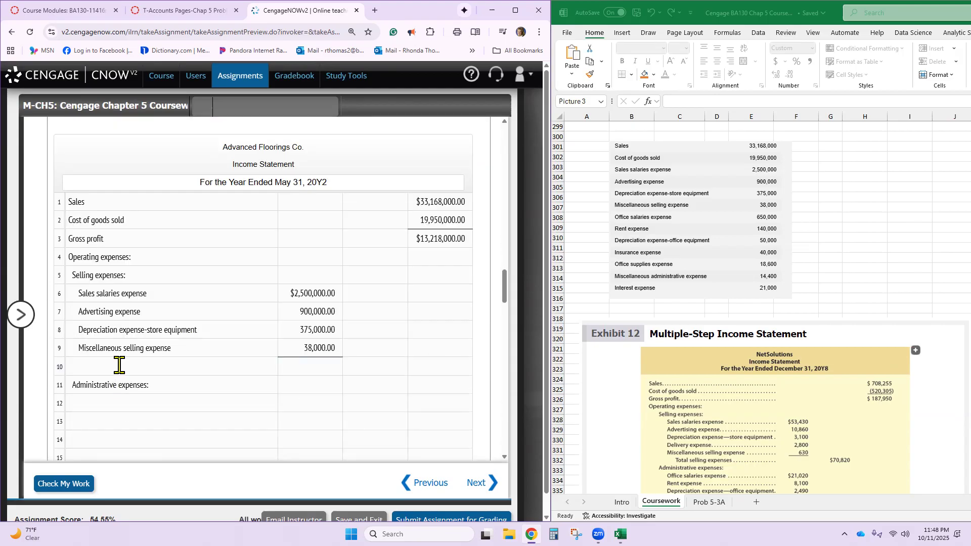
{"action": "left_click", "coordinate": [119, 364]}
{"action": "key", "text": "ctrl+v"}
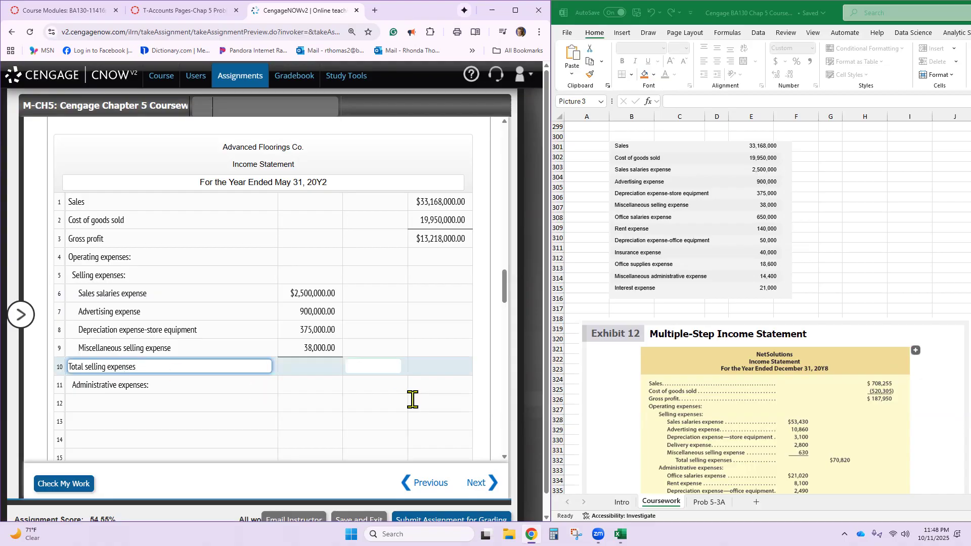
- Enter 3,813,000 as the Total selling expenses amount on line 10 of the income statement
{"action": "left_click", "coordinate": [377, 370]}
{"action": "type", "text": "3,813,000"}
{"action": "key", "text": "Return"}
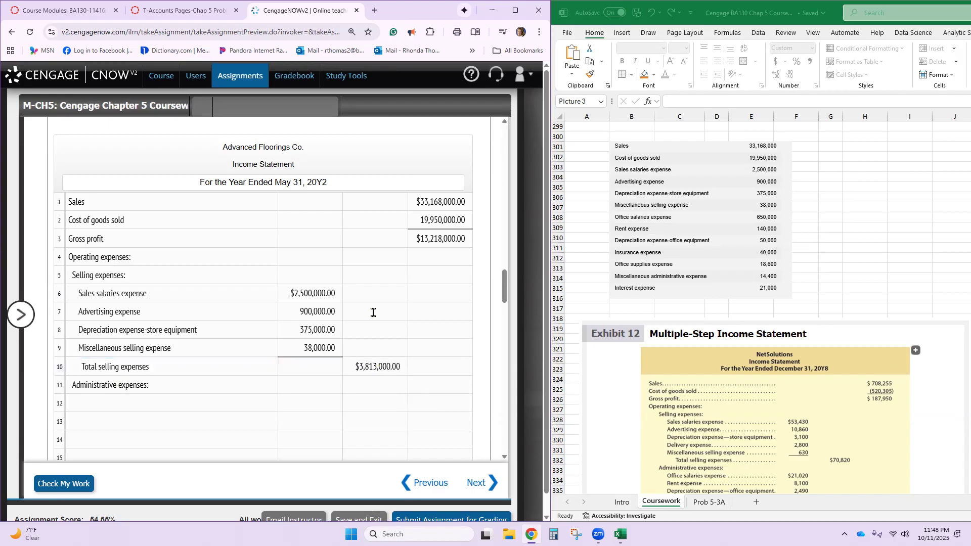
- Enter "Office salaries expense" on line 12 of the income statement with an amount of 650,000
{"action": "left_click", "coordinate": [215, 397]}
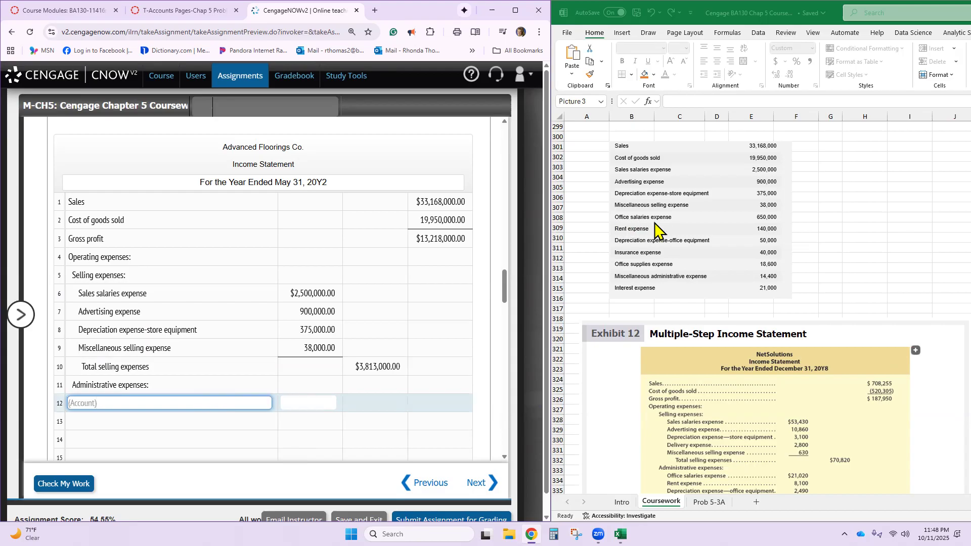
{"action": "type", "text": "Office salaries expense"}
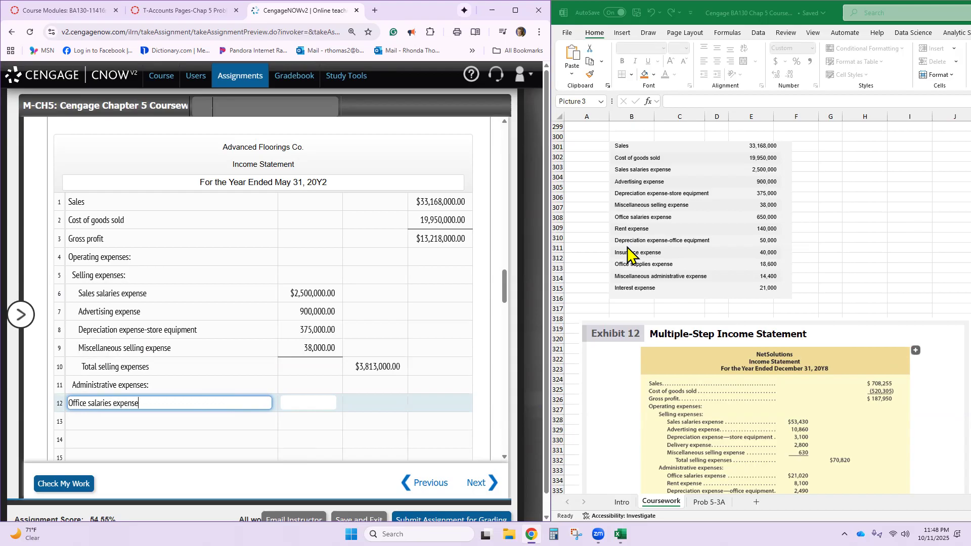
{"action": "key", "text": "Tab"}
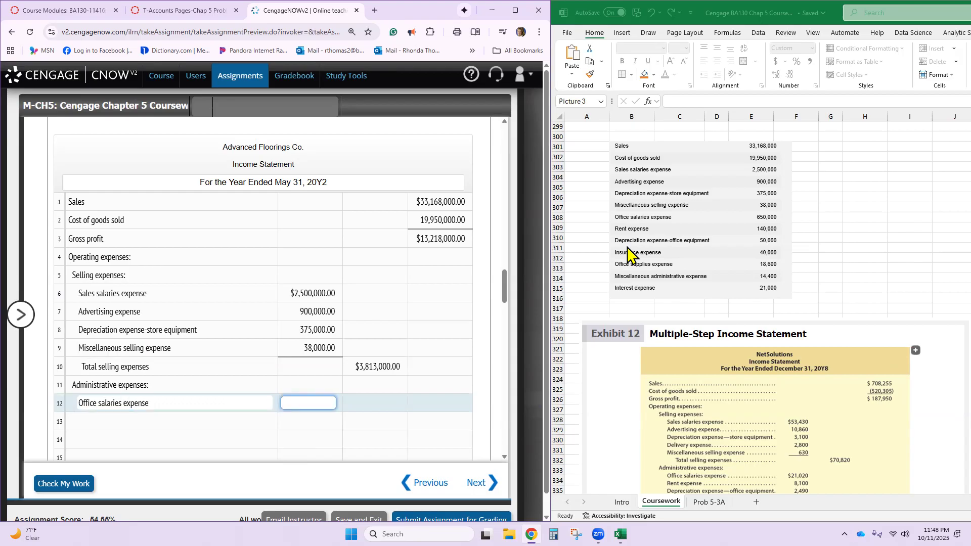
{"action": "type", "text": "650,000"}
- Enter "Rent expense" on line 13 of the income statement with an amount of 140,000
{"action": "left_click", "coordinate": [167, 421]}
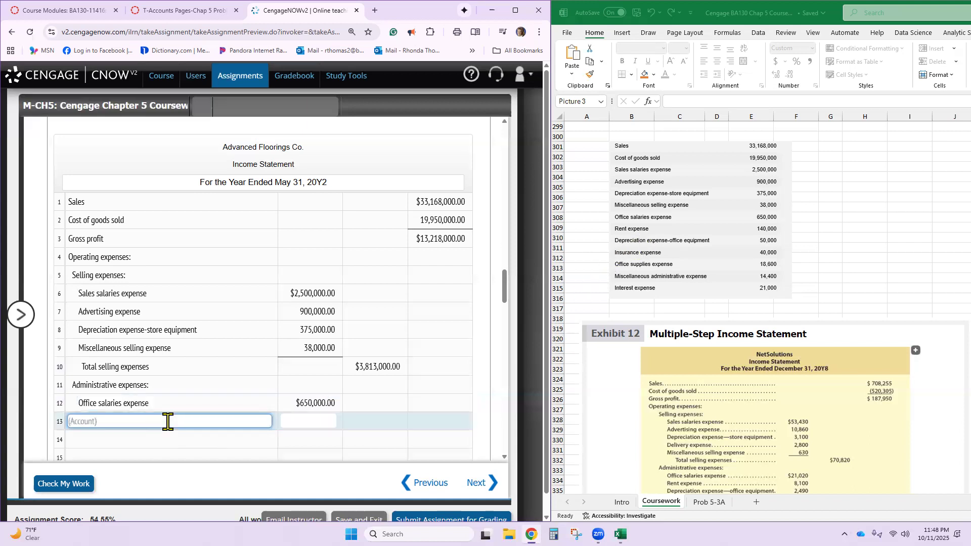
{"action": "type", "text": "Rent expense"}
{"action": "key", "text": "Tab"}
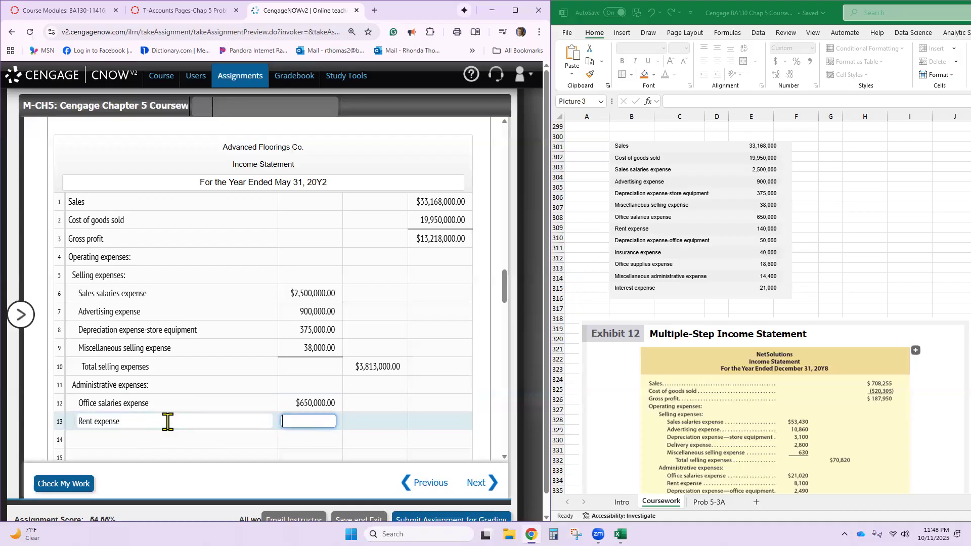
{"action": "type", "text": "140000"}
{"action": "key", "text": "Tab"}
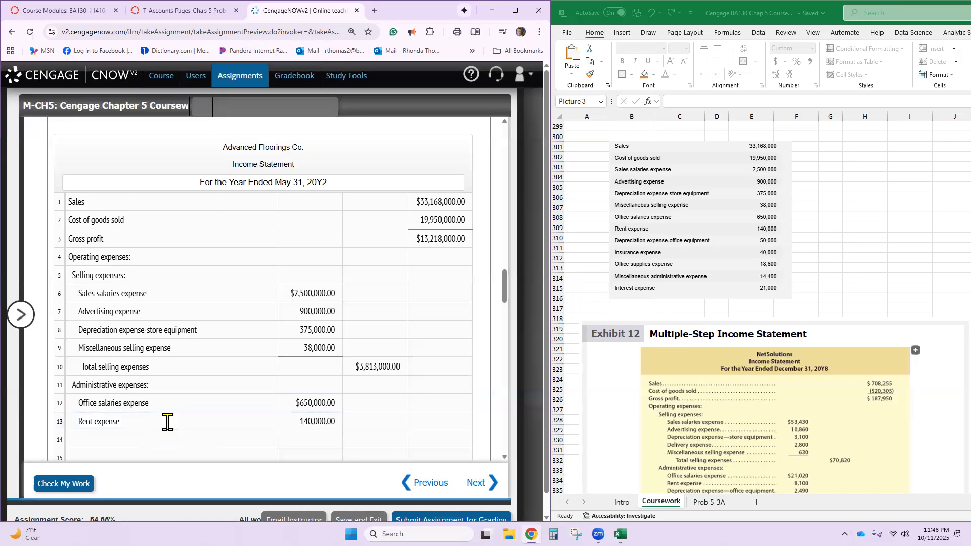
- Enter "Depreciation expense-office equipment" on line 14 of the income statement with an amount of 50,000
{"action": "key", "text": "Tab"}
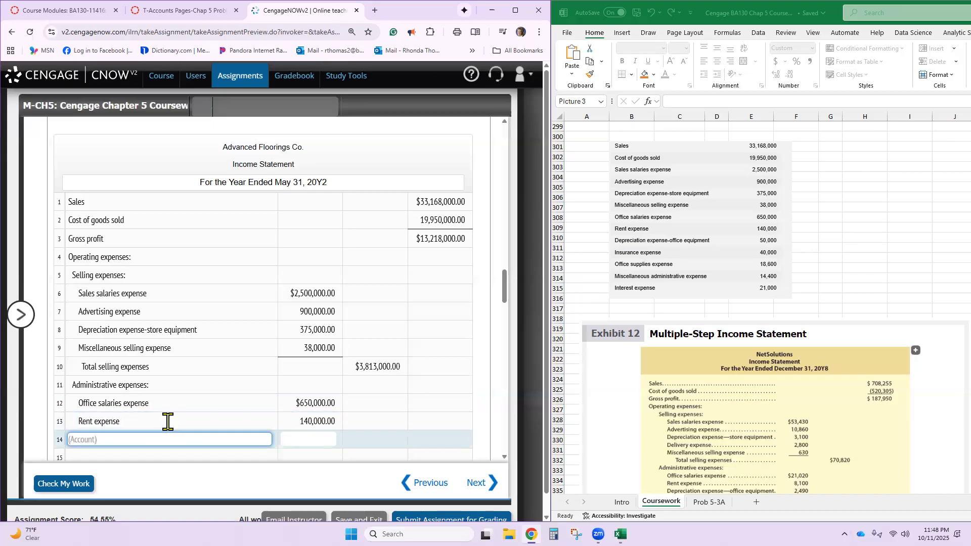
{"action": "type", "text": "Depreciation expense-office equipment"}
{"action": "key", "text": "Tab"}
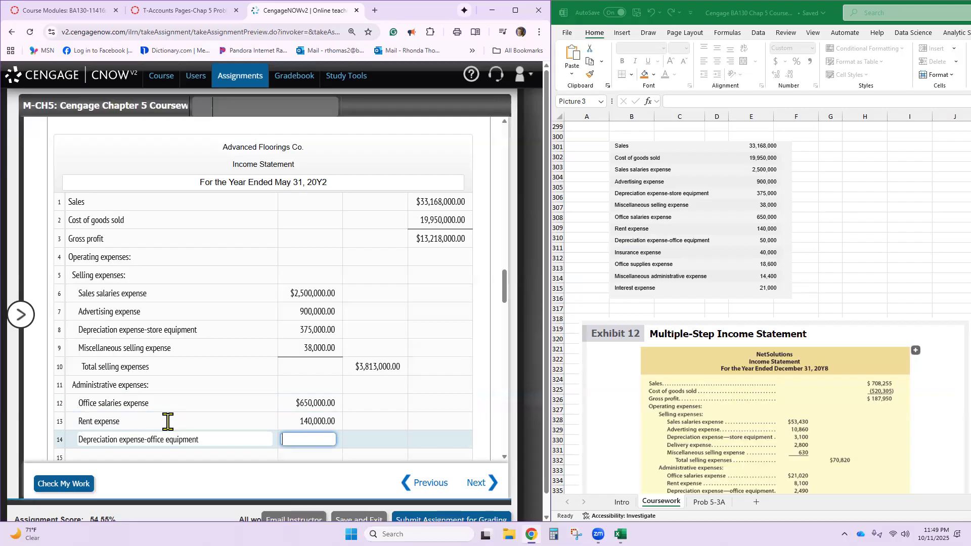
{"action": "type", "text": "50,000"}
{"action": "key", "text": "Tab"}
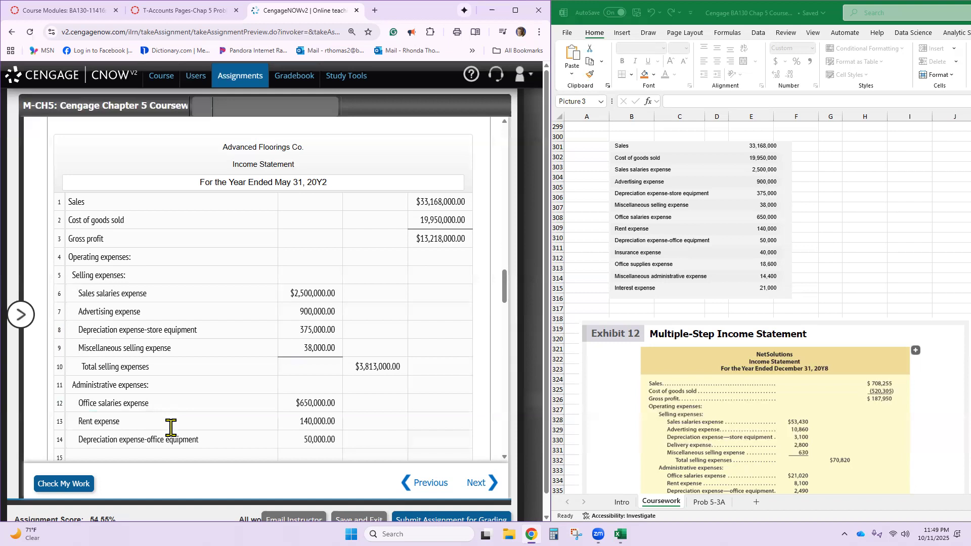
- Enter "Insurance expense" on line 15 of the income statement with an amount of 40,000
{"action": "scroll", "coordinate": [170, 427], "scroll_direction": "down", "scroll_amount": 1}
{"action": "left_click", "coordinate": [214, 410]}
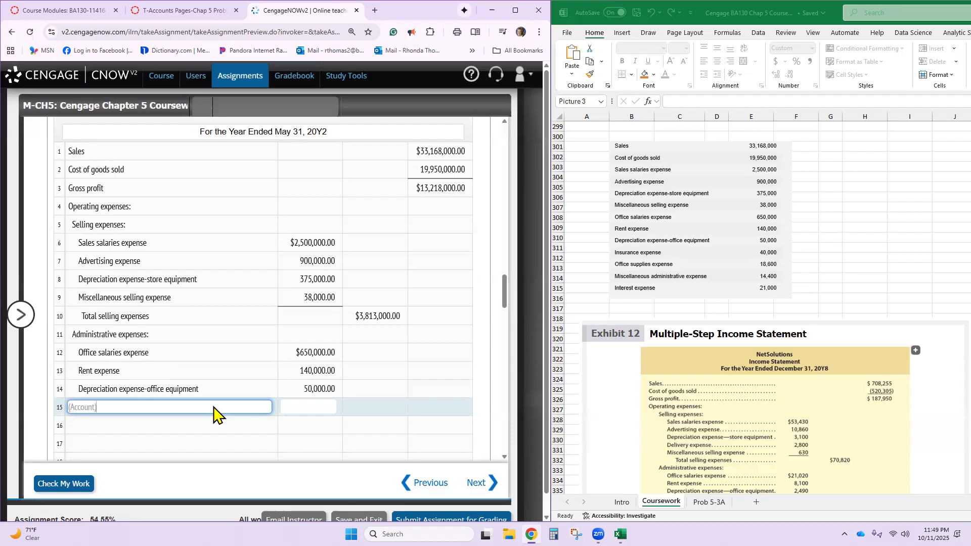
{"action": "type", "text": "A"}
{"action": "type", "text": "nsuranc"}
{"action": "type", "text": "e expense"}
{"action": "key", "text": "Tab"}
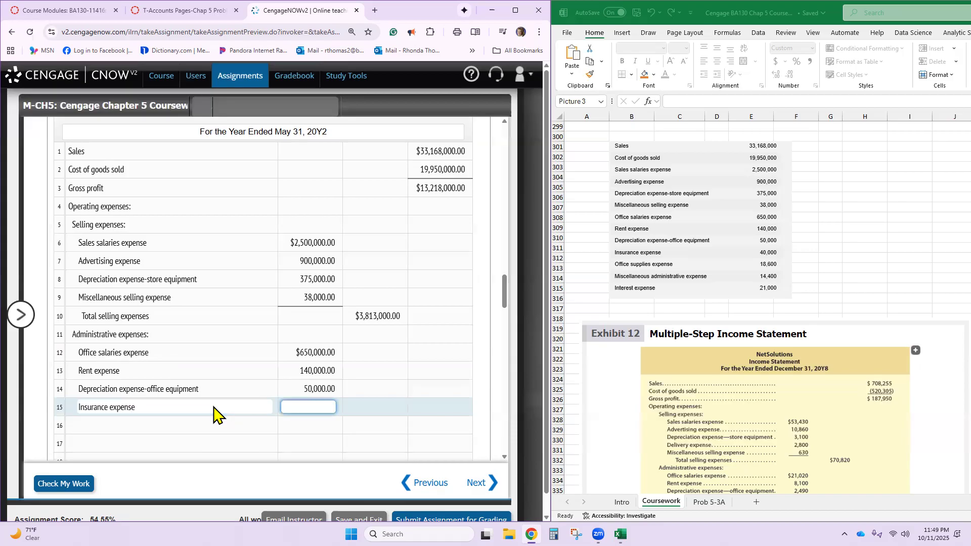
{"action": "type", "text": "40000"}
{"action": "key", "text": "Tab"}
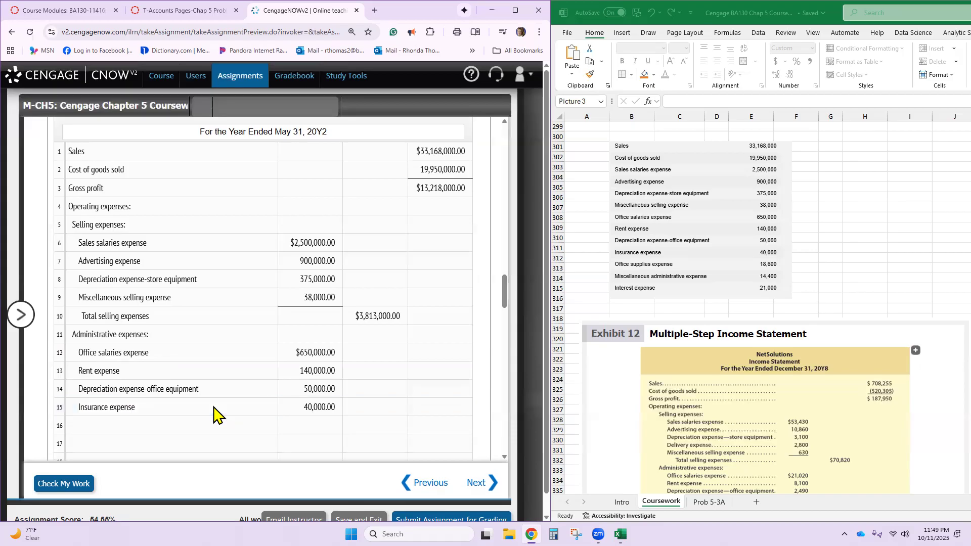
- Enter "Office supplies expense" on line 16 of the income statement with an amount of 14,400
{"action": "left_click", "coordinate": [208, 429]}
{"action": "scroll", "coordinate": [208, 427], "scroll_direction": "down", "scroll_amount": 1}
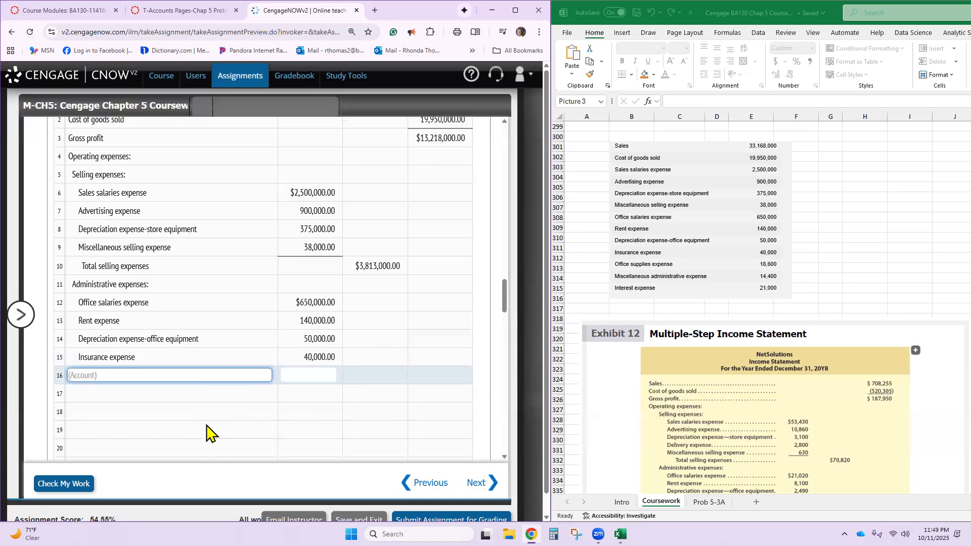
{"action": "type", "text": "Office"}
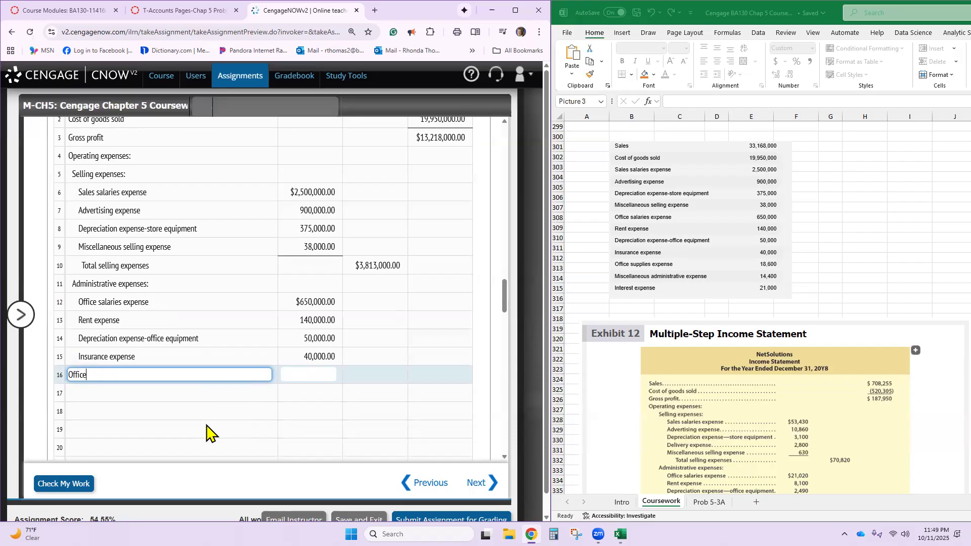
{"action": "type", "text": "suppie"}
{"action": "key", "text": "BackSpace"}
{"action": "key", "text": "BackSpace"}
{"action": "key", "text": "BackSpace"}
{"action": "type", "text": "liese"}
{"action": "key", "text": "BackSpace"}
{"action": "type", "text": "expense"}
{"action": "key", "text": "Tab"}
{"action": "type", "text": "14400"}
{"action": "key", "text": "Tab"}
{"action": "key", "text": "Tab"}
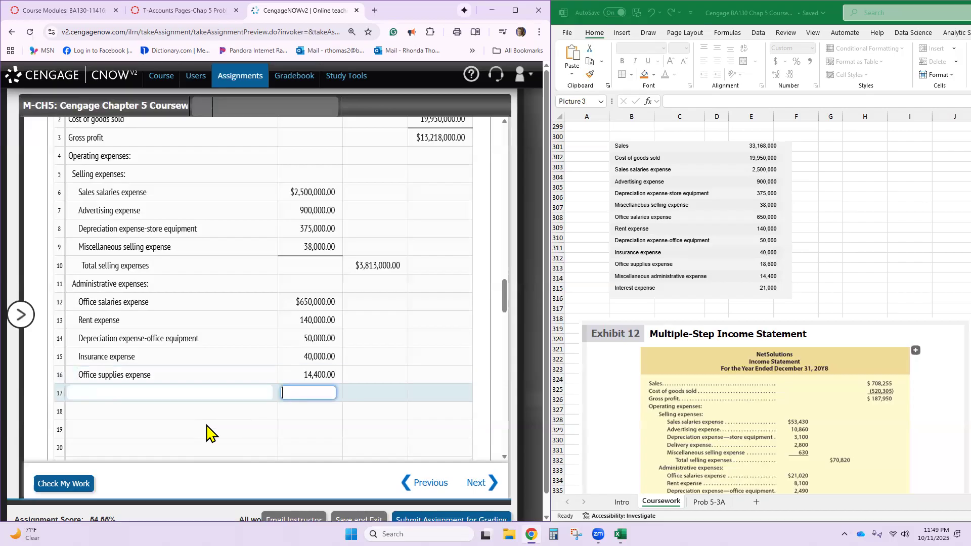
- Enter "Miscellaneous administrative expense" as the account on line 17 of the income statement
{"action": "key", "text": "shift+Tab"}
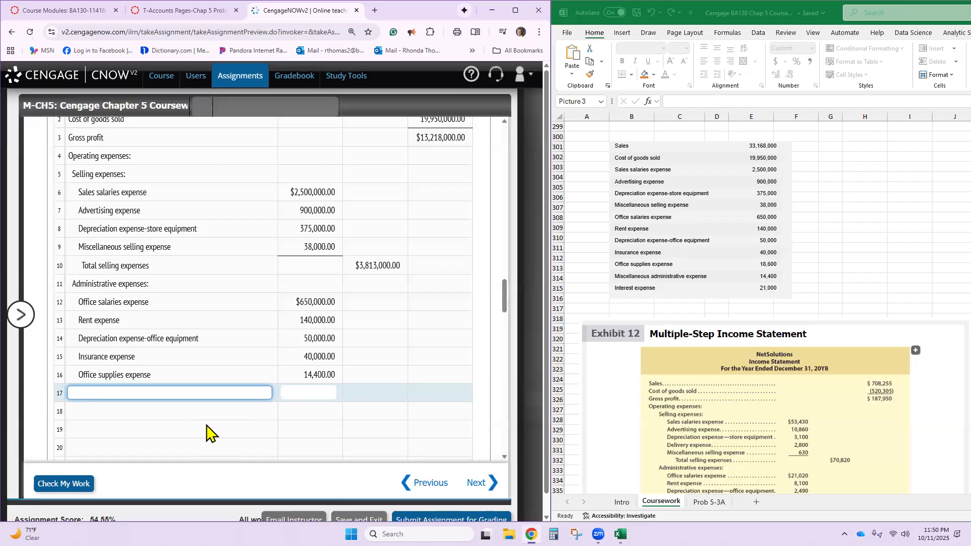
{"action": "type", "text": "Miscellaneous aed"}
{"action": "key", "text": "BackSpace"}
{"action": "key", "text": "BackSpace"}
{"action": "type", "text": "dministrative esp"}
{"action": "key", "text": "BackSpace"}
{"action": "key", "text": "BackSpace"}
{"action": "type", "text": "xpense"}
{"action": "key", "text": "Tab"}
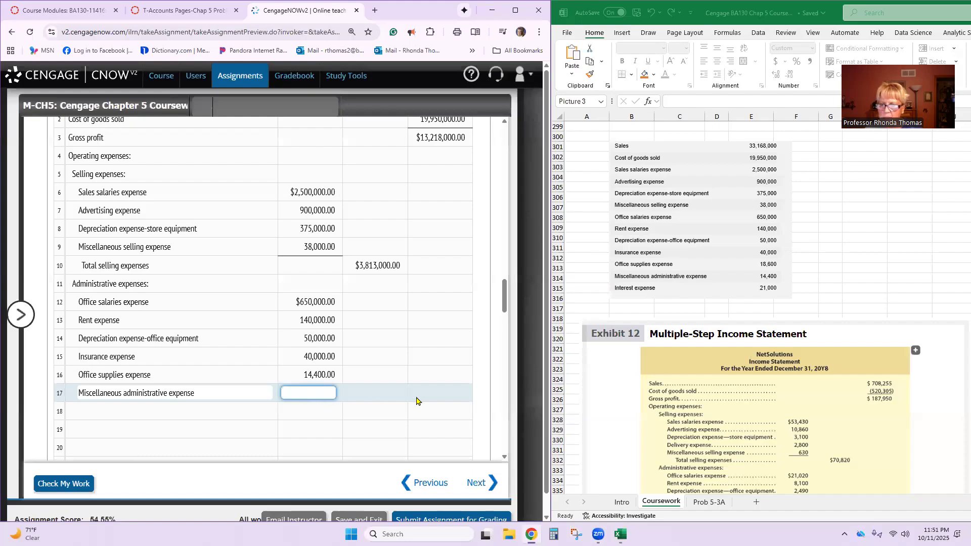
- Enter 14,400 for miscellaneous administrative expense on line 17 and correct the office supplies expense on line 16 to 18,600
{"action": "type", "text": "14400"}
{"action": "left_click", "coordinate": [323, 379]}
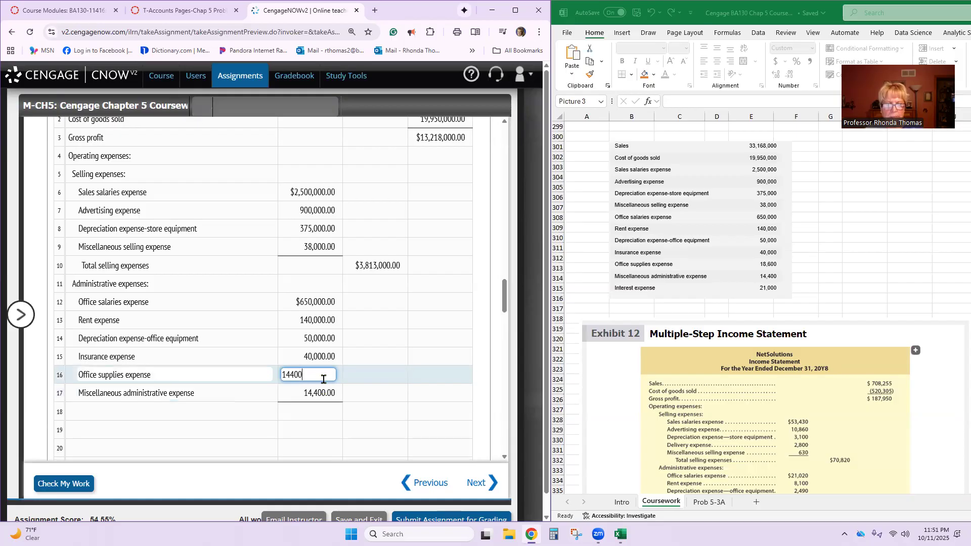
{"action": "key", "text": "BackSpace"}
{"action": "key", "text": "BackSpace"}
{"action": "key", "text": "BackSpace"}
{"action": "key", "text": "BackSpace"}
{"action": "key", "text": "BackSpace"}
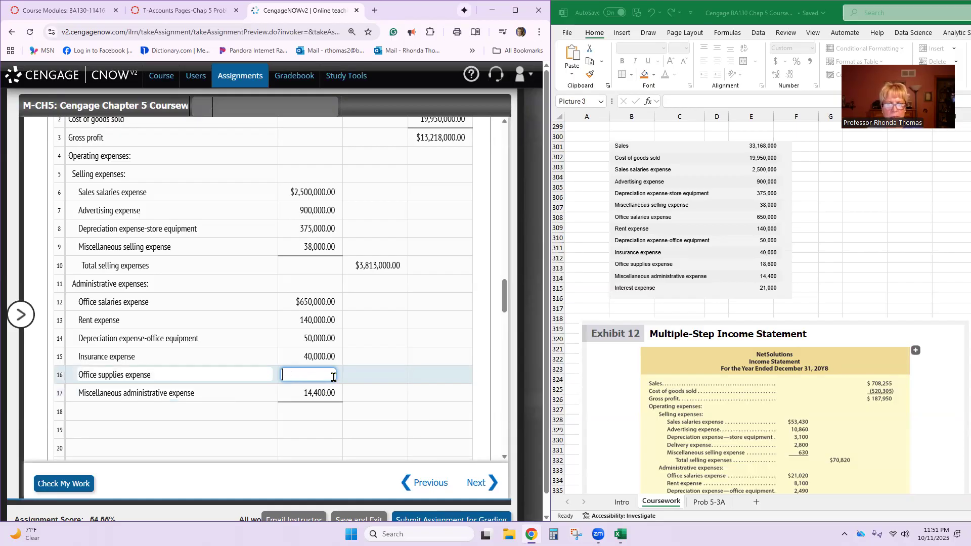
{"action": "type", "text": "18600"}
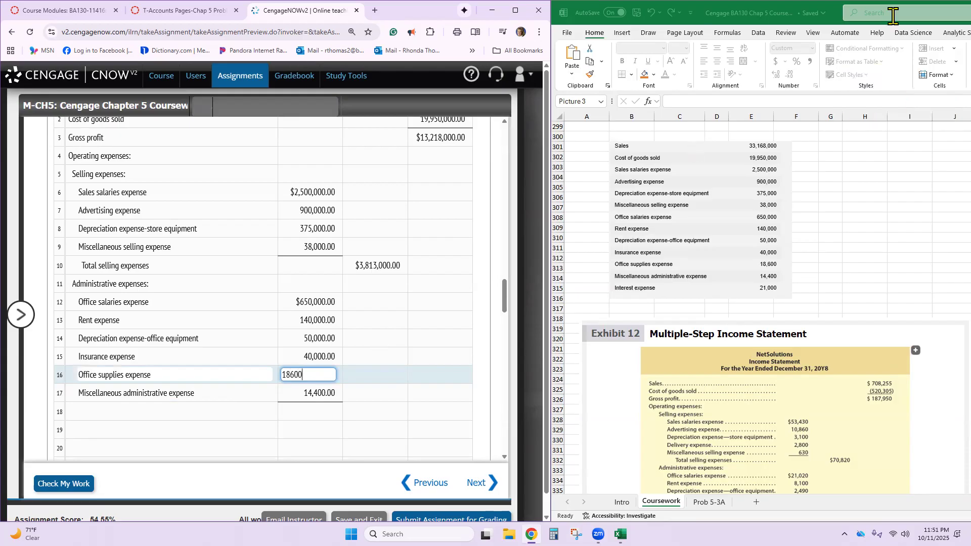
{"action": "left_click", "coordinate": [224, 414]}
{"action": "type", "text": "t"}
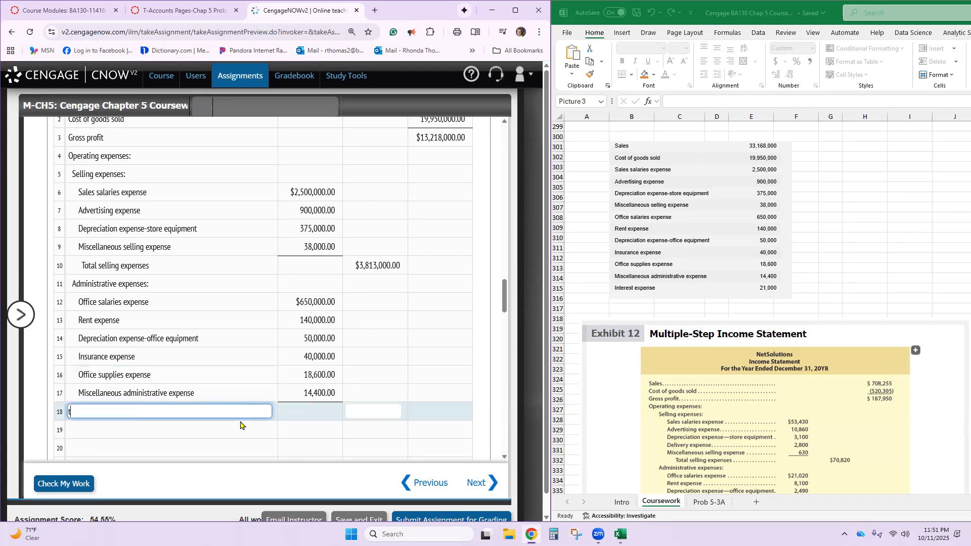
{"action": "type", "text": "otal adminstrativ"}
{"action": "key", "text": "BackSpace"}
{"action": "key", "text": "BackSpace"}
{"action": "key", "text": "BackSpace"}
{"action": "key", "text": "BackSpace"}
{"action": "key", "text": "BackSpace"}
{"action": "key", "text": "BackSpace"}
{"action": "key", "text": "BackSpace"}
{"action": "key", "text": "BackSpace"}
{"action": "key", "text": "BackSpace"}
{"action": "key", "text": "BackSpace"}
{"action": "key", "text": "BackSpace"}
{"action": "key", "text": "BackSpace"}
{"action": "key", "text": "BackSpace"}
{"action": "key", "text": "BackSpace"}
{"action": "key", "text": "BackSpace"}
{"action": "key", "text": "BackSpace"}
{"action": "key", "text": "BackSpace"}
- Copy "Total administrative expenses" from the amount descriptions list to line 18 of the income statement and enter an amount of 913,000
{"action": "scroll", "coordinate": [241, 425], "scroll_direction": "up", "scroll_amount": 10}
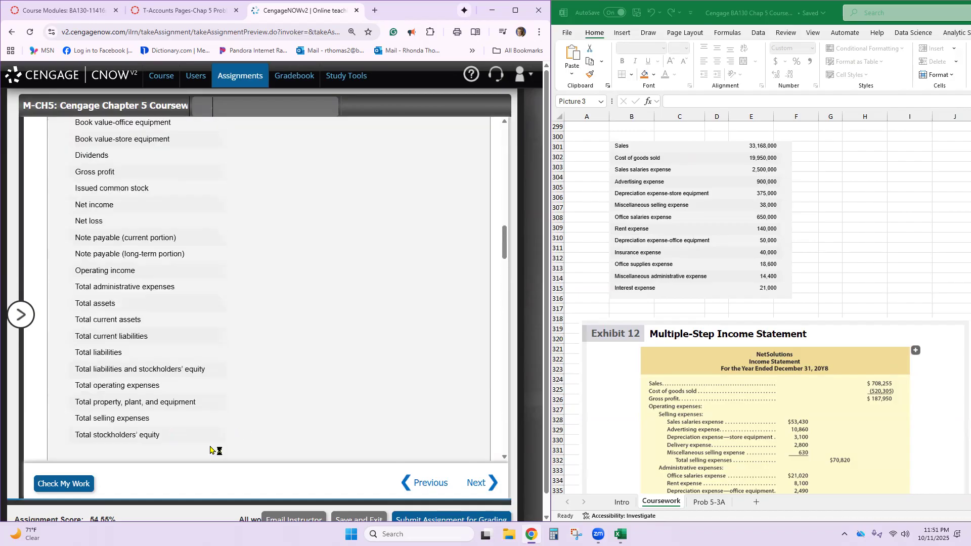
{"action": "triple_click", "coordinate": [115, 288]}
{"action": "key", "text": "ctrl+c"}
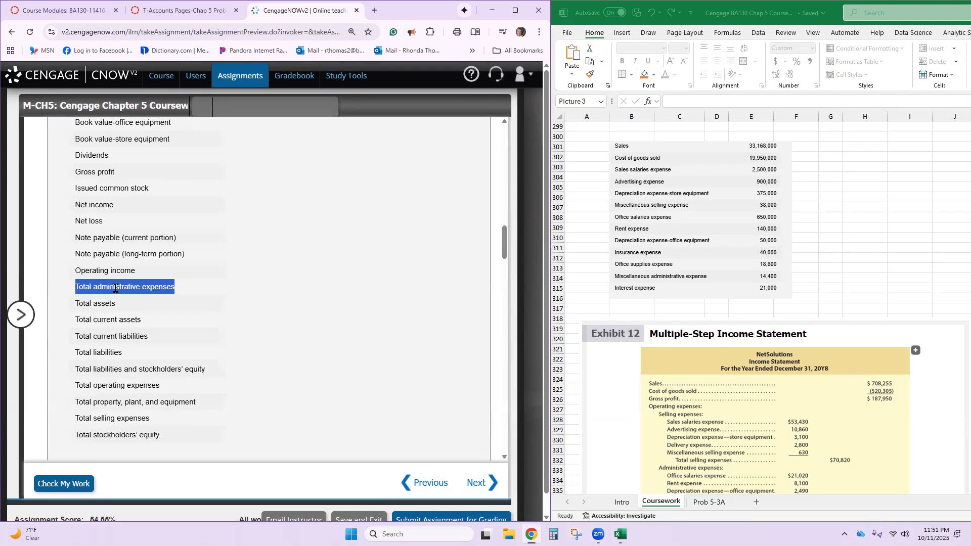
{"action": "scroll", "coordinate": [115, 293], "scroll_direction": "down", "scroll_amount": 10}
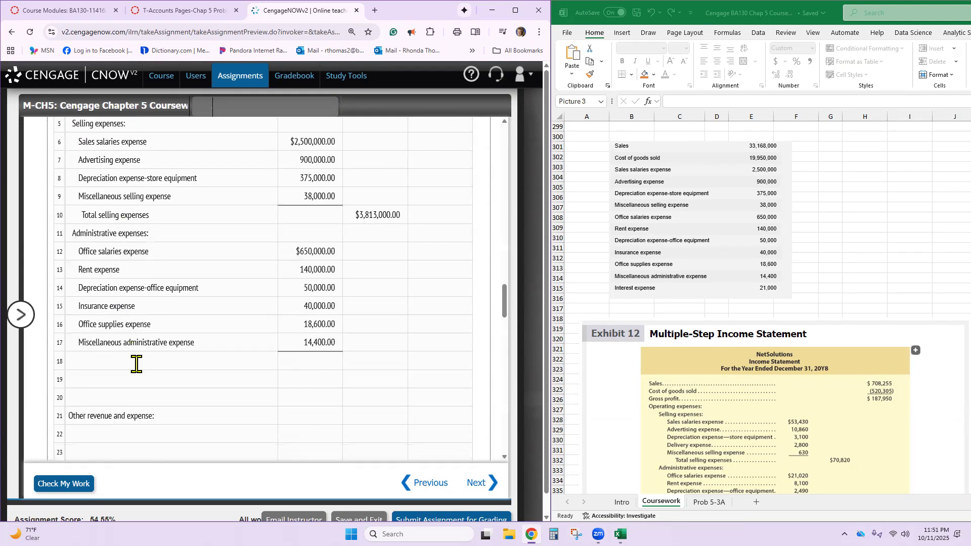
{"action": "scroll", "coordinate": [136, 364], "scroll_direction": "down", "scroll_amount": 1}
{"action": "left_click", "coordinate": [154, 311]}
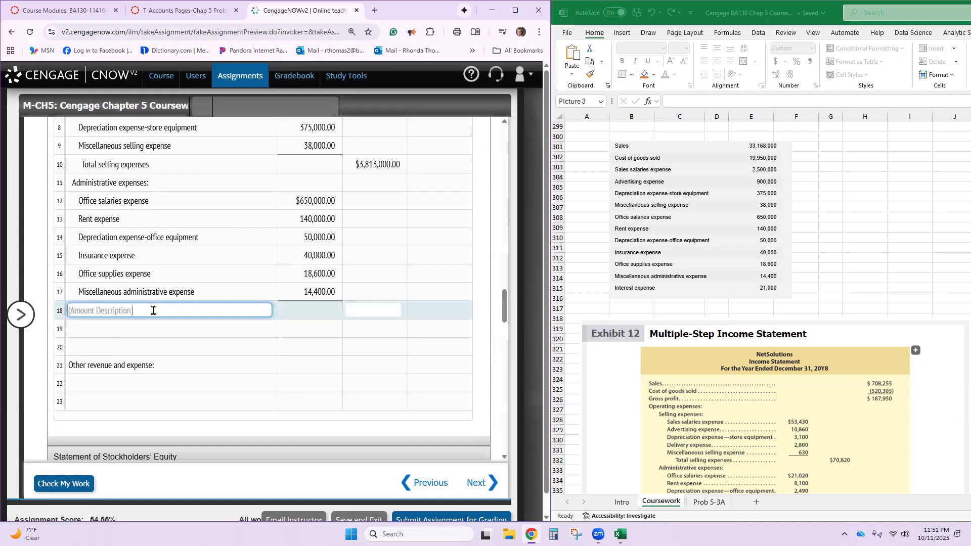
{"action": "key", "text": "ctrl+v"}
{"action": "left_click", "coordinate": [366, 312]}
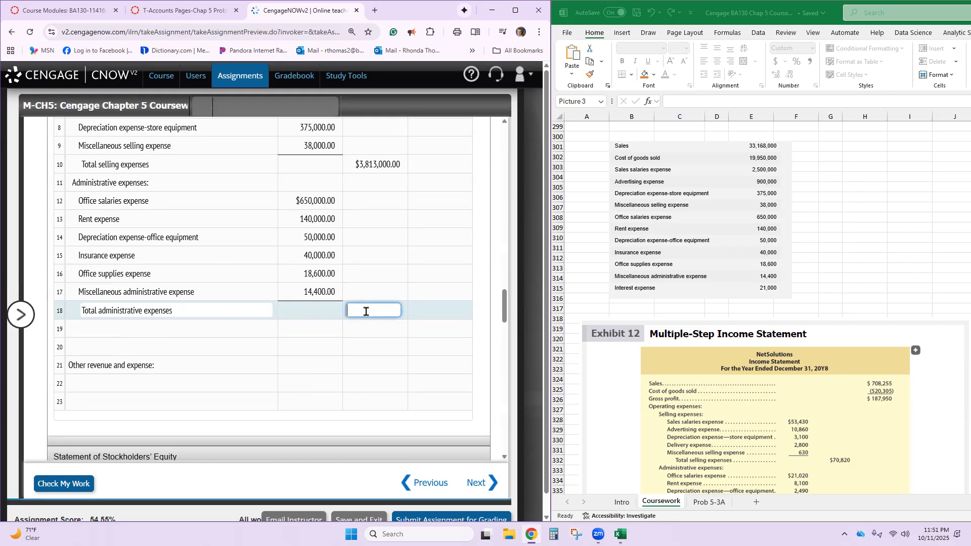
{"action": "type", "text": "9"}
{"action": "type", "text": "13,"}
{"action": "type", "text": "000"}
{"action": "key", "text": "Return"}
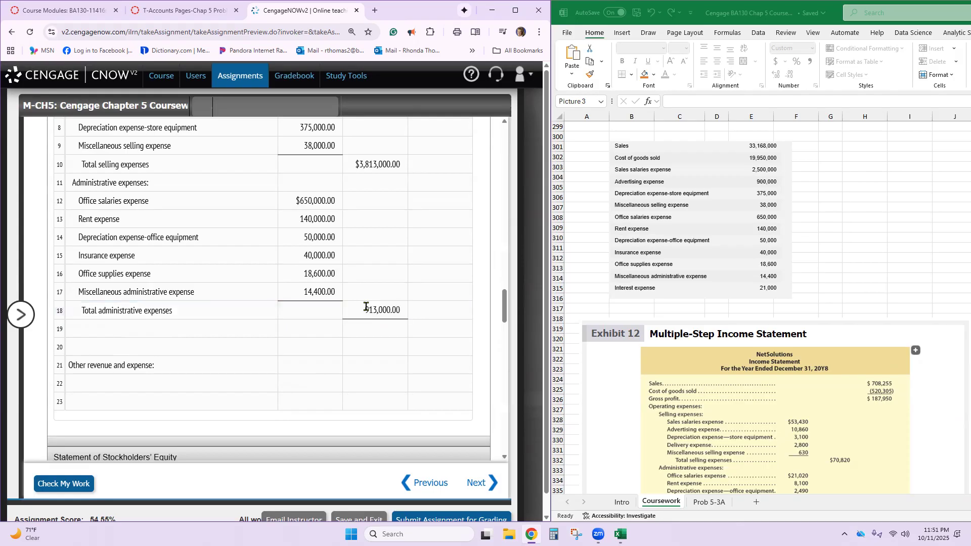
- Copy "Total operating expenses" from the amount descriptions list to line 19 of the income statement and enter an amount of 4,726,000
{"action": "left_click", "coordinate": [240, 325]}
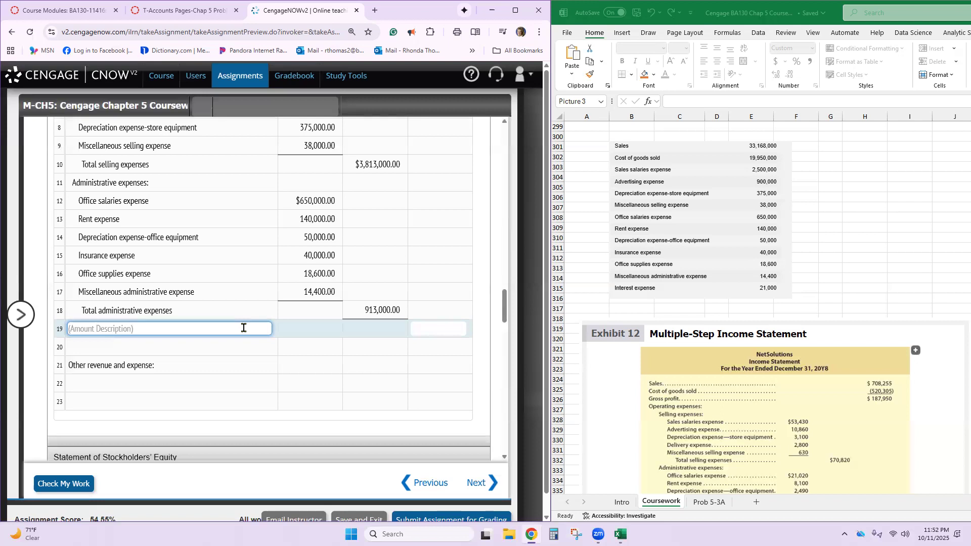
{"action": "scroll", "coordinate": [244, 328], "scroll_direction": "up", "scroll_amount": 10}
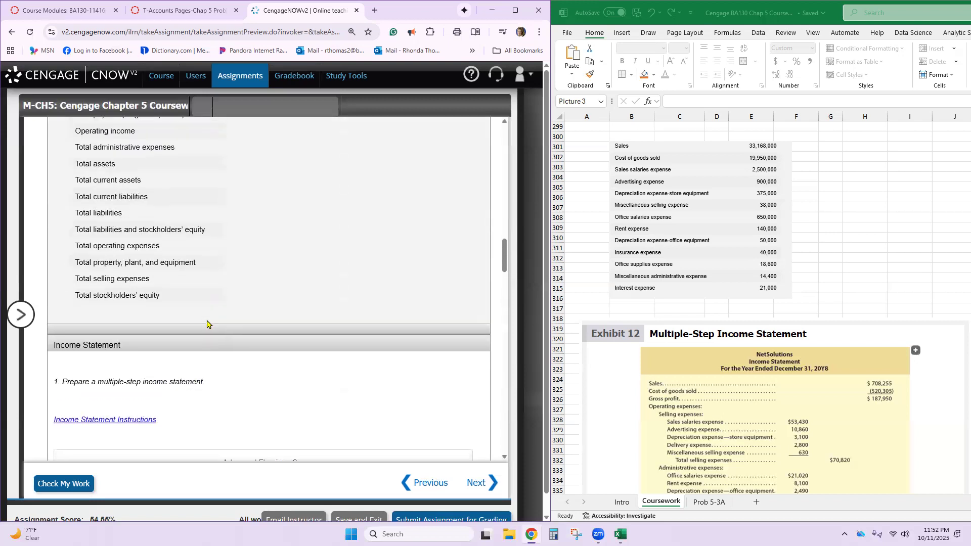
{"action": "scroll", "coordinate": [207, 324], "scroll_direction": "up", "scroll_amount": 4}
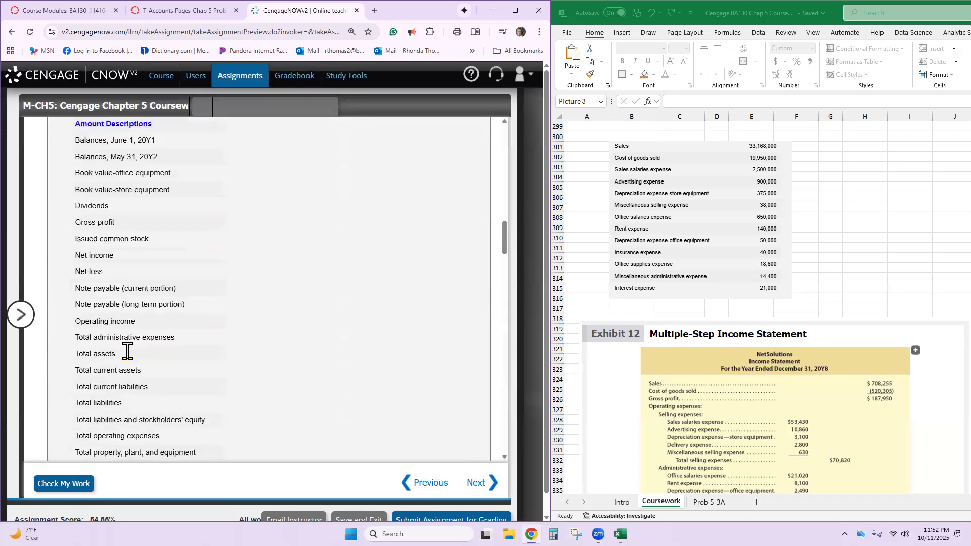
{"action": "scroll", "coordinate": [127, 352], "scroll_direction": "down", "scroll_amount": 1}
{"action": "triple_click", "coordinate": [113, 385]}
{"action": "key", "text": "ctrl+c"}
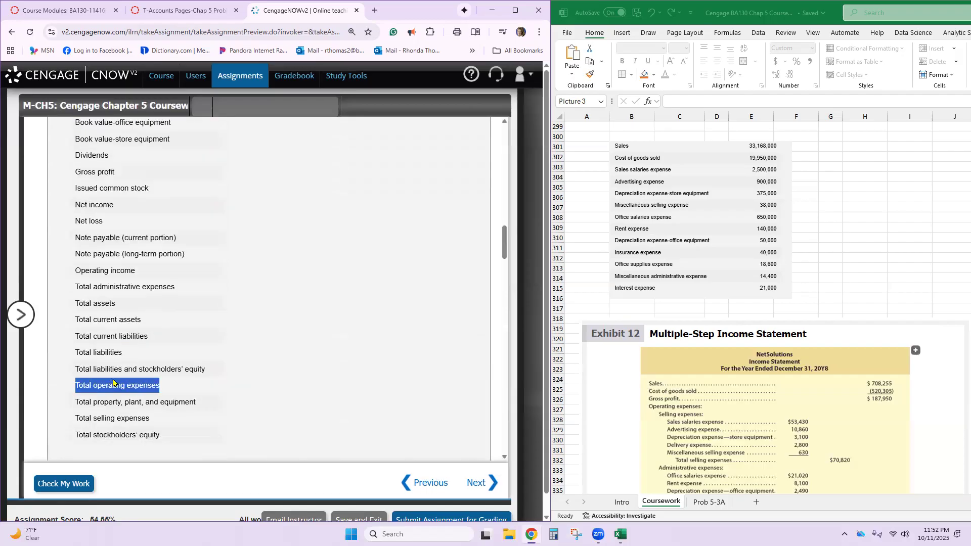
{"action": "scroll", "coordinate": [151, 389], "scroll_direction": "down", "scroll_amount": 4}
{"action": "scroll", "coordinate": [152, 388], "scroll_direction": "down", "scroll_amount": 8}
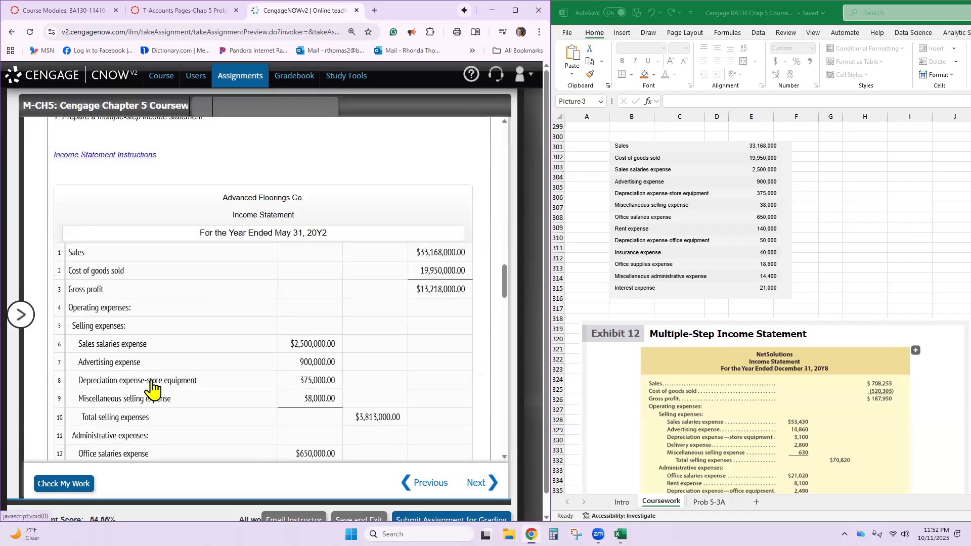
{"action": "left_click", "coordinate": [153, 381]}
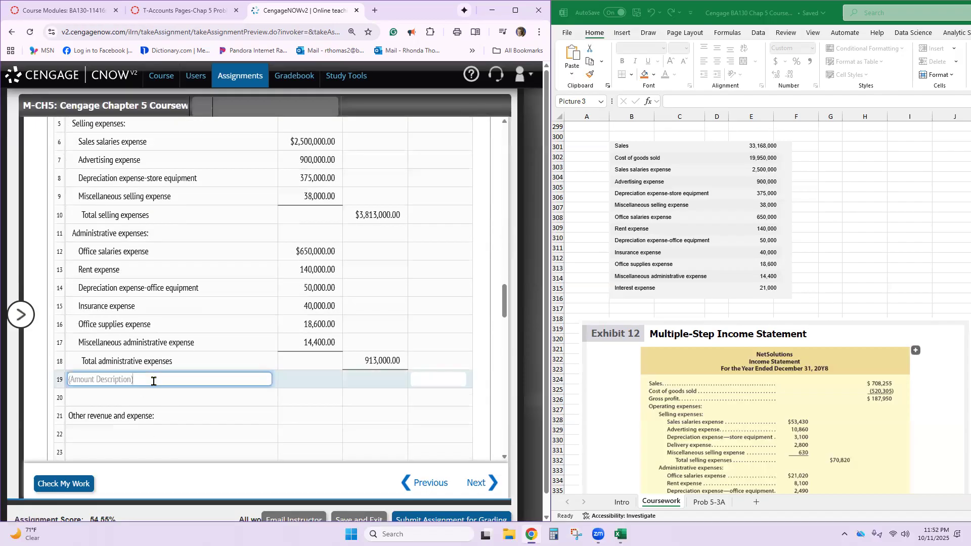
{"action": "key", "text": "ctrl+v"}
{"action": "left_click", "coordinate": [446, 379]}
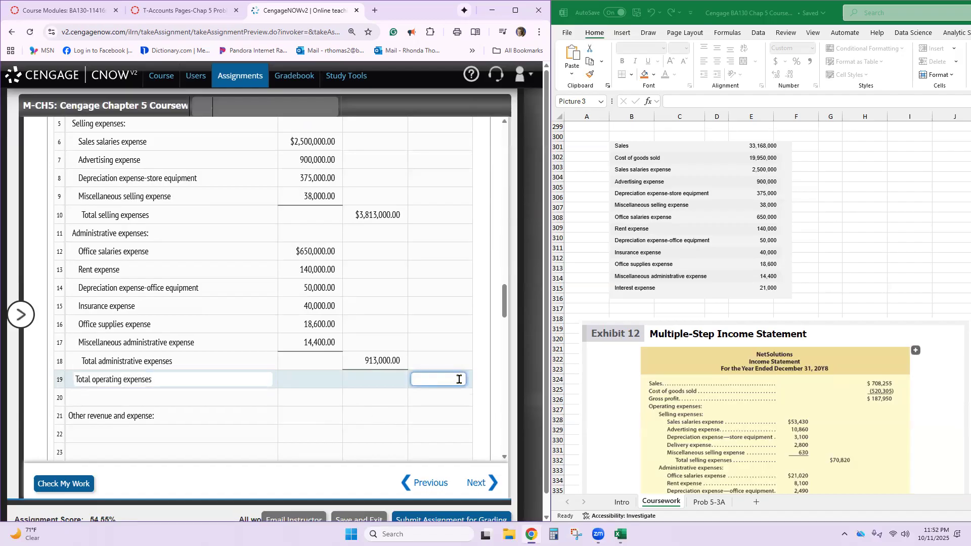
{"action": "type", "text": "472600"}
{"action": "key", "text": "Tab"}
- Enter "Operating income" as the amount description on line 20 of the income statement, keeping "Other revenue and expense:" on line 21
{"action": "scroll", "coordinate": [158, 274], "scroll_direction": "up", "scroll_amount": 5}
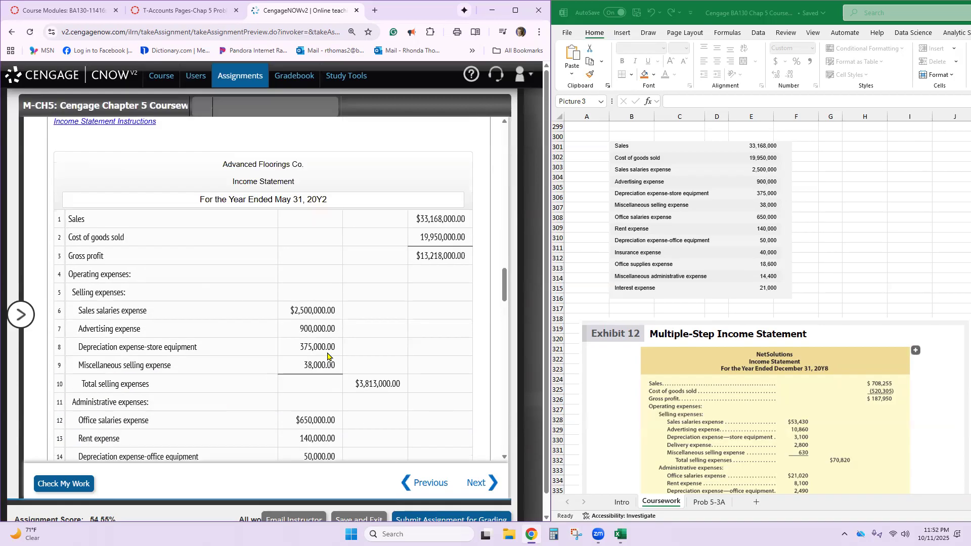
{"action": "left_click", "coordinate": [141, 207]}
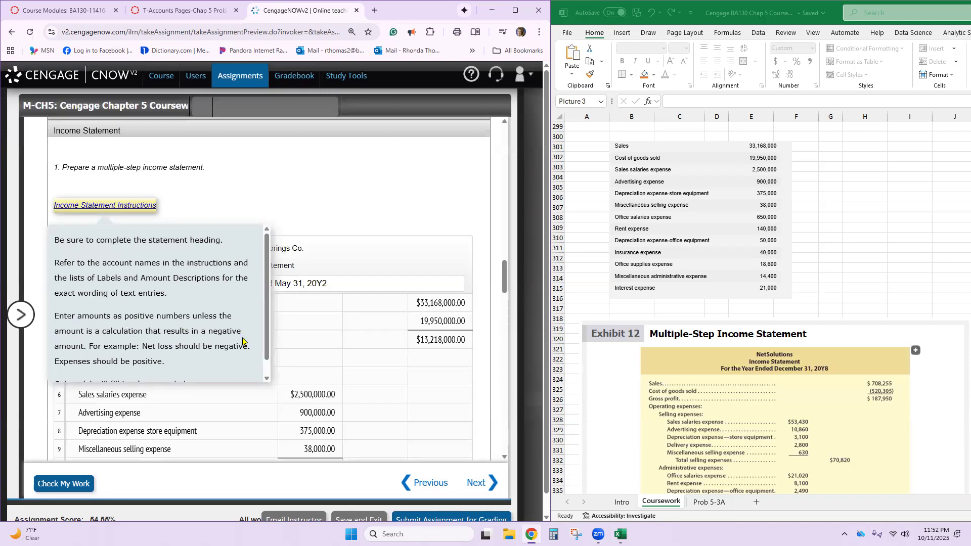
{"action": "scroll", "coordinate": [243, 341], "scroll_direction": "down", "scroll_amount": 1}
{"action": "scroll", "coordinate": [367, 341], "scroll_direction": "down", "scroll_amount": 6}
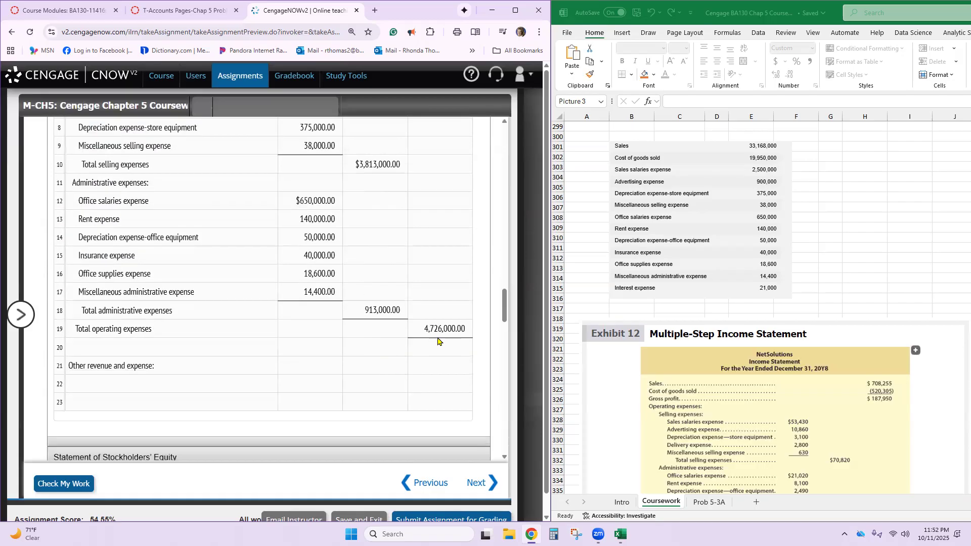
{"action": "left_click", "coordinate": [232, 348]}
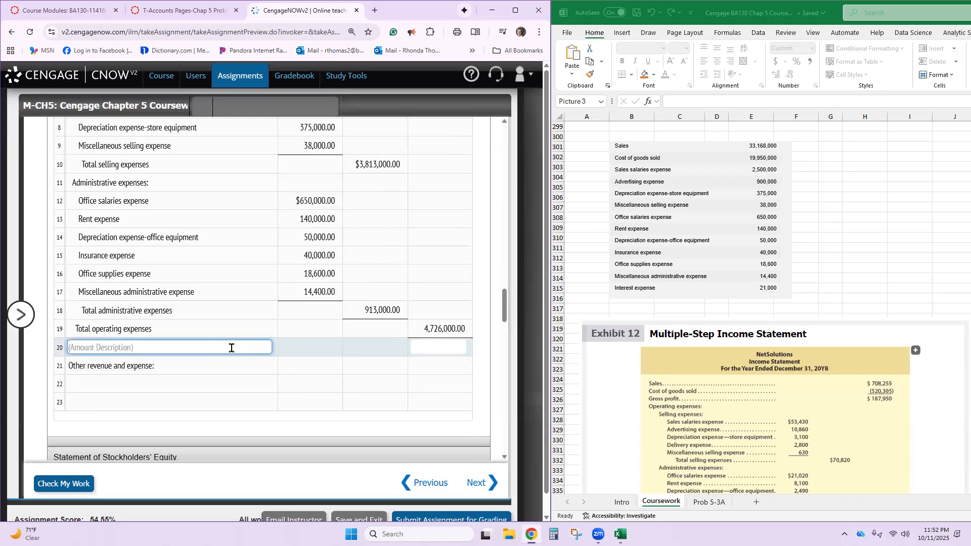
{"action": "type", "text": "Operating income"}
{"action": "key", "text": "Tab"}
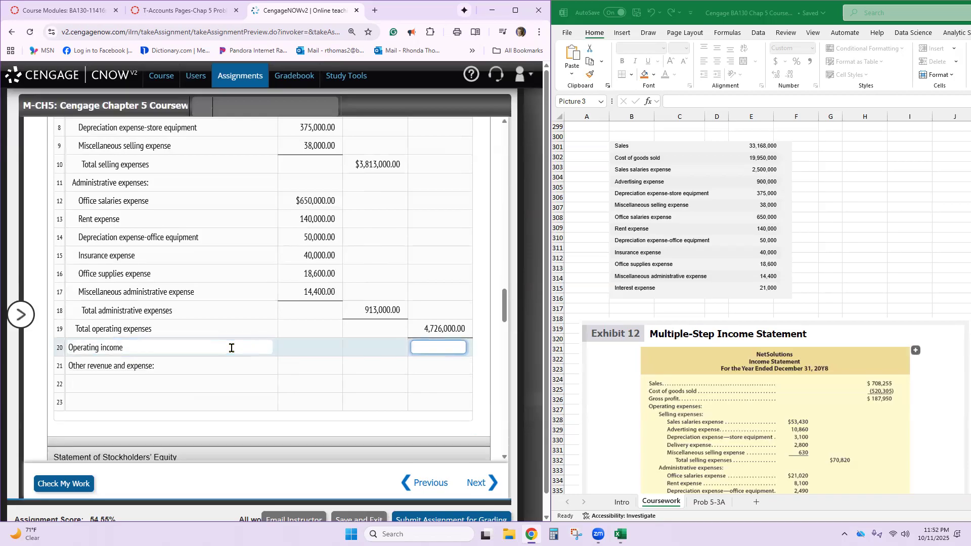
{"action": "key", "text": "Tab"}
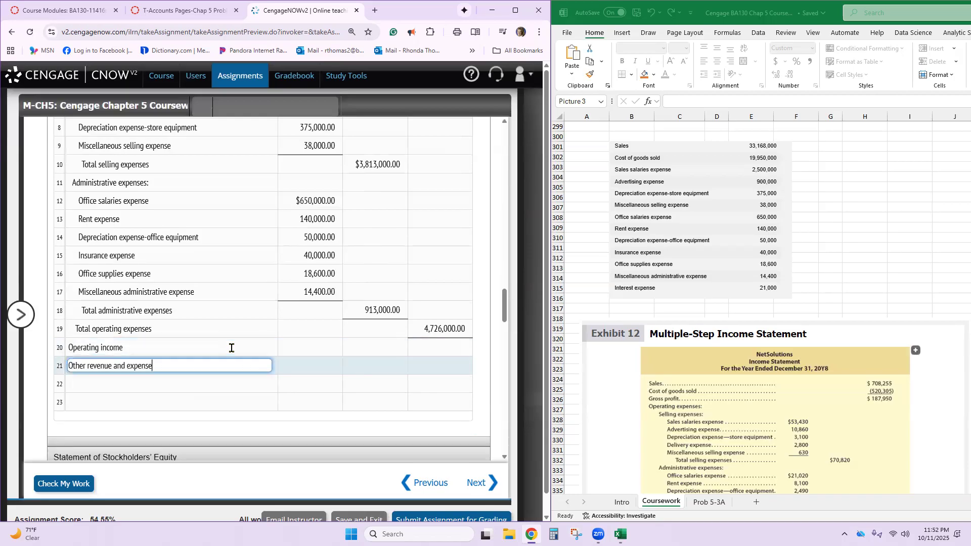
{"action": "type", "text": ":"}
- Enter 8,492,000 as the operating income amount on line 20, subtracting total operating expenses from gross profit
{"action": "left_click", "coordinate": [450, 348]}
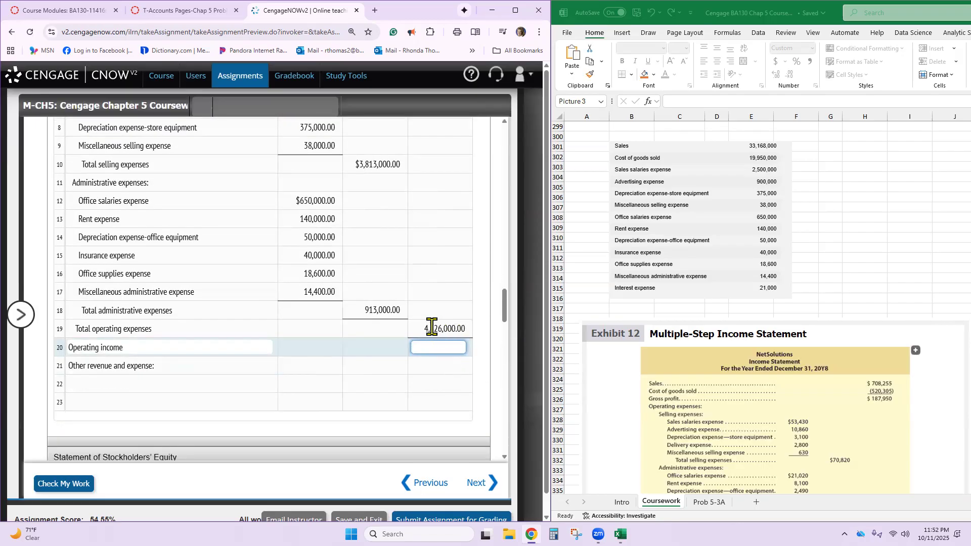
{"action": "scroll", "coordinate": [446, 324], "scroll_direction": "up", "scroll_amount": 5}
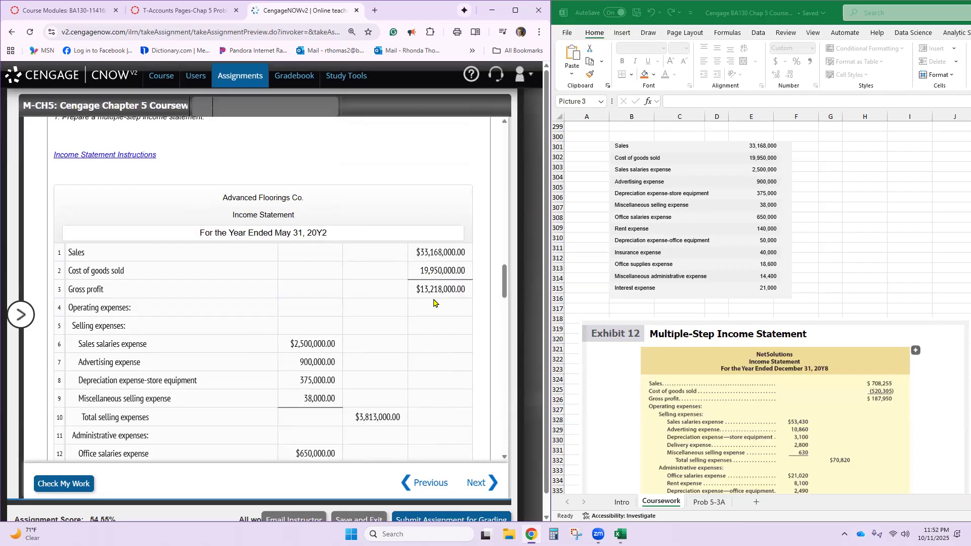
{"action": "scroll", "coordinate": [433, 300], "scroll_direction": "down", "scroll_amount": 5}
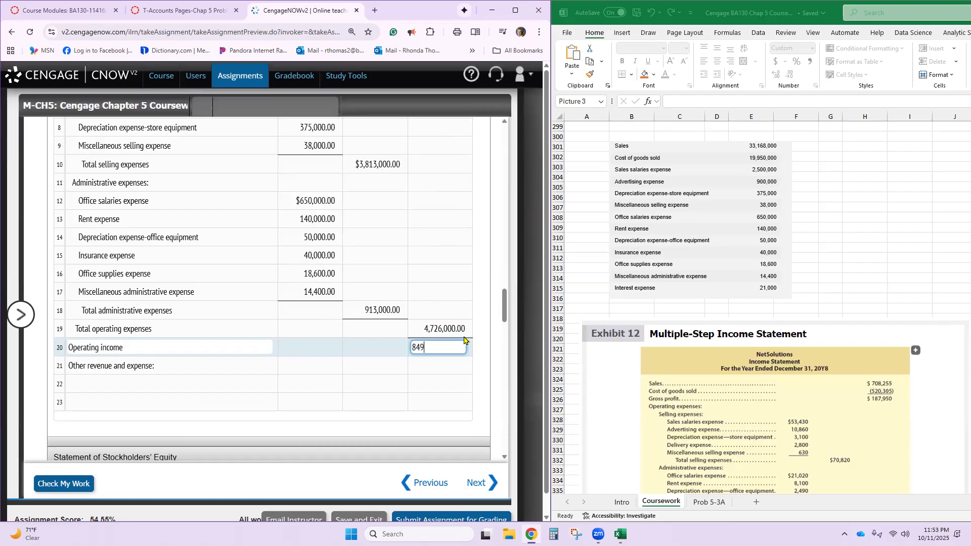
{"action": "type", "text": "000"}
{"action": "key", "text": "Tab"}
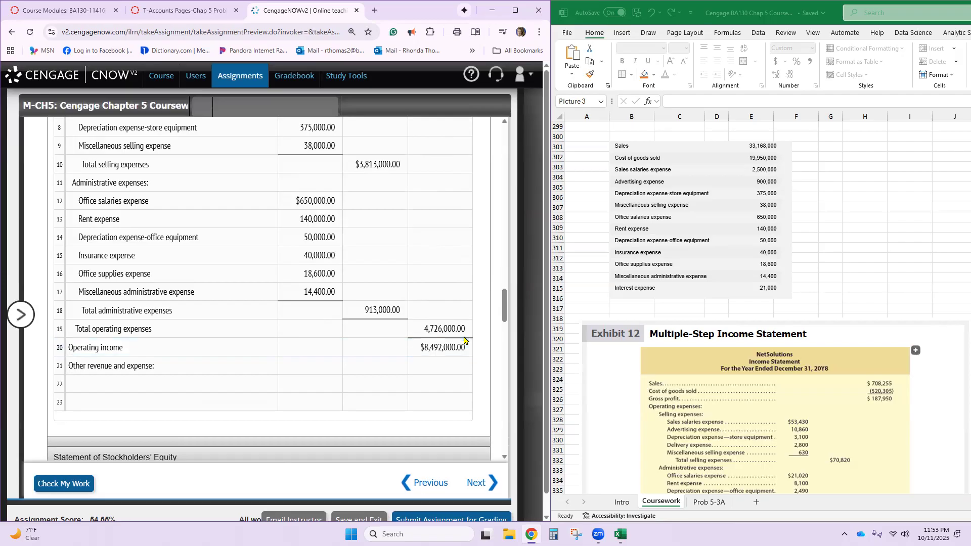
- Enter "Interest expense" on line 22 of the income statement with an amount of 21,000
{"action": "left_click", "coordinate": [248, 381]}
{"action": "type", "text": "IN"}
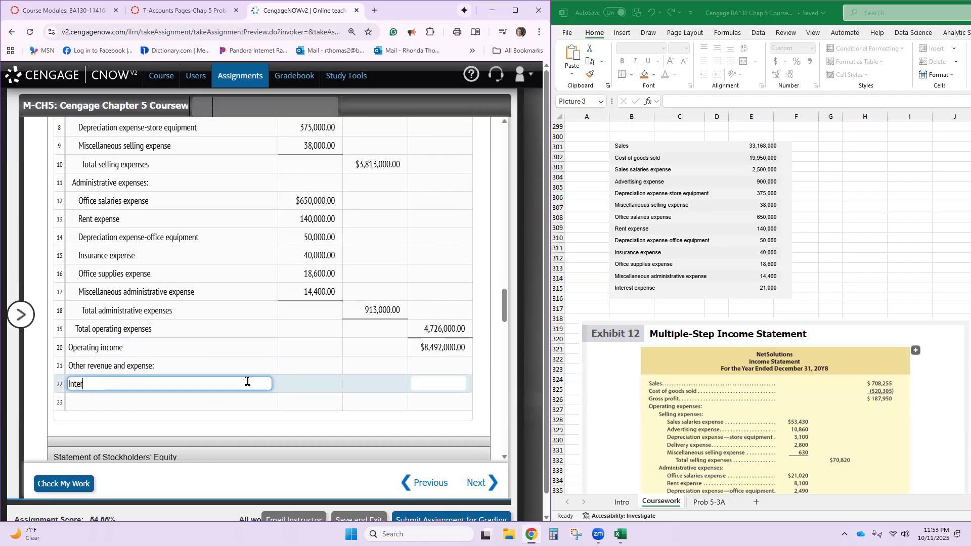
{"action": "key", "text": "Tab"}
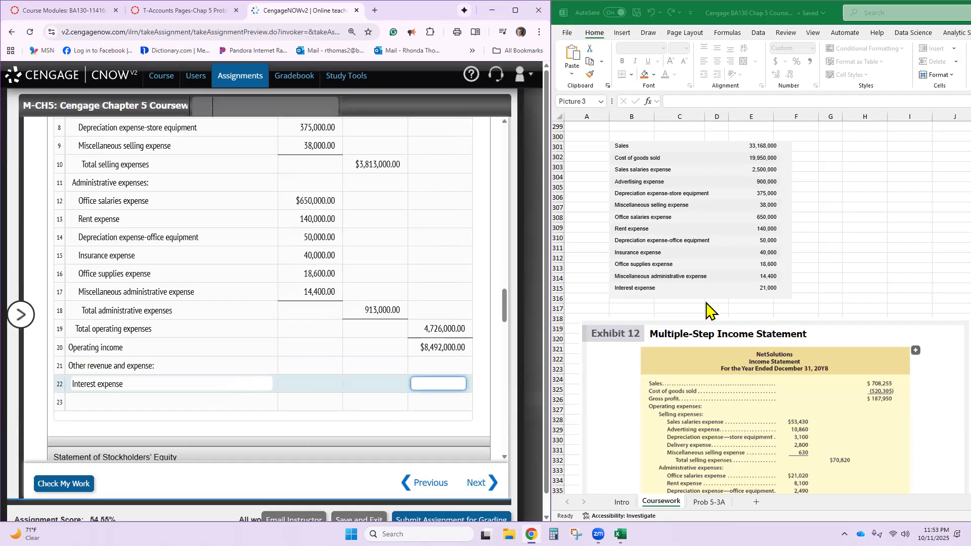
{"action": "type", "text": "21000"}
{"action": "key", "text": "Return"}
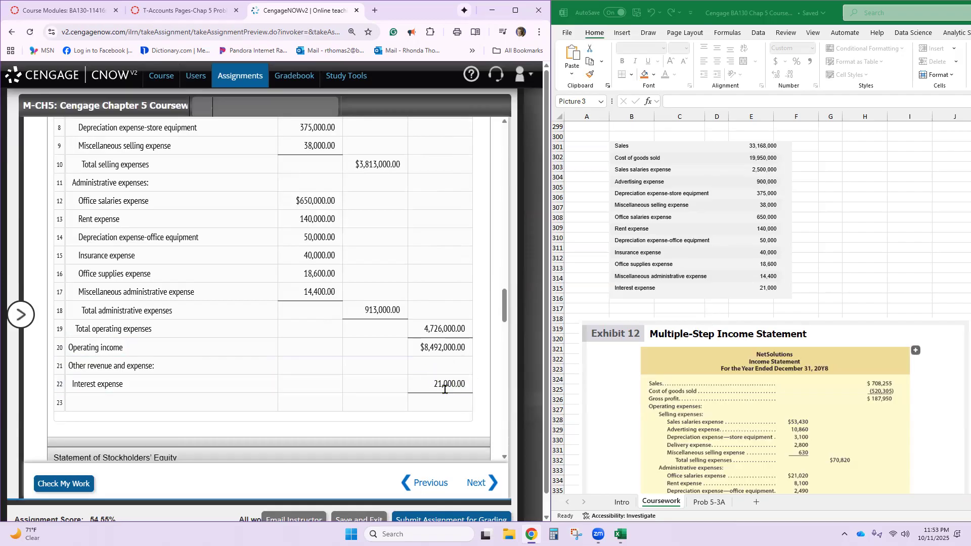
- Enter "Net income" on line 23 with an amount of 8,471,000 and have the completed income statement checked
{"action": "left_click", "coordinate": [163, 406]}
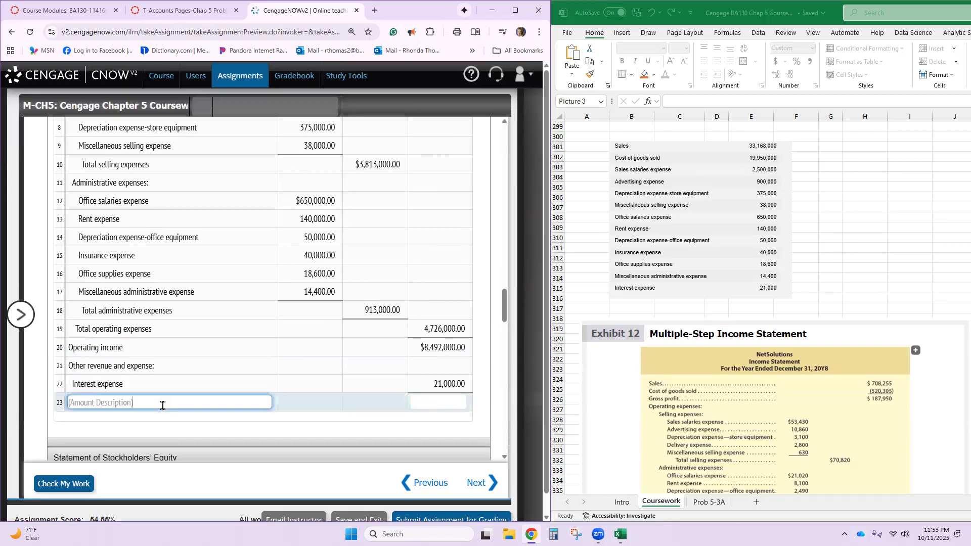
{"action": "type", "text": "Net income"}
{"action": "key", "text": "Tab"}
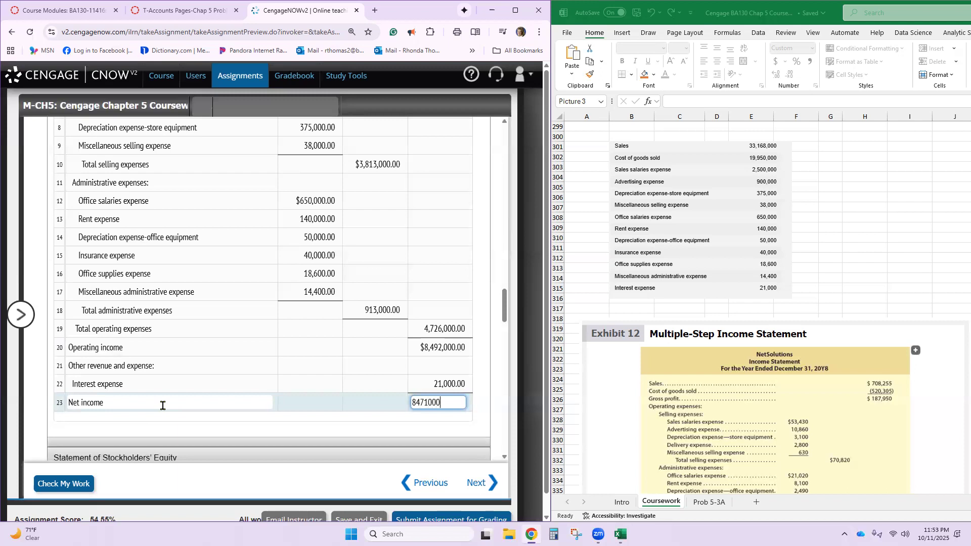
{"action": "key", "text": "Tab"}
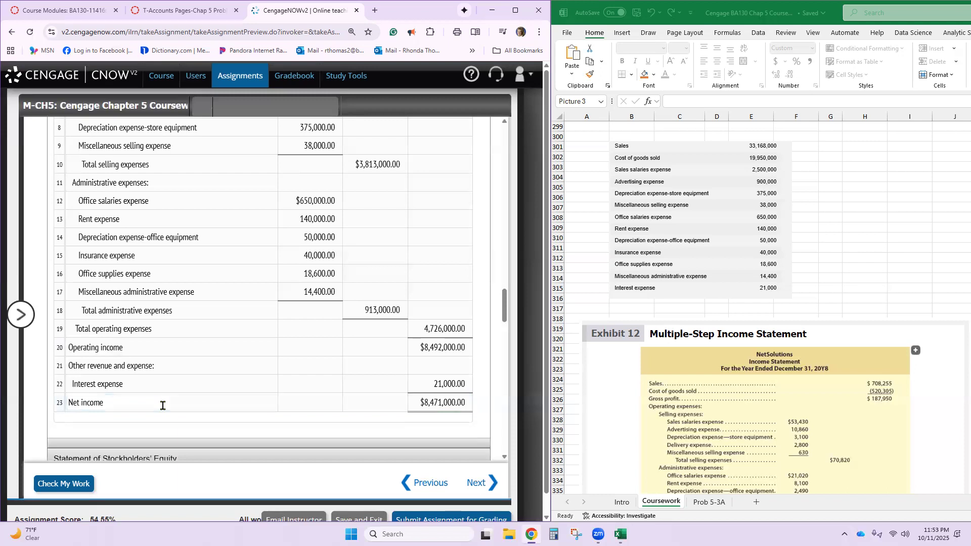
{"action": "left_click", "coordinate": [82, 486]}
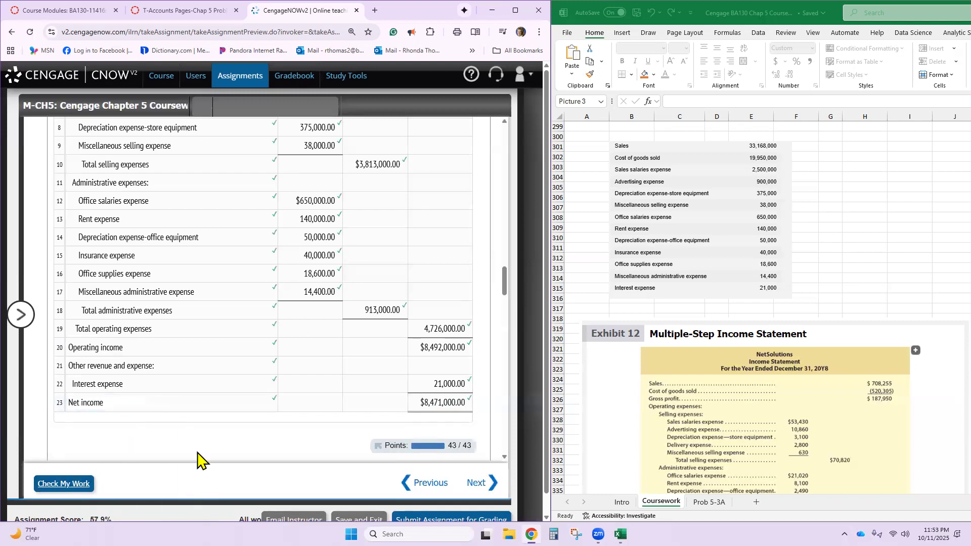
{"action": "scroll", "coordinate": [202, 458], "scroll_direction": "up", "scroll_amount": 5}
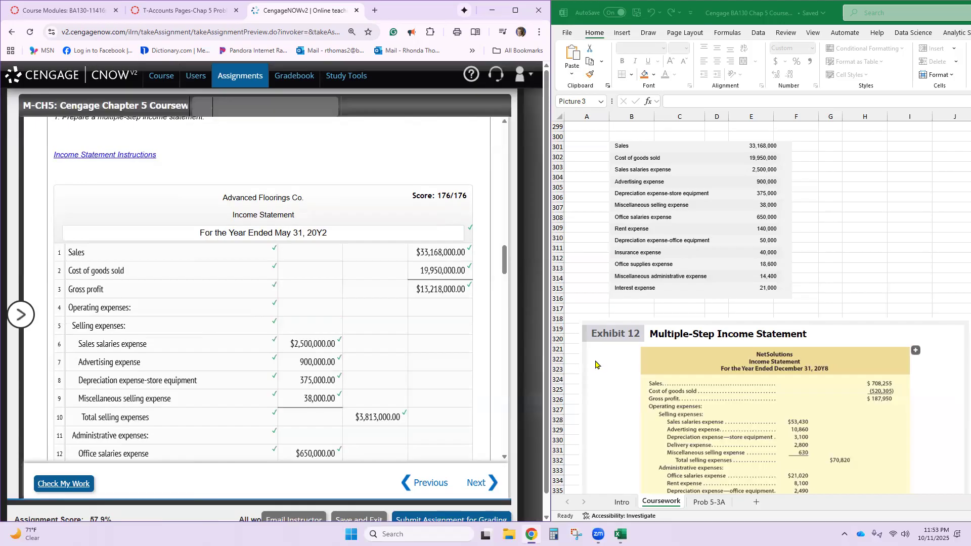
- Move the Exhibit 15 balance sheet and Exhibit 14 stockholders' equity pictures farther down the Coursework sheet to free rows above them
{"action": "scroll", "coordinate": [749, 347], "scroll_direction": "down", "scroll_amount": 4}
{"action": "scroll", "coordinate": [765, 334], "scroll_direction": "down", "scroll_amount": 15}
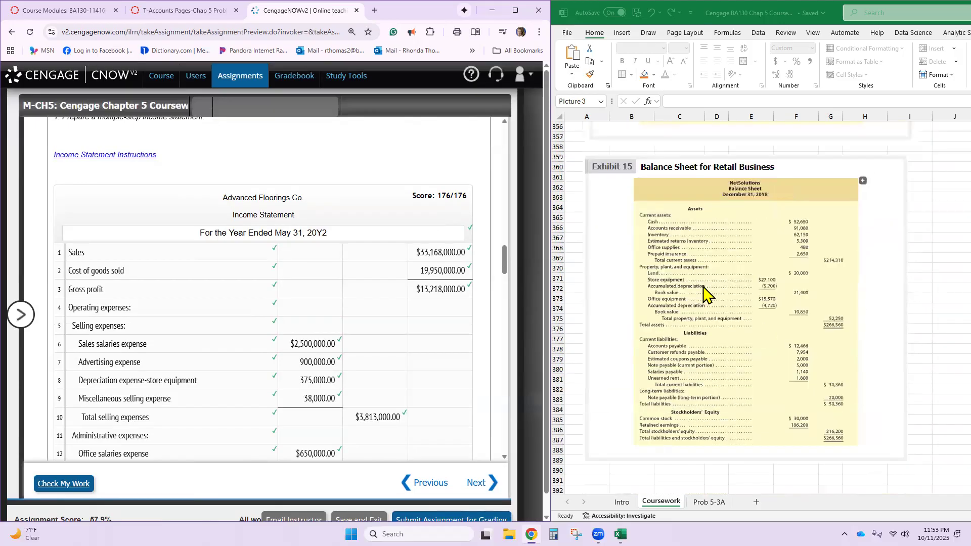
{"action": "left_click_drag", "start_coordinate": [703, 277], "coordinate": [726, 475]}
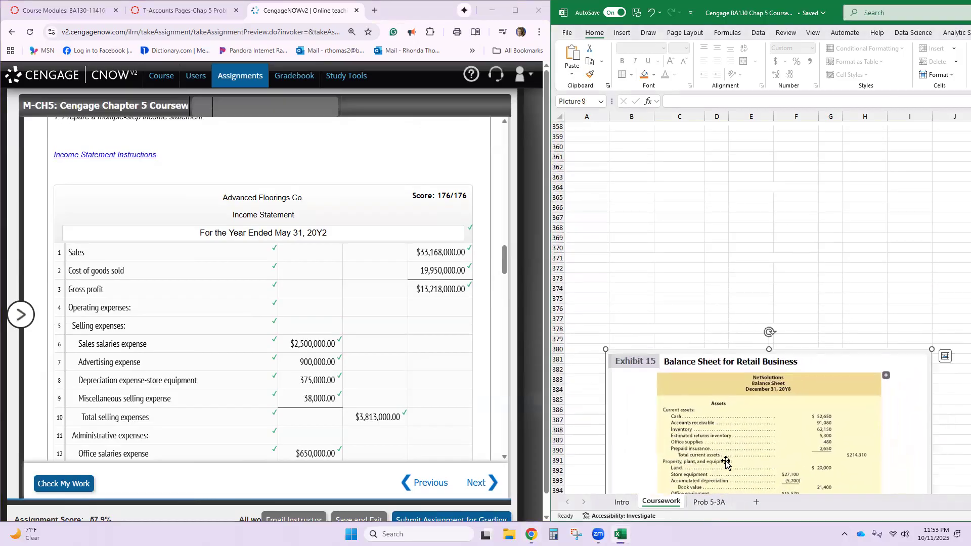
{"action": "scroll", "coordinate": [727, 456], "scroll_direction": "up", "scroll_amount": 5}
{"action": "left_click_drag", "start_coordinate": [722, 253], "coordinate": [732, 429]}
- Capture and copy the Common stock, Retained earnings and Dividends rows of the problem's account list with Snipping Tool
{"action": "scroll", "coordinate": [227, 268], "scroll_direction": "up", "scroll_amount": 15}
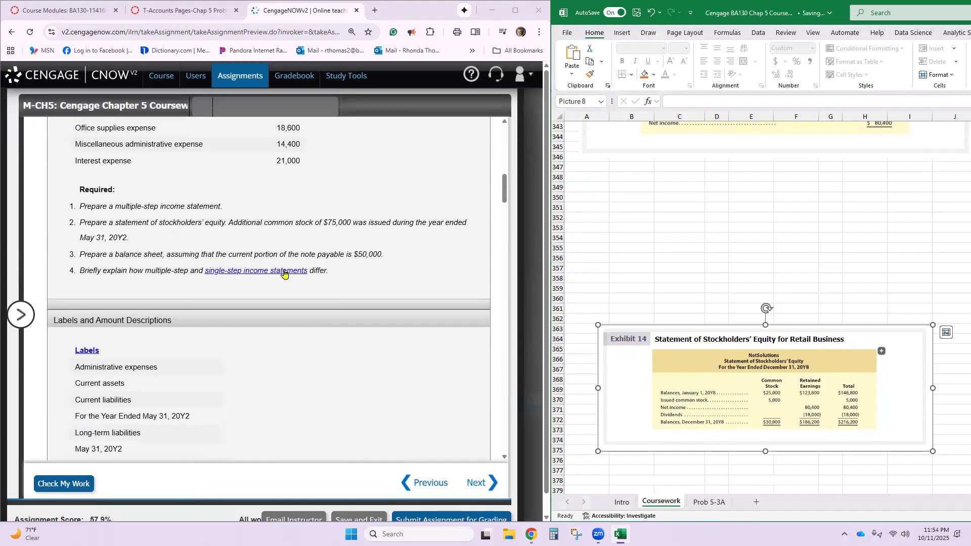
{"action": "scroll", "coordinate": [281, 273], "scroll_direction": "up", "scroll_amount": 4}
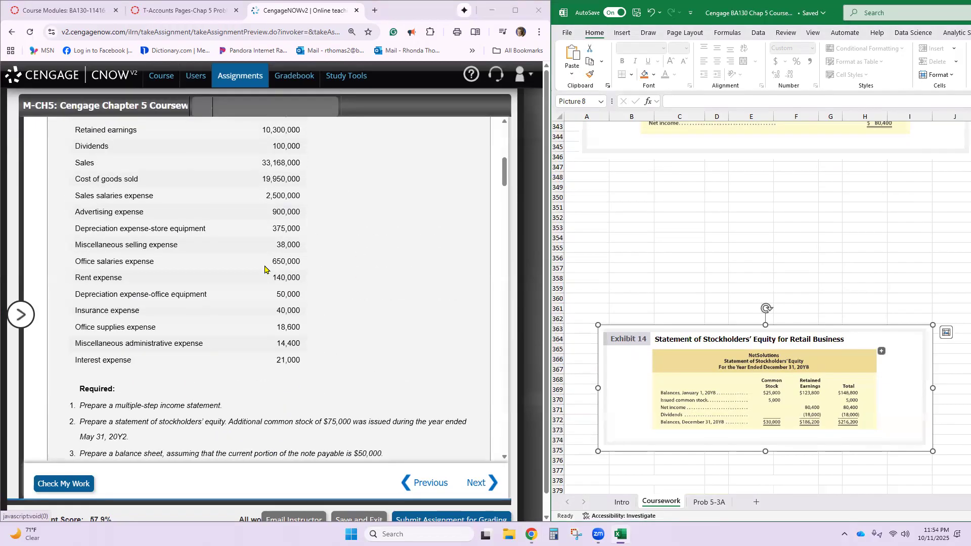
{"action": "scroll", "coordinate": [253, 268], "scroll_direction": "up", "scroll_amount": 3}
{"action": "scroll", "coordinate": [190, 259], "scroll_direction": "up", "scroll_amount": 3}
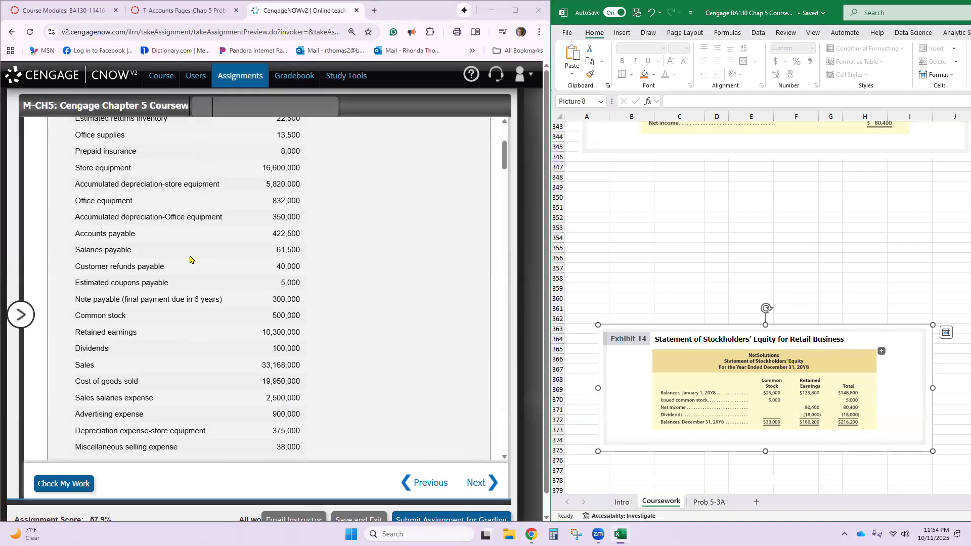
{"action": "scroll", "coordinate": [189, 259], "scroll_direction": "down", "scroll_amount": 3}
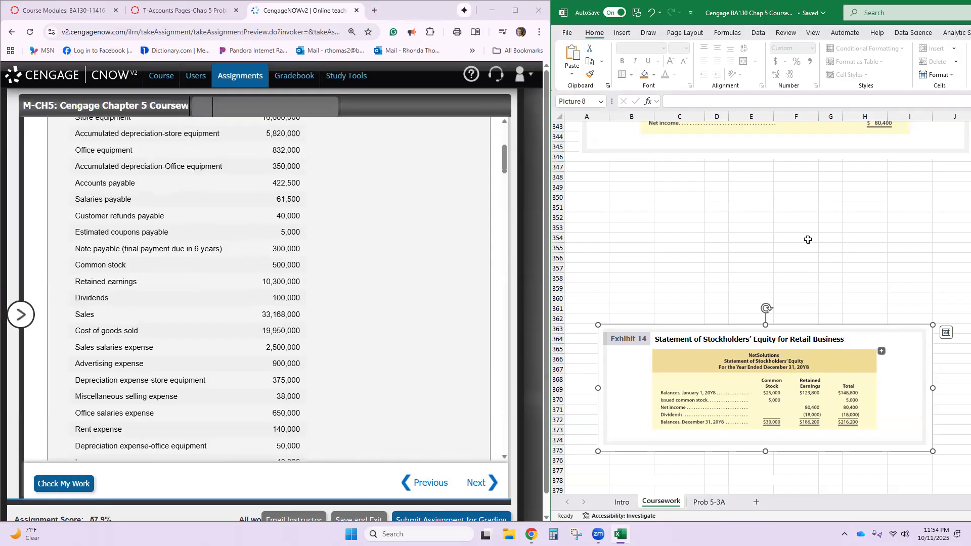
{"action": "left_click", "coordinate": [576, 534]}
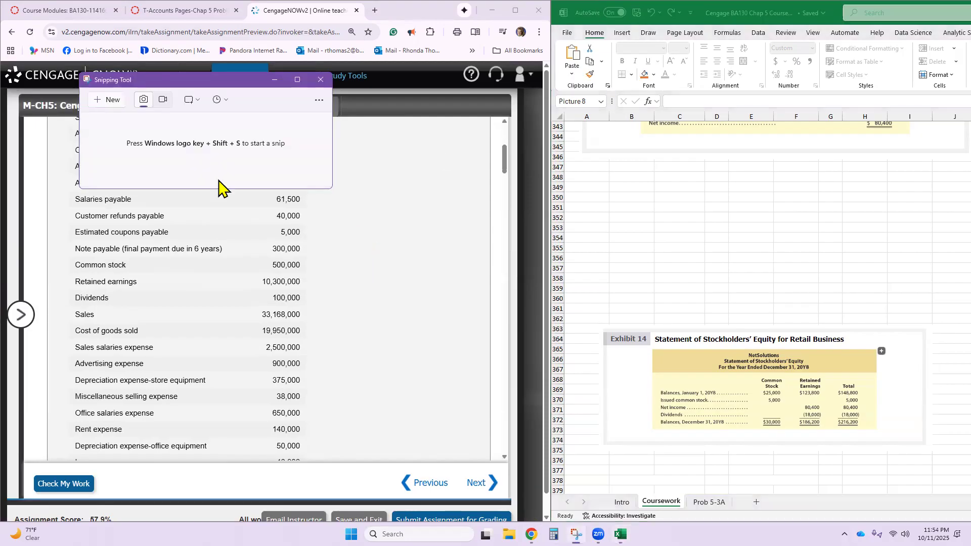
{"action": "left_click", "coordinate": [112, 100]}
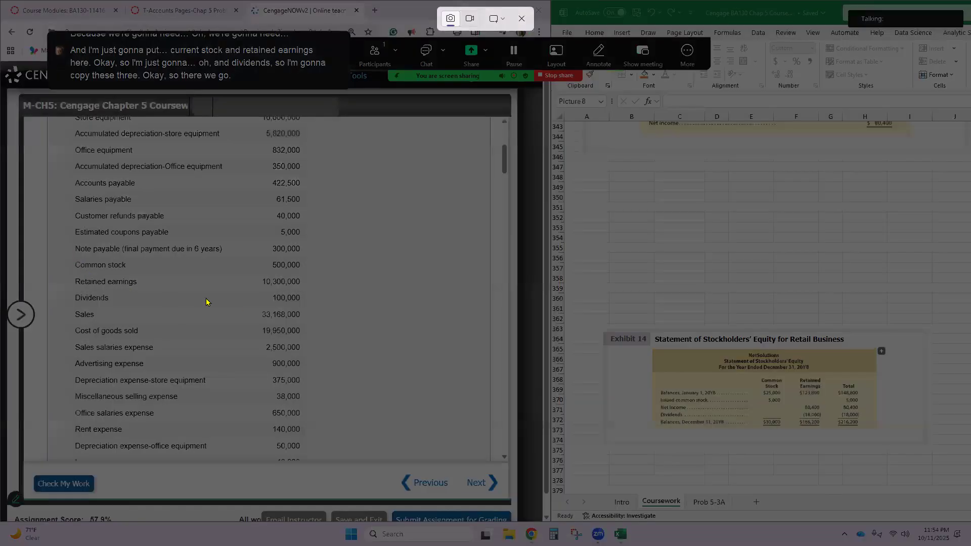
{"action": "left_click_drag", "start_coordinate": [71, 260], "coordinate": [308, 306]}
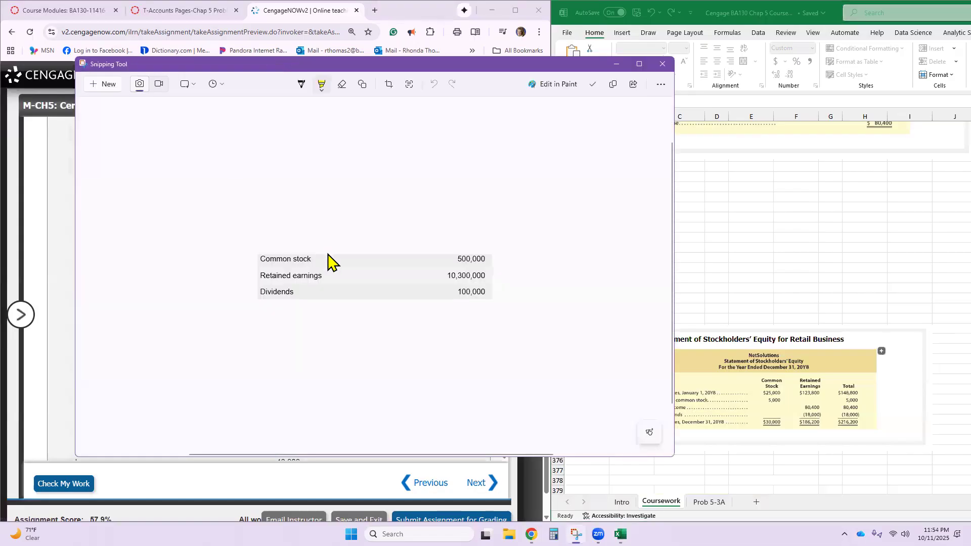
{"action": "right_click", "coordinate": [346, 272]}
{"action": "left_click", "coordinate": [410, 299]}
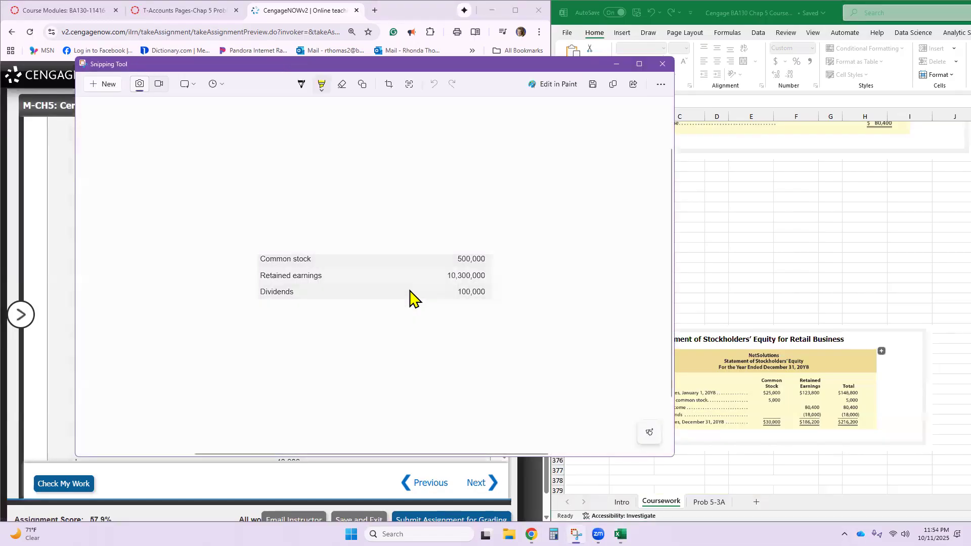
- Paste the snipped account balances at cell B349 of the Coursework sheet in Excel and close Snipping Tool
{"action": "left_click", "coordinate": [708, 201]}
{"action": "left_click", "coordinate": [648, 188]}
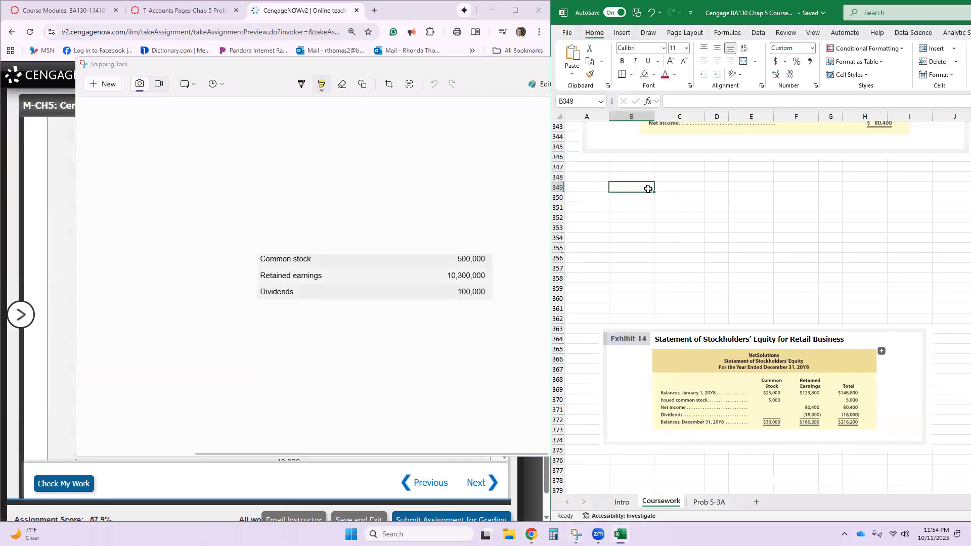
{"action": "key", "text": "ctrl+v"}
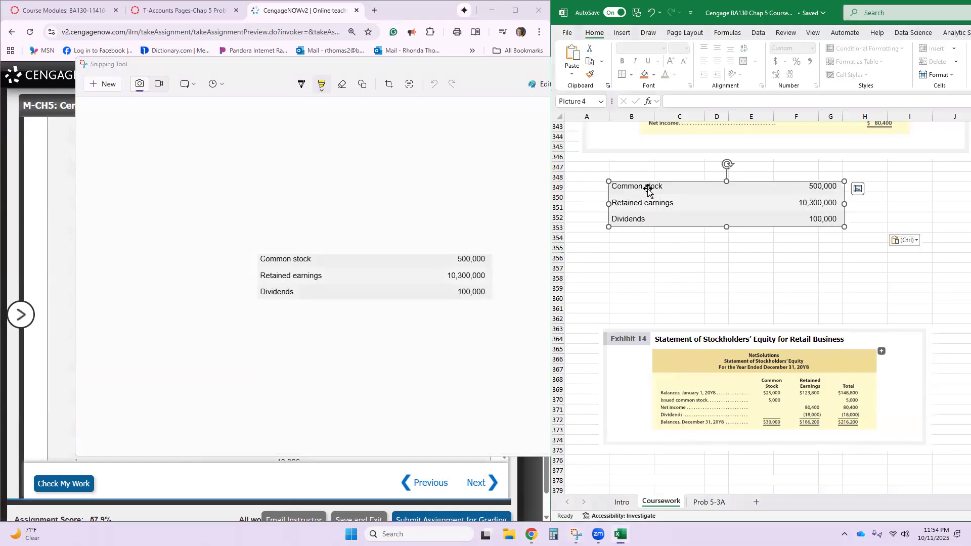
{"action": "left_click", "coordinate": [558, 196]}
{"action": "left_click", "coordinate": [481, 210]}
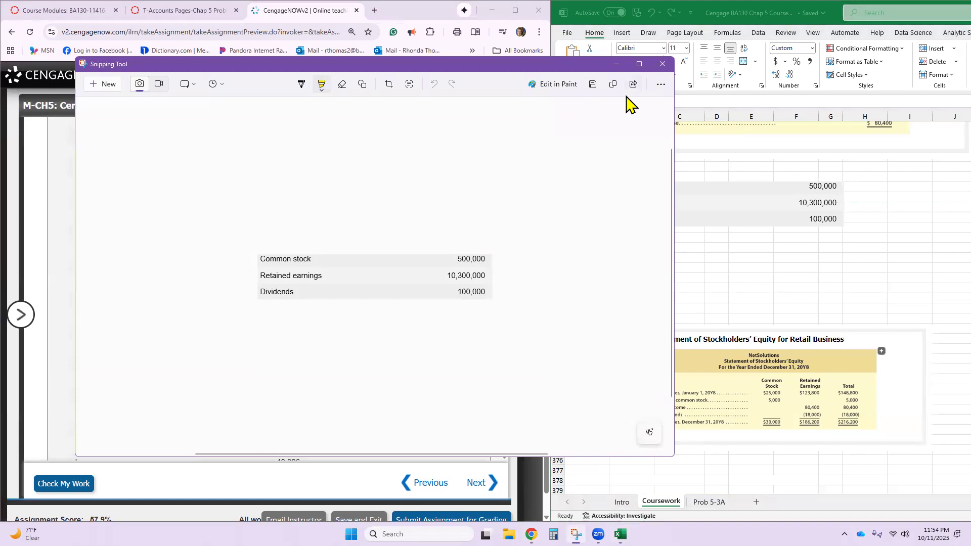
{"action": "left_click", "coordinate": [663, 63]}
- Snip requirement 2 of the problem, the stockholders' equity instruction with the $75,000 of additional common stock
{"action": "scroll", "coordinate": [415, 282], "scroll_direction": "down", "scroll_amount": 5}
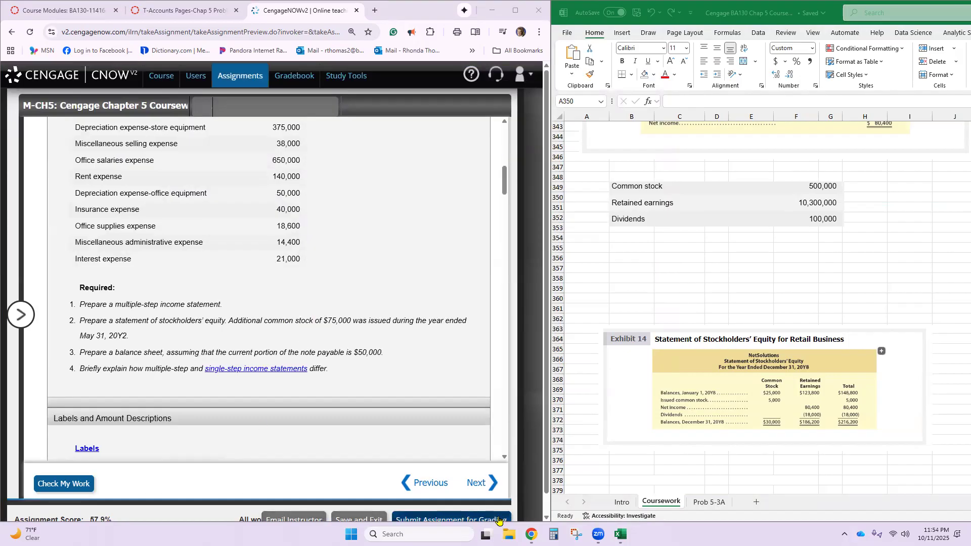
{"action": "left_click", "coordinate": [576, 534]}
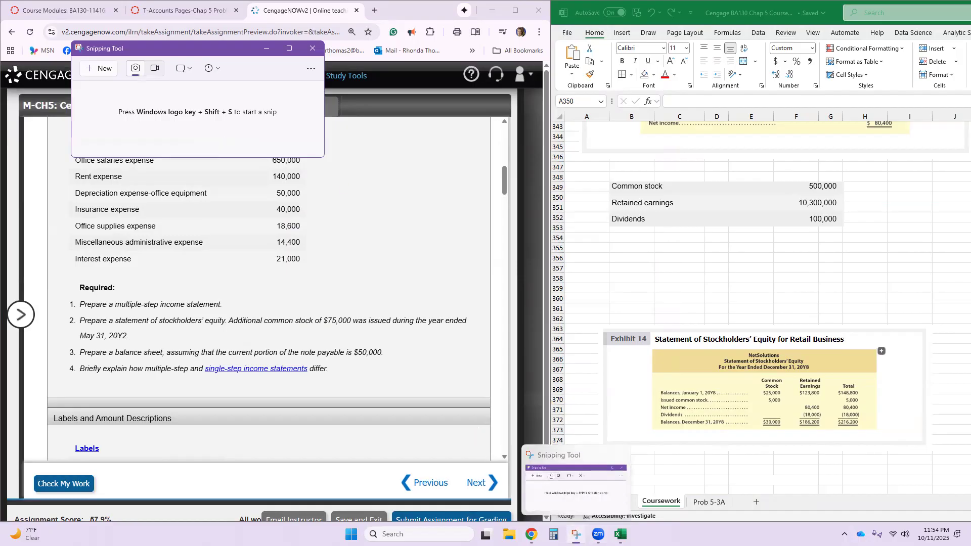
{"action": "left_click", "coordinate": [576, 534]}
{"action": "left_click", "coordinate": [576, 534]}
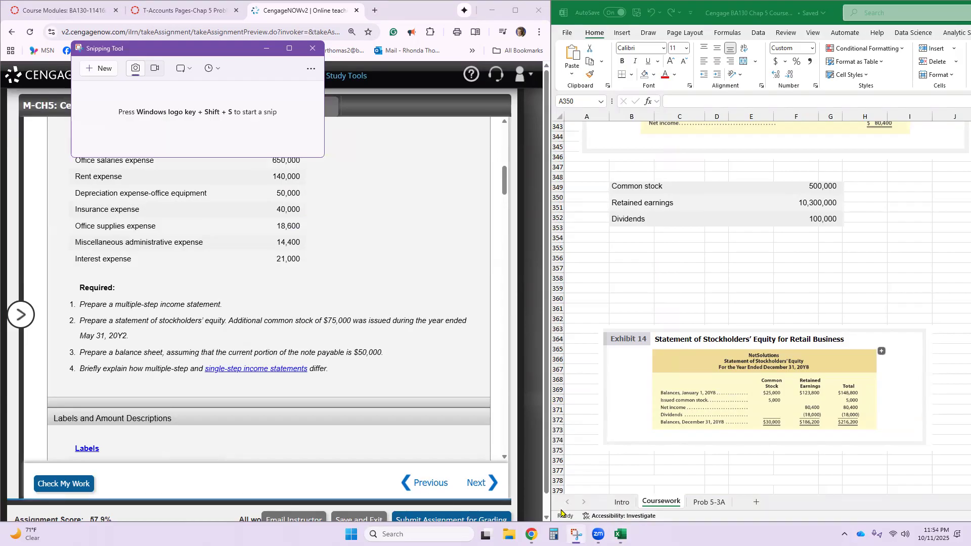
{"action": "left_click", "coordinate": [576, 534]}
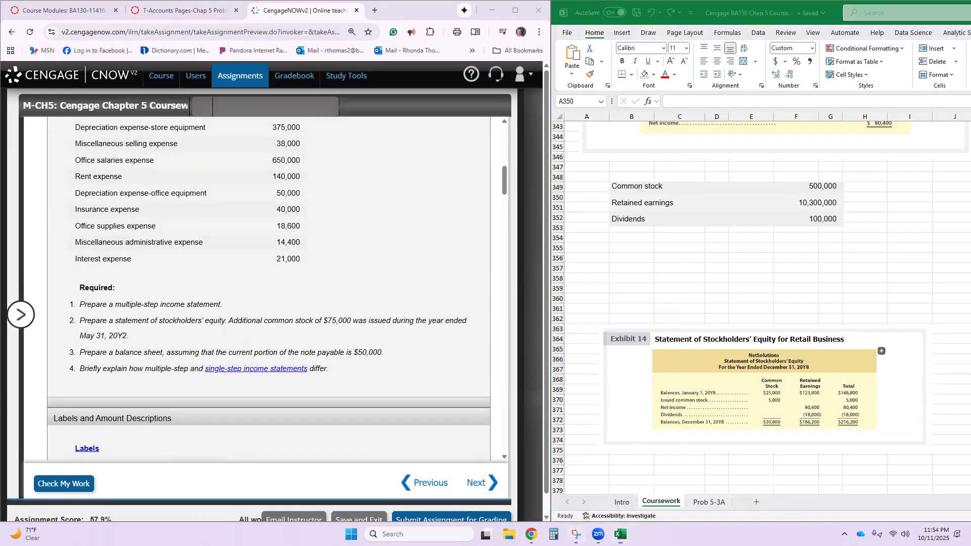
{"action": "left_click", "coordinate": [576, 534]}
{"action": "left_click", "coordinate": [577, 534]}
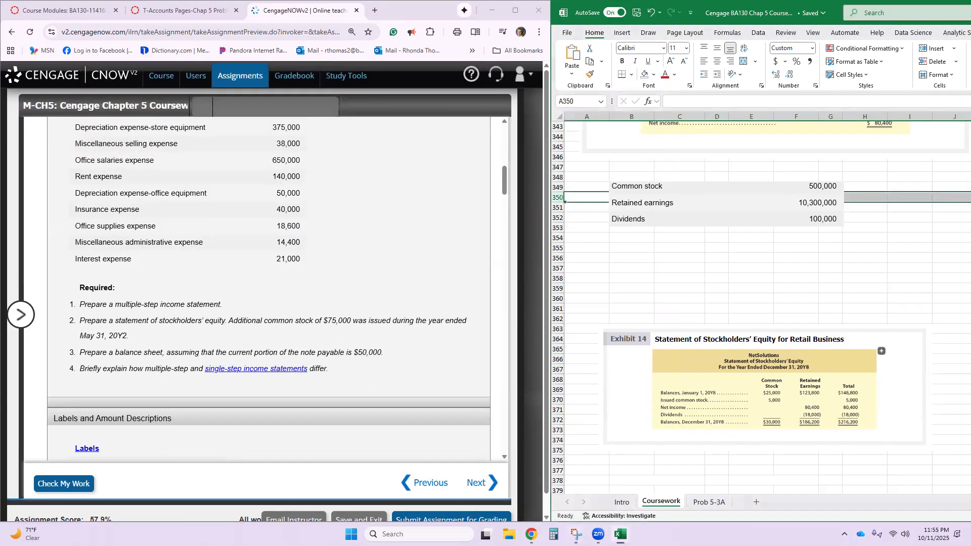
{"action": "left_click", "coordinate": [576, 534]}
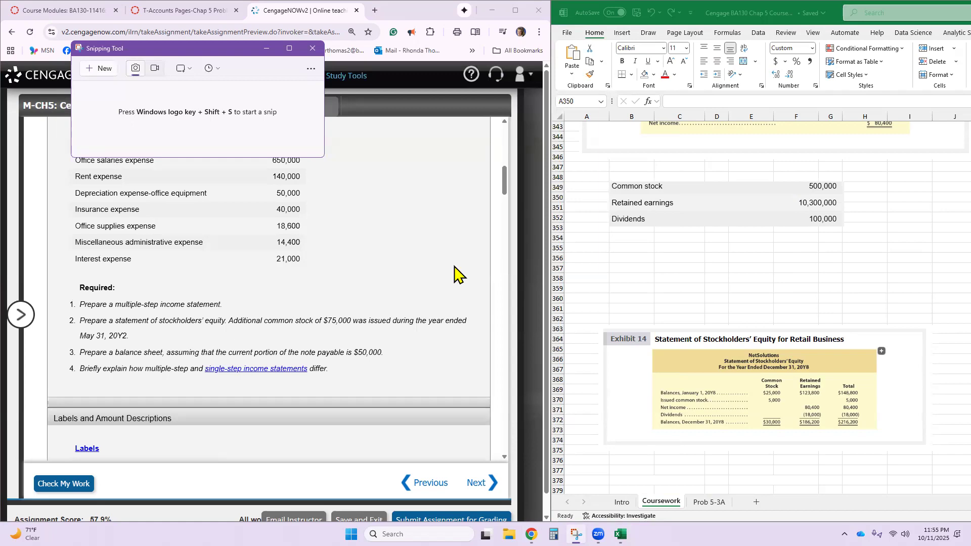
{"action": "key", "text": "super+shift+s"}
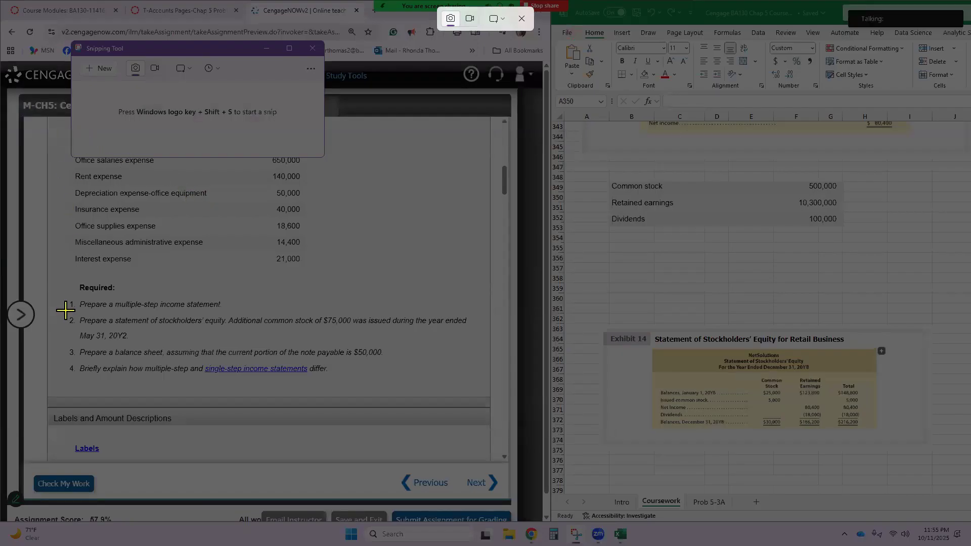
{"action": "left_click_drag", "start_coordinate": [66, 311], "coordinate": [471, 346]}
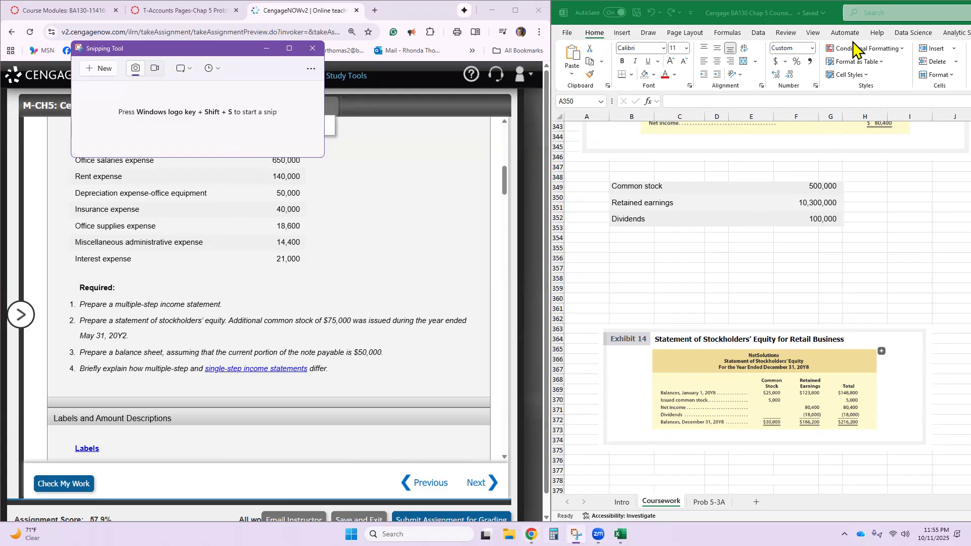
- Paste the requirement 2 snip at cell B355 in Excel, shrink it to fit above Exhibit 14, and minimize Snipping Tool
{"action": "left_click", "coordinate": [640, 250]}
{"action": "key", "text": "ctrl+v"}
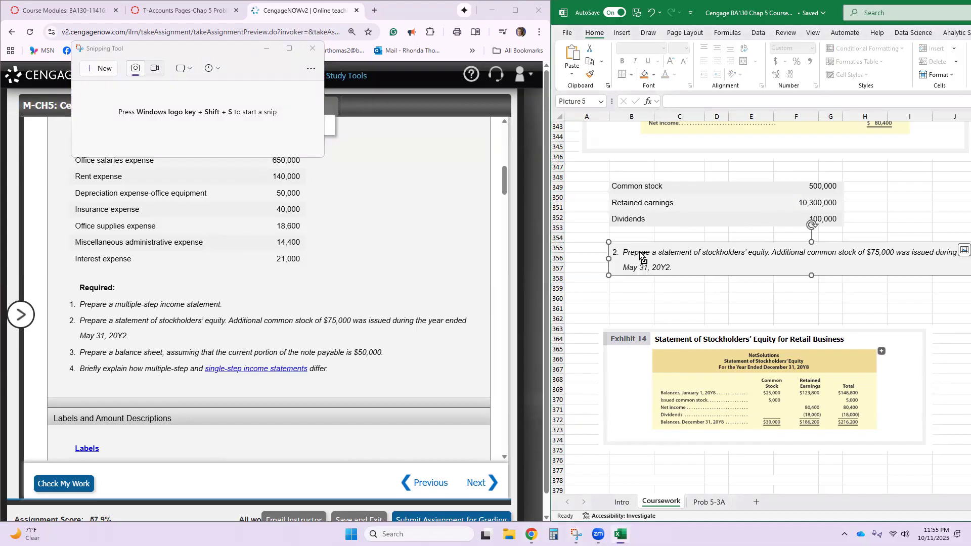
{"action": "left_click_drag", "start_coordinate": [643, 256], "coordinate": [670, 268]}
{"action": "left_click_drag", "start_coordinate": [746, 255], "coordinate": [668, 263]}
{"action": "left_click", "coordinate": [633, 308]}
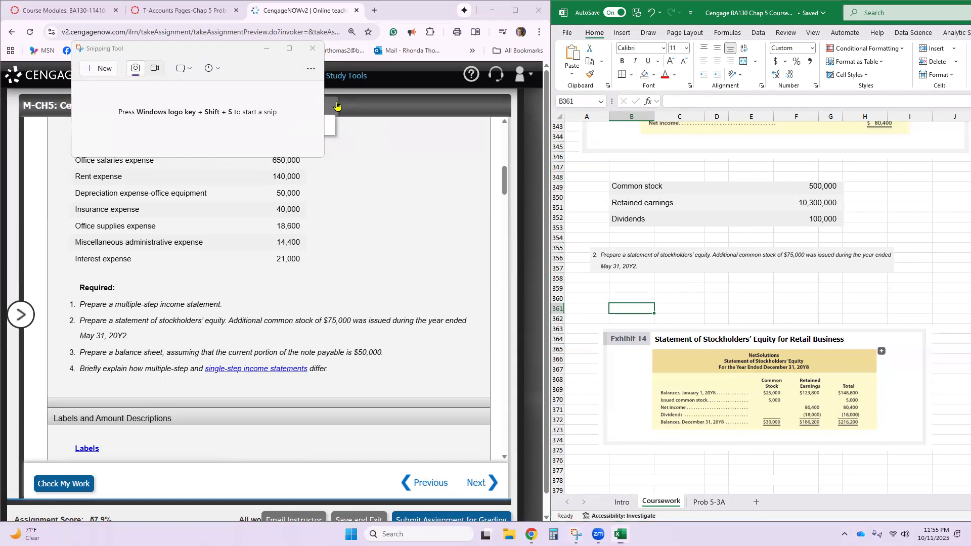
{"action": "left_click", "coordinate": [267, 48]}
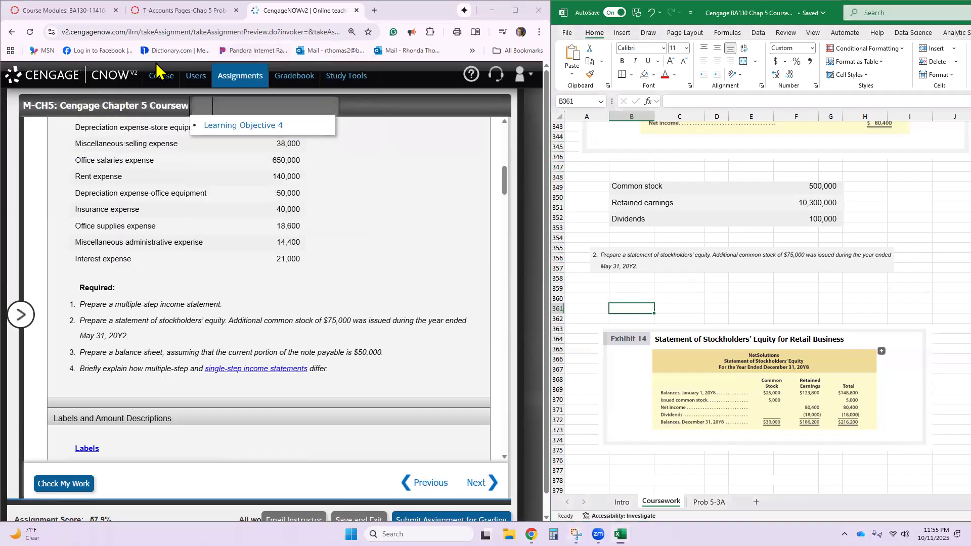
{"action": "left_click", "coordinate": [201, 87]}
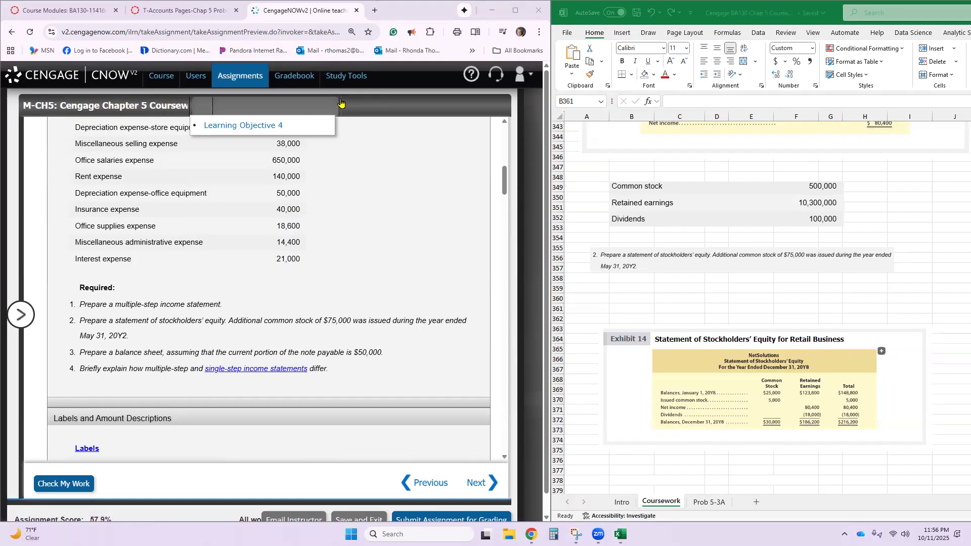
- Reduce the CengageNOW page zoom to 90% and bring the full Statement of Stockholders' Equity grid into view
{"action": "scroll", "coordinate": [347, 381], "scroll_direction": "down", "scroll_amount": 10}
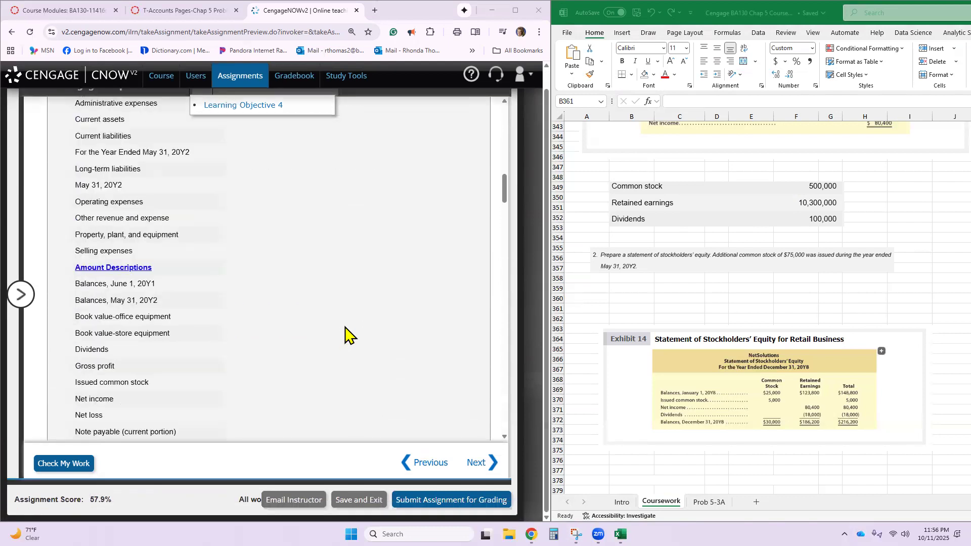
{"action": "scroll", "coordinate": [345, 331], "scroll_direction": "down", "scroll_amount": 15}
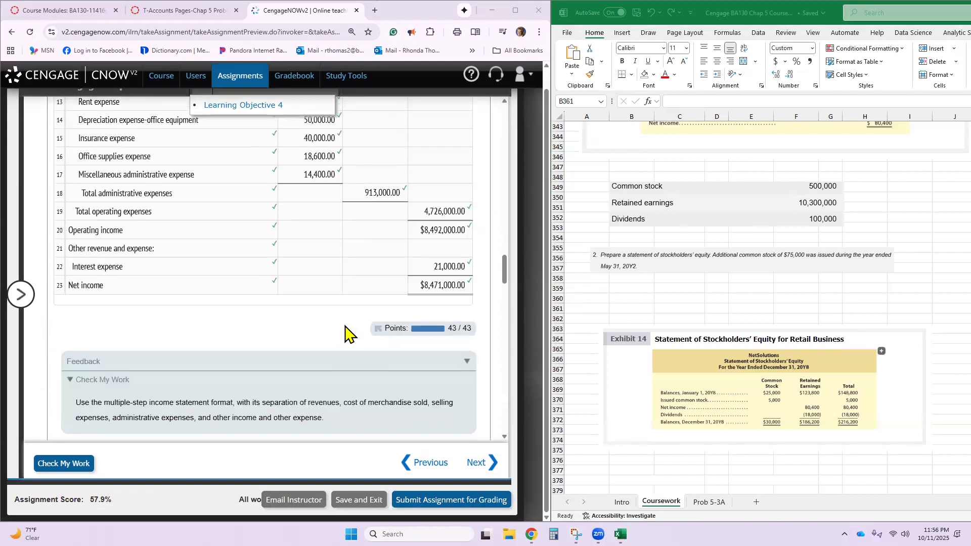
{"action": "scroll", "coordinate": [346, 335], "scroll_direction": "down", "scroll_amount": 4}
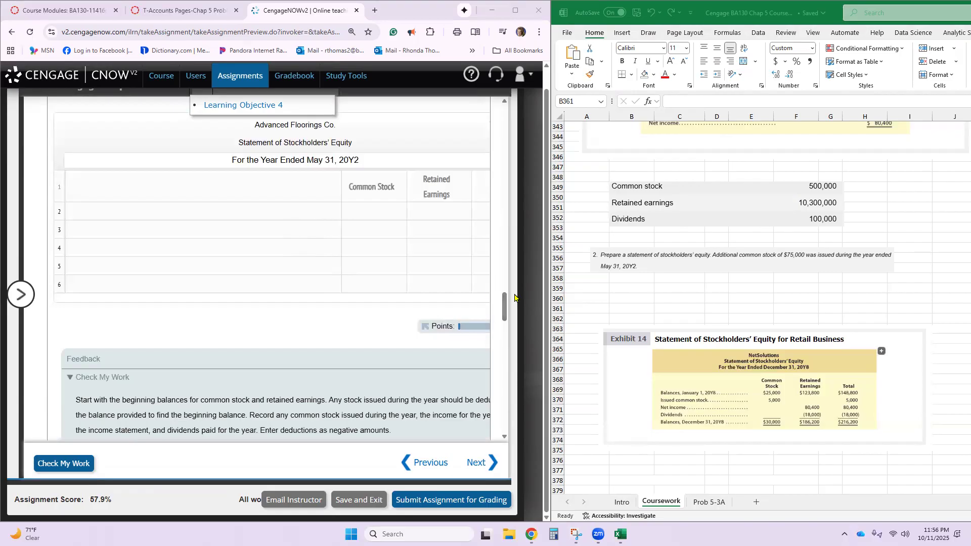
{"action": "left_click", "coordinate": [349, 249]}
{"action": "key", "text": "ctrl+minus"}
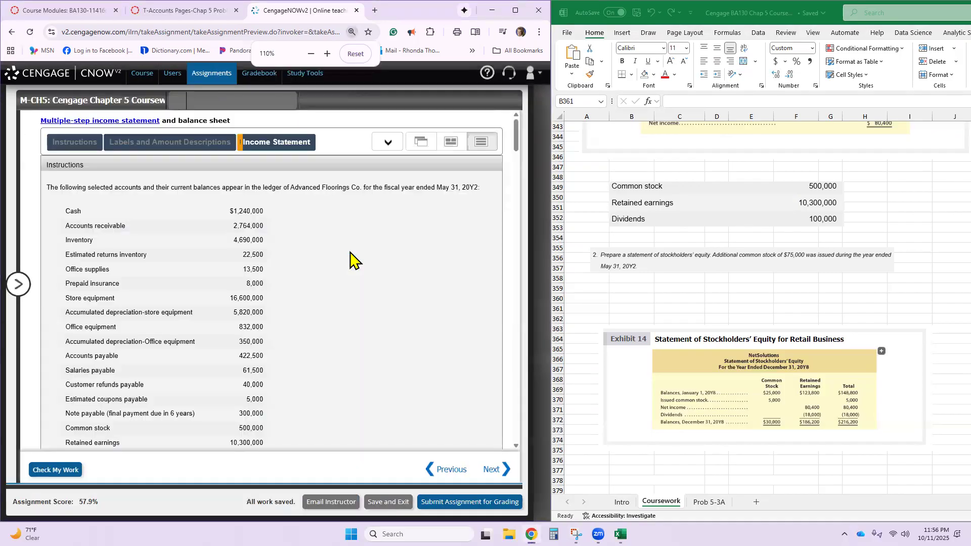
{"action": "key", "text": "ctrl+minus"}
{"action": "scroll", "coordinate": [353, 258], "scroll_direction": "down", "scroll_amount": 10}
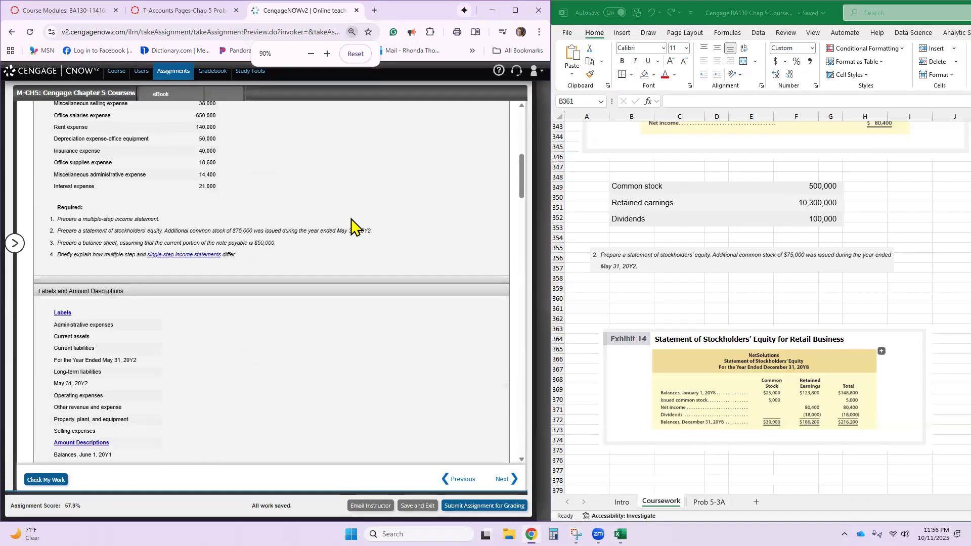
{"action": "scroll", "coordinate": [353, 228], "scroll_direction": "down", "scroll_amount": 15}
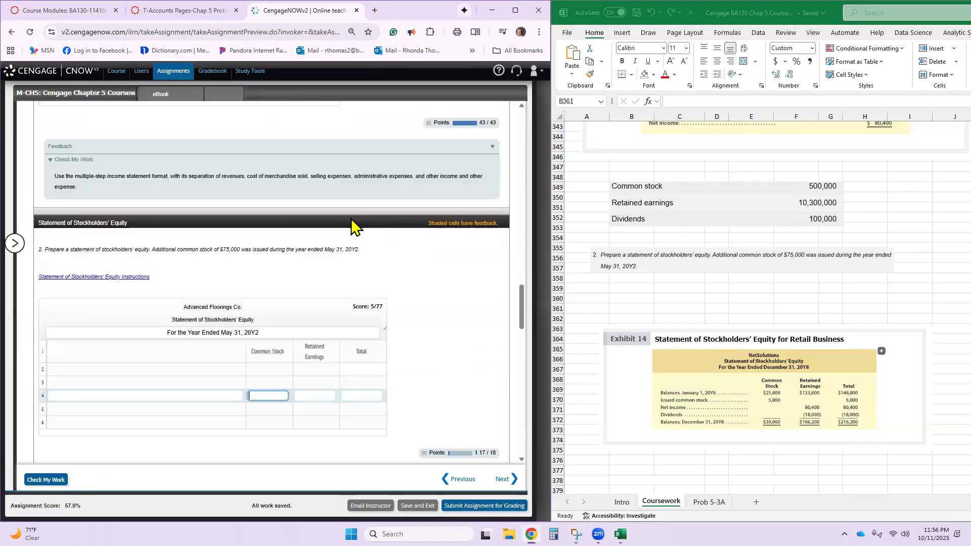
- Examine the completed income statement and the blank description lines 2 to 6 of the Statement of Stockholders' Equity
{"action": "scroll", "coordinate": [353, 228], "scroll_direction": "up", "scroll_amount": 3}
{"action": "scroll", "coordinate": [352, 227], "scroll_direction": "up", "scroll_amount": 1}
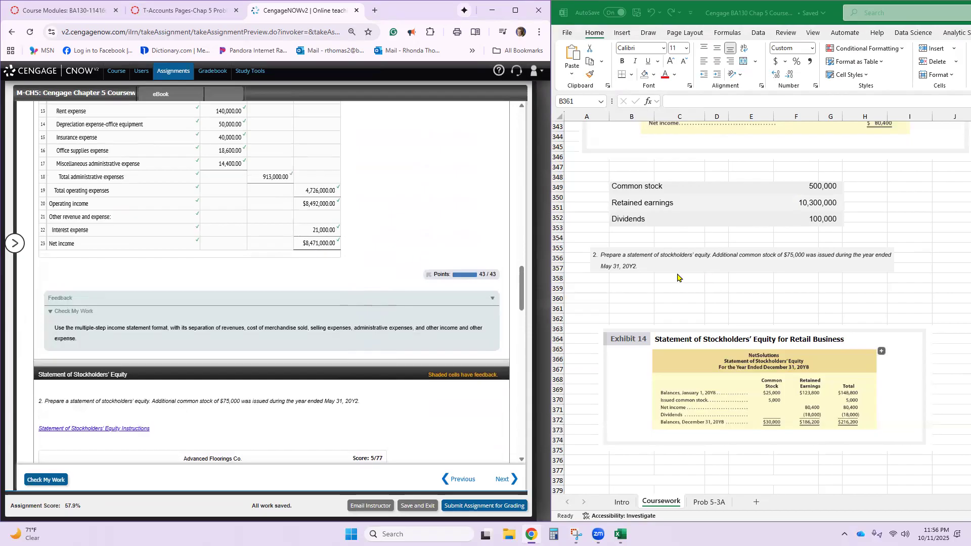
{"action": "scroll", "coordinate": [353, 255], "scroll_direction": "down", "scroll_amount": 7}
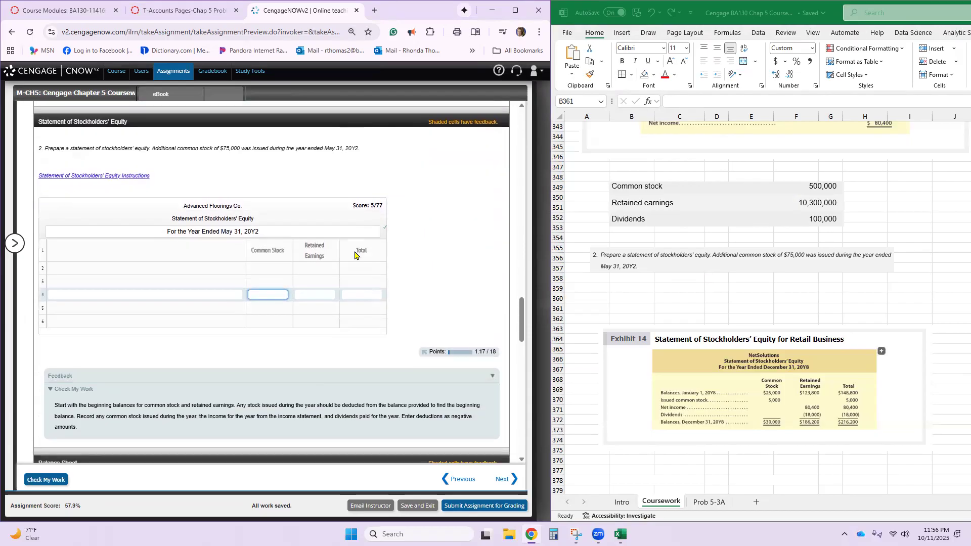
{"action": "left_click", "coordinate": [232, 269]}
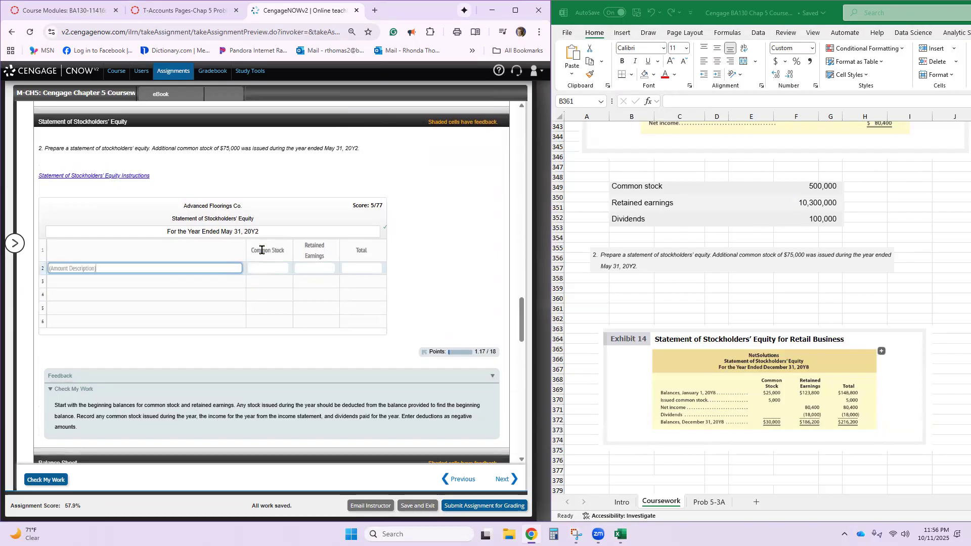
{"action": "left_click", "coordinate": [121, 323]}
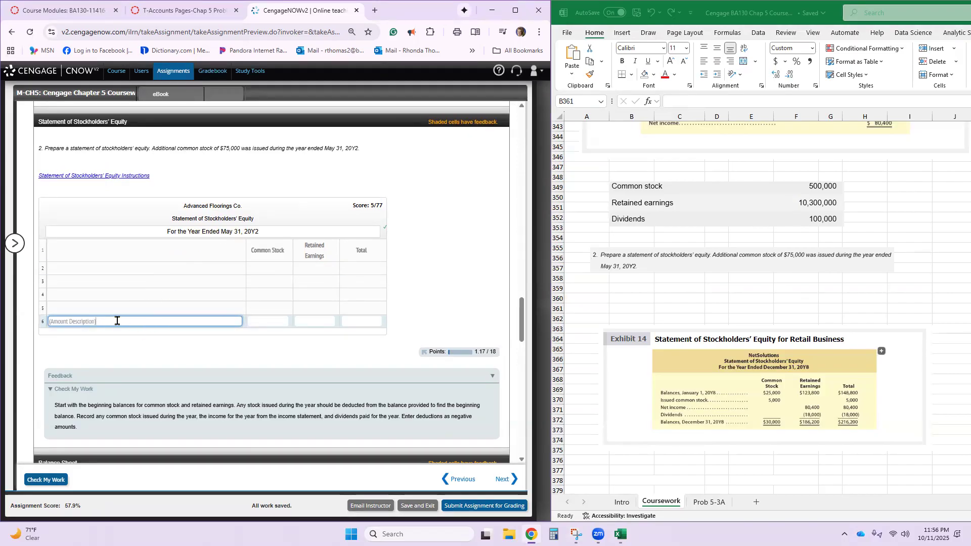
{"action": "scroll", "coordinate": [160, 296], "scroll_direction": "up", "scroll_amount": 20}
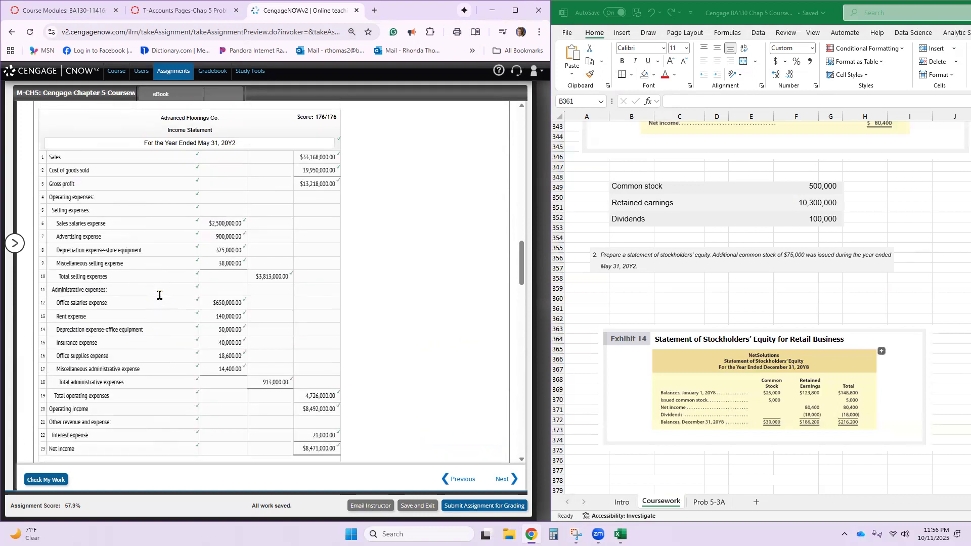
- Copy the amount description "Balances, May 31, 20Y2" into line 6 of the Statement of Stockholders' Equity
{"action": "scroll", "coordinate": [159, 295], "scroll_direction": "up", "scroll_amount": 2}
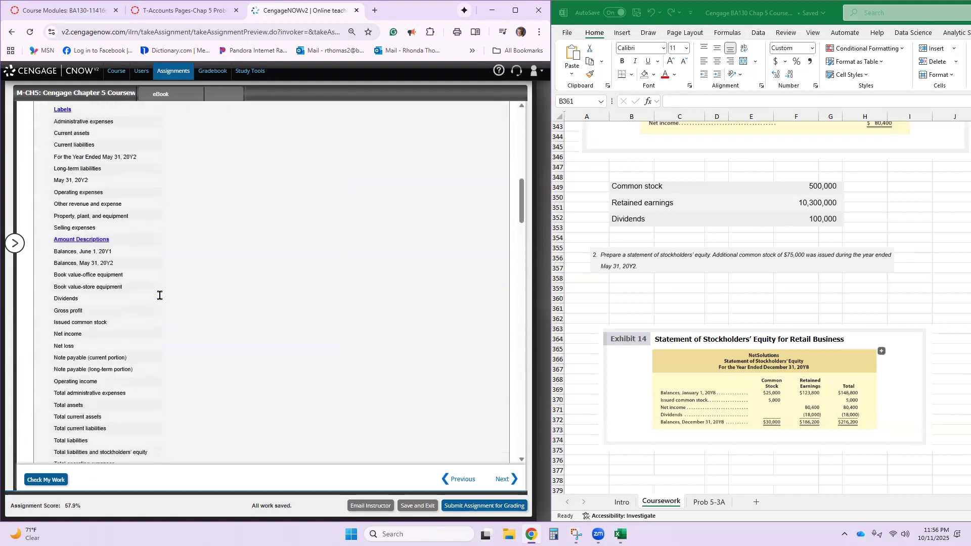
{"action": "scroll", "coordinate": [159, 296], "scroll_direction": "down", "scroll_amount": 1}
{"action": "scroll", "coordinate": [159, 295], "scroll_direction": "up", "scroll_amount": 2}
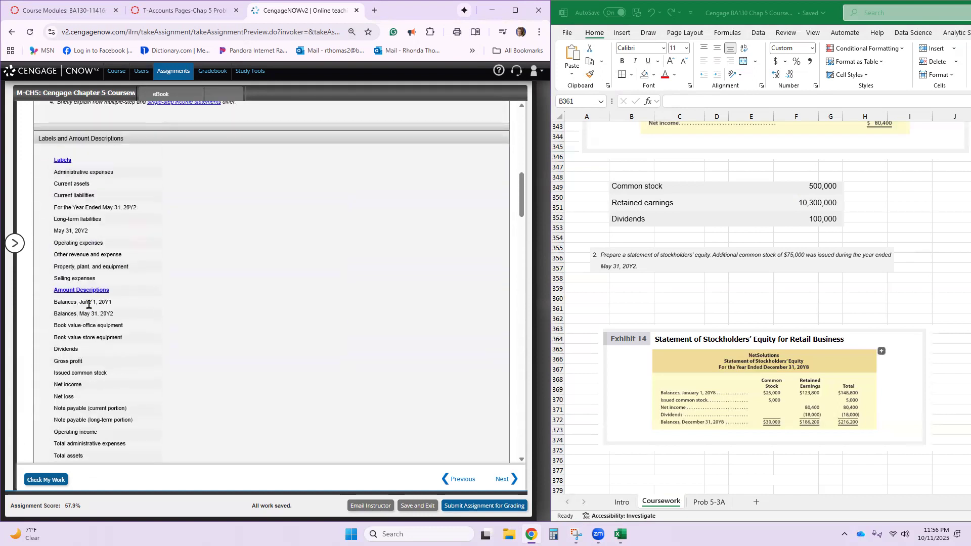
{"action": "triple_click", "coordinate": [79, 311]}
{"action": "key", "text": "ctrl+c"}
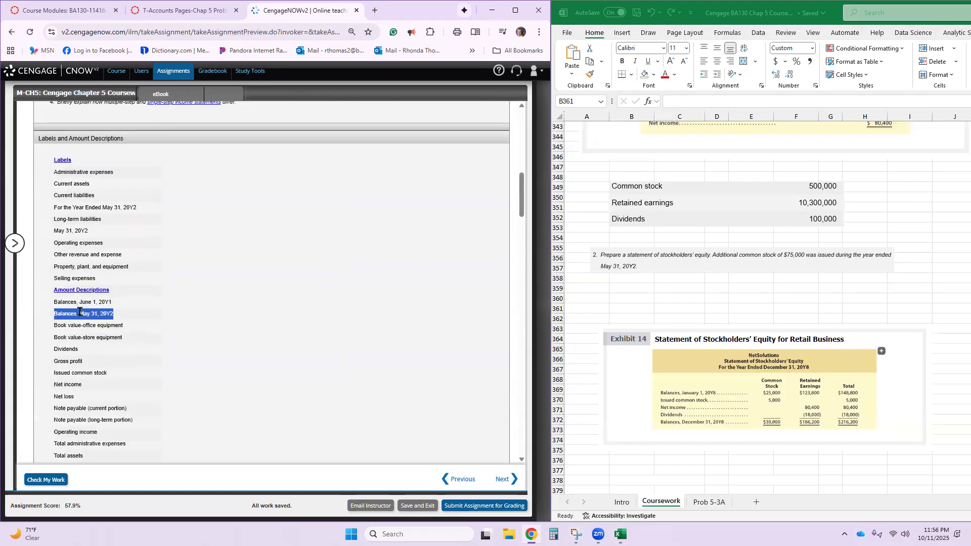
{"action": "scroll", "coordinate": [105, 334], "scroll_direction": "down", "scroll_amount": 20}
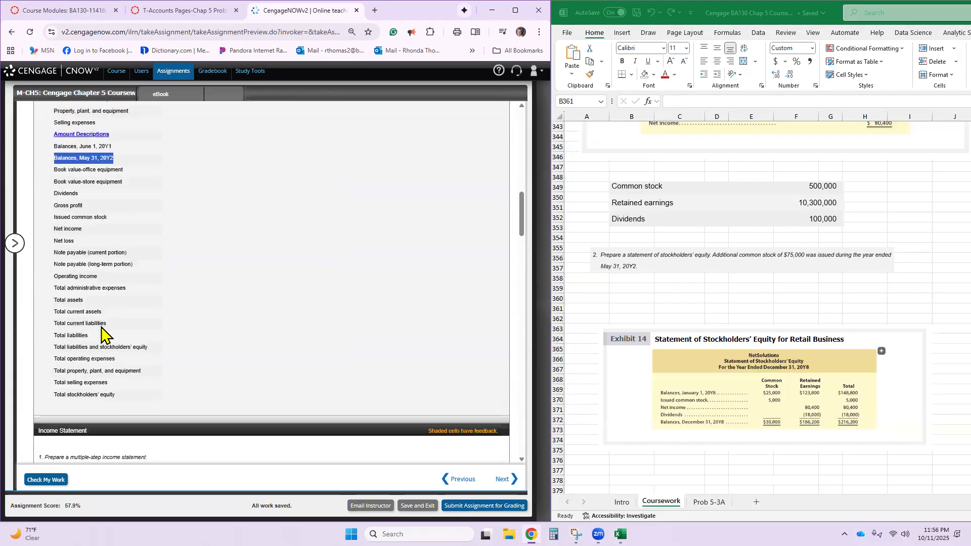
{"action": "scroll", "coordinate": [131, 376], "scroll_direction": "down", "scroll_amount": 4}
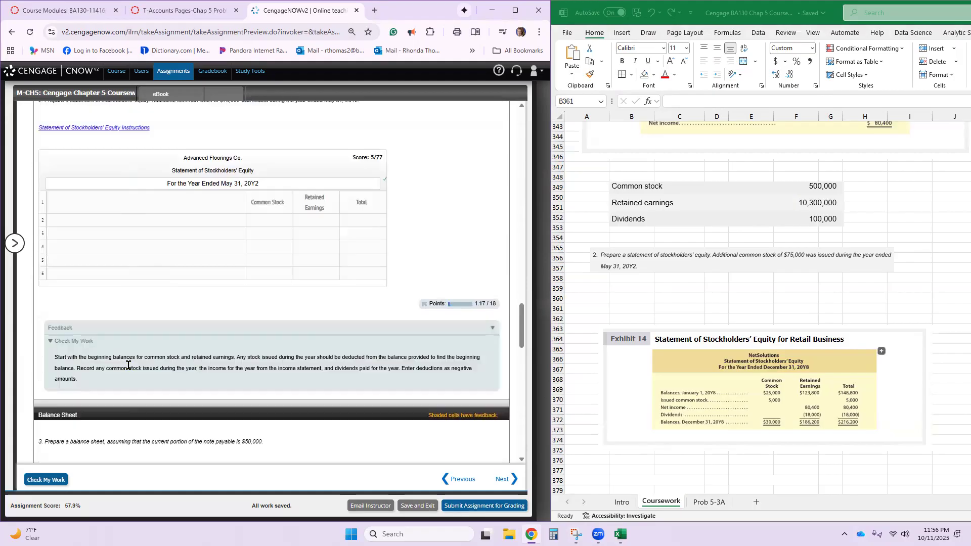
{"action": "left_click", "coordinate": [120, 270]}
{"action": "key", "text": "ctrl+v"}
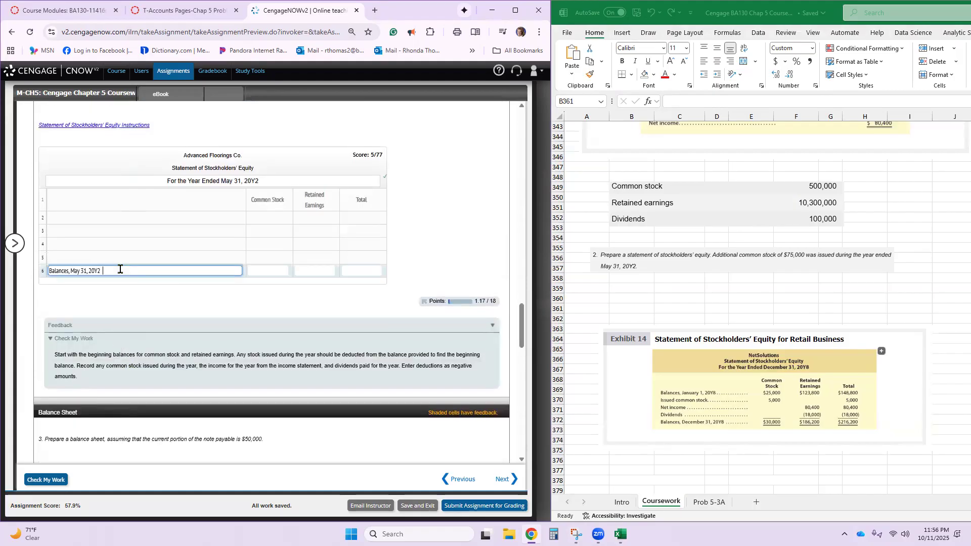
- Enlarge the CengageNOW page zoom to 110% and bring the Statement of Stockholders' Equity grid back into view
{"action": "scroll", "coordinate": [120, 269], "scroll_direction": "up", "scroll_amount": 20}
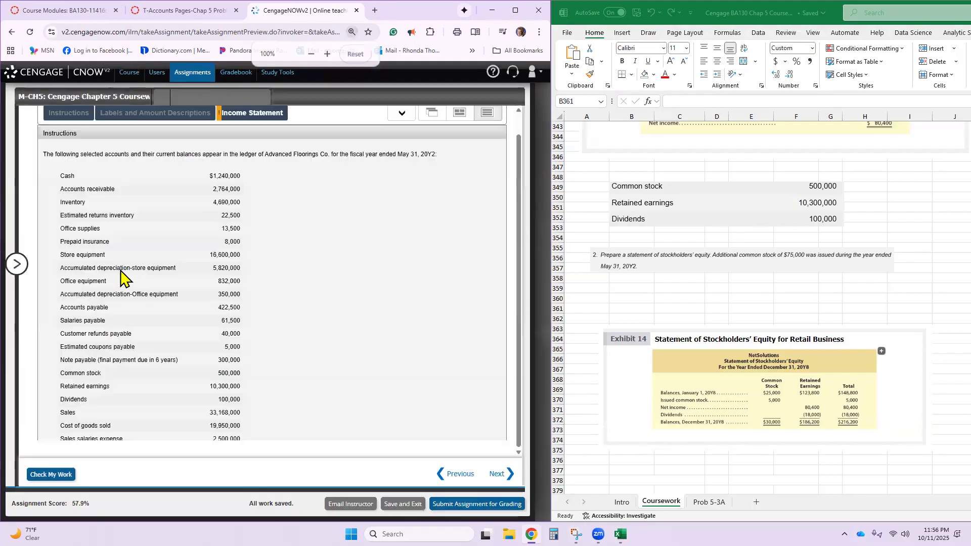
{"action": "scroll", "coordinate": [129, 265], "scroll_direction": "down", "scroll_amount": 3}
{"action": "scroll", "coordinate": [129, 265], "scroll_direction": "down", "scroll_amount": 10}
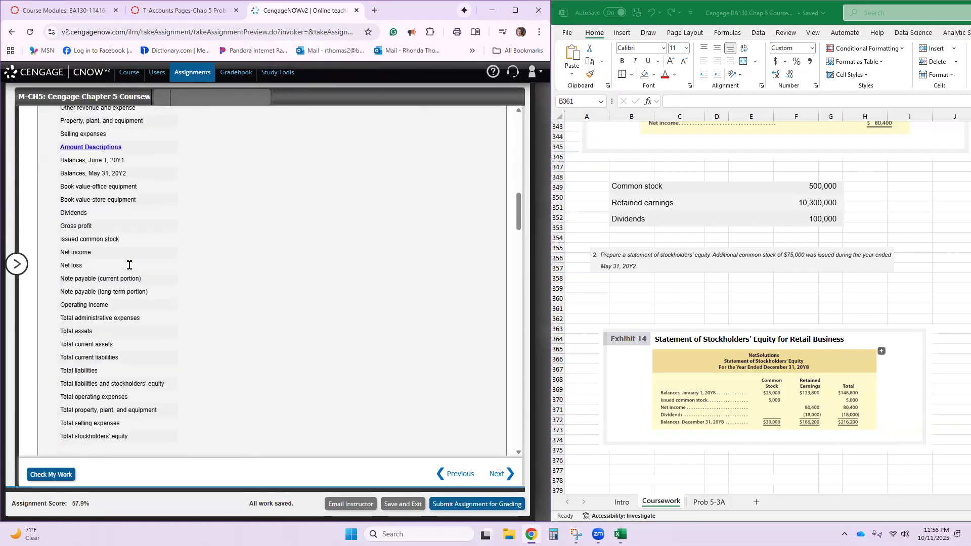
{"action": "scroll", "coordinate": [129, 265], "scroll_direction": "down", "scroll_amount": 12}
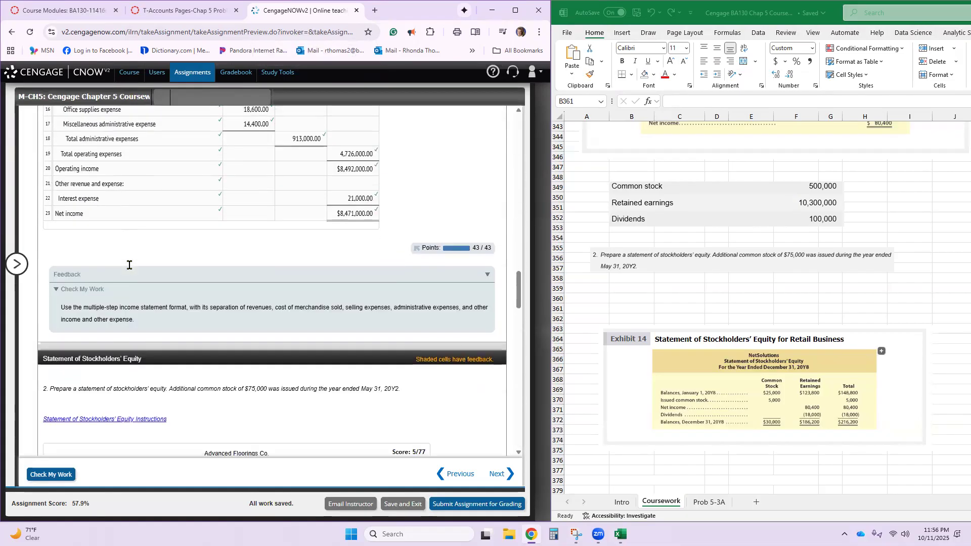
{"action": "scroll", "coordinate": [129, 265], "scroll_direction": "up", "scroll_amount": 20}
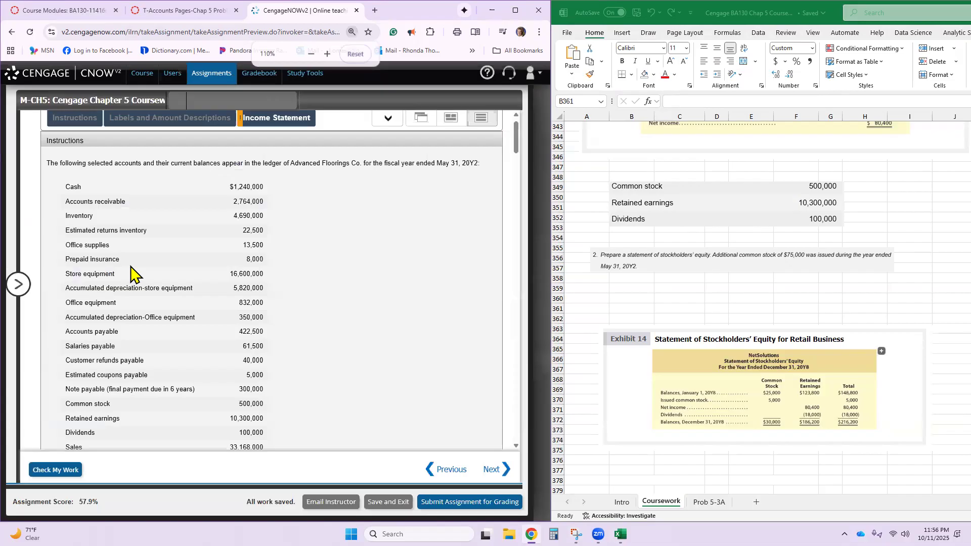
{"action": "key", "text": "ctrl+plus"}
{"action": "scroll", "coordinate": [130, 274], "scroll_direction": "down", "scroll_amount": 15}
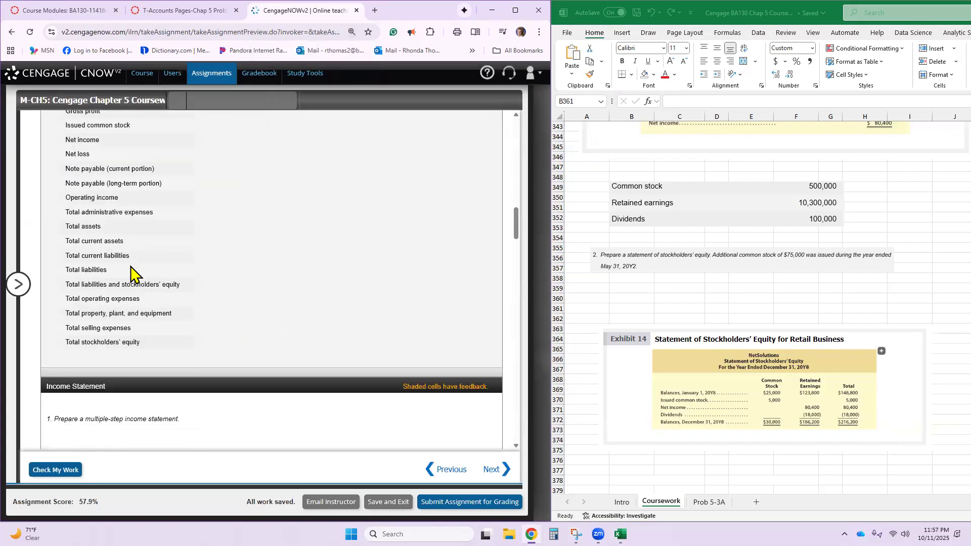
{"action": "scroll", "coordinate": [130, 274], "scroll_direction": "down", "scroll_amount": 9}
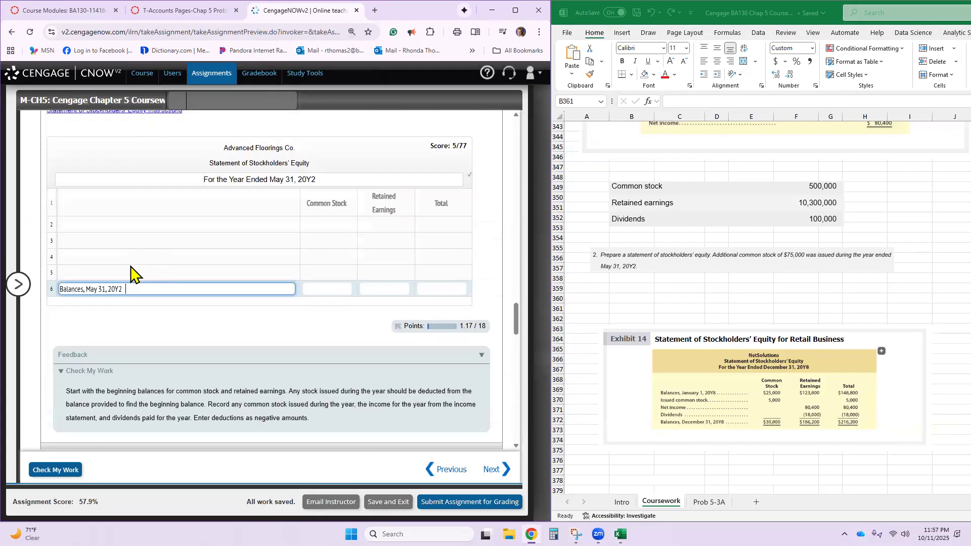
{"action": "scroll", "coordinate": [130, 275], "scroll_direction": "up", "scroll_amount": 1}
- Copy the amount description "Balances, June 1, 20Y1" into line 2 of the Statement of Stockholders' Equity
{"action": "left_click", "coordinate": [172, 276]}
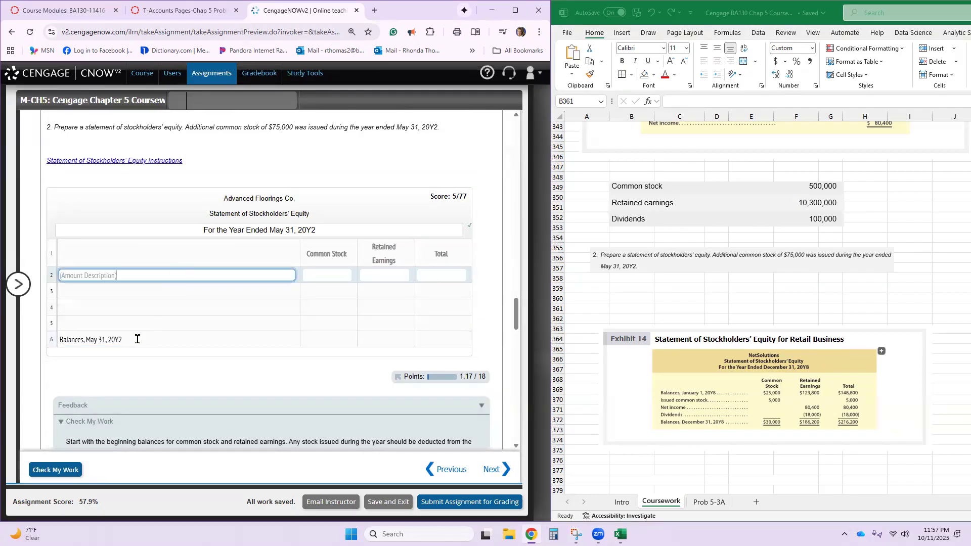
{"action": "scroll", "coordinate": [137, 339], "scroll_direction": "up", "scroll_amount": 12}
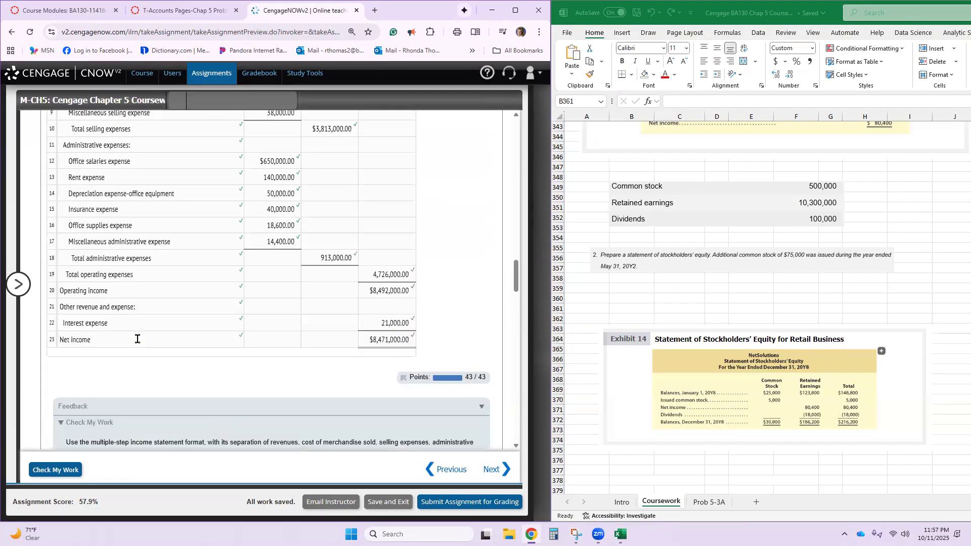
{"action": "scroll", "coordinate": [137, 339], "scroll_direction": "up", "scroll_amount": 4}
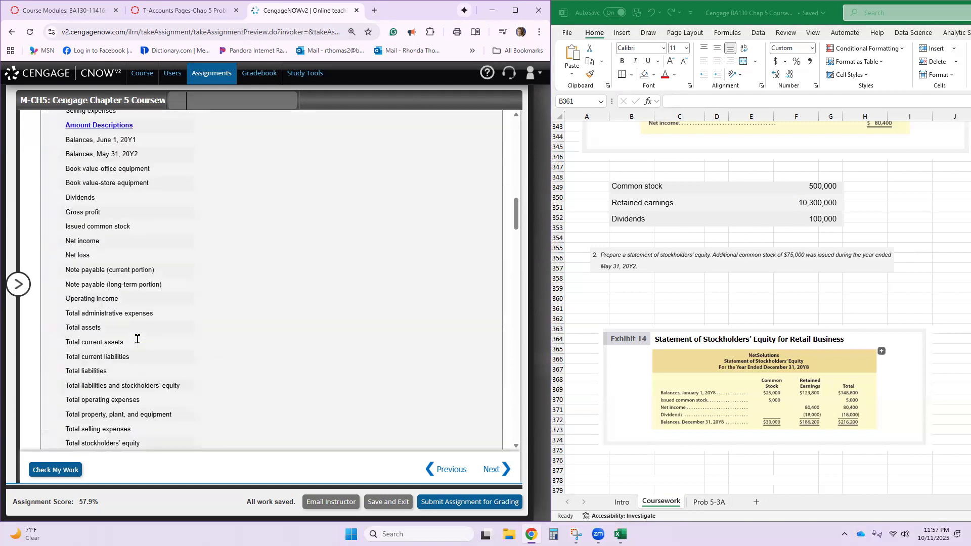
{"action": "triple_click", "coordinate": [106, 140]}
{"action": "key", "text": "ctrl+c"}
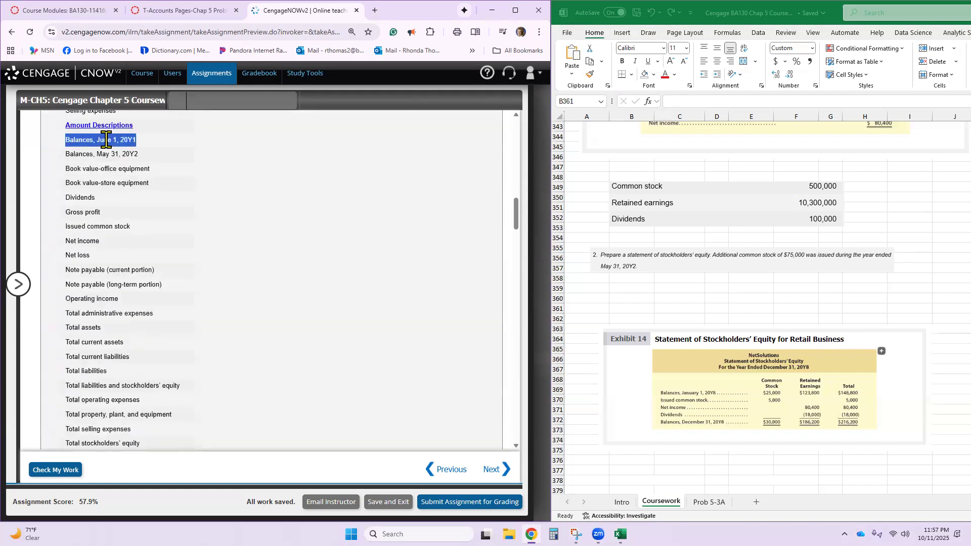
{"action": "scroll", "coordinate": [105, 140], "scroll_direction": "down", "scroll_amount": 15}
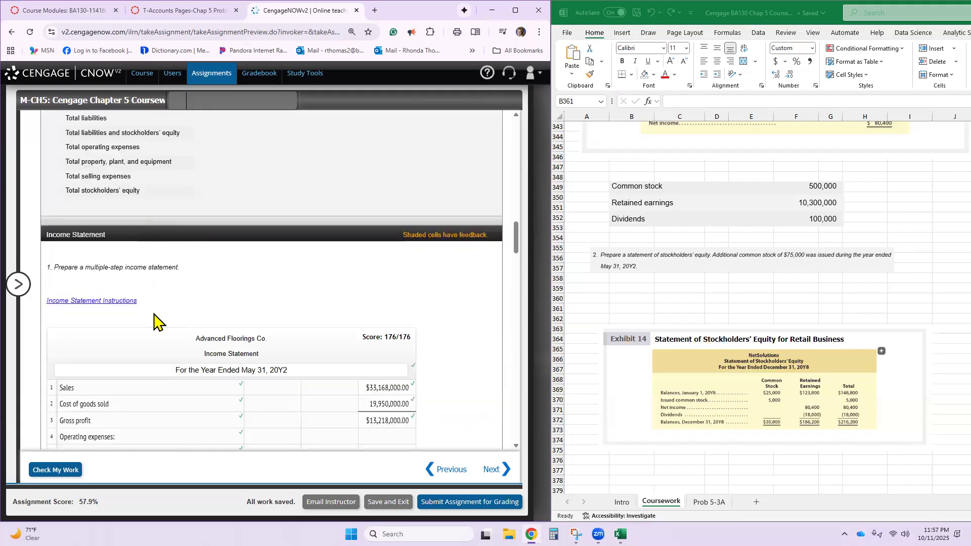
{"action": "scroll", "coordinate": [150, 363], "scroll_direction": "down", "scroll_amount": 5}
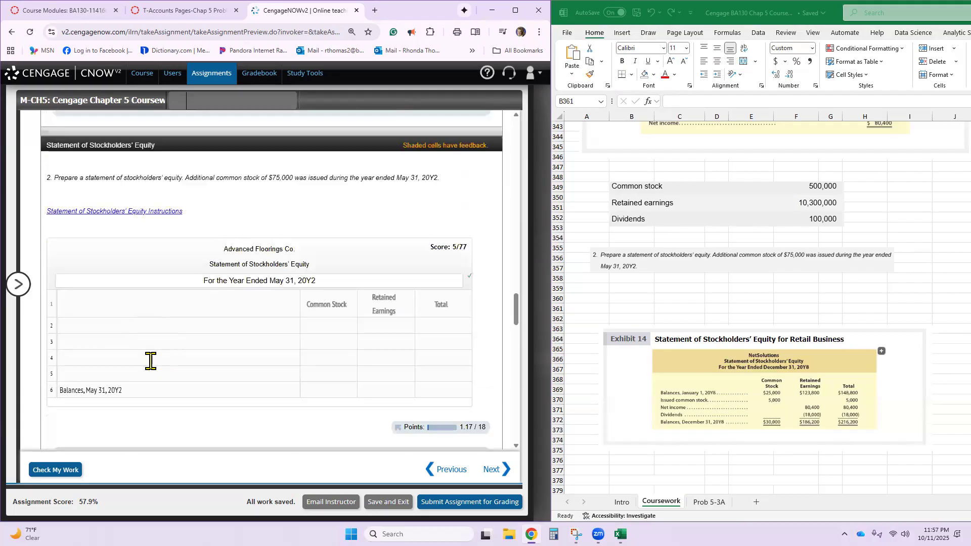
{"action": "left_click", "coordinate": [145, 326]}
{"action": "key", "text": "ctrl+v"}
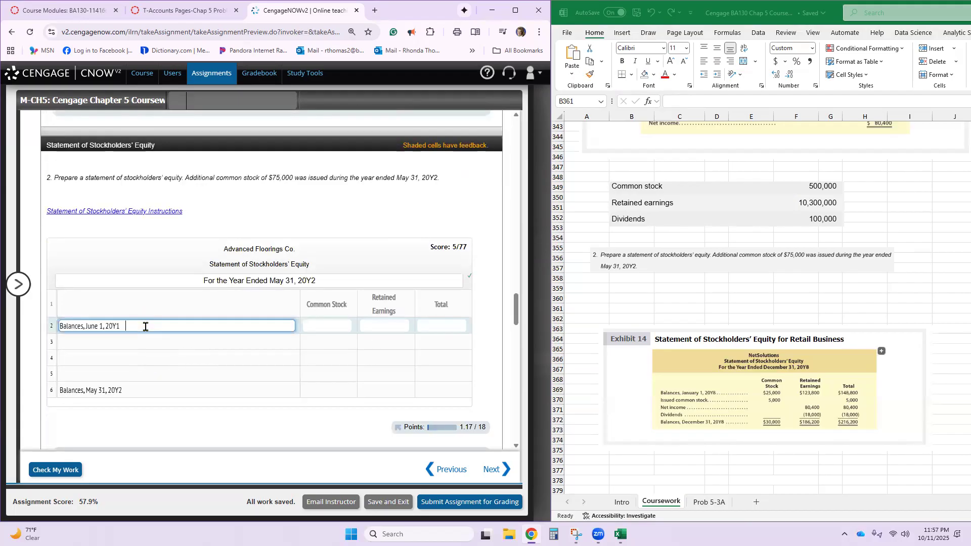
- Enter 500,000 as the common stock amount on the Balances, May 31, 20Y2 line
{"action": "left_click", "coordinate": [326, 321]}
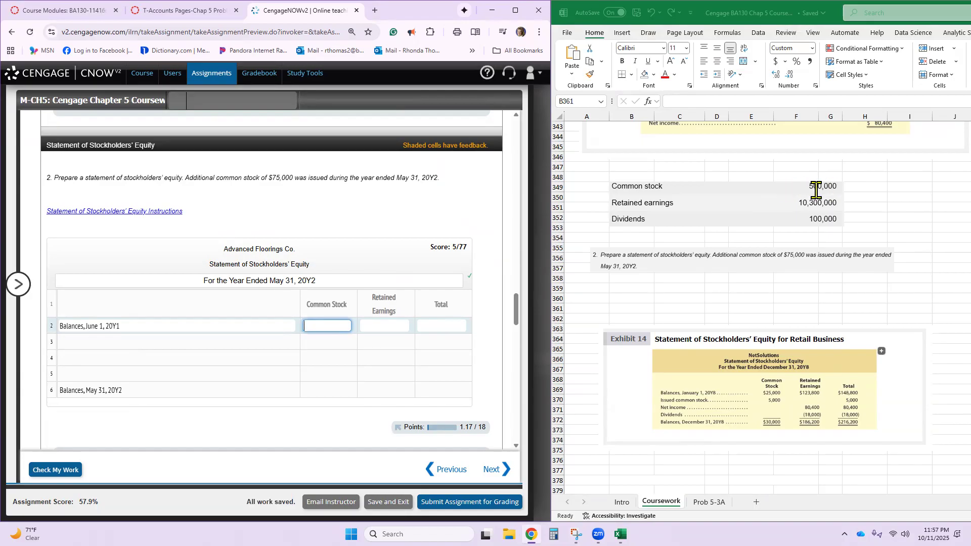
{"action": "left_click", "coordinate": [310, 390]}
{"action": "type", "text": "500,"}
{"action": "type", "text": "00000"}
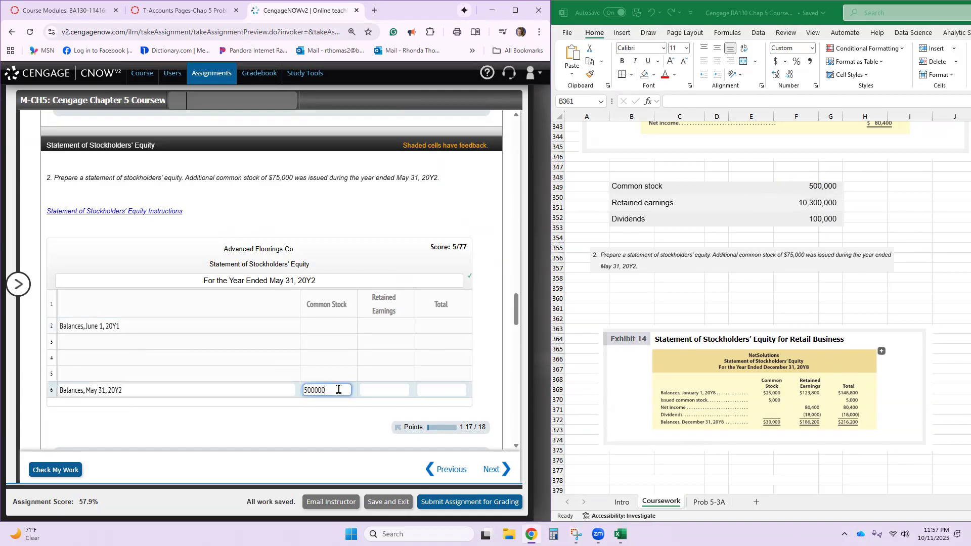
{"action": "key", "text": "Return"}
- Enter 10,300,000 as the retained earnings amount on the Balances, June 1, 20Y1 line
{"action": "left_click", "coordinate": [393, 324]}
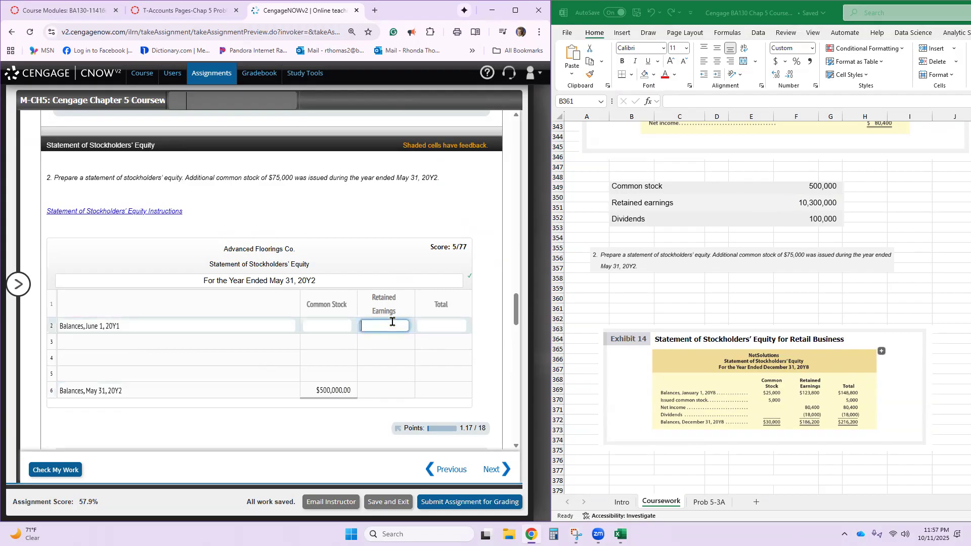
{"action": "type", "text": "10,30"}
{"action": "type", "text": "0,000"}
{"action": "key", "text": "Return"}
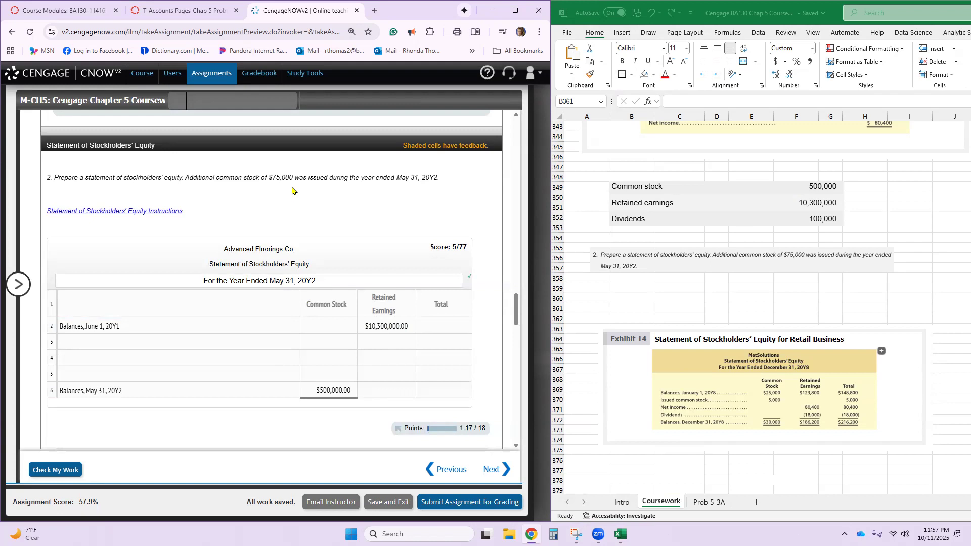
- Fill line 3 with 75,000 under Common Stock and the description "Issued common stock" copied from the amount descriptions
{"action": "left_click", "coordinate": [335, 341]}
{"action": "type", "text": "75,000"}
{"action": "left_click", "coordinate": [233, 343]}
{"action": "scroll", "coordinate": [233, 343], "scroll_direction": "up", "scroll_amount": 15}
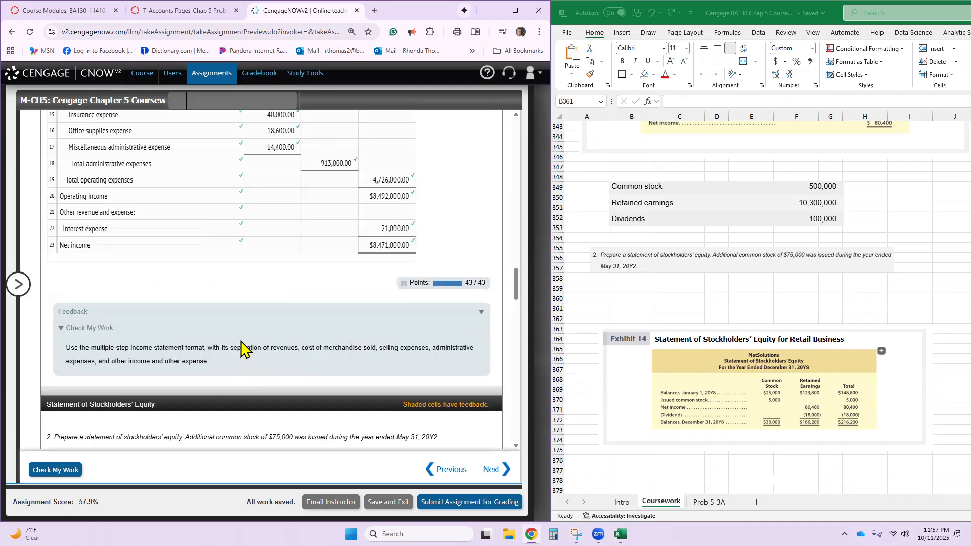
{"action": "scroll", "coordinate": [240, 349], "scroll_direction": "up", "scroll_amount": 5}
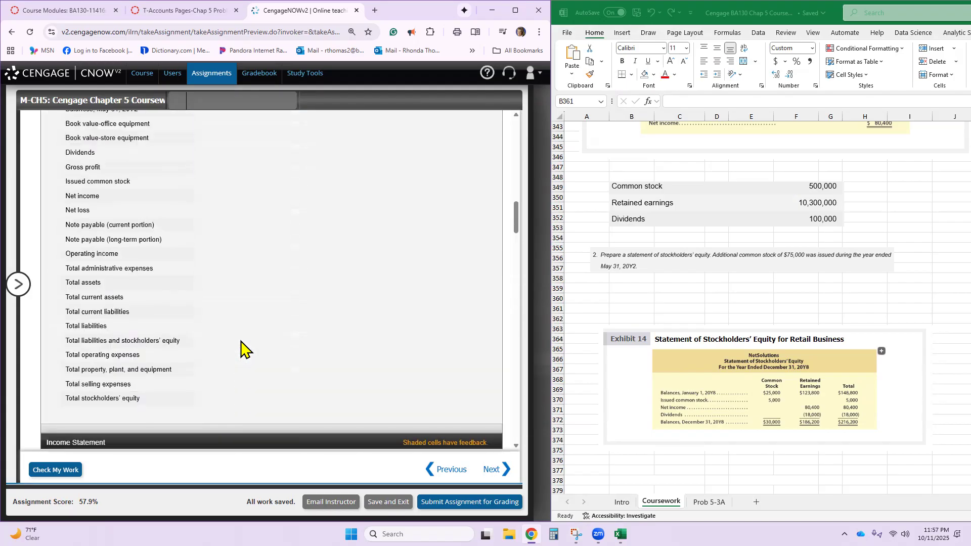
{"action": "triple_click", "coordinate": [107, 276]}
{"action": "key", "text": "ctrl+c"}
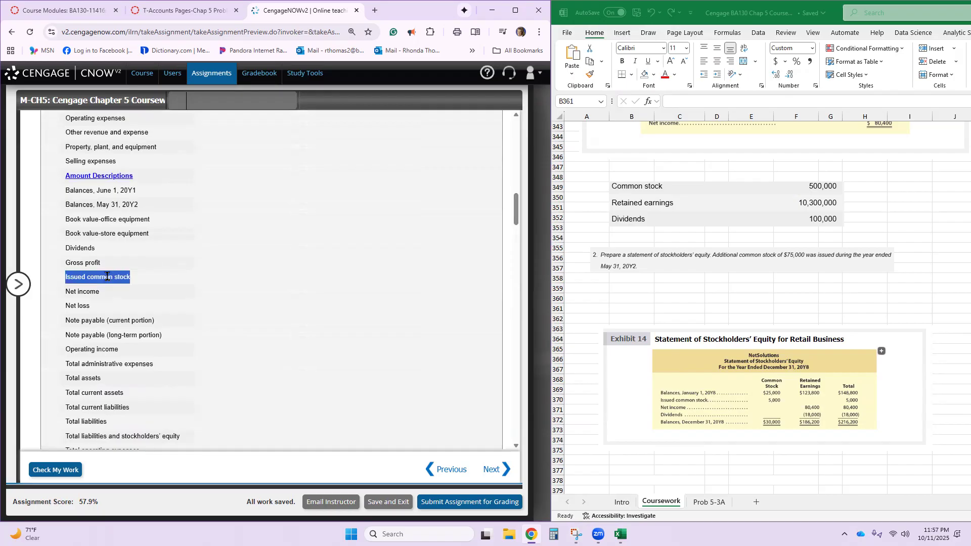
{"action": "scroll", "coordinate": [109, 281], "scroll_direction": "down", "scroll_amount": 18}
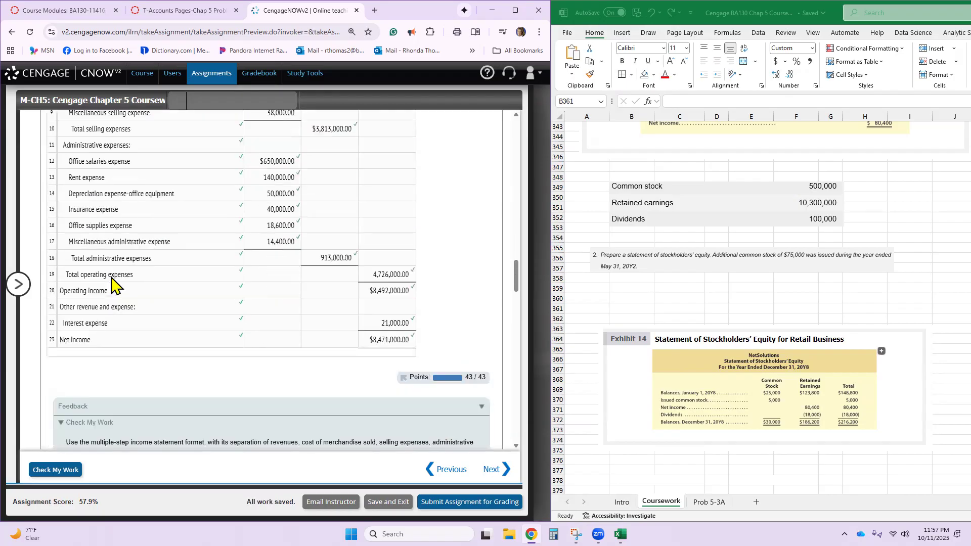
{"action": "scroll", "coordinate": [111, 286], "scroll_direction": "down", "scroll_amount": 3}
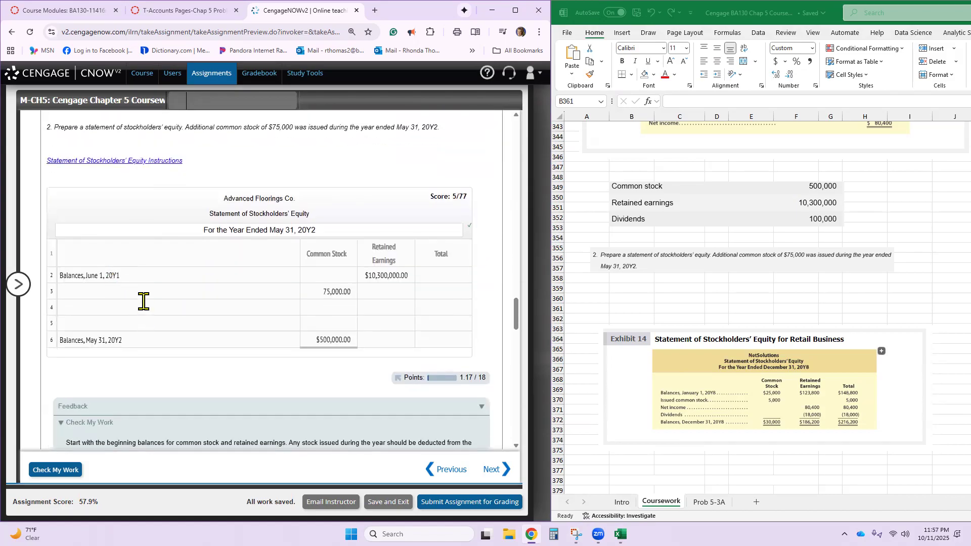
{"action": "left_click", "coordinate": [138, 297]}
{"action": "key", "text": "ctrl+v"}
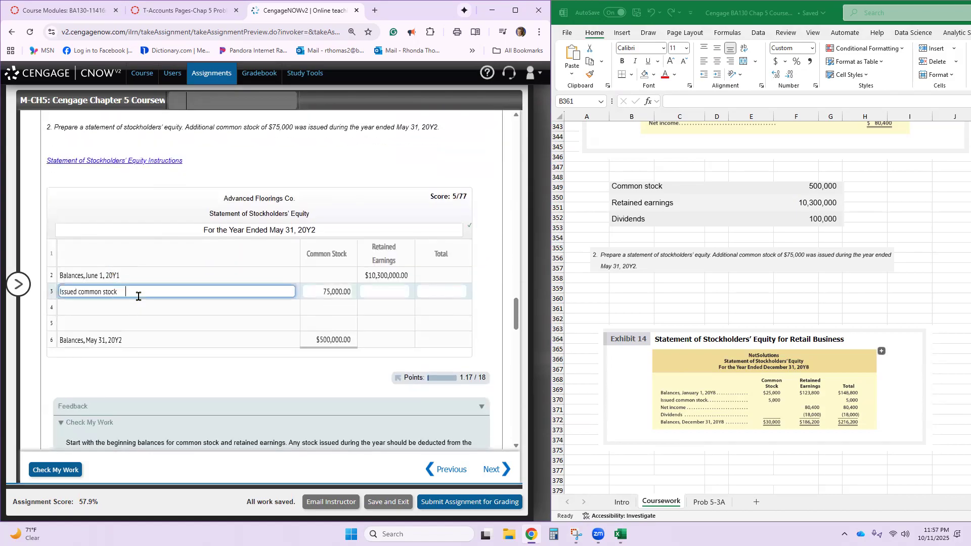
- Enter 75,000 as the total on the Issued common stock line
{"action": "left_click", "coordinate": [336, 340]}
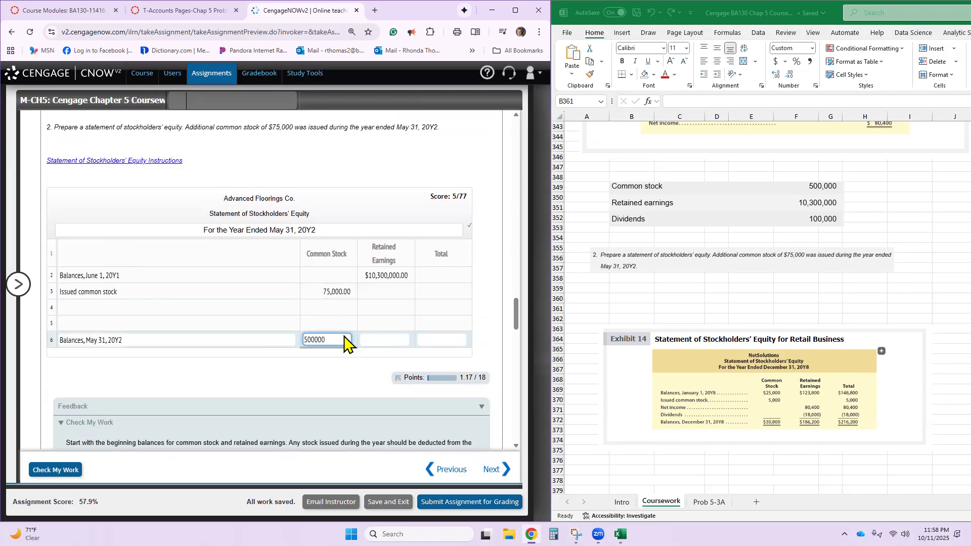
{"action": "left_click", "coordinate": [380, 290]}
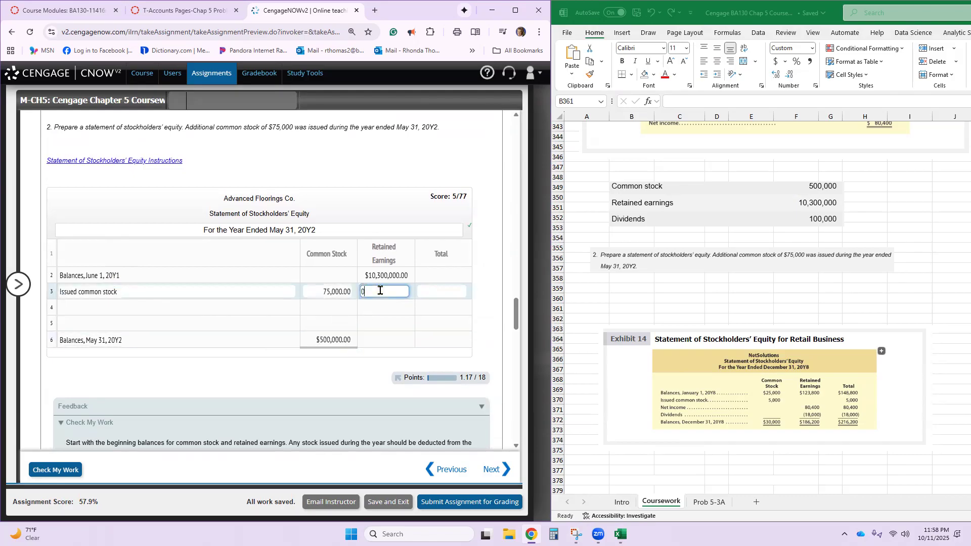
{"action": "left_click", "coordinate": [443, 290]}
{"action": "type", "text": "75000"}
{"action": "left_click", "coordinate": [465, 303]}
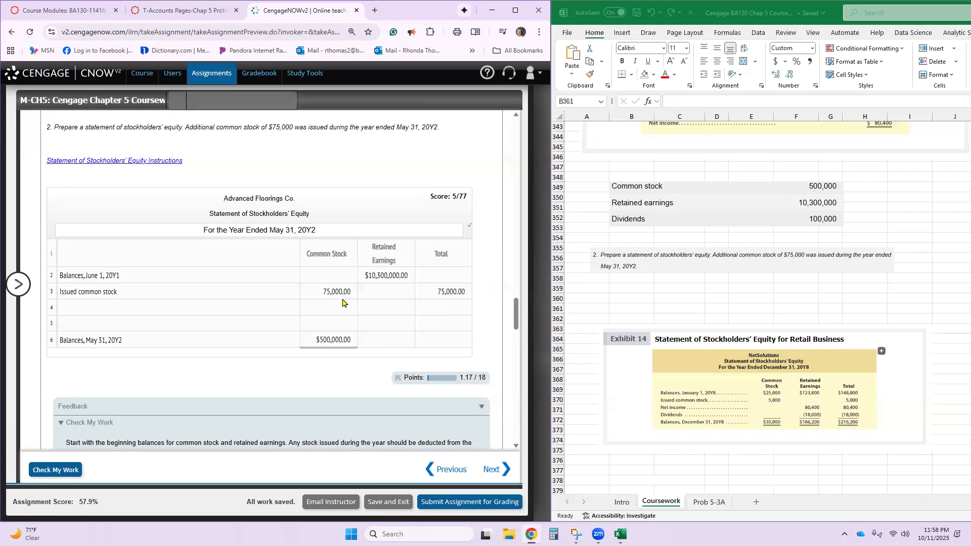
- Enter 425,000 as the common stock amount on the Balances, June 1, 20Y1 line and open that line's Total cell for entry
{"action": "left_click", "coordinate": [318, 276]}
{"action": "type", "text": "425000"}
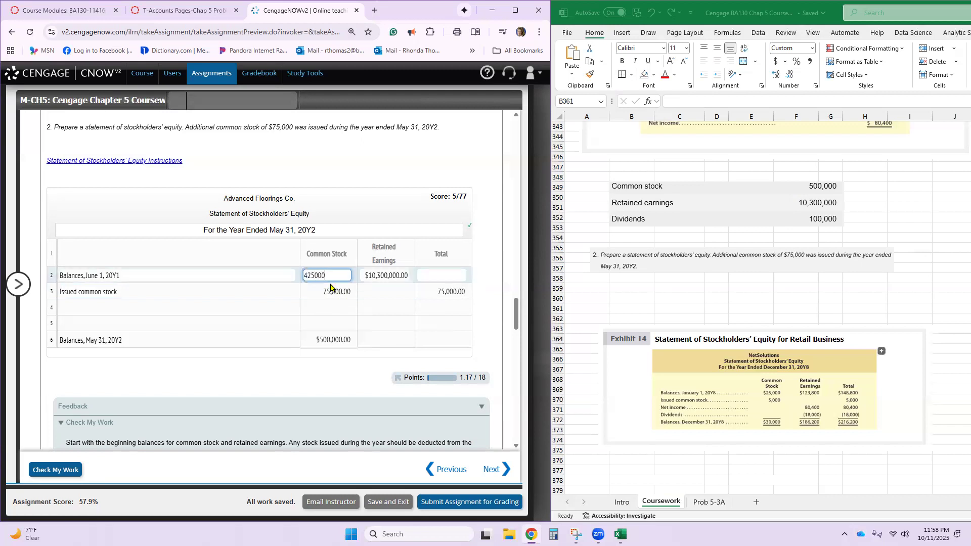
{"action": "left_click", "coordinate": [370, 306]}
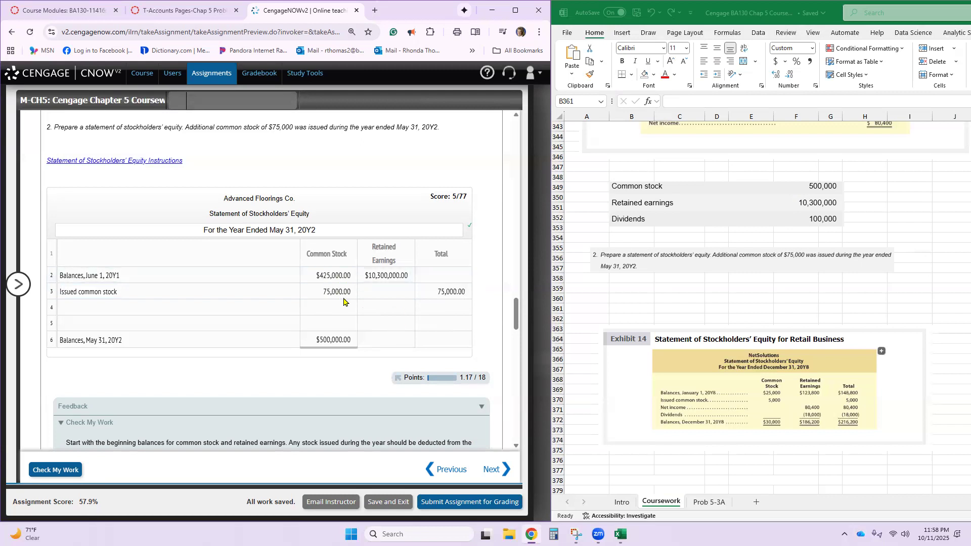
{"action": "left_click", "coordinate": [422, 276]}
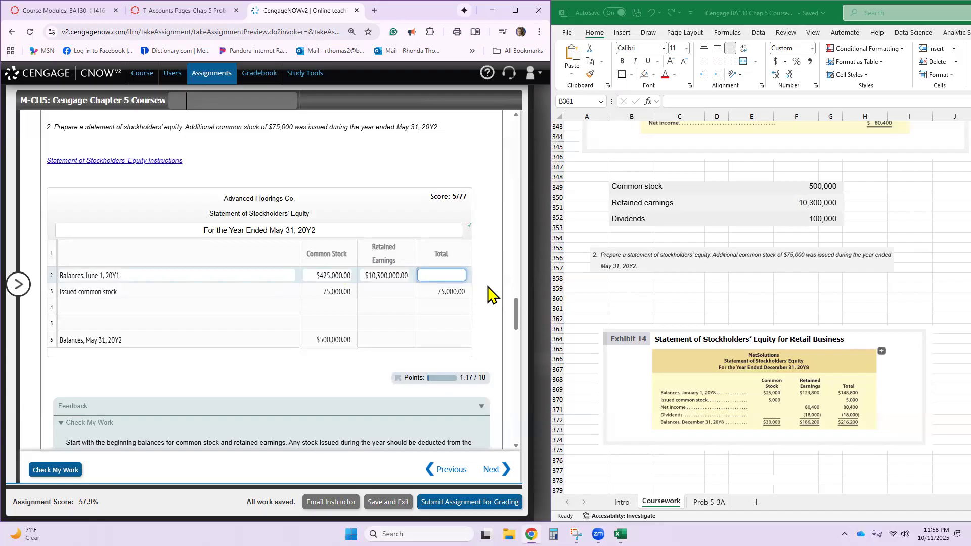
- Enter 10,725,000 as the June 1 balances total and add a Net income line with 8,471,000 under Retained Earnings and Total
{"action": "type", "text": "10,725,000"}
{"action": "key", "text": "Return"}
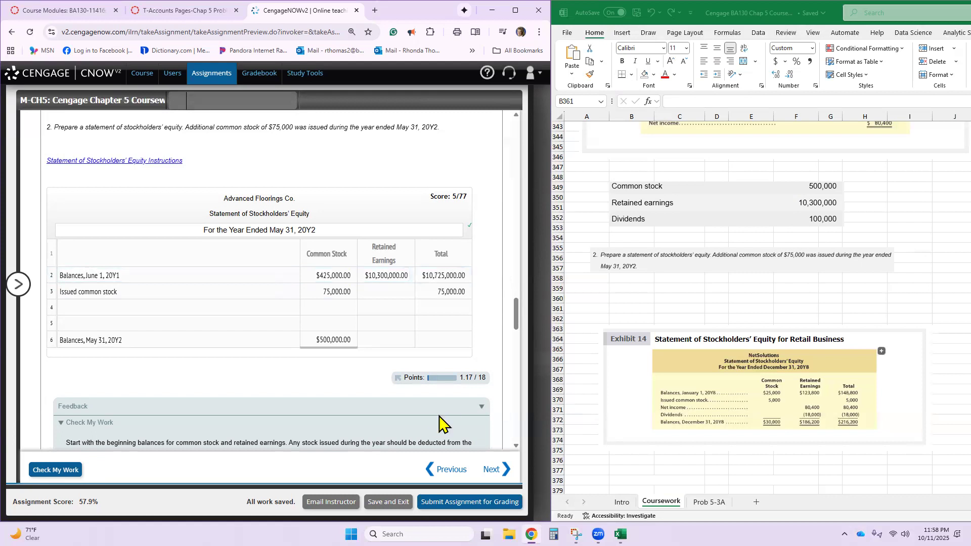
{"action": "left_click", "coordinate": [203, 308]}
{"action": "type", "text": "Net Income"}
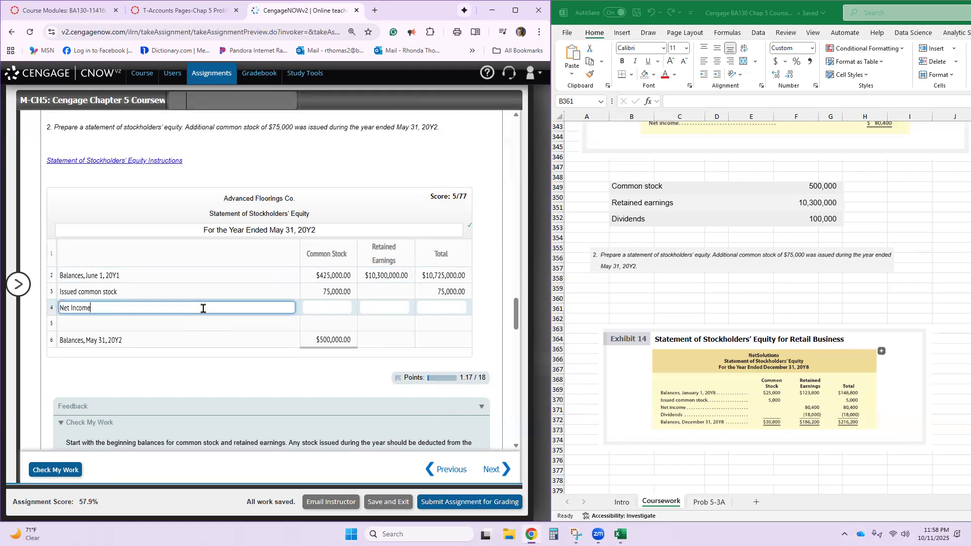
{"action": "key", "text": "Tab"}
{"action": "key", "text": "Tab"}
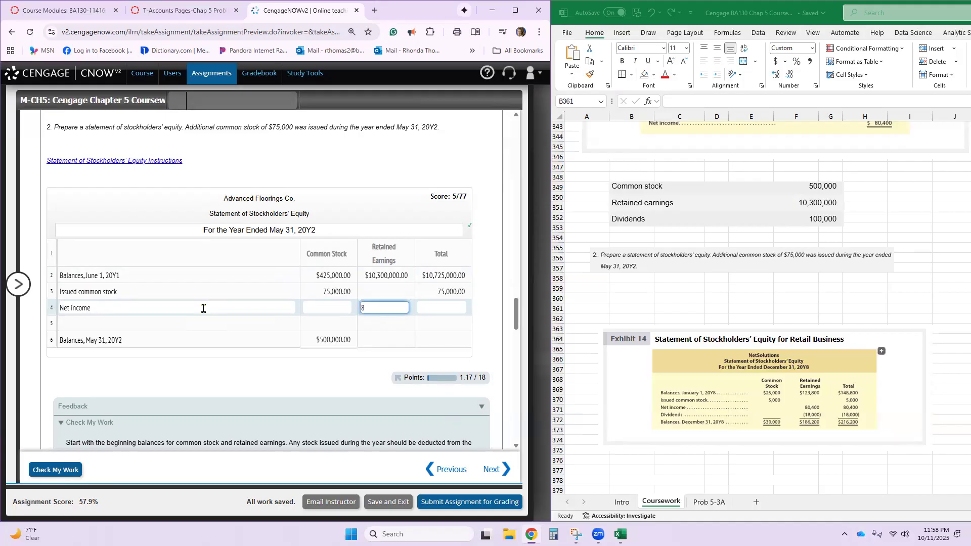
{"action": "type", "text": "8471000"}
{"action": "key", "text": "Tab"}
{"action": "type", "text": "8,471,000"}
{"action": "key", "text": "Tab"}
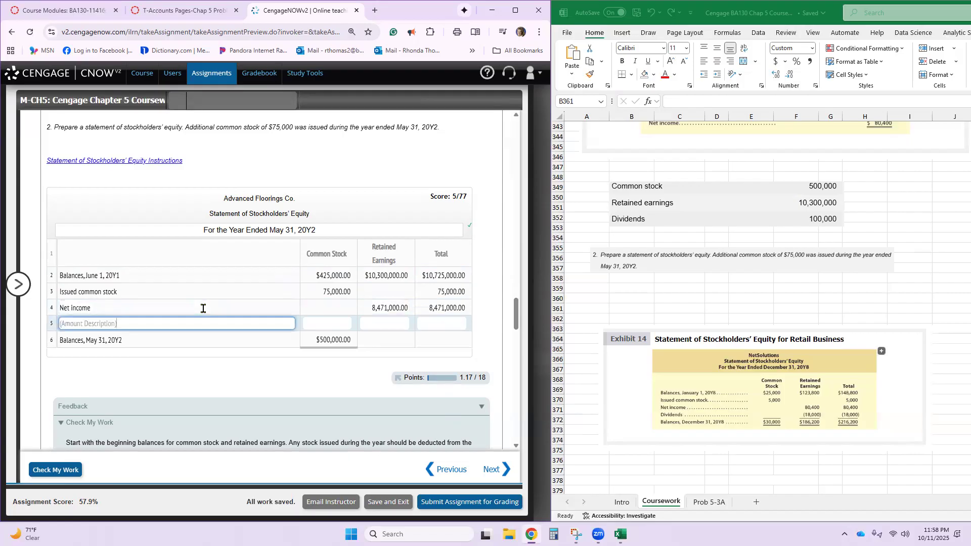
- Enter Dividends as the description on line 5 of the statement of stockholders' equity
{"action": "type", "text": "Divid"}
{"action": "type", "text": "ended"}
{"action": "key", "text": "BackSpace"}
{"action": "key", "text": "BackSpace"}
{"action": "type", "text": "ds"}
{"action": "key", "text": "Tab"}
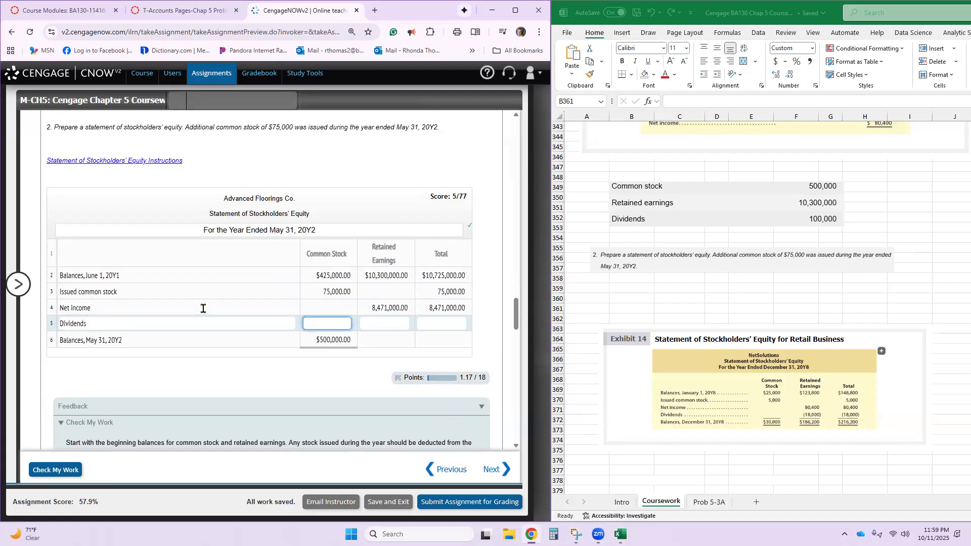
- Enter -100,000 under both Retained Earnings and Total on the Dividends line
{"action": "key", "text": "Tab"}
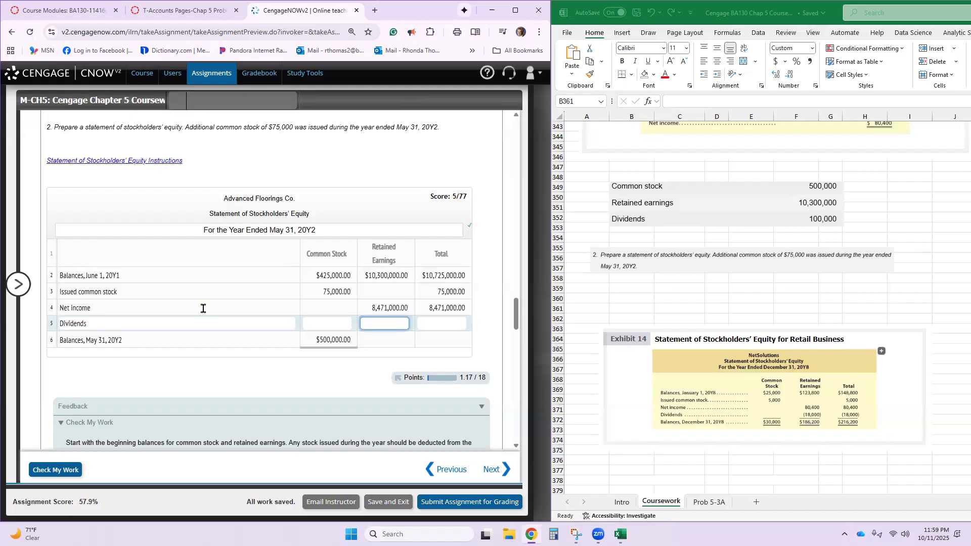
{"action": "type", "text": "100000"}
{"action": "key", "text": "BackSpace"}
{"action": "key", "text": "BackSpace"}
{"action": "key", "text": "BackSpace"}
{"action": "key", "text": "BackSpace"}
{"action": "type", "text": "-10"}
{"action": "type", "text": "000"}
{"action": "type", "text": "0"}
{"action": "key", "text": "Tab"}
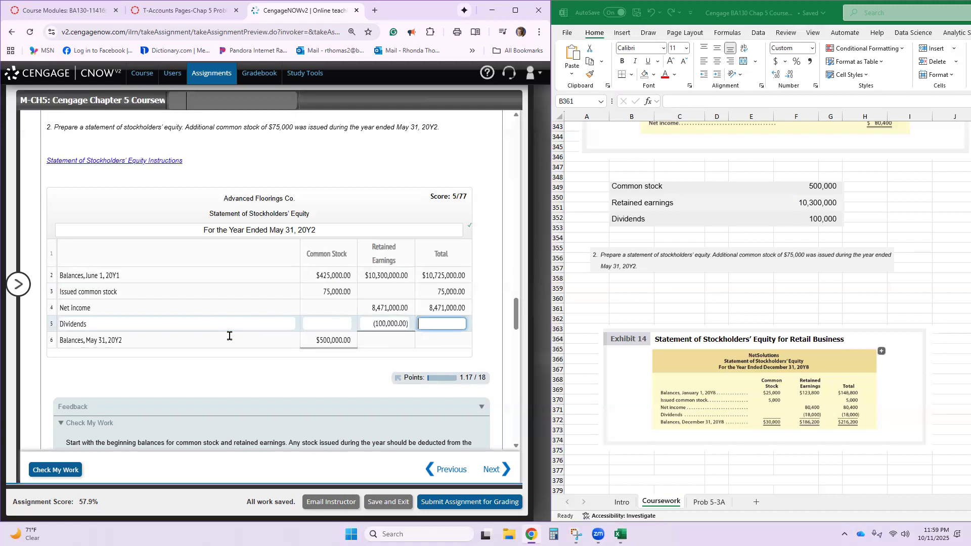
{"action": "type", "text": "-100000"}
{"action": "key", "text": "Tab"}
- Enter 18,671,000 as retained earnings and 19,171,000 as total on the Balances, May 31, 20Y2 line, and check the work
{"action": "left_click", "coordinate": [403, 338]}
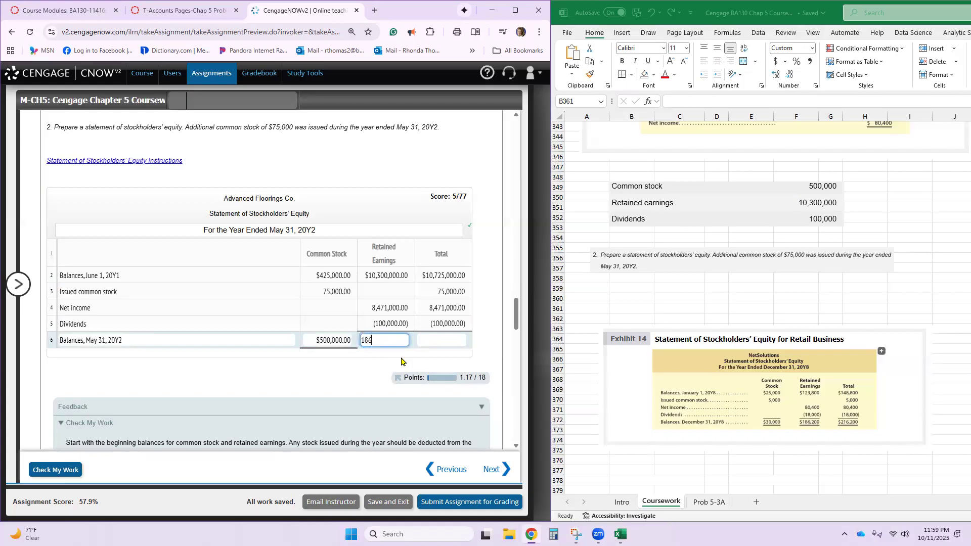
{"action": "left_click", "coordinate": [437, 340]}
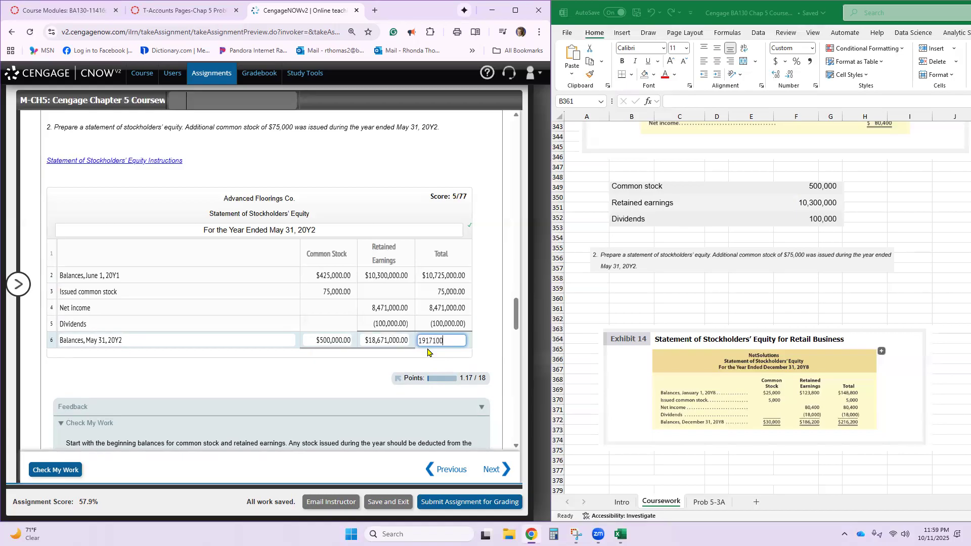
{"action": "type", "text": "0"}
{"action": "left_click", "coordinate": [428, 352]}
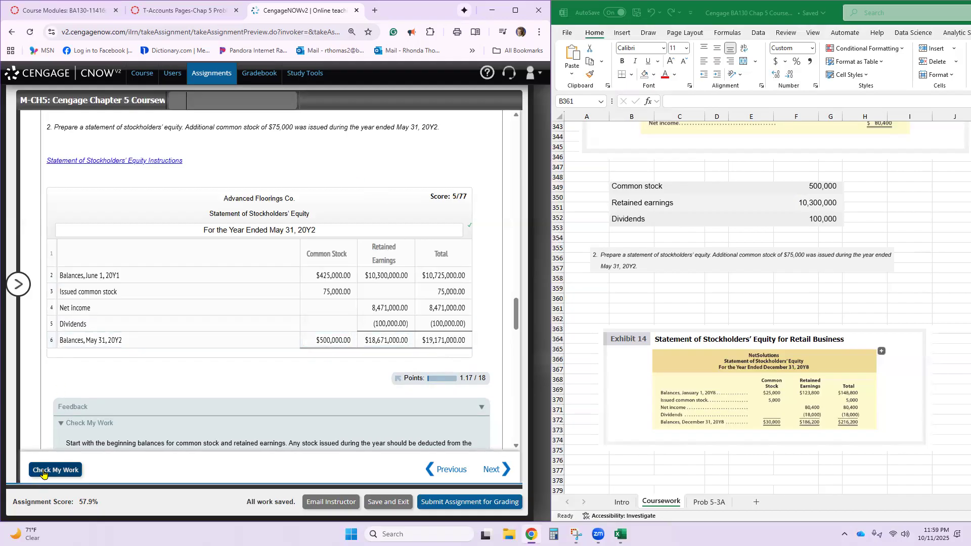
{"action": "left_click", "coordinate": [43, 473]}
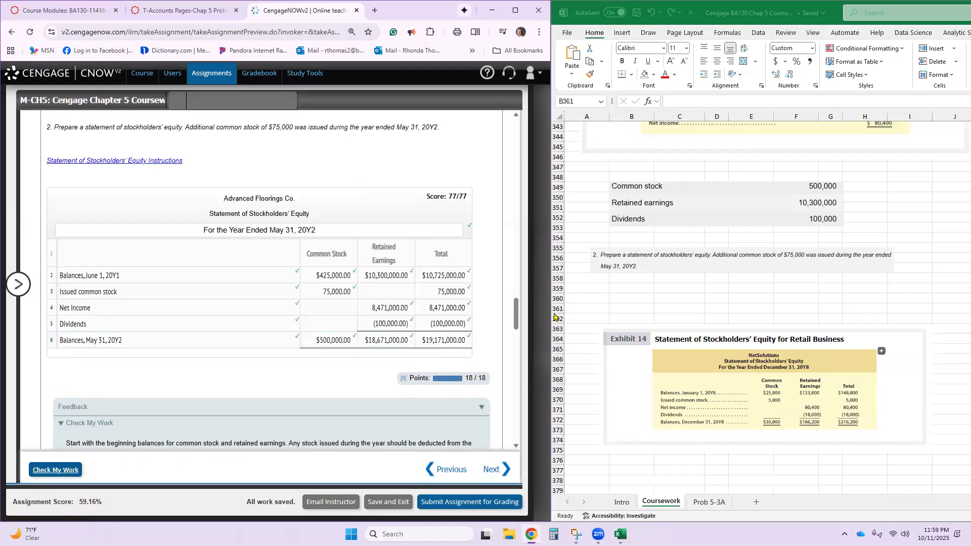
- Add Common stock with 500,000 on line 31 in the Stockholders' Equity section of the balance sheet
{"action": "scroll", "coordinate": [330, 341], "scroll_direction": "down", "scroll_amount": 4}
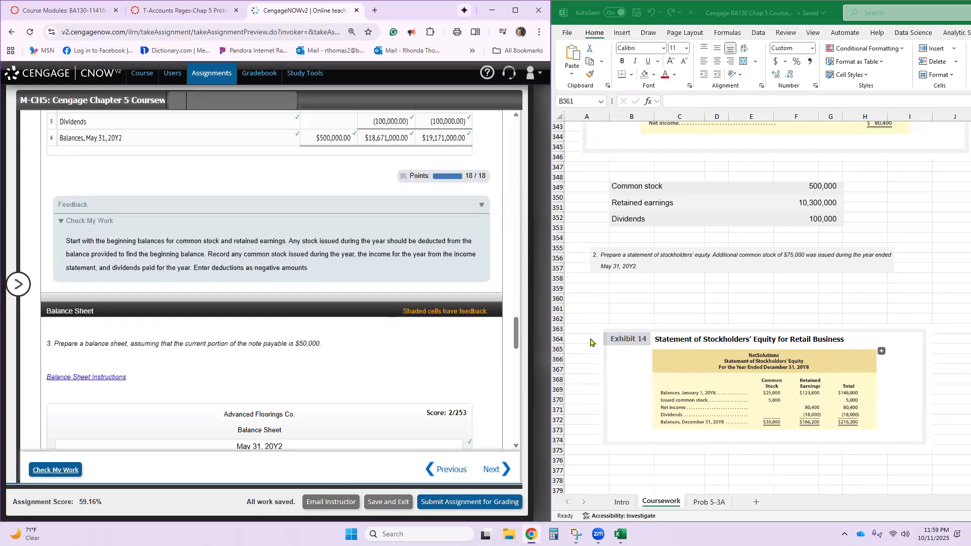
{"action": "scroll", "coordinate": [259, 355], "scroll_direction": "down", "scroll_amount": 5}
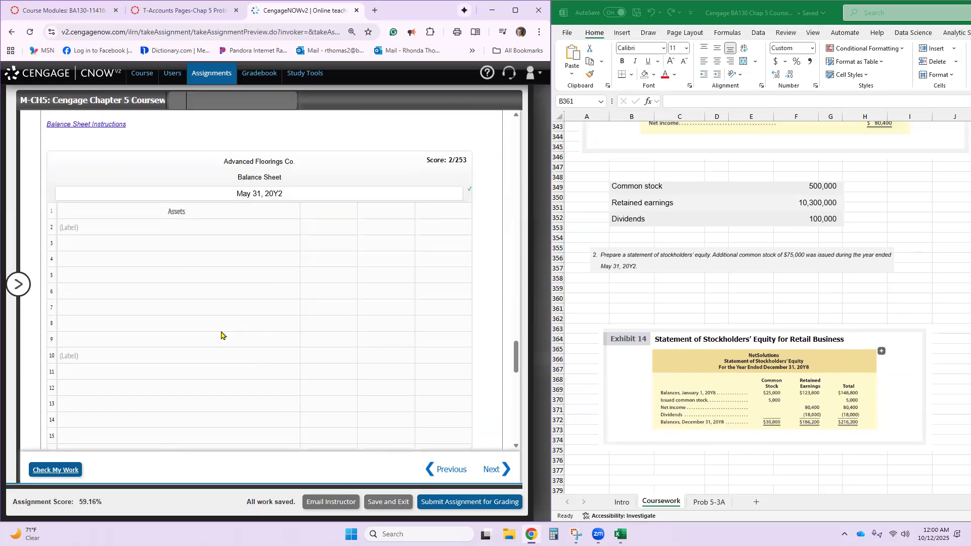
{"action": "scroll", "coordinate": [135, 293], "scroll_direction": "down", "scroll_amount": 7}
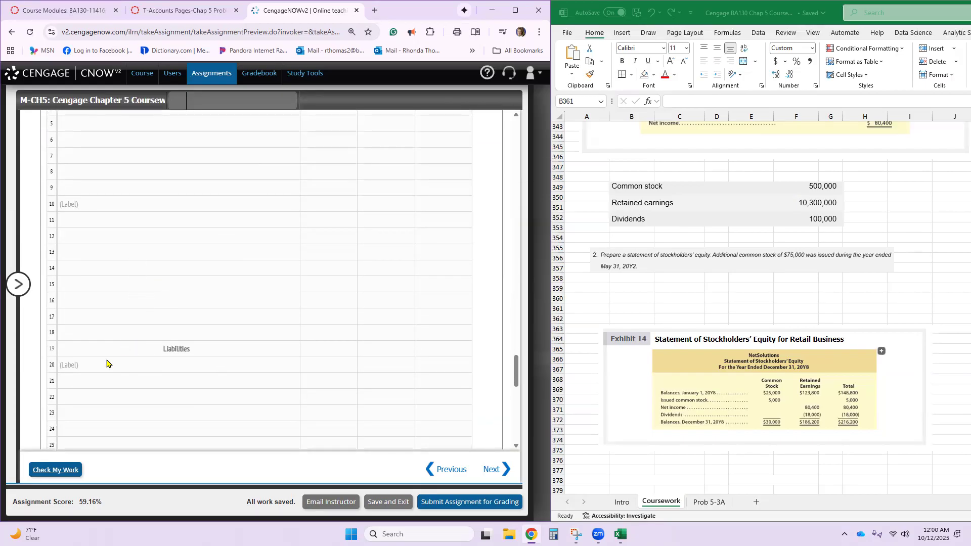
{"action": "left_click", "coordinate": [103, 340]}
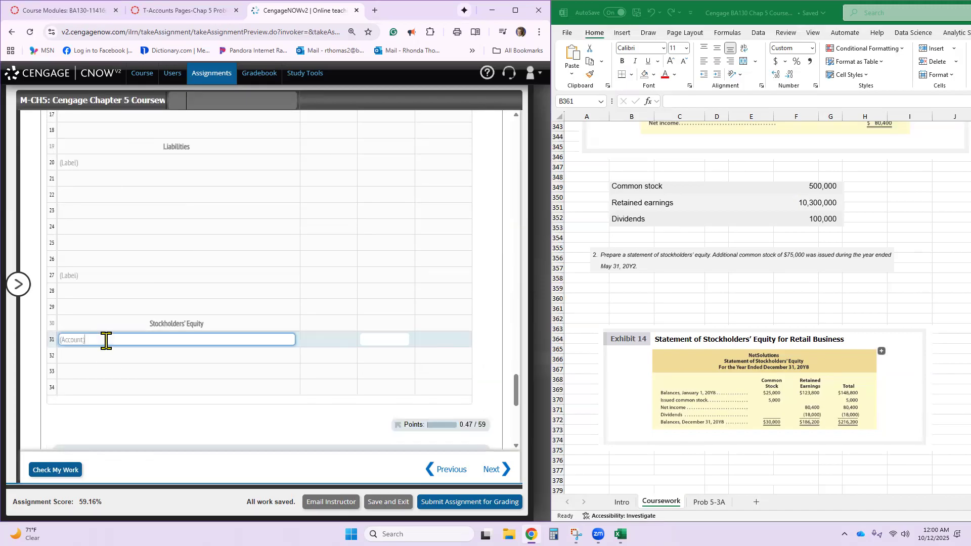
{"action": "type", "text": "Common Stock"}
{"action": "key", "text": "Tab"}
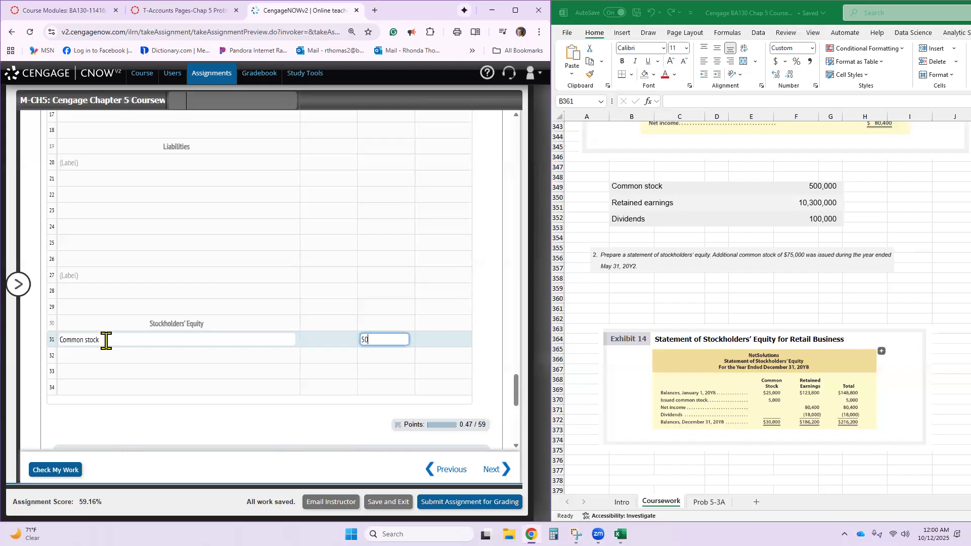
{"action": "type", "text": "500,000"}
{"action": "key", "text": "Return"}
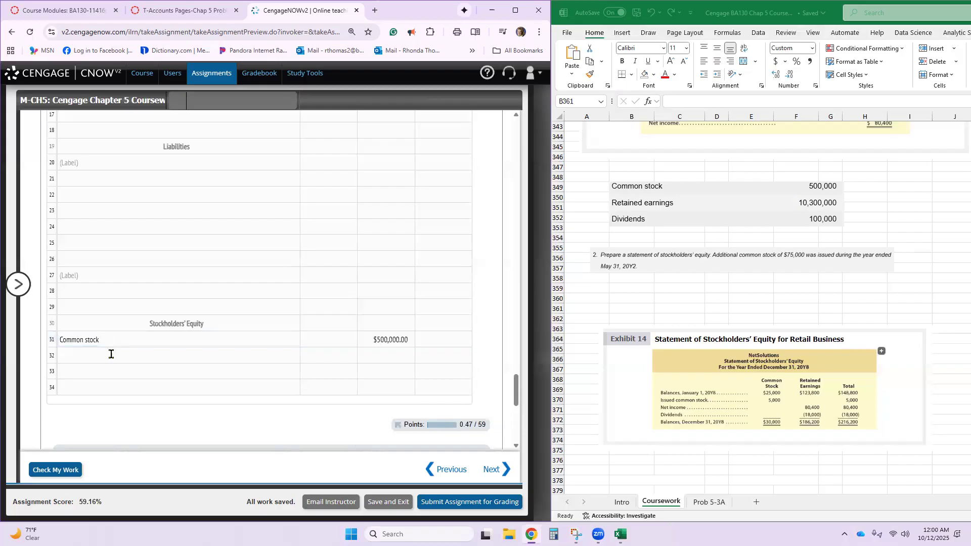
- Add Retained earnings with 18,671,000 on line 32 of the balance sheet
{"action": "left_click", "coordinate": [111, 355]}
{"action": "type", "text": "Retained earnings"}
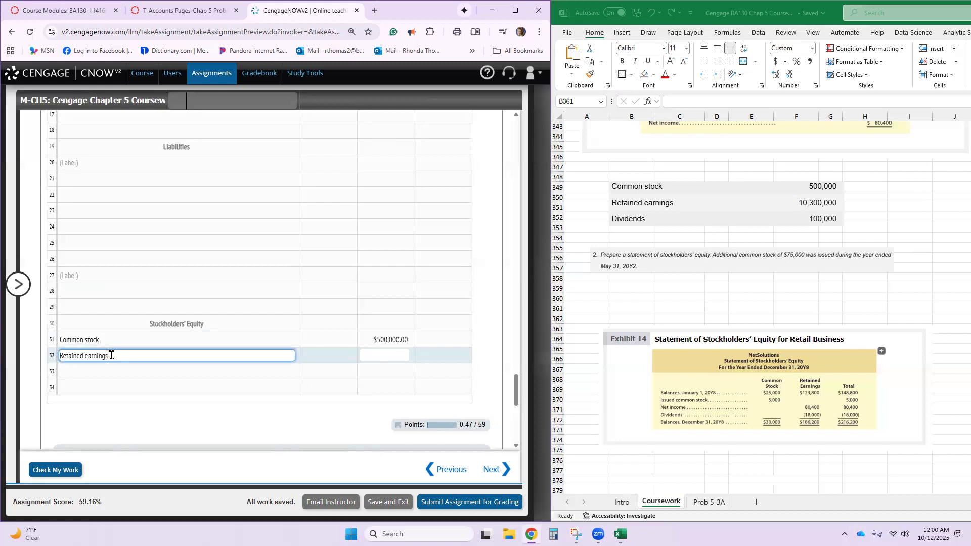
{"action": "key", "text": "Tab"}
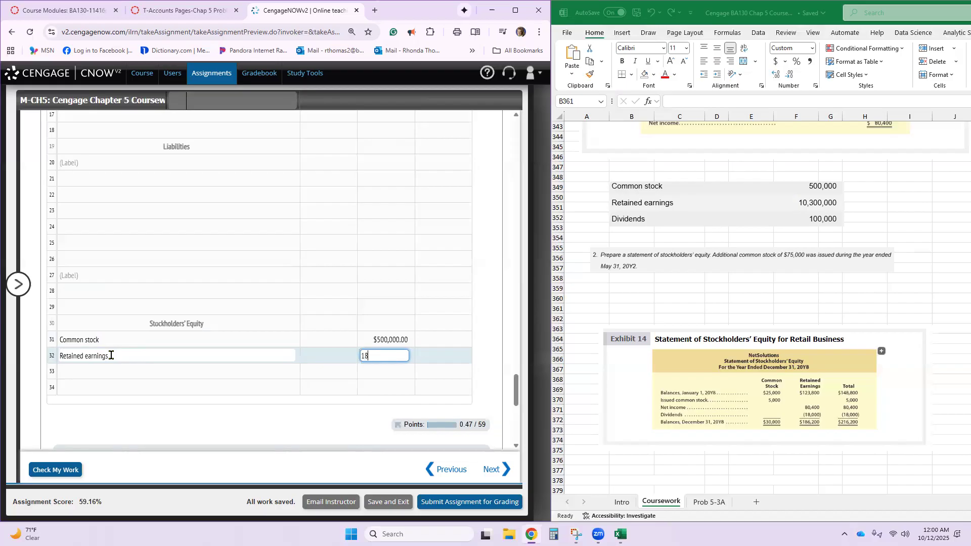
{"action": "type", "text": "18,671,000"}
{"action": "key", "text": "Return"}
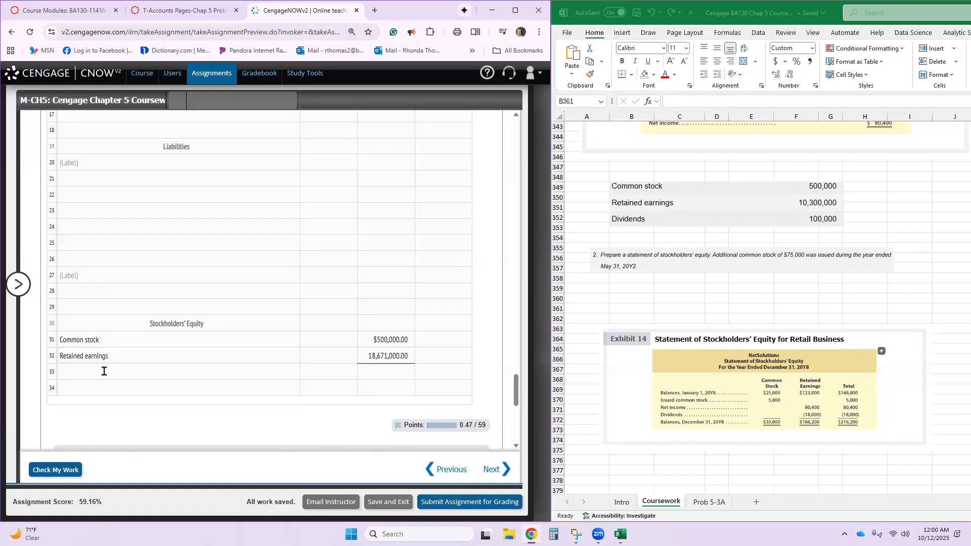
- Add Total stockholders' equity with 19,171,000 on line 33 of the balance sheet
{"action": "left_click", "coordinate": [103, 372]}
{"action": "type", "text": "Total Stockholders' eq"}
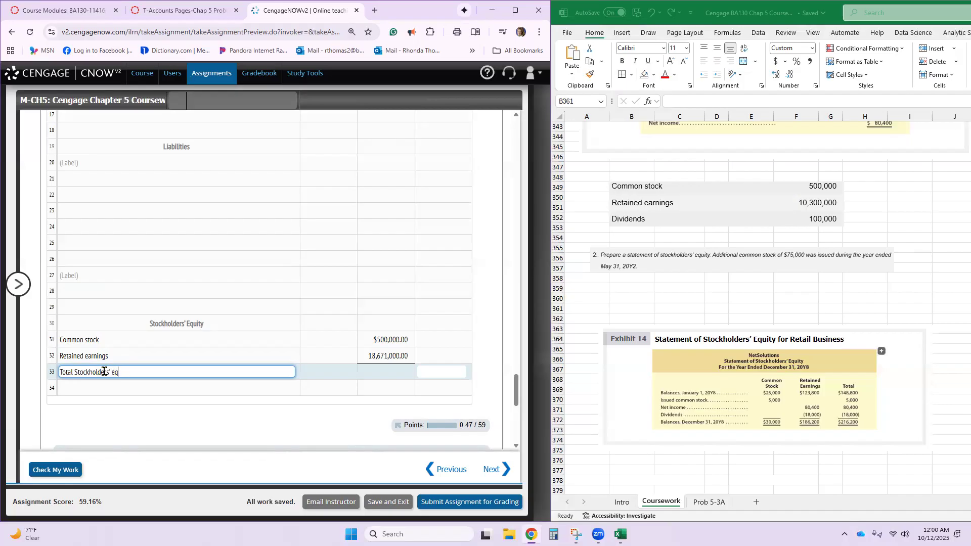
{"action": "type", "text": "ty"}
{"action": "key", "text": "Tab"}
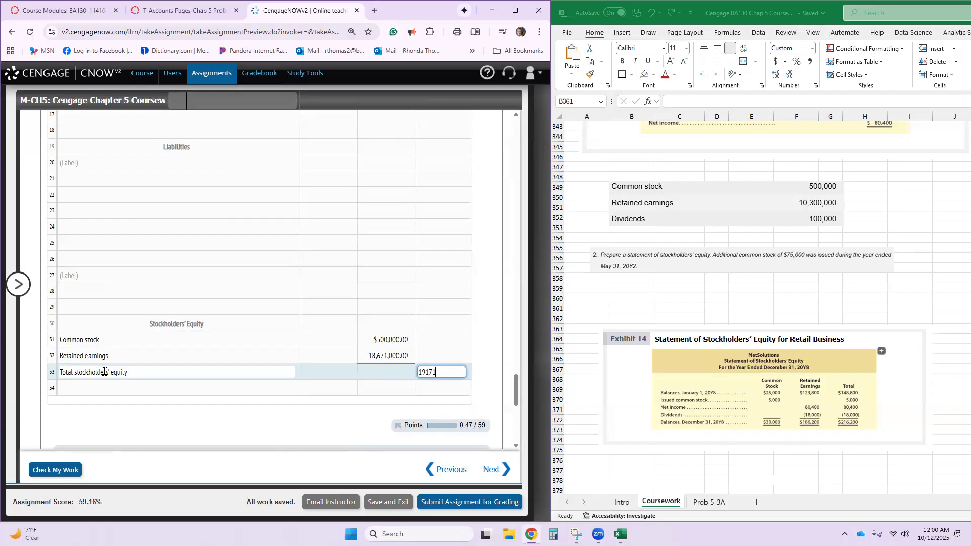
{"action": "key", "text": "Return"}
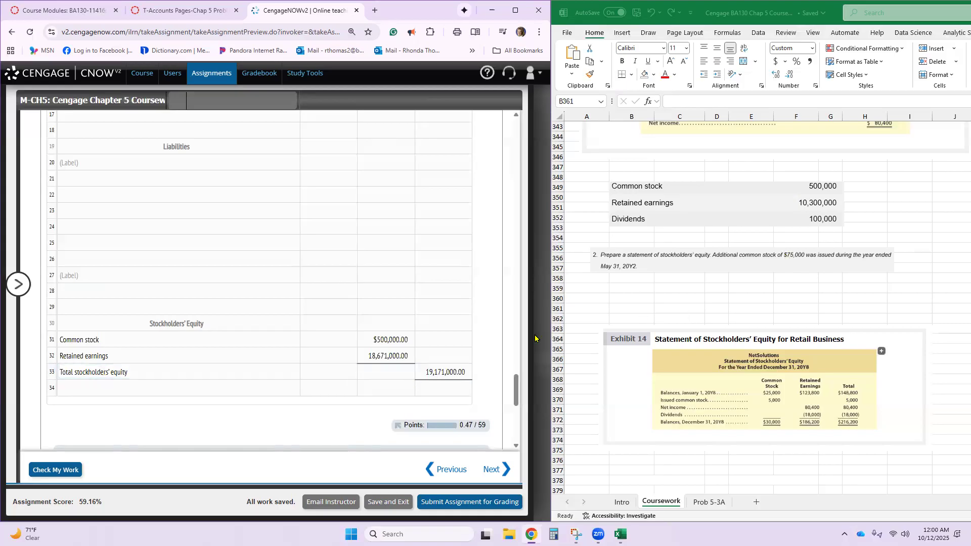
- Fill line 34 of the balance sheet with the description "Total liabilities and stockholders' equity" copied from the amount descriptions
{"action": "left_click", "coordinate": [203, 387]}
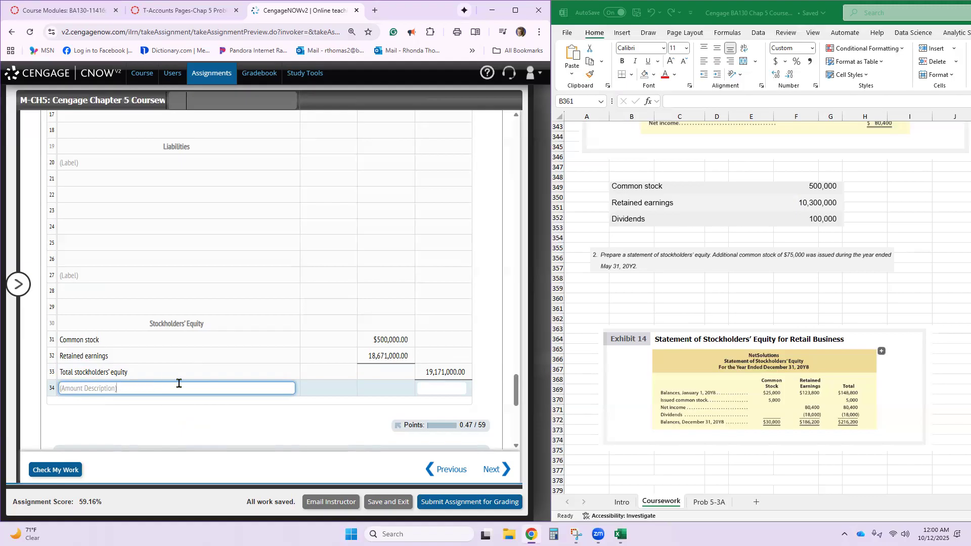
{"action": "scroll", "coordinate": [190, 384], "scroll_direction": "up", "scroll_amount": 4}
{"action": "scroll", "coordinate": [191, 384], "scroll_direction": "up", "scroll_amount": 15}
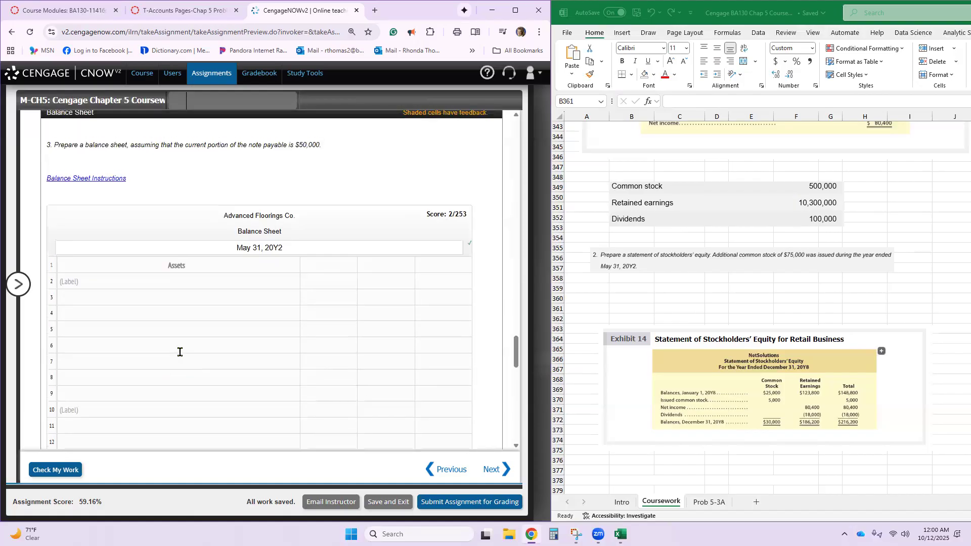
{"action": "scroll", "coordinate": [176, 340], "scroll_direction": "up", "scroll_amount": 10}
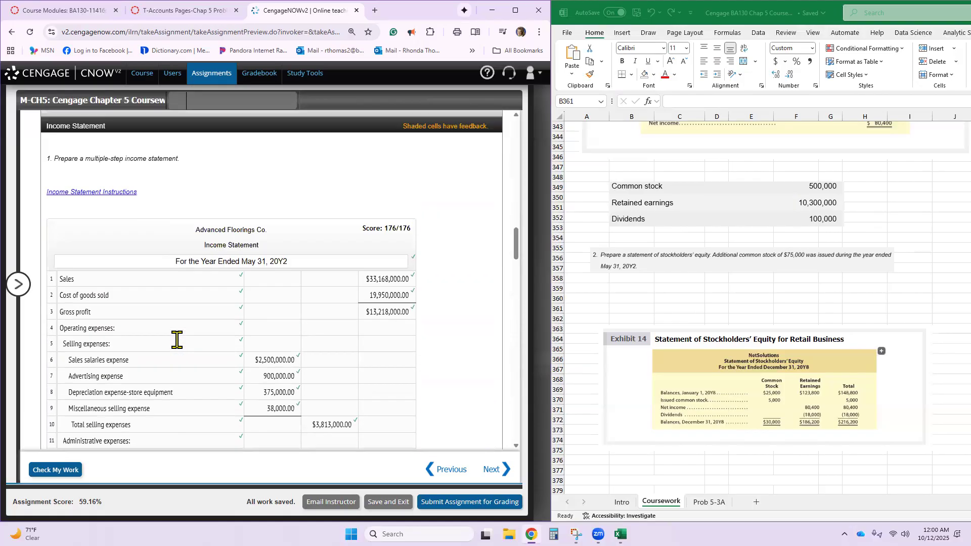
{"action": "scroll", "coordinate": [174, 343], "scroll_direction": "down", "scroll_amount": 4}
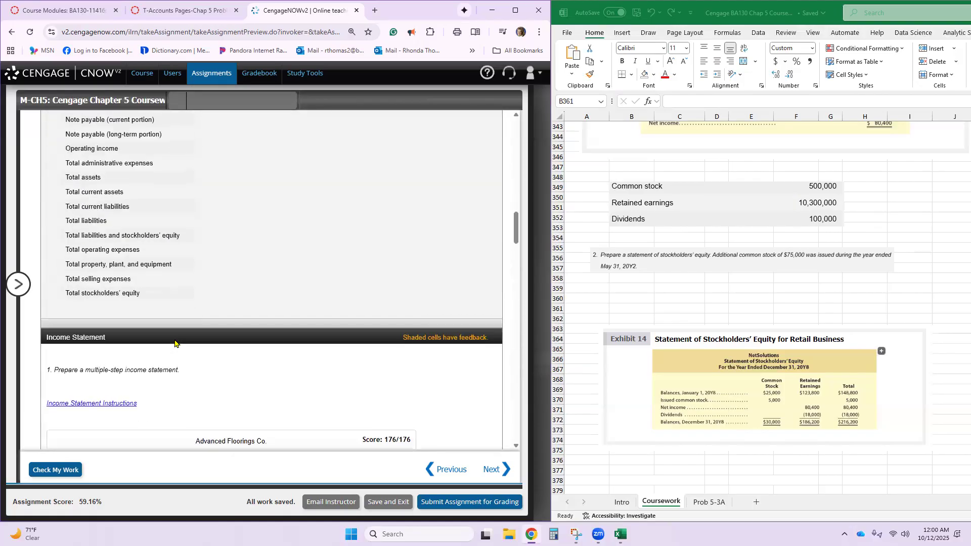
{"action": "double_click", "coordinate": [113, 234]}
{"action": "triple_click", "coordinate": [113, 233]}
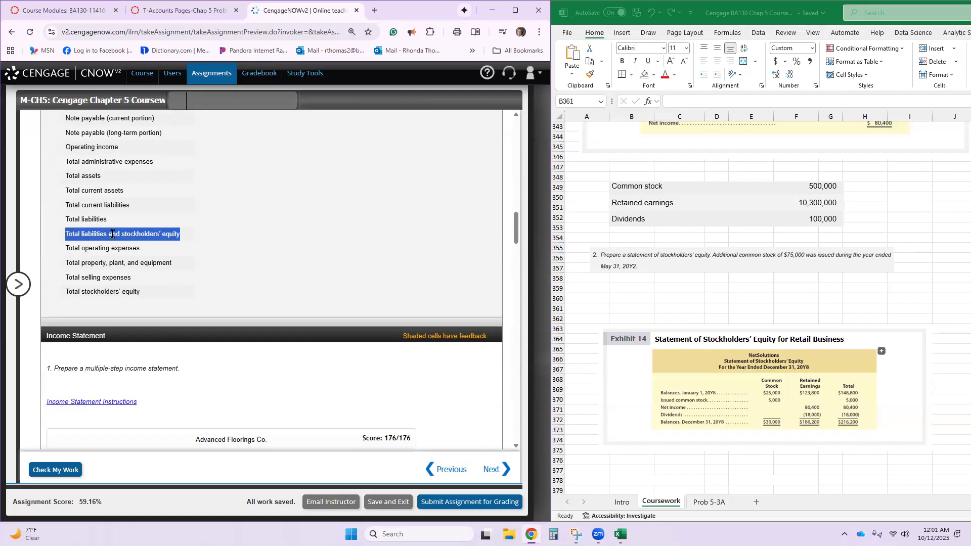
{"action": "scroll", "coordinate": [112, 234], "scroll_direction": "down", "scroll_amount": 20}
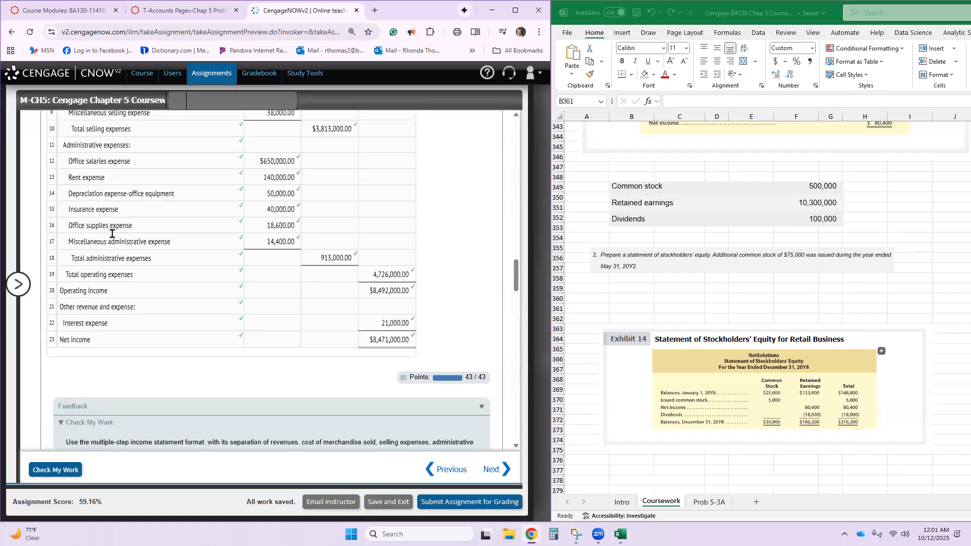
{"action": "scroll", "coordinate": [113, 234], "scroll_direction": "down", "scroll_amount": 9}
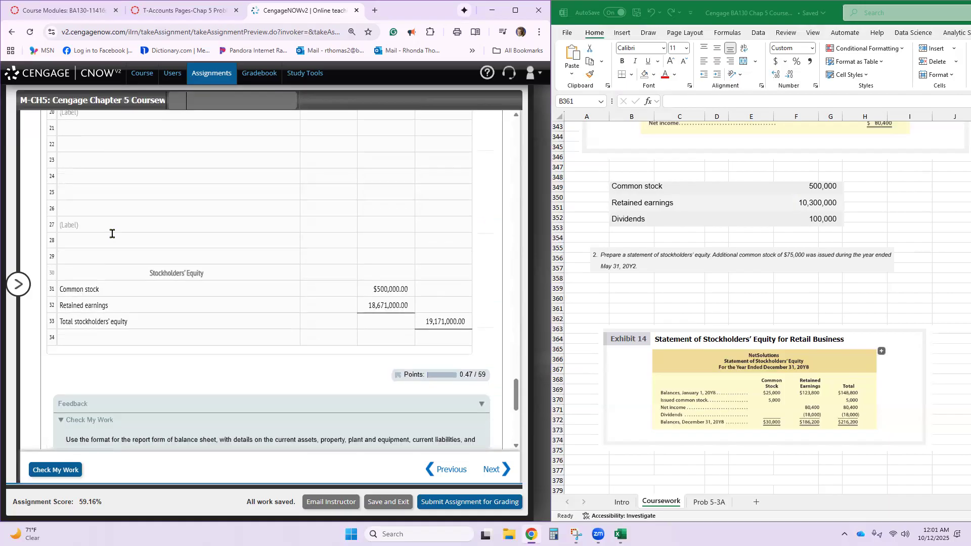
{"action": "left_click", "coordinate": [101, 336]}
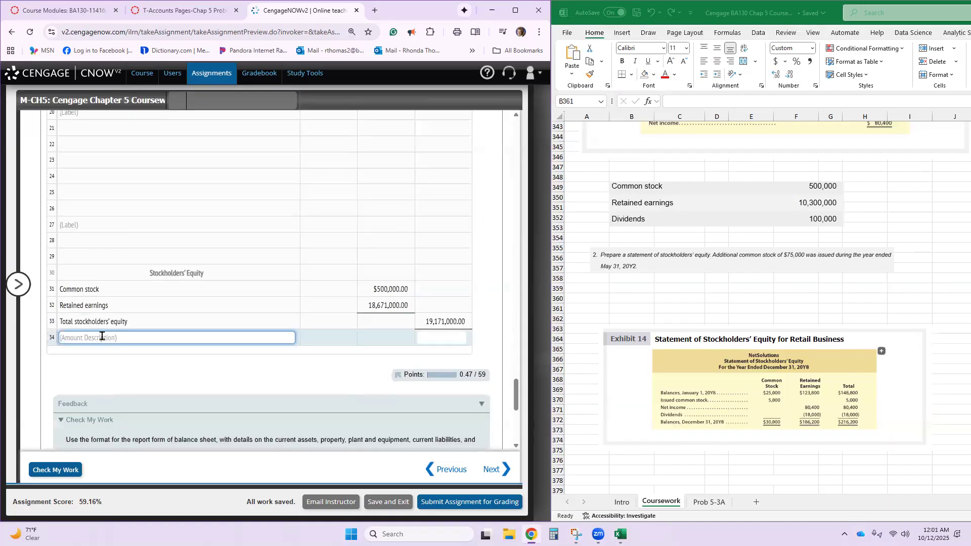
{"action": "type", "text": "Total liabilities and stockholders' equity"}
- Following Exhibit 15, label line 20 of the balance sheet "Current liabilities:" and line 27 "Long-term liabilities:"
{"action": "scroll", "coordinate": [97, 280], "scroll_direction": "up", "scroll_amount": 3}
{"action": "left_click", "coordinate": [97, 264]}
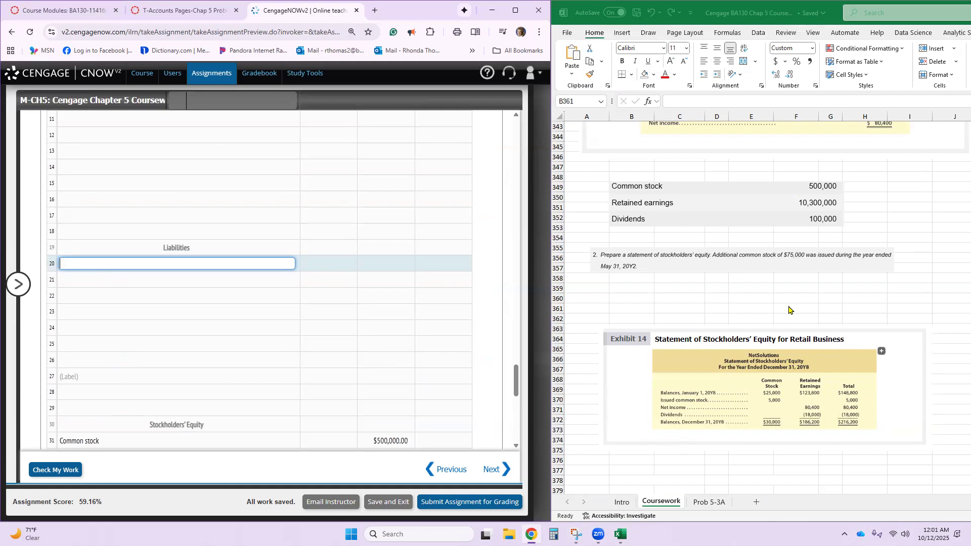
{"action": "scroll", "coordinate": [789, 310], "scroll_direction": "down", "scroll_amount": 12}
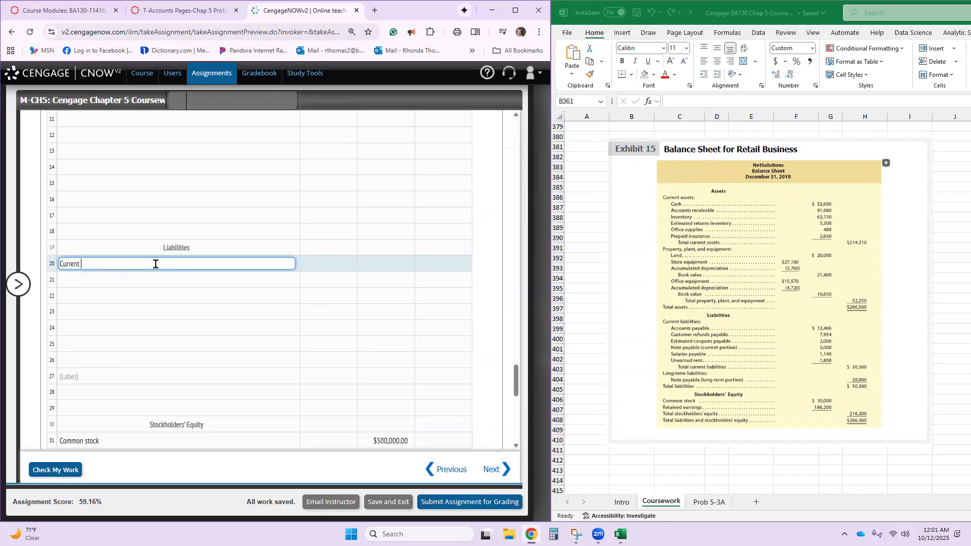
{"action": "type", "text": "bilities"}
{"action": "left_click", "coordinate": [142, 376]}
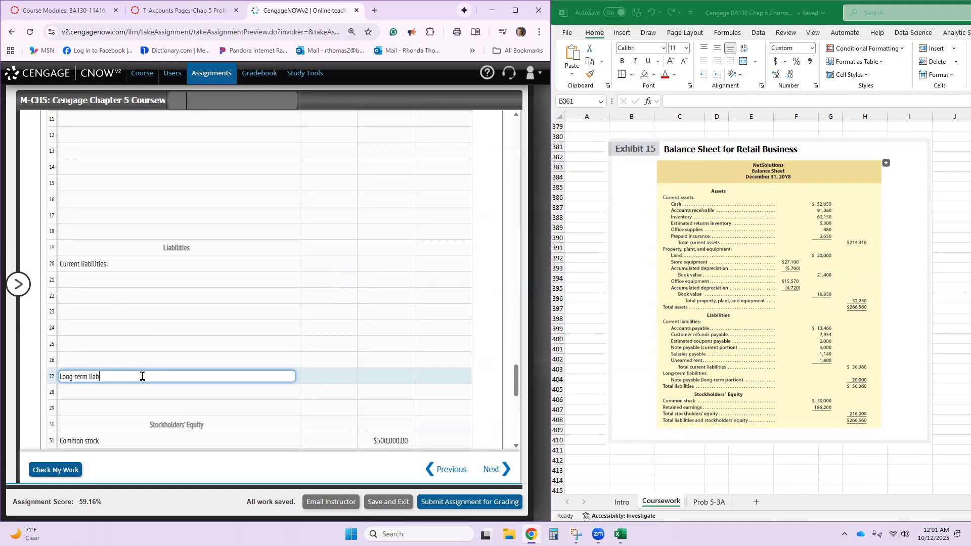
{"action": "key", "text": "Tab"}
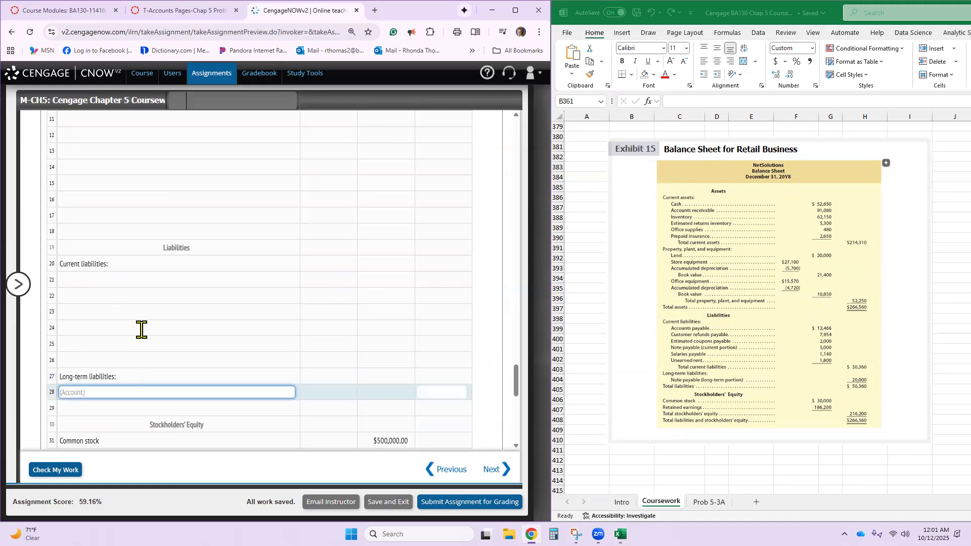
- Move the Exhibit 15 picture in the Coursework sheet down to about row 405 to free space above it
{"action": "left_click", "coordinate": [122, 279]}
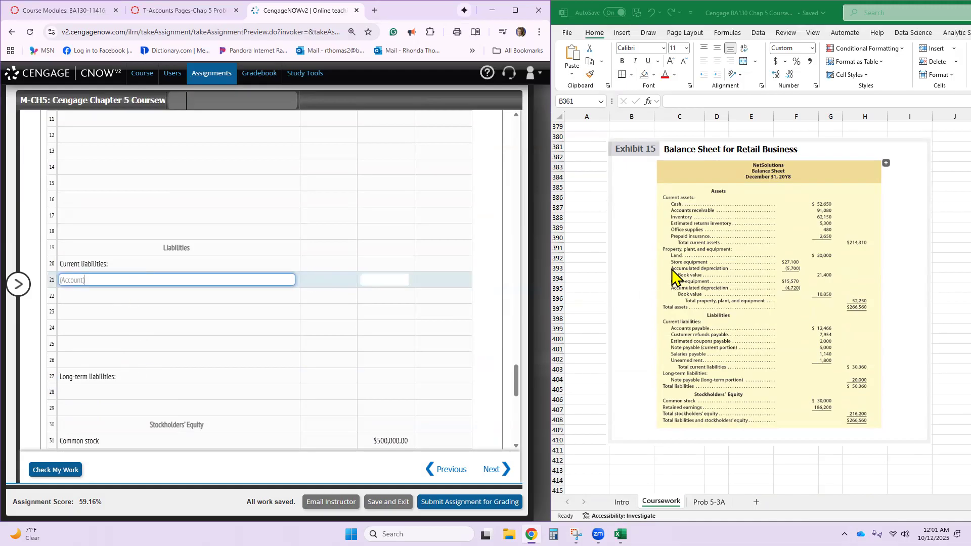
{"action": "scroll", "coordinate": [680, 281], "scroll_direction": "up", "scroll_amount": 6}
{"action": "scroll", "coordinate": [741, 364], "scroll_direction": "down", "scroll_amount": 7}
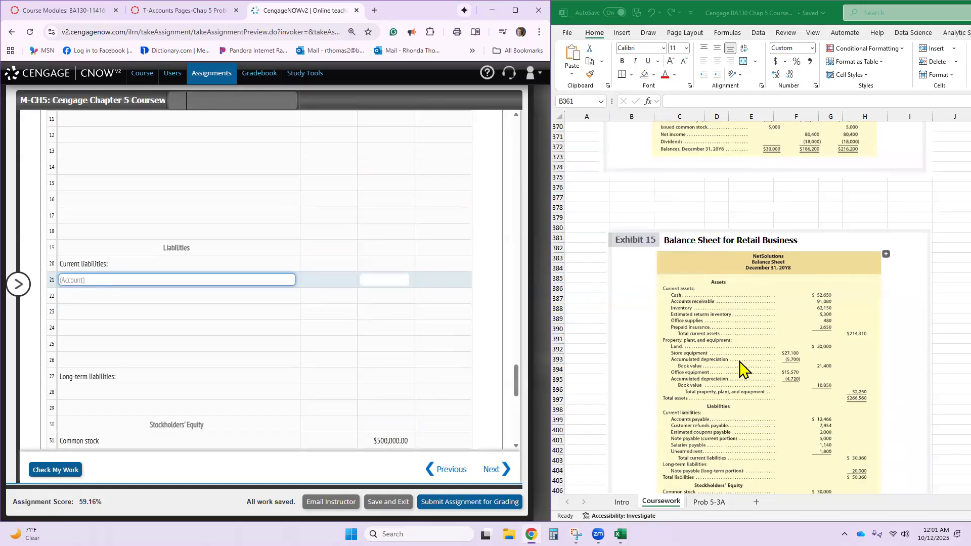
{"action": "left_click_drag", "start_coordinate": [747, 211], "coordinate": [742, 461]}
- Snip the problem's ledger balances from Cash through Note payable with Snipping Tool and copy the image
{"action": "scroll", "coordinate": [720, 395], "scroll_direction": "up", "scroll_amount": 4}
{"action": "scroll", "coordinate": [451, 290], "scroll_direction": "up", "scroll_amount": 10}
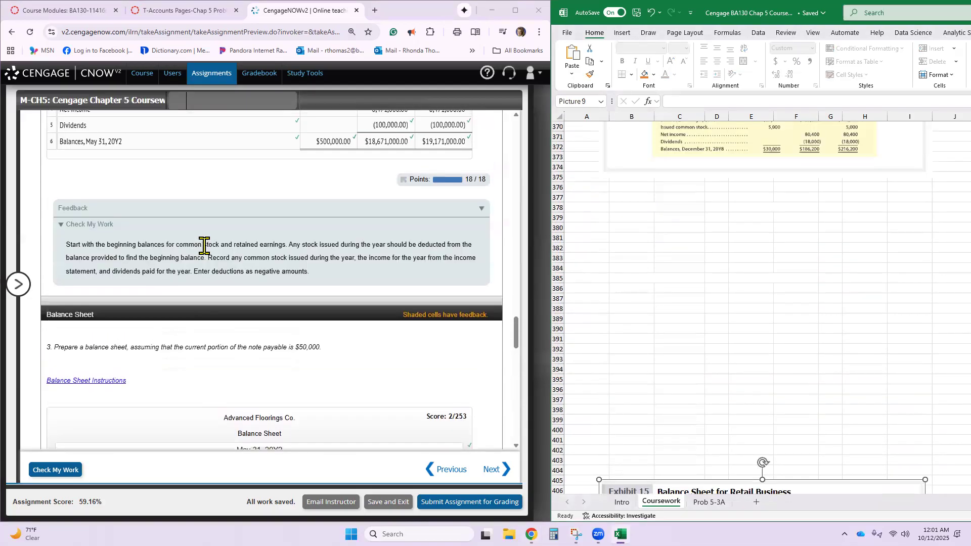
{"action": "scroll", "coordinate": [204, 246], "scroll_direction": "up", "scroll_amount": 15}
{"action": "scroll", "coordinate": [205, 246], "scroll_direction": "up", "scroll_amount": 15}
{"action": "scroll", "coordinate": [205, 246], "scroll_direction": "up", "scroll_amount": 5}
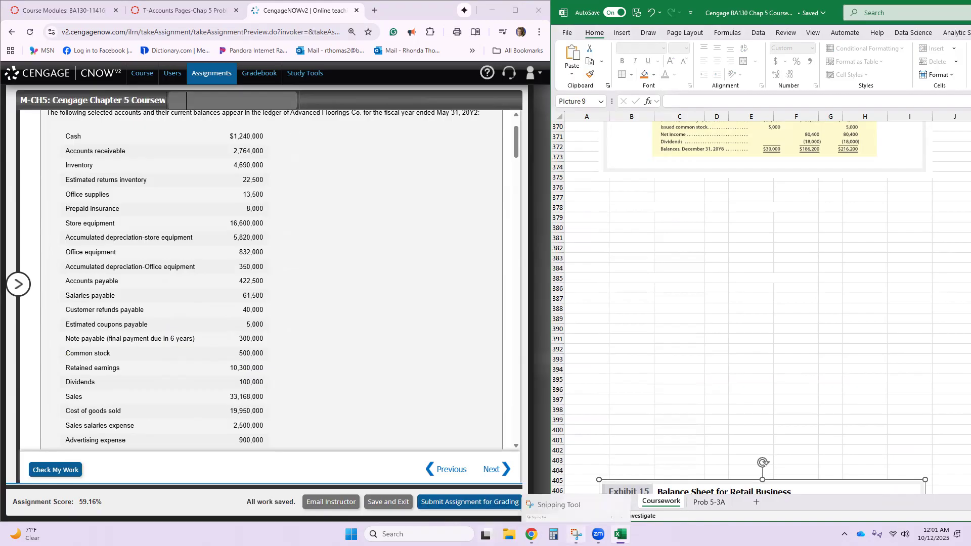
{"action": "left_click", "coordinate": [577, 534]}
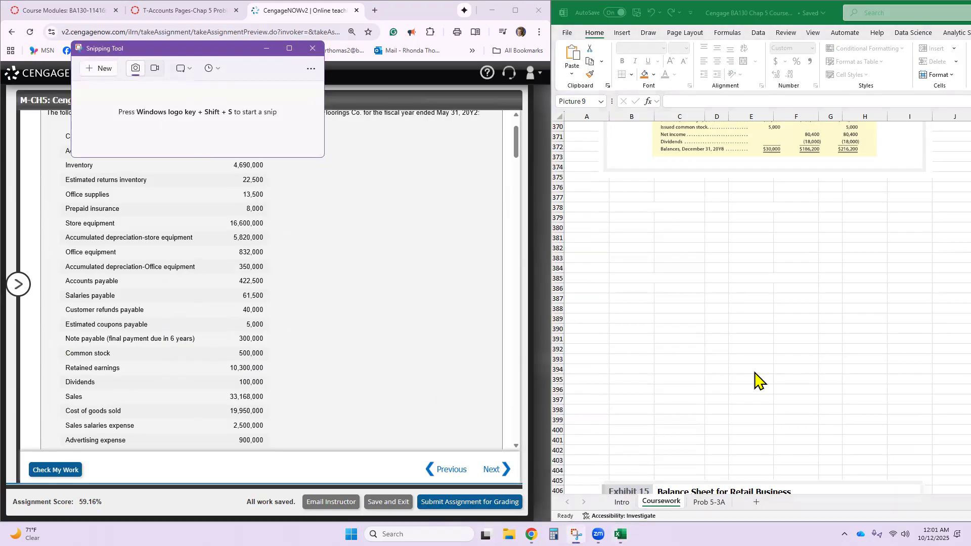
{"action": "left_click", "coordinate": [101, 68]}
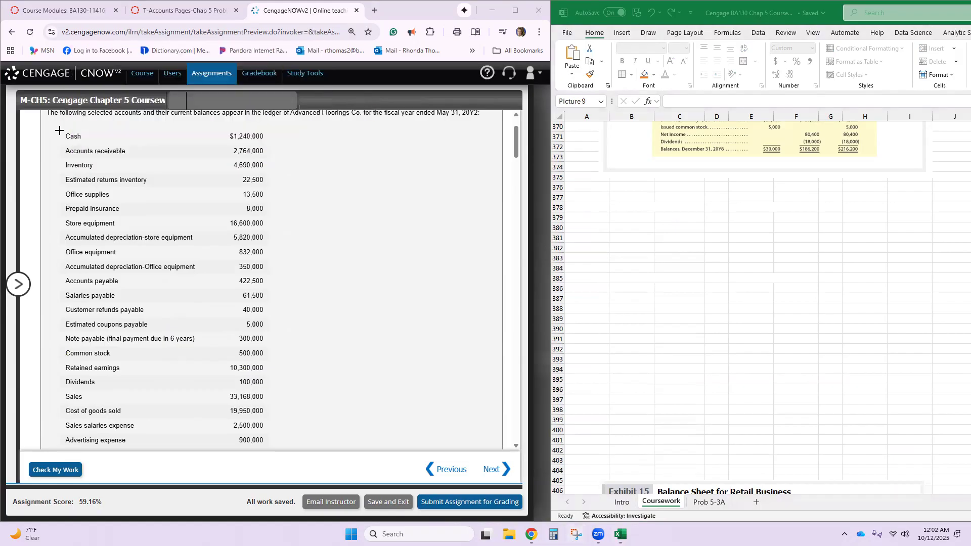
{"action": "left_click_drag", "start_coordinate": [59, 130], "coordinate": [269, 349]}
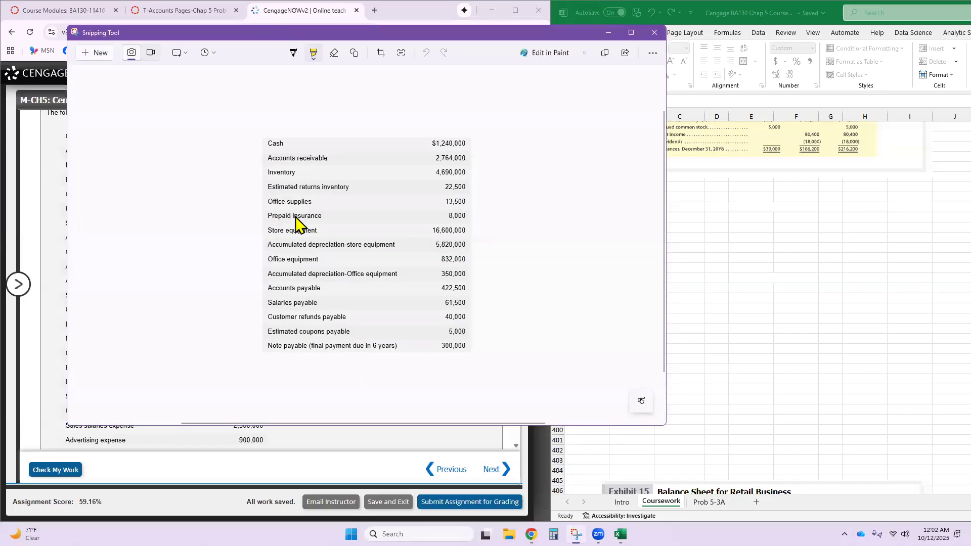
{"action": "right_click", "coordinate": [315, 240]}
{"action": "left_click", "coordinate": [379, 275]}
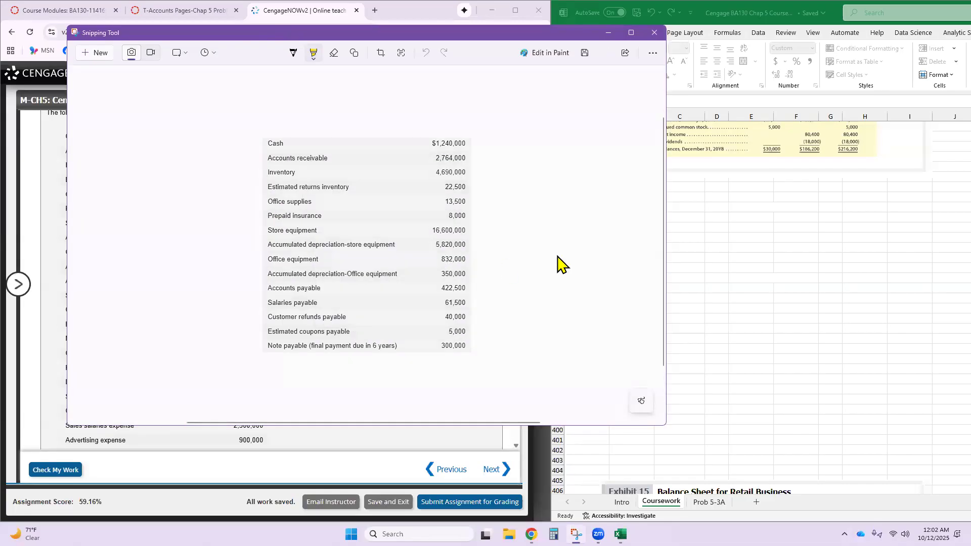
- Paste the ledger balances image at cell B378 in Excel and move Exhibit 15 up directly beneath it
{"action": "left_click", "coordinate": [682, 210]}
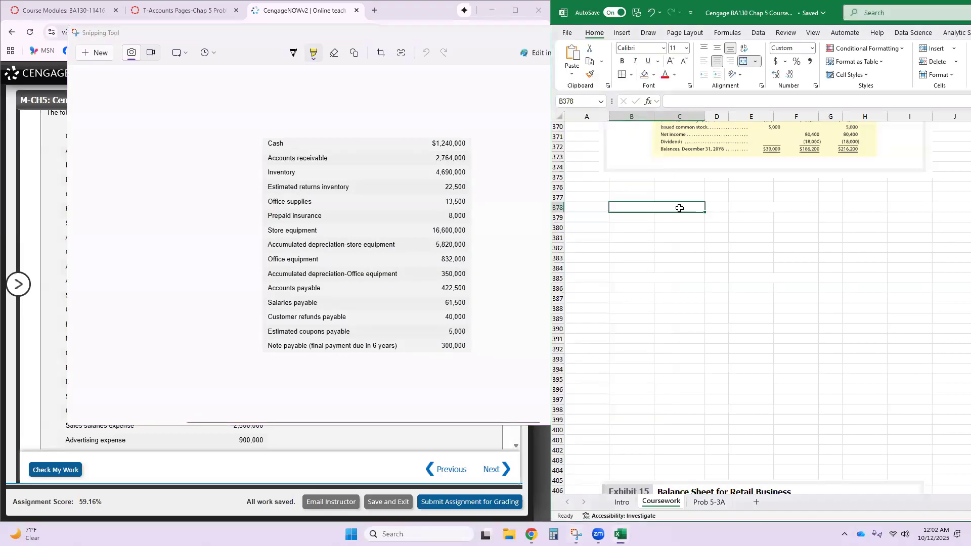
{"action": "key", "text": "ctrl+v"}
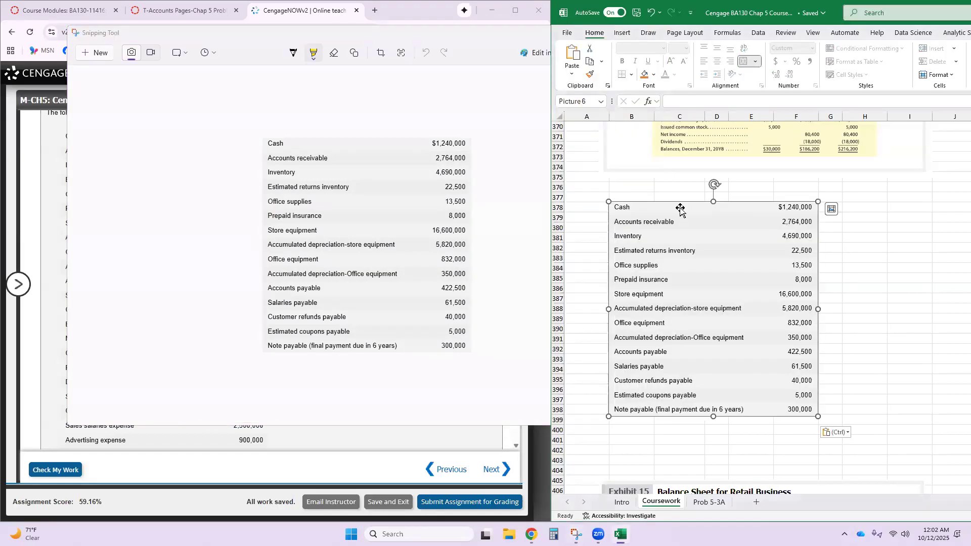
{"action": "left_click", "coordinate": [660, 429]}
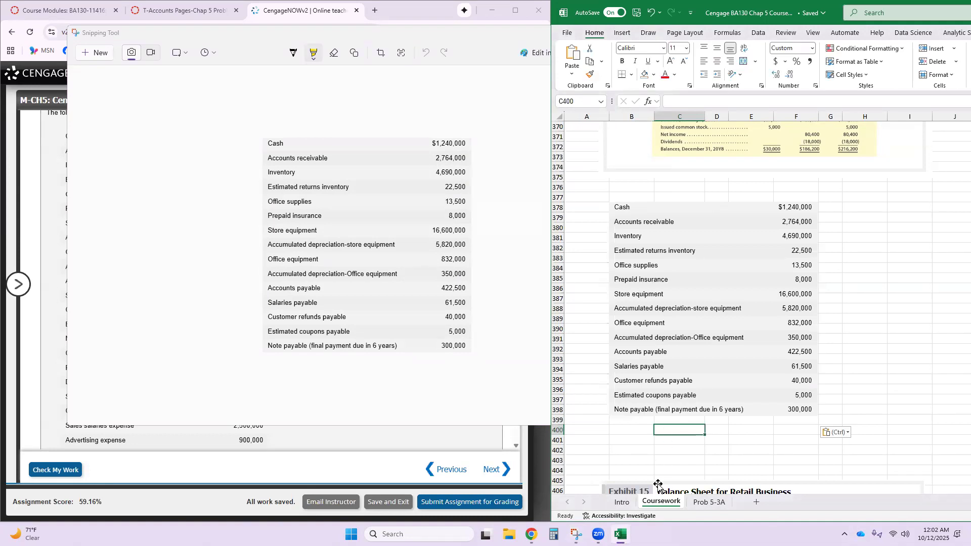
{"action": "left_click_drag", "start_coordinate": [666, 490], "coordinate": [677, 423]}
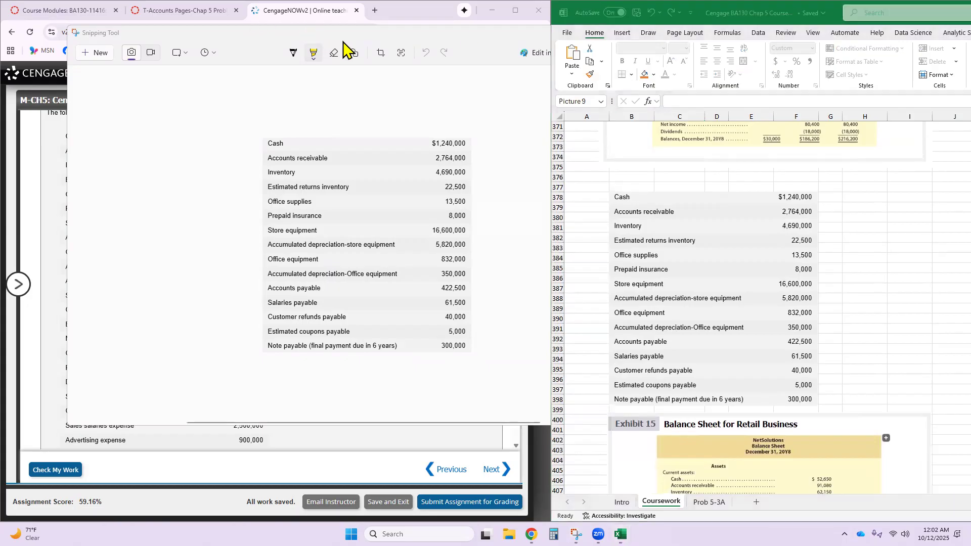
{"action": "left_click", "coordinate": [648, 38]}
{"action": "left_click", "coordinate": [643, 48]}
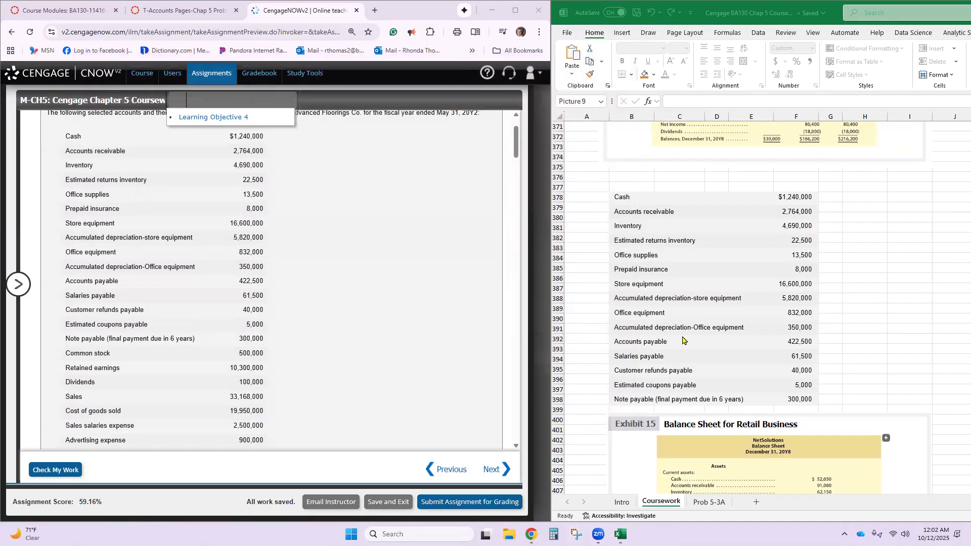
- Check the remaining ledger accounts and move the pasted balances picture up to about row 375
{"action": "scroll", "coordinate": [348, 338], "scroll_direction": "down", "scroll_amount": 3}
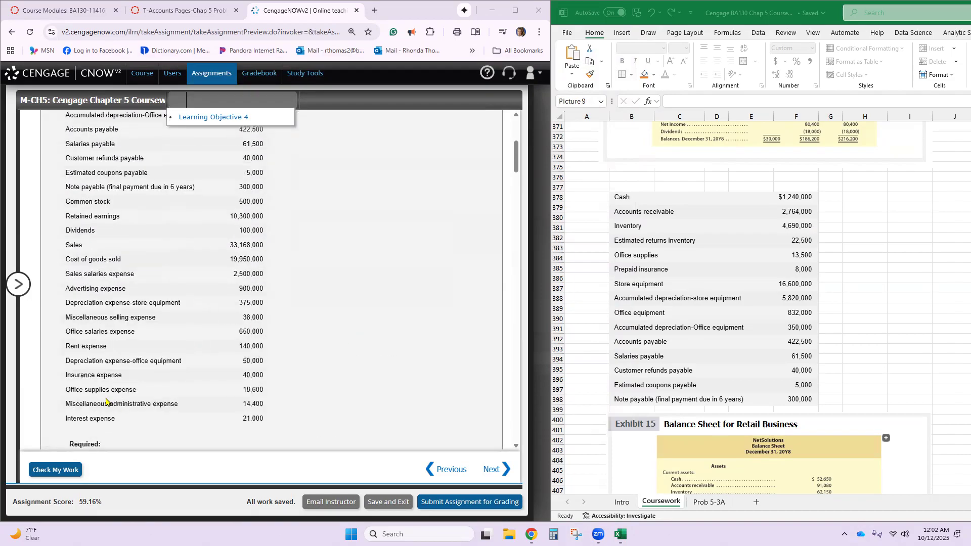
{"action": "scroll", "coordinate": [96, 251], "scroll_direction": "up", "scroll_amount": 1}
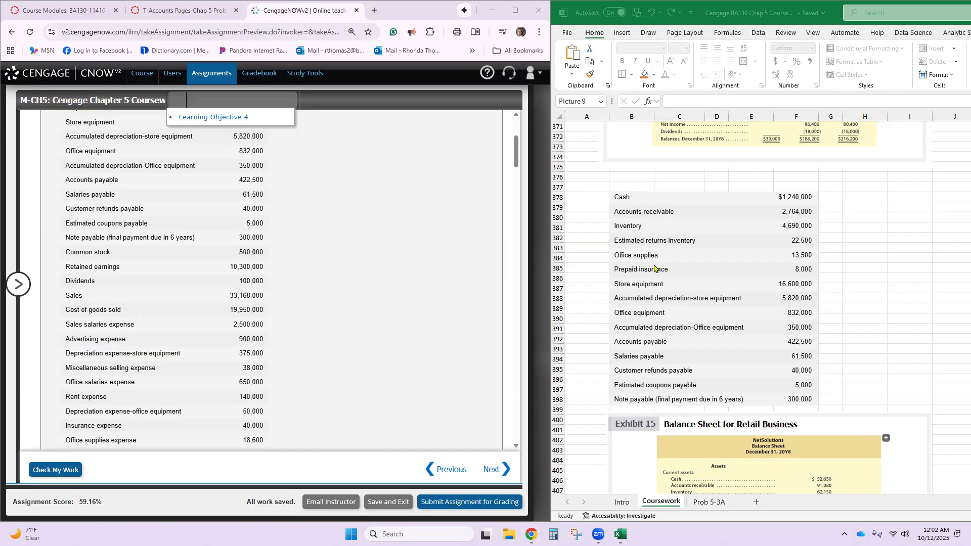
{"action": "left_click", "coordinate": [668, 234]}
{"action": "left_click_drag", "start_coordinate": [667, 233], "coordinate": [702, 211]}
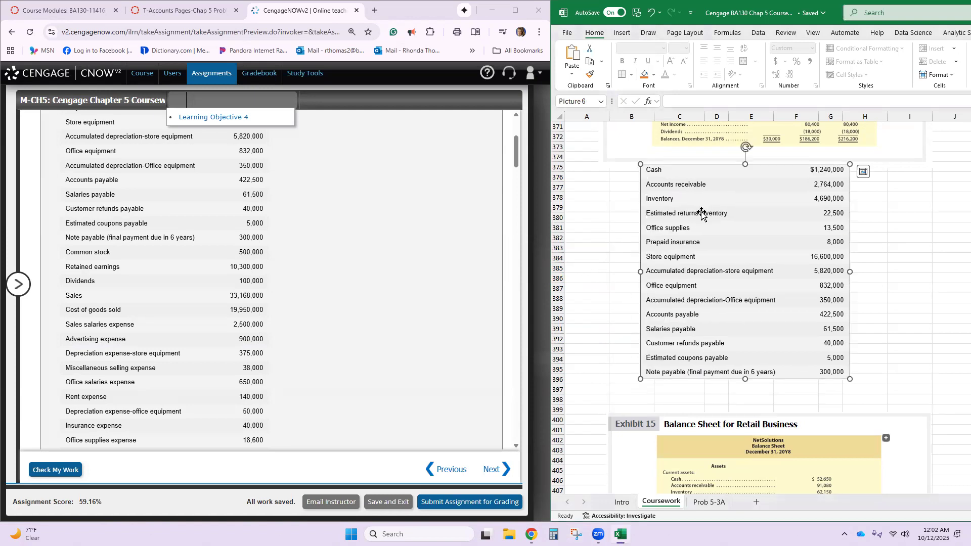
{"action": "scroll", "coordinate": [268, 341], "scroll_direction": "down", "scroll_amount": 4}
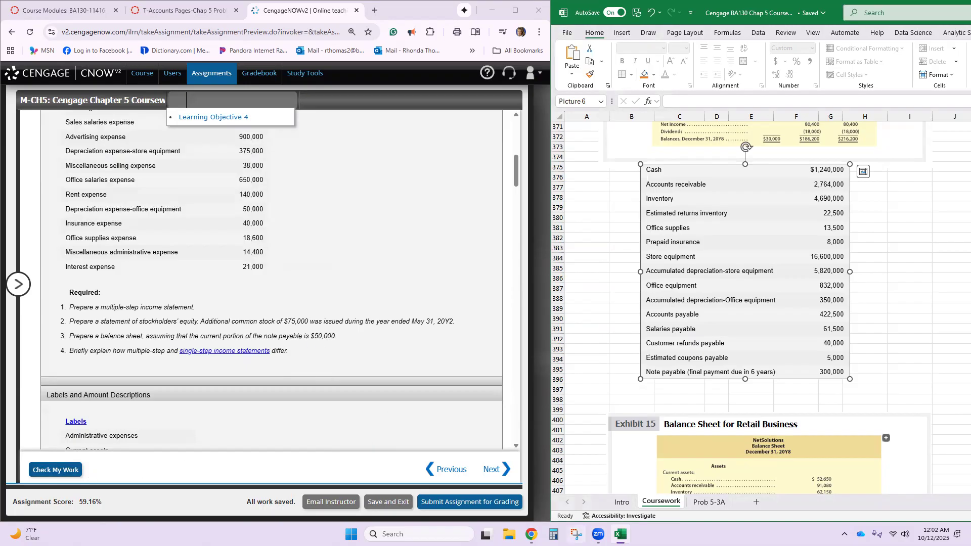
{"action": "left_click", "coordinate": [548, 506]}
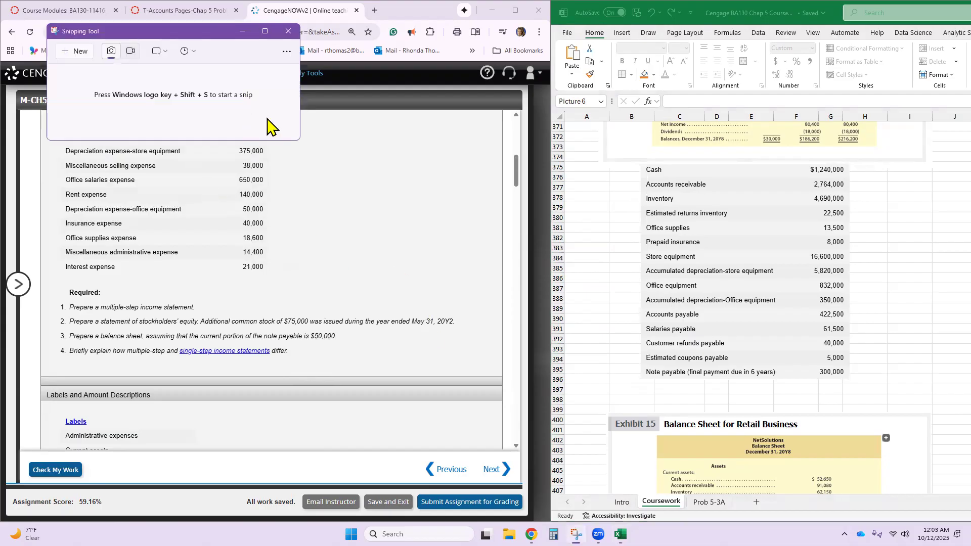
{"action": "left_click", "coordinate": [77, 52]}
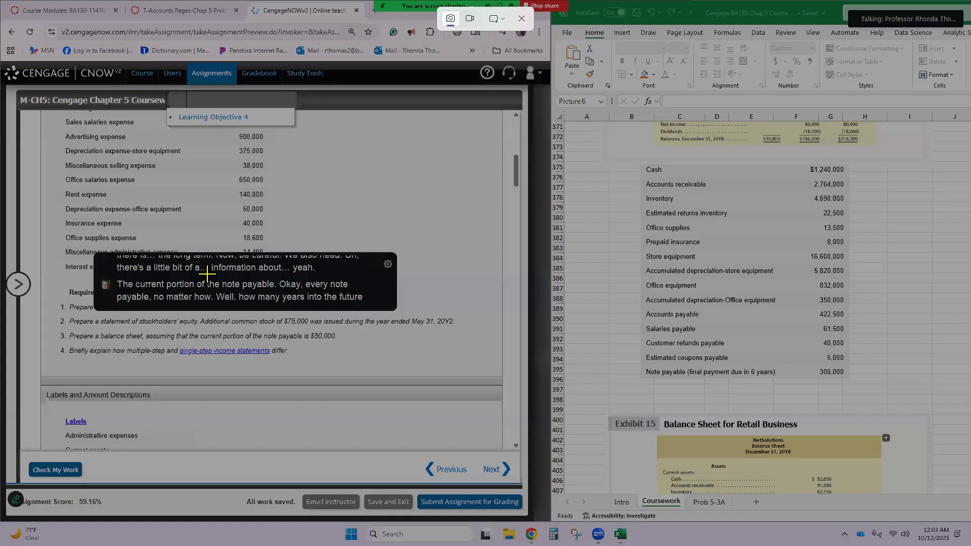
{"action": "left_click_drag", "start_coordinate": [207, 274], "coordinate": [191, 182]}
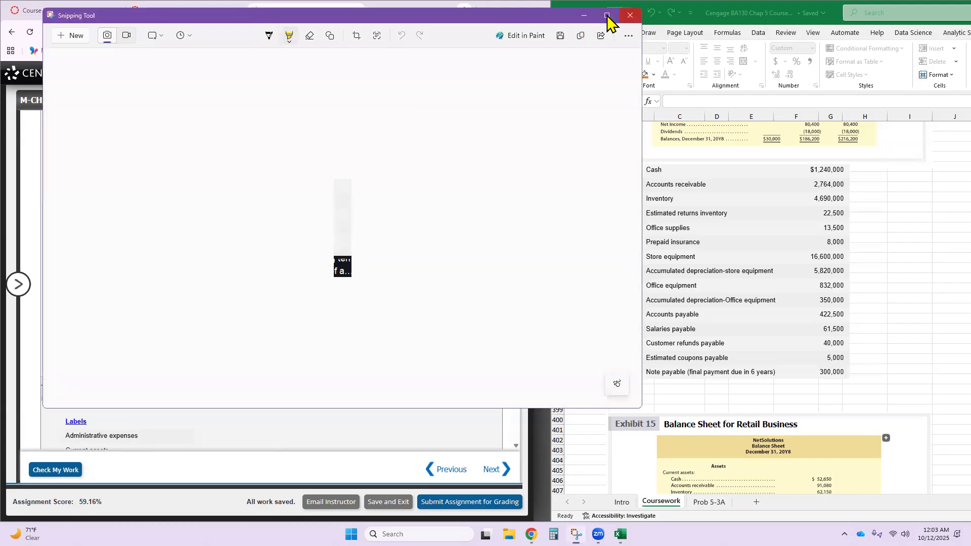
{"action": "left_click", "coordinate": [628, 16]}
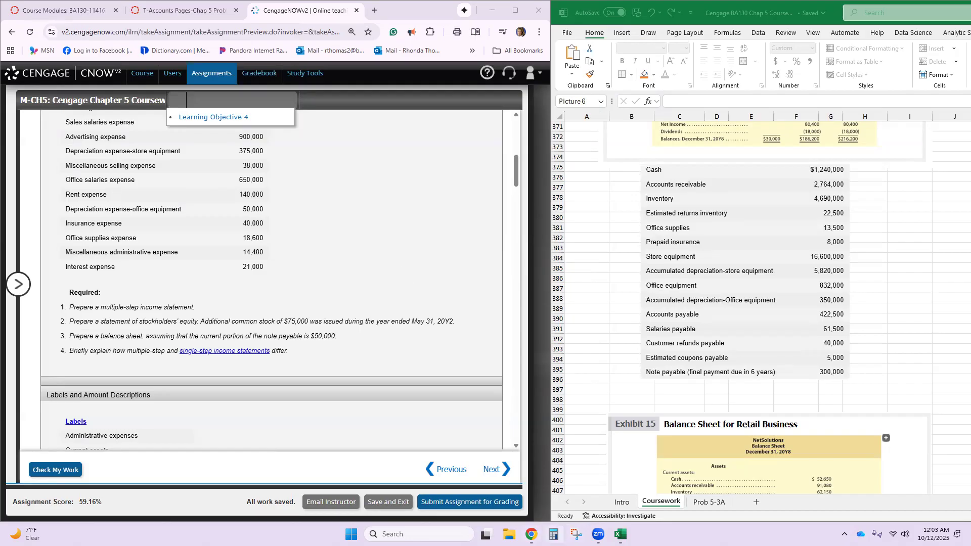
- Snip requirements 3 and 4 of the problem, including the $50,000 current portion of the note payable, and copy the image
{"action": "left_click", "coordinate": [576, 535]}
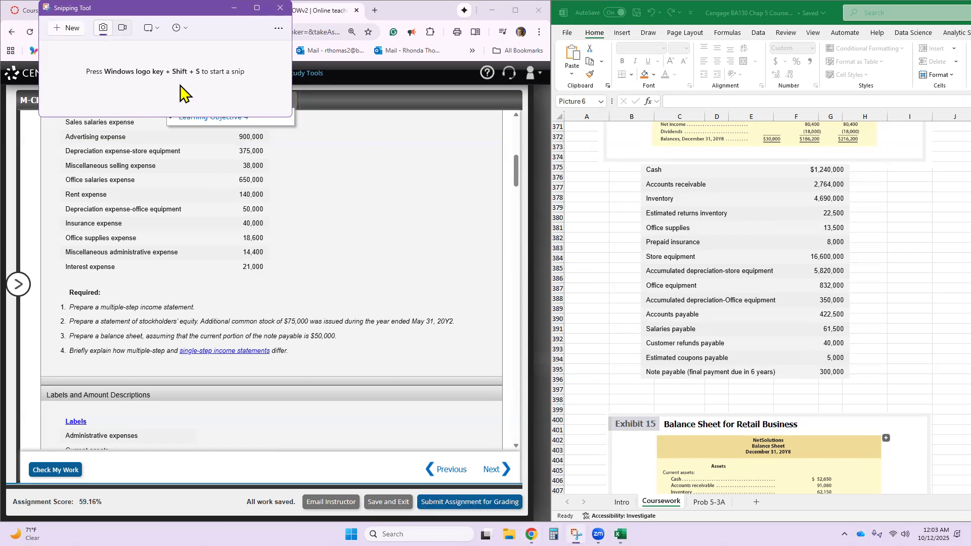
{"action": "left_click", "coordinate": [74, 32]}
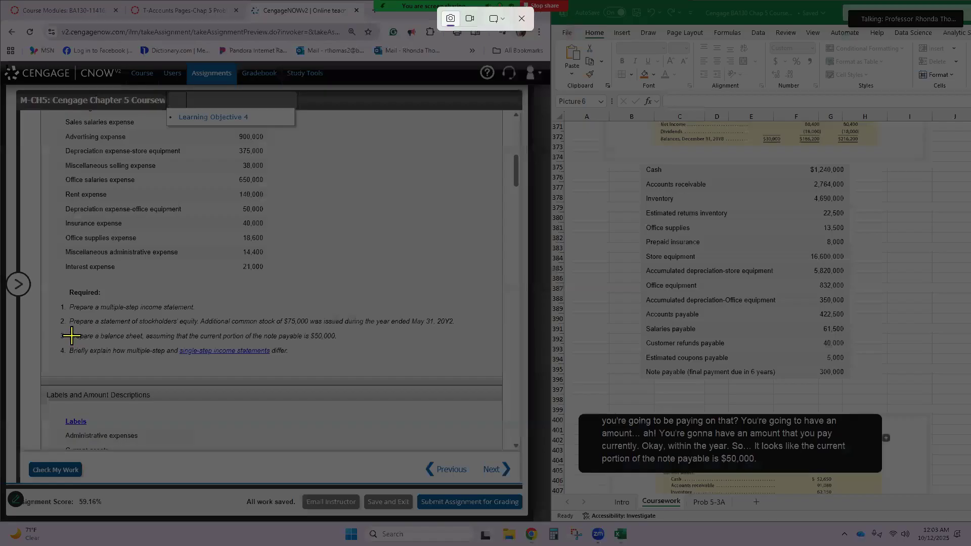
{"action": "left_click_drag", "start_coordinate": [58, 331], "coordinate": [372, 365]}
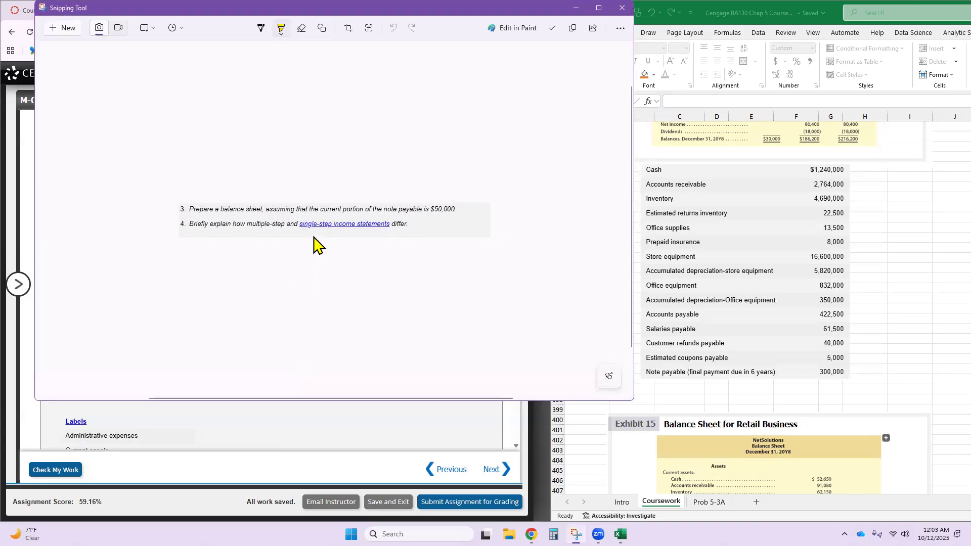
{"action": "right_click", "coordinate": [320, 228]}
{"action": "left_click", "coordinate": [367, 254]}
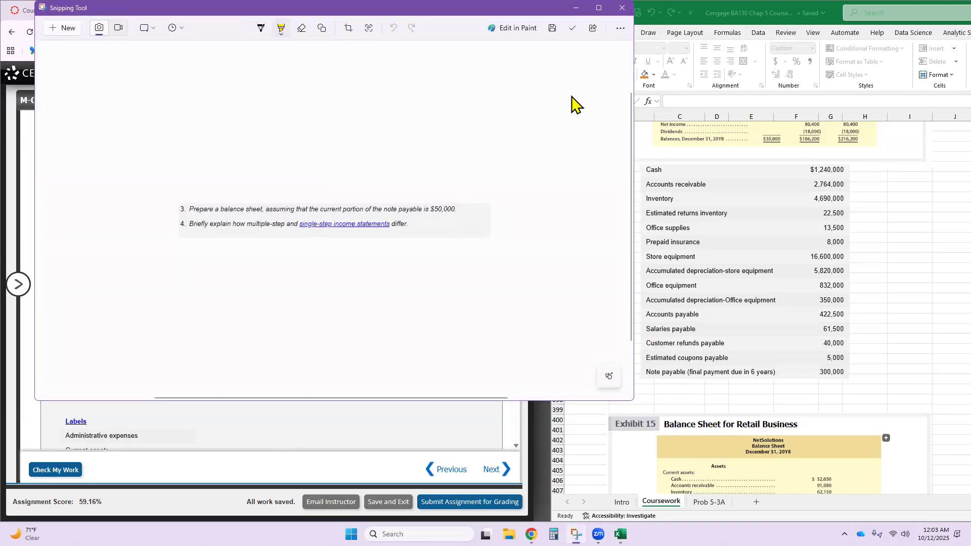
{"action": "left_click", "coordinate": [623, 7]}
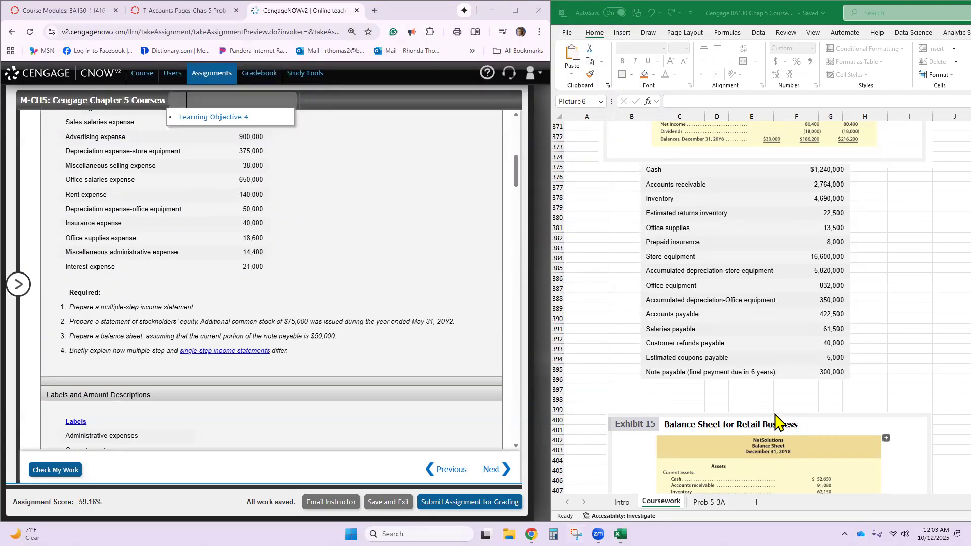
- Make room above Exhibit 15, paste the requirements image at cell B398, and position the exhibit directly below it
{"action": "scroll", "coordinate": [777, 422], "scroll_direction": "down", "scroll_amount": 2}
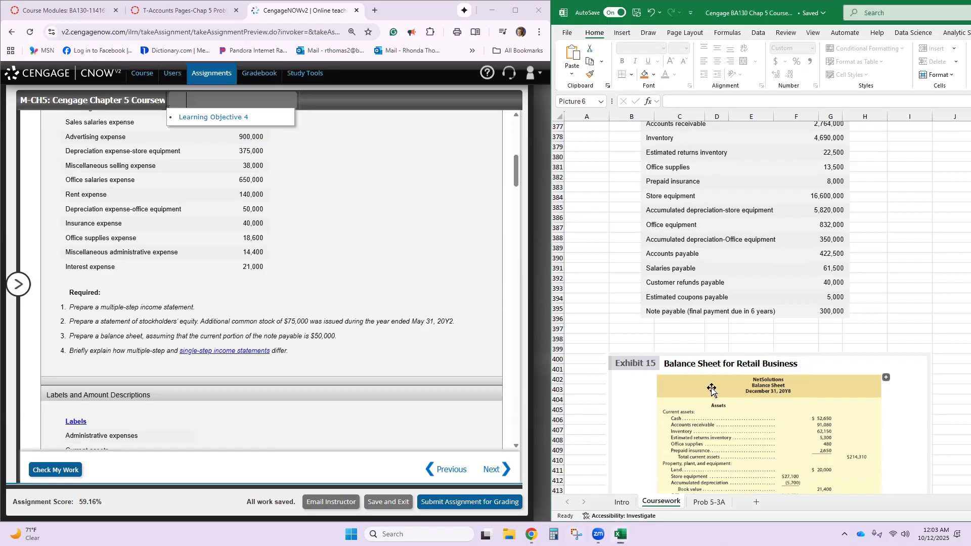
{"action": "left_click_drag", "start_coordinate": [700, 368], "coordinate": [696, 424]}
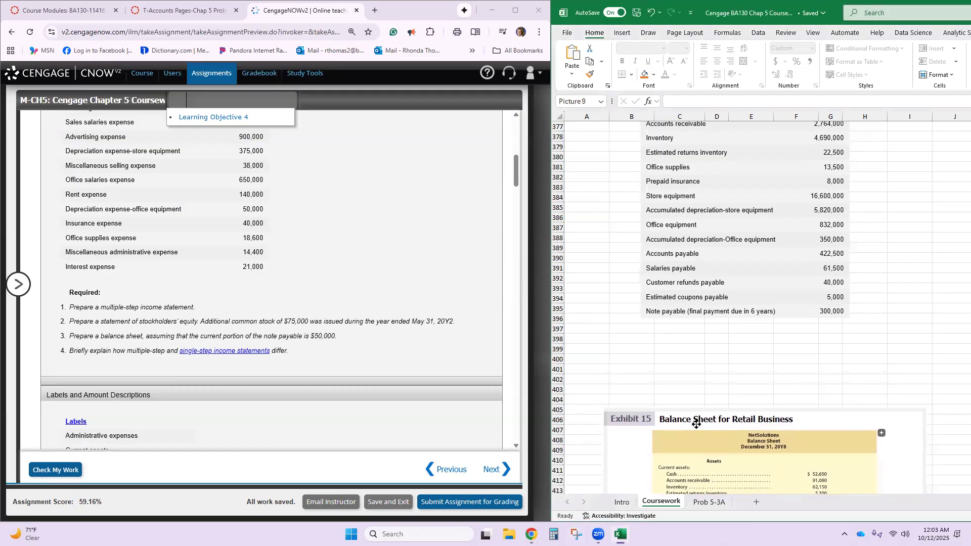
{"action": "left_click", "coordinate": [633, 341]}
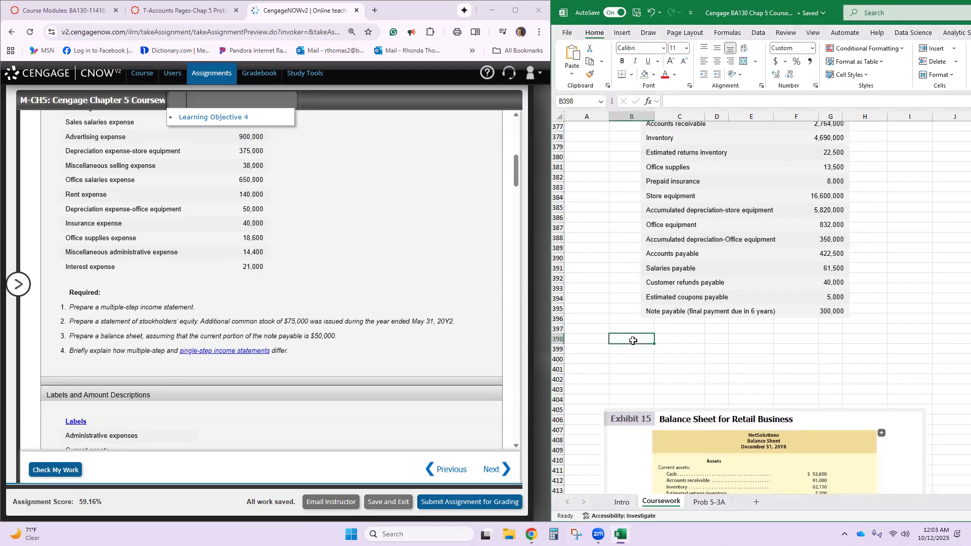
{"action": "key", "text": "ctrl+v"}
{"action": "left_click_drag", "start_coordinate": [708, 438], "coordinate": [711, 410]}
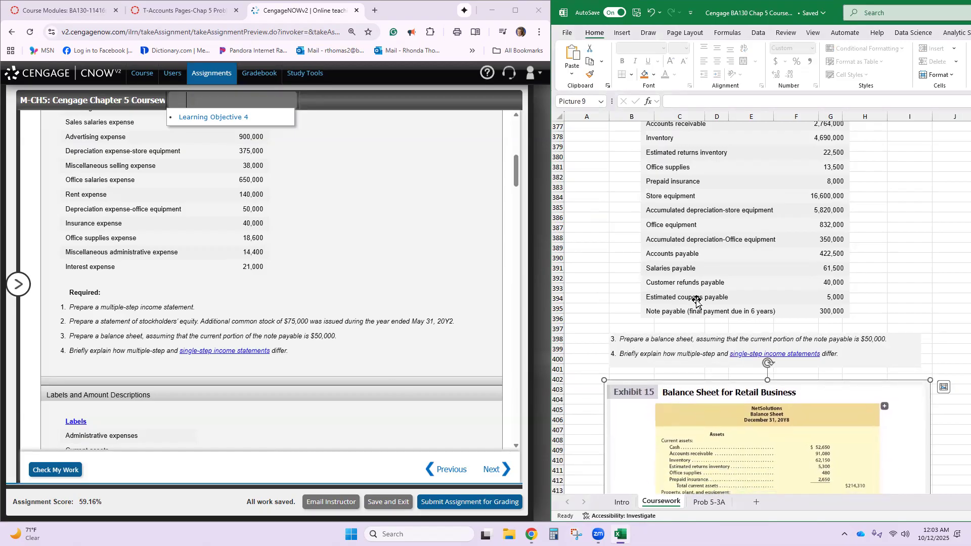
- Look through the problem's account balances, requirements and amount descriptions, and return to the Assets section of the balance sheet
{"action": "scroll", "coordinate": [349, 349], "scroll_direction": "up", "scroll_amount": 1}
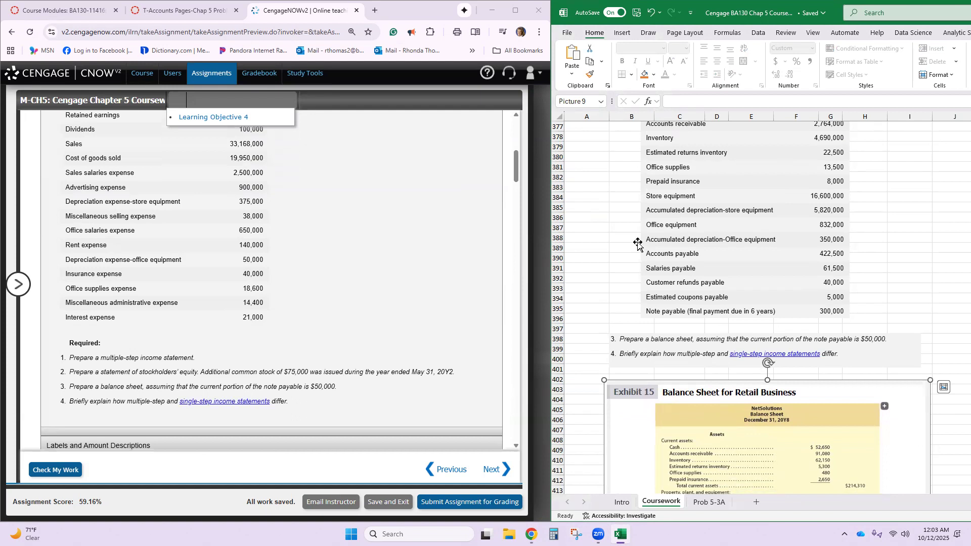
{"action": "scroll", "coordinate": [638, 245], "scroll_direction": "up", "scroll_amount": 2}
{"action": "scroll", "coordinate": [638, 245], "scroll_direction": "down", "scroll_amount": 1}
{"action": "scroll", "coordinate": [299, 308], "scroll_direction": "down", "scroll_amount": 4}
{"action": "scroll", "coordinate": [298, 306], "scroll_direction": "down", "scroll_amount": 15}
{"action": "scroll", "coordinate": [298, 306], "scroll_direction": "down", "scroll_amount": 15}
{"action": "scroll", "coordinate": [299, 306], "scroll_direction": "up", "scroll_amount": 9}
{"action": "scroll", "coordinate": [298, 306], "scroll_direction": "up", "scroll_amount": 12}
{"action": "scroll", "coordinate": [303, 309], "scroll_direction": "down", "scroll_amount": 2}
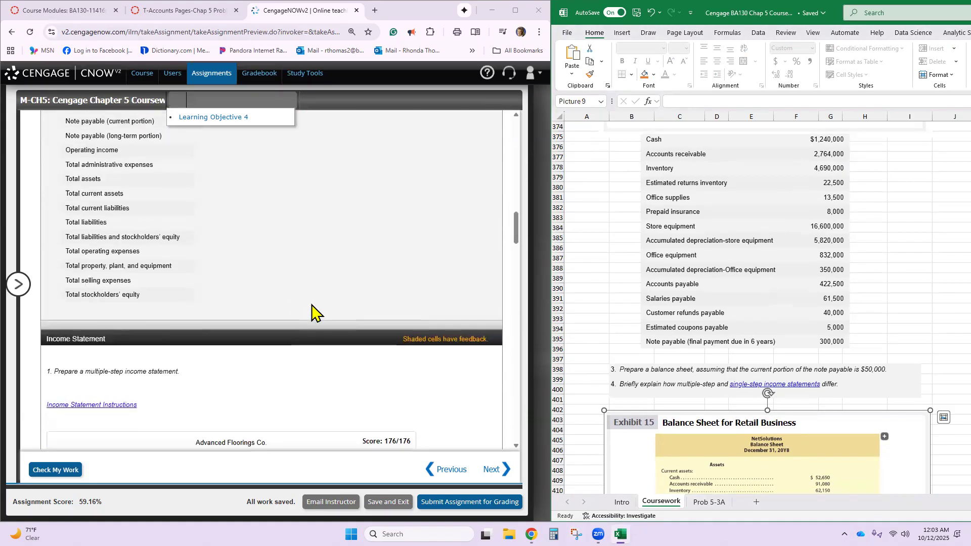
{"action": "scroll", "coordinate": [311, 306], "scroll_direction": "up", "scroll_amount": 10}
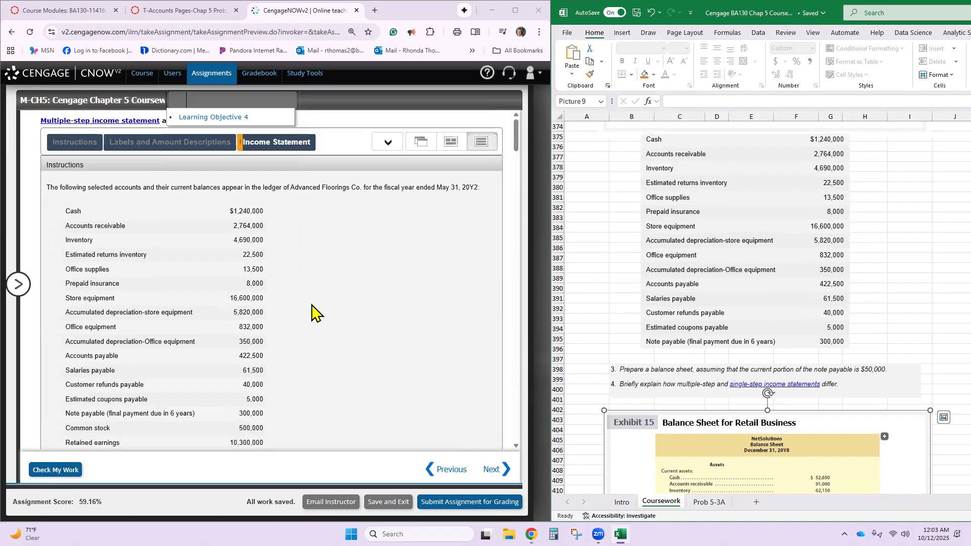
{"action": "left_click", "coordinate": [274, 147]}
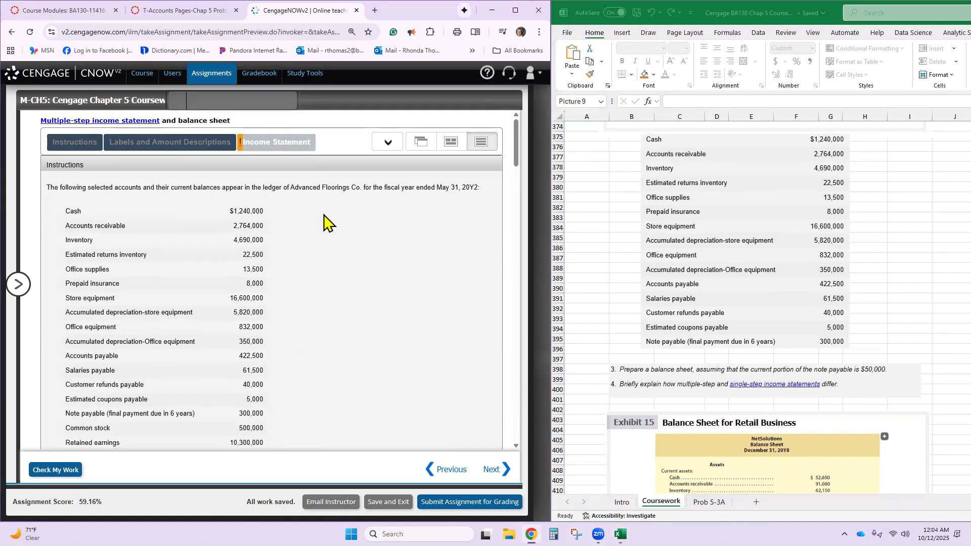
{"action": "scroll", "coordinate": [324, 222], "scroll_direction": "down", "scroll_amount": 10}
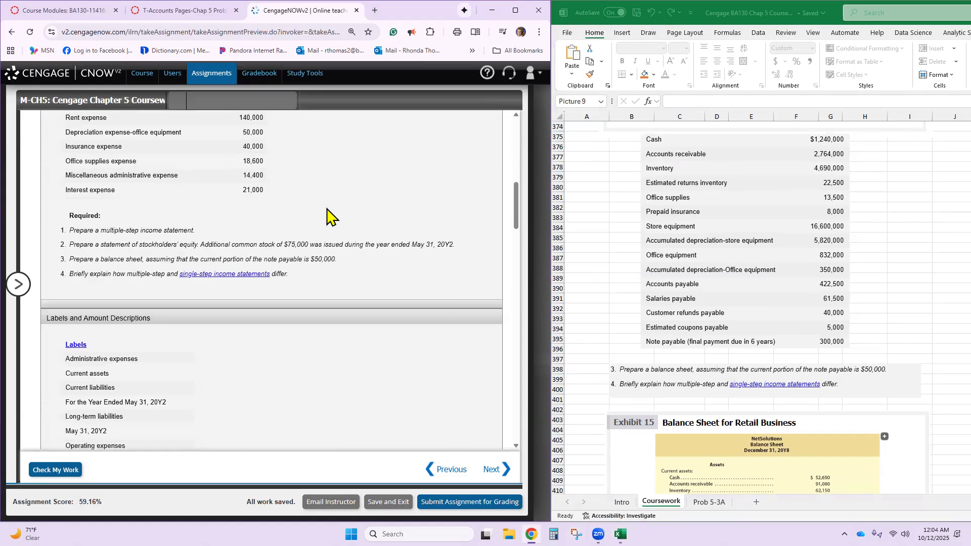
{"action": "scroll", "coordinate": [329, 215], "scroll_direction": "up", "scroll_amount": 5}
{"action": "scroll", "coordinate": [330, 211], "scroll_direction": "down", "scroll_amount": 12}
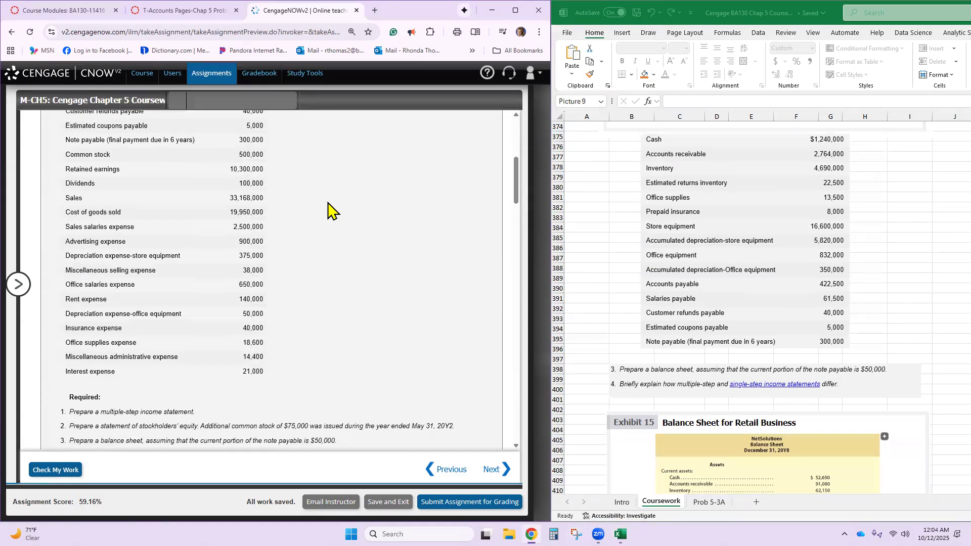
{"action": "scroll", "coordinate": [330, 208], "scroll_direction": "down", "scroll_amount": 15}
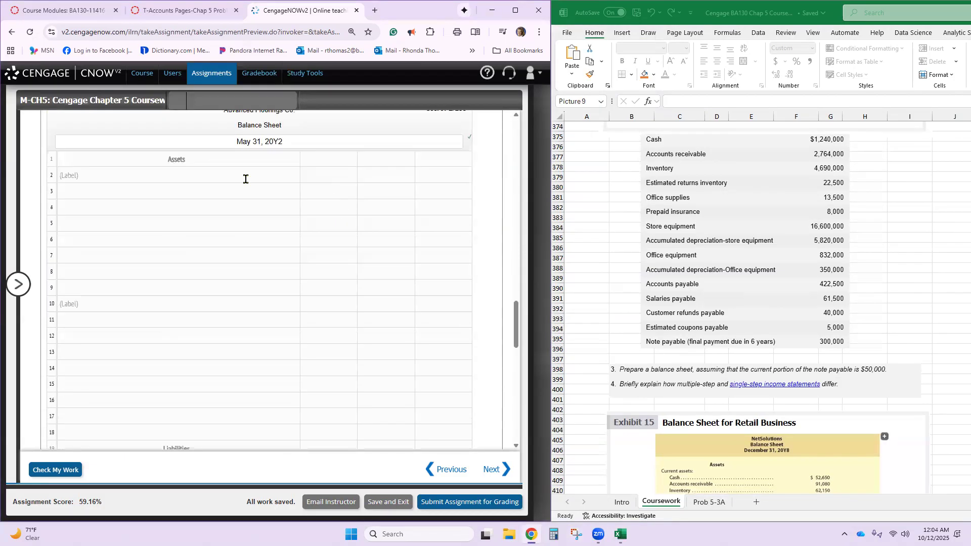
- Label row 2 of the balance sheet's Assets section "Current assets"
{"action": "scroll", "coordinate": [186, 226], "scroll_direction": "up", "scroll_amount": 4}
{"action": "left_click", "coordinate": [142, 177]}
{"action": "type", "text": "curre"}
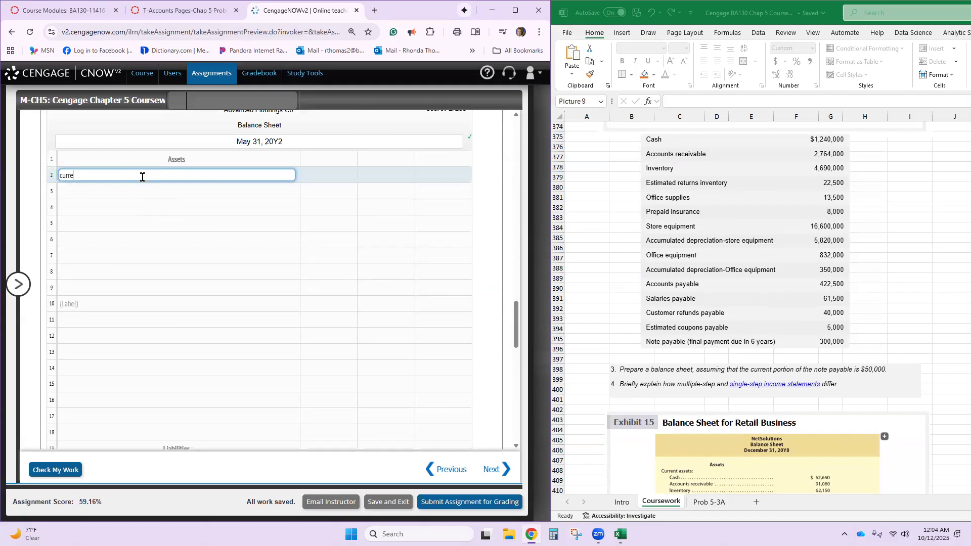
{"action": "type", "text": "nt assets"}
- Copy "Property, plant, and equipment" from the problem's label list into the row 10 label of the balance sheet
{"action": "left_click", "coordinate": [123, 304]}
{"action": "scroll", "coordinate": [173, 282], "scroll_direction": "up", "scroll_amount": 5}
{"action": "scroll", "coordinate": [173, 282], "scroll_direction": "up", "scroll_amount": 6}
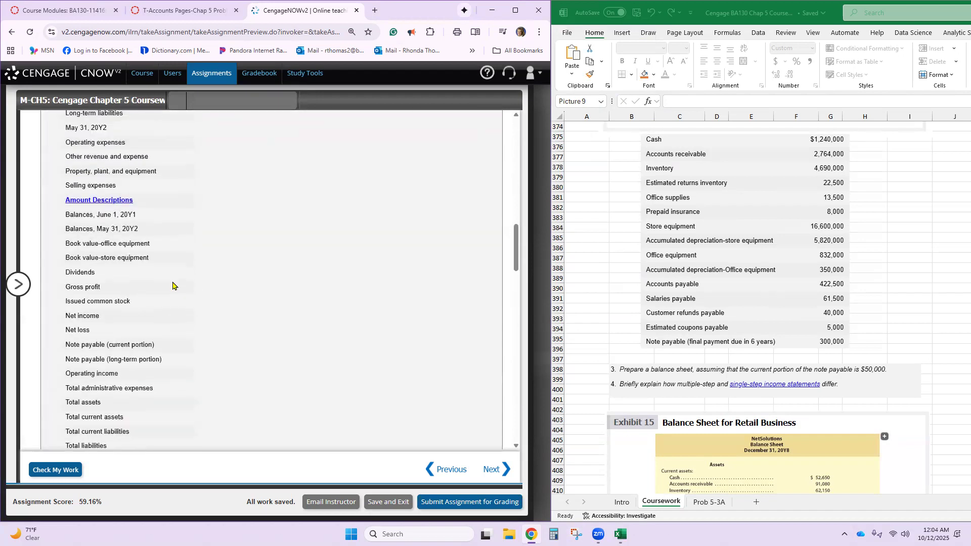
{"action": "triple_click", "coordinate": [122, 172]}
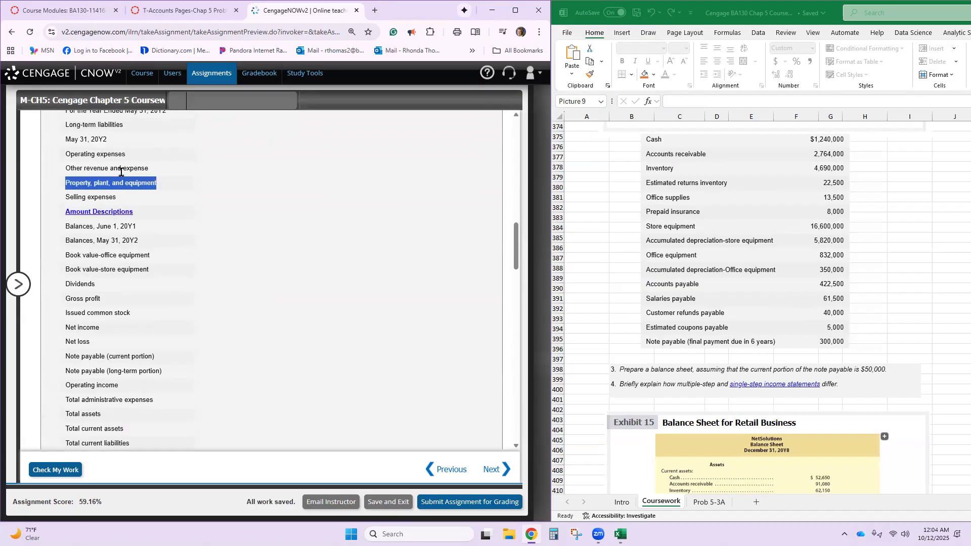
{"action": "scroll", "coordinate": [121, 172], "scroll_direction": "down", "scroll_amount": 15}
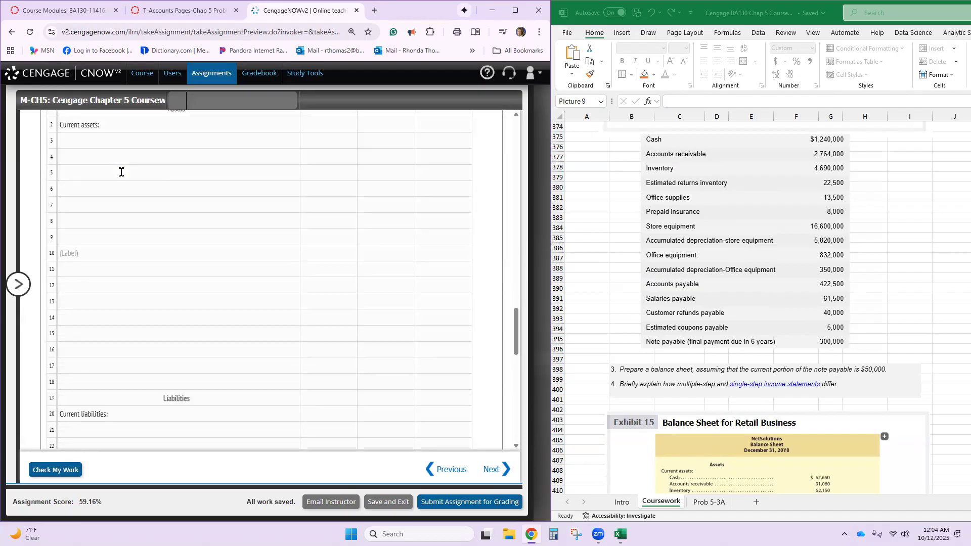
{"action": "left_click", "coordinate": [99, 257]}
{"action": "key", "text": "ctrl+v"}
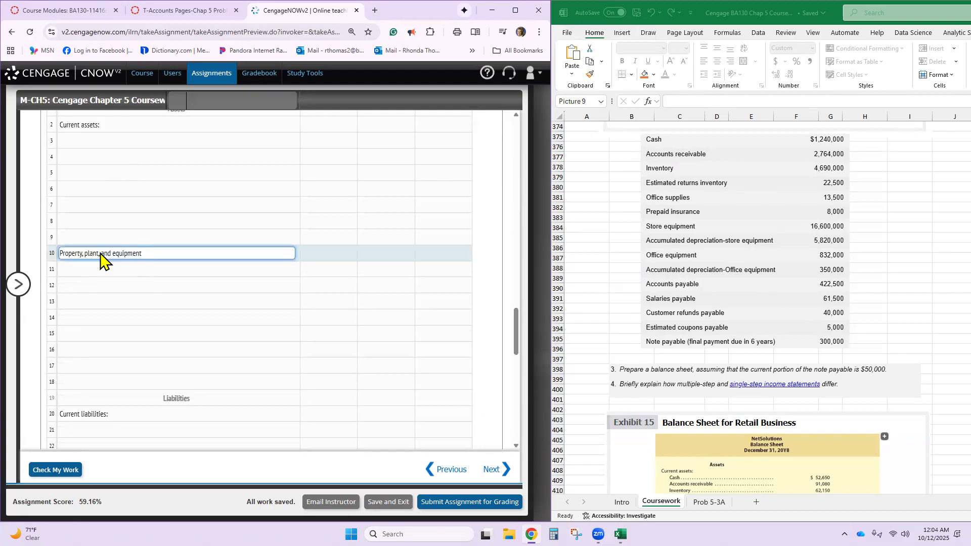
- Enter Accounts payable with an amount of 422,500 in row 21, the first line under Current liabilities
{"action": "left_click", "coordinate": [172, 348]}
{"action": "scroll", "coordinate": [163, 339], "scroll_direction": "up", "scroll_amount": 4}
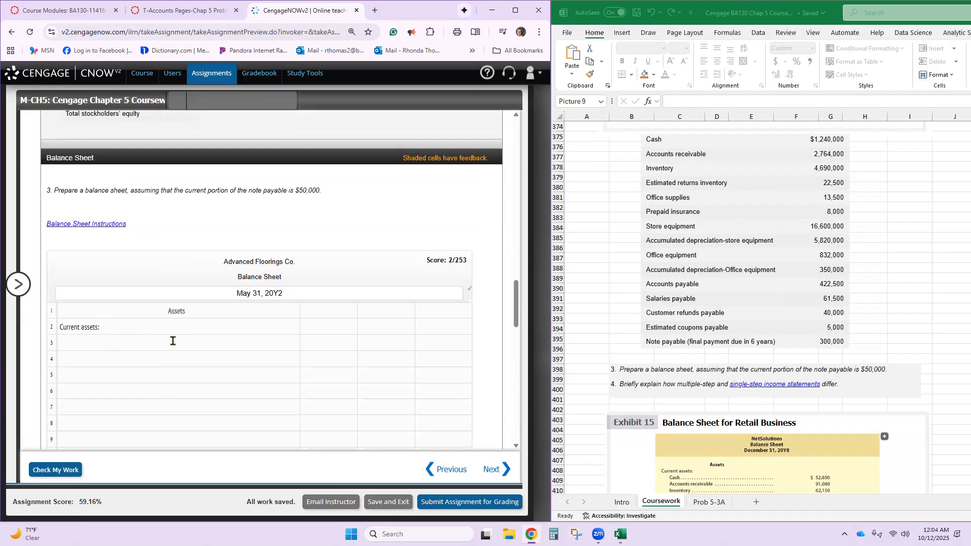
{"action": "scroll", "coordinate": [177, 356], "scroll_direction": "down", "scroll_amount": 3}
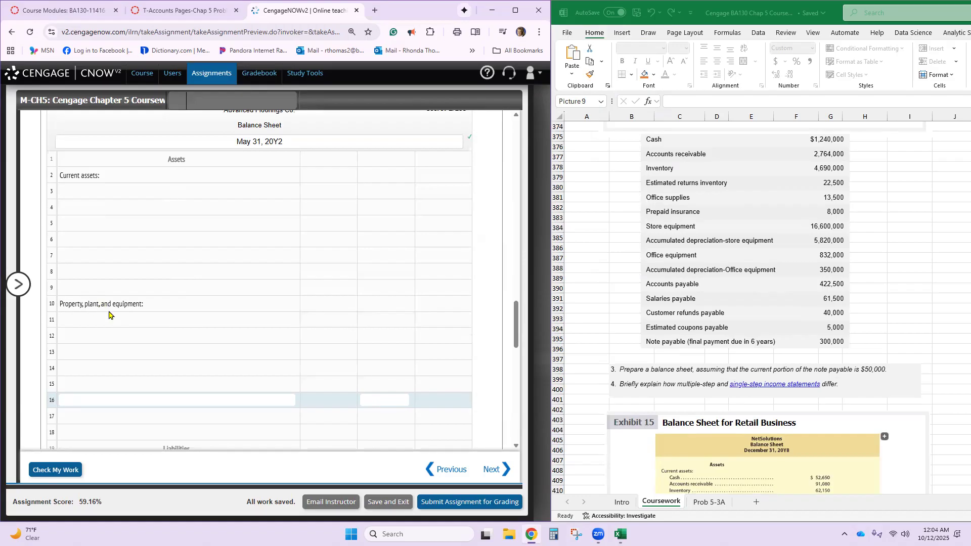
{"action": "scroll", "coordinate": [121, 314], "scroll_direction": "down", "scroll_amount": 4}
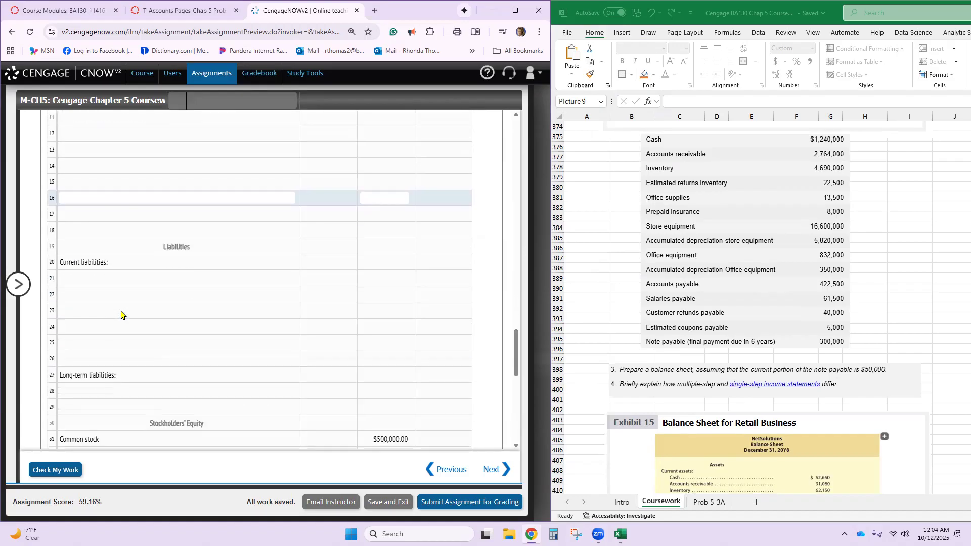
{"action": "left_click", "coordinate": [108, 278]}
{"action": "type", "text": "Accounts pa"}
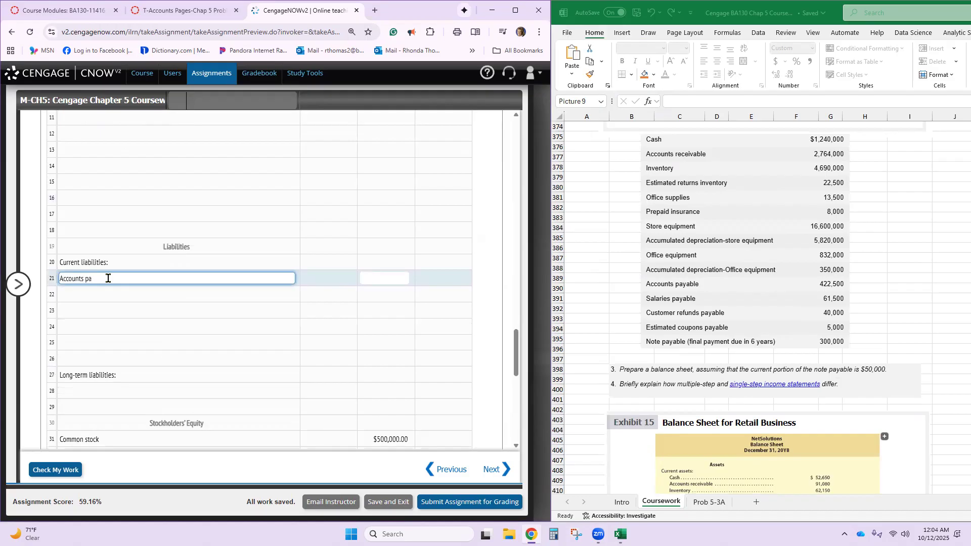
{"action": "type", "text": "yable"}
{"action": "key", "text": "Tab"}
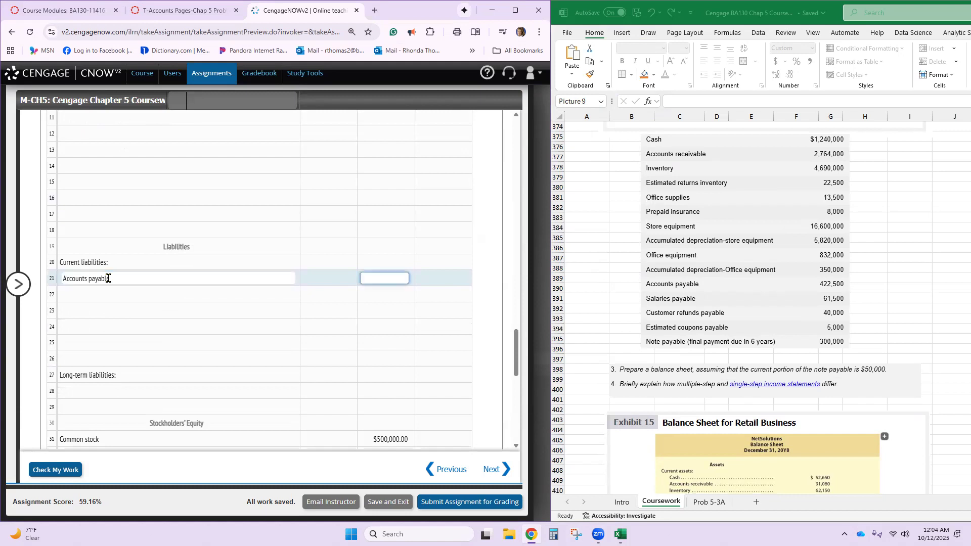
{"action": "type", "text": "4222500"}
- Enter Salaries payable with an amount of 61,500 in row 22 of the balance sheet
{"action": "left_click", "coordinate": [84, 290]}
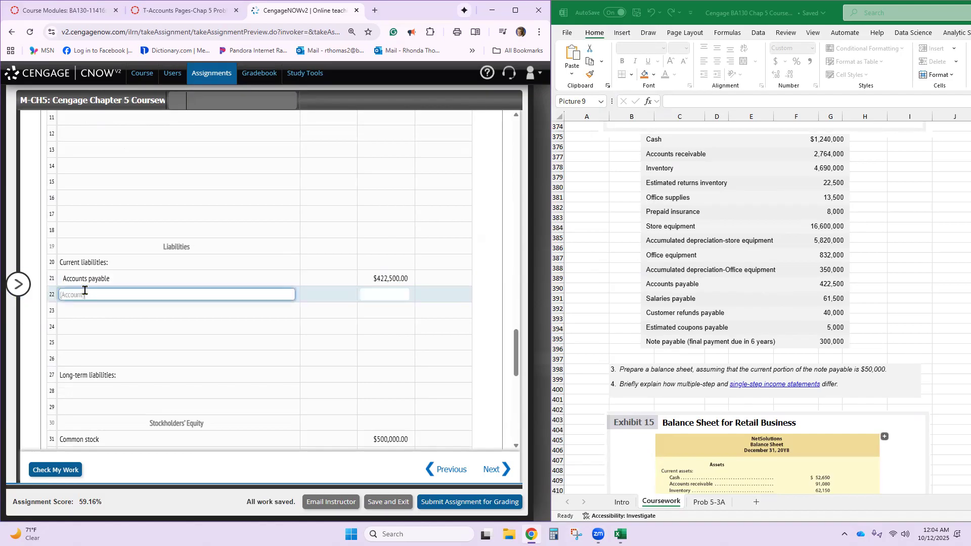
{"action": "type", "text": "salaries payable"}
{"action": "key", "text": "Tab"}
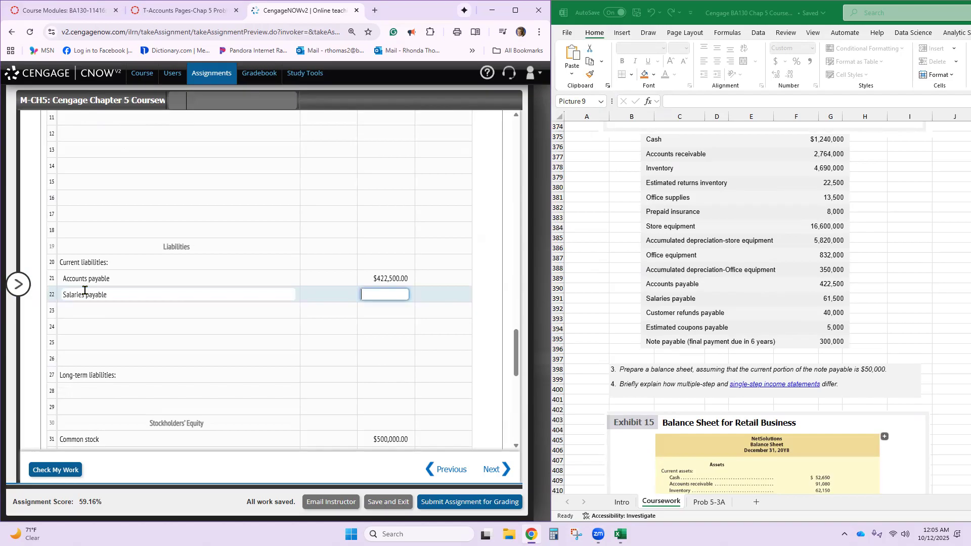
{"action": "type", "text": "61500"}
{"action": "key", "text": "Tab"}
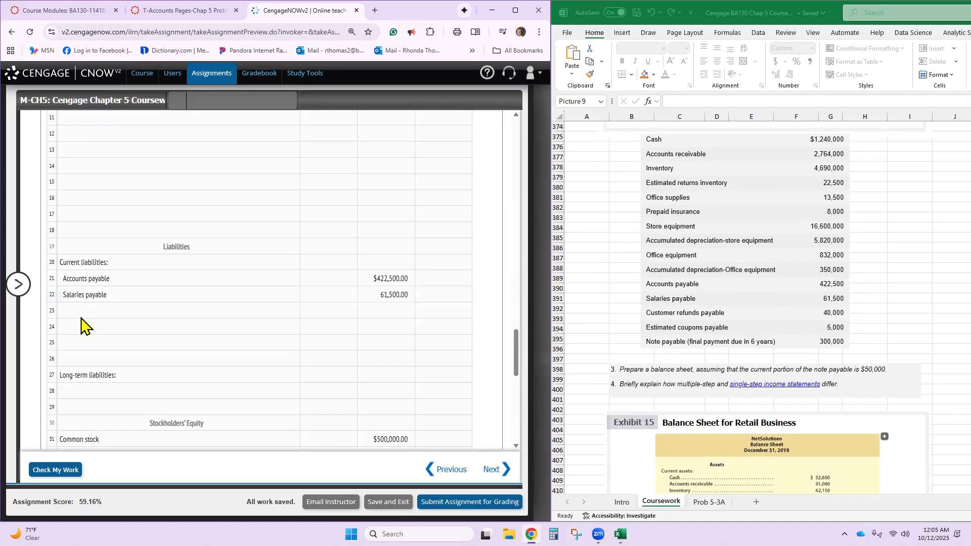
- Enter Customer refunds payable with an amount of 40,000 in row 23 under Current liabilities
{"action": "left_click", "coordinate": [82, 310]}
{"action": "type", "text": "customer refunnds"}
{"action": "key", "text": "BackSpace"}
{"action": "key", "text": "BackSpace"}
{"action": "key", "text": "BackSpace"}
{"action": "key", "text": "BackSpace"}
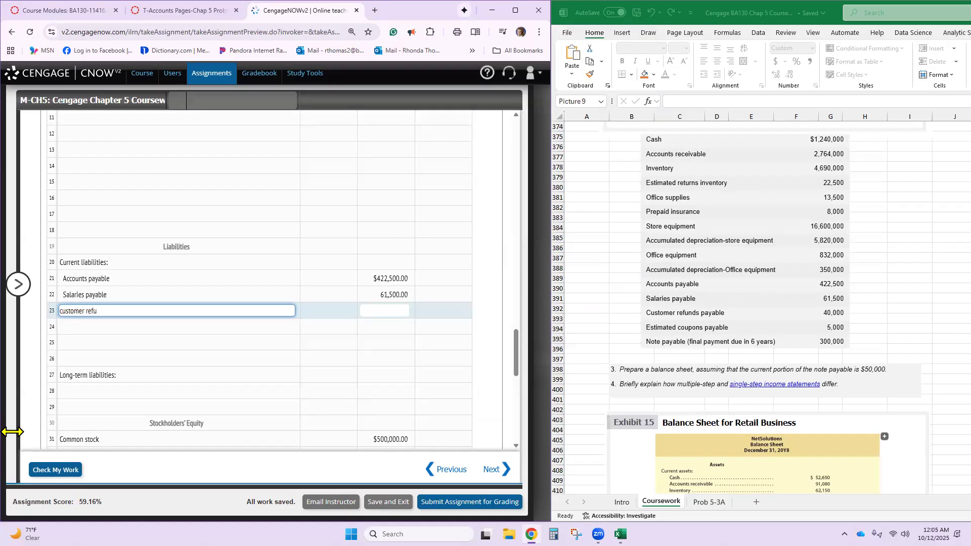
{"action": "type", "text": "nds payable"}
{"action": "key", "text": "Tab"}
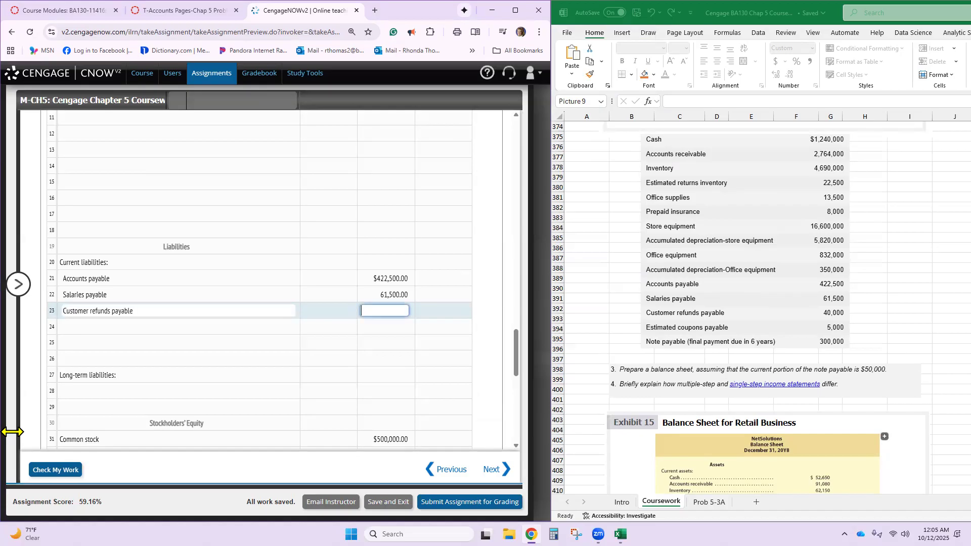
{"action": "type", "text": "40,000"}
{"action": "key", "text": "Tab"}
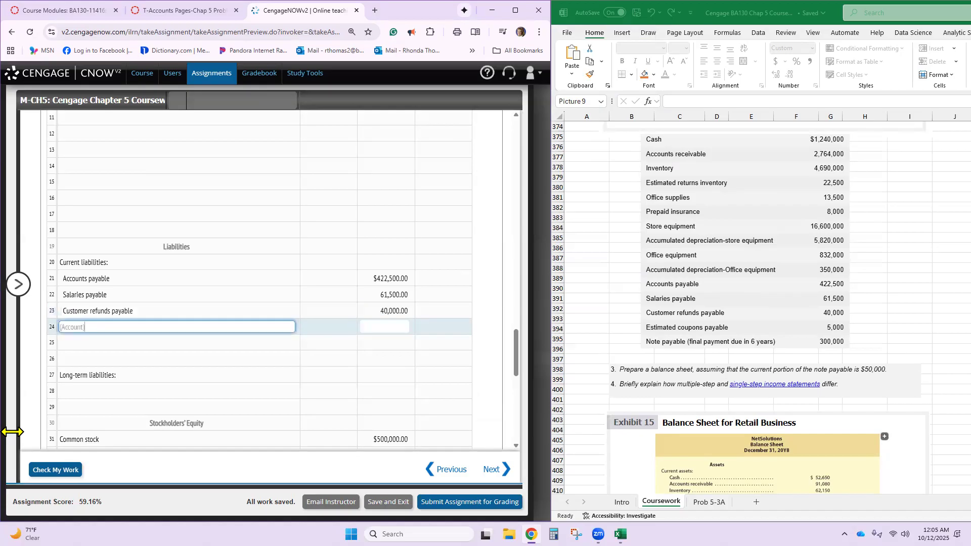
- Enter Estimated coupons payable with an amount of 5,000 in row 24 under Current liabilities
{"action": "type", "text": "Estimated"}
{"action": "type", "text": "coupons "}
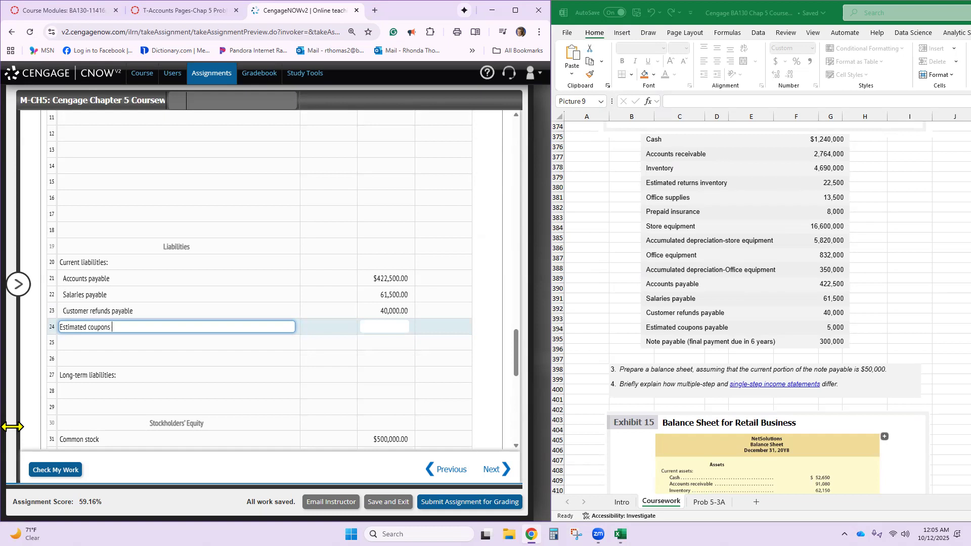
{"action": "type", "text": "payaber"}
{"action": "key", "text": "BackSpace"}
{"action": "key", "text": "BackSpace"}
{"action": "key", "text": "BackSpace"}
{"action": "type", "text": "ble"}
{"action": "key", "text": "Tab"}
{"action": "type", "text": "5000"}
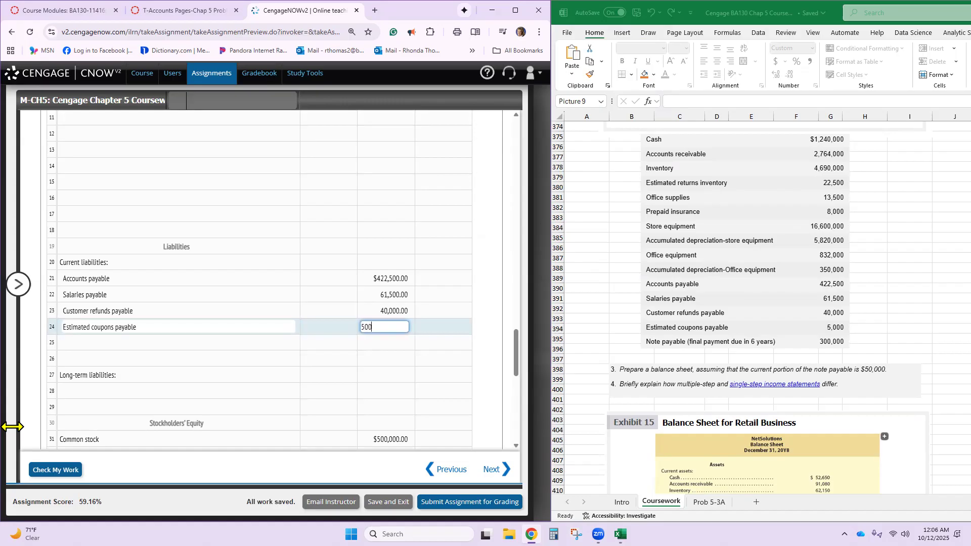
{"action": "key", "text": "Tab"}
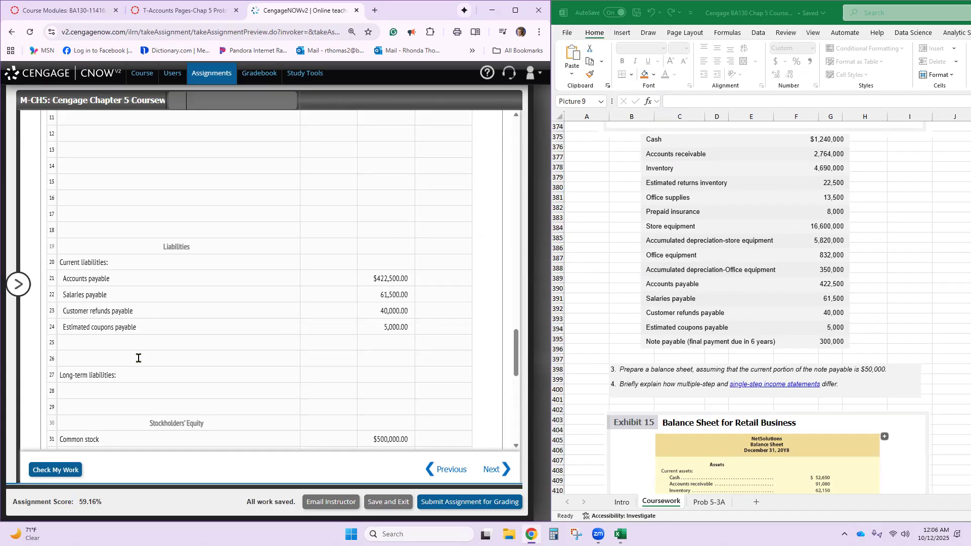
- Copy "Note payable (current portion)" from the amount descriptions into row 25 and set its amount to 50,000
{"action": "left_click", "coordinate": [130, 338]}
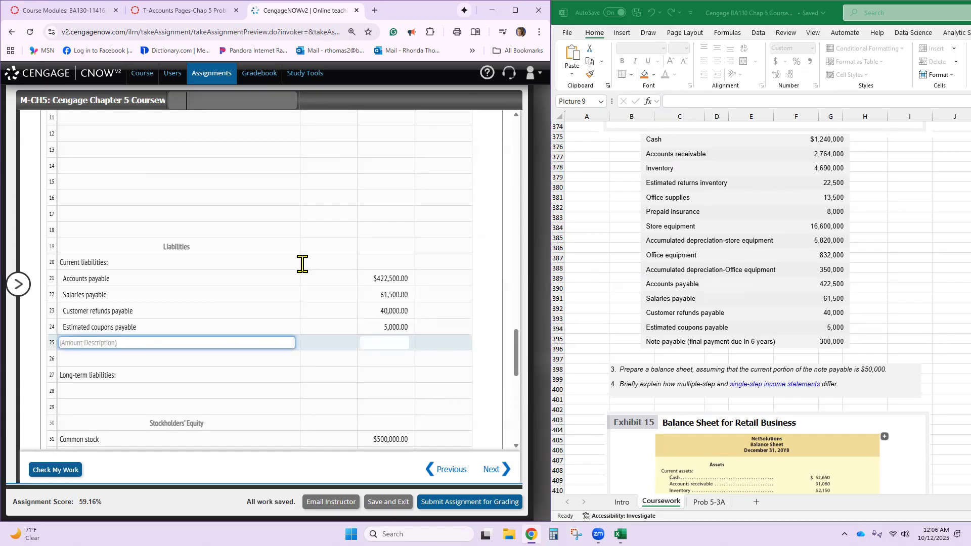
{"action": "scroll", "coordinate": [301, 264], "scroll_direction": "up", "scroll_amount": 2}
{"action": "scroll", "coordinate": [302, 261], "scroll_direction": "up", "scroll_amount": 7}
{"action": "scroll", "coordinate": [302, 258], "scroll_direction": "up", "scroll_amount": 1}
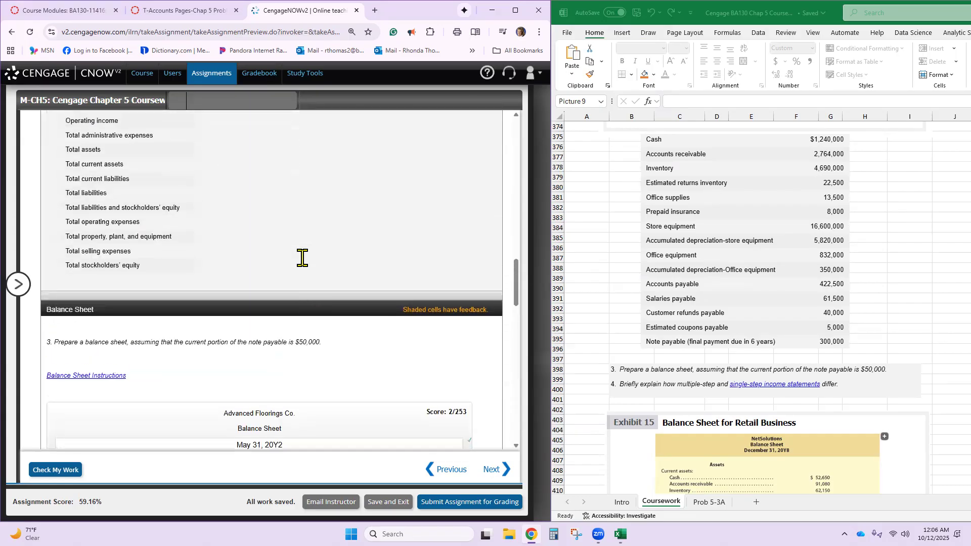
{"action": "scroll", "coordinate": [239, 244], "scroll_direction": "up", "scroll_amount": 3}
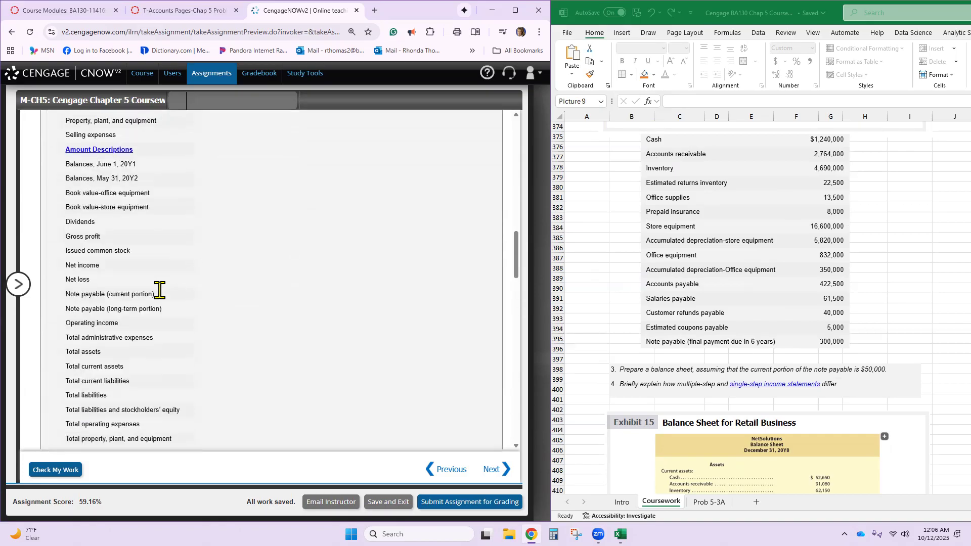
{"action": "triple_click", "coordinate": [109, 298]}
{"action": "key", "text": "ctrl+c"}
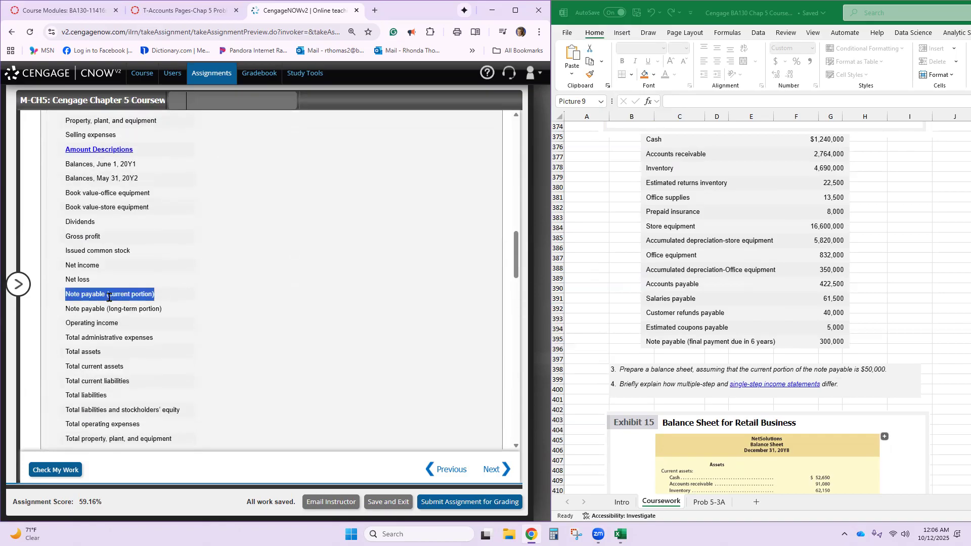
{"action": "scroll", "coordinate": [111, 300], "scroll_direction": "down", "scroll_amount": 15}
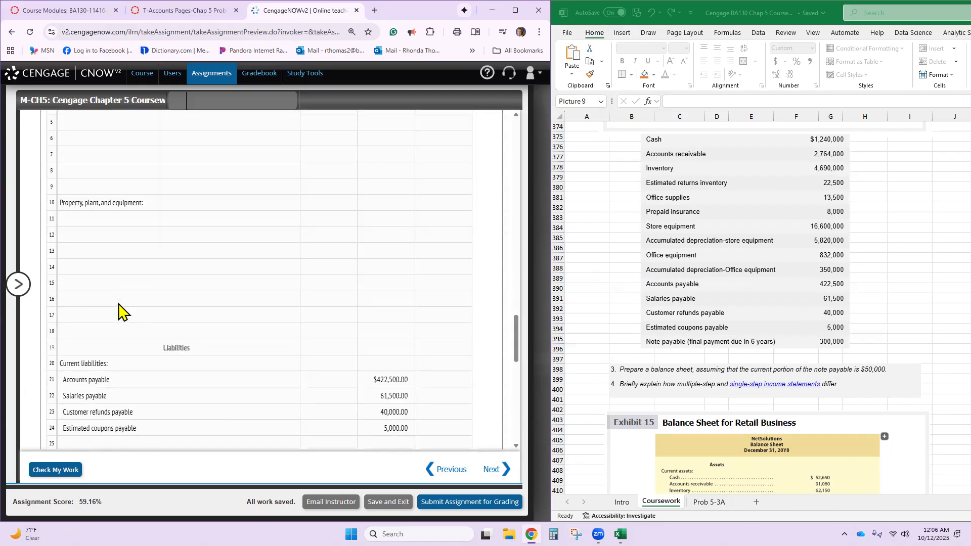
{"action": "left_click", "coordinate": [123, 193]}
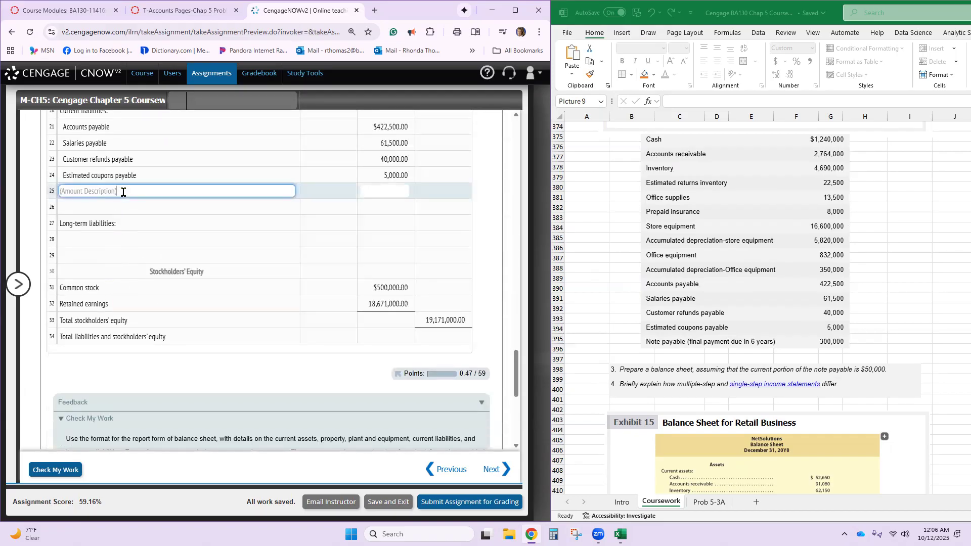
{"action": "key", "text": "ctrl+v"}
{"action": "left_click", "coordinate": [388, 192]}
{"action": "type", "text": "50000"}
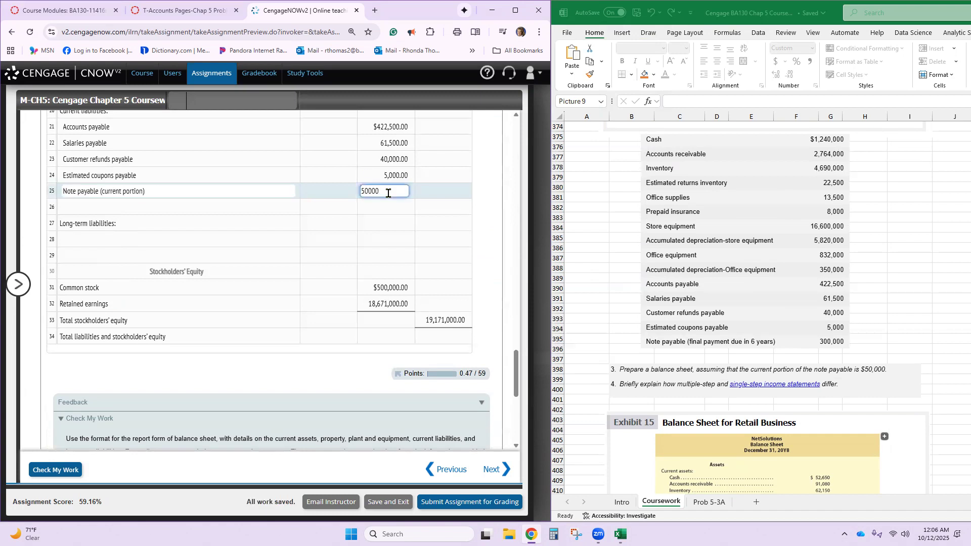
{"action": "key", "text": "Return"}
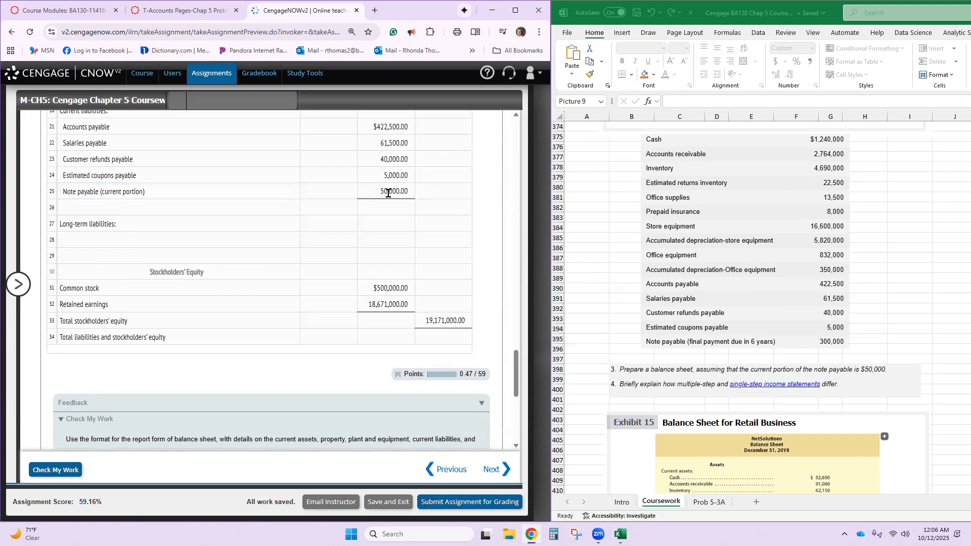
- Enter Total current liabilities in row 26 with a total of 5,790,000
{"action": "left_click", "coordinate": [266, 205]}
{"action": "type", "text": "total Curren"}
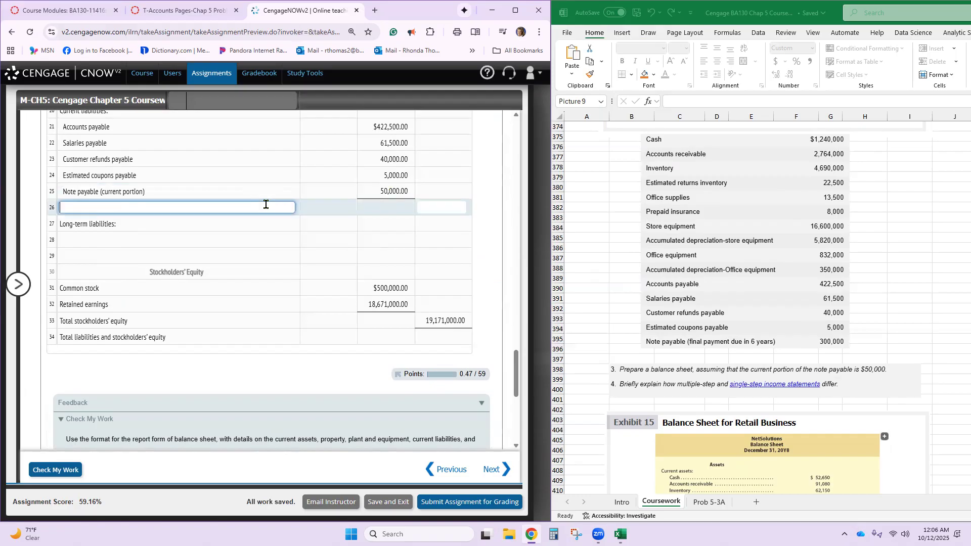
{"action": "type", "text": "t liabitlie"}
{"action": "key", "text": "BackSpace"}
{"action": "key", "text": "BackSpace"}
{"action": "key", "text": "BackSpace"}
{"action": "key", "text": "BackSpace"}
{"action": "key", "text": "BackSpace"}
{"action": "type", "text": "bilities"}
{"action": "key", "text": "Tab"}
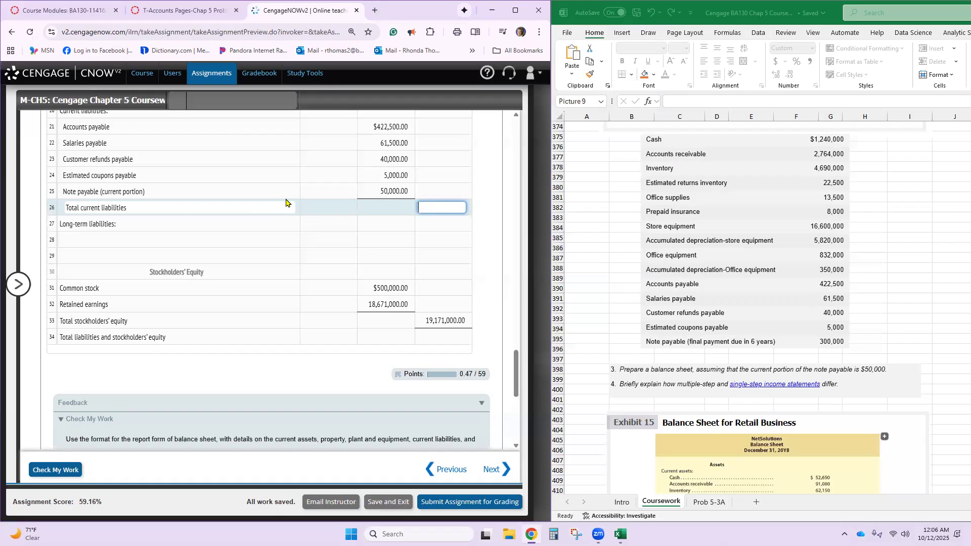
{"action": "type", "text": "79"}
{"action": "type", "text": "0,000"}
{"action": "key", "text": "Tab"}
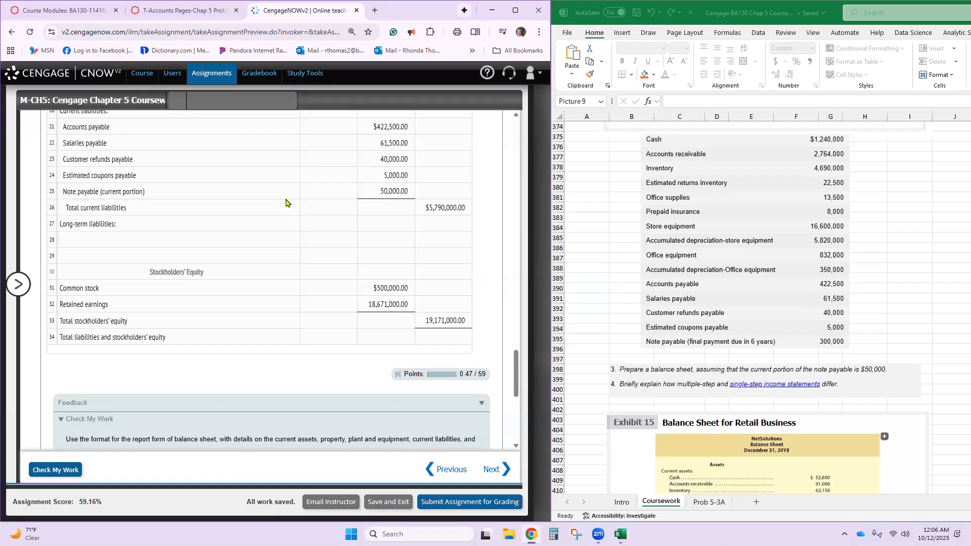
- Copy "Note payable (long-term portion)" from the amount descriptions into row 28 under Long-term liabilities and set its amount to 250,000
{"action": "left_click", "coordinate": [134, 234]}
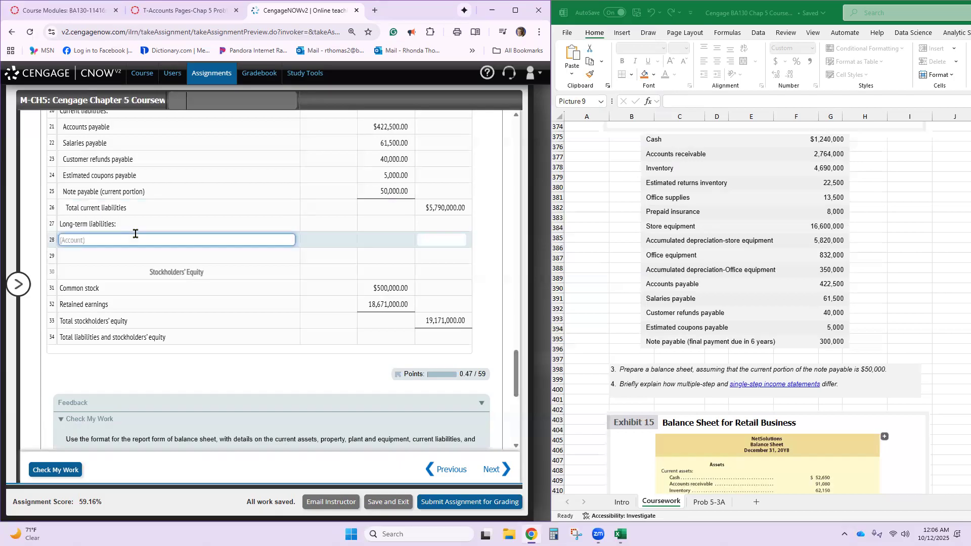
{"action": "scroll", "coordinate": [135, 234], "scroll_direction": "up", "scroll_amount": 1}
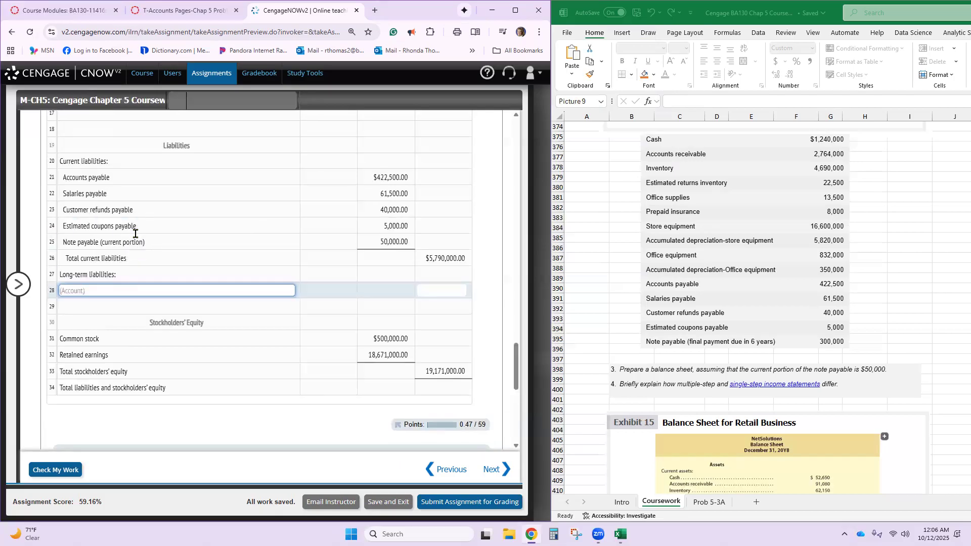
{"action": "scroll", "coordinate": [135, 233], "scroll_direction": "up", "scroll_amount": 10}
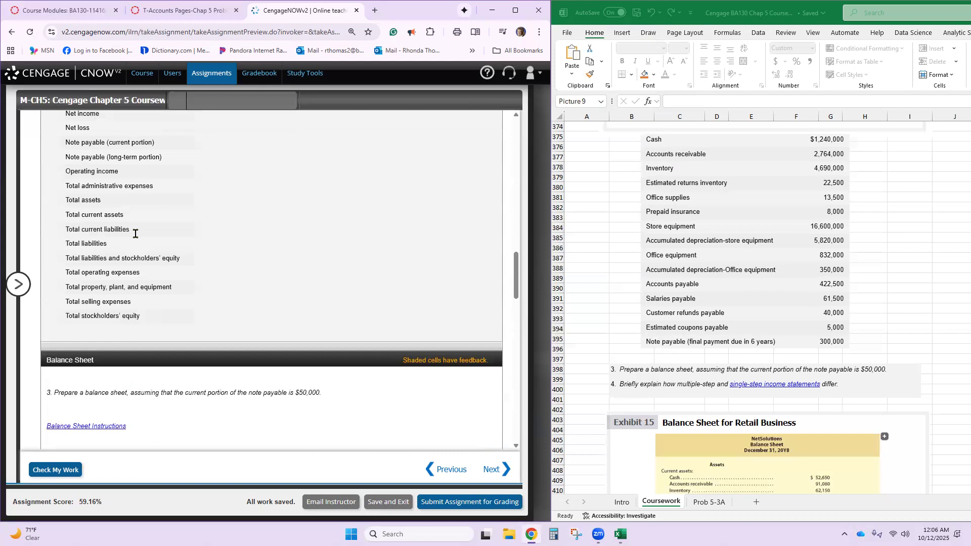
{"action": "triple_click", "coordinate": [112, 159]}
{"action": "key", "text": "ctrl+c"}
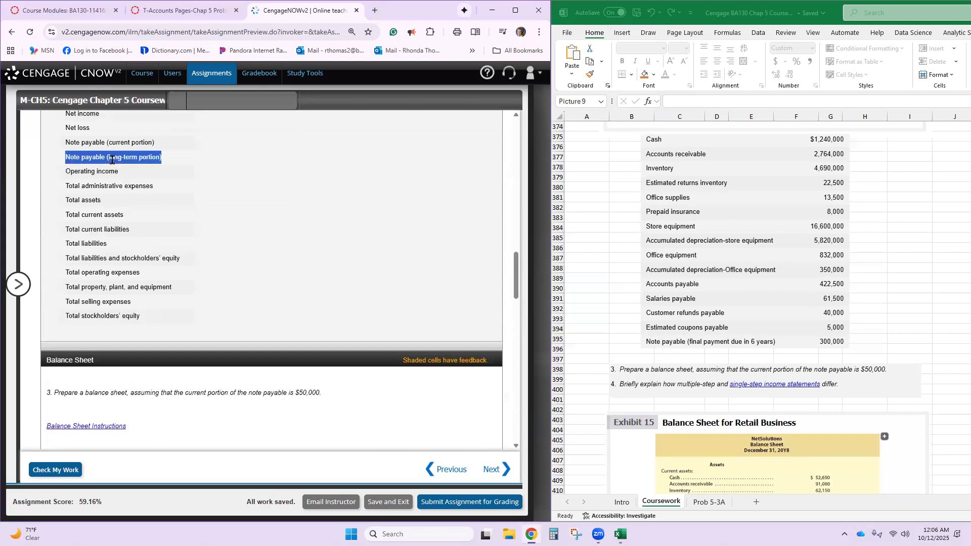
{"action": "scroll", "coordinate": [137, 314], "scroll_direction": "down", "scroll_amount": 10}
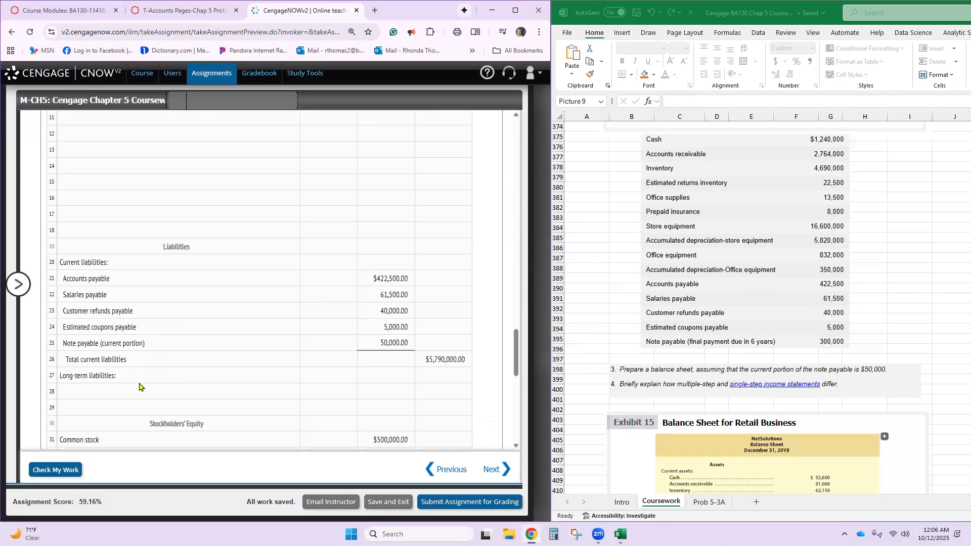
{"action": "left_click", "coordinate": [139, 387]}
{"action": "key", "text": "ctrl+v"}
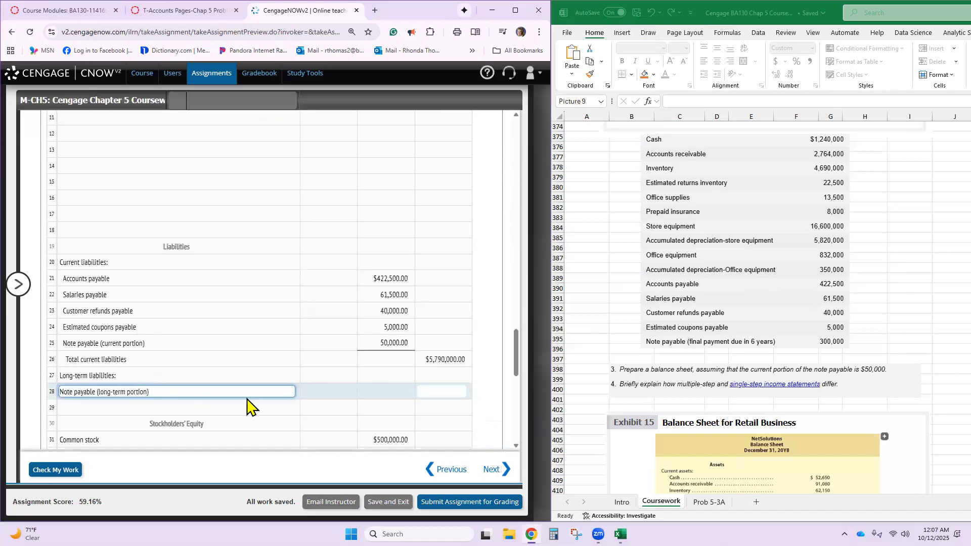
{"action": "left_click", "coordinate": [435, 391]}
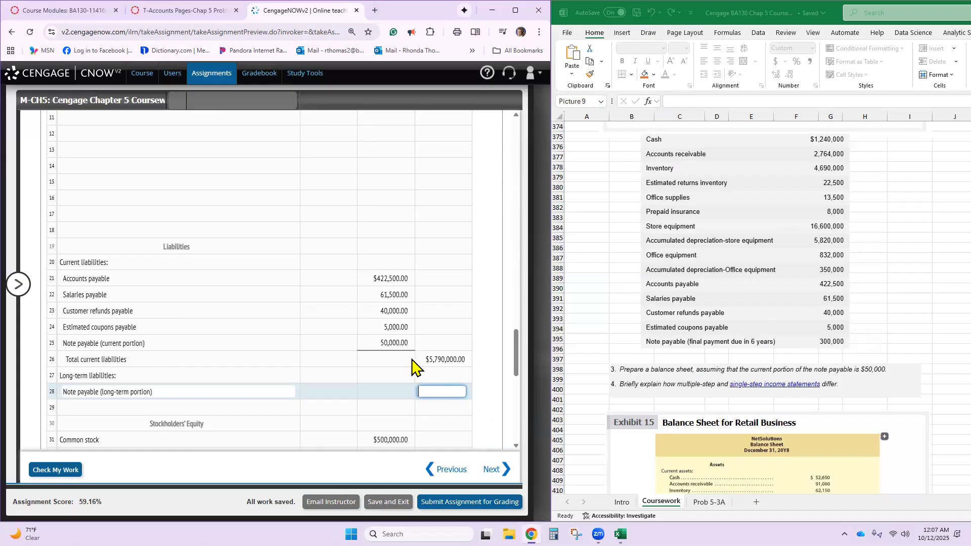
{"action": "type", "text": "250,000"}
{"action": "left_click", "coordinate": [440, 414]}
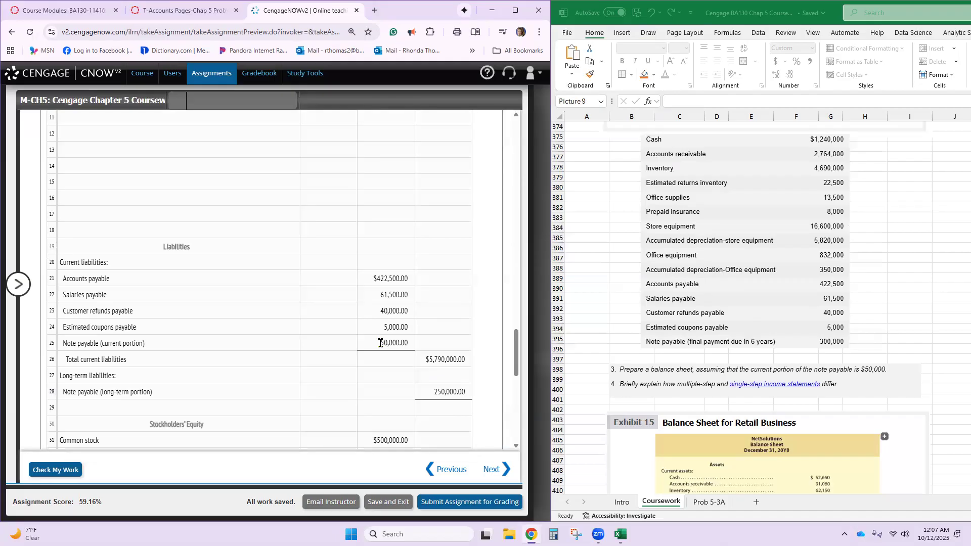
- Enter Total liabilities in row 29 with a total of 829,000
{"action": "left_click", "coordinate": [235, 407]}
{"action": "left_click", "coordinate": [235, 407]}
{"action": "type", "text": "Total"}
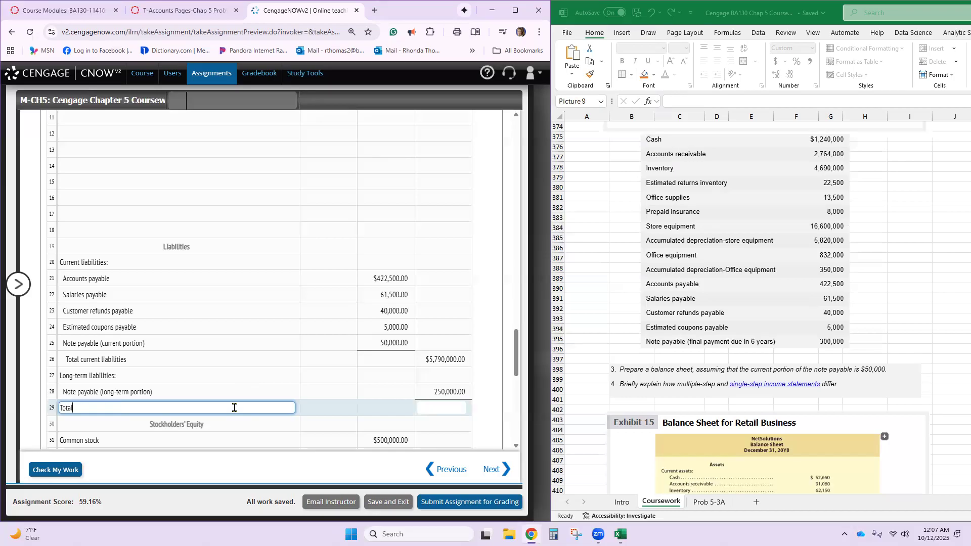
{"action": "type", "text": " liabilities"}
{"action": "key", "text": "Tab"}
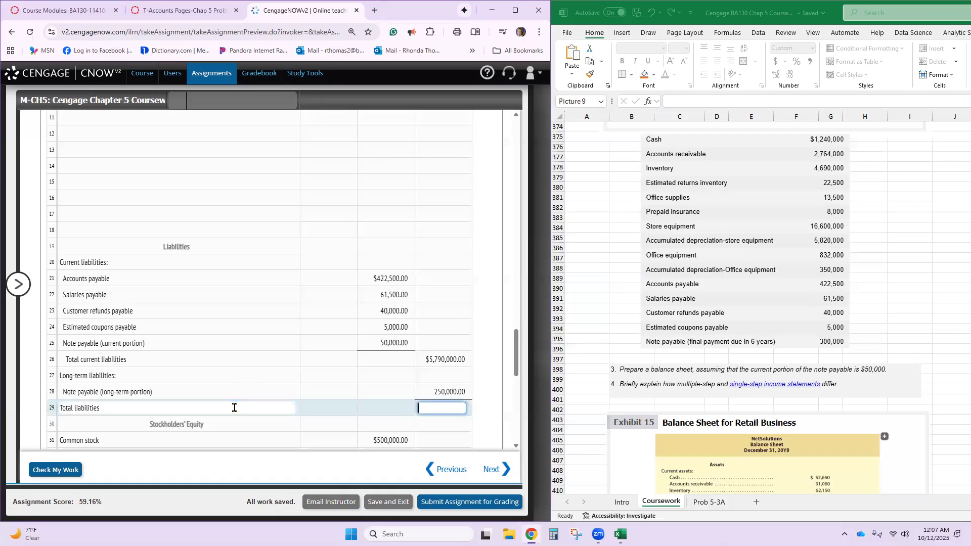
{"action": "type", "text": "829,000"}
{"action": "key", "text": "Tab"}
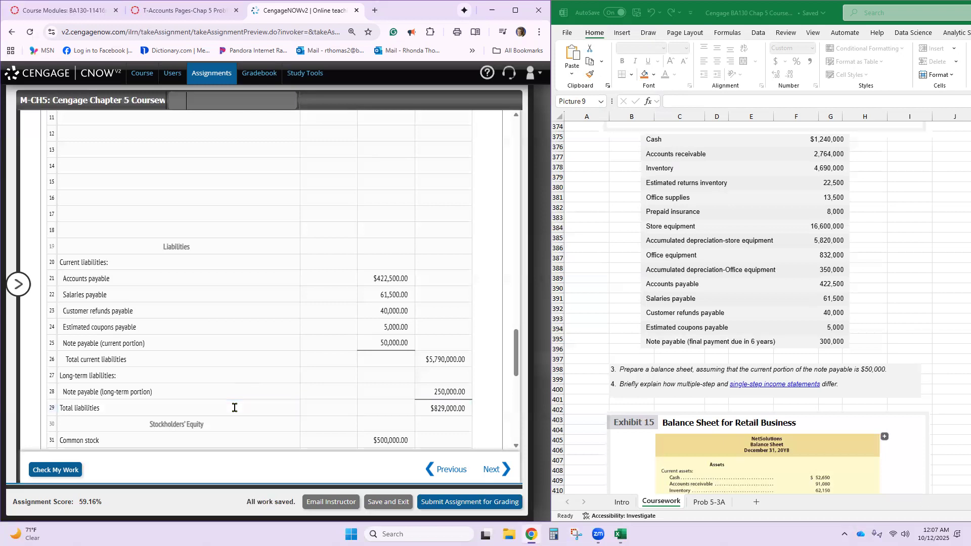
- Set the Total liabilities and stockholders' equity amount in row 34 to 20,000,000
{"action": "scroll", "coordinate": [234, 407], "scroll_direction": "down", "scroll_amount": 3}
{"action": "left_click", "coordinate": [442, 337]}
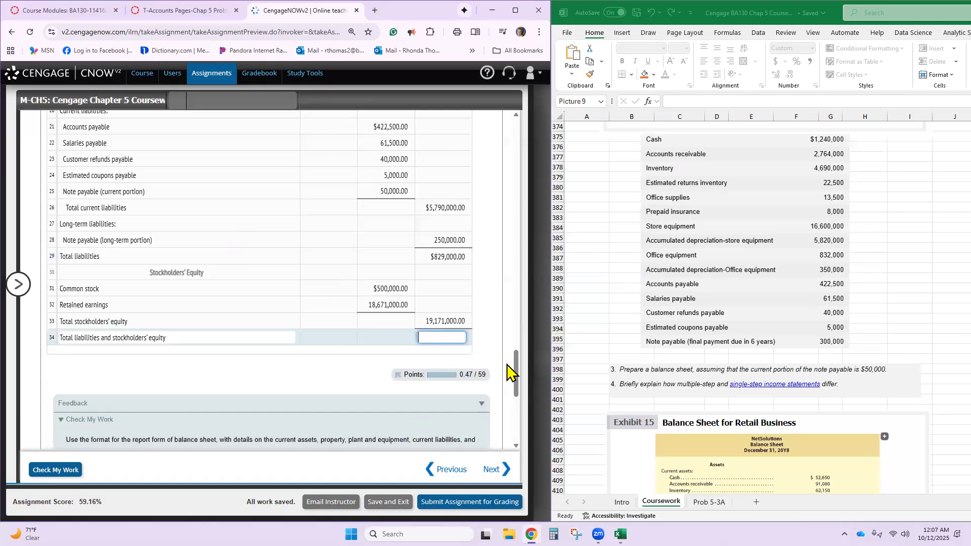
{"action": "type", "text": "20,"}
{"action": "type", "text": "000,000"}
{"action": "key", "text": "Tab"}
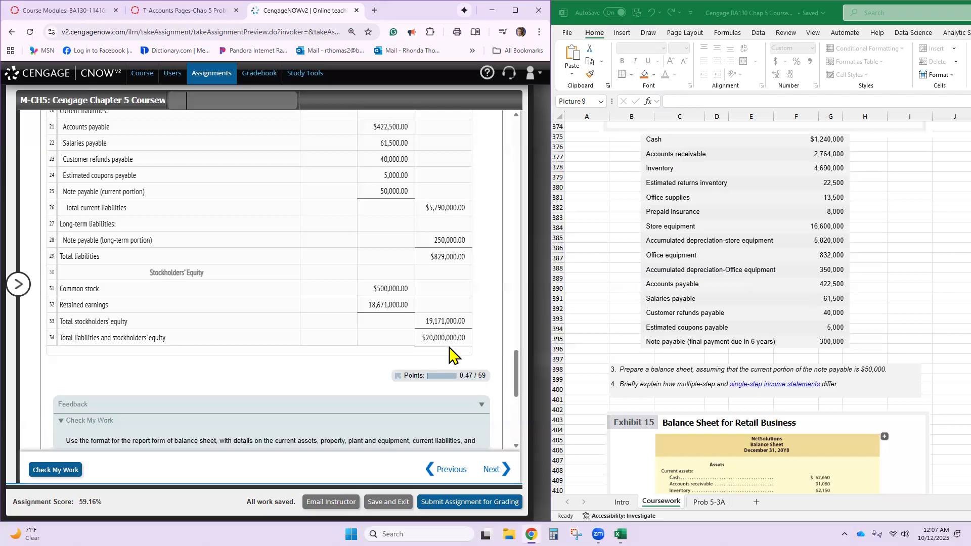
- Enter Total assets in row 18 with a total of 20,000,000
{"action": "scroll", "coordinate": [427, 338], "scroll_direction": "up", "scroll_amount": 5}
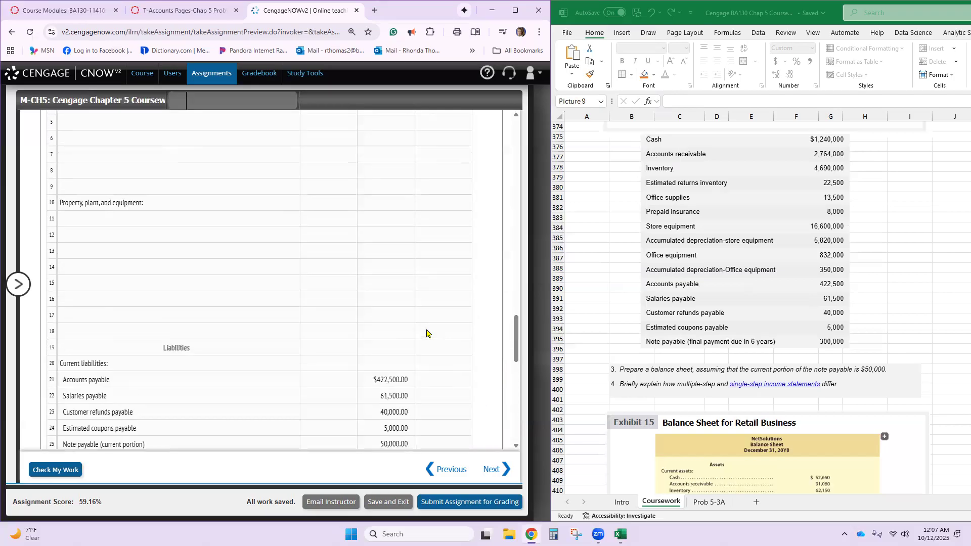
{"action": "left_click", "coordinate": [250, 330]}
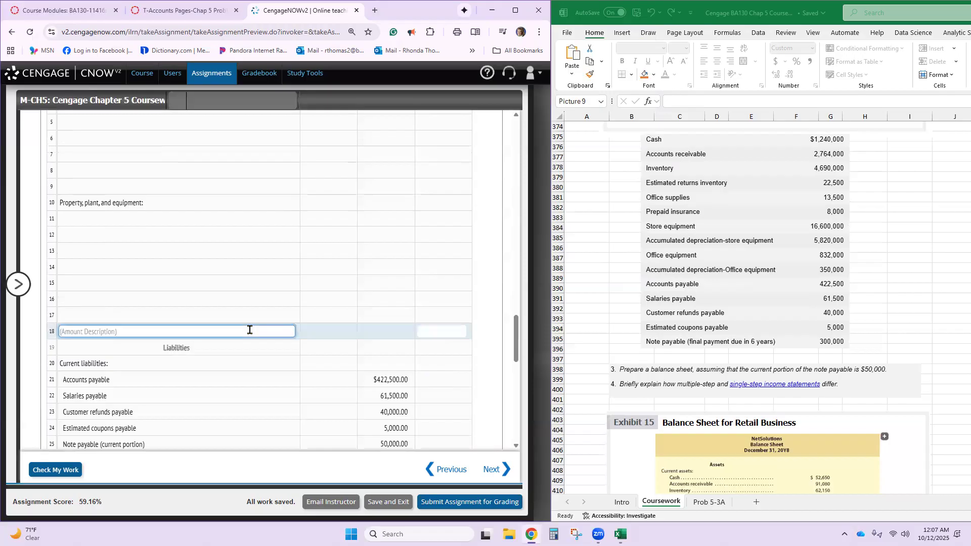
{"action": "type", "text": "Total assets"}
{"action": "key", "text": "Tab"}
{"action": "type", "text": "20,"}
{"action": "type", "text": "000,000"}
{"action": "key", "text": "Tab"}
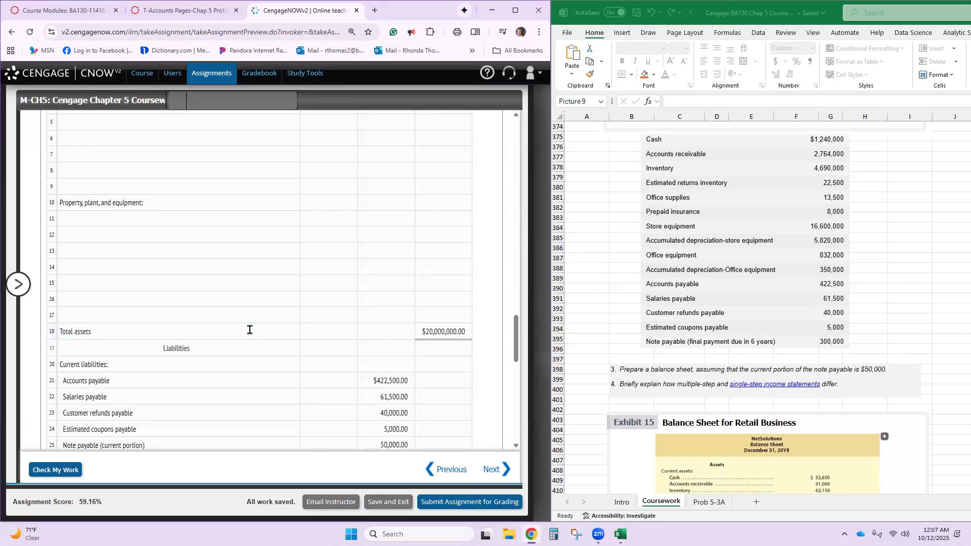
- Check the work, correct the Total current liabilities amount in row 26 to 579,000, and check it again
{"action": "left_click", "coordinate": [71, 470]}
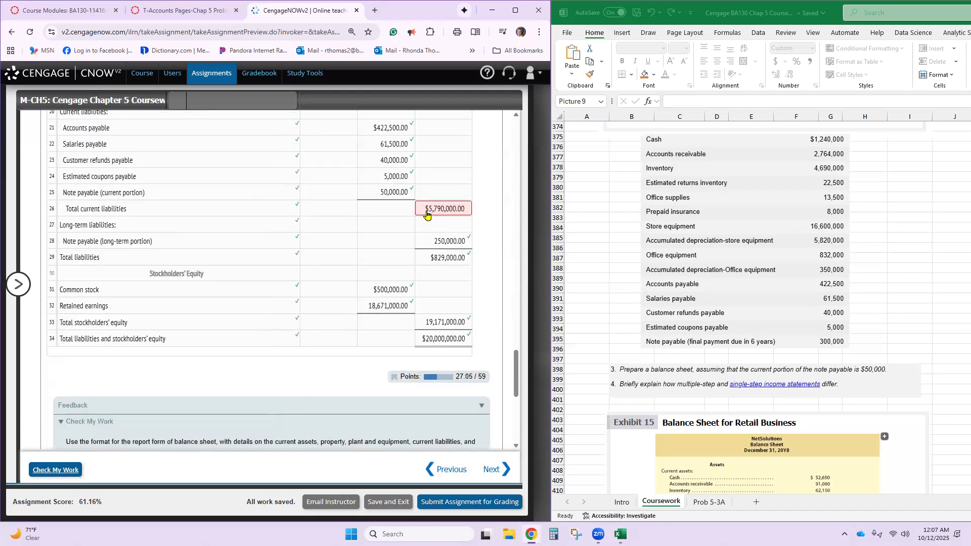
{"action": "left_click", "coordinate": [427, 212]}
{"action": "left_click", "coordinate": [443, 210]}
{"action": "key", "text": "BackSpace"}
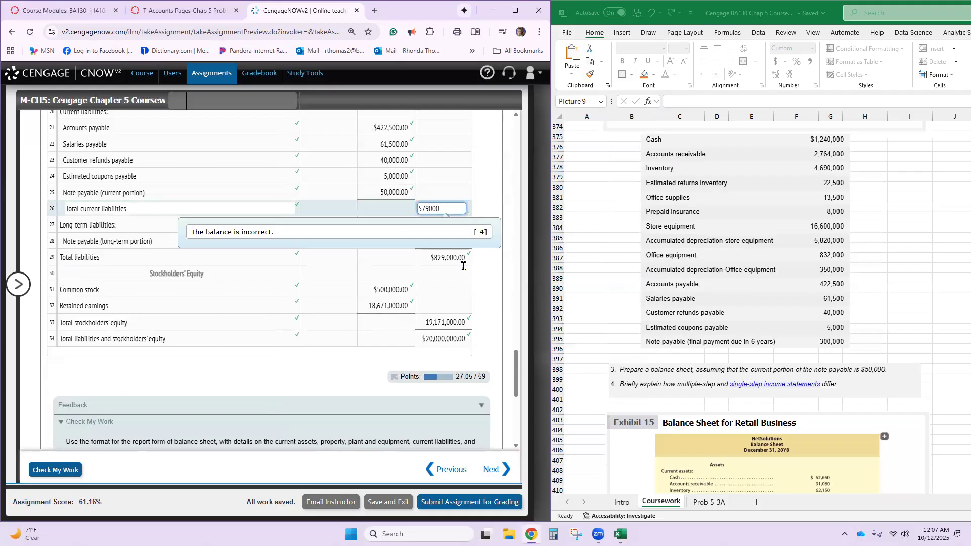
{"action": "left_click", "coordinate": [360, 388]}
{"action": "left_click", "coordinate": [64, 470]}
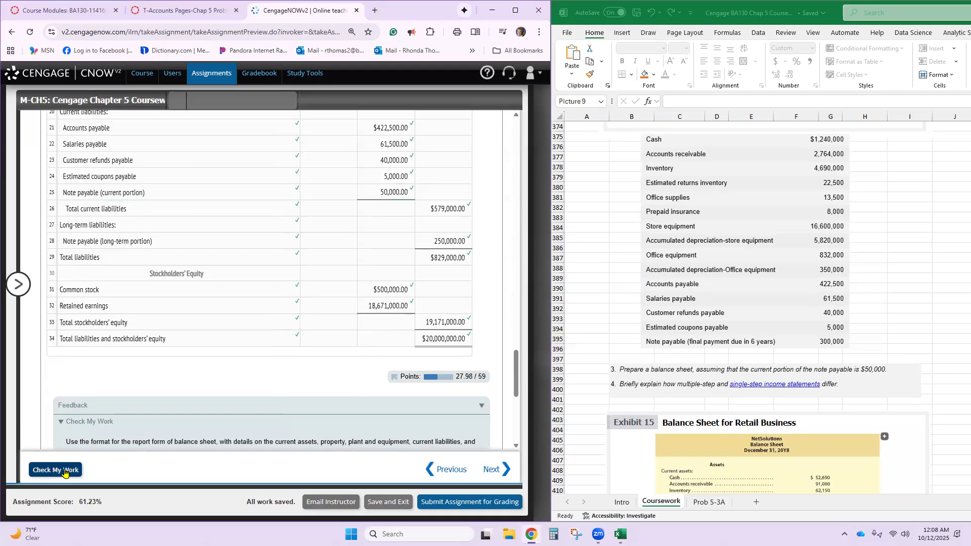
- Enter Cash with an amount of 1,240,000 in row 3 under Current assets
{"action": "scroll", "coordinate": [238, 347], "scroll_direction": "up", "scroll_amount": 8}
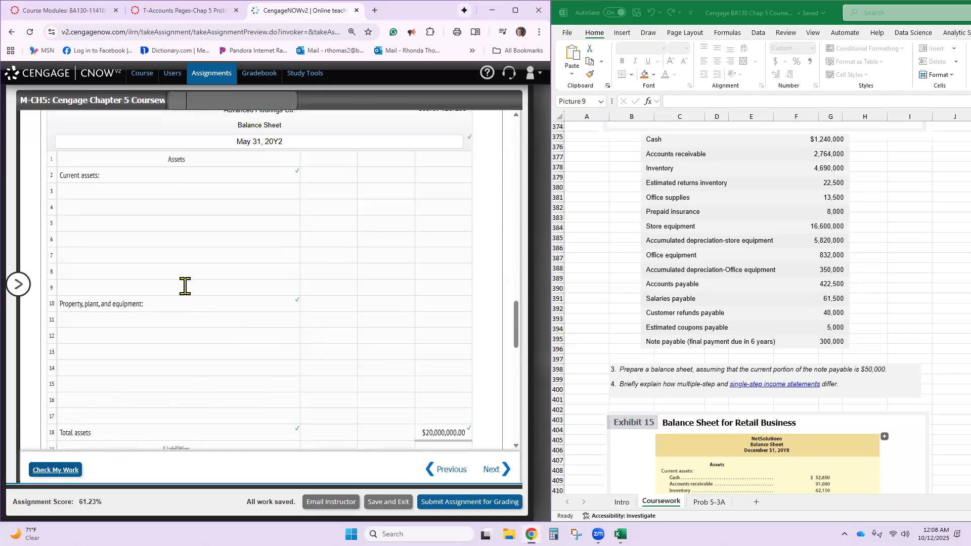
{"action": "left_click", "coordinate": [119, 189]}
{"action": "type", "text": "Cash"}
{"action": "key", "text": "Tab"}
{"action": "type", "text": "1240000"}
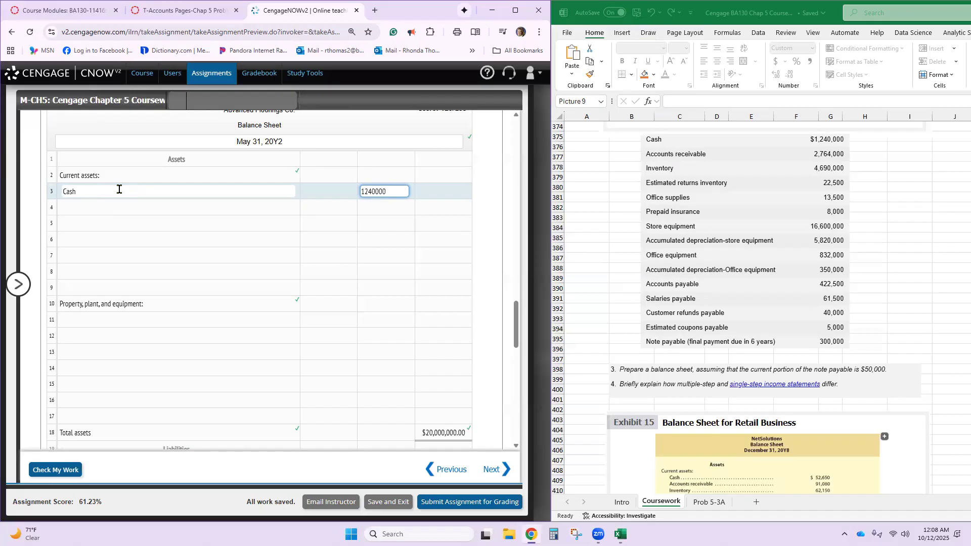
{"action": "key", "text": "Tab"}
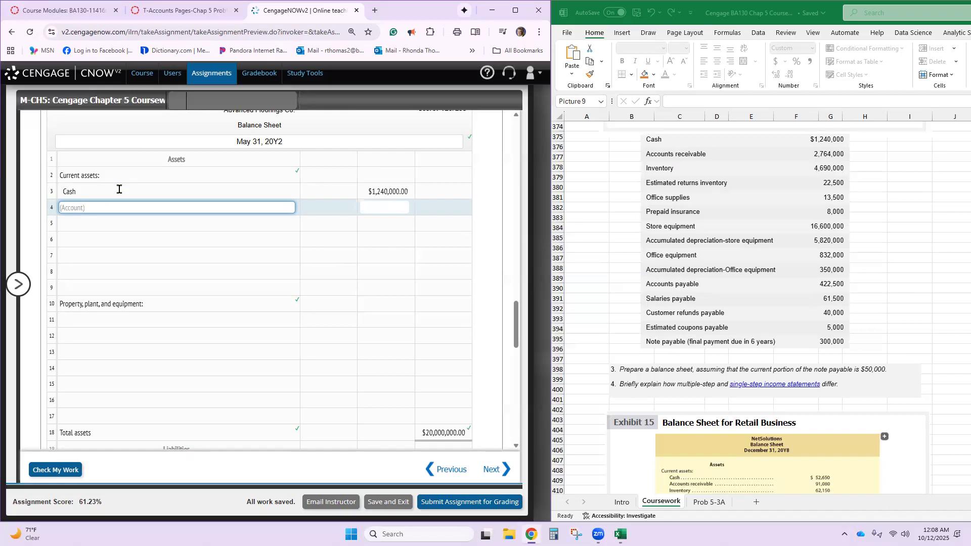
- Enter Accounts receivable with an amount of 2,764,000 in row 4 under Current assets
{"action": "type", "text": "S"}
{"action": "type", "text": "Accounts"}
{"action": "type", "text": " receiv"}
{"action": "type", "text": "able"}
{"action": "key", "text": "Tab"}
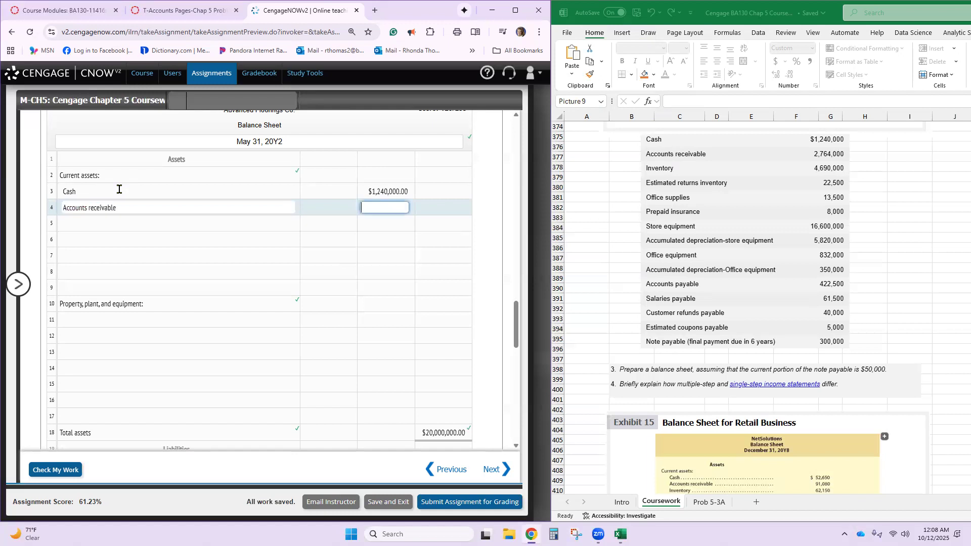
{"action": "type", "text": "2"}
{"action": "type", "text": "78"}
{"action": "type", "text": "64"}
{"action": "key", "text": "BackSpace"}
{"action": "key", "text": "BackSpace"}
{"action": "key", "text": "BackSpace"}
{"action": "type", "text": "64000"}
{"action": "key", "text": "Tab"}
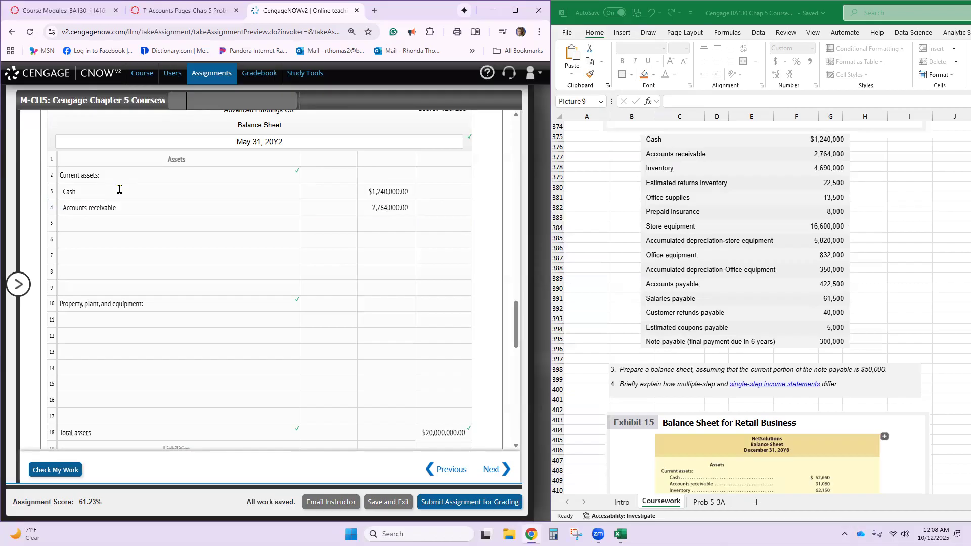
- Enter the account names Inventory in row 5 and Estimated returns inventory in row 6 under Current assets
{"action": "left_click", "coordinate": [122, 222]}
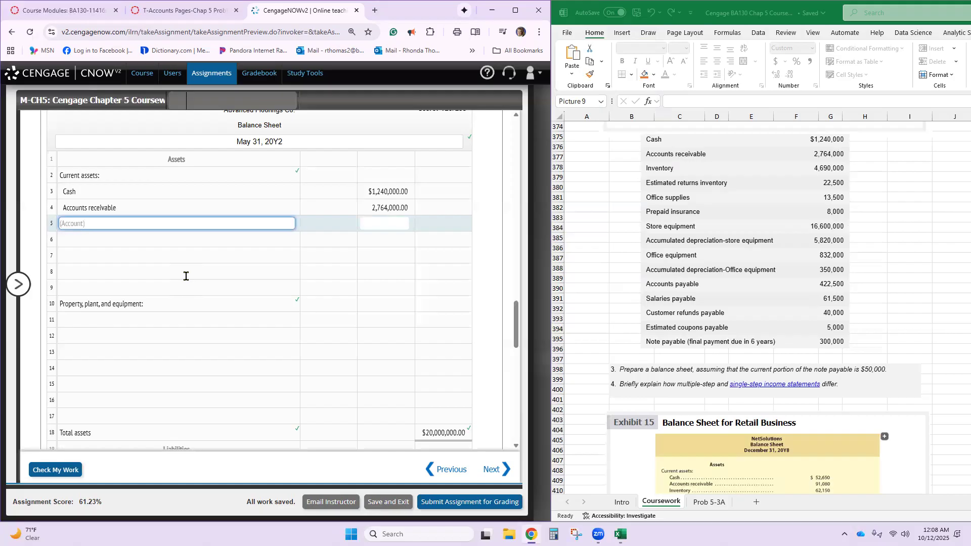
{"action": "type", "text": "Inventory"}
{"action": "left_click", "coordinate": [177, 241]}
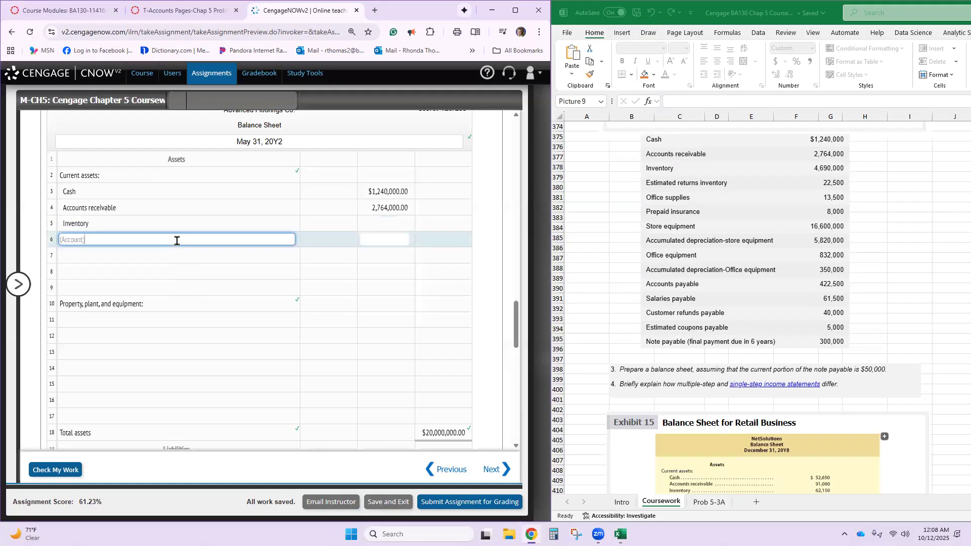
{"action": "type", "text": "Estimated returns inventory"}
{"action": "left_click", "coordinate": [180, 261]}
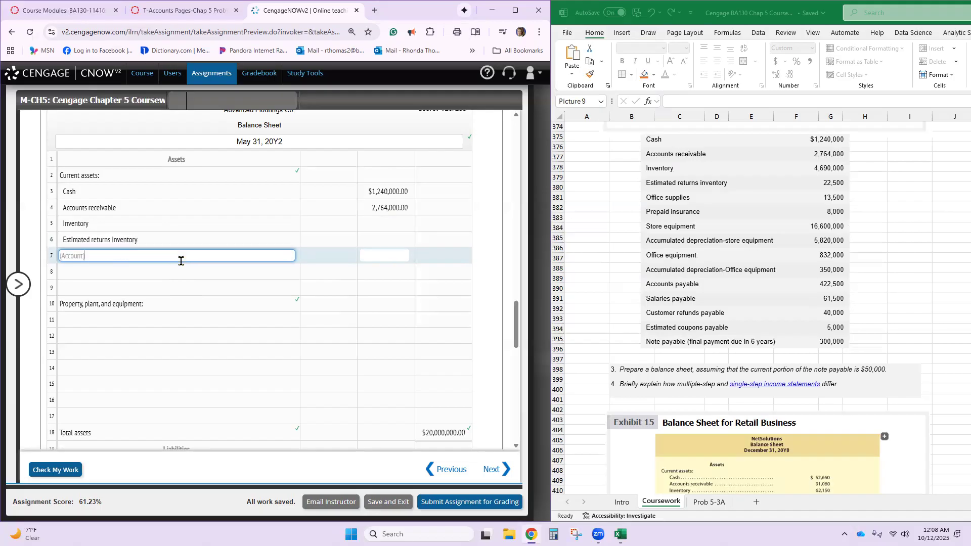
{"action": "type", "text": "Prea"}
{"action": "key", "text": "BackSpace"}
{"action": "type", "text": "paid insurance"}
{"action": "key", "text": "BackSpace"}
{"action": "key", "text": "BackSpace"}
{"action": "key", "text": "BackSpace"}
{"action": "key", "text": "BackSpace"}
{"action": "key", "text": "BackSpace"}
{"action": "key", "text": "BackSpace"}
{"action": "key", "text": "BackSpace"}
{"action": "key", "text": "BackSpace"}
{"action": "key", "text": "BackSpace"}
{"action": "key", "text": "BackSpace"}
{"action": "key", "text": "BackSpace"}
{"action": "key", "text": "BackSpace"}
{"action": "key", "text": "BackSpace"}
{"action": "key", "text": "BackSpace"}
{"action": "key", "text": "BackSpace"}
{"action": "key", "text": "BackSpace"}
{"action": "key", "text": "BackSpace"}
- Enter the account name Prepaid insurance in row 8 under Current assets
{"action": "left_click", "coordinate": [172, 270]}
{"action": "type", "text": "Pre"}
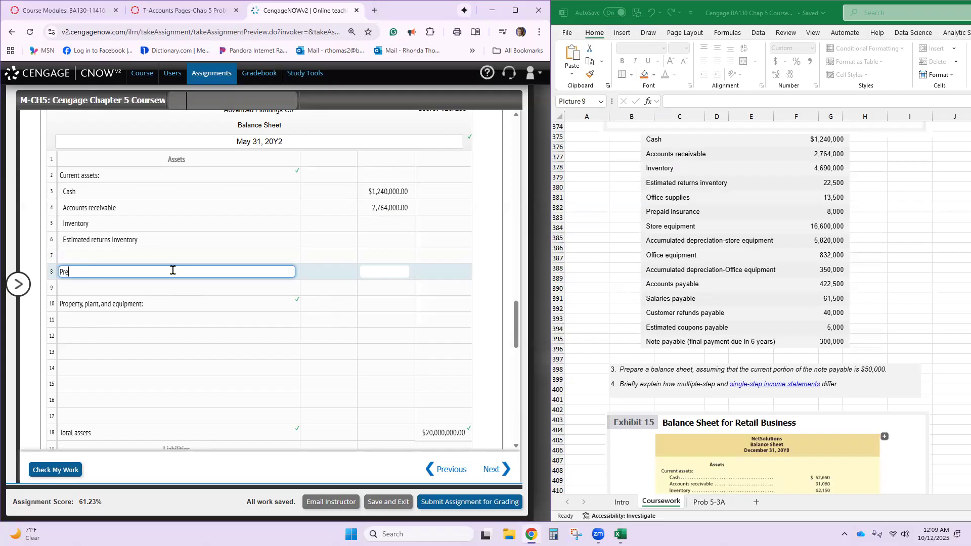
{"action": "type", "text": "paid insurance is"}
{"action": "key", "text": "BackSpace"}
{"action": "key", "text": "BackSpace"}
{"action": "key", "text": "BackSpace"}
- Enter the account name Office supplies in row 7, between Estimated returns inventory and Prepaid insurance
{"action": "left_click", "coordinate": [162, 256]}
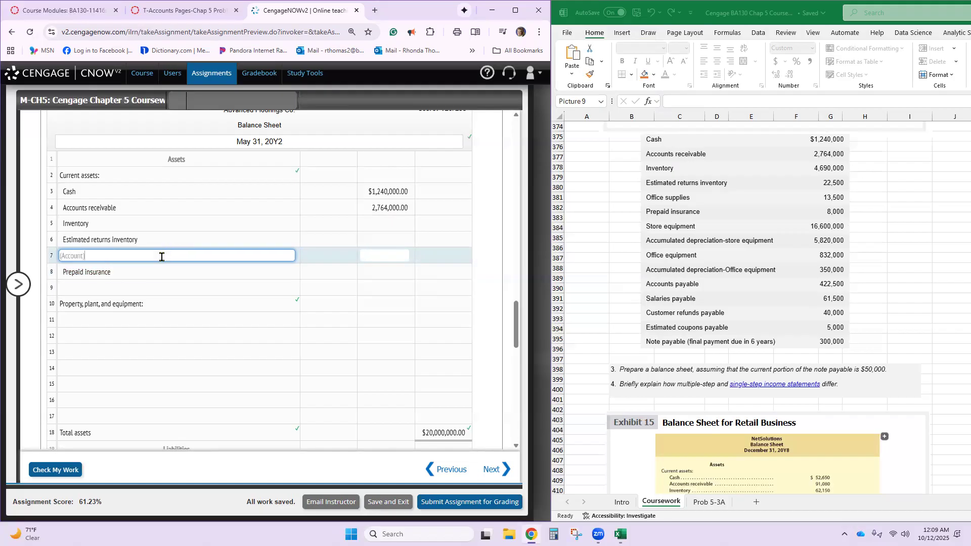
{"action": "type", "text": "Office Supplies"}
{"action": "left_click", "coordinate": [365, 257]}
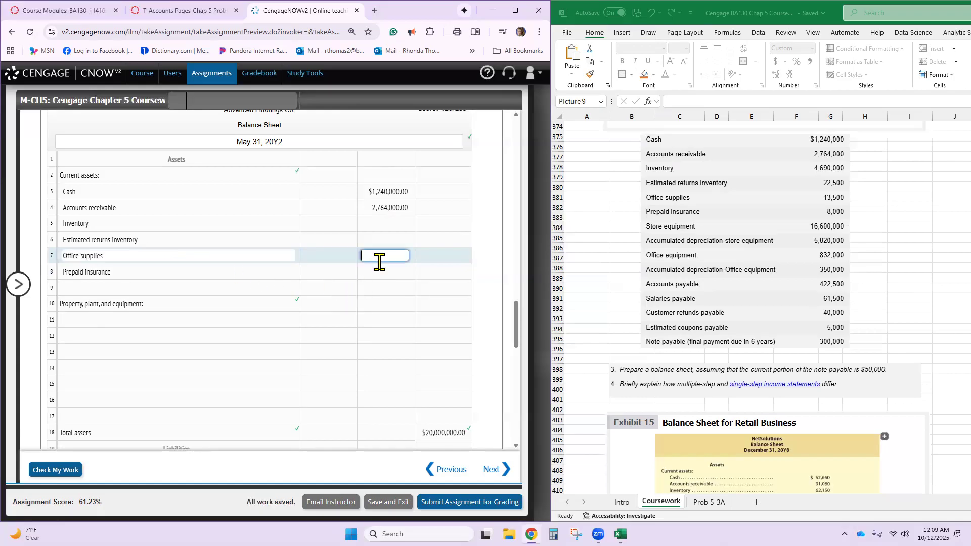
- Enter the description Total current assets in row 9 of the balance sheet
{"action": "left_click", "coordinate": [202, 286]}
{"action": "type", "text": "Tota"}
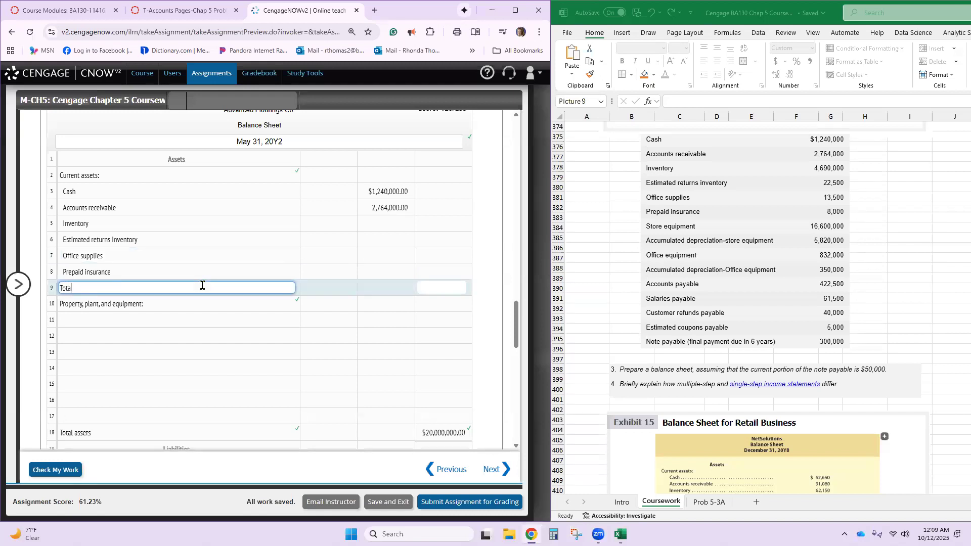
{"action": "type", "text": "l current assets"}
{"action": "key", "text": "Tab"}
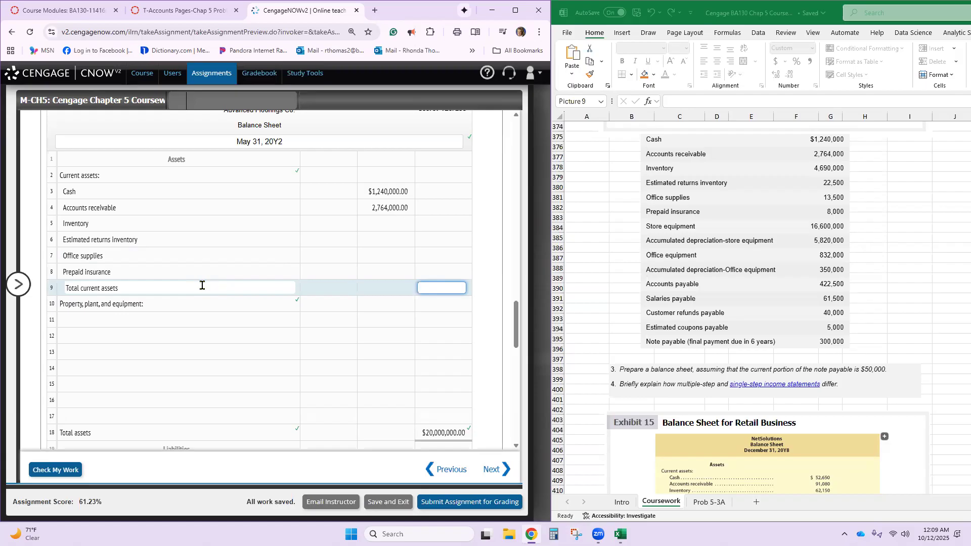
- Enter the amounts 4,690,000 for Inventory in row 5 and 22,500 for Estimated returns inventory in row 6
{"action": "left_click", "coordinate": [384, 224]}
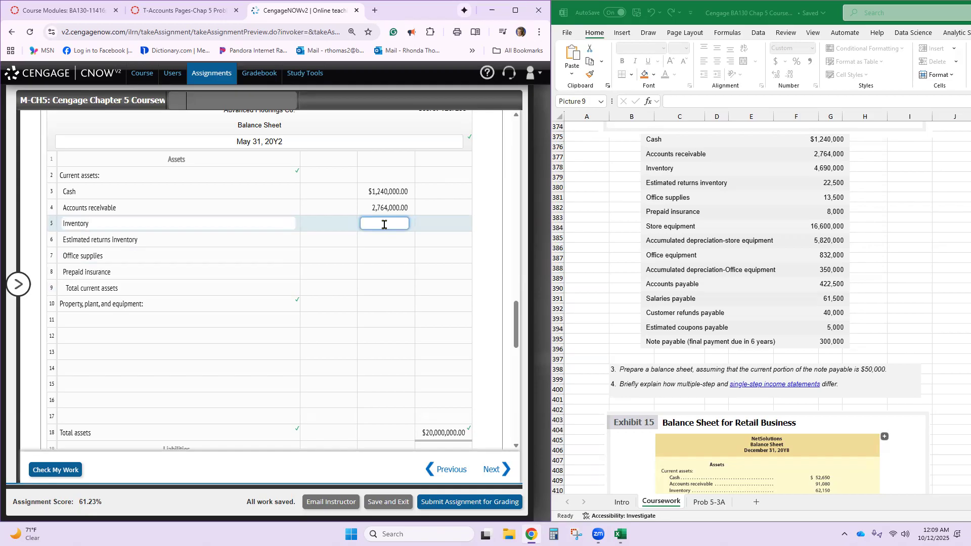
{"action": "type", "text": "4,"}
{"action": "type", "text": "690,000"}
{"action": "key", "text": "Return"}
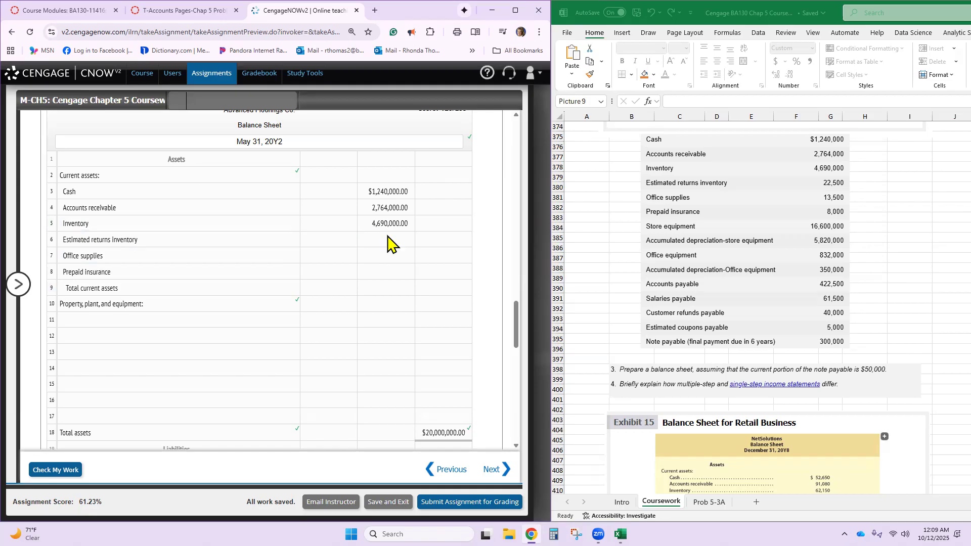
{"action": "left_click", "coordinate": [388, 242]}
{"action": "type", "text": "22500"}
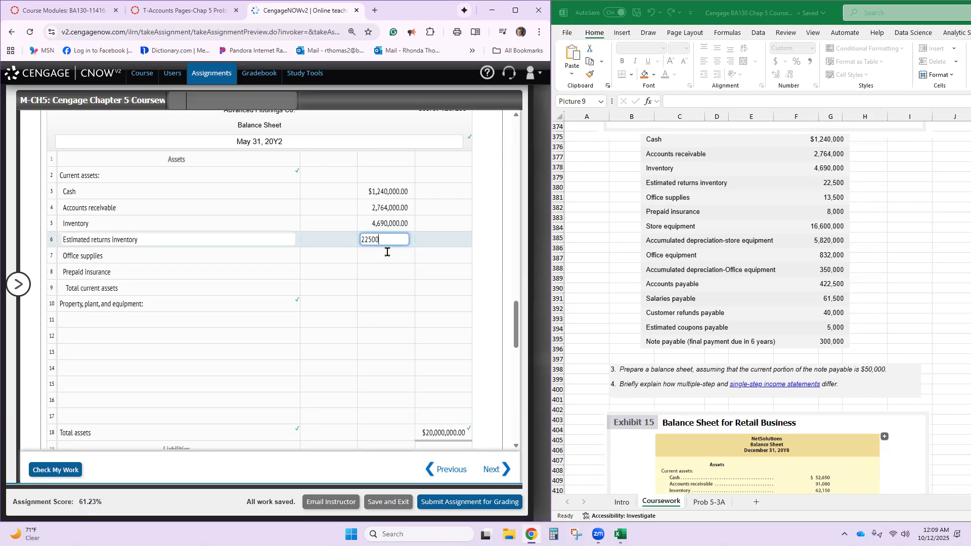
- Enter the amounts 13,500 for Office supplies in row 7 and 8,000 for Prepaid insurance in row 8
{"action": "key", "text": "Return"}
{"action": "left_click", "coordinate": [386, 256]}
{"action": "type", "text": "13500"}
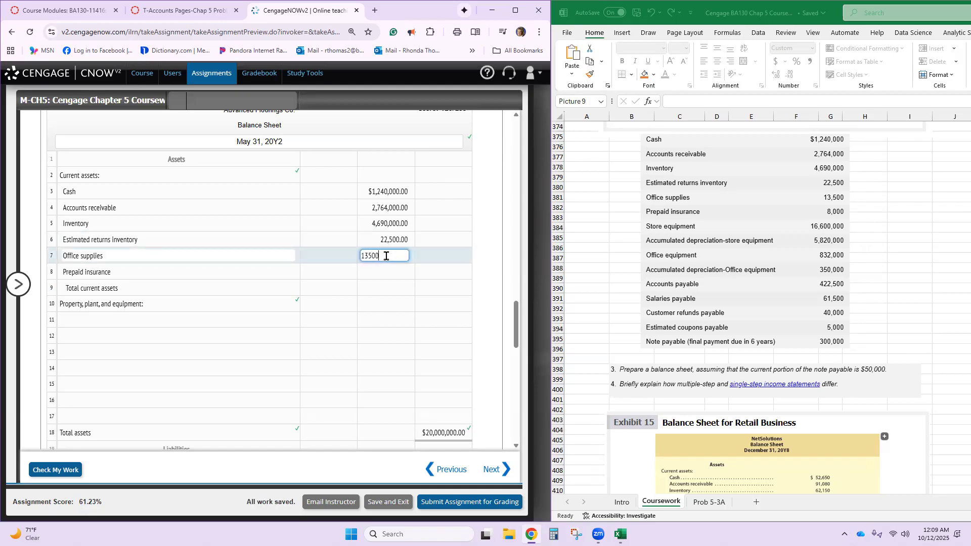
{"action": "key", "text": "Return"}
{"action": "left_click", "coordinate": [390, 272]}
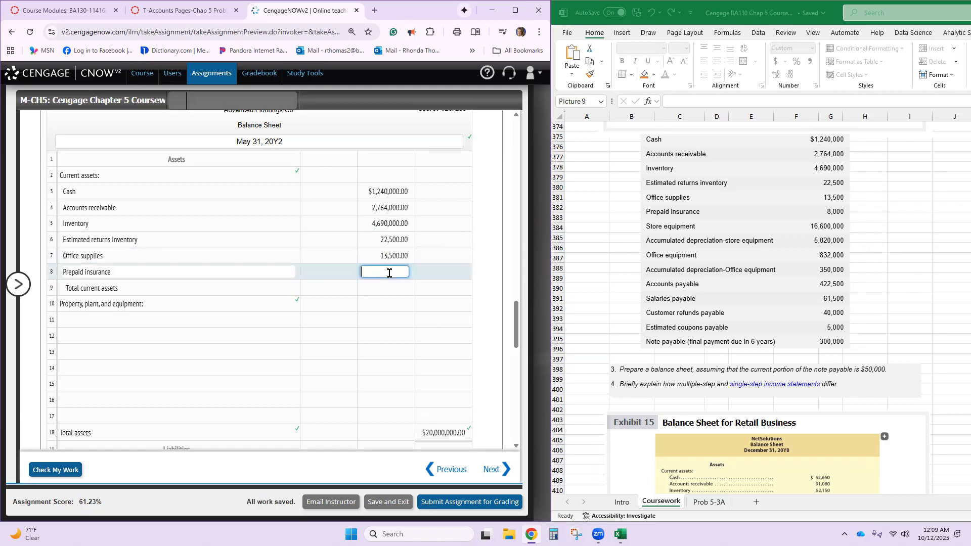
{"action": "type", "text": "8000"}
{"action": "key", "text": "Return"}
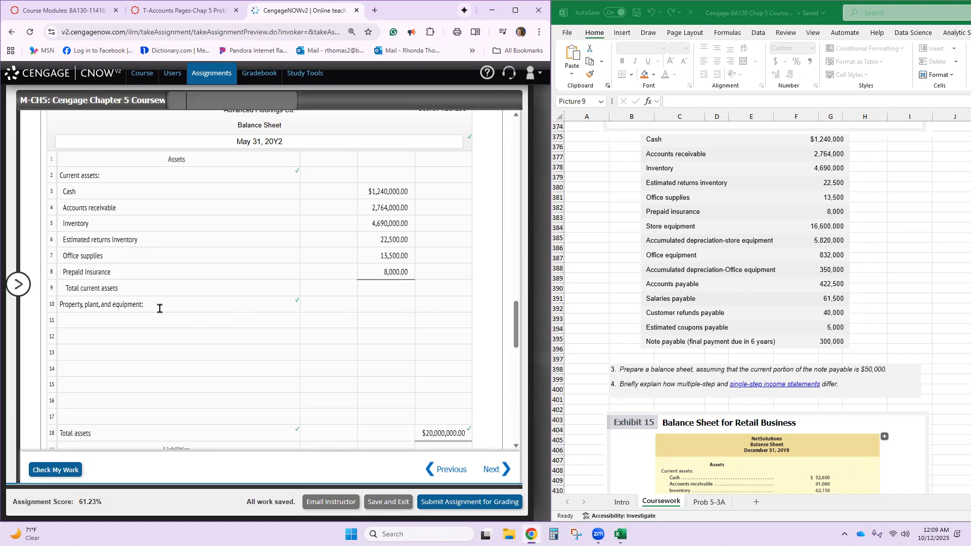
- Enter 8,738,000 as the Total current assets amount in the last column of row 9
{"action": "left_click", "coordinate": [426, 287]}
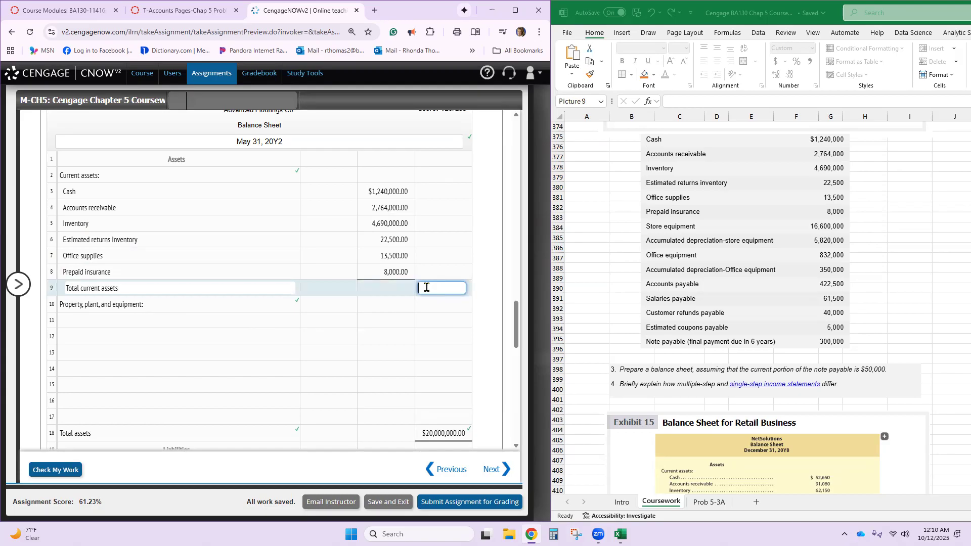
{"action": "type", "text": "8738000"}
- Enter the account Store equipment with the amount 16,600,000 in row 11 under Property, plant, and equipment
{"action": "left_click", "coordinate": [238, 319]}
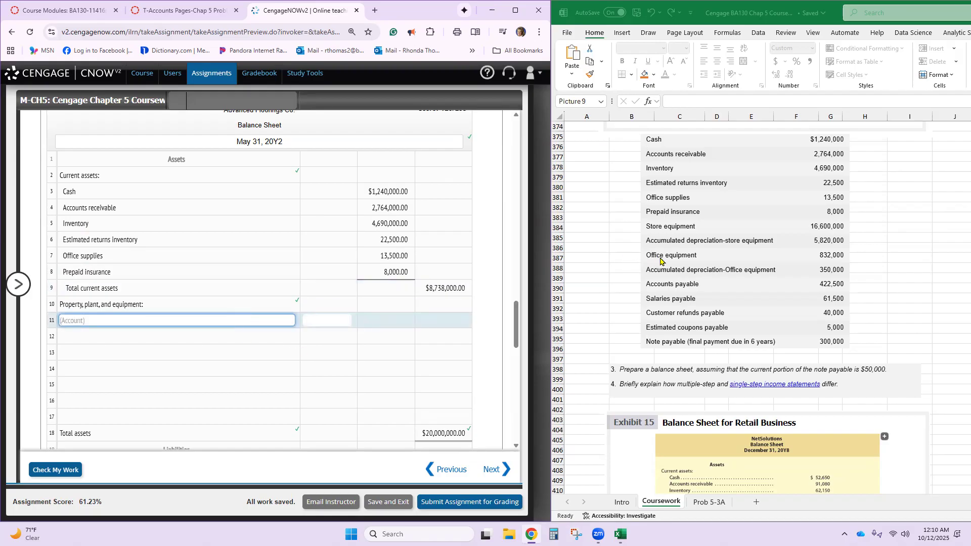
{"action": "type", "text": "Store equipment"}
{"action": "key", "text": "Tab"}
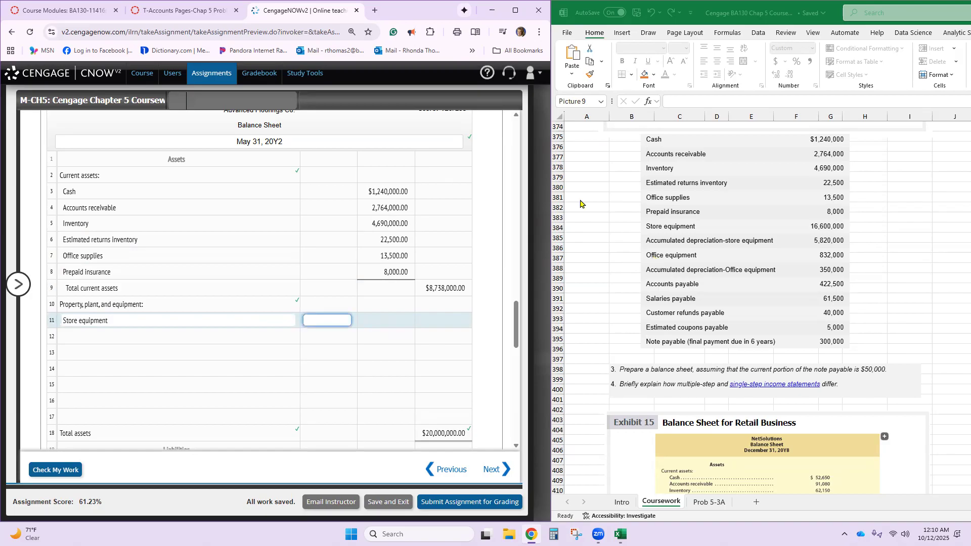
{"action": "type", "text": "16600000"}
{"action": "left_click", "coordinate": [476, 288]}
- Copy the account name Accumulated depreciation-store equipment from the problem's account list into row 12 of the balance sheet
{"action": "left_click", "coordinate": [245, 339]}
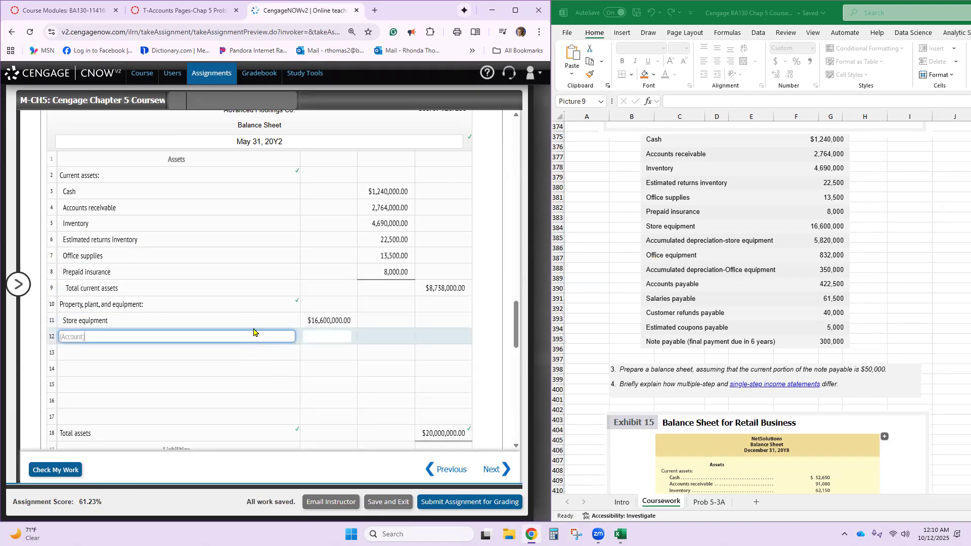
{"action": "left_click", "coordinate": [237, 350]}
{"action": "scroll", "coordinate": [258, 333], "scroll_direction": "up", "scroll_amount": 5}
{"action": "scroll", "coordinate": [258, 330], "scroll_direction": "up", "scroll_amount": 10}
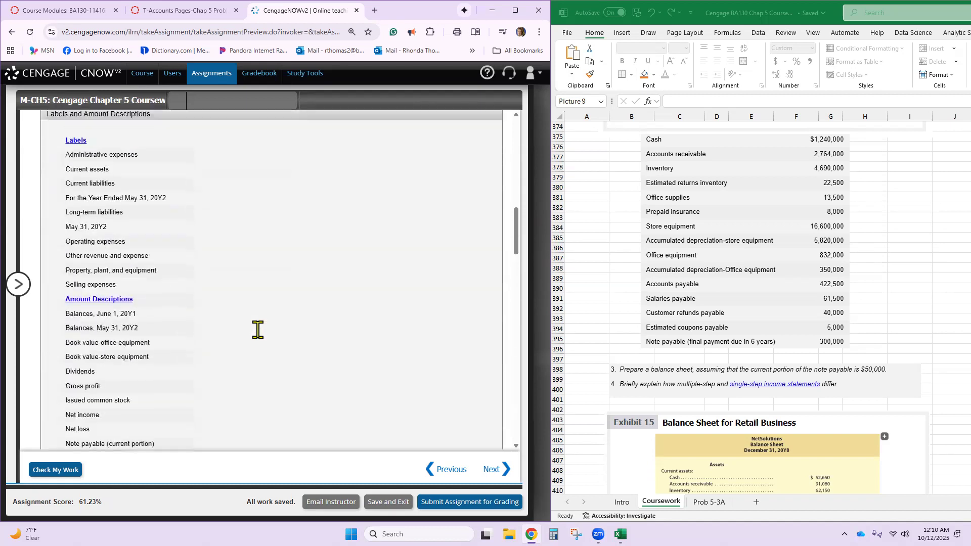
{"action": "scroll", "coordinate": [242, 327], "scroll_direction": "down", "scroll_amount": 1}
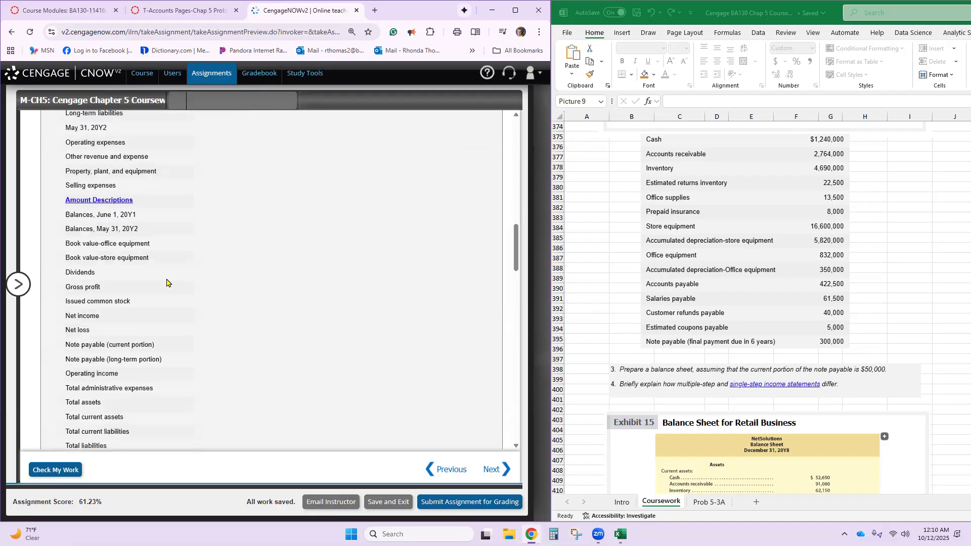
{"action": "scroll", "coordinate": [156, 284], "scroll_direction": "down", "scroll_amount": 1}
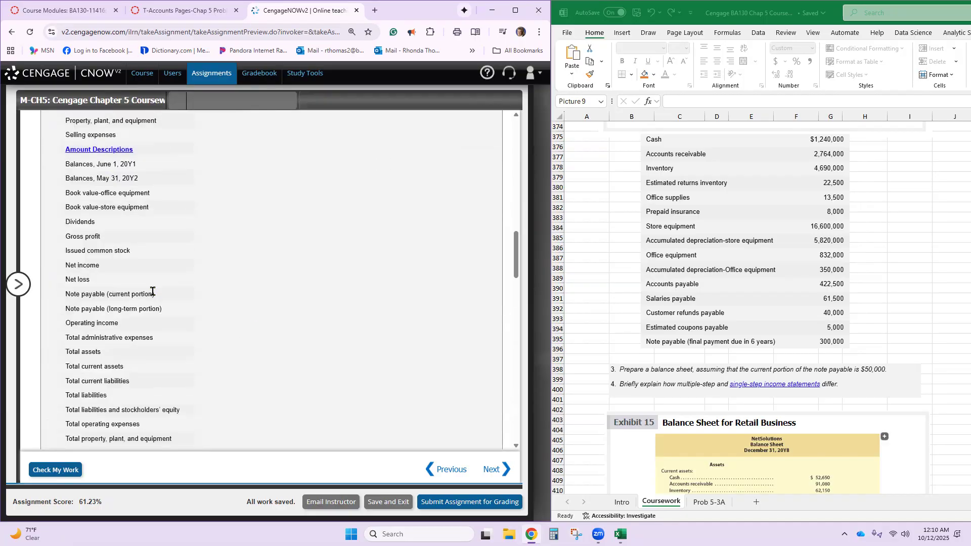
{"action": "scroll", "coordinate": [156, 293], "scroll_direction": "up", "scroll_amount": 7}
{"action": "scroll", "coordinate": [155, 294], "scroll_direction": "up", "scroll_amount": 6}
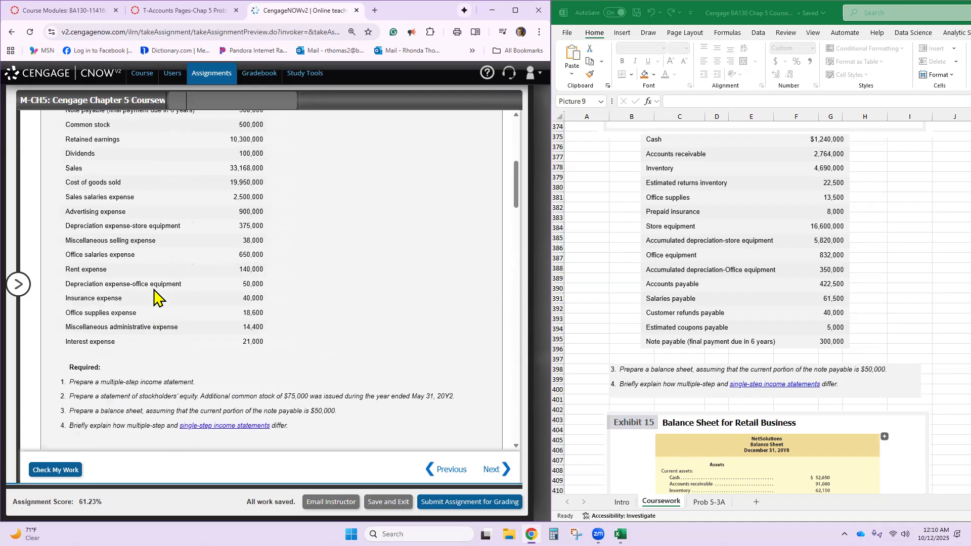
{"action": "scroll", "coordinate": [155, 296], "scroll_direction": "down", "scroll_amount": 1}
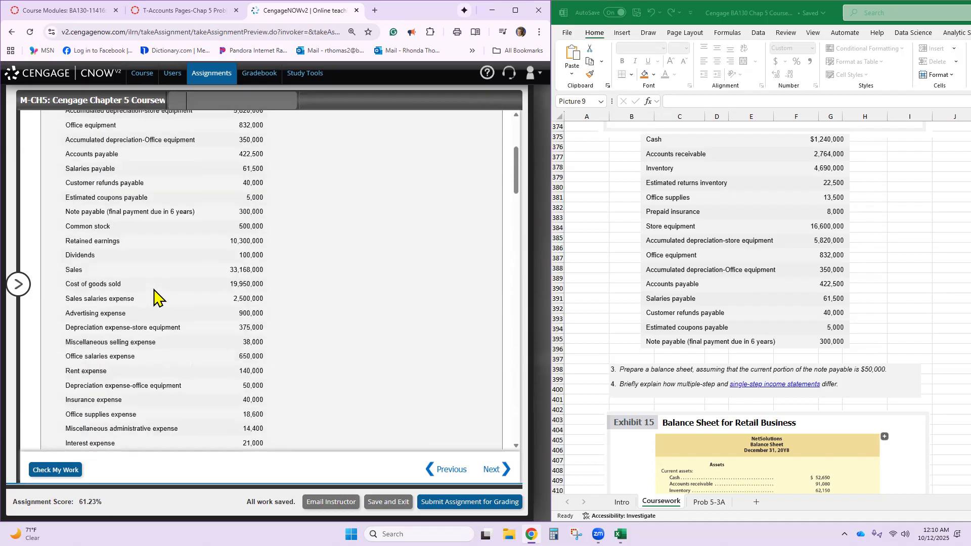
{"action": "scroll", "coordinate": [156, 298], "scroll_direction": "up", "scroll_amount": 3}
{"action": "triple_click", "coordinate": [157, 263]}
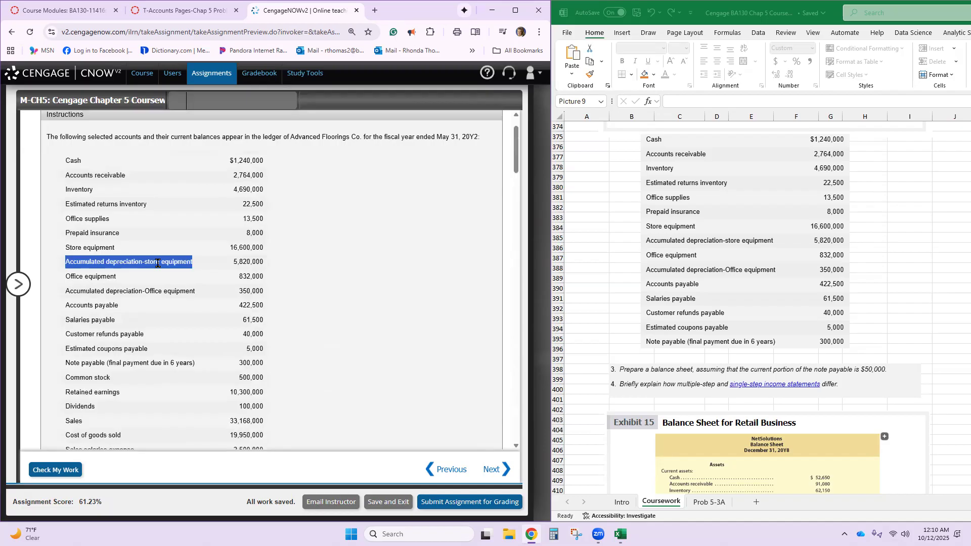
{"action": "scroll", "coordinate": [157, 263], "scroll_direction": "down", "scroll_amount": 20}
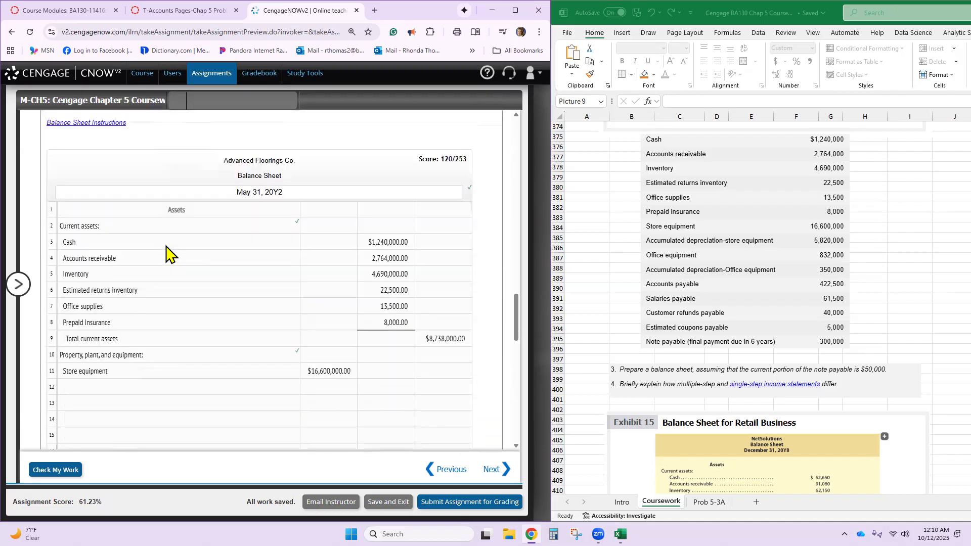
{"action": "left_click", "coordinate": [149, 388]}
{"action": "type", "text": "Accumulated depreciation-Store equipment"}
- Enter the amount 5,820,000 for Accumulated depreciation-Store equipment in row 12
{"action": "left_click", "coordinate": [321, 387]}
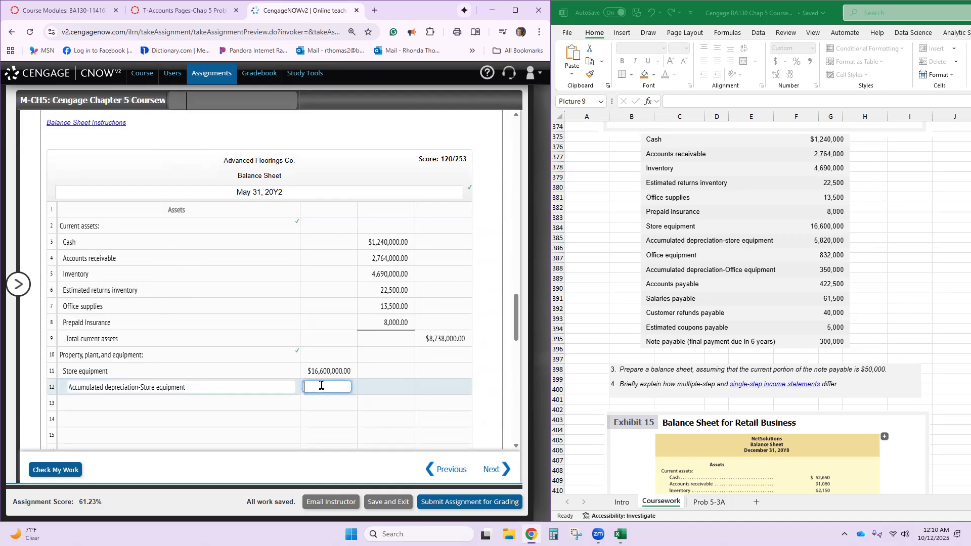
{"action": "type", "text": "5,820,0"}
{"action": "type", "text": "0000"}
{"action": "key", "text": "Return"}
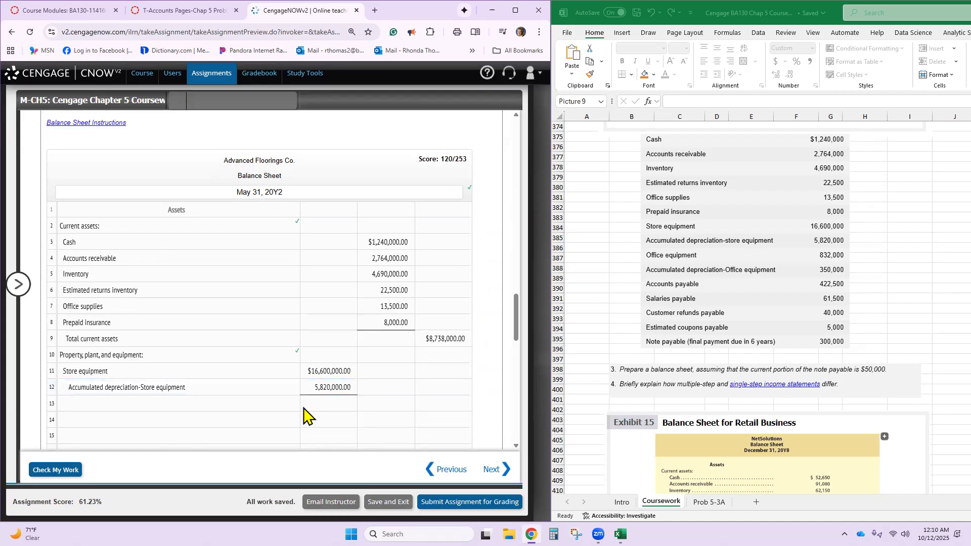
- Copy the description Book value-store equipment from the Amount Descriptions list into row 13 of the balance sheet
{"action": "left_click", "coordinate": [261, 407]}
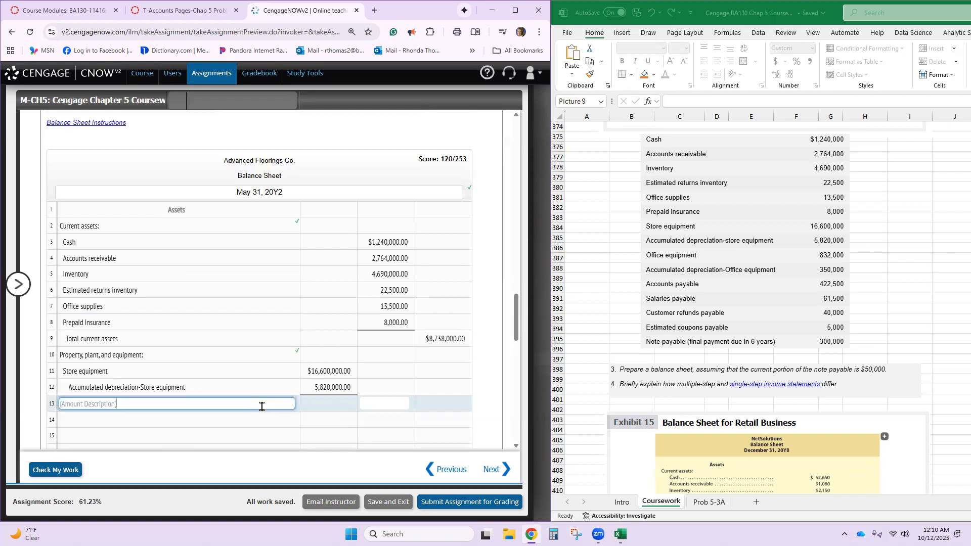
{"action": "scroll", "coordinate": [262, 407], "scroll_direction": "up", "scroll_amount": 10}
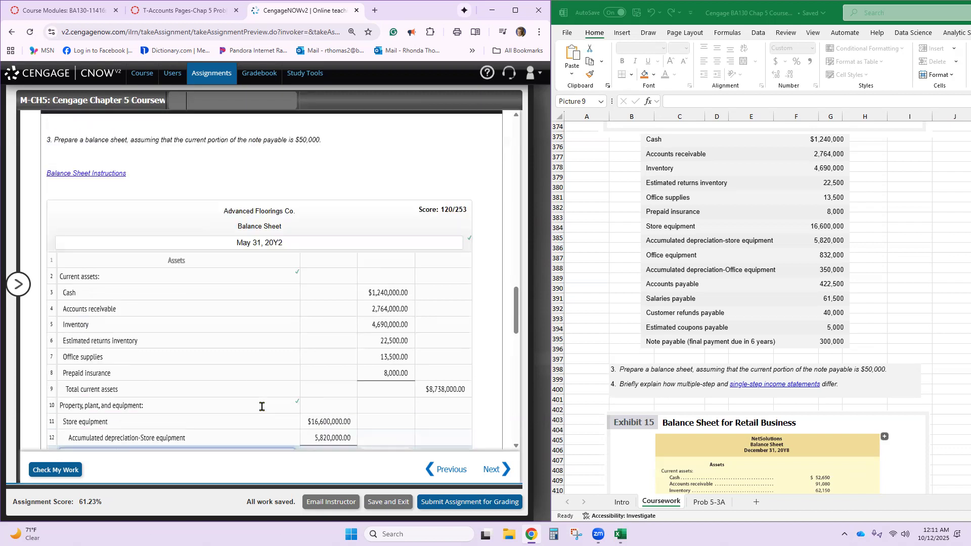
{"action": "scroll", "coordinate": [261, 407], "scroll_direction": "up", "scroll_amount": 3}
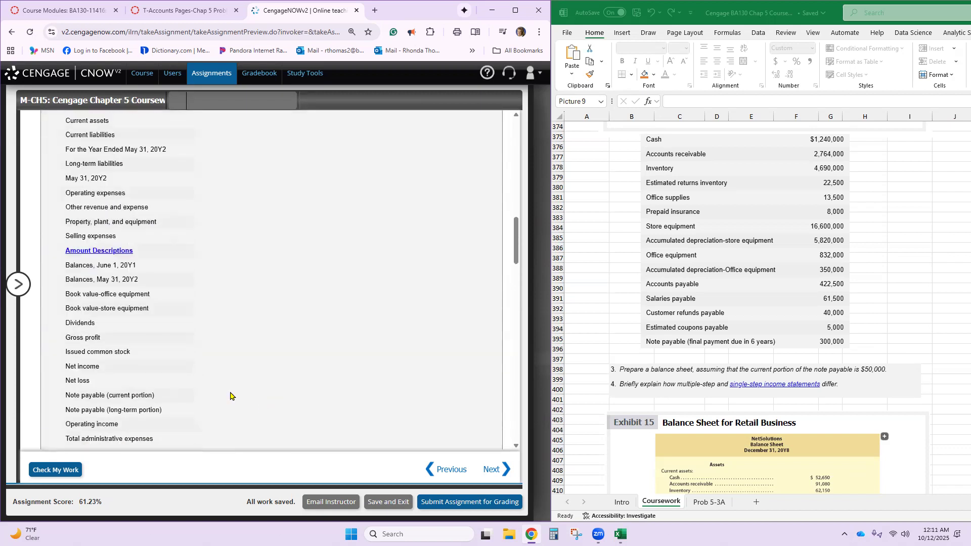
{"action": "triple_click", "coordinate": [104, 309]}
{"action": "key", "text": "ctrl+c"}
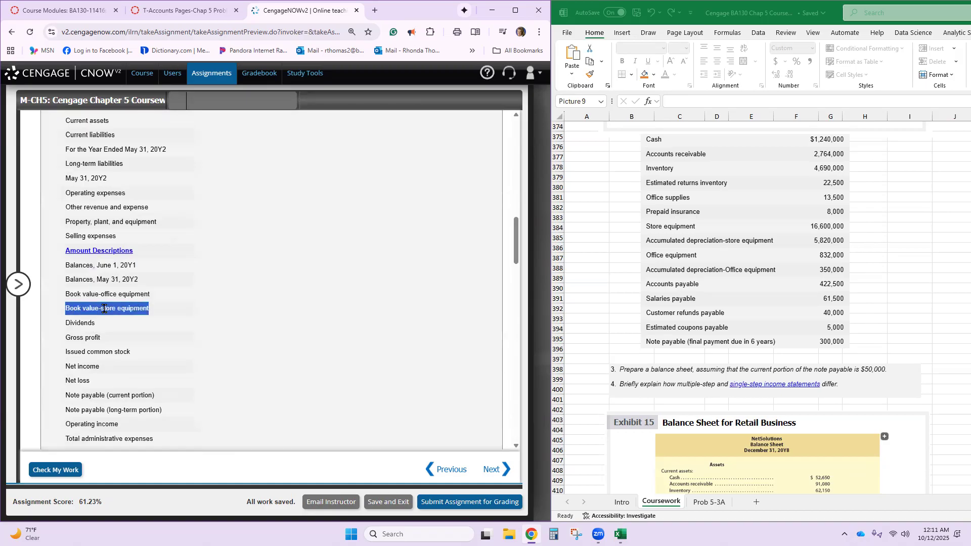
{"action": "scroll", "coordinate": [104, 308], "scroll_direction": "down", "scroll_amount": 10}
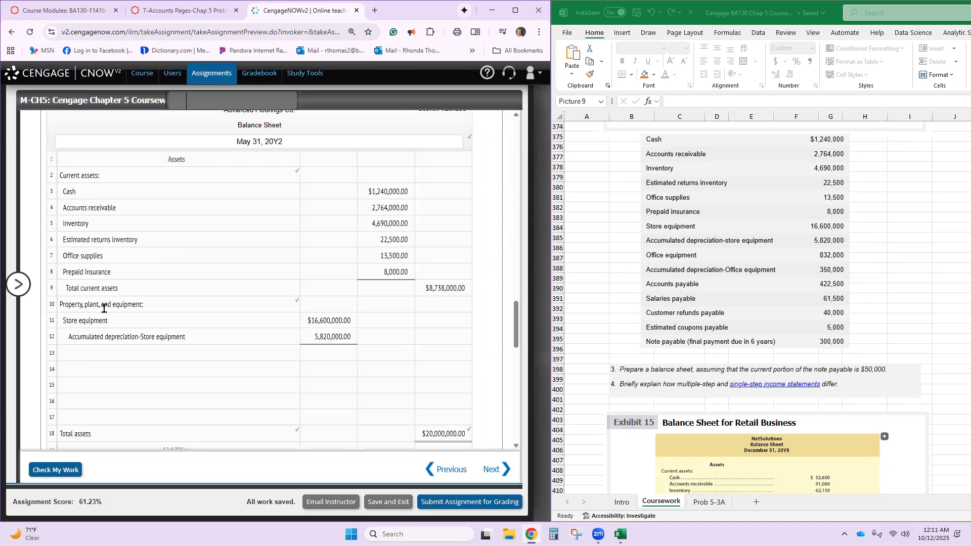
{"action": "left_click", "coordinate": [92, 353]}
{"action": "key", "text": "ctrl+v"}
- Enter 10,780,000 as the book value of the store equipment in row 13 and have the work checked
{"action": "left_click", "coordinate": [363, 352]}
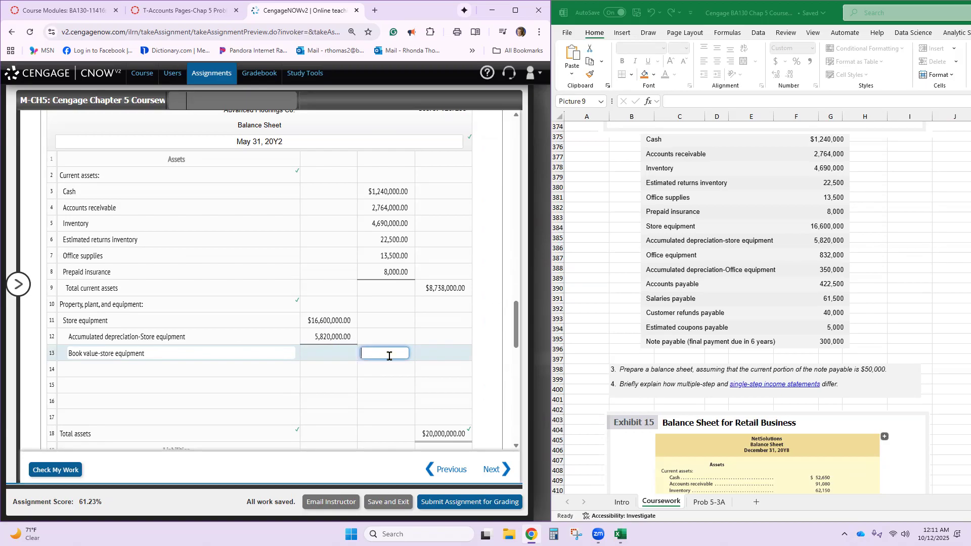
{"action": "type", "text": "10,780,000"}
{"action": "key", "text": "Return"}
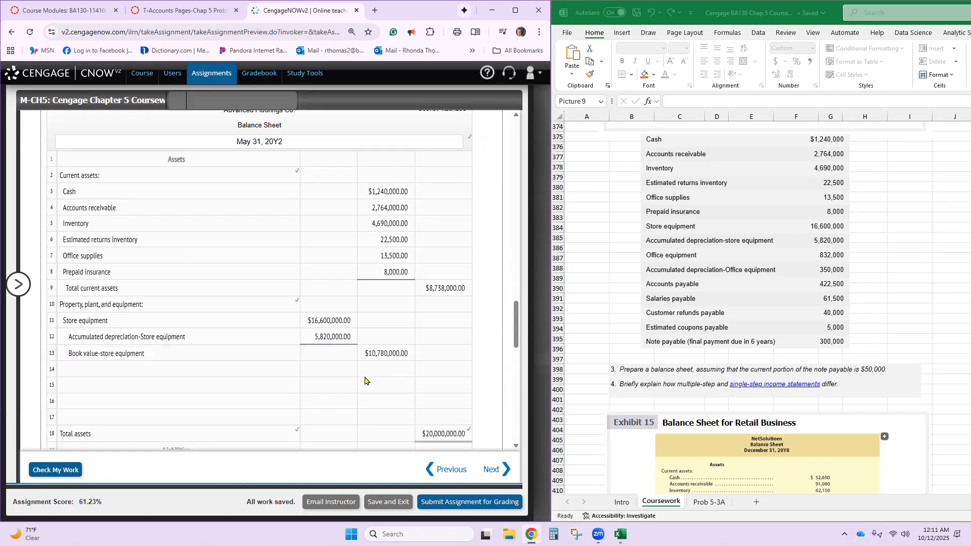
{"action": "left_click", "coordinate": [57, 470]}
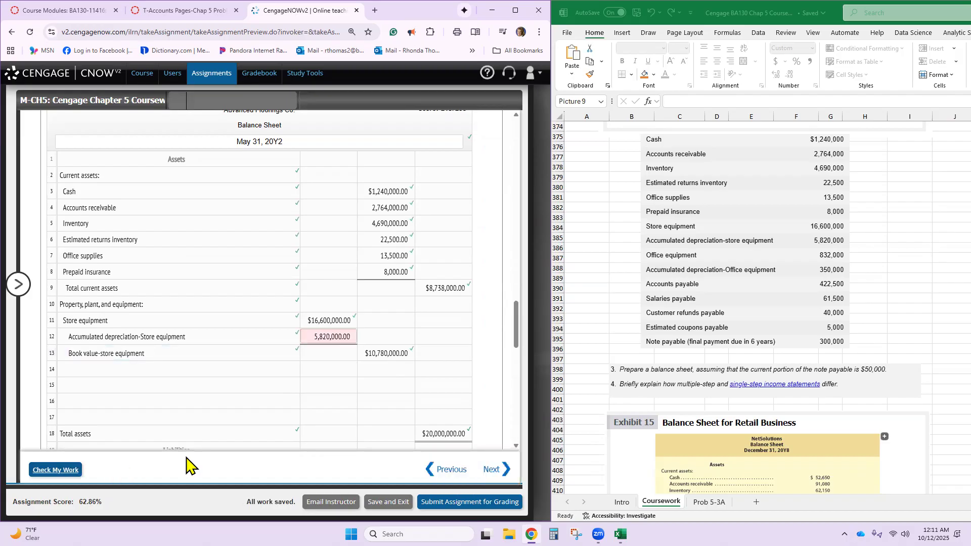
- Make the Accumulated depreciation-Store equipment amount in row 12 negative, as -5,820,000
{"action": "left_click", "coordinate": [313, 337]}
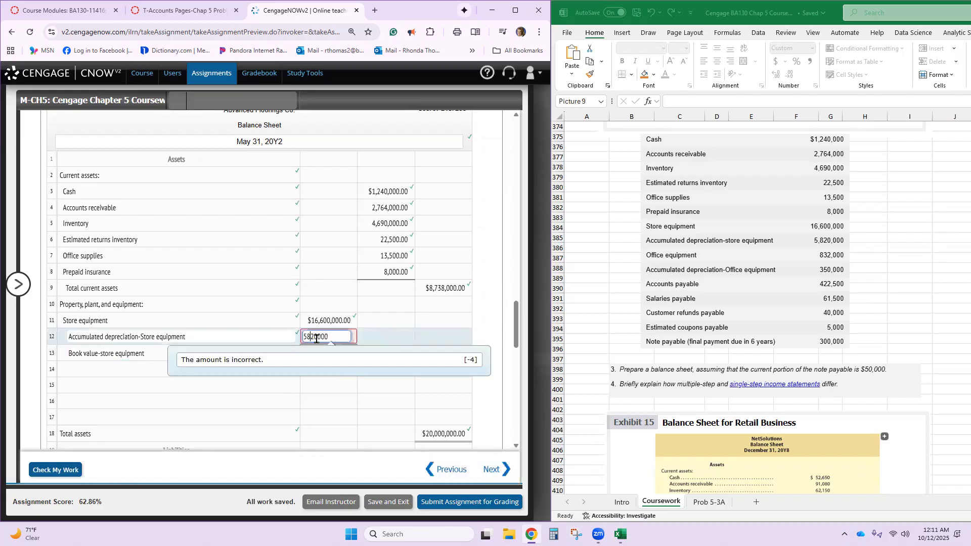
{"action": "type", "text": "-"}
{"action": "left_click", "coordinate": [349, 364]}
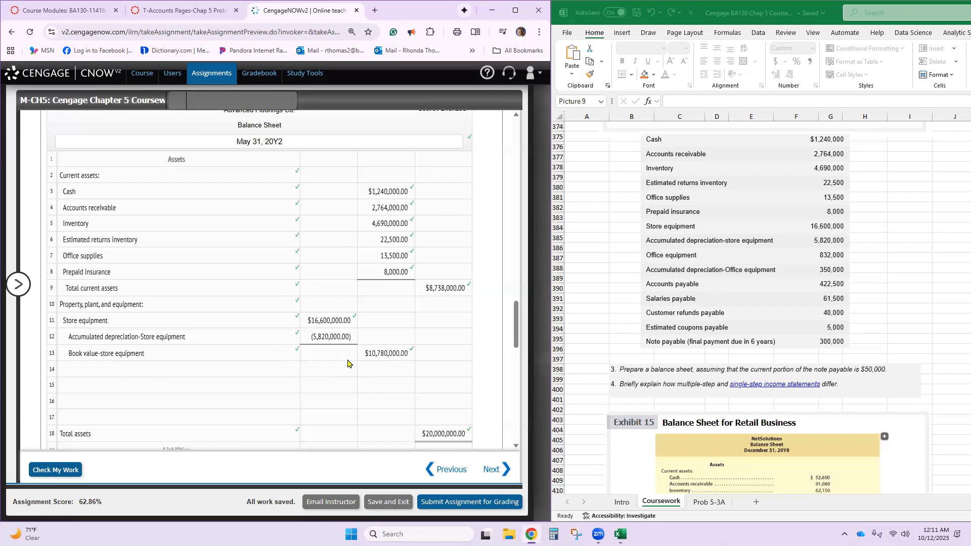
- Enter the account Office equipment with the amount 832,000 in row 14
{"action": "left_click", "coordinate": [239, 372]}
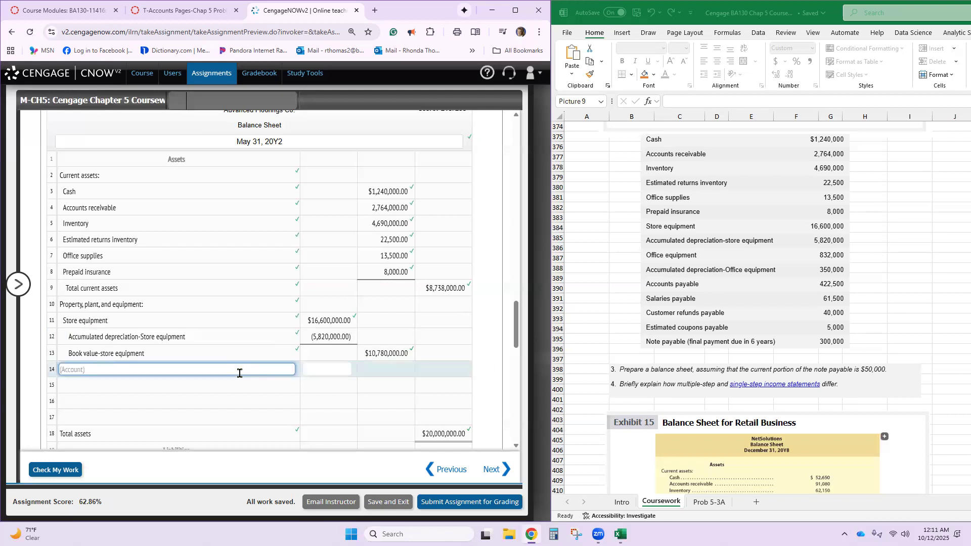
{"action": "type", "text": "office equpm"}
{"action": "key", "text": "BackSpace"}
{"action": "key", "text": "BackSpace"}
{"action": "type", "text": "ipment"}
{"action": "key", "text": "Tab"}
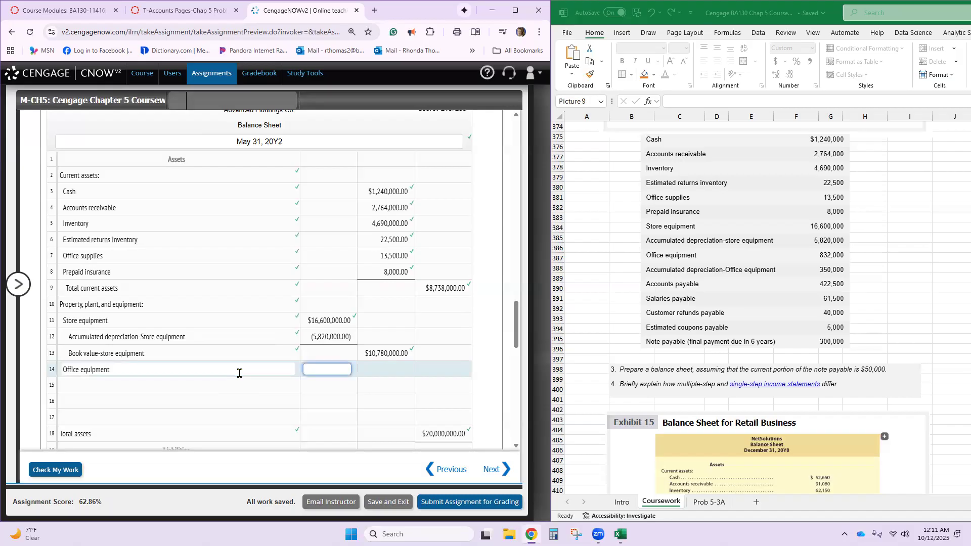
{"action": "type", "text": "832000"}
{"action": "key", "text": "Return"}
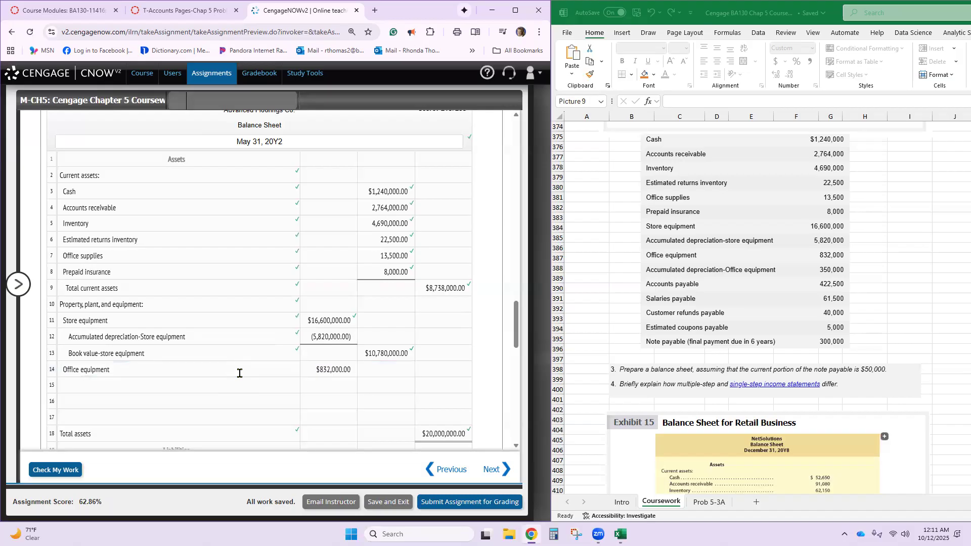
- Copy the account Accumulated depreciation-Office equipment from the ledger account list into row 15 of the balance sheet, with the amount 350,000
{"action": "left_click", "coordinate": [235, 388]}
{"action": "scroll", "coordinate": [238, 386], "scroll_direction": "up", "scroll_amount": 15}
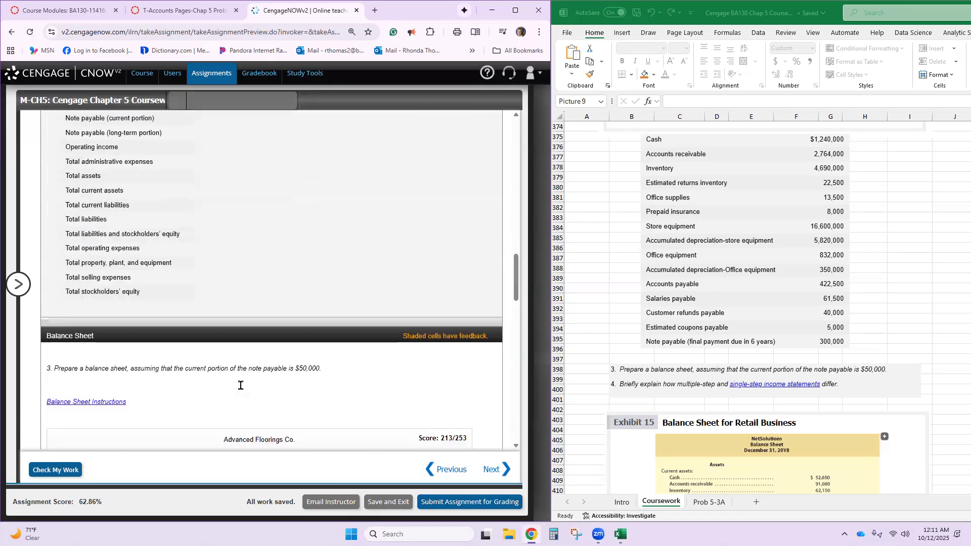
{"action": "scroll", "coordinate": [241, 385], "scroll_direction": "up", "scroll_amount": 1}
{"action": "scroll", "coordinate": [239, 386], "scroll_direction": "up", "scroll_amount": 4}
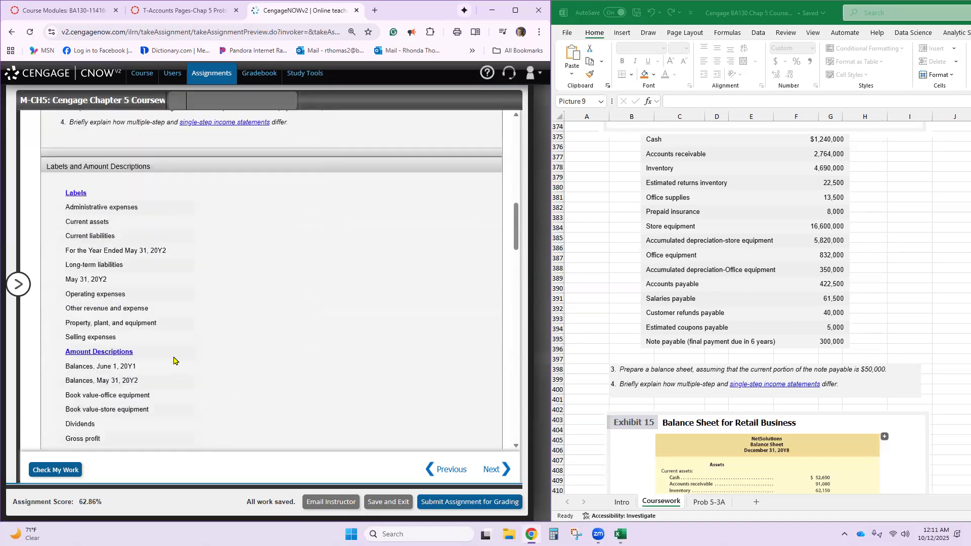
{"action": "scroll", "coordinate": [174, 361], "scroll_direction": "up", "scroll_amount": 10}
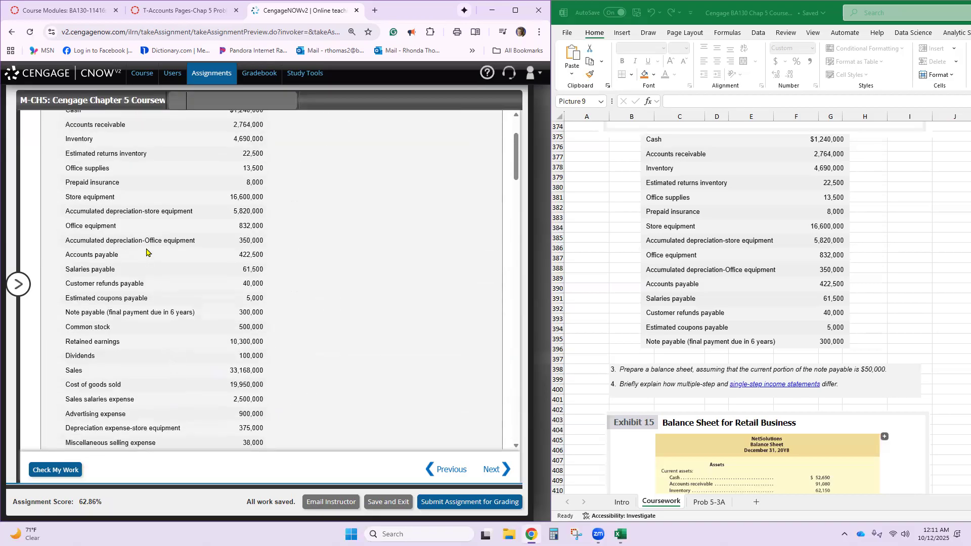
{"action": "triple_click", "coordinate": [146, 242]}
{"action": "key", "text": "ctrl+c"}
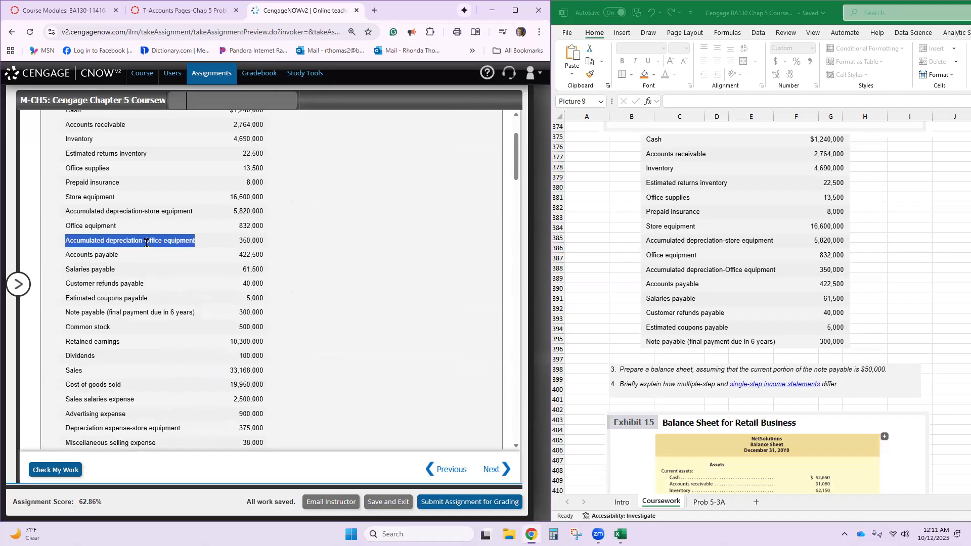
{"action": "scroll", "coordinate": [248, 312], "scroll_direction": "down", "scroll_amount": 15}
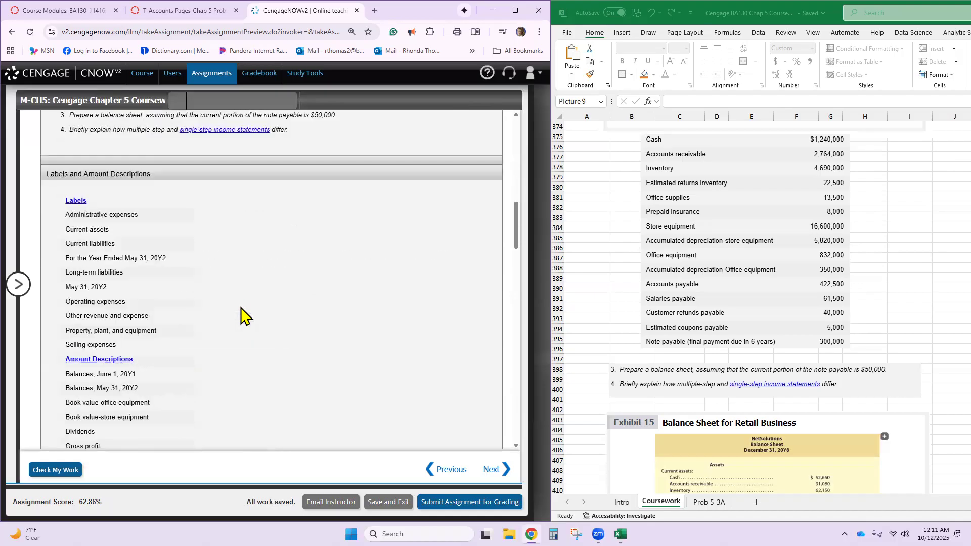
{"action": "scroll", "coordinate": [208, 340], "scroll_direction": "down", "scroll_amount": 5}
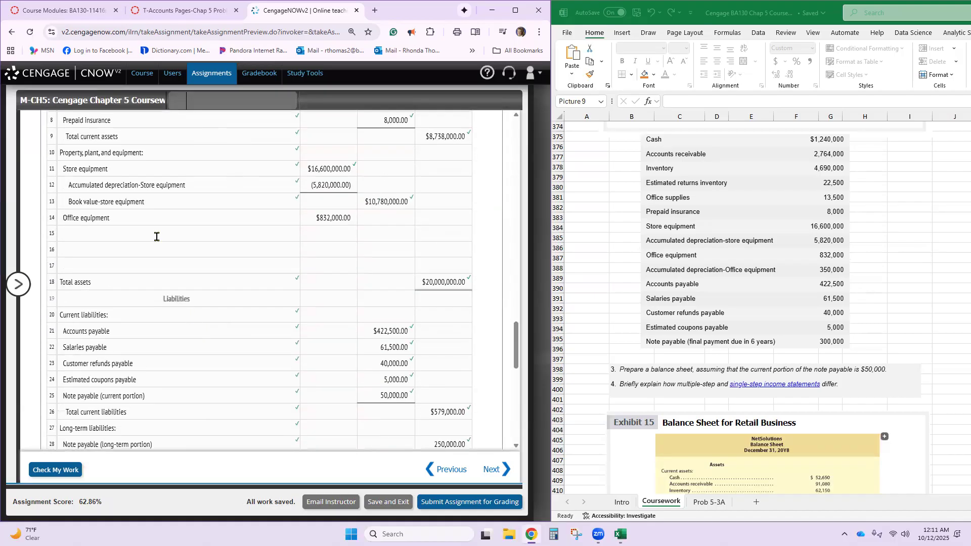
{"action": "left_click", "coordinate": [156, 234]}
{"action": "key", "text": "ctrl+v"}
{"action": "left_click", "coordinate": [317, 236]}
{"action": "type", "text": "350000"}
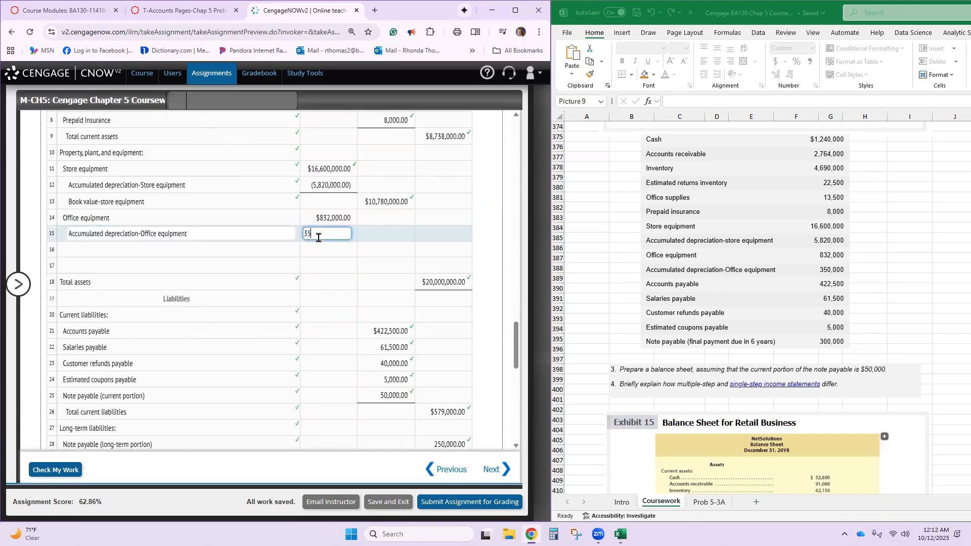
{"action": "left_click", "coordinate": [286, 243]}
- Enter the description Book value-office equipment in row 16 of the balance sheet
{"action": "left_click", "coordinate": [272, 250]}
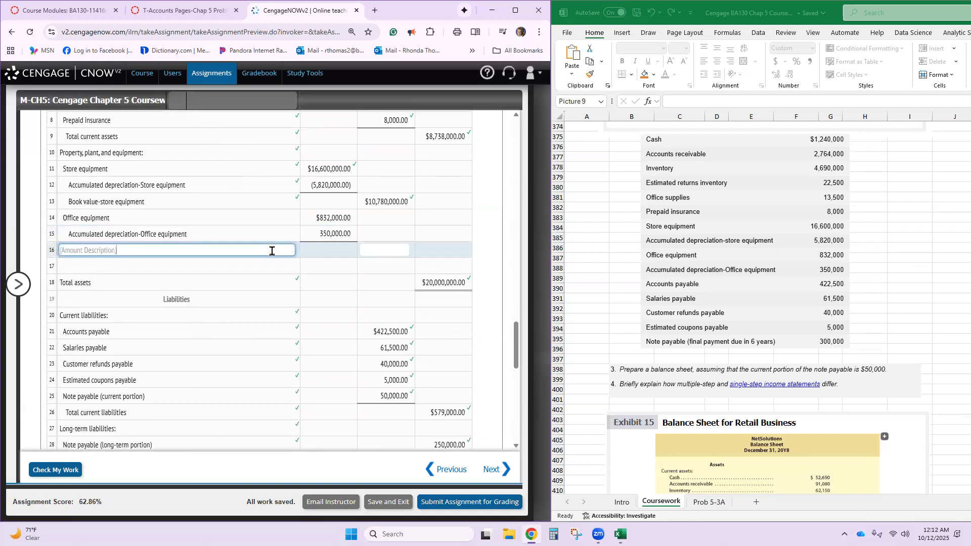
{"action": "type", "text": "Book value-office equipment"}
{"action": "key", "text": "Tab"}
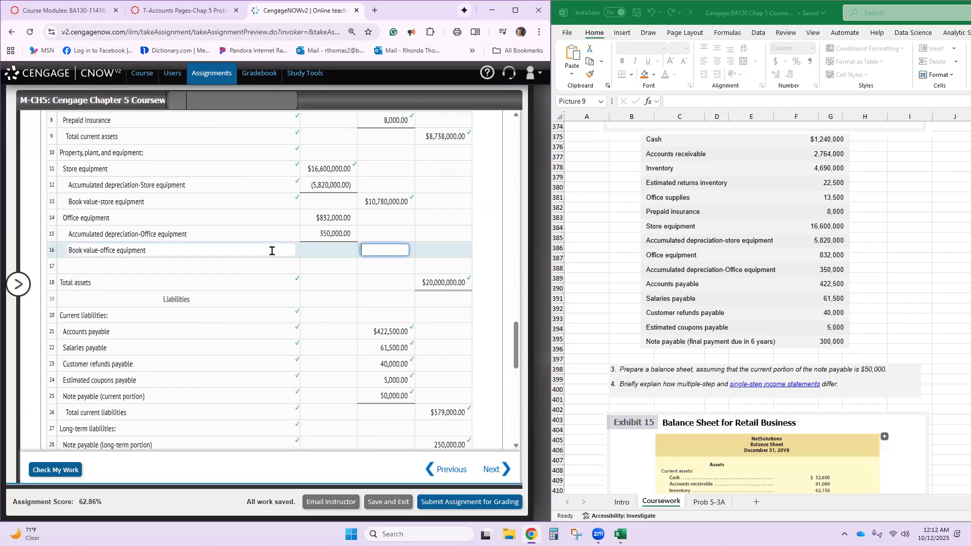
- Make the Accumulated depreciation-Office equipment amount negative, as -350,000, and enter 482,000 as the book value of the office equipment in row 16
{"action": "left_click", "coordinate": [315, 233]}
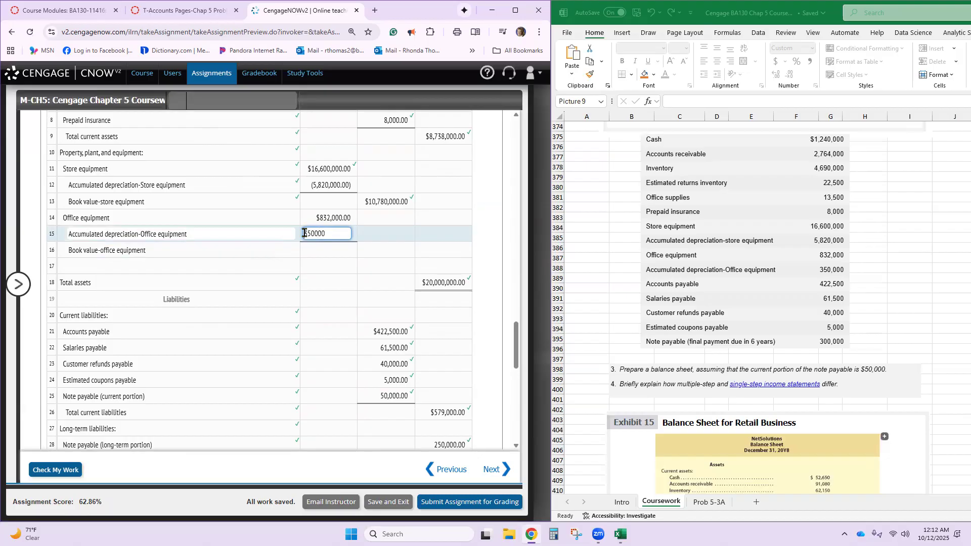
{"action": "left_click", "coordinate": [379, 249]}
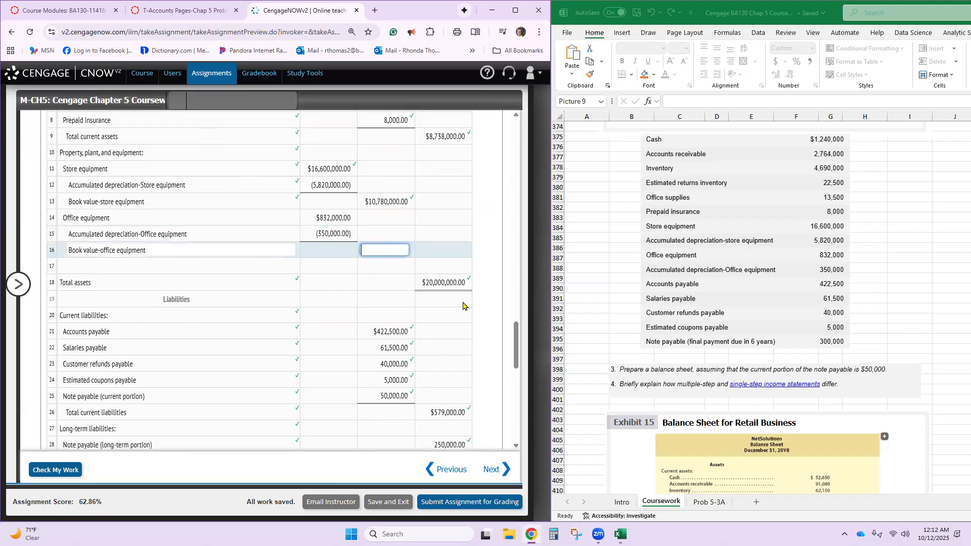
{"action": "type", "text": "482,"}
{"action": "type", "text": "000"}
{"action": "left_click", "coordinate": [507, 297]}
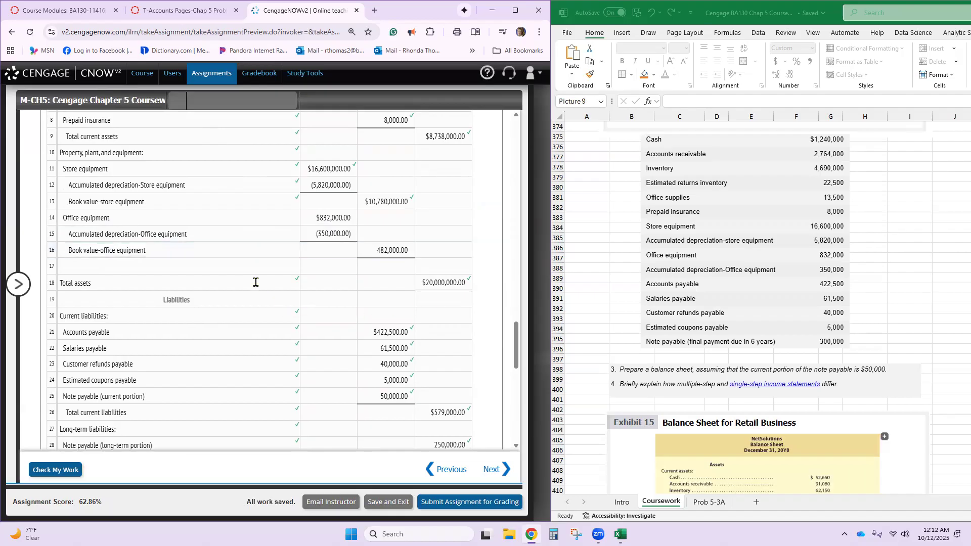
- Enter the description Total property, plant, and equipment in row 17 of the balance sheet
{"action": "left_click", "coordinate": [266, 265]}
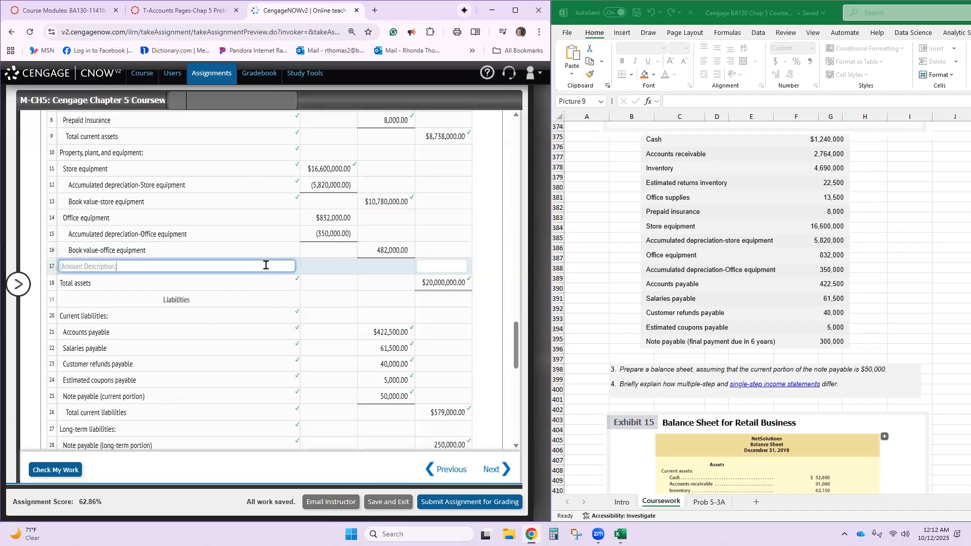
{"action": "type", "text": "Total Property, Plant, and equipm"}
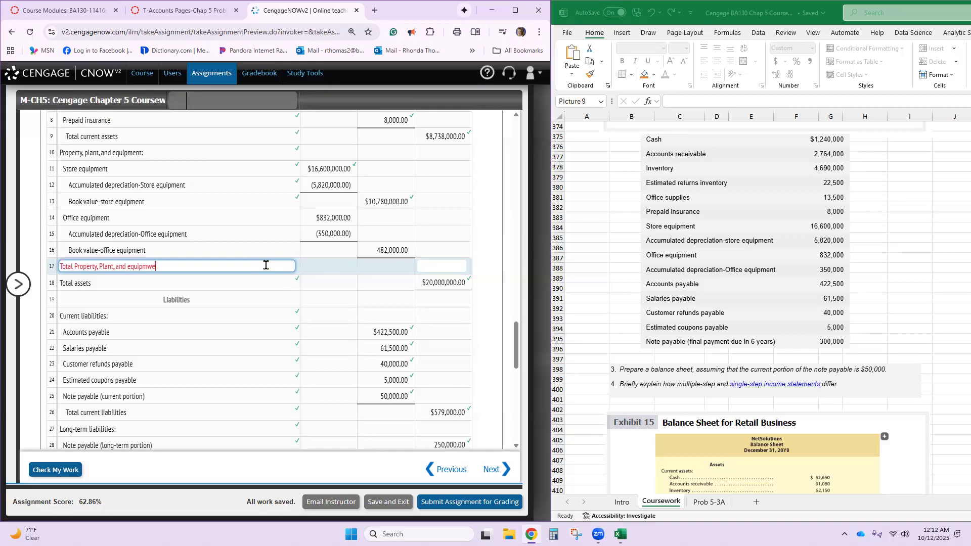
{"action": "type", "text": "ent"}
{"action": "key", "text": "Tab"}
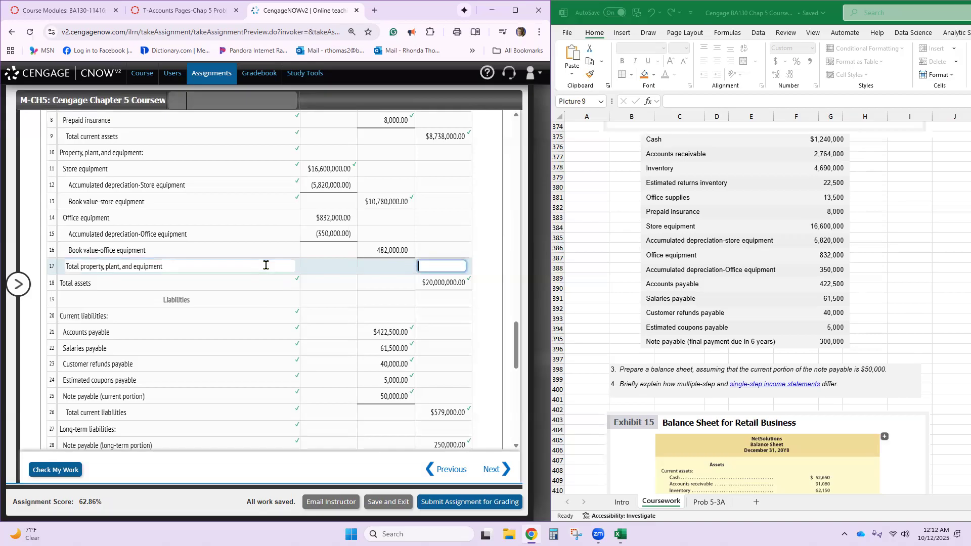
- Enter 1,126,200 as the total property, plant, and equipment in row 17 and have the work checked
{"action": "type", "text": "1,1"}
{"action": "type", "text": "2"}
{"action": "type", "text": "6,200"}
{"action": "key", "text": "Tab"}
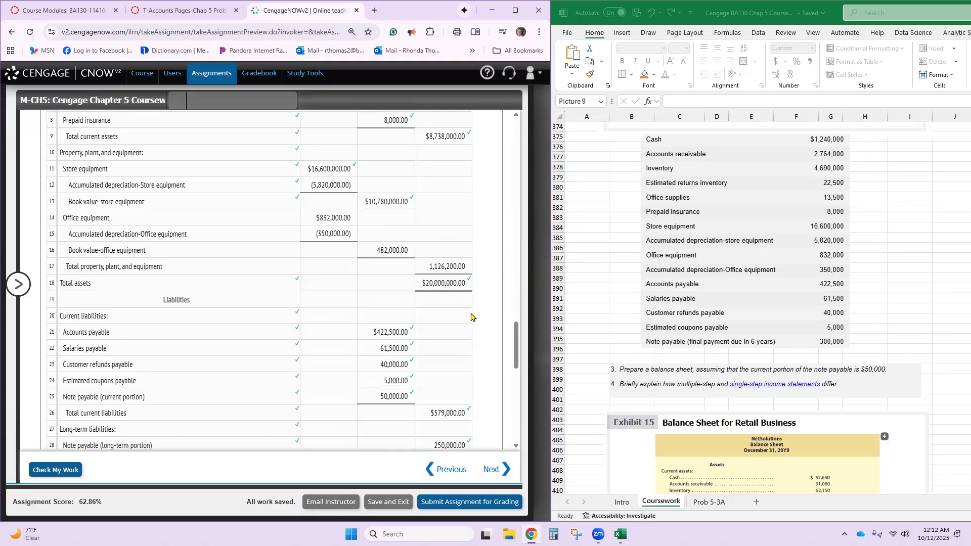
{"action": "left_click", "coordinate": [61, 475]}
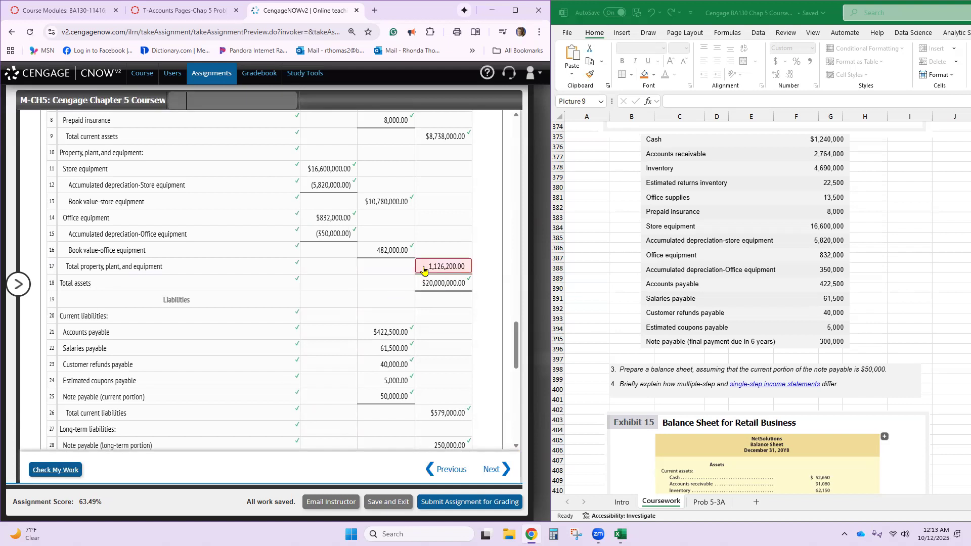
- Correct the total property, plant, and equipment amount in row 17 to 11,262,000 and have the work checked again
{"action": "left_click", "coordinate": [453, 267]}
{"action": "key", "text": "BackSpace"}
{"action": "key", "text": "BackSpace"}
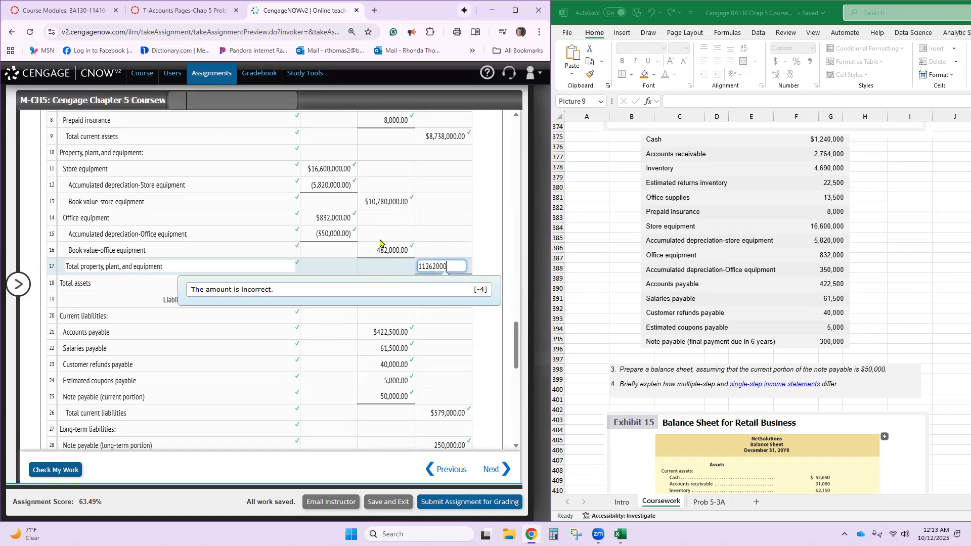
{"action": "left_click", "coordinate": [455, 312]}
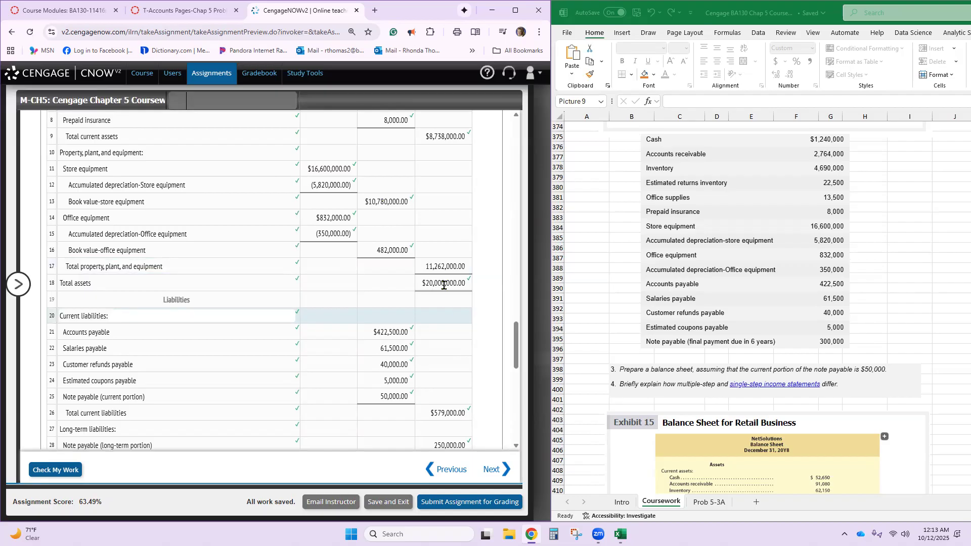
{"action": "left_click", "coordinate": [49, 470]}
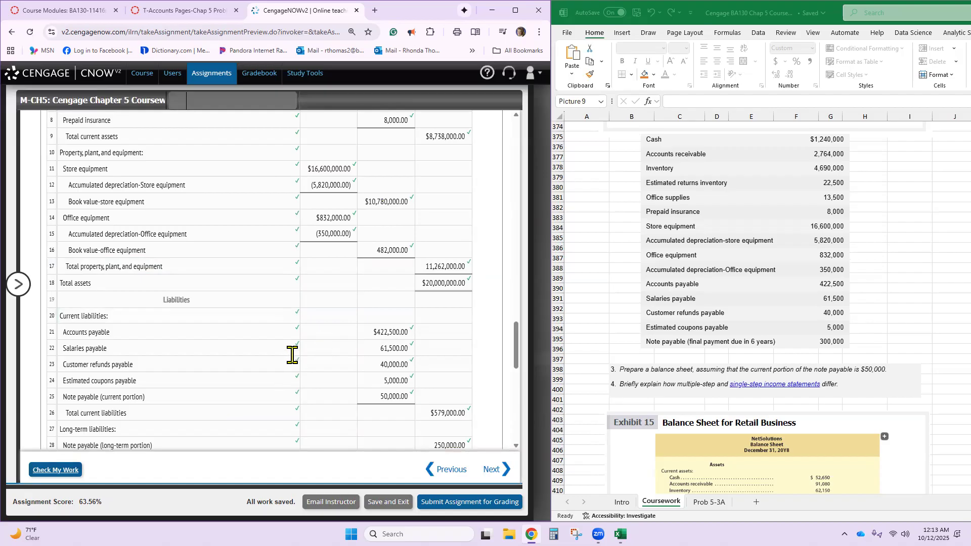
{"action": "scroll", "coordinate": [293, 355], "scroll_direction": "down", "scroll_amount": 3}
{"action": "scroll", "coordinate": [293, 355], "scroll_direction": "down", "scroll_amount": 1}
{"action": "scroll", "coordinate": [293, 356], "scroll_direction": "up", "scroll_amount": 15}
{"action": "scroll", "coordinate": [293, 355], "scroll_direction": "down", "scroll_amount": 3}
{"action": "scroll", "coordinate": [292, 355], "scroll_direction": "up", "scroll_amount": 20}
{"action": "scroll", "coordinate": [292, 355], "scroll_direction": "up", "scroll_amount": 5}
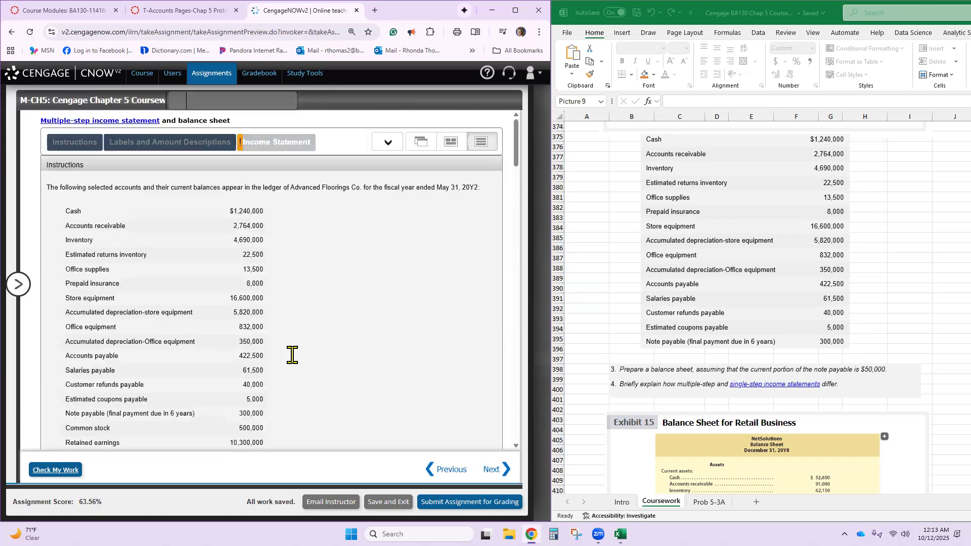